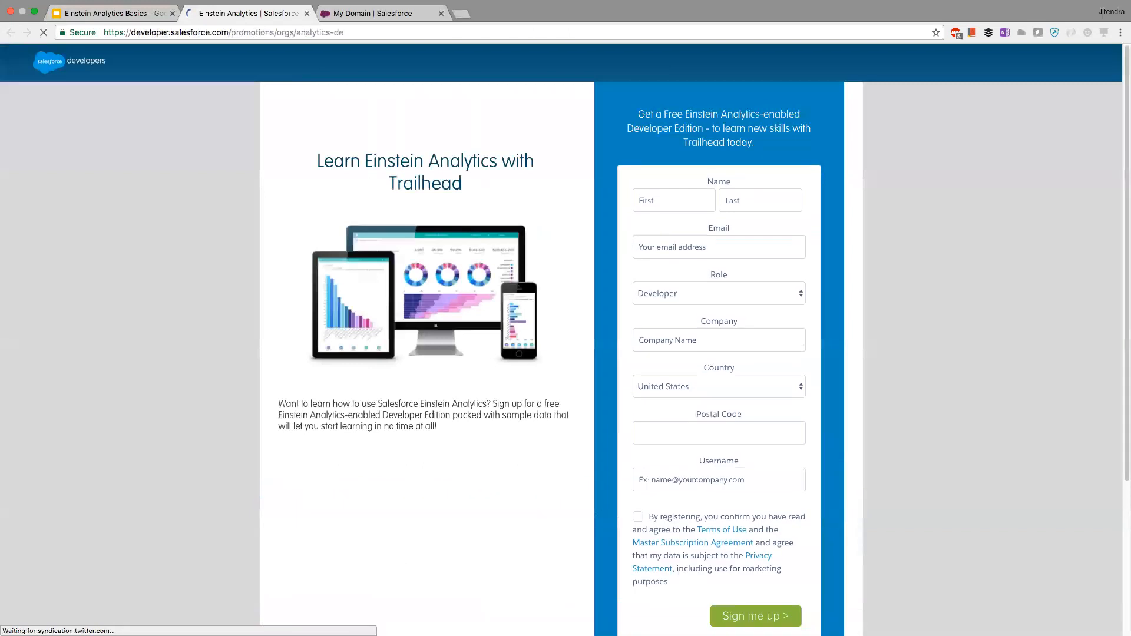
Close the Einstein Analytics Developer Edition sign-up page and launch Analytics Studio from the Salesforce org's setup page.
scroll(411, 120, down, 4)
scroll(411, 120, up, 4)
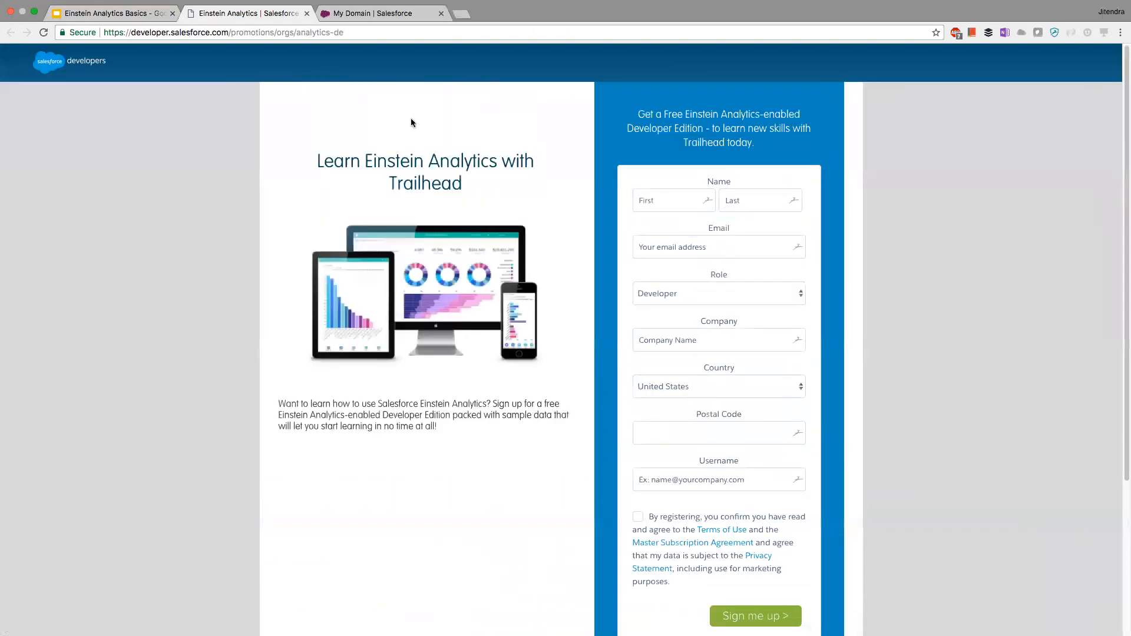
click(306, 14)
click(255, 14)
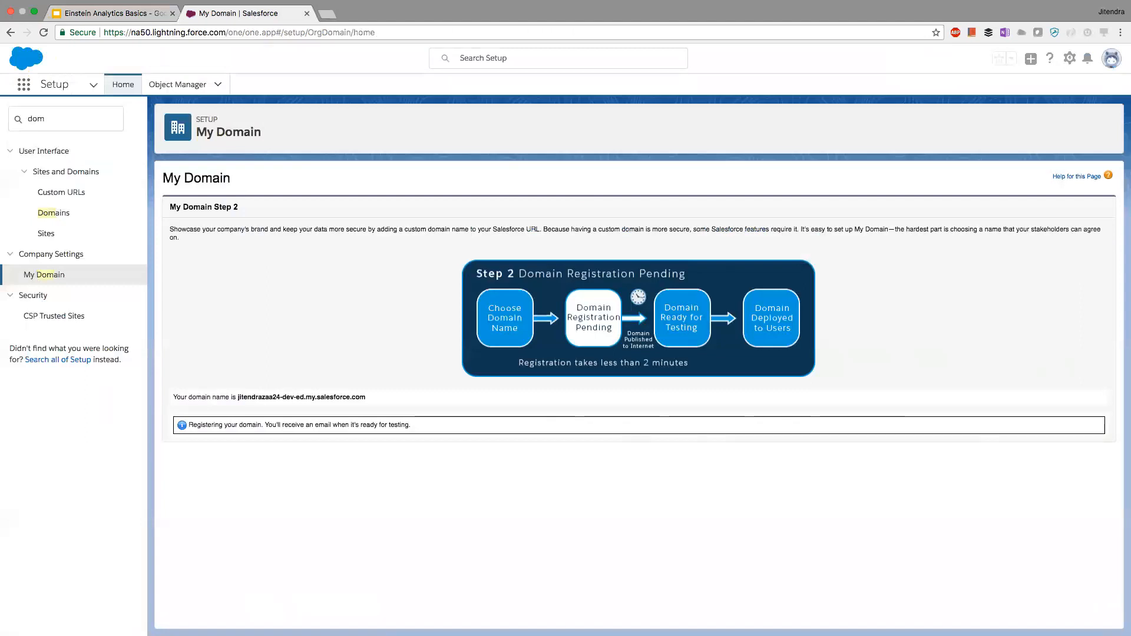
click(26, 84)
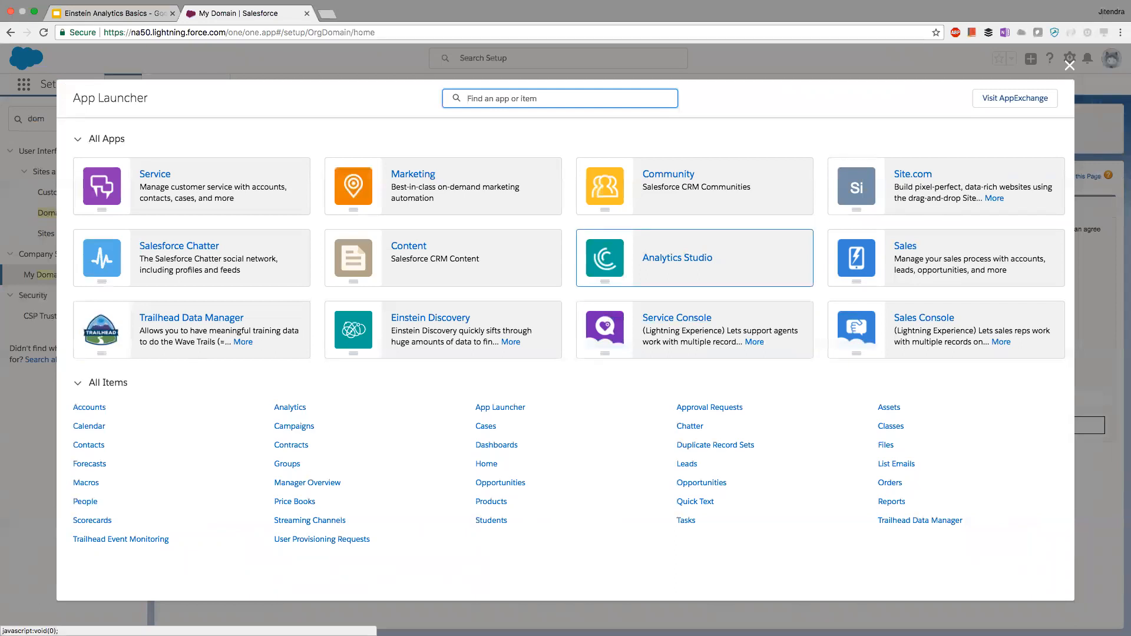
click(678, 258)
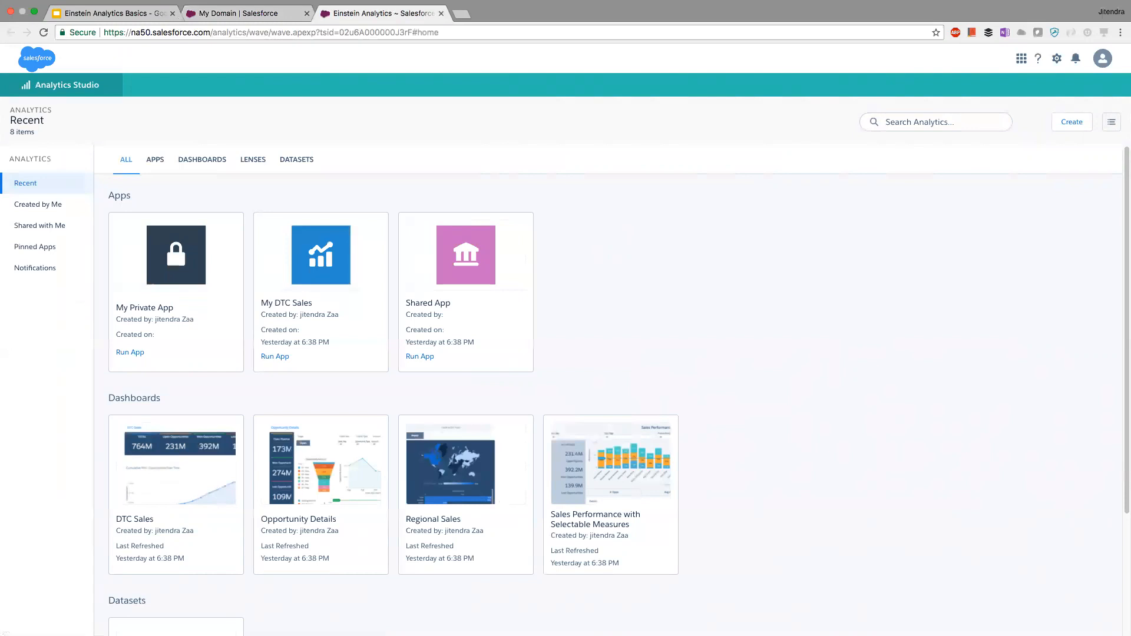
List the existing apps in Analytics Studio and start creating a new one from the Blank App option.
scroll(613, 389, down, 5)
scroll(612, 389, up, 5)
click(156, 160)
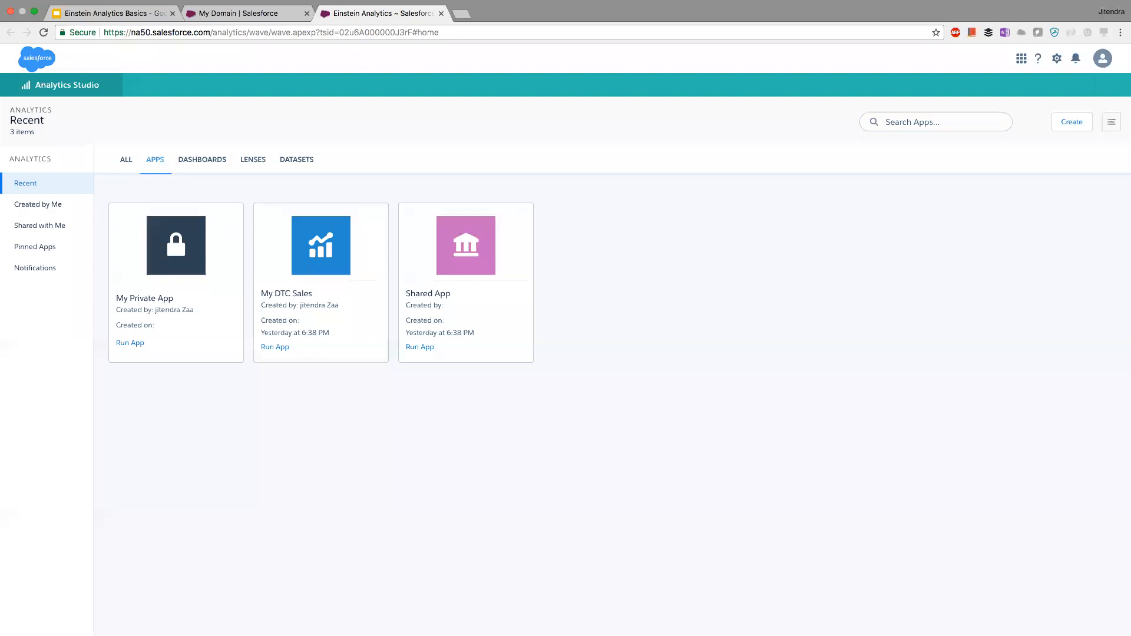
click(1082, 117)
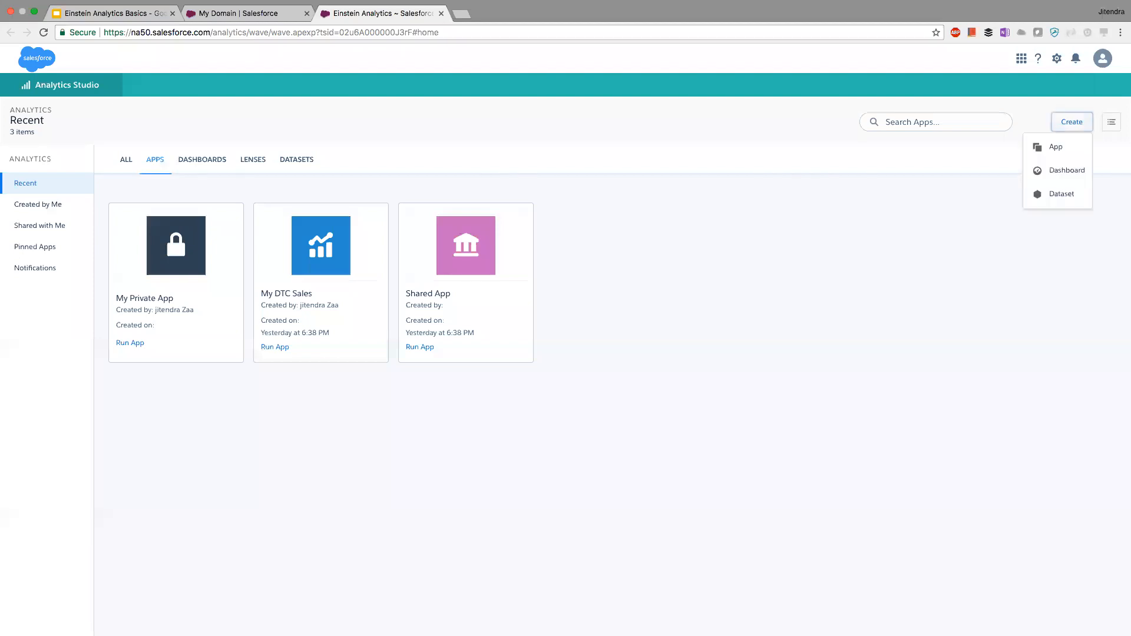
click(1056, 147)
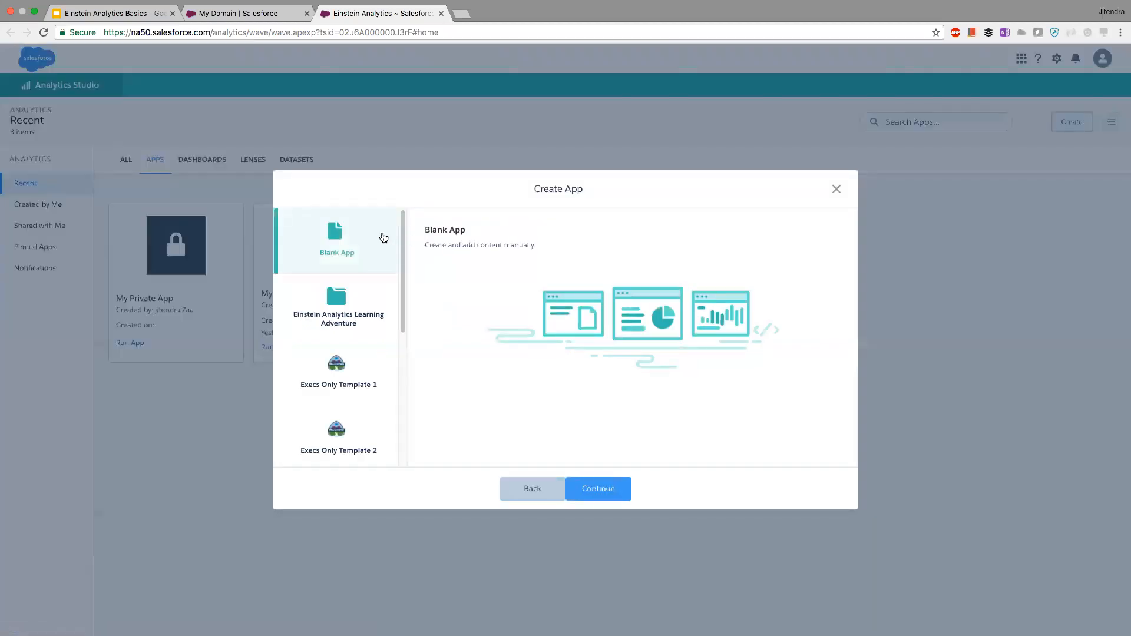
drag(402, 300, 399, 257)
drag(402, 293, 401, 267)
click(598, 489)
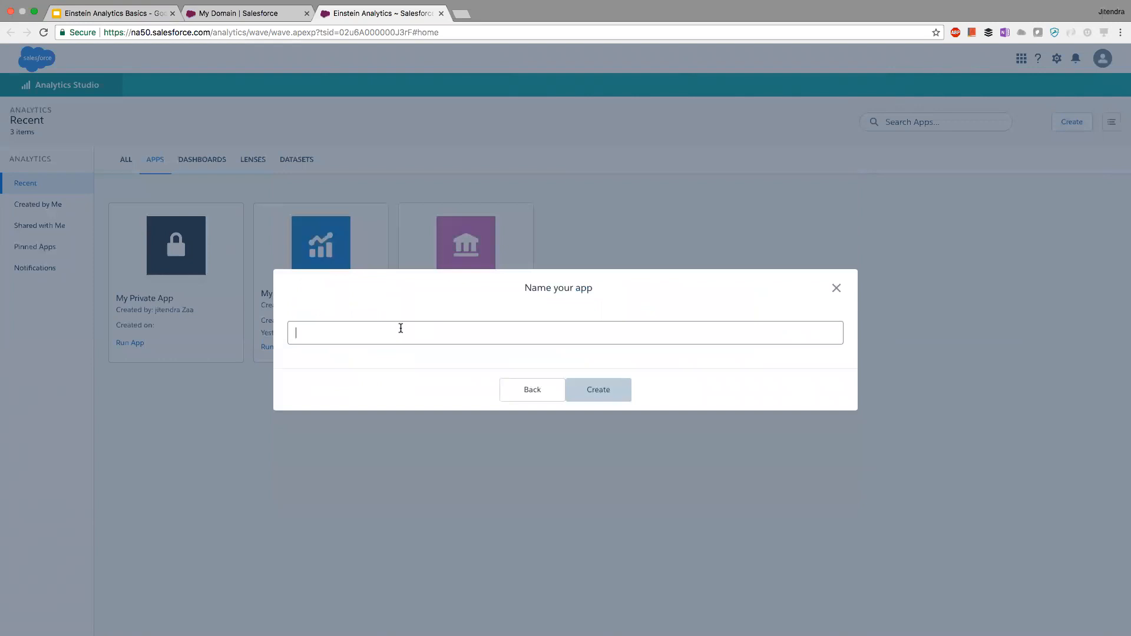
Name the new app Apex Saturday and create it.
text(Apex Satuird)
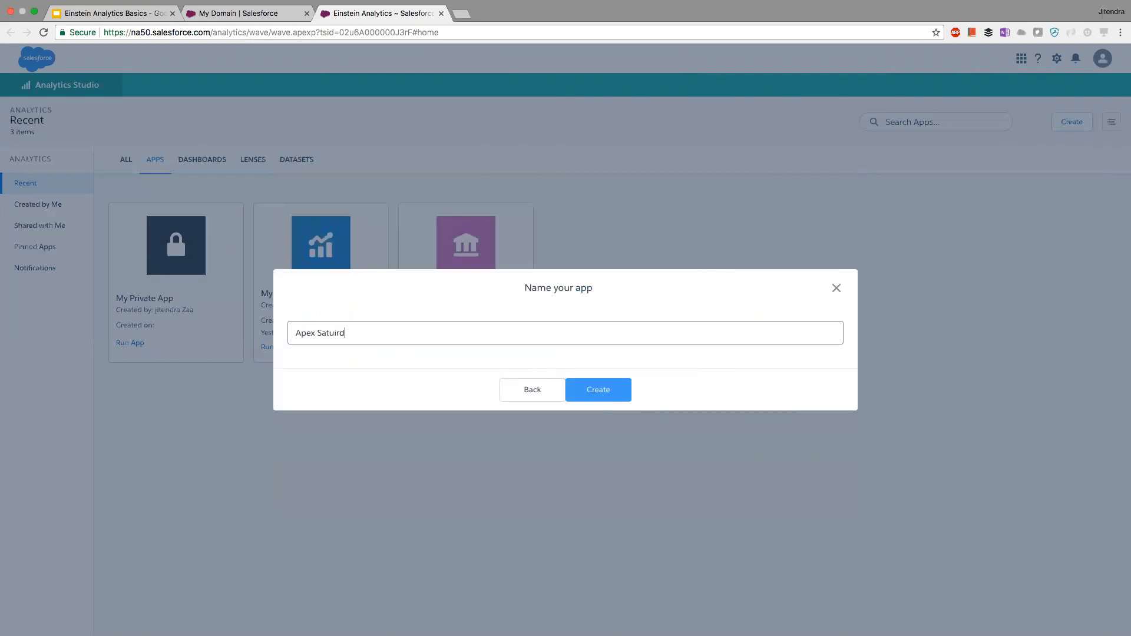
key(BackSpace)
key(BackSpace)
text(rday)
click(599, 390)
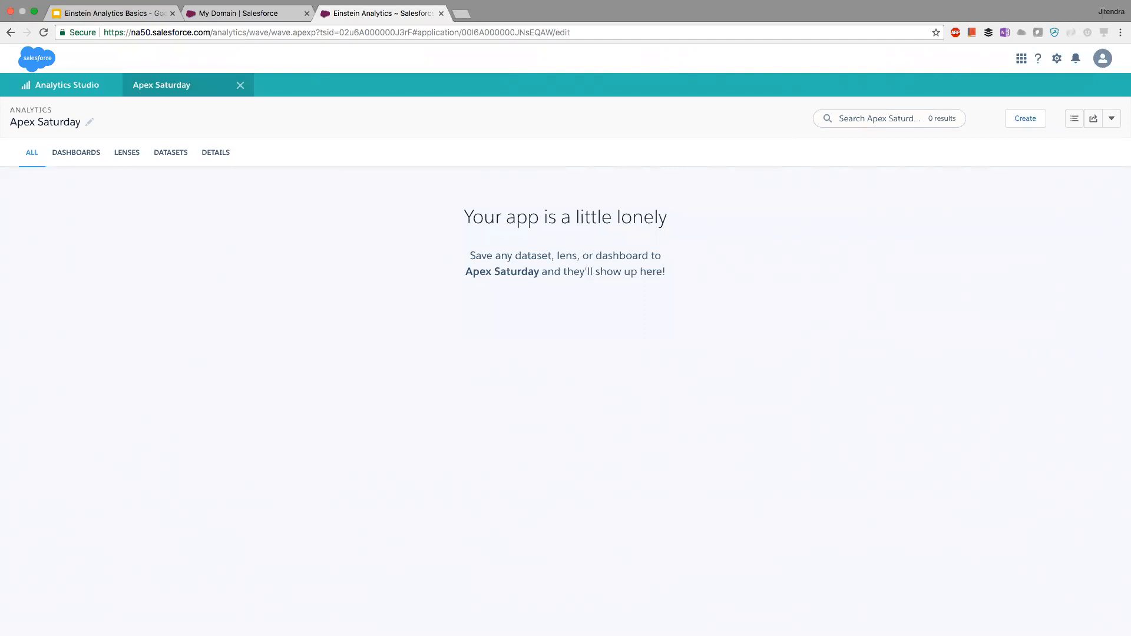
Review the recent apps and datasets in Analytics Studio, and show the datasets of the Apex Saturday app.
drag(659, 218, 429, 216)
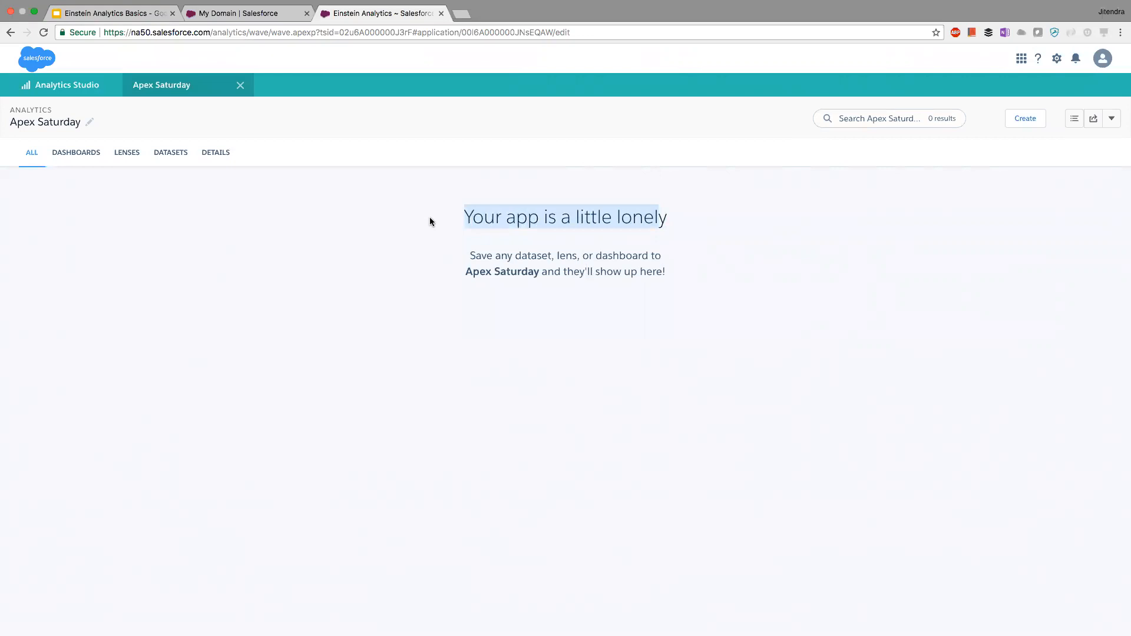
click(550, 276)
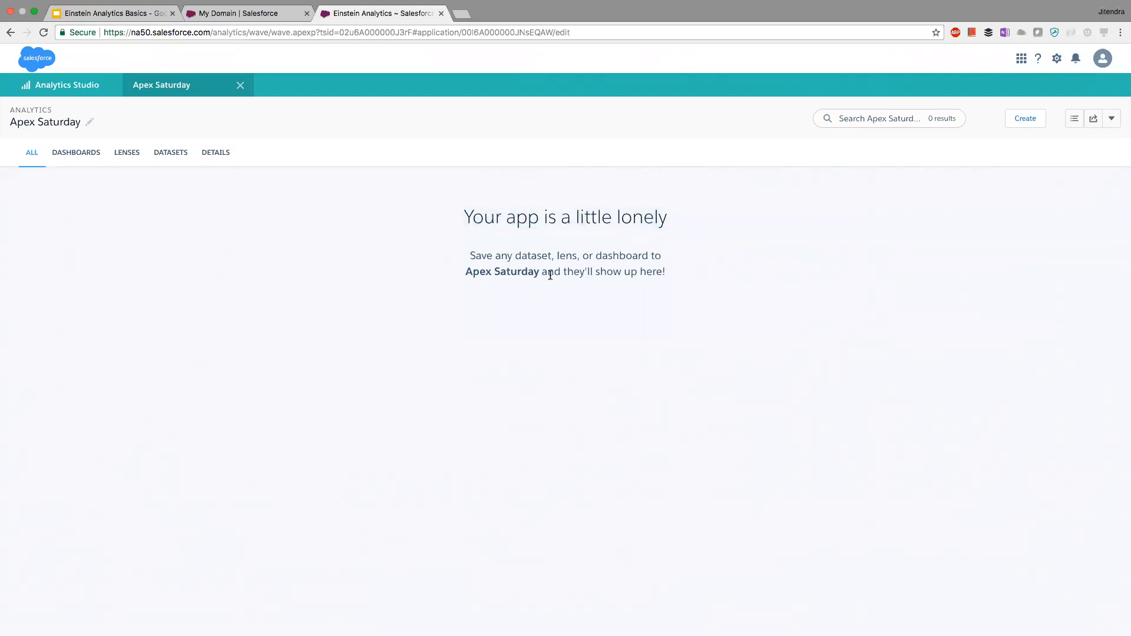
click(92, 87)
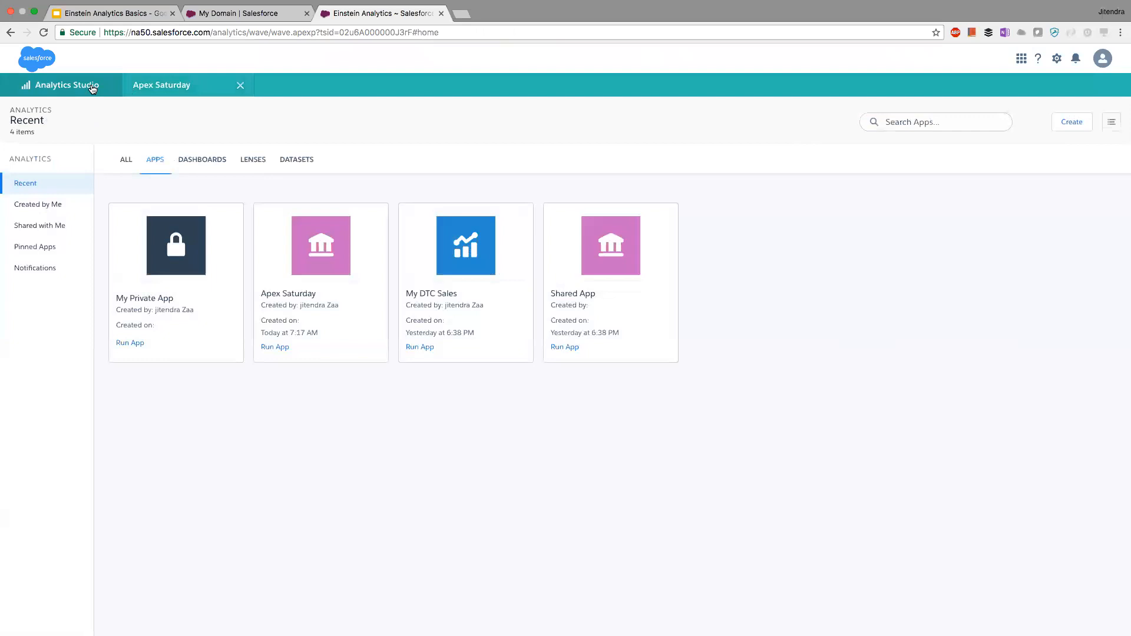
click(302, 160)
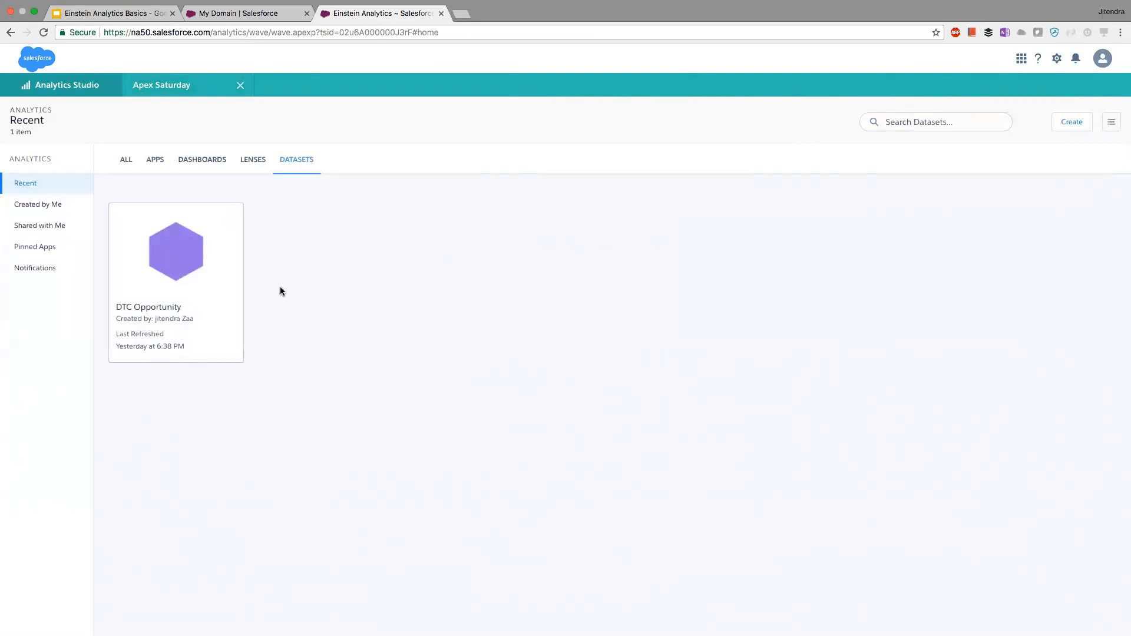
click(189, 84)
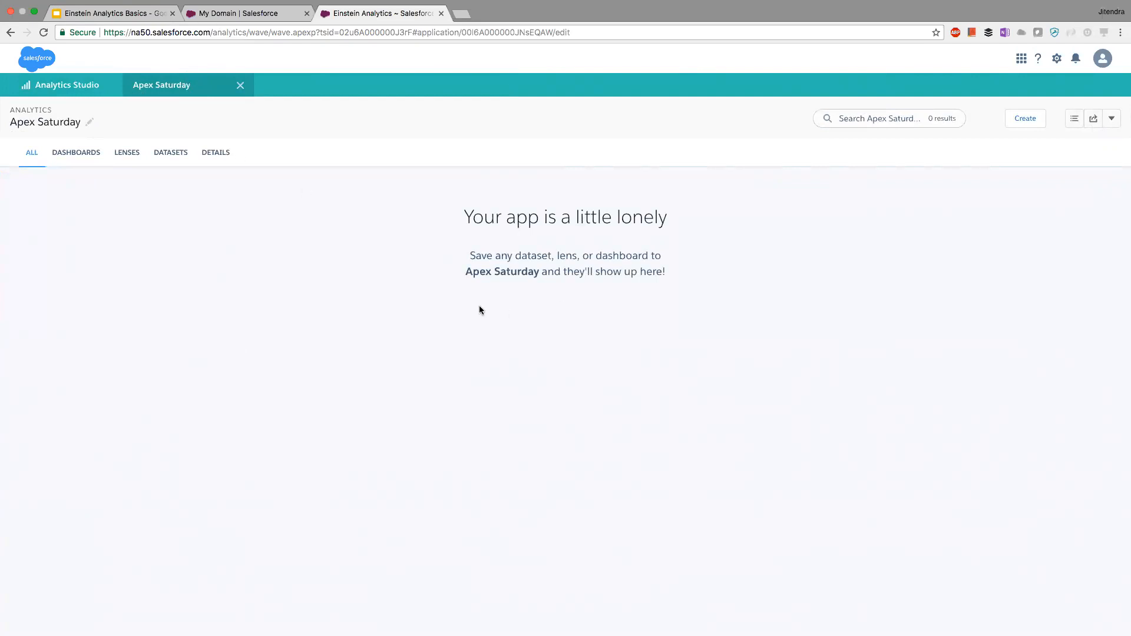
click(171, 157)
Start a new dataset in the Apex Saturday app with Salesforce as its data source.
click(1026, 119)
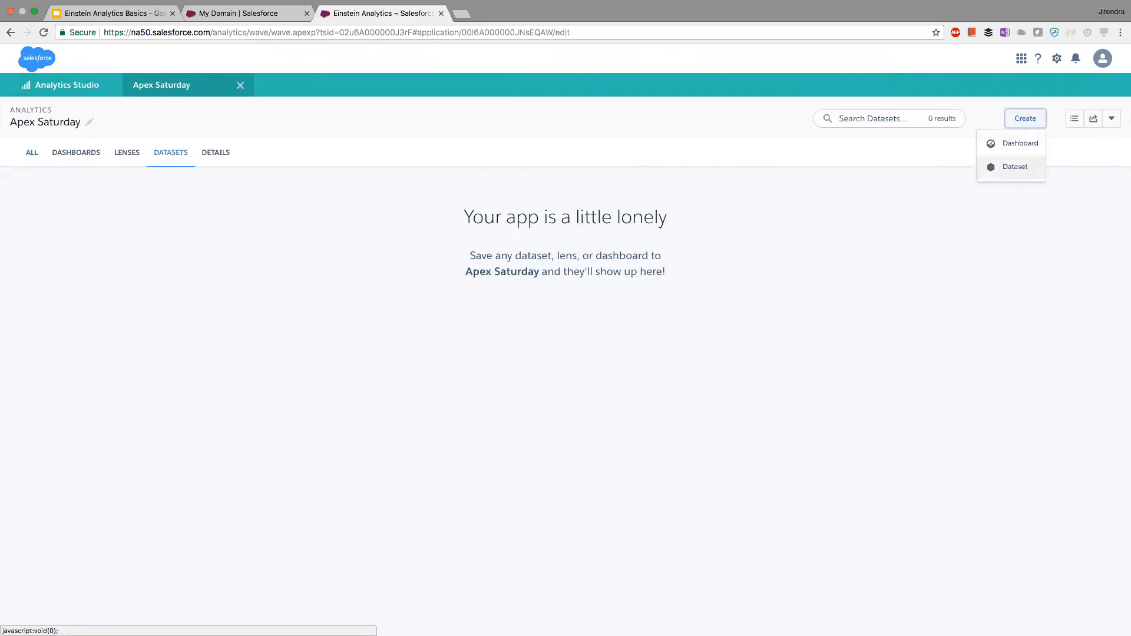
click(1015, 167)
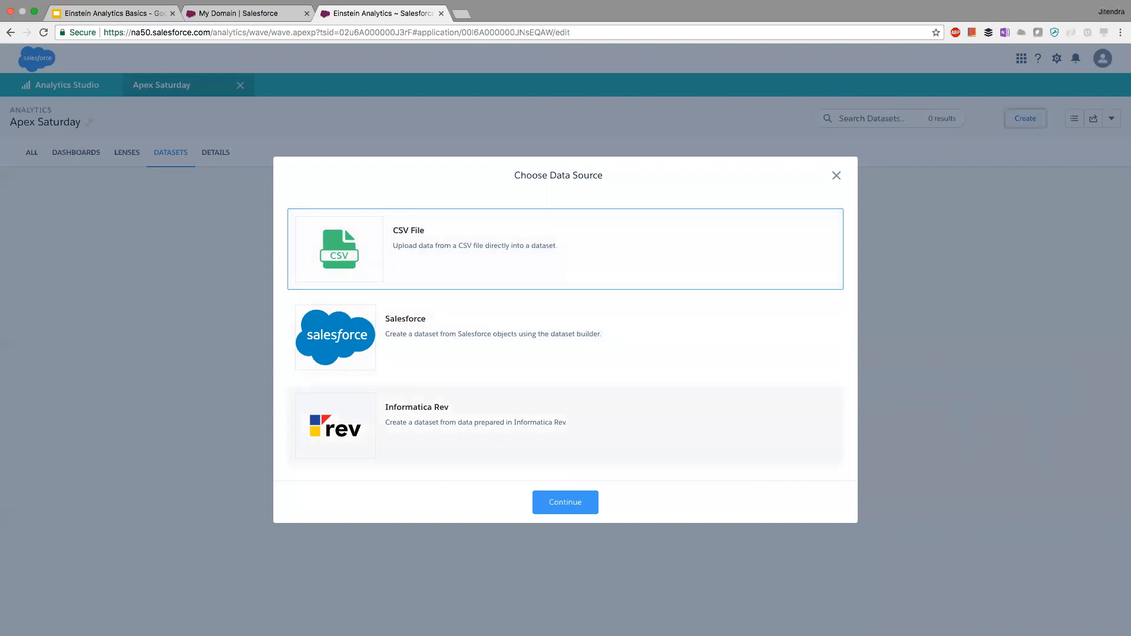
click(448, 327)
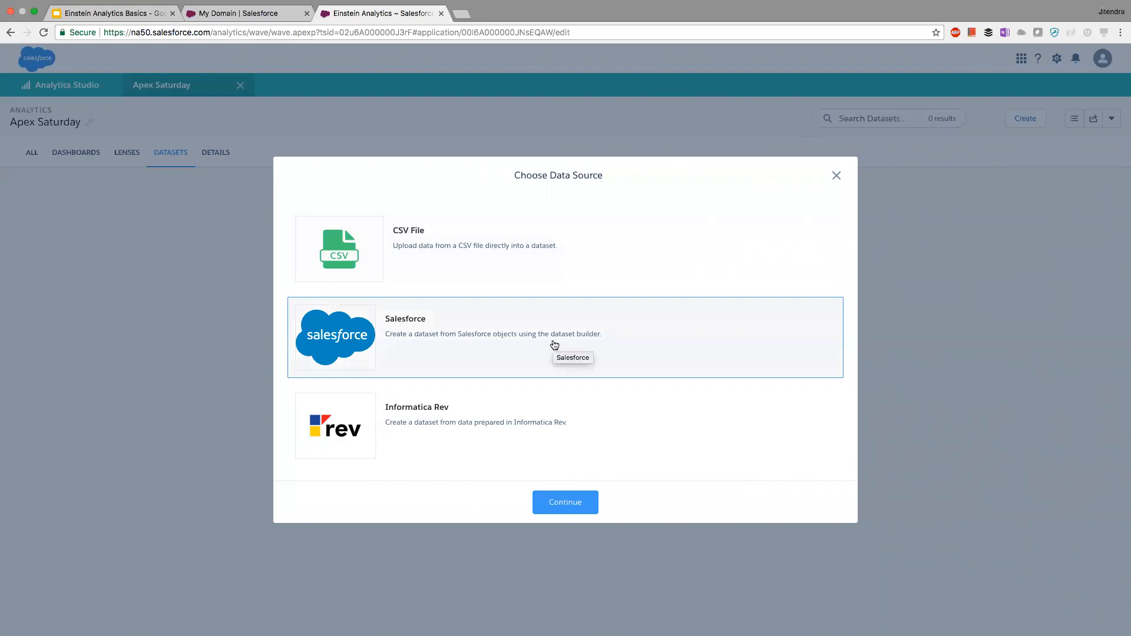
click(566, 502)
Name the dataset AccountAndOwner, add it to the Default Salesforce Dataflow and continue to the object selection.
click(522, 338)
text(Account)
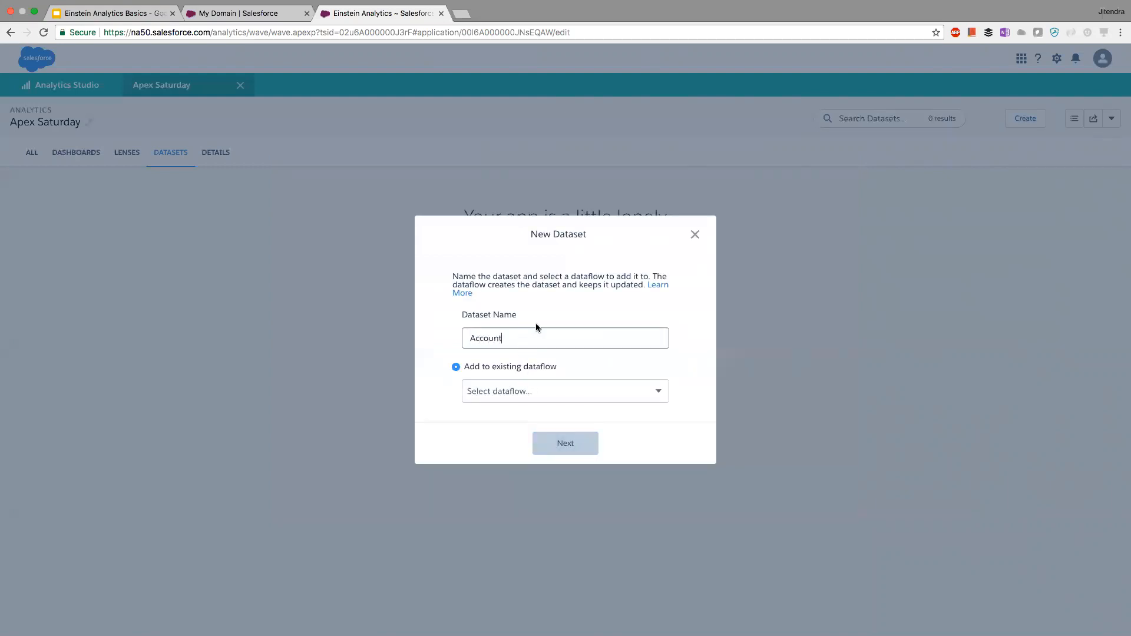
click(443, 341)
click(550, 386)
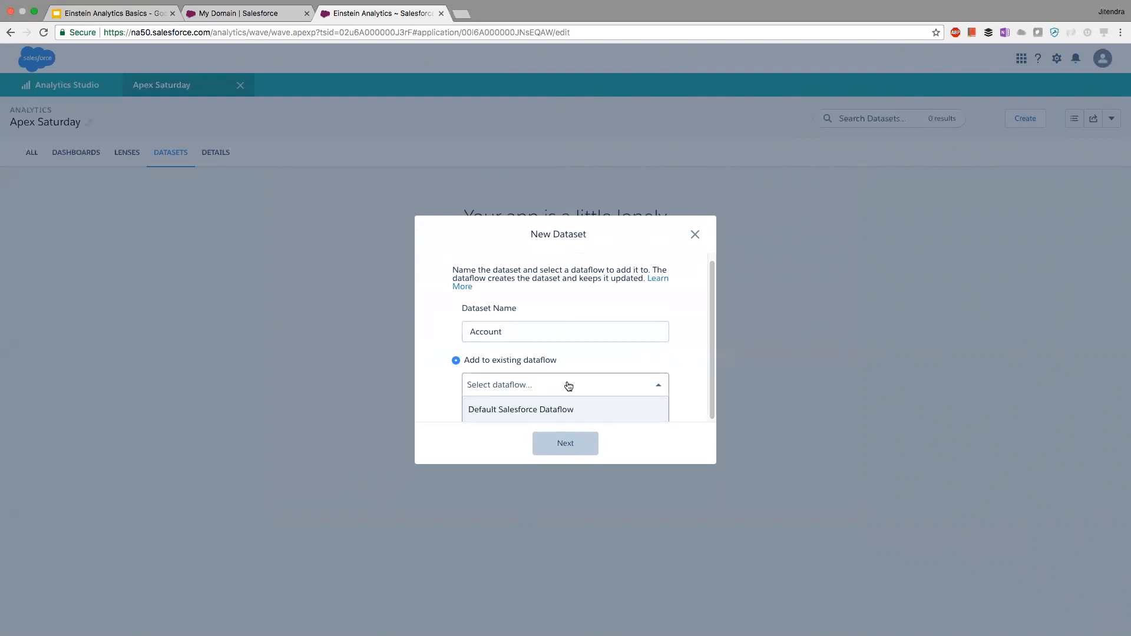
click(542, 410)
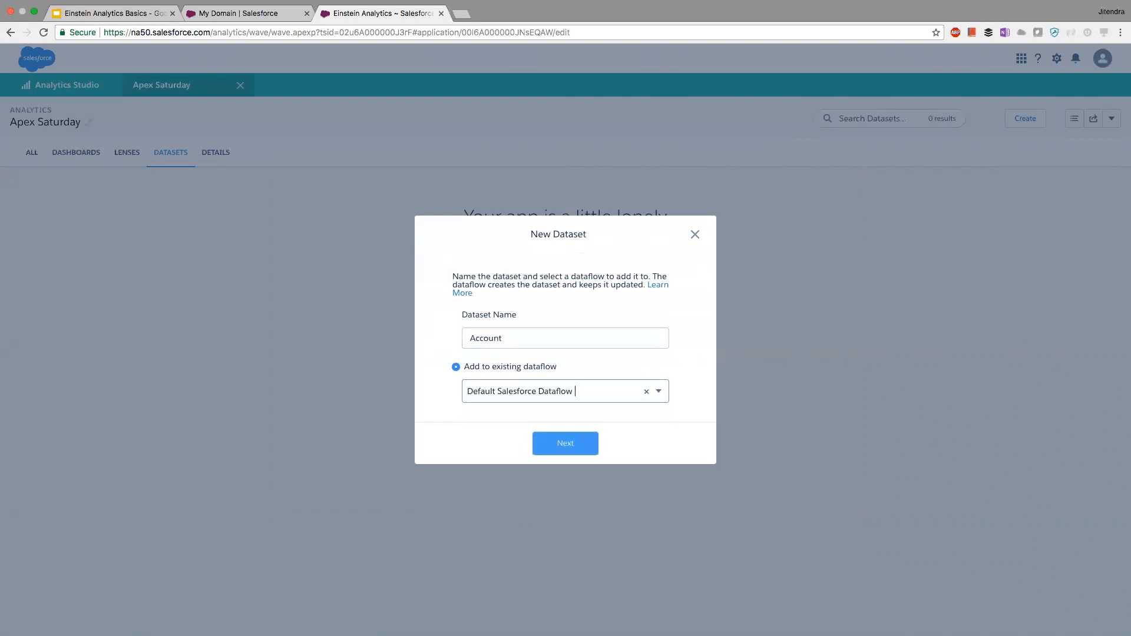
click(564, 339)
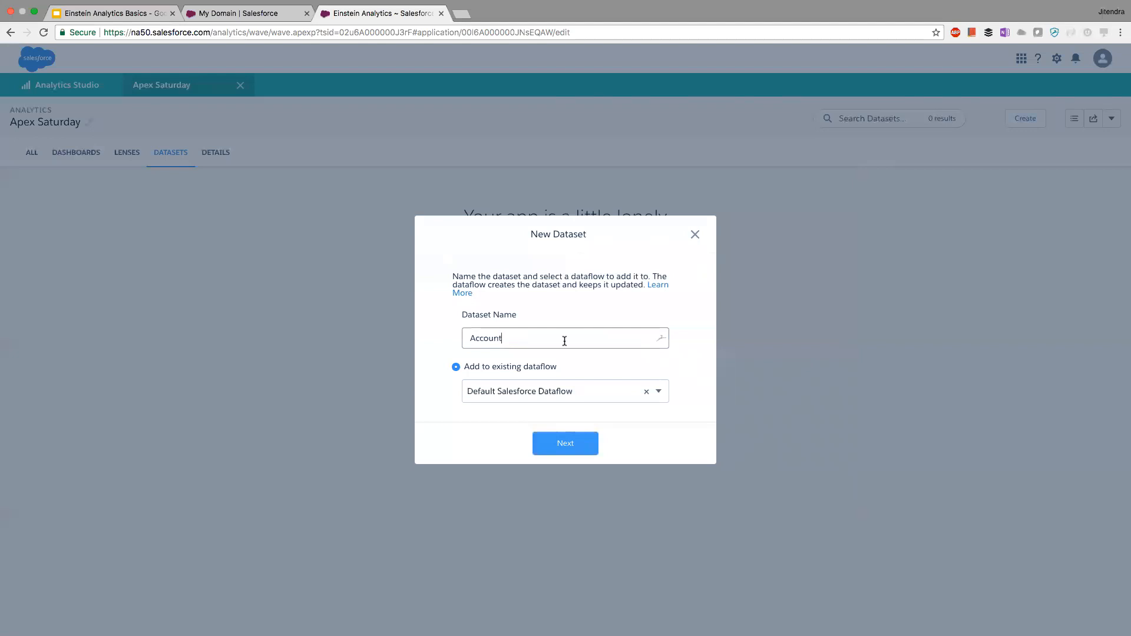
text(AndOwner)
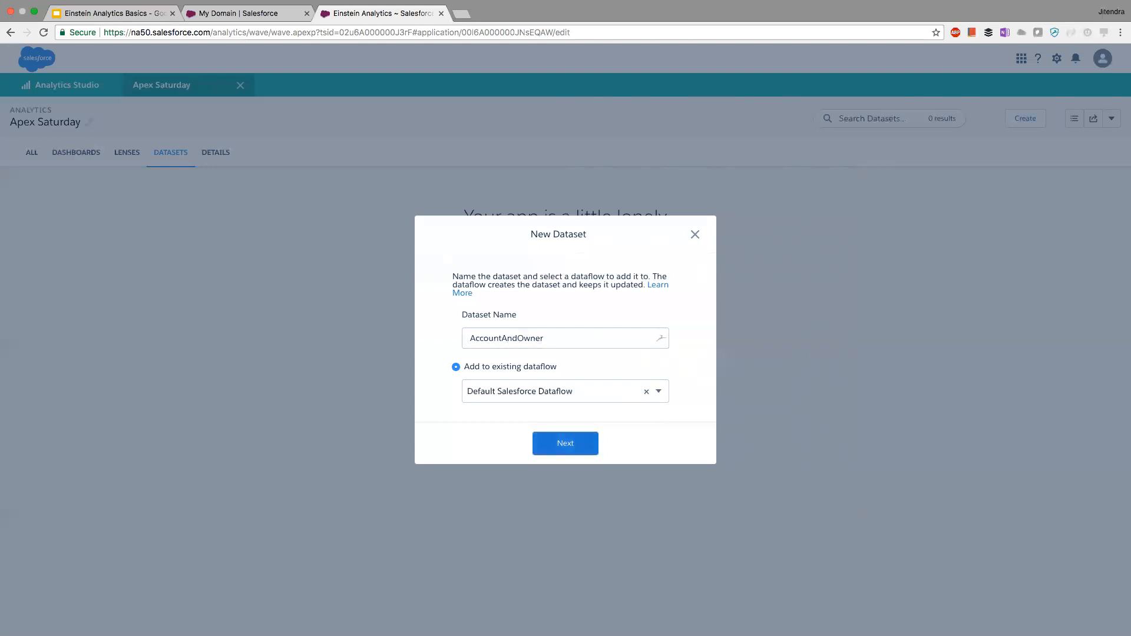
click(565, 443)
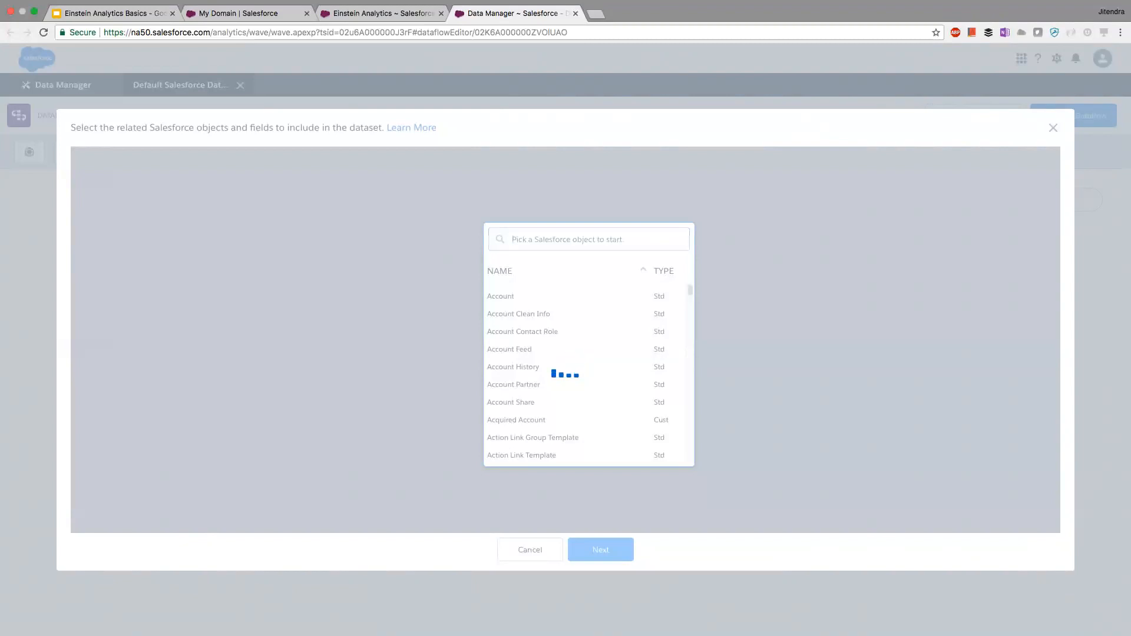
Close the Data Manager page holding the unfinished dataset and return to the Apex Saturday app.
click(377, 14)
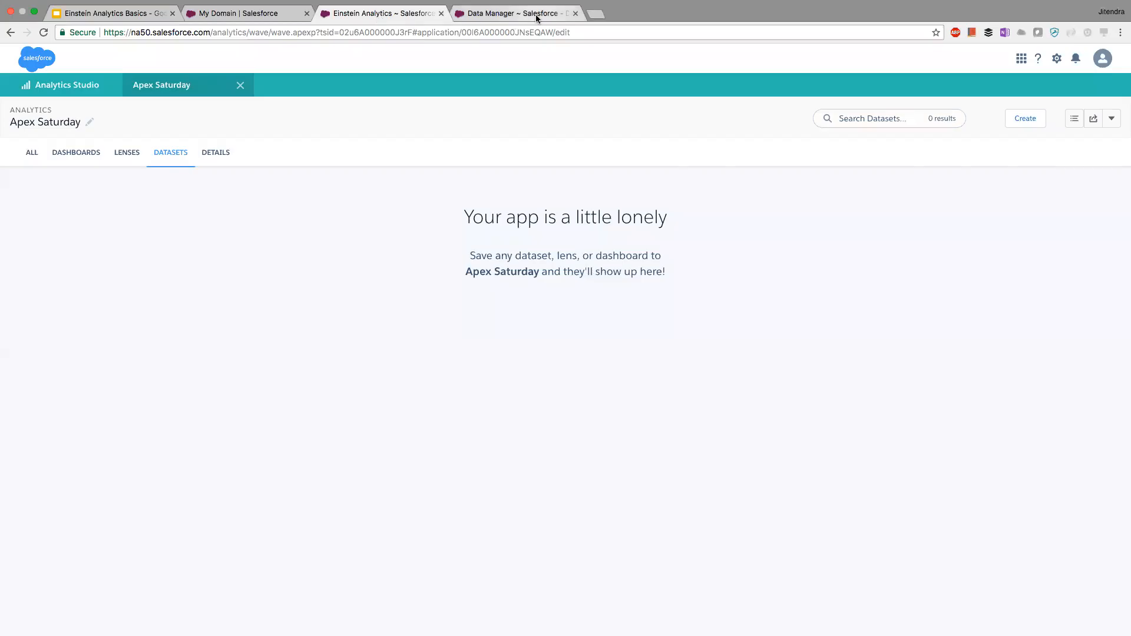
click(535, 14)
click(576, 13)
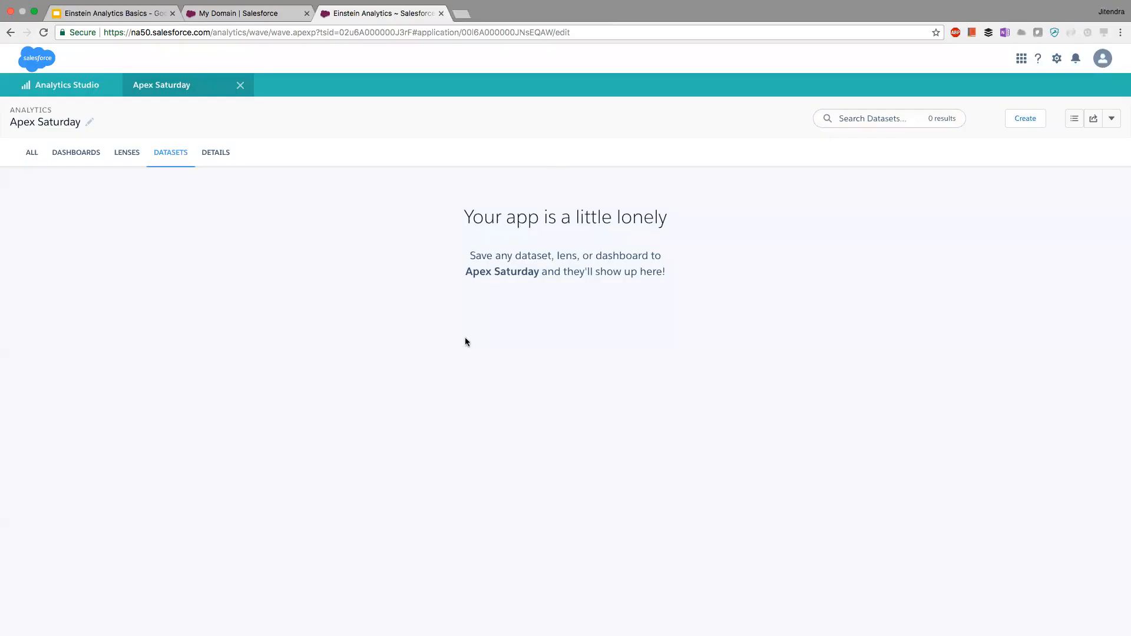
click(1025, 118)
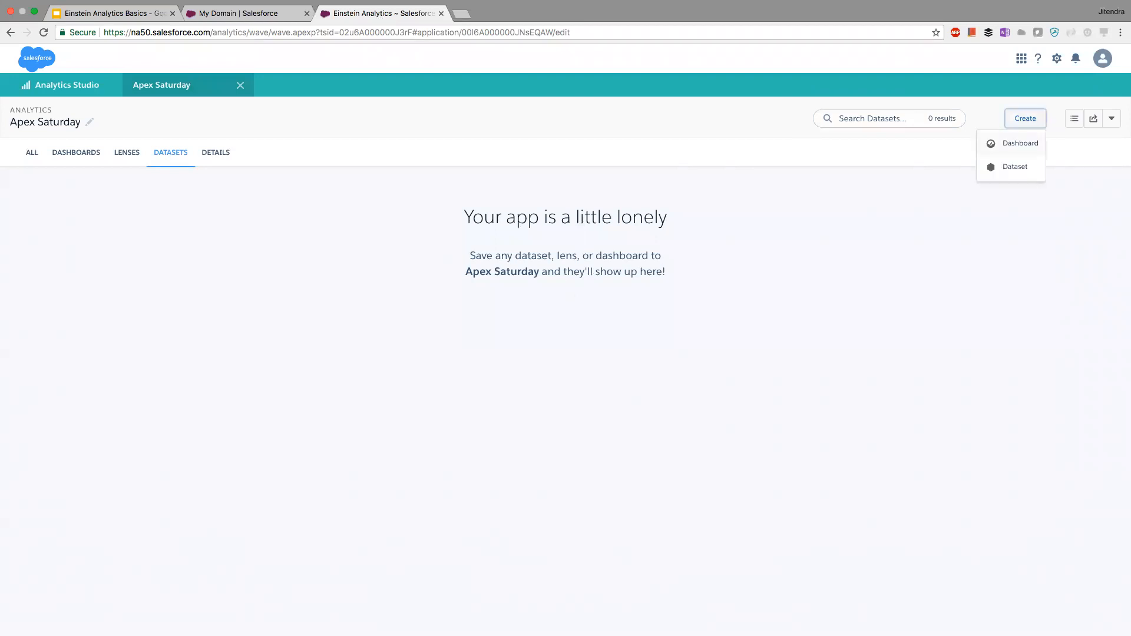
click(1015, 167)
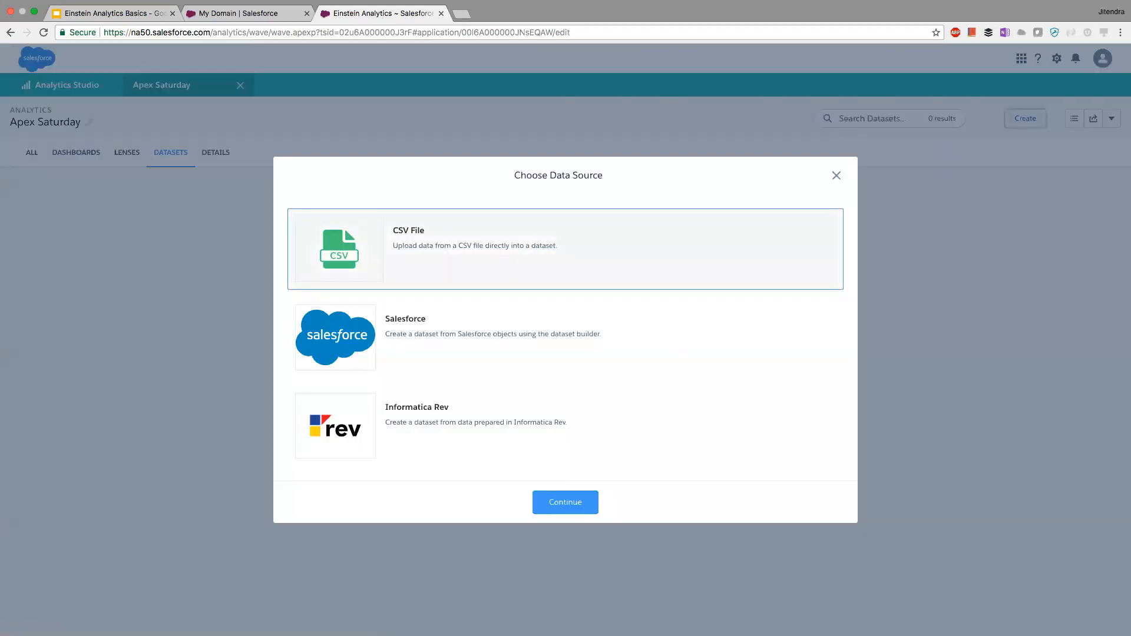
click(837, 175)
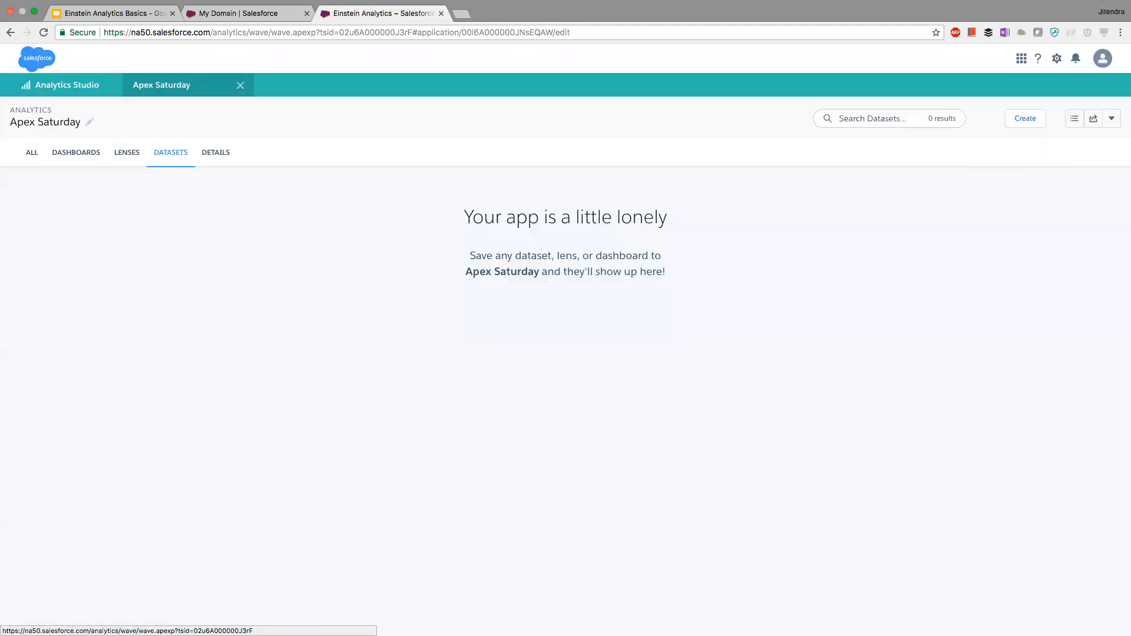
Reload the Apex Saturday app page and create a new dataset using Salesforce as the data source.
click(44, 33)
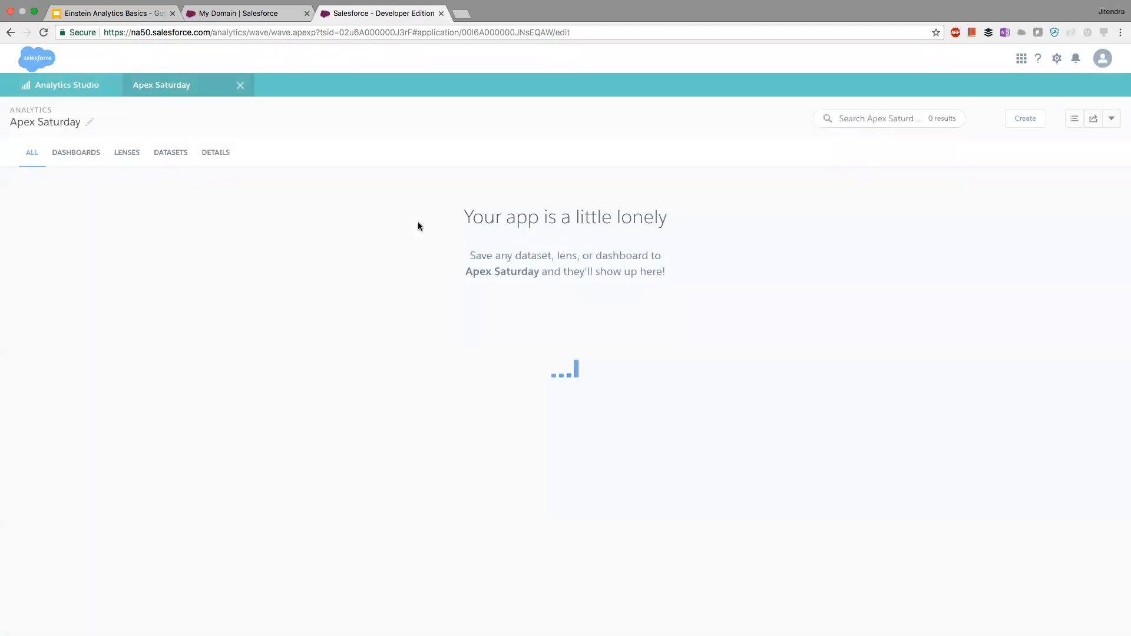
click(1025, 119)
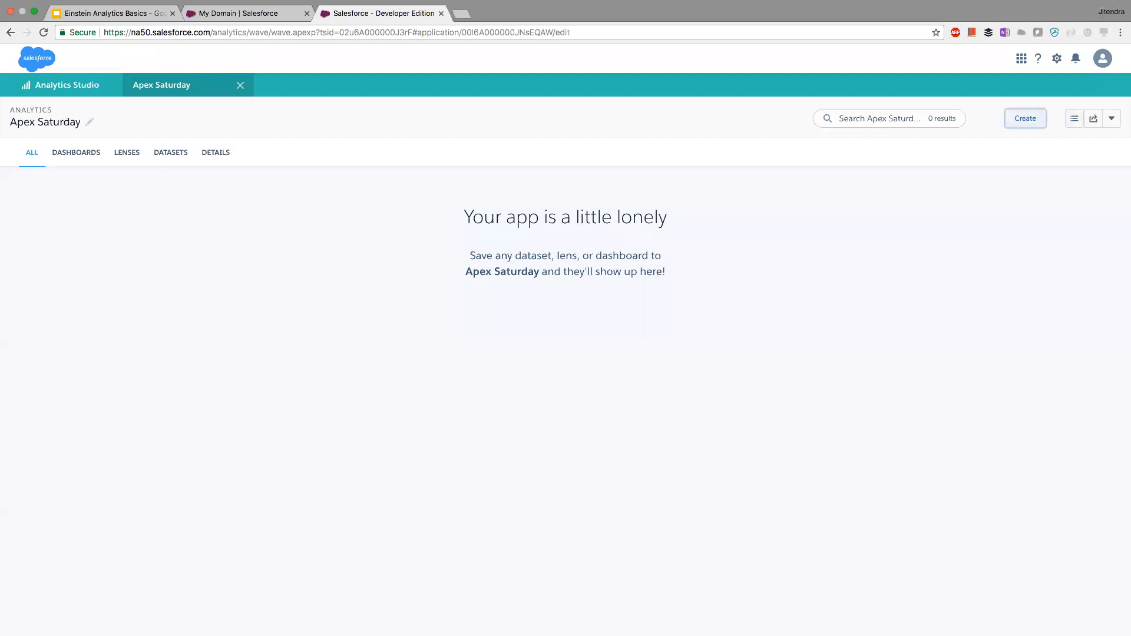
click(1015, 167)
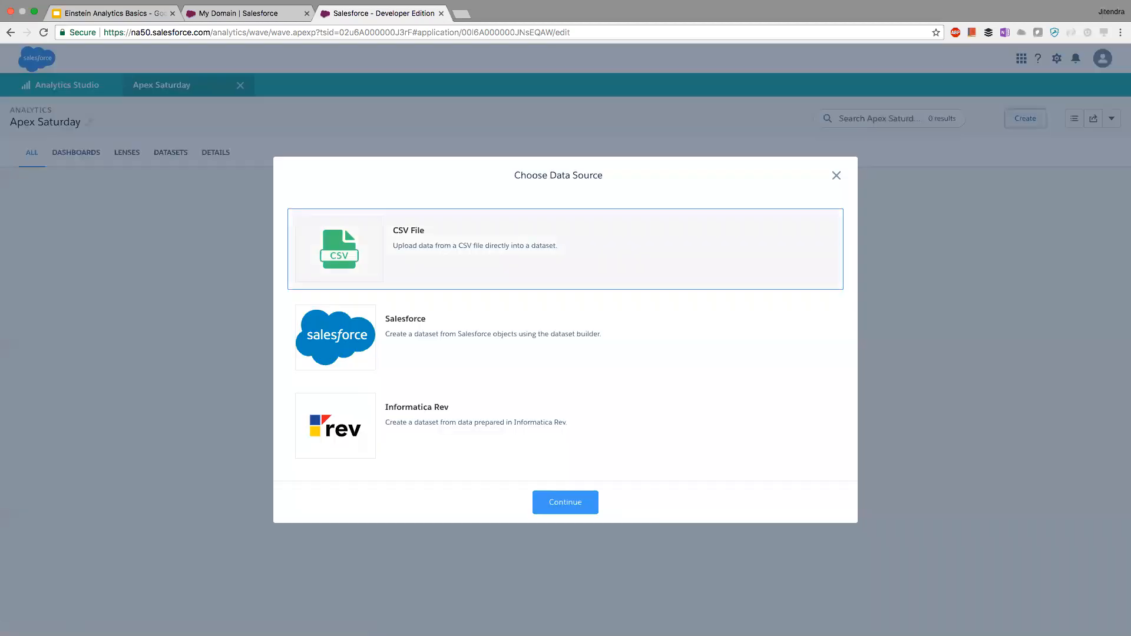
click(489, 359)
key(Return)
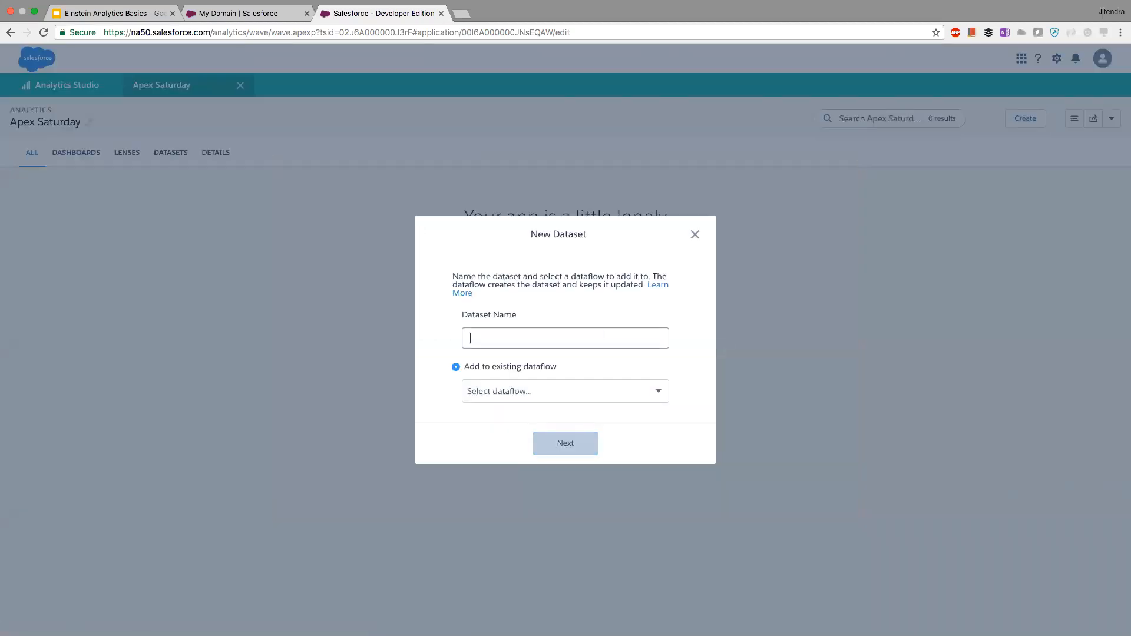
Name the dataset AccountWithOwner, assign it to the Default Salesforce Dataflow and proceed to choosing Salesforce objects.
text(AccountWithOwner)
click(589, 391)
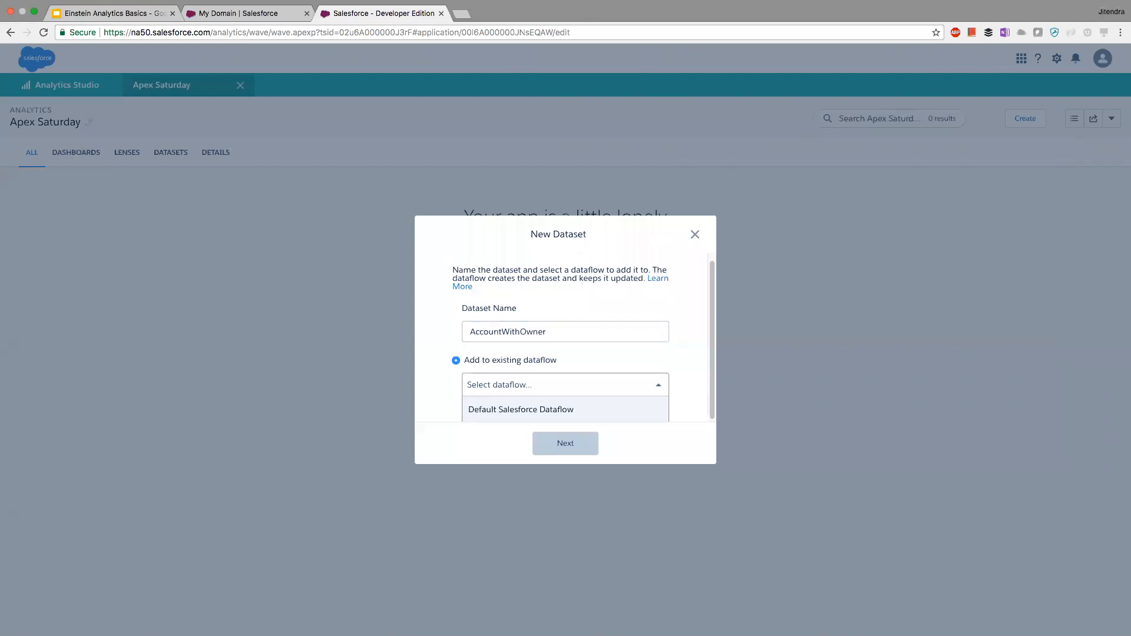
click(566, 409)
click(566, 443)
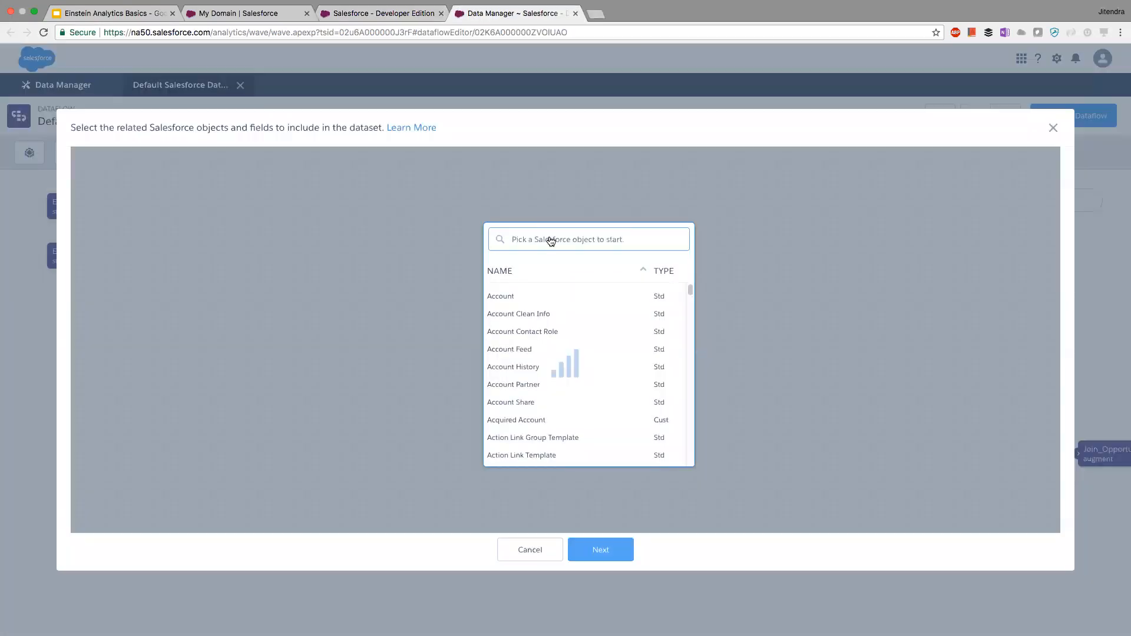
Find the Account object and set it as the root object of the dataset.
drag(551, 223, 449, 223)
click(452, 235)
text(Acc)
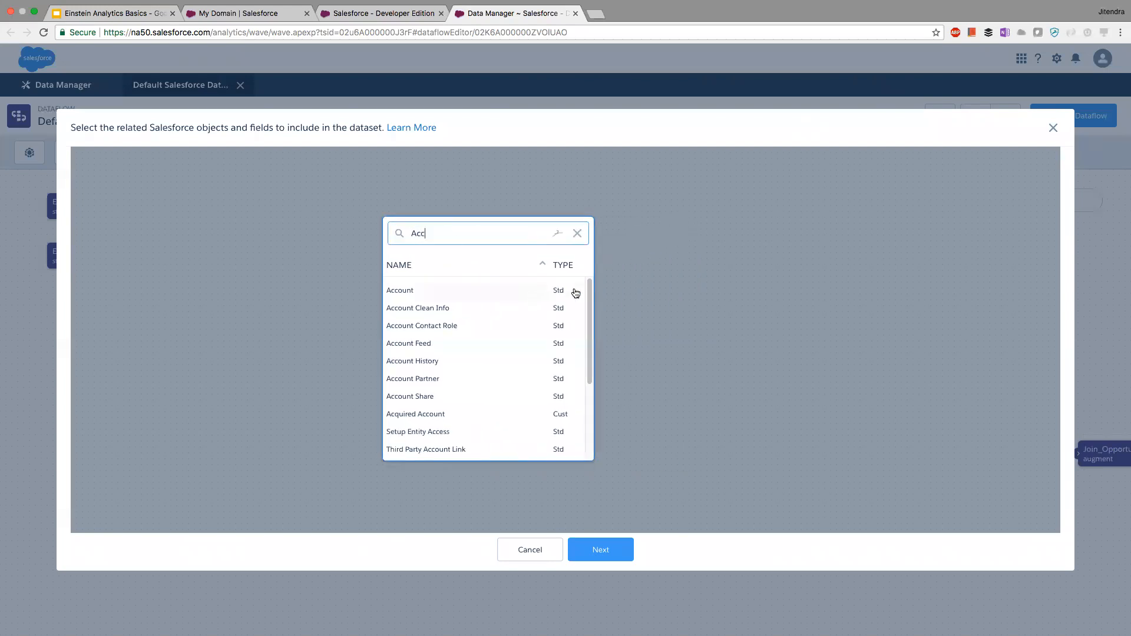
click(463, 295)
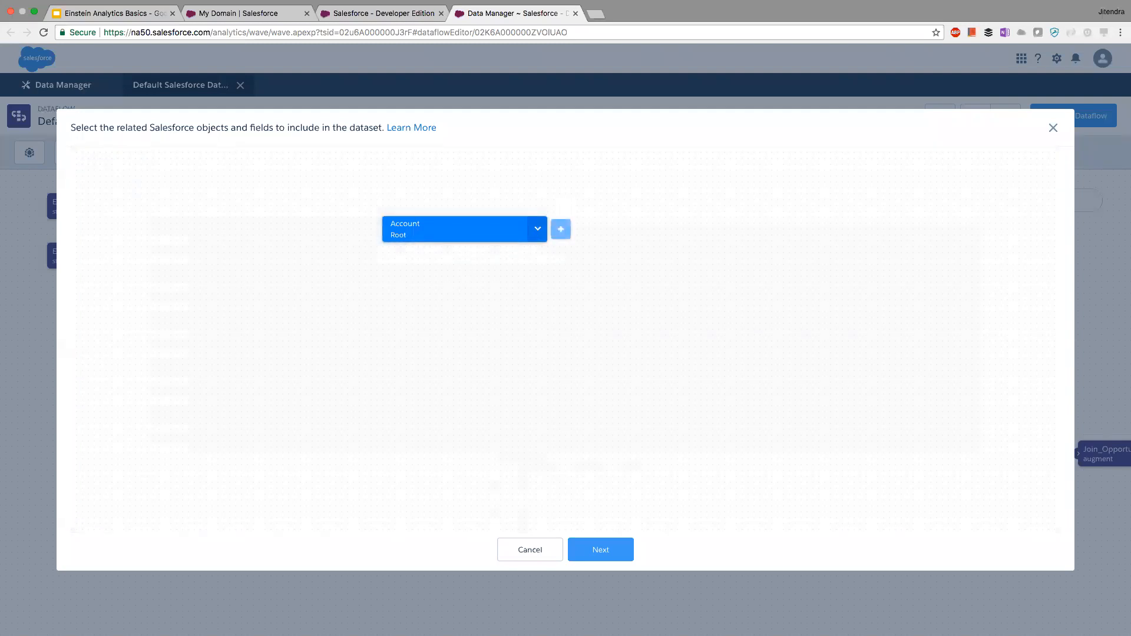
Include the Account Name, Account Phone, Account Rating, Account Source and Account Type fields from the Account object.
click(538, 229)
click(534, 202)
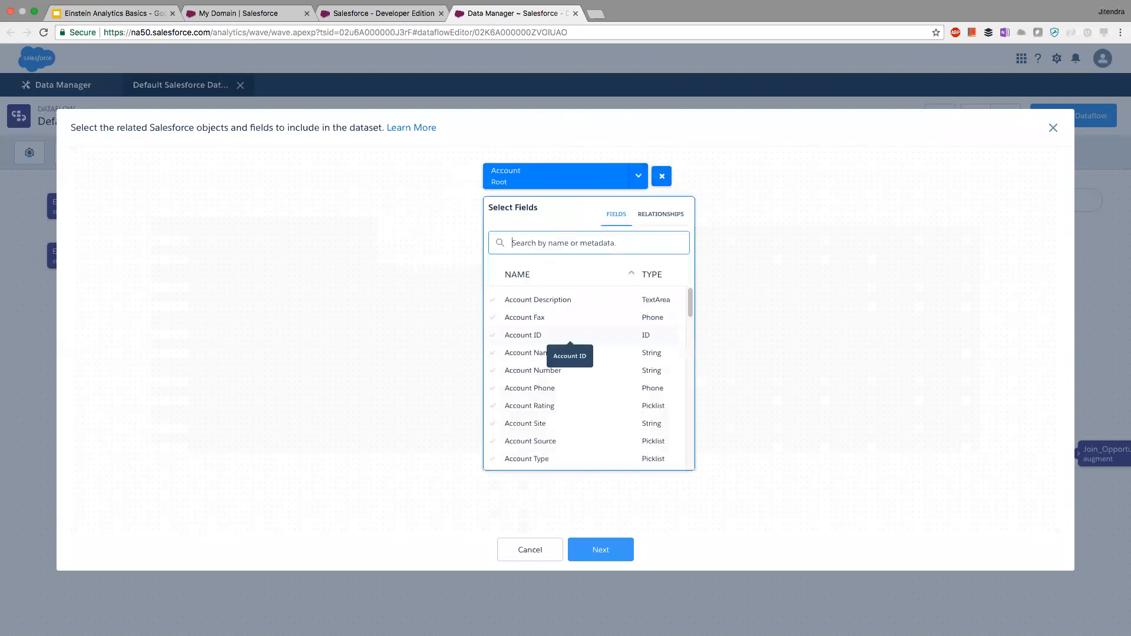
click(521, 354)
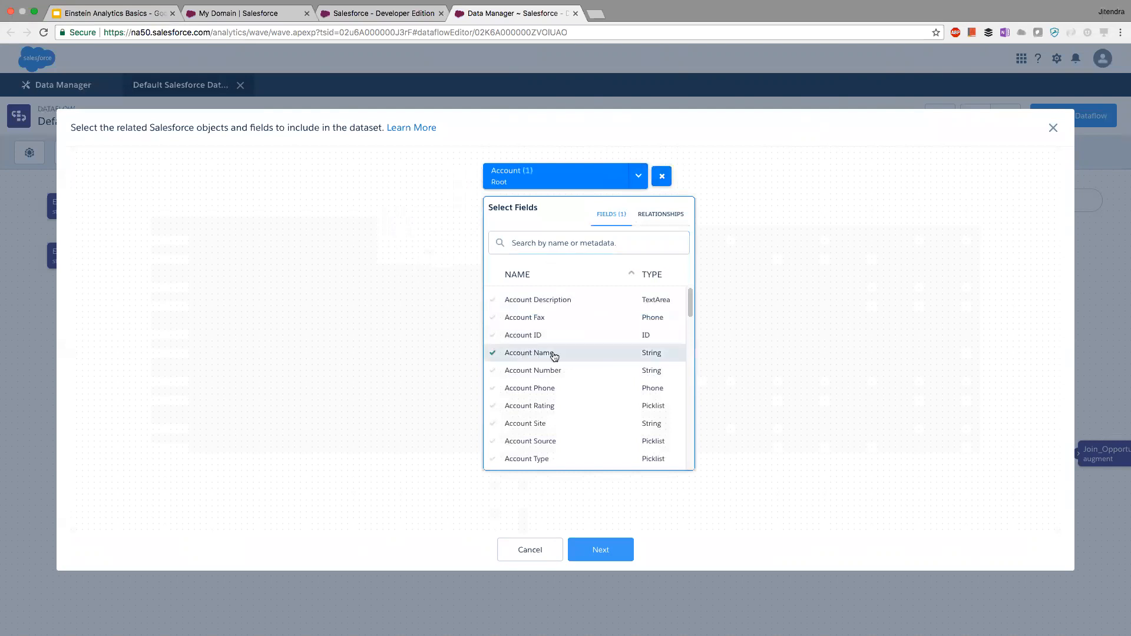
click(557, 387)
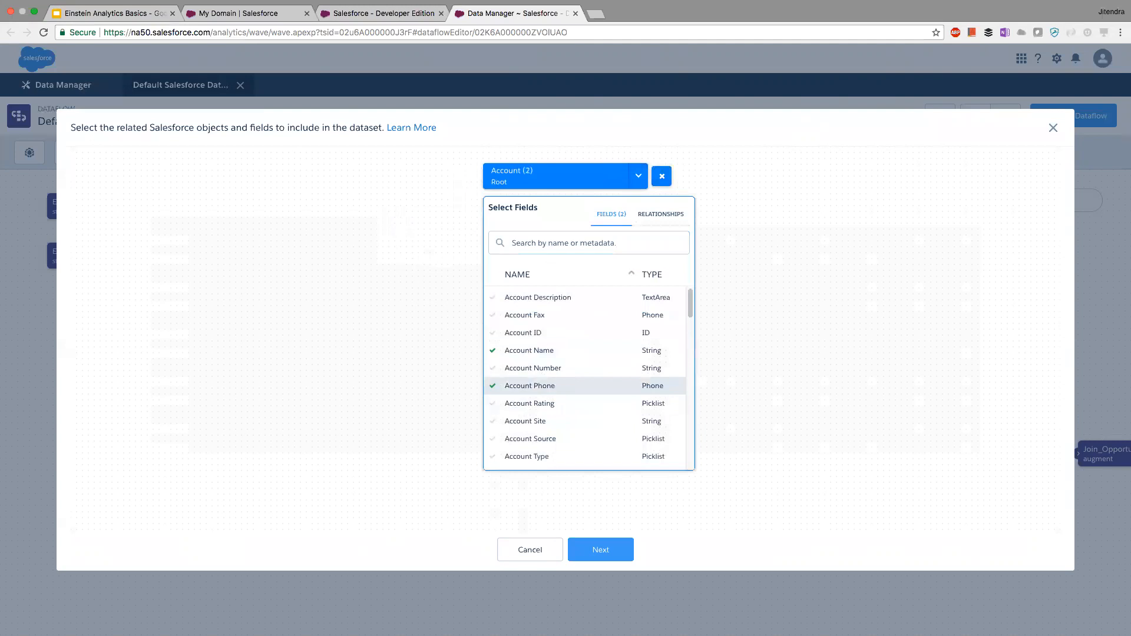
click(560, 403)
click(560, 439)
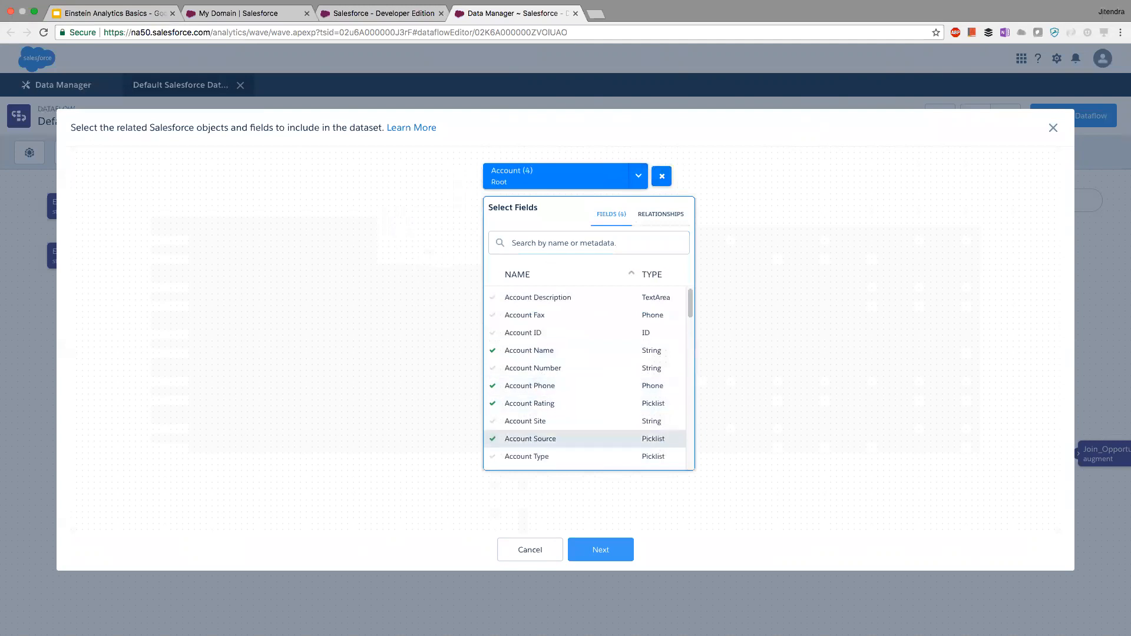
scroll(560, 439, down, 1)
click(569, 417)
Add the Industry and SIC Code fields to the Account selection.
scroll(570, 386, down, 2)
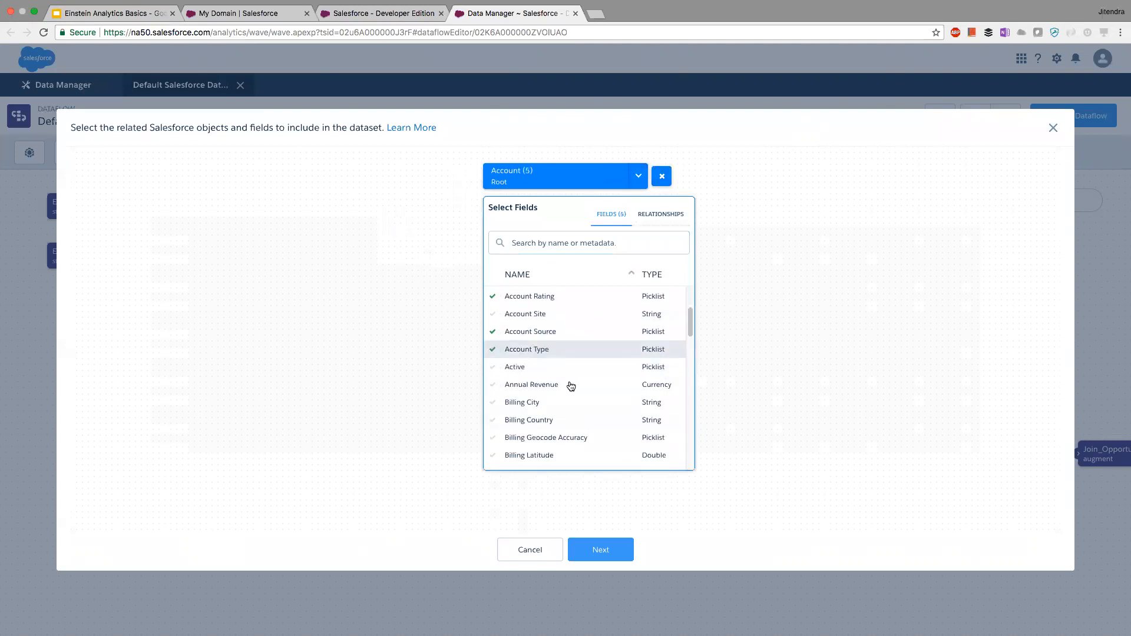
scroll(569, 386, down, 1)
scroll(570, 386, down, 5)
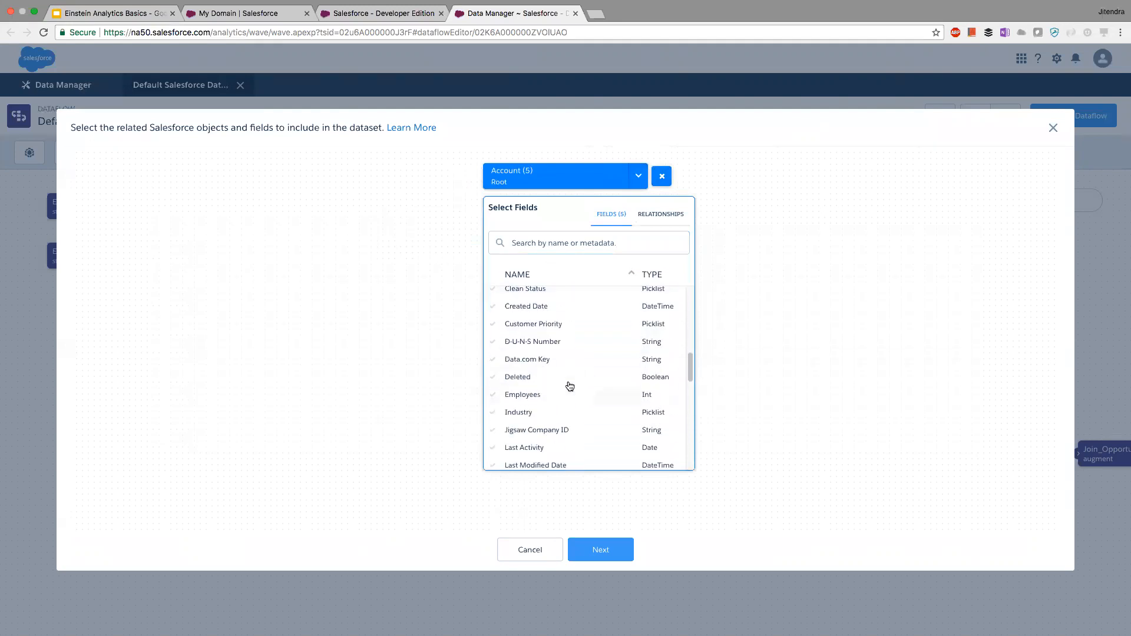
click(572, 412)
scroll(572, 386, down, 2)
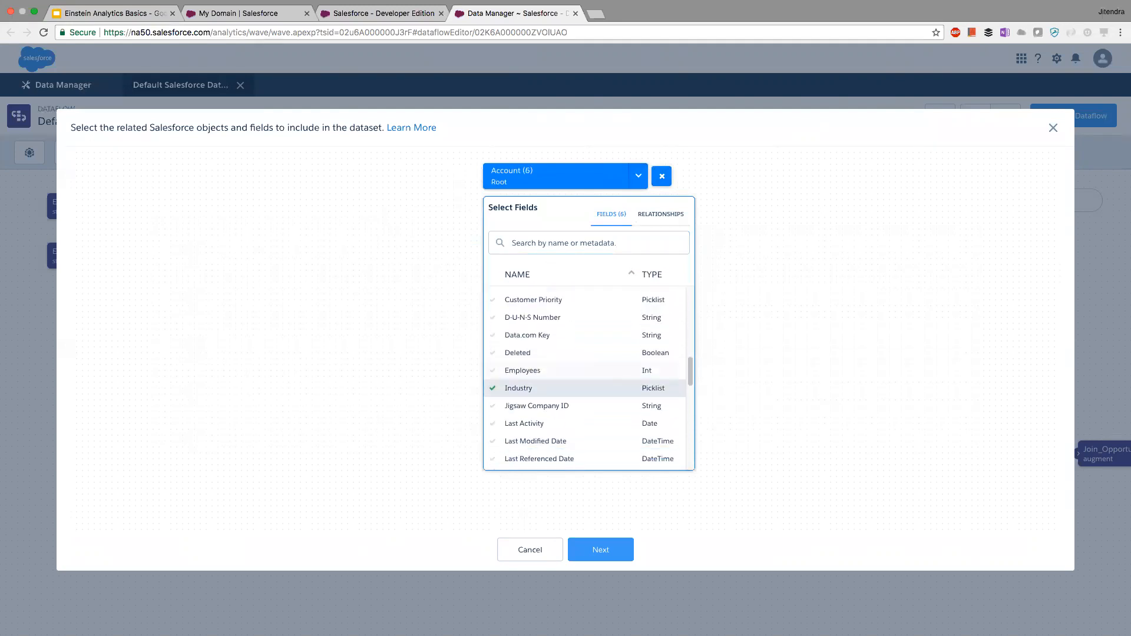
scroll(585, 377, down, 6)
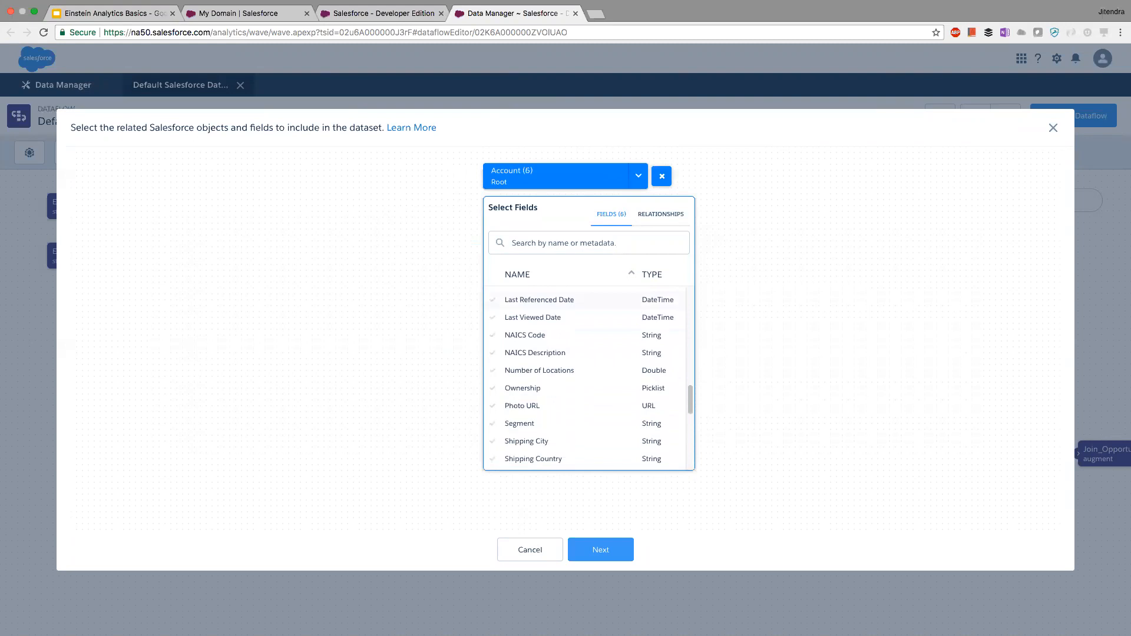
scroll(584, 377, down, 4)
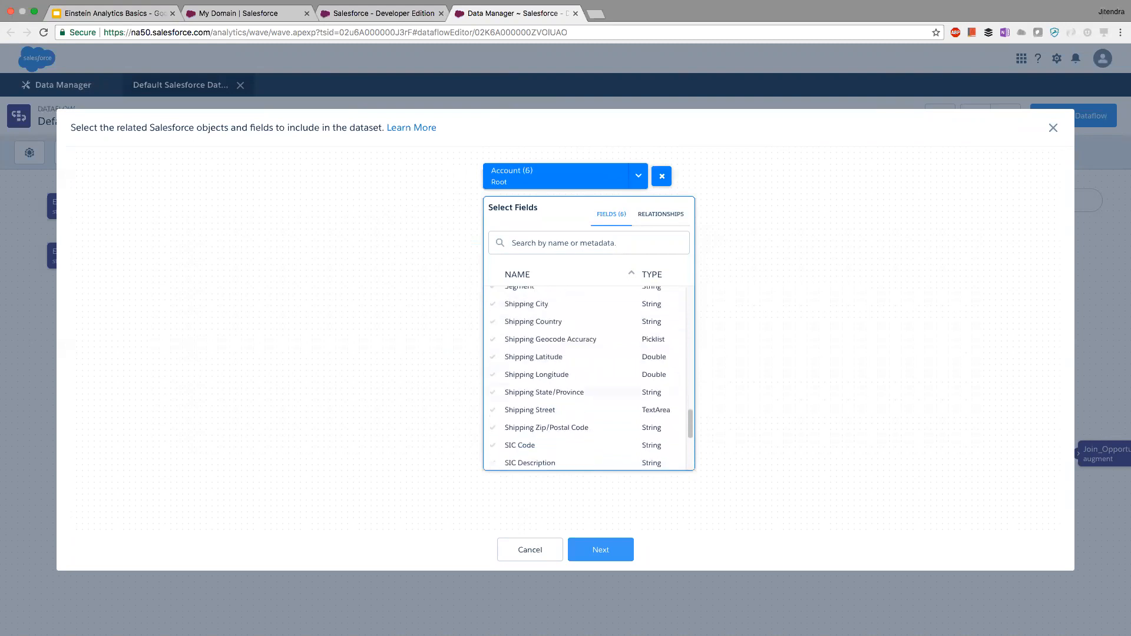
click(584, 445)
scroll(583, 430, down, 6)
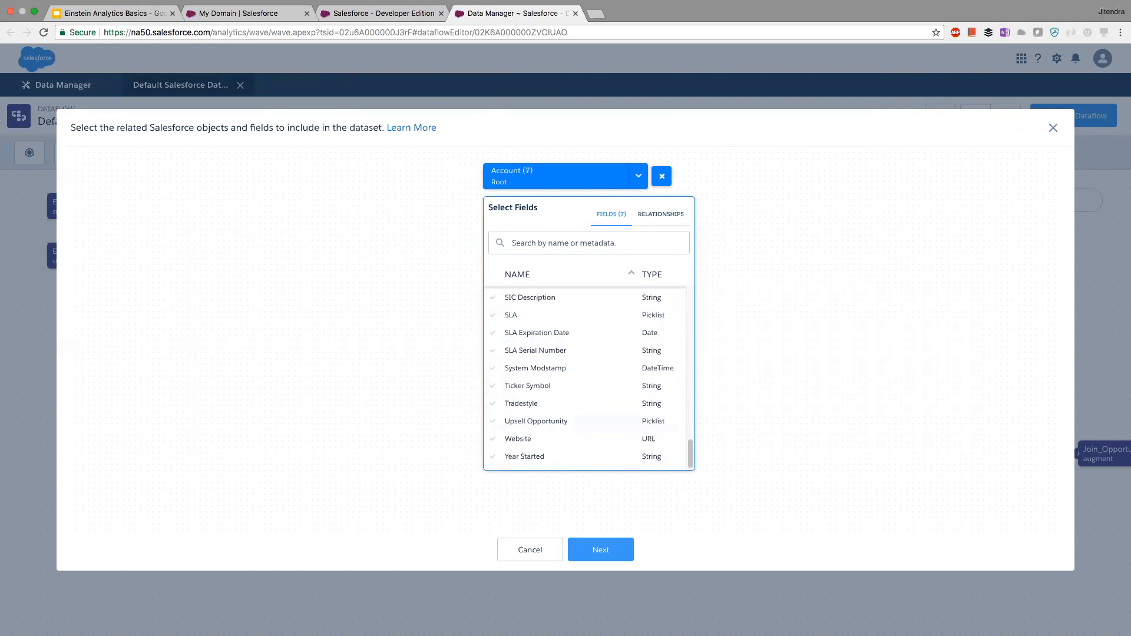
scroll(587, 377, up, 15)
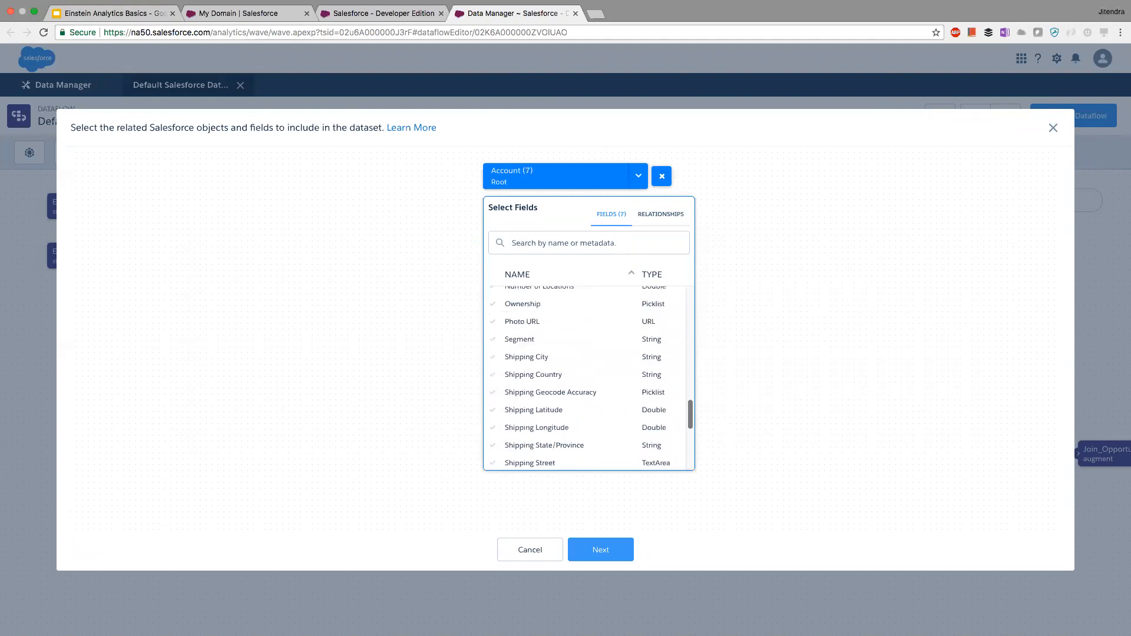
Join the User object to Account through the Owner ID relationship and review Account's selected fields and relationships.
drag(564, 177, 423, 237)
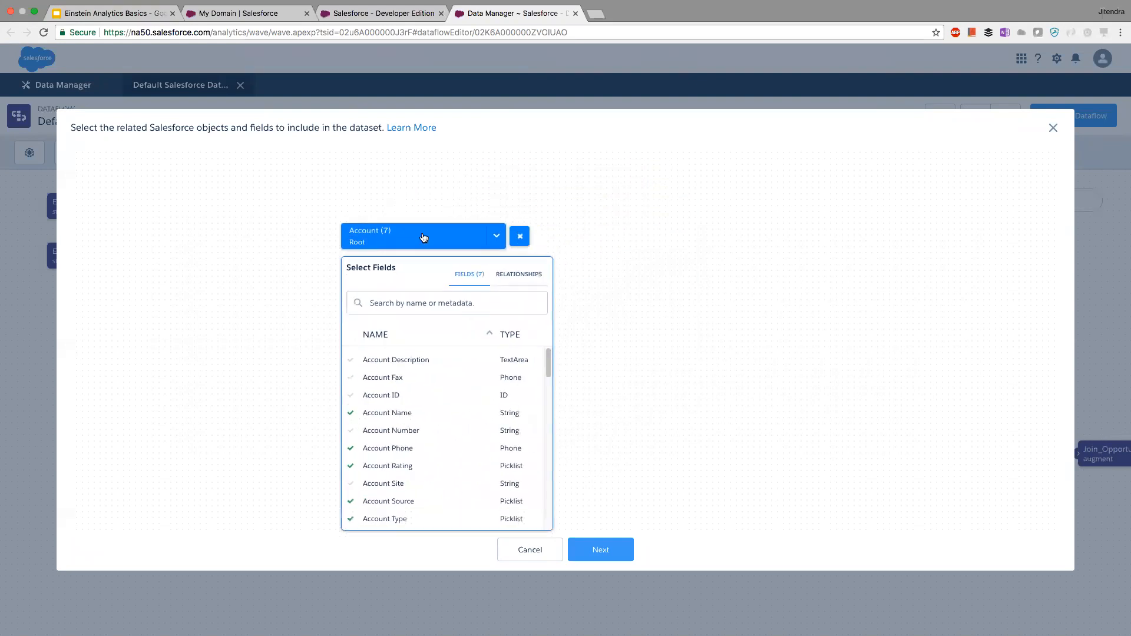
click(512, 276)
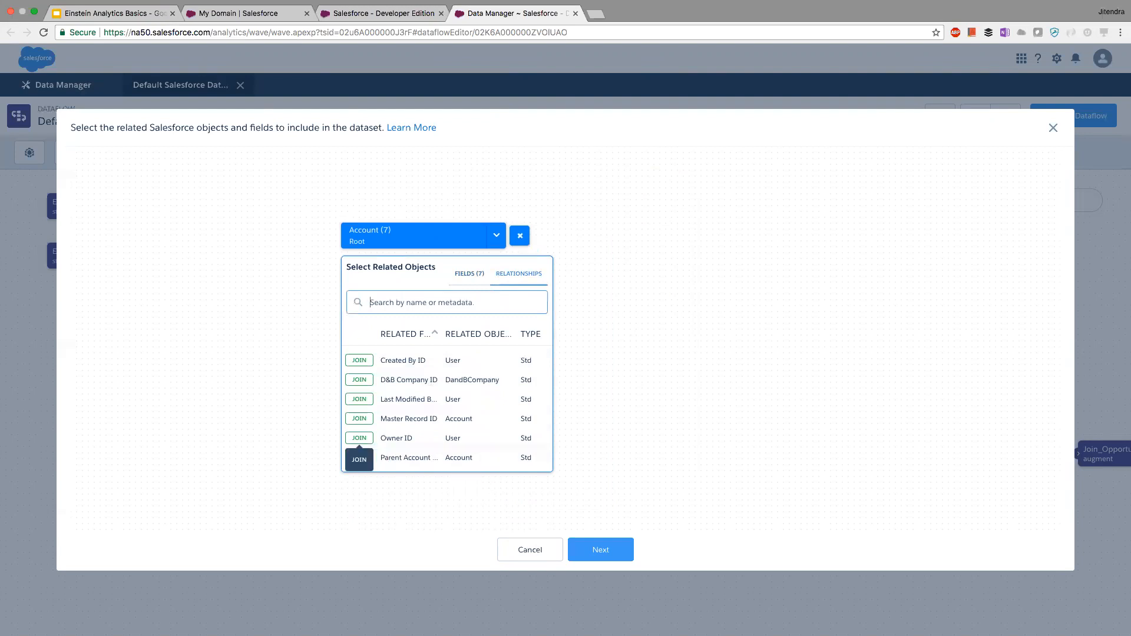
click(360, 438)
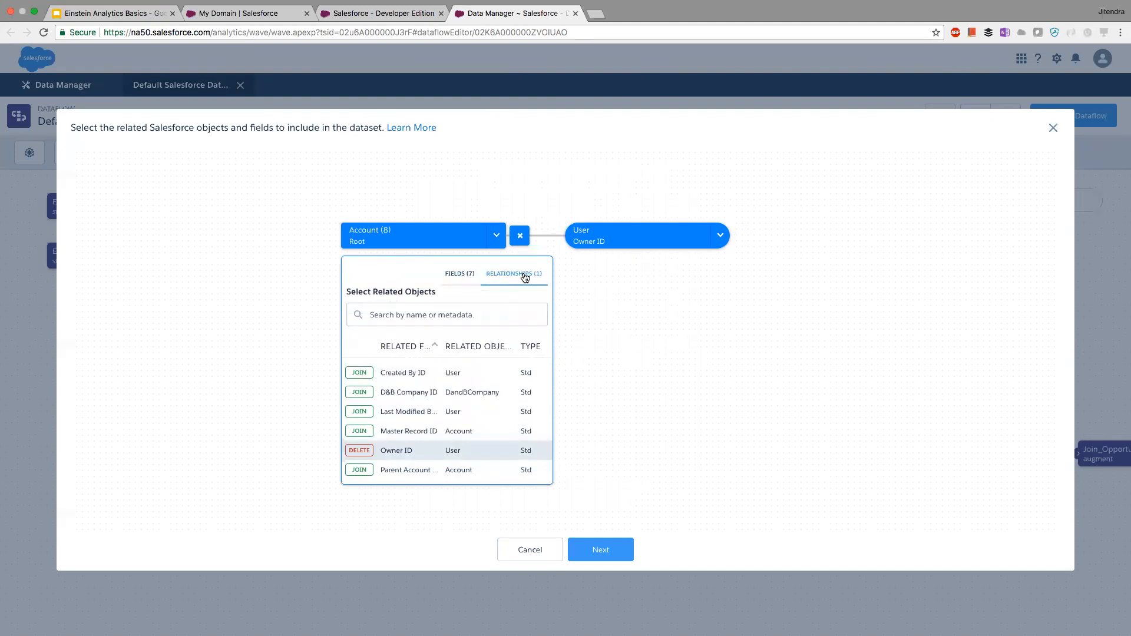
click(467, 276)
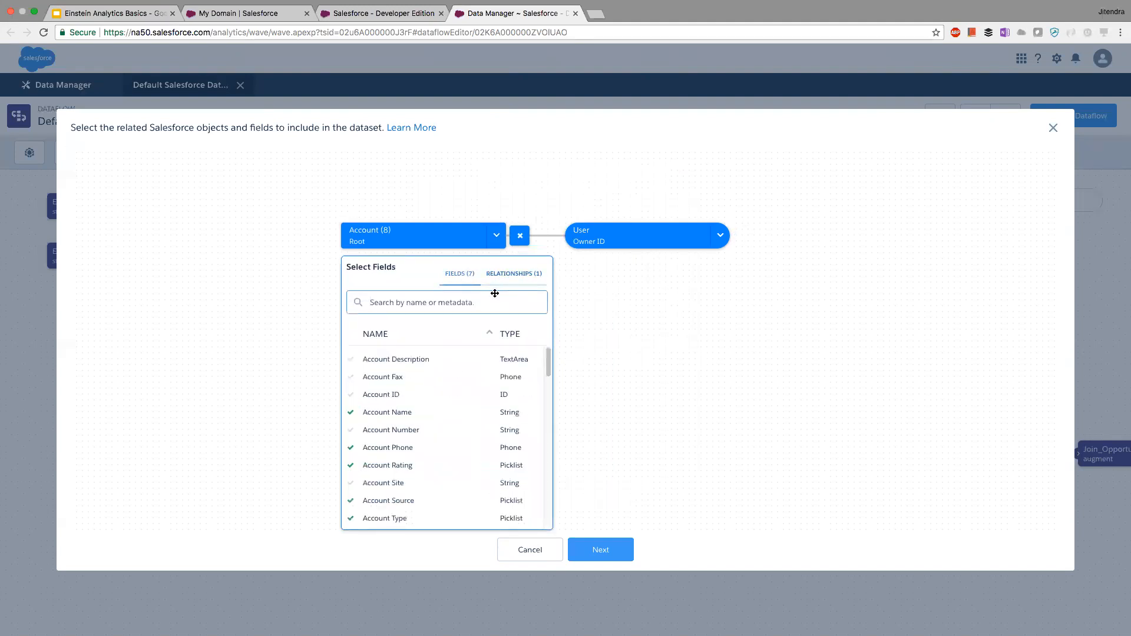
drag(548, 361, 539, 332)
click(514, 274)
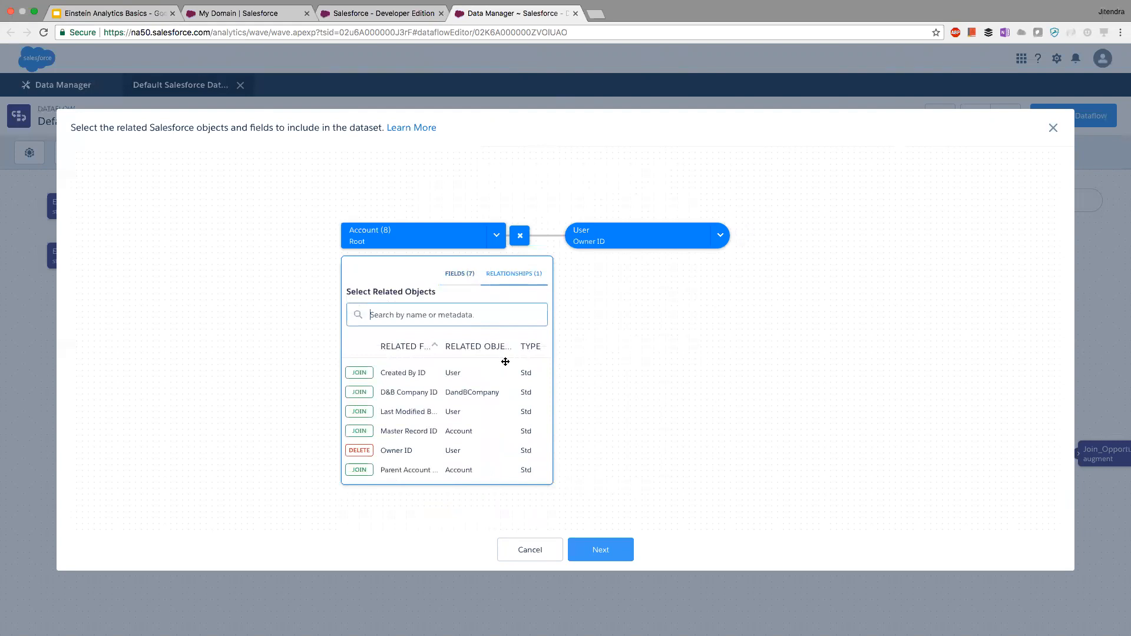
Include the First Name, Full Name, Last Name, Username and Company Name fields from the User object.
click(743, 236)
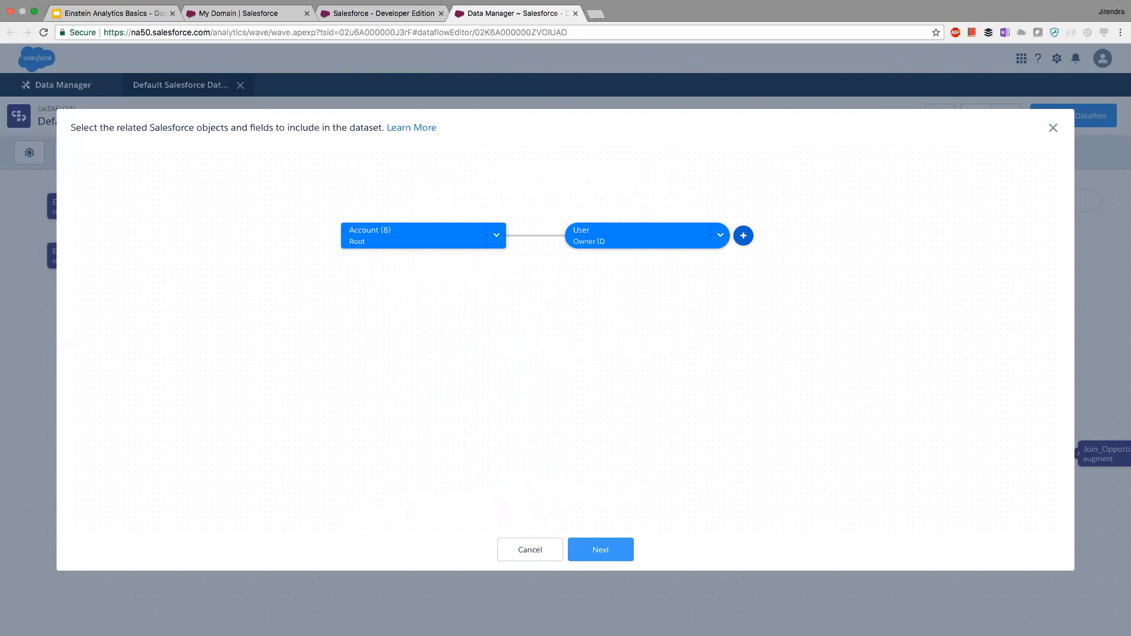
click(744, 236)
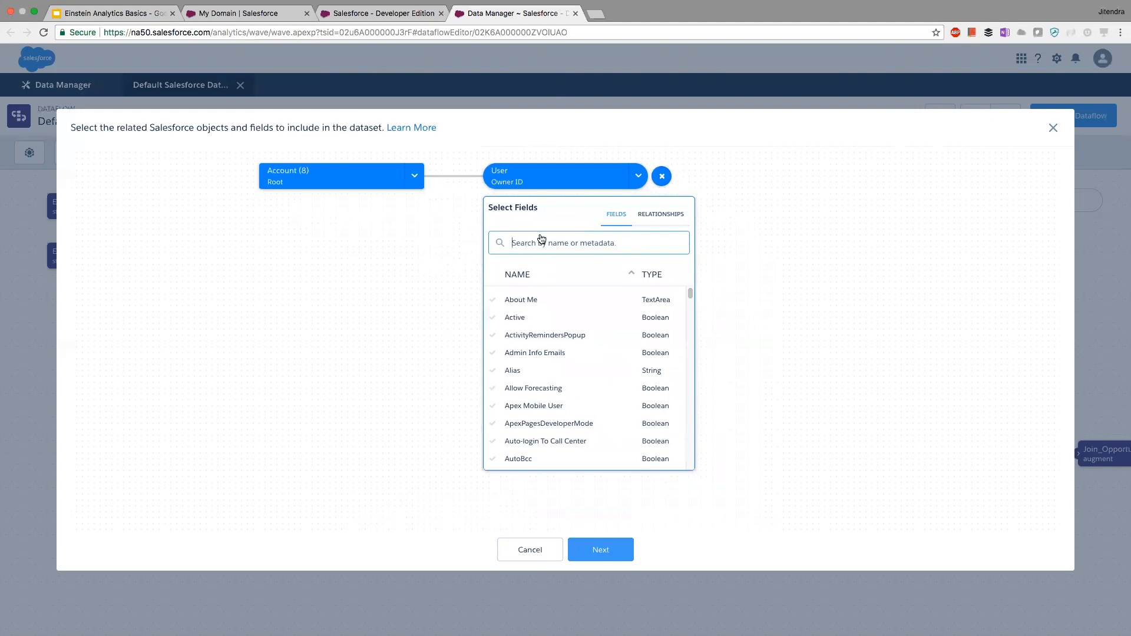
text(name)
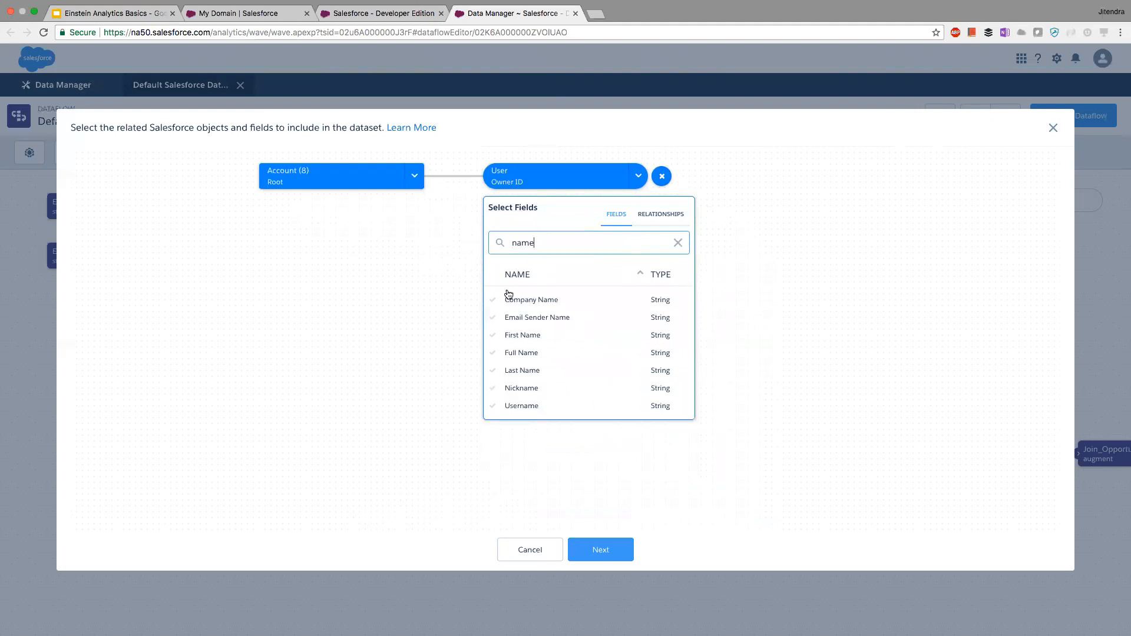
click(494, 336)
click(493, 353)
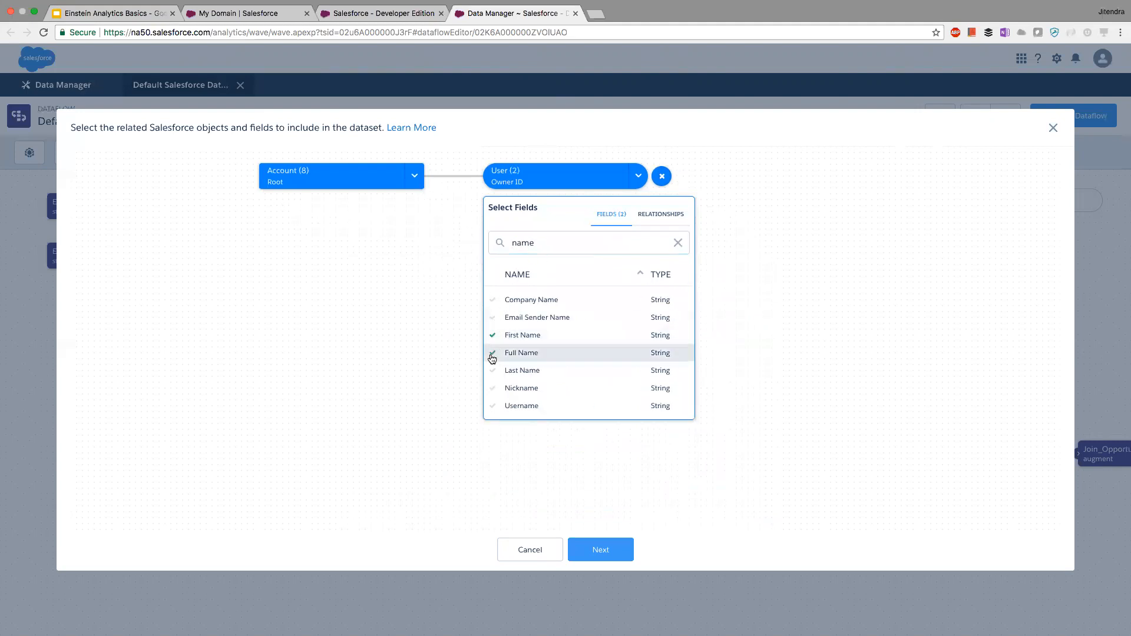
click(494, 371)
click(495, 406)
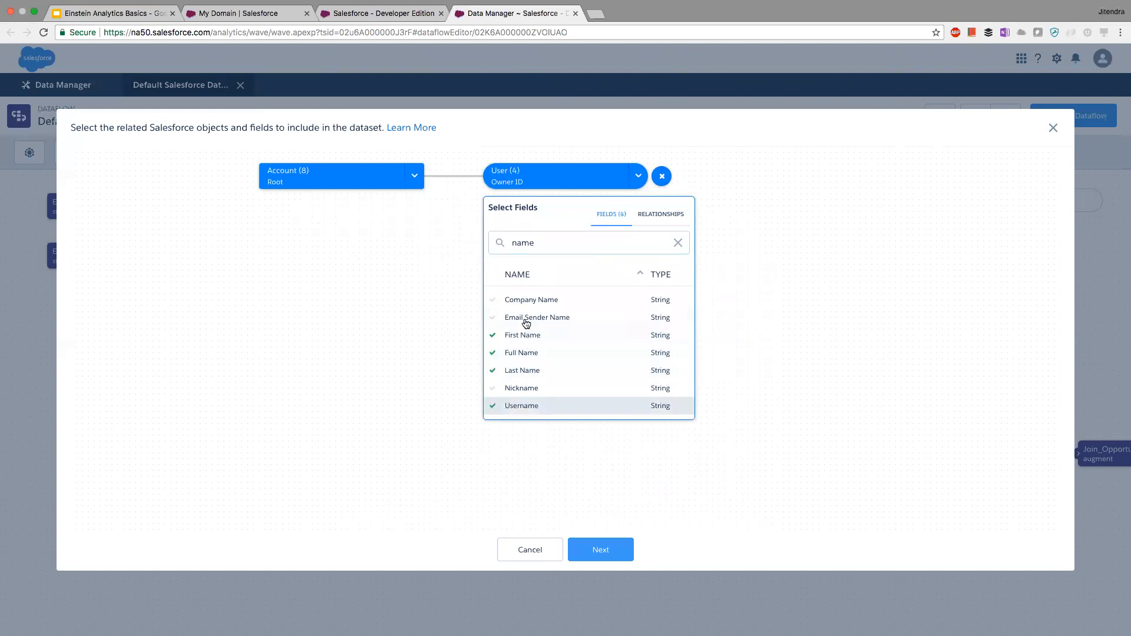
click(500, 301)
Add the Email field to the User selection and close the field list.
drag(545, 244, 500, 237)
text(emai)
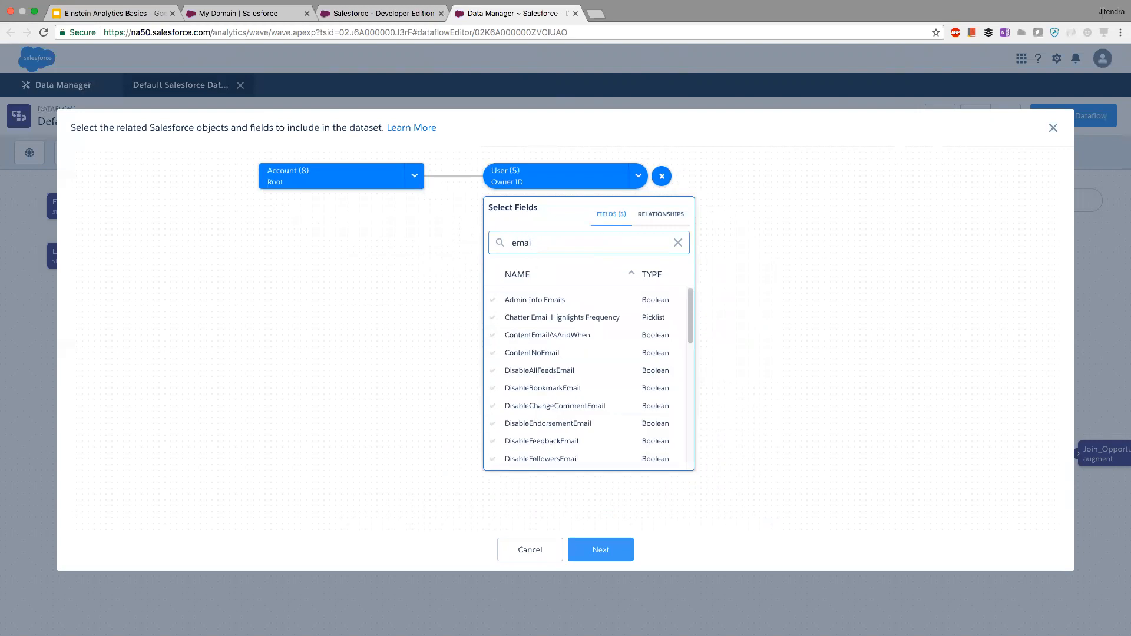
text(l)
scroll(561, 313, down, 5)
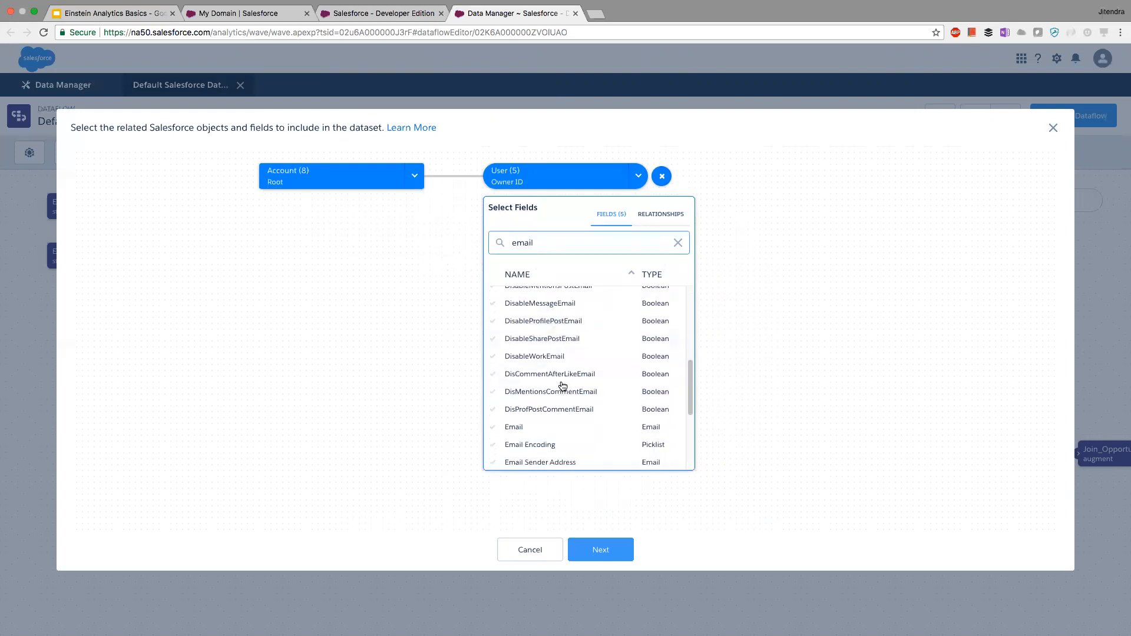
click(530, 426)
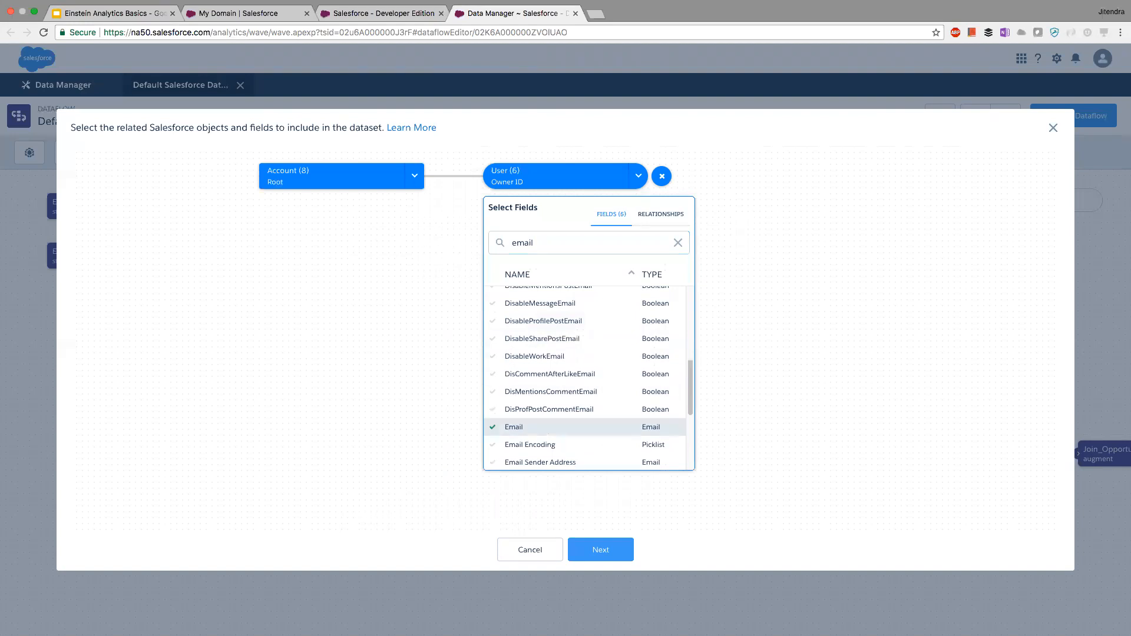
key(Escape)
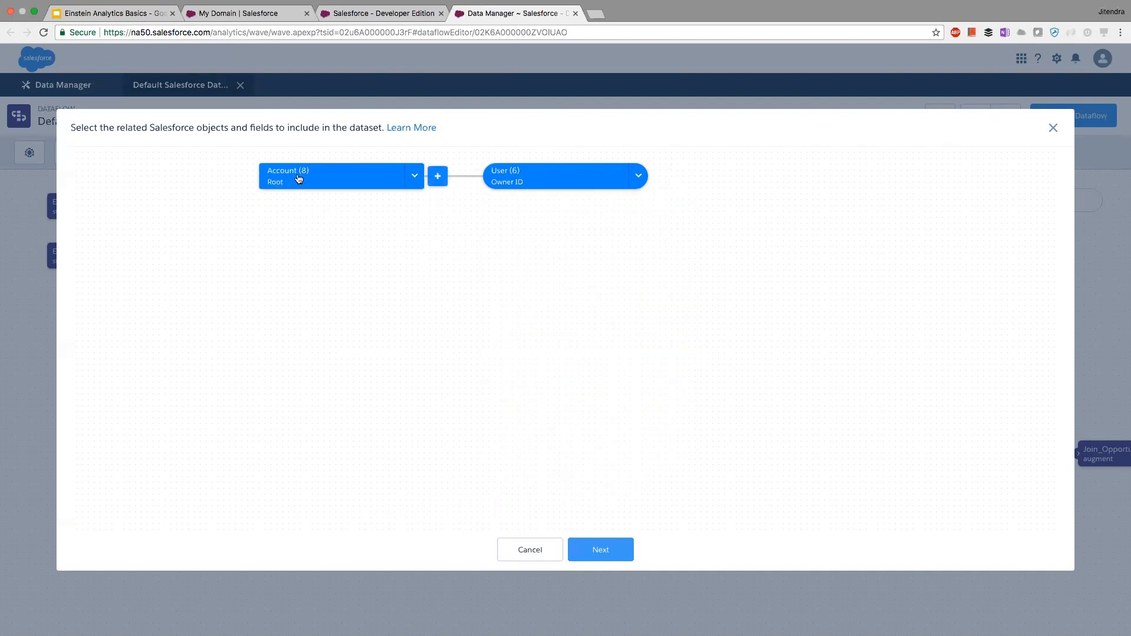
mouse_move(525, 180)
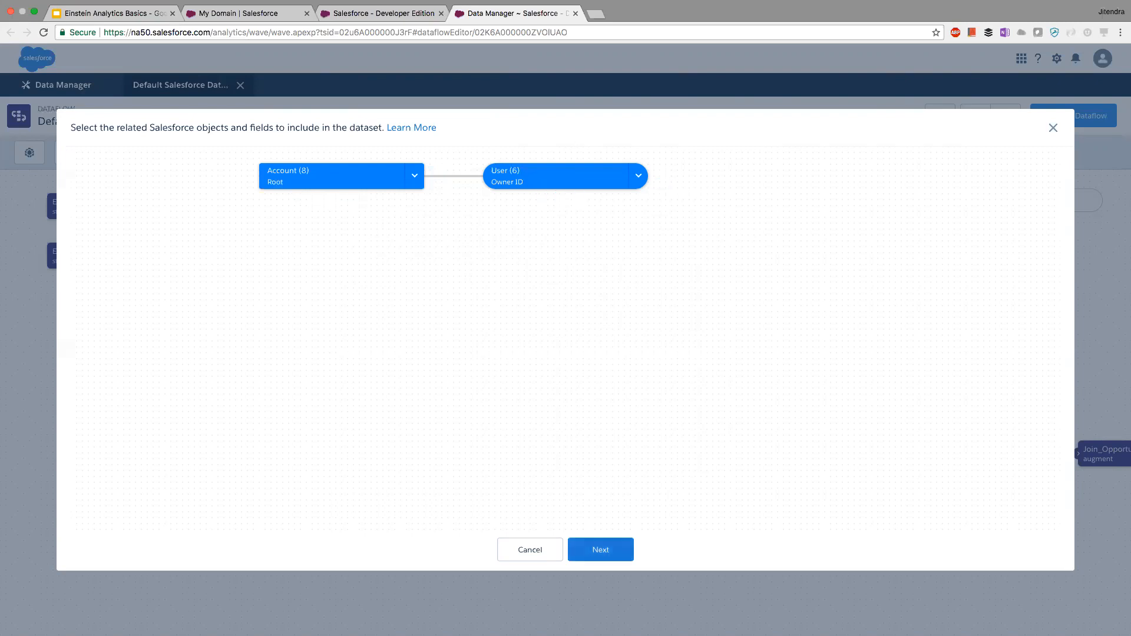
Finish the object and field selection and choose Apex Saturday as the app for the dataset.
click(601, 549)
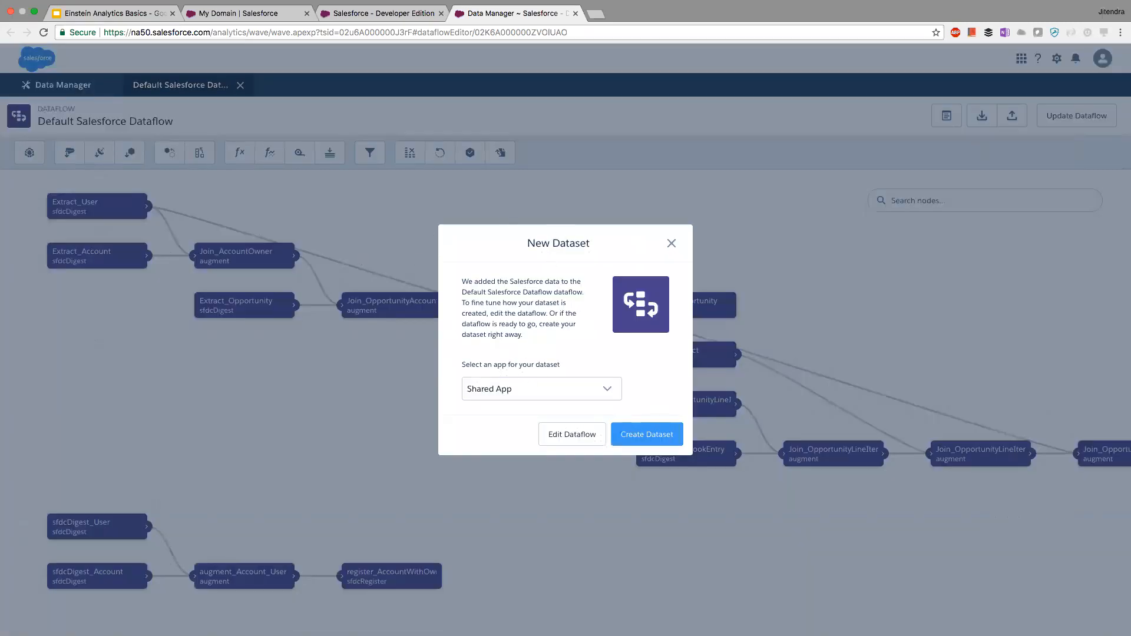
click(532, 388)
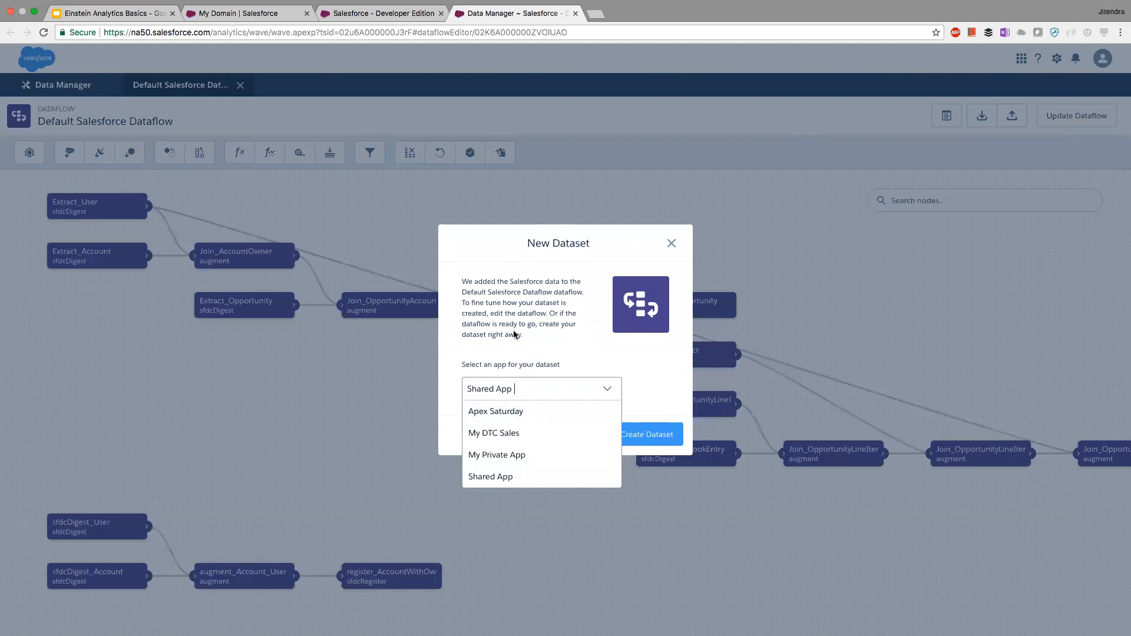
key(Return)
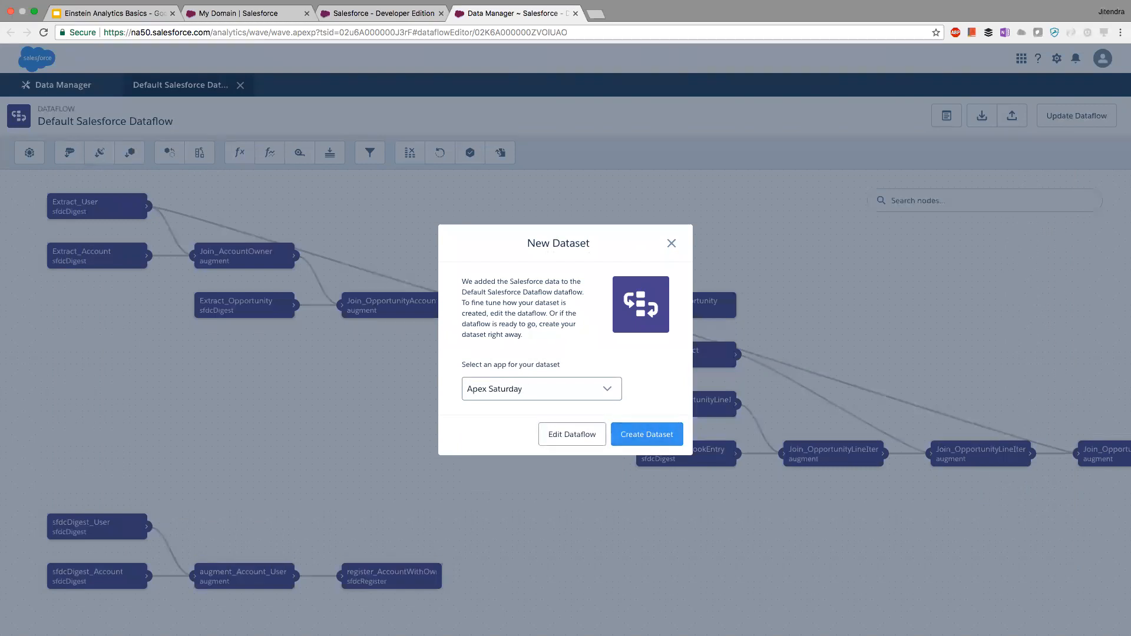
Try to edit the dataflow from the new dataset prompt, and create the dataset instead.
click(573, 434)
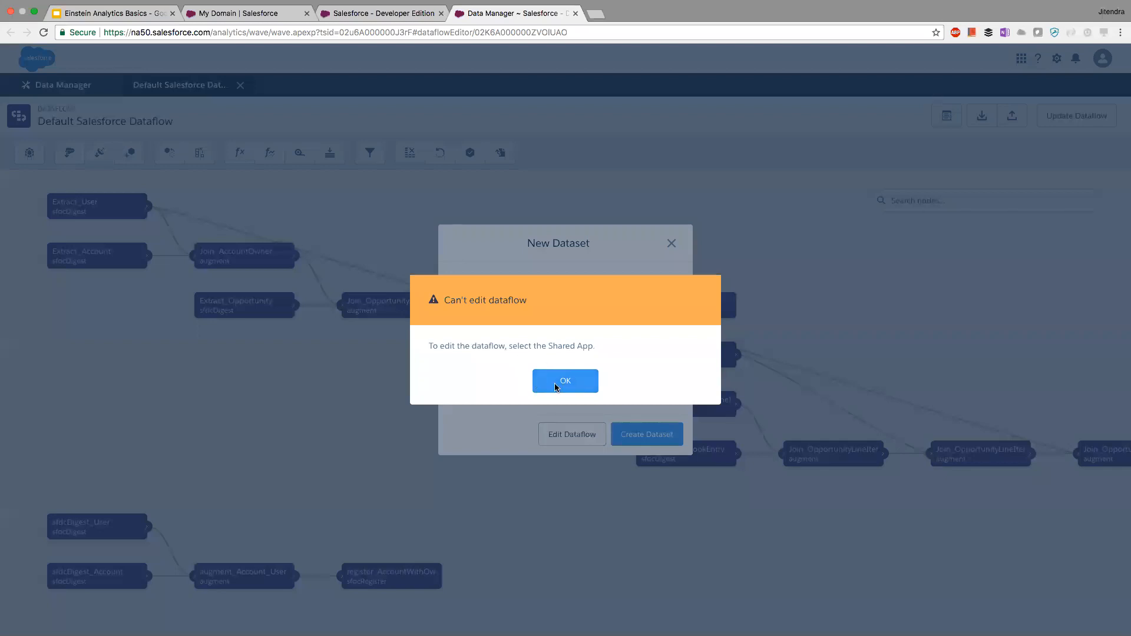
click(570, 385)
key(Down)
key(Down)
key(Down)
key(Return)
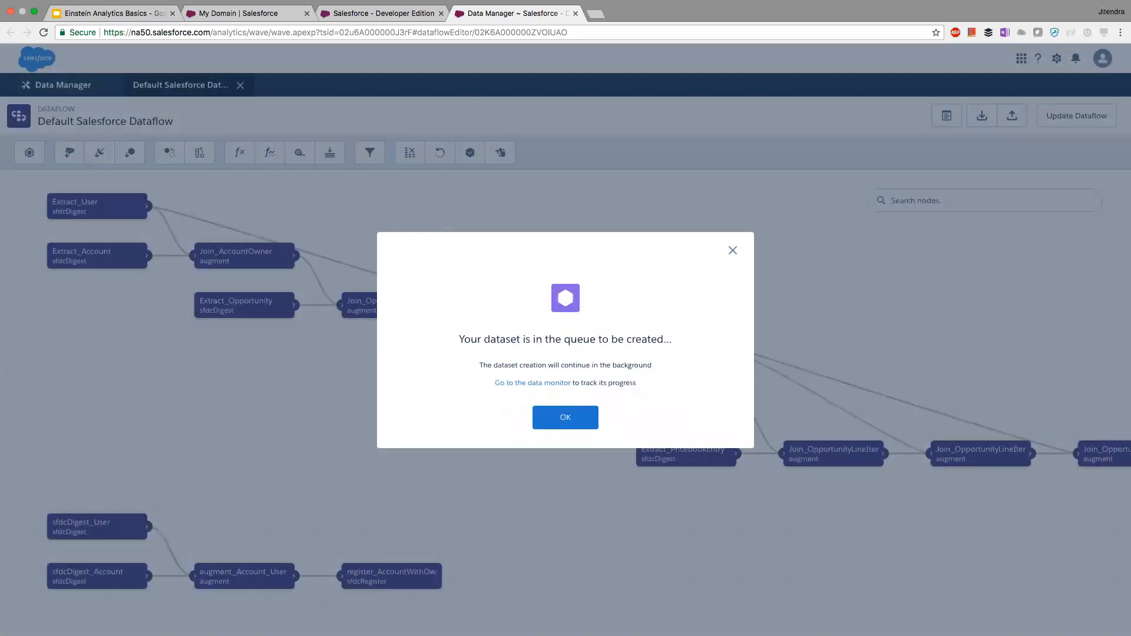
click(565, 418)
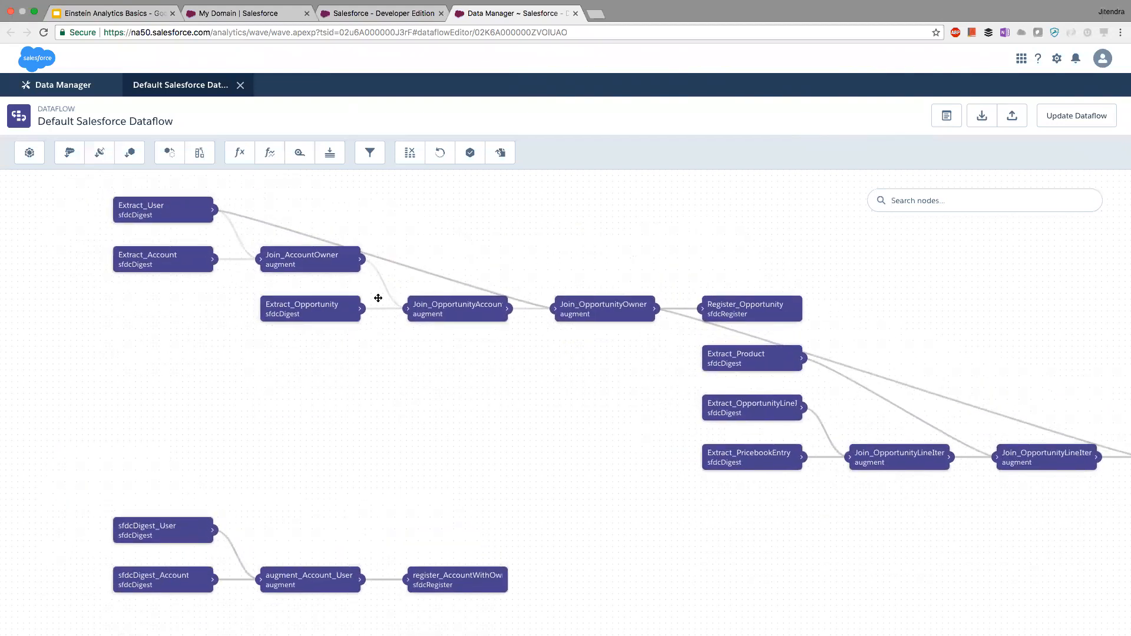
drag(488, 399, 431, 319)
scroll(83, 256, right, 1)
scroll(89, 250, up, 3)
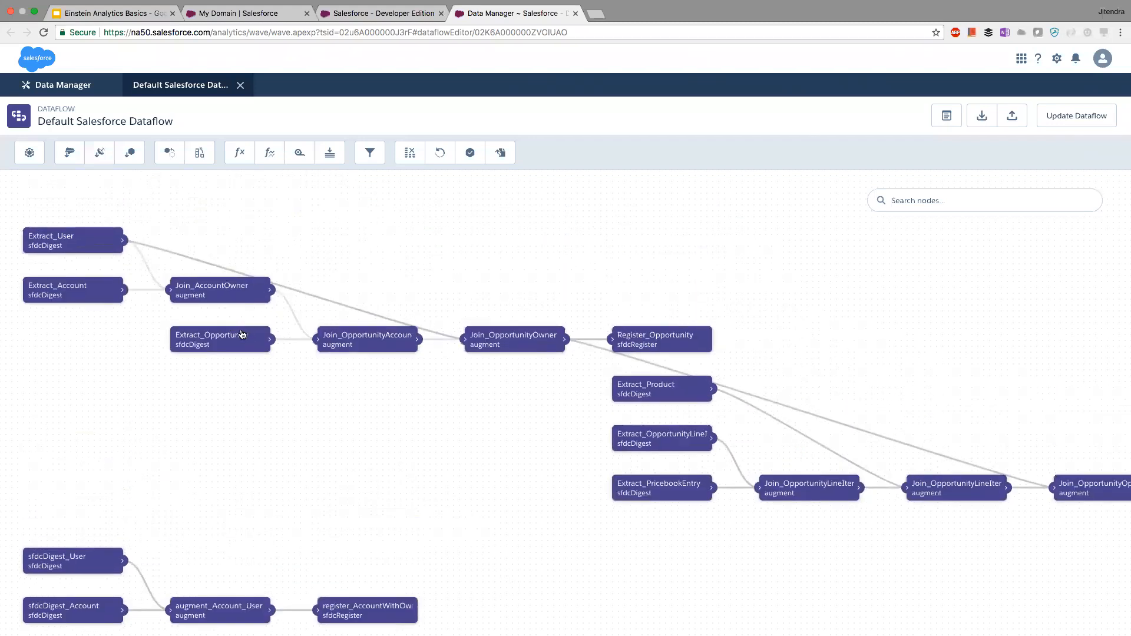
Examine the Default Salesforce Dataflow graph, from the opportunity nodes to the Account and User nodes feeding the AccountWithOwner register node.
scroll(233, 333, right, 12)
scroll(234, 333, down, 5)
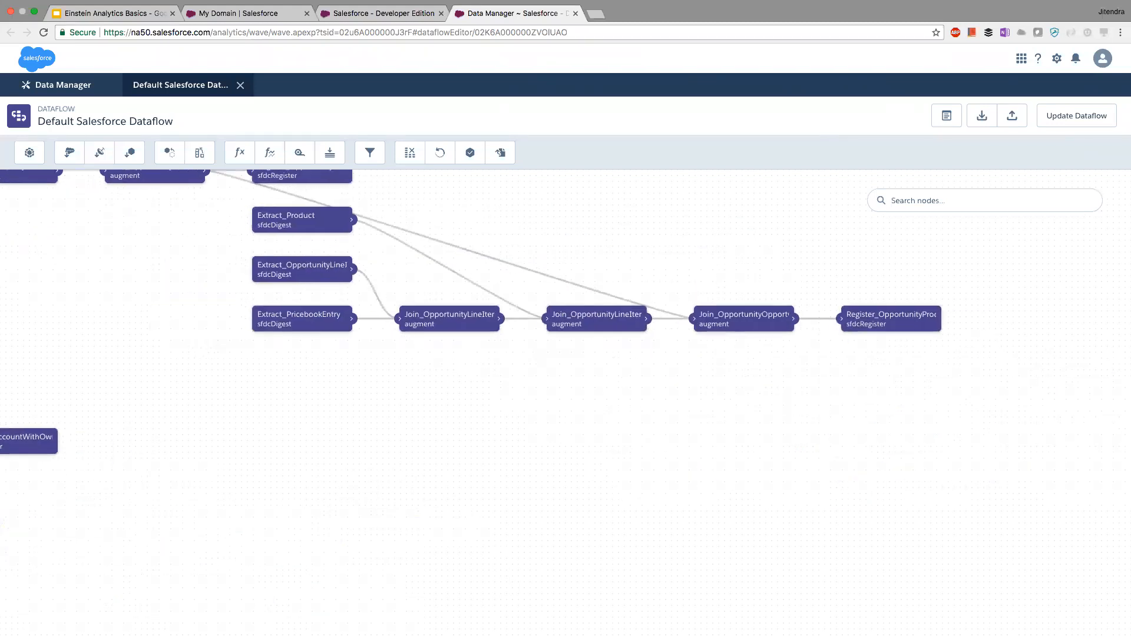
scroll(853, 306, left, 1)
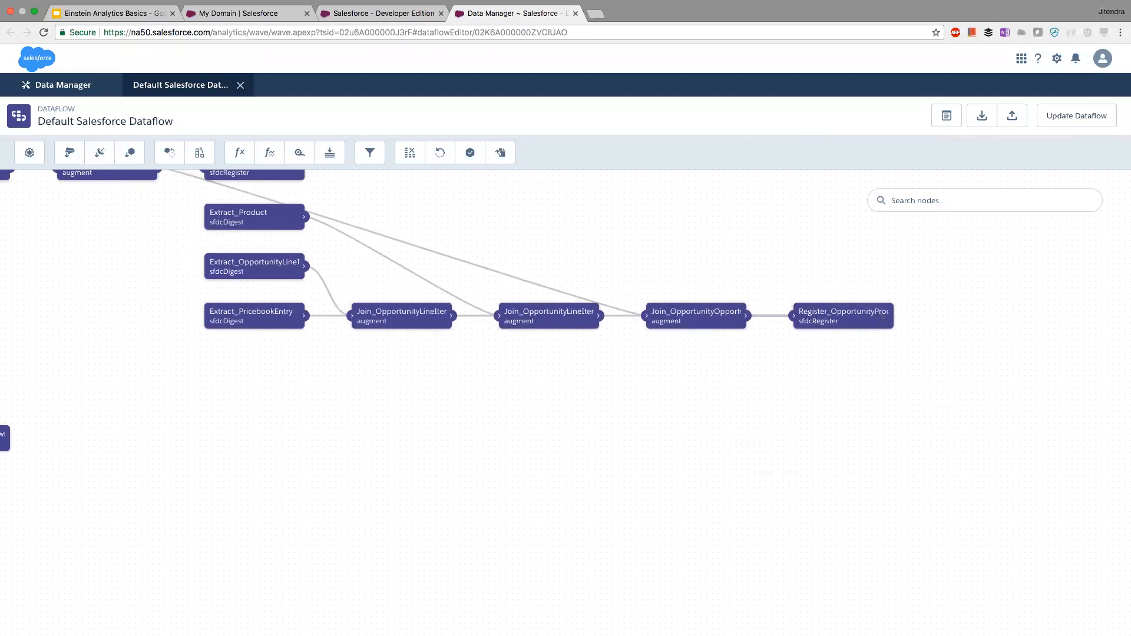
scroll(854, 306, up, 2)
scroll(853, 306, left, 1)
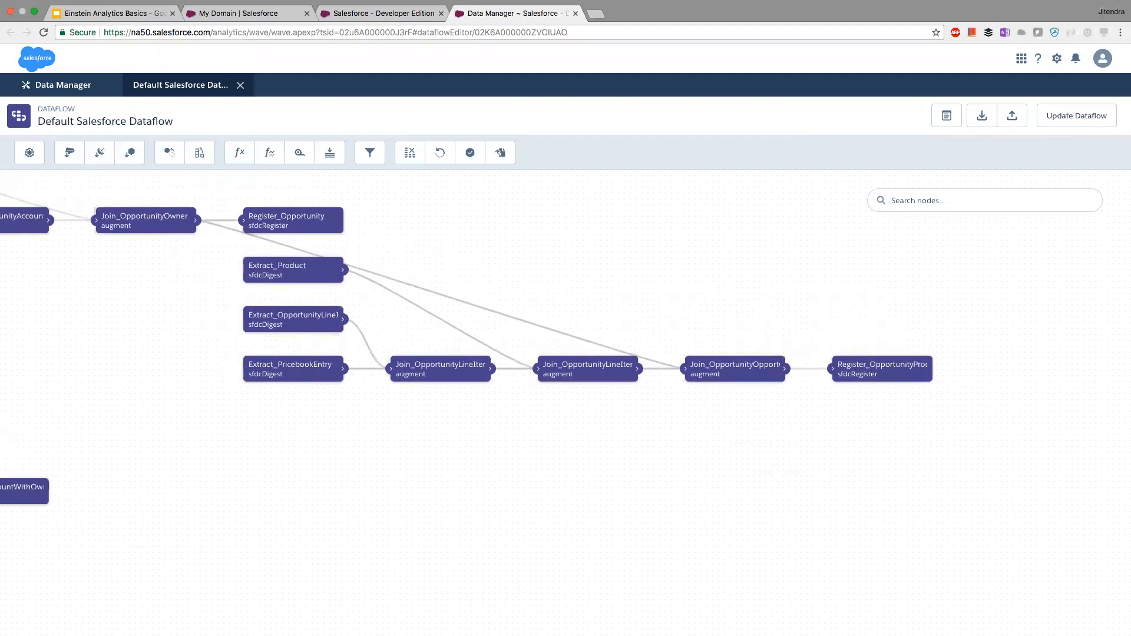
scroll(434, 353, left, 14)
scroll(434, 353, down, 3)
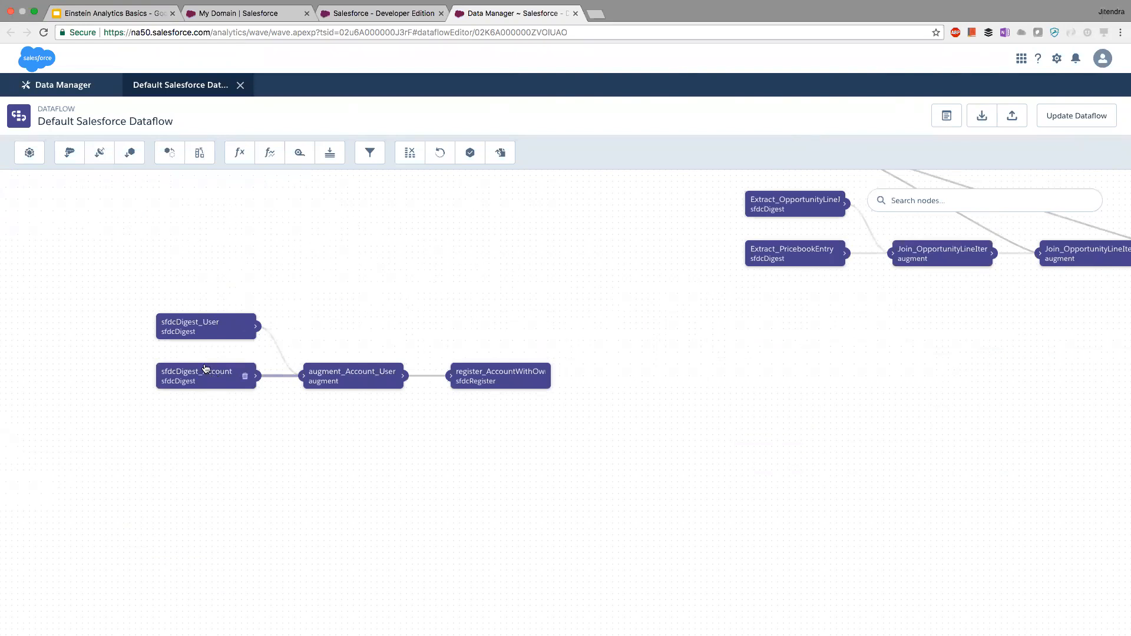
drag(487, 380, 458, 366)
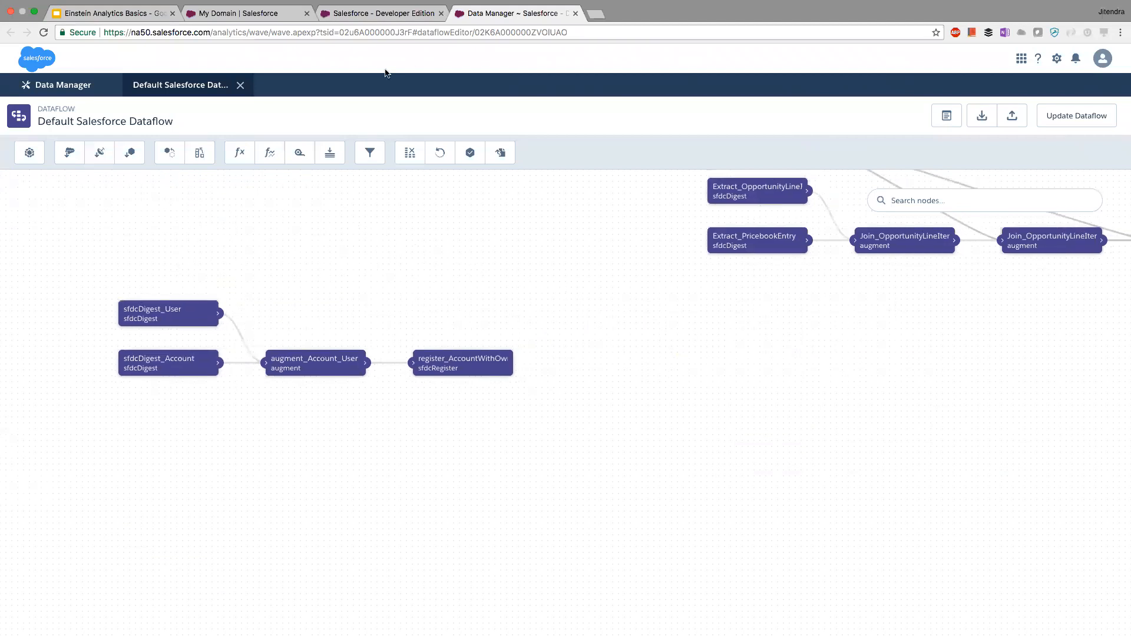
Switch to the Einstein Analytics Basics slides in Google Slides and highlight the Augment definition on the Terminologies slide.
click(126, 13)
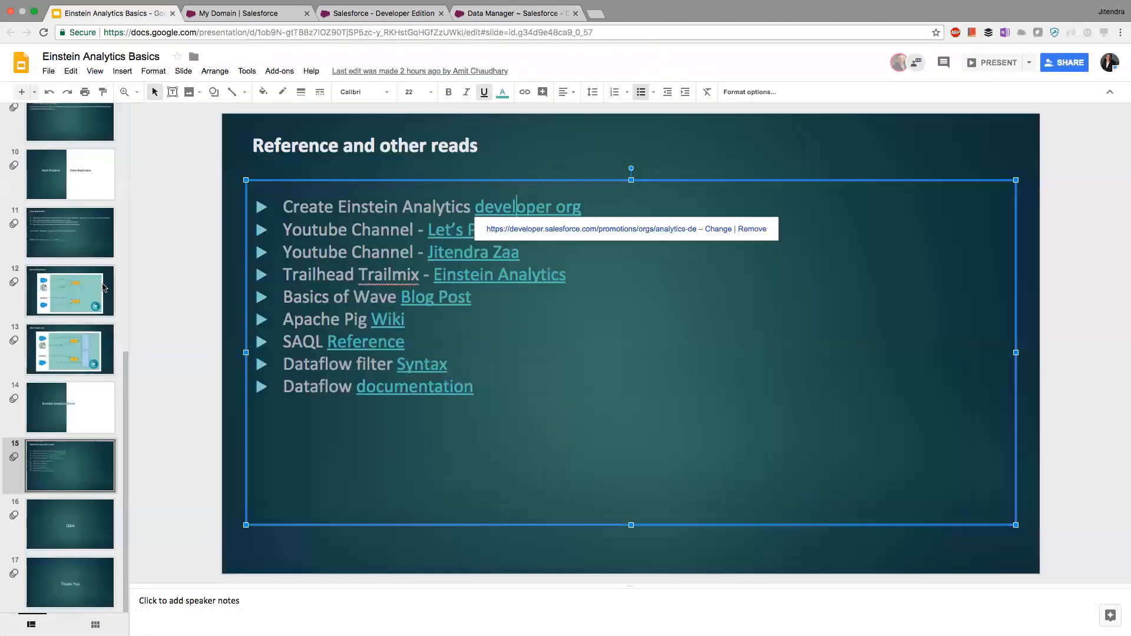
scroll(70, 295, up, 10)
click(70, 425)
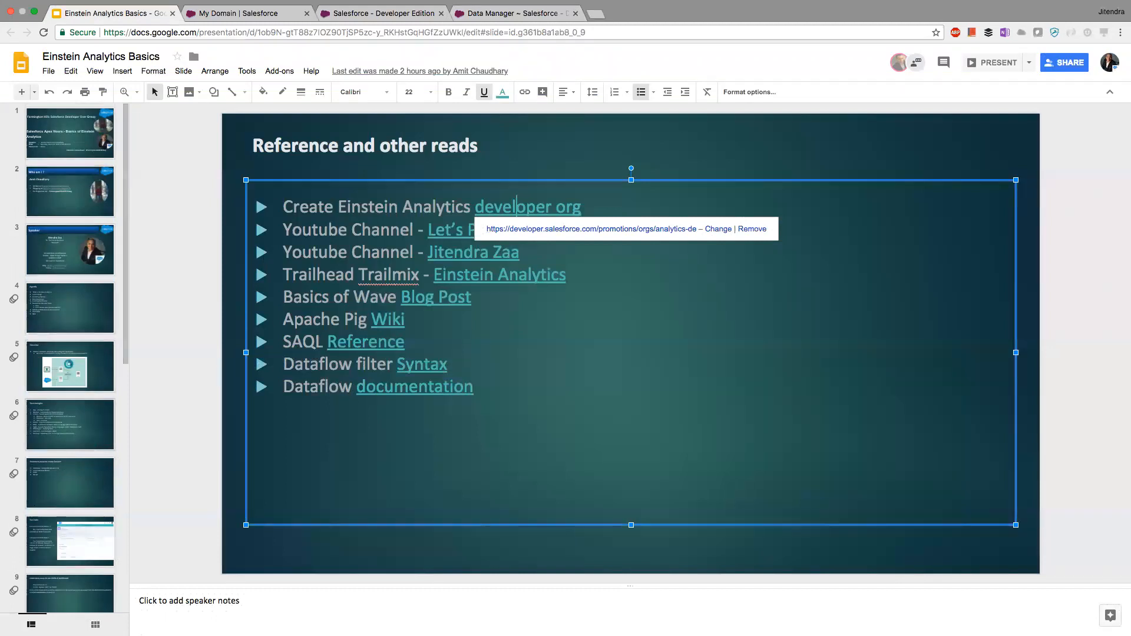
click(310, 405)
drag(364, 405, 461, 406)
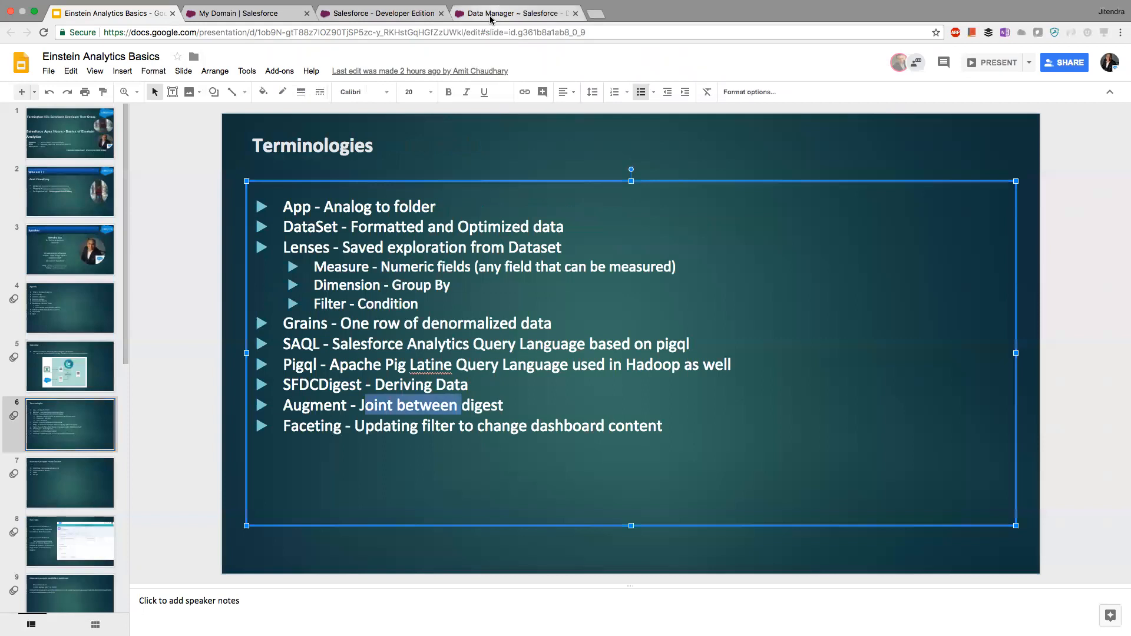
Return to the dataflow editor and inspect the attributes of the augment_Account_User node without changing them.
click(513, 13)
click(320, 369)
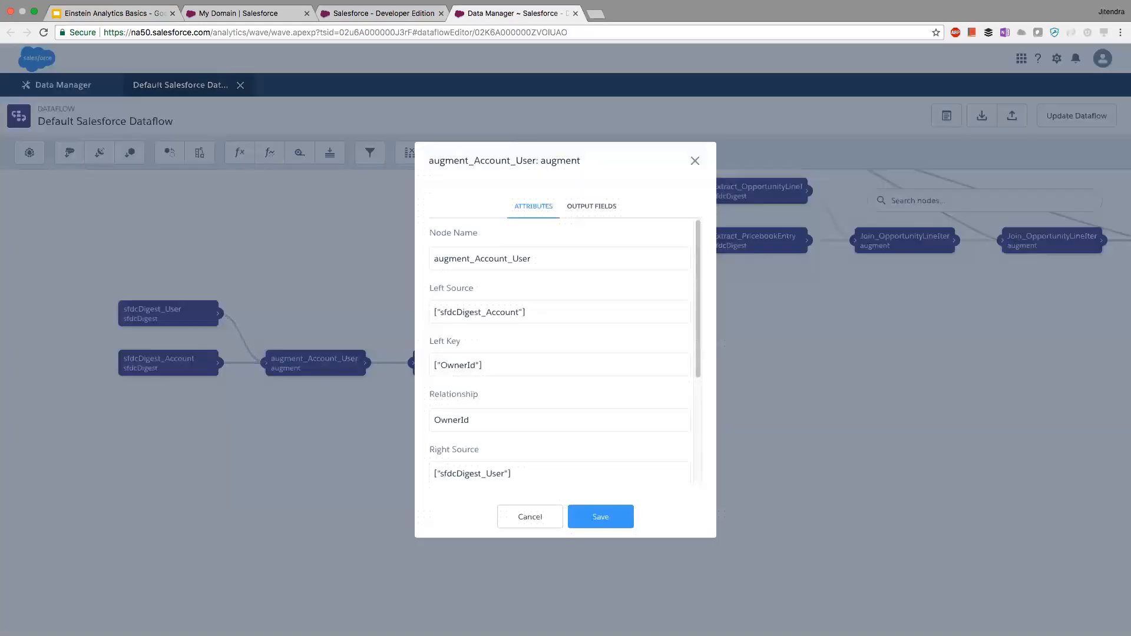
click(529, 516)
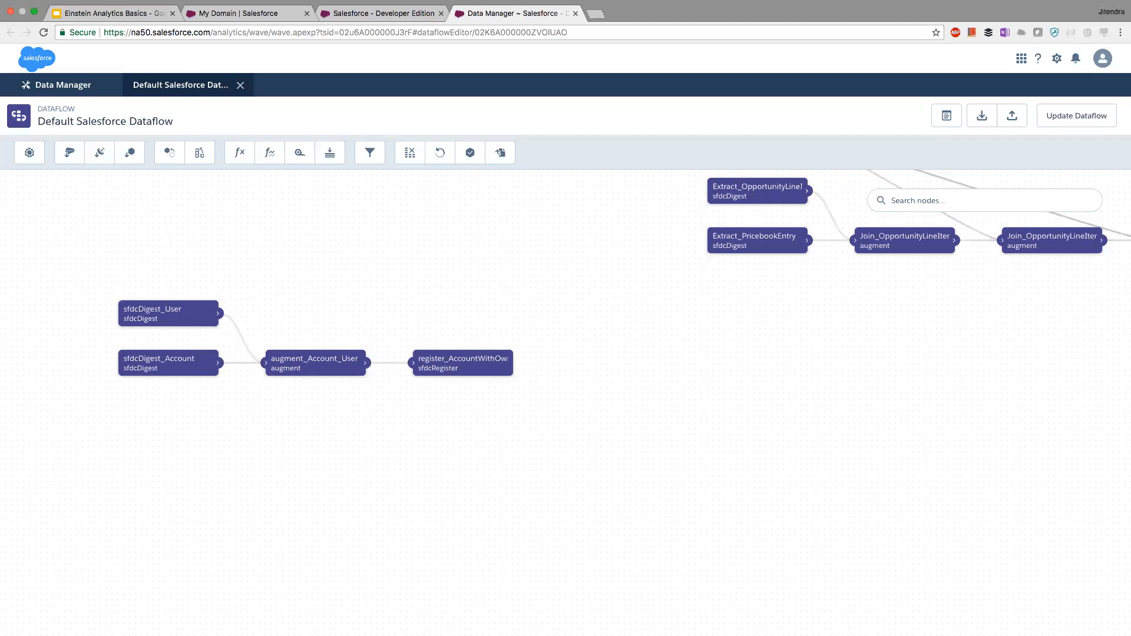
Go to the Data Manager monitor and review the node-level progress of the Default Salesforce Dataflow job.
click(1057, 58)
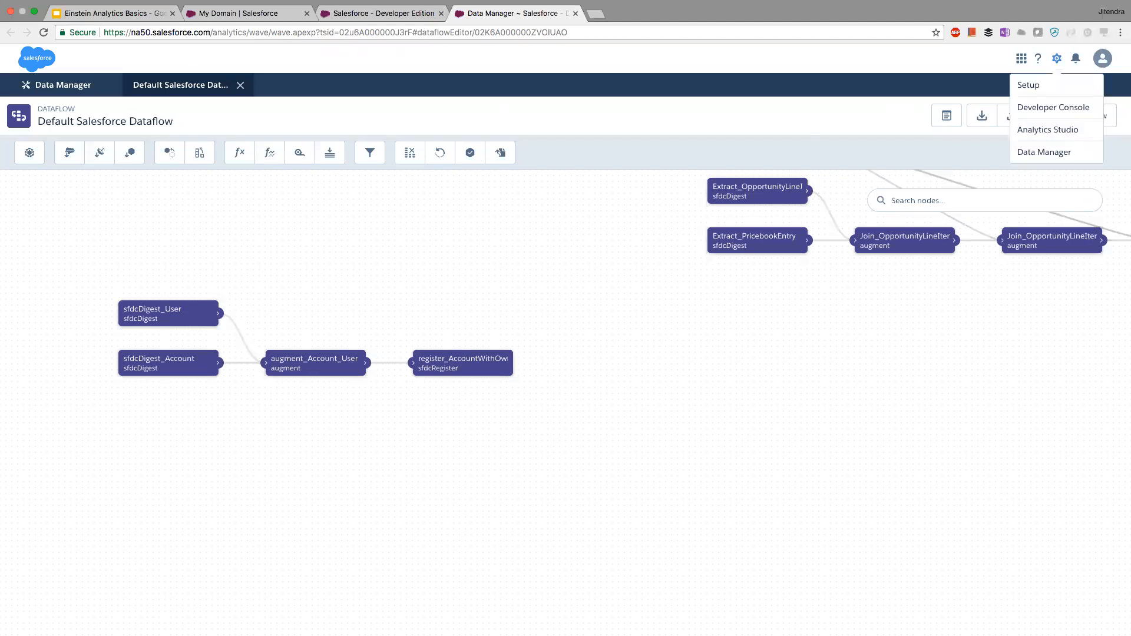
click(71, 86)
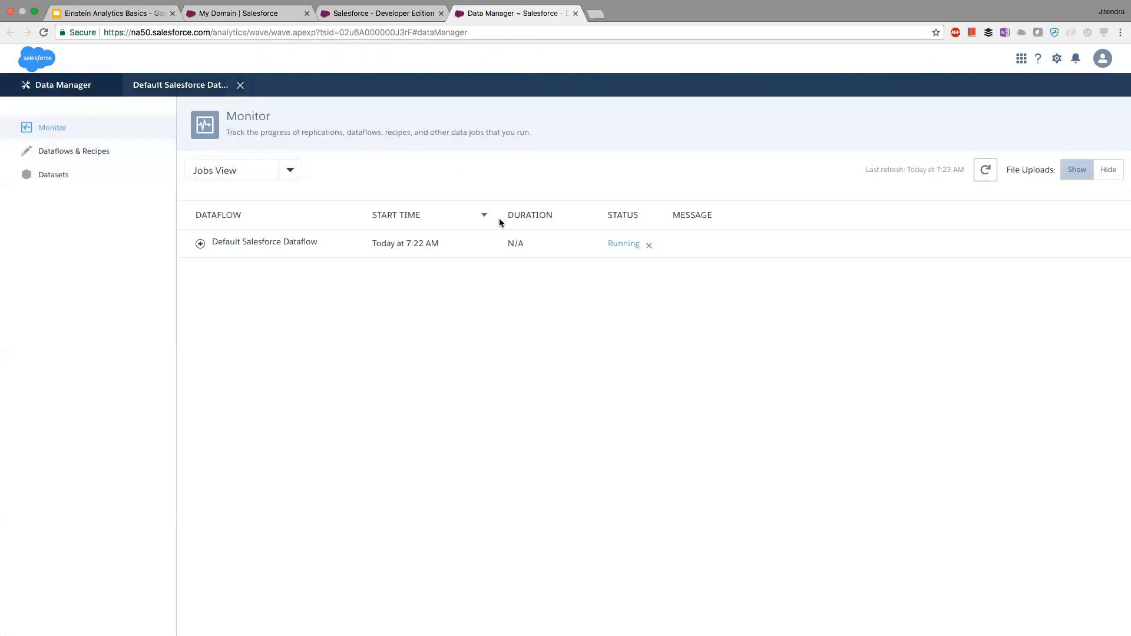
click(200, 242)
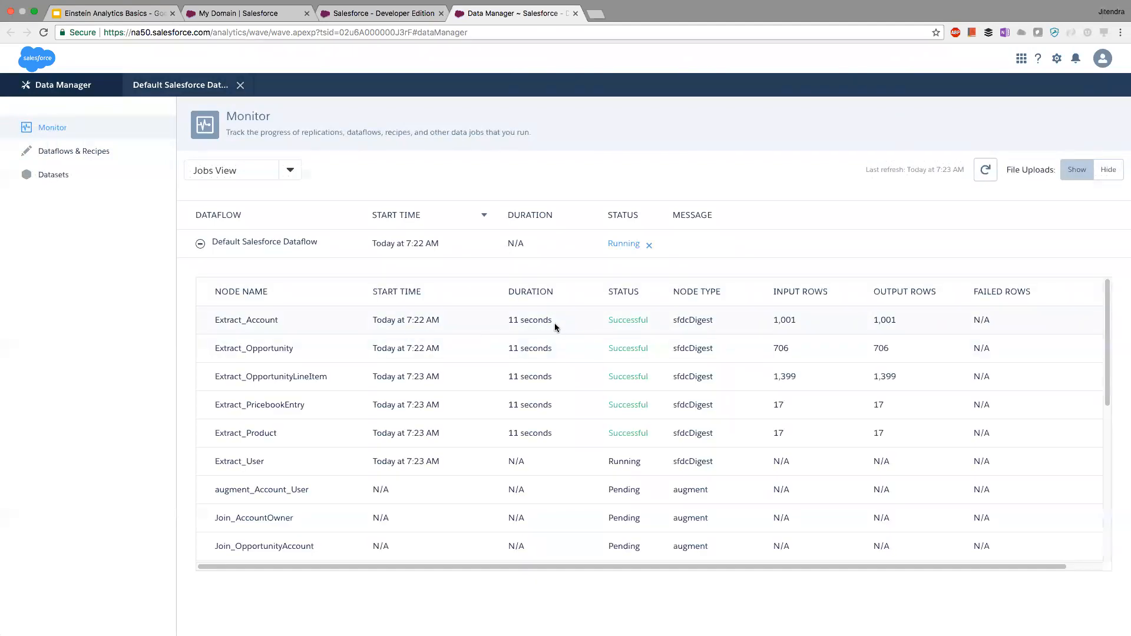
scroll(557, 355, down, 8)
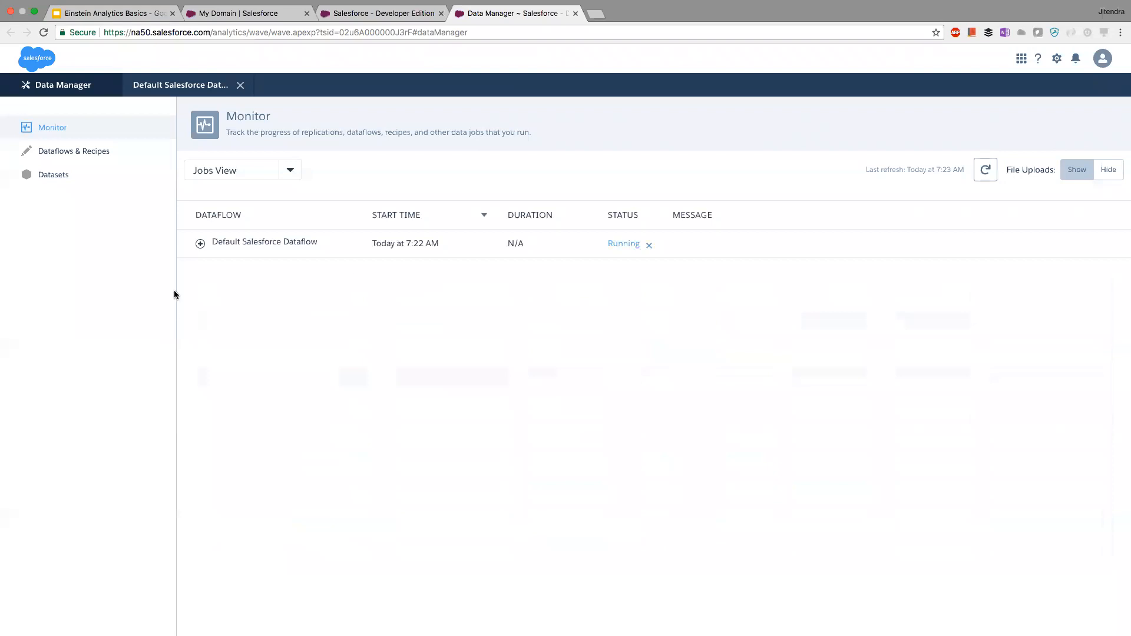
Reopen the job's node details, then refresh the monitor and check the dataflow's status.
click(203, 242)
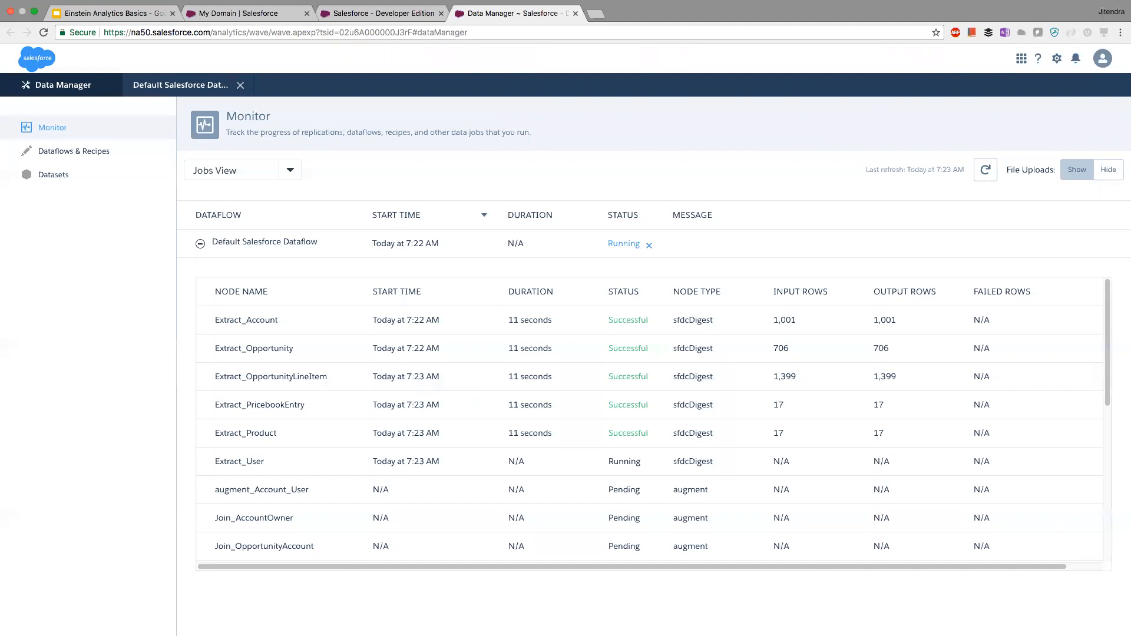
click(985, 169)
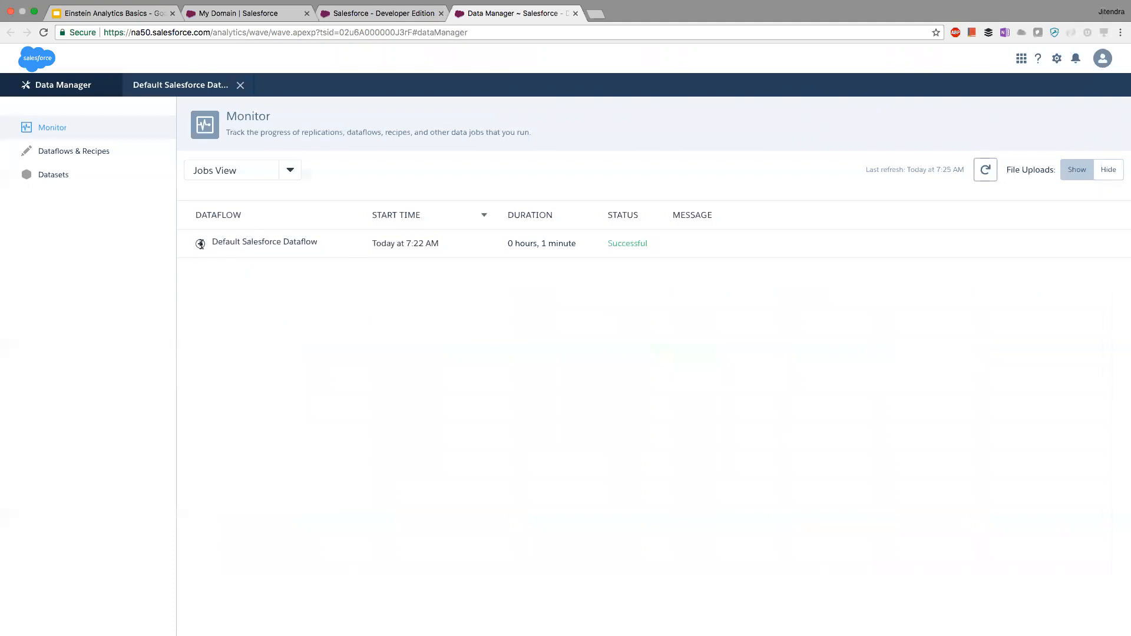
drag(649, 243, 608, 243)
Open the Default Salesforce Dataflow from Dataflows & Recipes and examine its extract, join and register nodes.
click(97, 152)
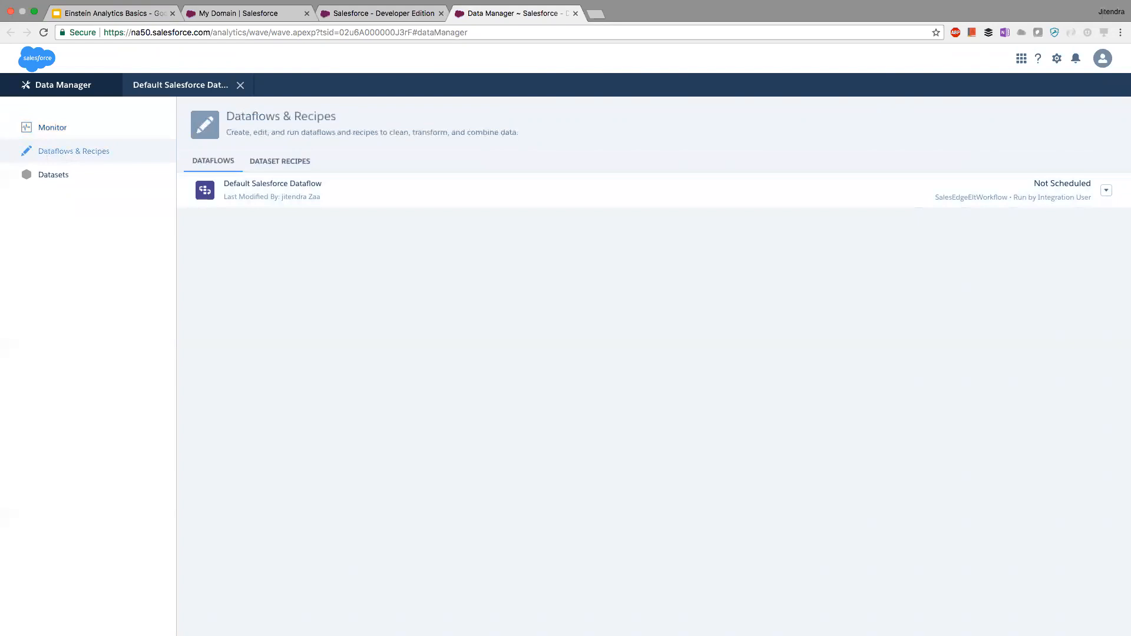
click(1107, 190)
click(1066, 205)
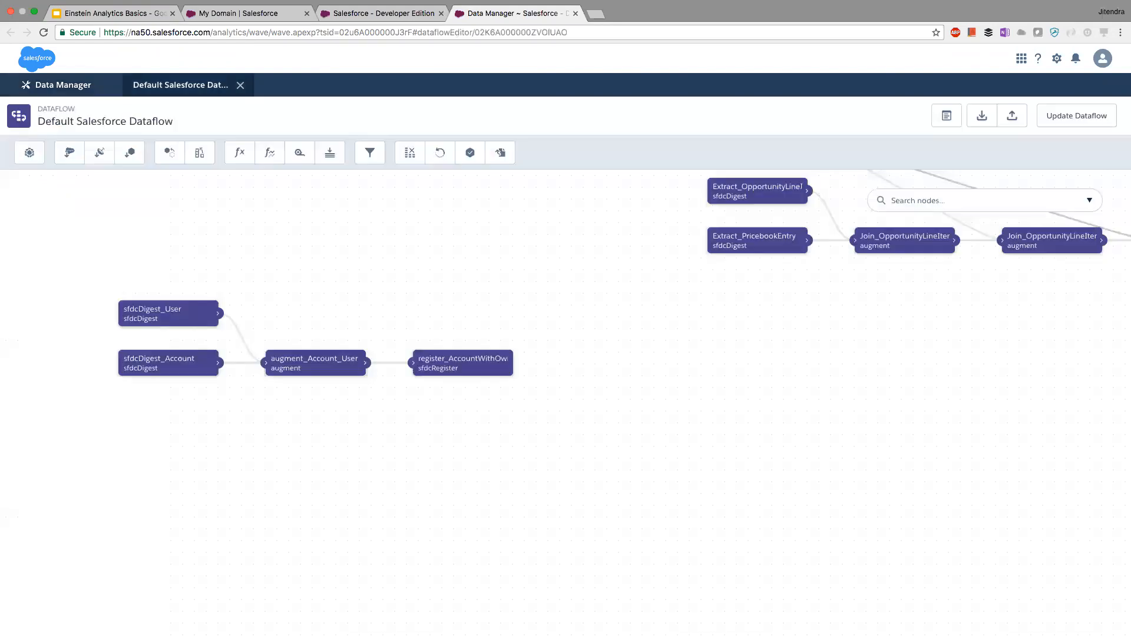
scroll(566, 403, up, 5)
scroll(566, 403, right, 3)
scroll(566, 404, left, 3)
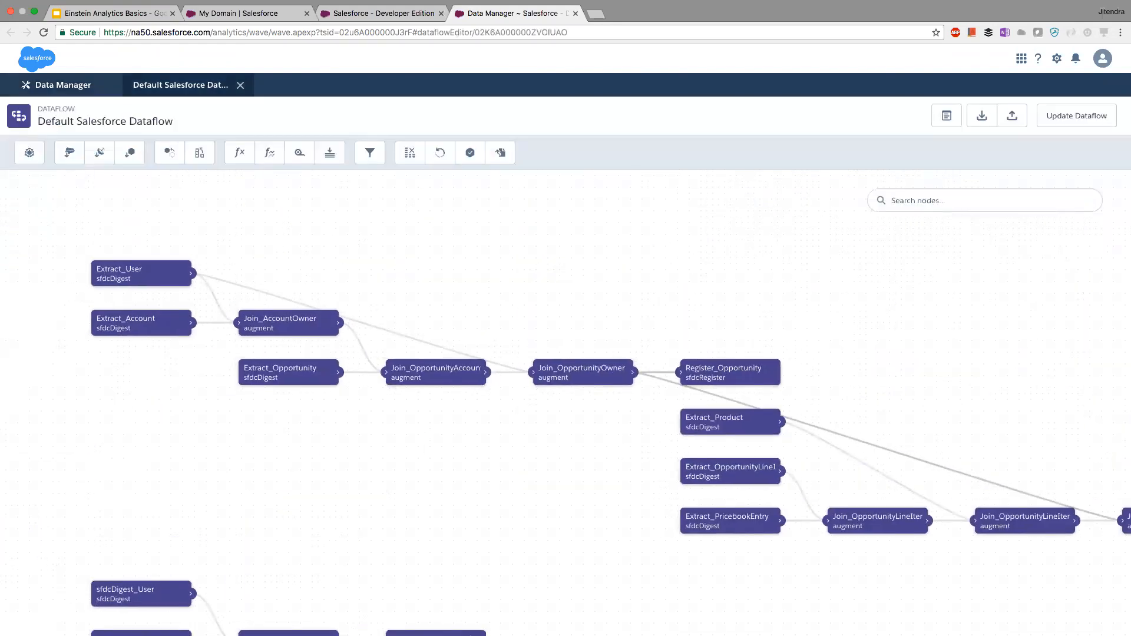
scroll(566, 403, down, 2)
scroll(566, 367, down, 2)
scroll(565, 366, right, 2)
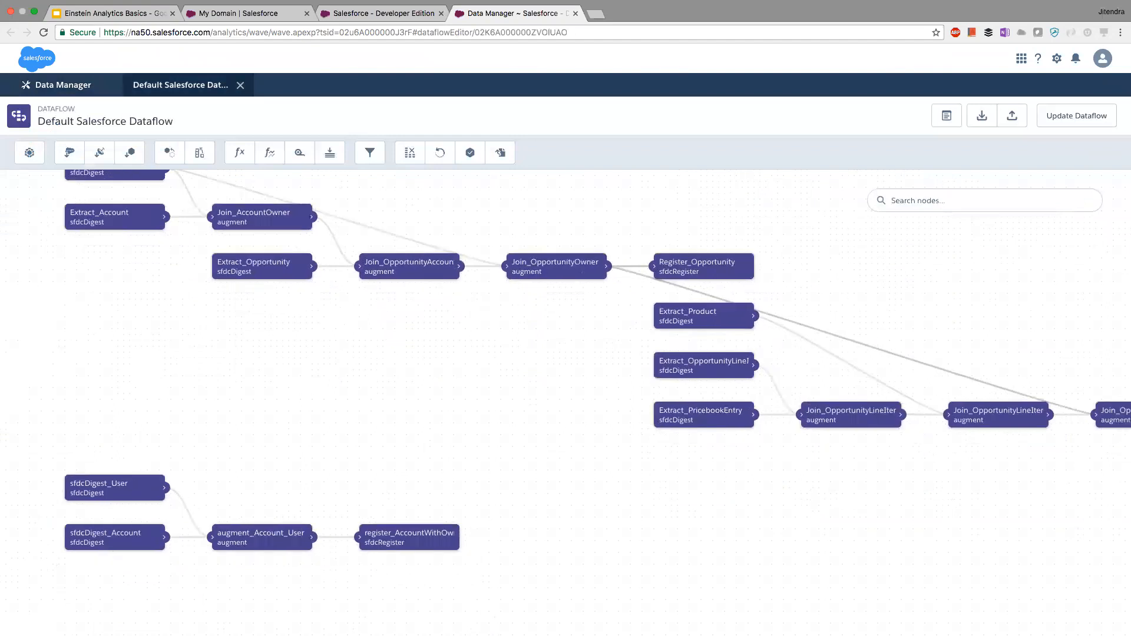
scroll(565, 366, down, 3)
scroll(566, 366, right, 2)
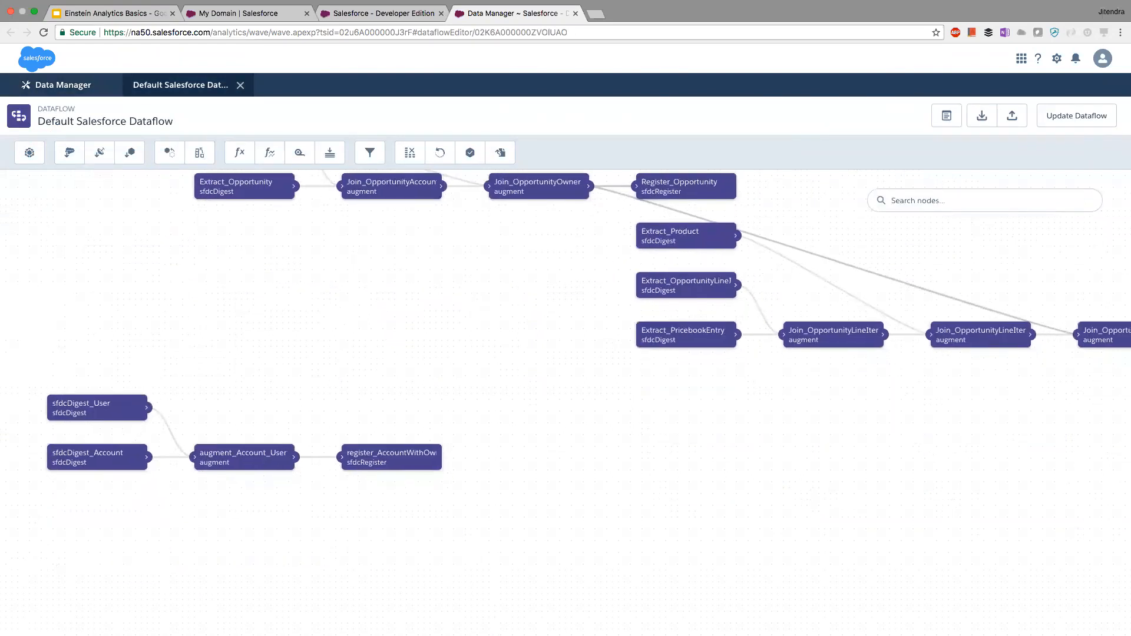
scroll(566, 367, down, 2)
scroll(566, 367, left, 1)
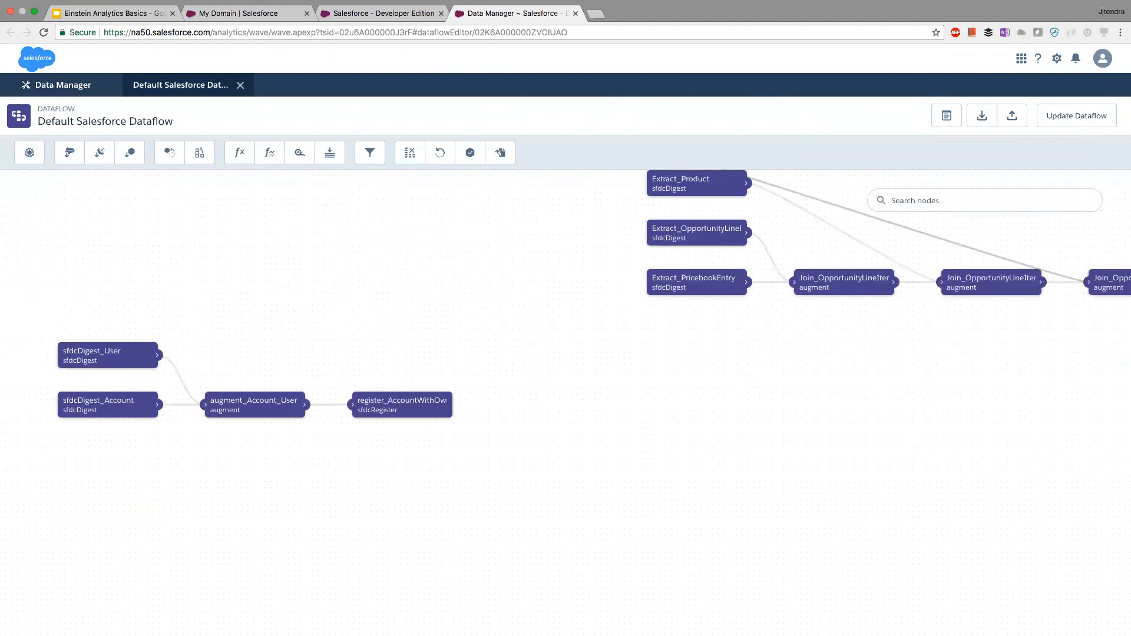
Leave the dataflow editor, go back to Analytics Studio's home and list only the recent datasets.
click(88, 88)
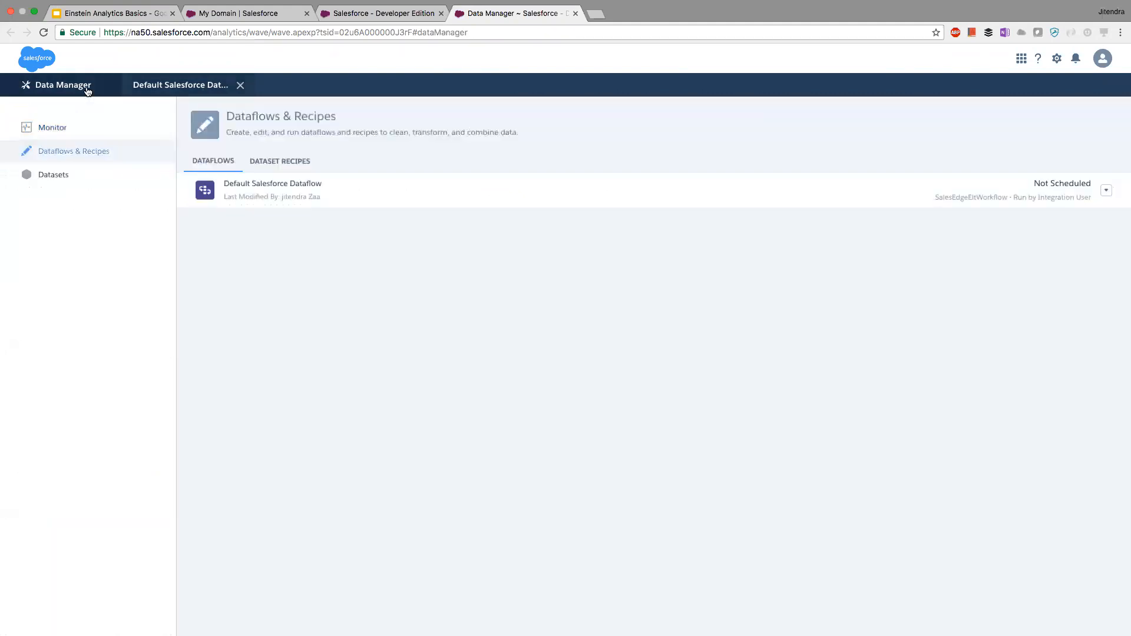
click(183, 90)
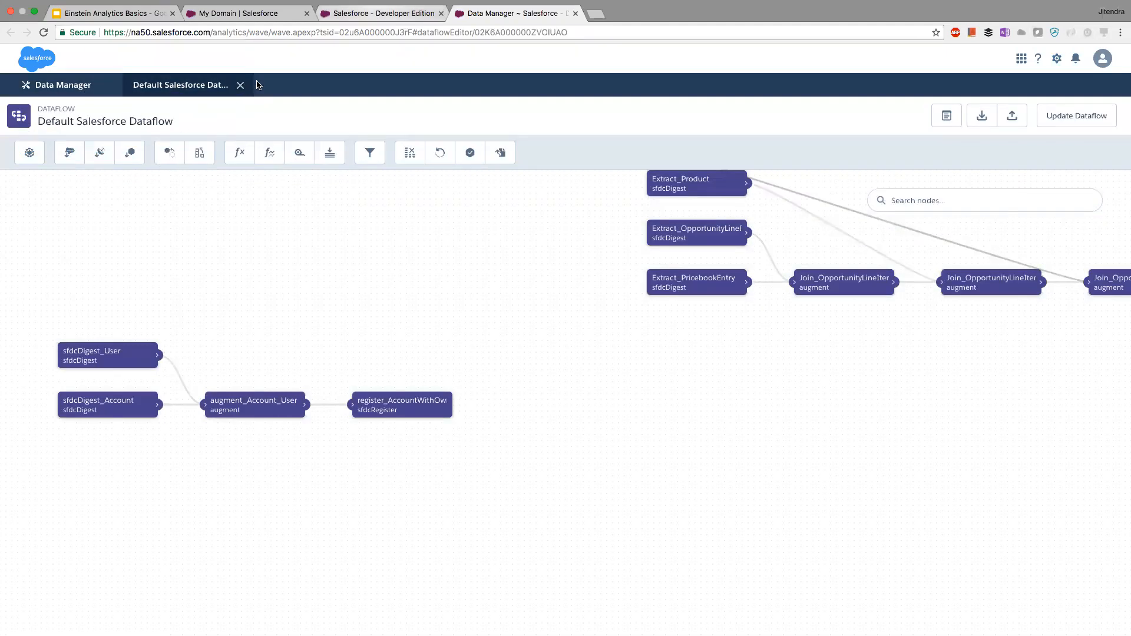
click(371, 14)
click(239, 86)
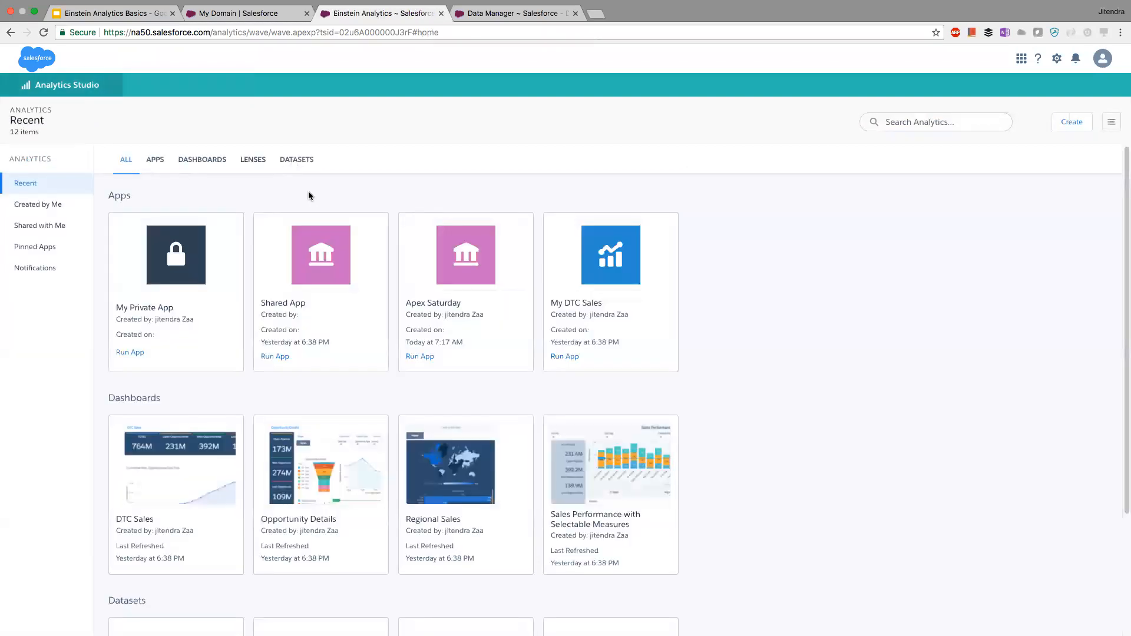
click(295, 160)
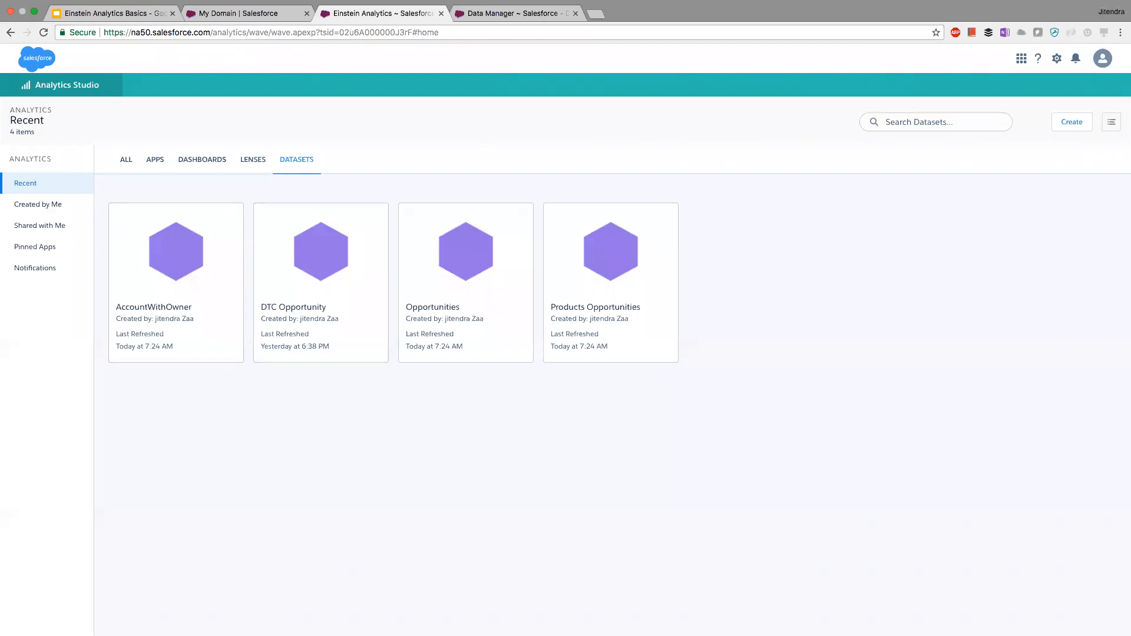
click(180, 260)
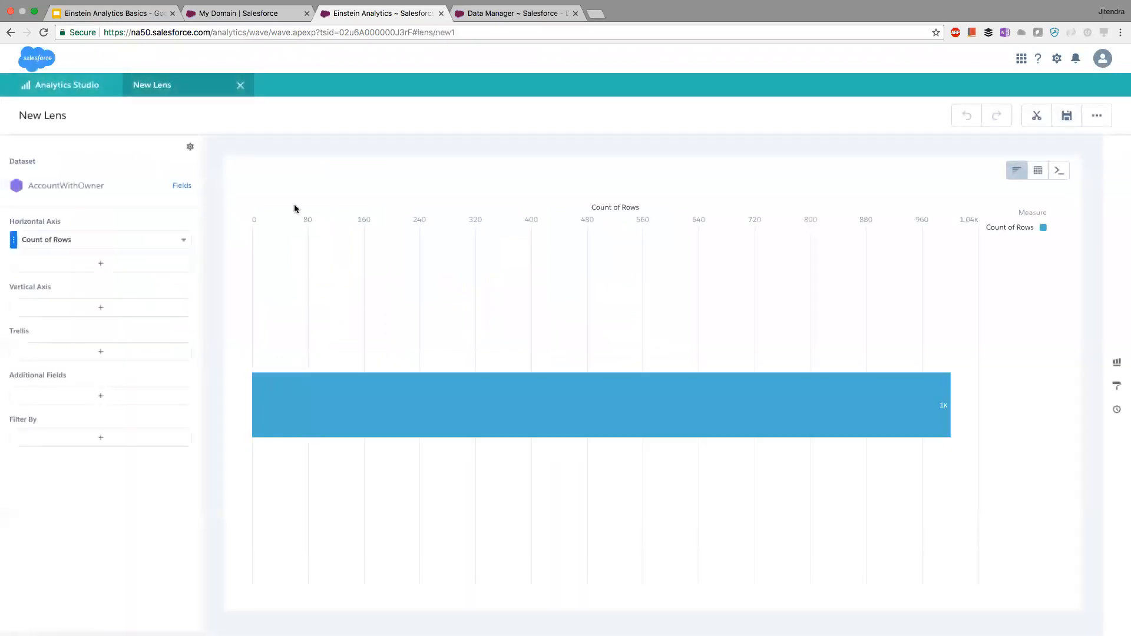
click(240, 85)
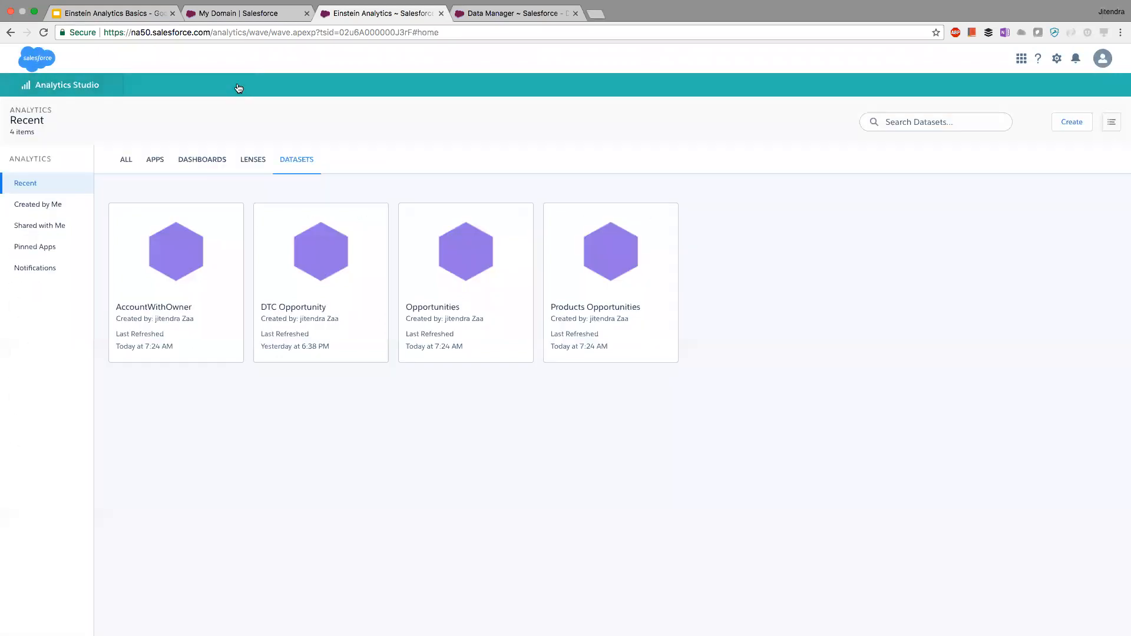
click(186, 261)
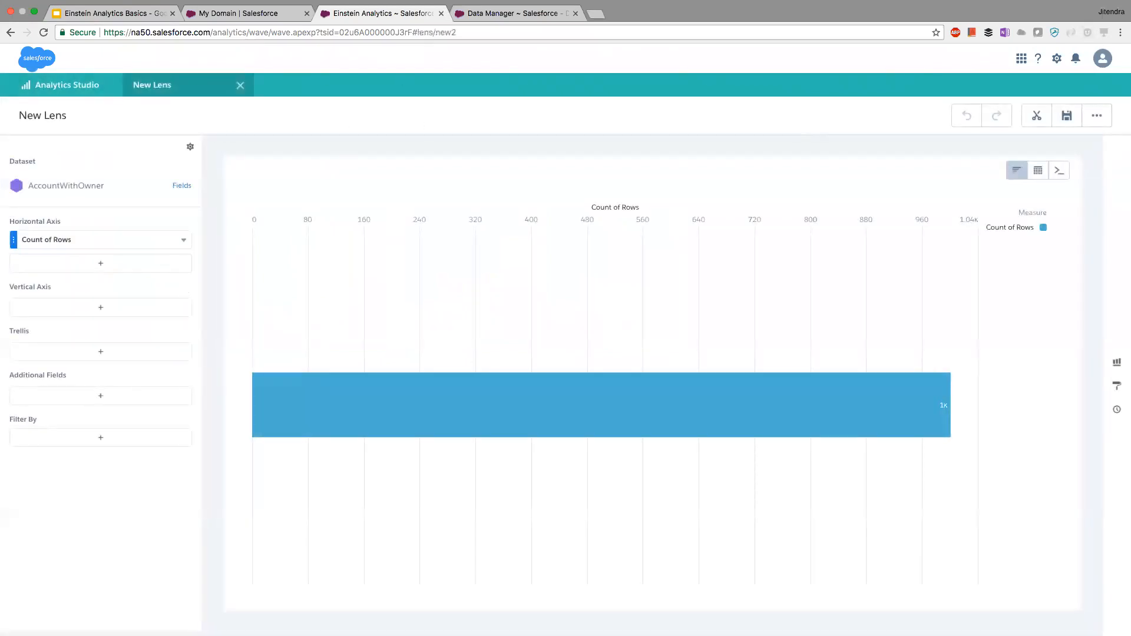
click(246, 90)
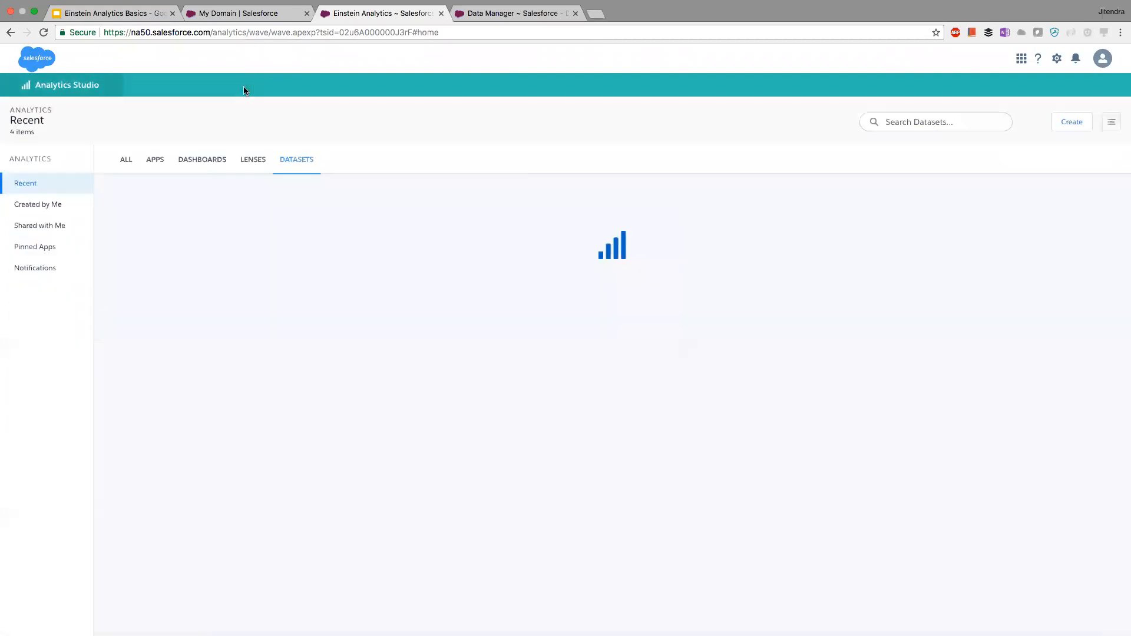
Open the AccountWithOwner dataset in a new lens and look at the measure options for its horizontal axis.
click(189, 252)
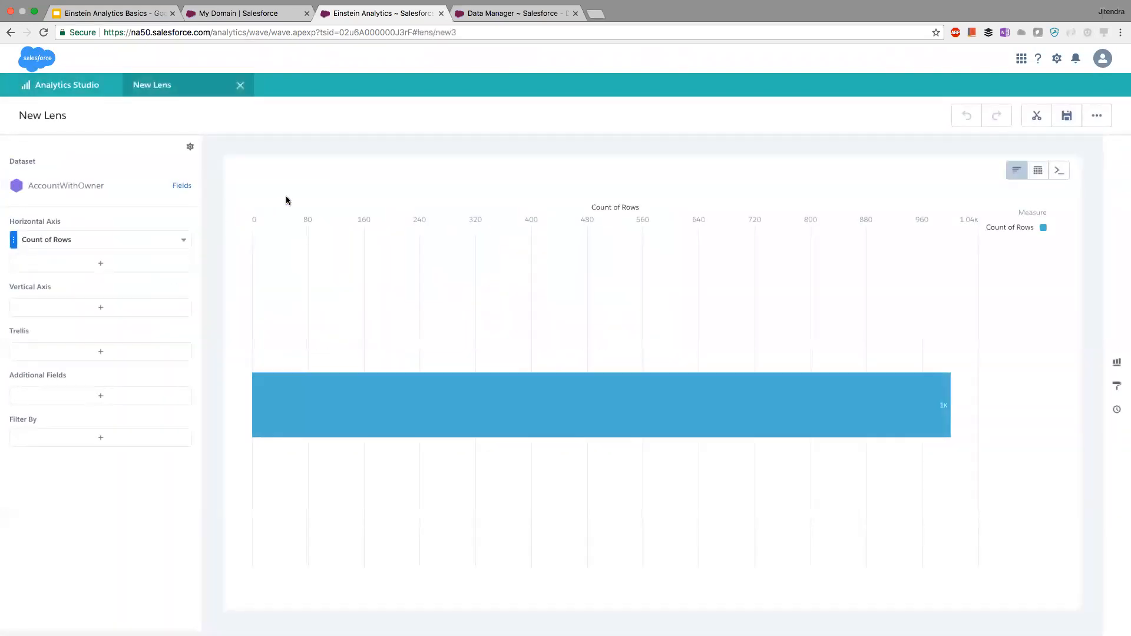
mouse_move(509, 409)
click(184, 241)
click(143, 246)
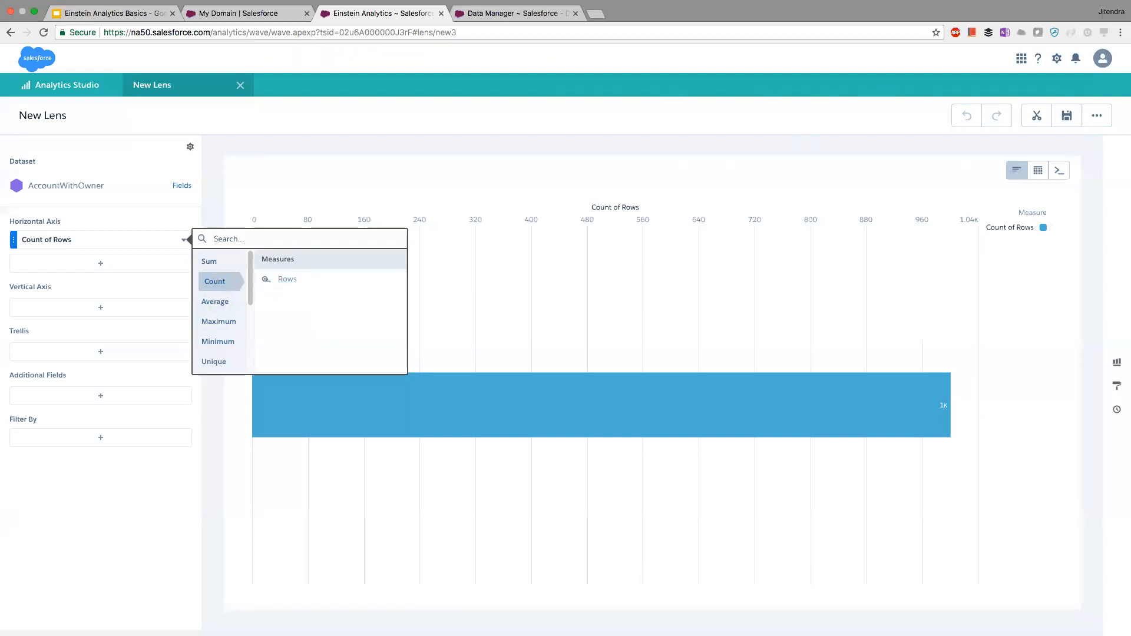
click(340, 387)
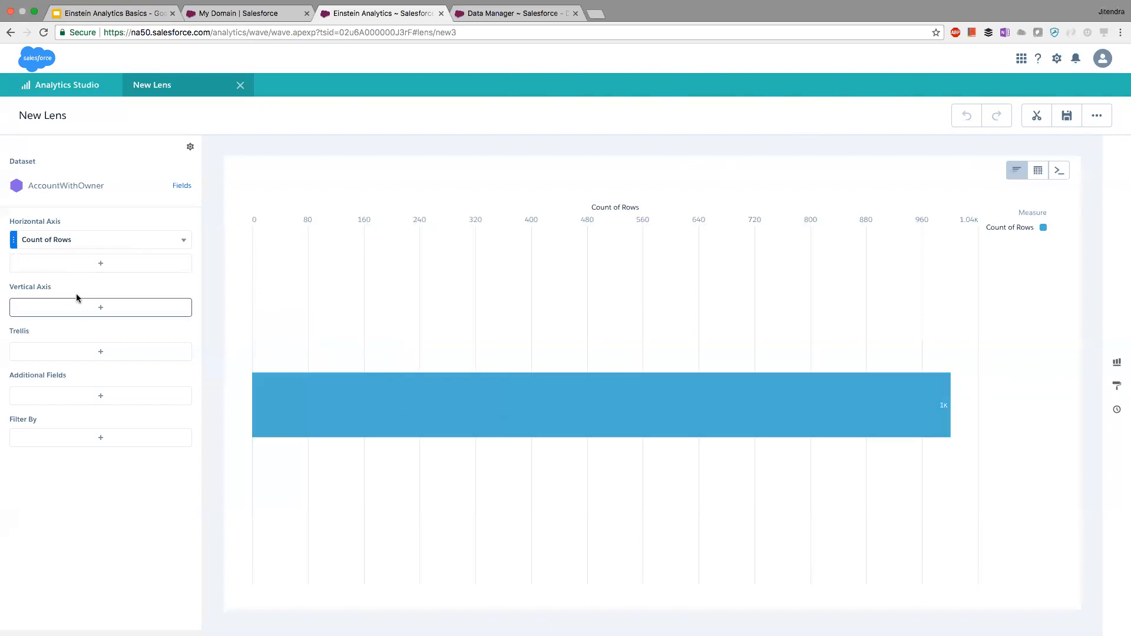
Group the new lens by Industry on the vertical axis and sort Count of Rows in descending order.
click(87, 308)
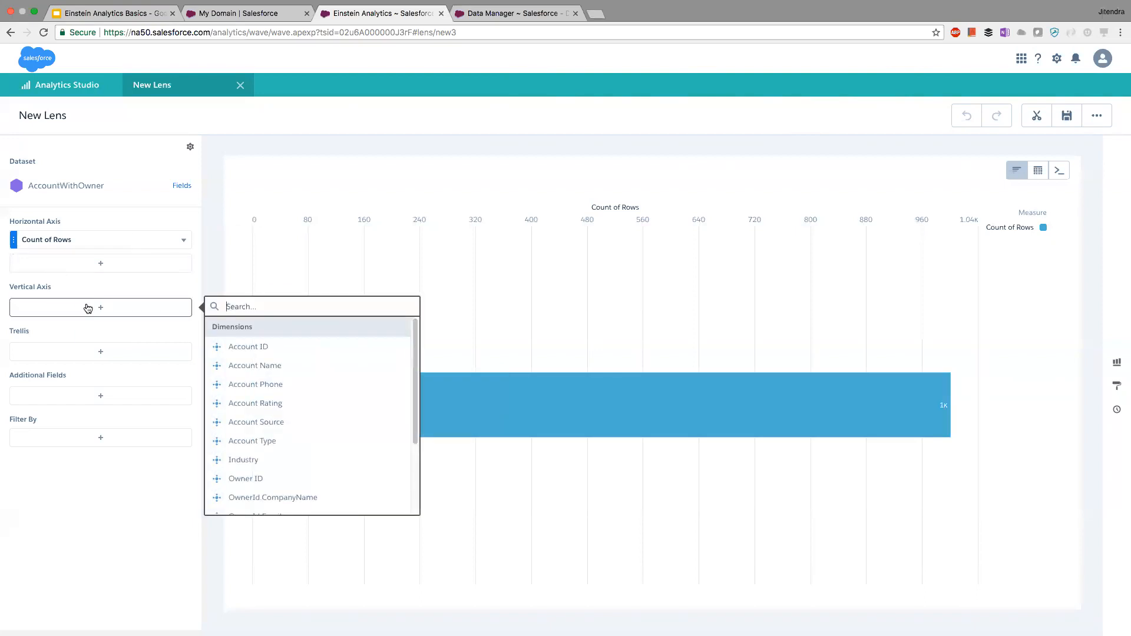
scroll(288, 369, down, 1)
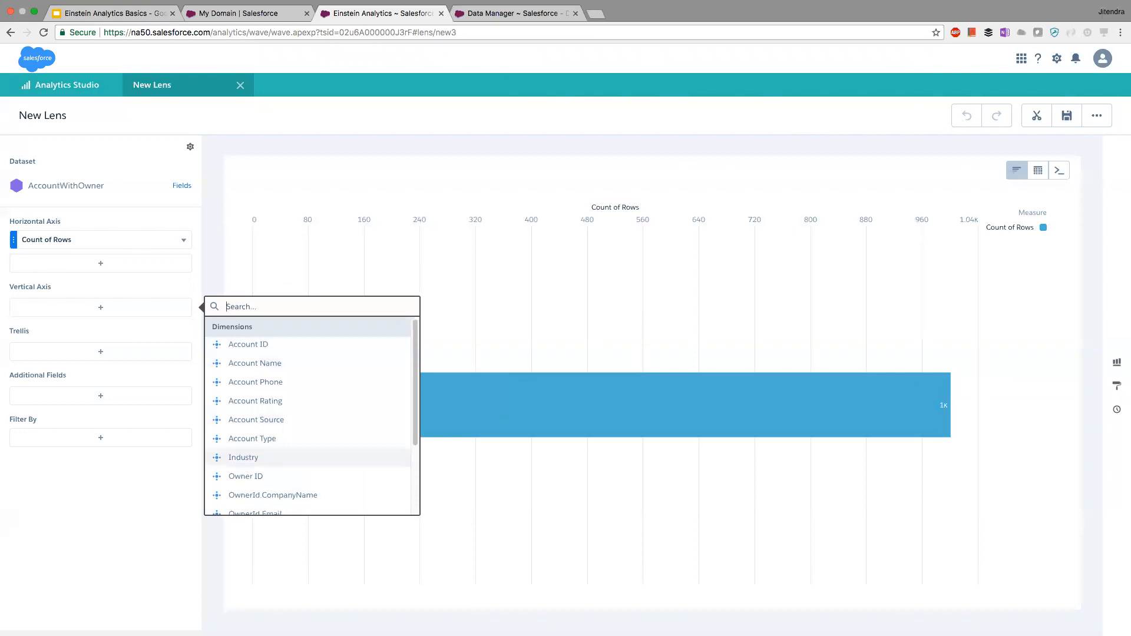
click(244, 457)
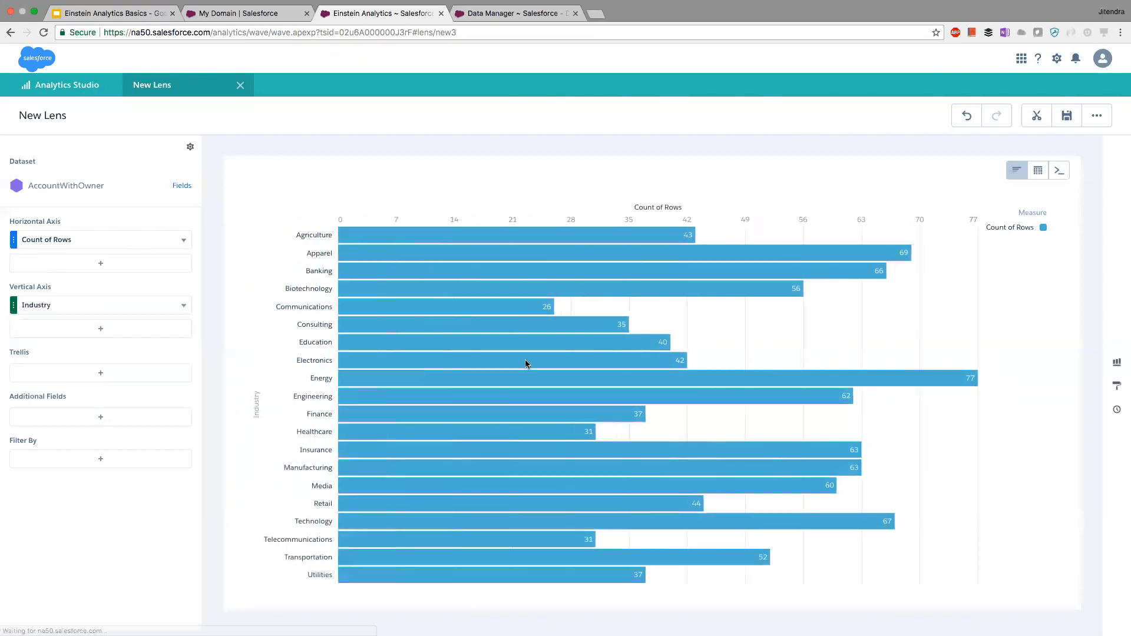
click(579, 325)
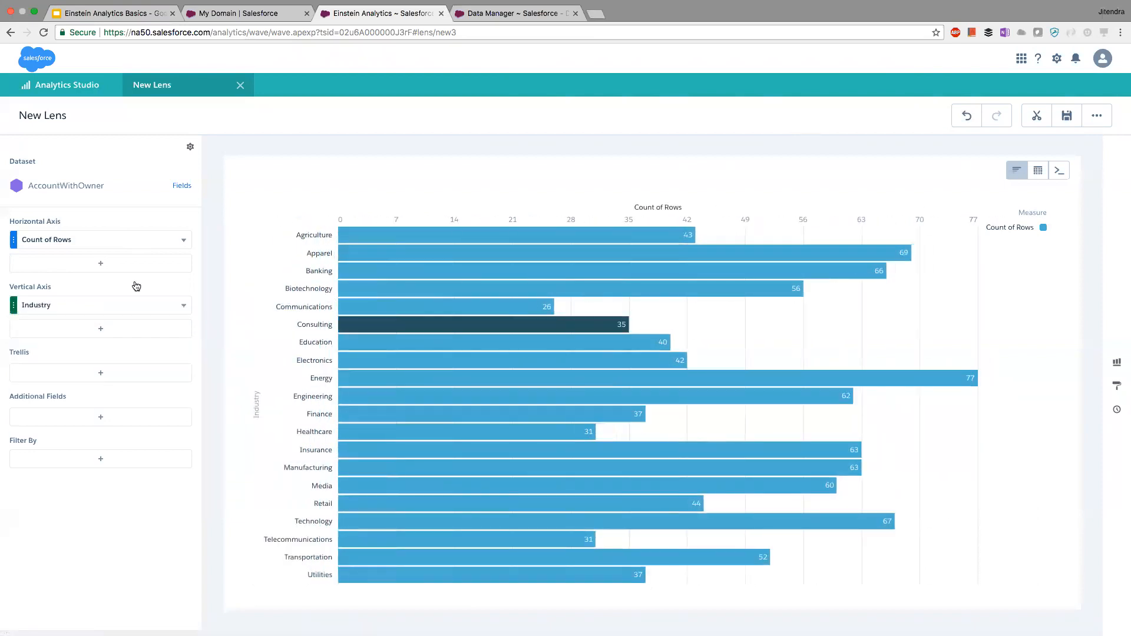
click(184, 305)
click(184, 241)
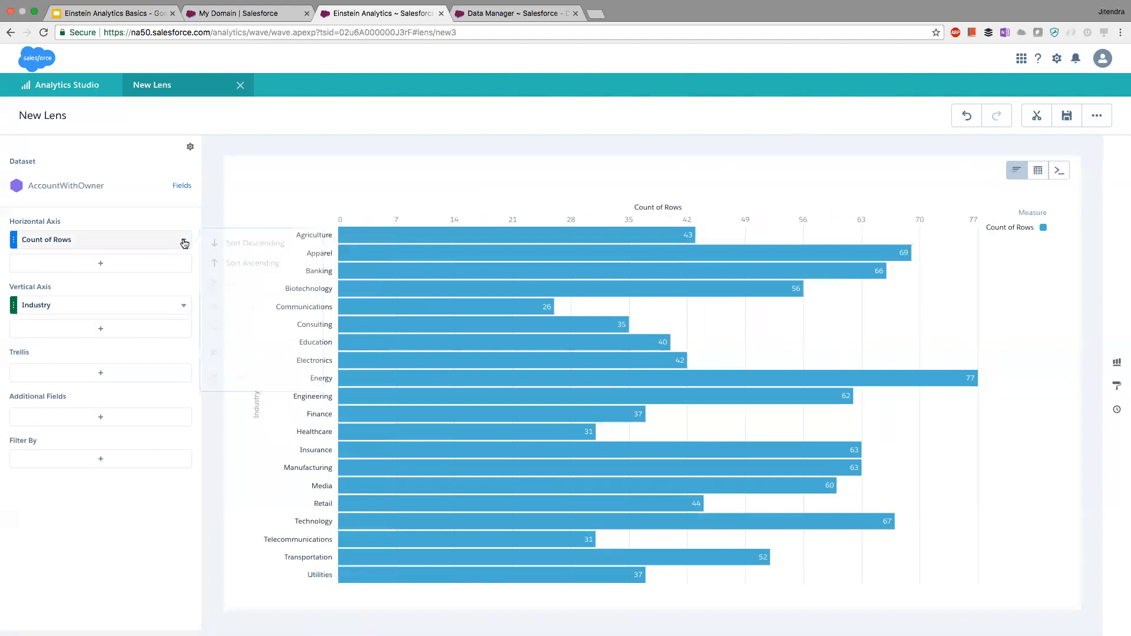
click(259, 249)
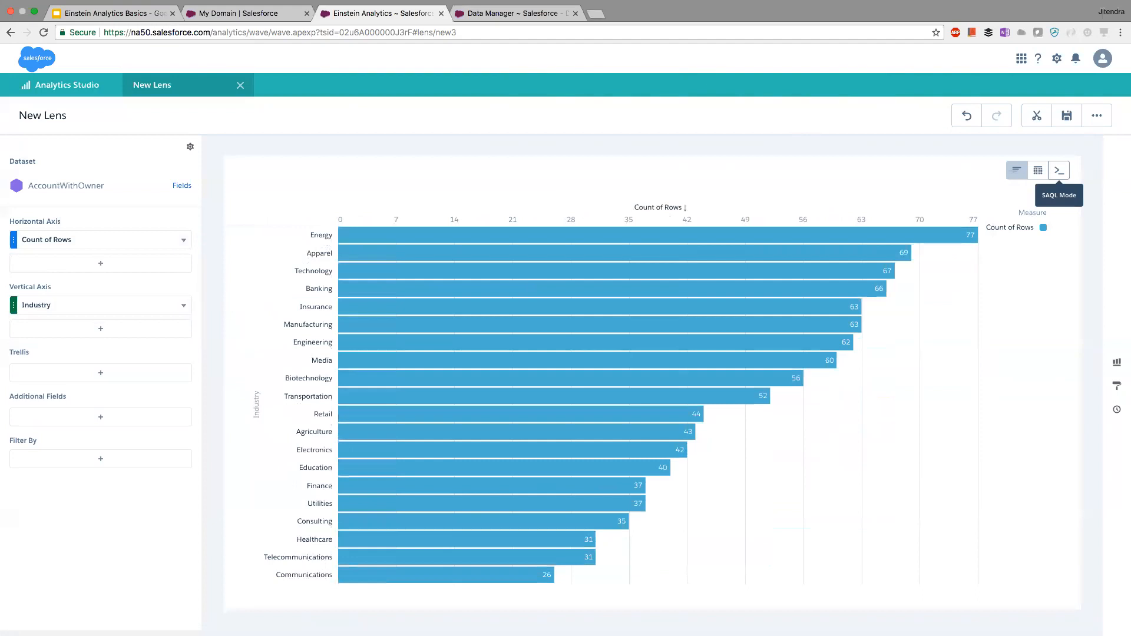
Examine the lens's SAQL query line by line, from loading AccountWithOwner to the row limit, and close the lens without saving.
click(1059, 171)
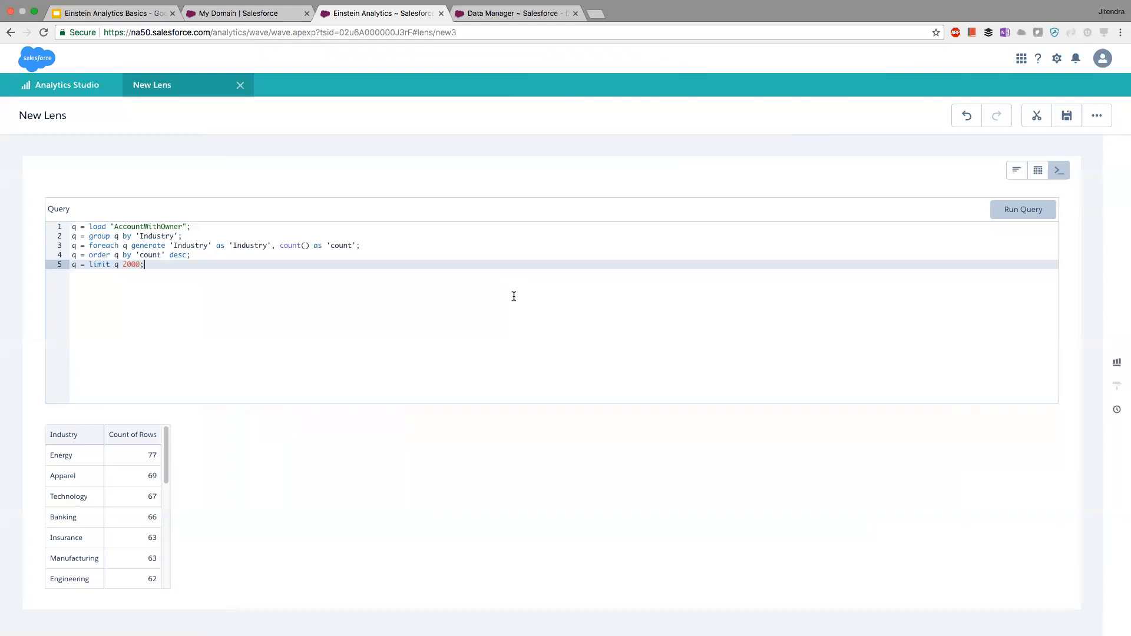
key(super+a)
click(150, 290)
drag(201, 227, 58, 228)
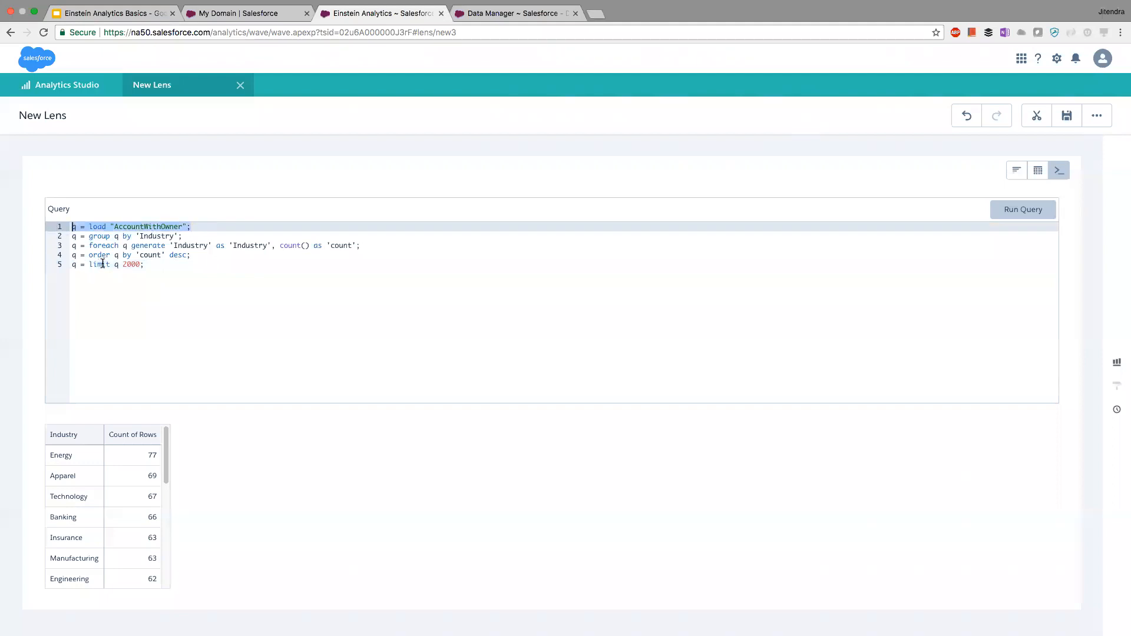
drag(183, 236, 57, 237)
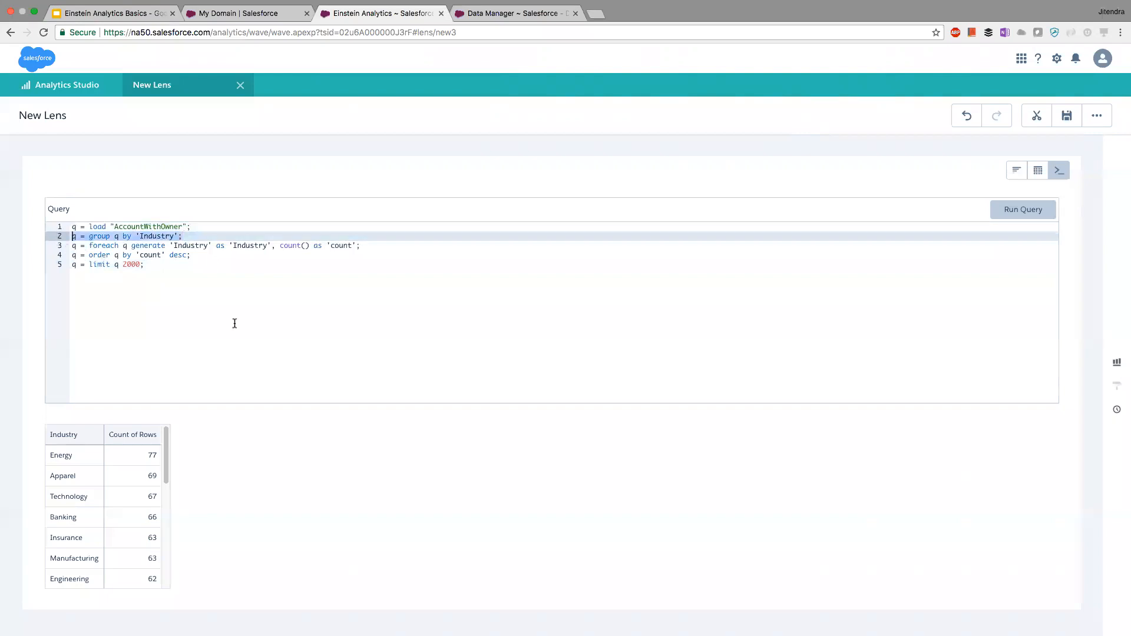
drag(368, 245, 71, 245)
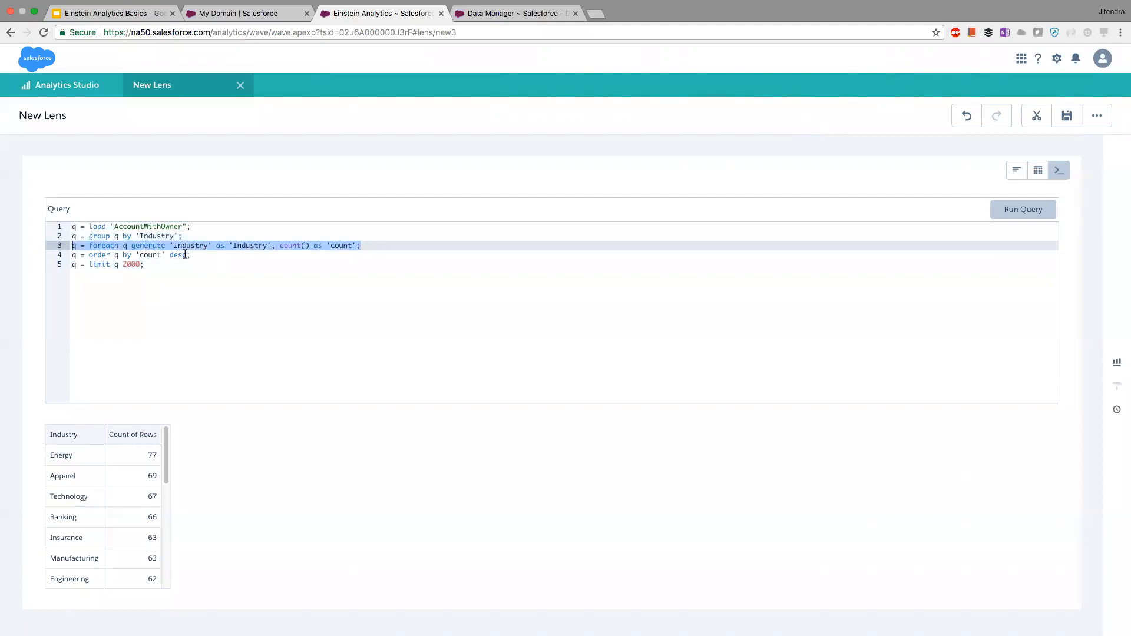
shift+click(185, 254)
click(142, 277)
drag(142, 277, 77, 218)
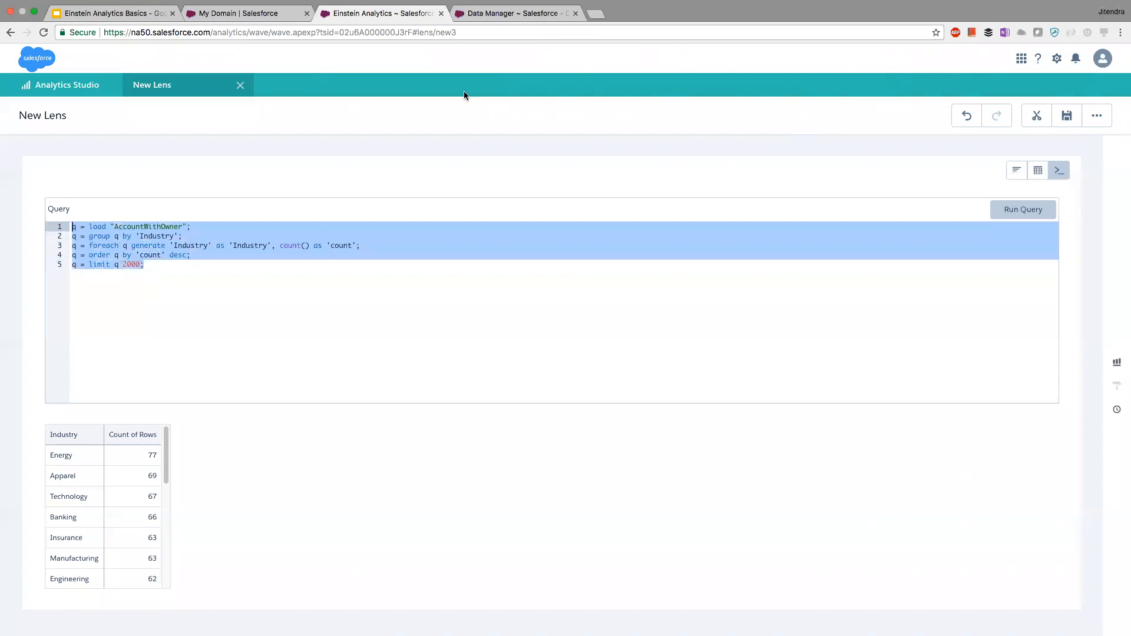
click(238, 86)
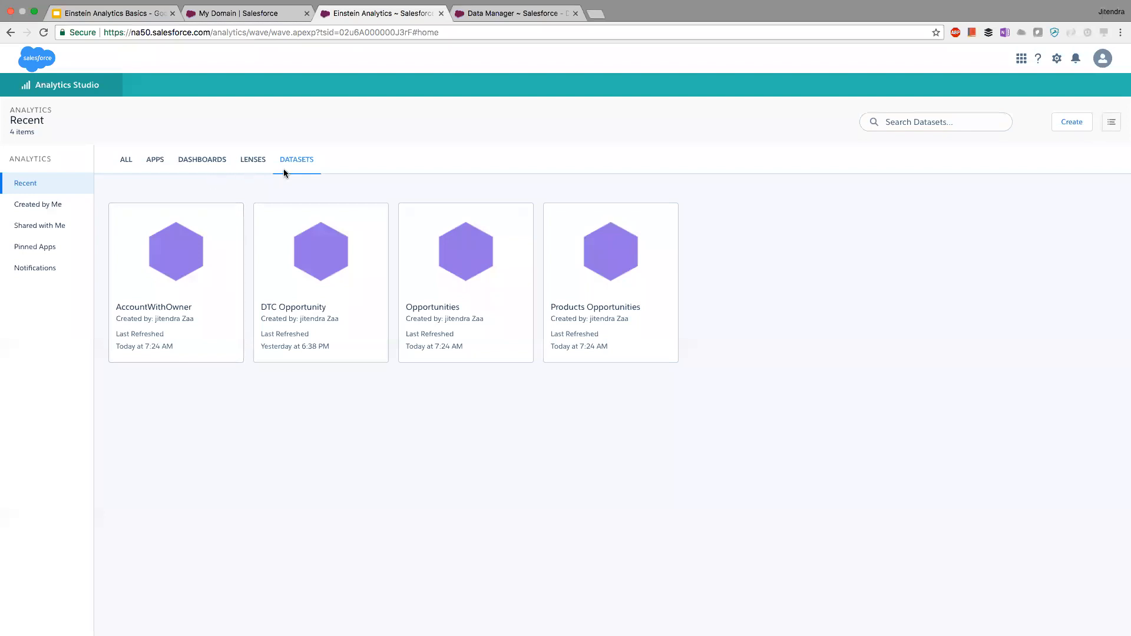
Open the AccountWithOwner dataset in a fresh lens and group its rows by Industry on the vertical axis.
click(187, 263)
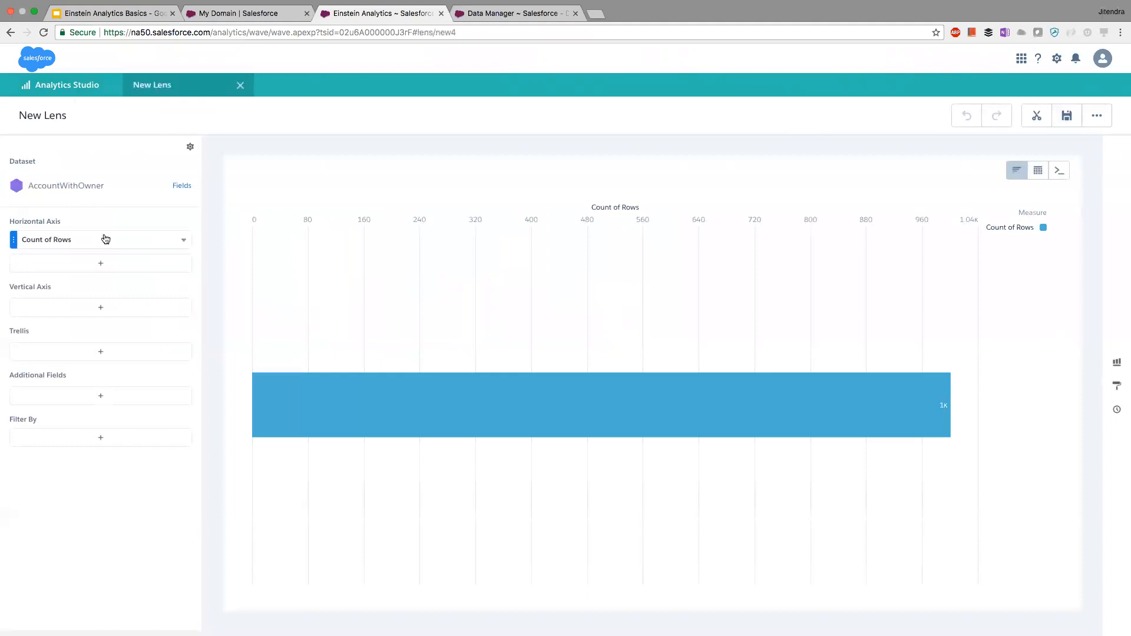
click(103, 308)
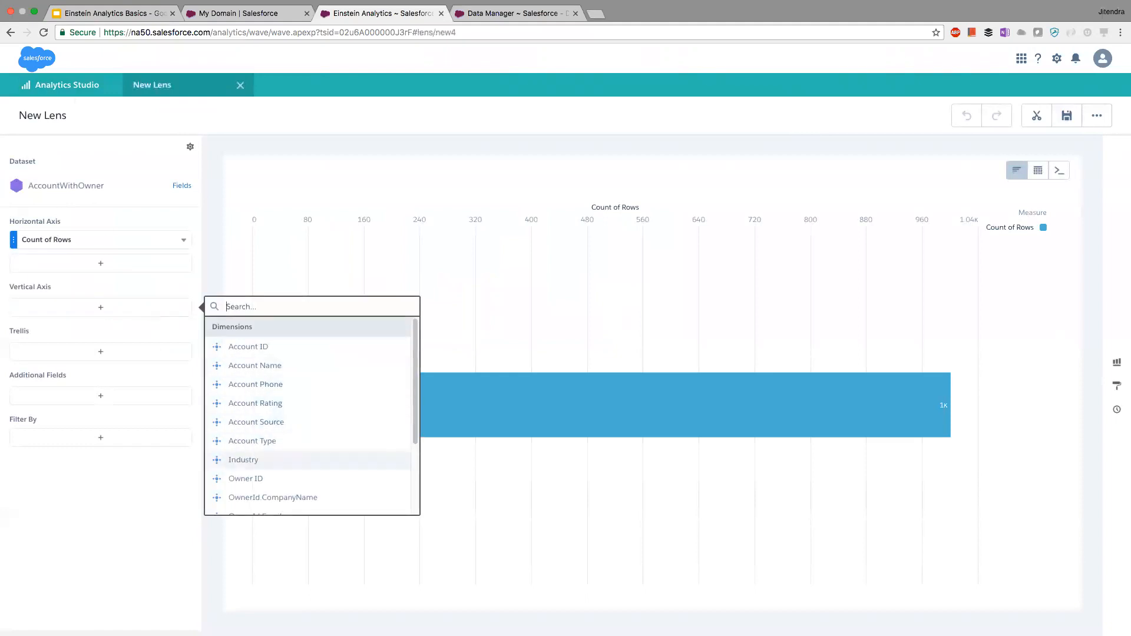
click(243, 460)
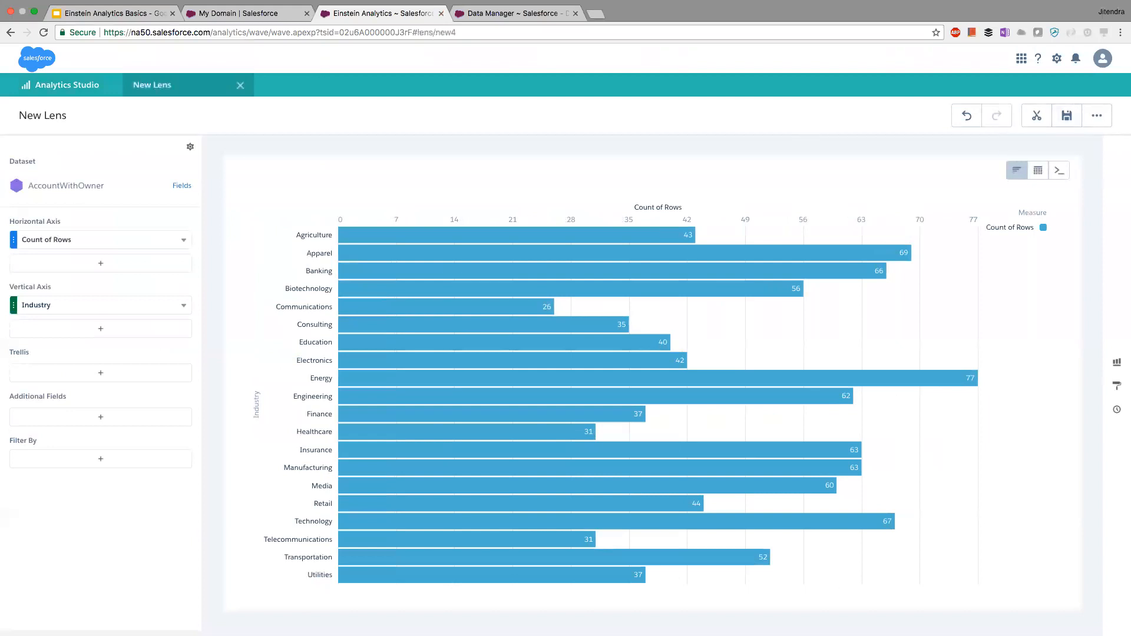
Save the lens as "Account Count By Industry" in the Apex Saturday app.
click(1068, 115)
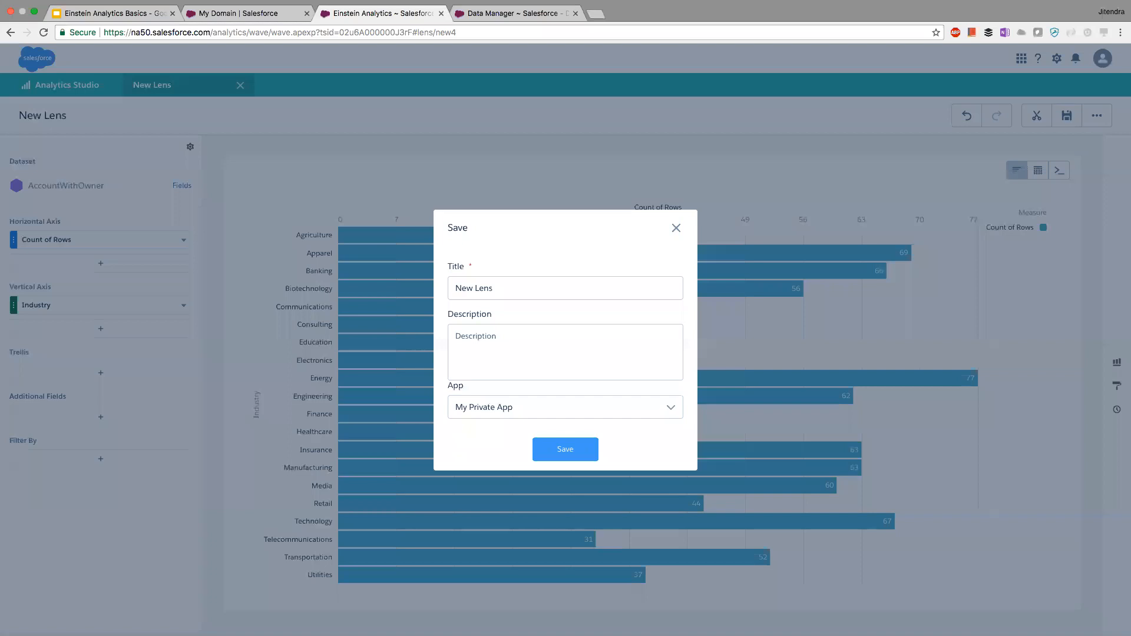
drag(506, 288, 481, 279)
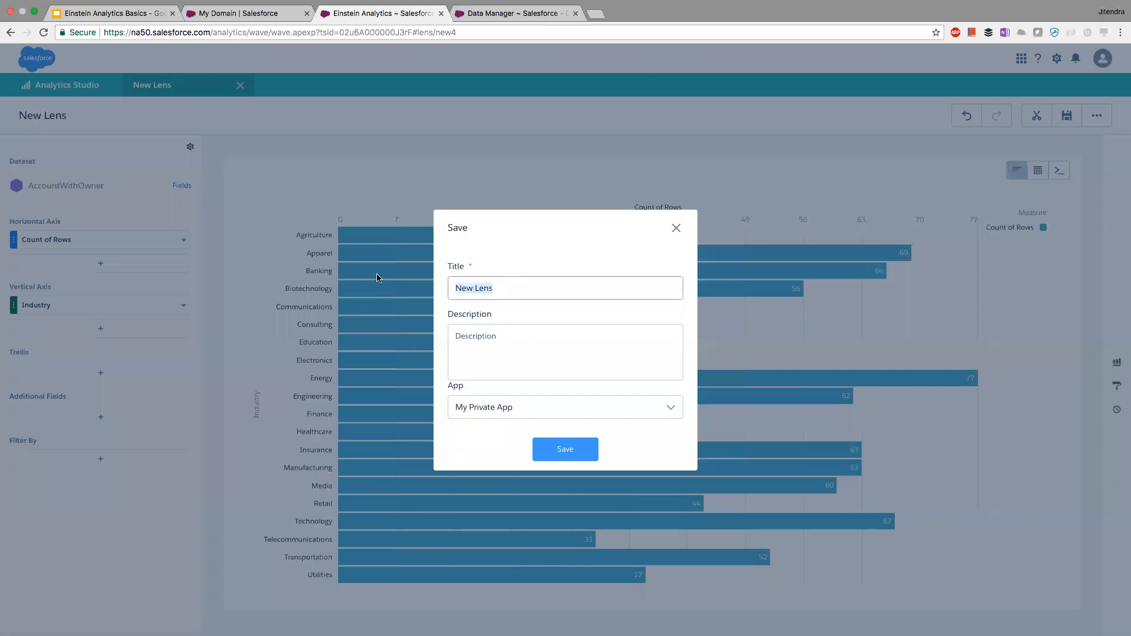
text(Account By Copunt By Industry)
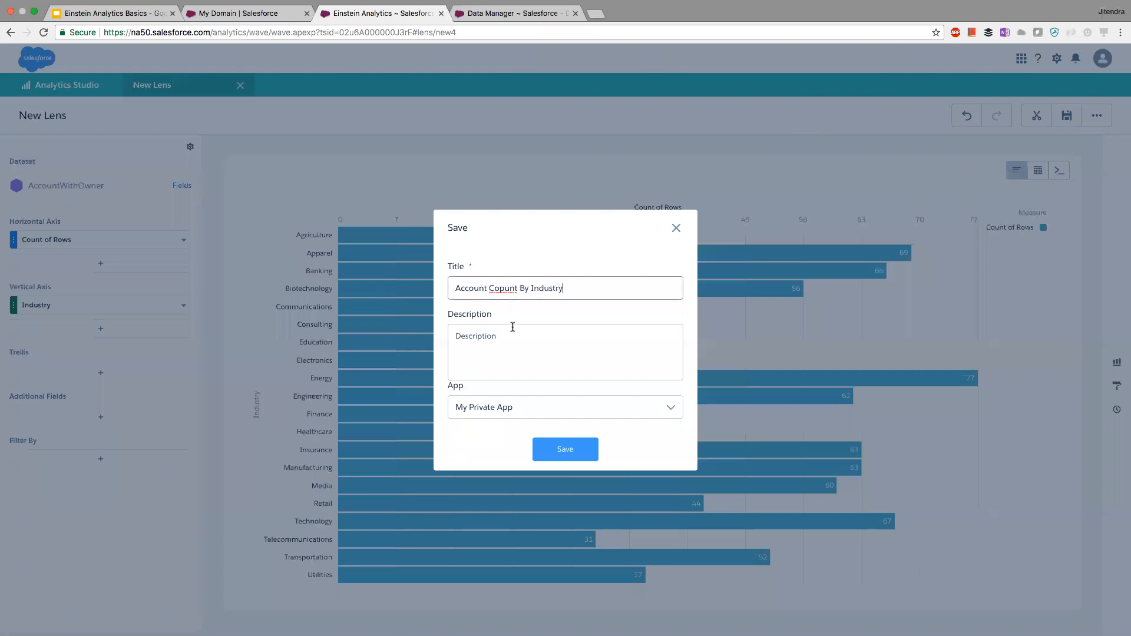
click(505, 288)
key(BackSpace)
click(523, 346)
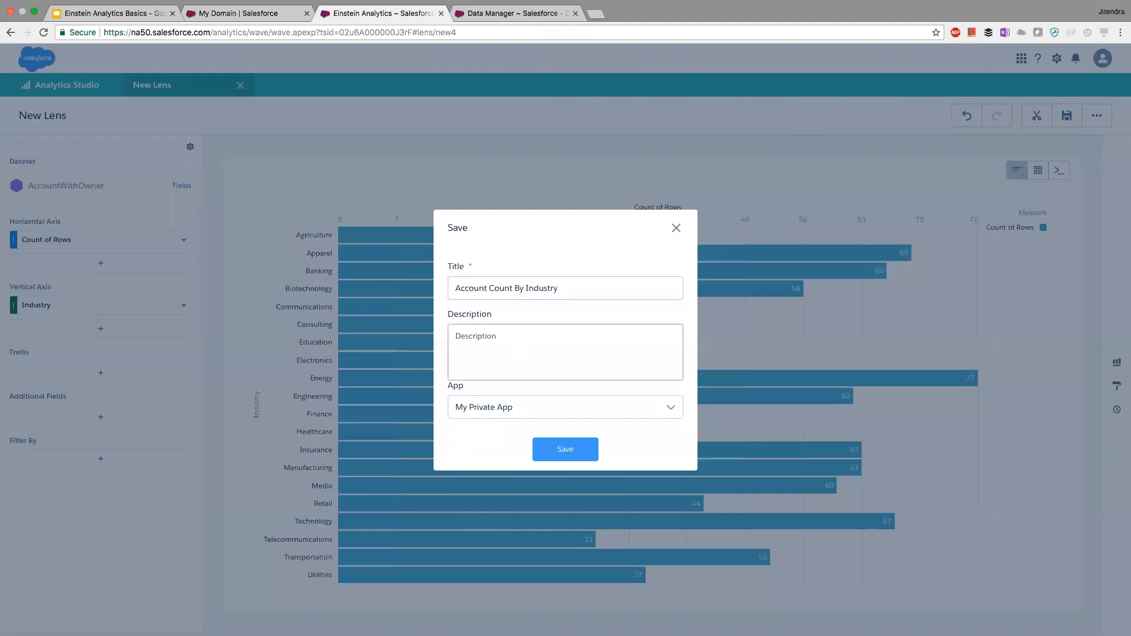
click(583, 406)
click(506, 490)
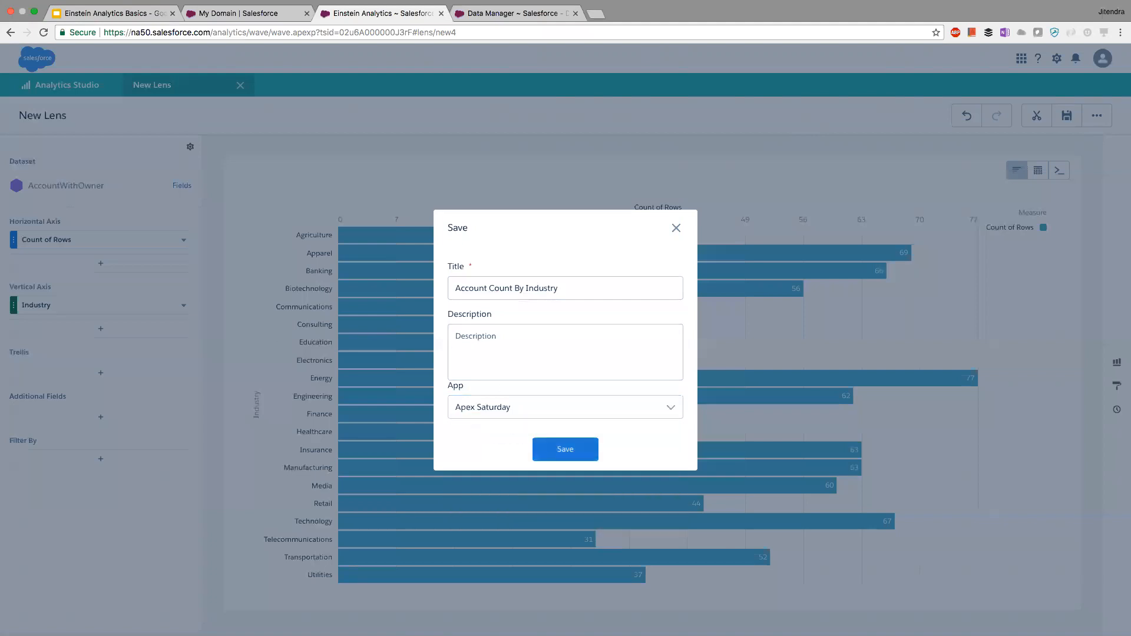
click(566, 449)
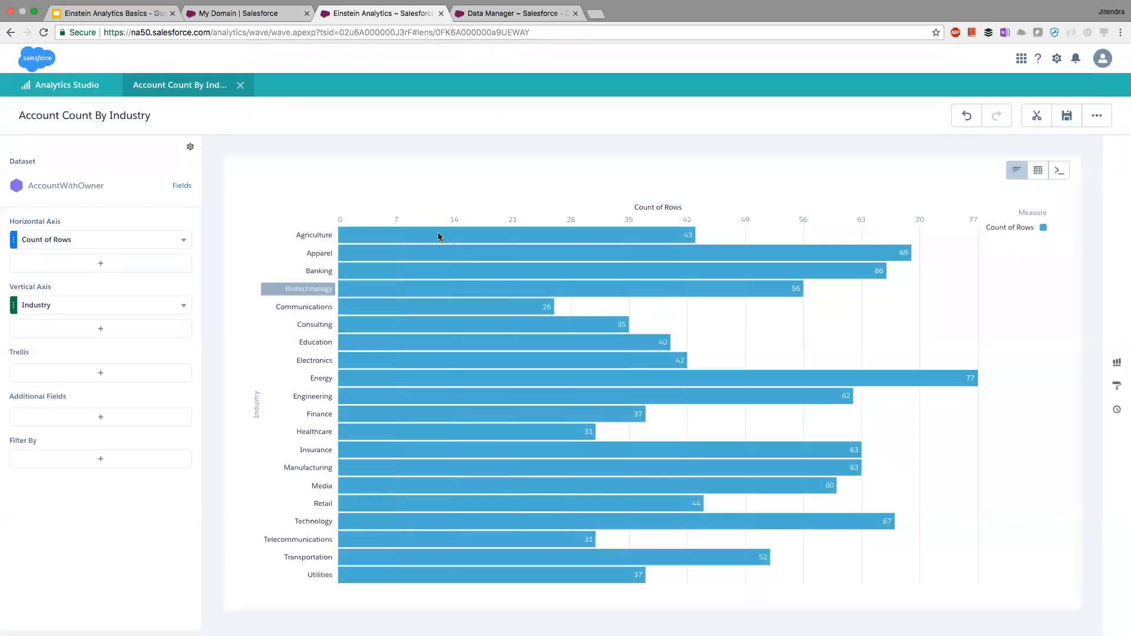
Sort the Industry bars by Count of Rows in descending order and save the lens again under the same title and app.
click(183, 241)
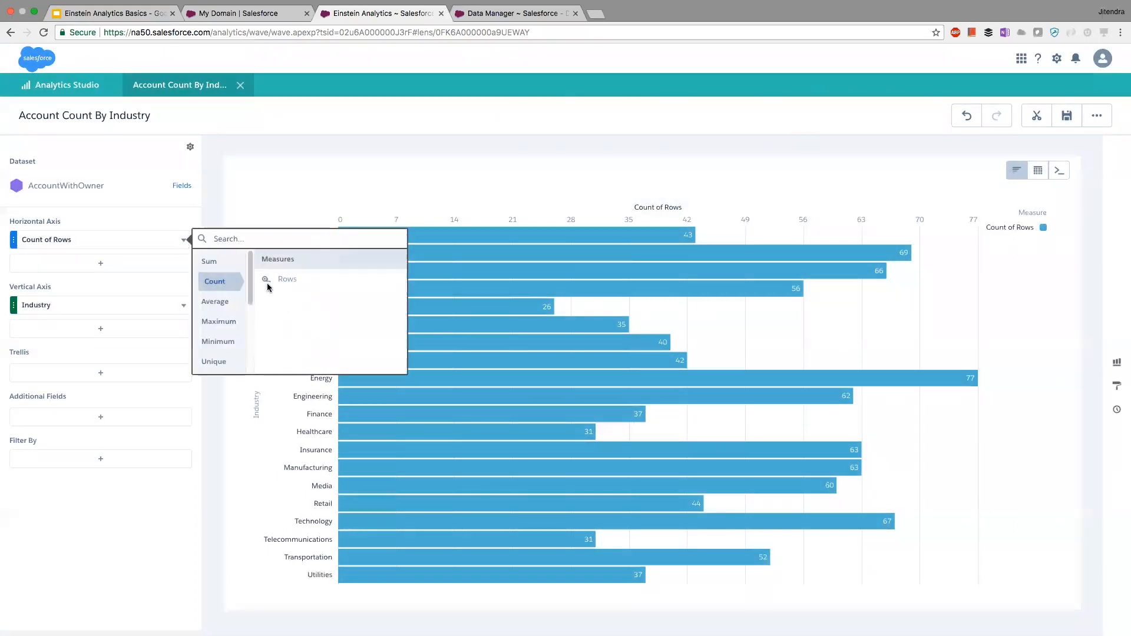
click(237, 207)
click(184, 243)
click(255, 243)
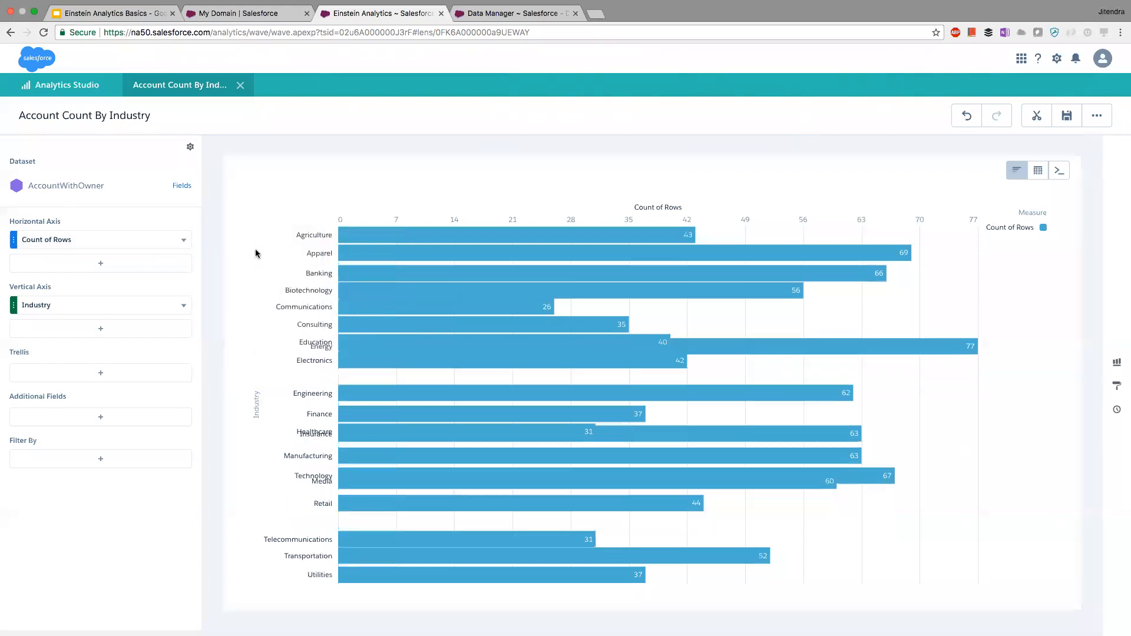
click(1067, 115)
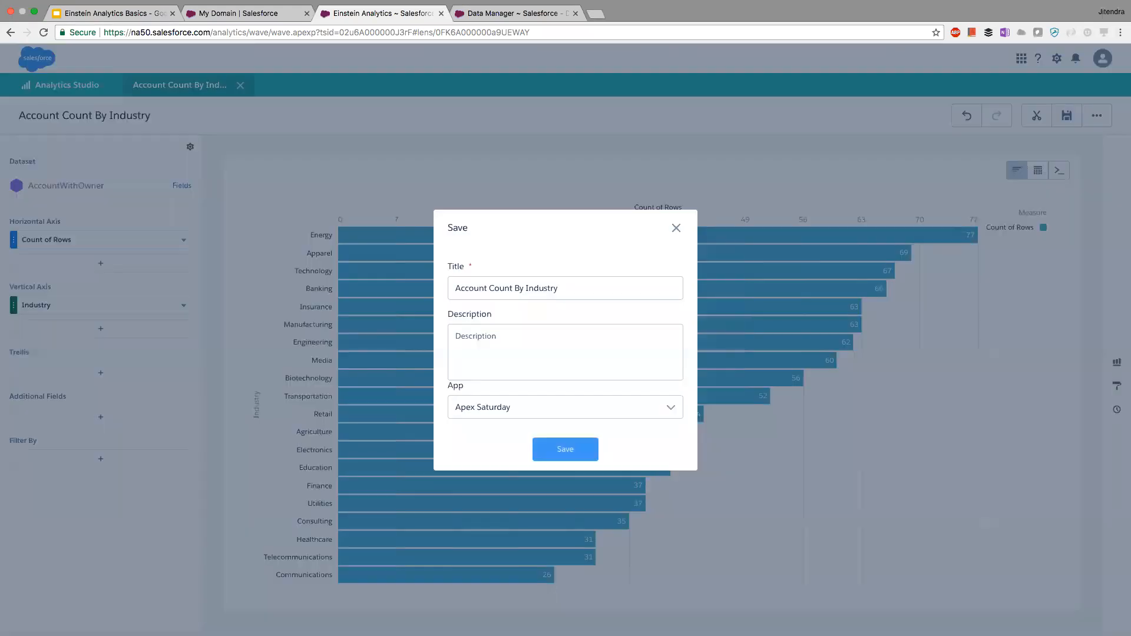
click(566, 450)
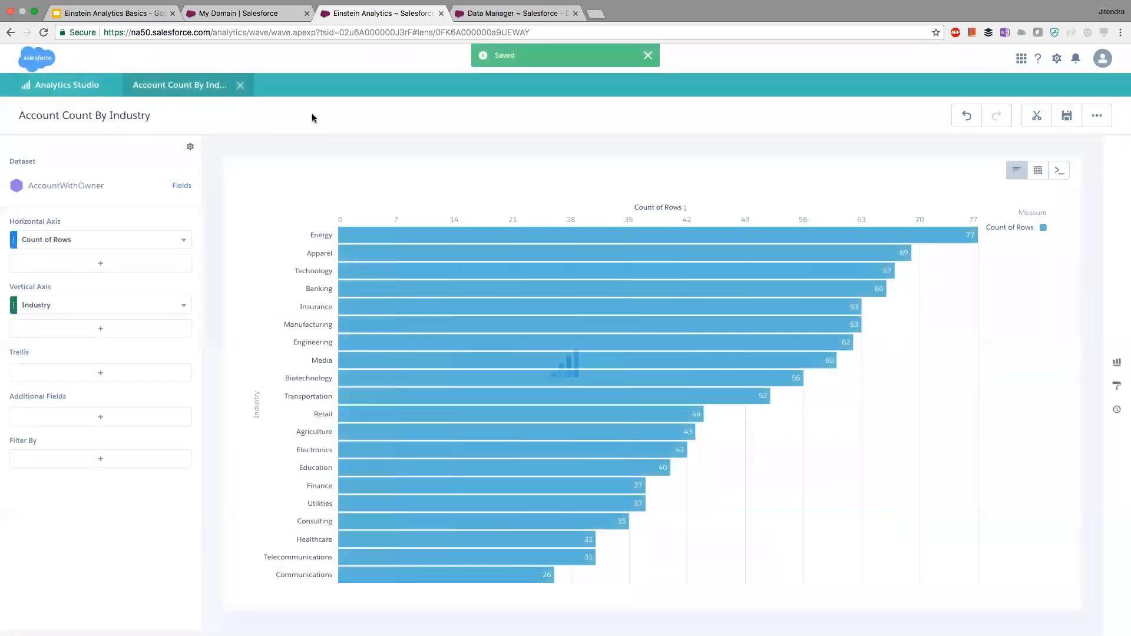
Close the lens, list the recent lenses and reopen Account Count By Industry from there.
click(239, 85)
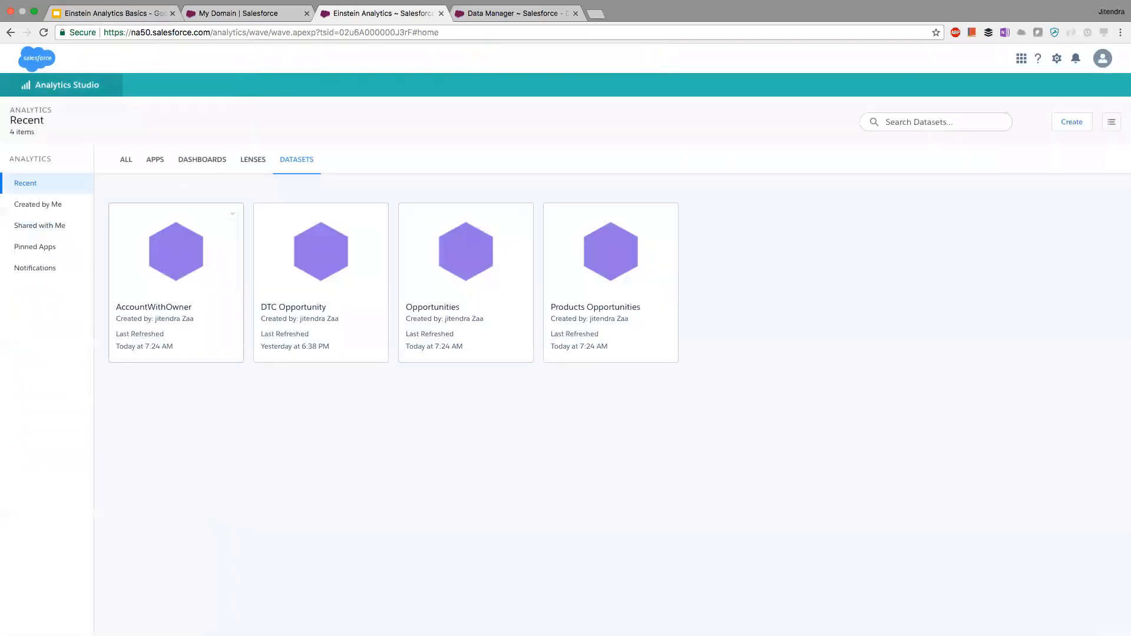
click(254, 160)
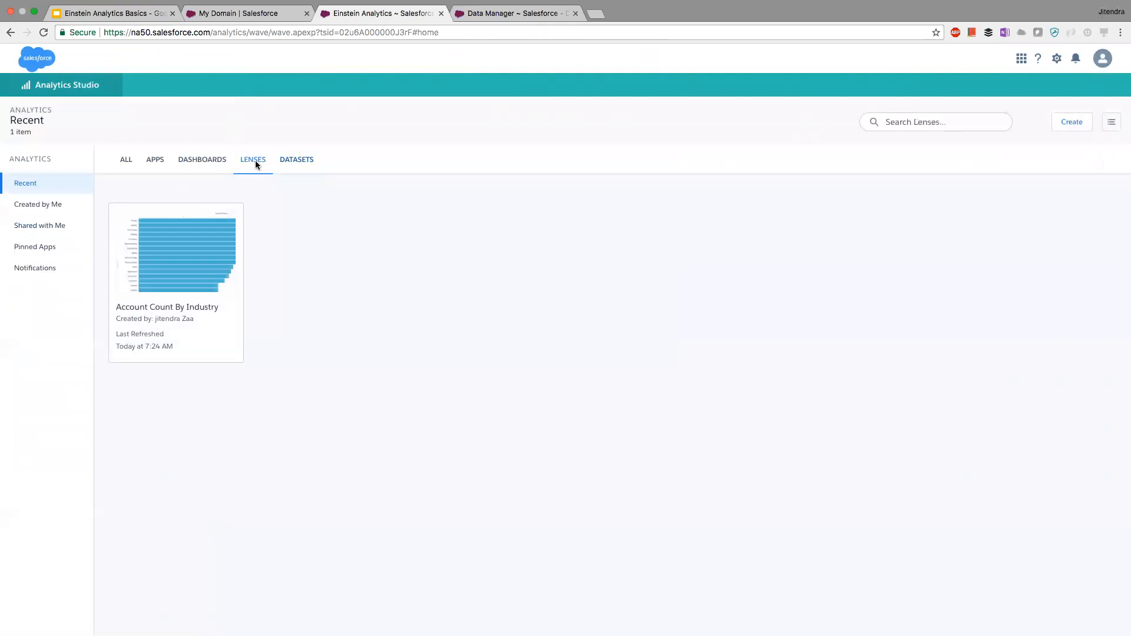
click(180, 270)
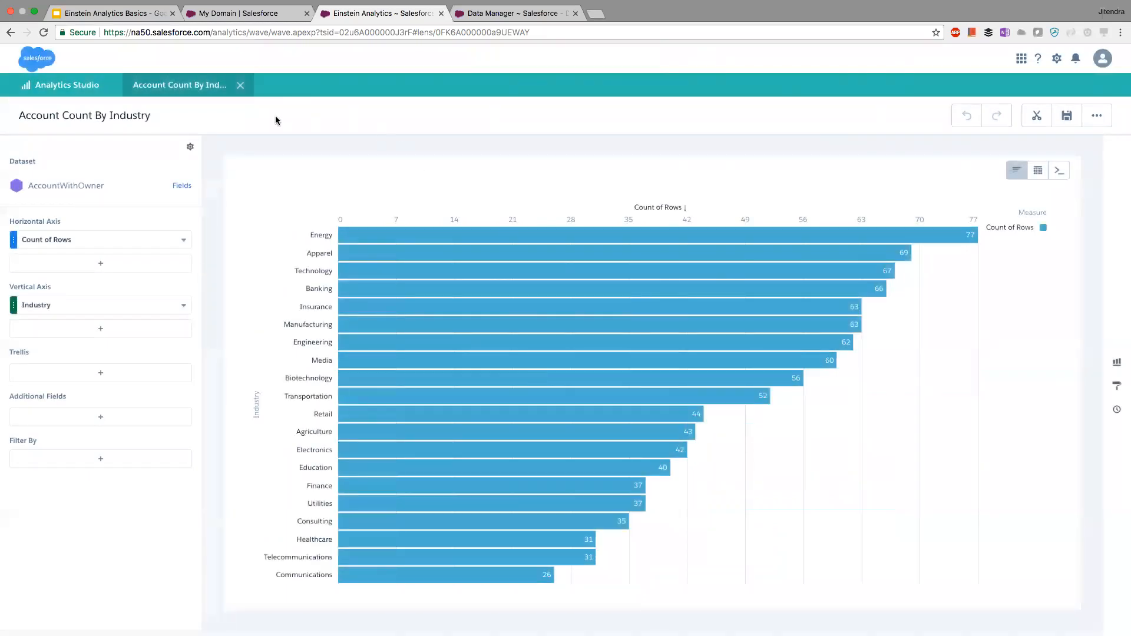
click(239, 86)
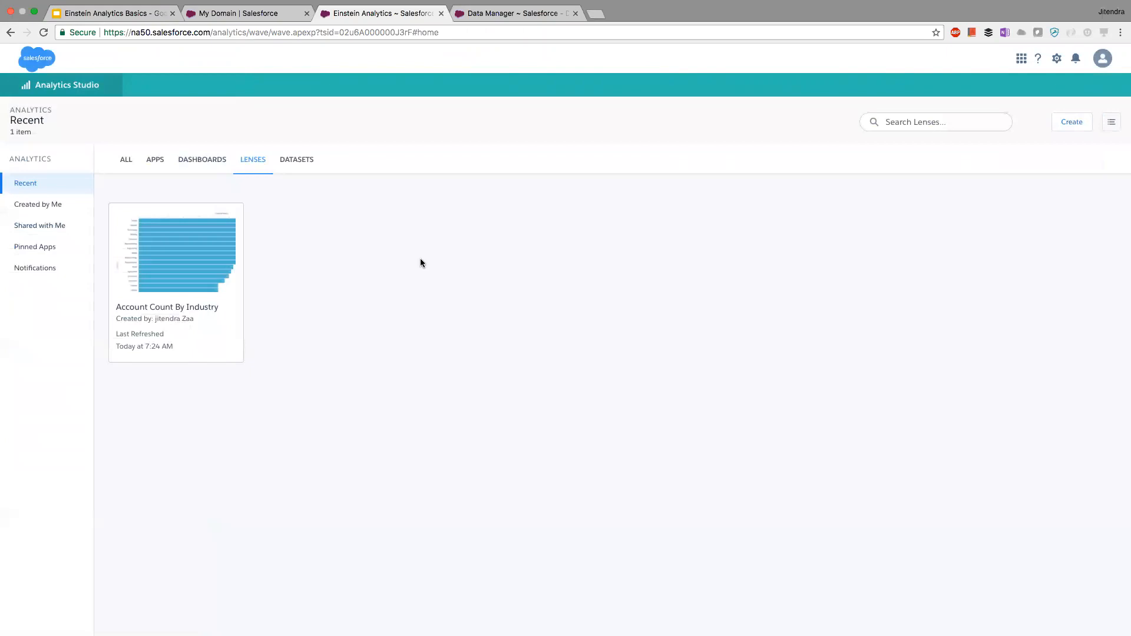
click(157, 268)
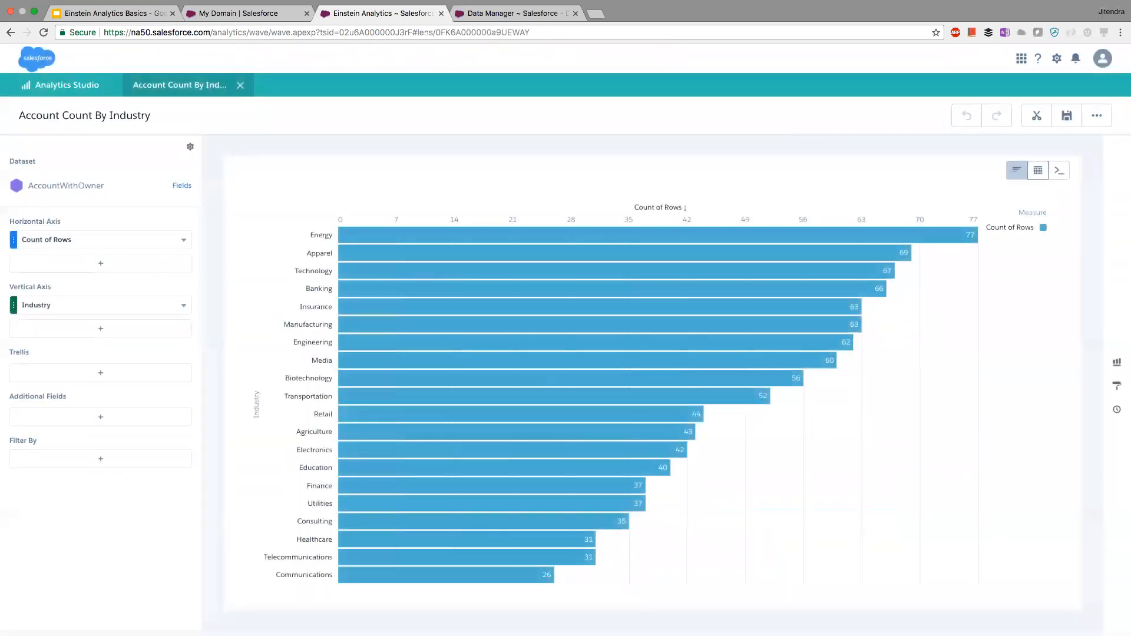
Switch the lens's chart type in turn to Donut, Heat Map and Metrics Radar.
click(1017, 171)
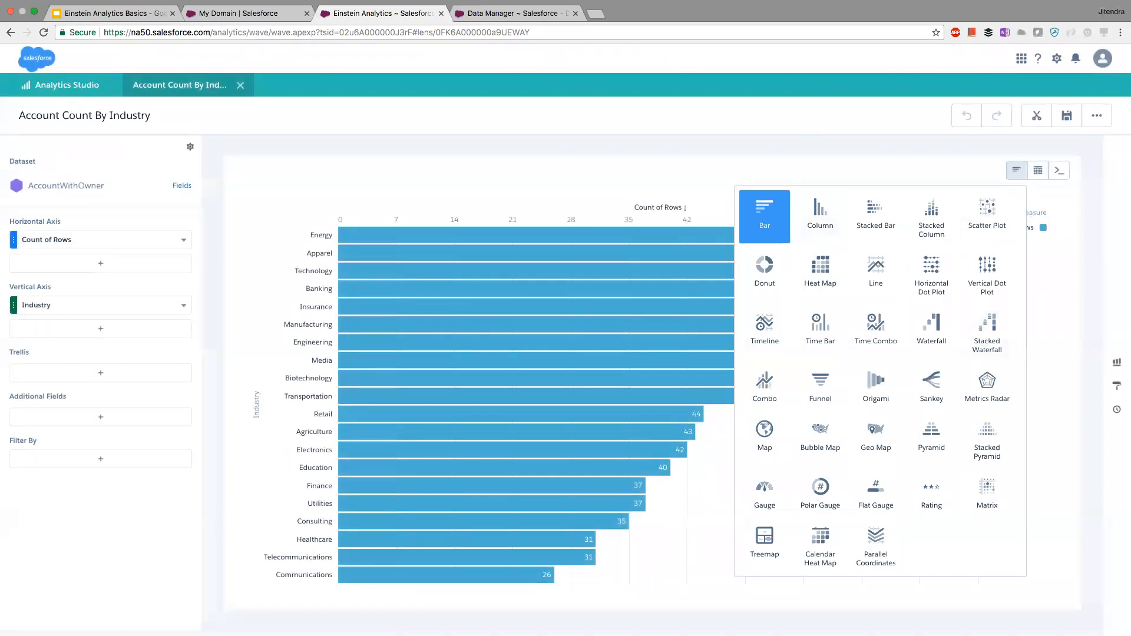
click(765, 268)
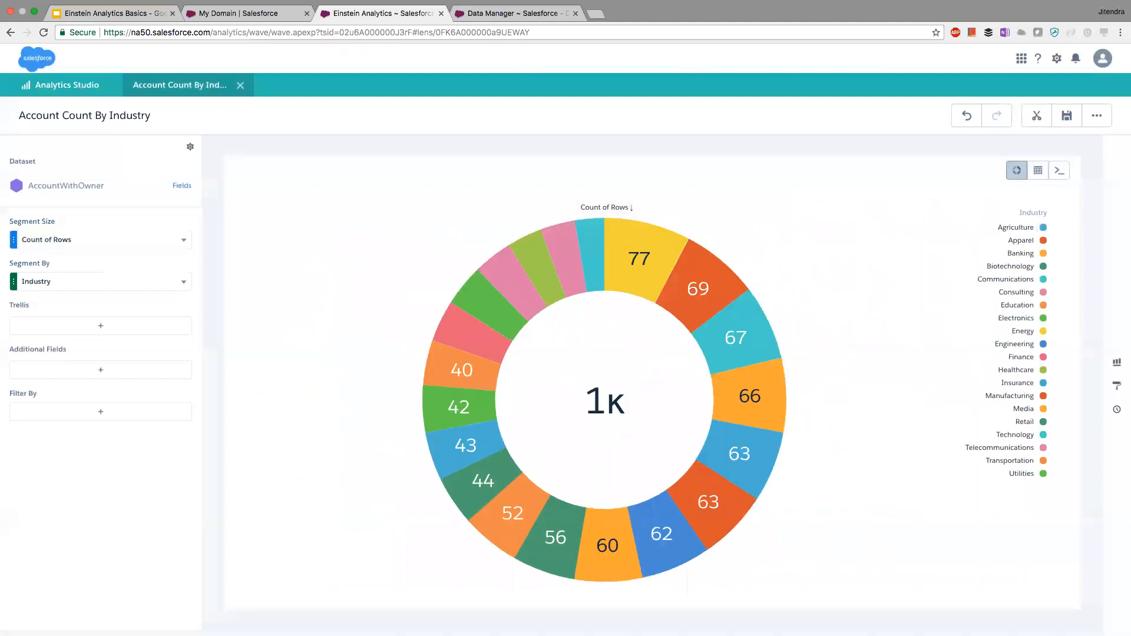
click(1017, 171)
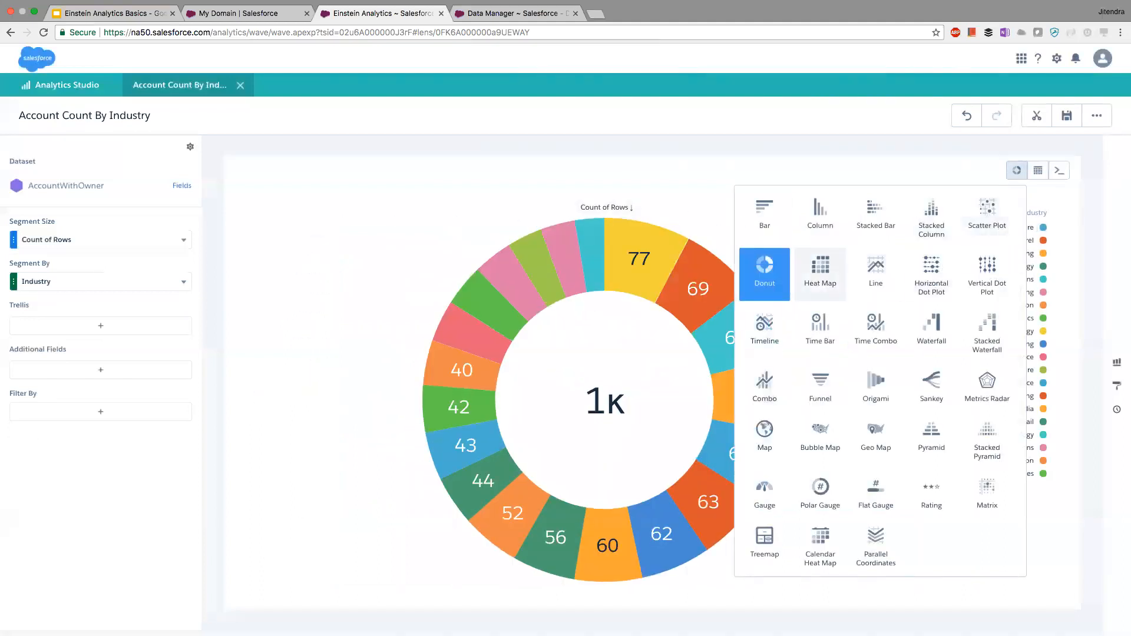
click(820, 272)
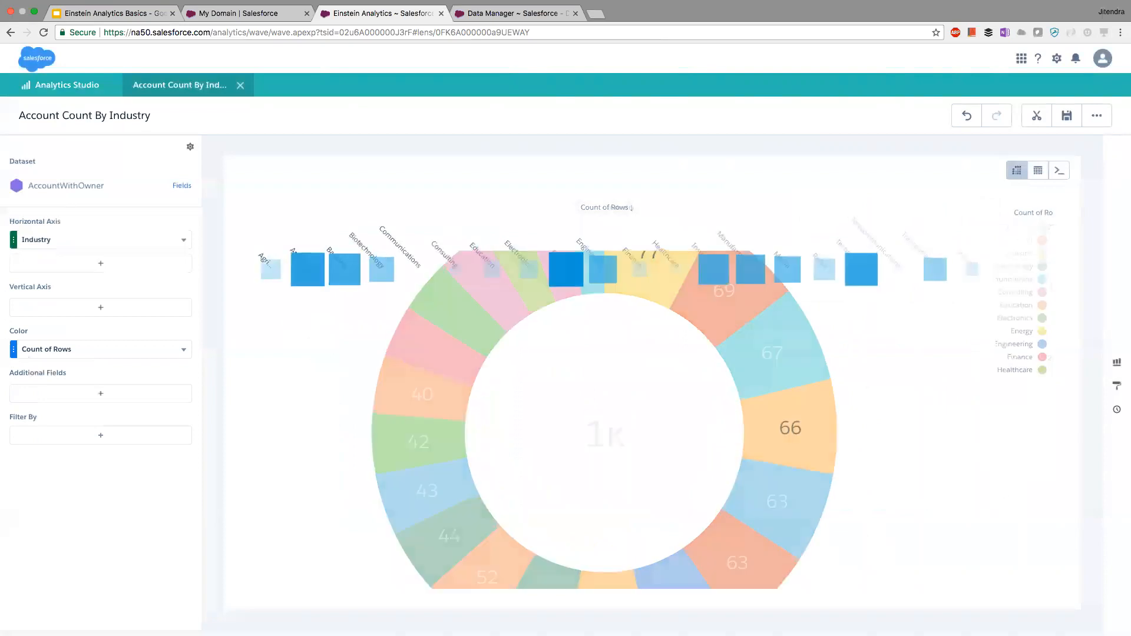
click(1017, 170)
click(987, 382)
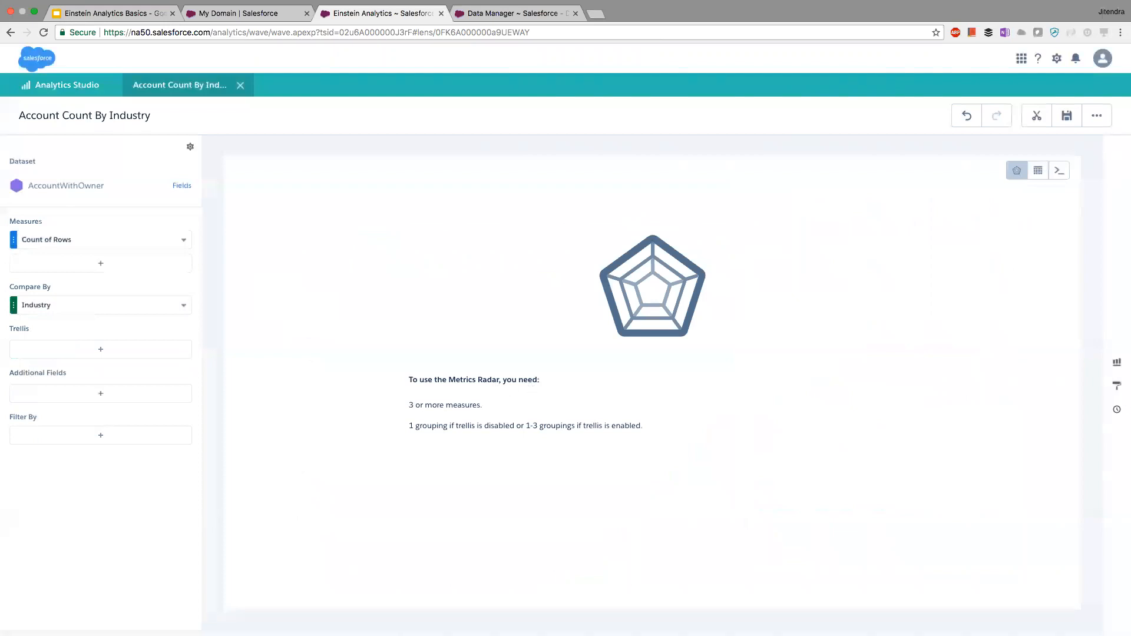
Switch the lens's chart type to Line and close the Account Count By Industry lens.
click(1017, 170)
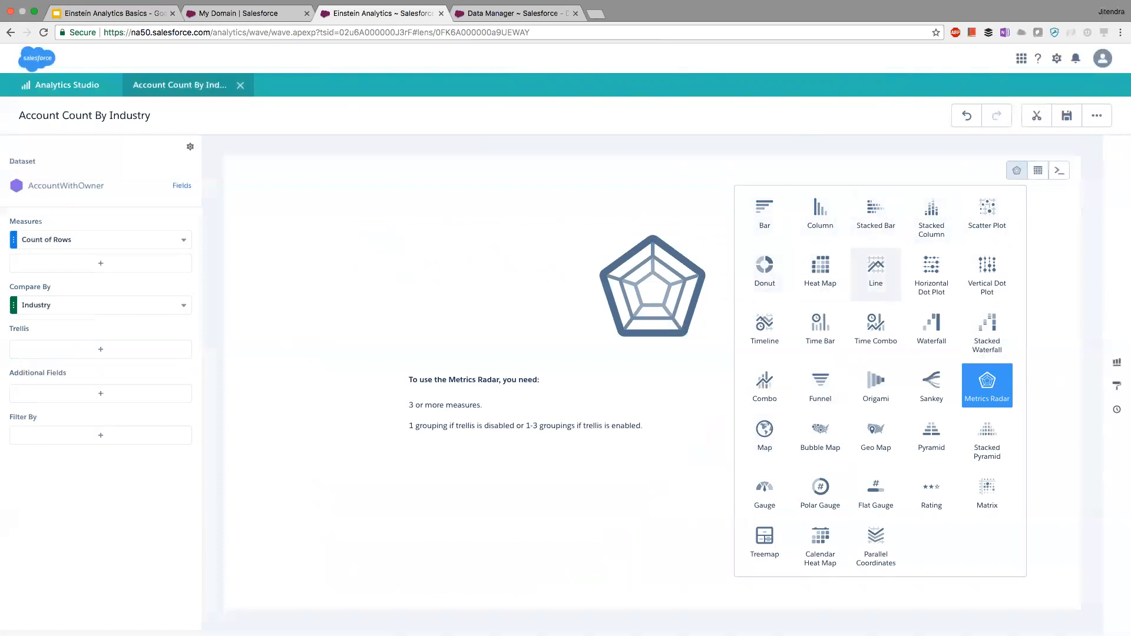
click(876, 270)
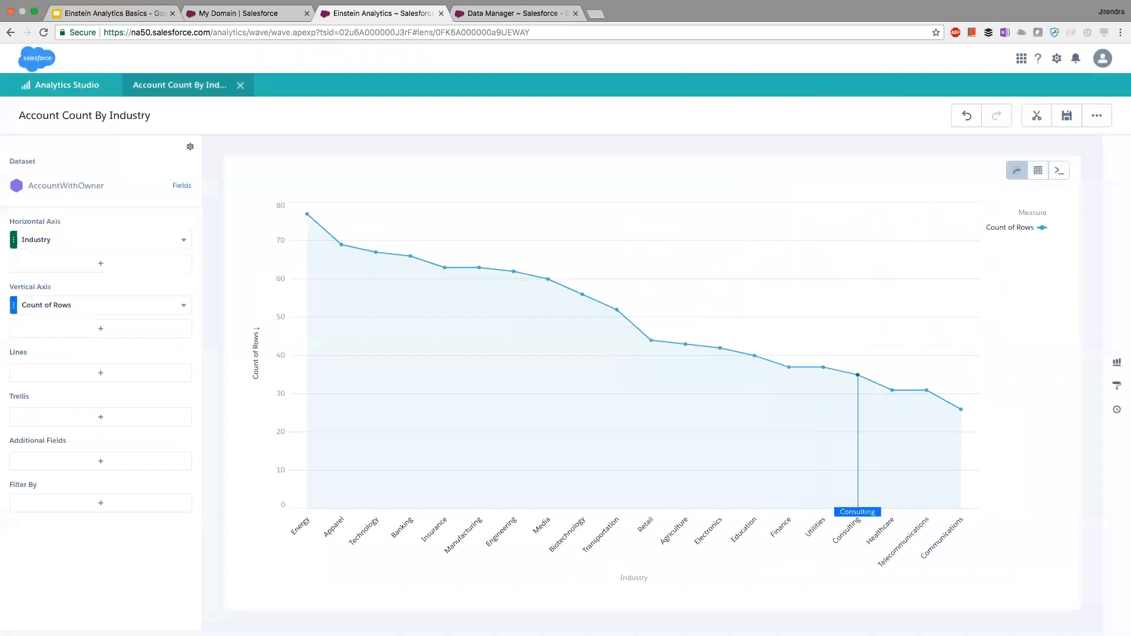
mouse_move(858, 401)
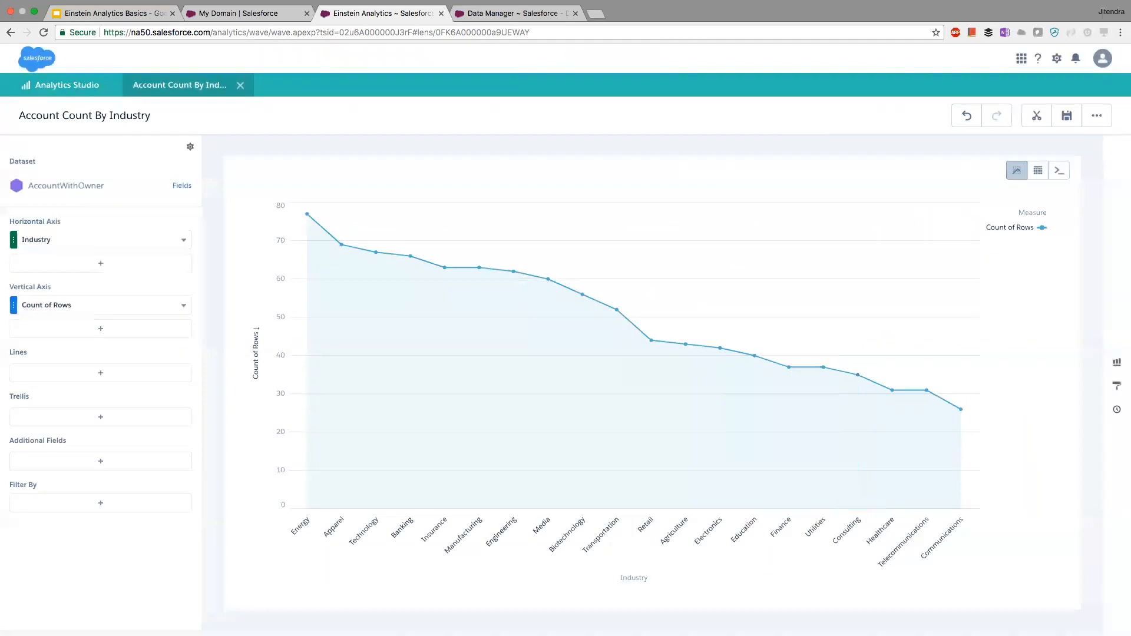
click(1017, 171)
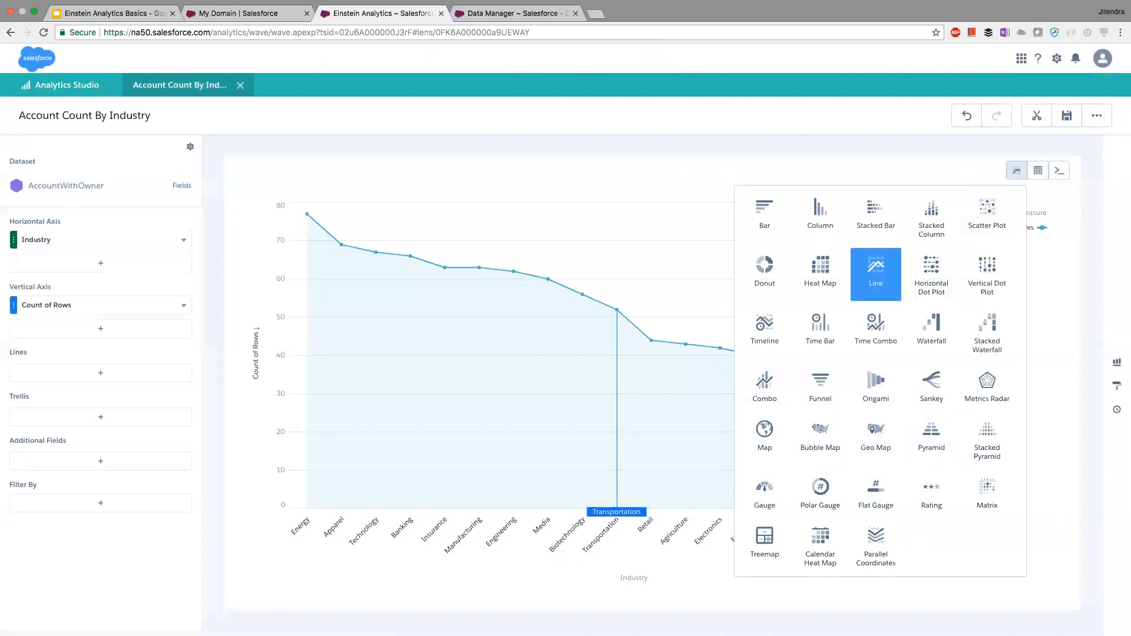
click(613, 259)
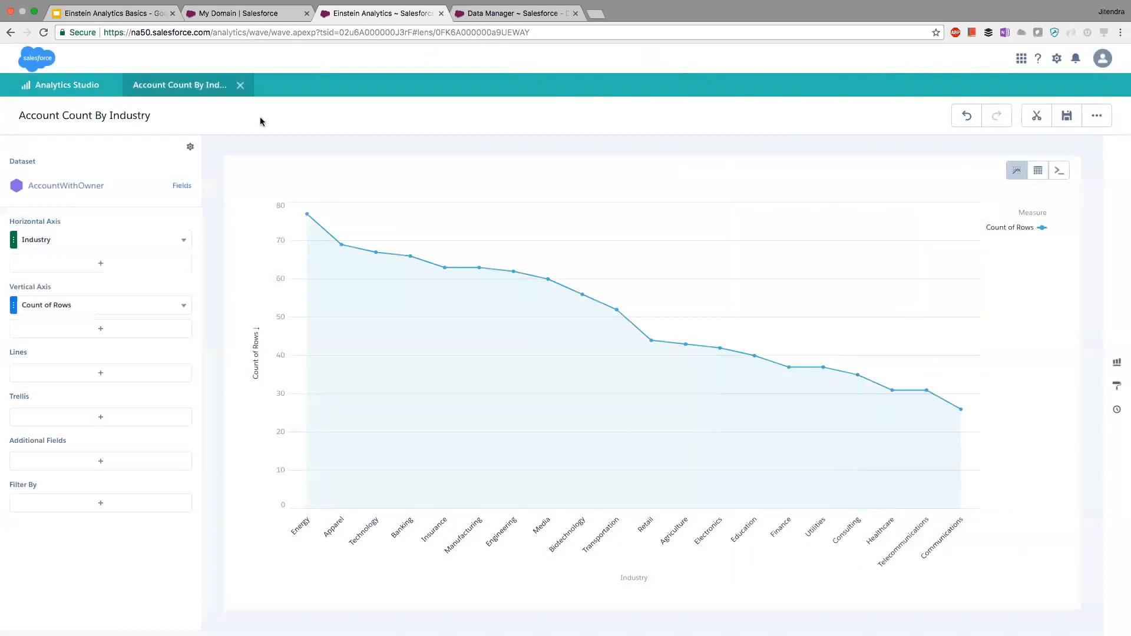
click(241, 86)
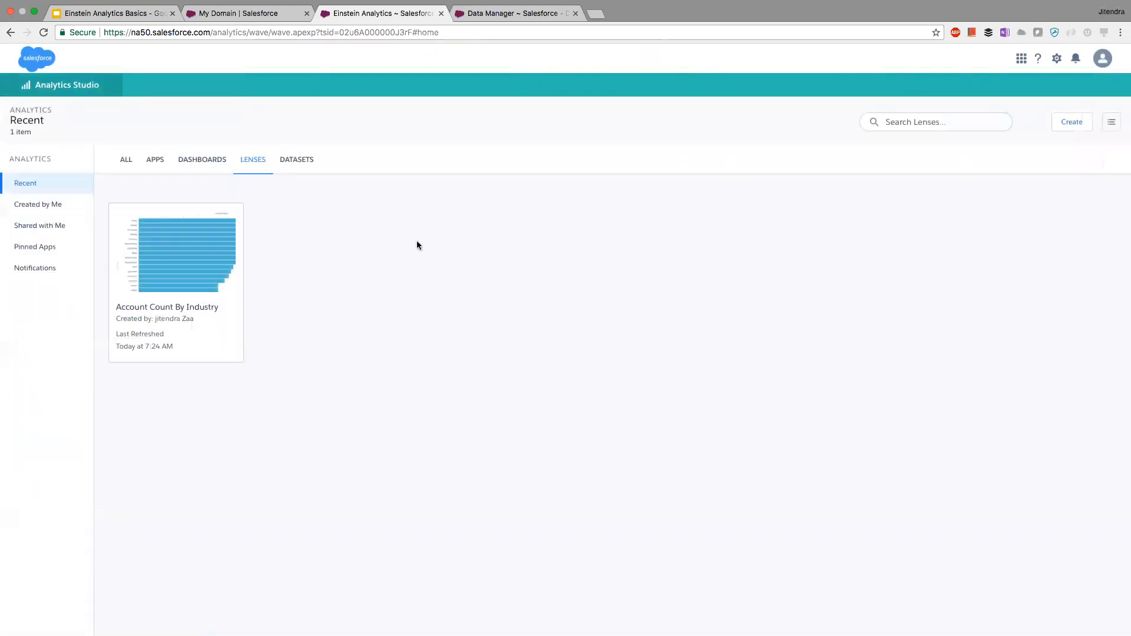
List the recent dashboards and create a dashboard from the Blank Dashboard in the Dashboard Designer template.
click(200, 167)
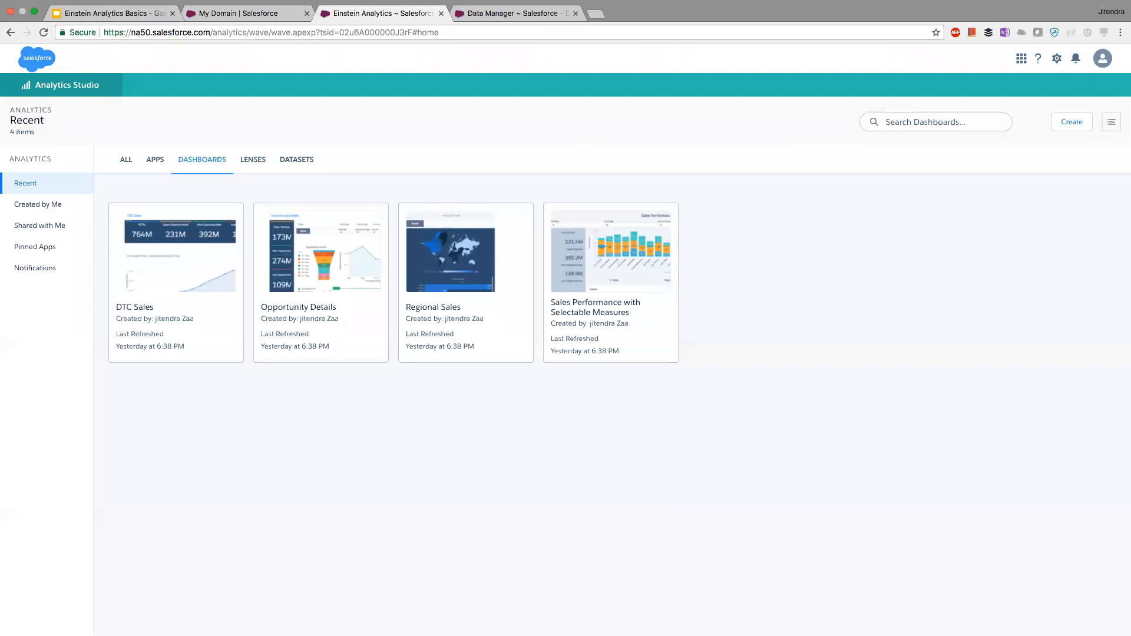
click(1072, 122)
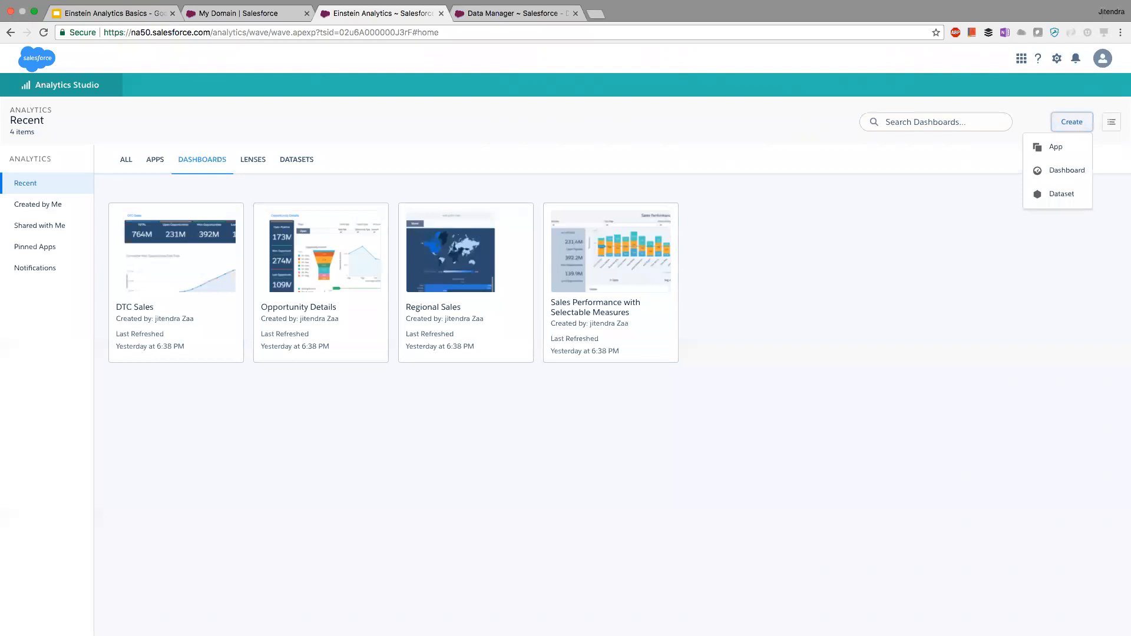
click(1065, 170)
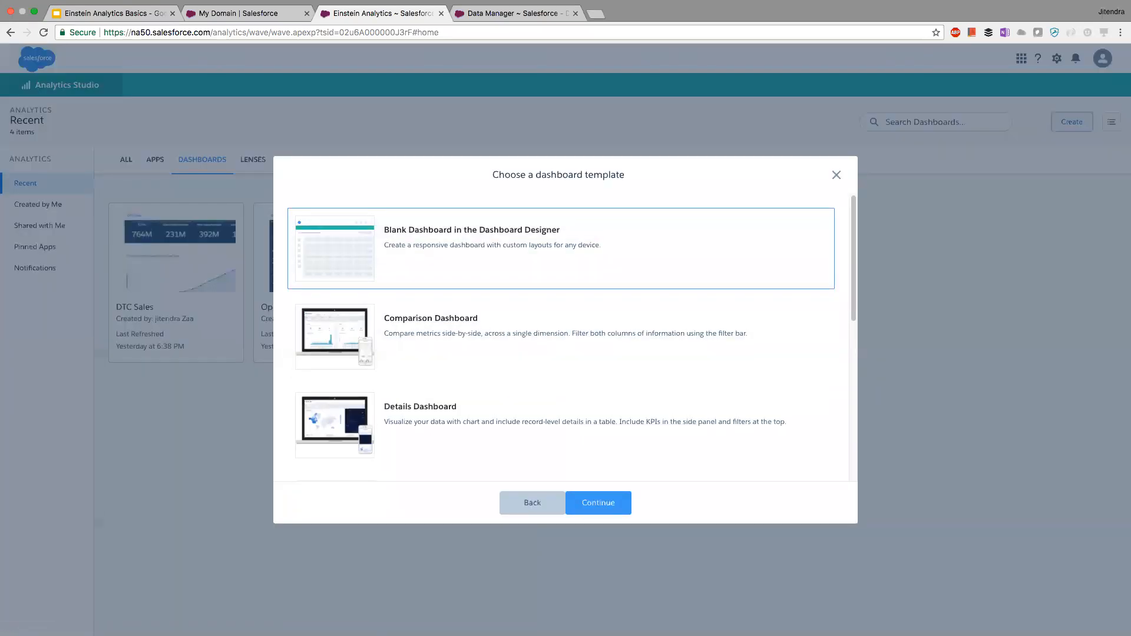
scroll(565, 338, down, 6)
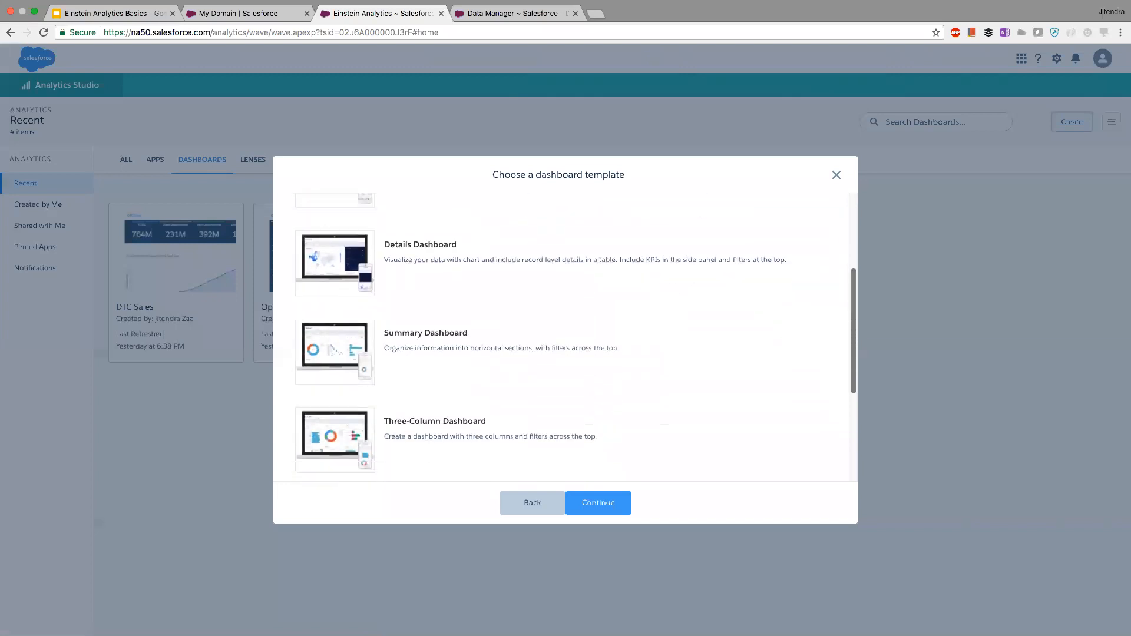
scroll(485, 280, up, 6)
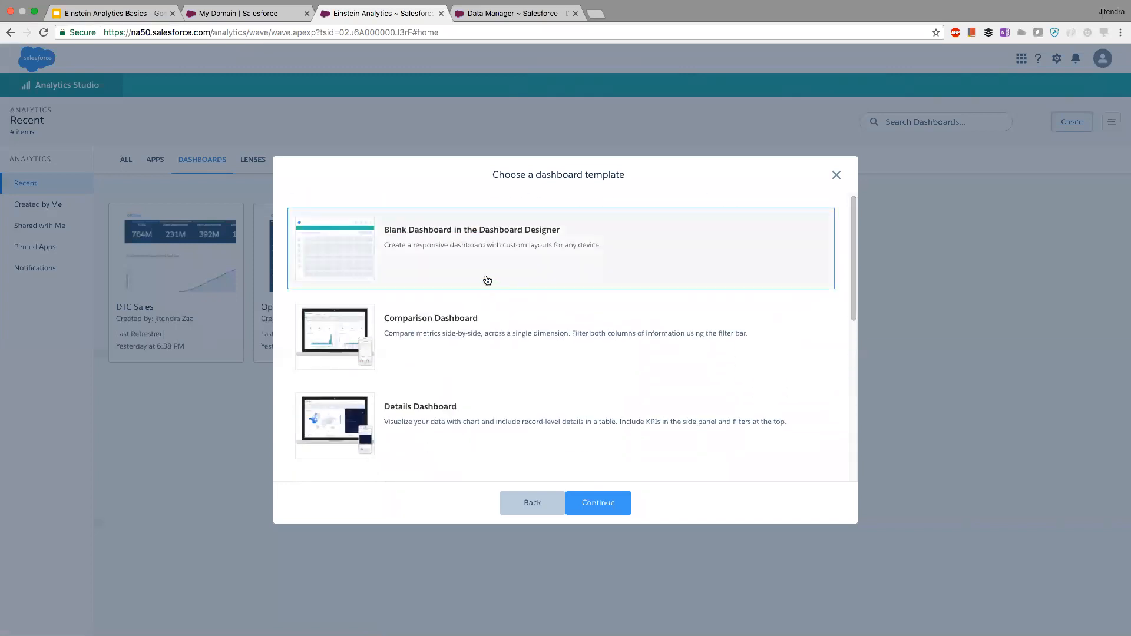
click(599, 503)
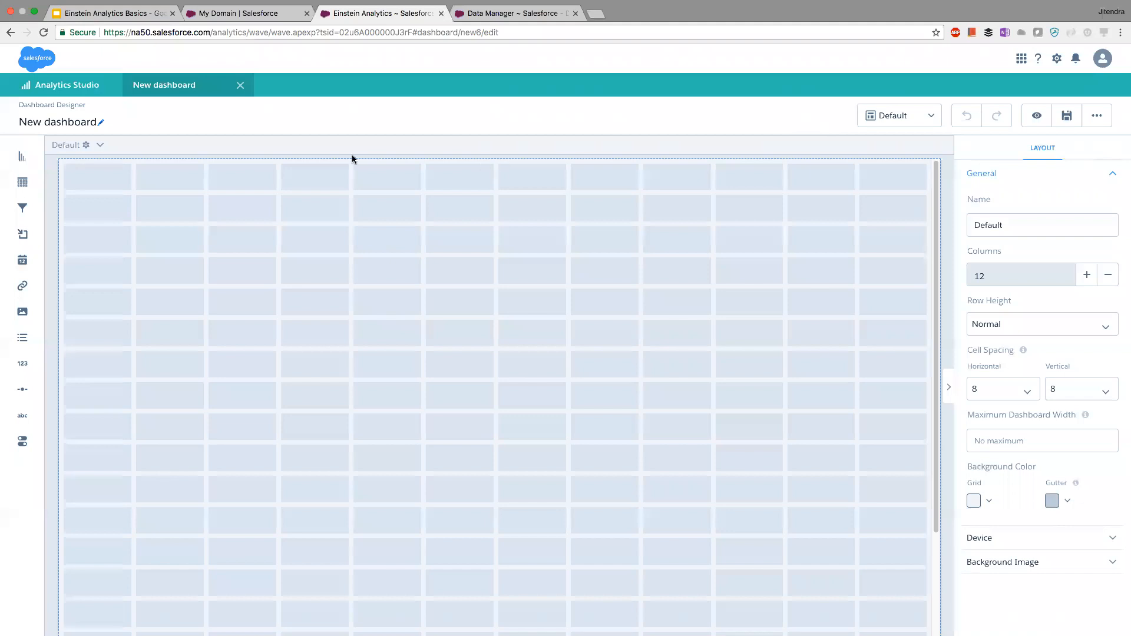
Rename the dashboard as "Apex Saturday Hour Demo".
click(100, 123)
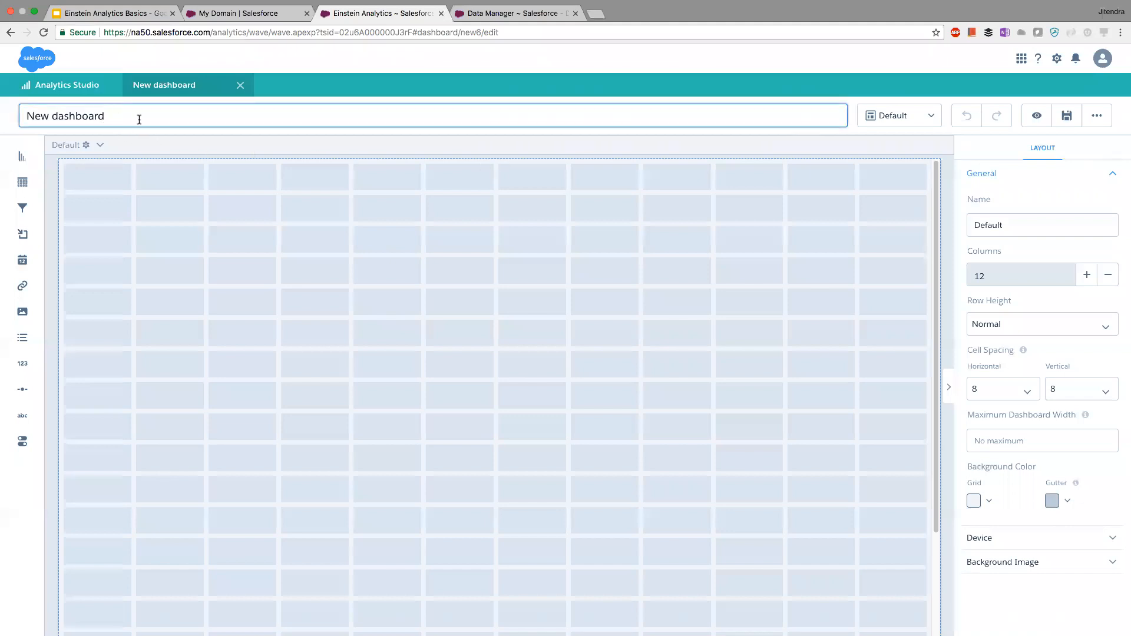
key(super+a)
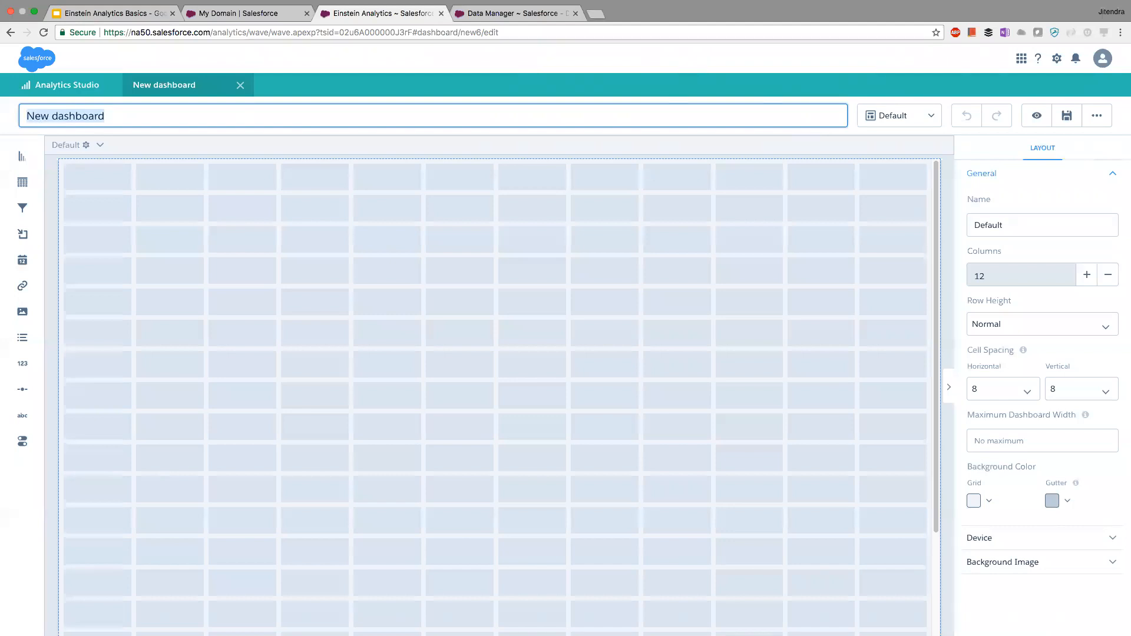
text(Apex Saturday Hour Demo)
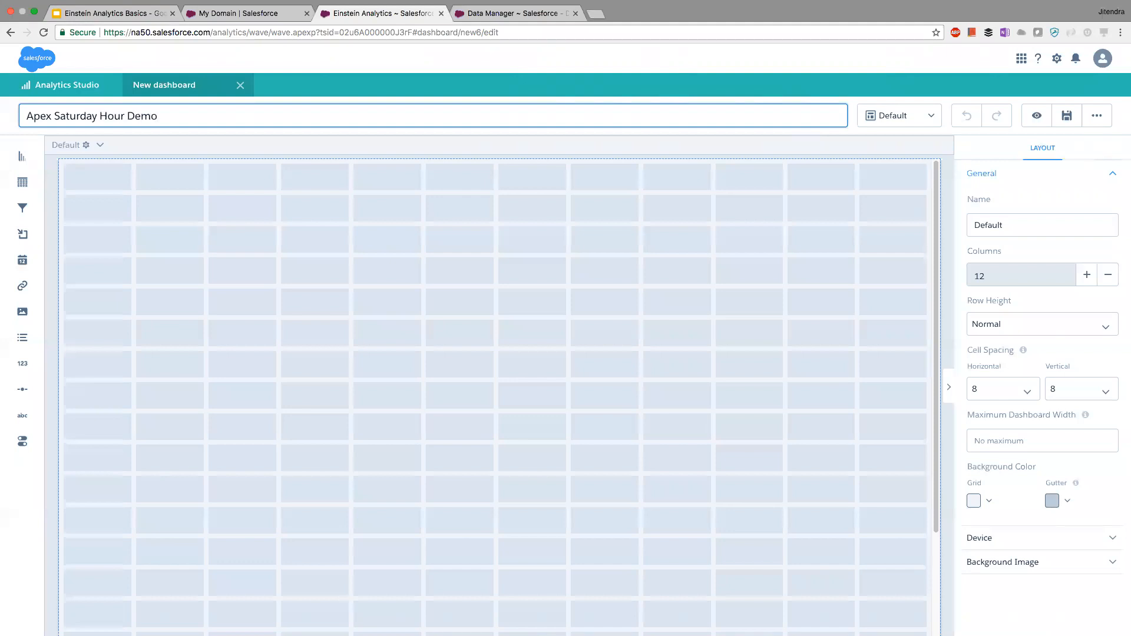
click(507, 188)
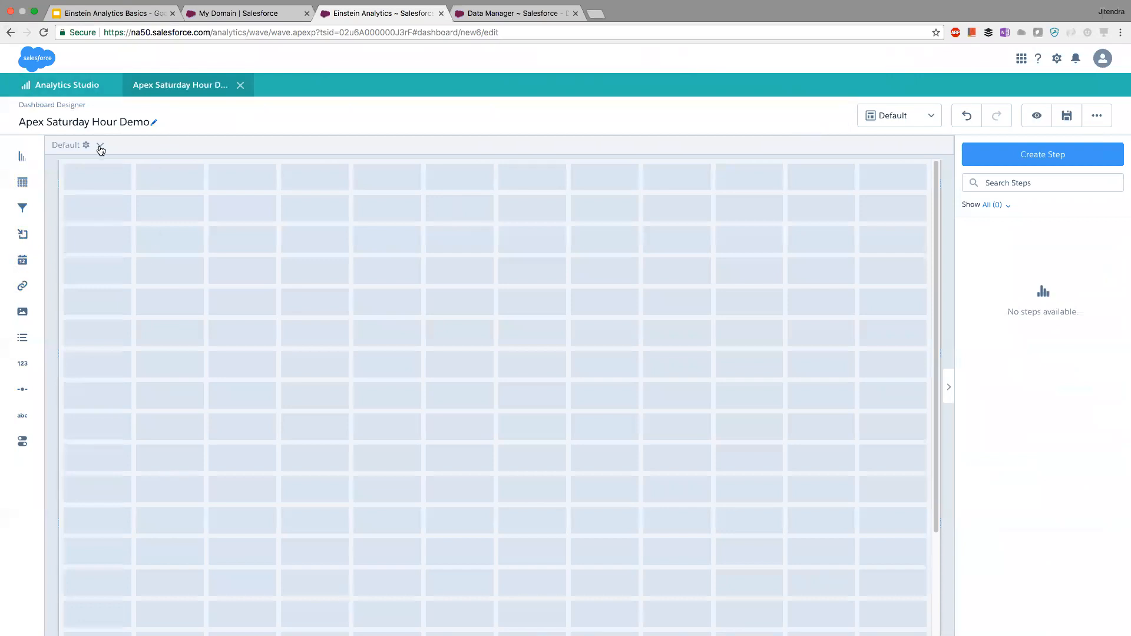
Try a higher column count in the Default layout's general properties and set it back to 12.
click(69, 146)
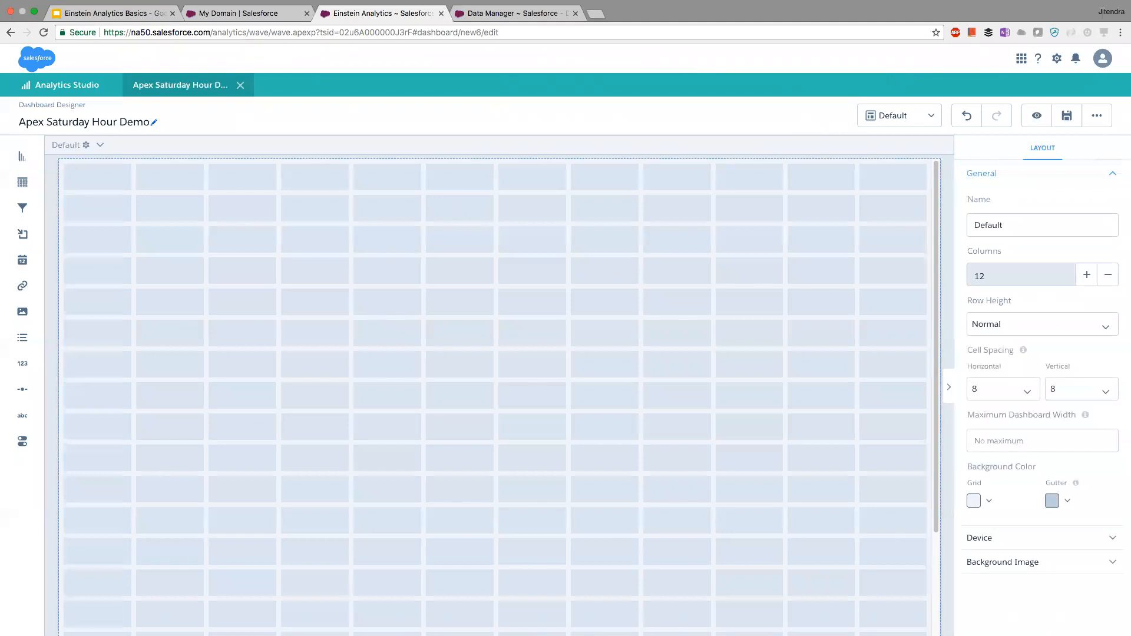
drag(1002, 147, 1038, 288)
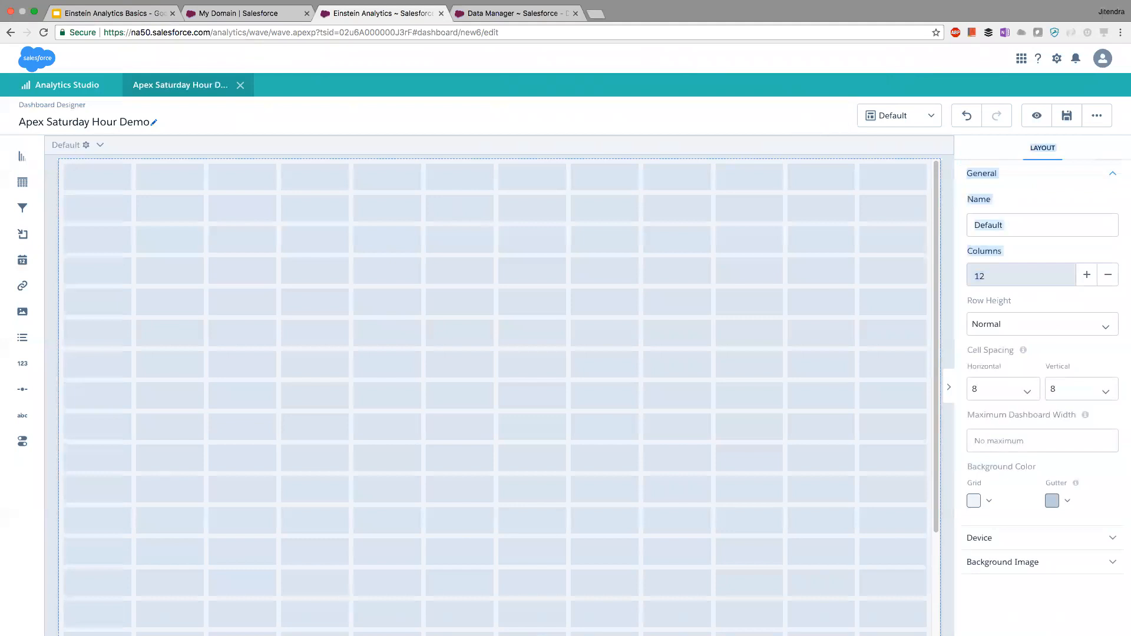
key(ctrl+super+d)
click(1039, 287)
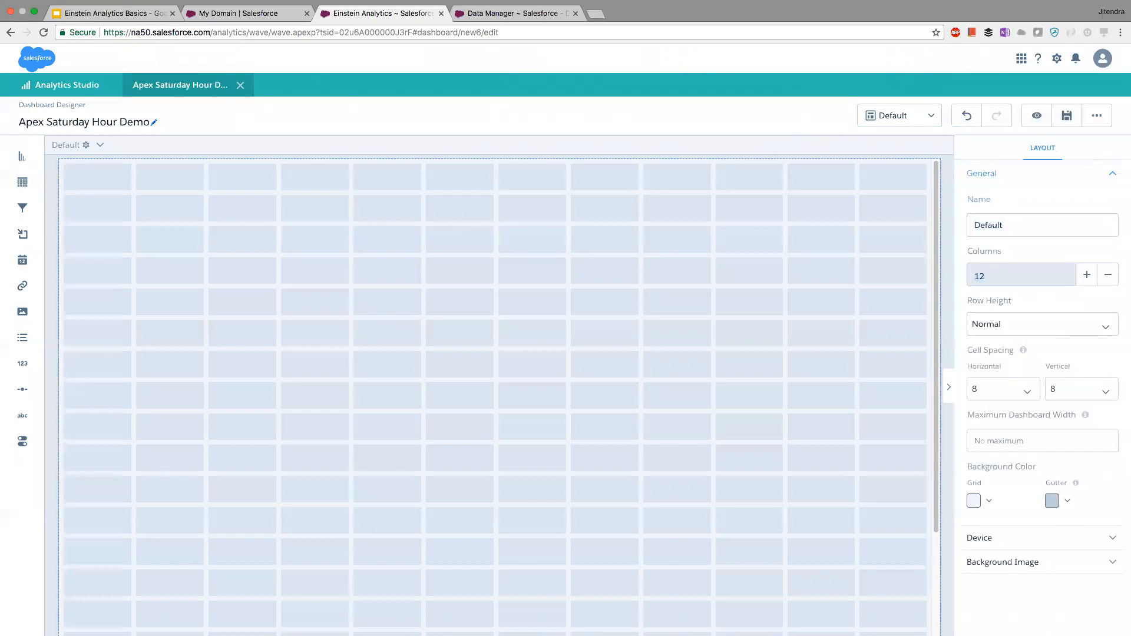
key(Up)
key(Up)
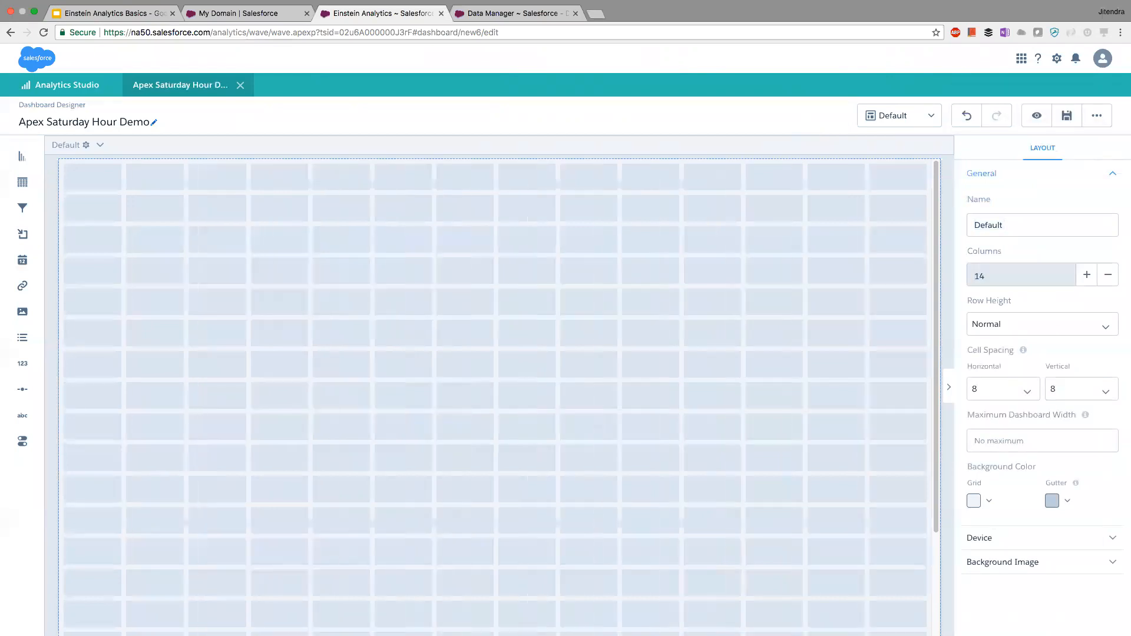
key(Up)
key(Up)
key(ctrl+super+d)
key(Escape)
key(Down)
key(Down)
key(Down)
key(Down)
key(ctrl+super+d)
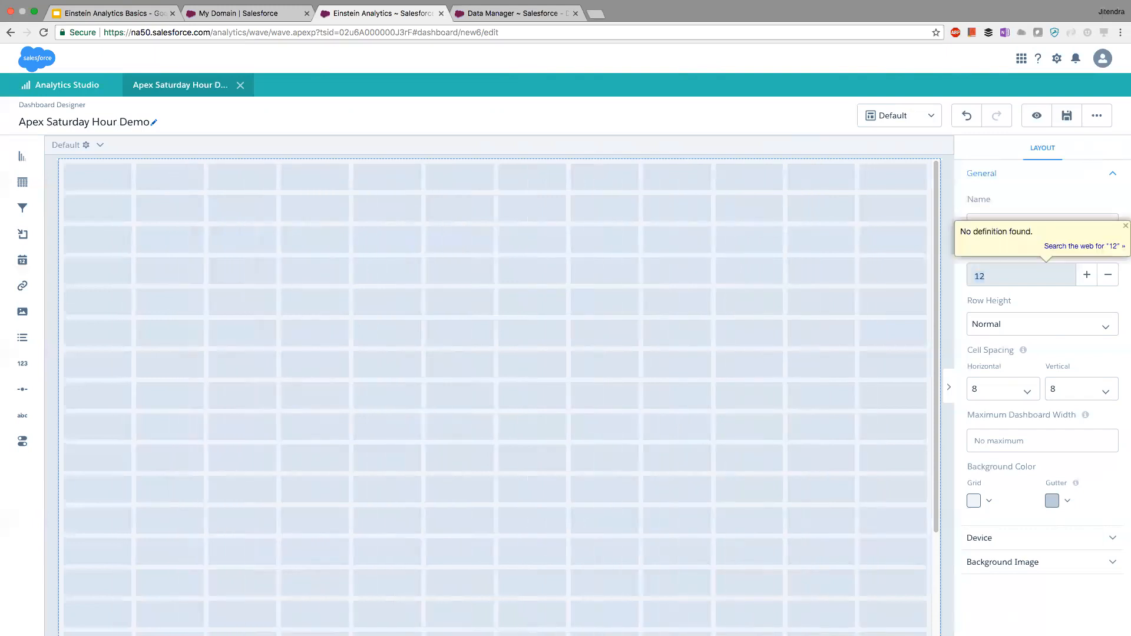
key(Escape)
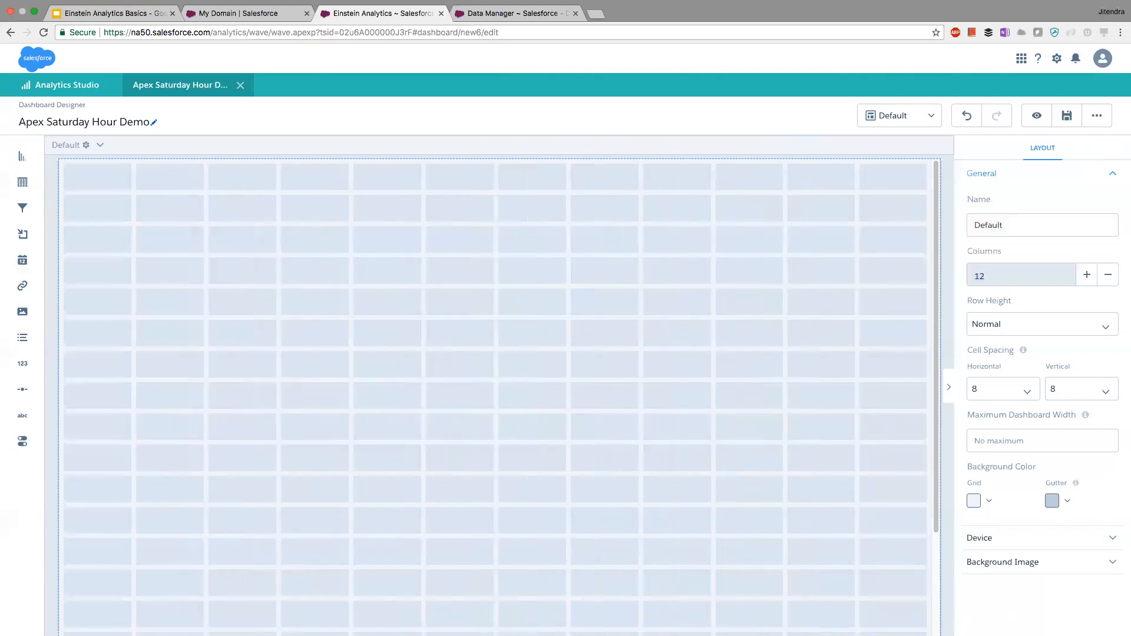
Review the Default layout's Device settings for screen width, orientation and platform.
click(1041, 539)
scroll(1041, 383, down, 3)
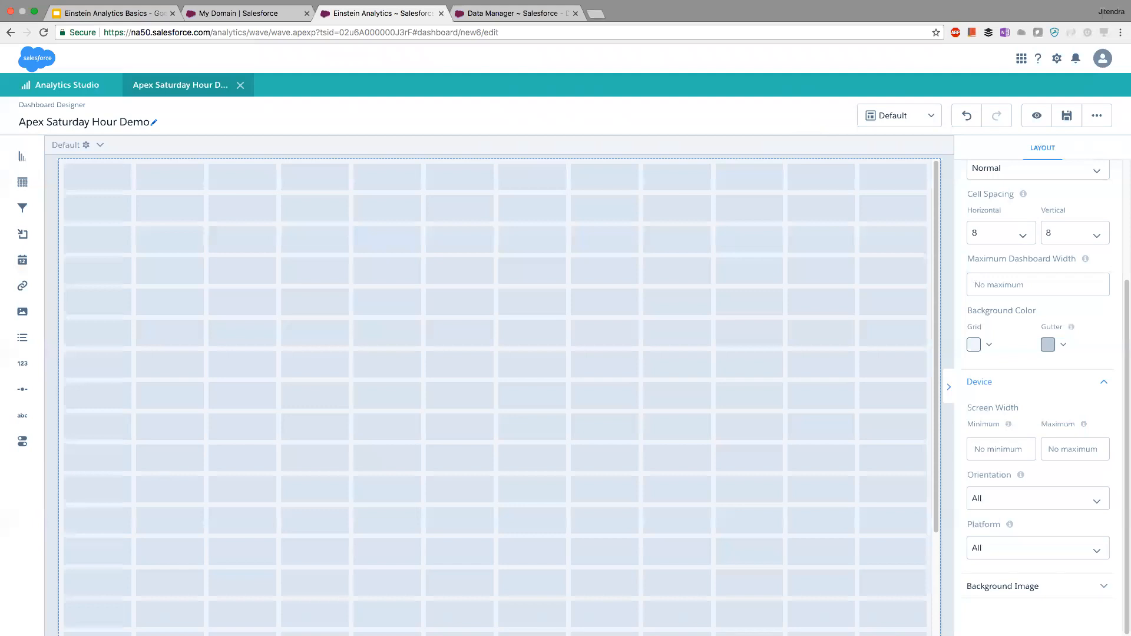
click(980, 383)
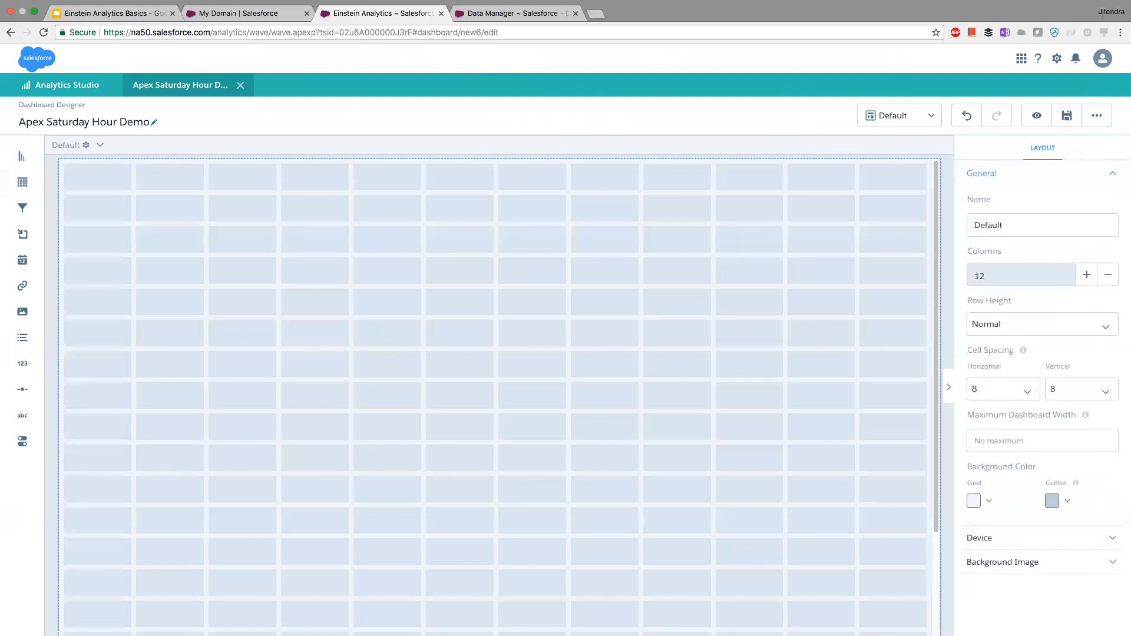
Add a text widget in the middle of the dashboard grid's first row with the text "Demo Dashboard".
drag(23, 416, 386, 190)
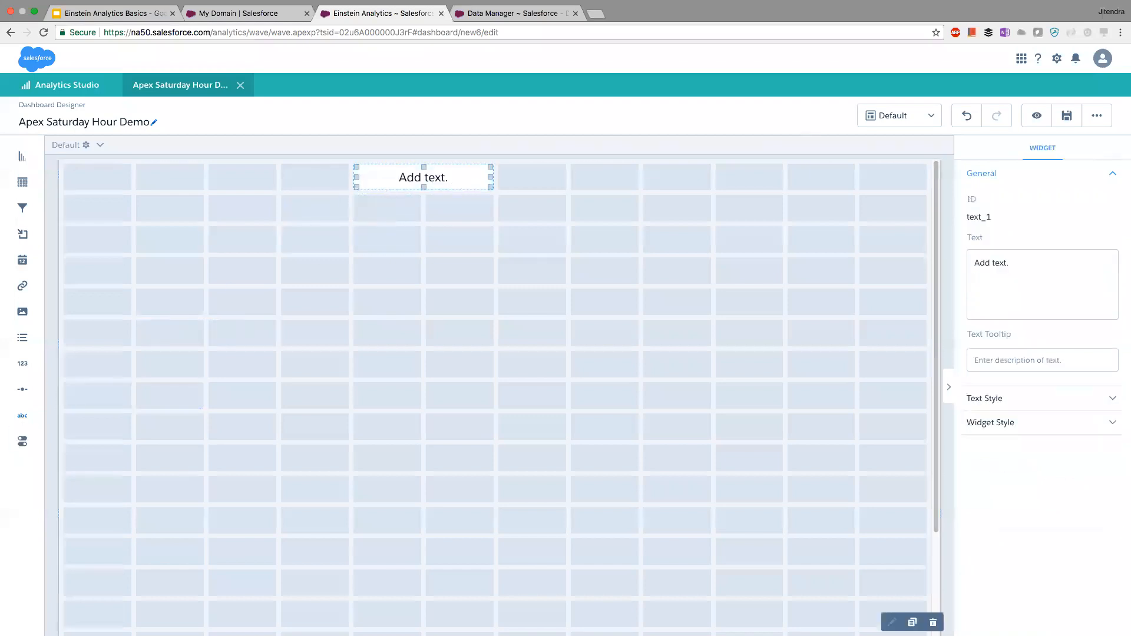
triple_click(992, 263)
text(Demo Dashboard)
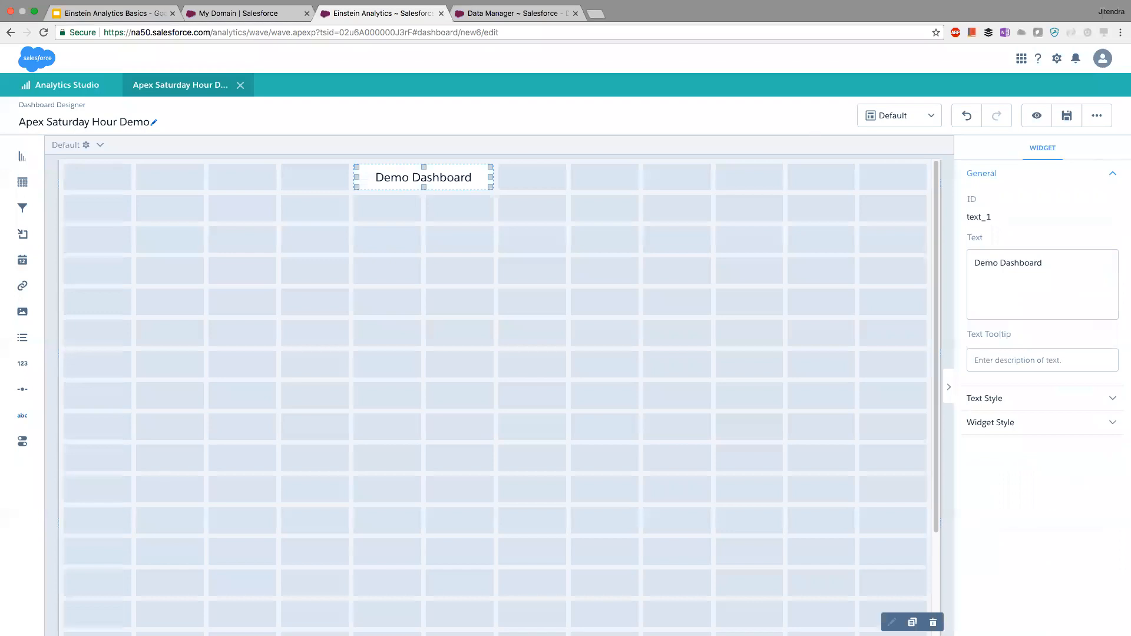
click(481, 281)
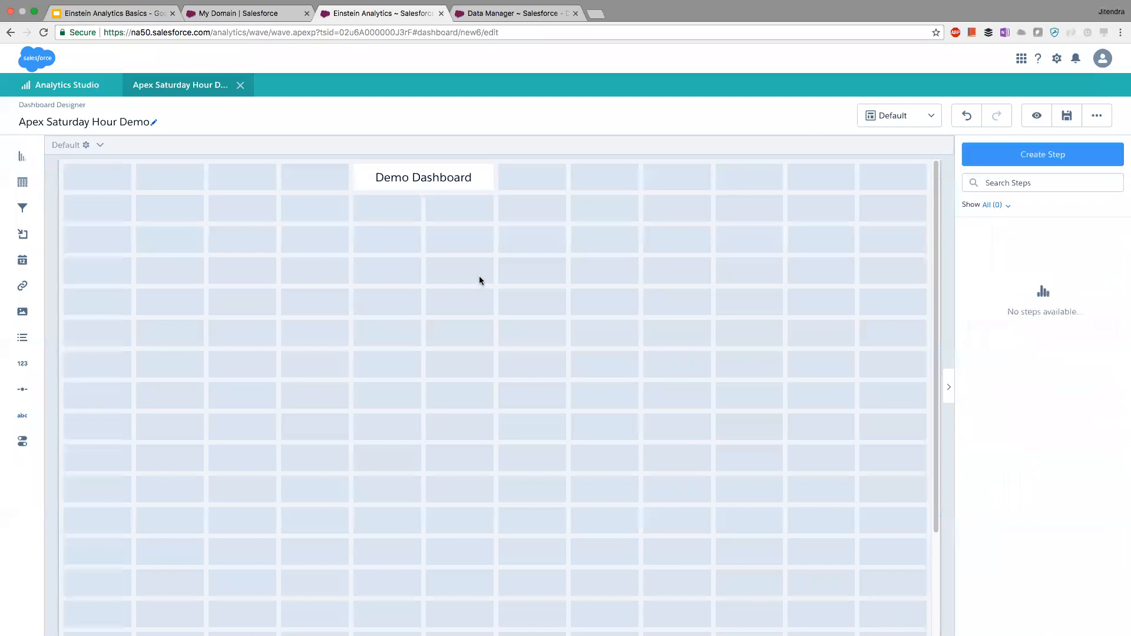
click(433, 179)
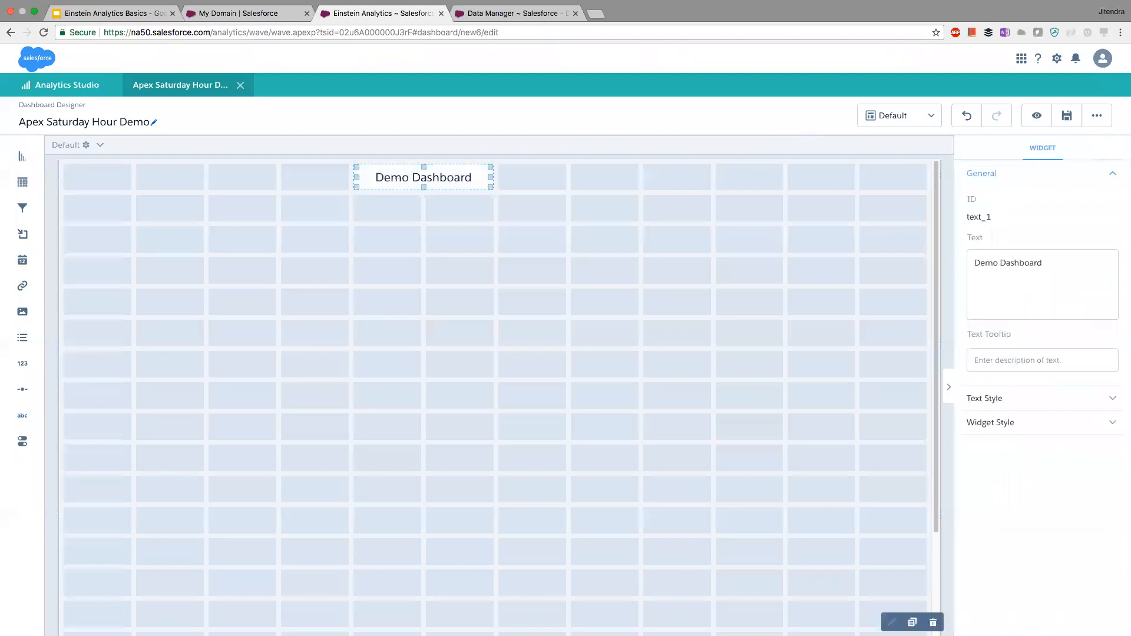
click(377, 245)
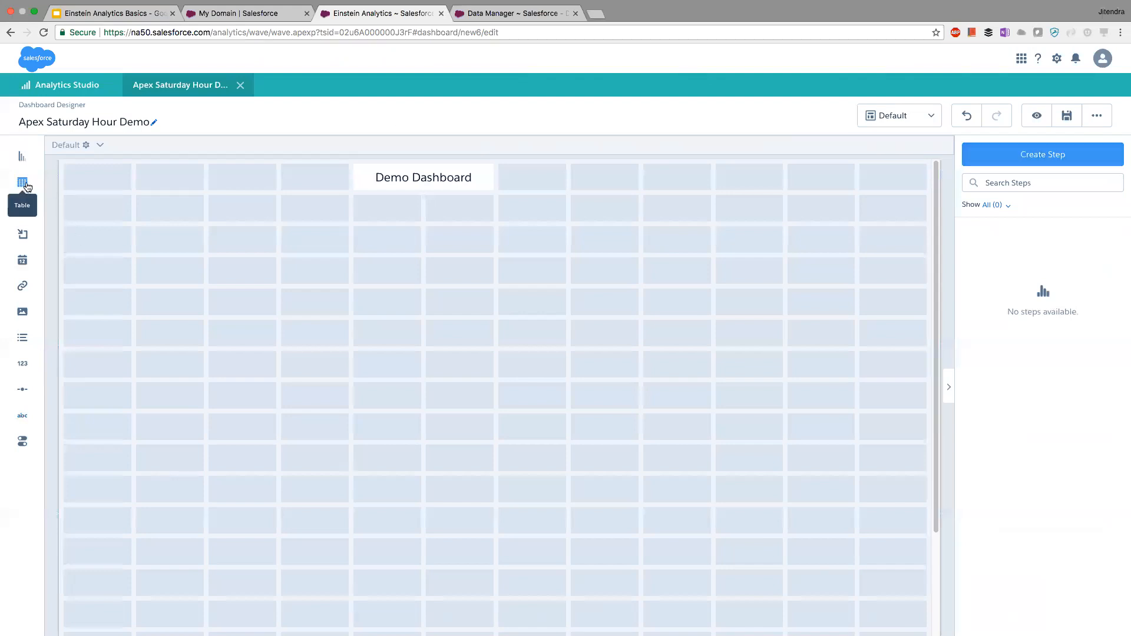
Add a chart widget below the title at the grid's left edge and create its step from the DTC Opportunity dataset.
drag(22, 157, 103, 311)
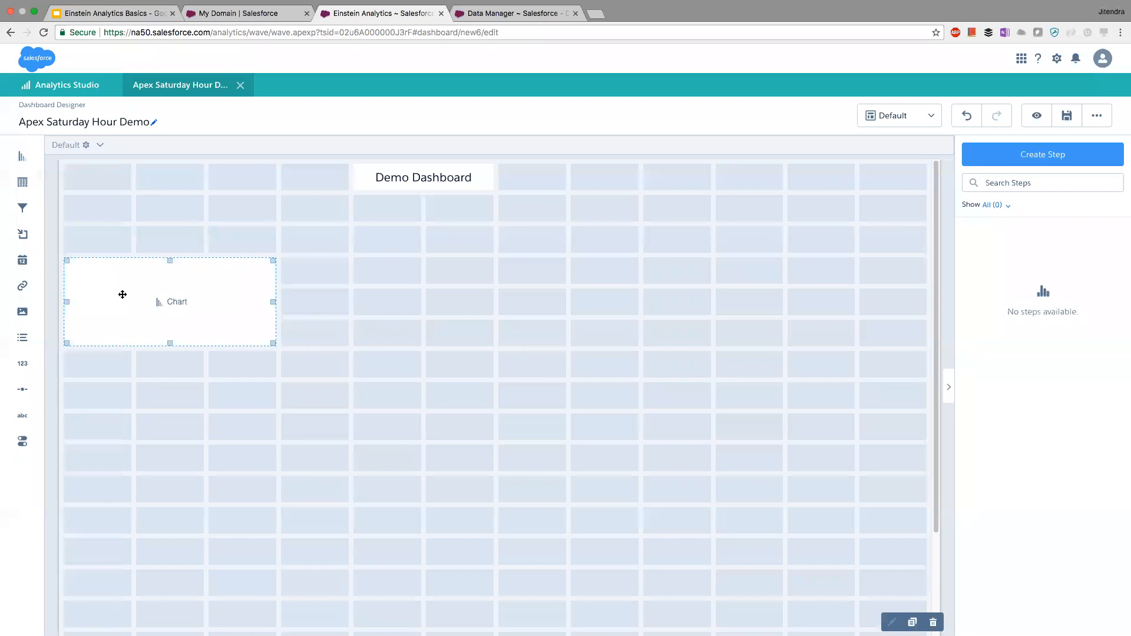
click(176, 303)
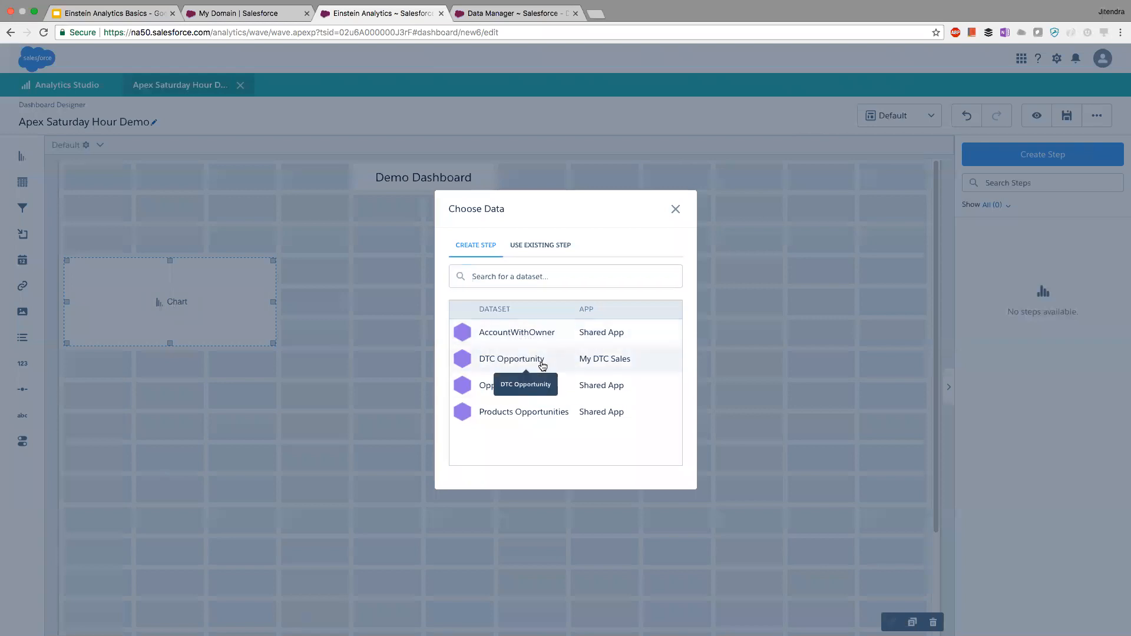
click(543, 366)
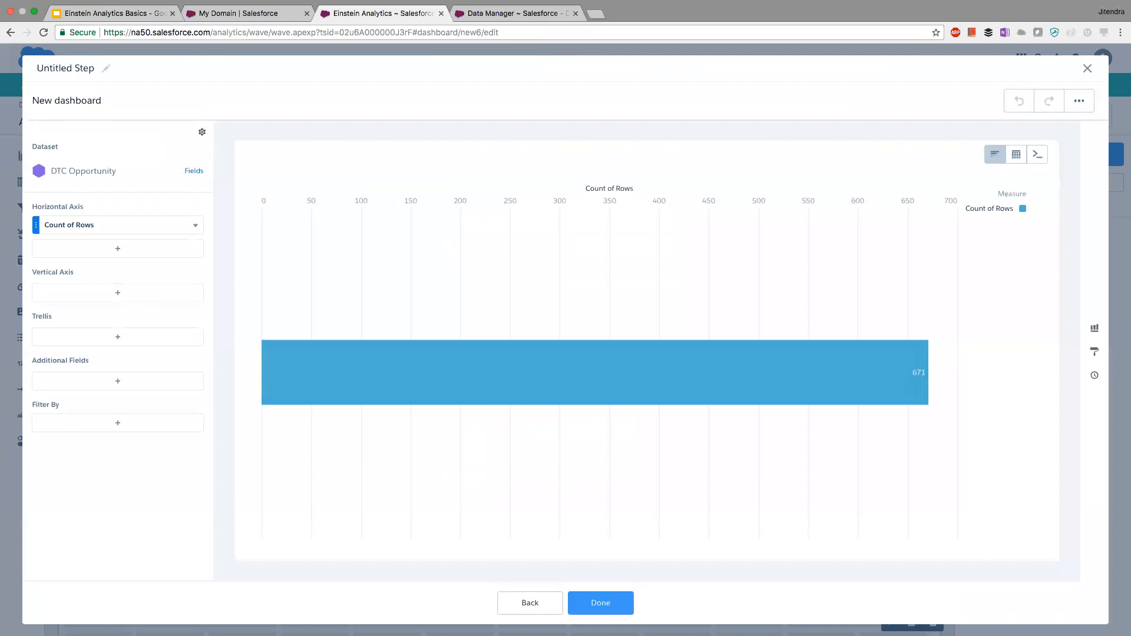
Change the step's chart to a Donut, segment it by Industry, and finish the step.
click(995, 155)
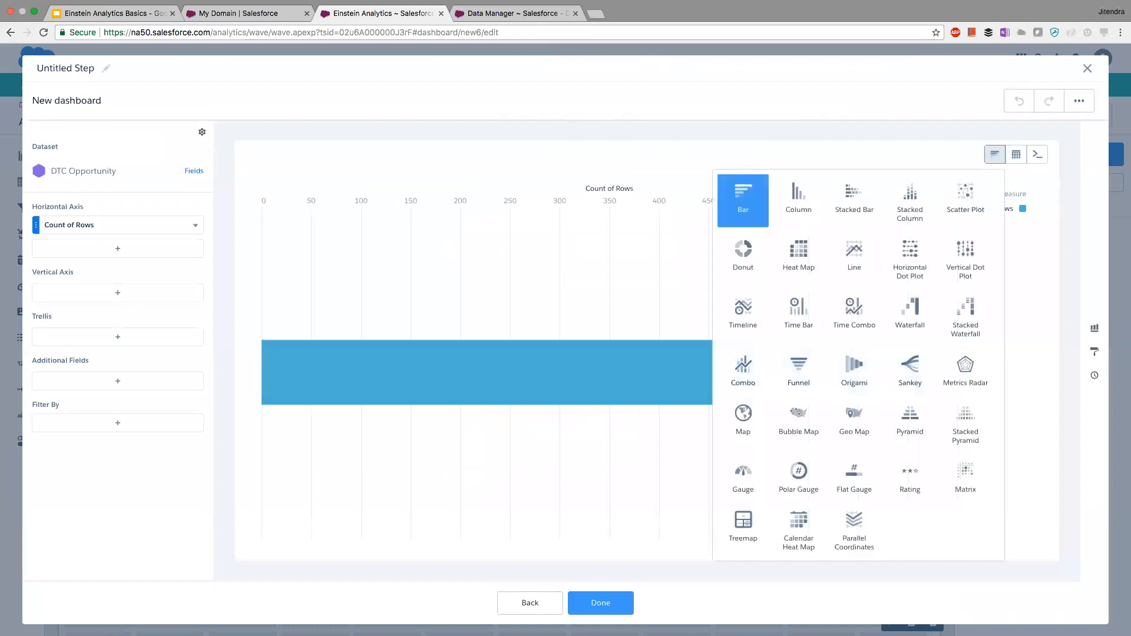
click(743, 252)
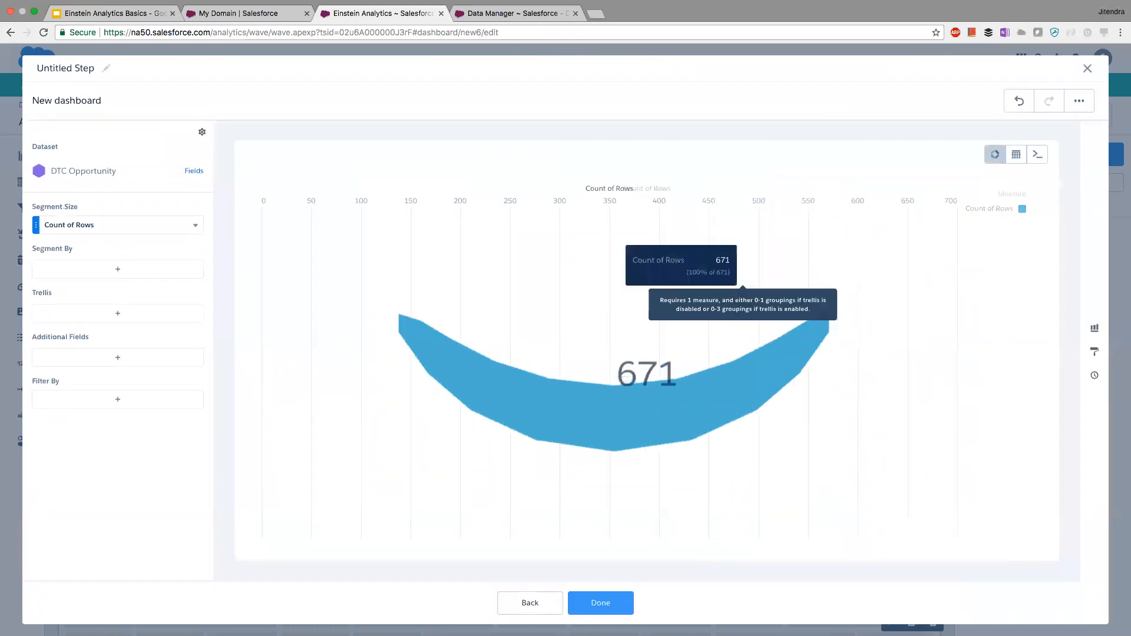
click(116, 271)
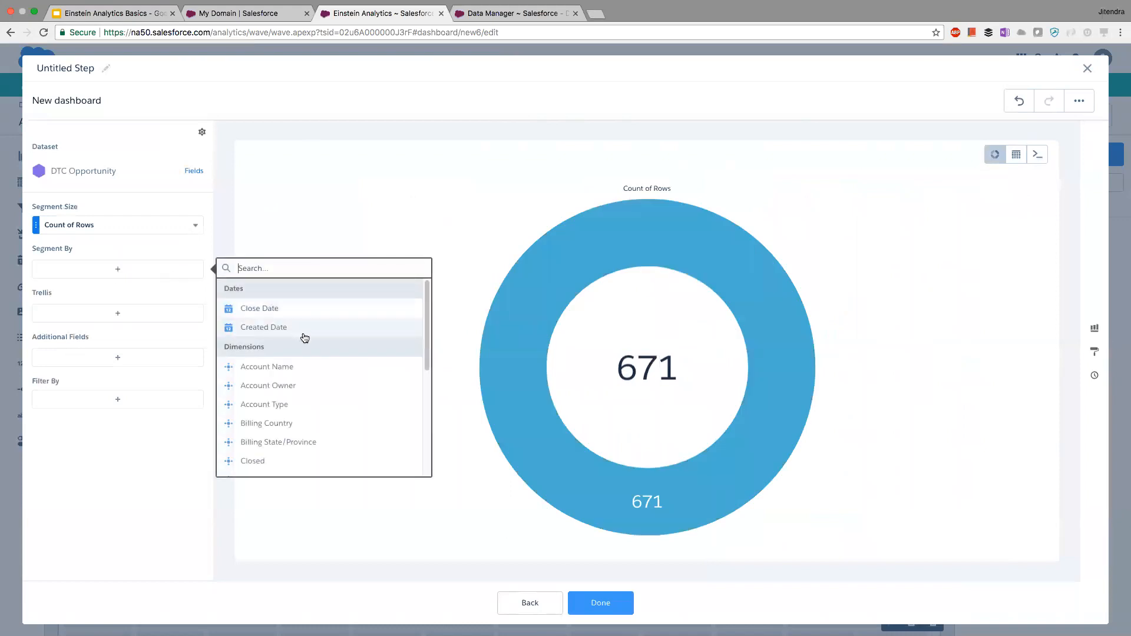
text(in)
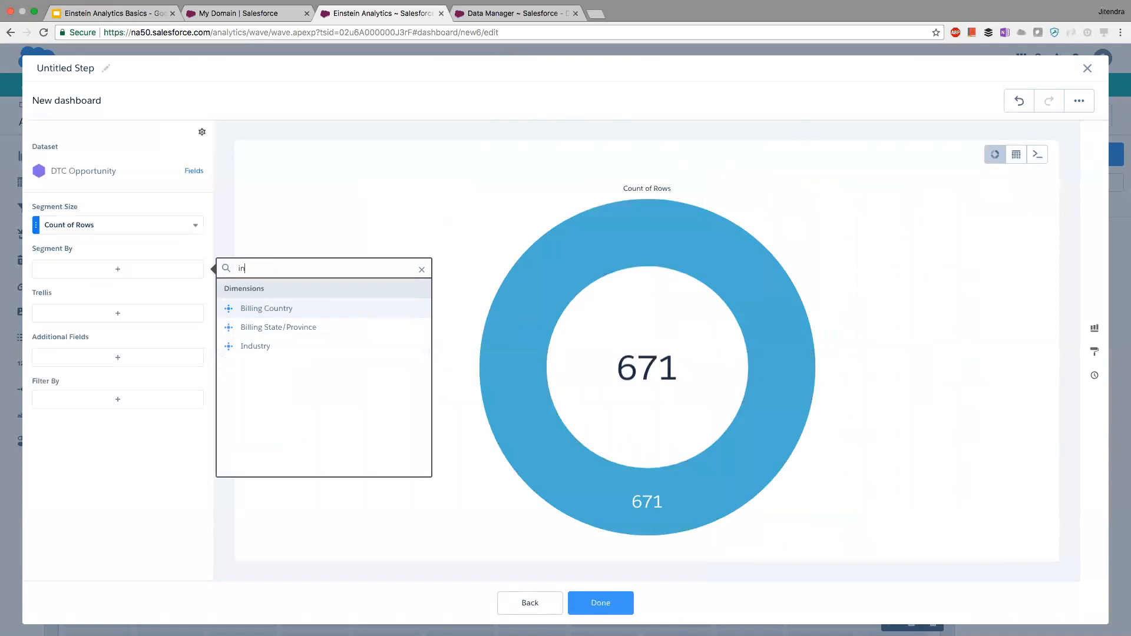
click(277, 346)
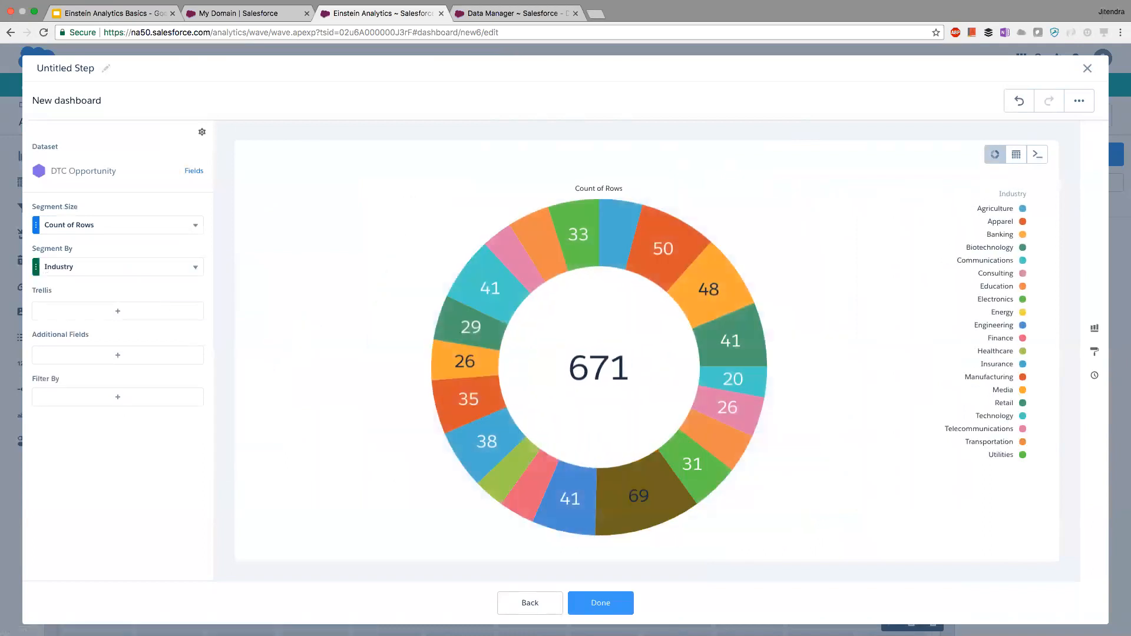
click(600, 603)
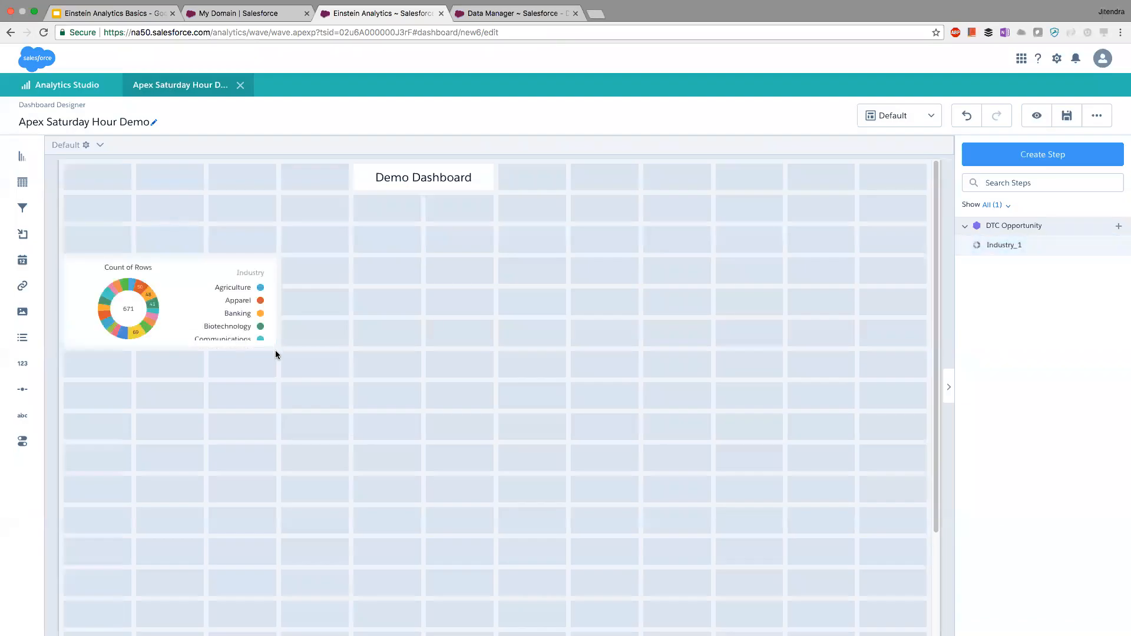
Move the donut chart up to the row directly beneath the title and enlarge it to five columns by eight rows.
drag(274, 345, 259, 315)
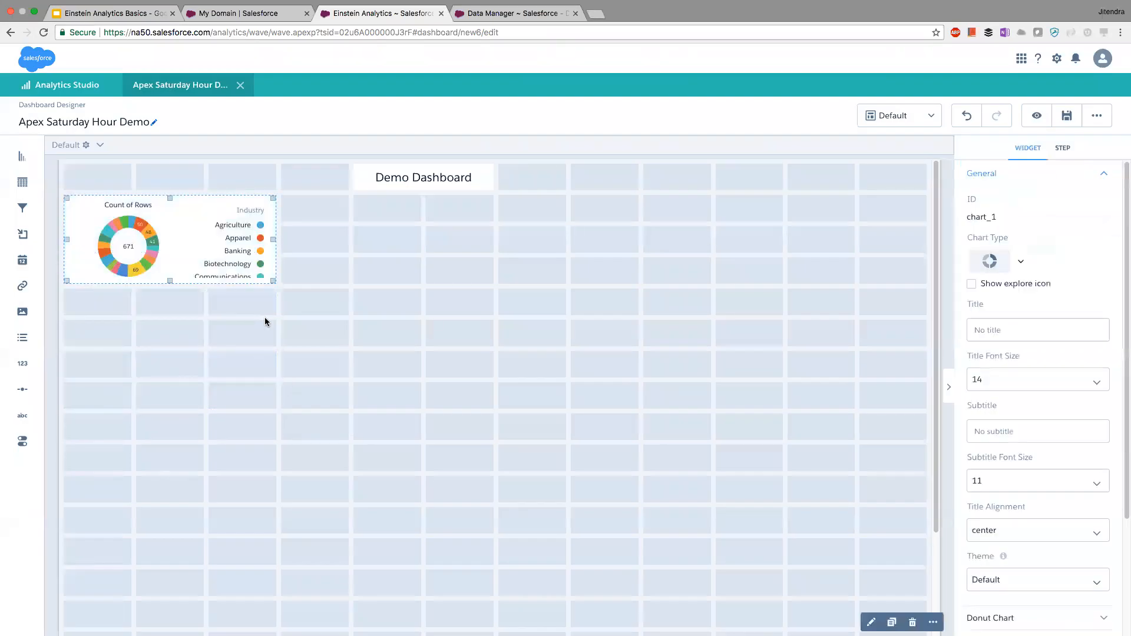
click(289, 292)
click(268, 281)
drag(274, 282, 421, 440)
click(511, 383)
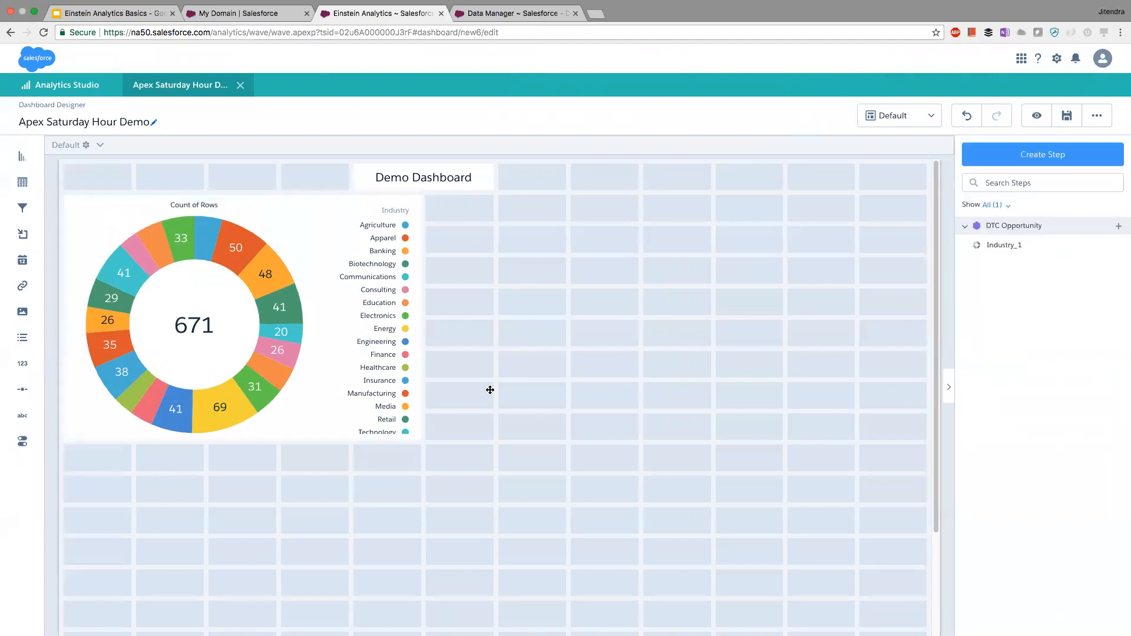
Add a text widget directly below the donut chart with the text "Opportunity By Industry".
drag(23, 416, 206, 459)
triple_click(992, 263)
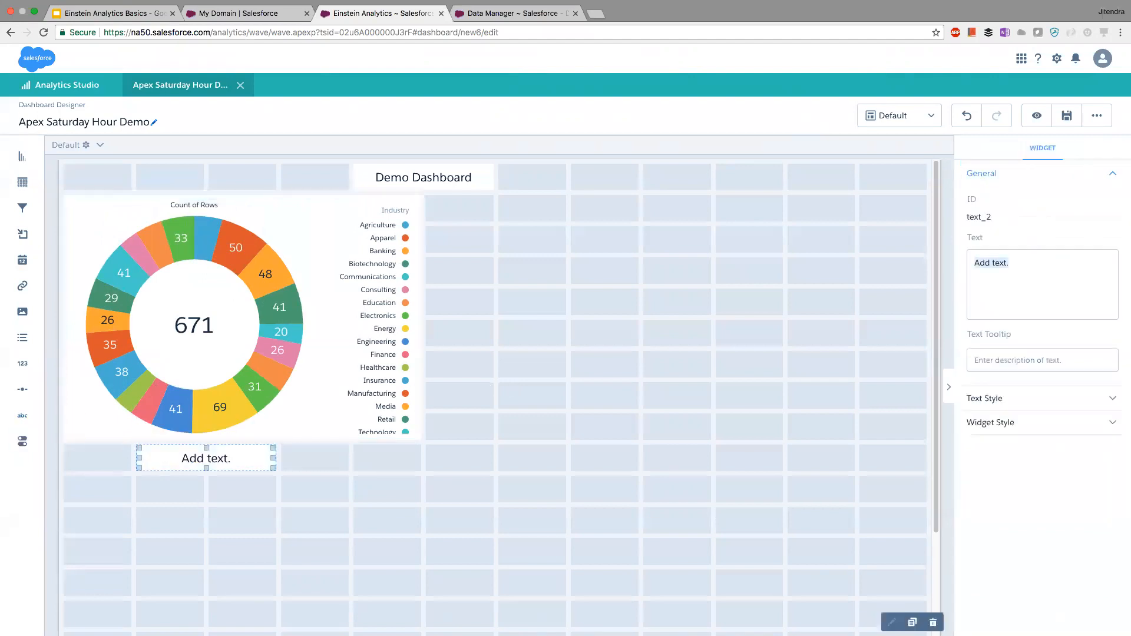
text(Opportuni)
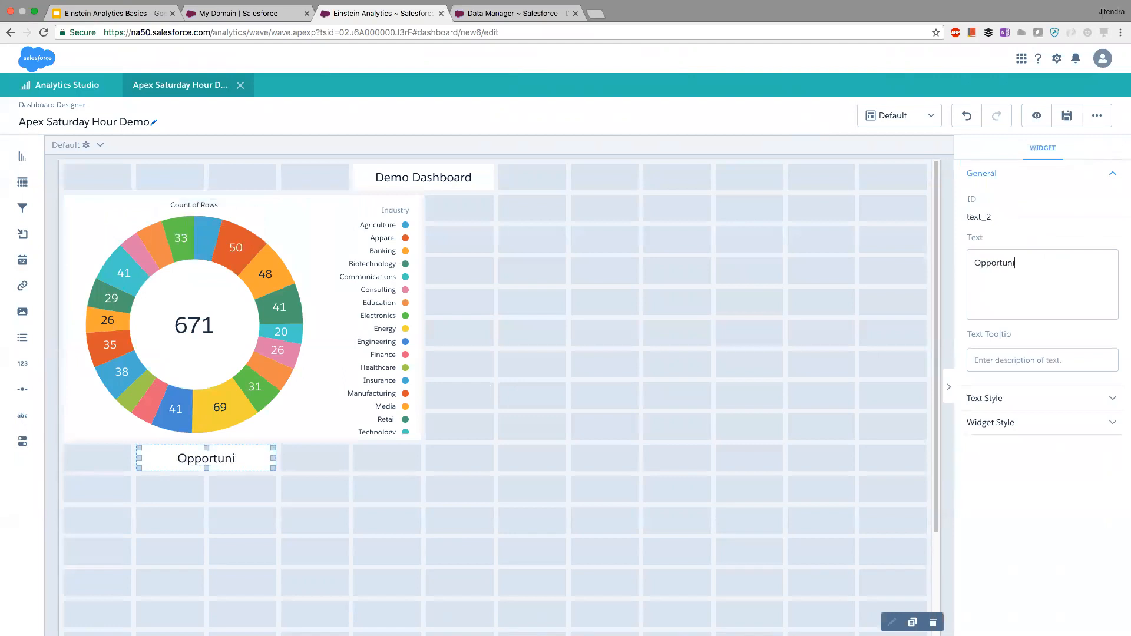
text(ty By Industry)
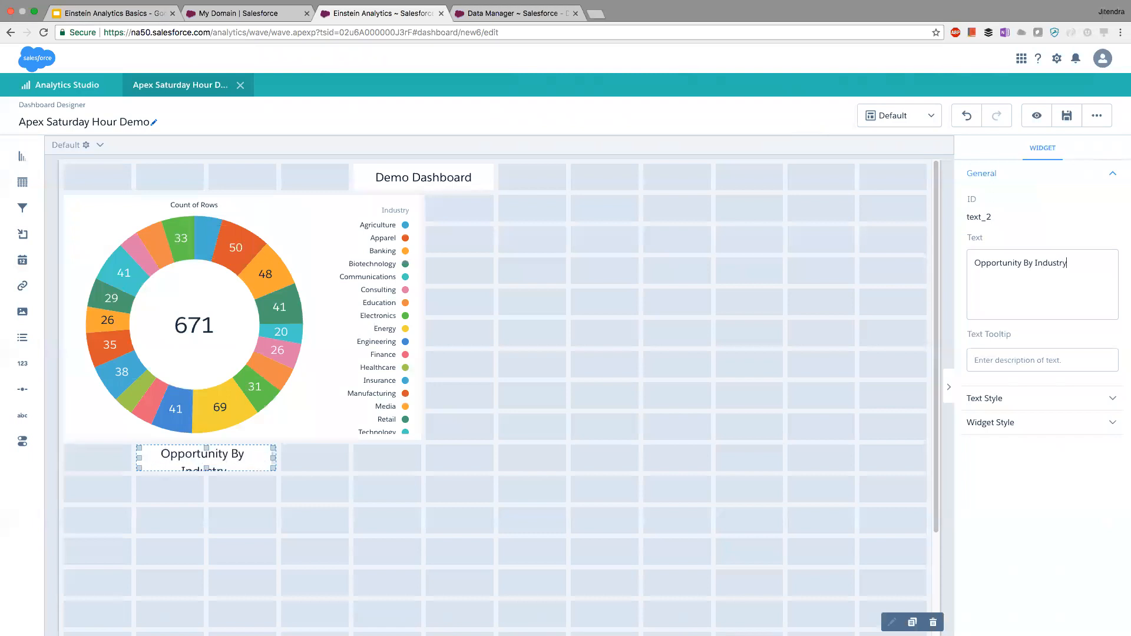
click(545, 286)
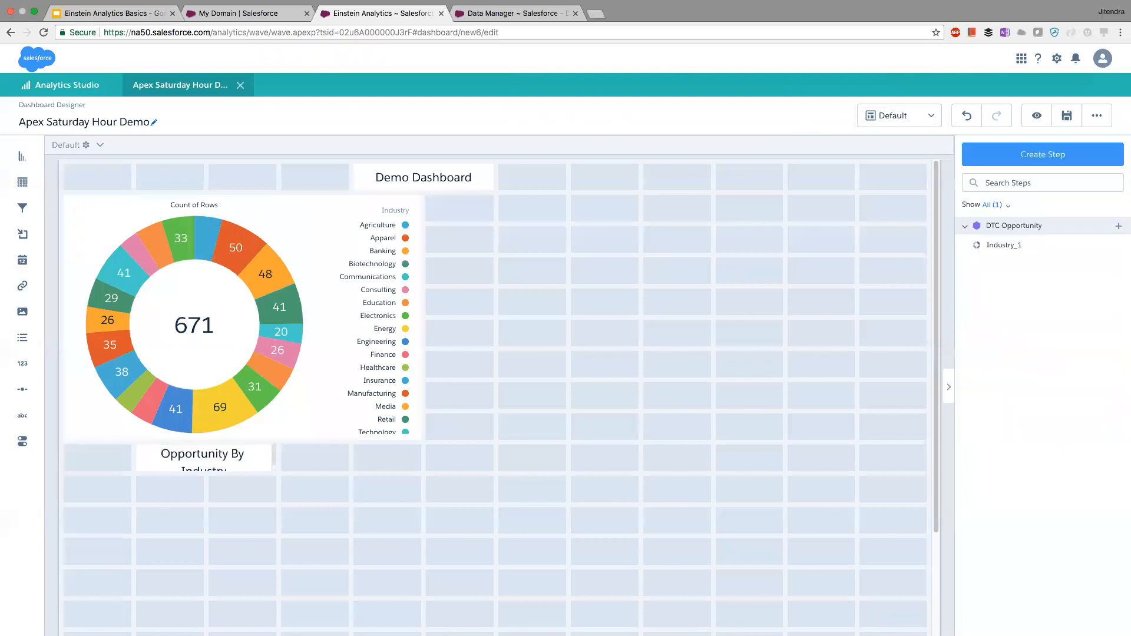
Widen the "Opportunity By Industry" text widget on both sides to span the donut chart's full width.
click(185, 326)
click(206, 457)
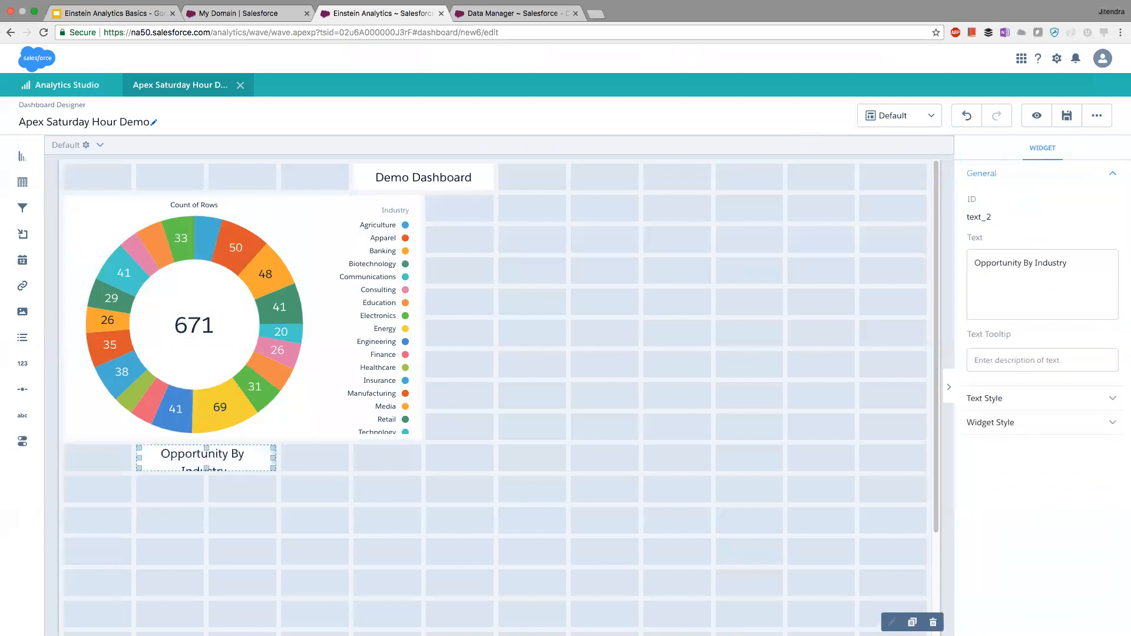
drag(273, 457, 421, 457)
drag(139, 458, 67, 458)
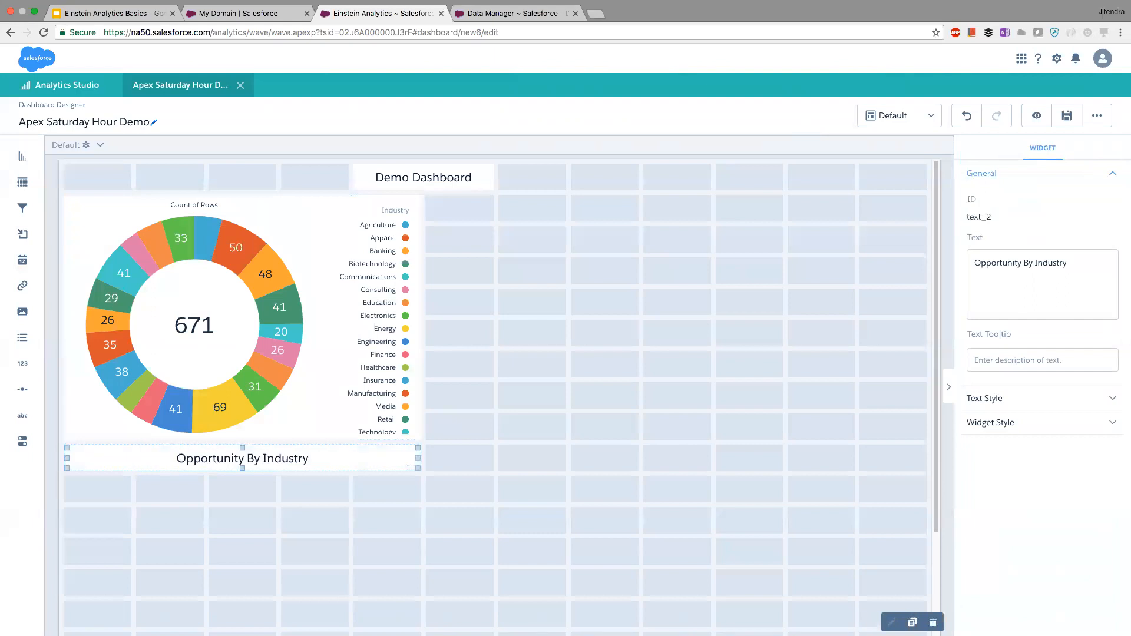
click(553, 366)
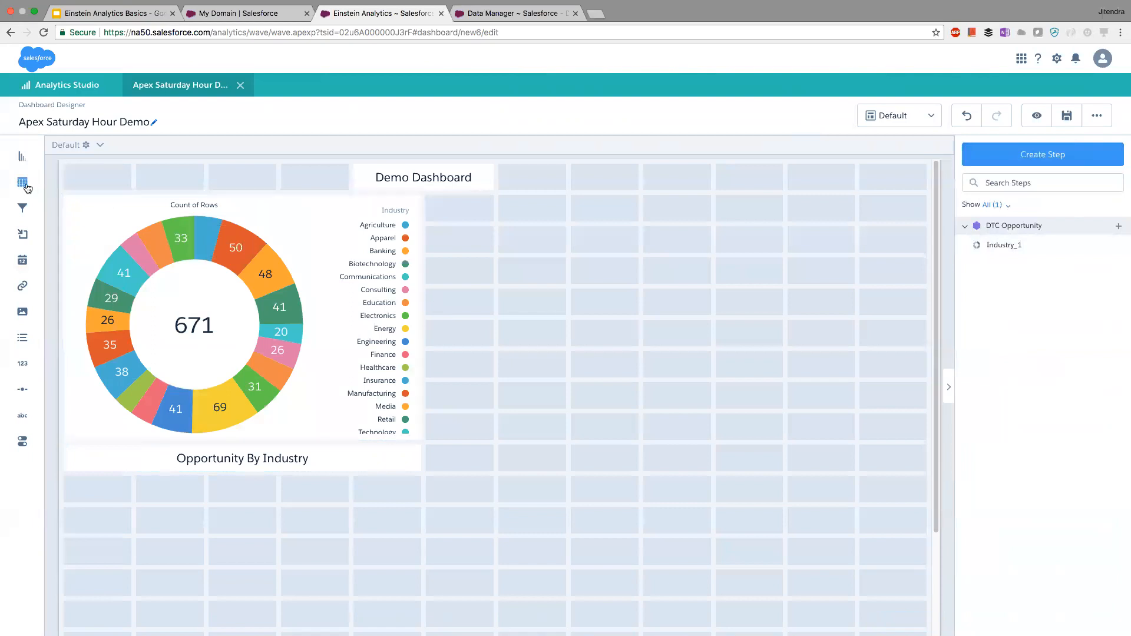
Add a second chart widget beside the donut chart and start a new step from the DTC Opportunity dataset.
drag(21, 160, 550, 323)
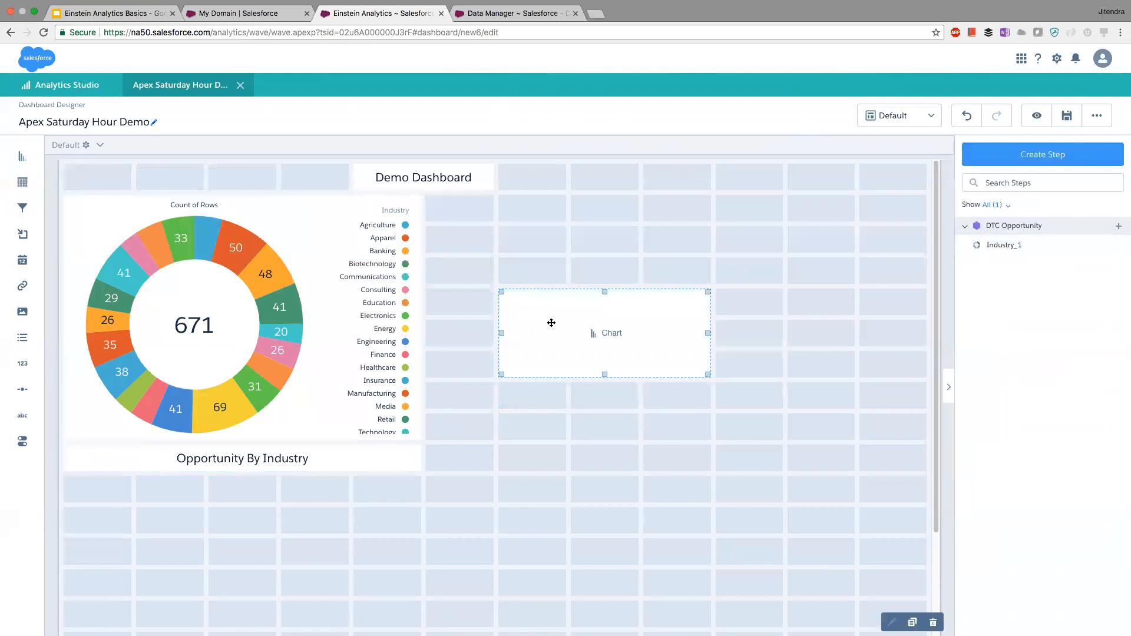
click(1043, 155)
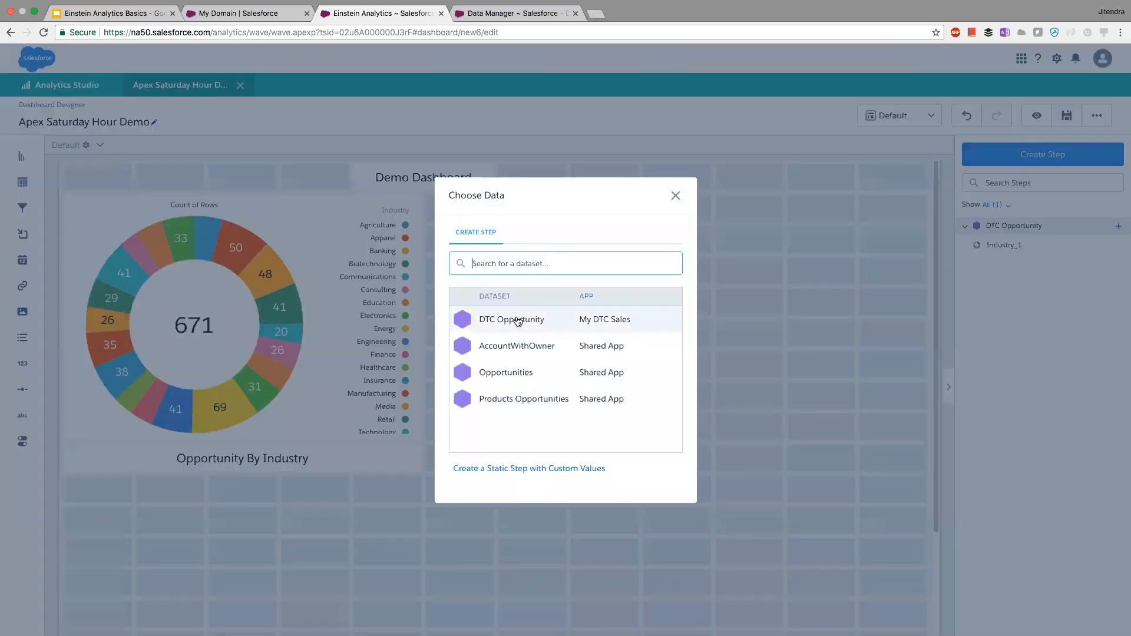
click(515, 321)
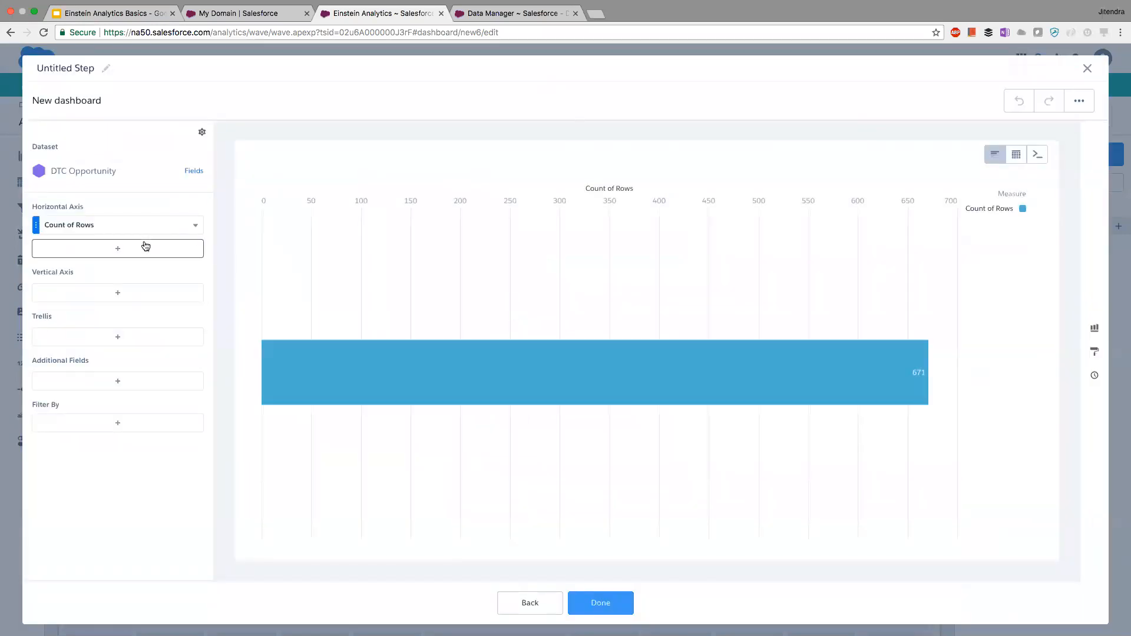
Set the vertical axis to Account Owner, sort the bars by Count of Rows in descending order, and finish the step.
click(120, 298)
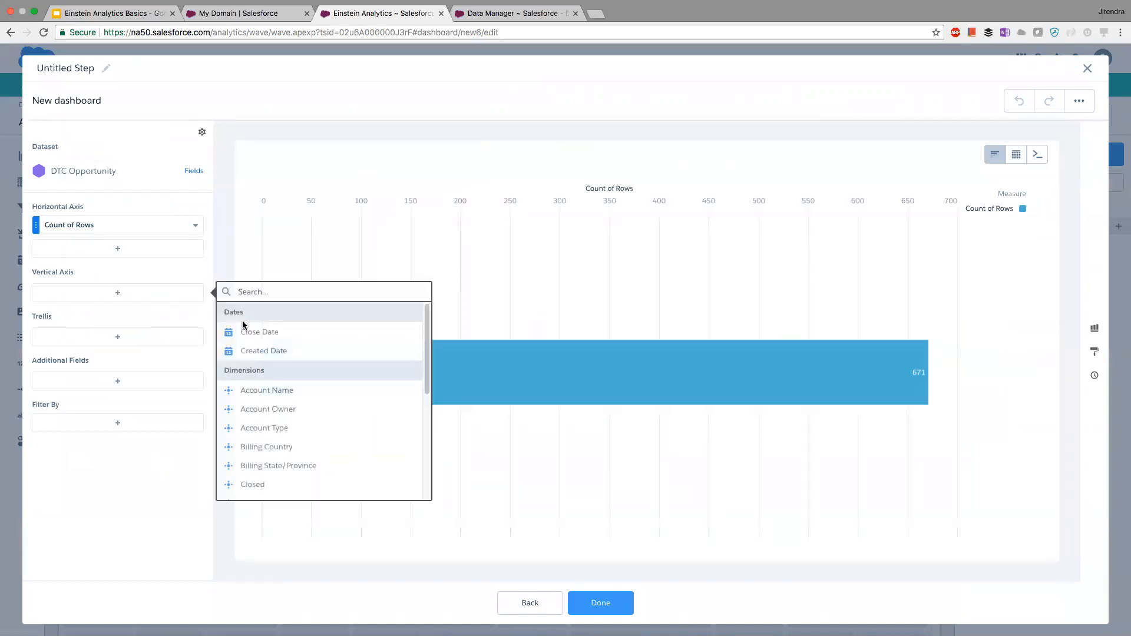
scroll(423, 364, down, 1)
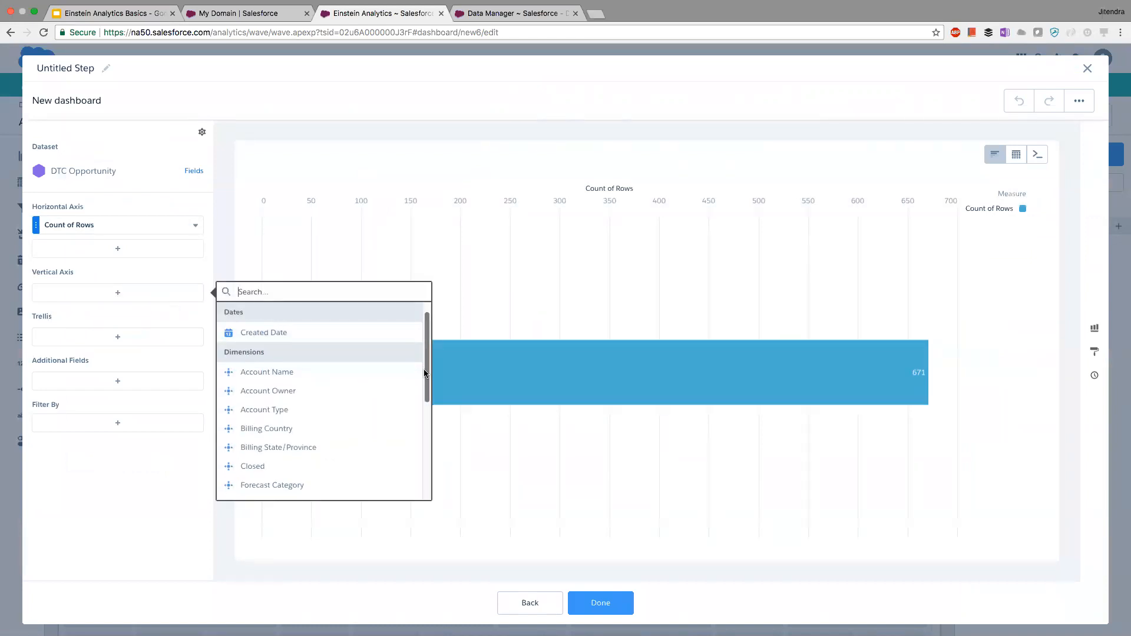
click(286, 387)
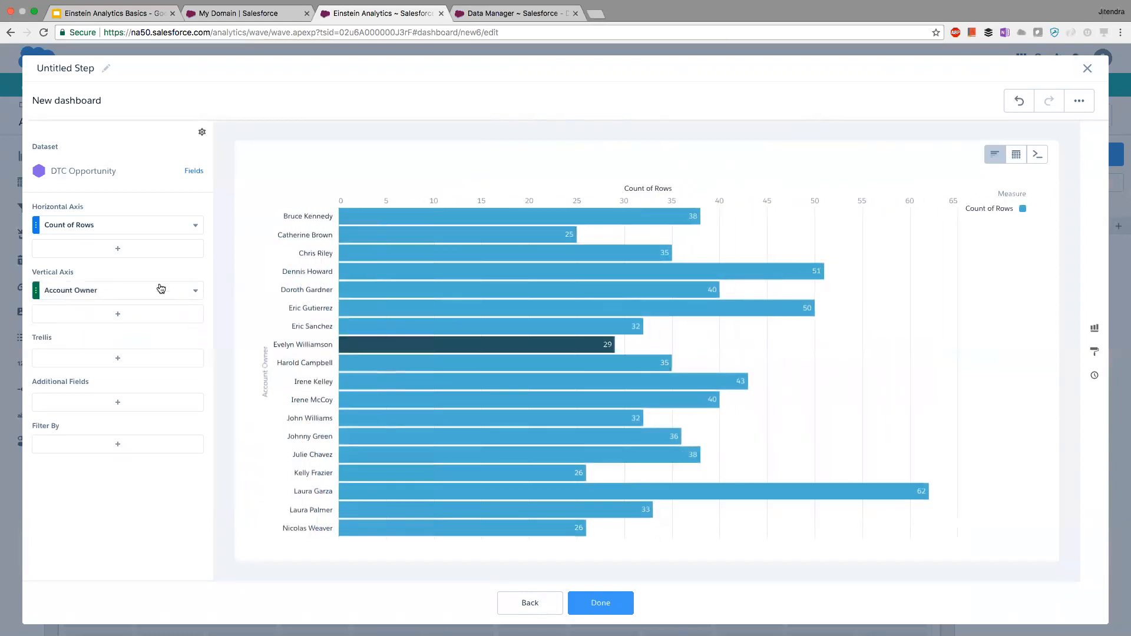
click(194, 229)
click(231, 229)
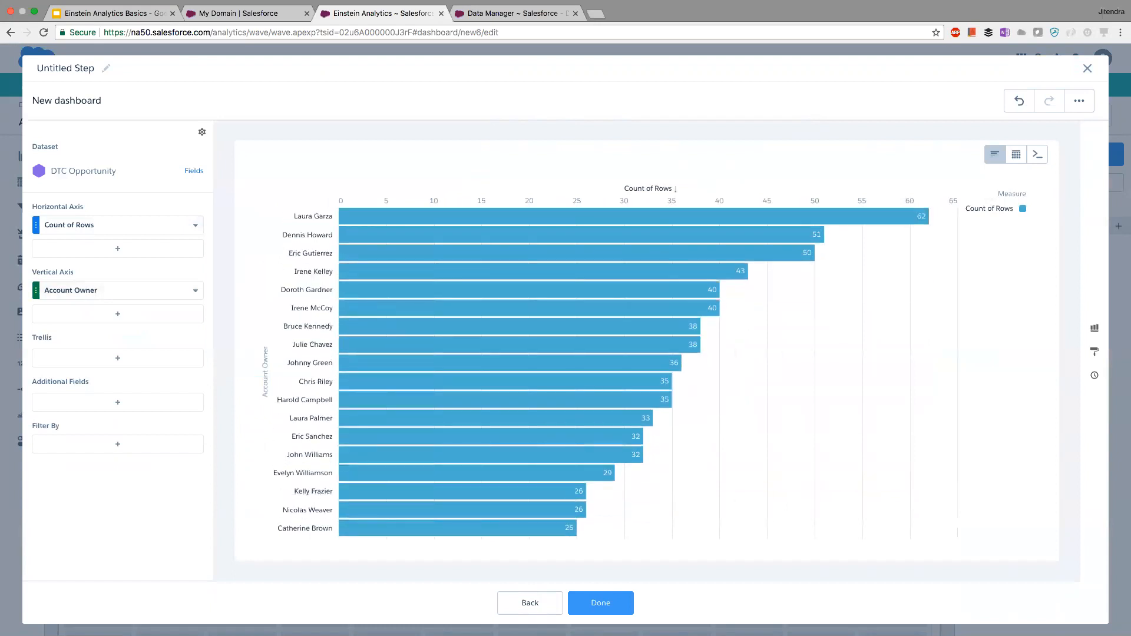
click(601, 604)
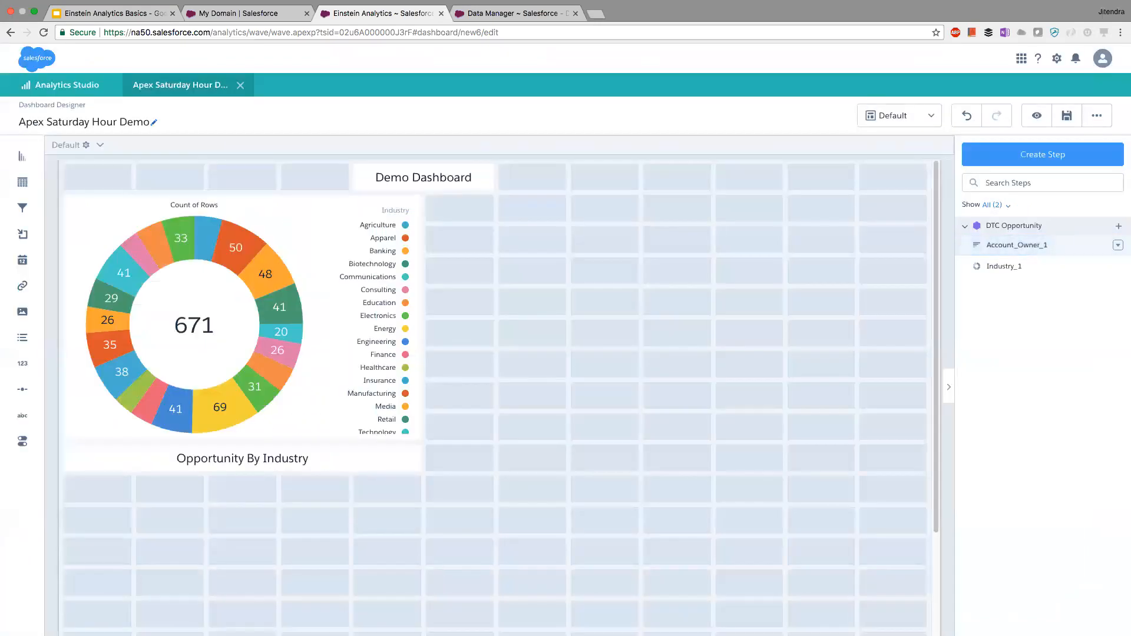
Place the account owner bar chart beside the donut chart and stretch it over the remaining seven columns at the same height.
drag(918, 252, 733, 239)
drag(709, 281, 924, 438)
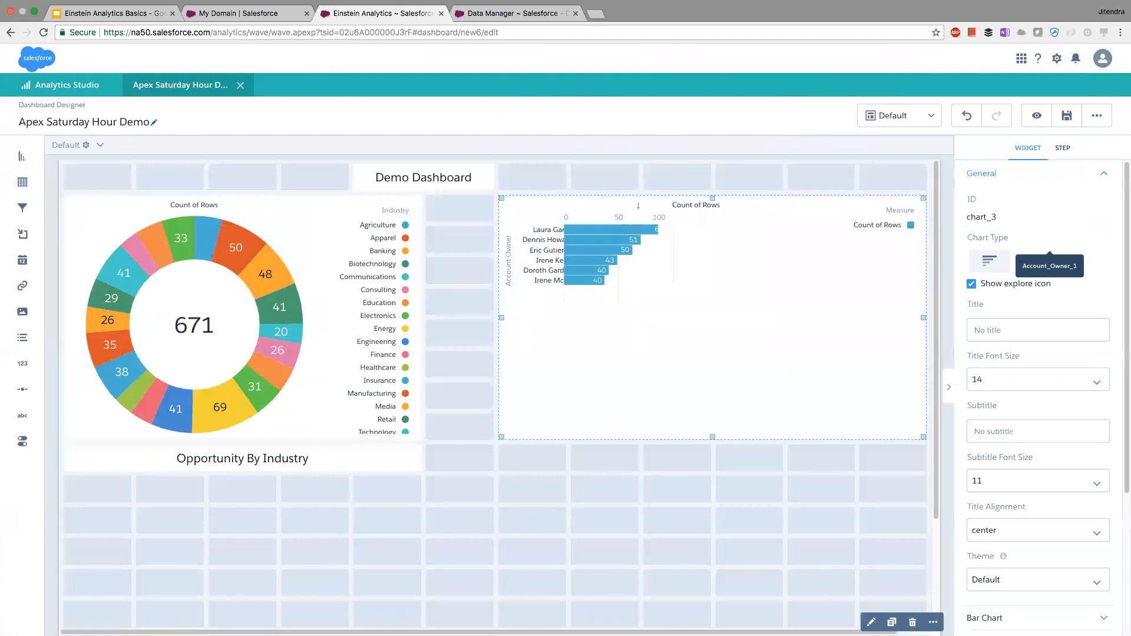
drag(501, 318, 473, 322)
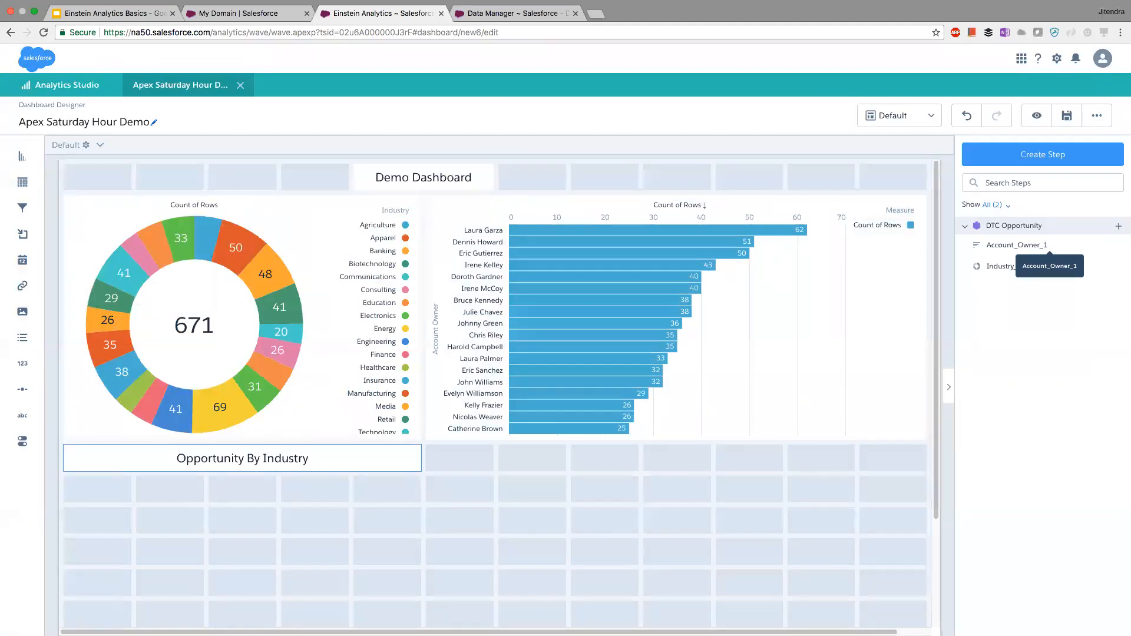
Add a text widget spanning the bar chart's width below it, reading "Opportunity by Owner", and save the dashboard in My Private App.
drag(23, 415, 495, 458)
drag(563, 459, 924, 459)
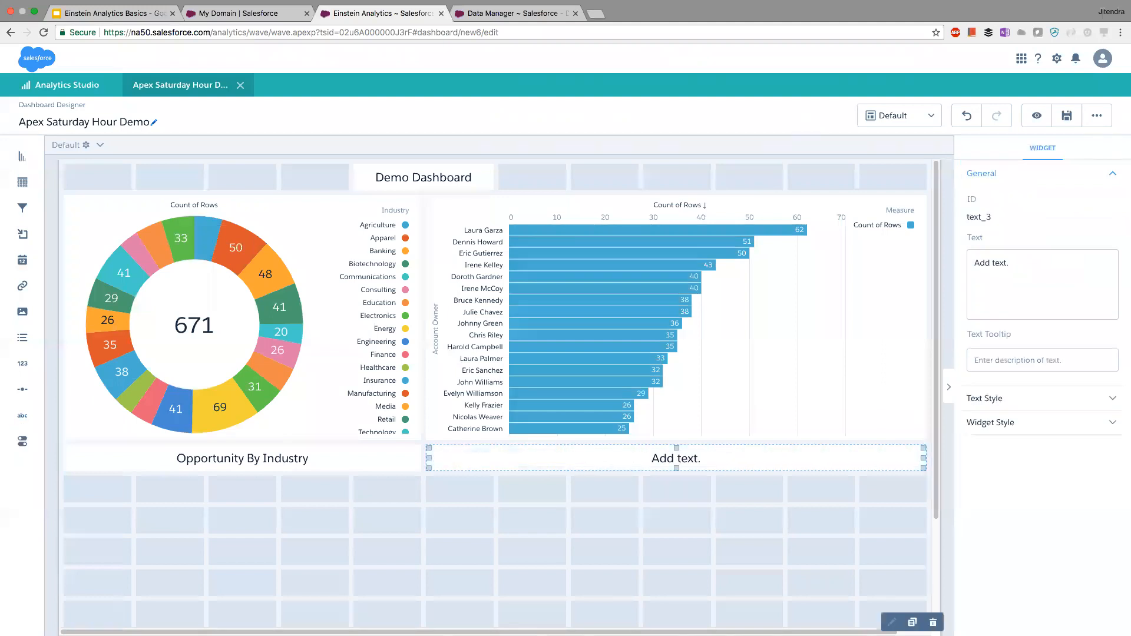
key(super+a)
text(por)
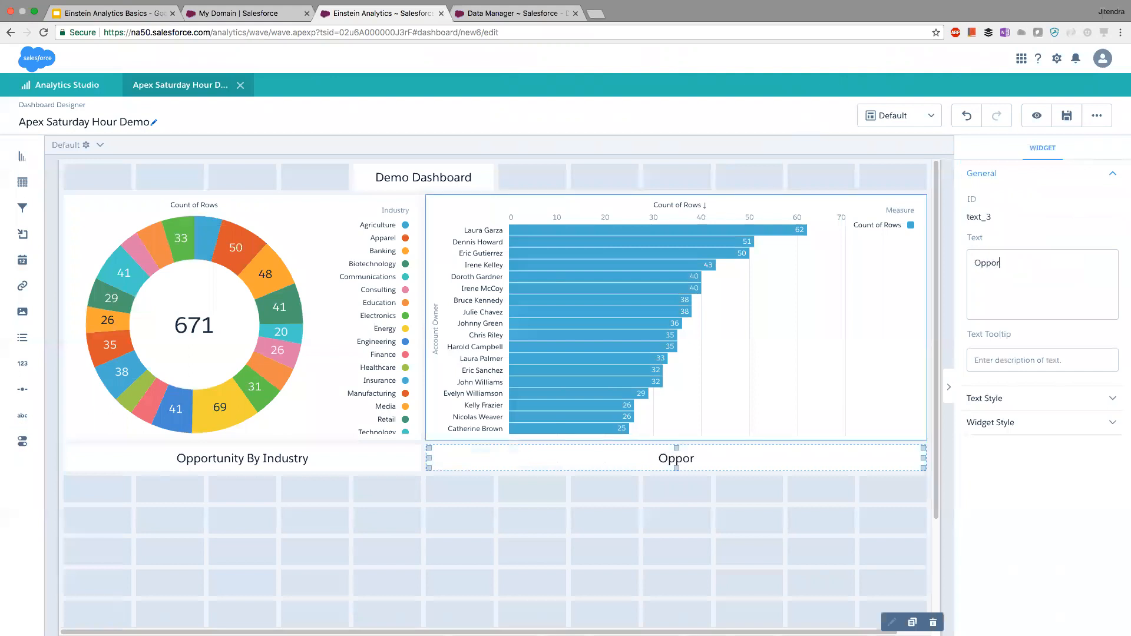
text(tunity by Owner)
click(821, 521)
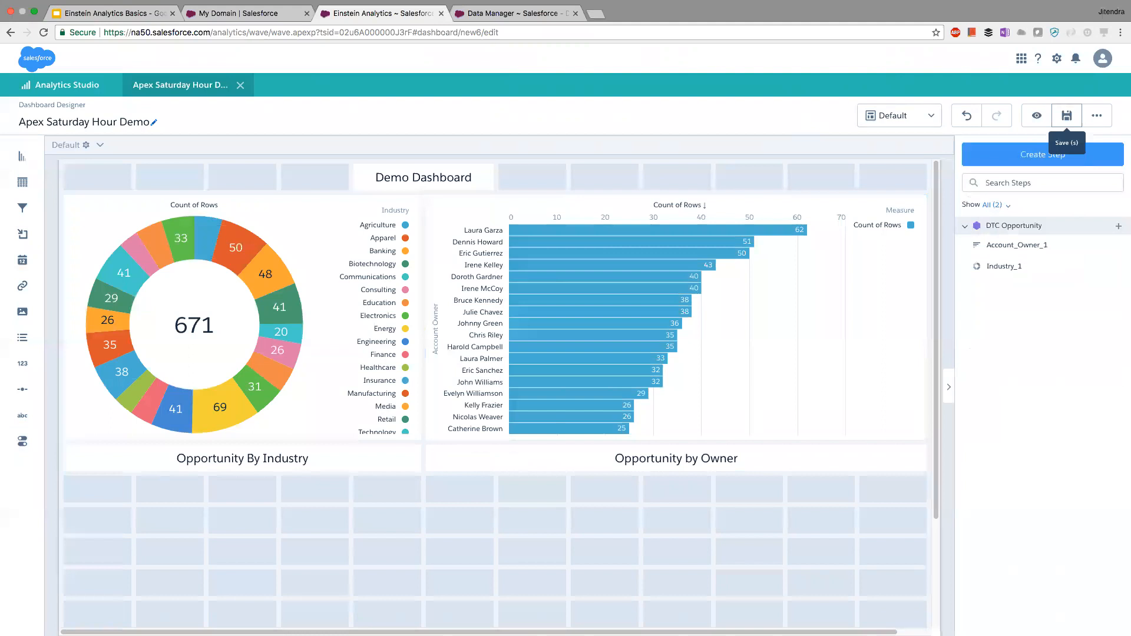
click(1067, 116)
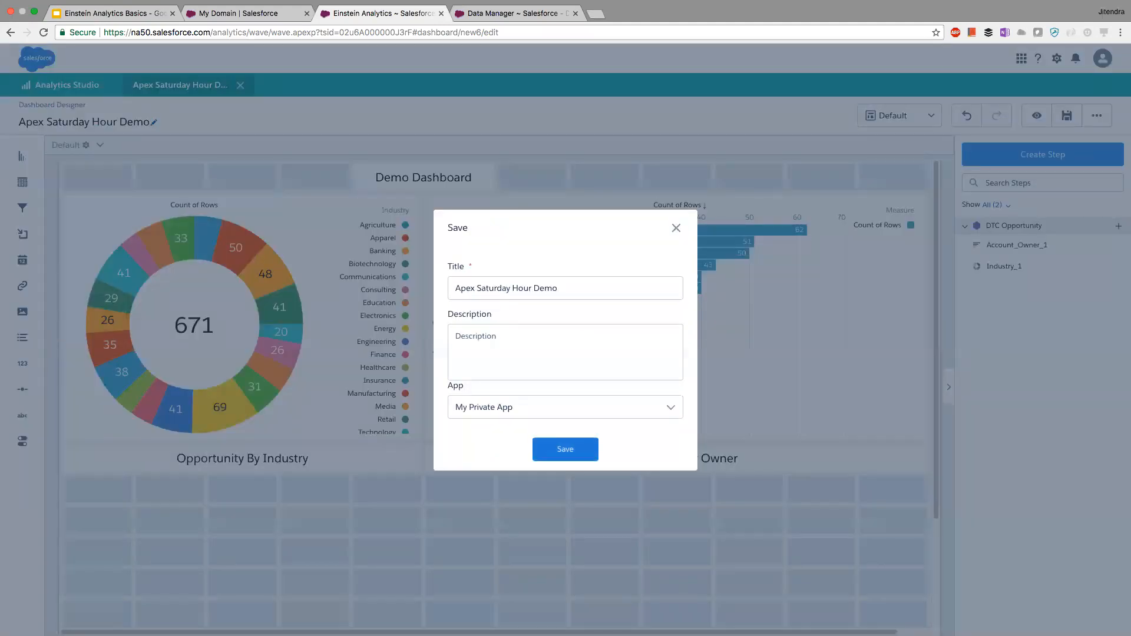
click(565, 449)
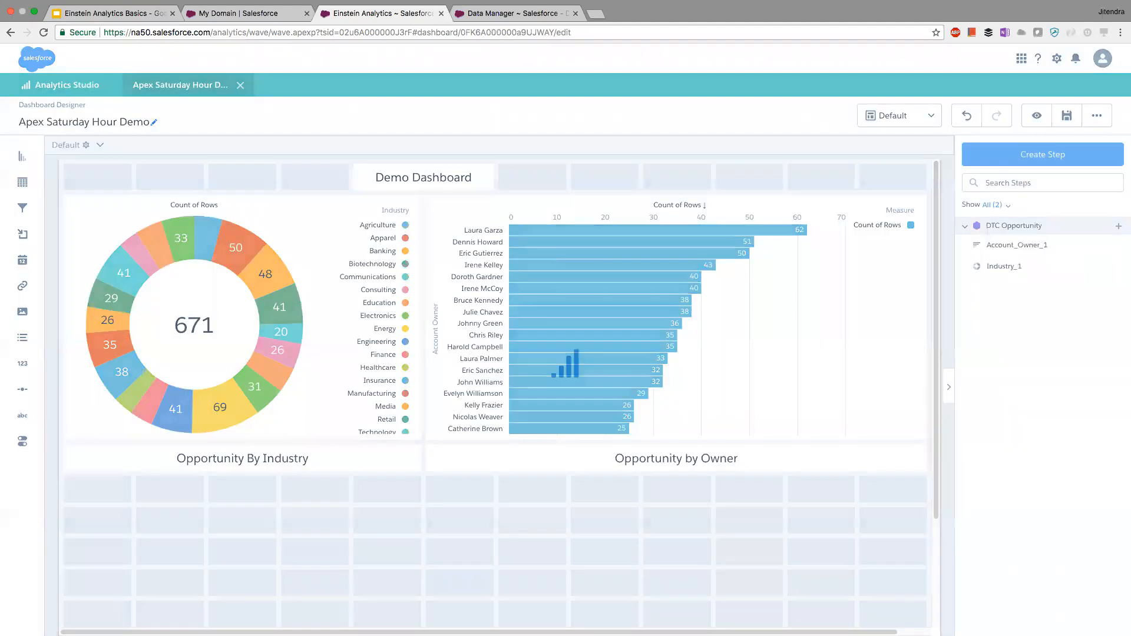
Move both caption texts and both charts down three rows and save the dashboard again.
drag(676, 459, 677, 553)
drag(242, 458, 242, 552)
drag(331, 304, 324, 402)
drag(677, 318, 676, 413)
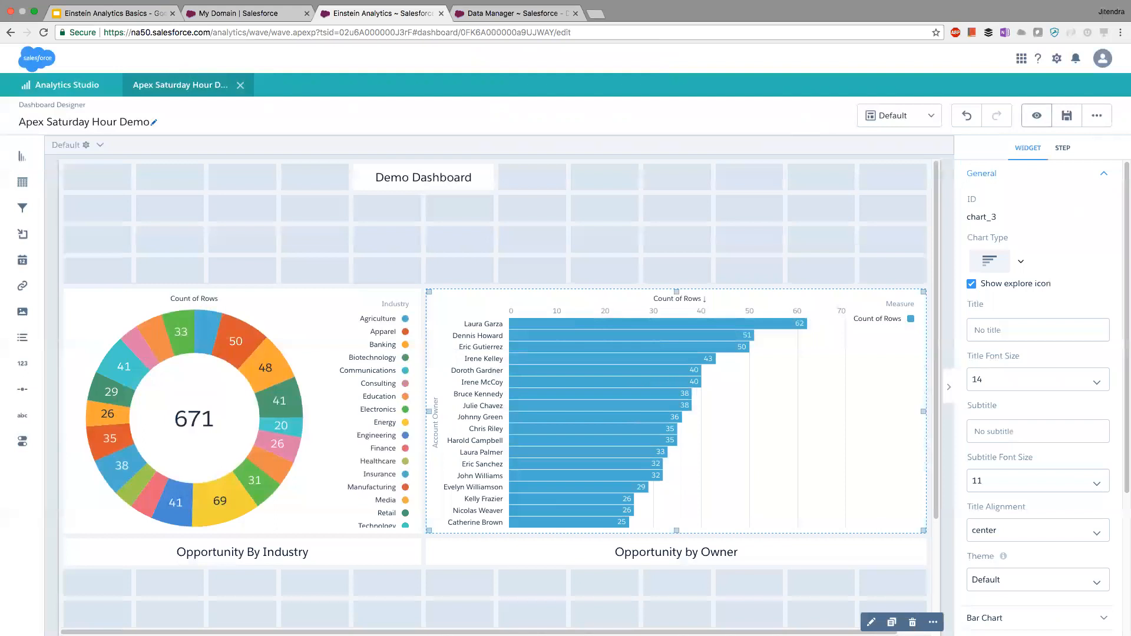
click(1066, 115)
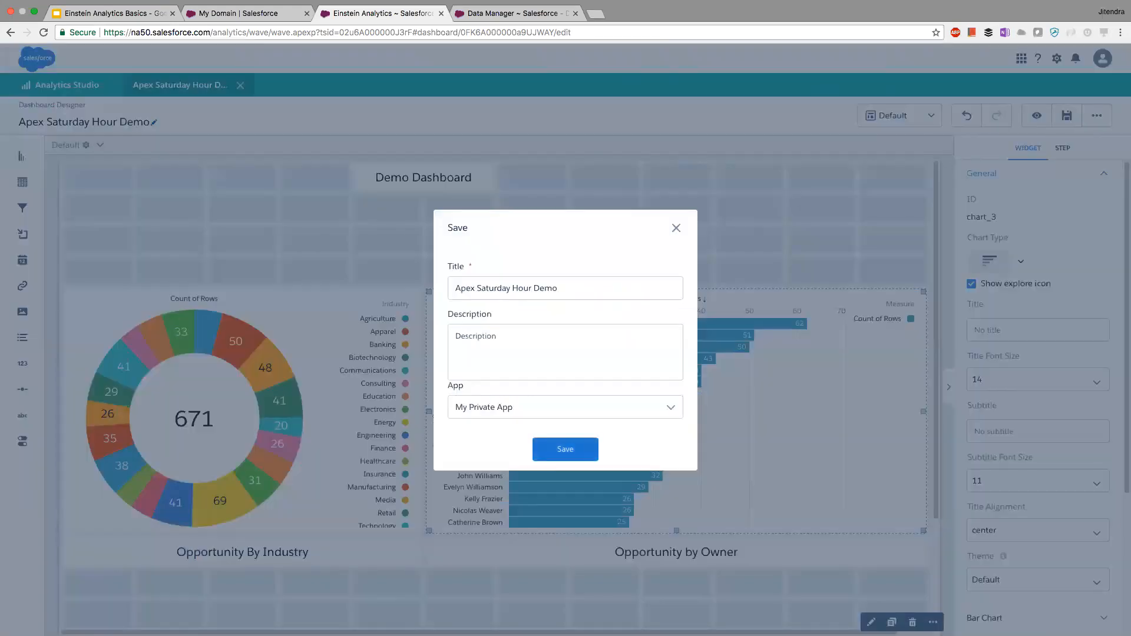
click(565, 449)
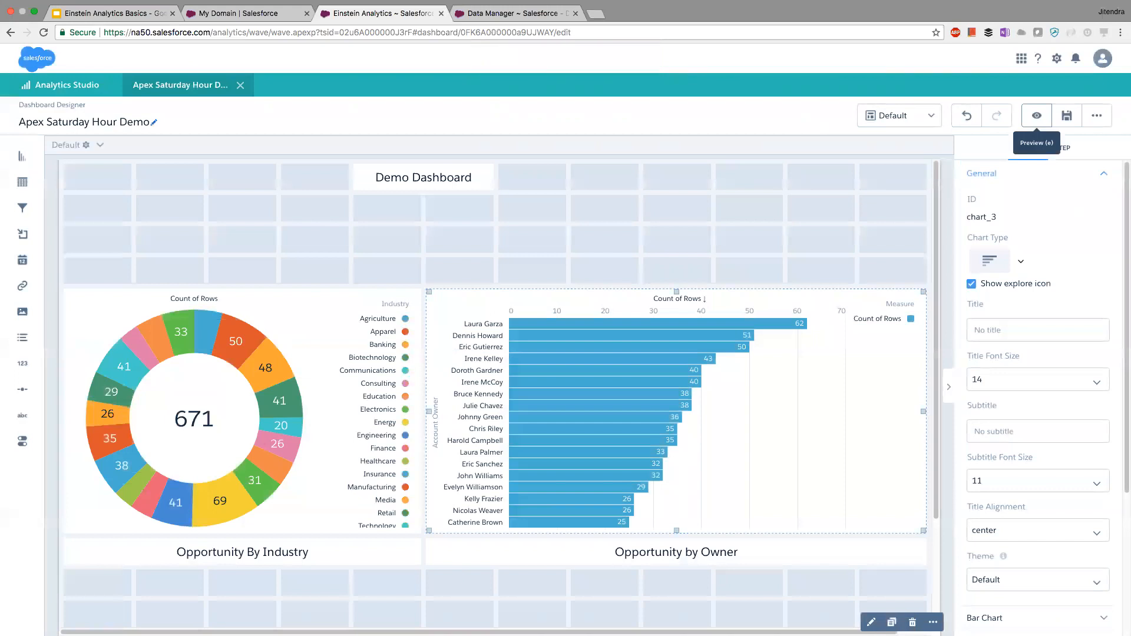
Switch to the Einstein Analytics Basics presentation in Google Slides and view slide 7 on ways to create a dataset.
click(106, 13)
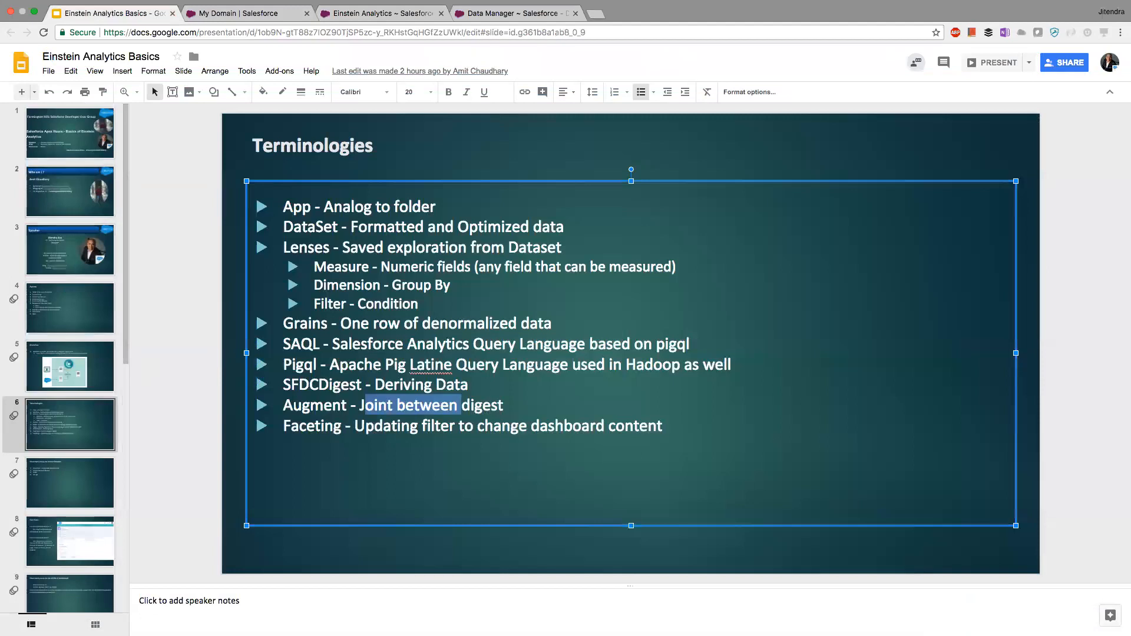
click(69, 483)
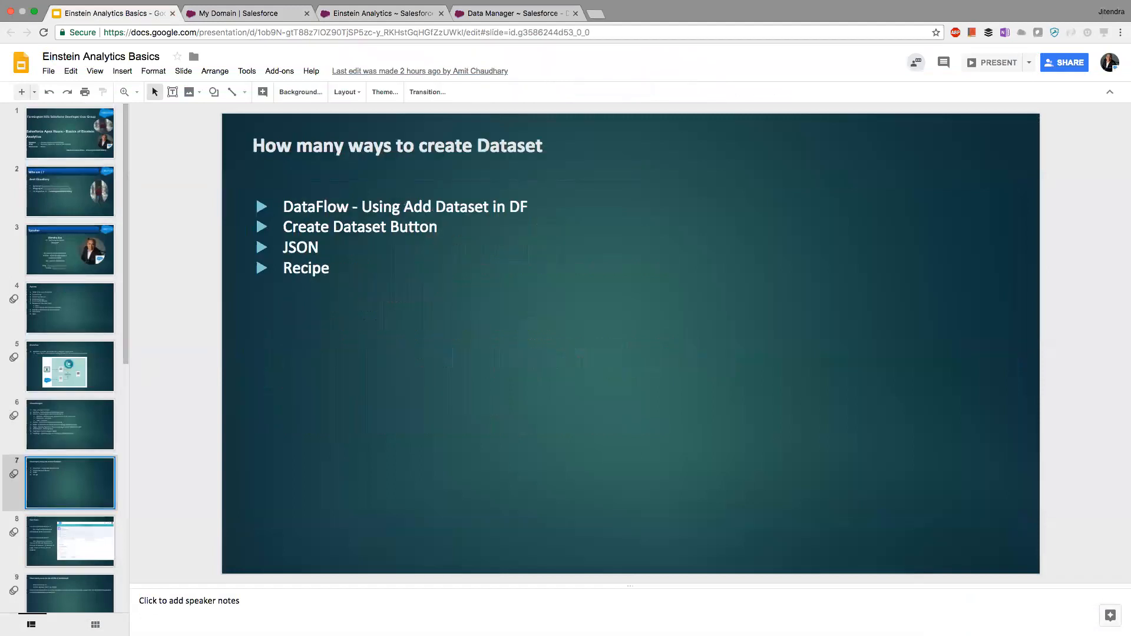
View slide 9 on ways to see a dashboard's JSON and switch back to the Apex Saturday Hour Demo dashboard in Einstein Analytics.
scroll(70, 353, down, 2)
click(69, 547)
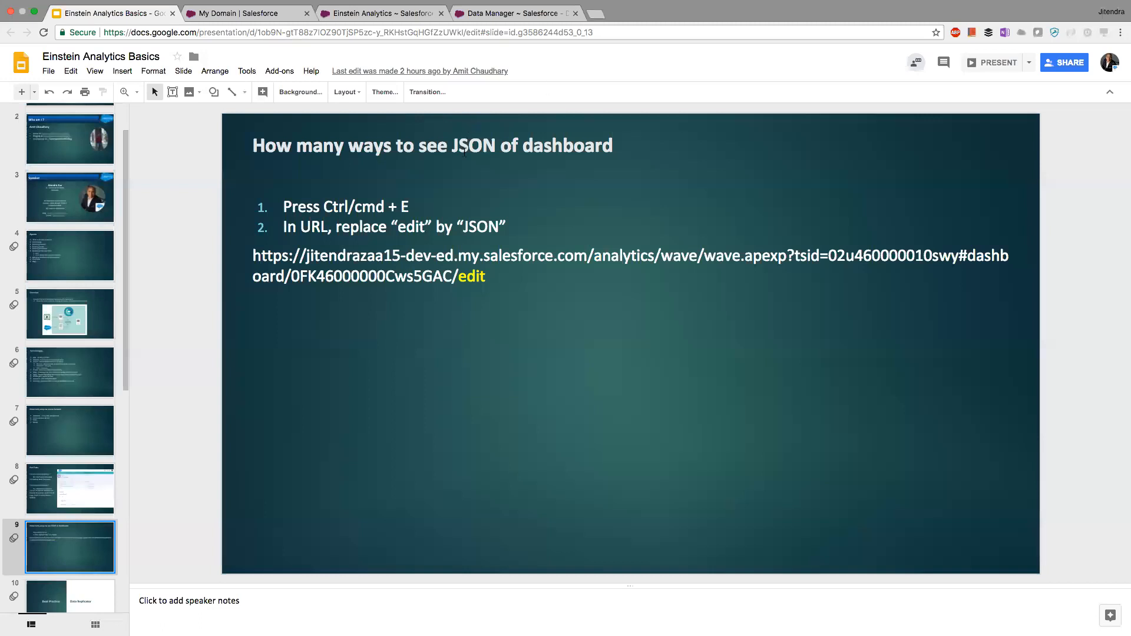
click(262, 13)
click(427, 14)
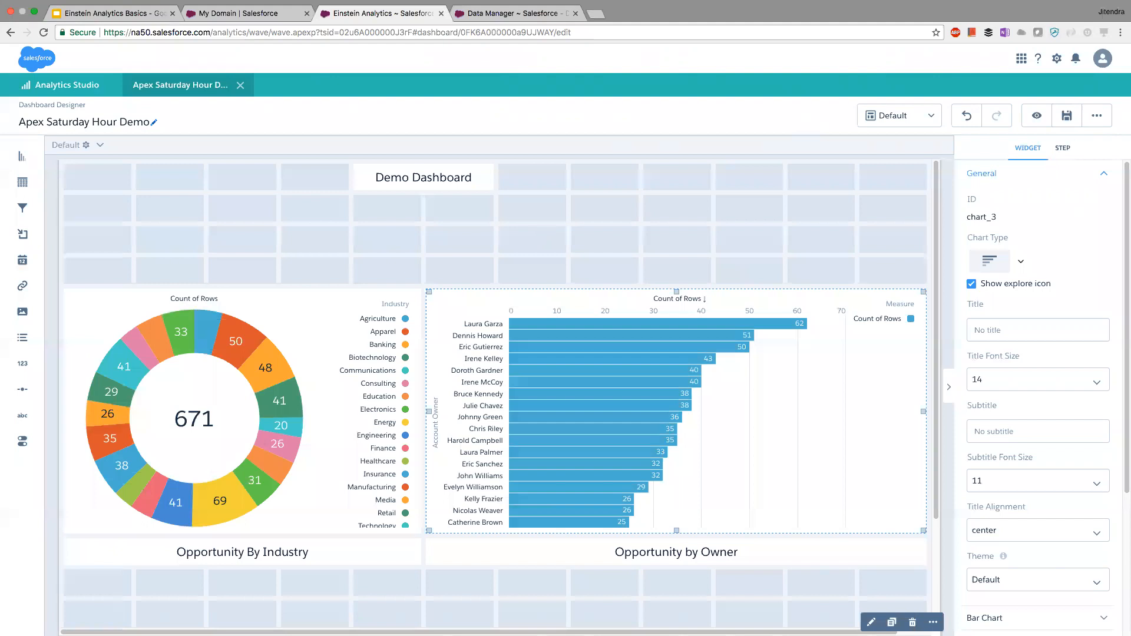
Open the dashboard's JSON definition, look through its steps and widgets sections, and return to the dashboard designer.
key(super+e)
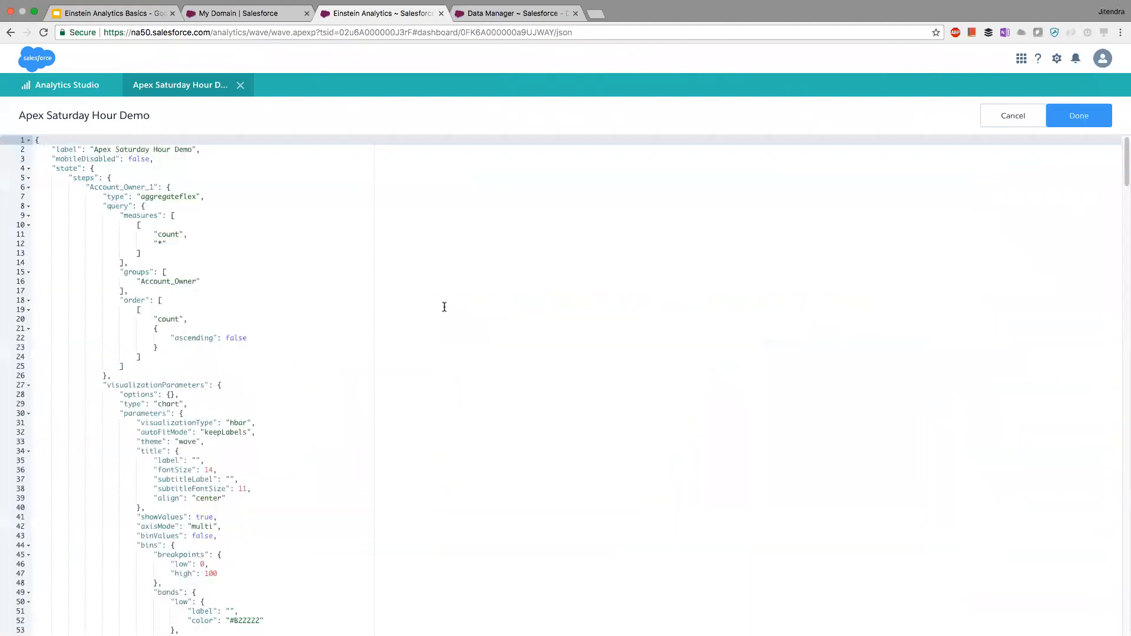
click(342, 318)
scroll(344, 324, down, 10)
scroll(344, 325, down, 20)
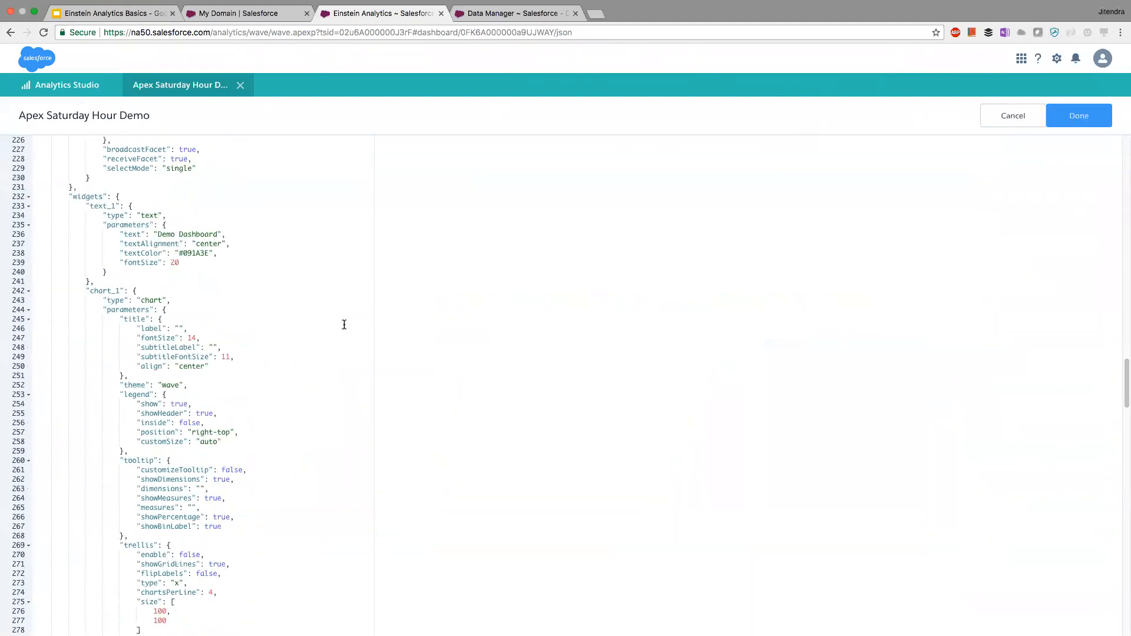
scroll(352, 325, up, 20)
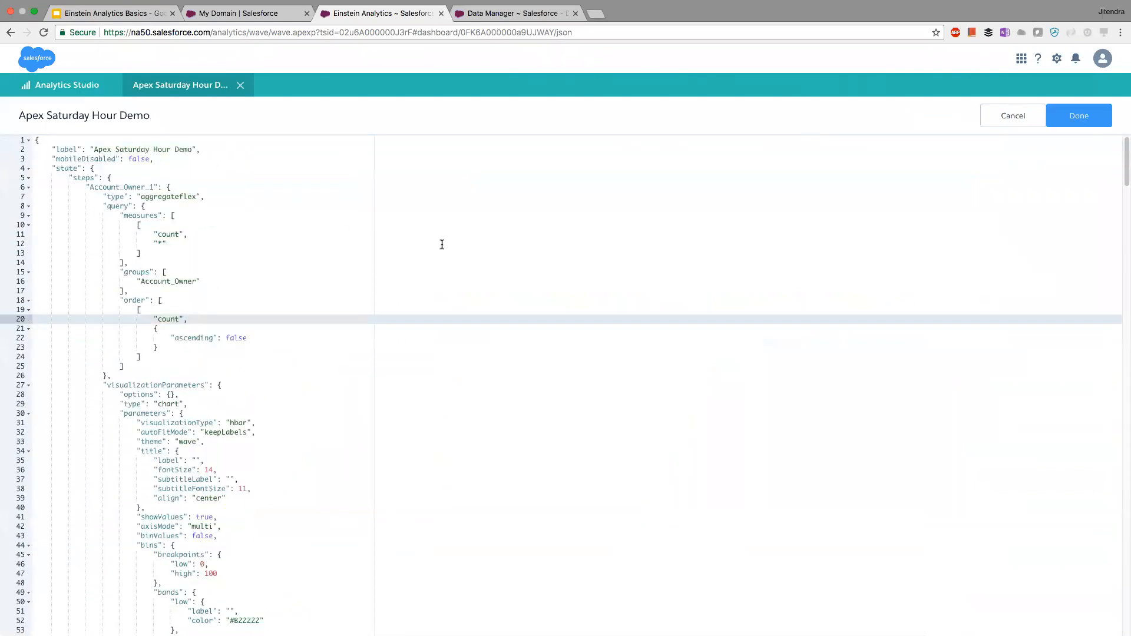
key(super+e)
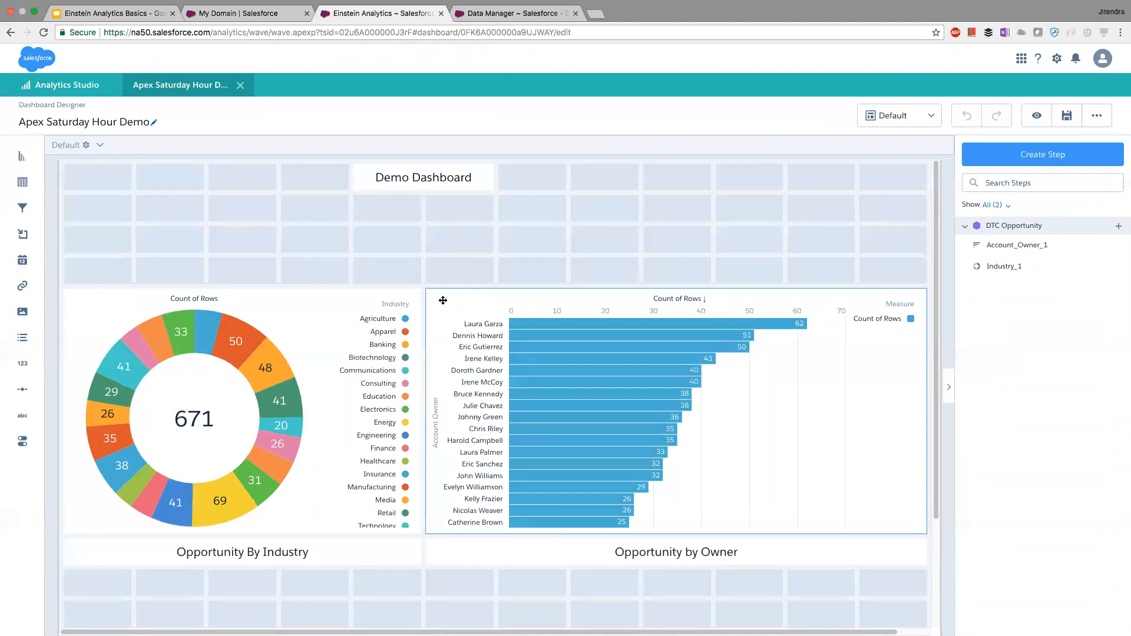
Open the dashboard's JSON by replacing "edit" with "json" in its URL, look through it, and return to the designer.
double_click(572, 32)
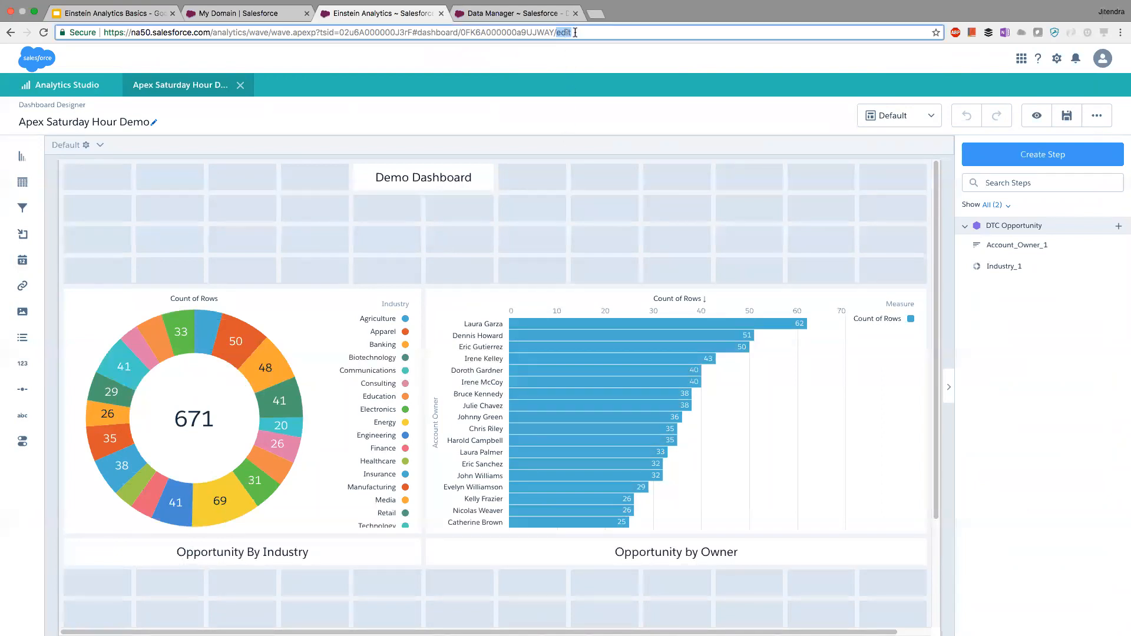
text(json)
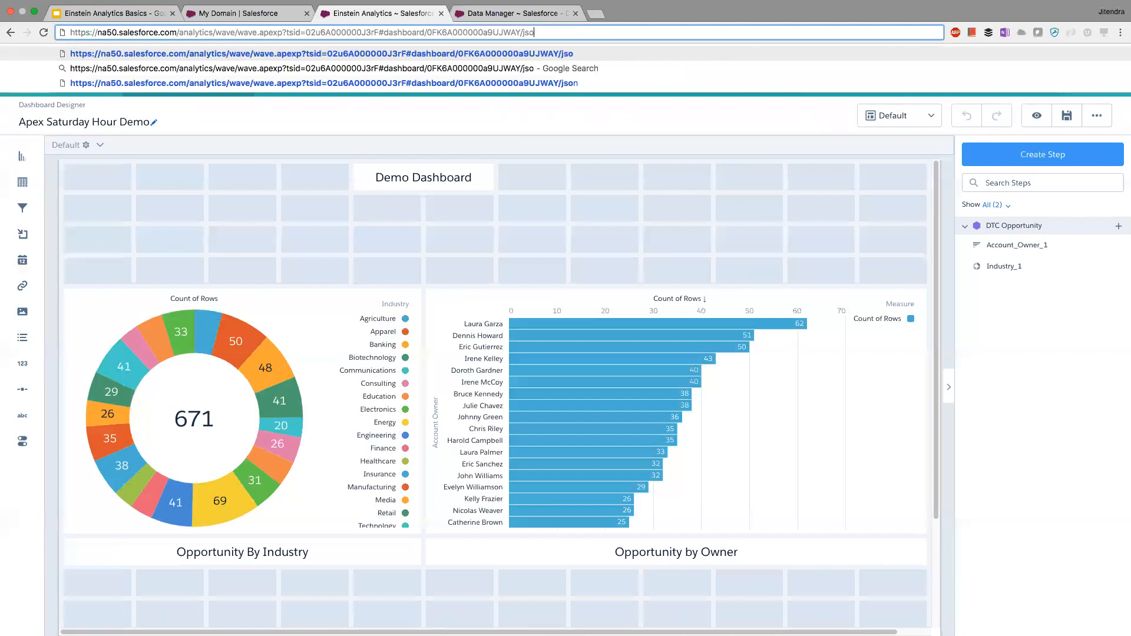
key(Return)
scroll(381, 318, down, 15)
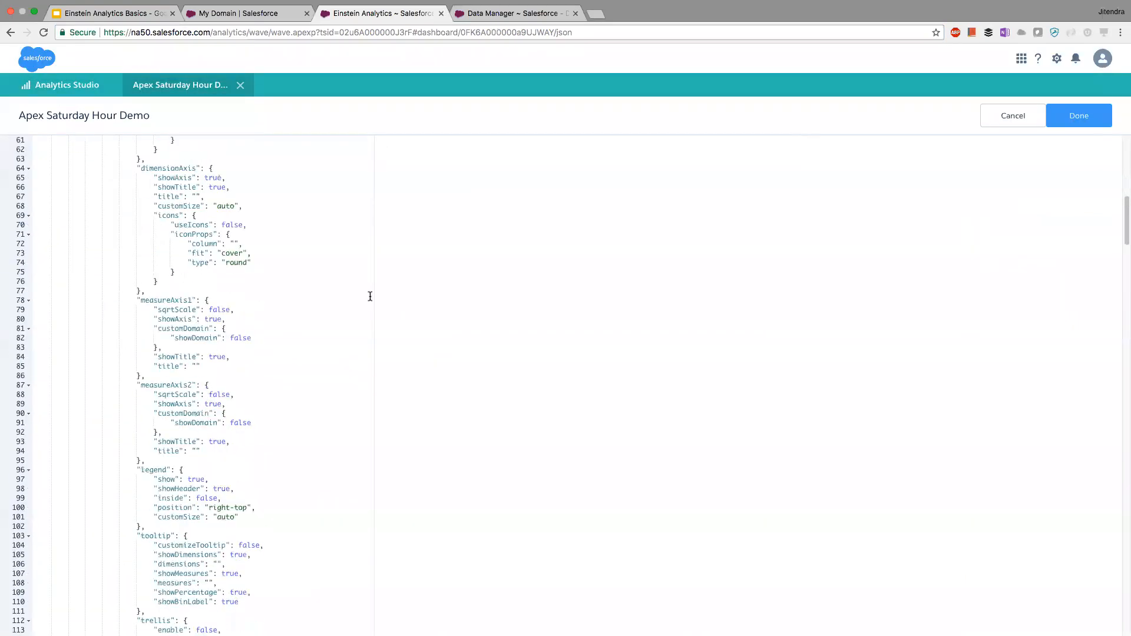
scroll(380, 333, down, 15)
scroll(387, 336, up, 20)
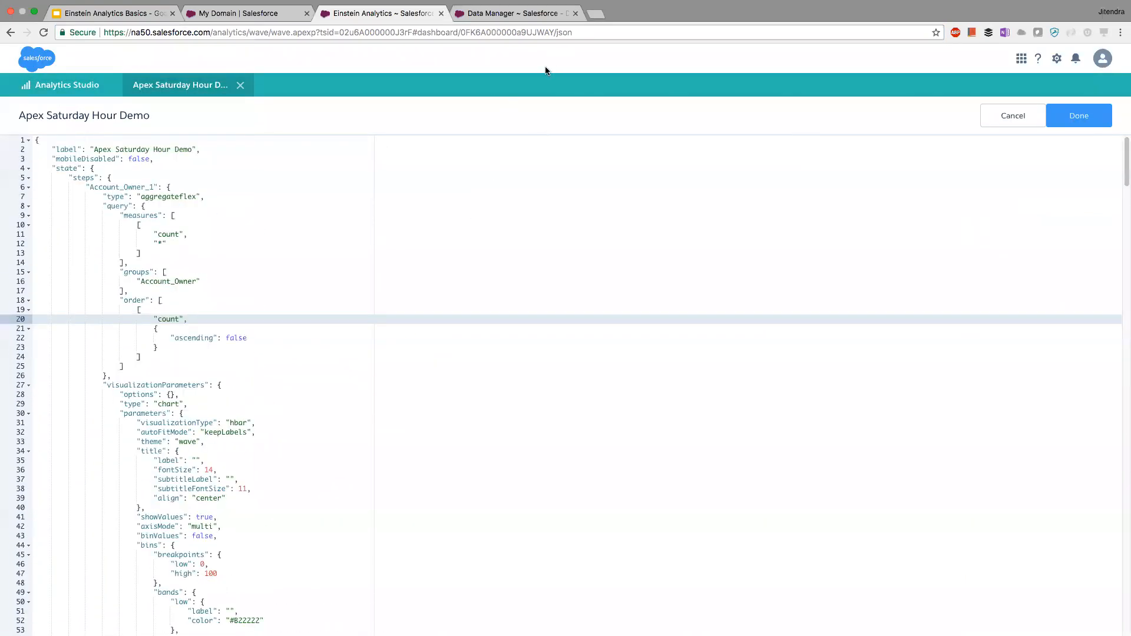
key(super+e)
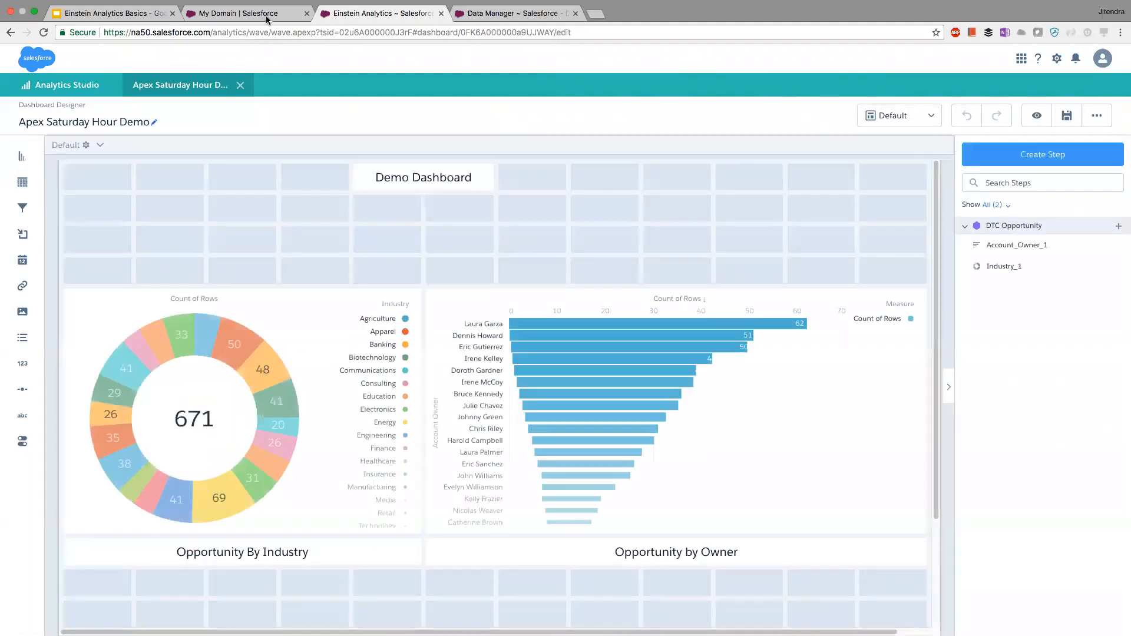
Preview the dashboard and filter the owner bar chart through the donut chart's Banking slice and its Technology slice.
click(114, 8)
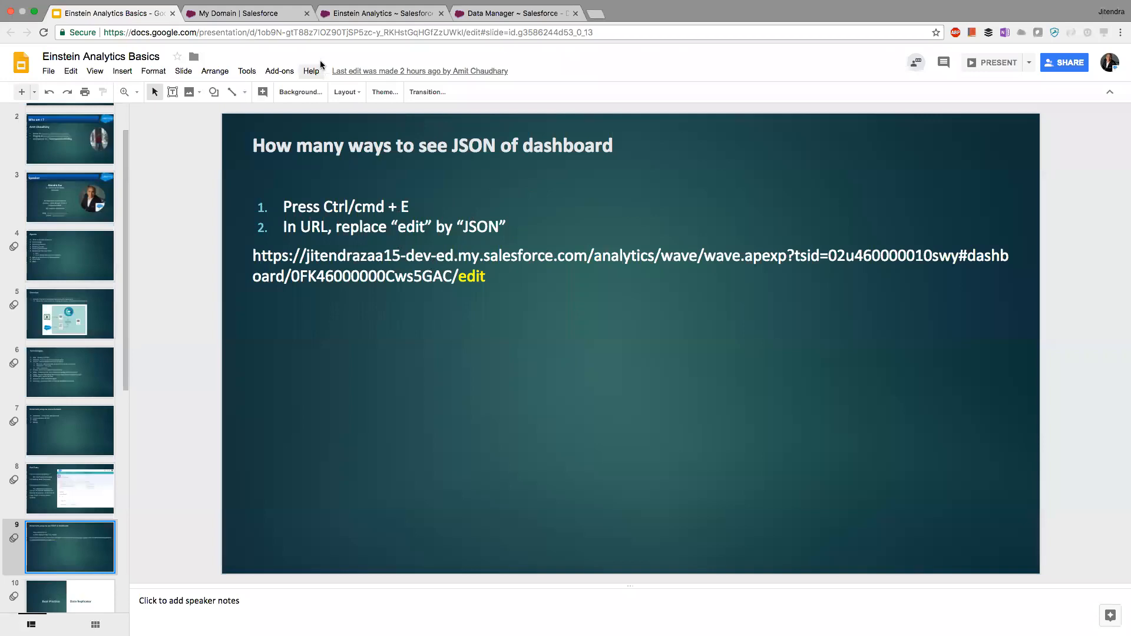
click(386, 14)
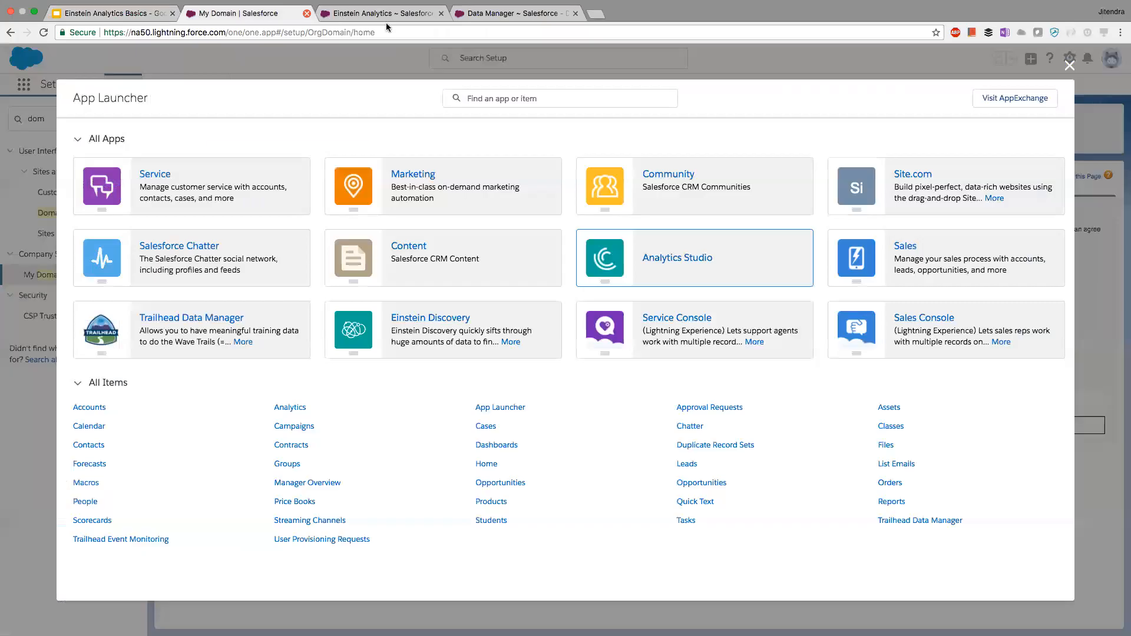
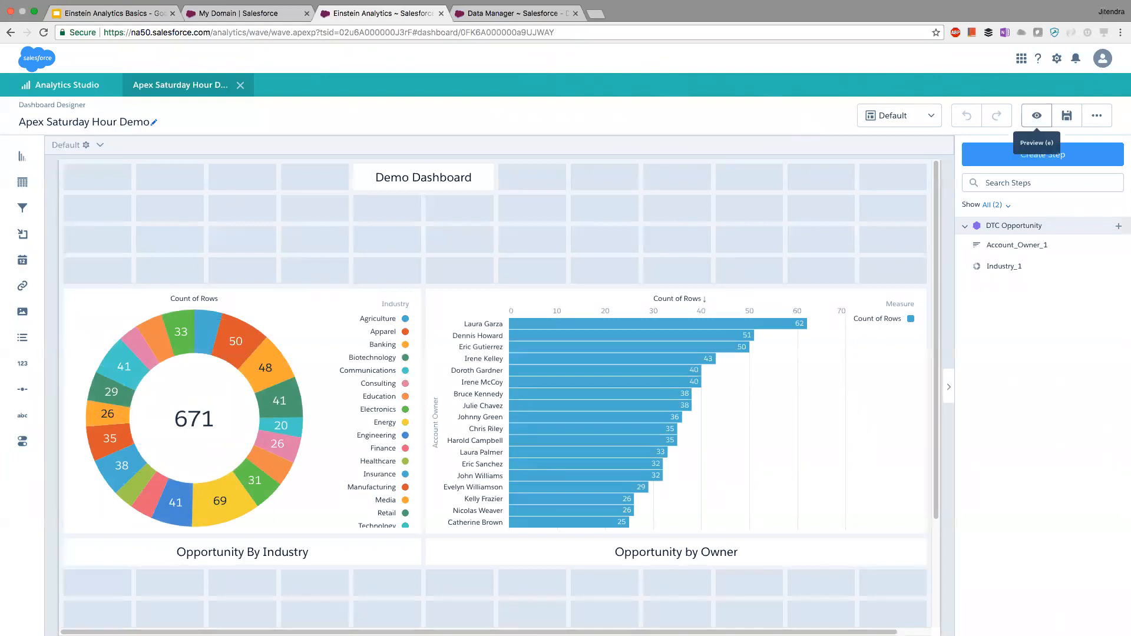
click(1037, 116)
mouse_move(265, 349)
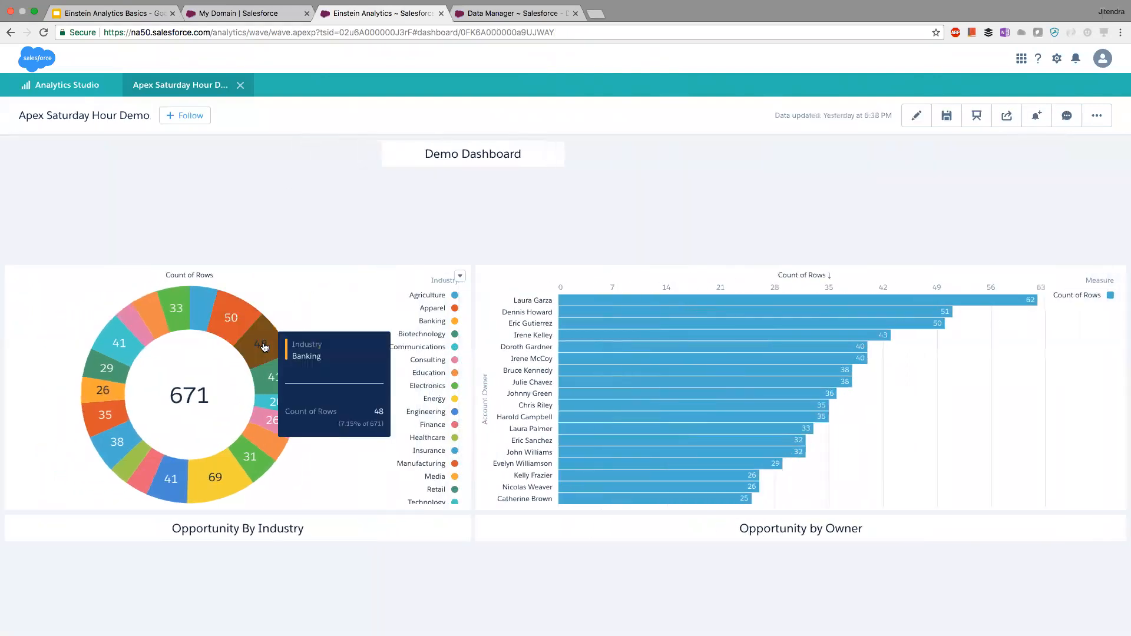
click(265, 349)
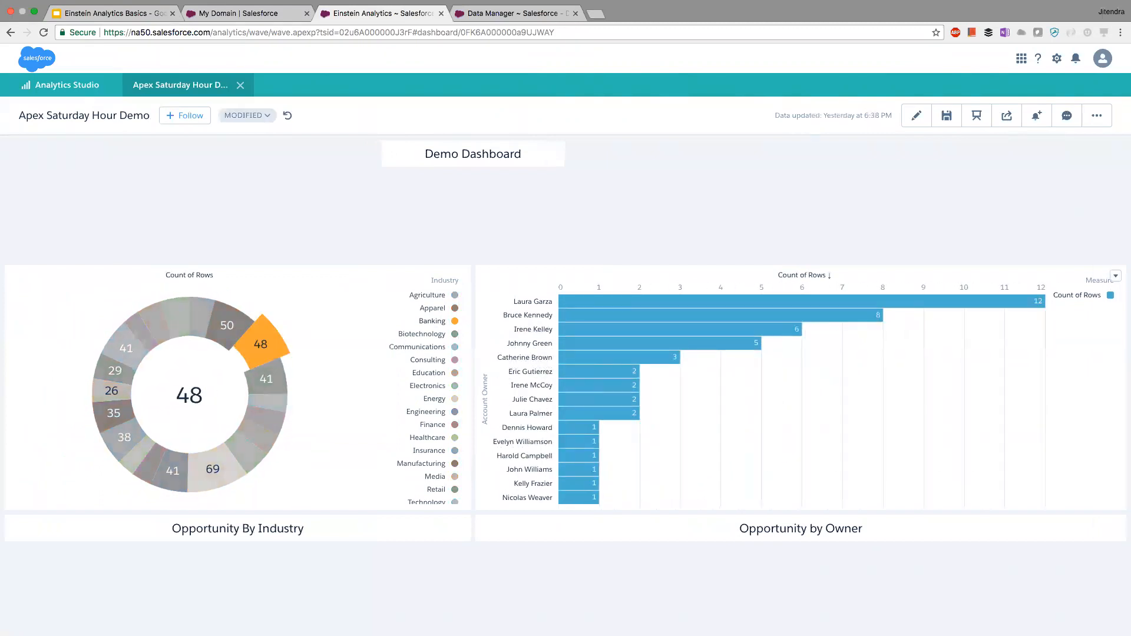
click(135, 348)
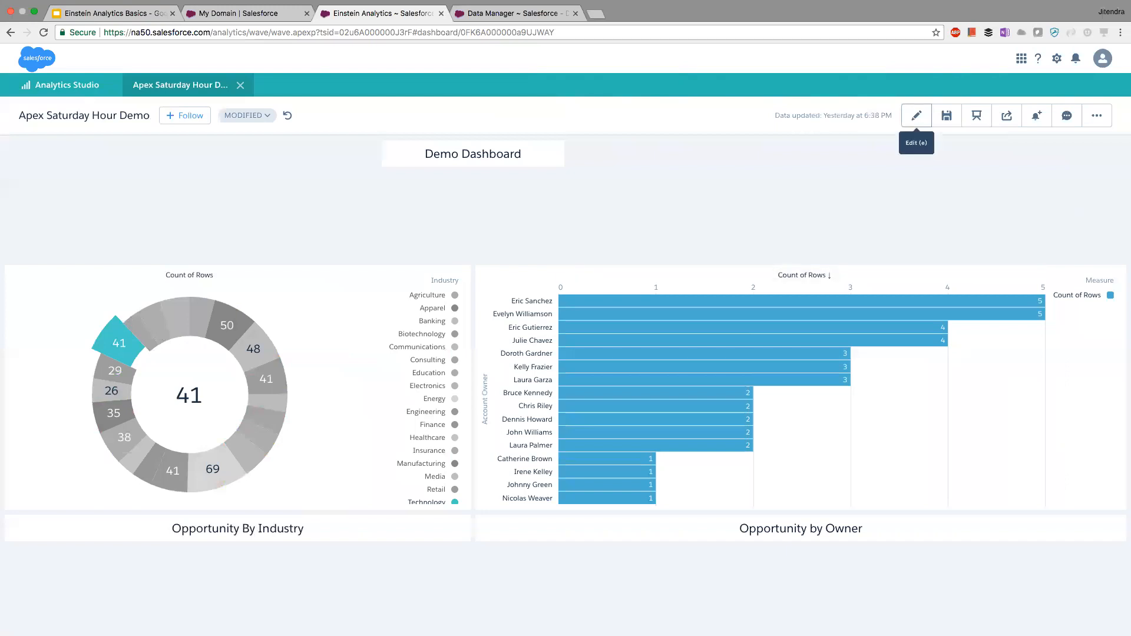
Return to the dashboard designer and examine the widget properties of the owner bar chart and the industry donut chart.
click(916, 115)
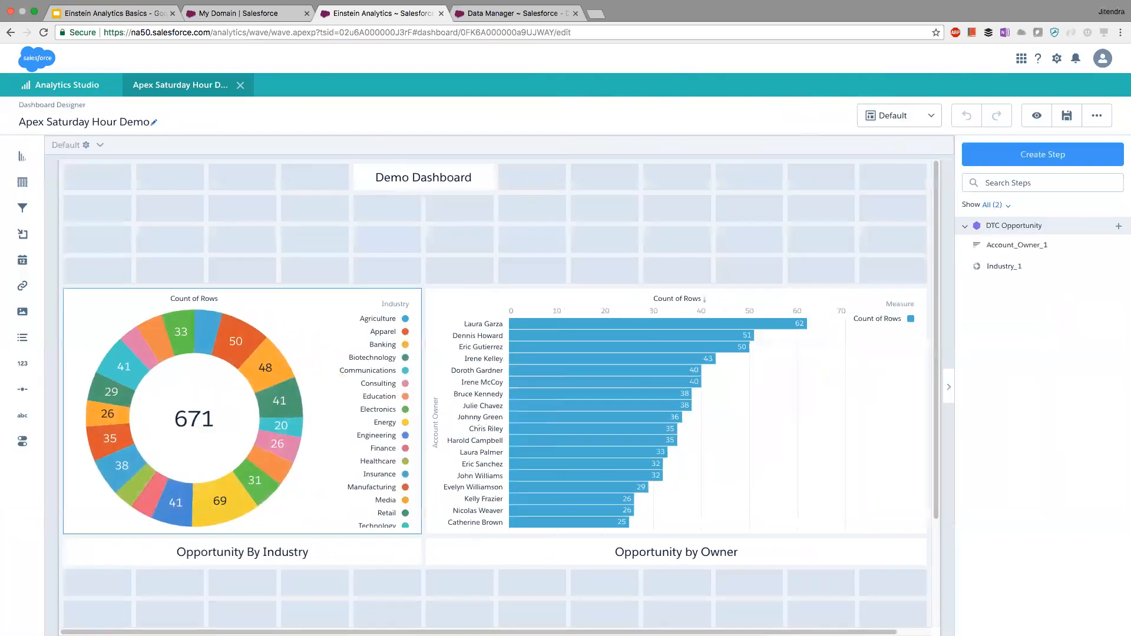
click(677, 412)
click(242, 411)
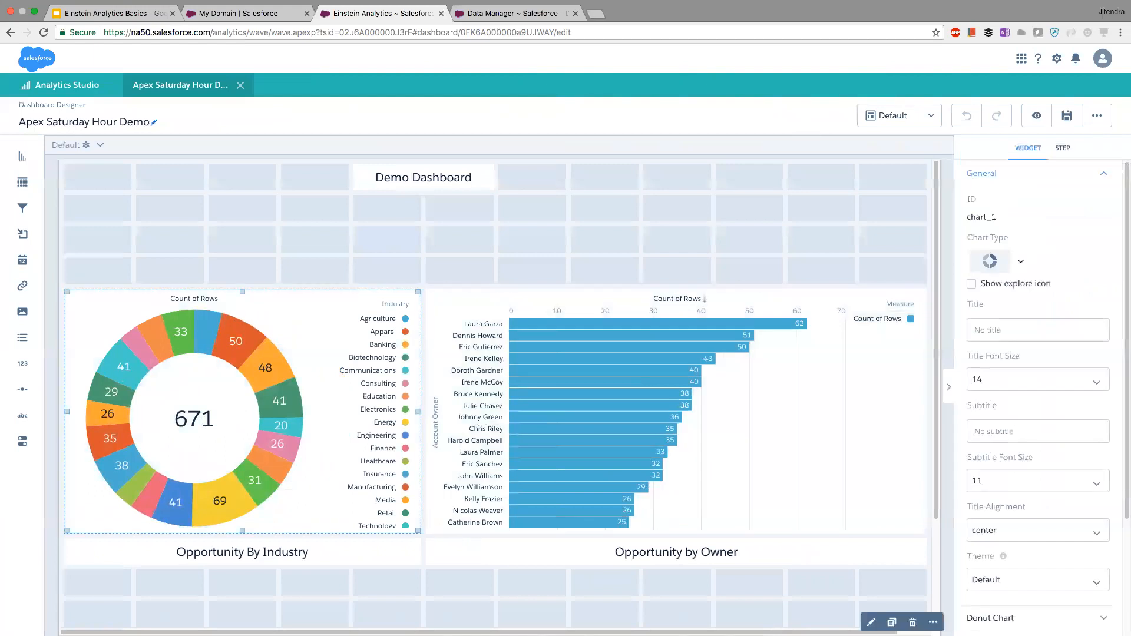
click(677, 411)
click(242, 411)
click(507, 389)
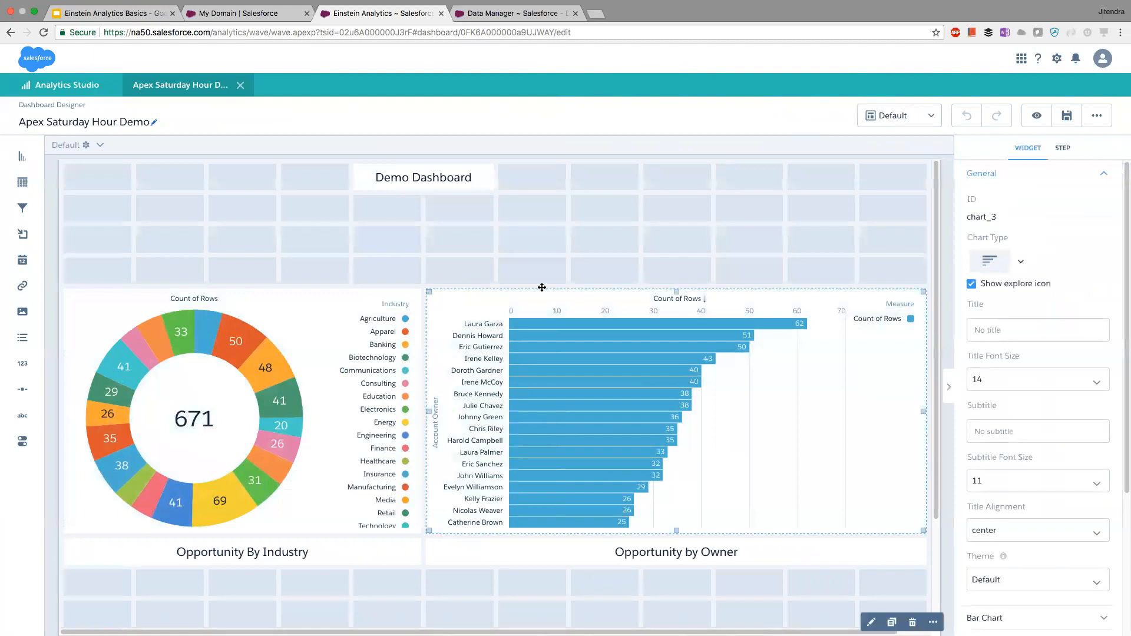
click(542, 253)
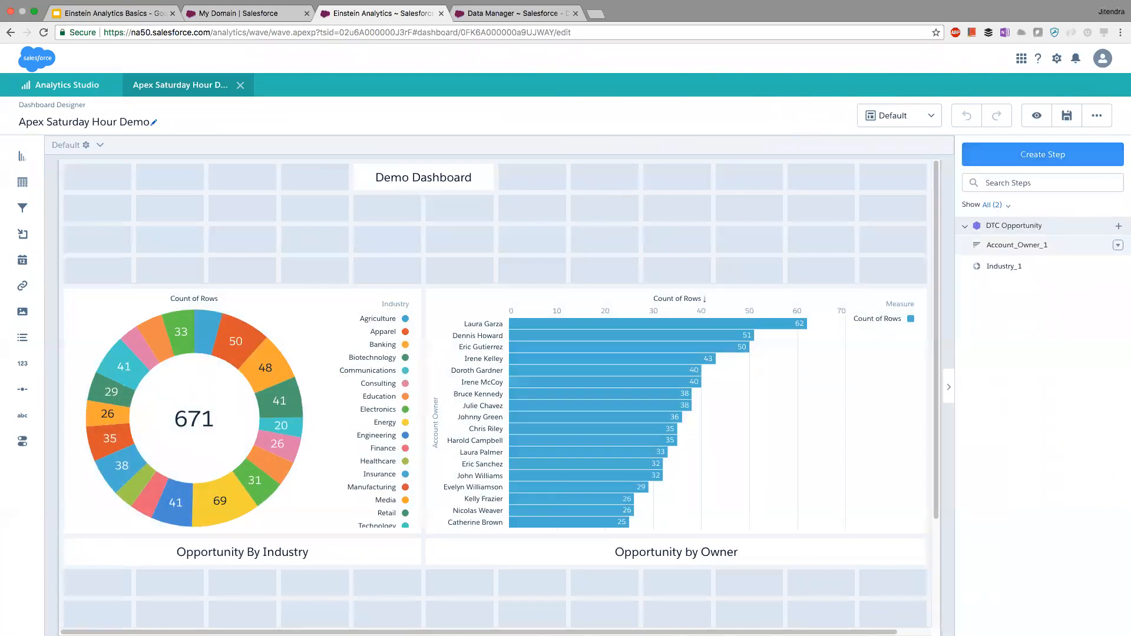
click(737, 407)
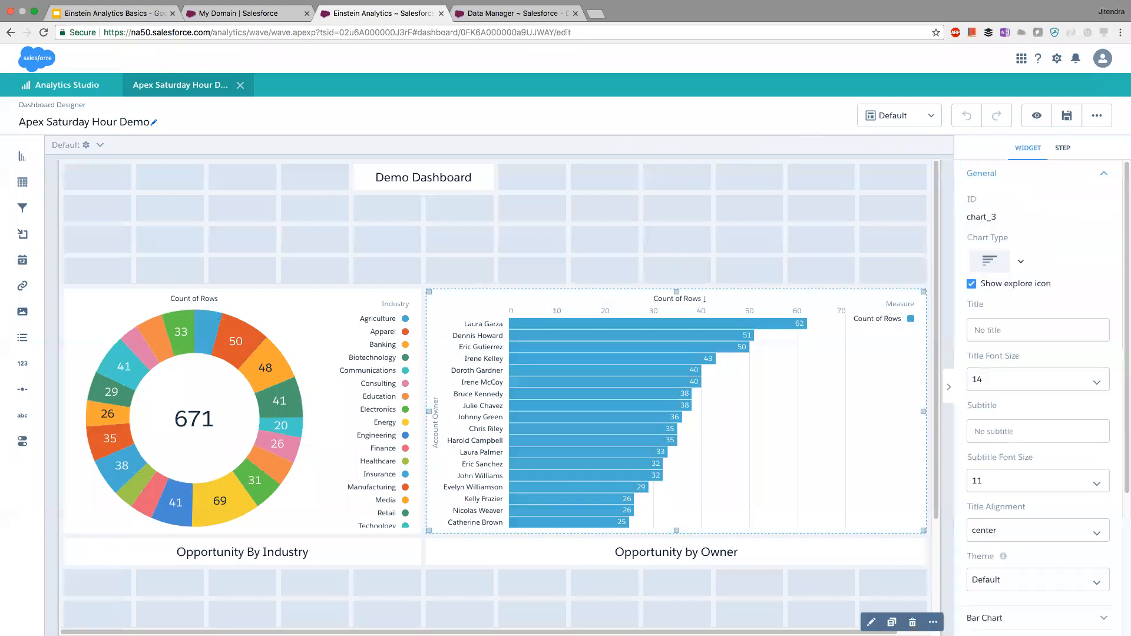
click(242, 411)
click(893, 253)
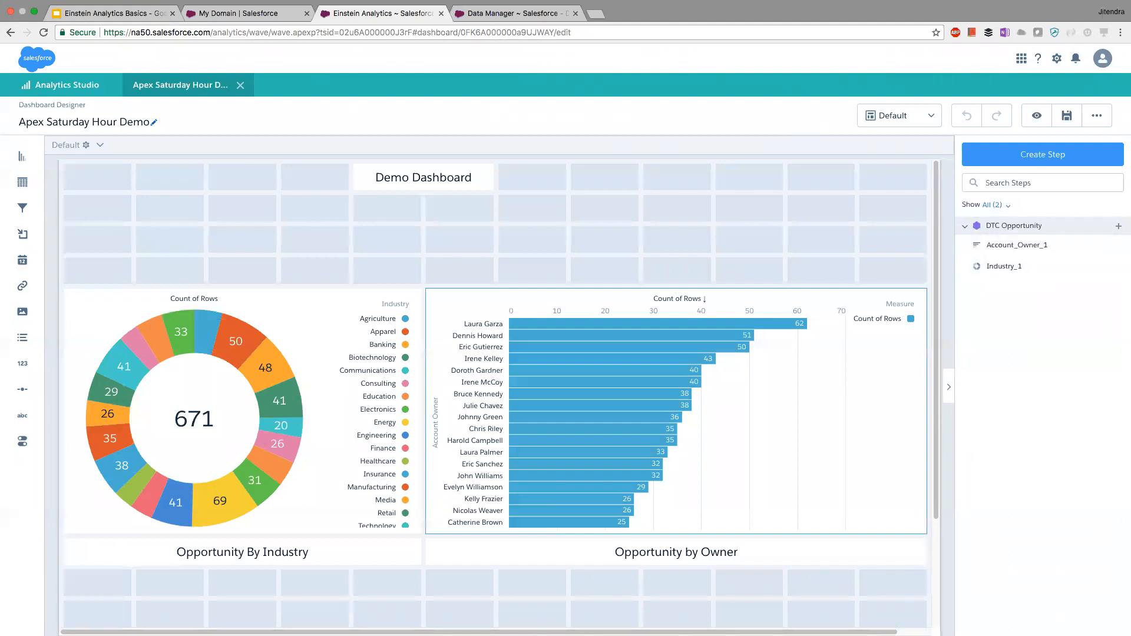
Preview the dashboard again and filter the owner bar chart by the Manufacturing and Energy slices of the donut chart.
click(1037, 116)
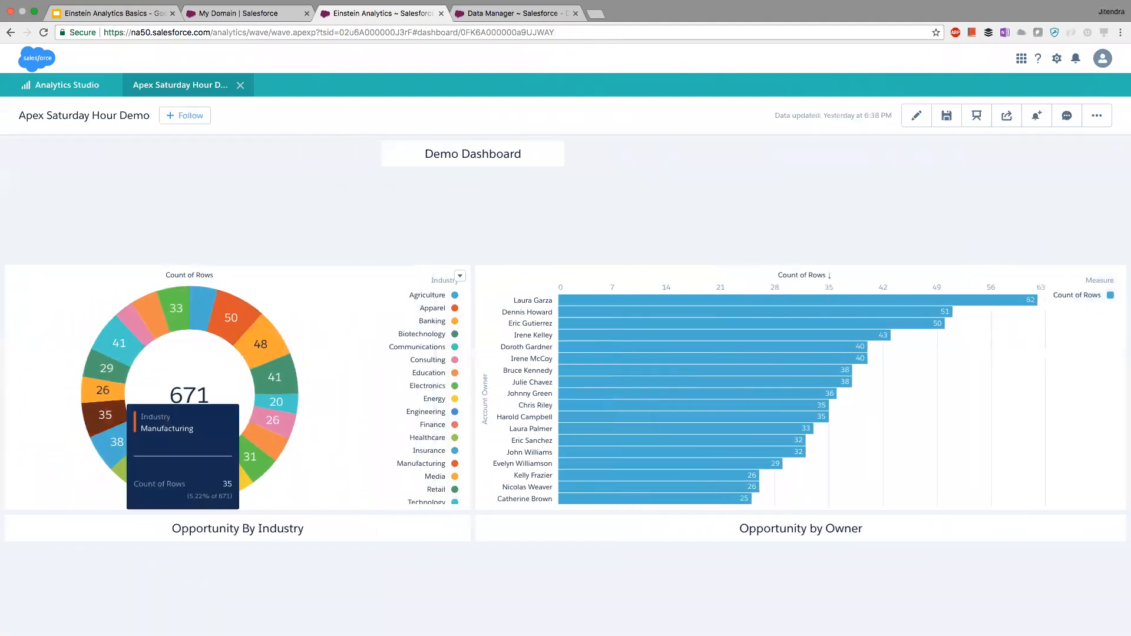
click(105, 415)
click(214, 473)
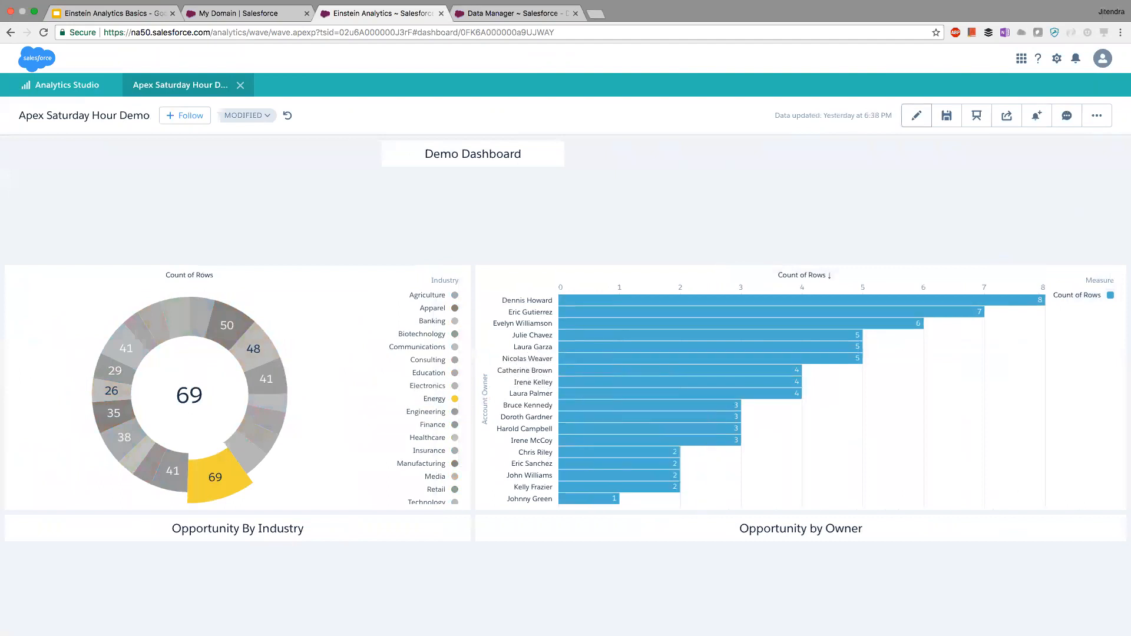
Add a toggle widget in the designer's third row above the donut chart, based on the Industry field of the DTC Opportunity dataset.
click(917, 116)
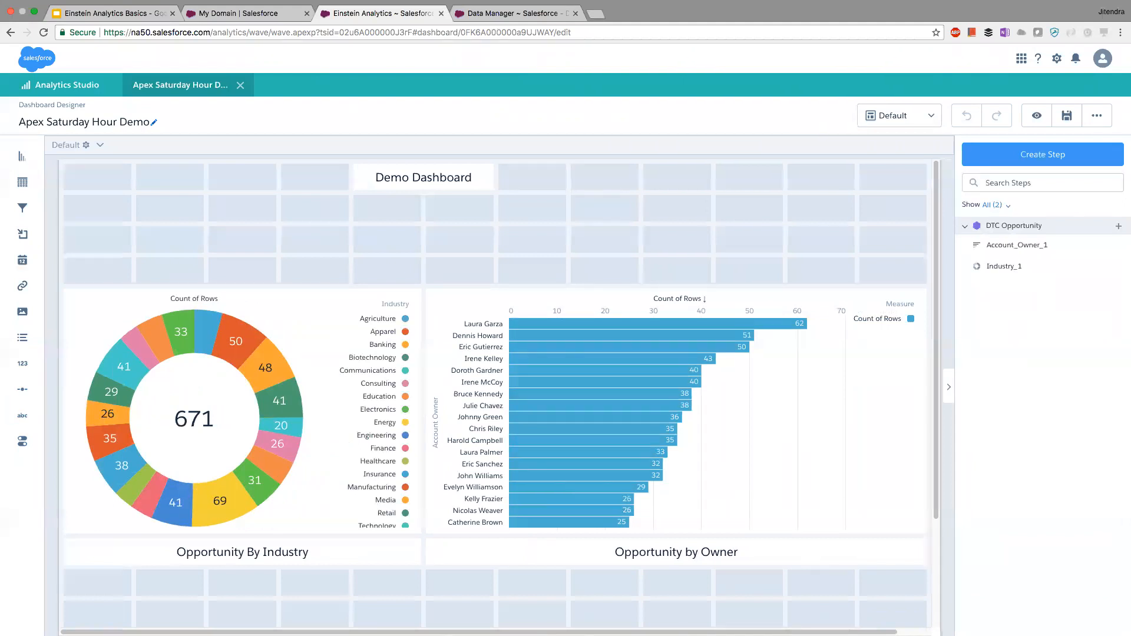
drag(22, 441, 121, 250)
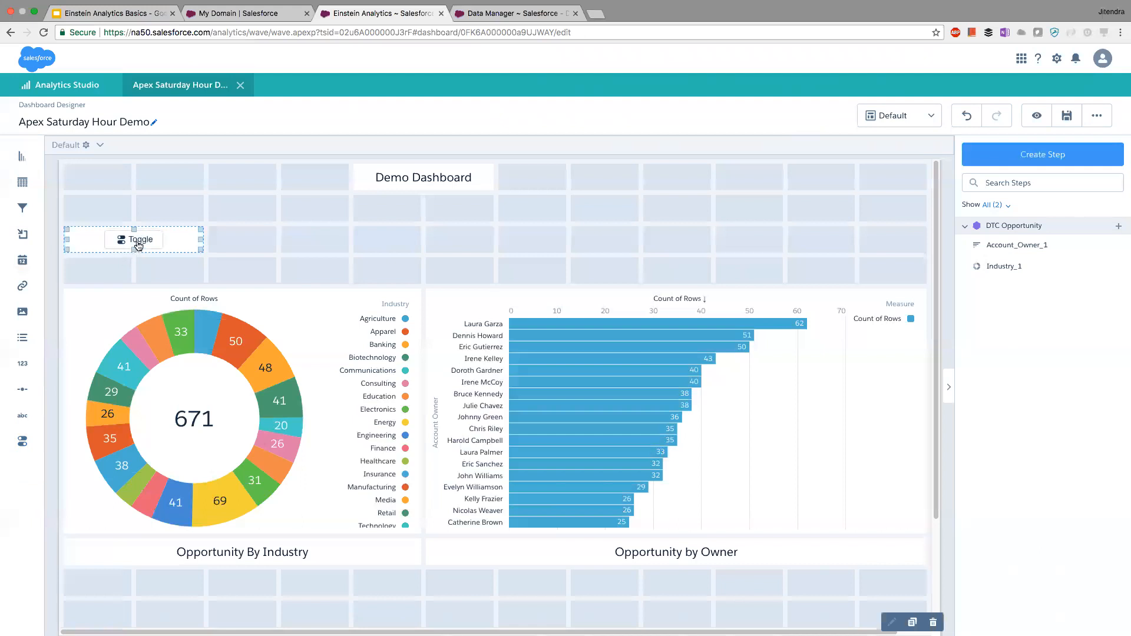
click(137, 242)
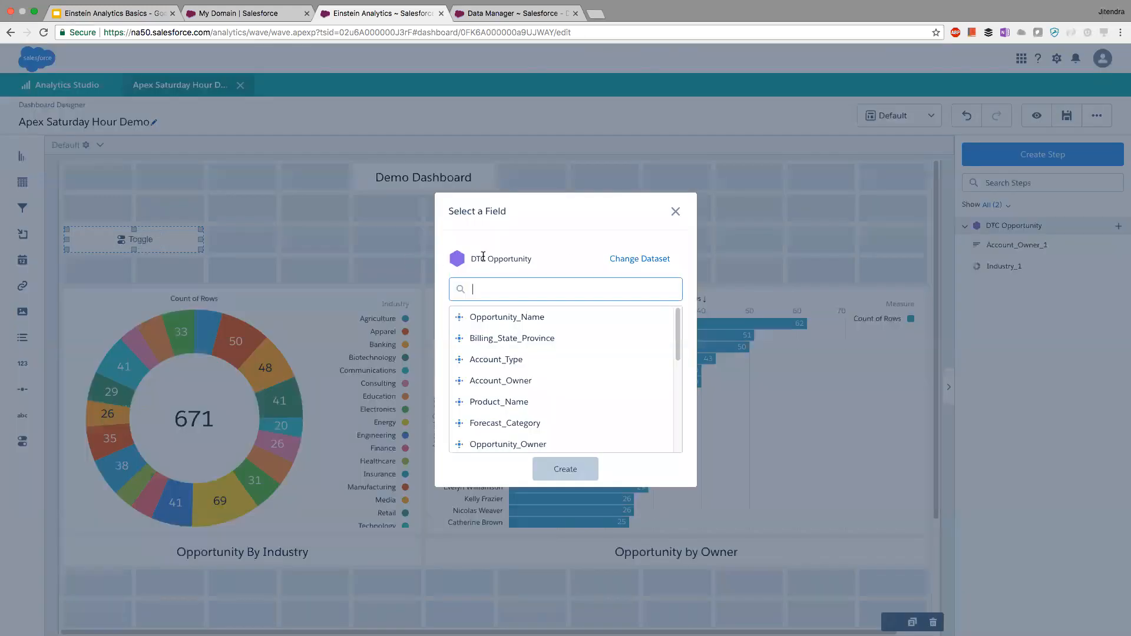
drag(522, 259, 488, 258)
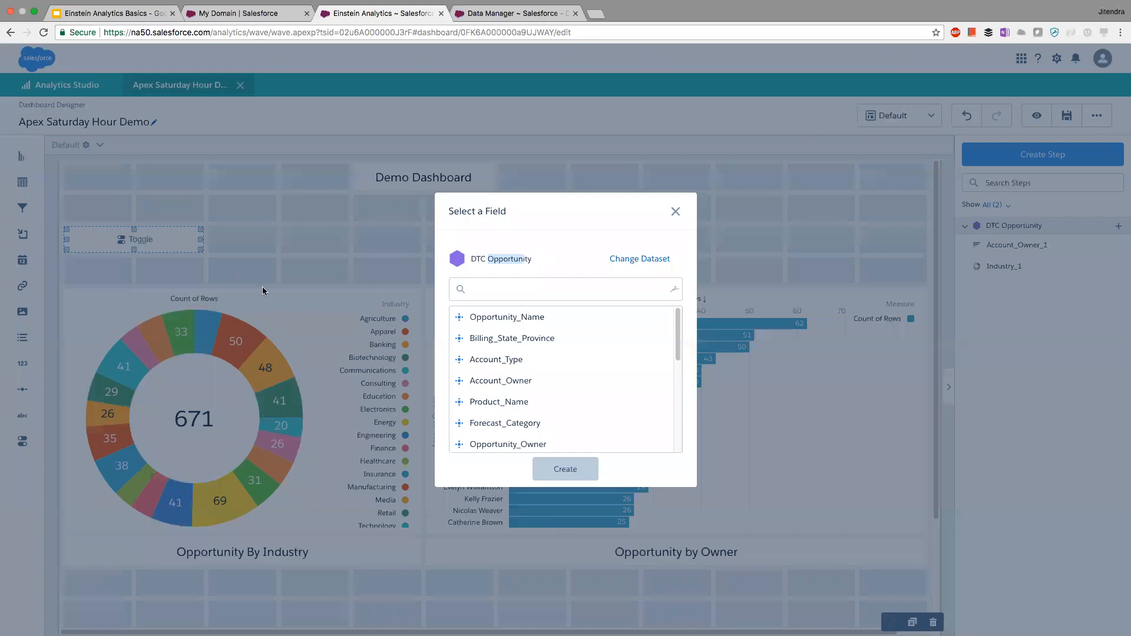
click(511, 290)
text(indus)
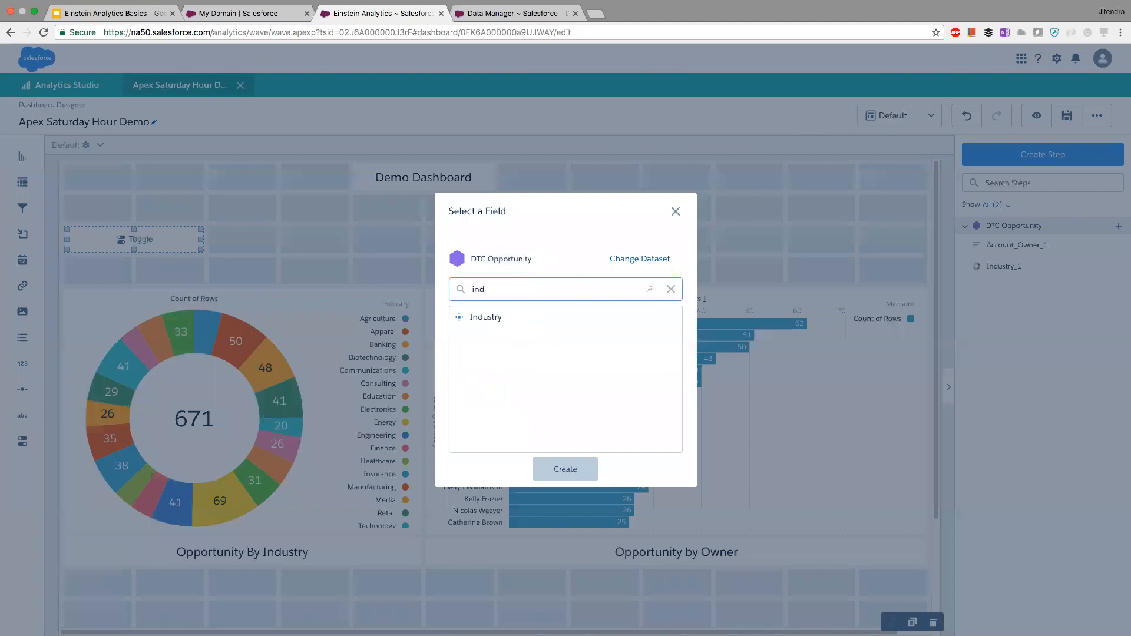
click(492, 319)
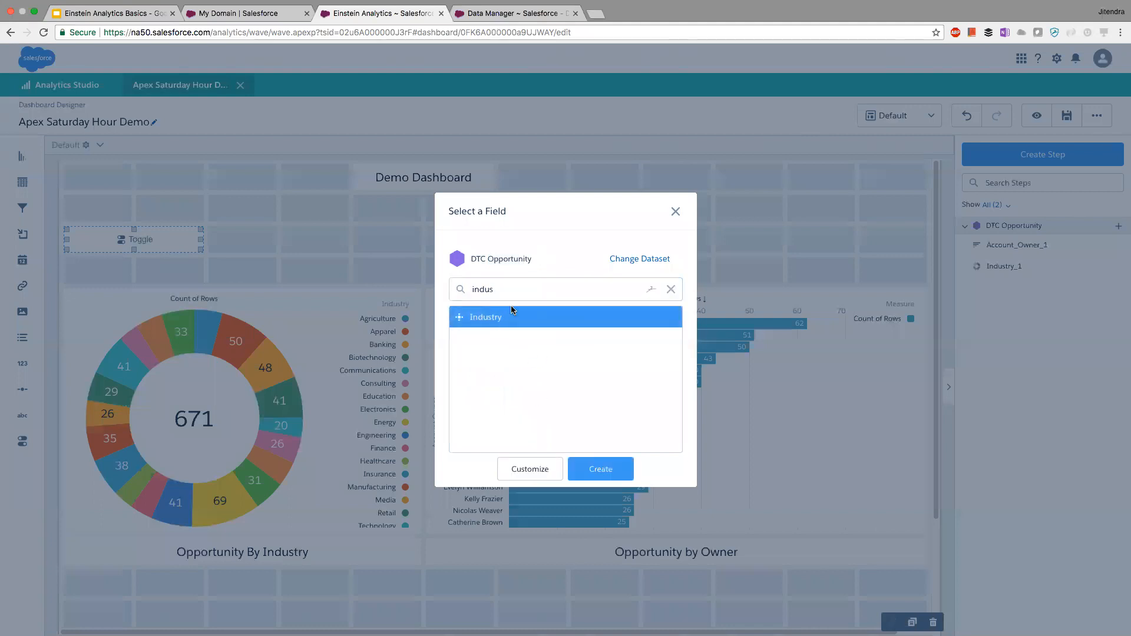
click(598, 469)
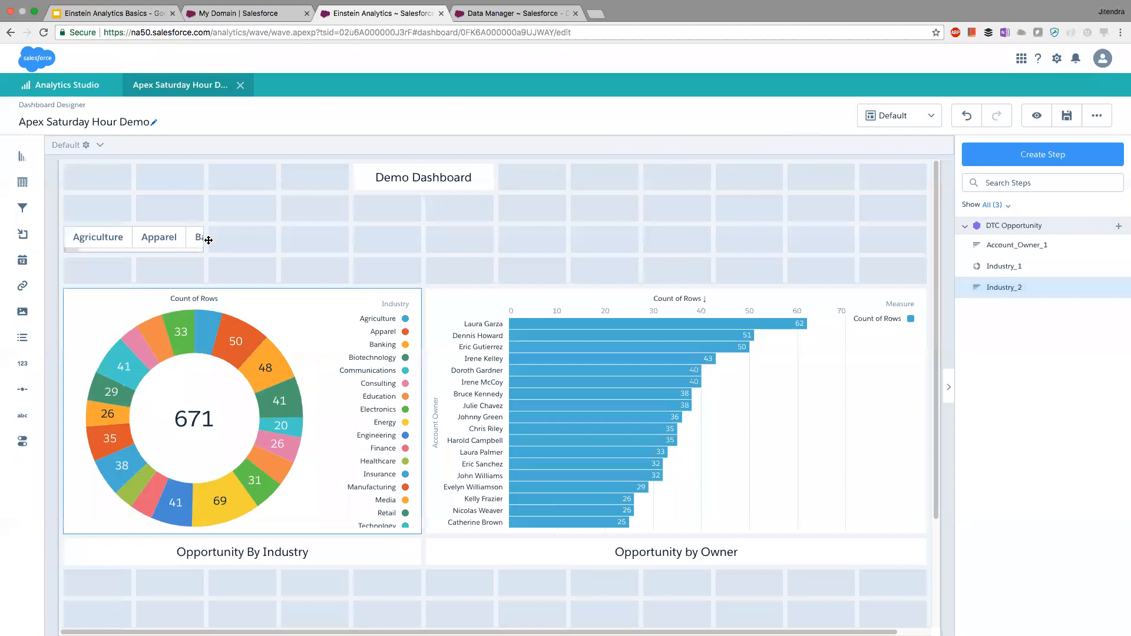
Stretch the industry toggle across the full width of both charts and save the dashboard in My Private App.
click(199, 240)
drag(199, 240, 924, 240)
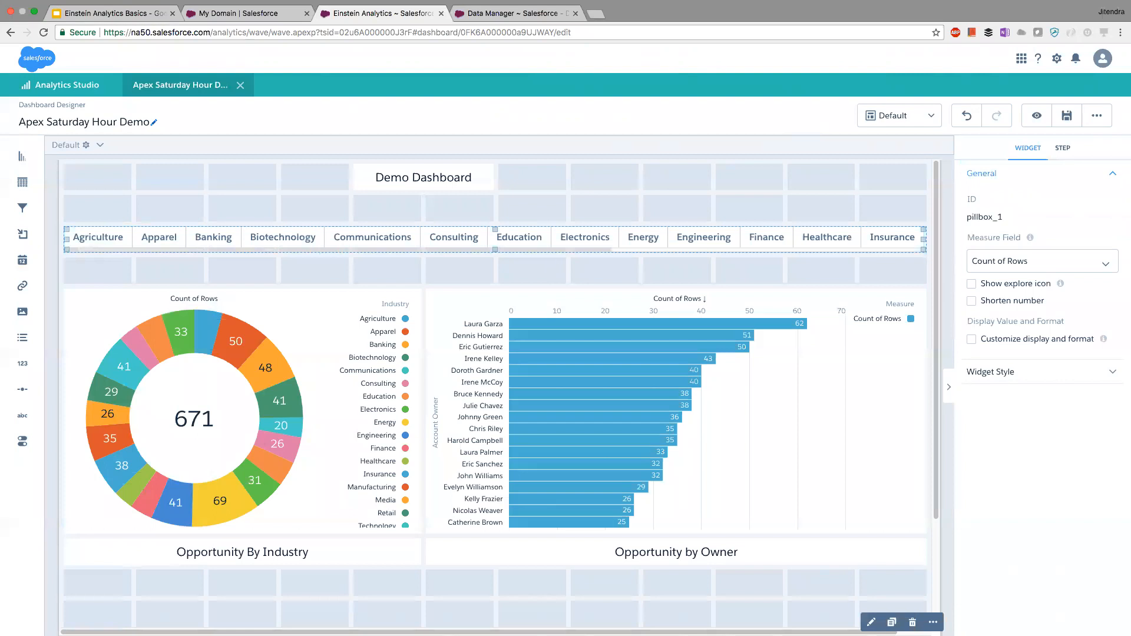
click(1067, 115)
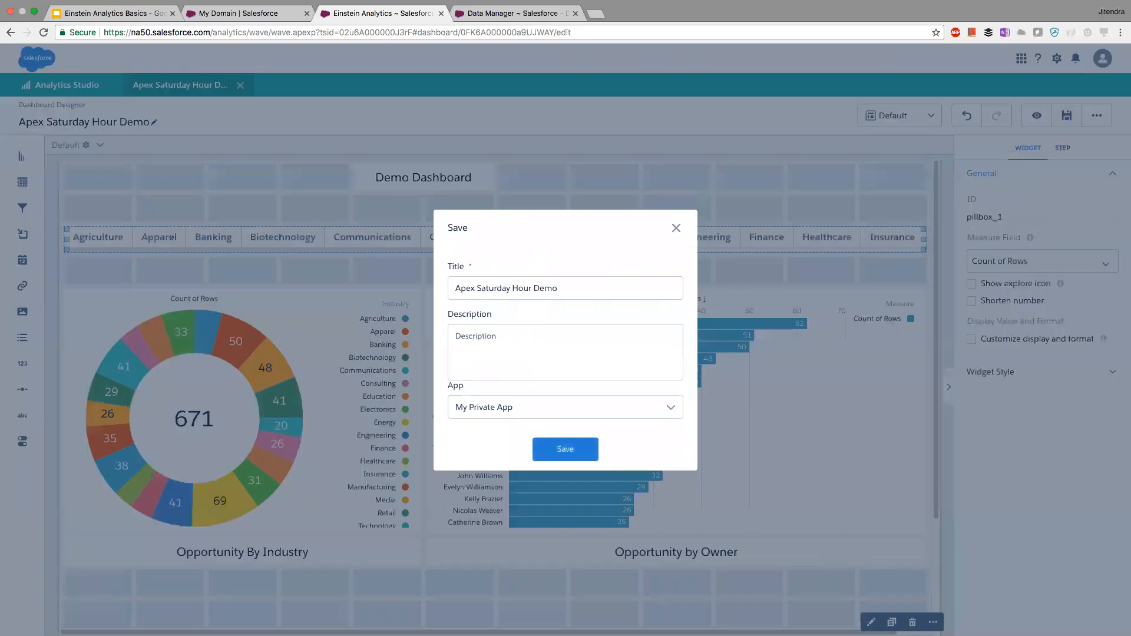
key(Return)
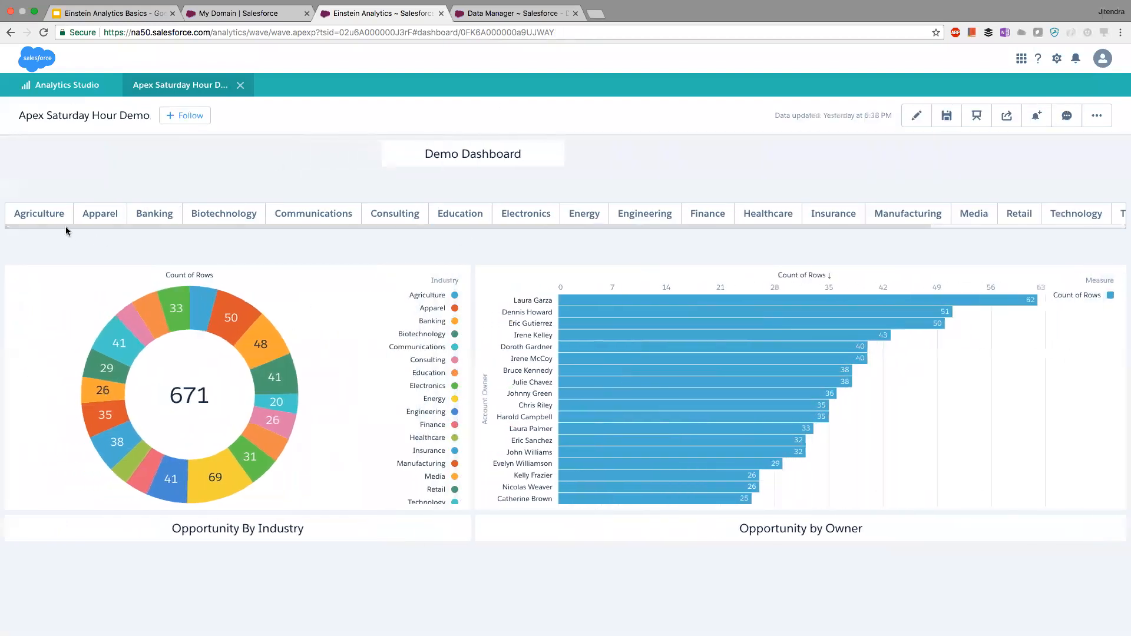
Filter both opportunity charts through the industry toggle by Agriculture, Apparel, Banking, Biotechnology, Communications and Consulting in turn.
click(47, 216)
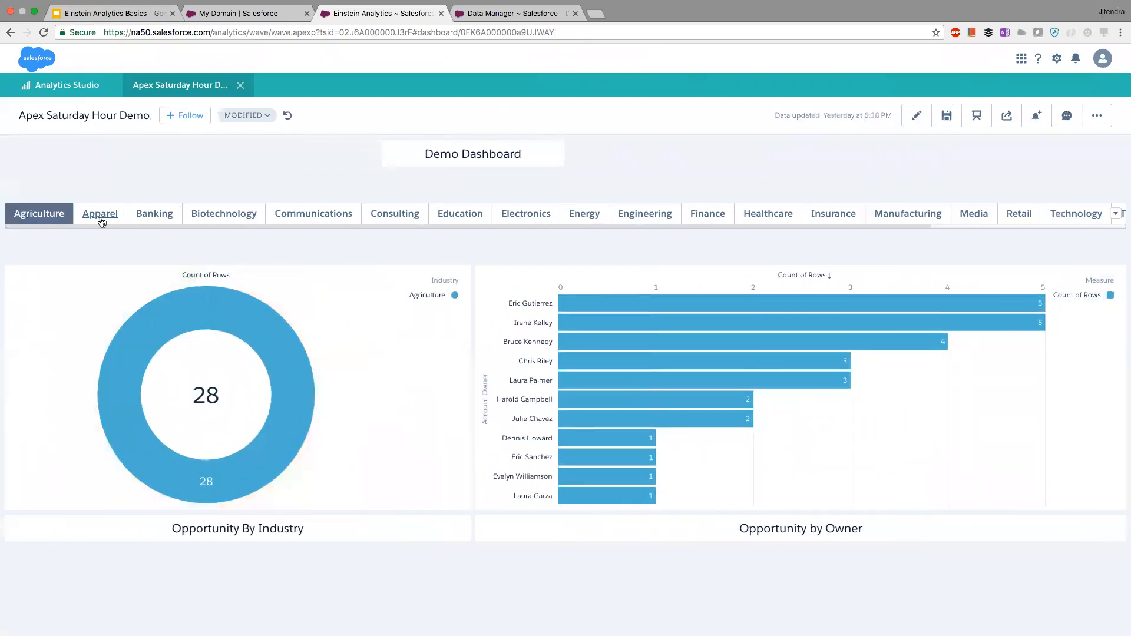
click(101, 220)
click(153, 218)
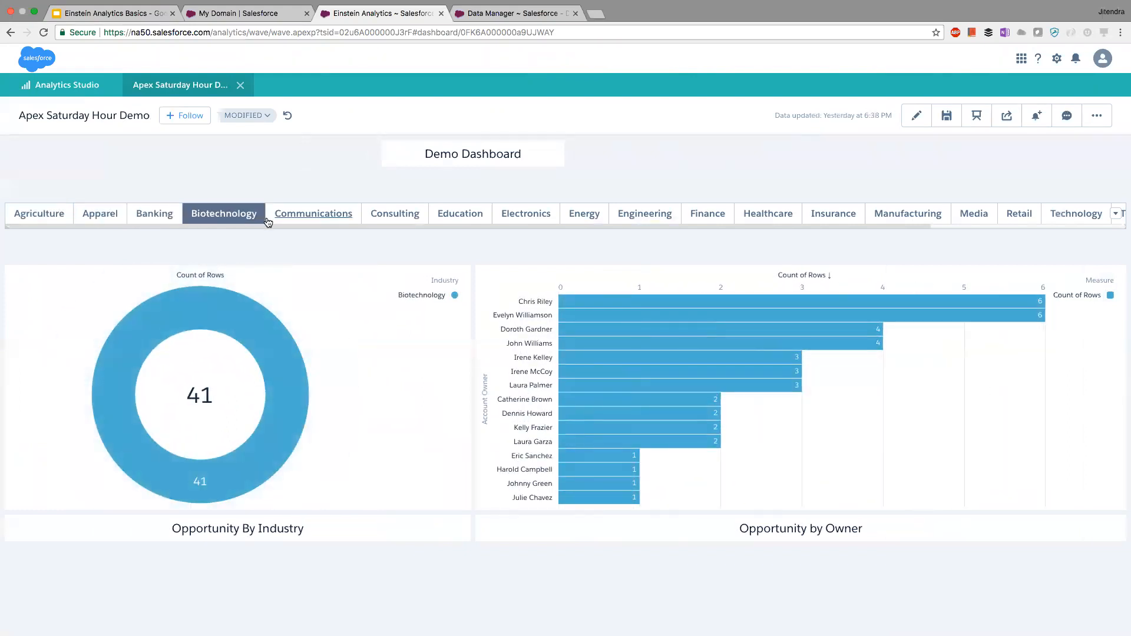
click(276, 220)
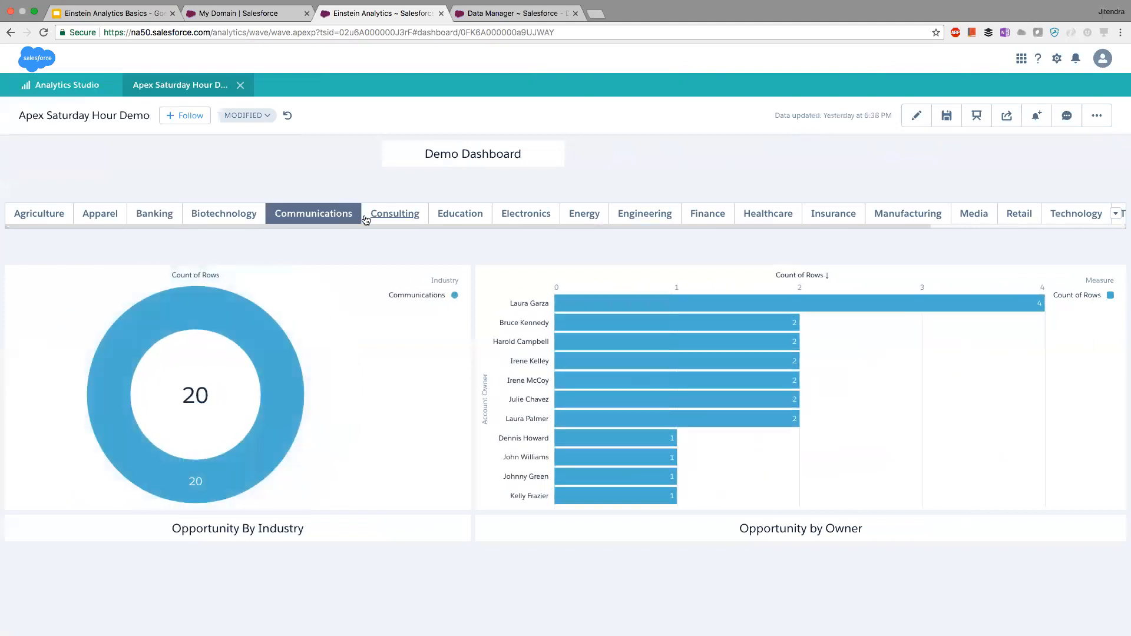
click(376, 215)
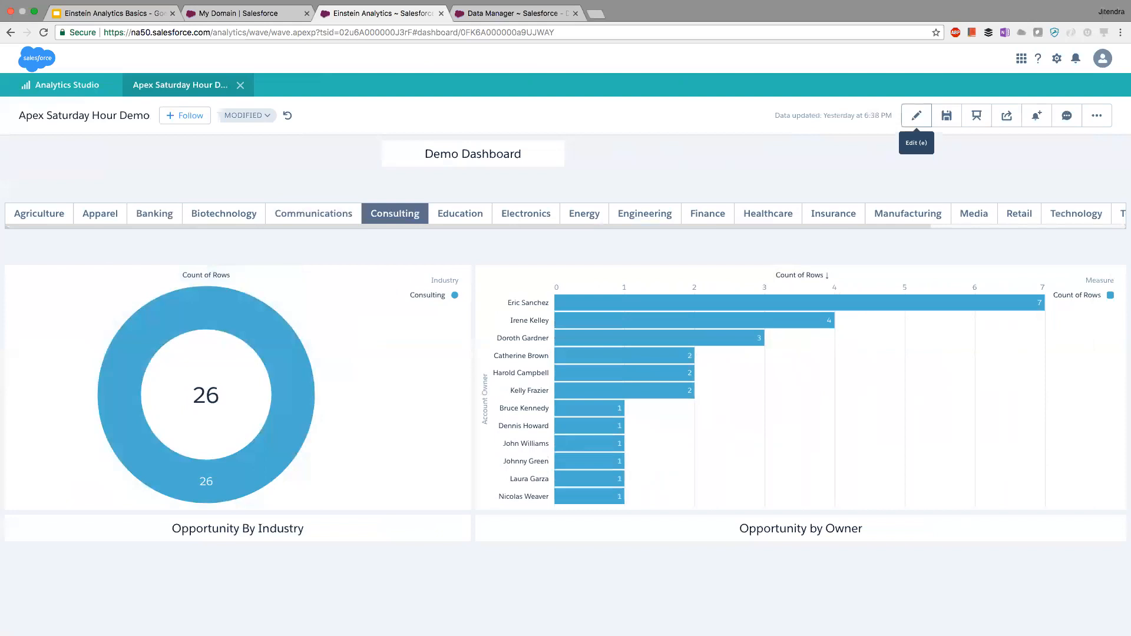
Return to dashboard editing and add a chart widget below the Opportunity By Industry caption, enlarged to the caption's full width.
click(917, 116)
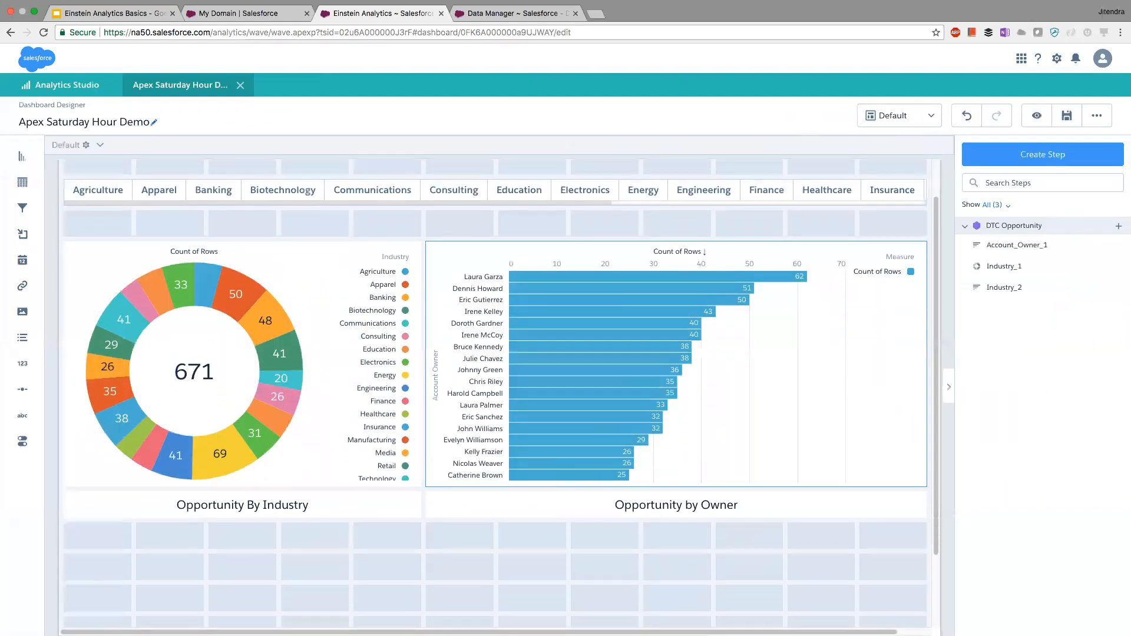
scroll(701, 354, down, 3)
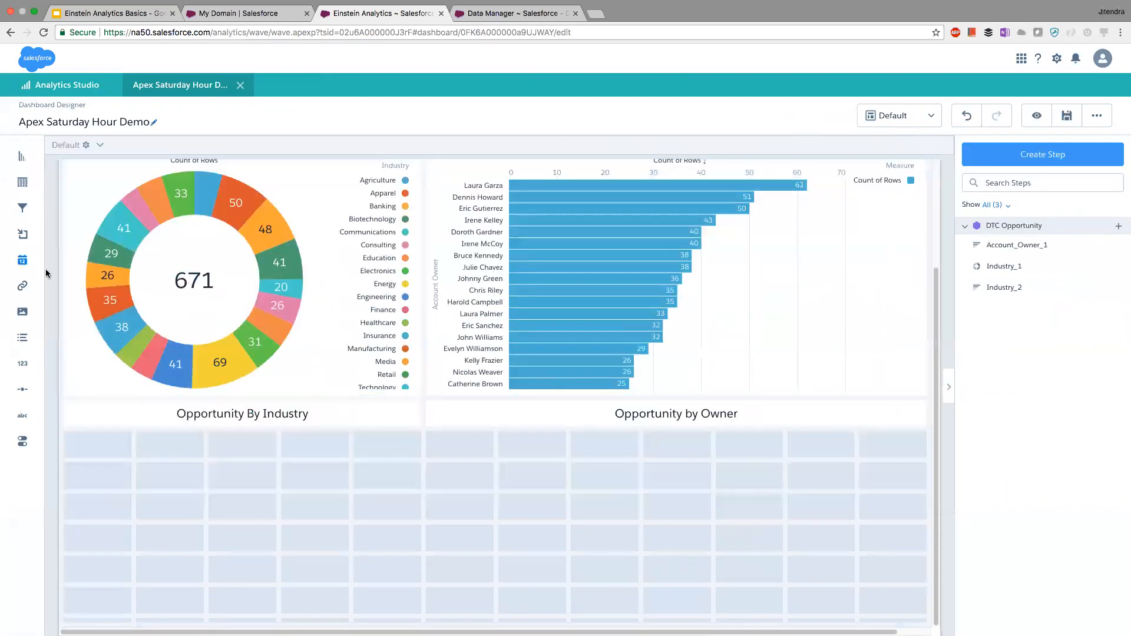
drag(23, 157, 95, 466)
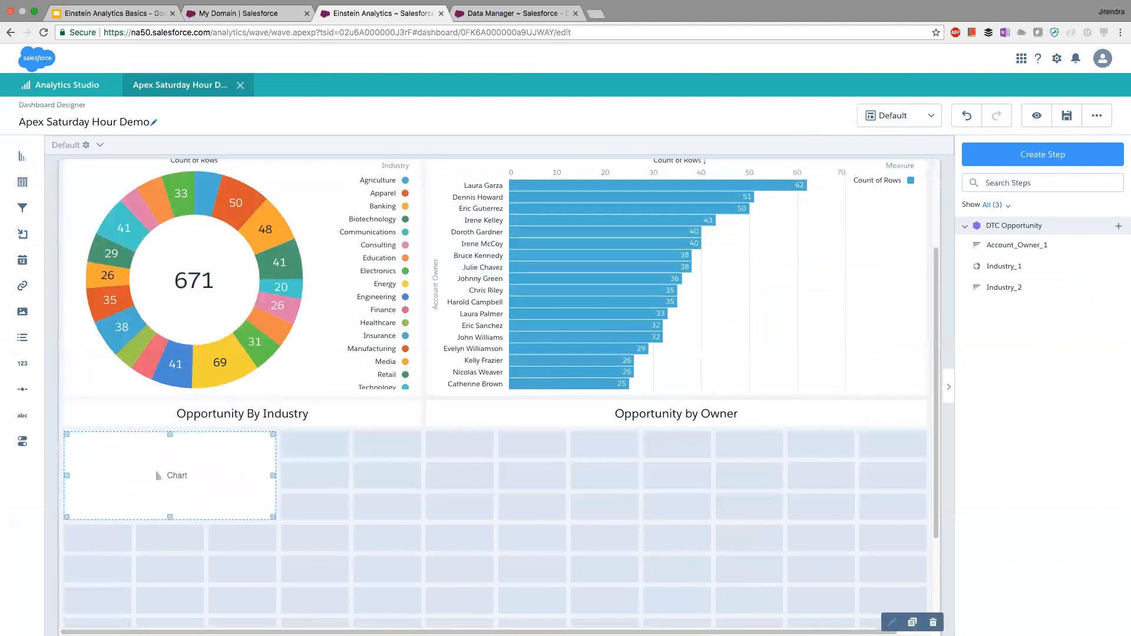
drag(273, 517, 421, 613)
scroll(254, 386, down, 5)
click(249, 384)
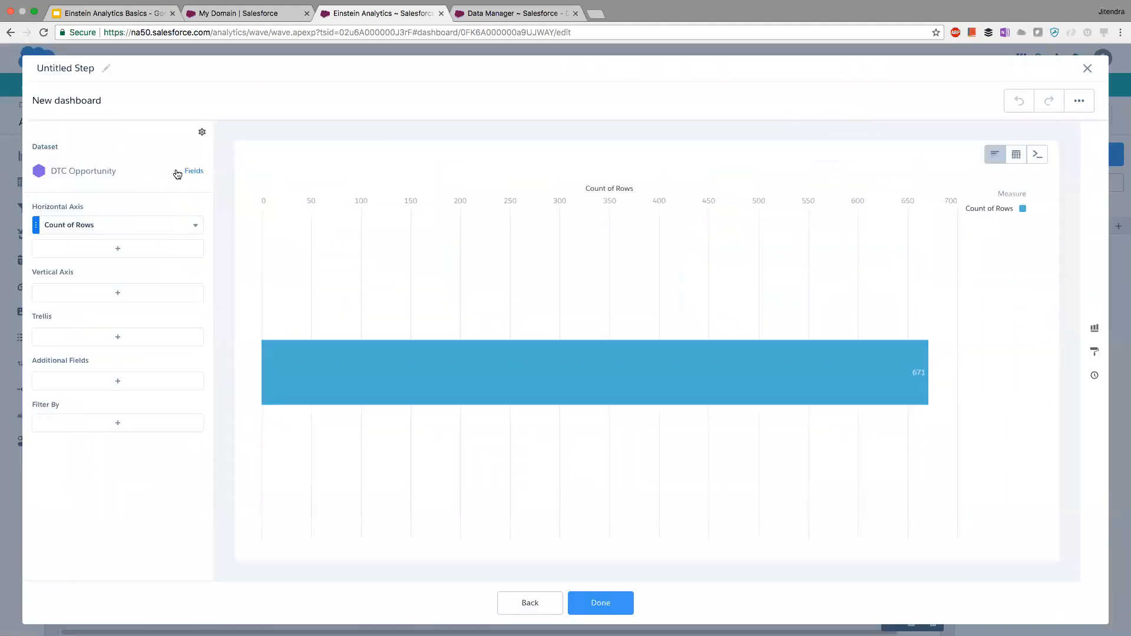
click(194, 171)
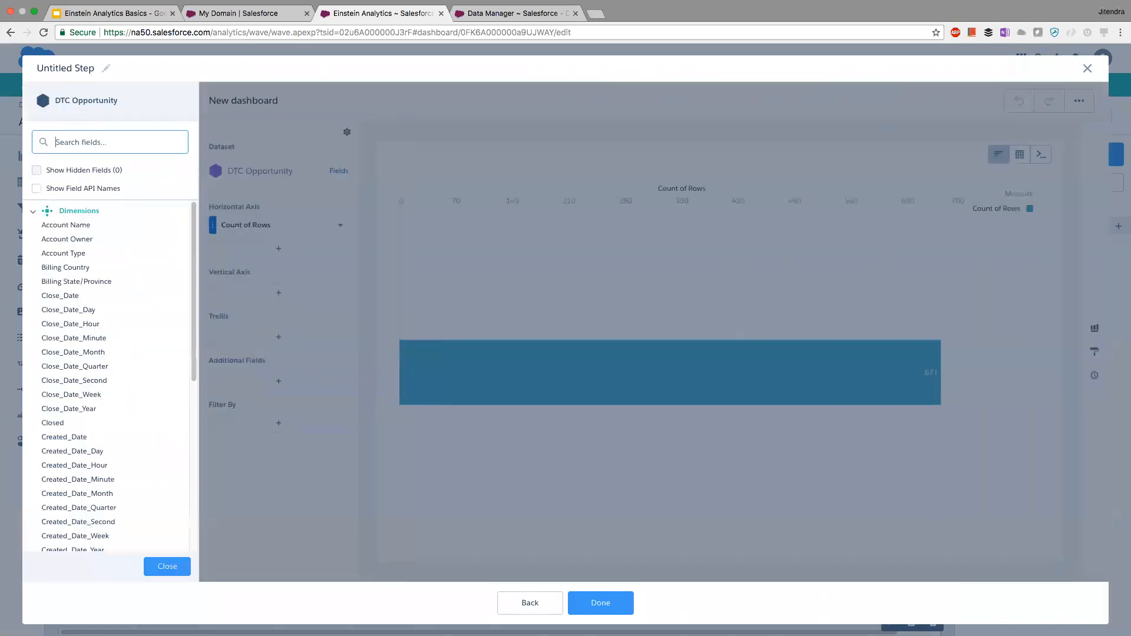
key(Escape)
click(470, 389)
click(379, 377)
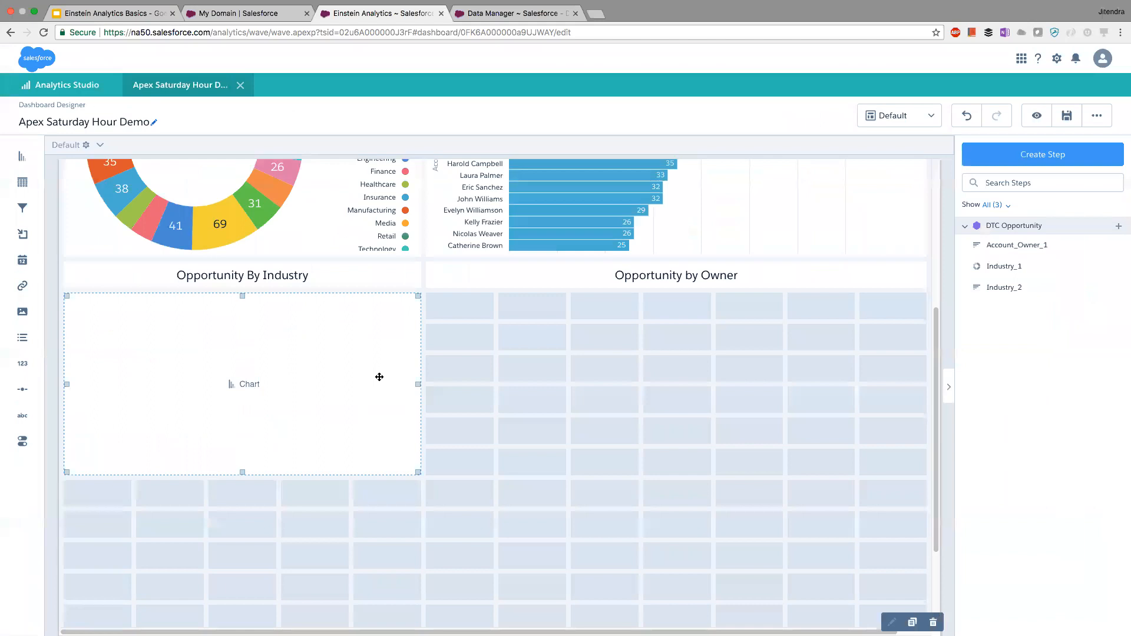
Create a step on the AccountWithOwner dataset with Industry on the vertical axis, sorted descending by Count of Rows.
click(1043, 154)
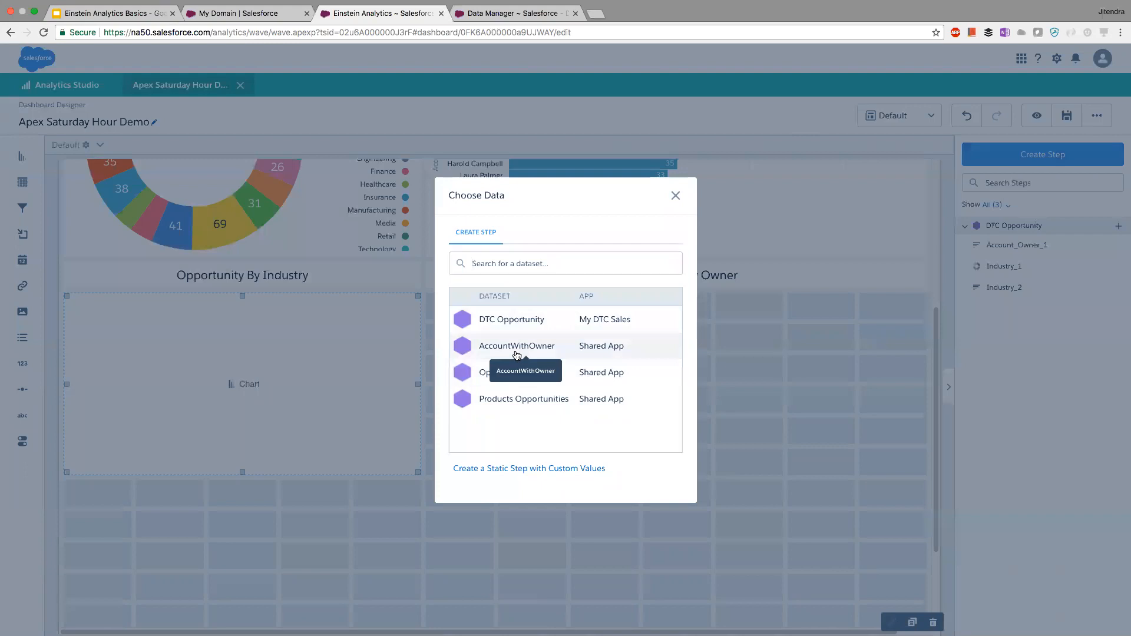
click(517, 350)
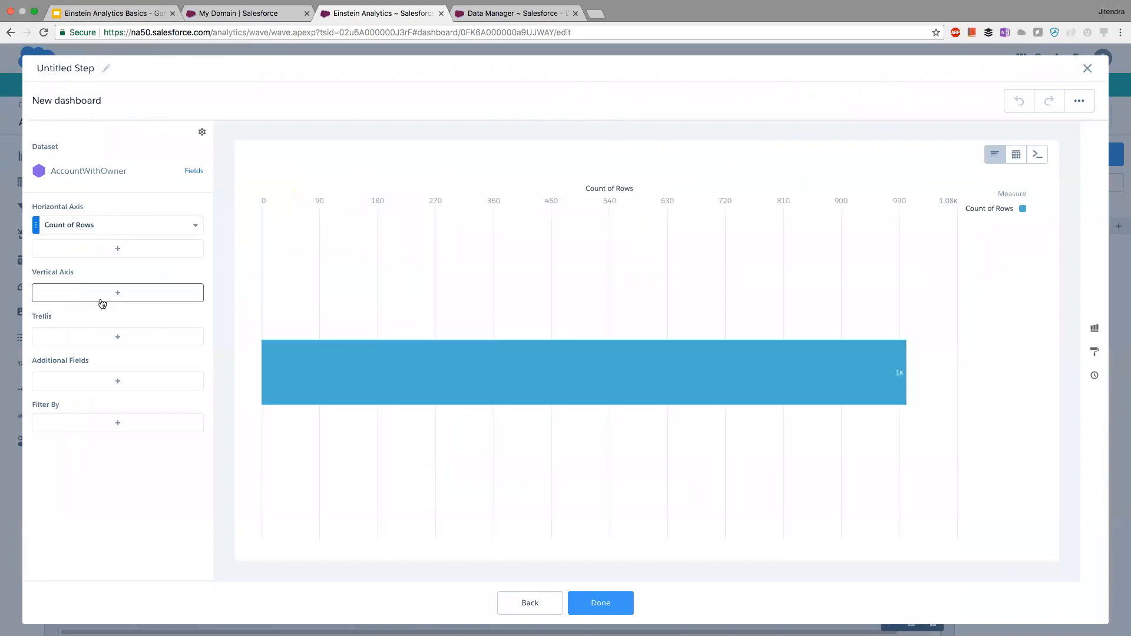
click(122, 304)
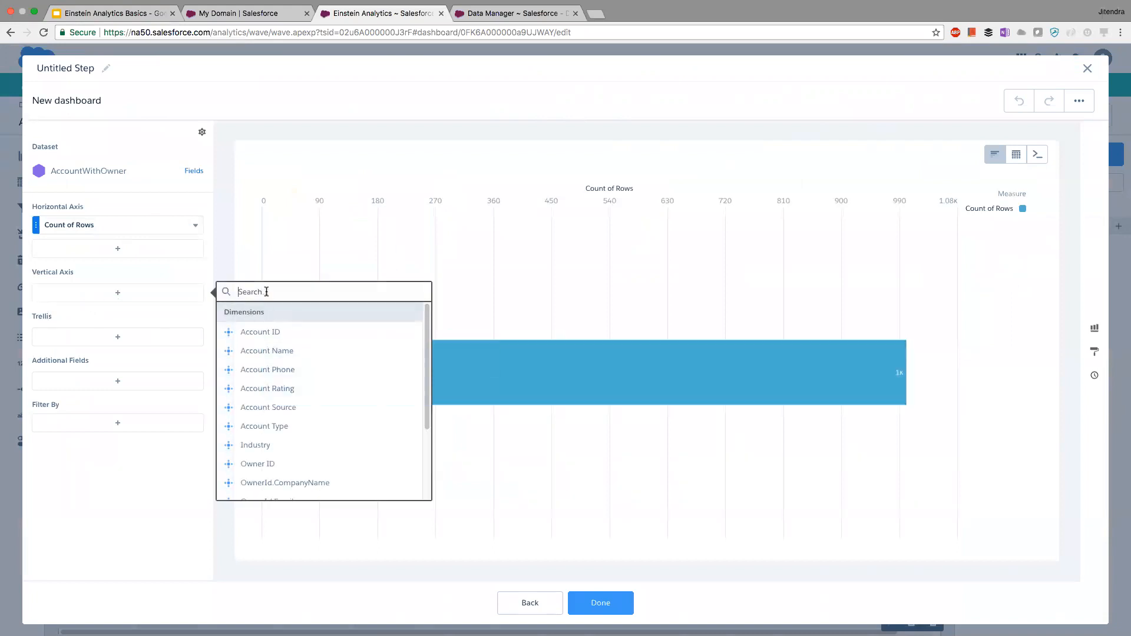
text(indus)
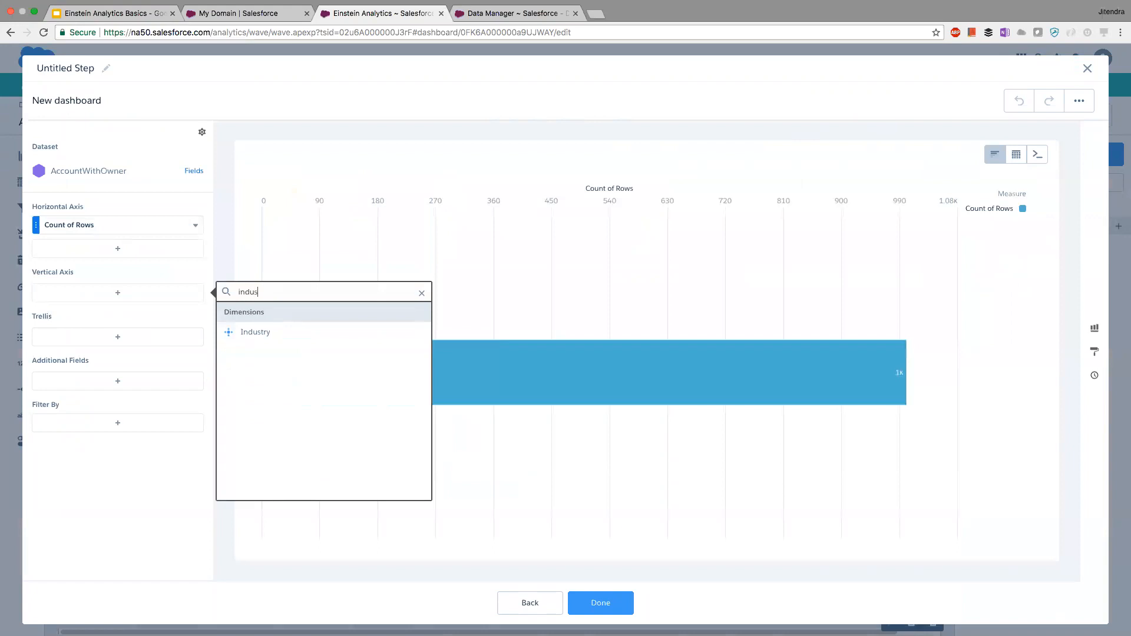
click(260, 327)
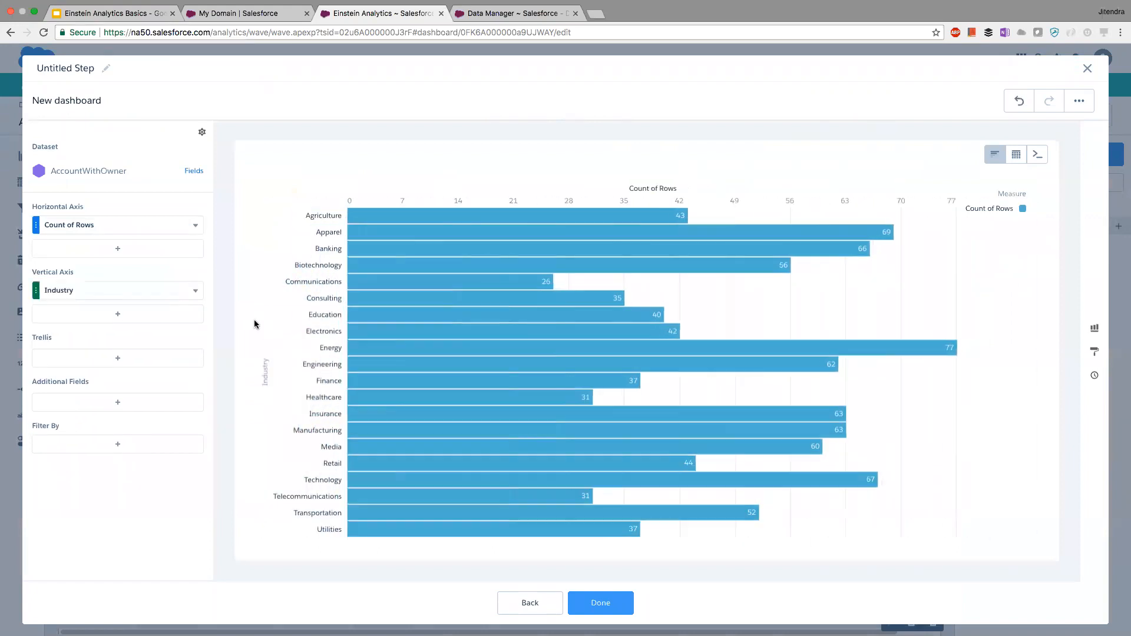
click(195, 230)
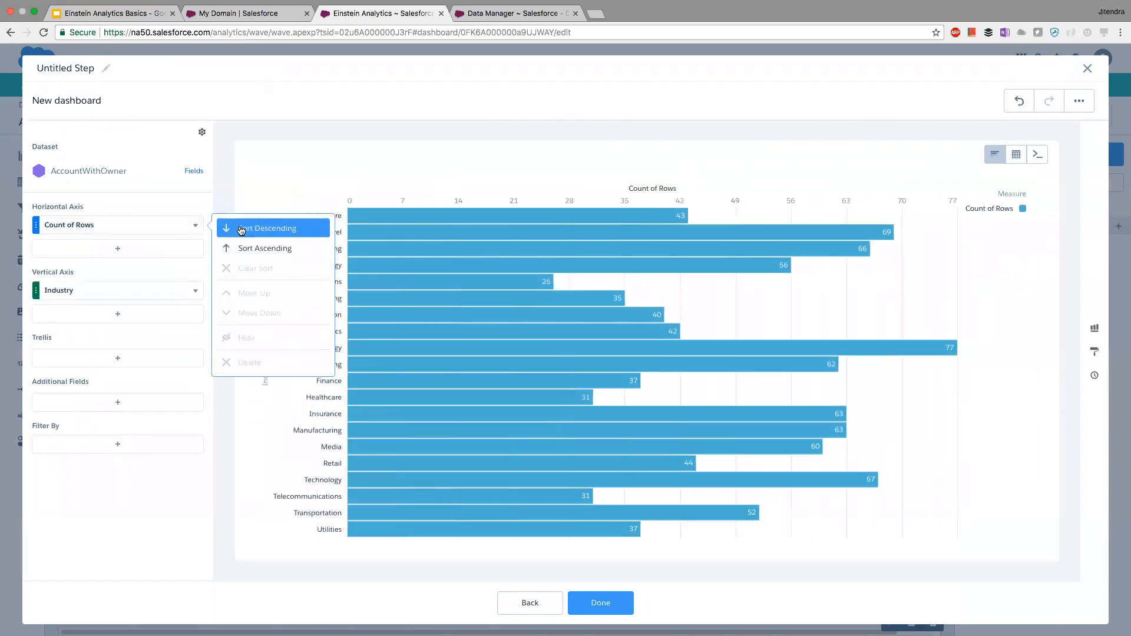
click(241, 229)
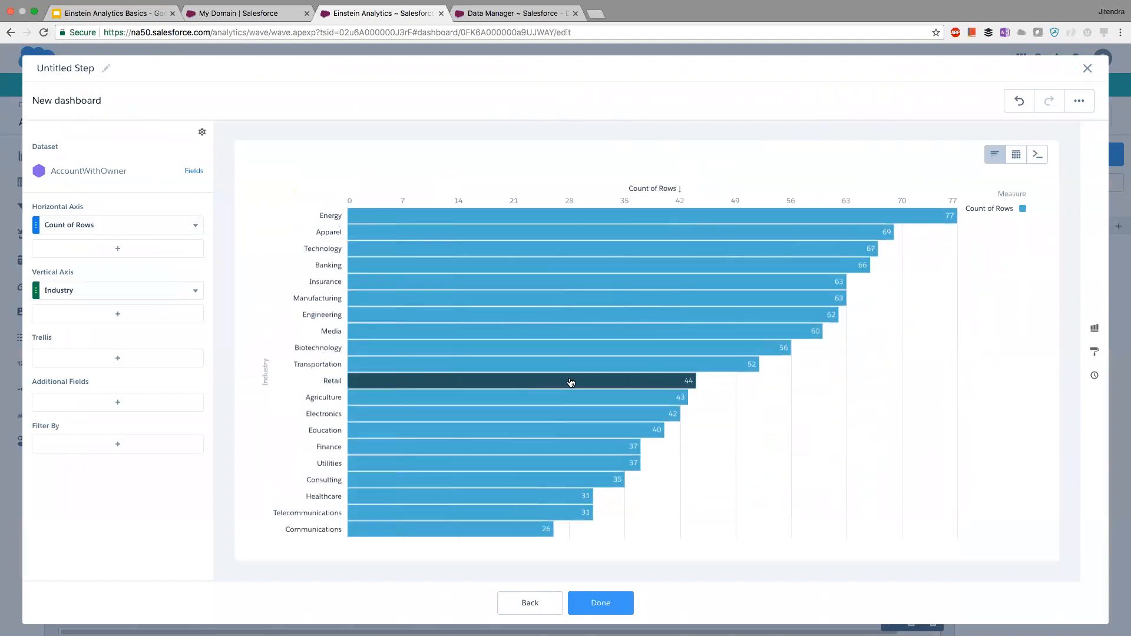
Switch the account industry step to a donut chart, finish it, place it in the empty chart widget and make the widget taller.
mouse_move(1017, 156)
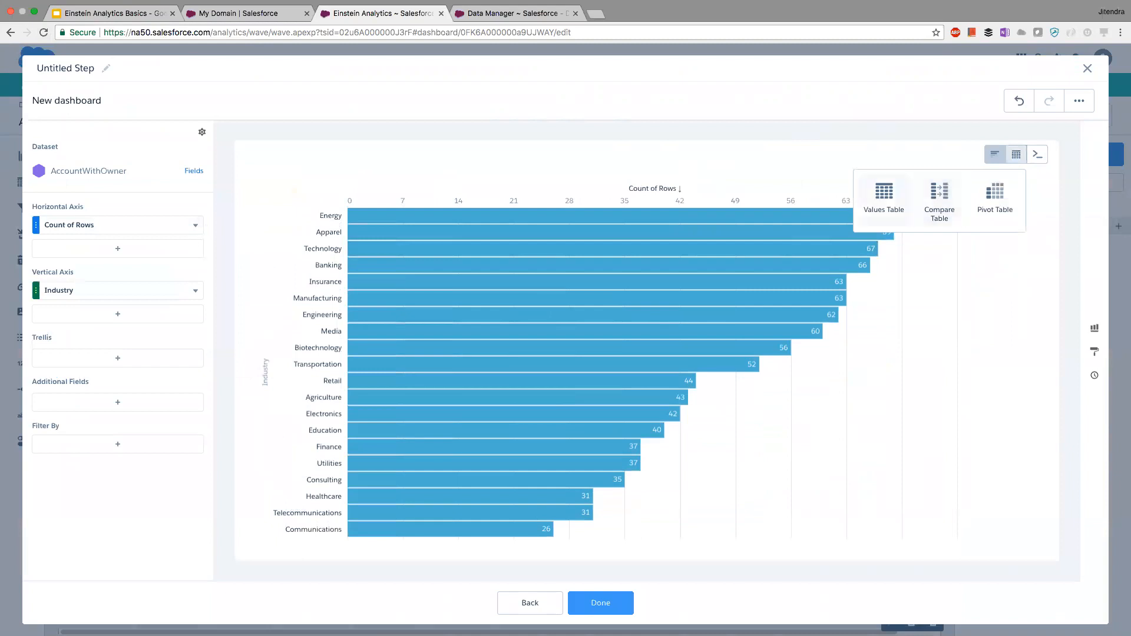
click(996, 154)
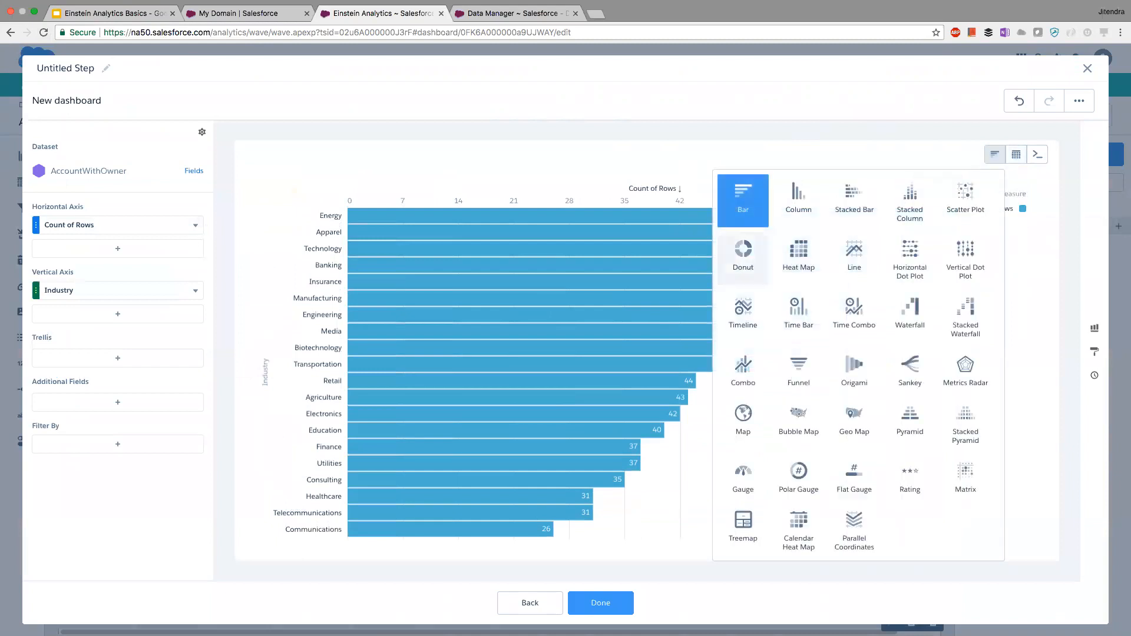
click(742, 251)
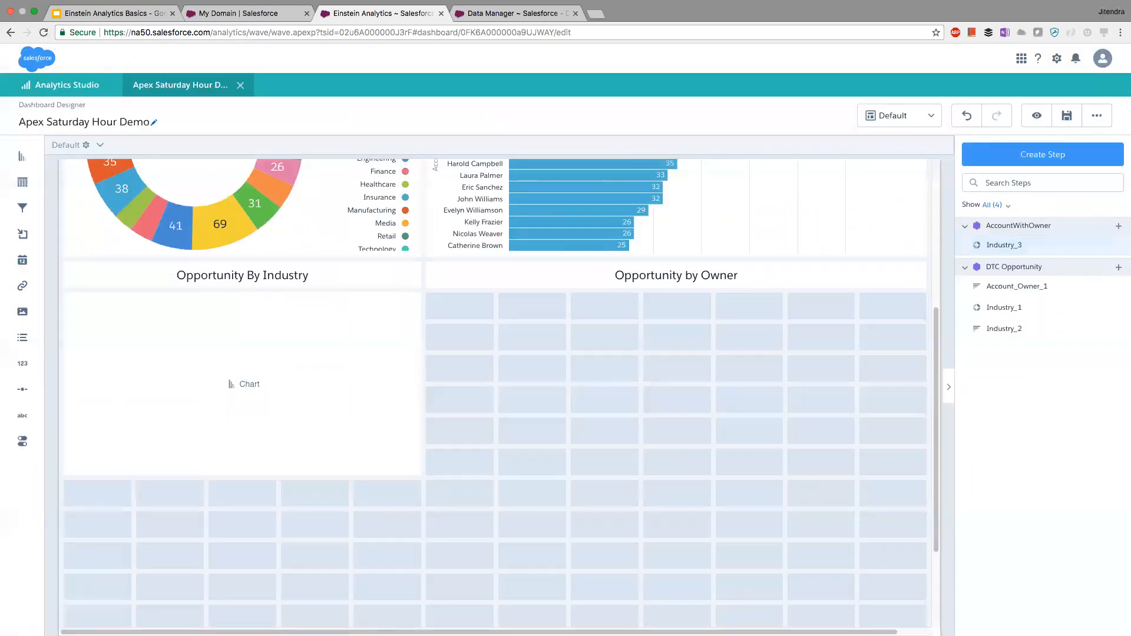
drag(1002, 245, 261, 390)
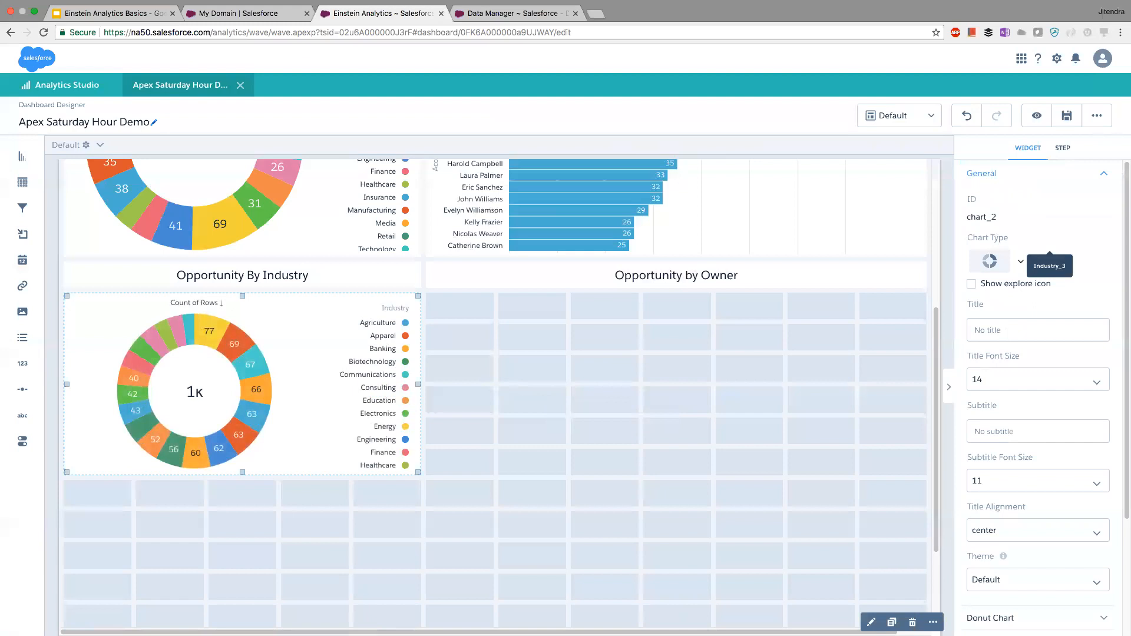
drag(242, 472, 242, 536)
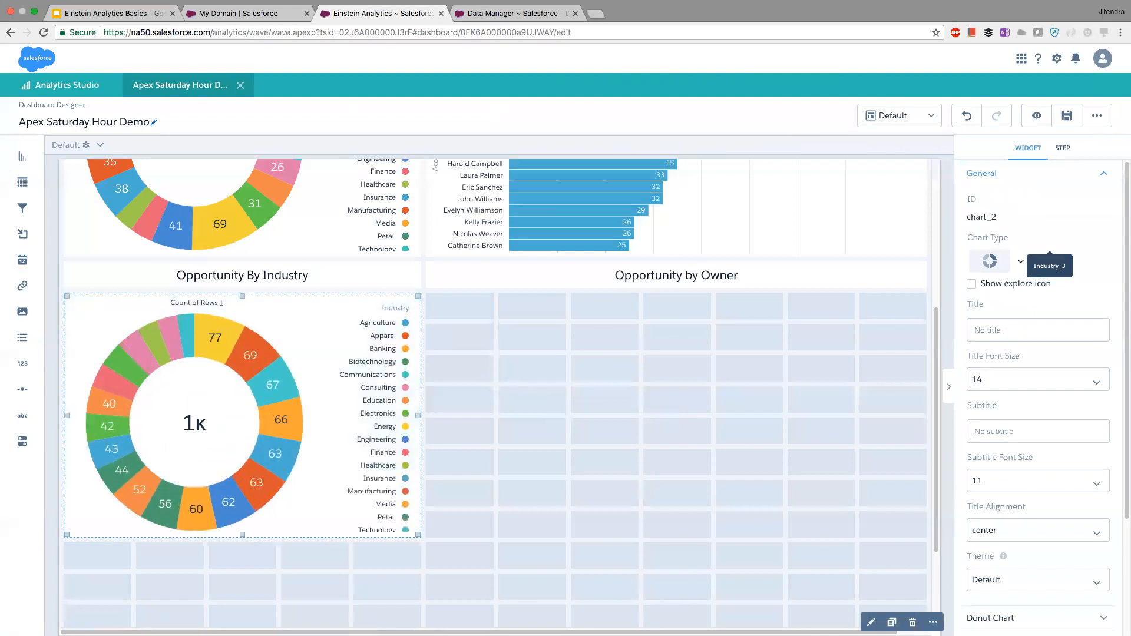
Add a text widget spanning the width of the account donut chart directly below it, captioned "Account By Industry".
drag(23, 416, 103, 552)
drag(201, 555, 421, 556)
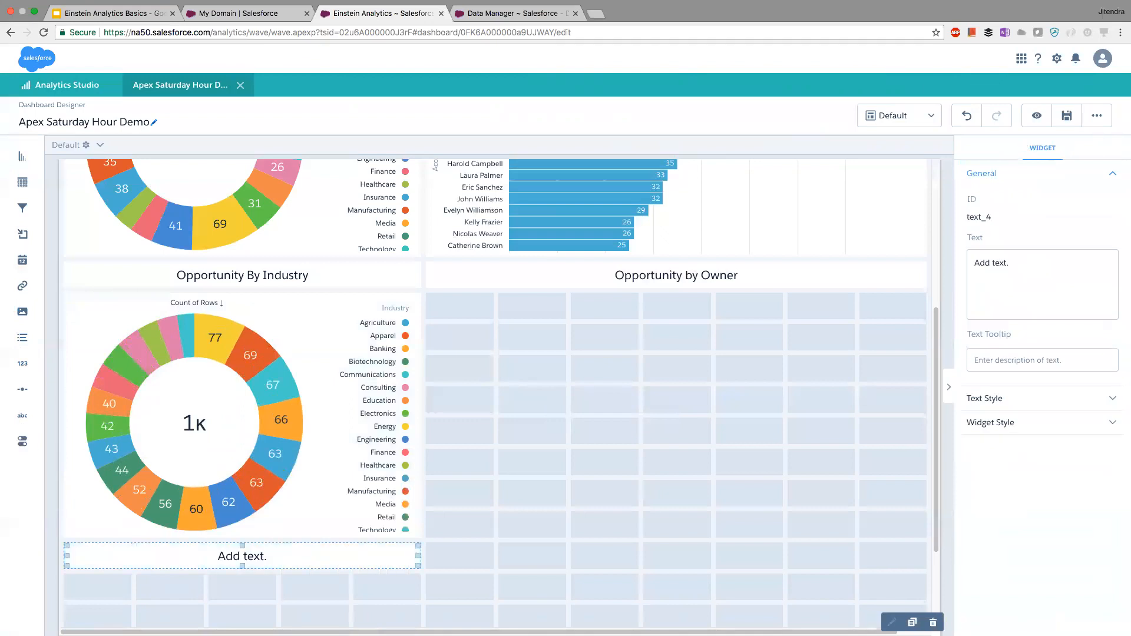
text(Accou)
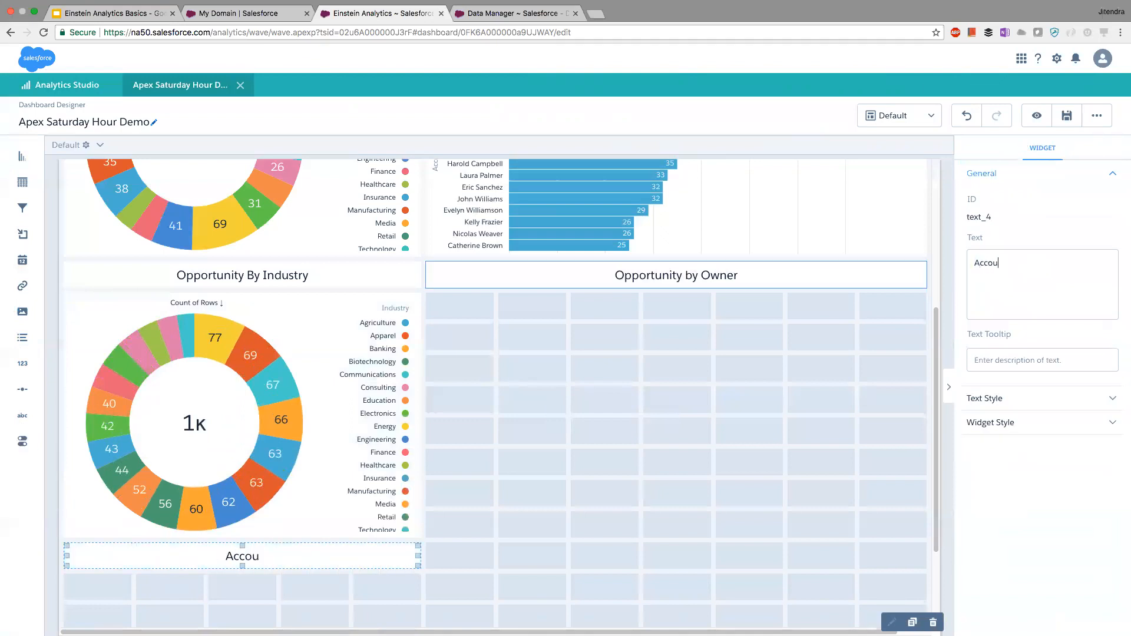
text(nt By Industry)
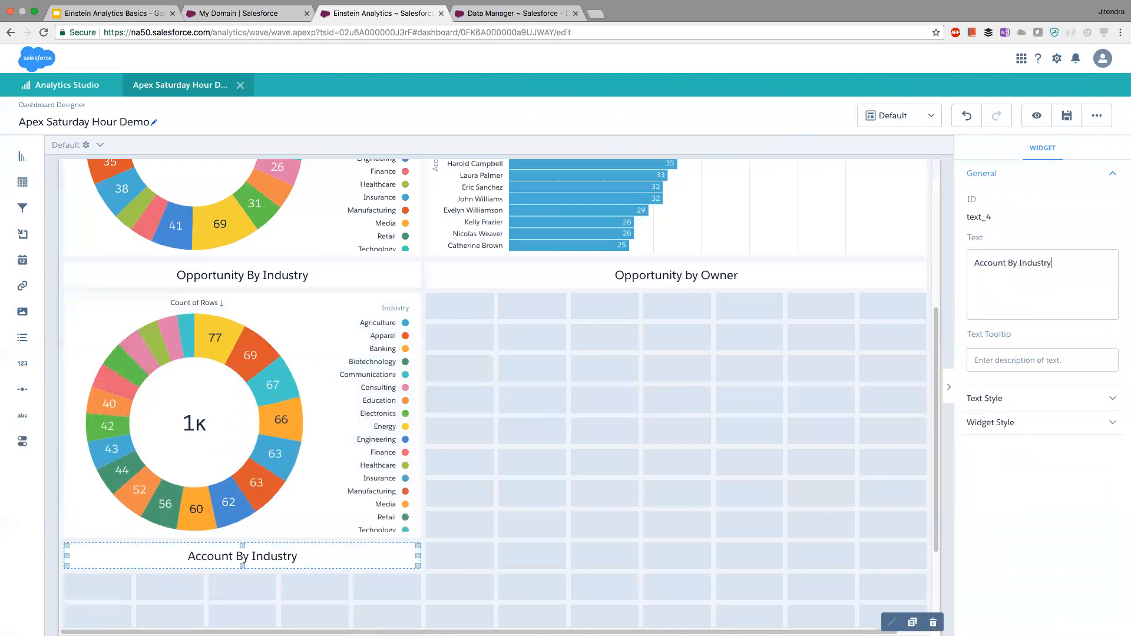
click(676, 383)
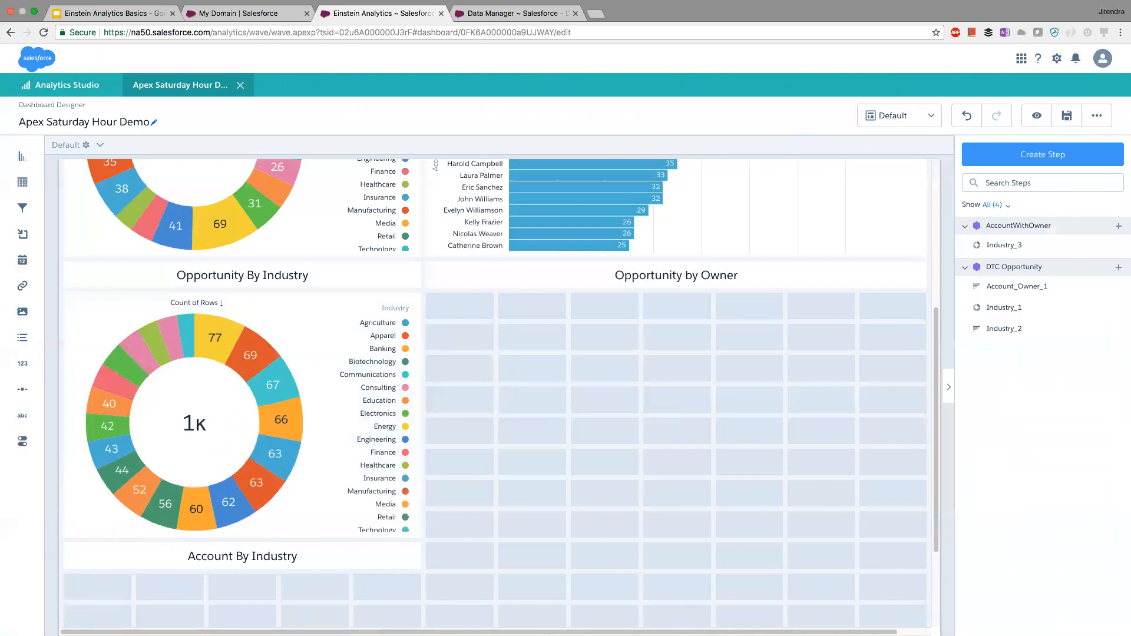
scroll(495, 394, down, 1)
scroll(677, 393, up, 5)
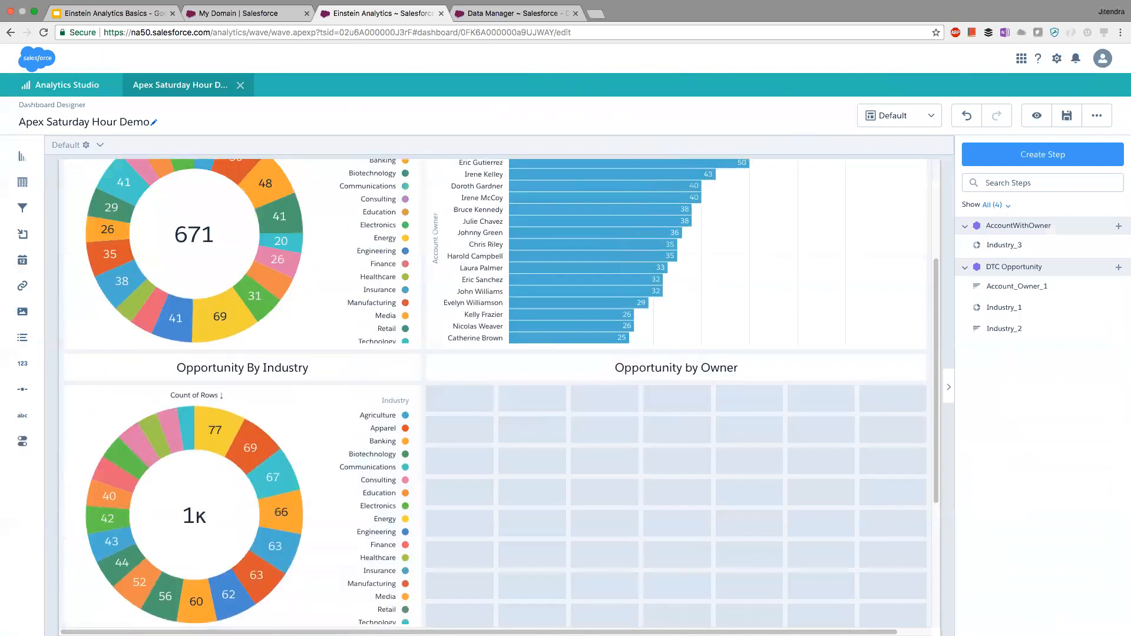
scroll(676, 394, down, 4)
scroll(353, 320, up, 5)
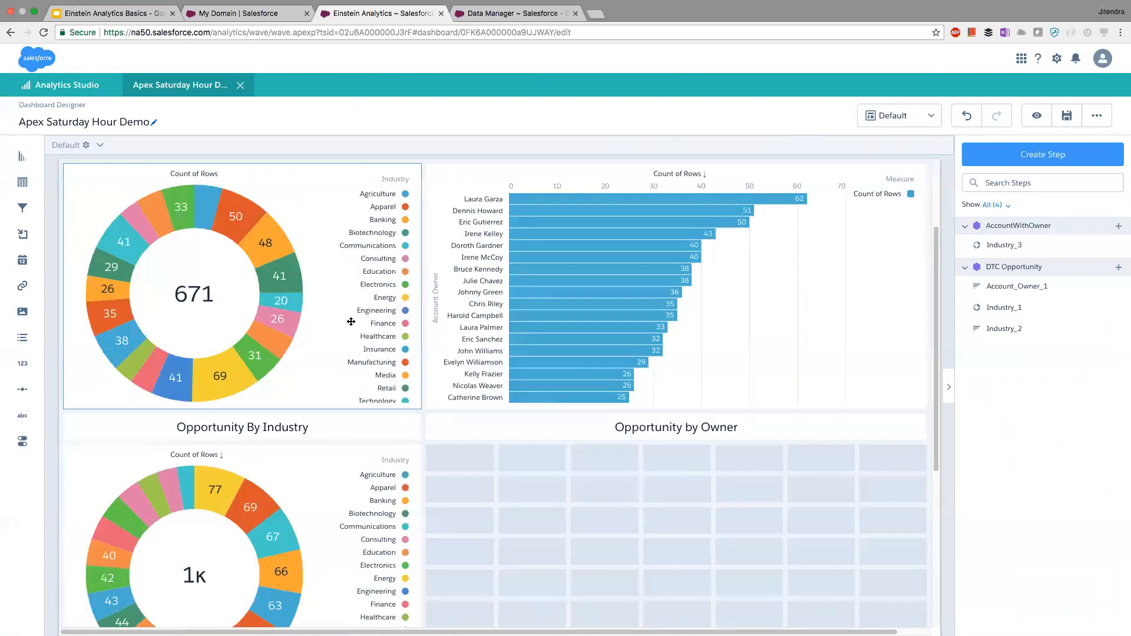
scroll(353, 320, down, 2)
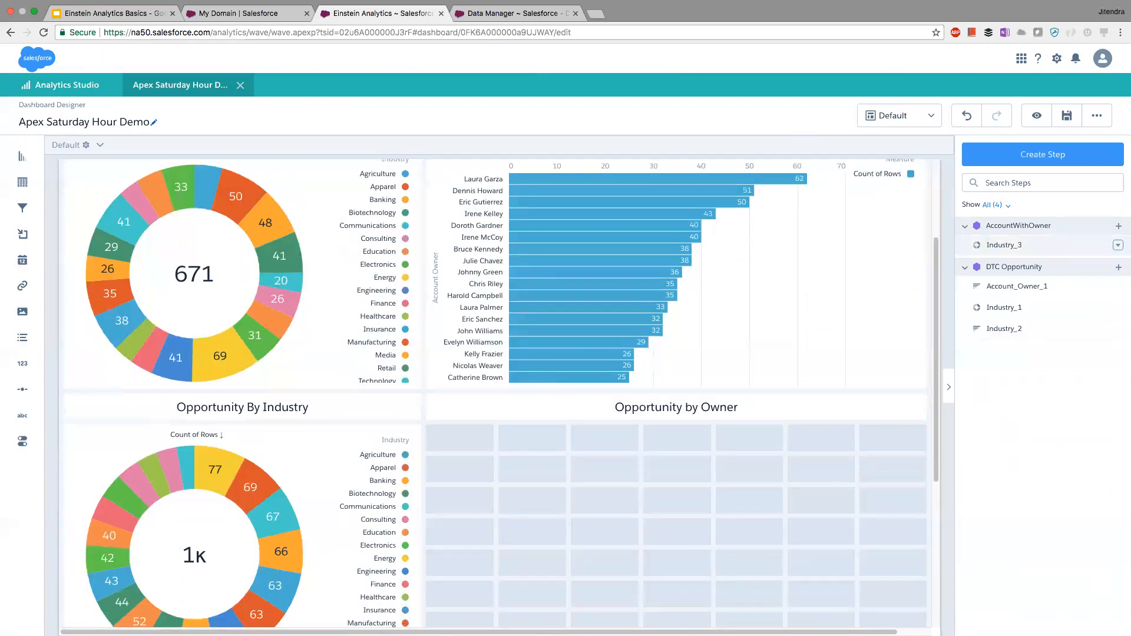
scroll(499, 393, down, 1)
Add a chart widget below the Opportunity by Owner caption and stretch it to fill the area beside the account donut chart.
scroll(553, 379, down, 8)
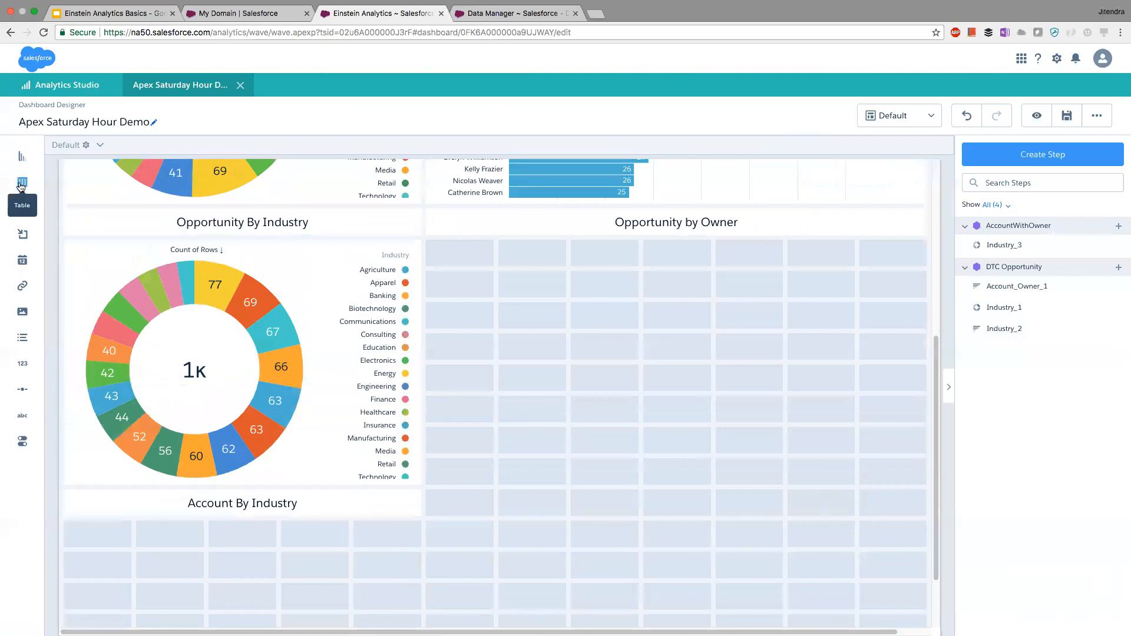
drag(22, 157, 482, 305)
drag(635, 326, 924, 482)
Create an AccountWithOwner step in the empty chart widget with OwnerId.Name on the vertical axis, sorted descending by Count of Rows, and finish it.
click(680, 363)
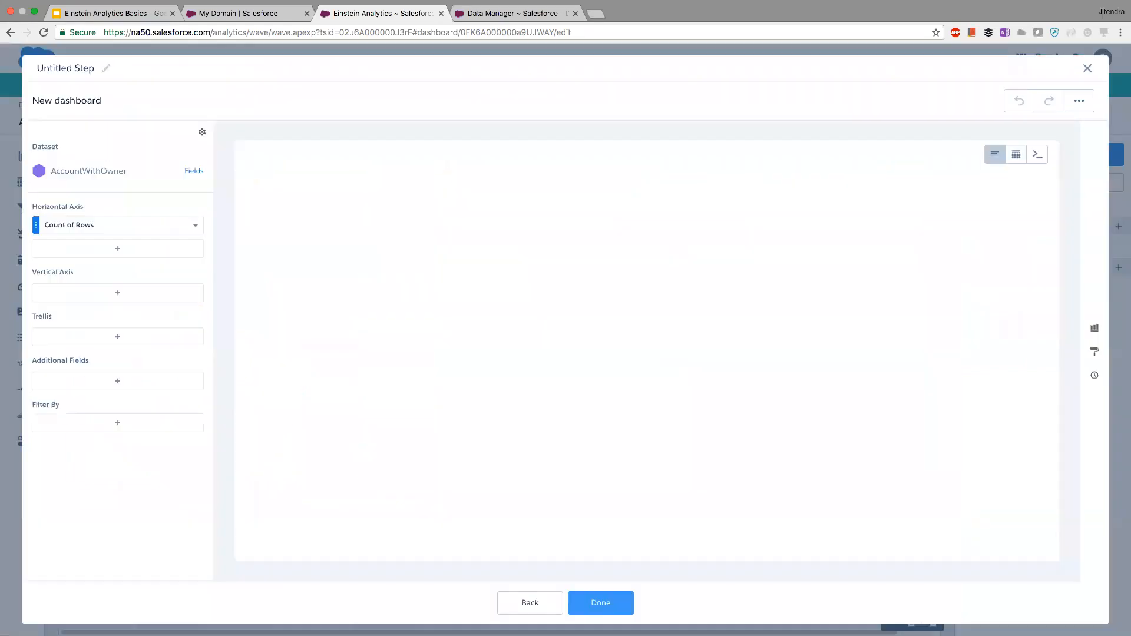
click(127, 296)
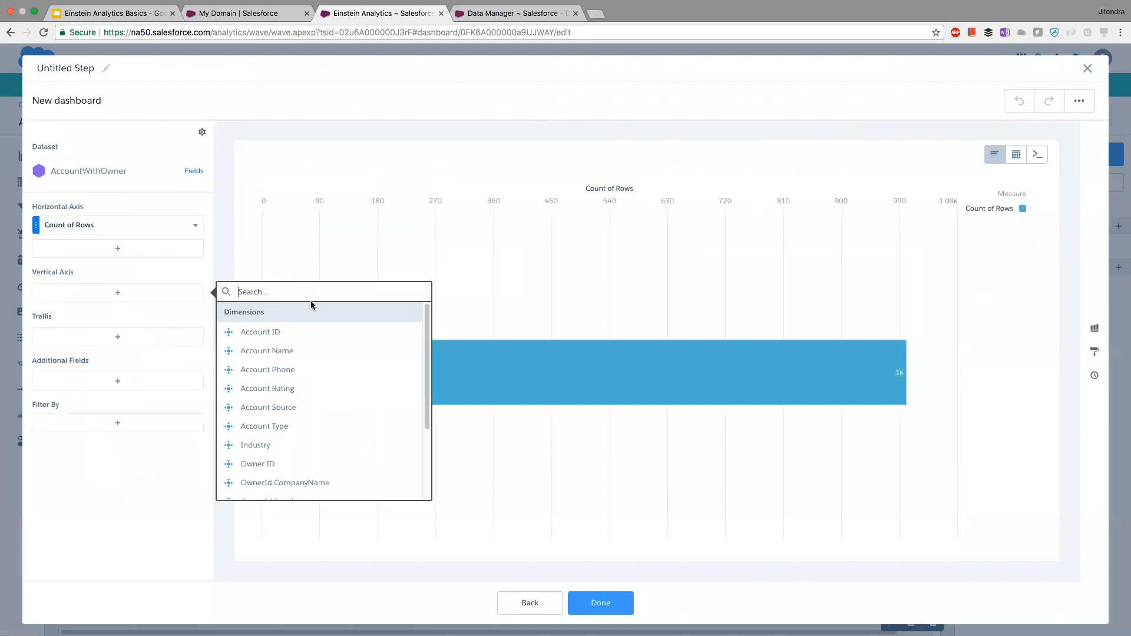
text(ow)
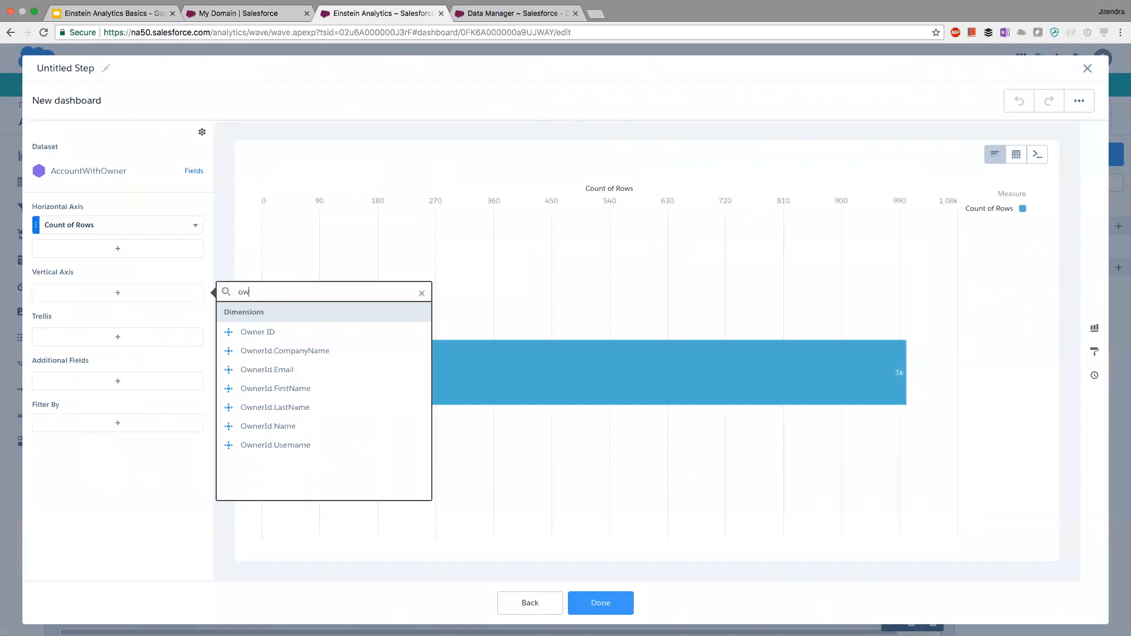
click(277, 426)
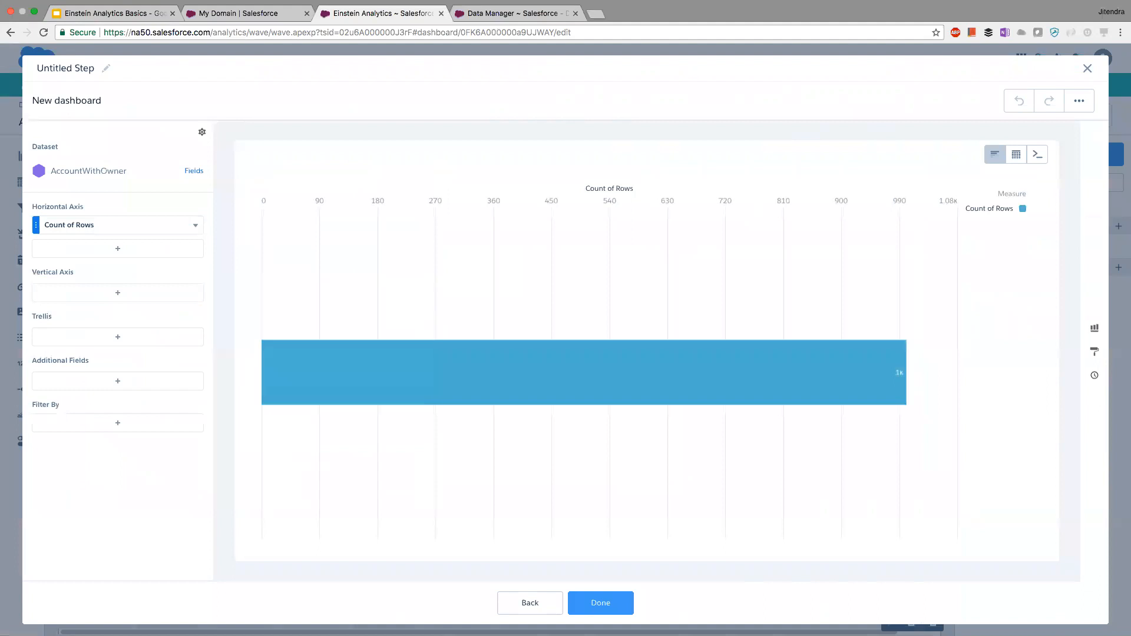
click(197, 226)
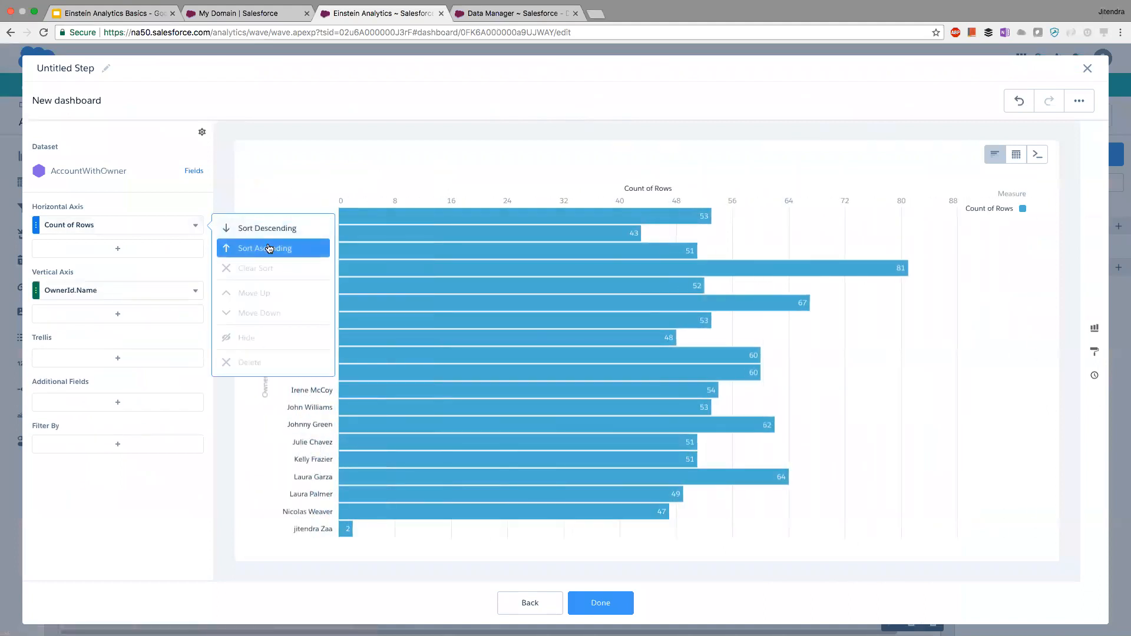
click(229, 228)
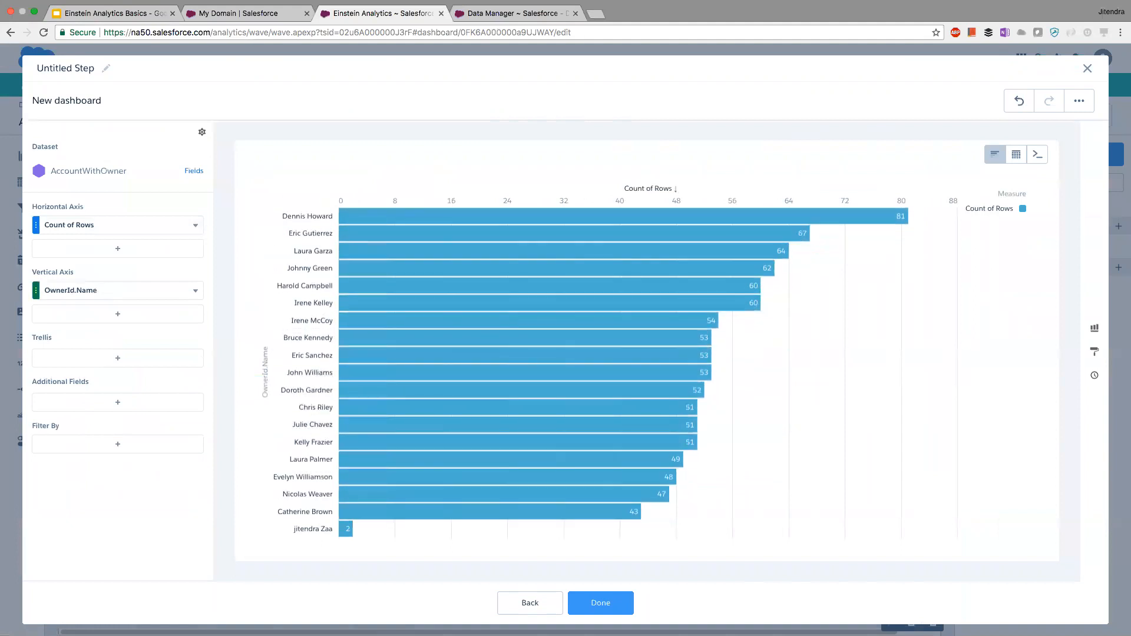
click(601, 603)
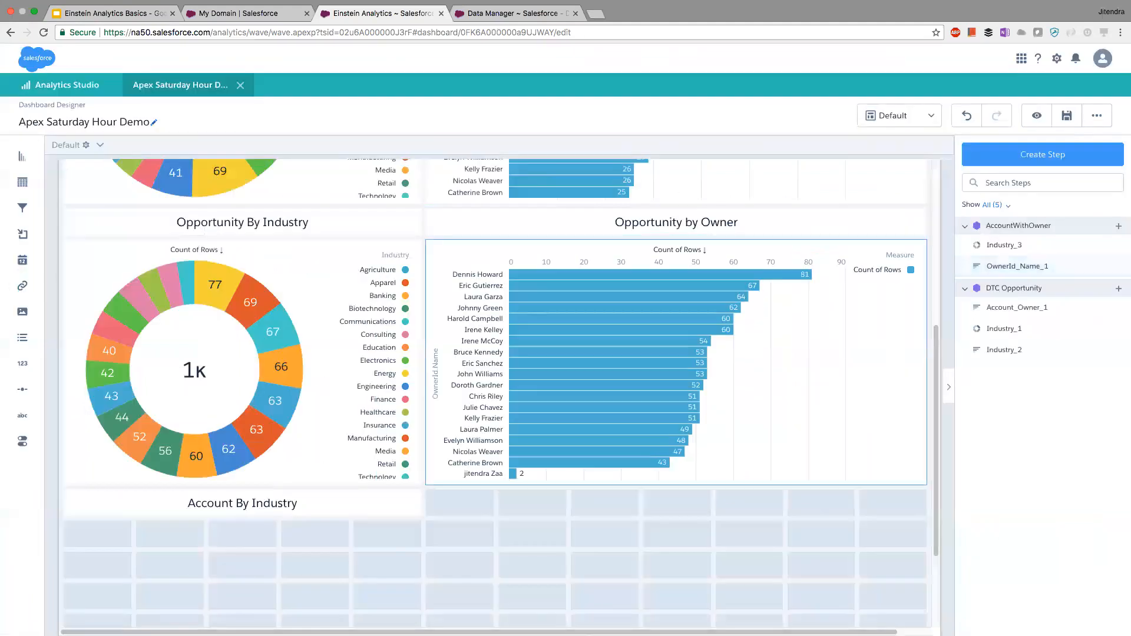
Add a text widget spanning the width of the account owner chart directly below it, captioned "Account By Owner".
drag(22, 416, 481, 501)
drag(563, 503, 924, 502)
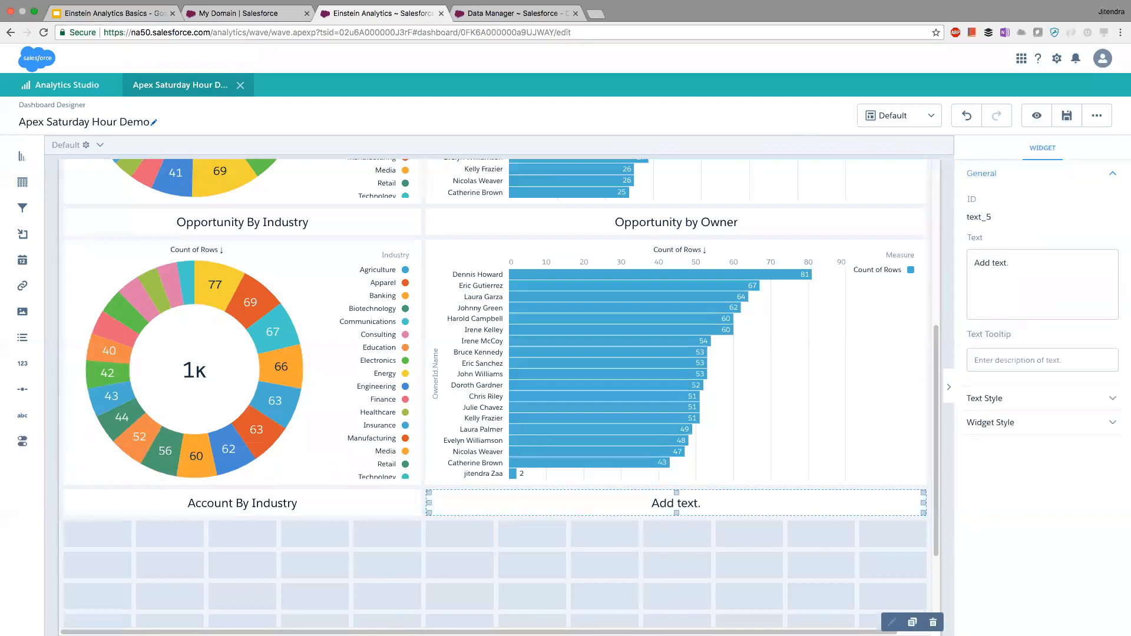
triple_click(993, 263)
text(Account By Owner)
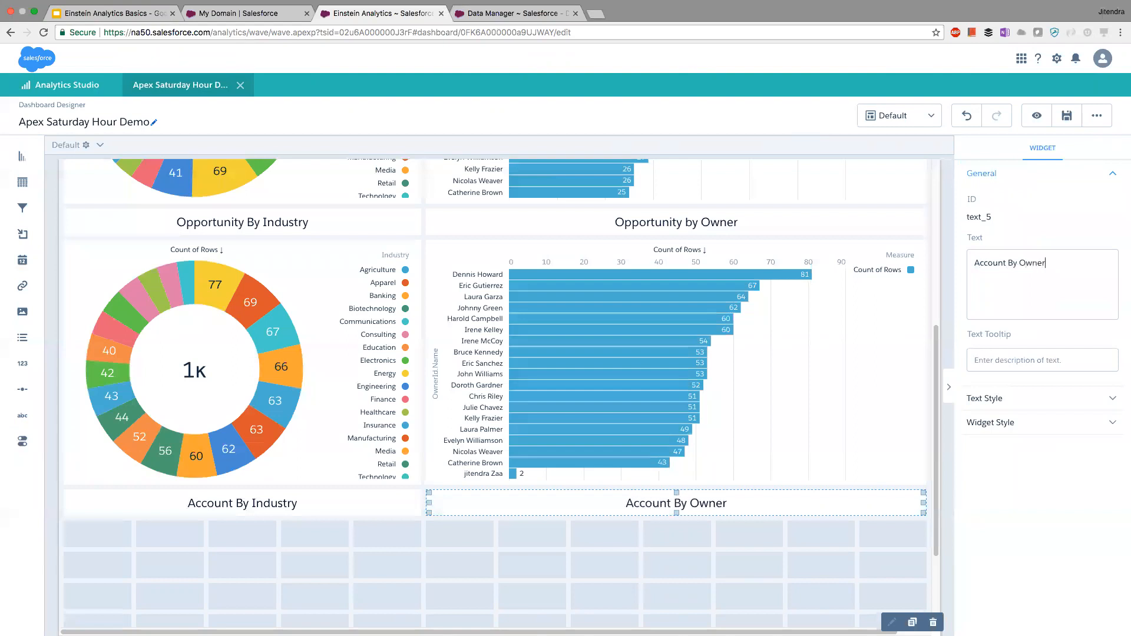
click(677, 566)
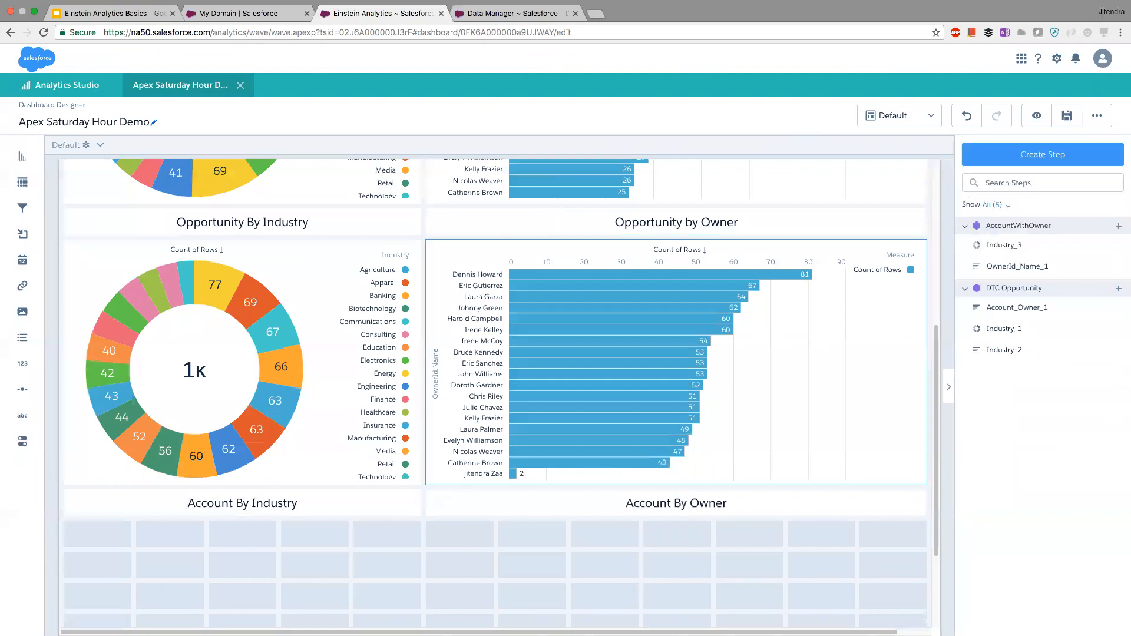
Save the dashboard and open it in view mode.
scroll(501, 392, up, 1)
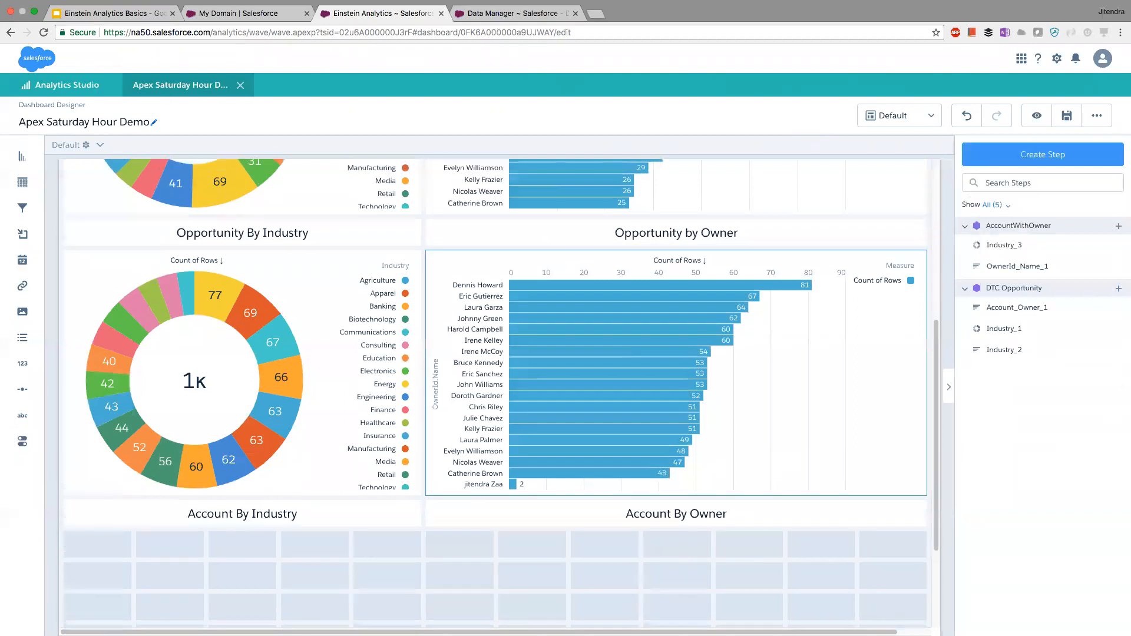
click(1066, 115)
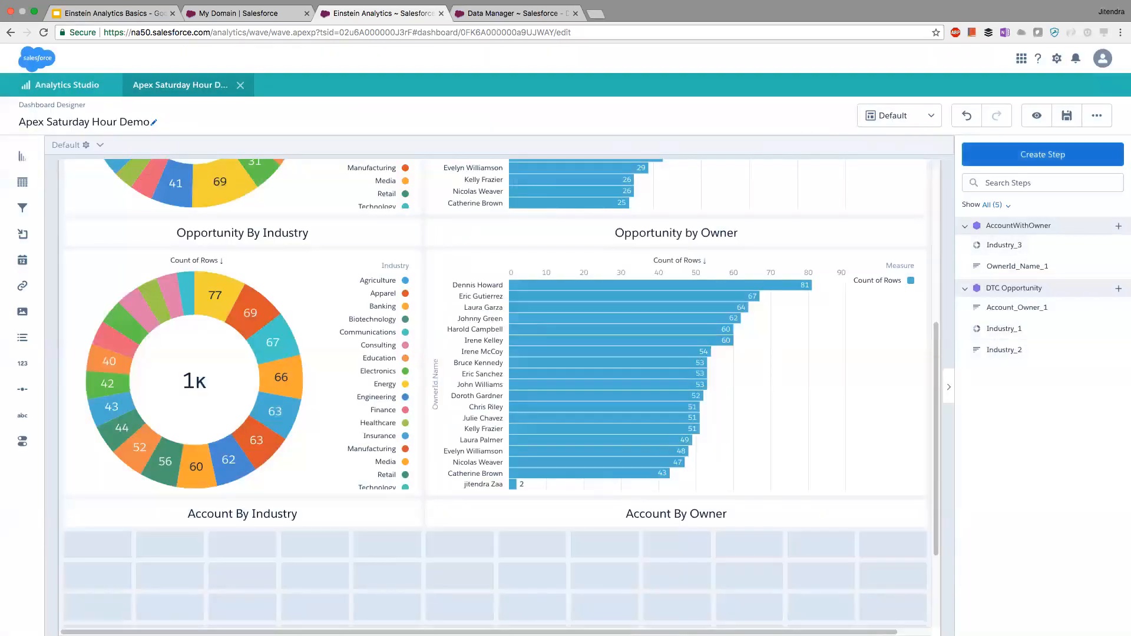
scroll(514, 182, up, 4)
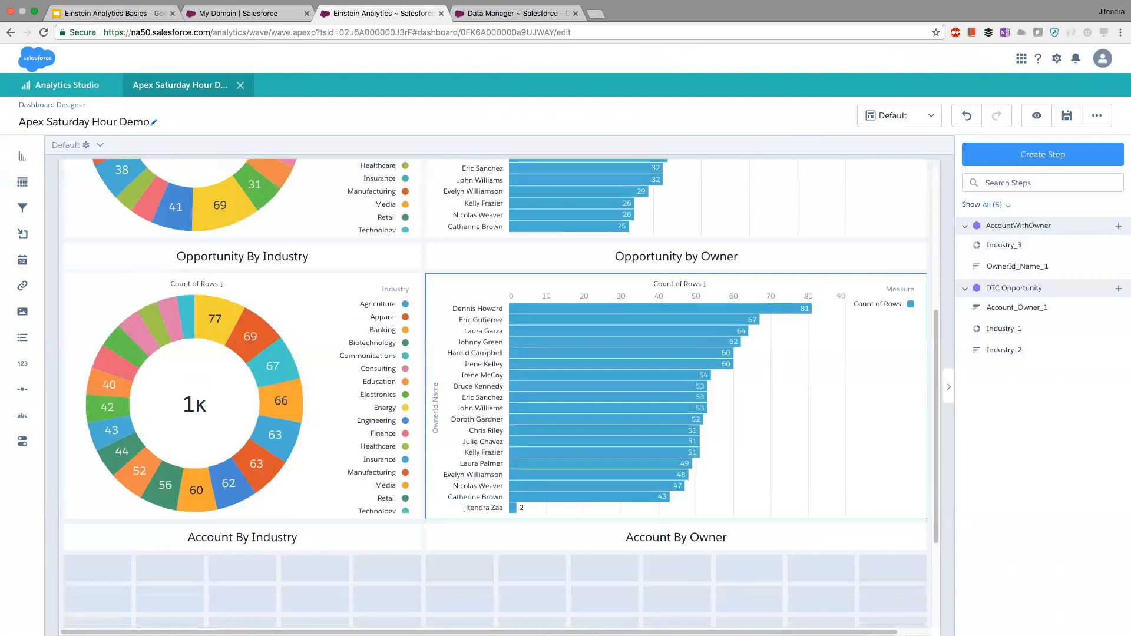
scroll(506, 390, up, 2)
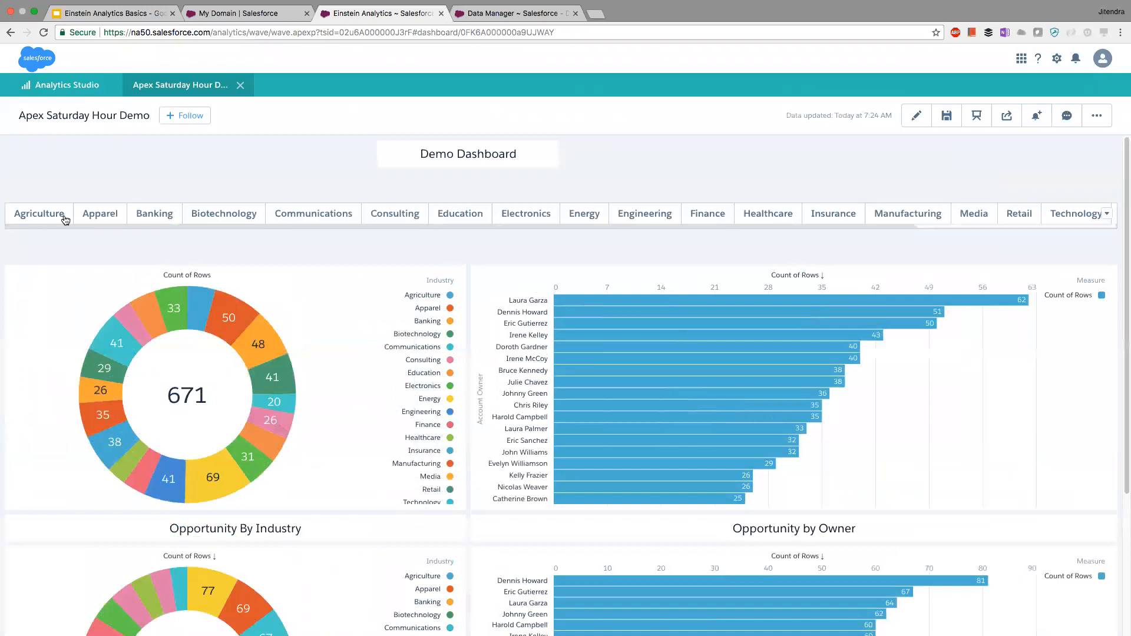
Filter the dashboard by Agriculture, Apparel and Banking in turn and compare the opportunity charts with the account charts below.
scroll(35, 212, down, 1)
click(31, 199)
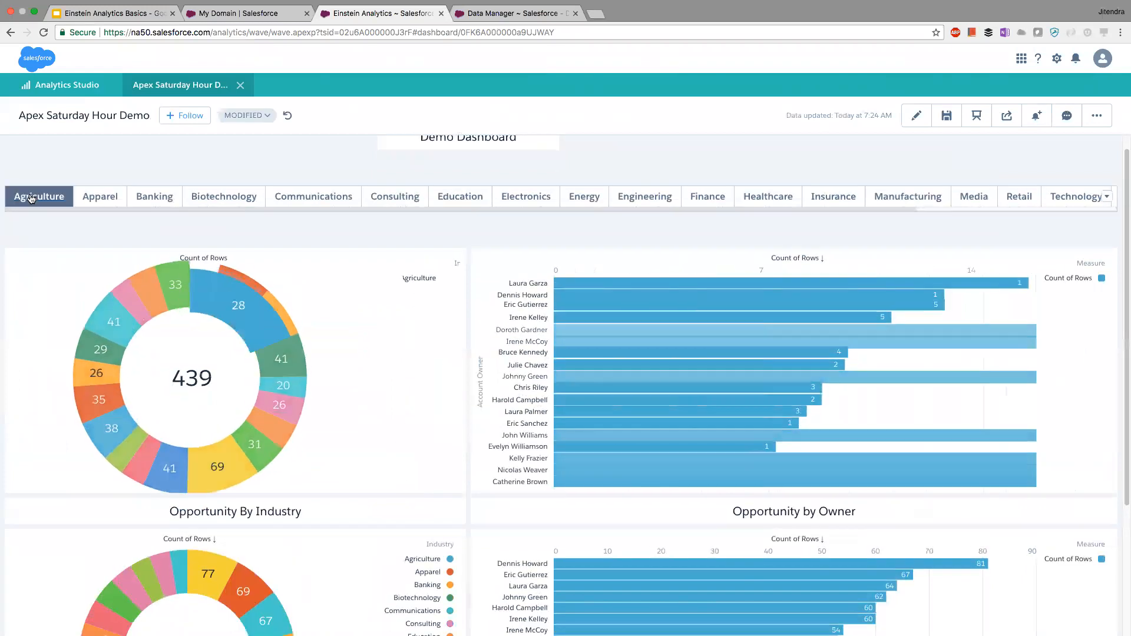
click(94, 198)
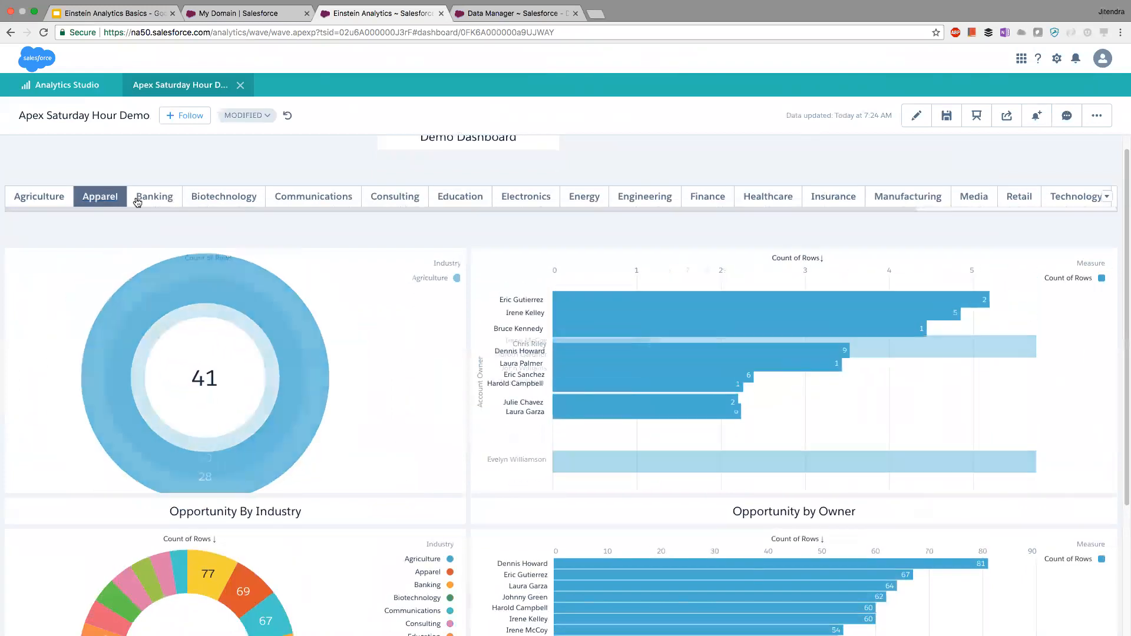
click(139, 201)
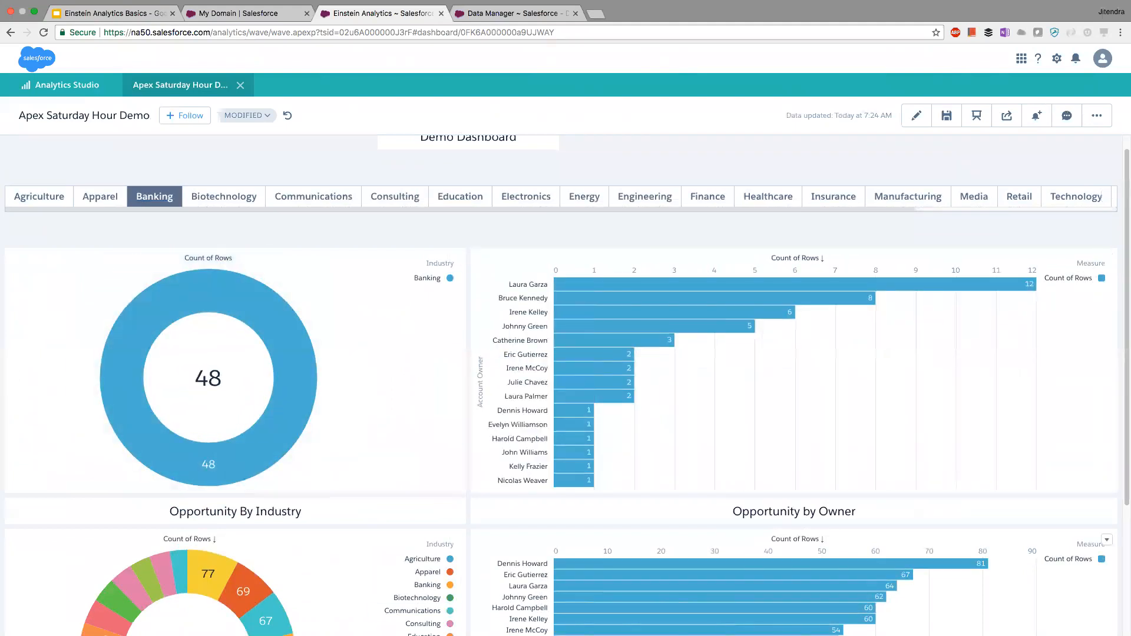
scroll(590, 536, down, 5)
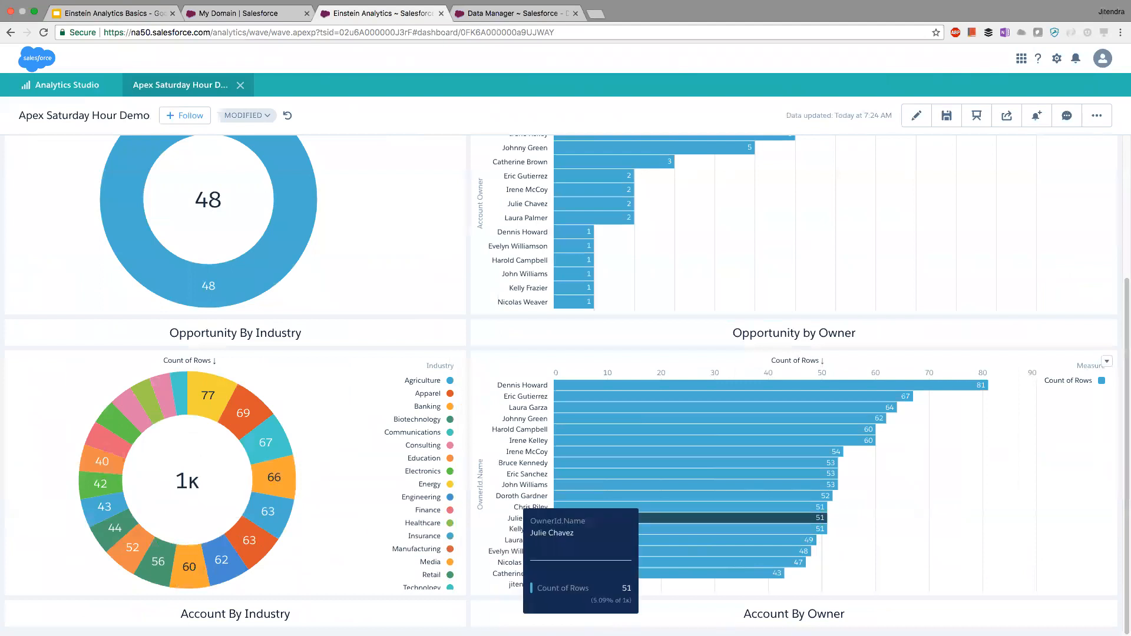
scroll(583, 518, up, 5)
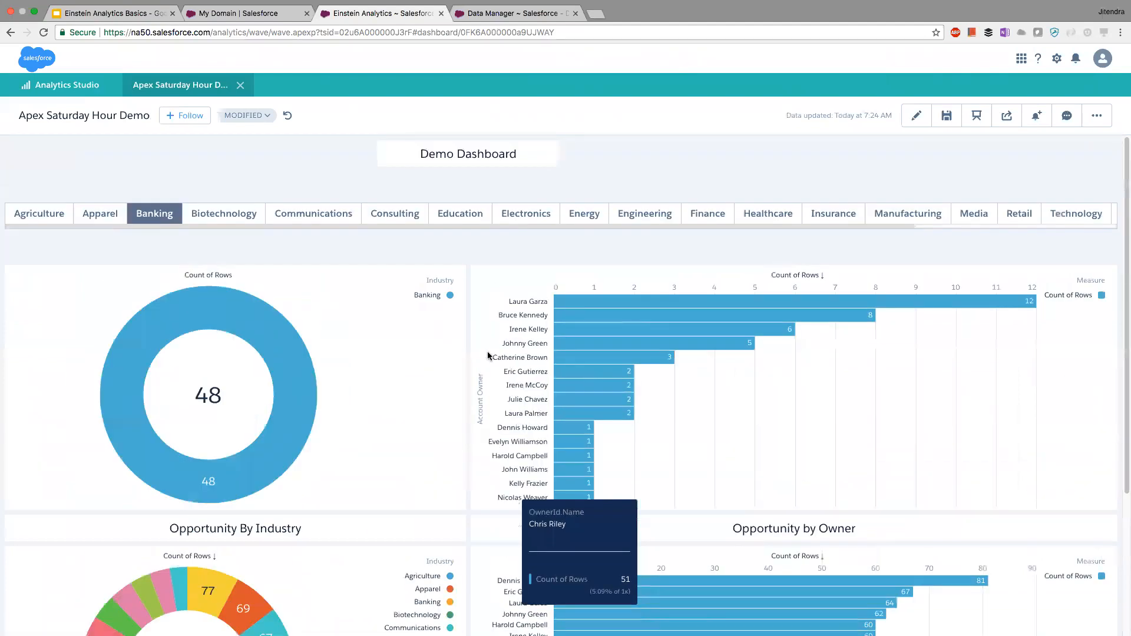
Go through the industry toggle from Agriculture to Education one industry at a time to check how the opportunity charts respond.
click(45, 222)
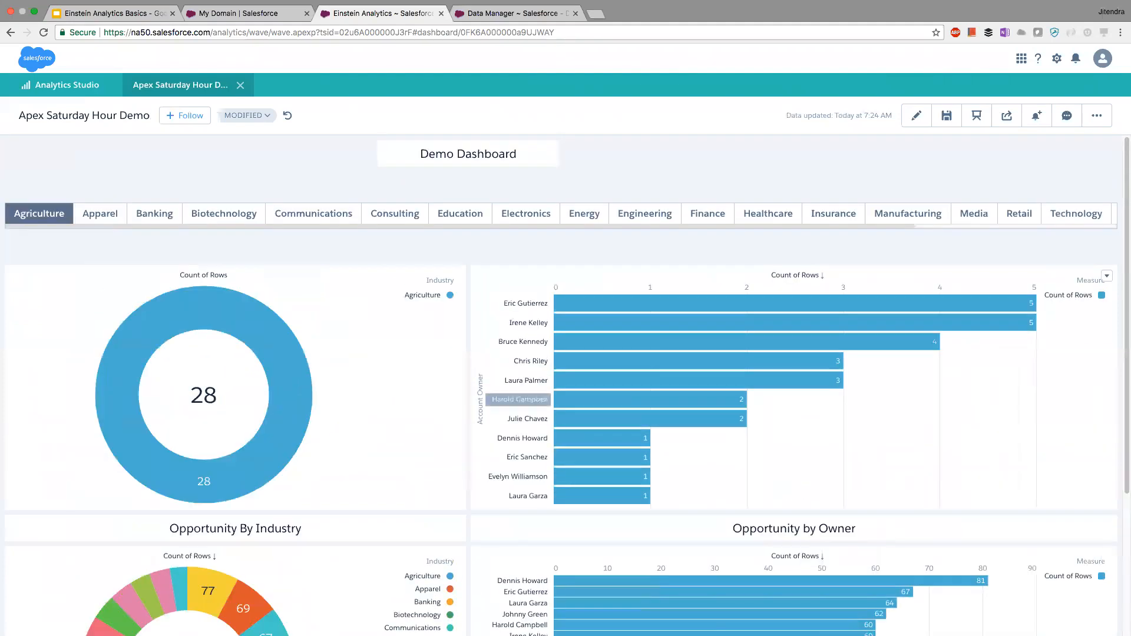
click(121, 216)
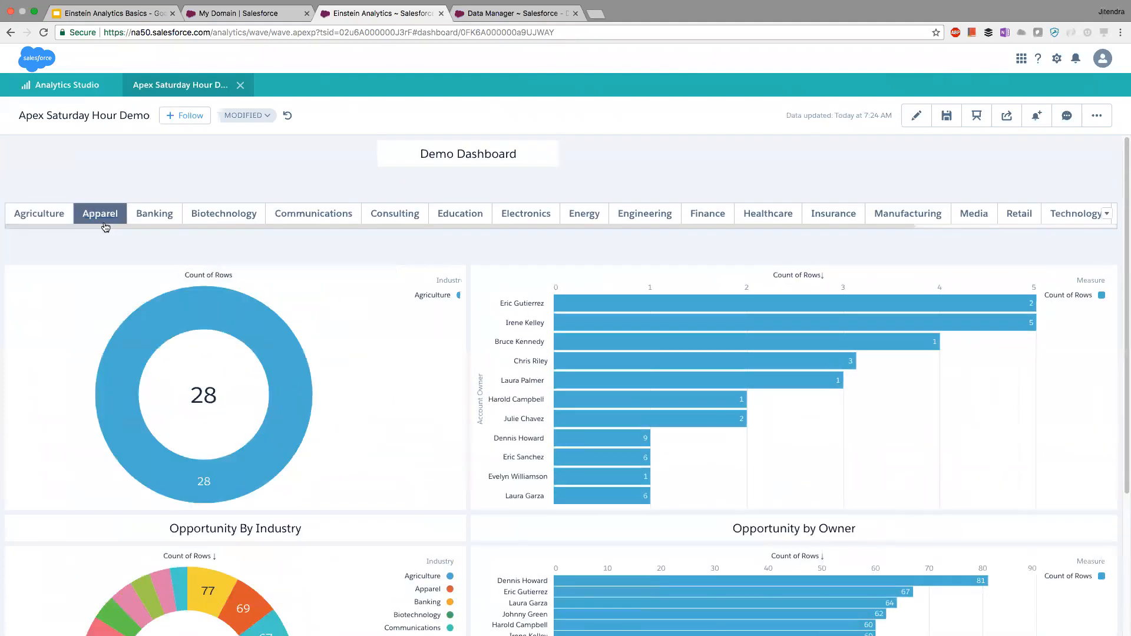
click(154, 216)
click(224, 216)
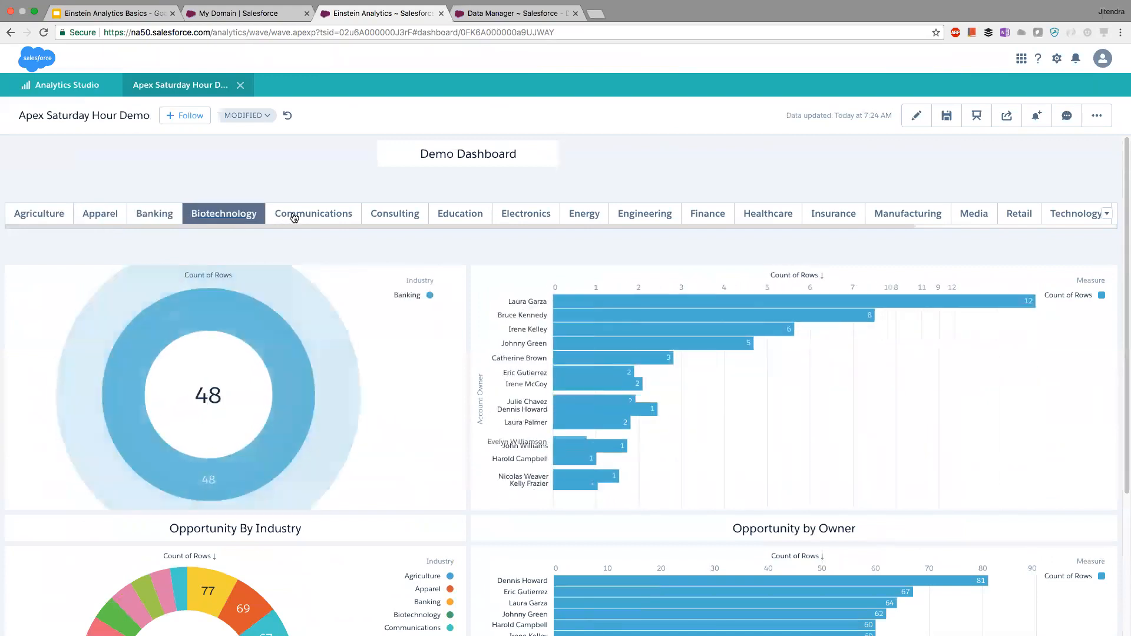
click(312, 216)
click(420, 216)
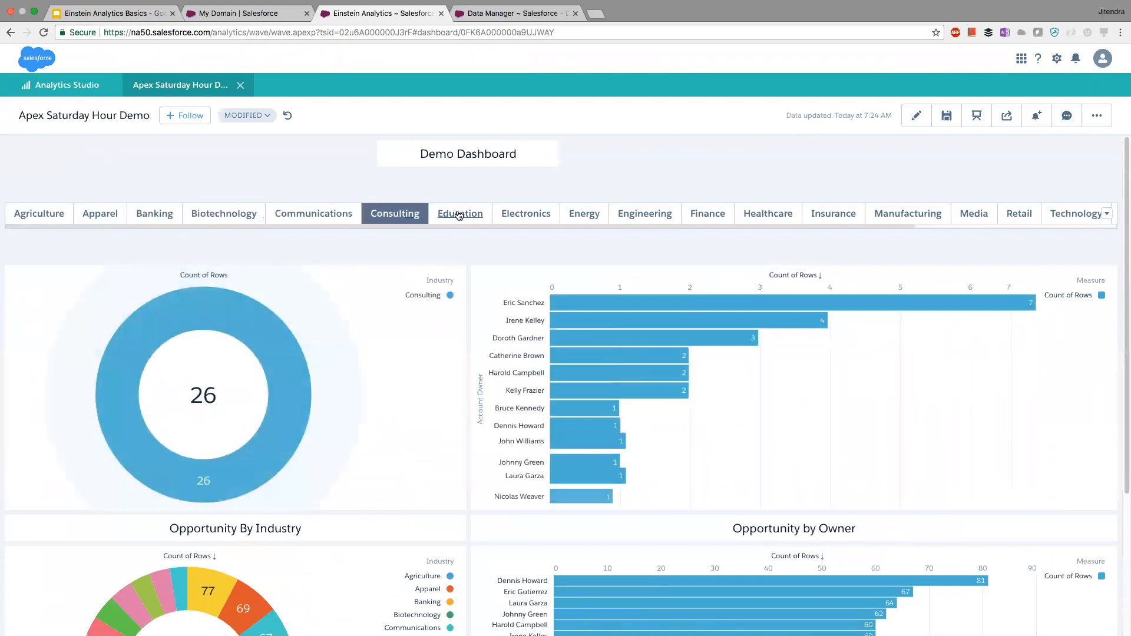
click(460, 216)
Return to editing the dashboard, set the industry toggle step's selection type to Multiple selection, and save.
click(916, 115)
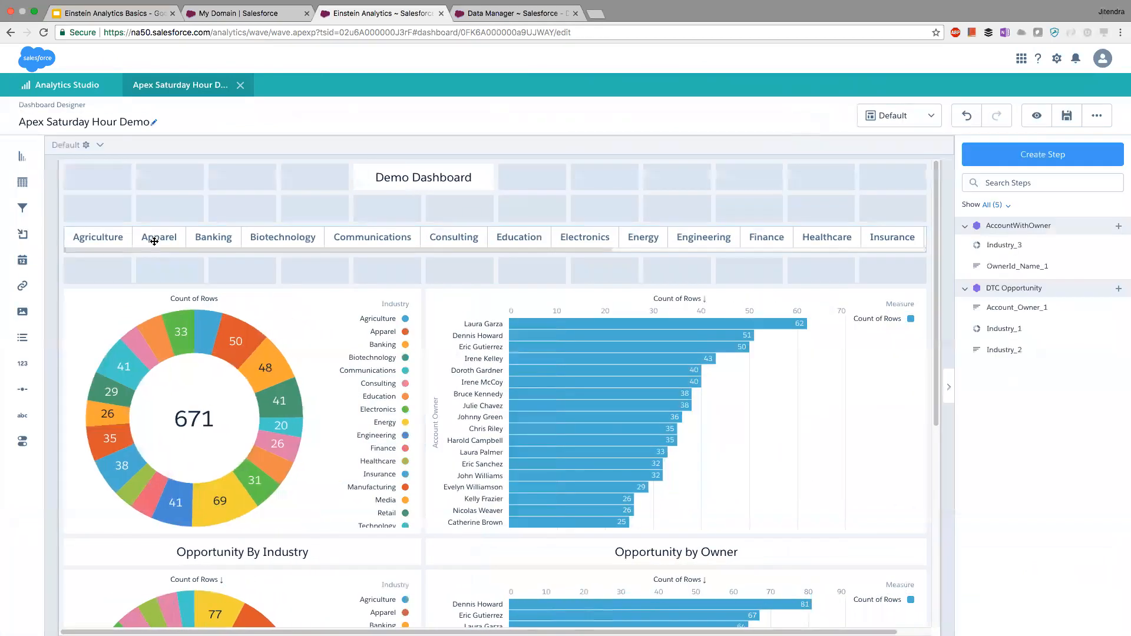
click(155, 241)
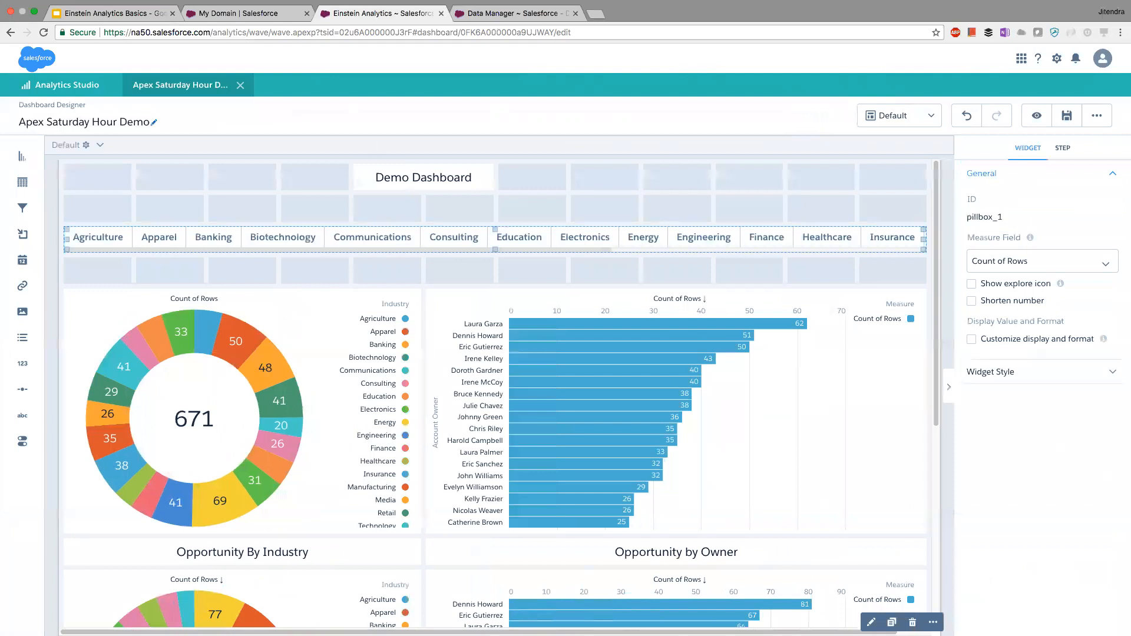
click(333, 232)
click(1040, 371)
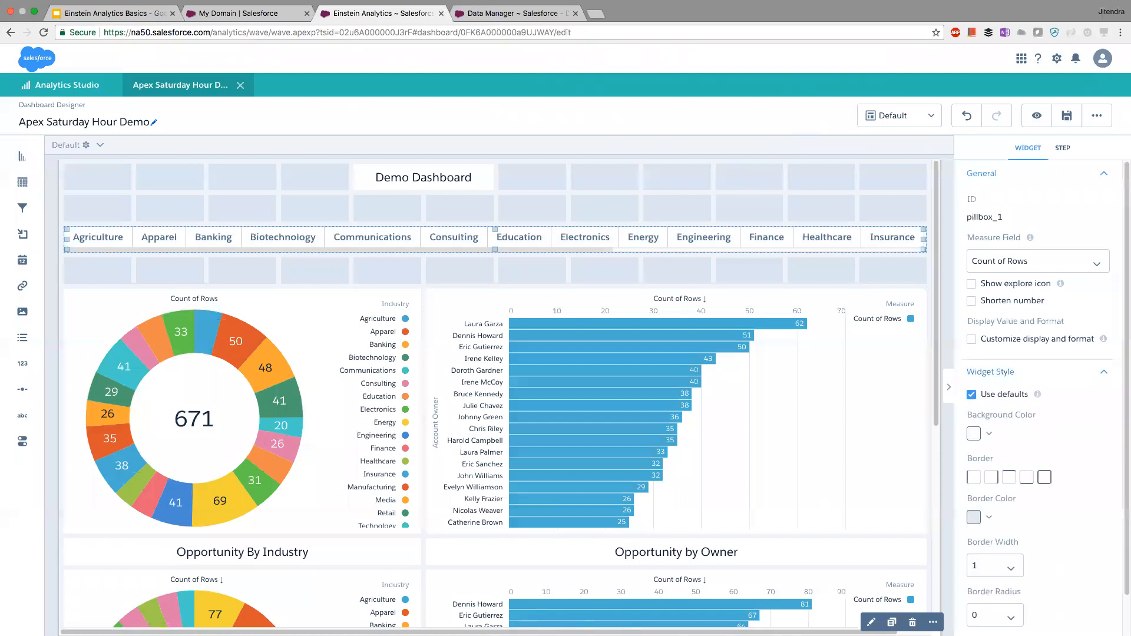
scroll(1040, 394, down, 2)
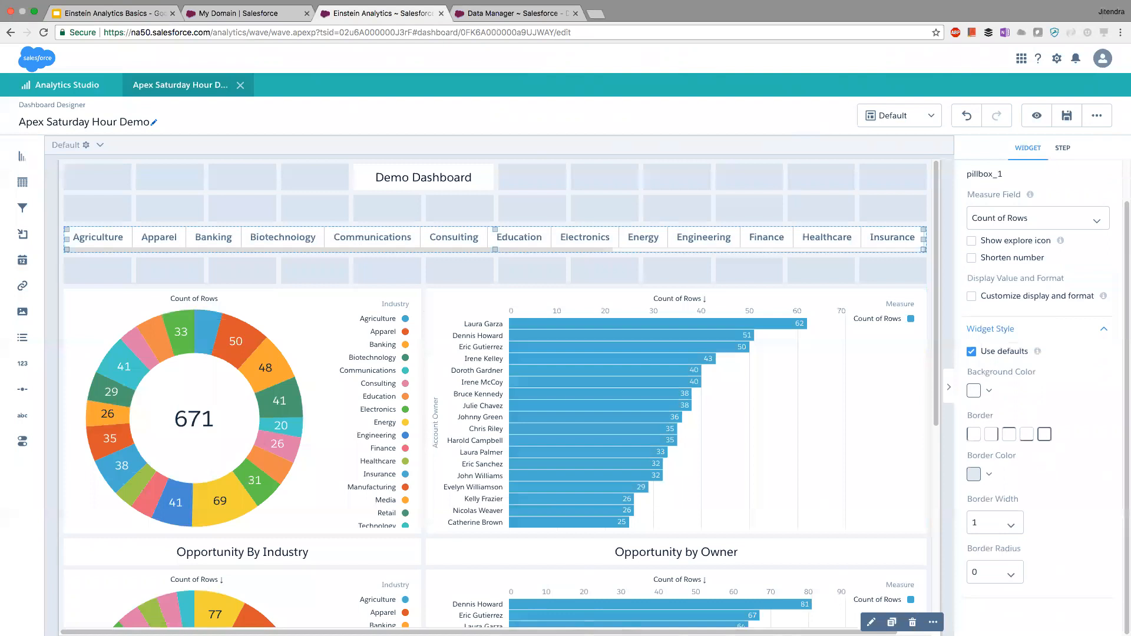
scroll(1040, 394, up, 1)
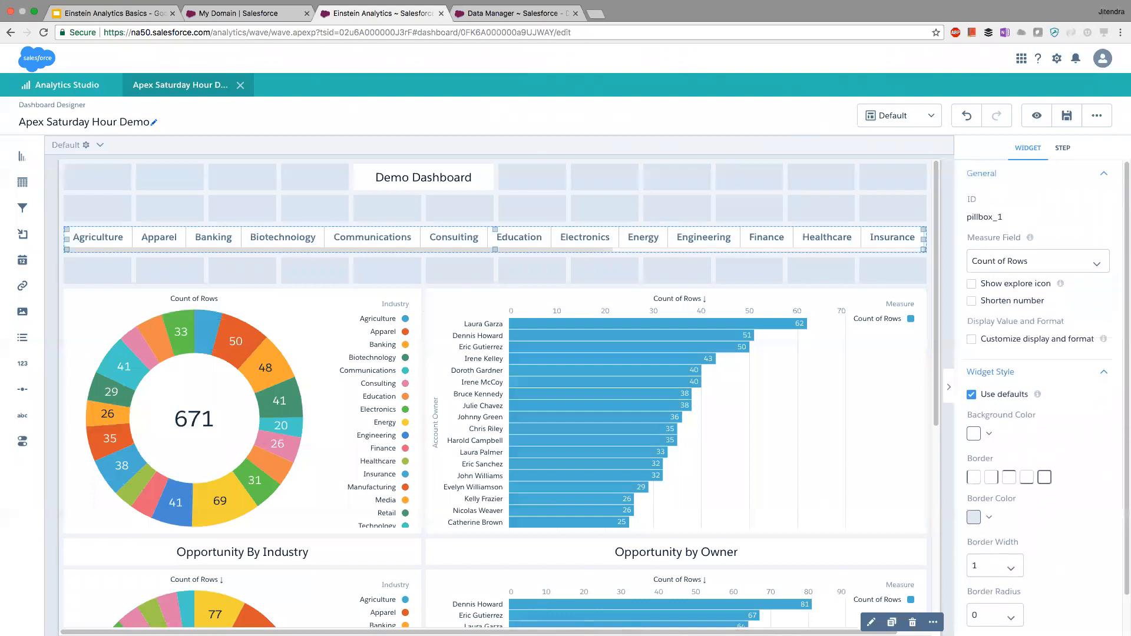
click(521, 243)
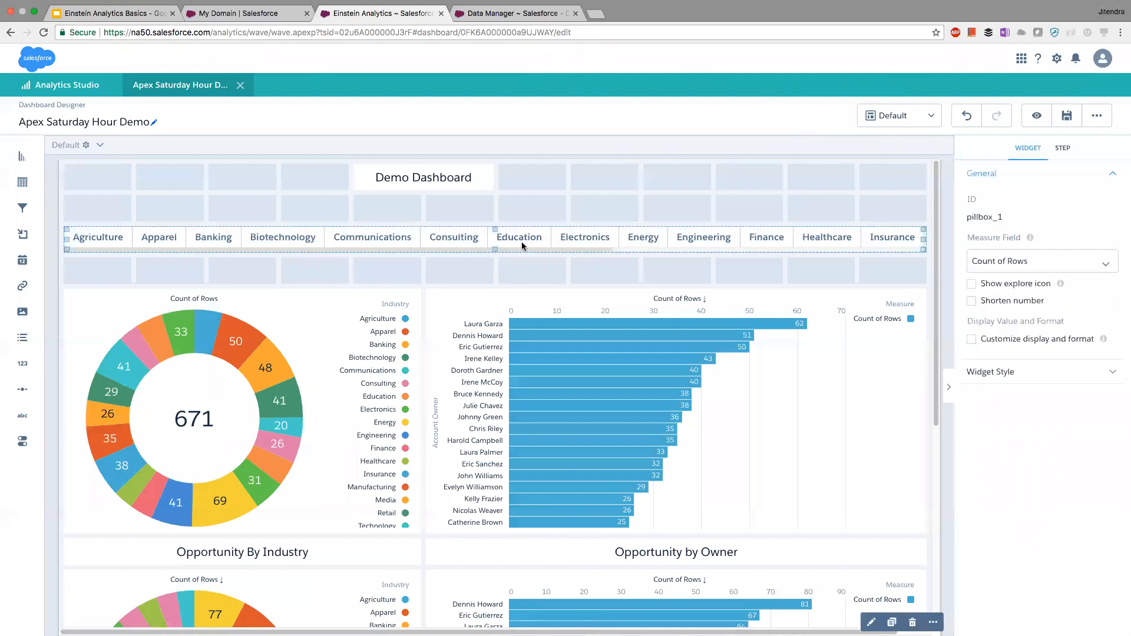
click(1062, 148)
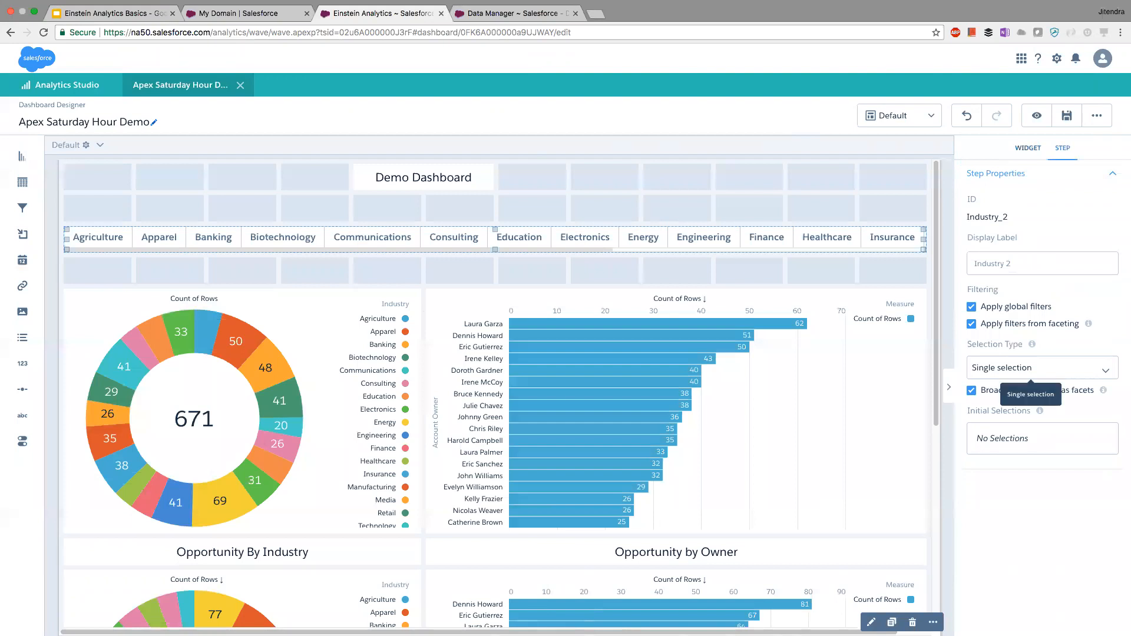
click(1033, 368)
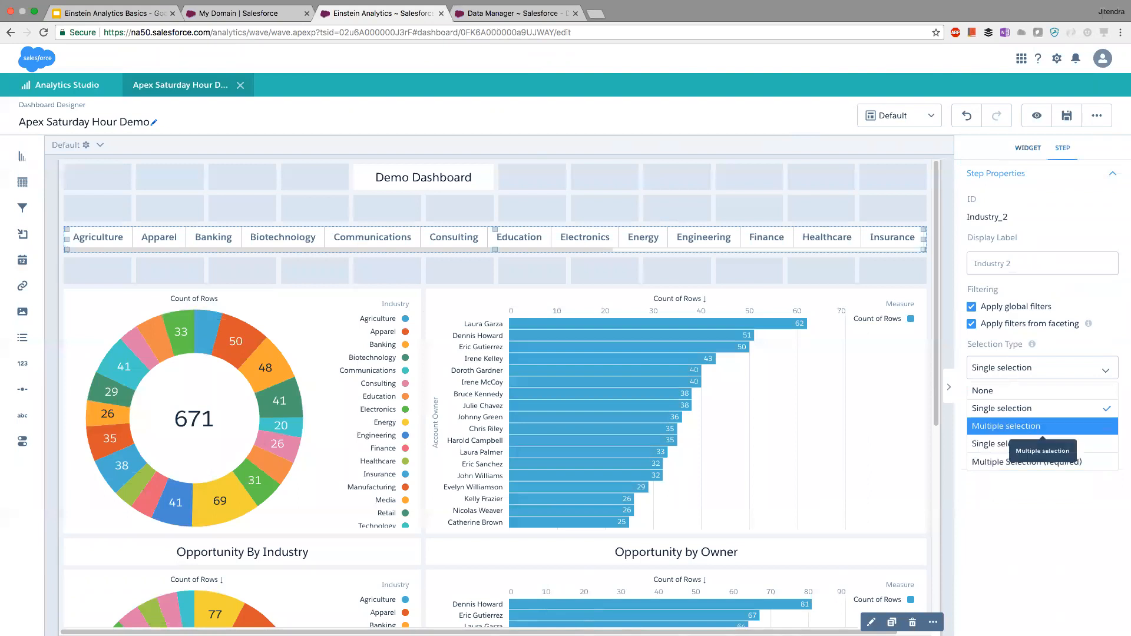
click(1042, 427)
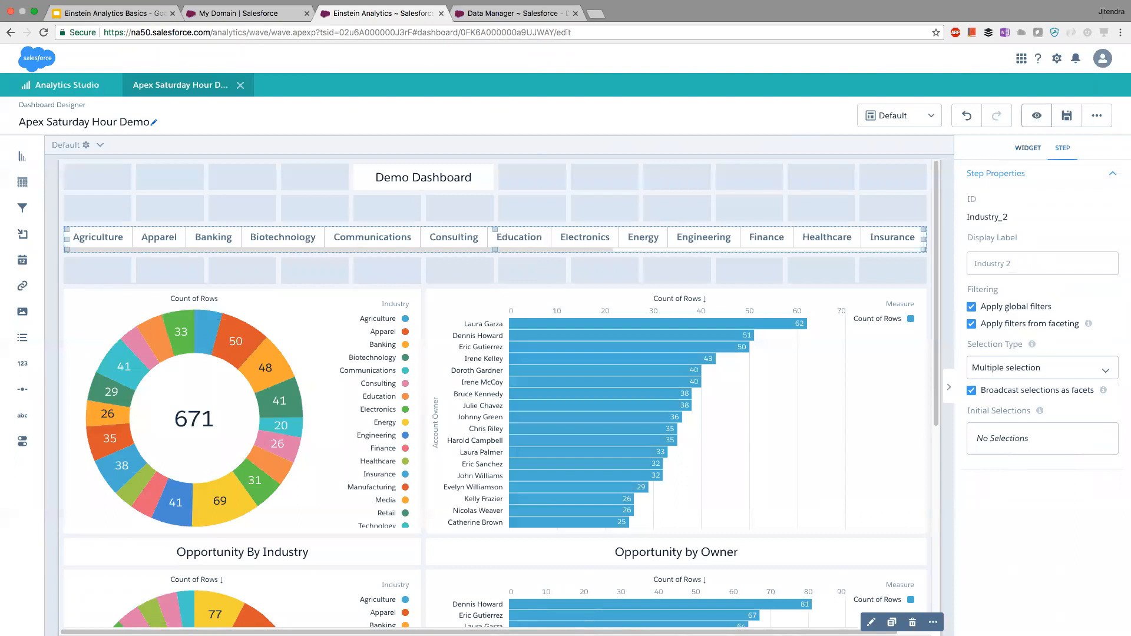
click(1067, 116)
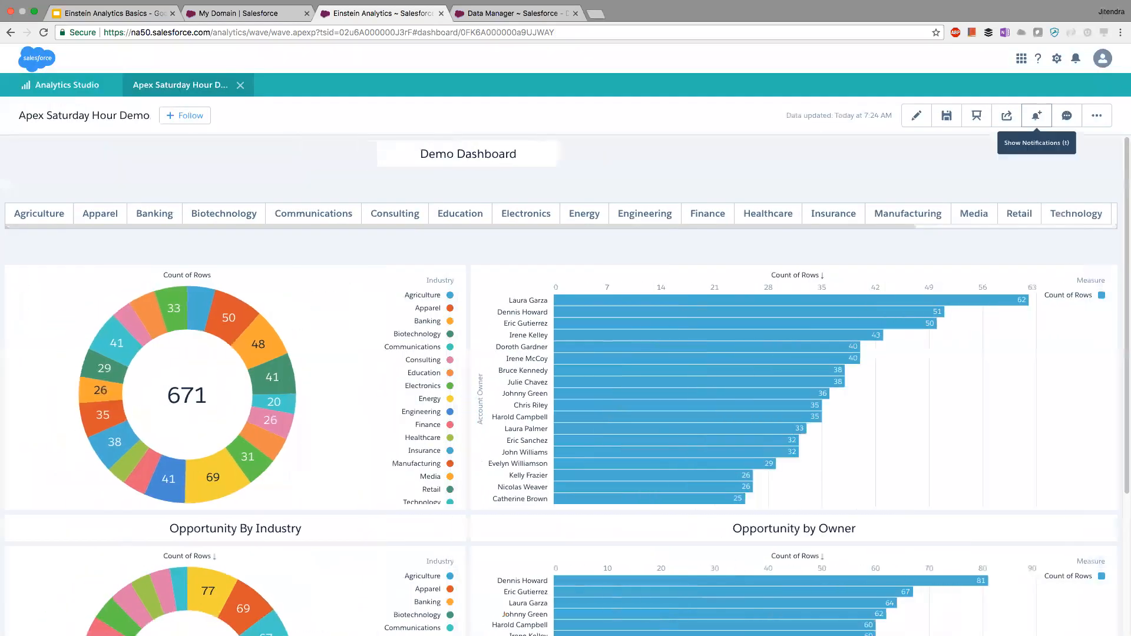
Test multiple selection by choosing Agriculture, Banking, Biotechnology and Communications together in the industry toggle.
click(39, 215)
click(155, 217)
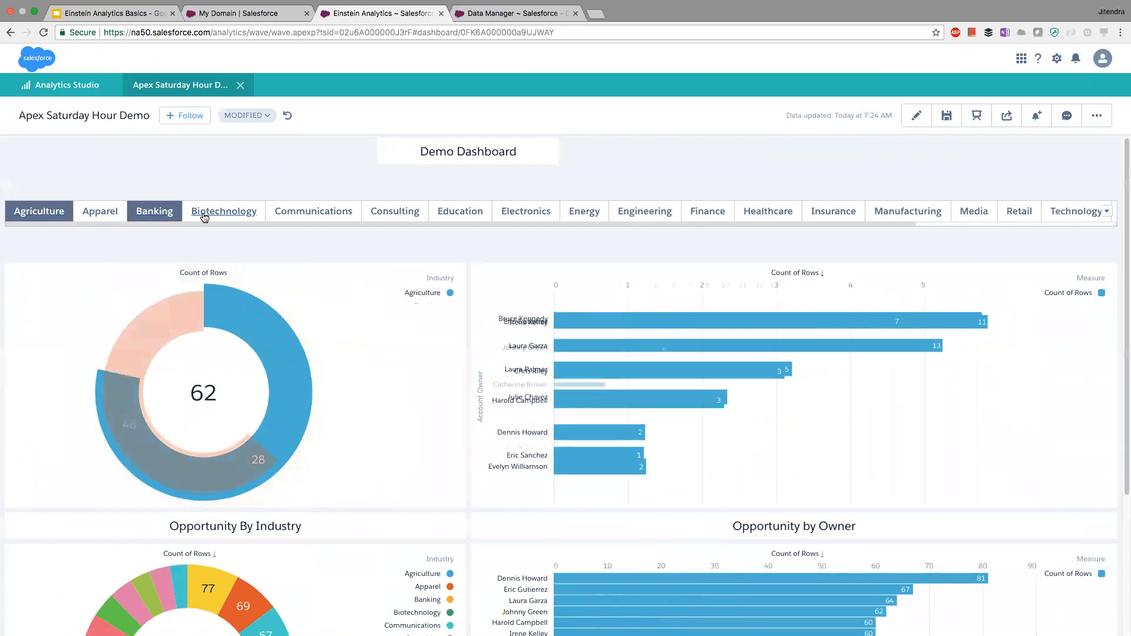
click(226, 212)
click(282, 211)
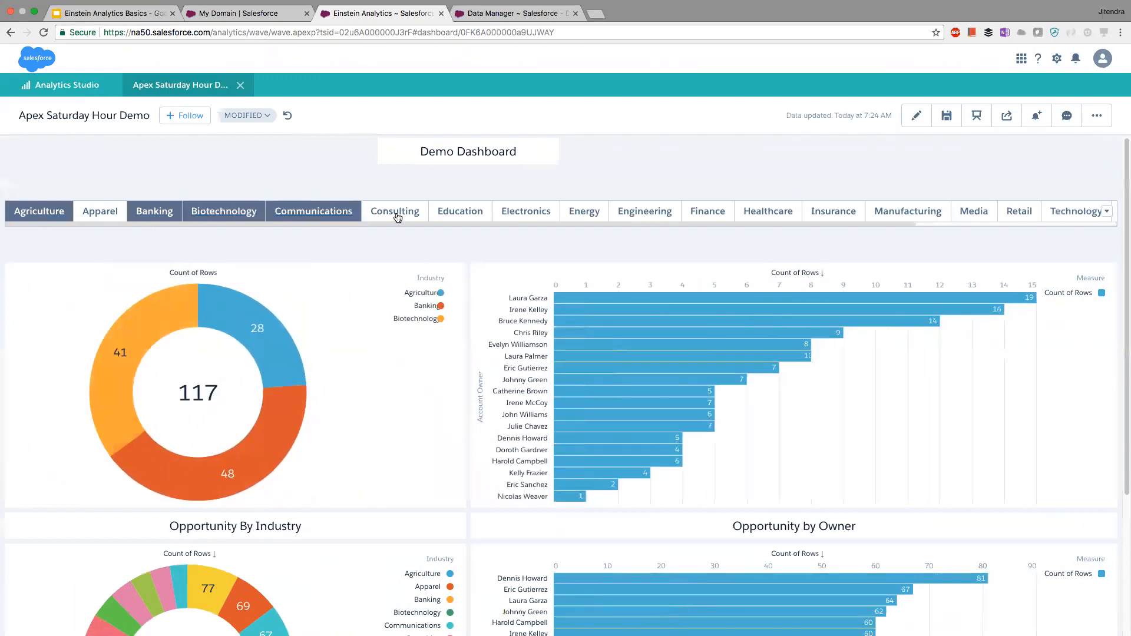
Add Consulting, Apparel and Education to the industries already chosen in the dashboard's industry toggle.
click(374, 211)
click(96, 221)
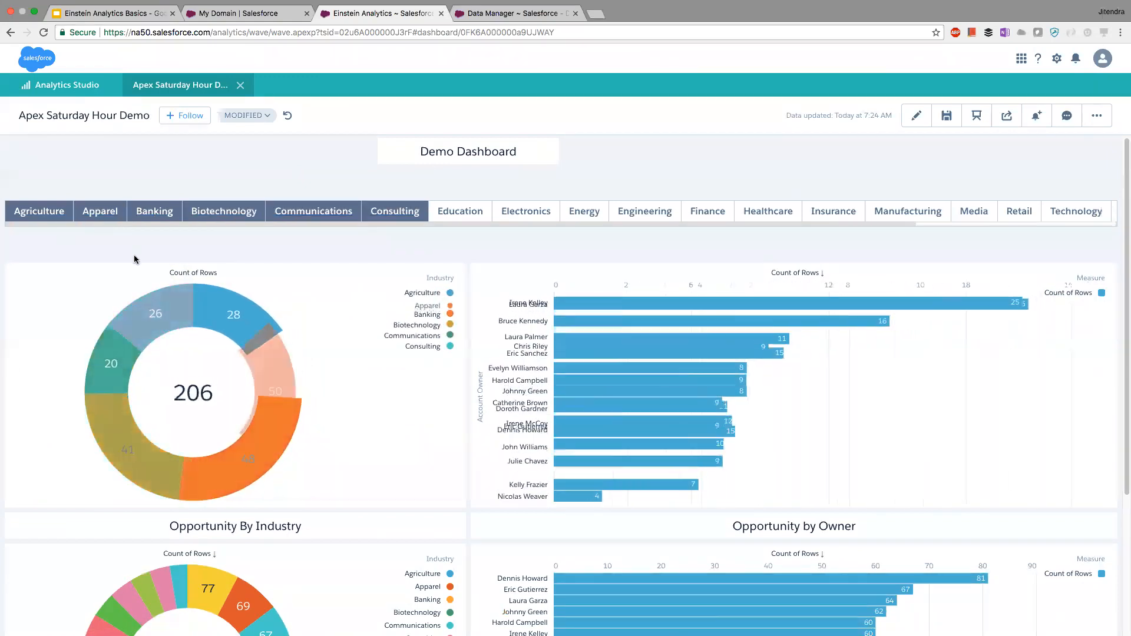
click(448, 217)
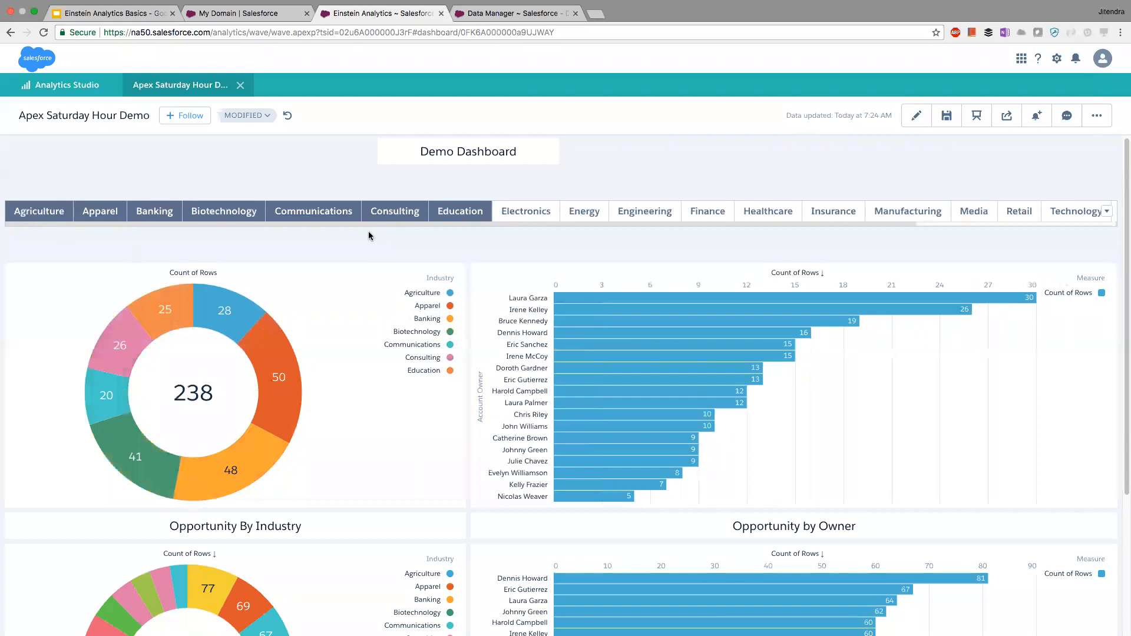
Reduce the industry toggle selection to Agriculture and Apparel and compare the opportunity charts with the account charts below.
click(459, 212)
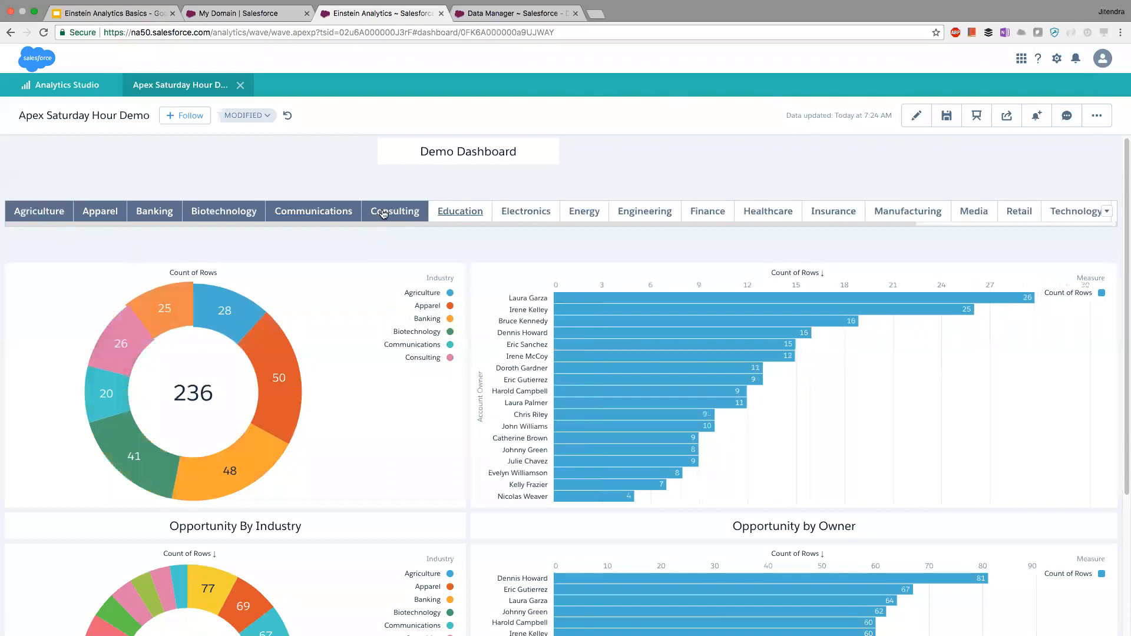
click(395, 213)
click(314, 212)
click(165, 213)
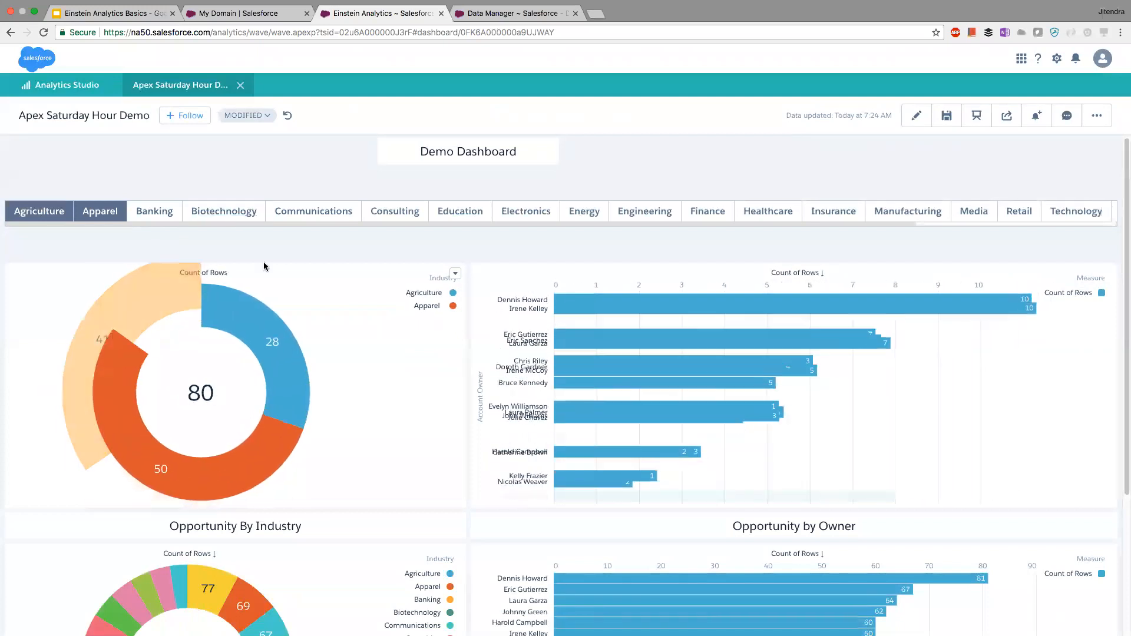
scroll(260, 263, down, 3)
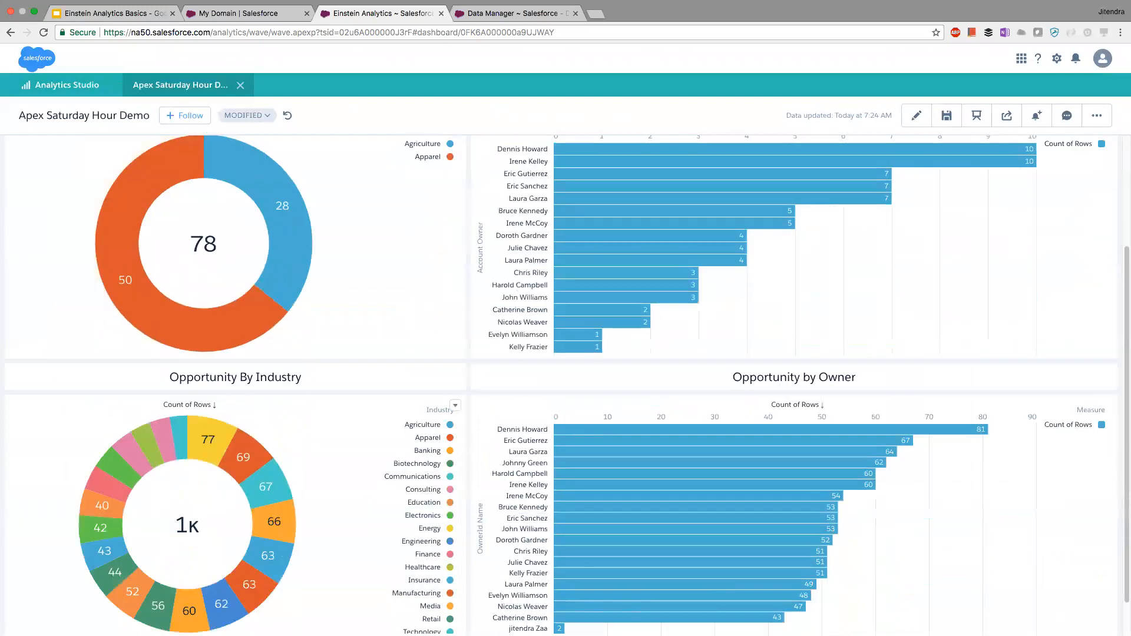
scroll(412, 528, up, 3)
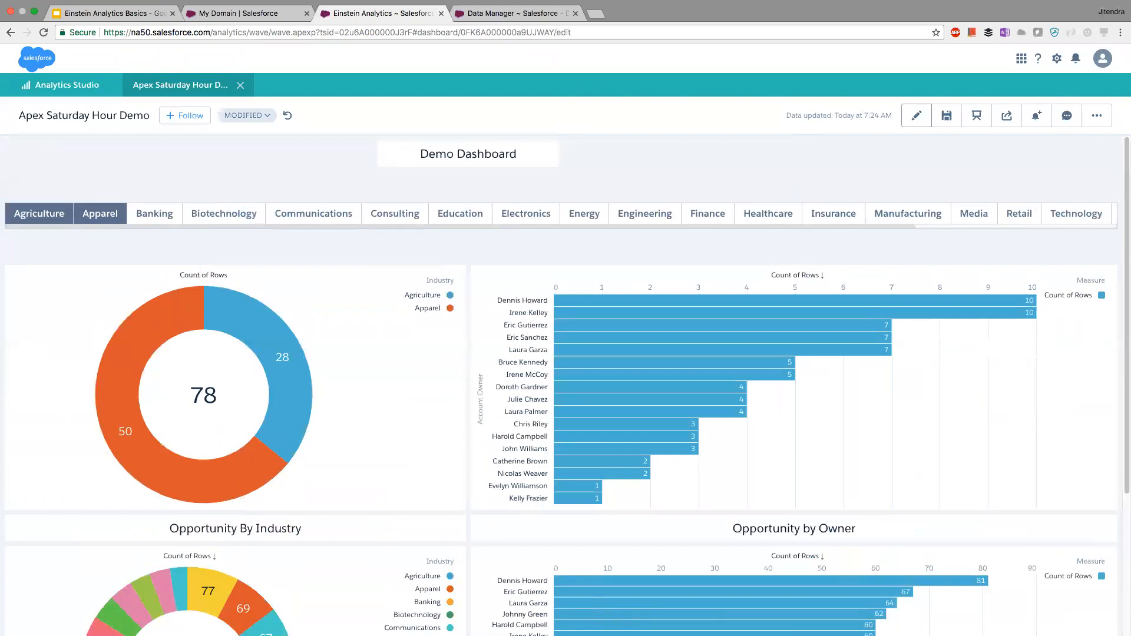
Return to editing the dashboard, open its JSON definition by changing the URL ending to json, and look through the code.
click(917, 115)
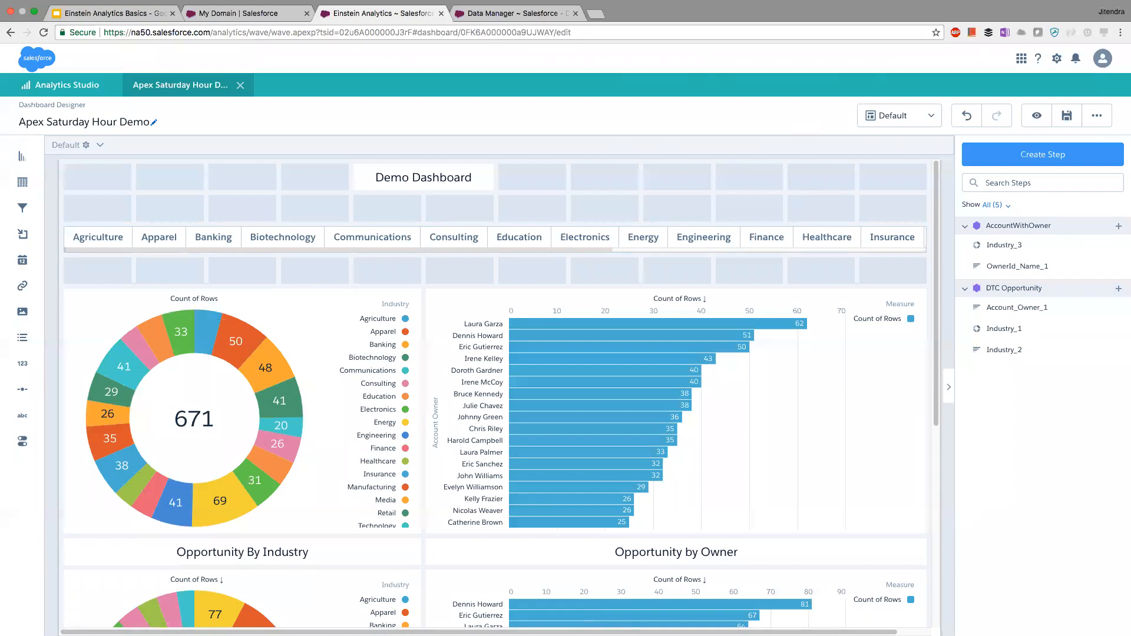
click(564, 32)
double_click(564, 32)
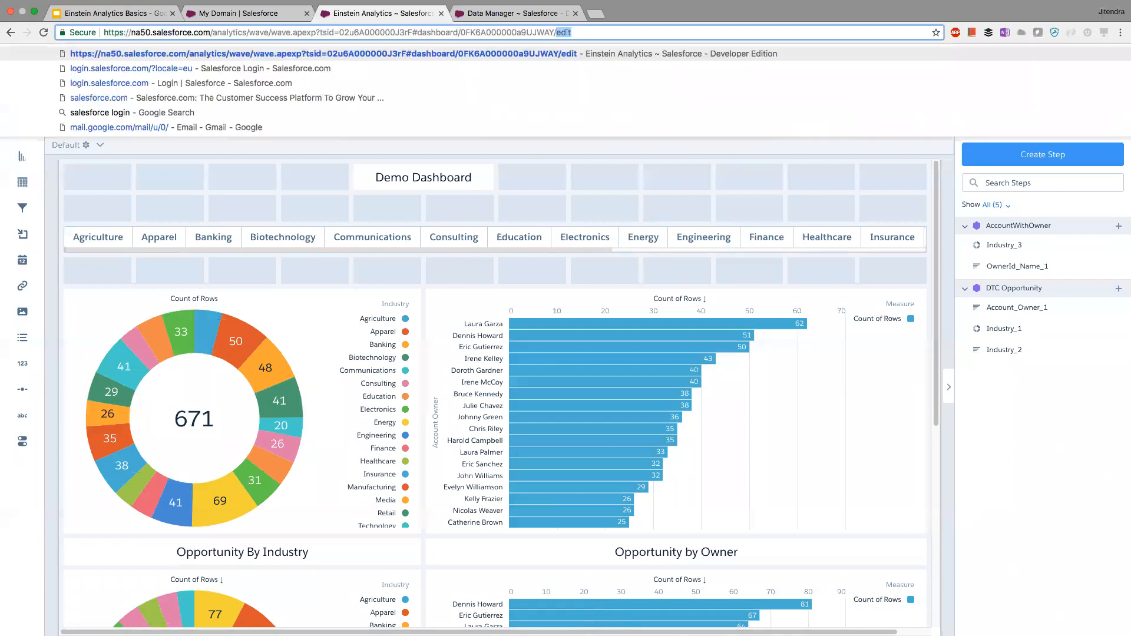
text(json)
key(Return)
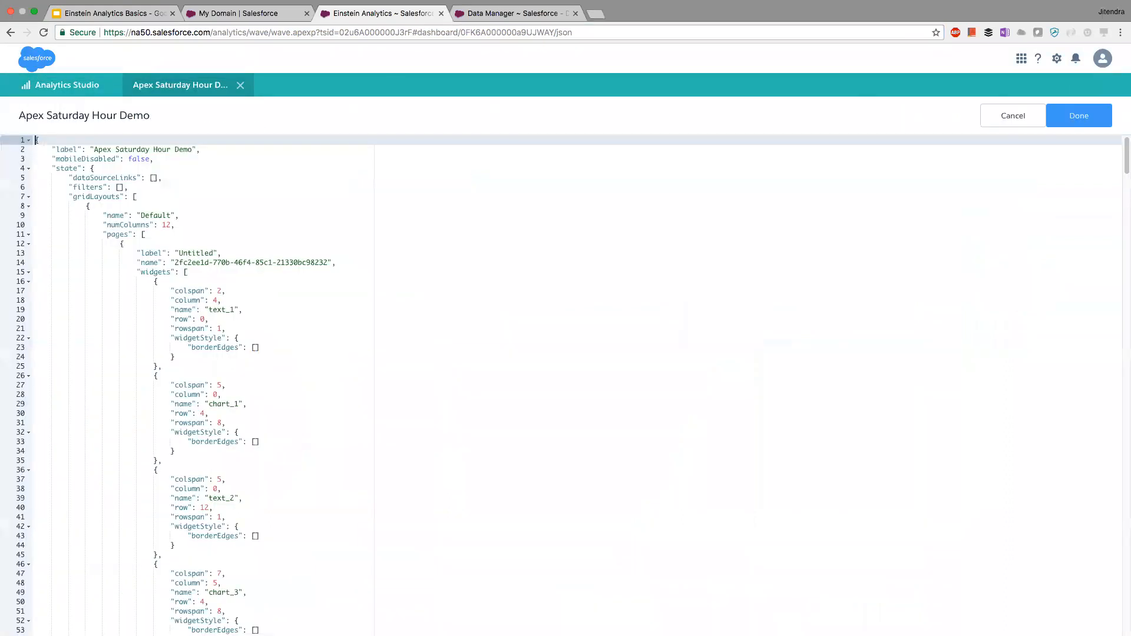
click(242, 225)
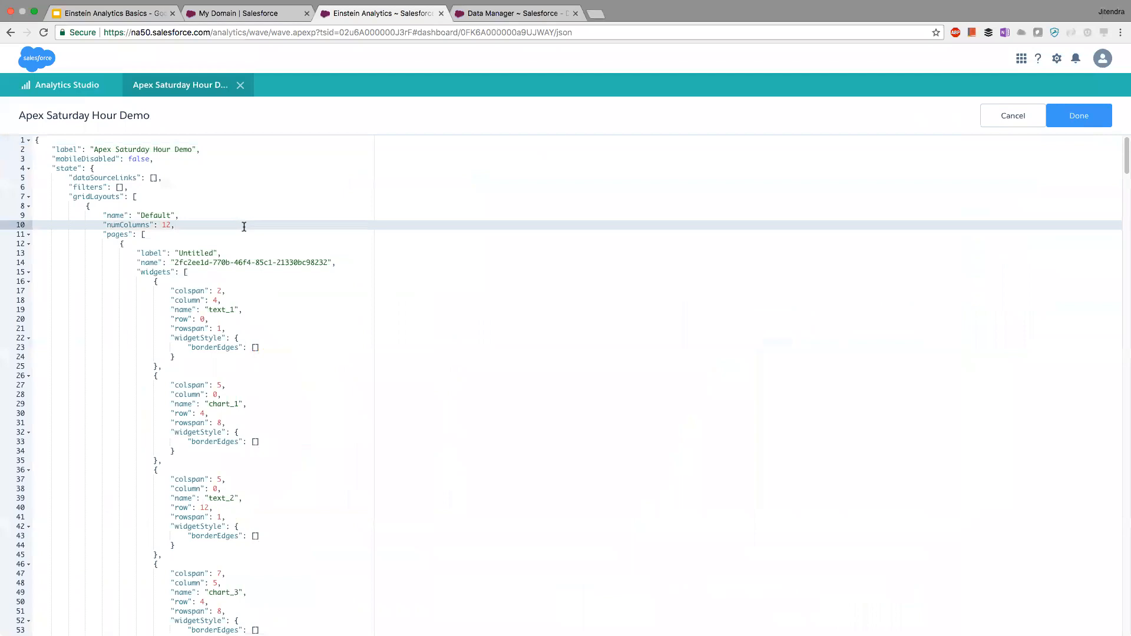
scroll(248, 236, down, 20)
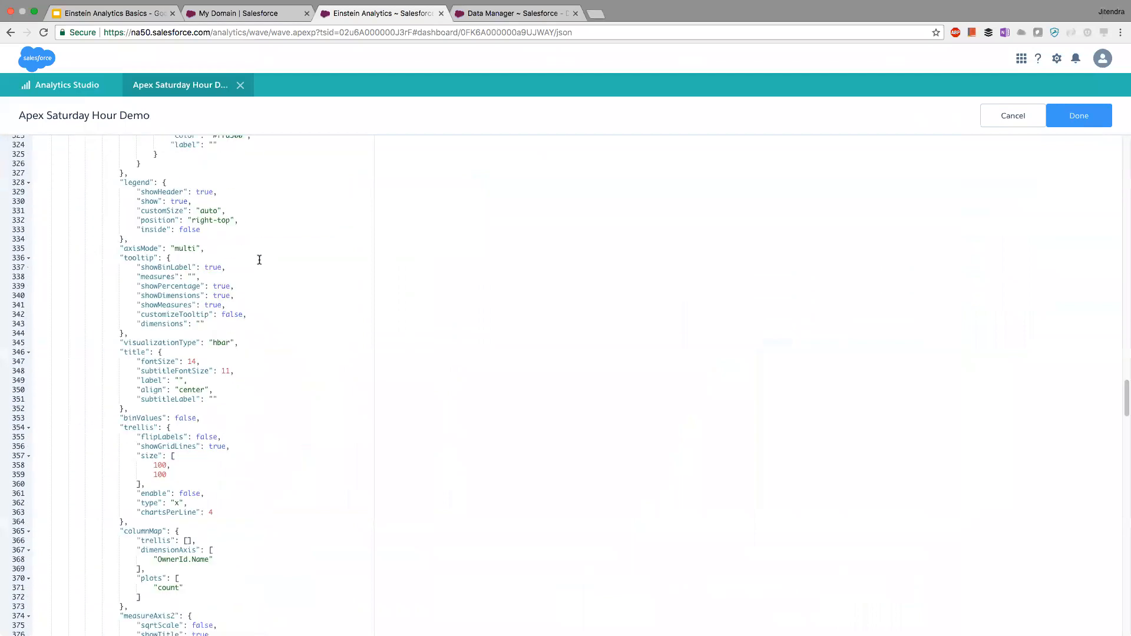
scroll(260, 259, up, 20)
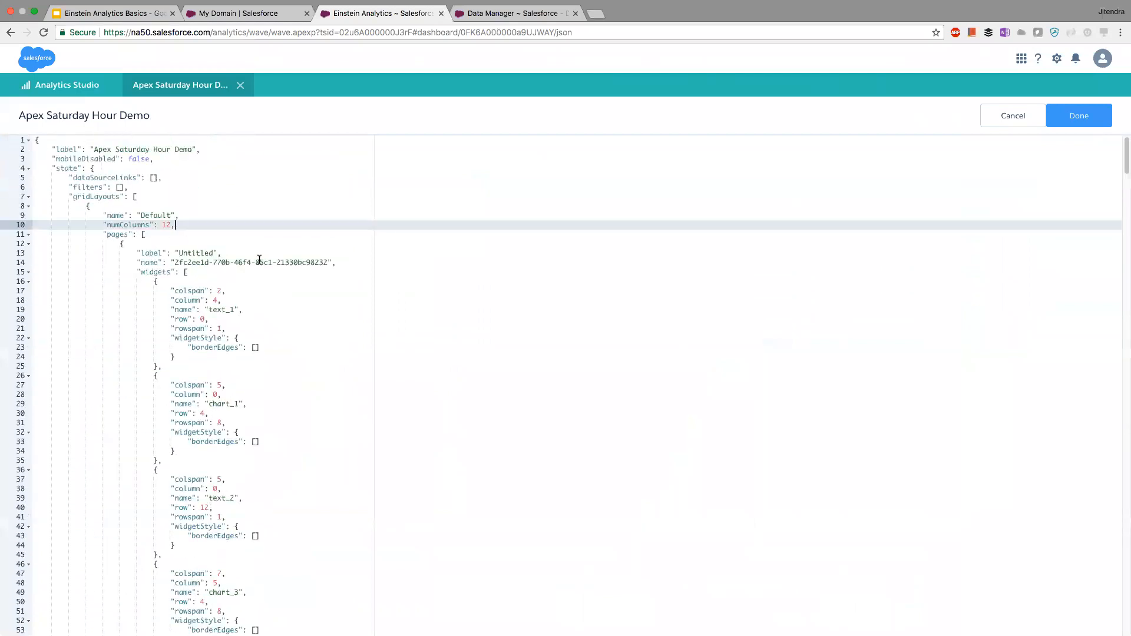
Go back to the dashboard designer by changing the URL ending to edit and reloading the page.
double_click(564, 34)
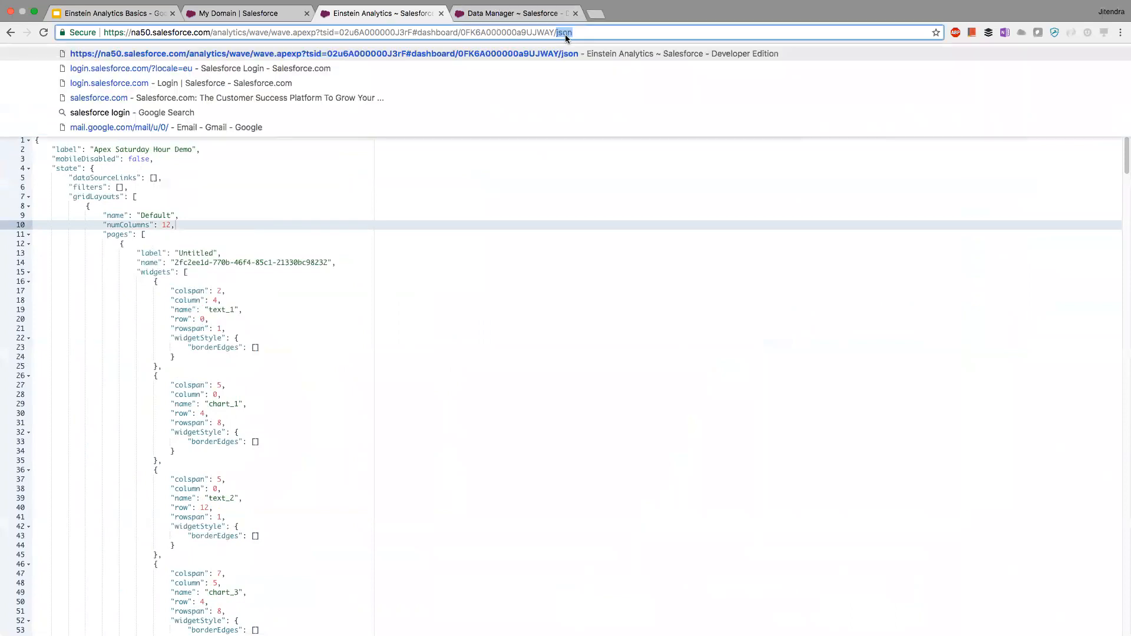
text(edit)
key(Return)
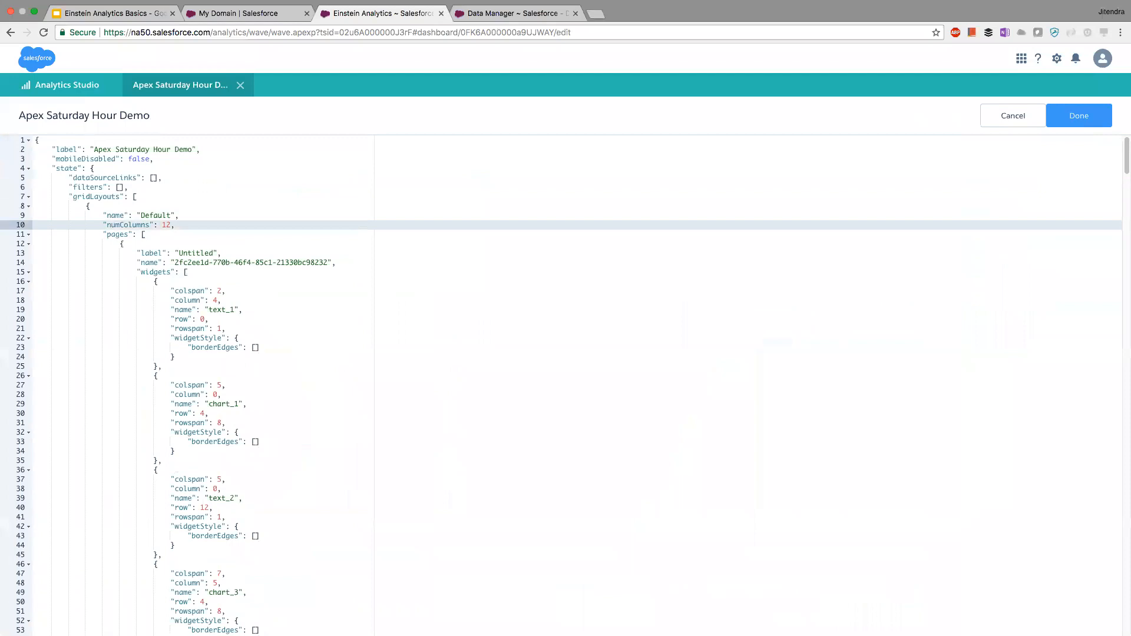
key(super+l)
key(Return)
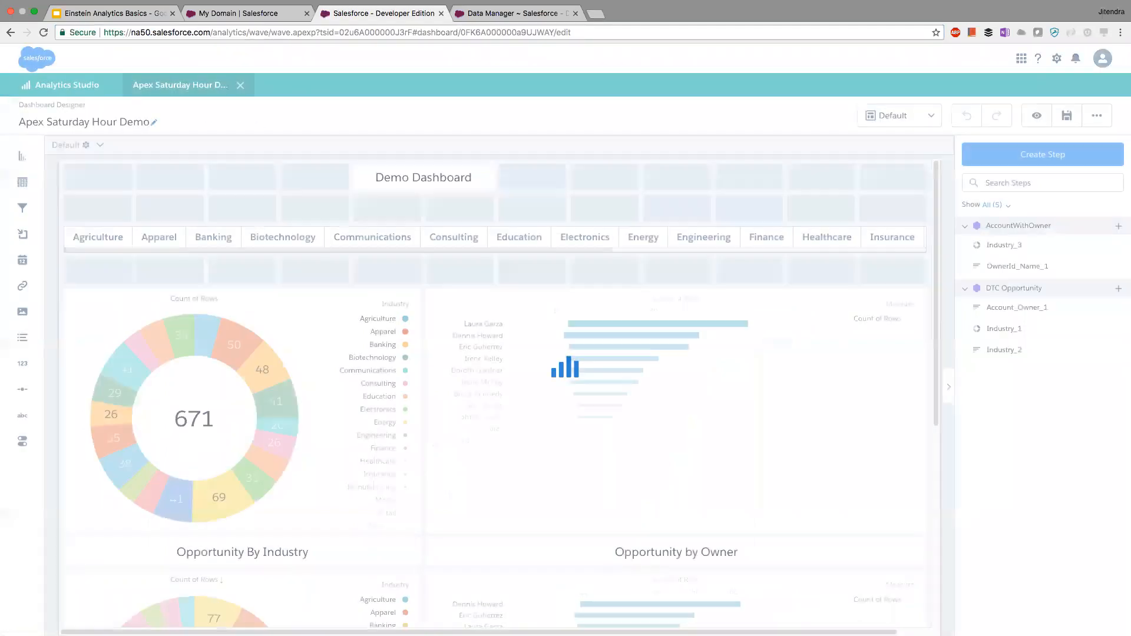
Review the dashboard in the designer, comparing the opportunity and account donut charts by industry.
scroll(677, 377, down, 6)
scroll(677, 377, up, 6)
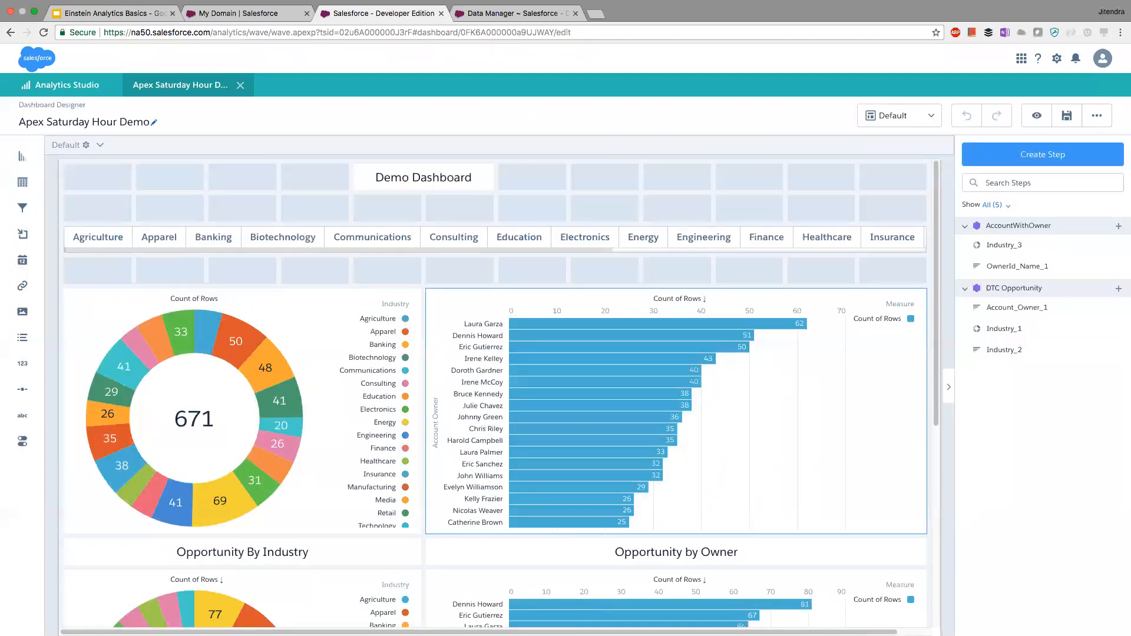
scroll(495, 395, down, 1)
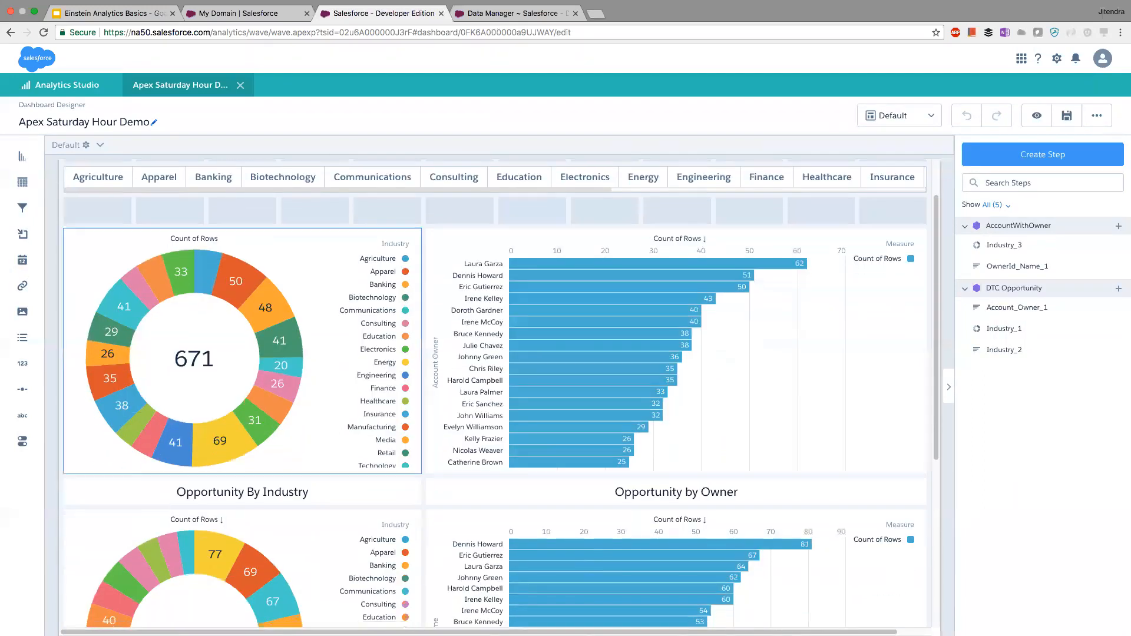
scroll(495, 395, down, 2)
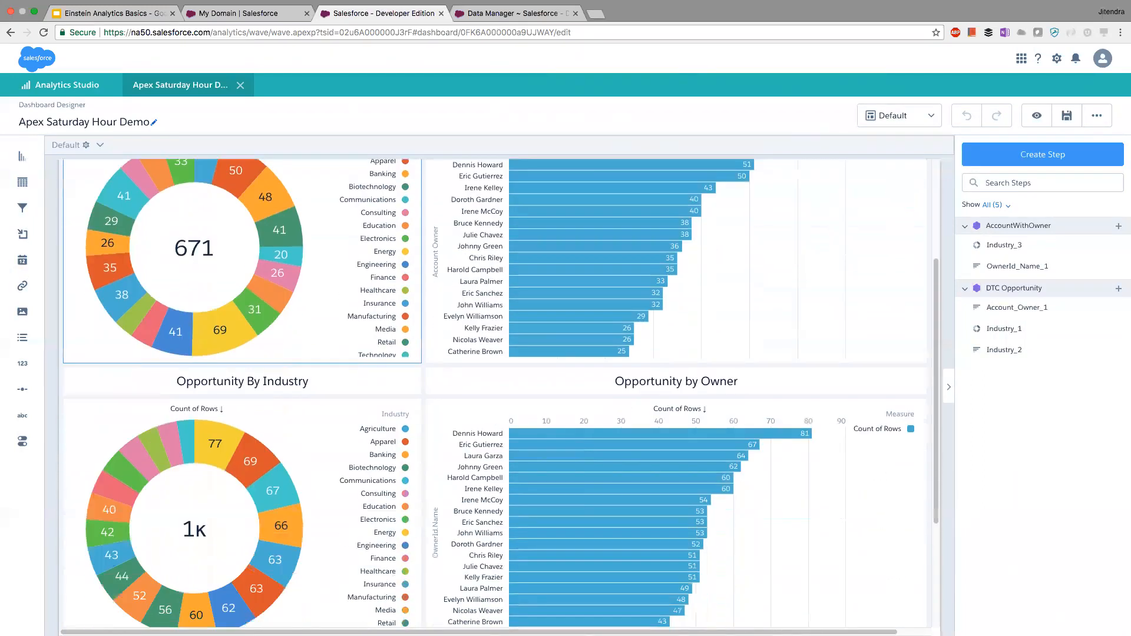
scroll(259, 459, down, 1)
scroll(260, 460, down, 1)
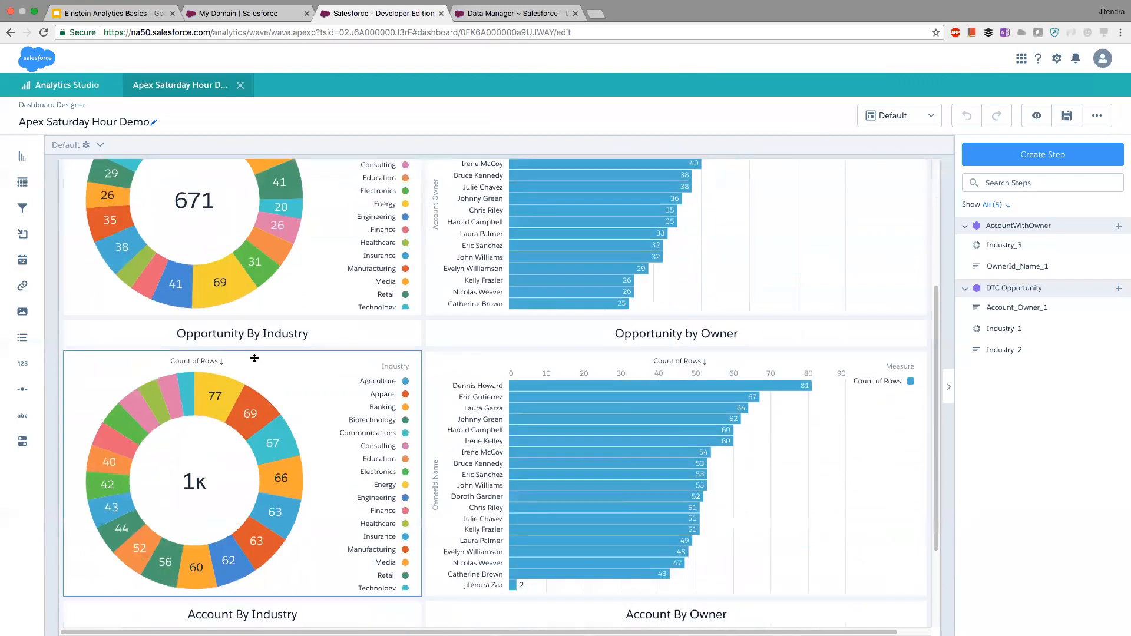
click(266, 371)
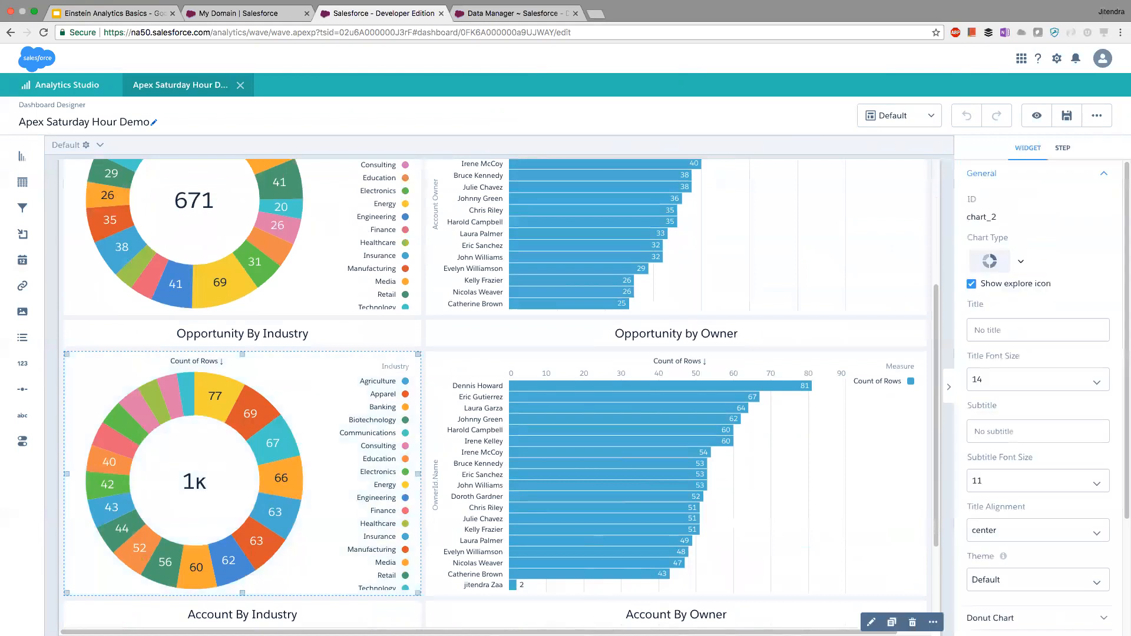
scroll(495, 393, up, 5)
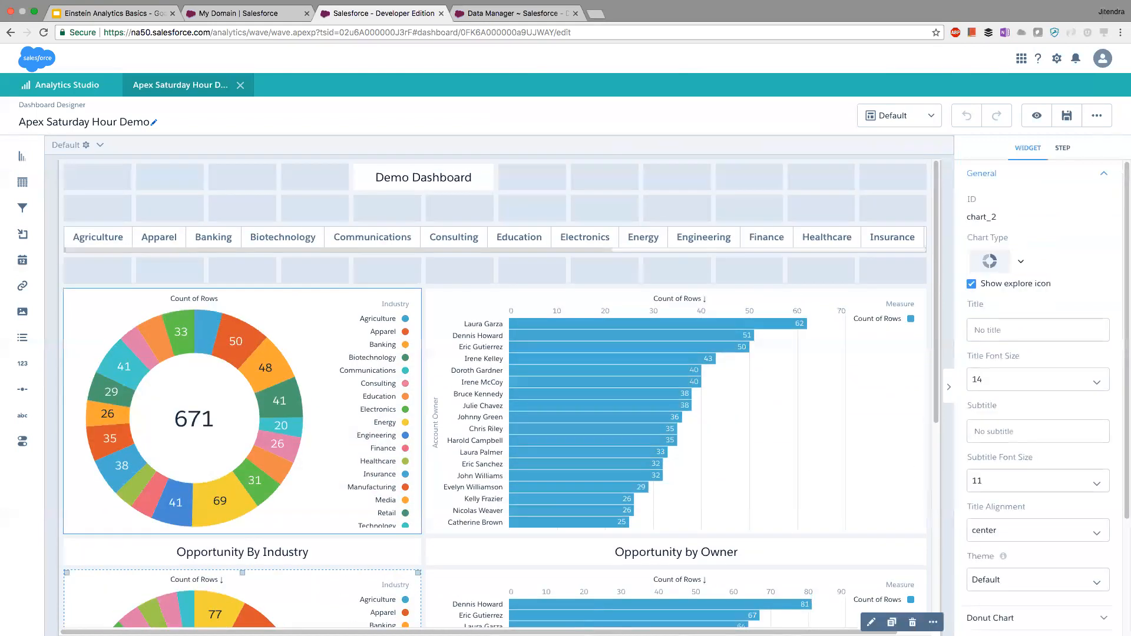
click(331, 355)
scroll(333, 374, down, 3)
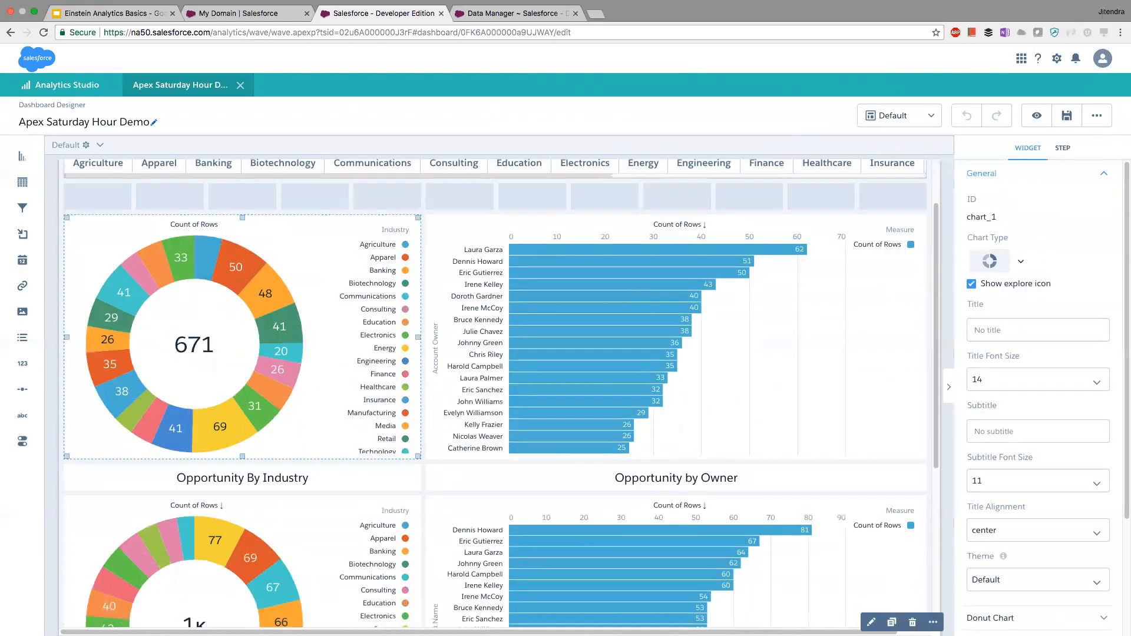
scroll(332, 373, down, 2)
click(333, 373)
scroll(333, 374, up, 4)
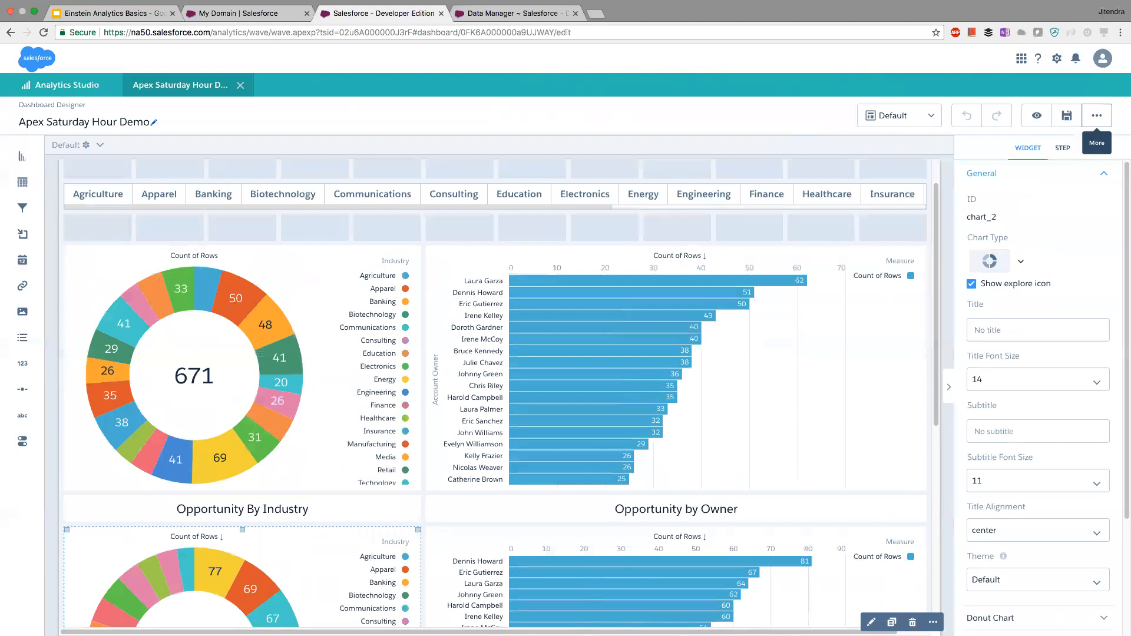
Create a data source connection named Industry with the Industry field of DTC_Opportunity_SAMPLE as data source 1.
click(1096, 116)
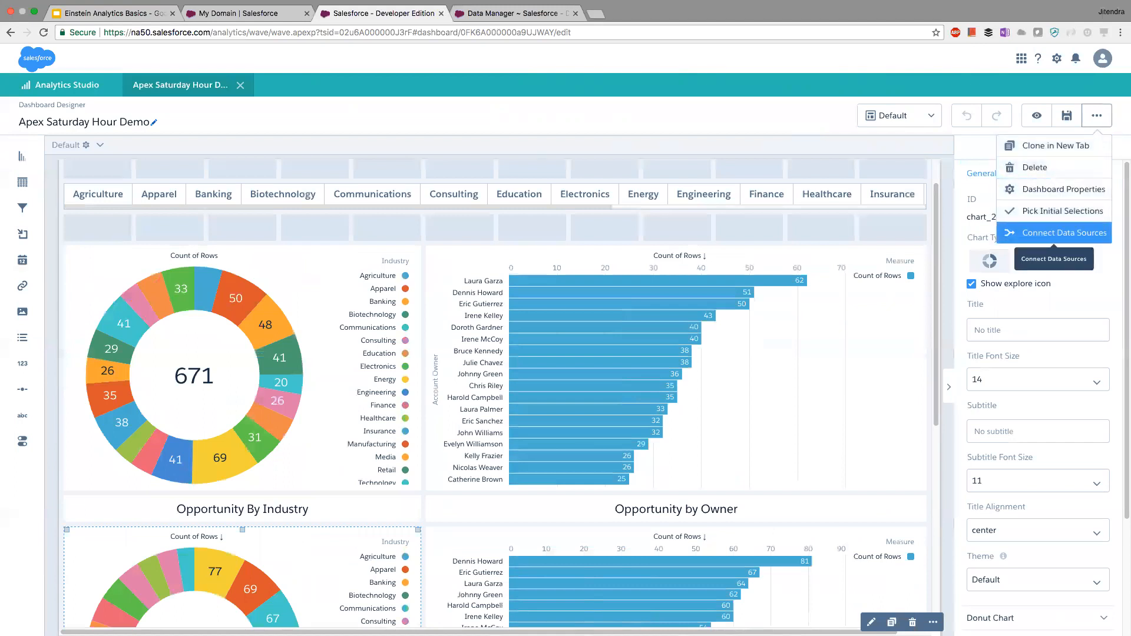
click(1064, 232)
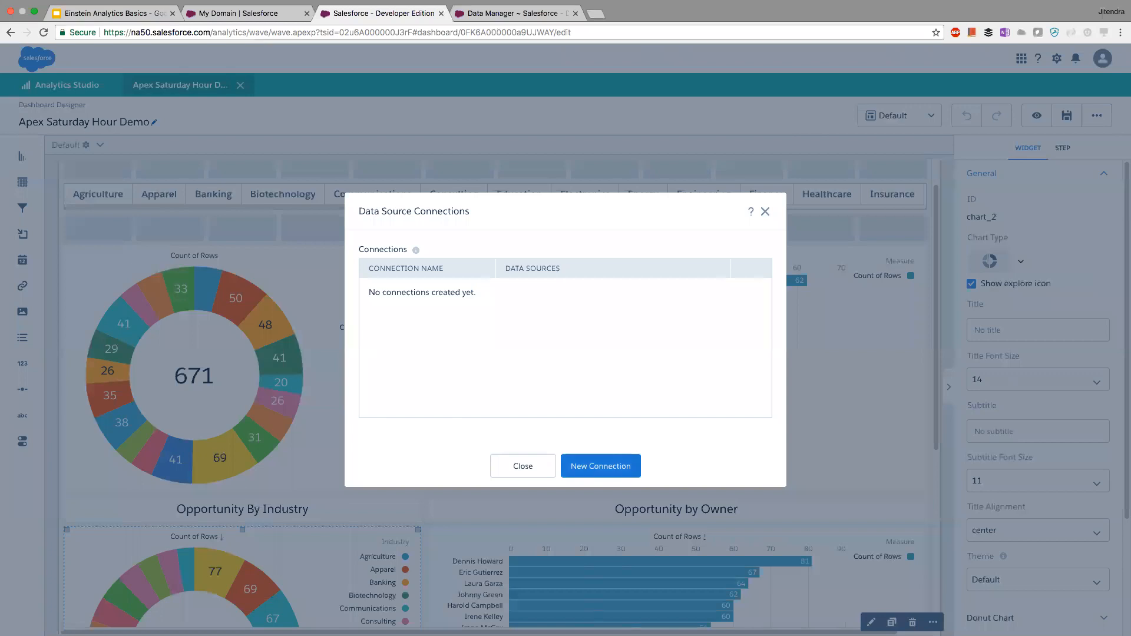
click(600, 467)
click(533, 265)
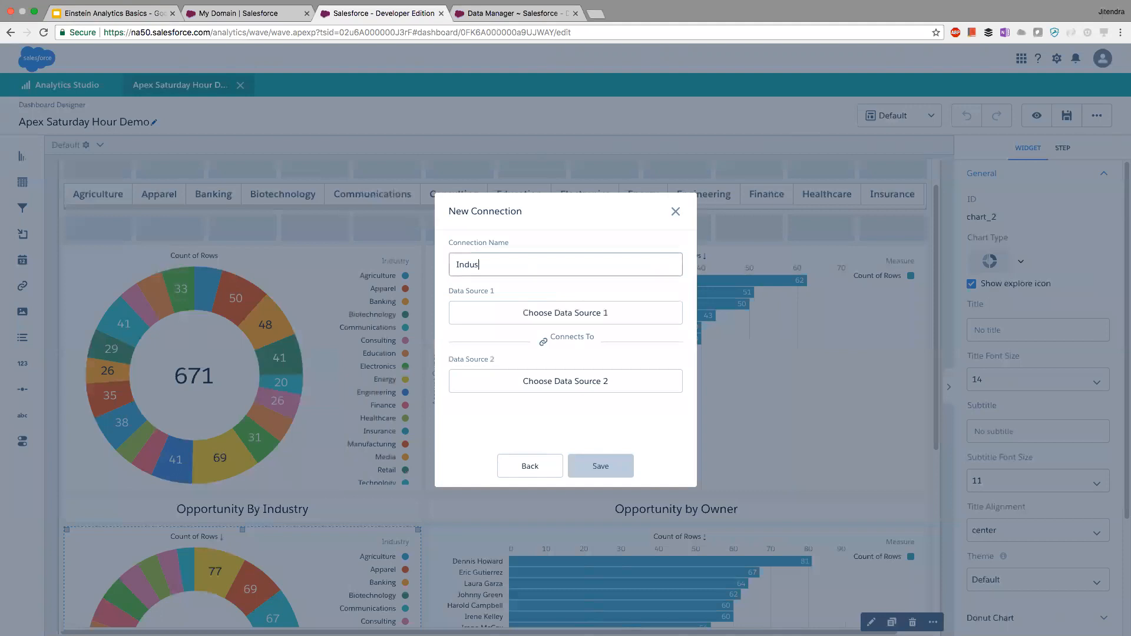
click(538, 313)
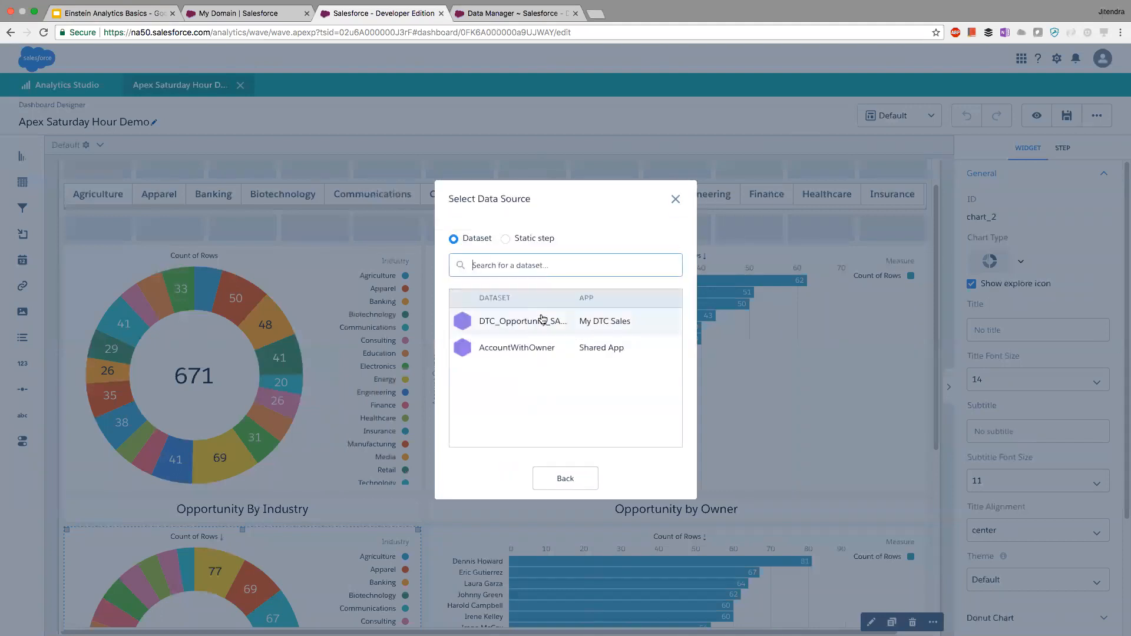
click(538, 323)
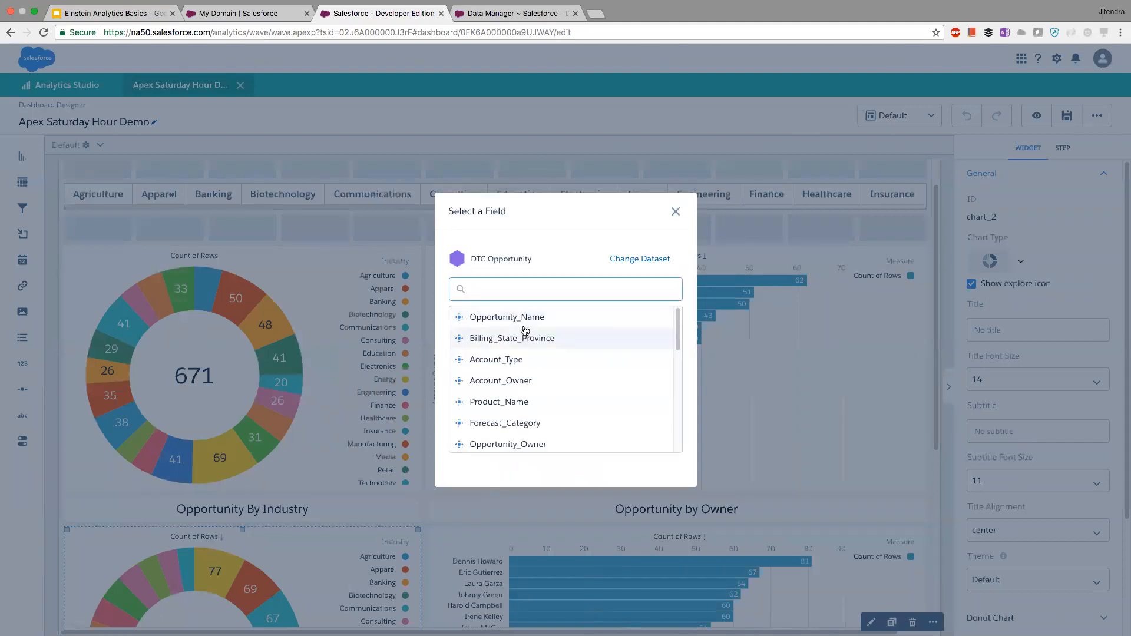
text(ind)
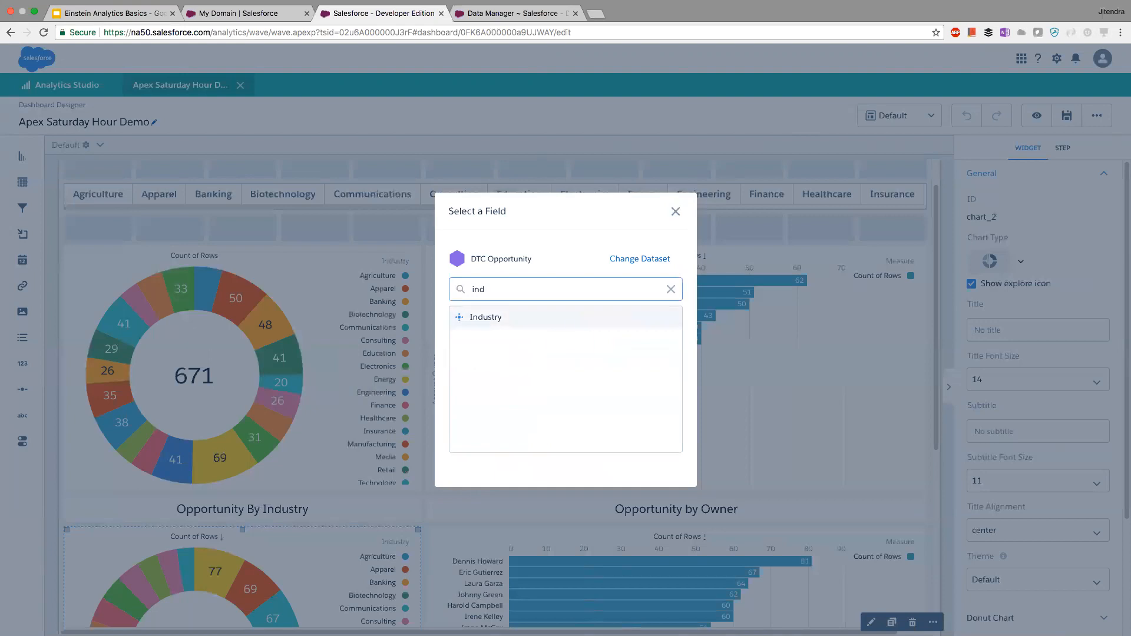
click(524, 326)
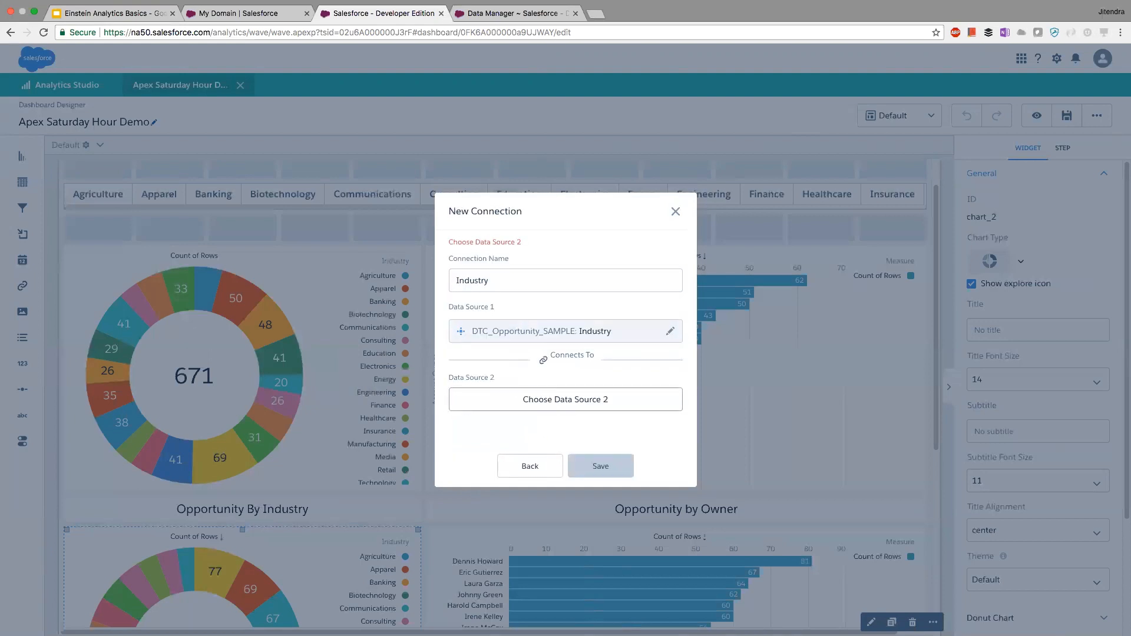
Set the connection's data source 2 to the Industry field of AccountWithOwner, save the connection and close the connections dialog.
click(566, 400)
click(523, 351)
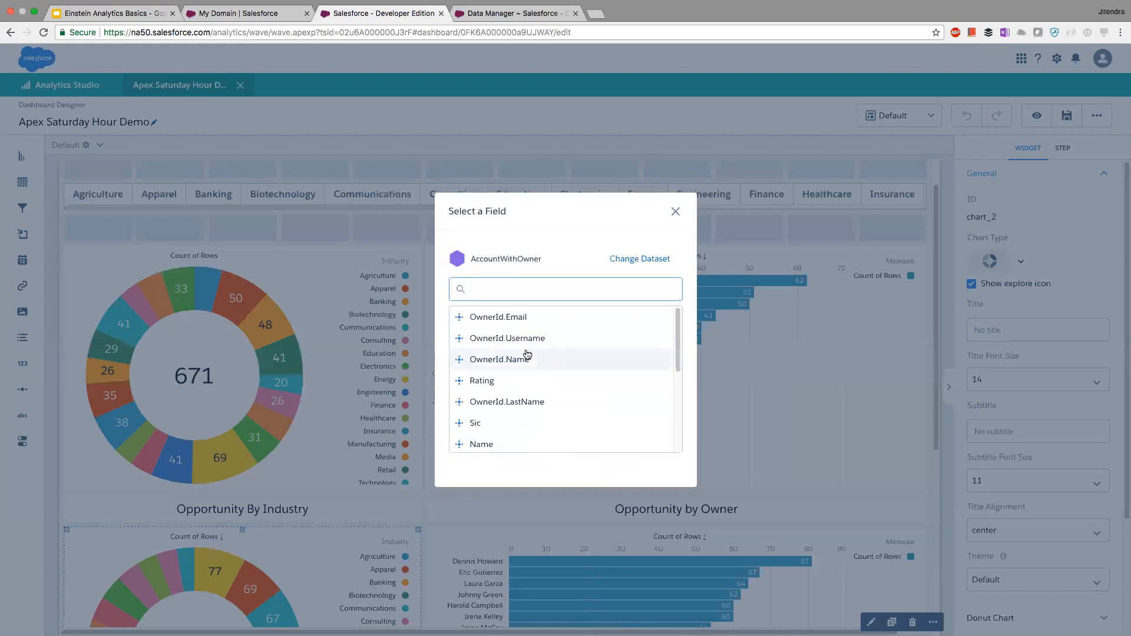
text(ind)
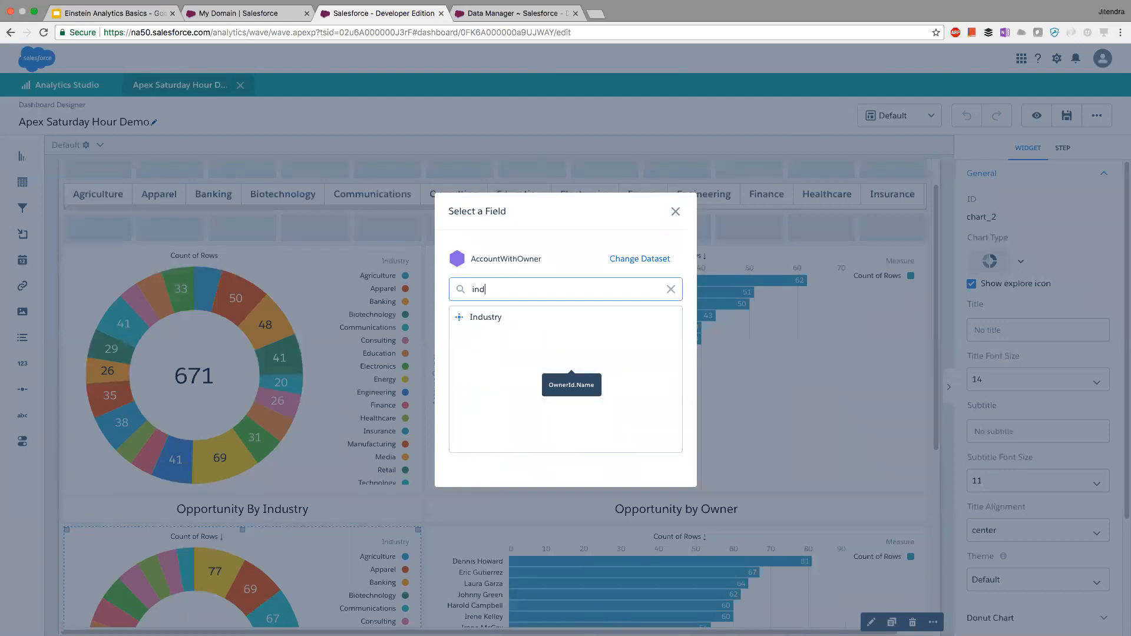
click(501, 319)
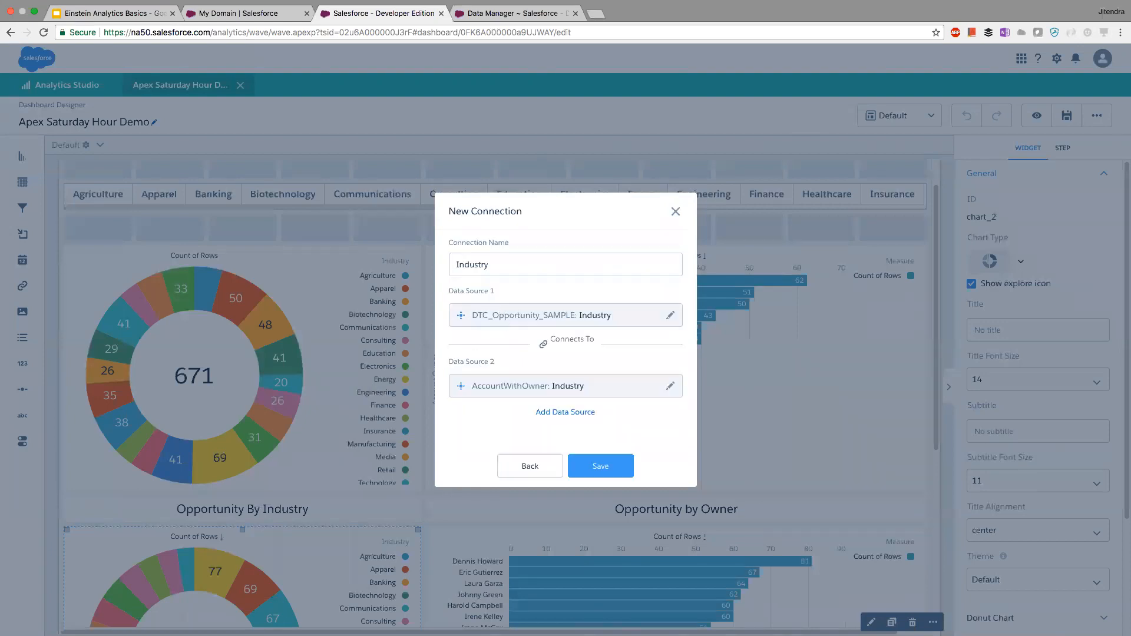
click(601, 467)
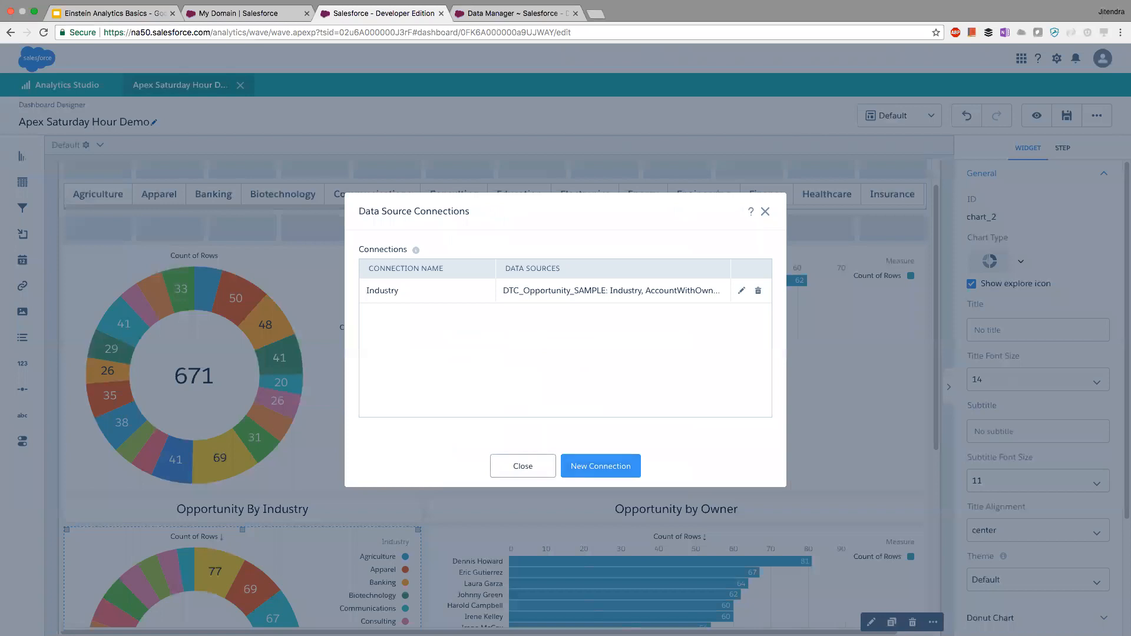
click(524, 466)
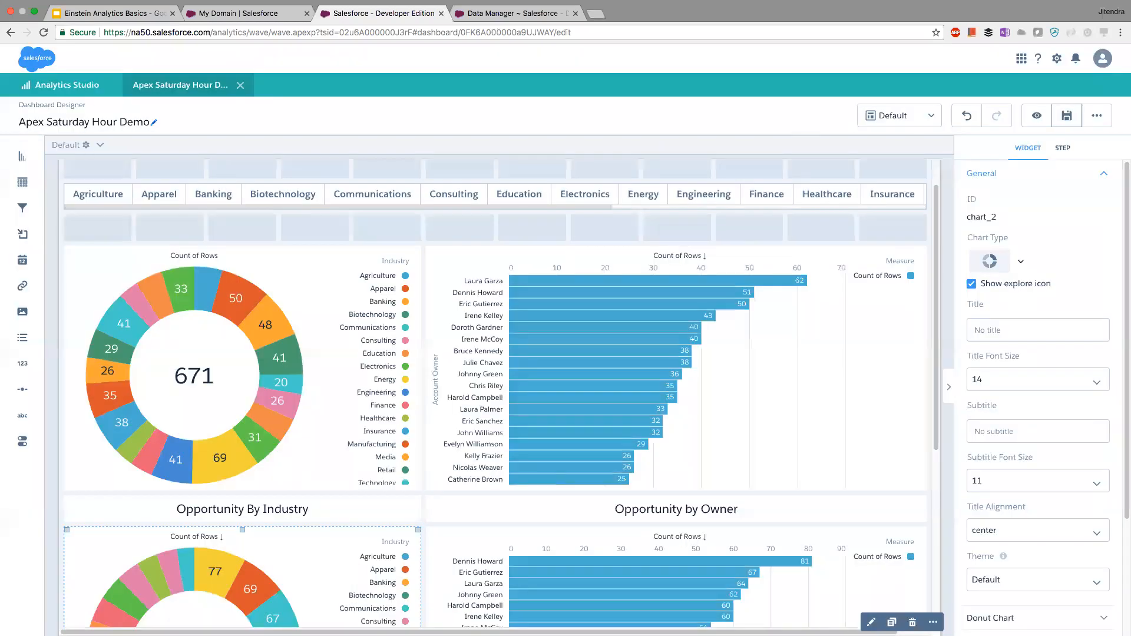
Save the dashboard as Apex Saturday Hour Demo in My Private App and open its preview.
click(1068, 116)
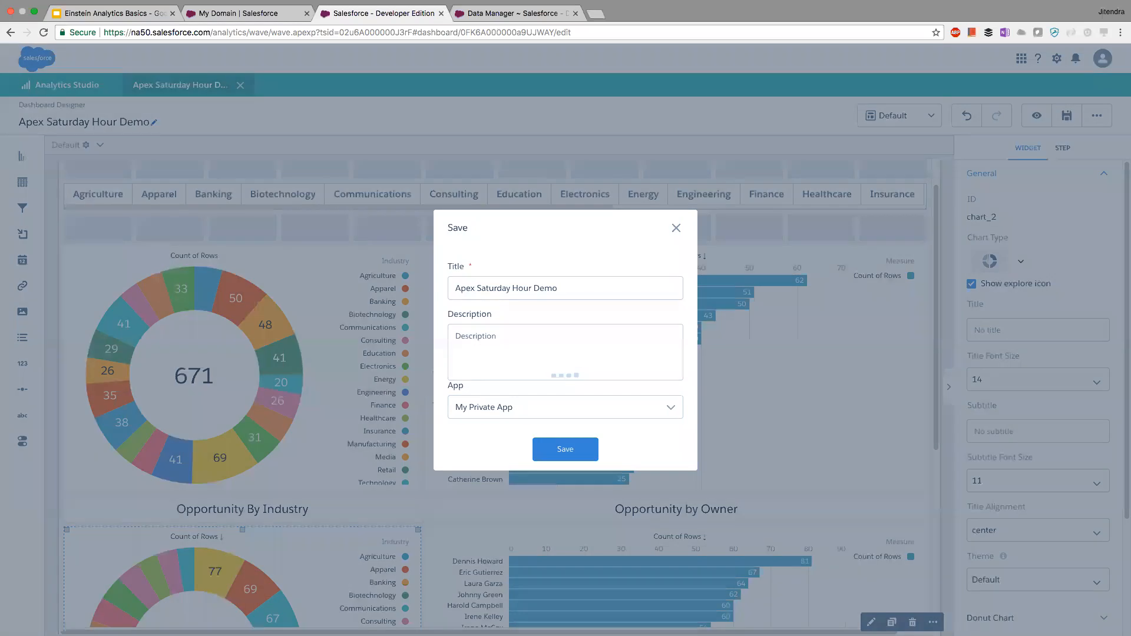
click(566, 449)
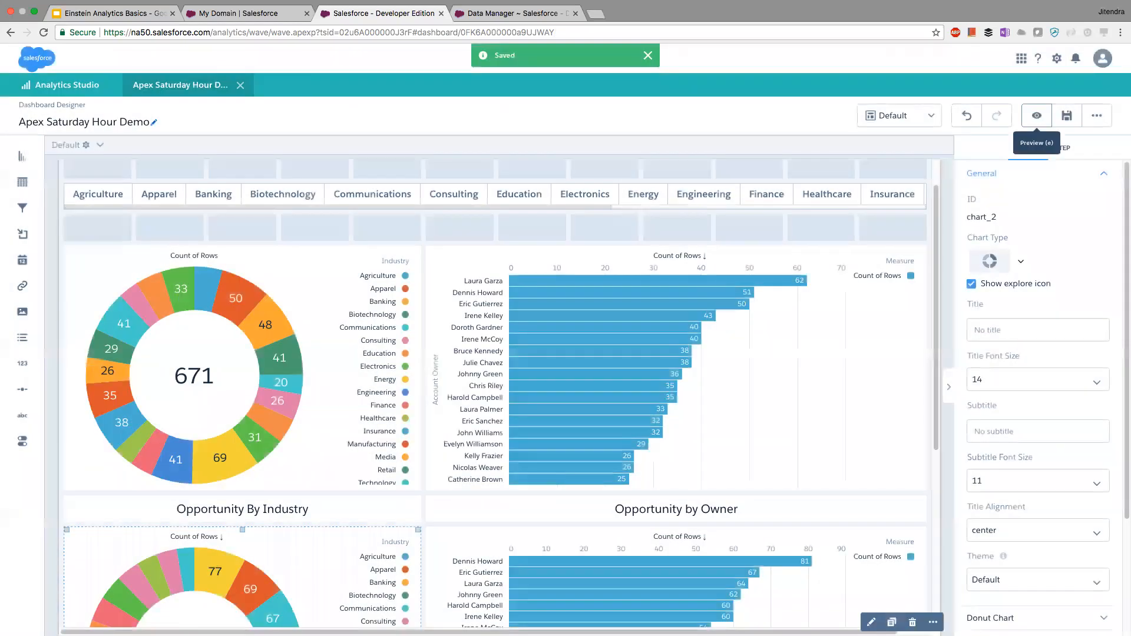
scroll(250, 273, down, 1)
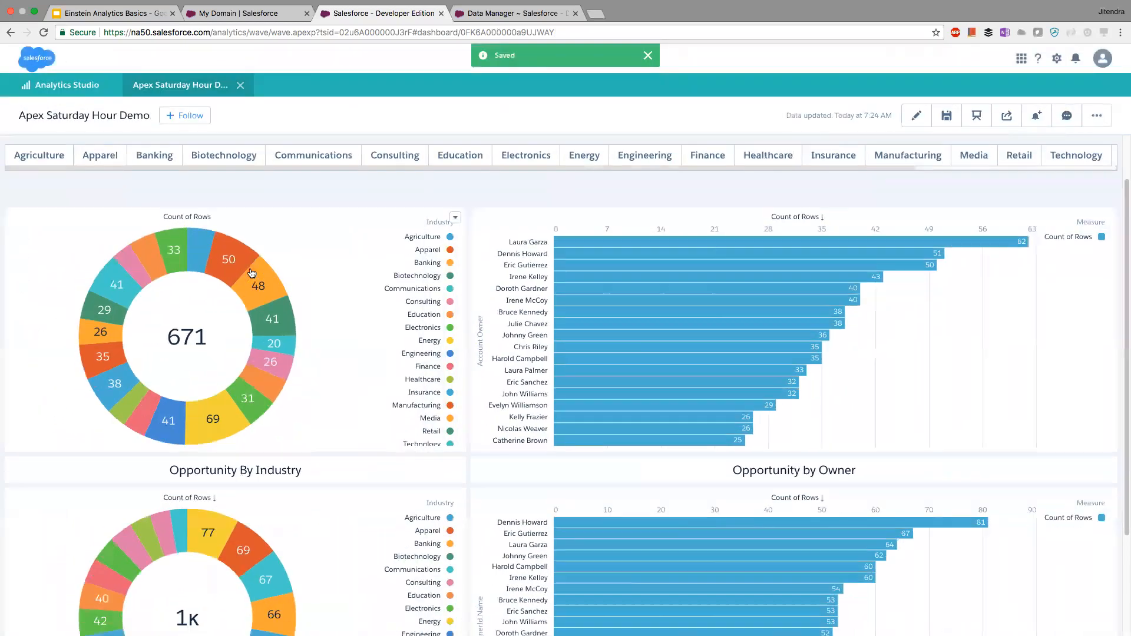
Test the connected filtering by selecting the Banking, Utilities, Technology and Insurance slices in the upper industry donut chart in turn.
click(250, 273)
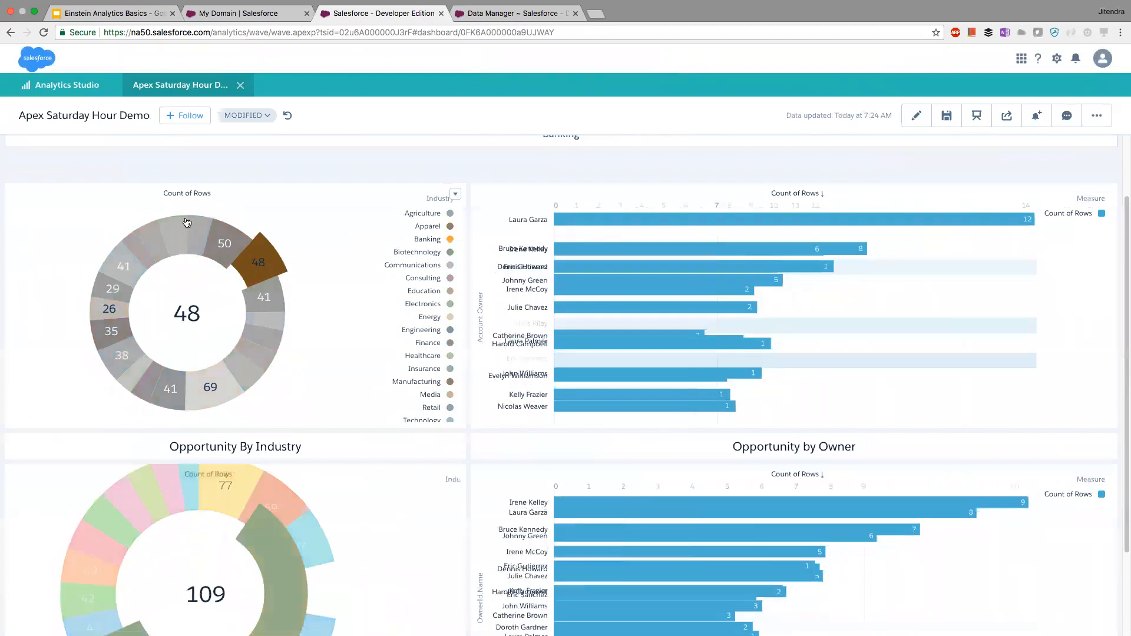
click(186, 225)
scroll(129, 265, down, 1)
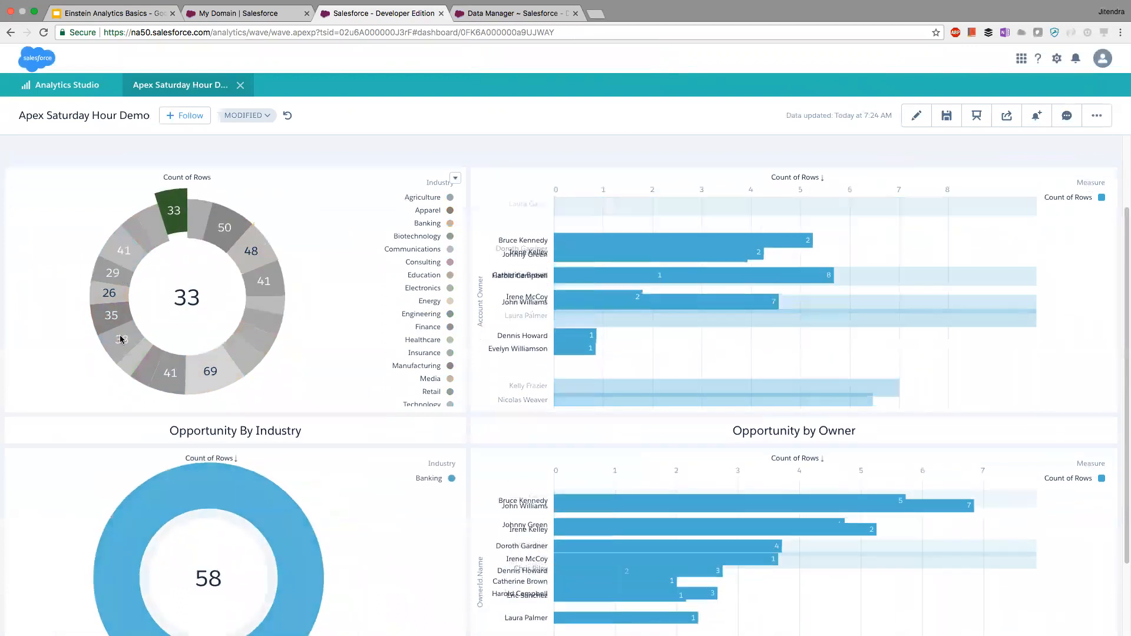
click(123, 250)
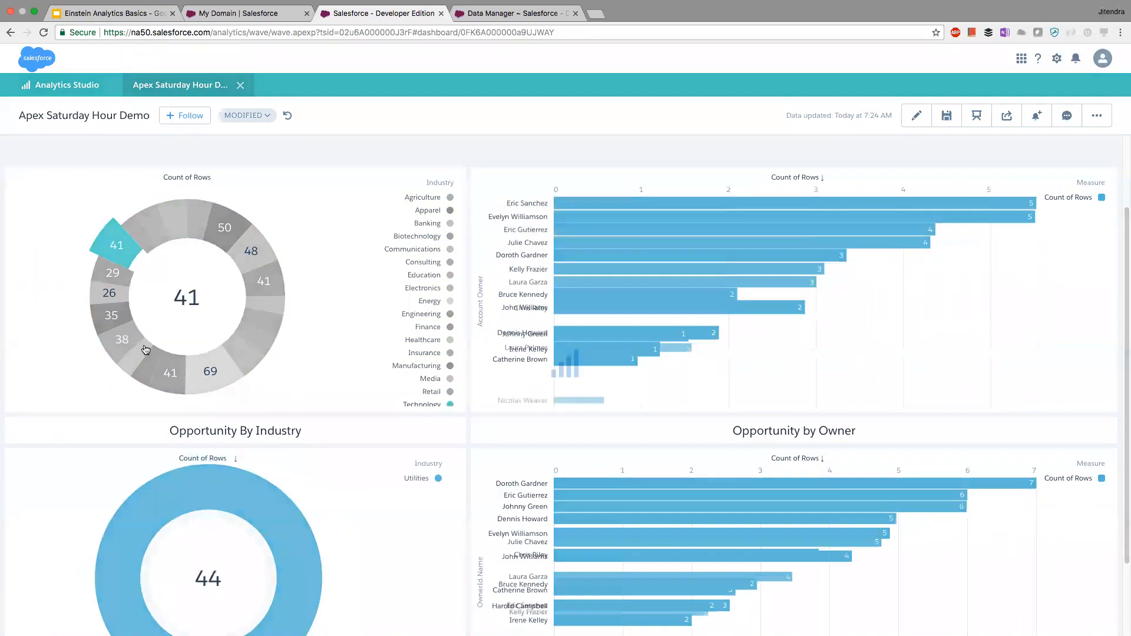
click(121, 341)
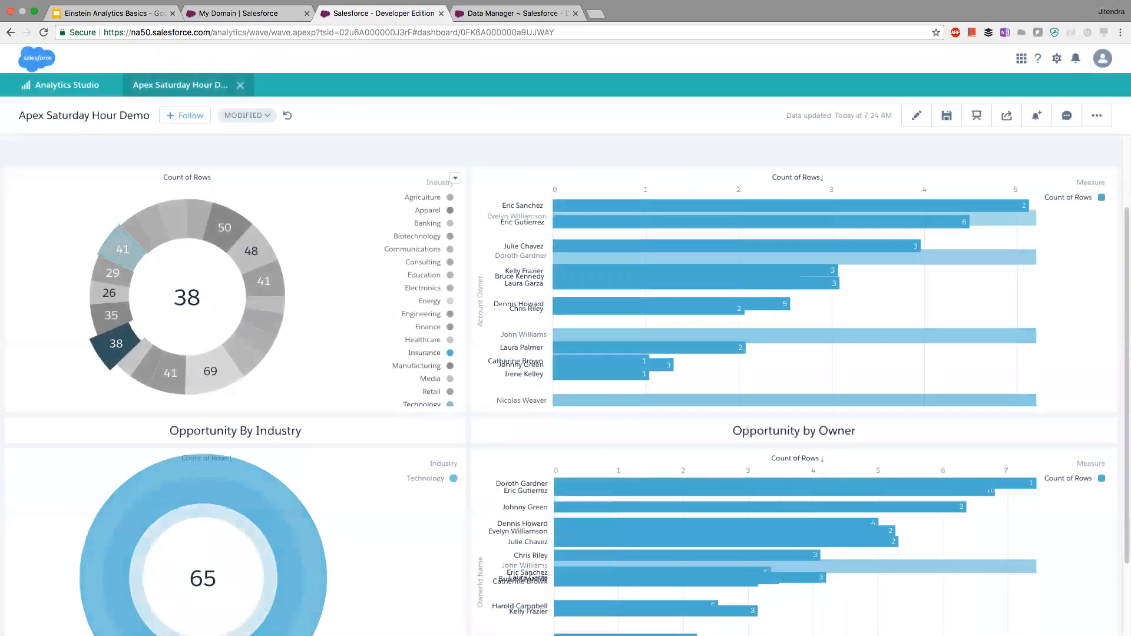
Test the industry toggle by selecting Biotechnology, Communications and Consulting together and compare the account and opportunity charts.
scroll(55, 379, up, 2)
click(233, 217)
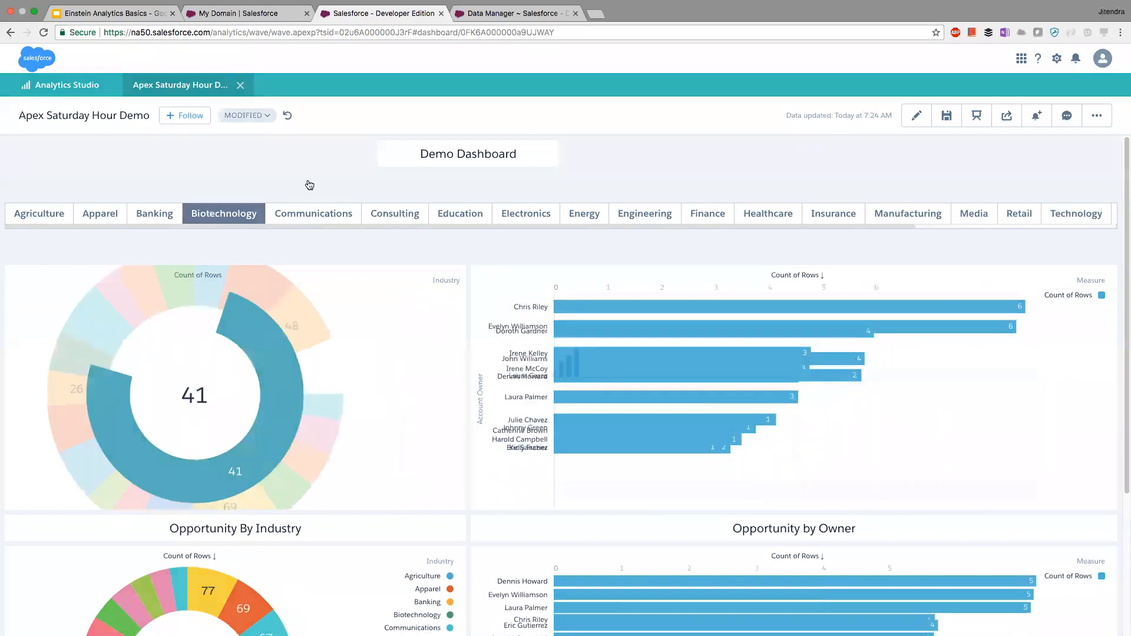
scroll(382, 187, down, 1)
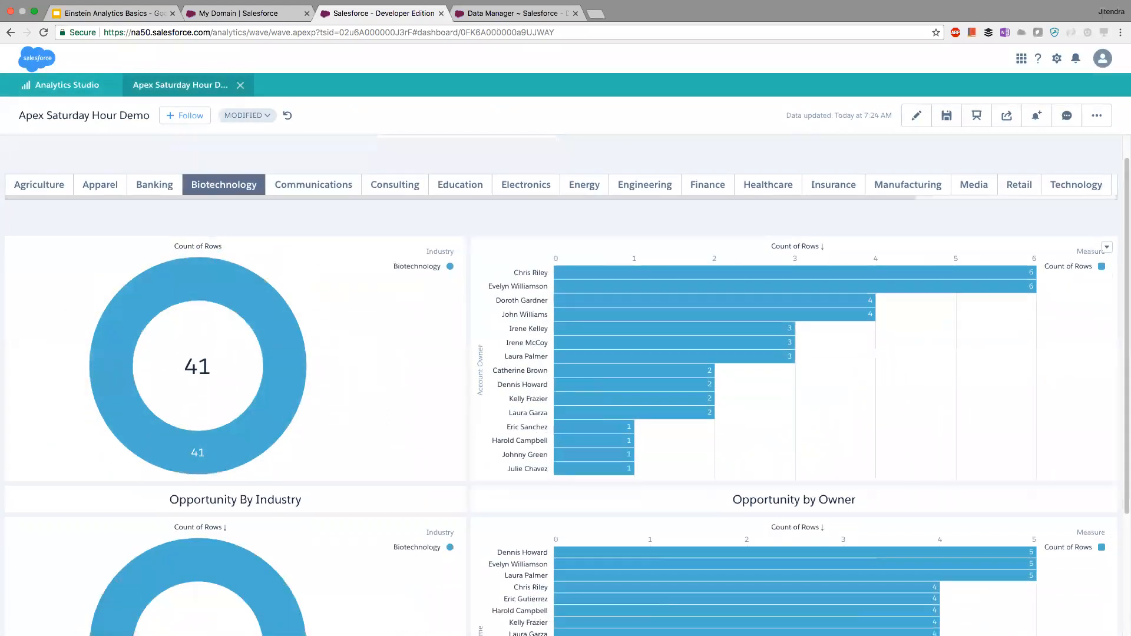
click(314, 185)
click(395, 185)
scroll(395, 194, up, 1)
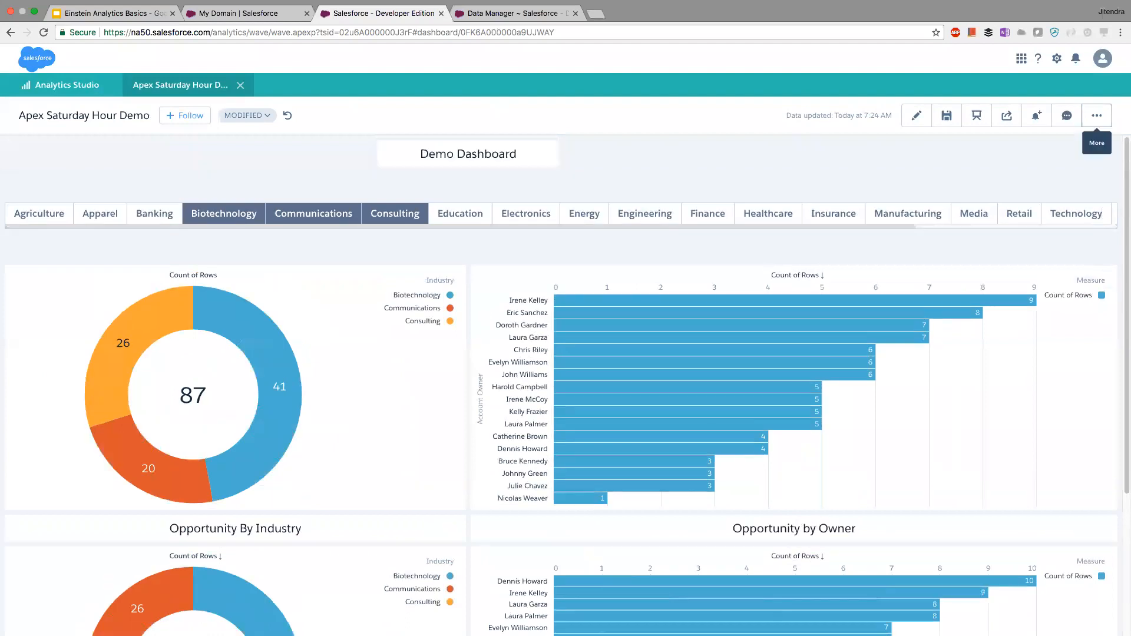
Return to the dashboard designer and review the industry toggle and the four donut and bar charts.
click(916, 116)
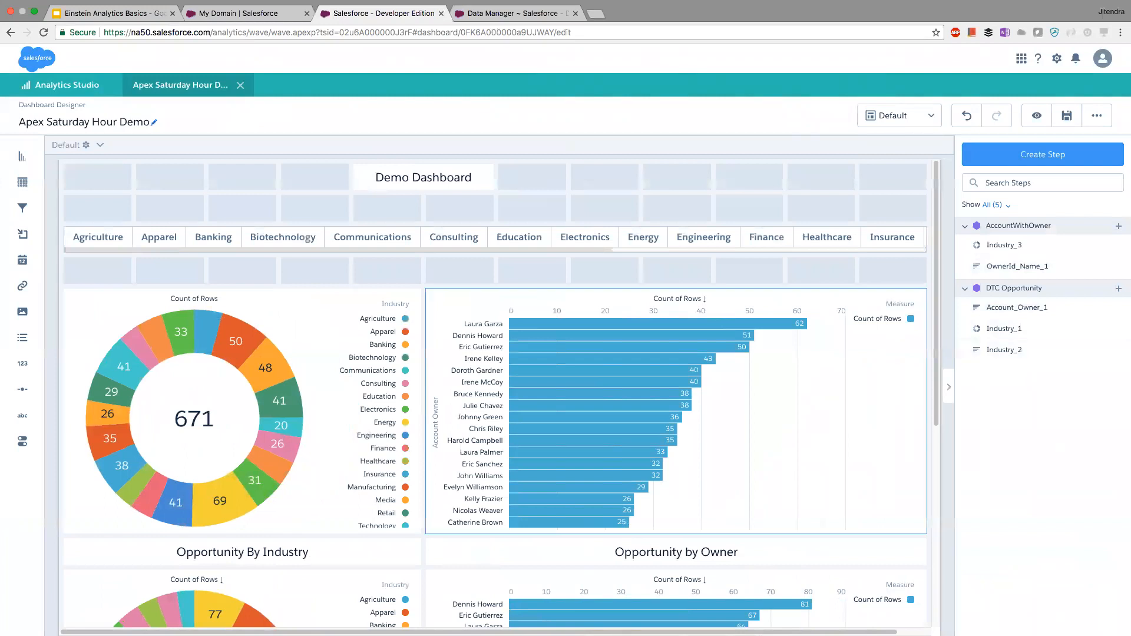
scroll(677, 377, down, 2)
scroll(676, 453, down, 2)
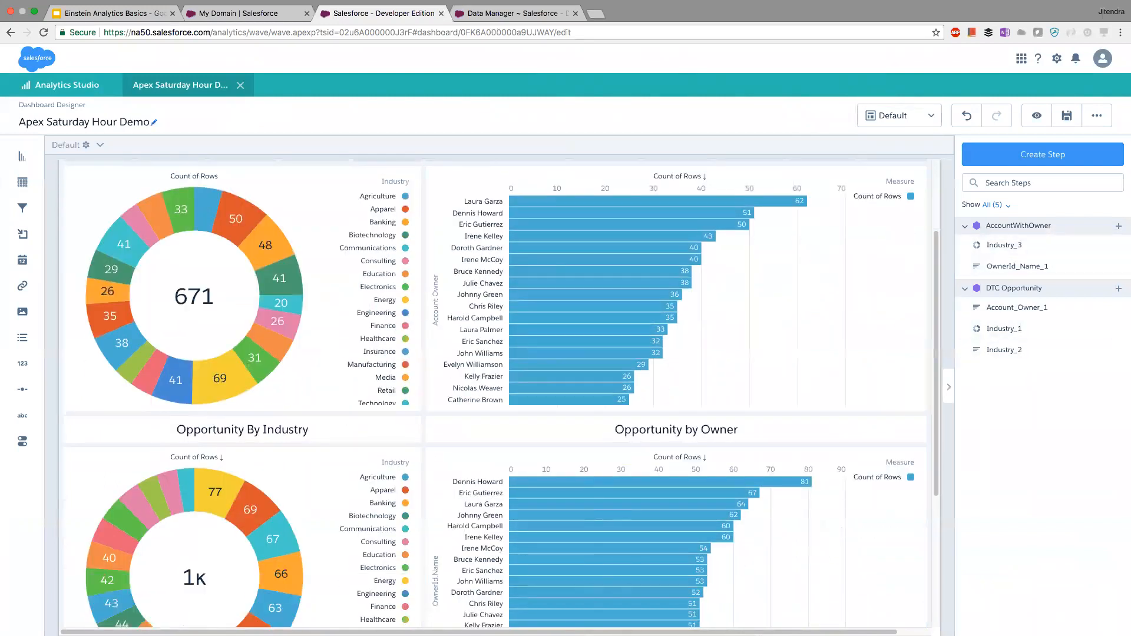
scroll(676, 377, up, 4)
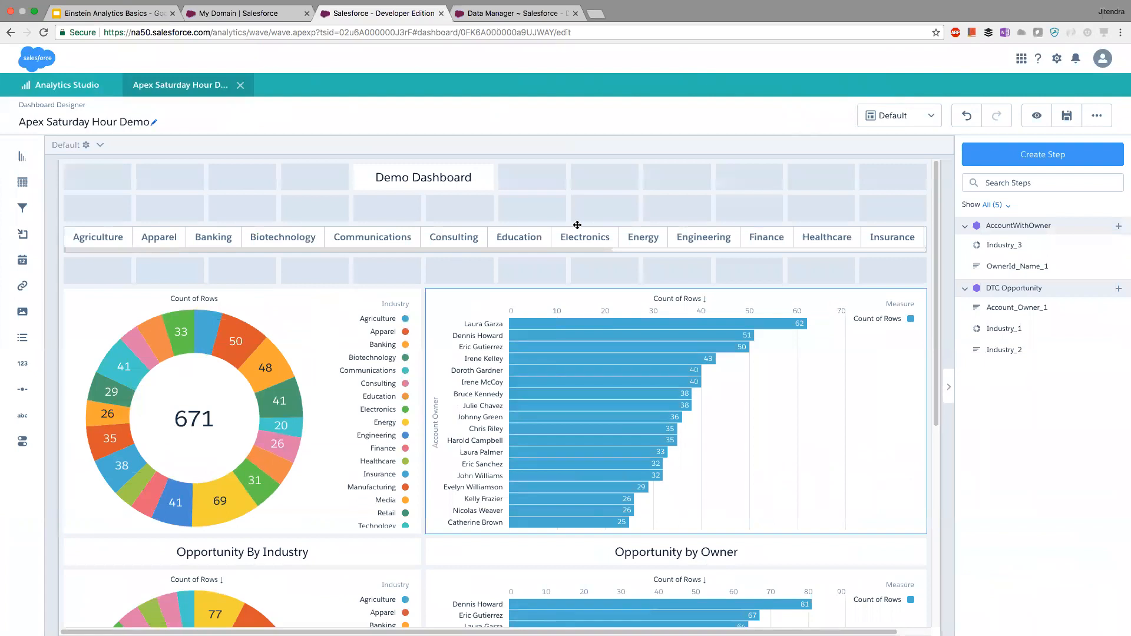
scroll(426, 260, down, 4)
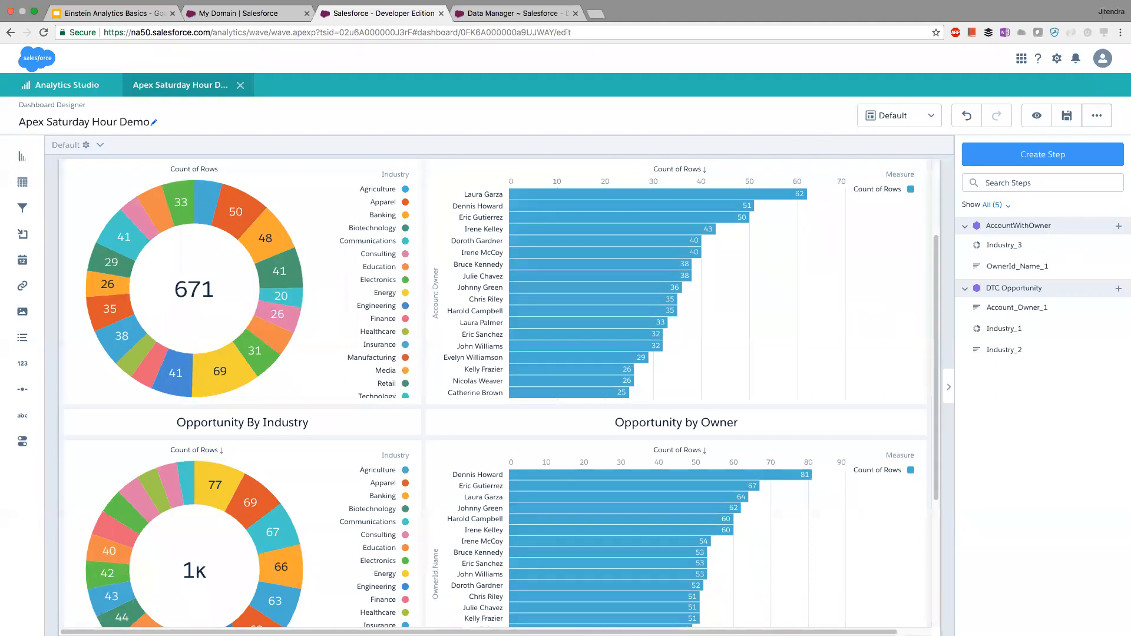
click(1096, 116)
click(1097, 115)
scroll(585, 284, down, 4)
scroll(585, 284, up, 6)
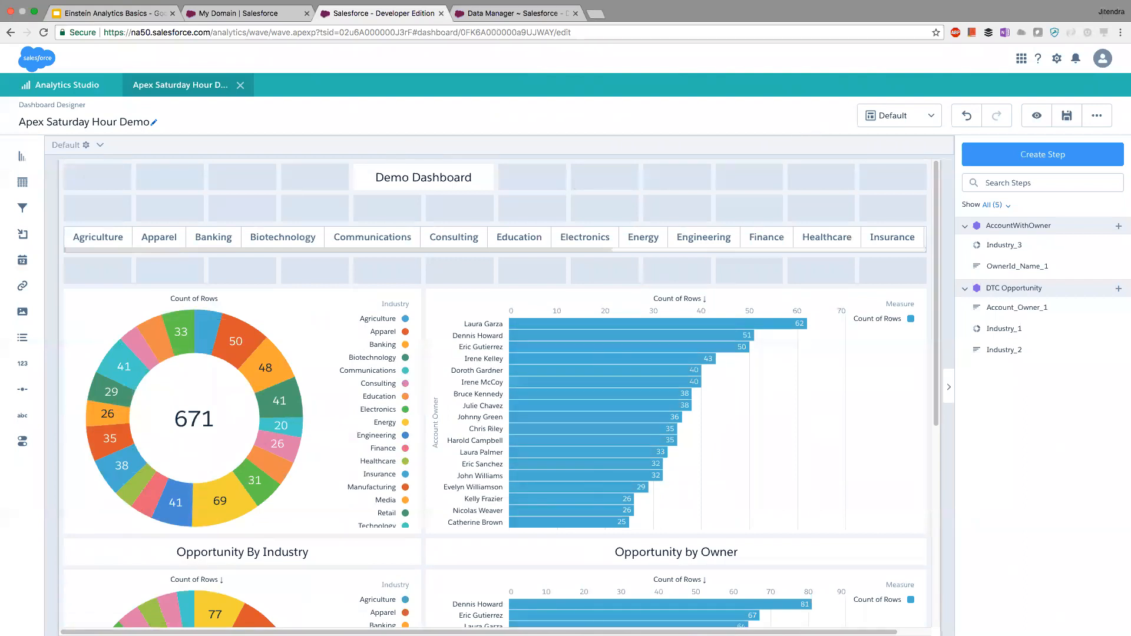
Save the dashboard in My Private App from the designer and briefly view the Data Manager's dataflows page before returning.
click(1067, 115)
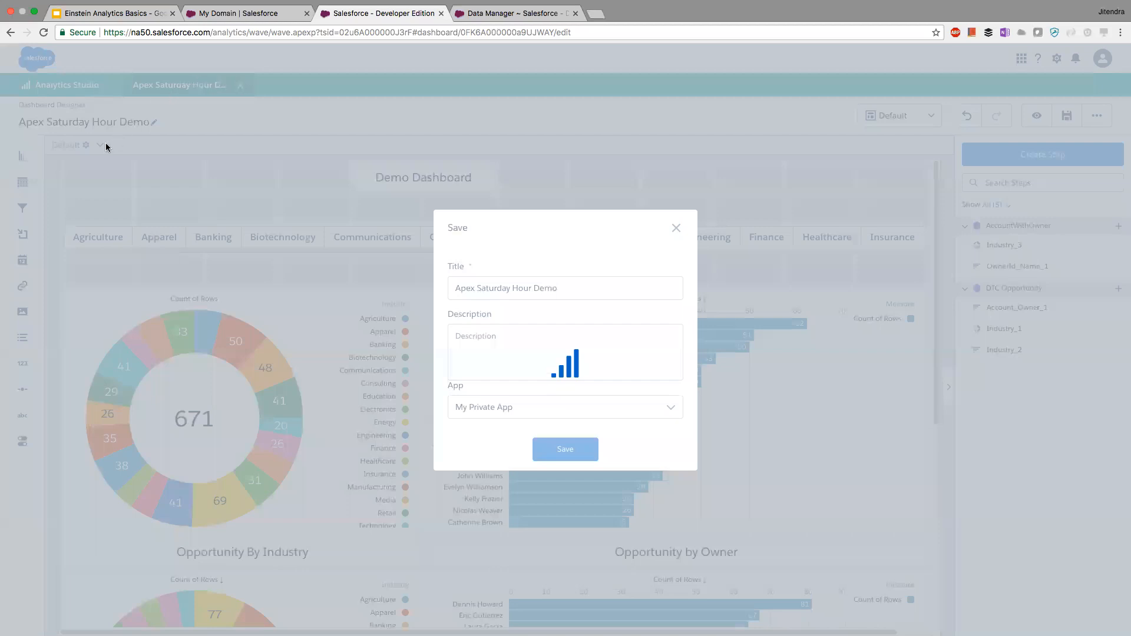
key(ctrl+Tab)
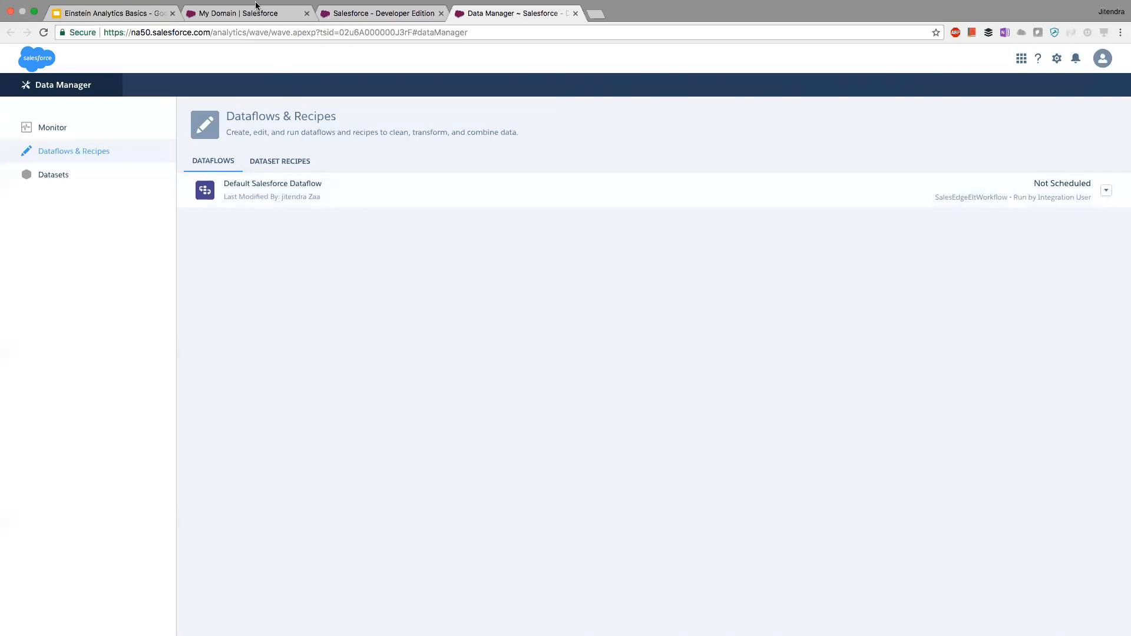
click(390, 12)
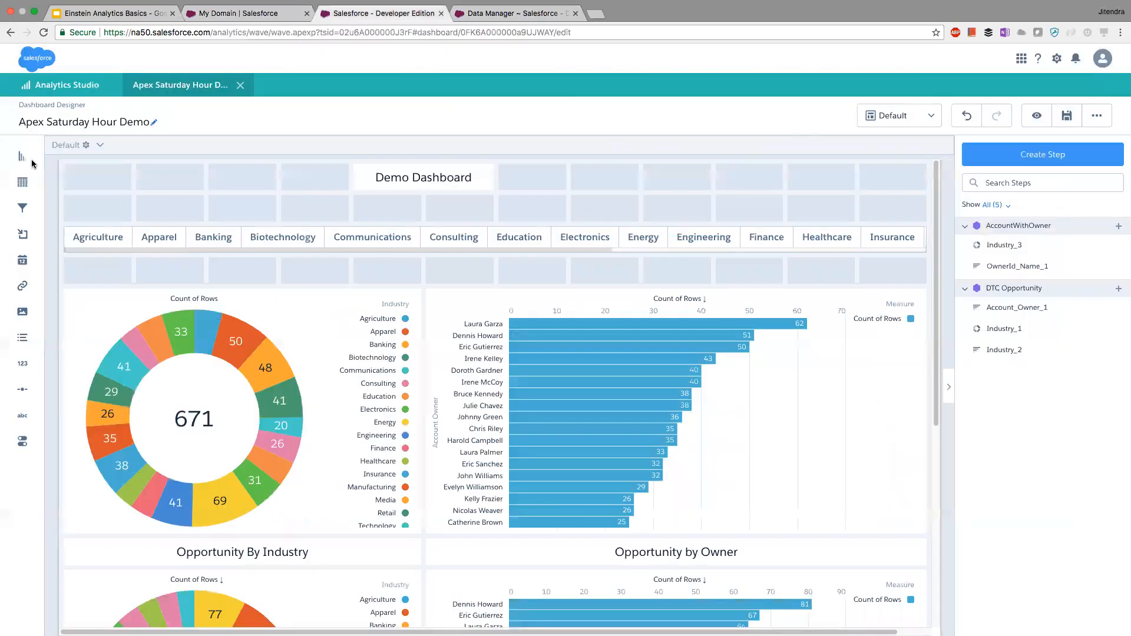
Find the Analytics settings in Salesforce Setup by searching for "analy", turn on Enable Replication and save the settings.
click(500, 17)
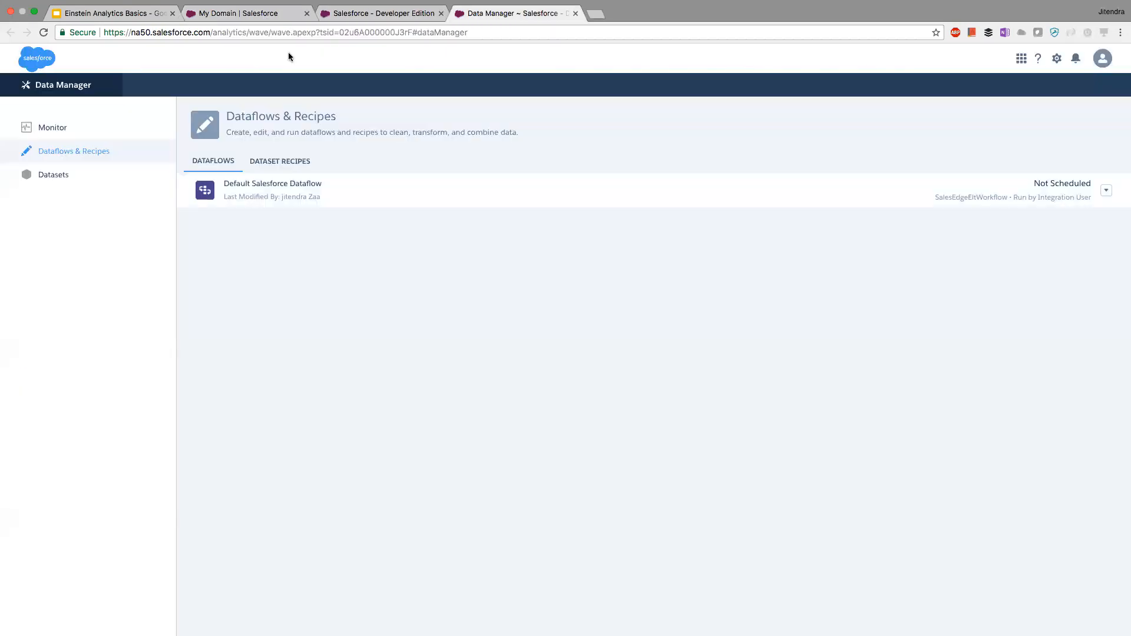
click(243, 15)
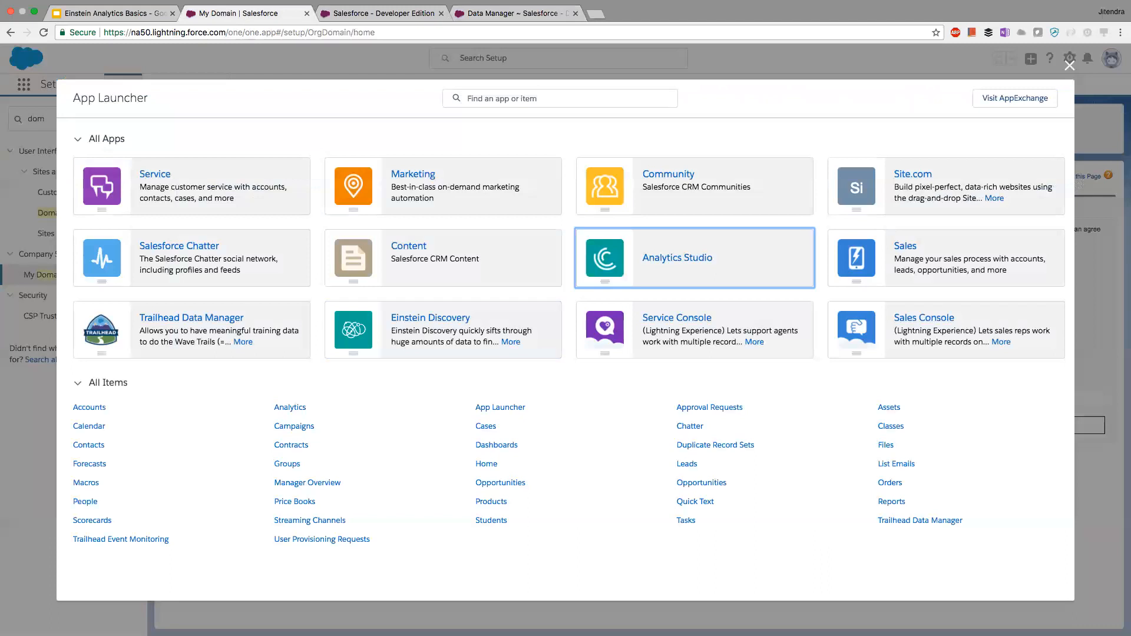
key(Escape)
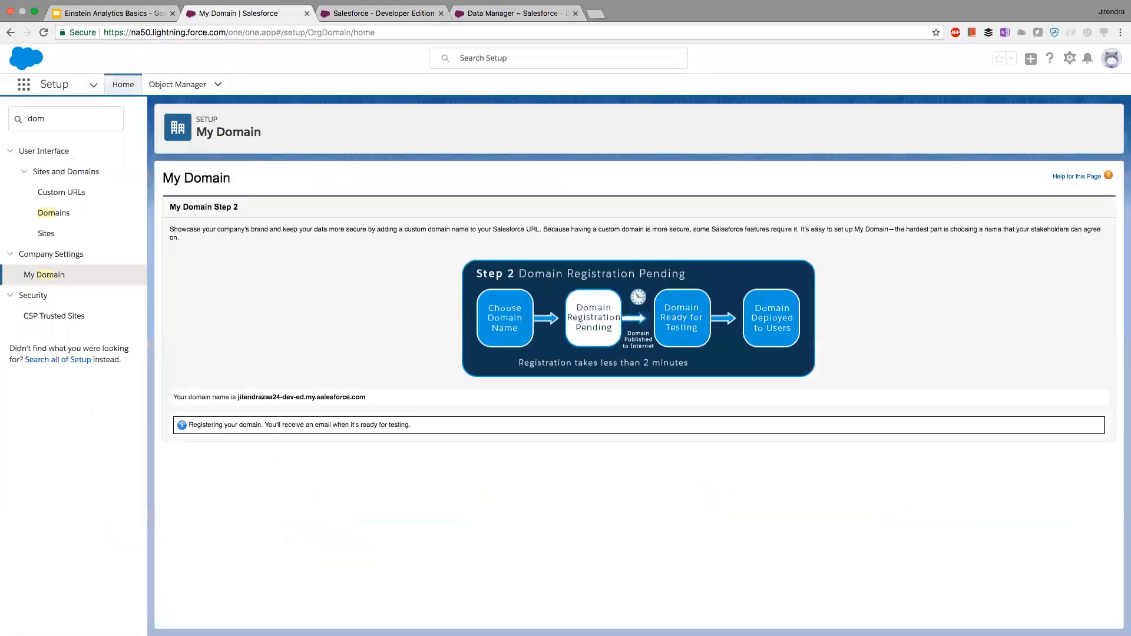
double_click(36, 119)
text(analy)
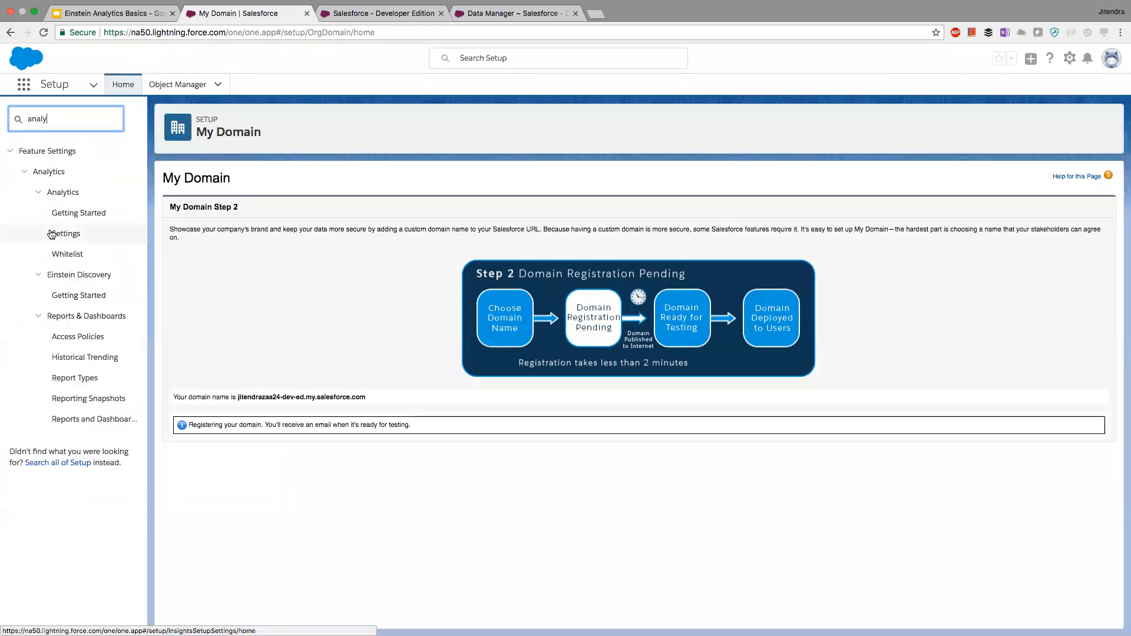
click(63, 237)
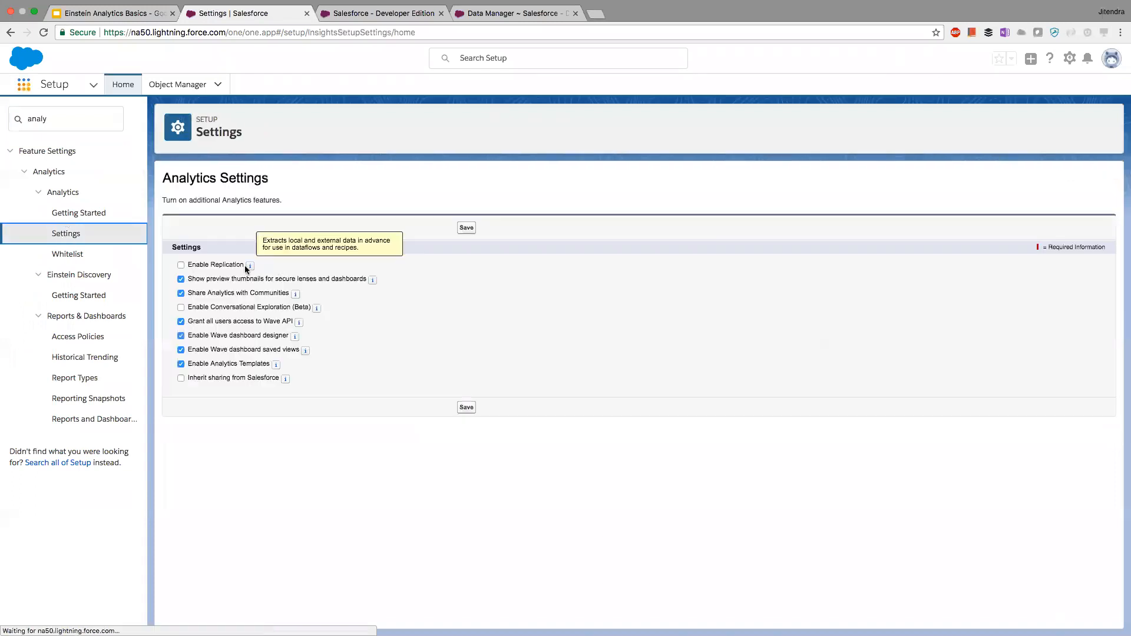
click(218, 266)
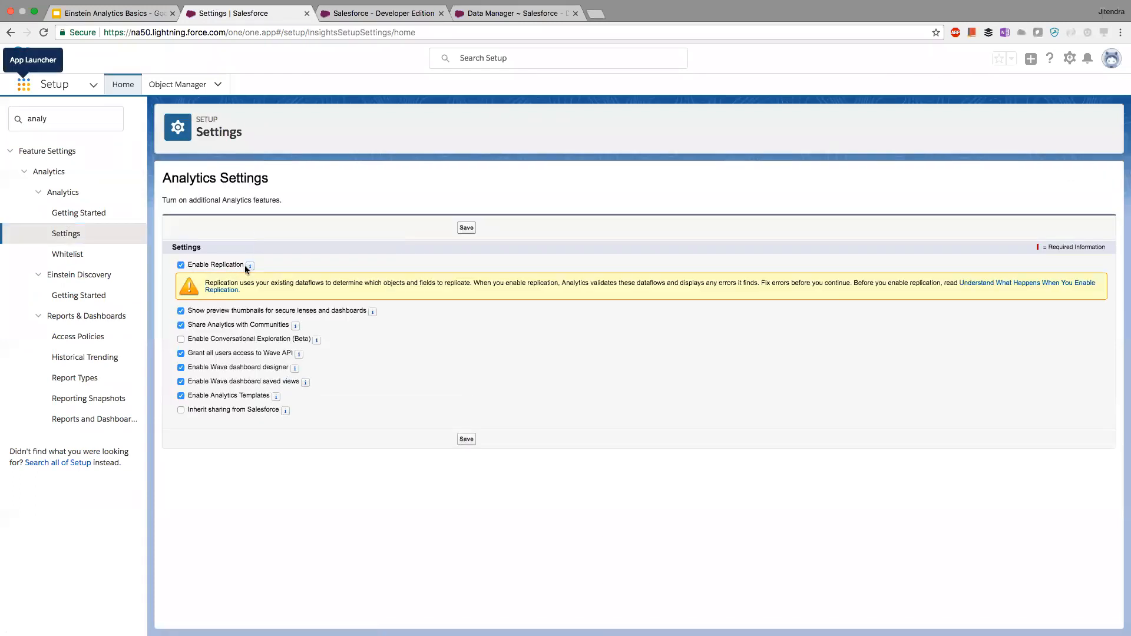
click(467, 231)
Check the actions available for the Default Salesforce Dataflow in Data Manager.
click(393, 14)
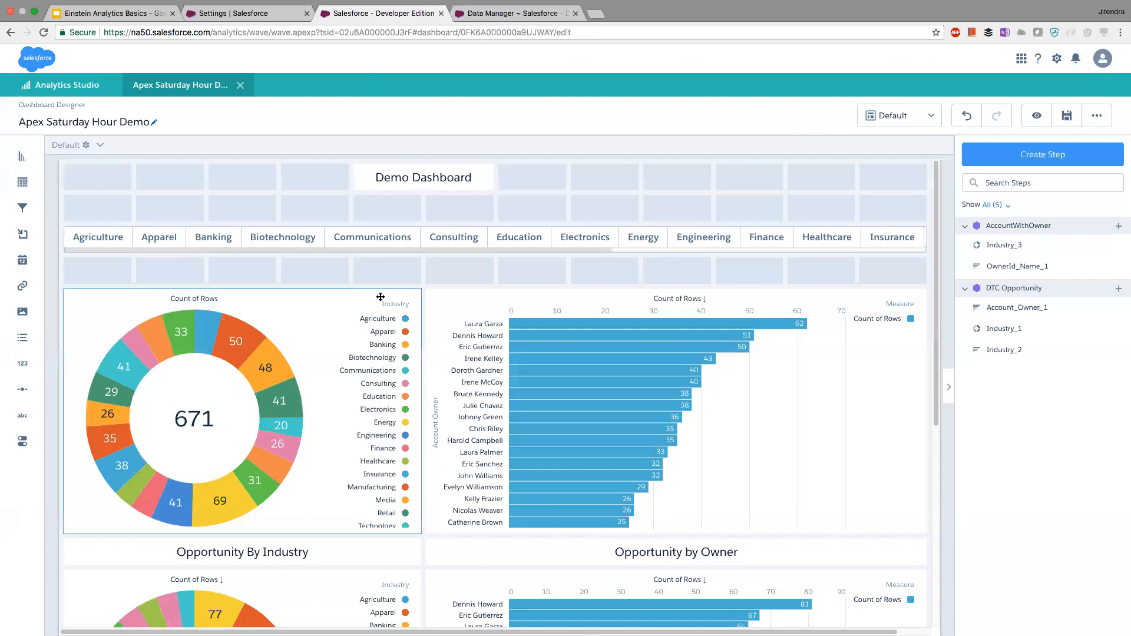
click(551, 17)
click(1106, 190)
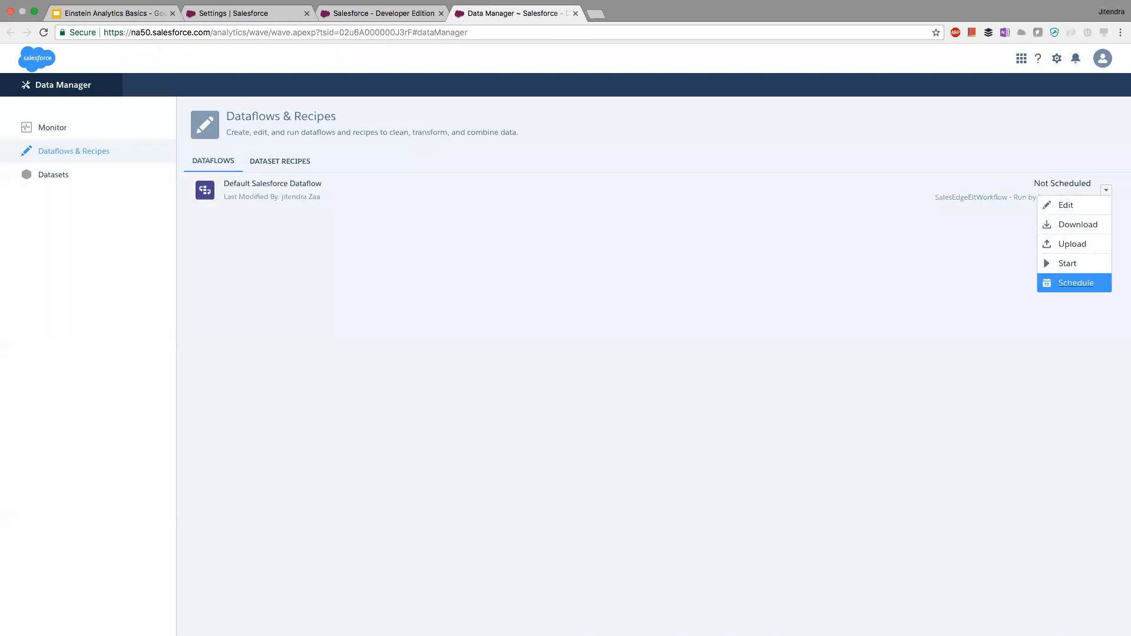
click(1106, 190)
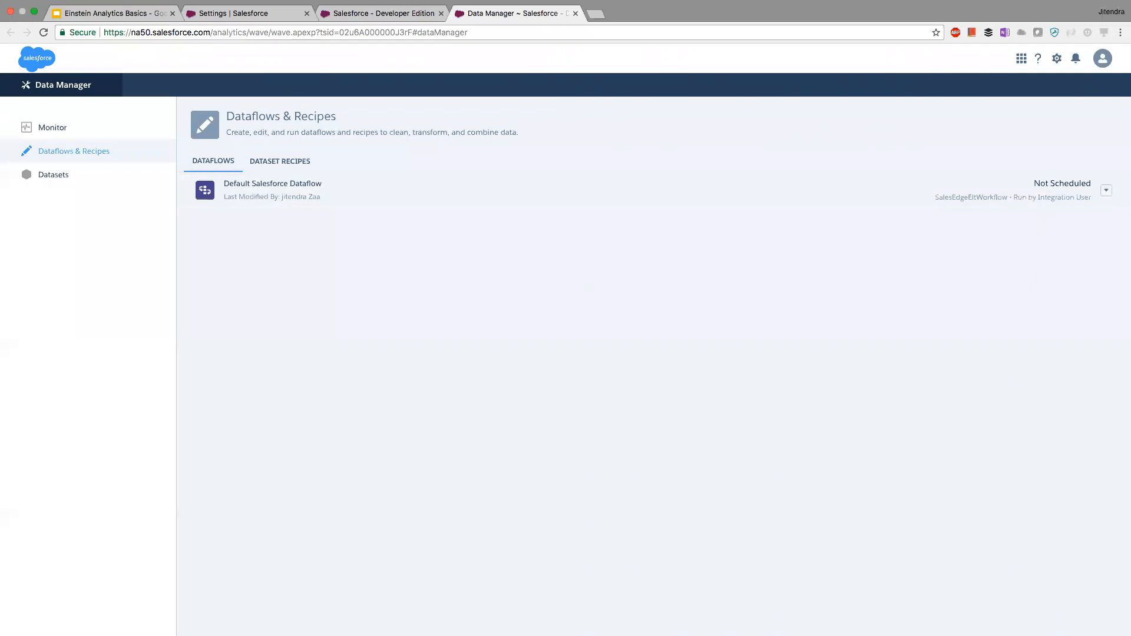
click(395, 17)
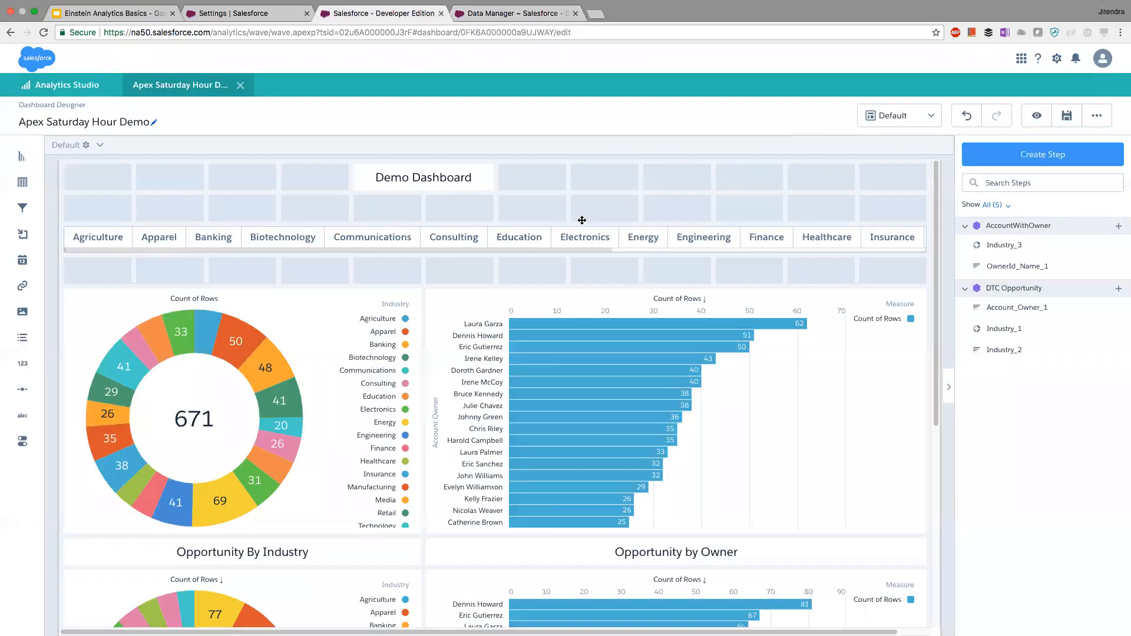
click(503, 16)
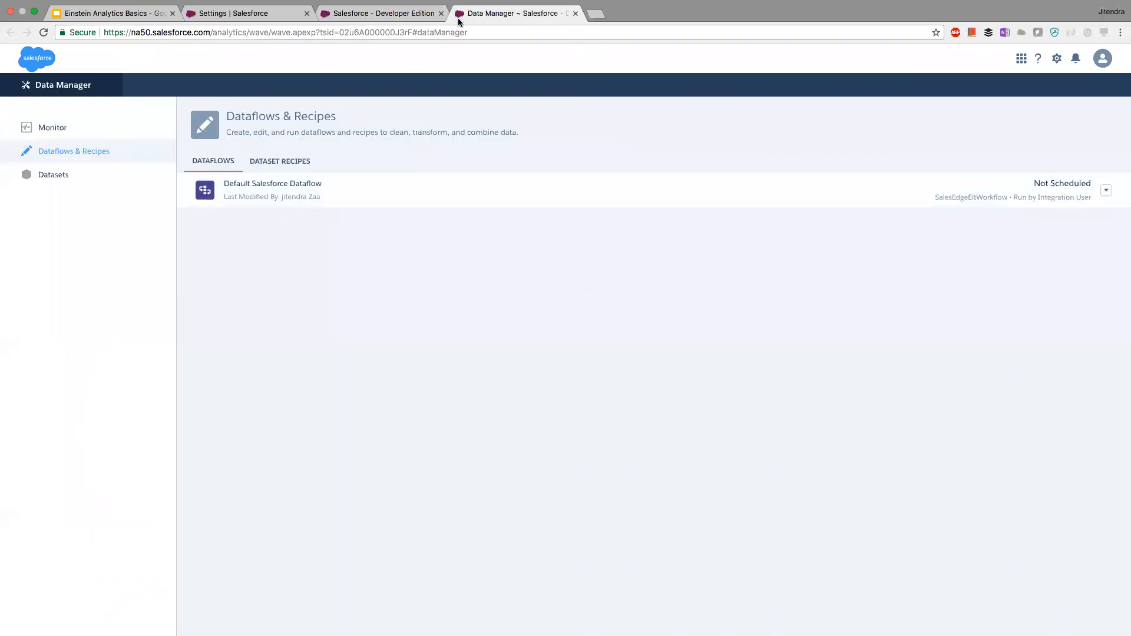
Reload Data Manager, then review its source data replications and the Dataflows & Recipes page.
click(45, 33)
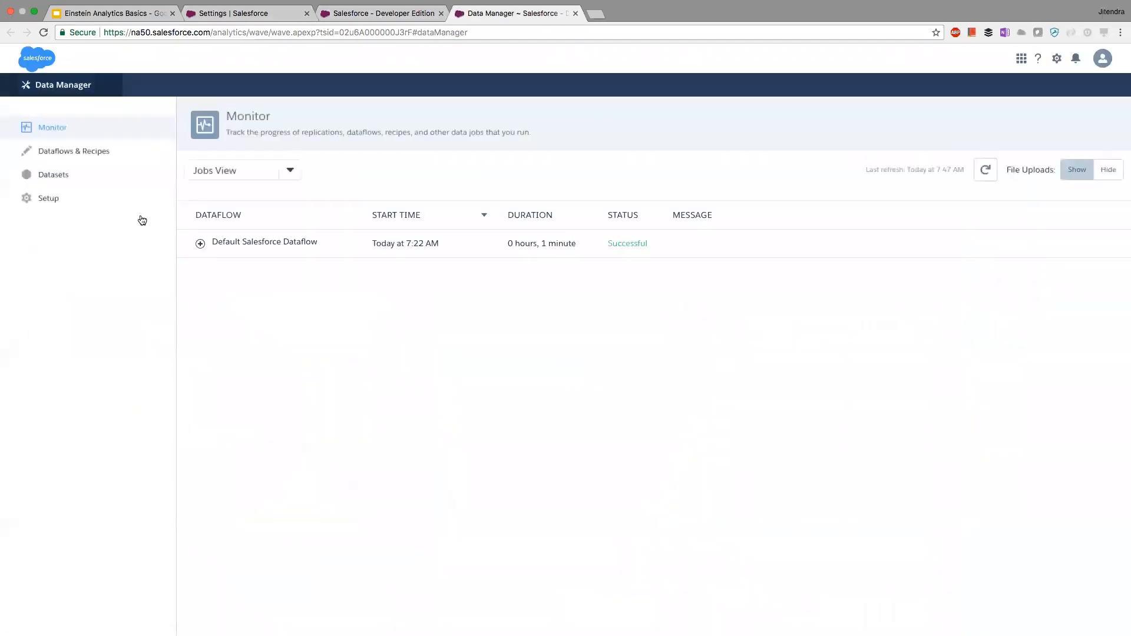
click(52, 197)
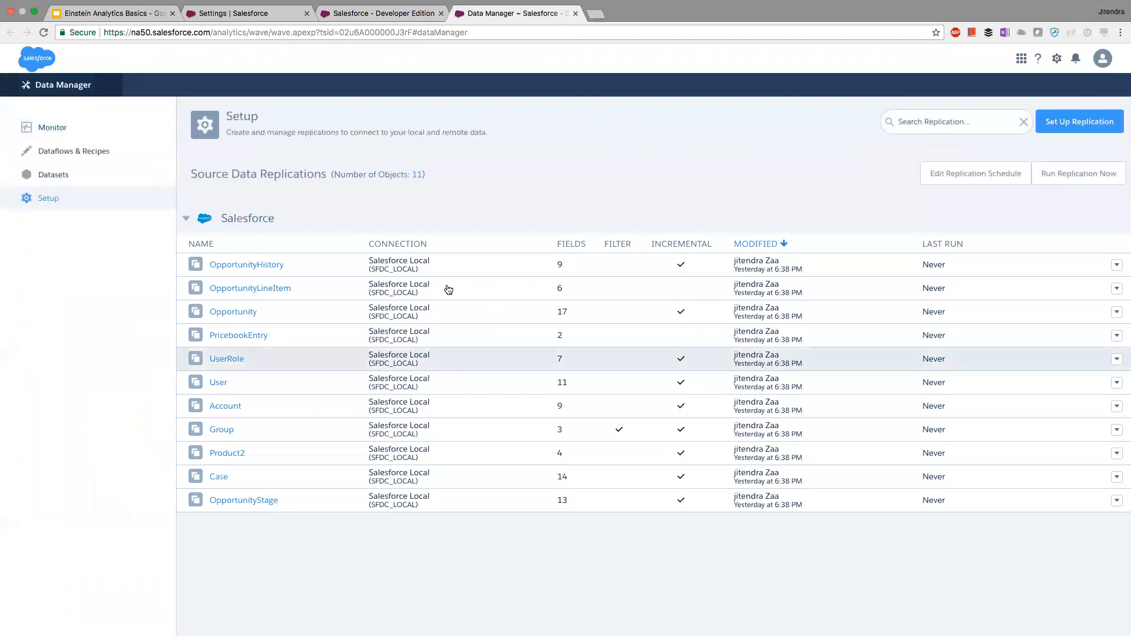
click(80, 157)
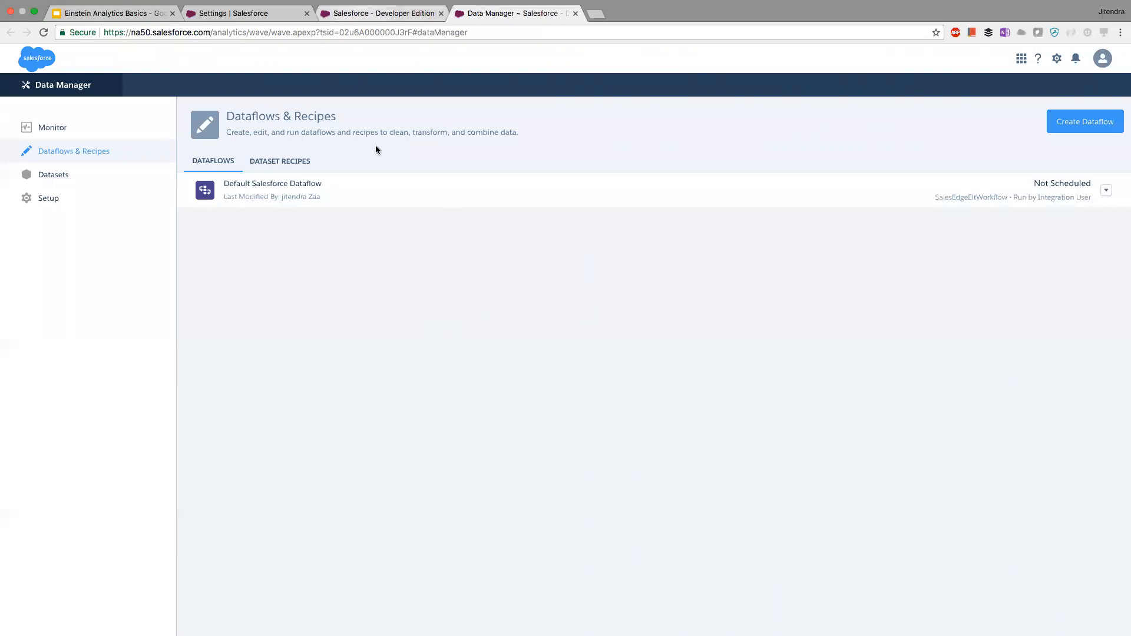
Find the Classes object through the App Launcher in Salesforce and show its All list view.
click(378, 13)
click(246, 14)
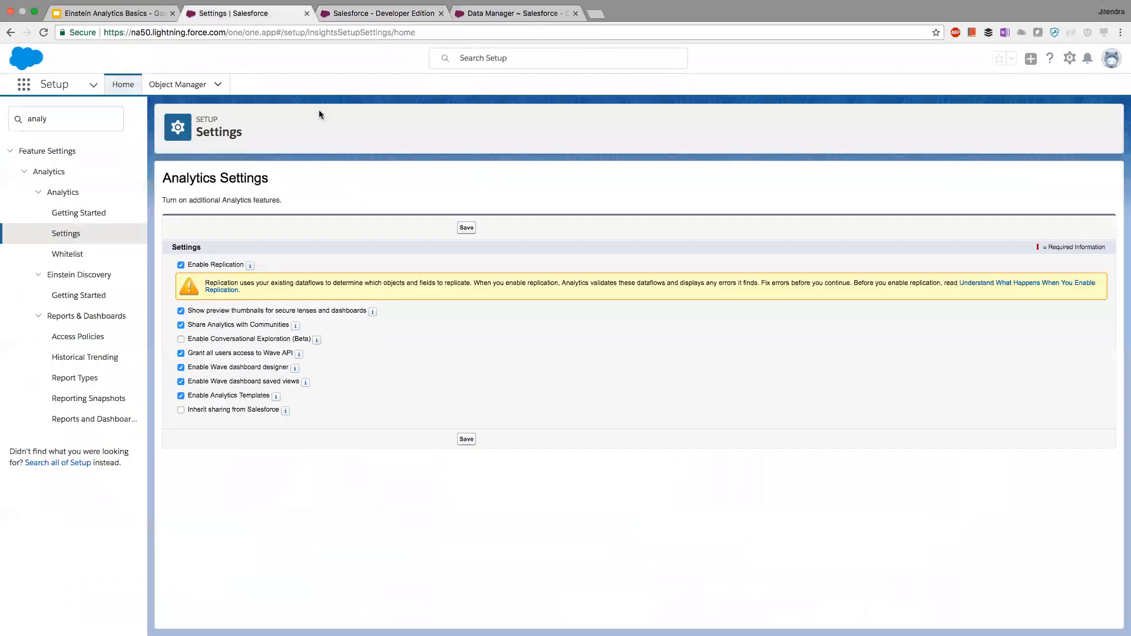
click(24, 86)
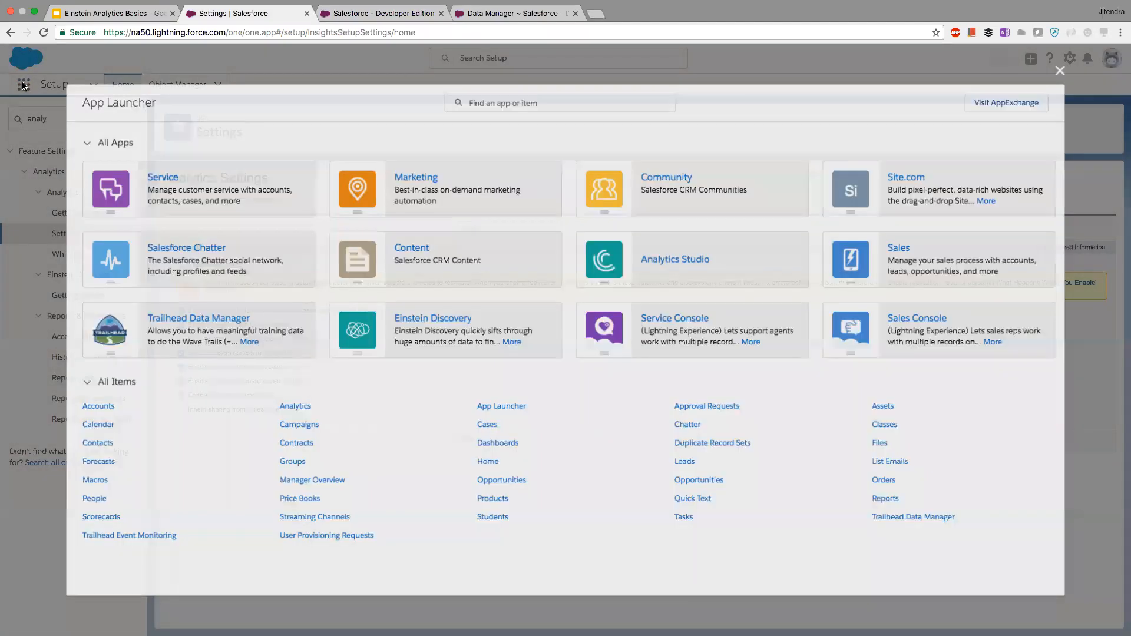
text(class)
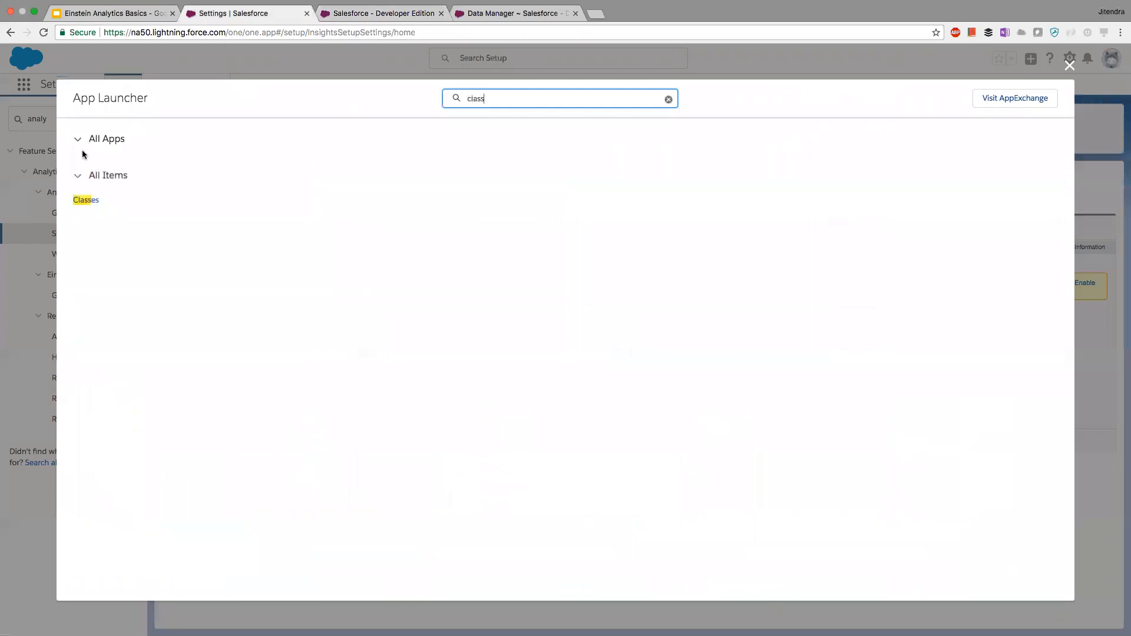
click(84, 200)
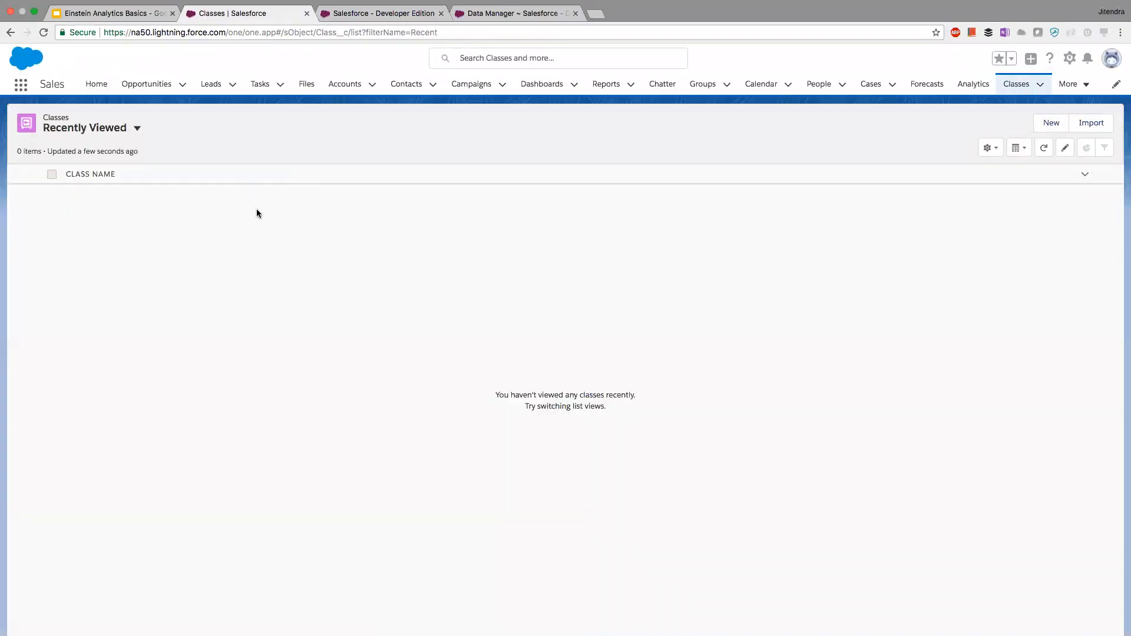
click(137, 128)
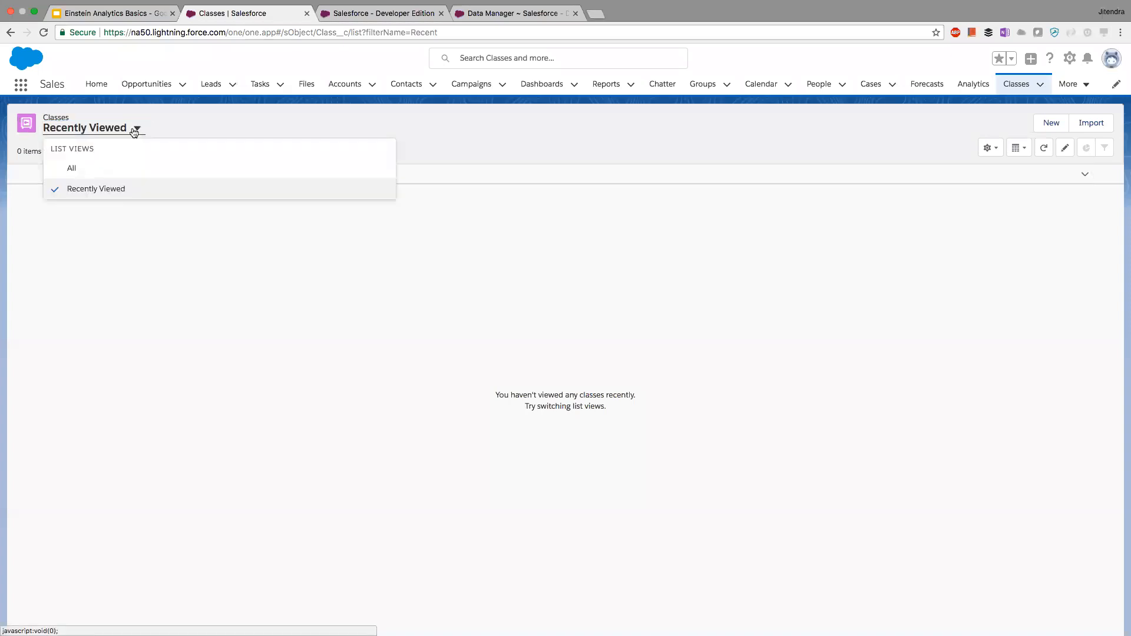
click(90, 169)
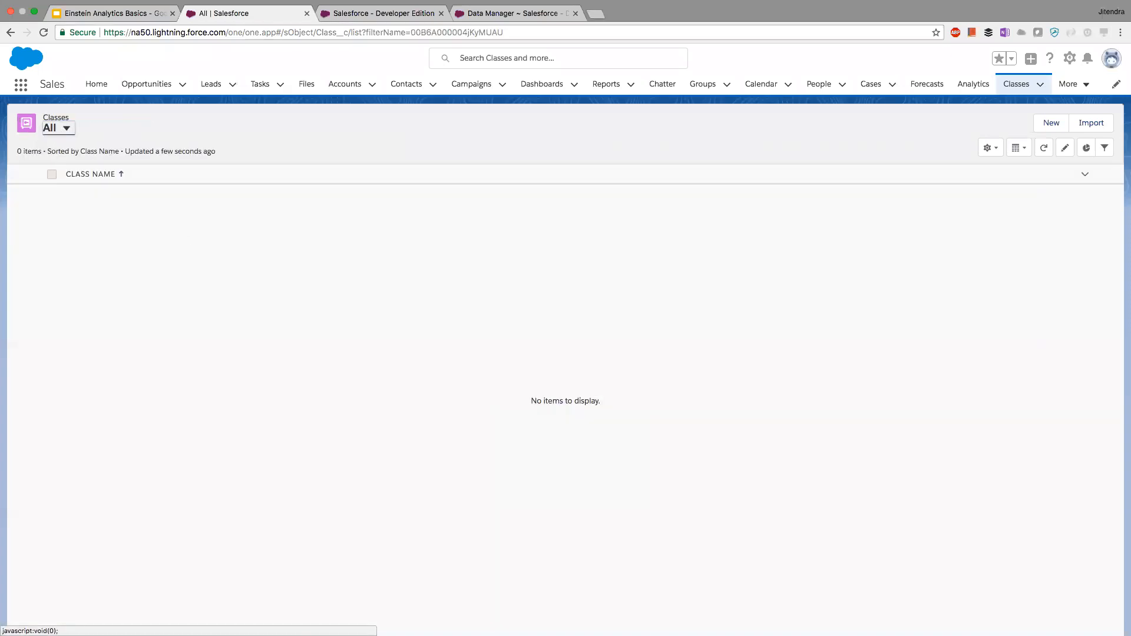
Create three class records named Java, .Net and Salesforce.
click(1051, 122)
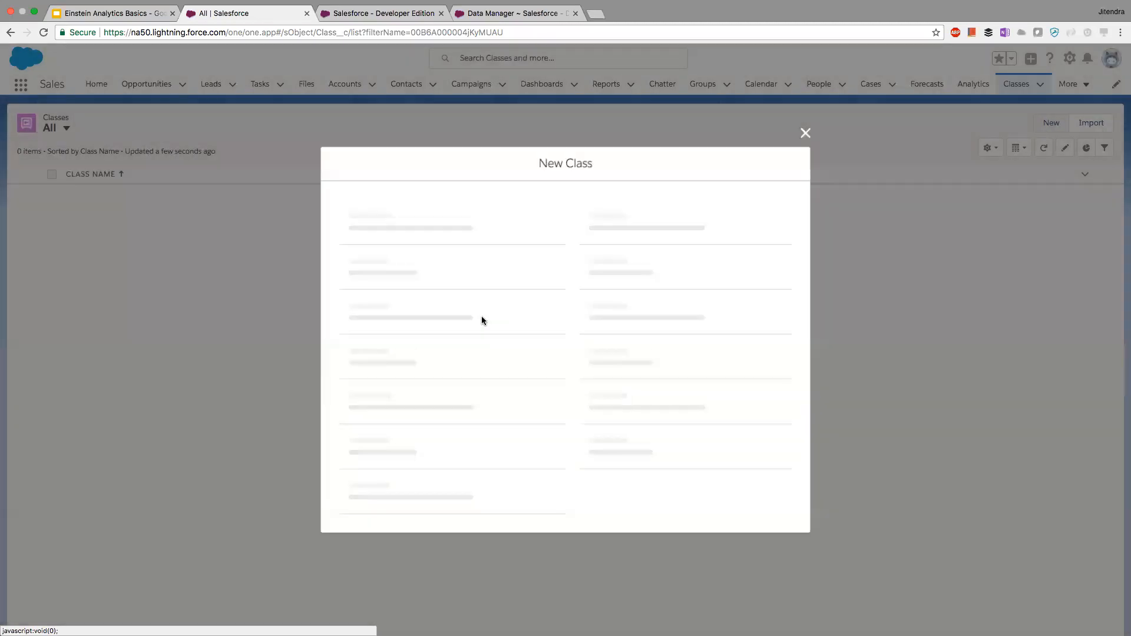
text(Java)
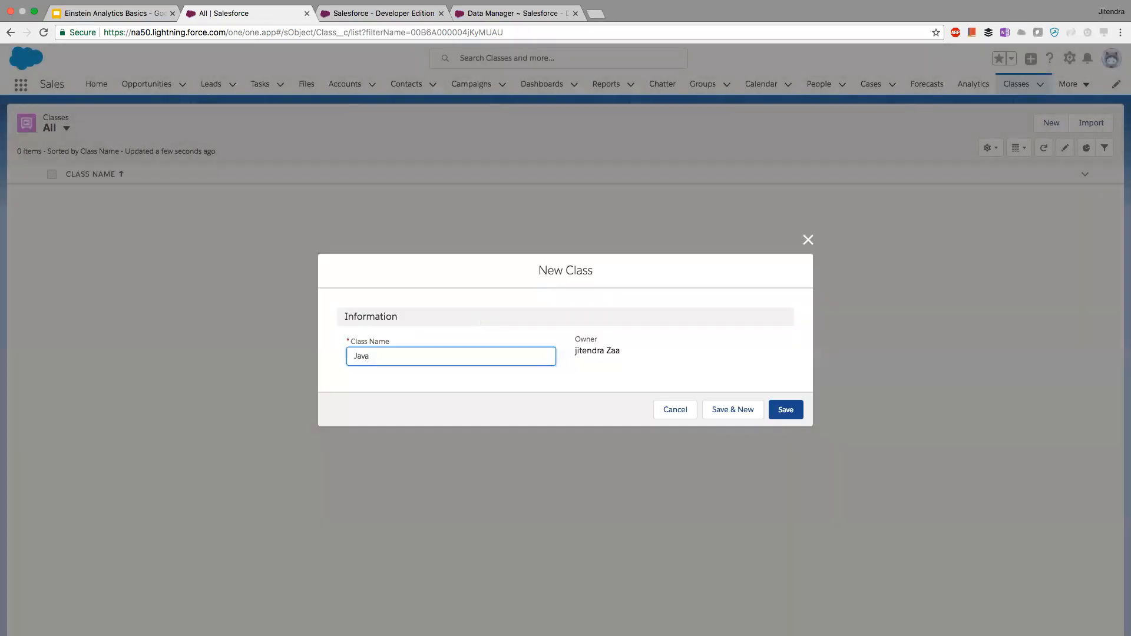
click(733, 410)
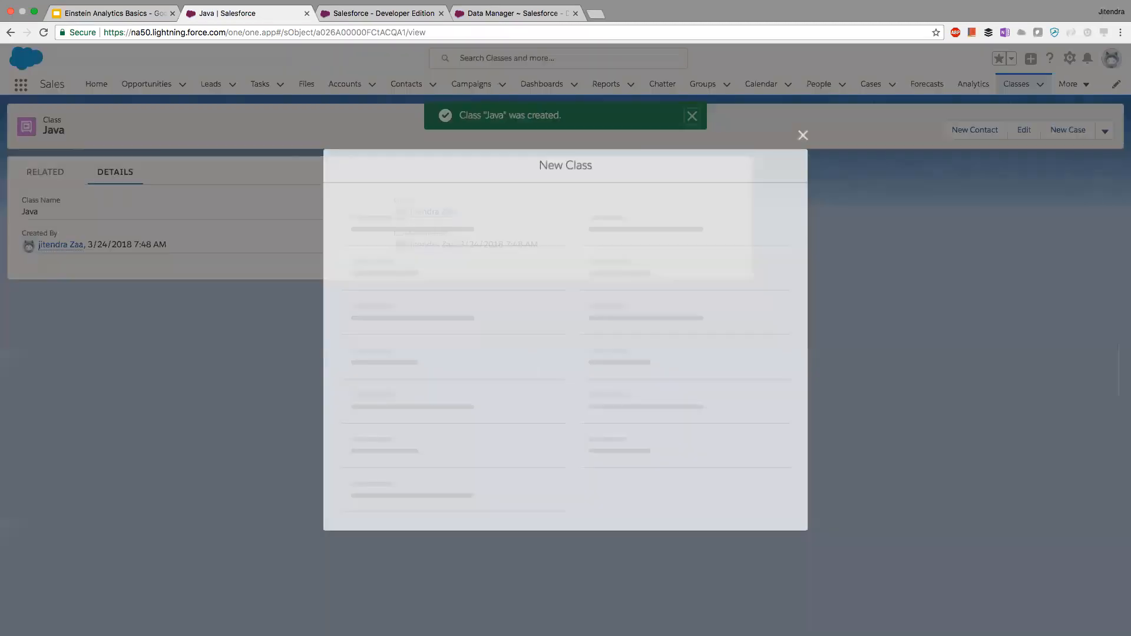
text(.Net)
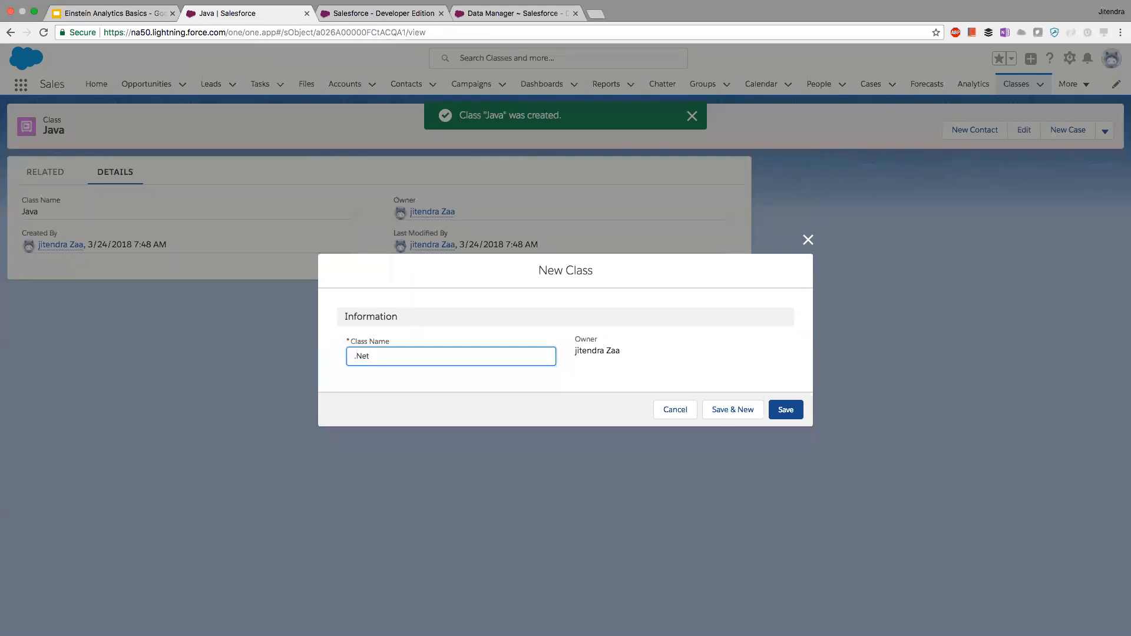
click(733, 409)
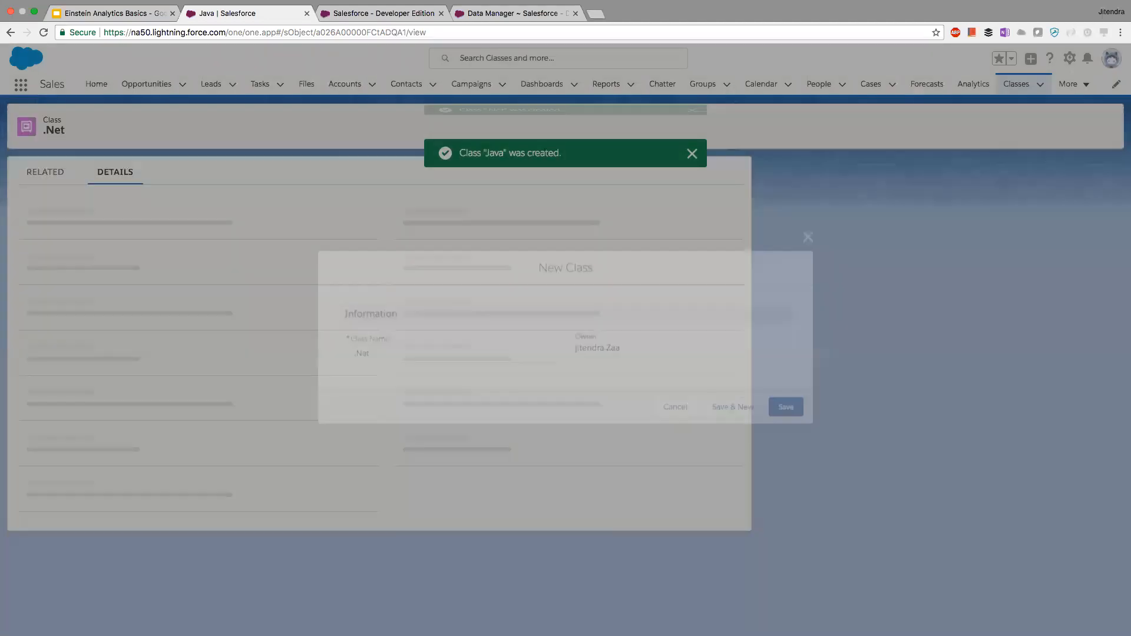
text(Salesforce)
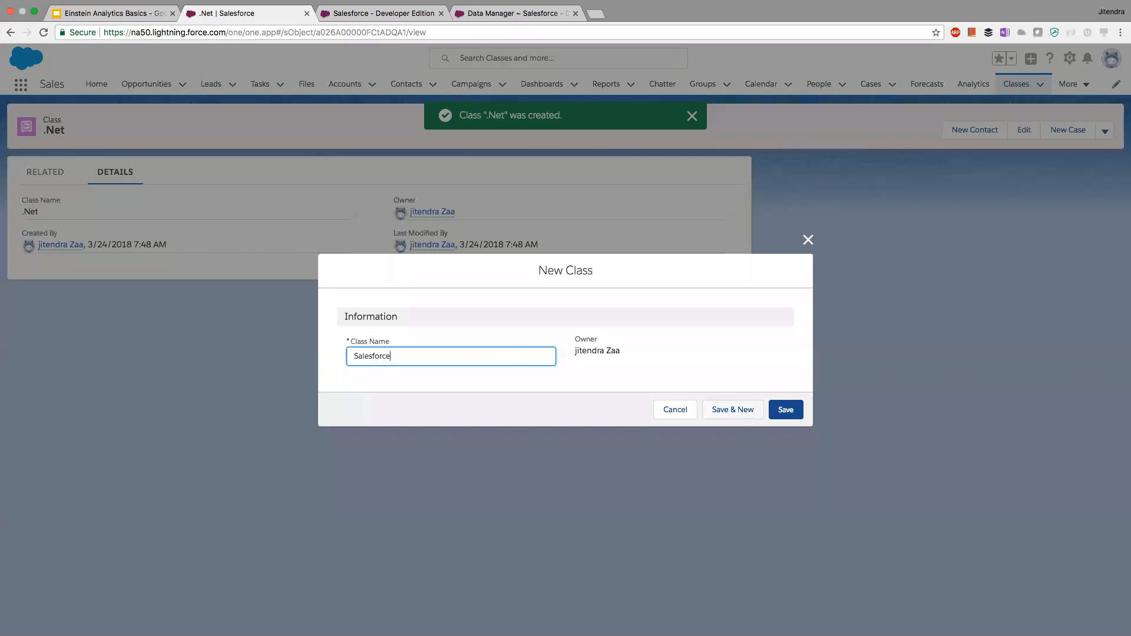
click(786, 410)
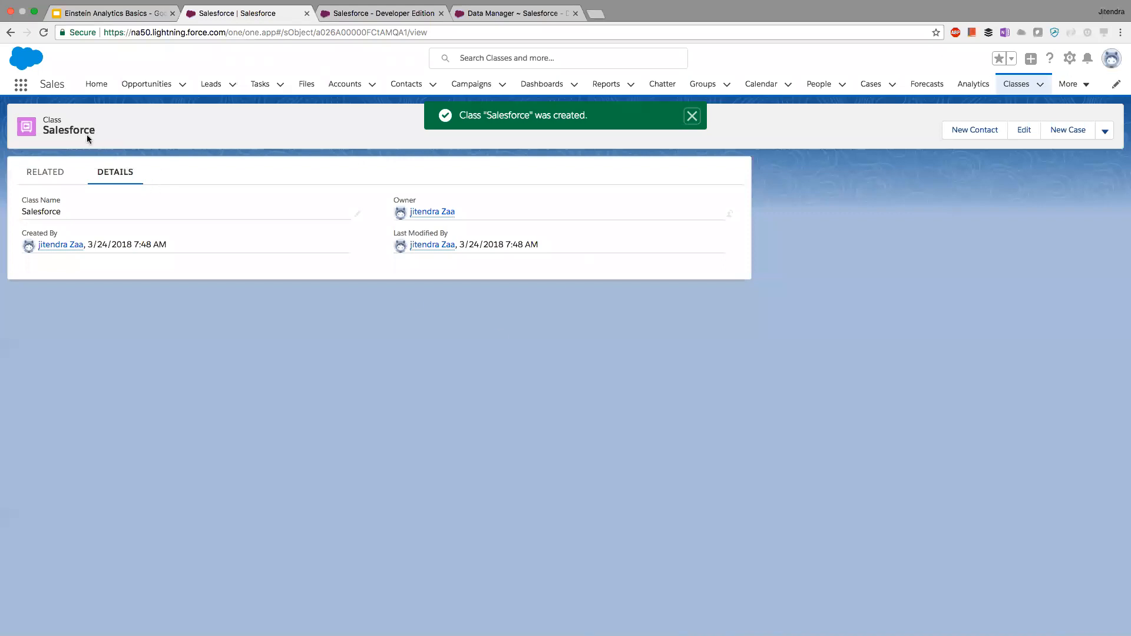
Add three related student records to the Salesforce class, entering each student's name and saving them.
click(62, 181)
click(714, 212)
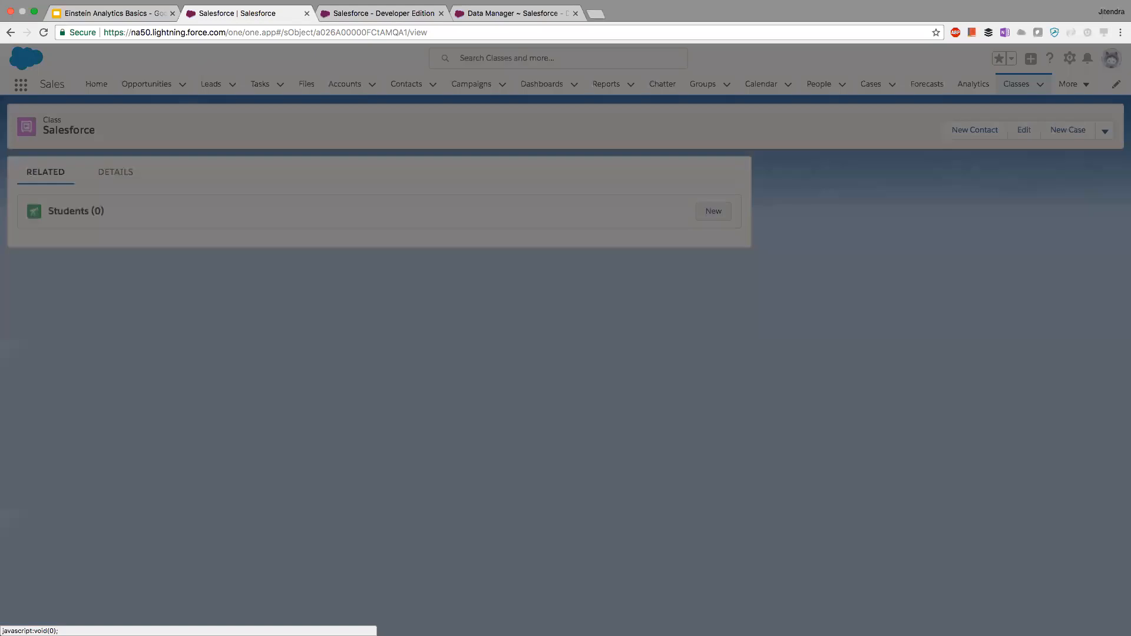
text(John D)
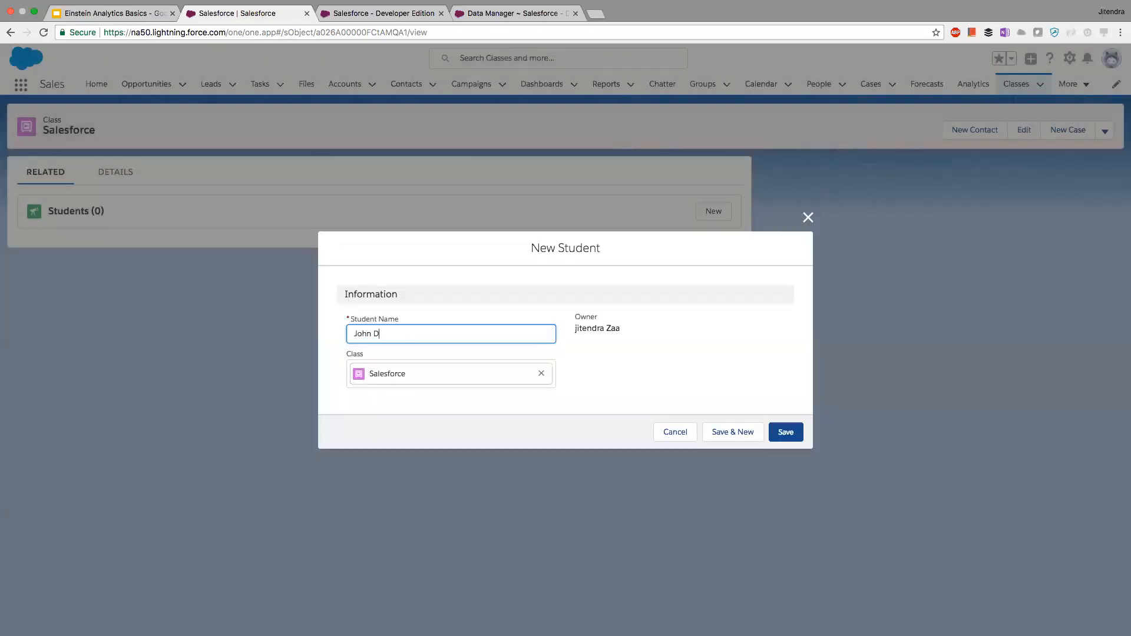
text(oe)
click(757, 434)
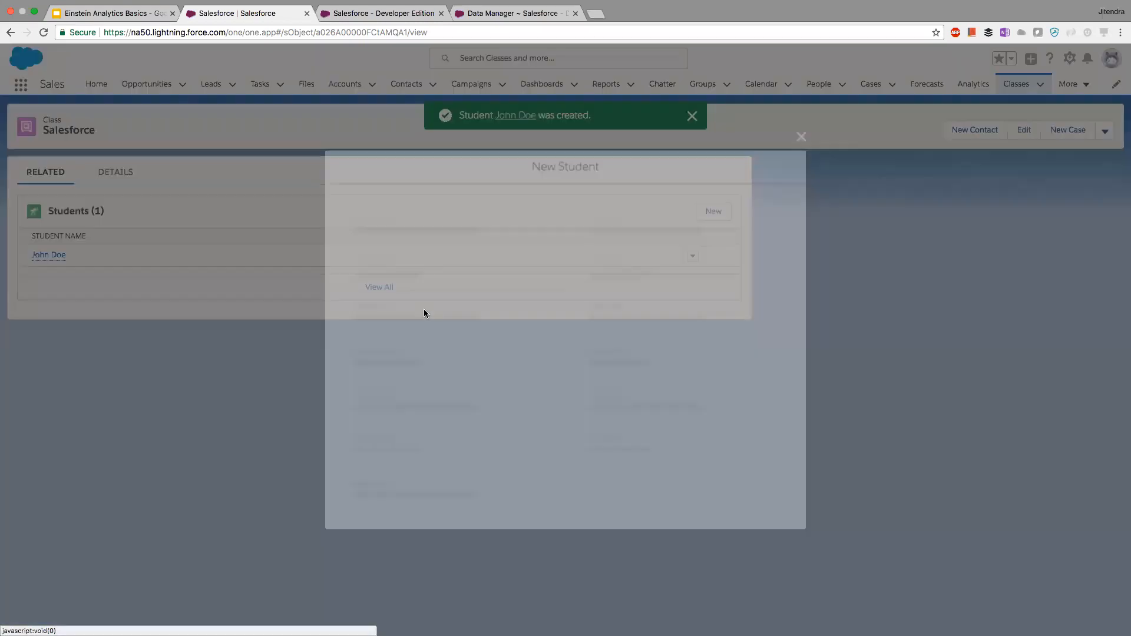
text(Om)
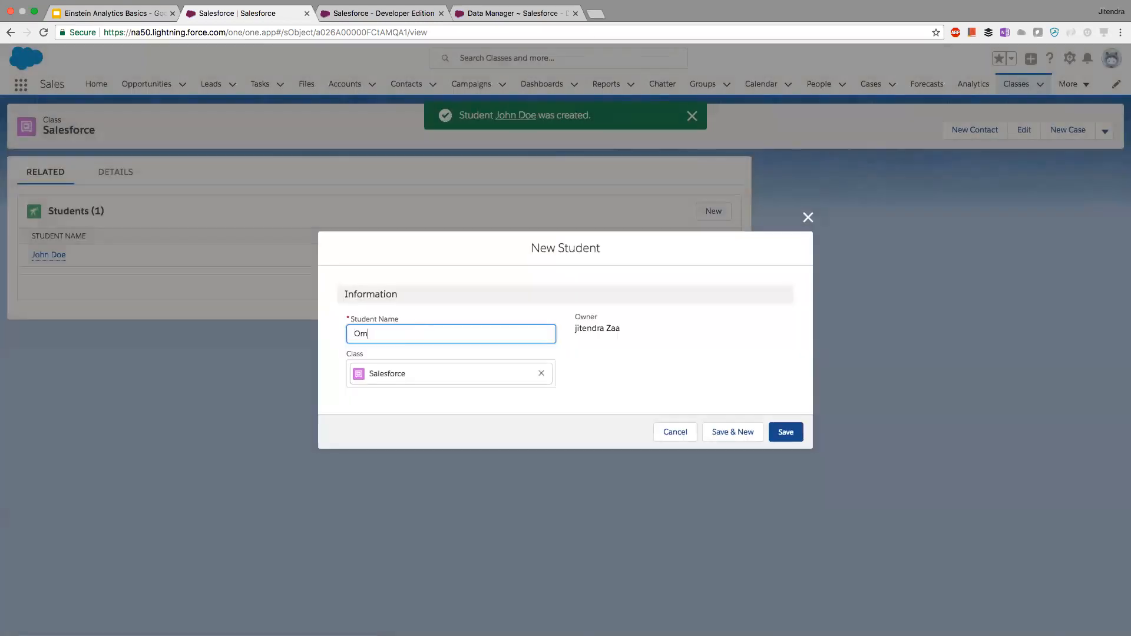
click(757, 432)
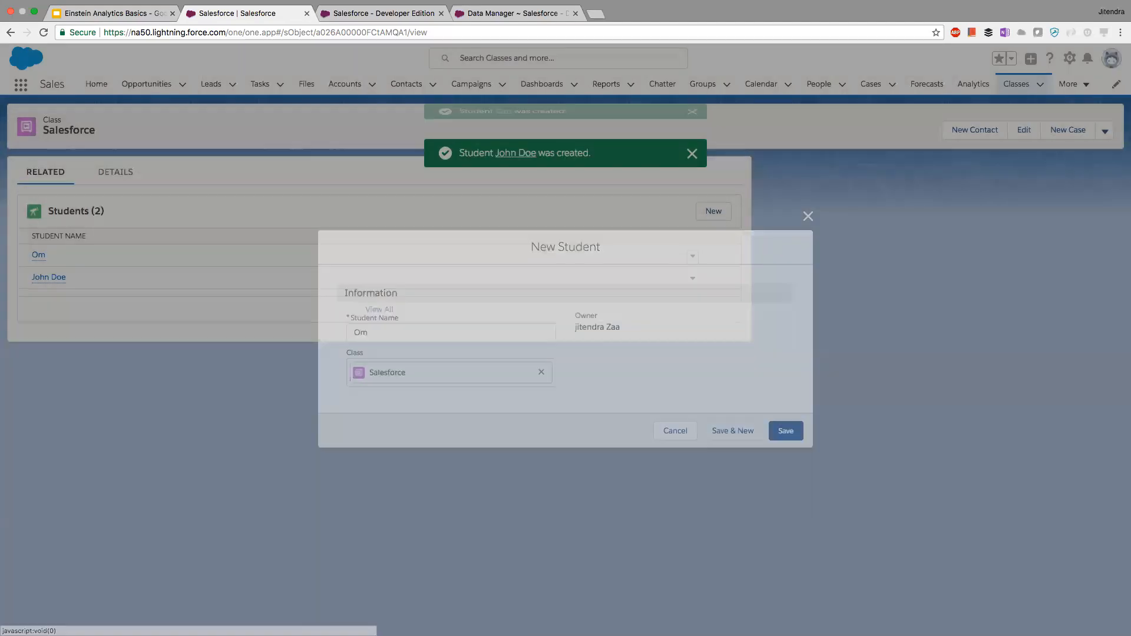
text(Rudra)
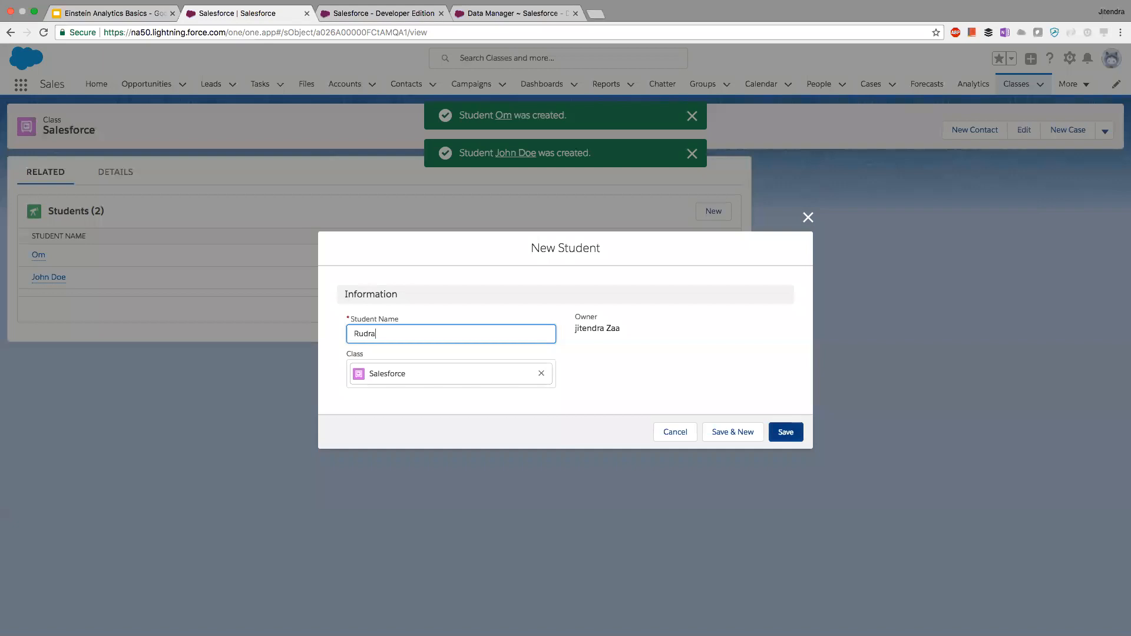
click(787, 432)
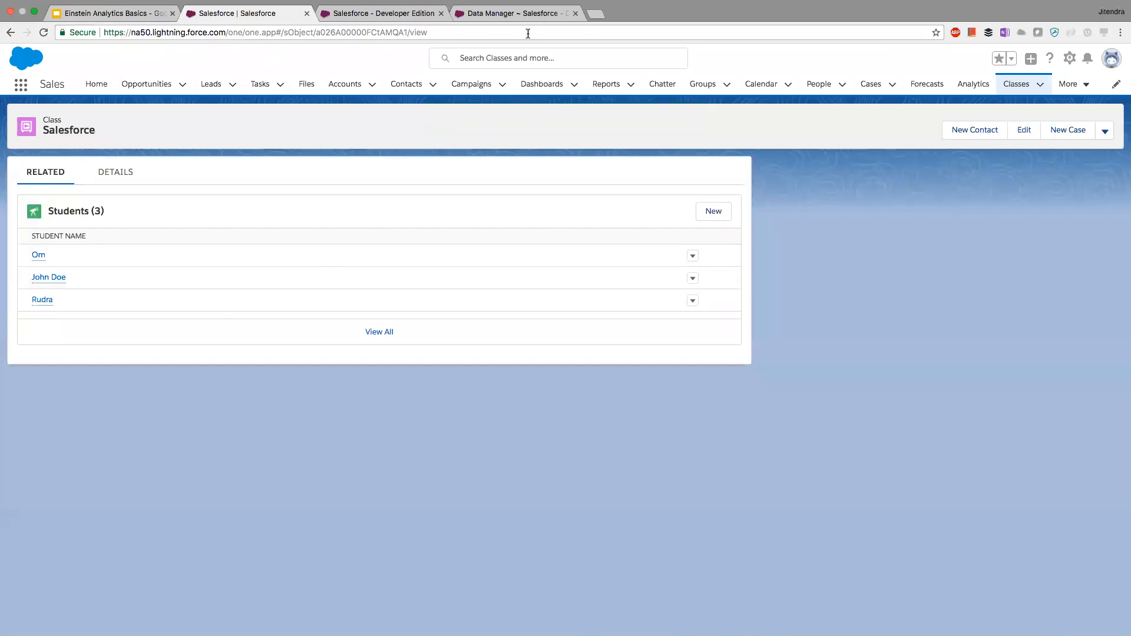
Switch to Analytics Studio and close the Apex Saturday Hour Demo dashboard.
click(372, 14)
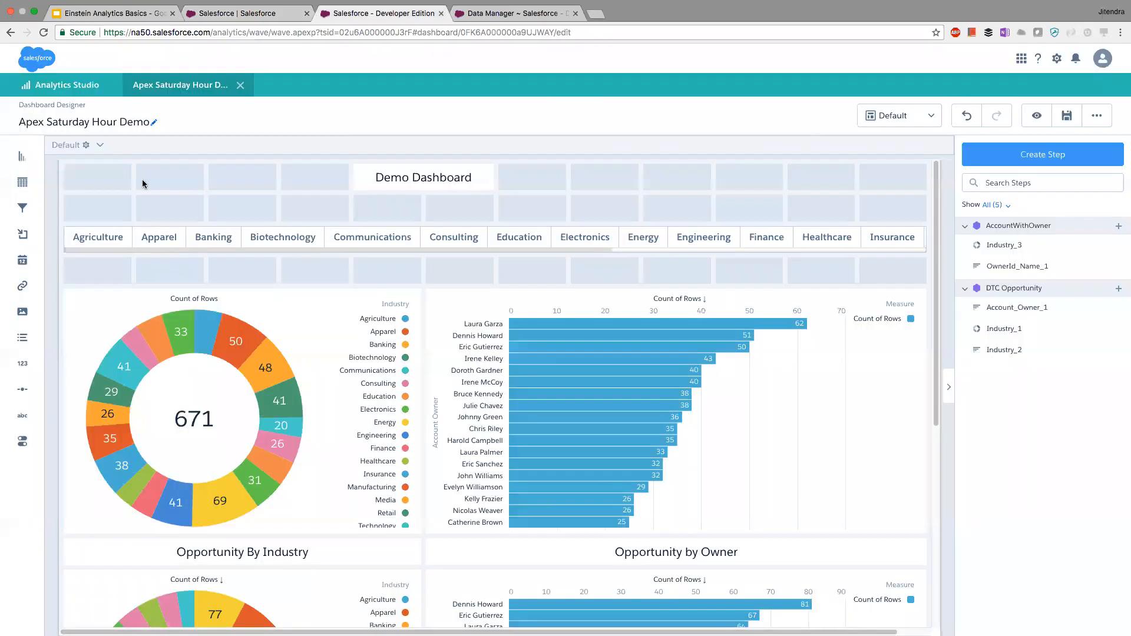
click(241, 86)
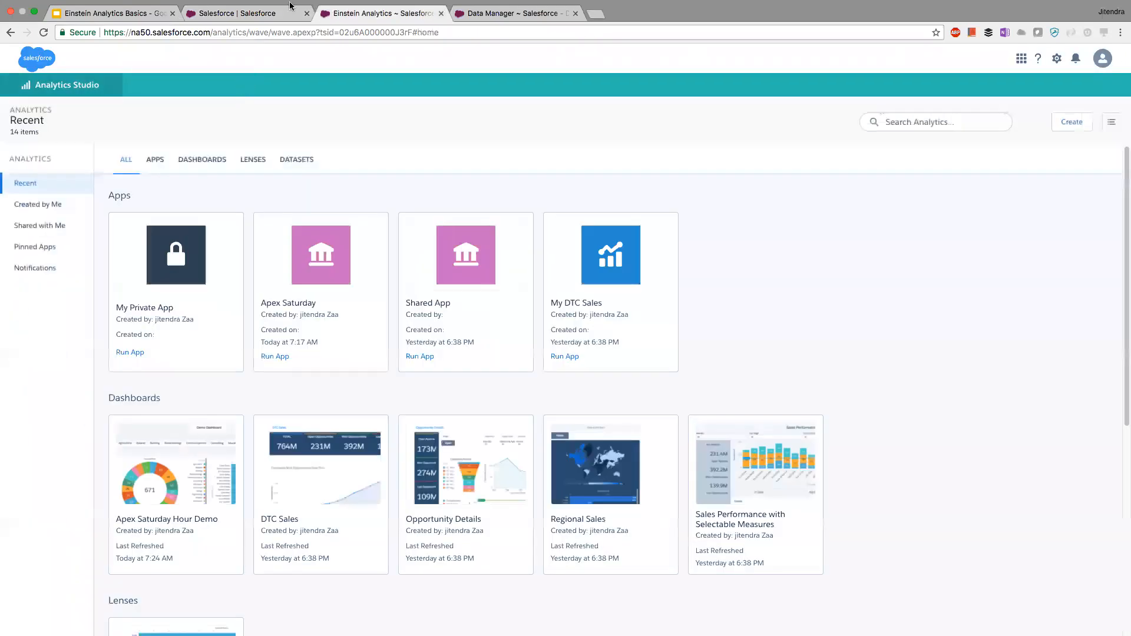
click(251, 18)
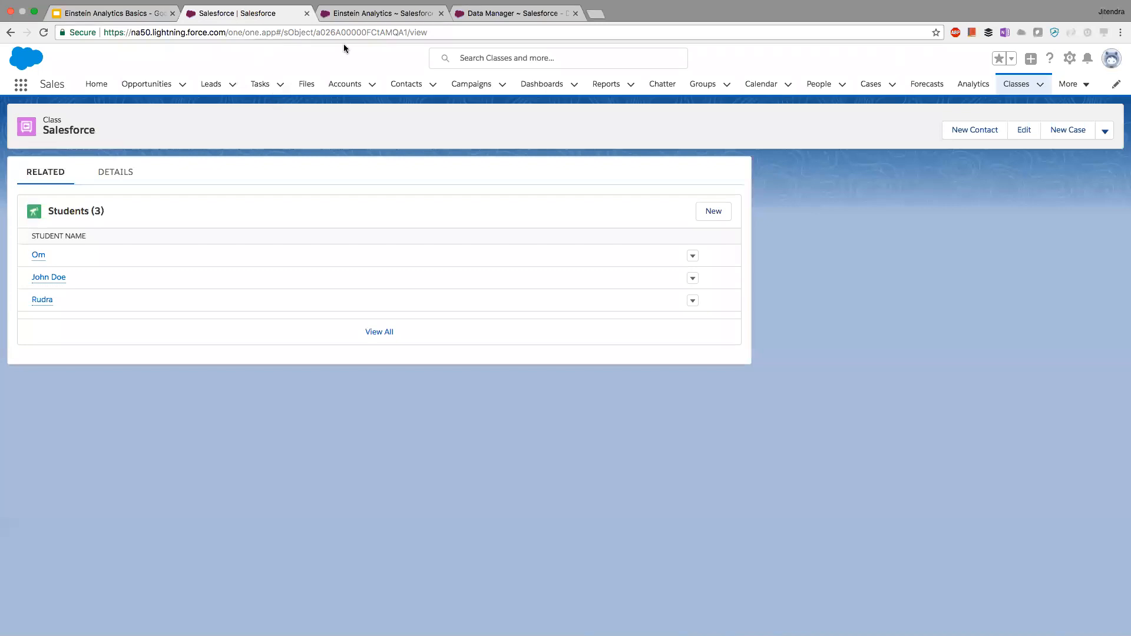
click(362, 14)
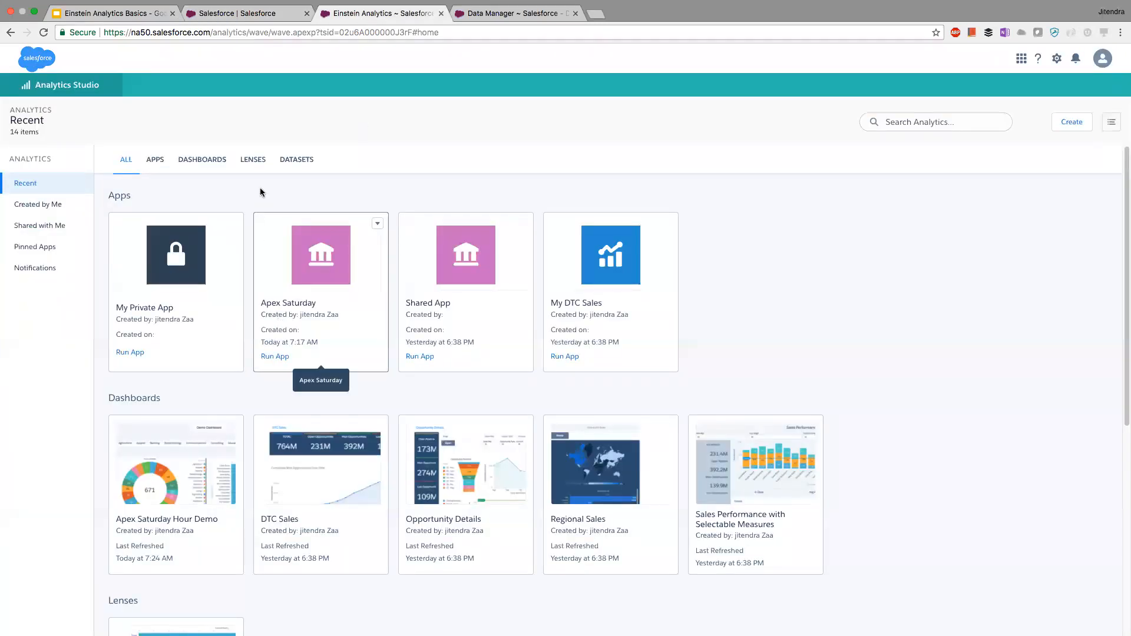
Start a new dataset from the datasets list, using Salesforce as its data source.
click(284, 159)
click(1072, 122)
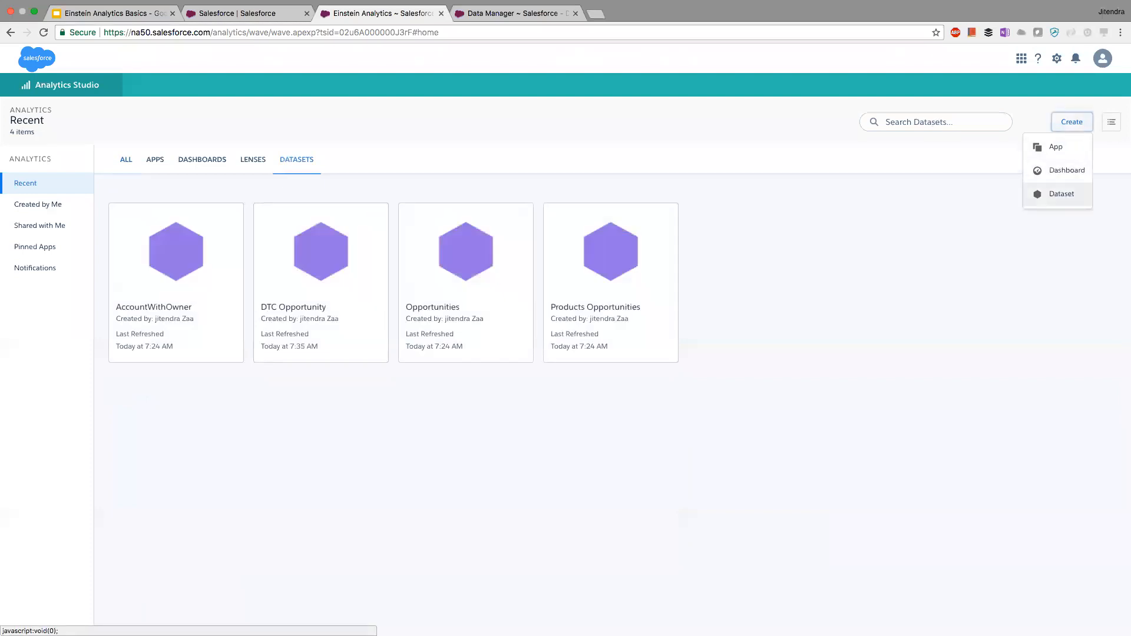
click(1061, 194)
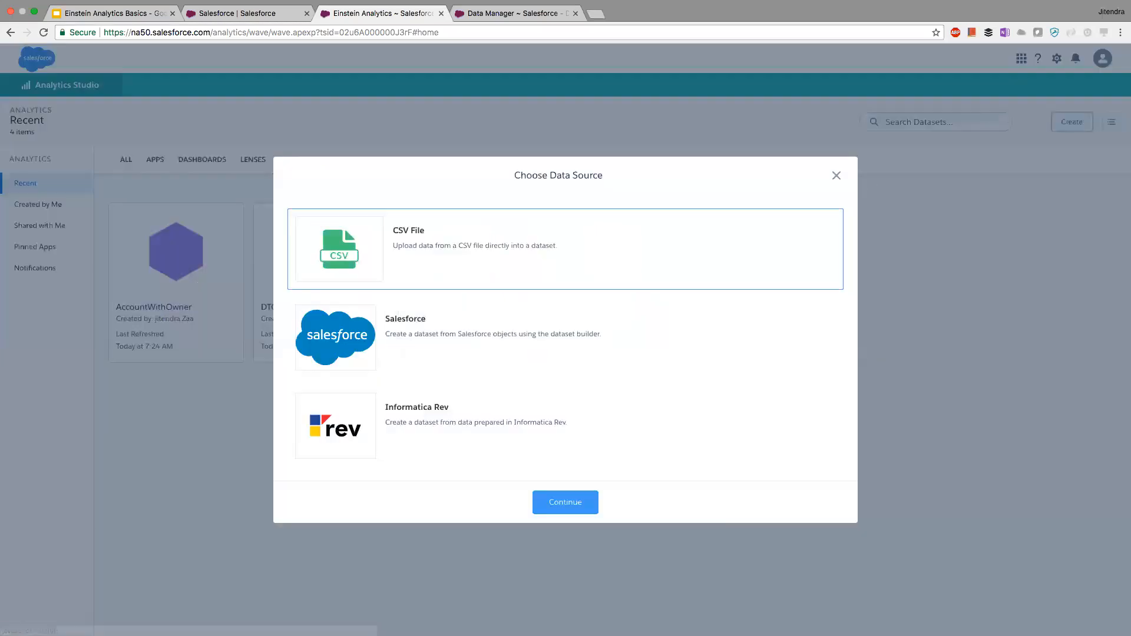
click(464, 340)
click(566, 502)
Name the dataset ClassWithStudents_Old and add it to the existing Default Salesforce Dataflow.
click(502, 338)
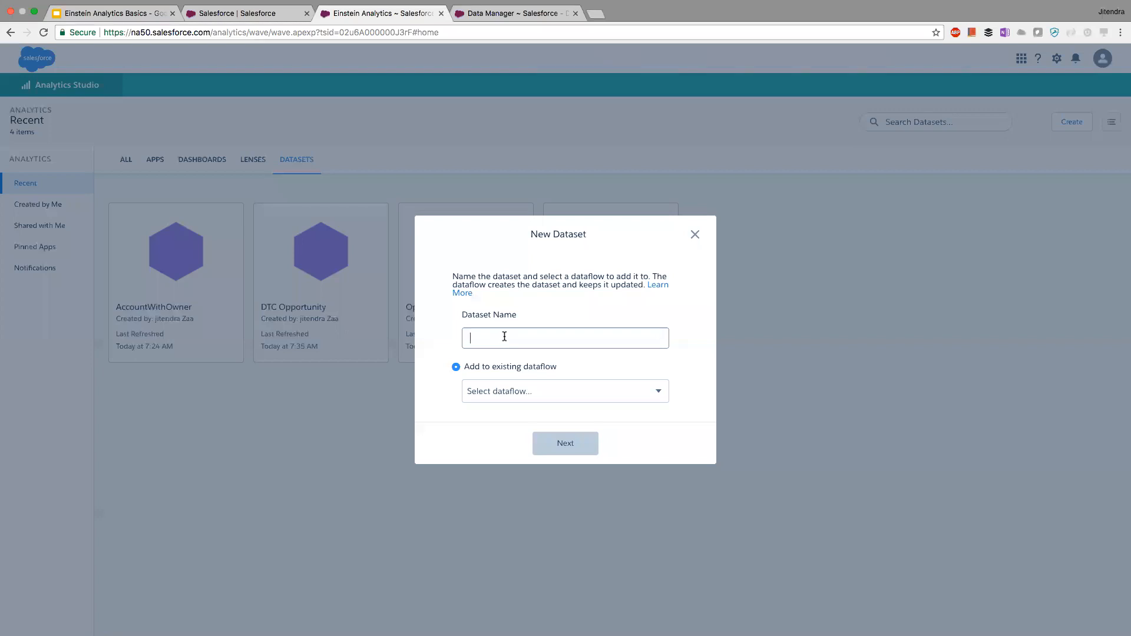
text(ClassWithStudents_Old)
key(Tab)
key(Tab)
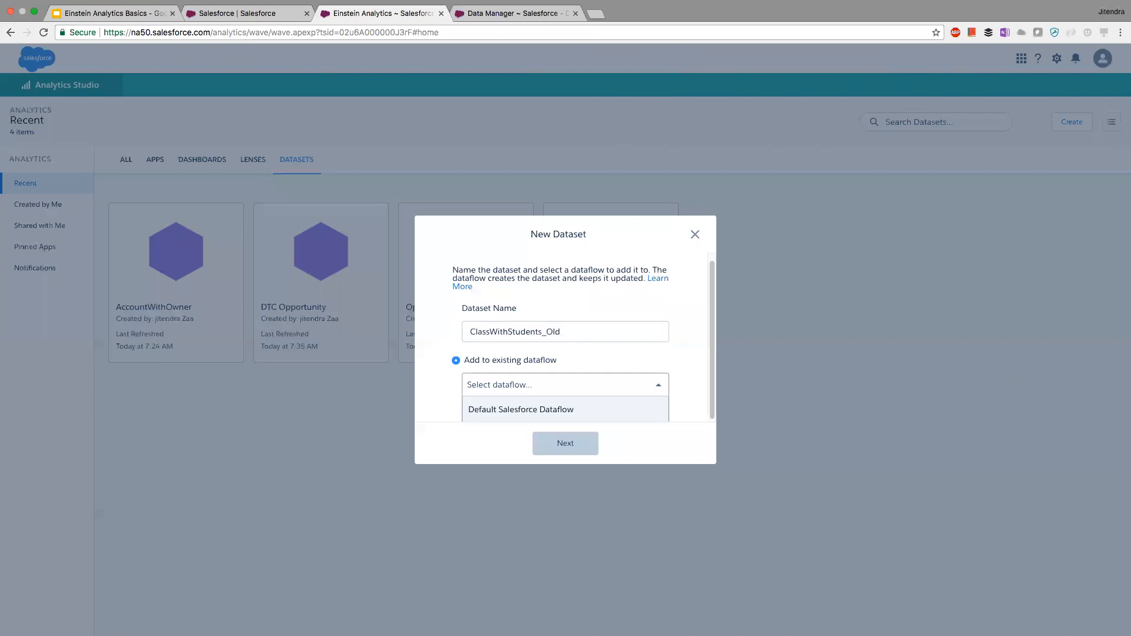
key(Down)
key(Return)
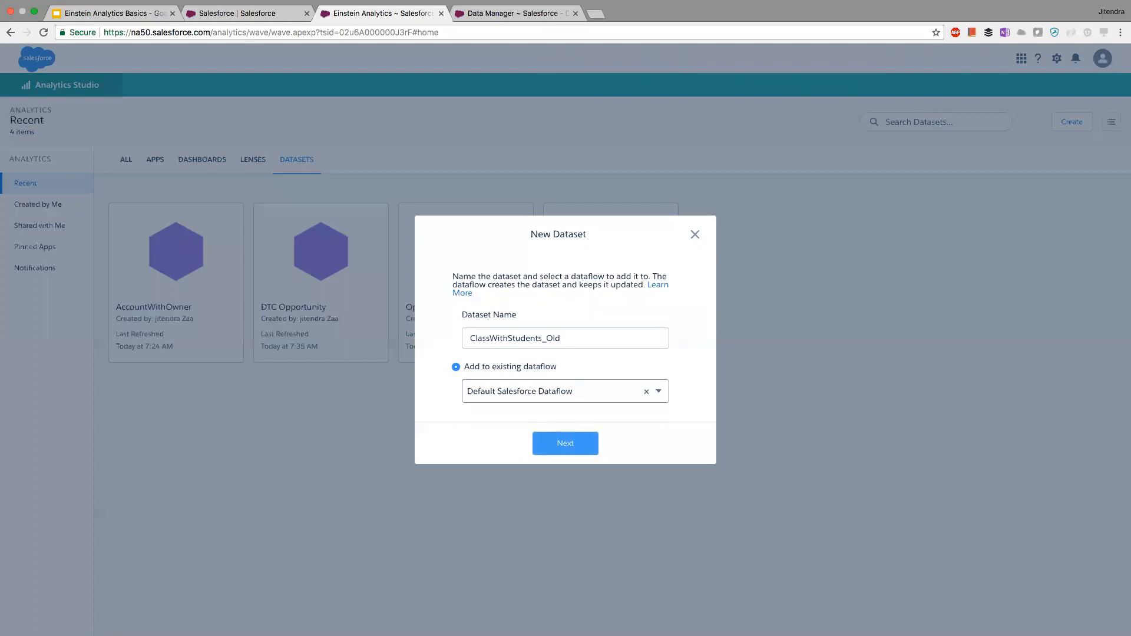
key(Tab)
key(Return)
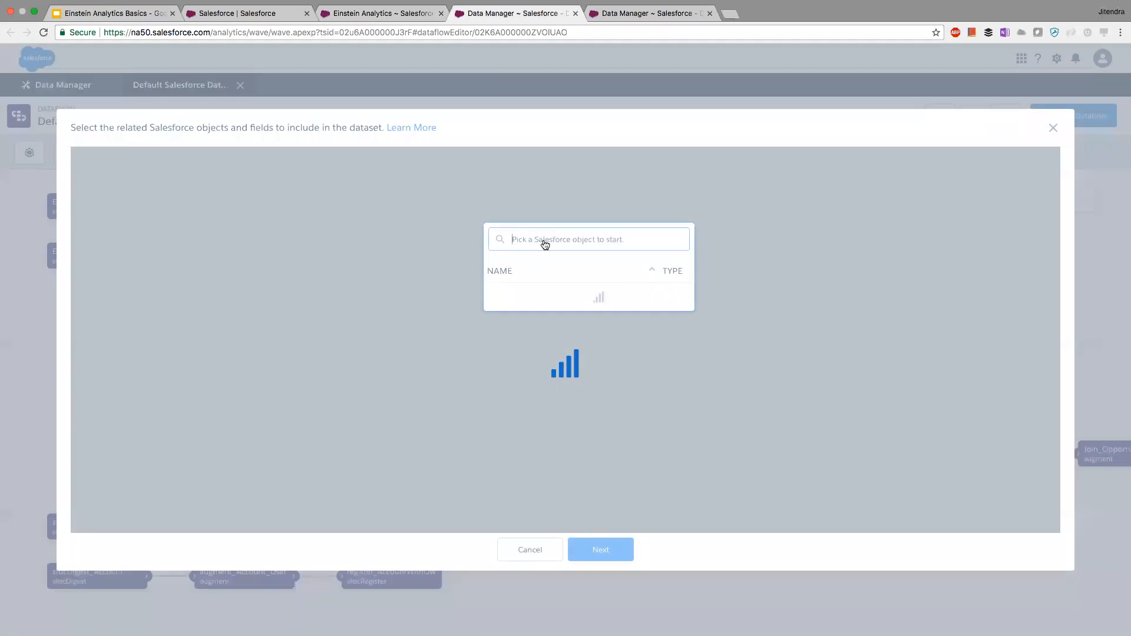
Find the Student object and set it as the root object of the dataset.
text(cla)
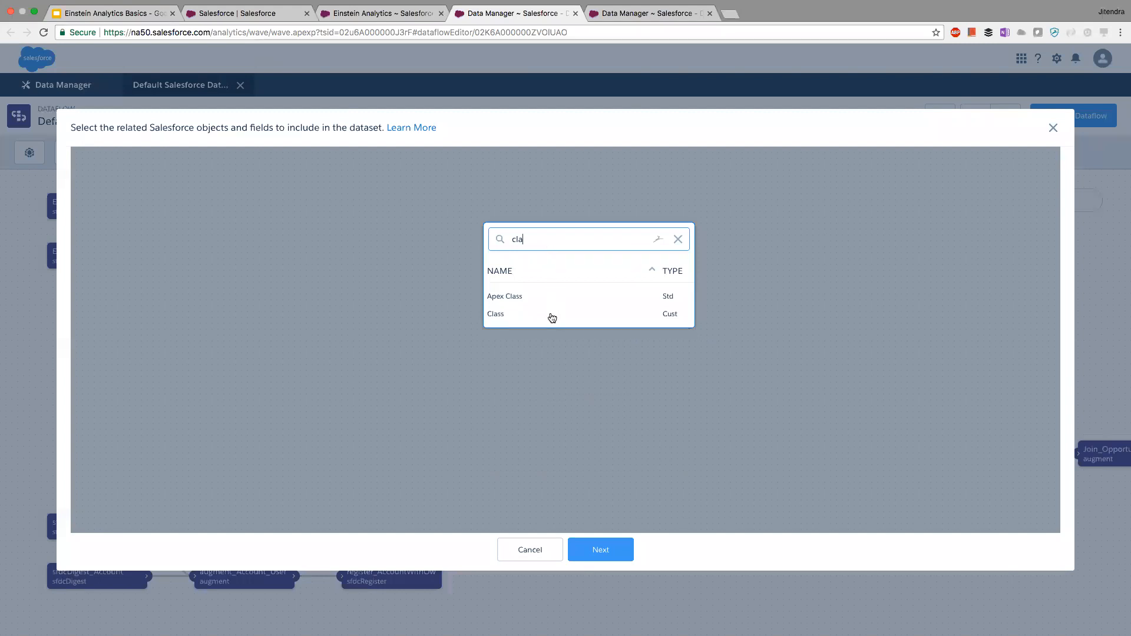
double_click(512, 239)
text(stude)
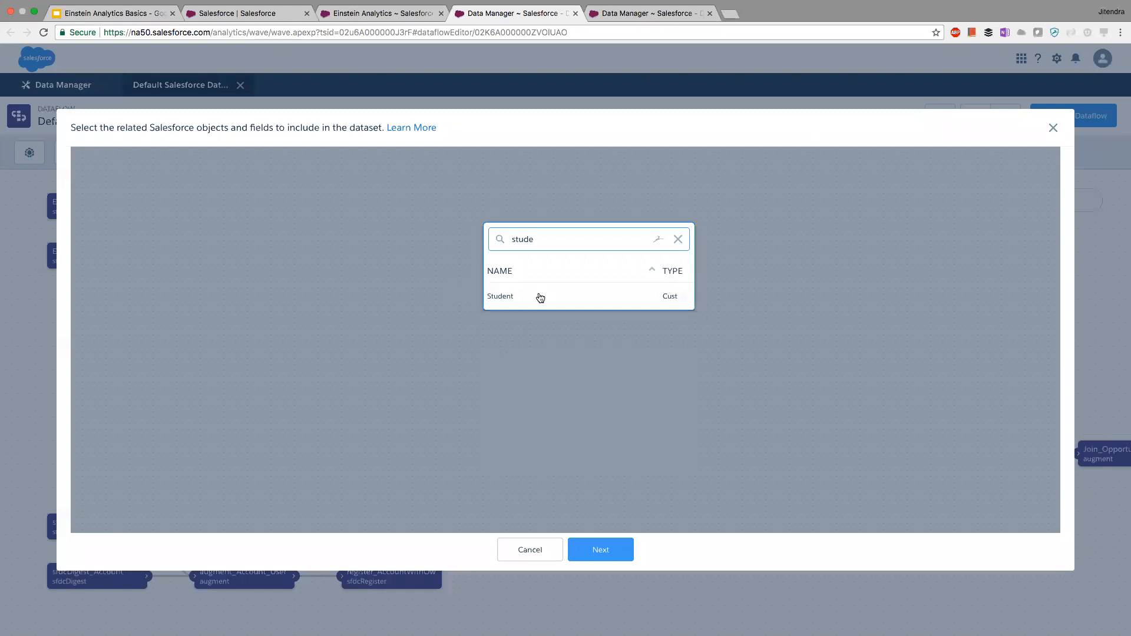
click(496, 301)
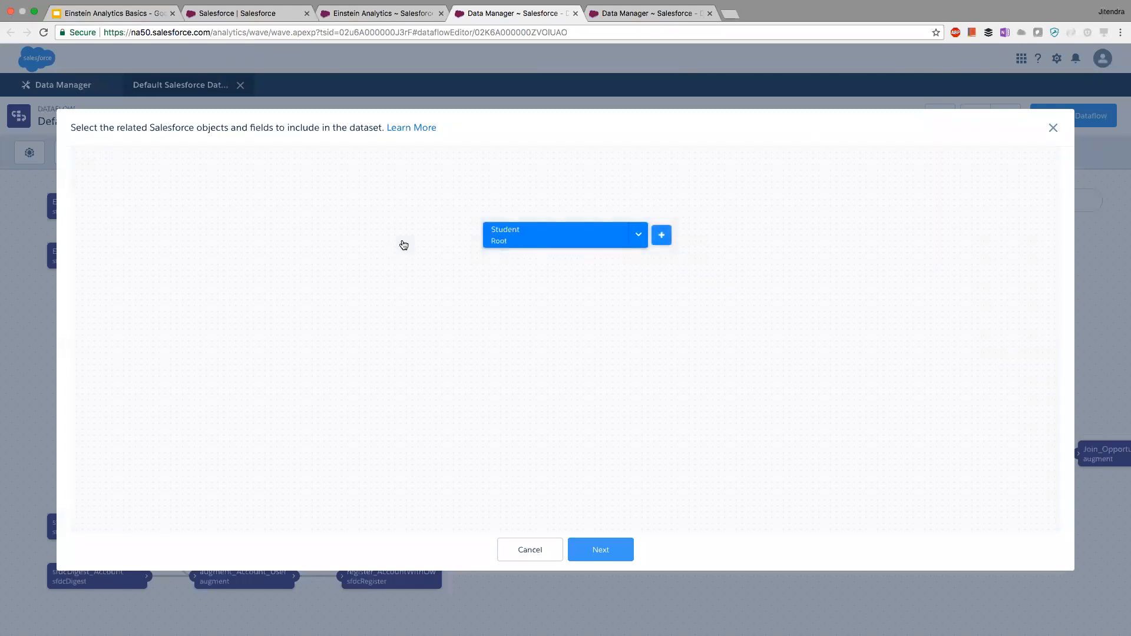
Join the related Class object to Student and include the Student Name and Record ID fields.
click(557, 238)
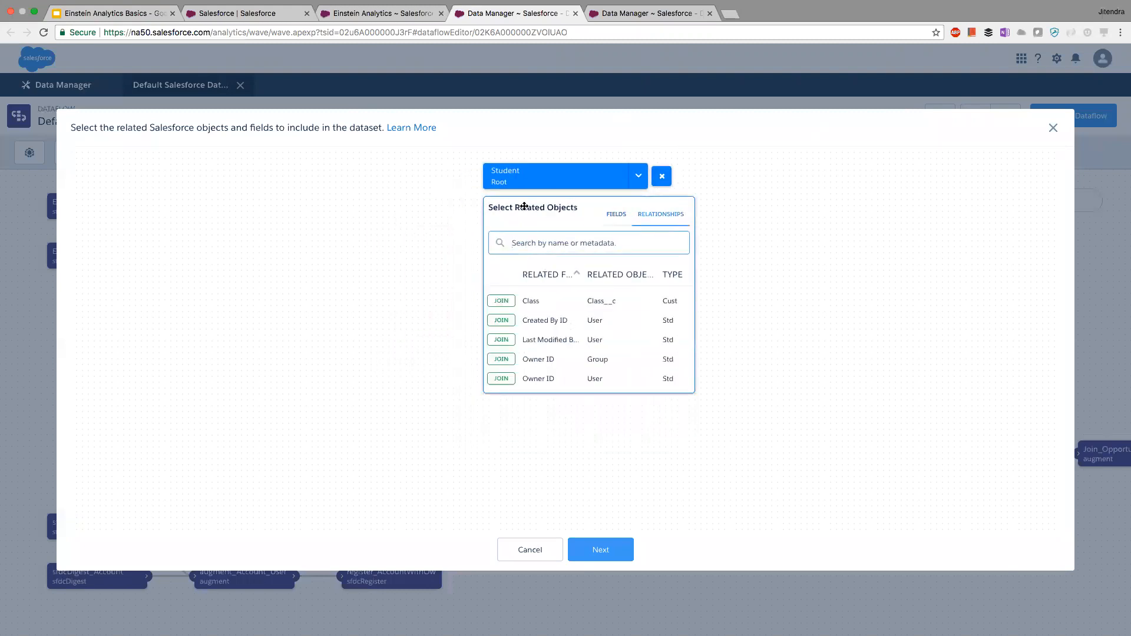
click(501, 301)
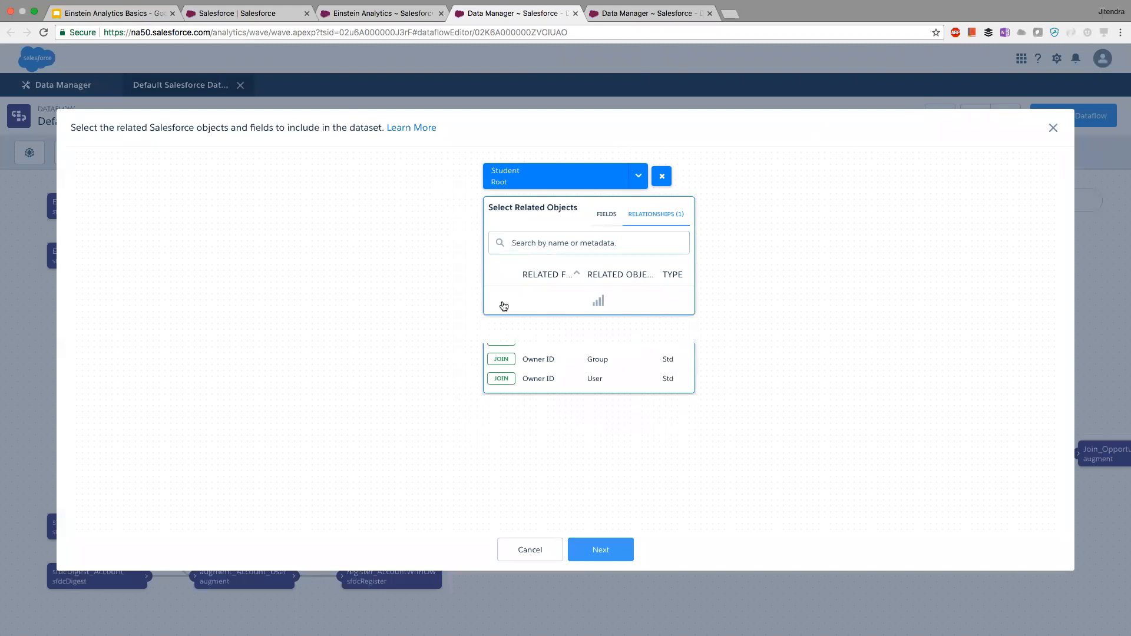
click(607, 215)
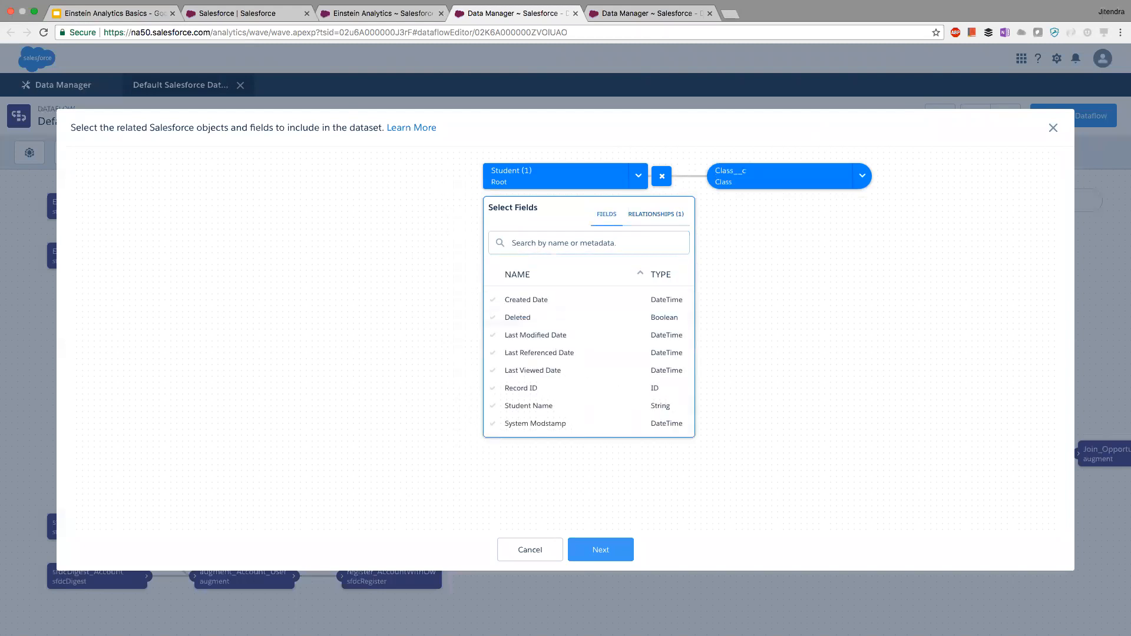
click(529, 406)
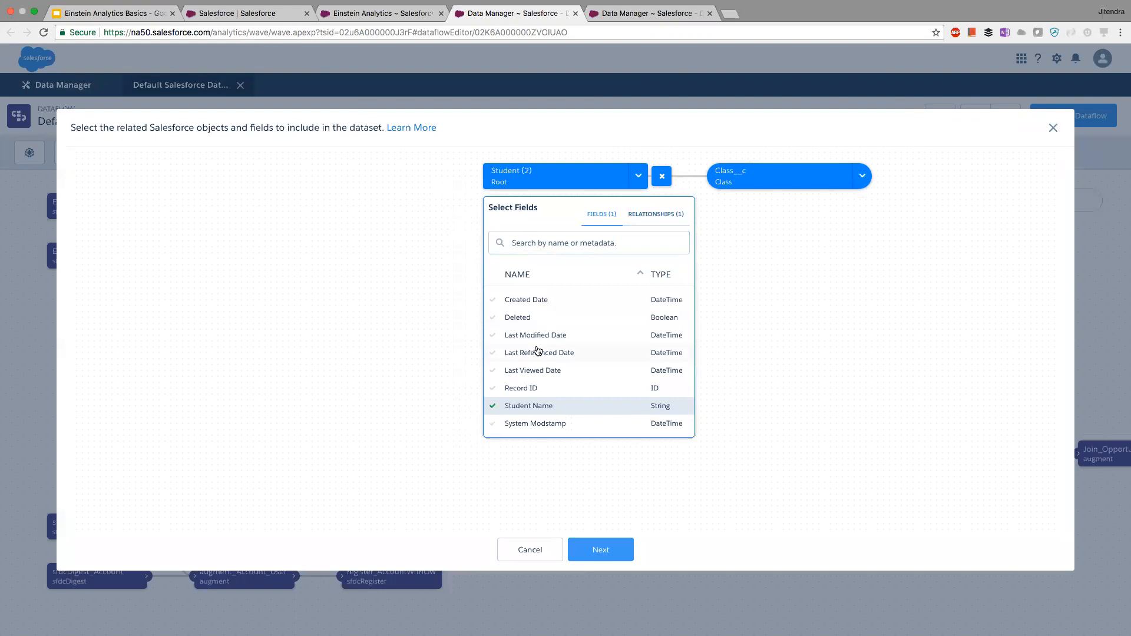
click(494, 388)
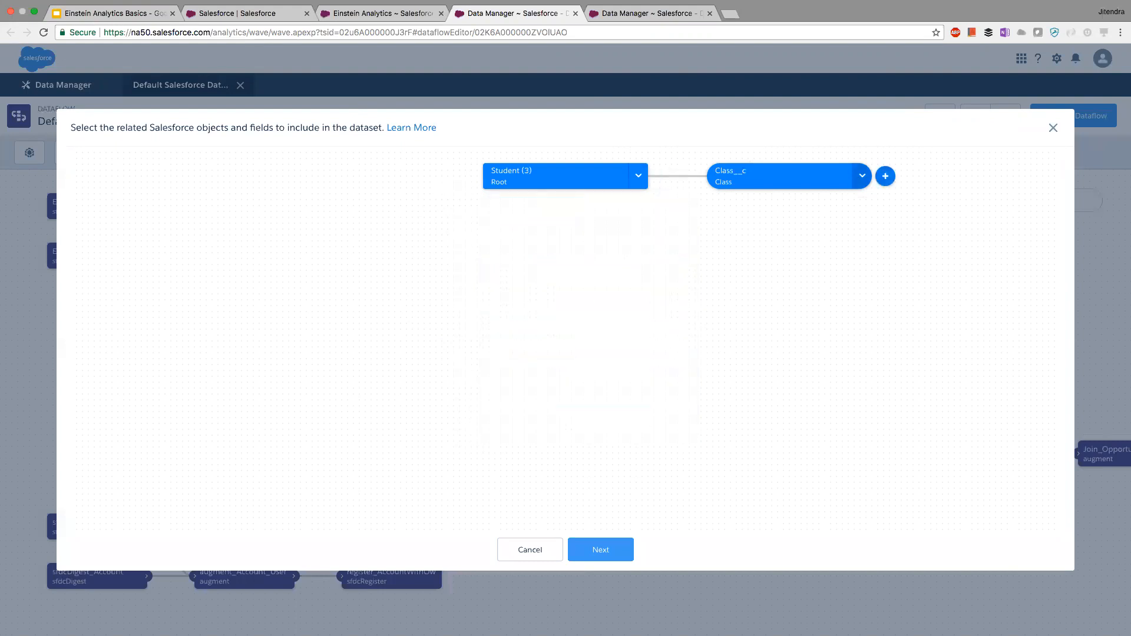
Include the Class Name and Record ID fields from the Class object and submit the object selection.
click(886, 176)
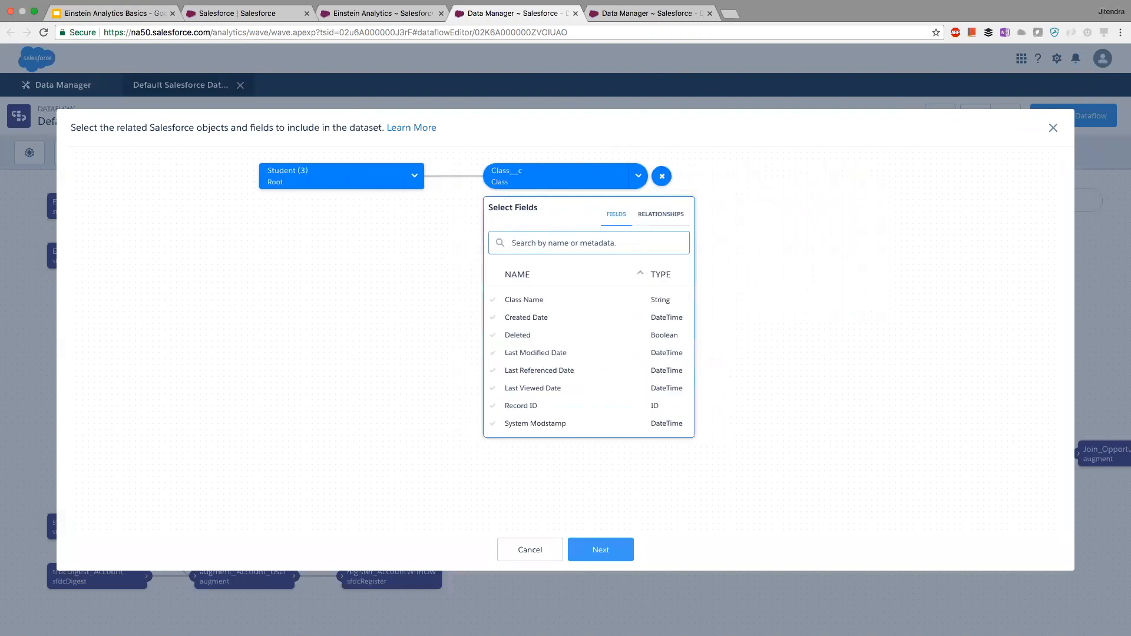
click(494, 300)
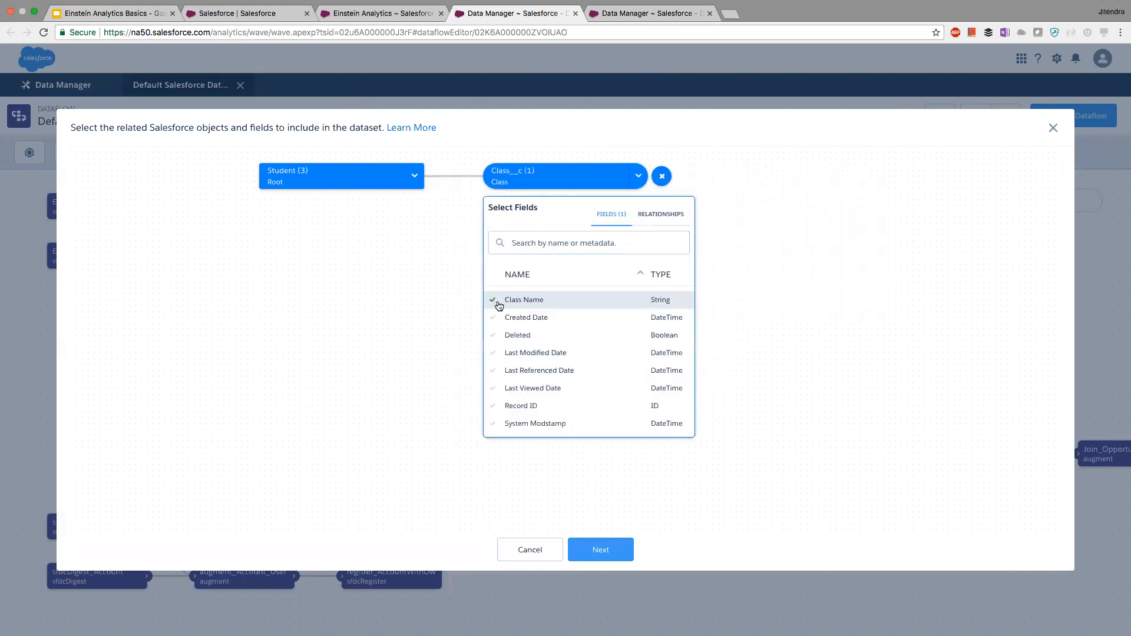
click(494, 406)
click(428, 364)
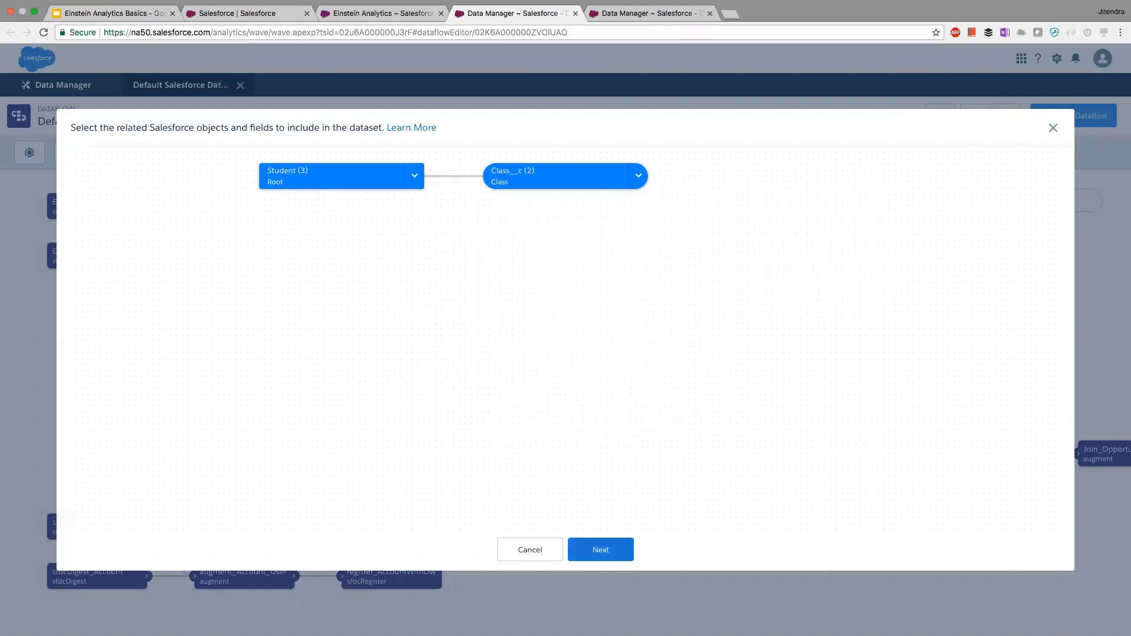
click(601, 549)
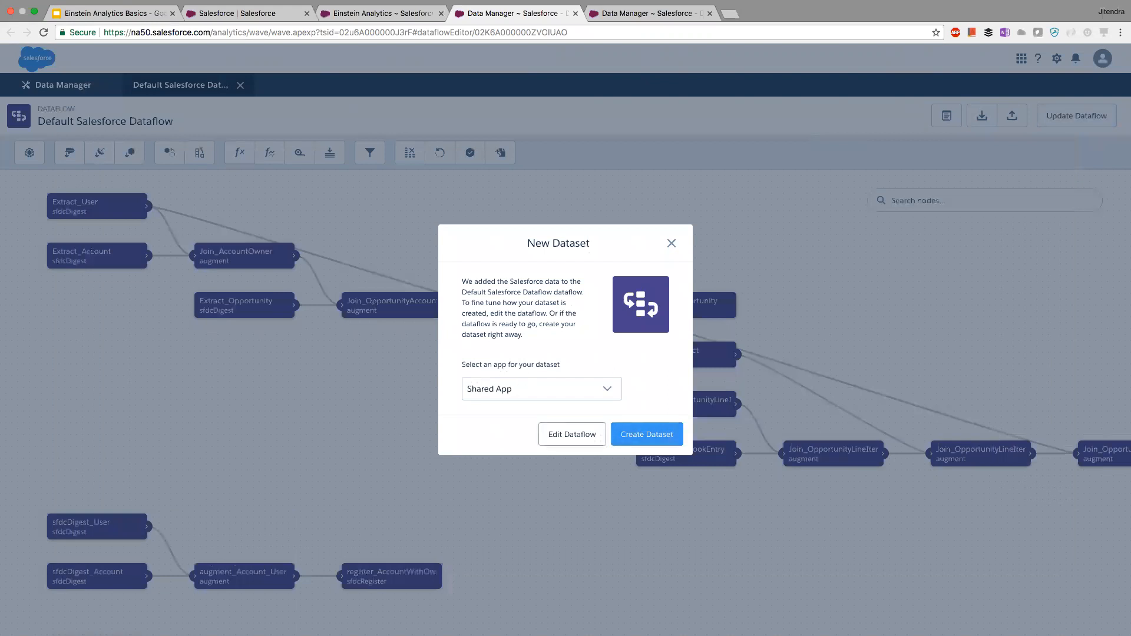
Open the Default Salesforce Dataflow for editing and locate the nodes added for Class and Student.
click(572, 434)
scroll(573, 435, down, 2)
drag(514, 375, 516, 119)
drag(503, 253, 504, 609)
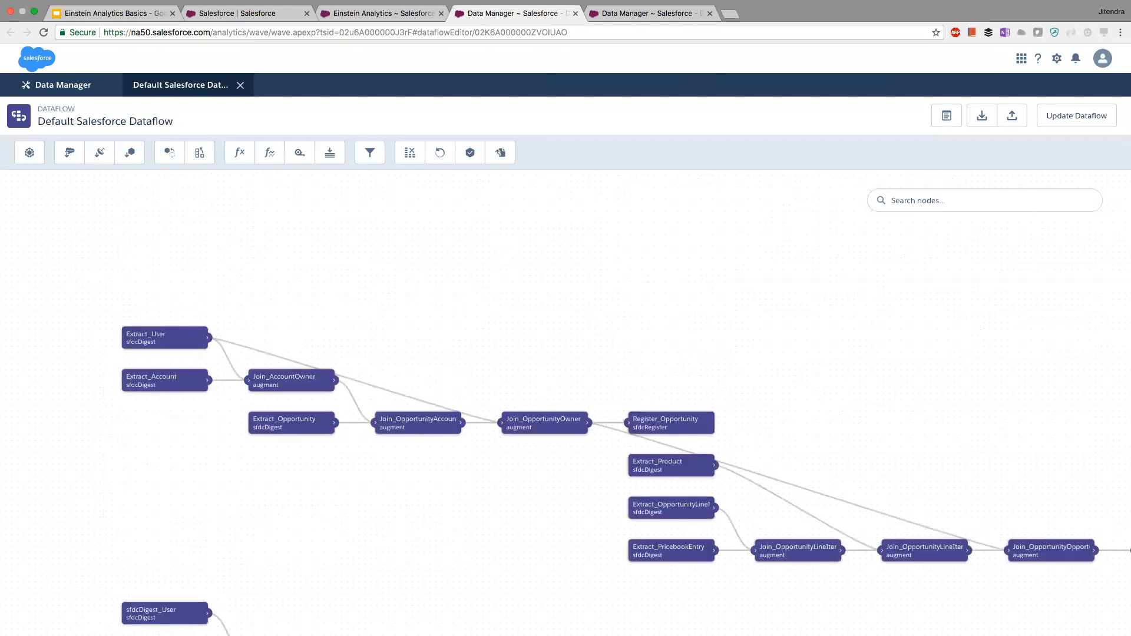
drag(637, 426, 642, 90)
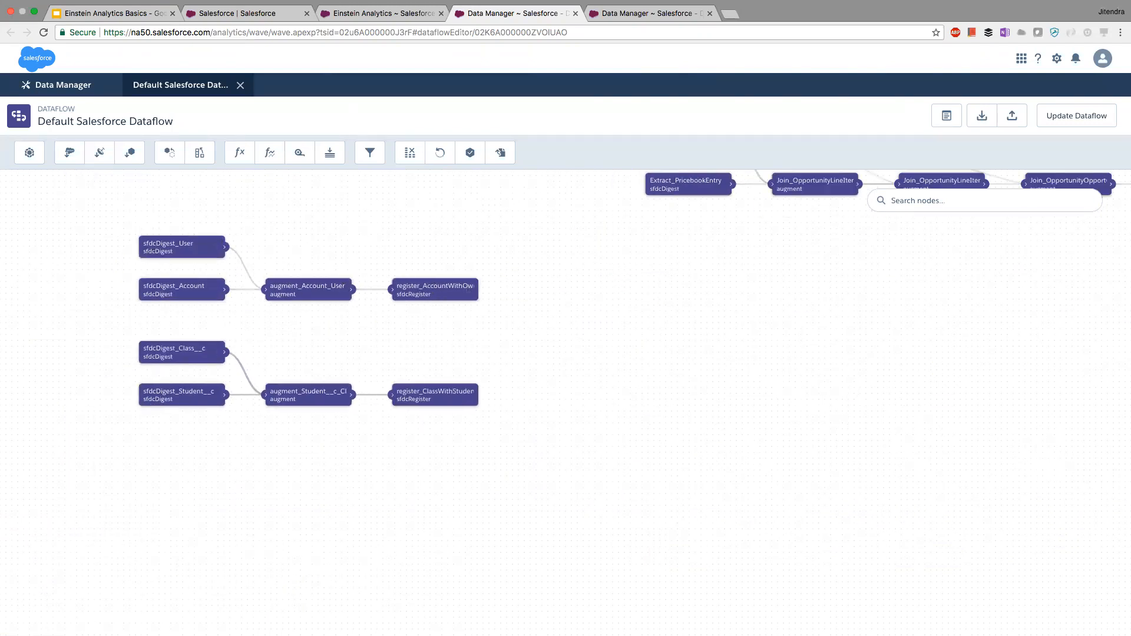
drag(472, 354, 373, 348)
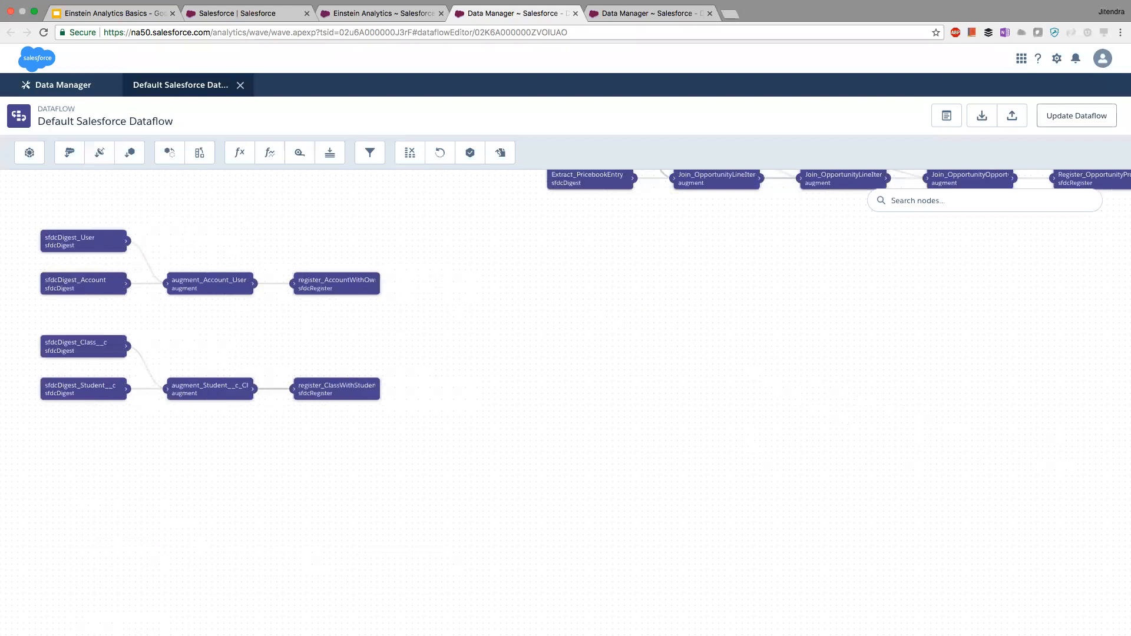
Update and run the Default Salesforce Dataflow, then check the refreshed job progress in the data monitor.
click(1077, 116)
click(707, 377)
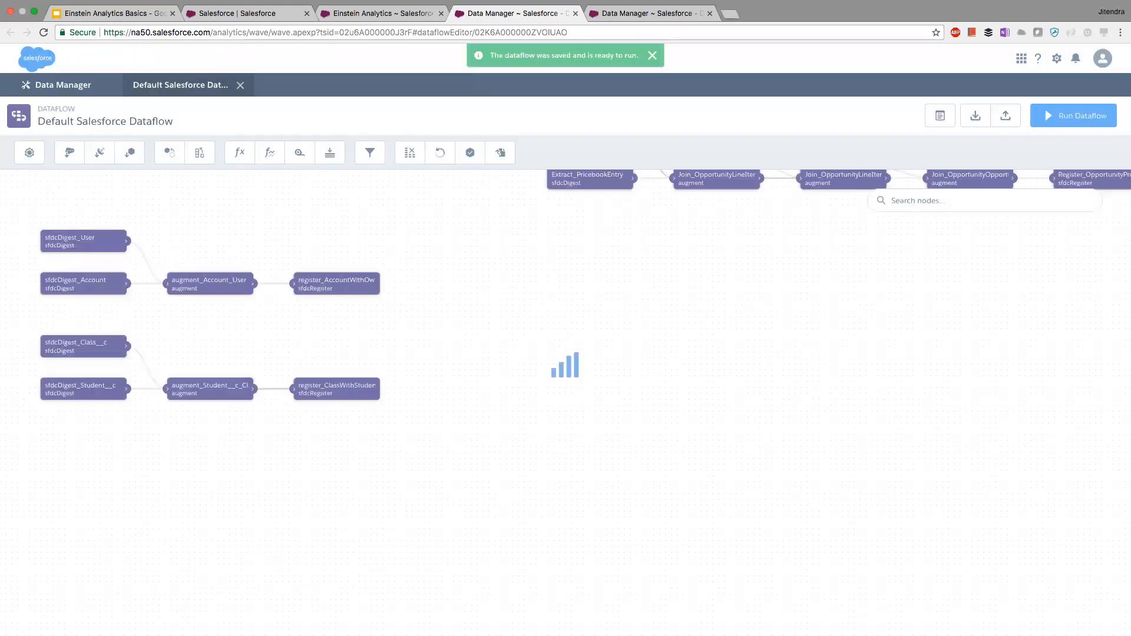
click(1074, 116)
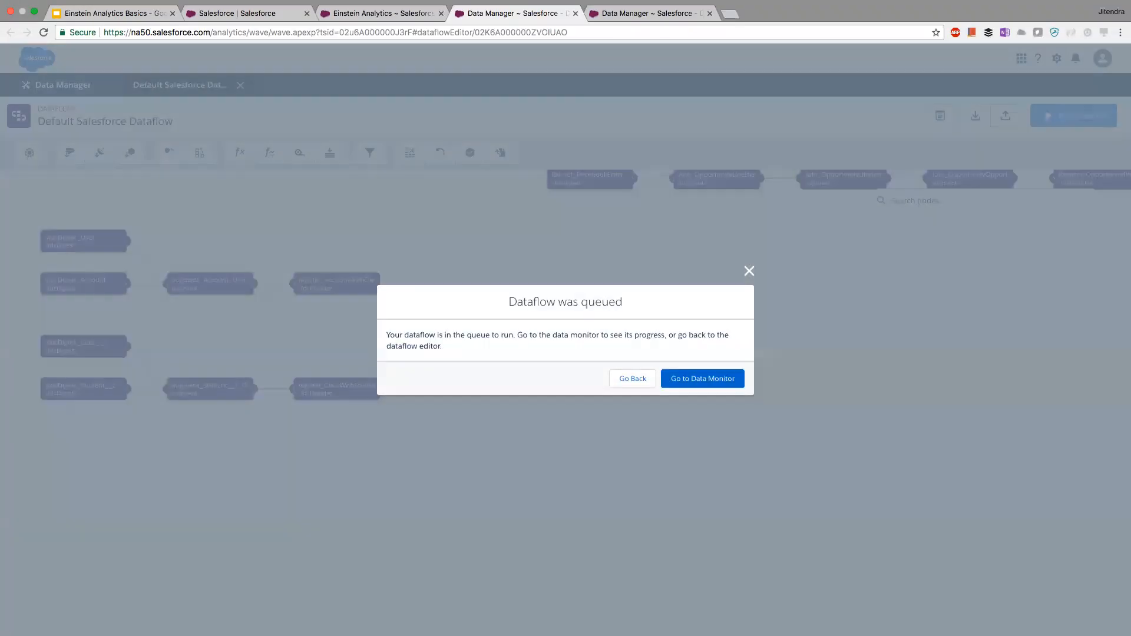
click(703, 378)
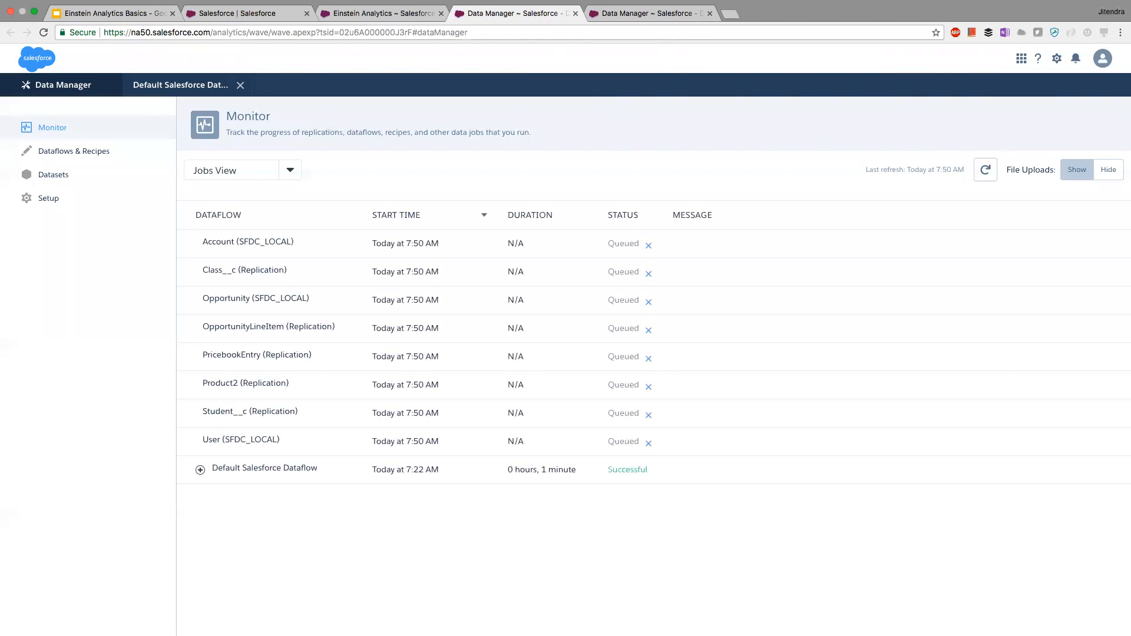
click(986, 171)
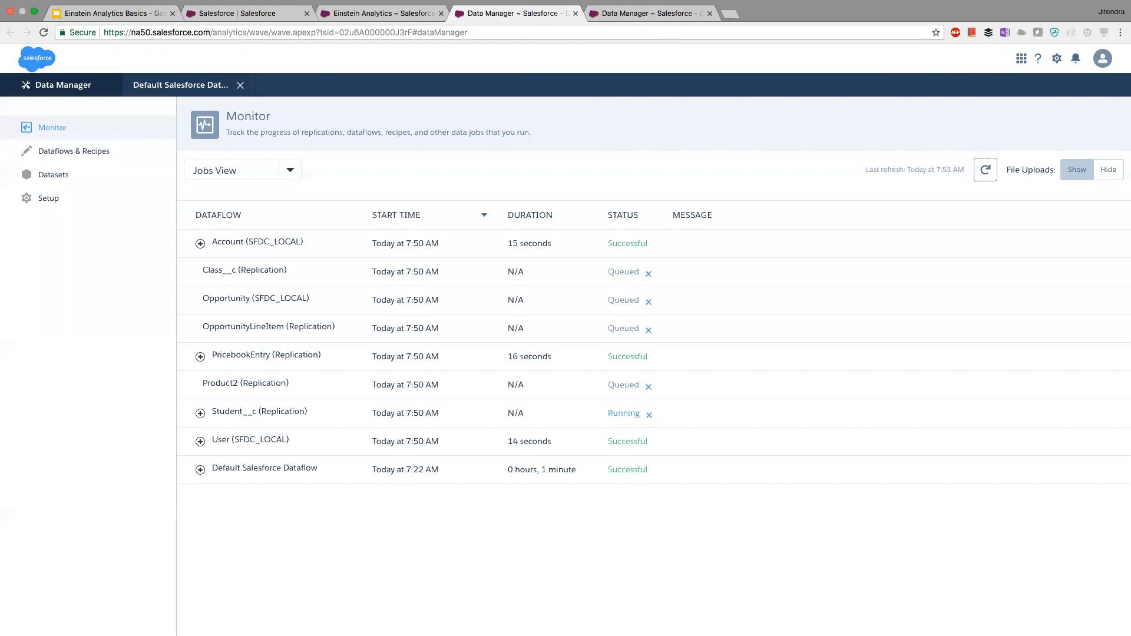
Switch to the Einstein Analytics Basics presentation in Google Slides and review the YouTube channel entries on the Reference and other reads slide.
click(125, 16)
scroll(65, 354, down, 7)
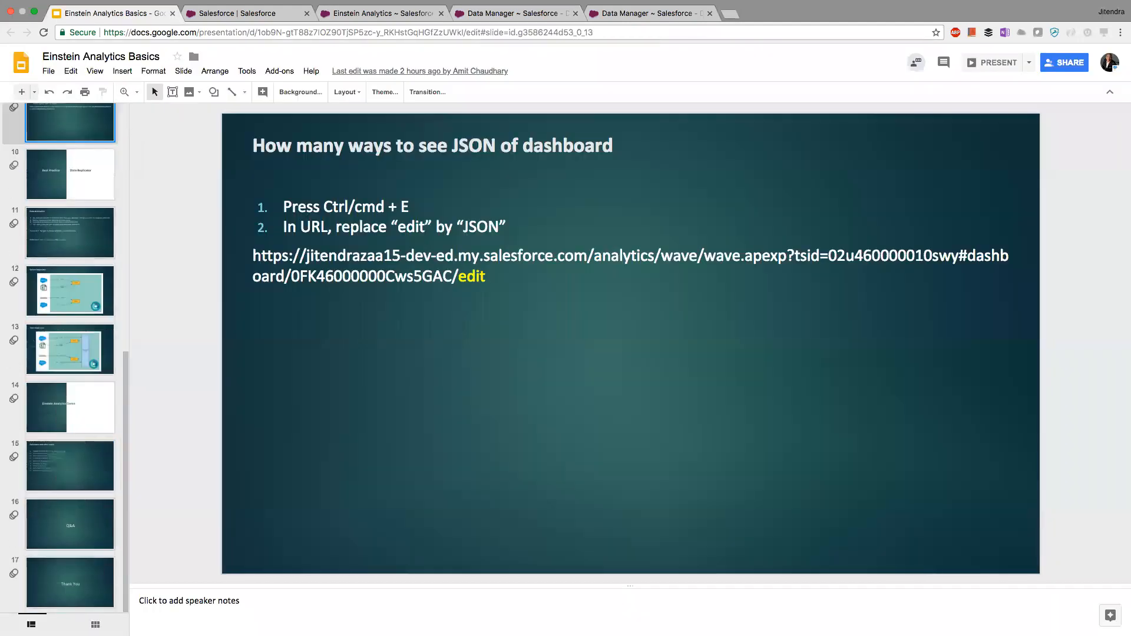
click(70, 465)
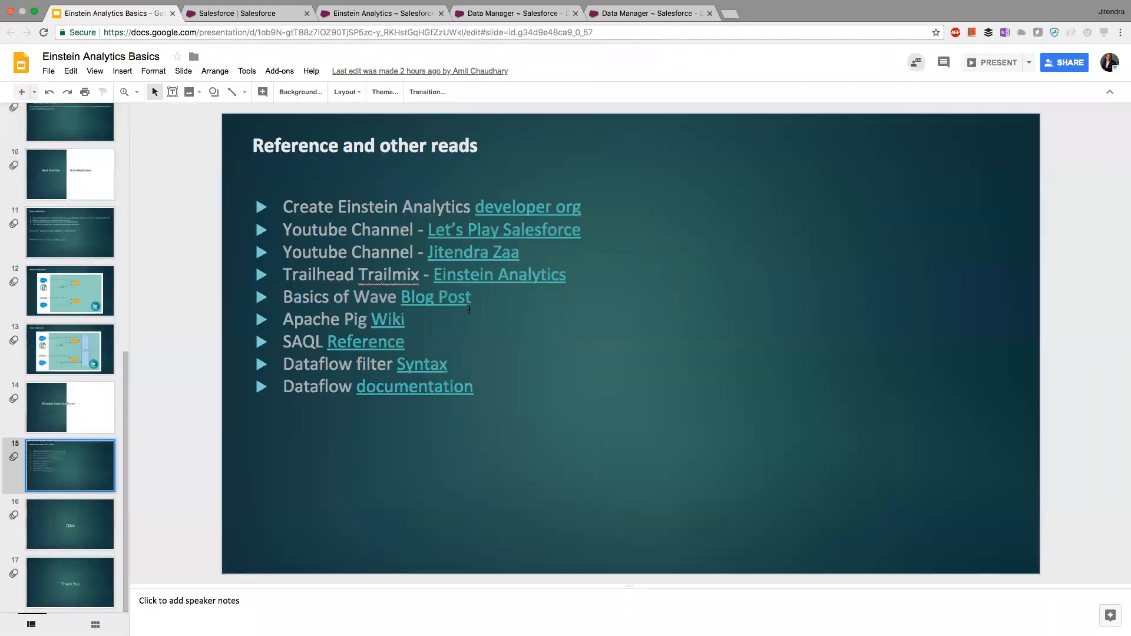
click(386, 222)
drag(581, 230, 358, 229)
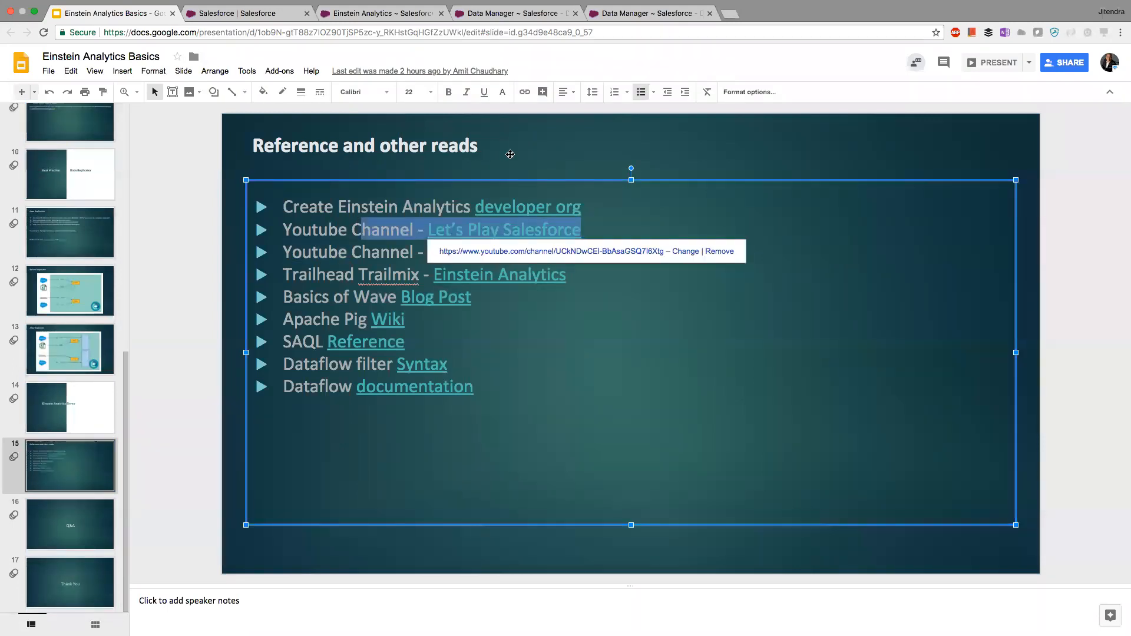
click(576, 290)
click(585, 228)
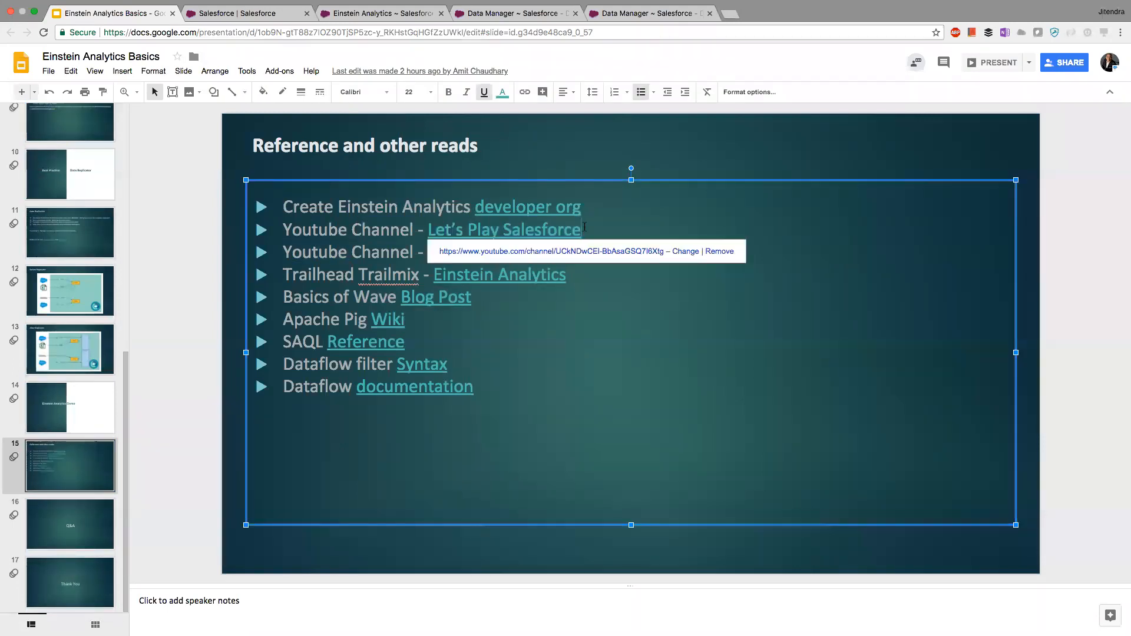
double_click(421, 230)
key(super+u)
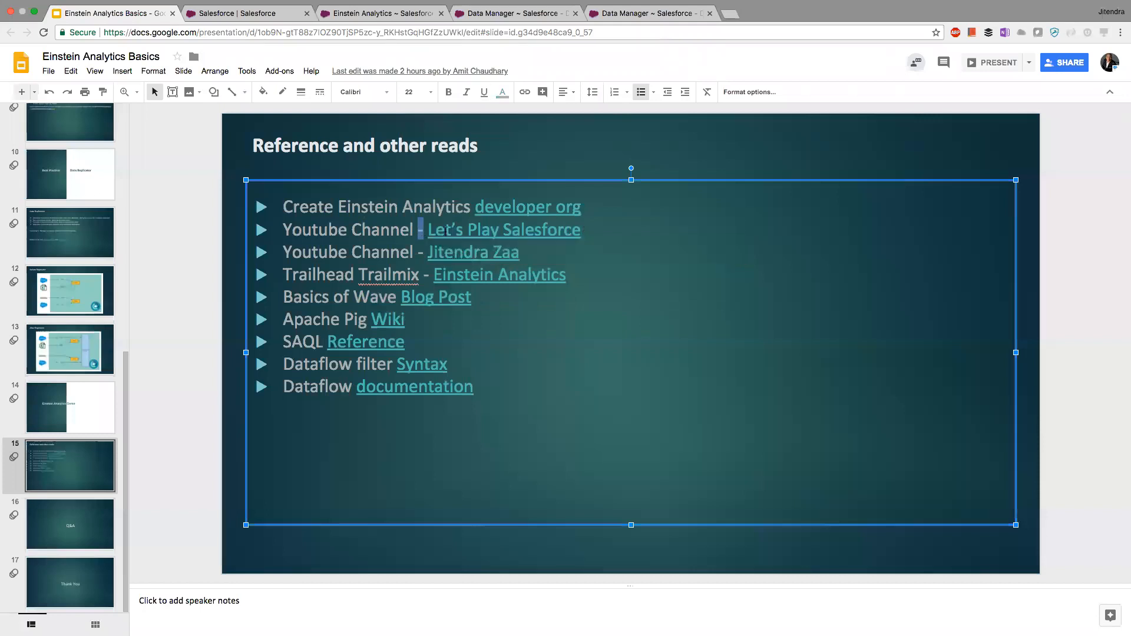
click(386, 206)
drag(361, 252, 402, 253)
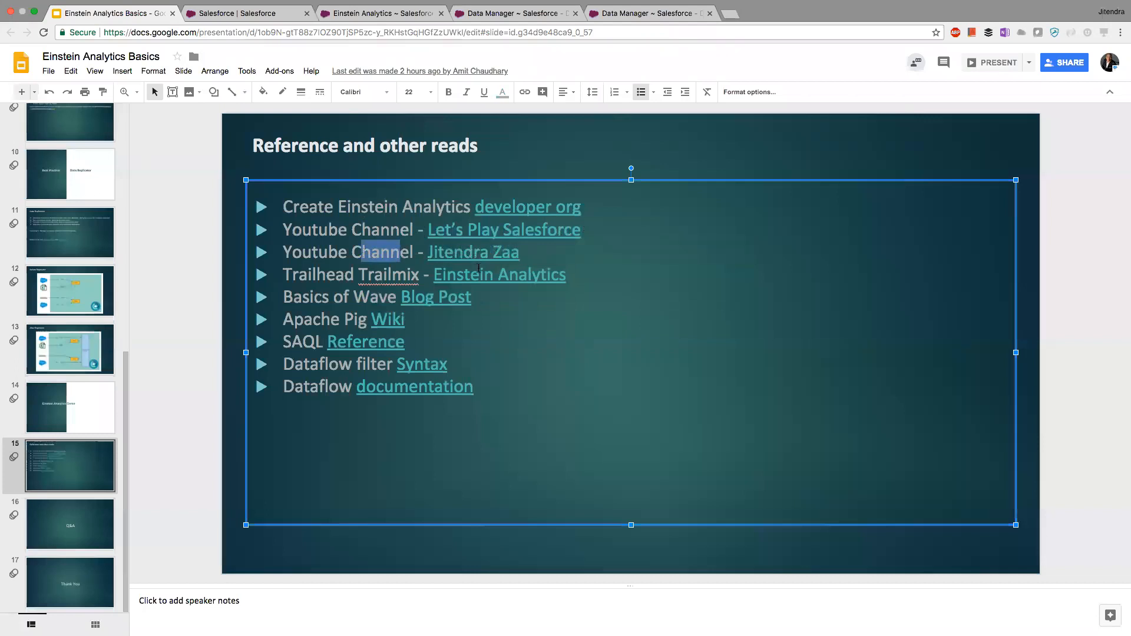
Review the Trailmix, Basics of Wave, Apache Pig, SAQL and Dataflow documentation entries on the Reference and other reads slide.
click(393, 276)
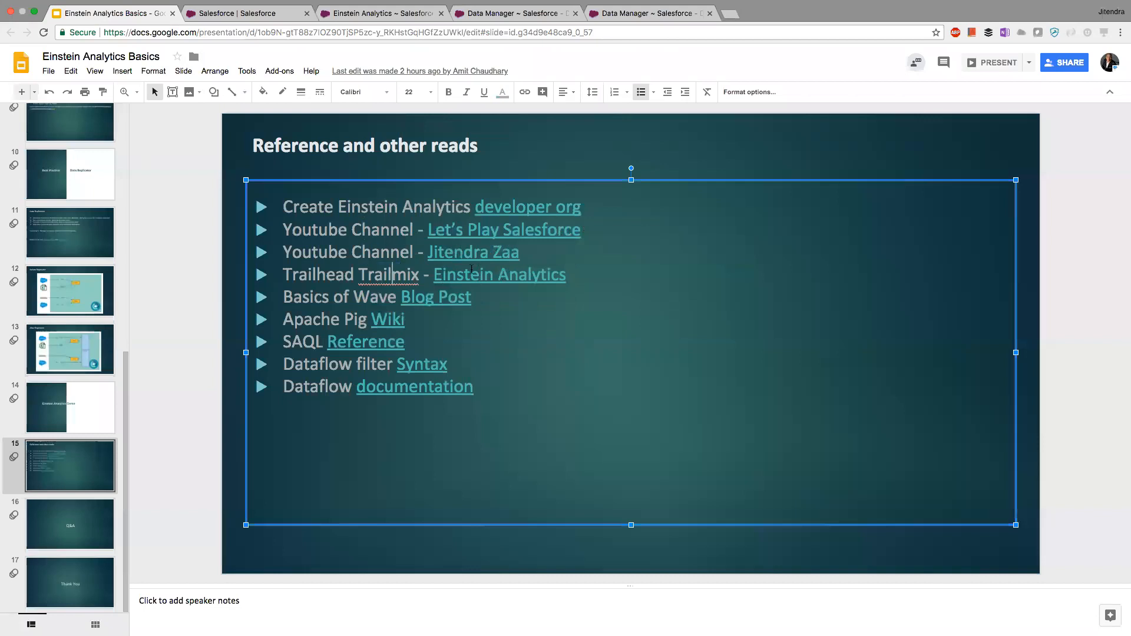
click(370, 297)
drag(354, 320, 367, 320)
click(302, 342)
drag(310, 386, 419, 387)
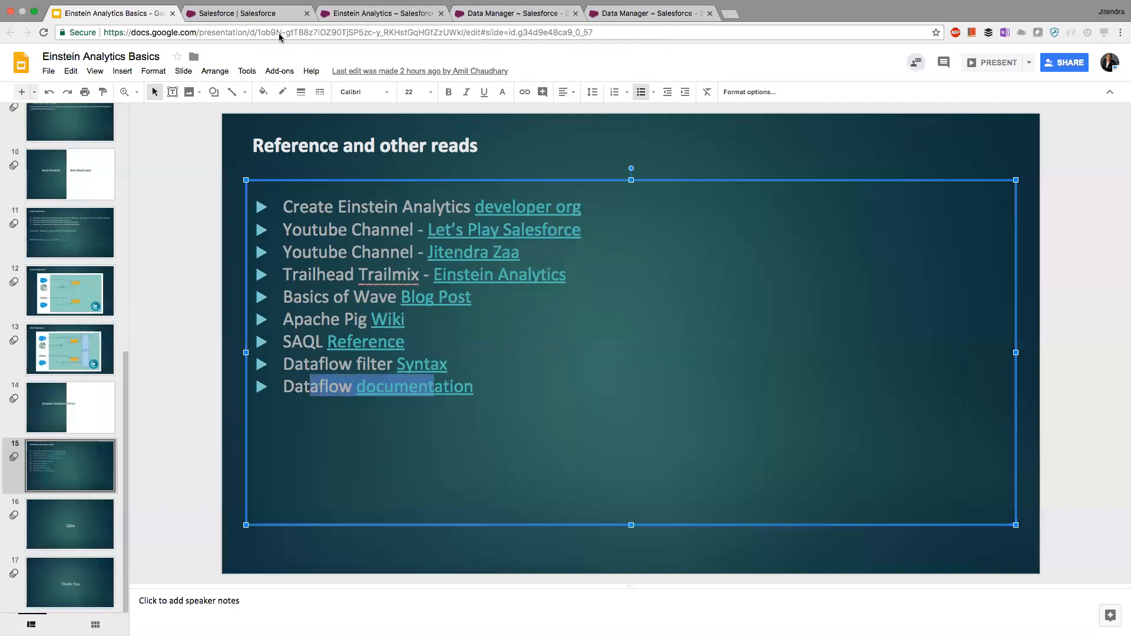
Switch to Data Manager, refresh the job monitor to check the dataflow run, and close the Default Salesforce Dataflow.
click(257, 16)
click(370, 14)
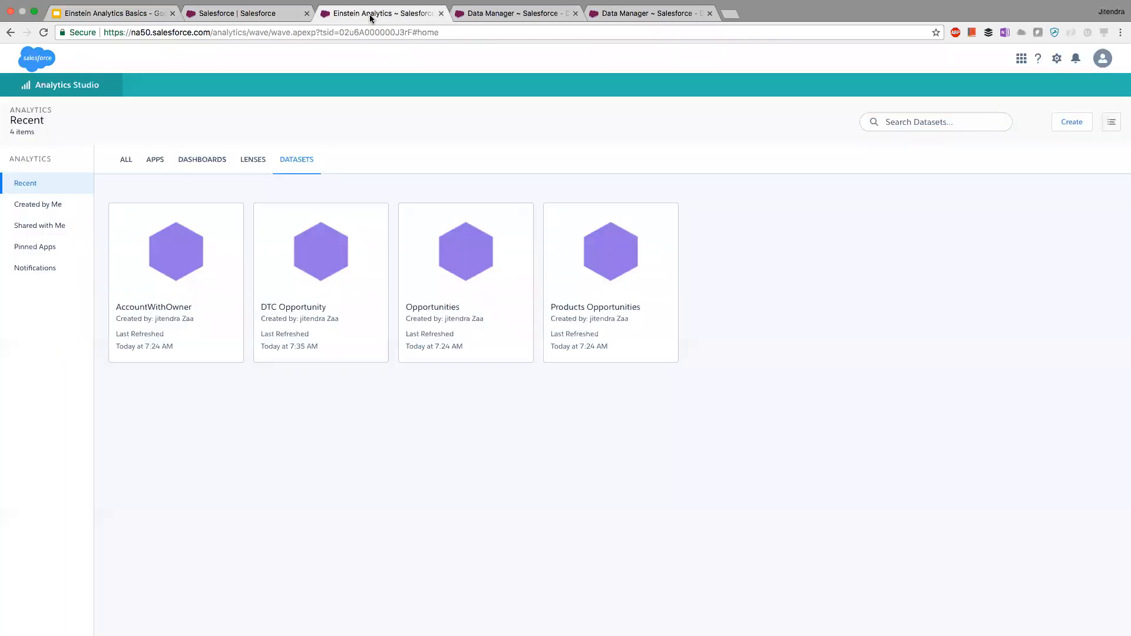
click(474, 13)
click(985, 169)
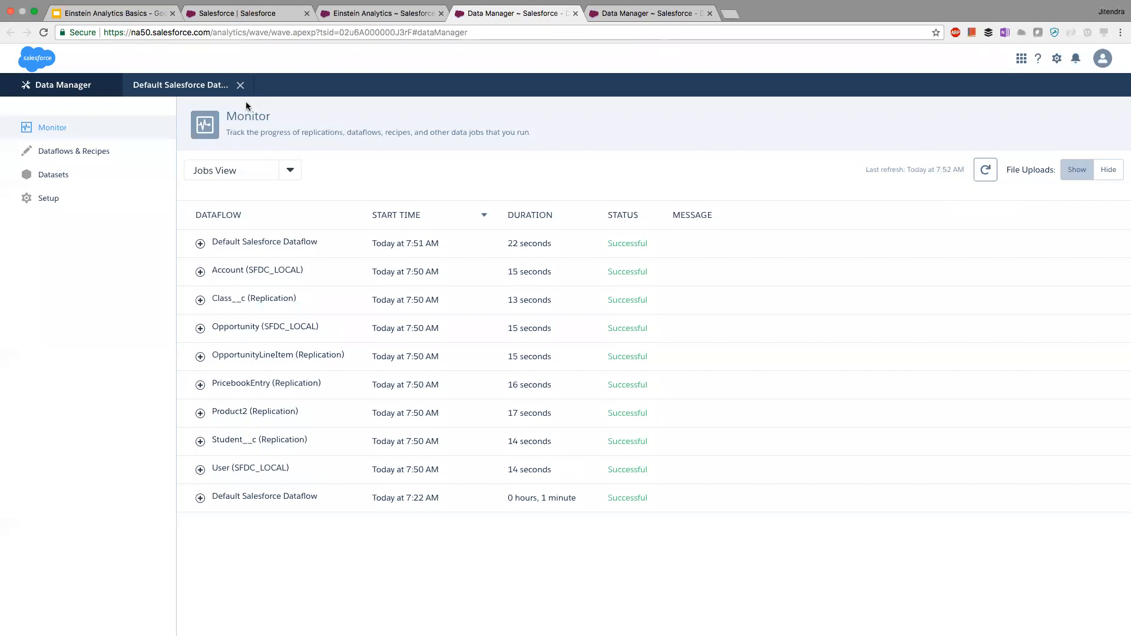
click(239, 84)
Switch to Analytics Studio and reload it to show the latest datasets.
click(349, 13)
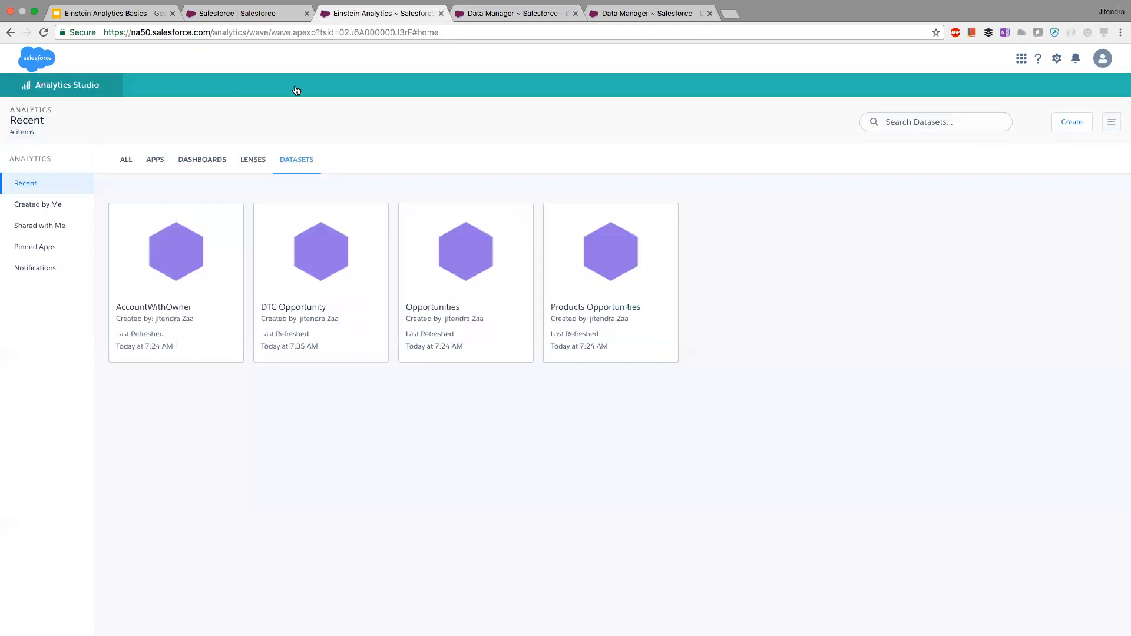
click(44, 32)
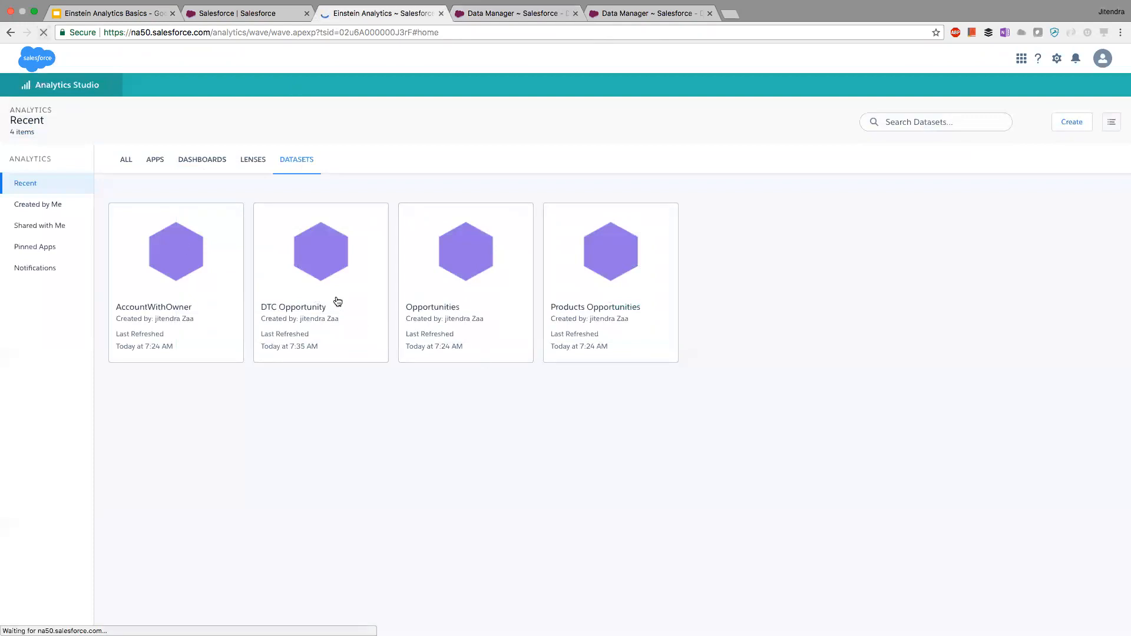
scroll(273, 215, down, 2)
scroll(291, 209, up, 2)
click(292, 160)
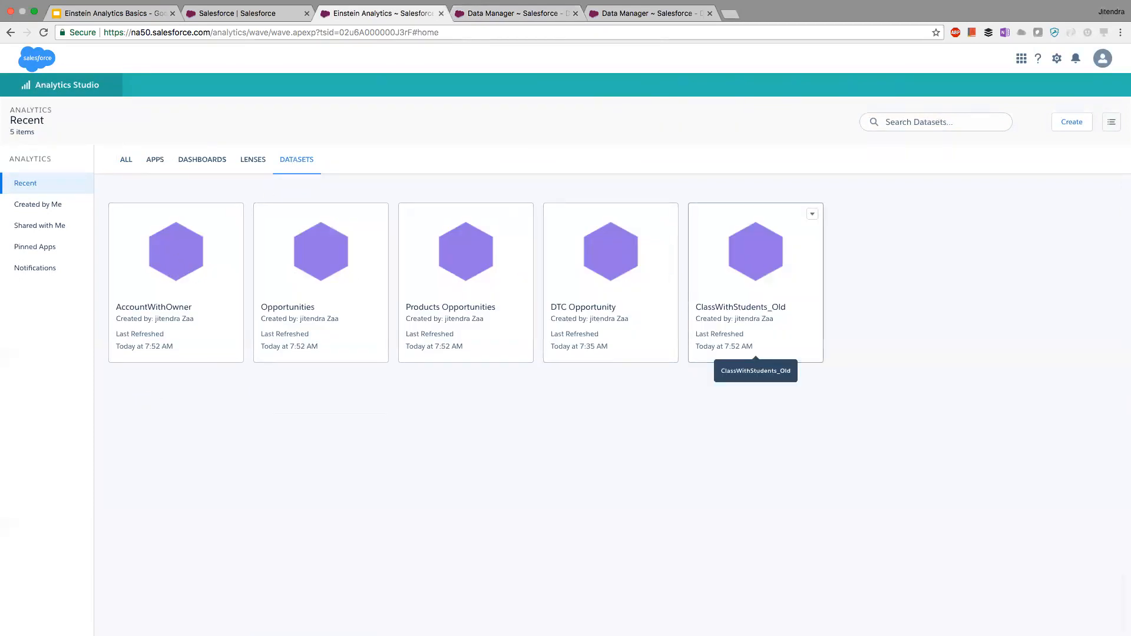
Explore the ClassWithStudents_Old dataset in a new lens as a Values Table and check its available columns.
click(755, 283)
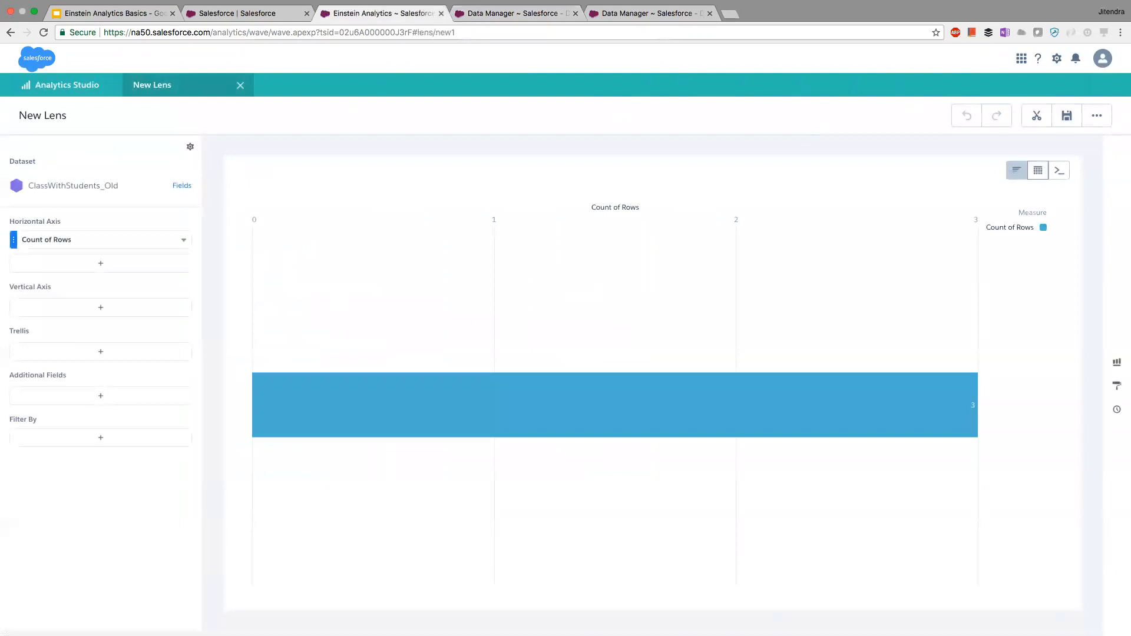
click(1038, 170)
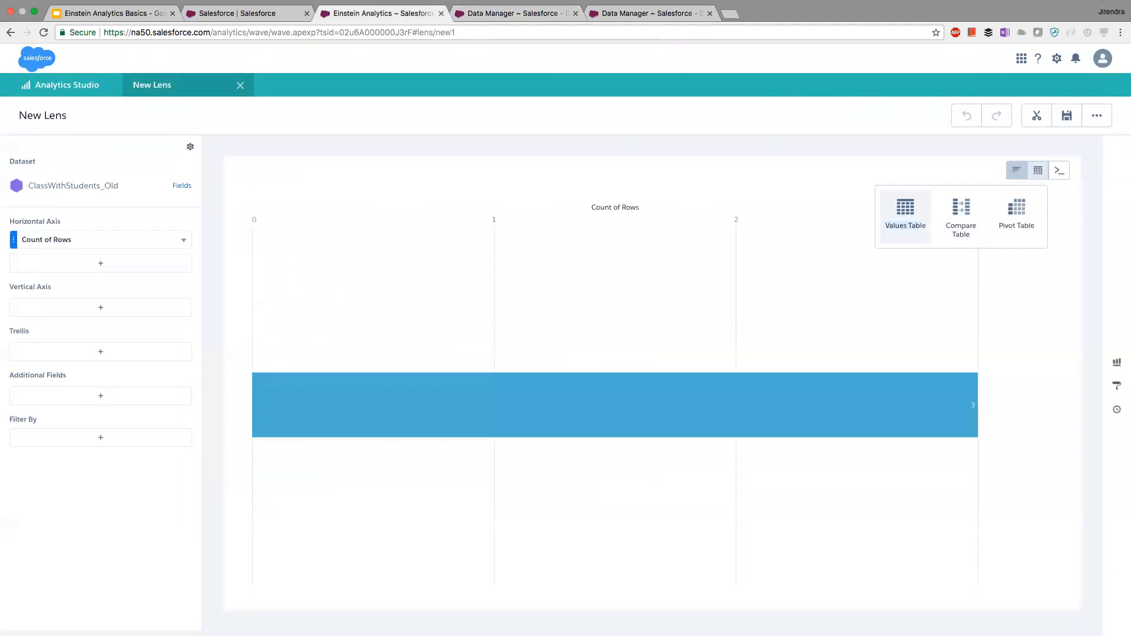
click(904, 212)
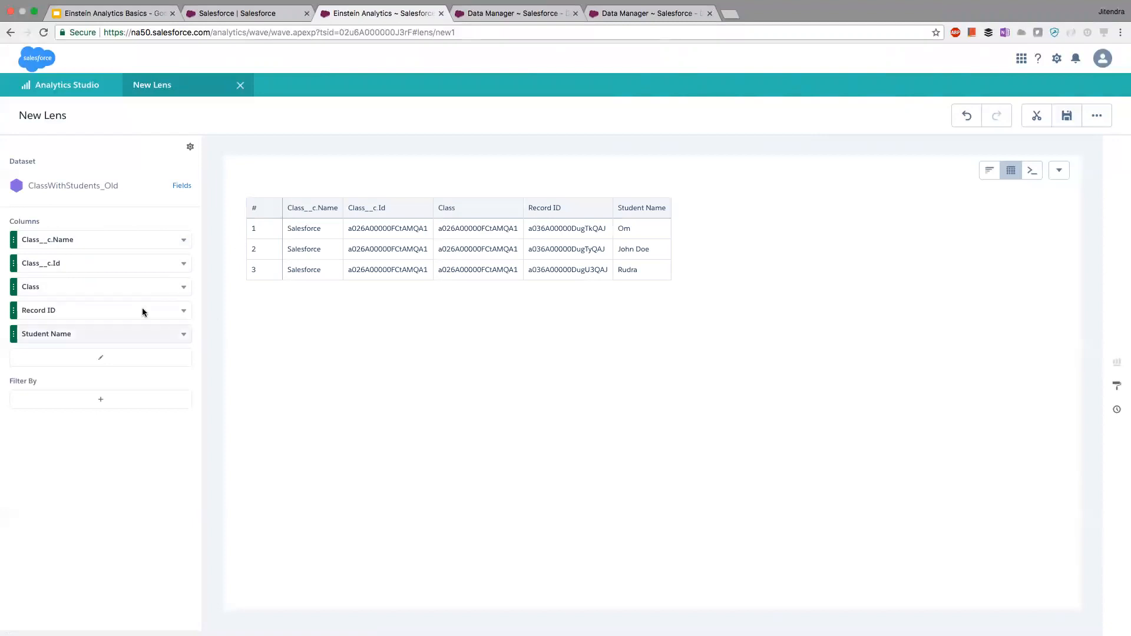
click(105, 363)
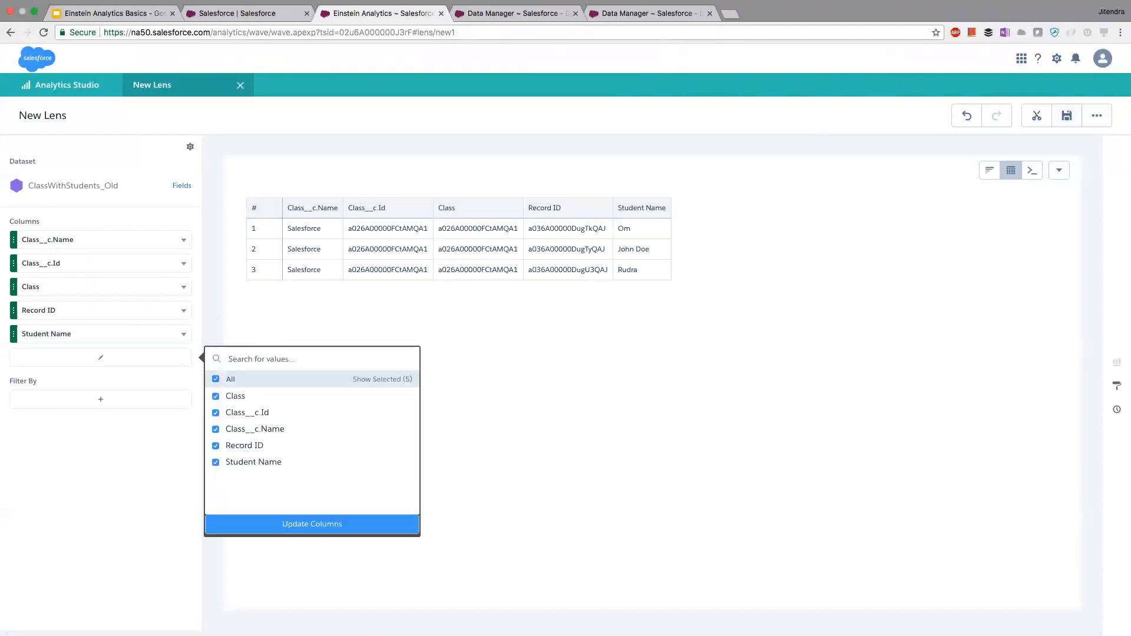
key(Escape)
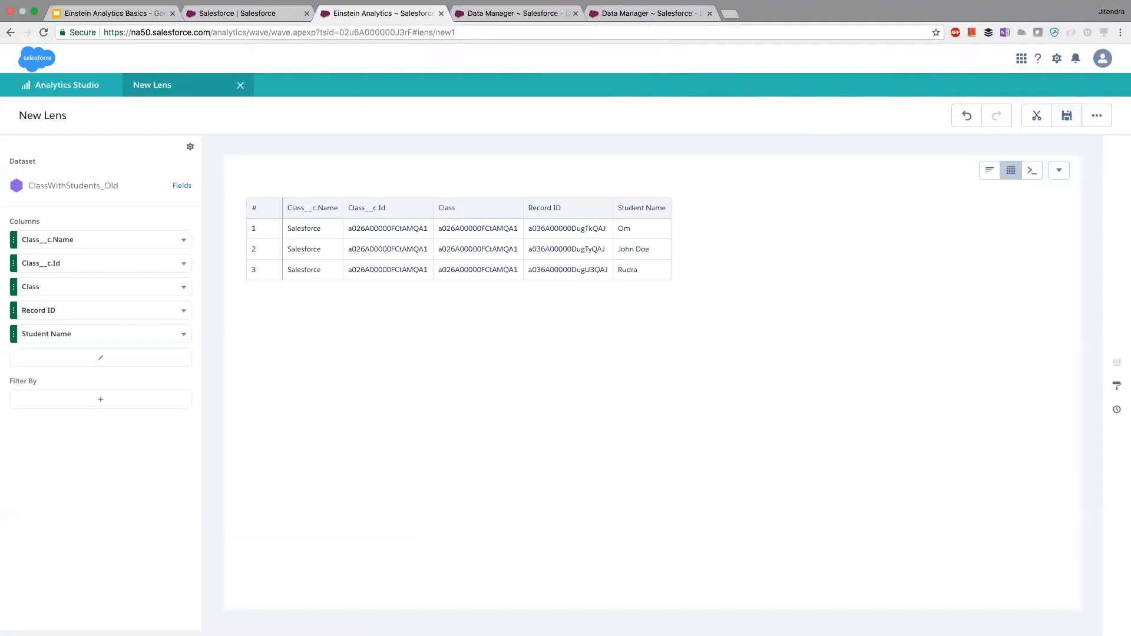
Check the Salesforce class record's related students in the Sales app, then return to the lens for comparison.
click(241, 11)
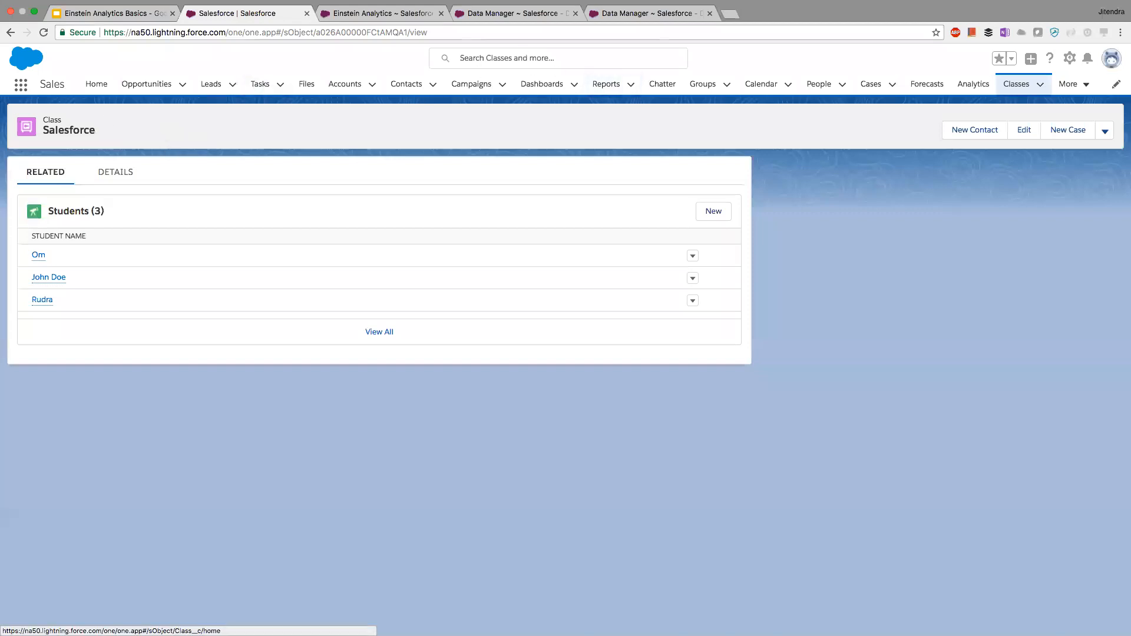
click(1016, 84)
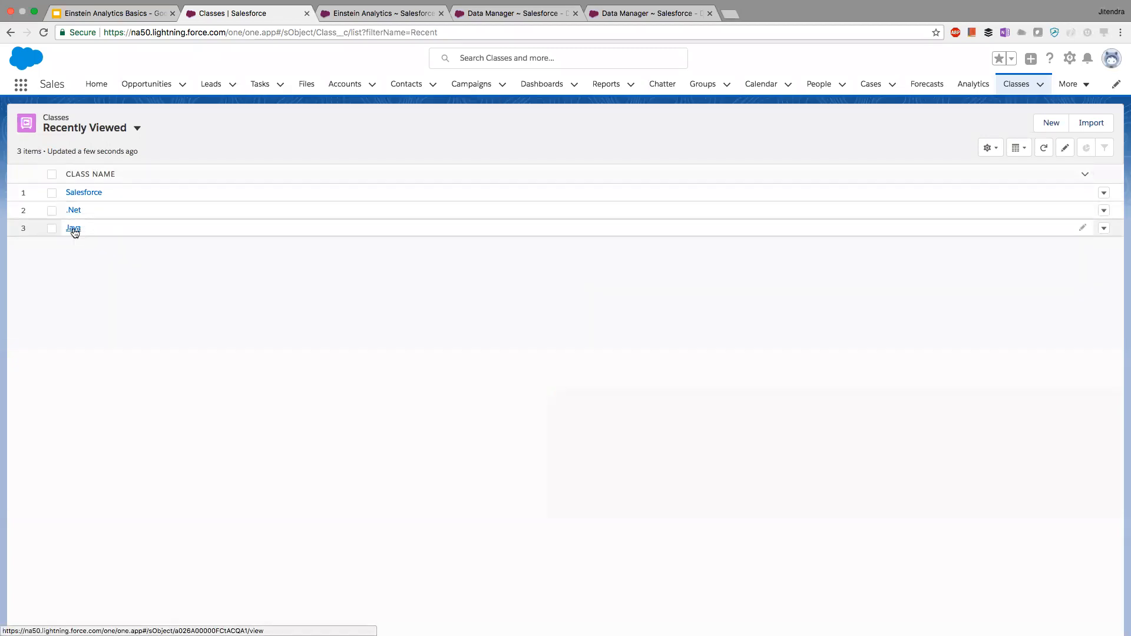
click(92, 190)
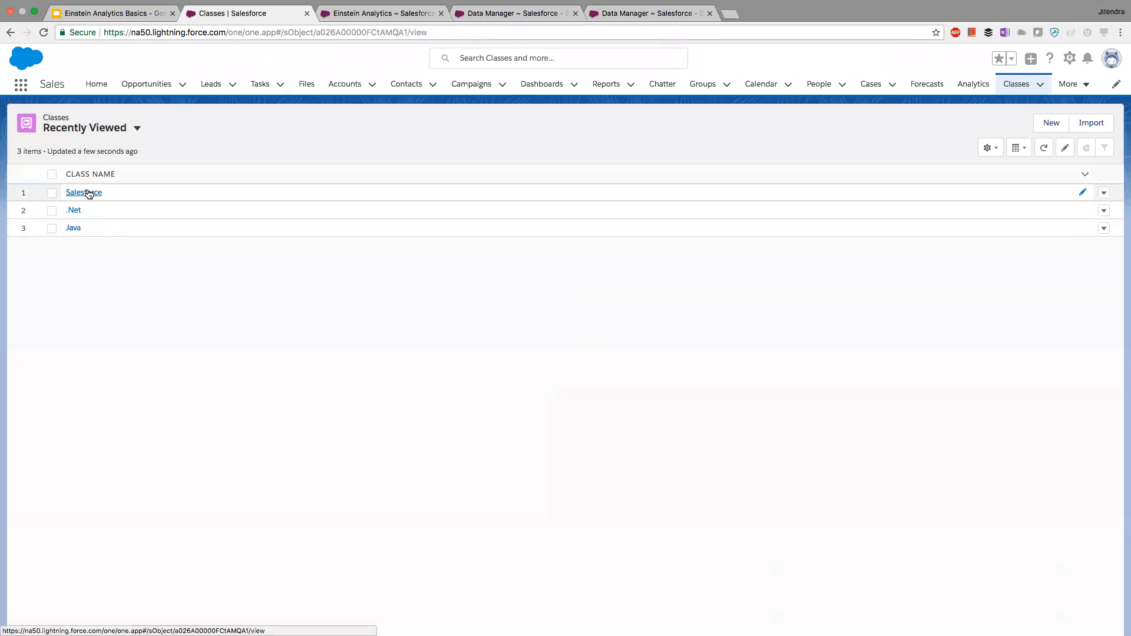
click(49, 175)
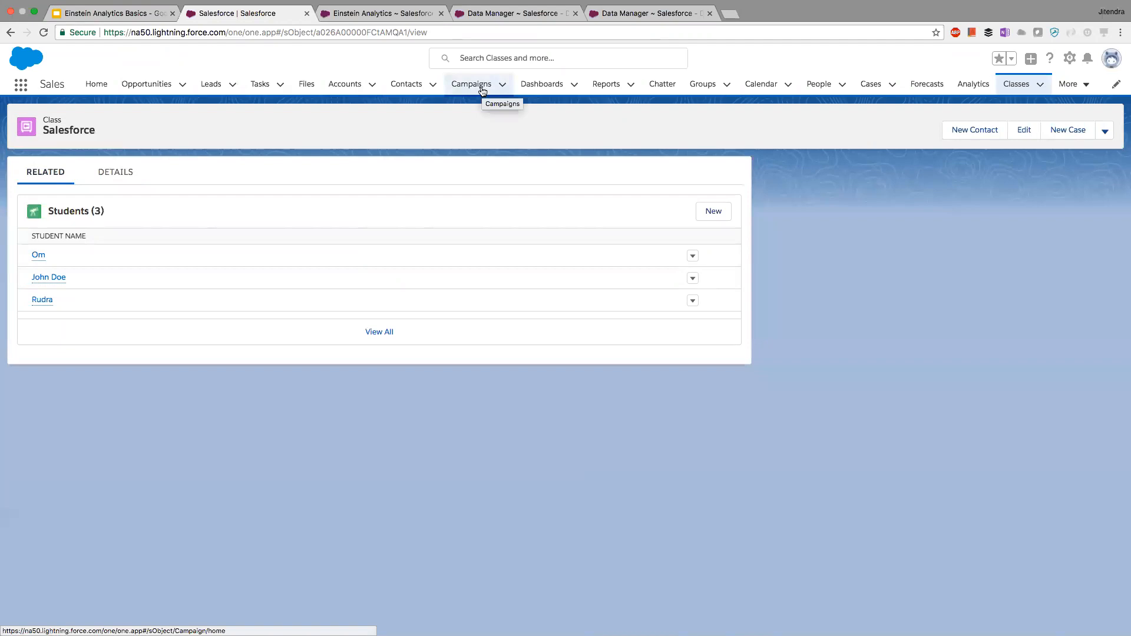
click(380, 13)
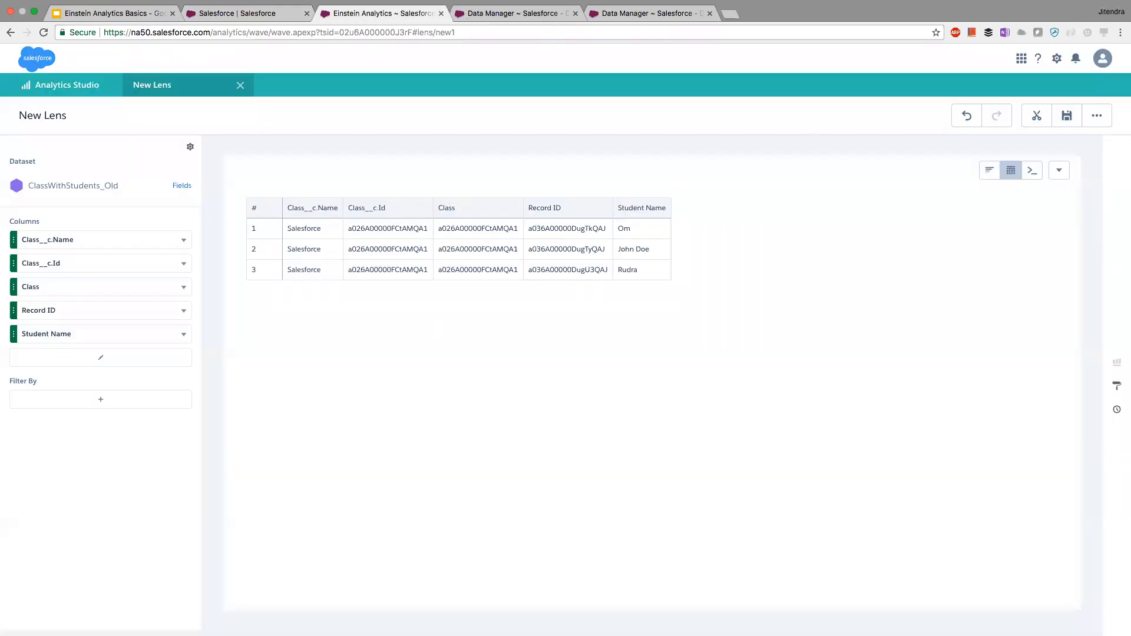
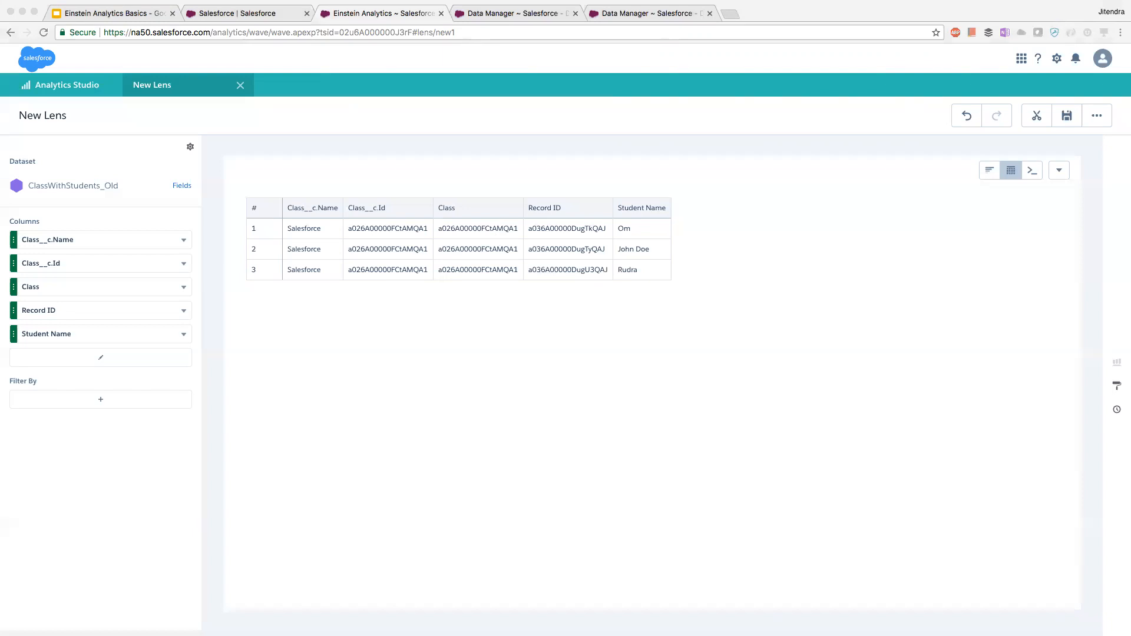
Close the lens and create a dataflow named Saturday_ClassWithorWithoutStudent in Data Manager.
click(407, 300)
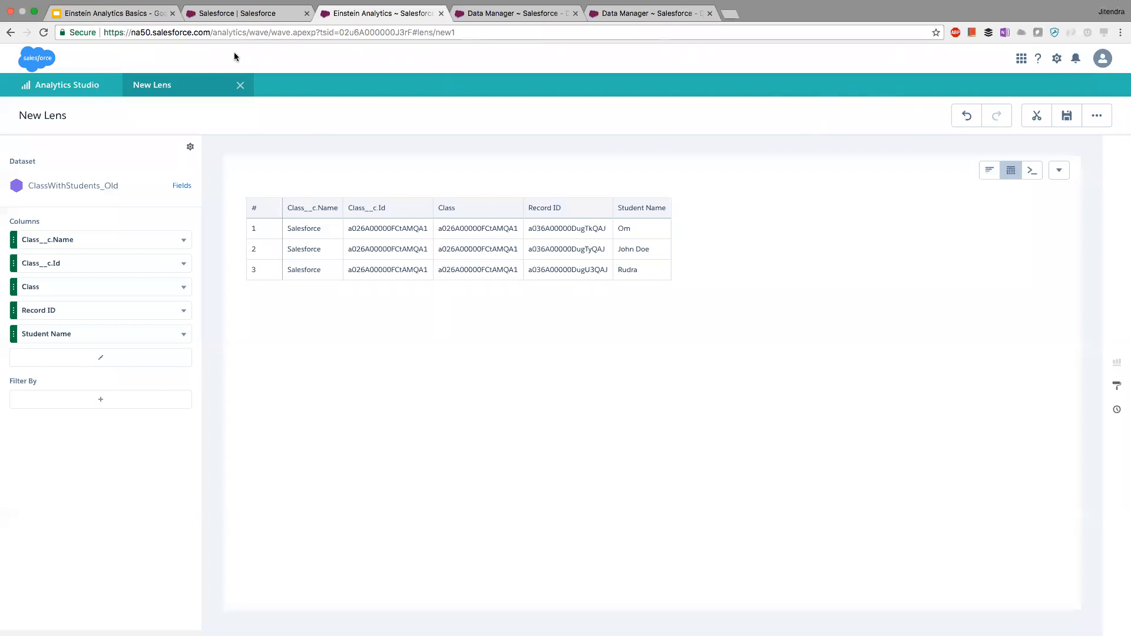
click(241, 86)
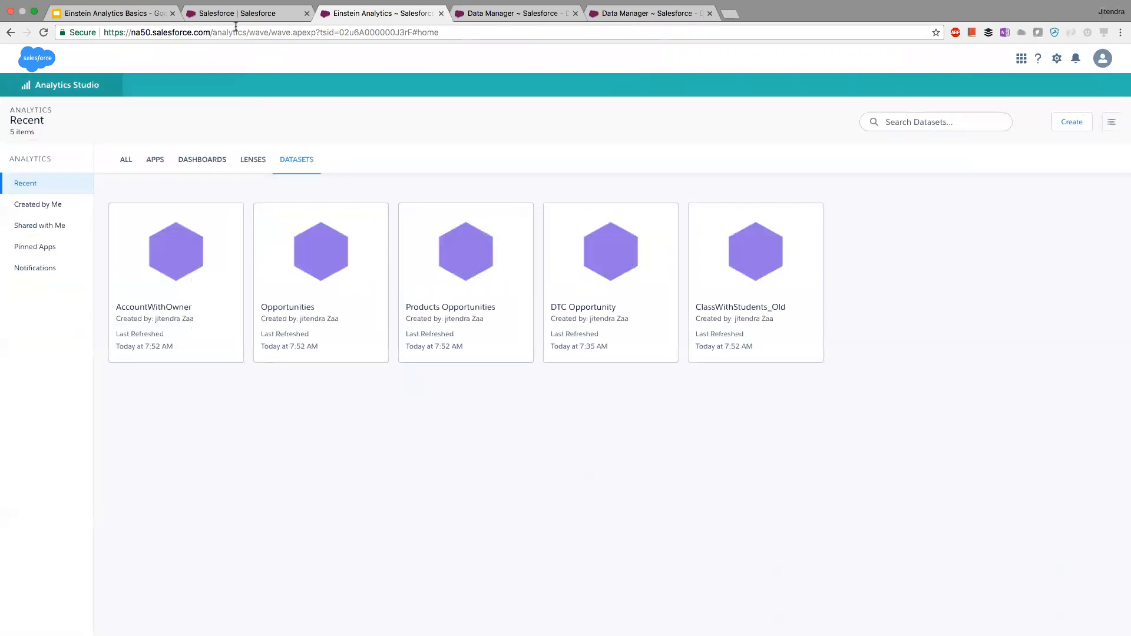
click(250, 12)
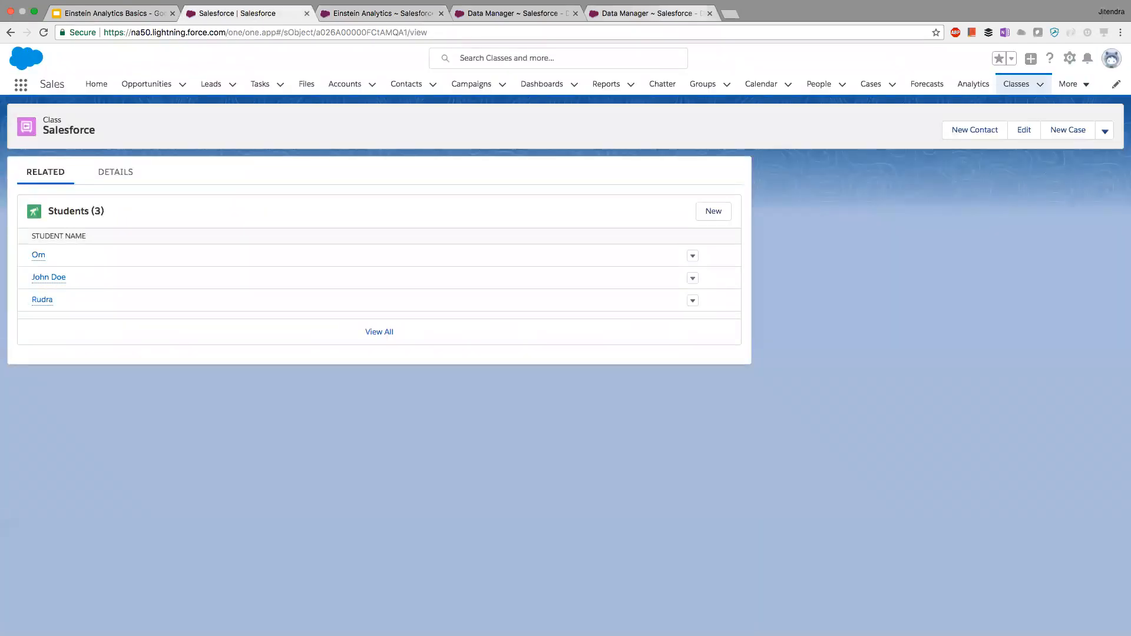
click(494, 13)
click(75, 152)
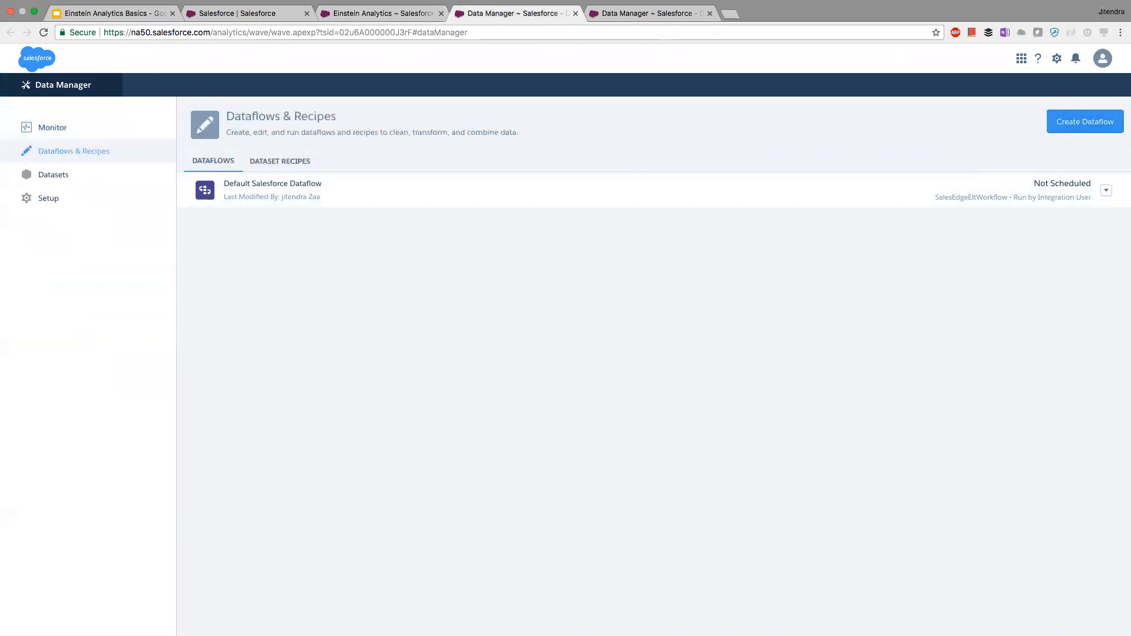
click(1084, 121)
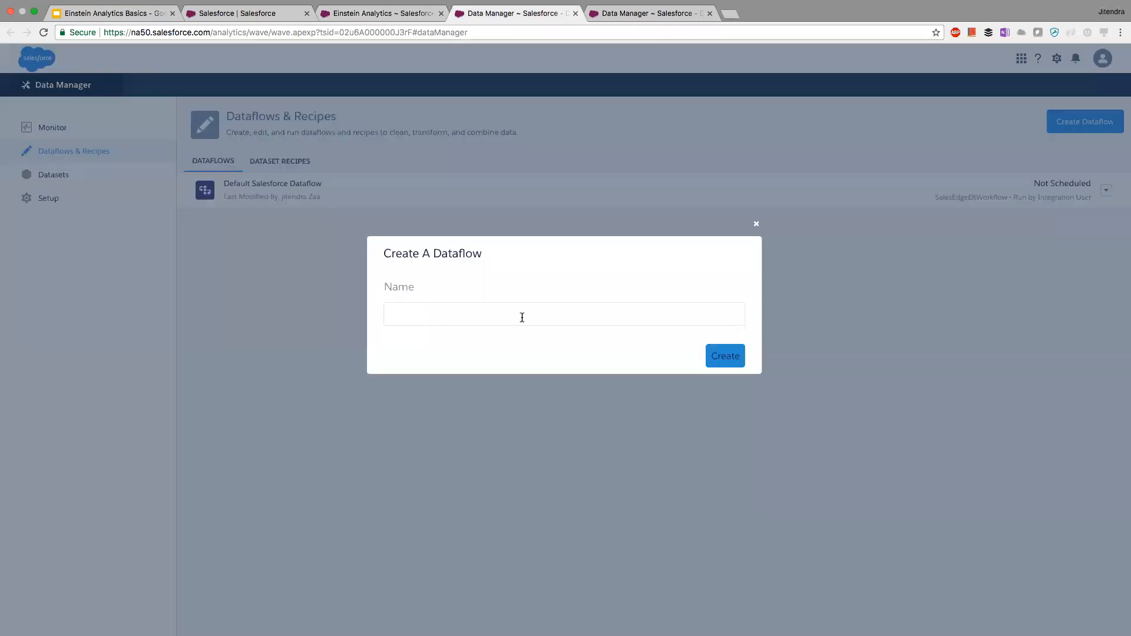
text(Saturday_ClassWithorWith)
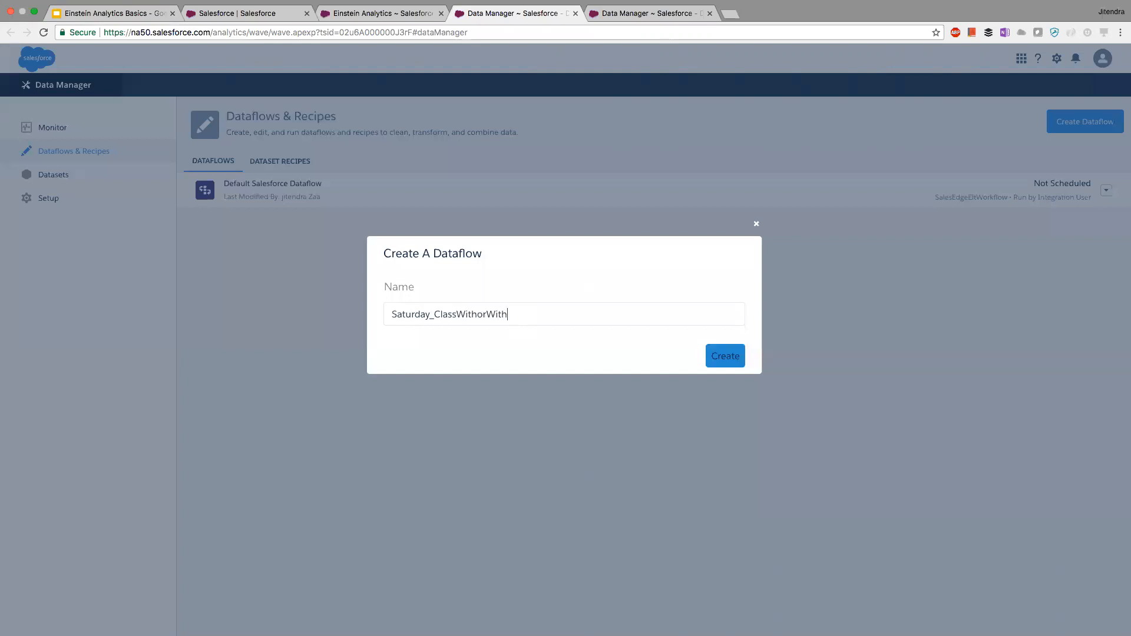
text(outStudent)
key(Return)
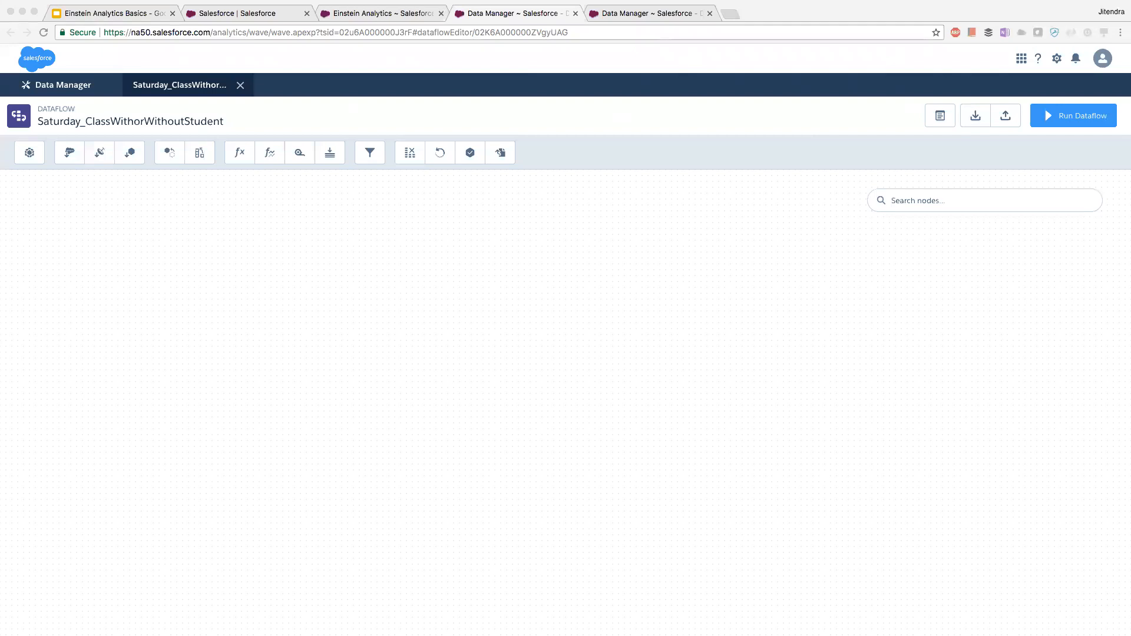
click(186, 377)
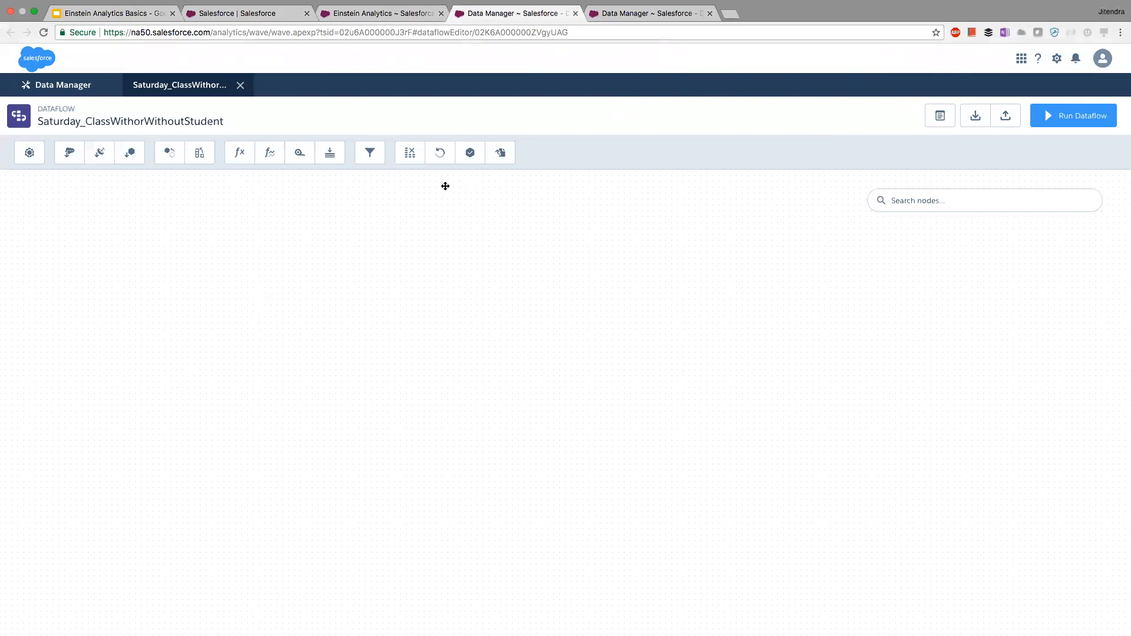
click(31, 154)
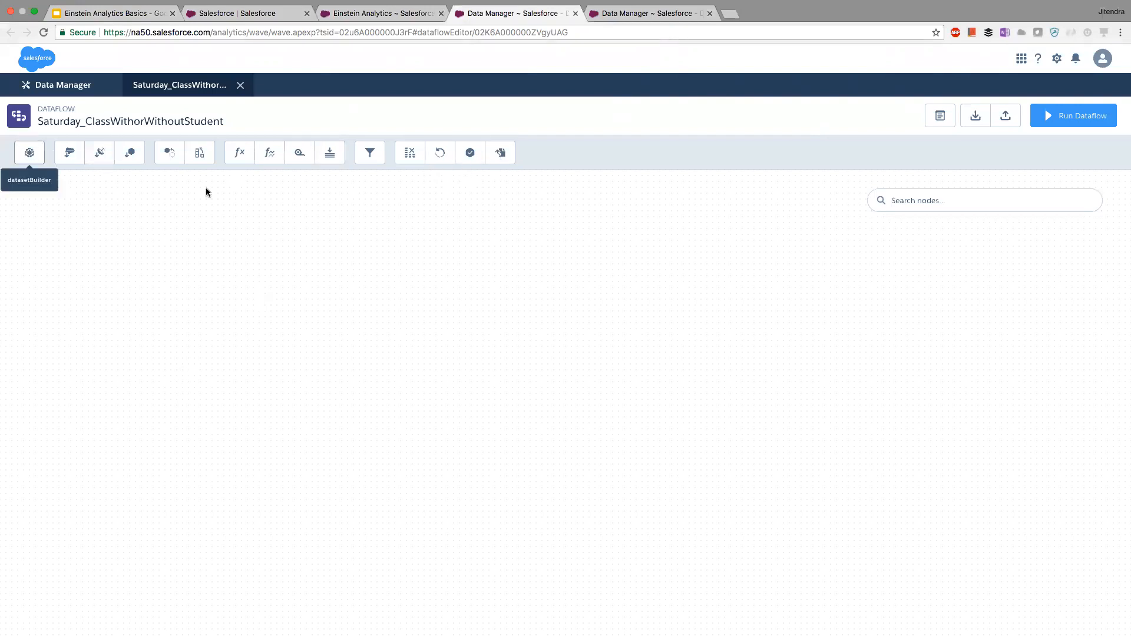
click(519, 419)
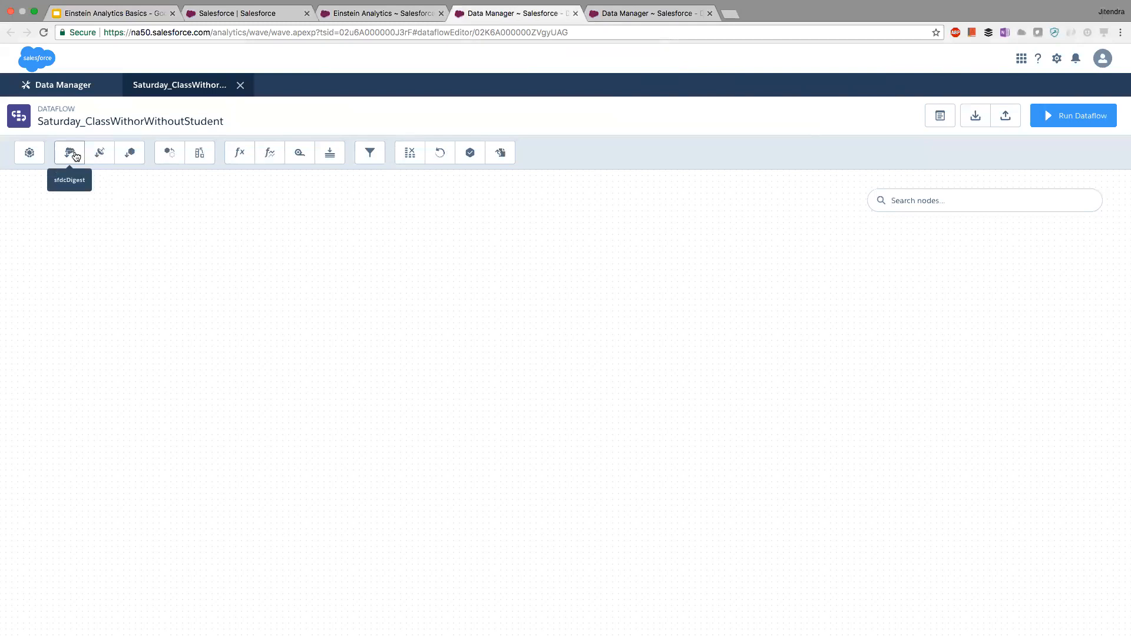
Start an sfdcDigest node named Class with Class__c as its source object.
click(69, 153)
click(461, 254)
text(Class)
scroll(501, 325, down, 1)
scroll(501, 324, down, 2)
scroll(501, 324, up, 2)
scroll(501, 324, down, 4)
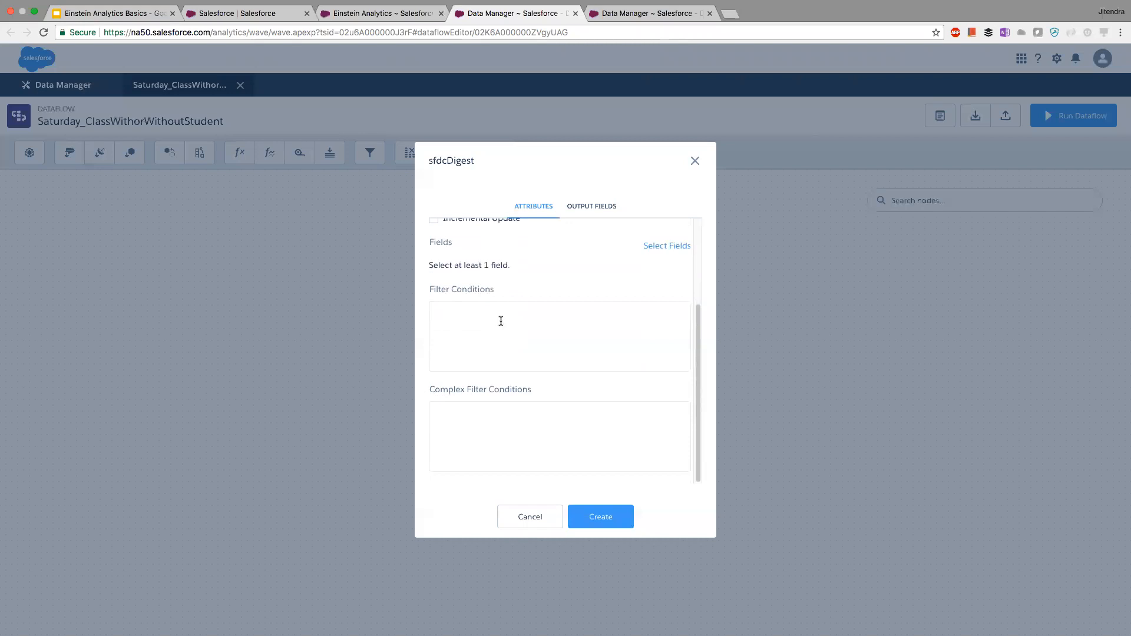
scroll(501, 321, up, 4)
click(485, 313)
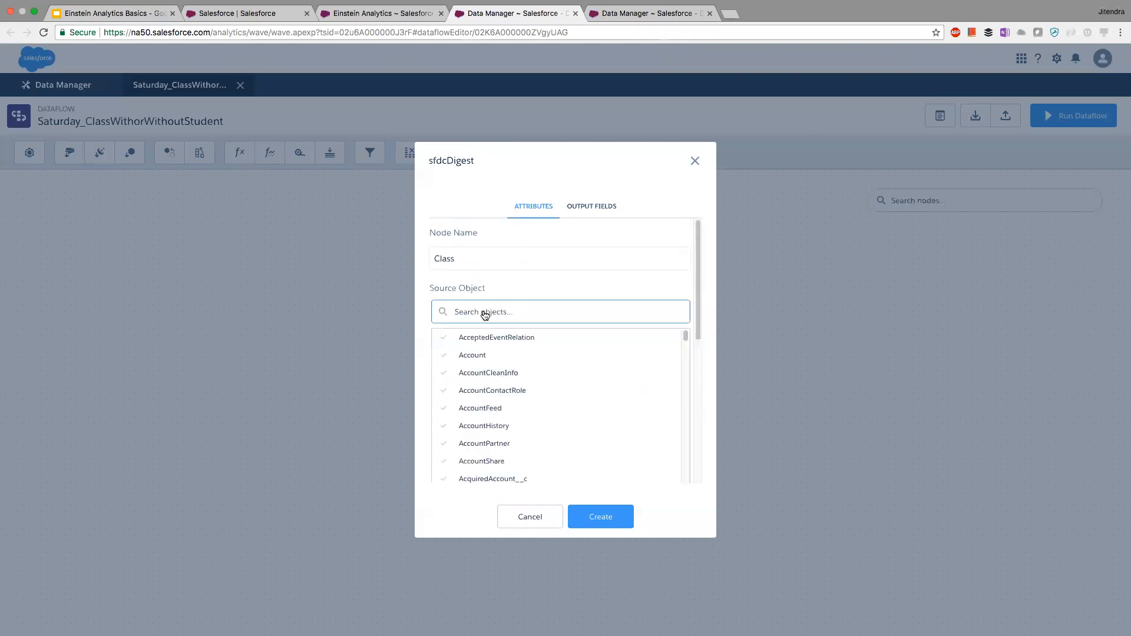
text(as)
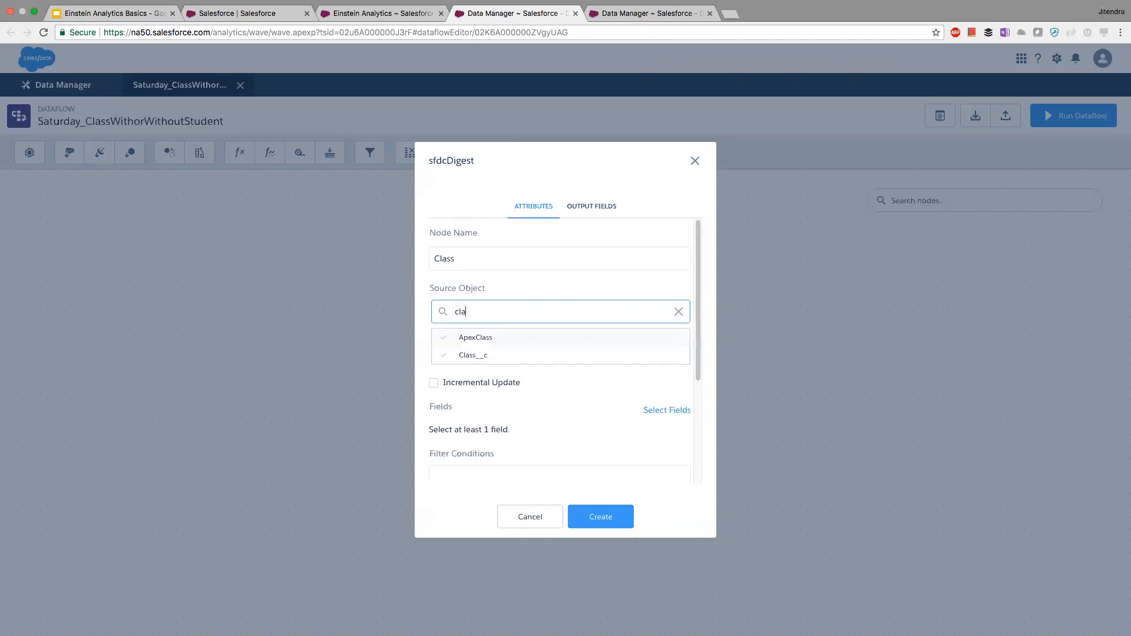
click(501, 356)
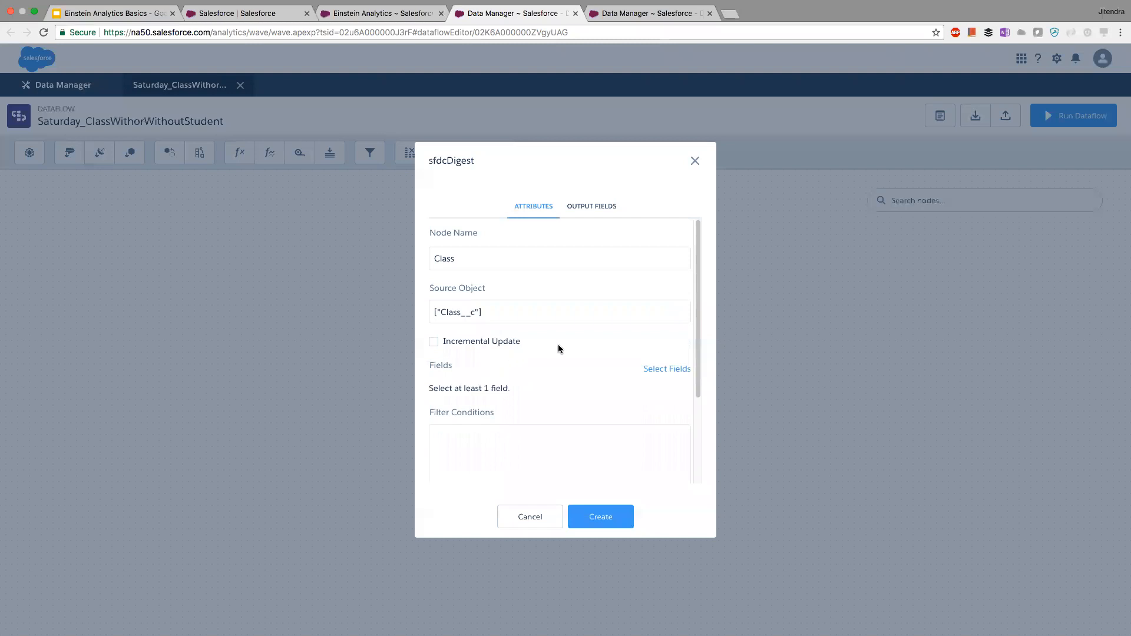
Select the Id and Name fields for the Class digest node and create the node.
scroll(557, 348, down, 2)
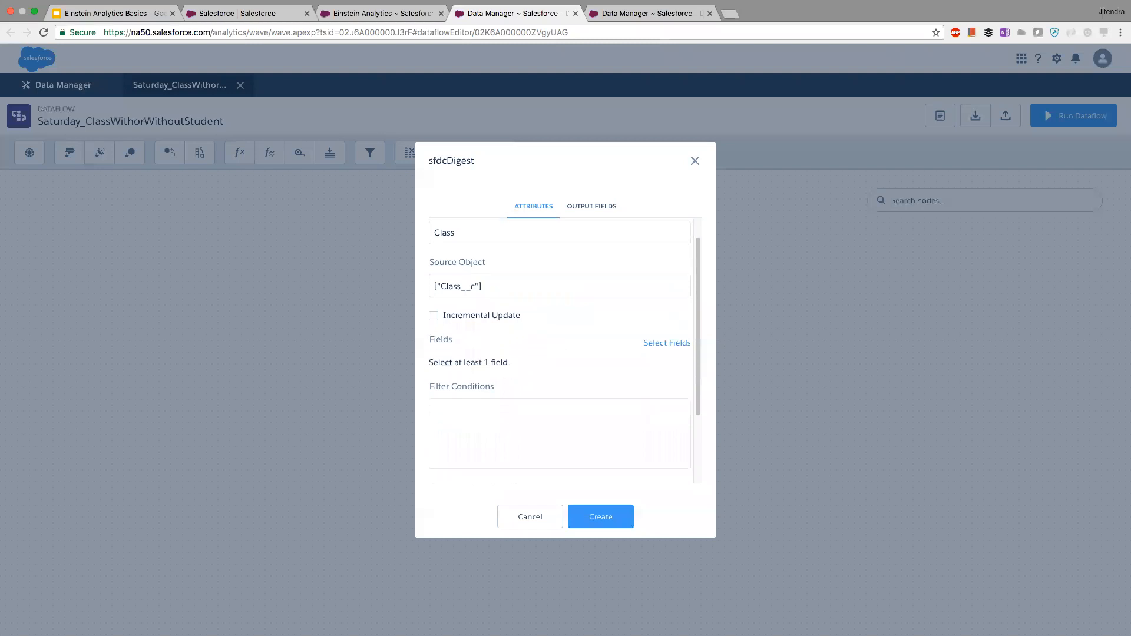
click(667, 343)
scroll(559, 352, down, 1)
click(464, 438)
scroll(463, 438, down, 1)
scroll(558, 433, down, 5)
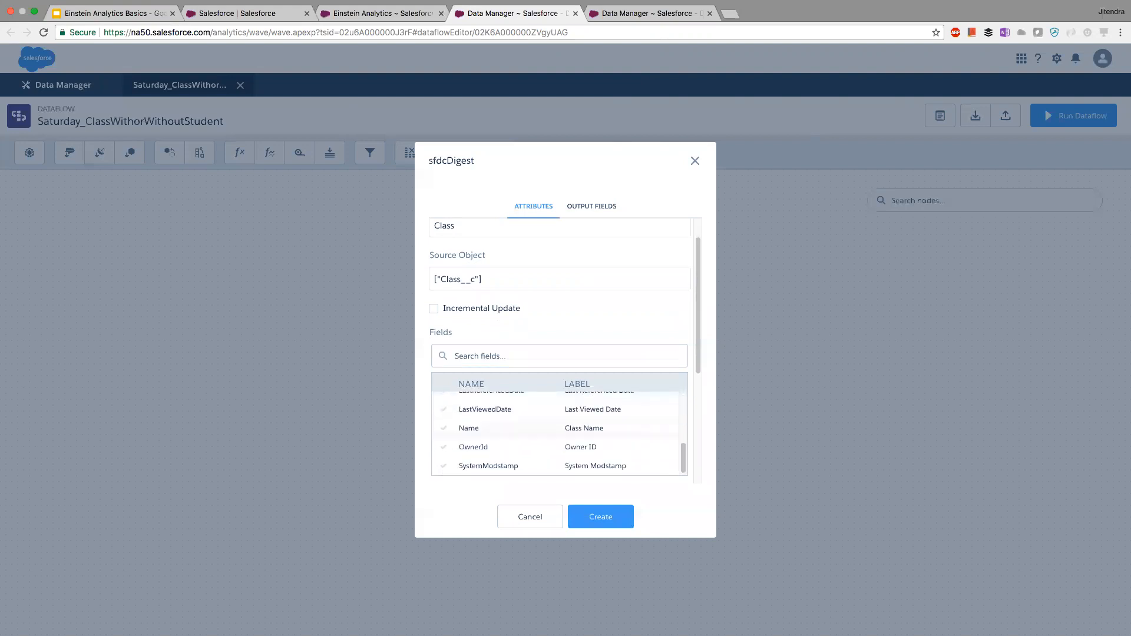
click(471, 430)
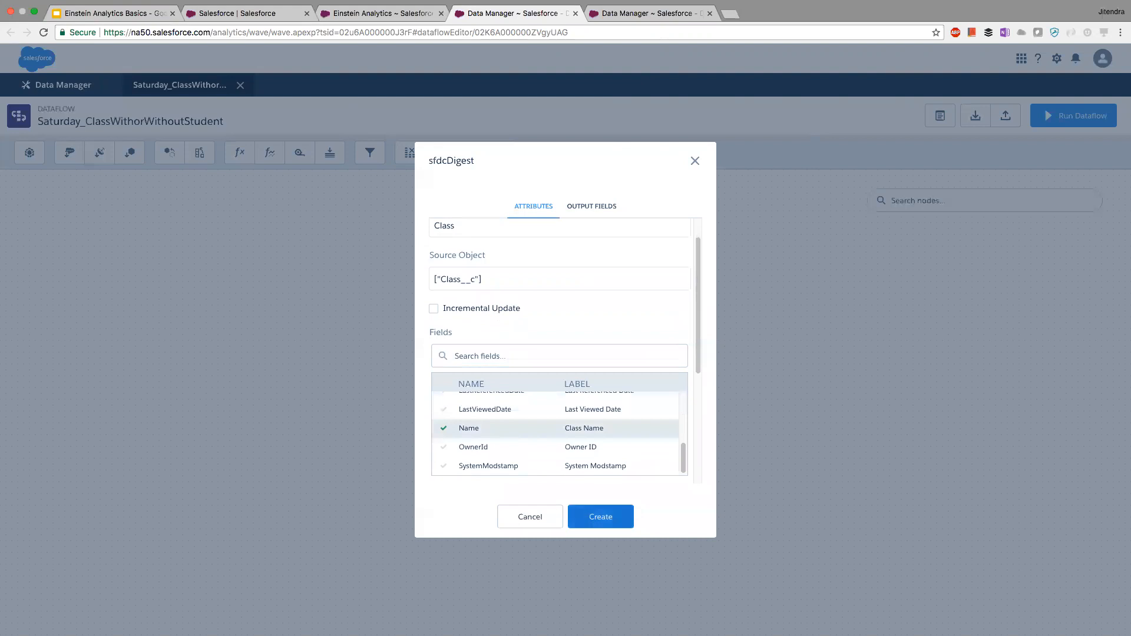
click(601, 516)
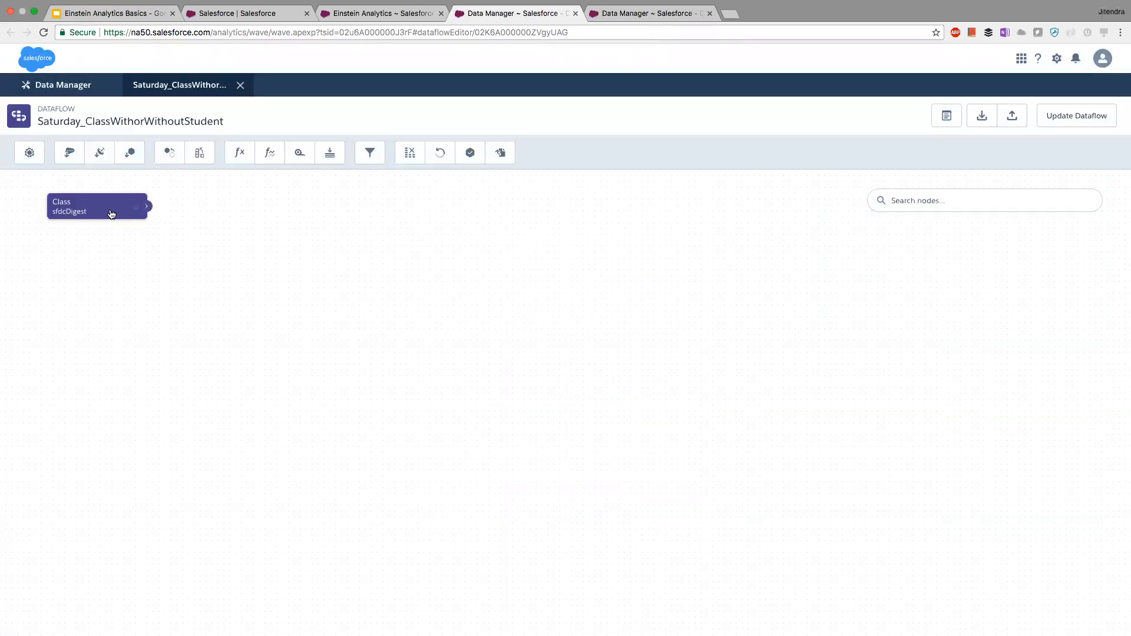
Reposition the Class node slightly lower and further right on the dataflow canvas.
drag(111, 214, 133, 261)
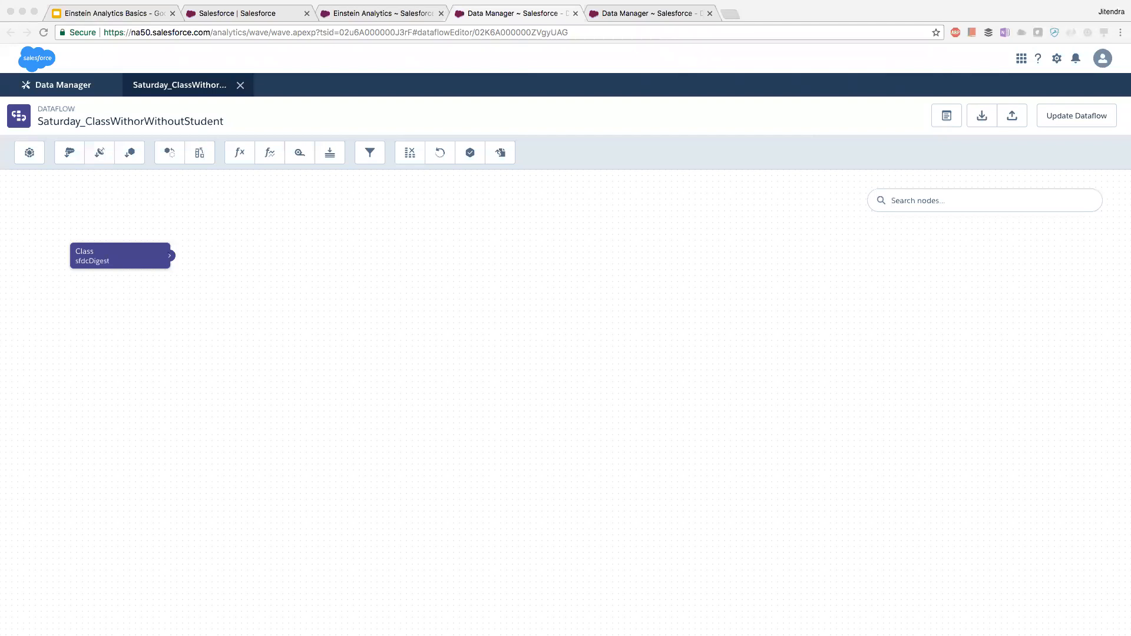
click(168, 243)
drag(131, 254, 144, 243)
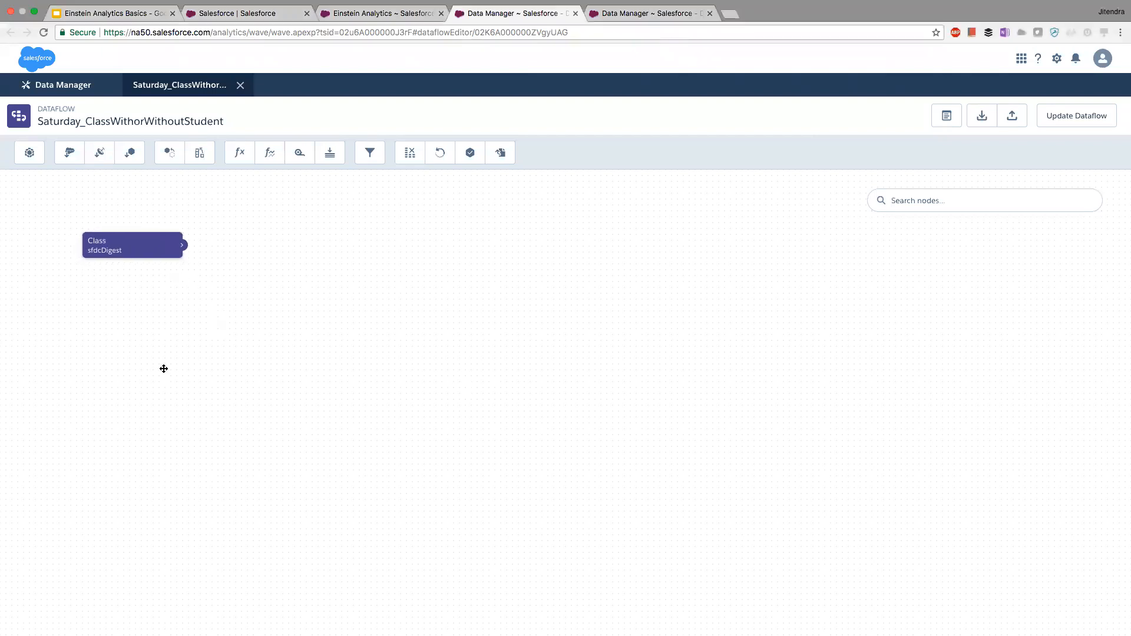
Start a second sfdcDigest node named Student with Student__c as its source object.
click(69, 153)
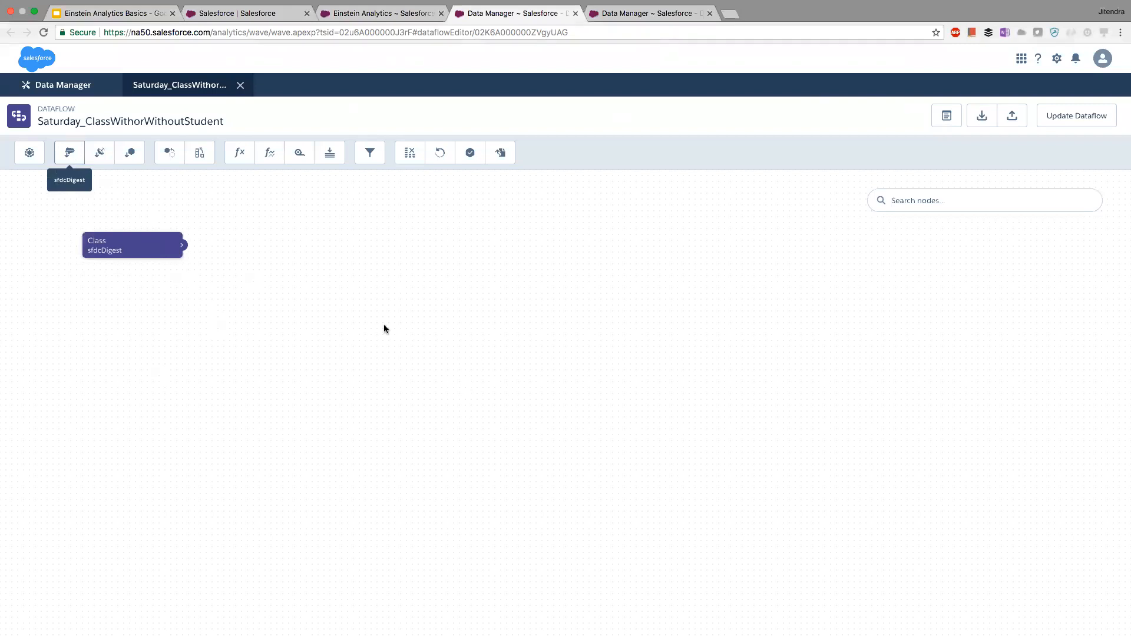
click(446, 266)
text(Student)
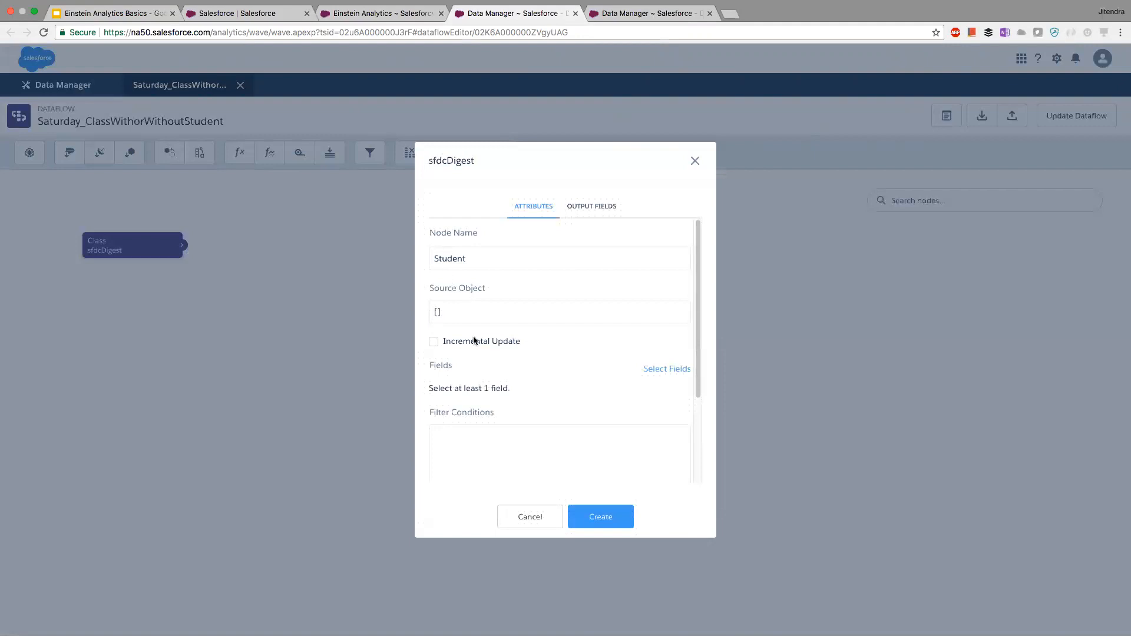
click(486, 322)
scroll(514, 383, down, 3)
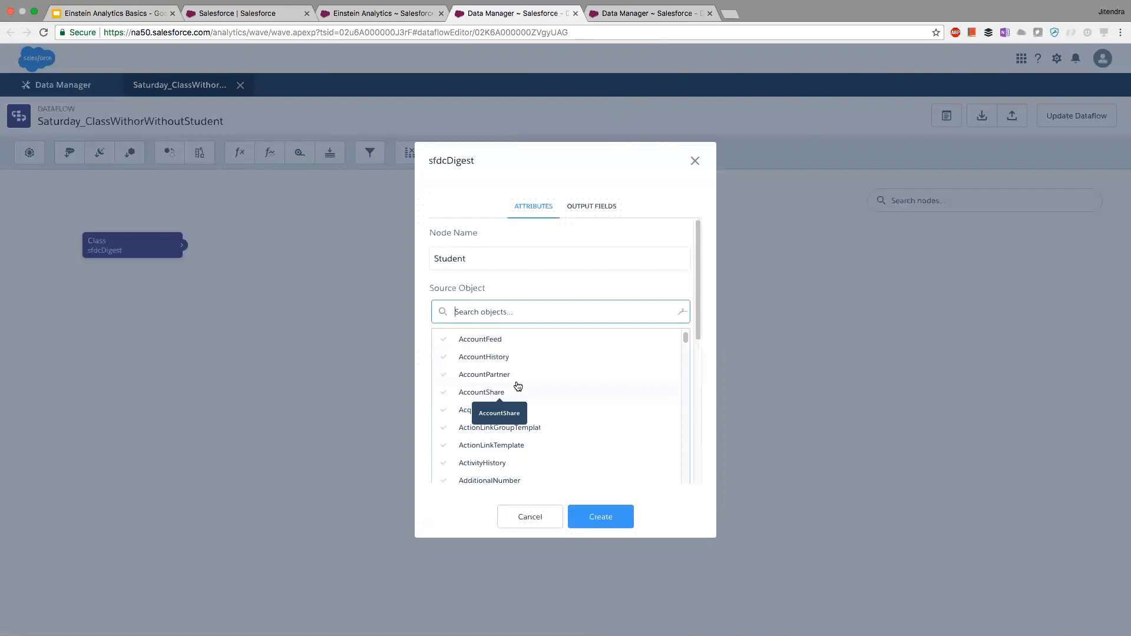
scroll(518, 386, down, 5)
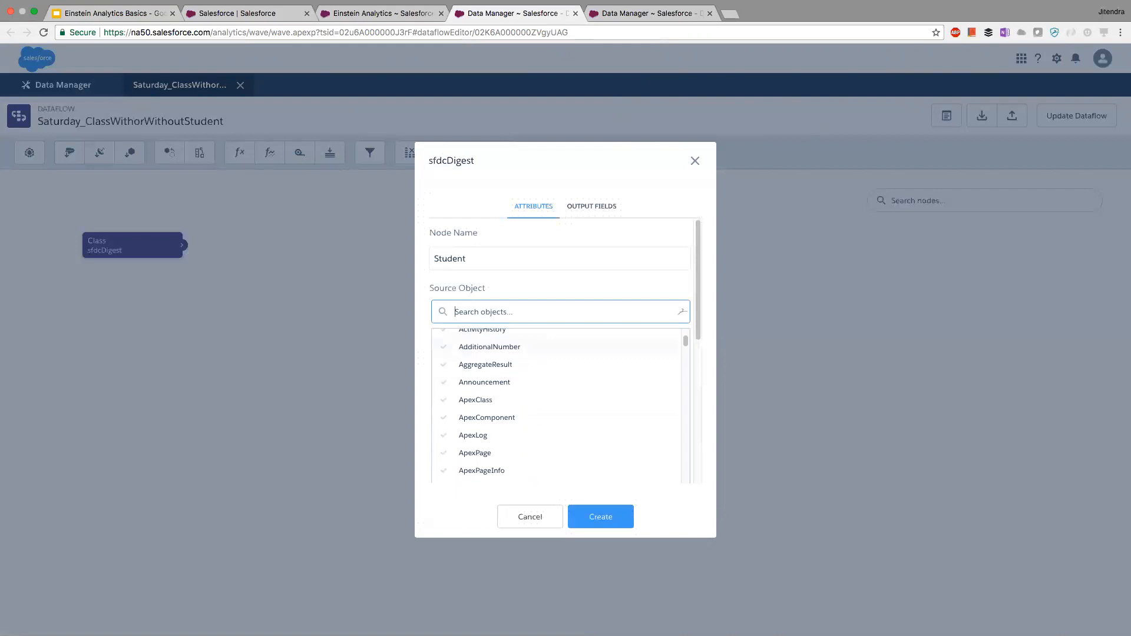
text(student)
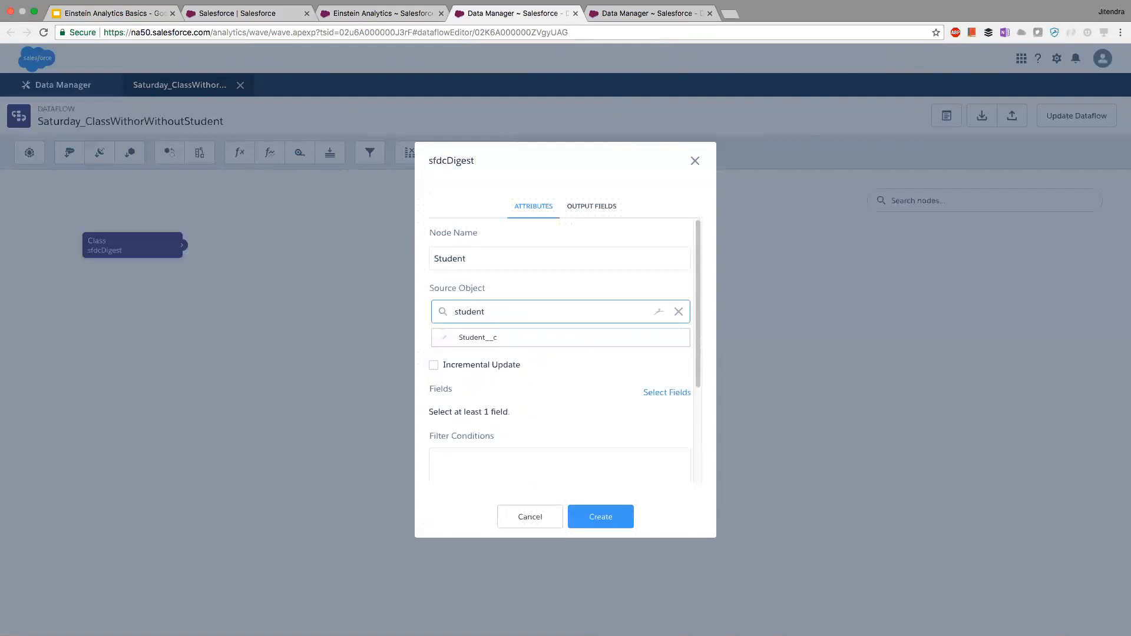
click(514, 336)
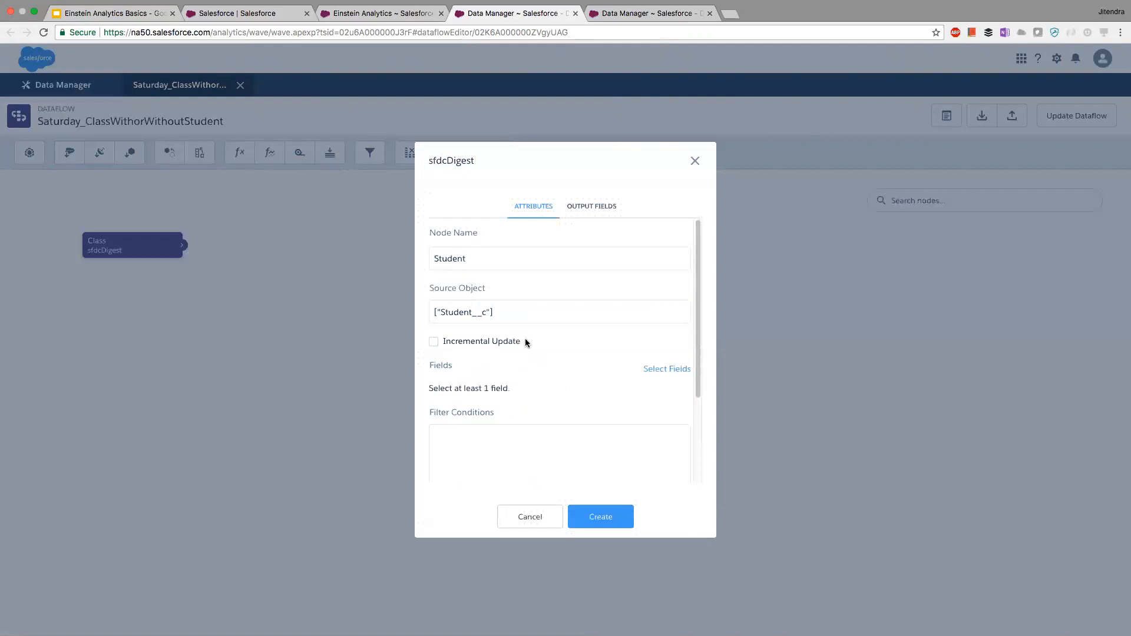
Select the Id and Class__c fields for the Student digest node and create the node.
scroll(526, 342, down, 1)
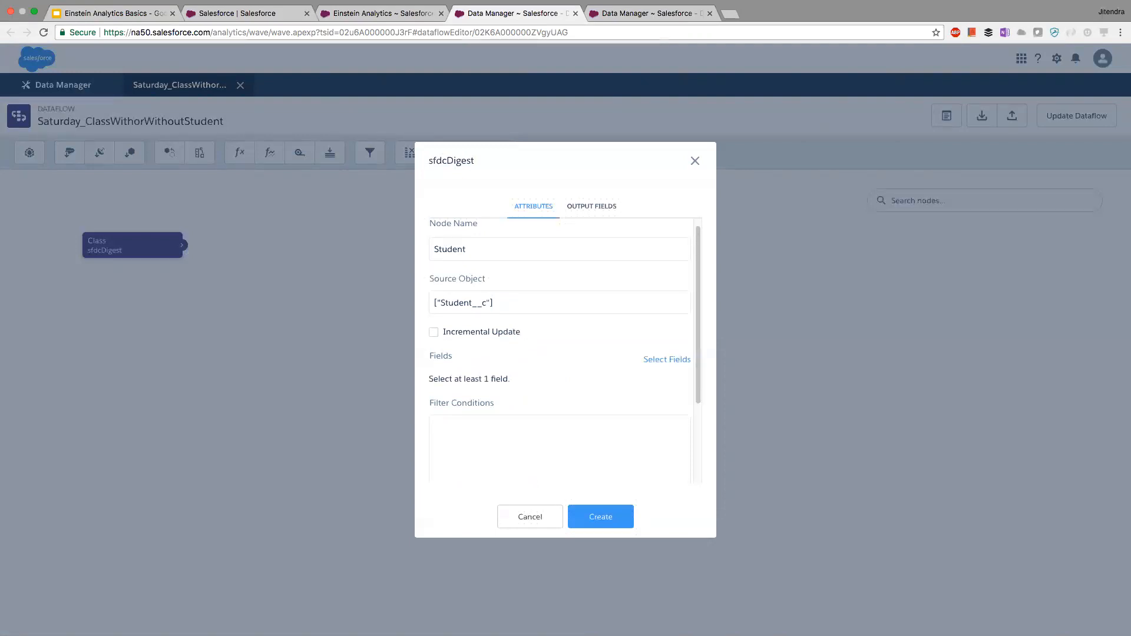
click(667, 359)
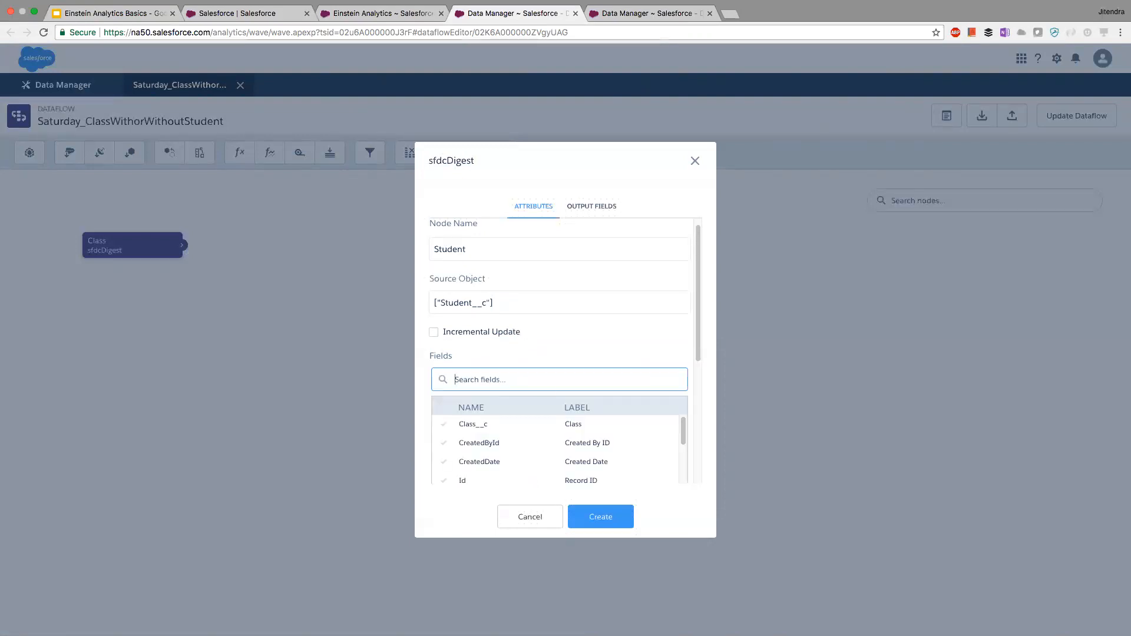
click(462, 480)
scroll(462, 471, down, 2)
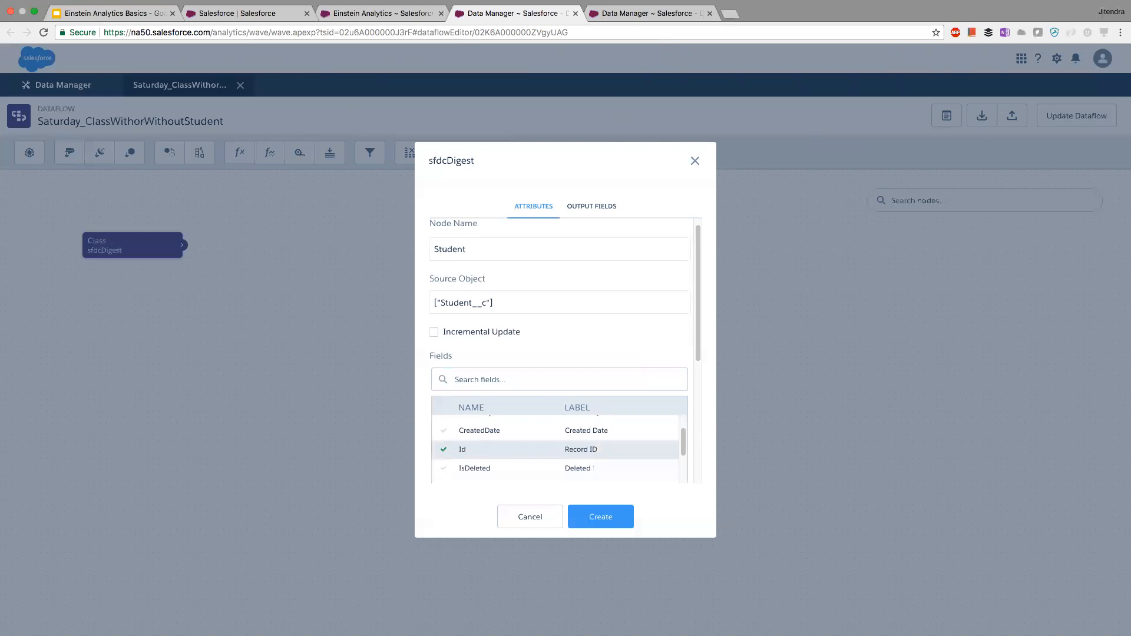
scroll(555, 451, up, 1)
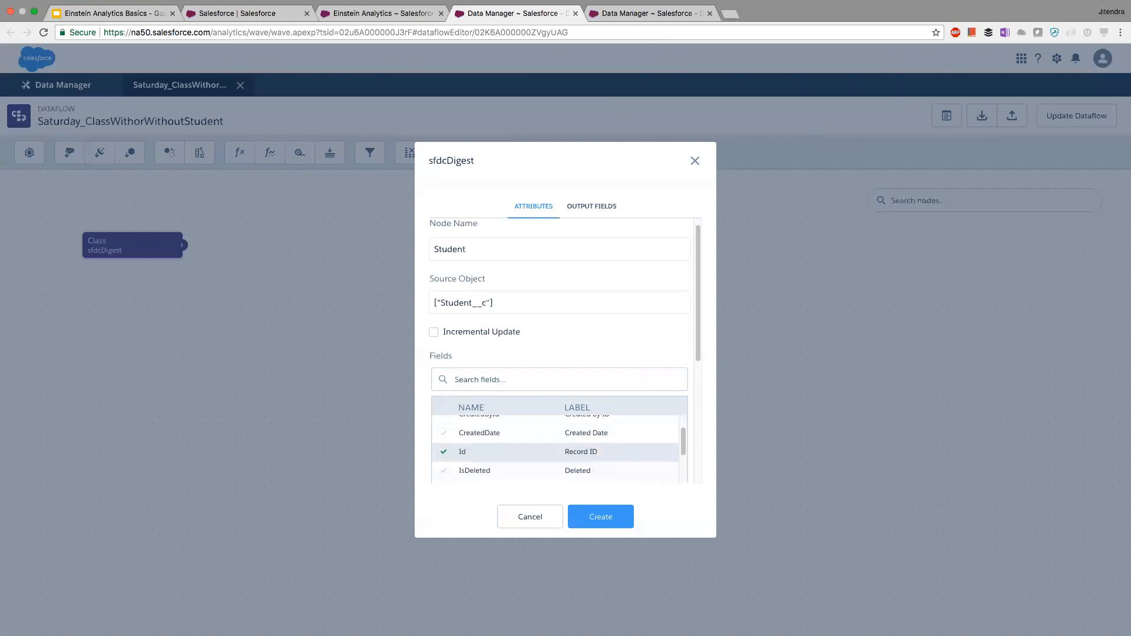
scroll(555, 451, down, 4)
scroll(555, 450, up, 4)
scroll(555, 451, up, 1)
scroll(555, 451, up, 1)
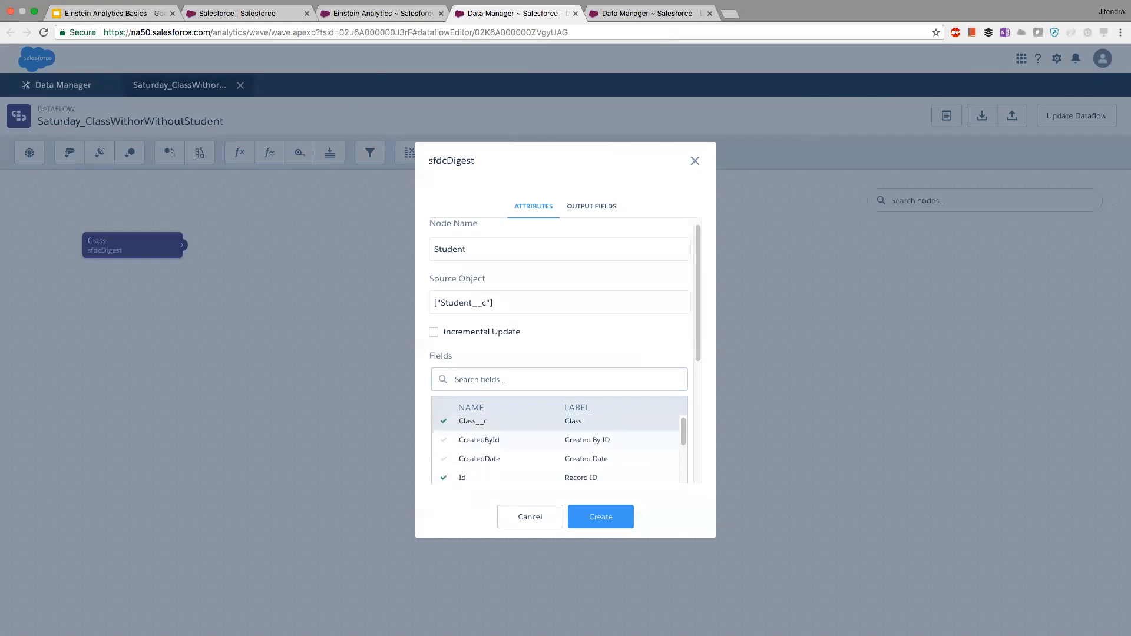
click(601, 517)
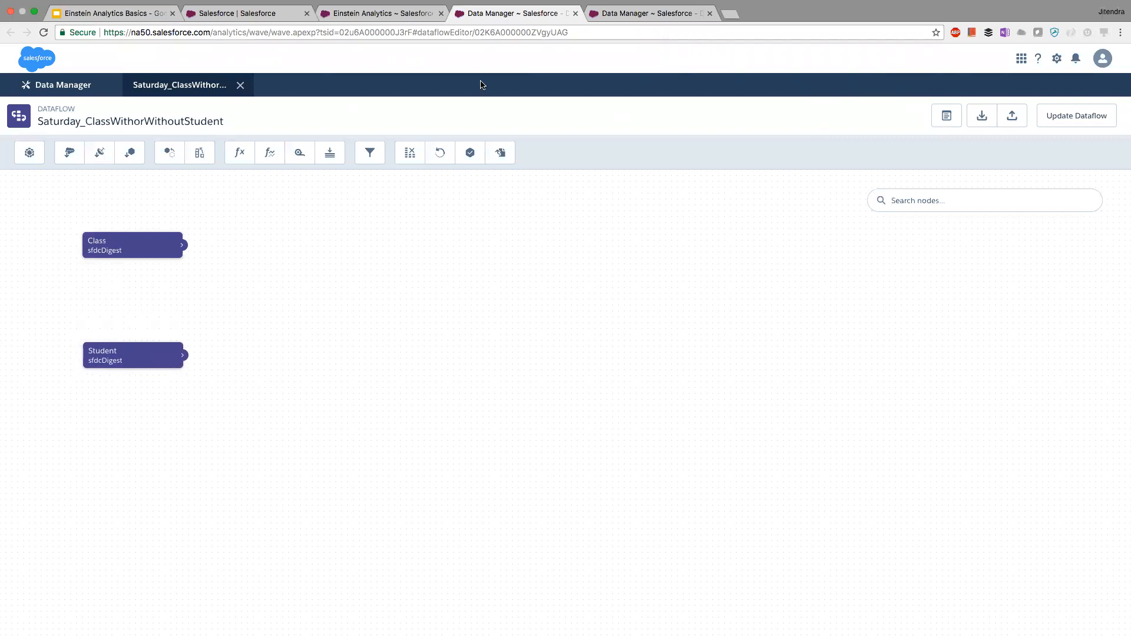
Align the Student node beneath the Class node on the canvas.
key(super+Tab)
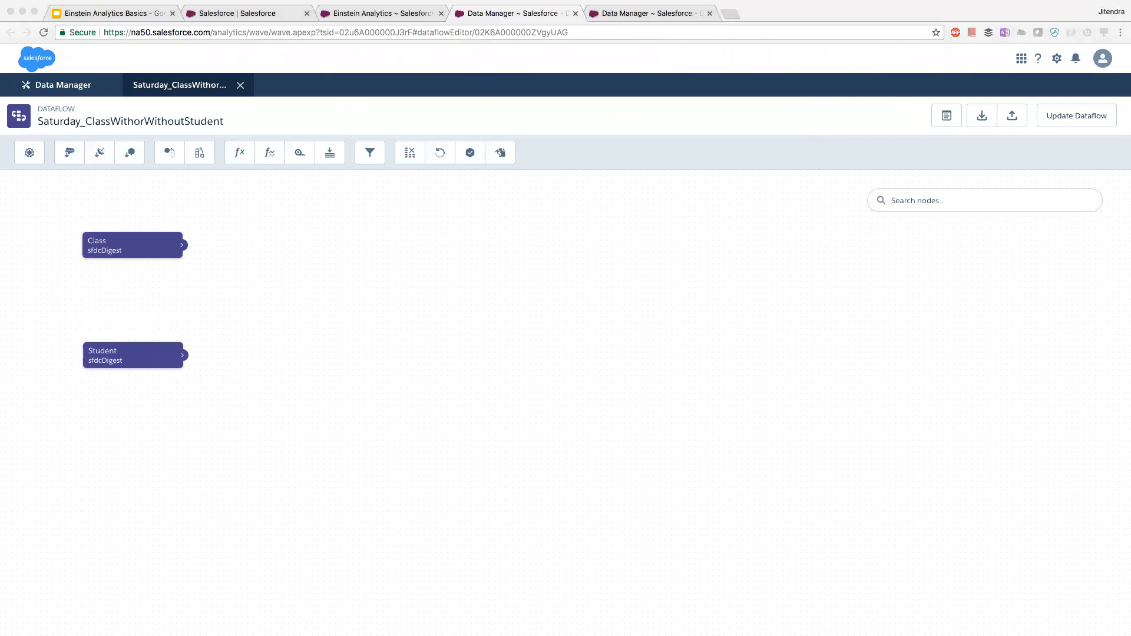
click(249, 318)
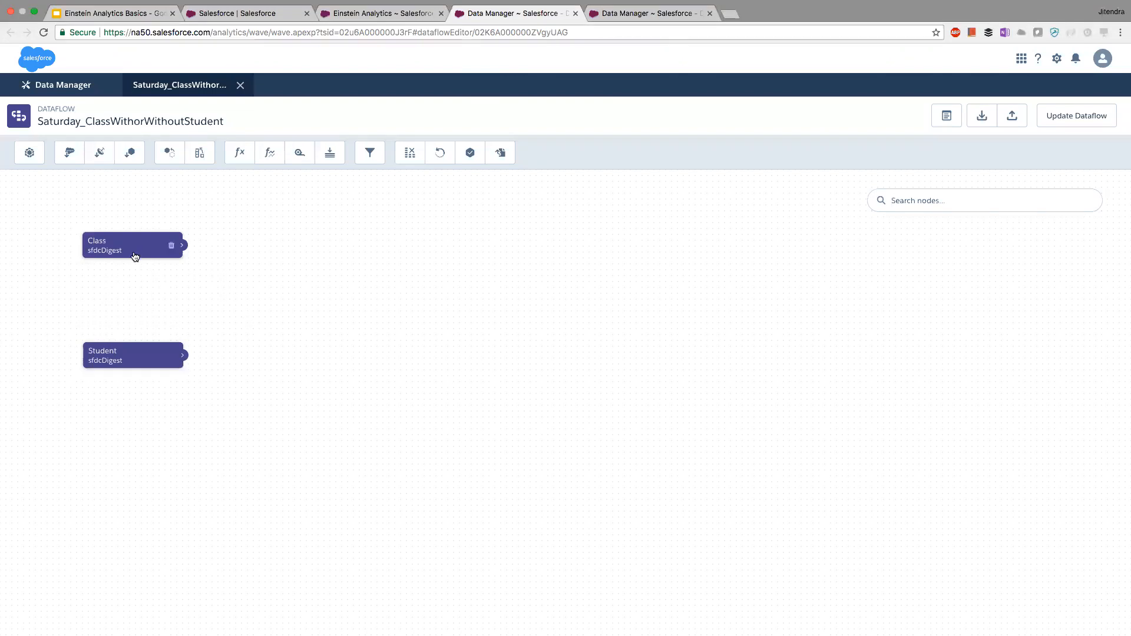
drag(132, 360, 130, 361)
Review the Class node's selected fields and filter condition settings, then close it without saving.
click(127, 250)
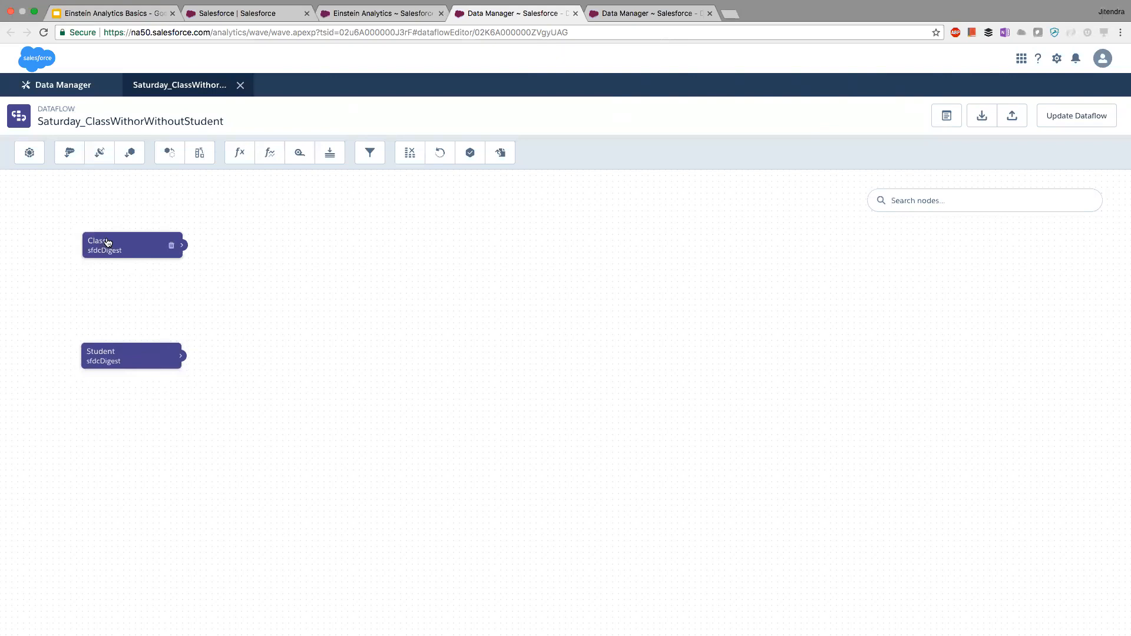
double_click(99, 243)
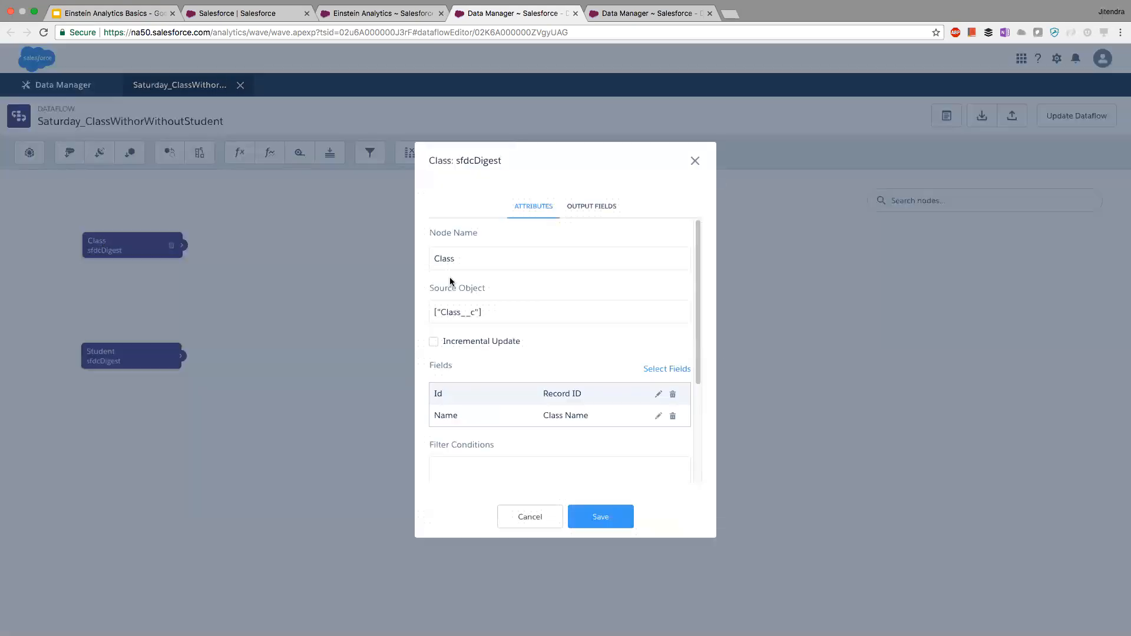
scroll(560, 354, down, 5)
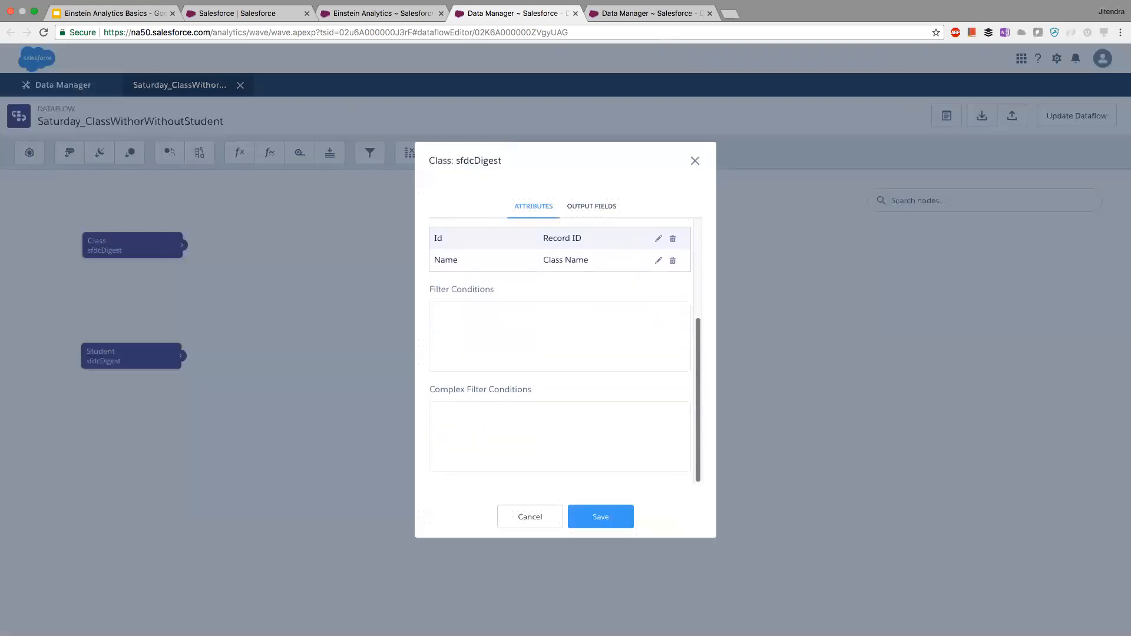
click(520, 349)
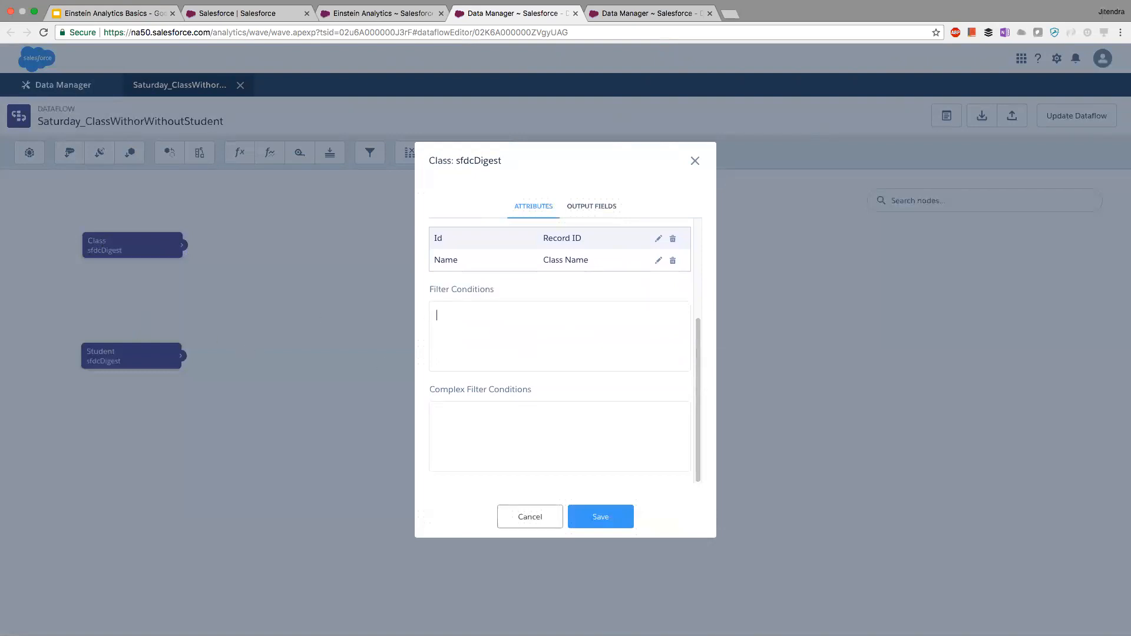
click(530, 517)
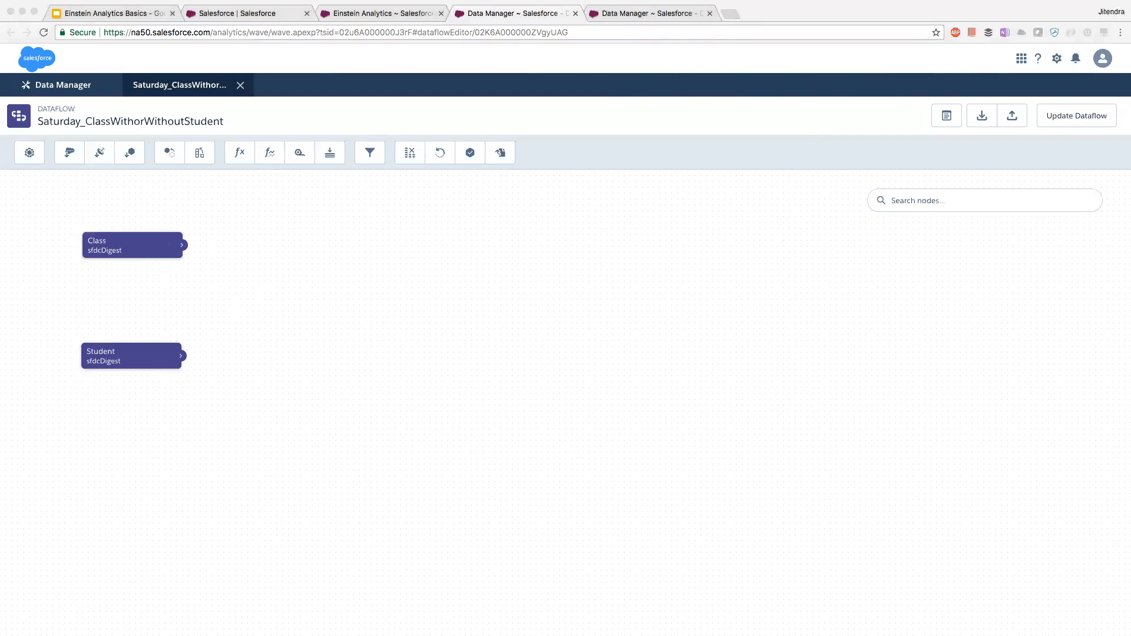
Start a computeExpression node named Class Ref with Class as its source and merging with the source turned off.
click(258, 251)
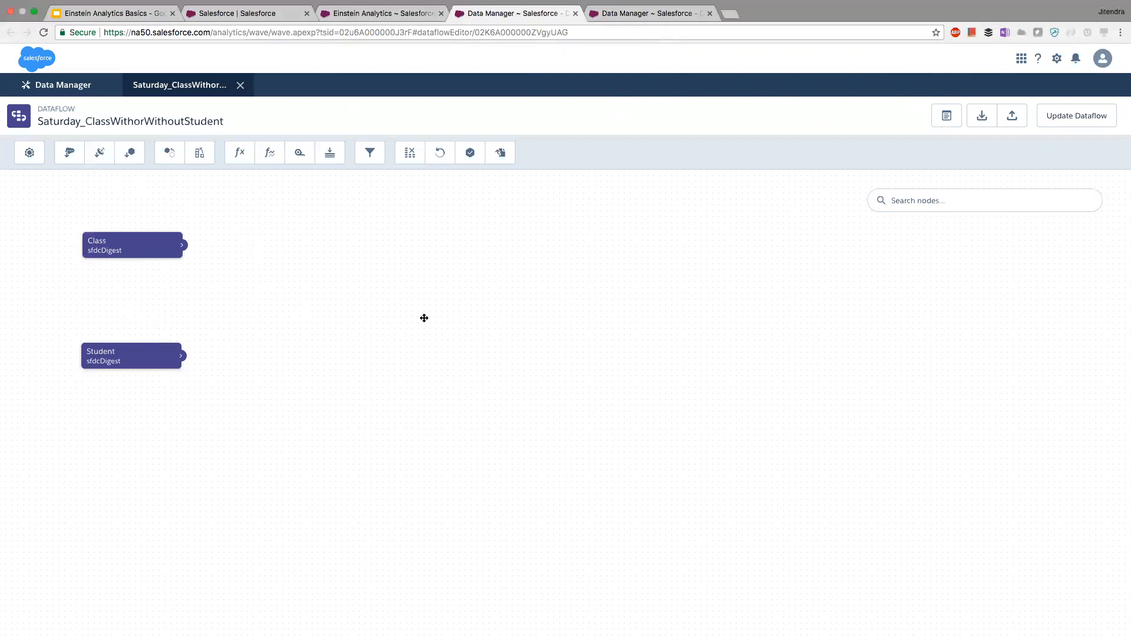
click(239, 151)
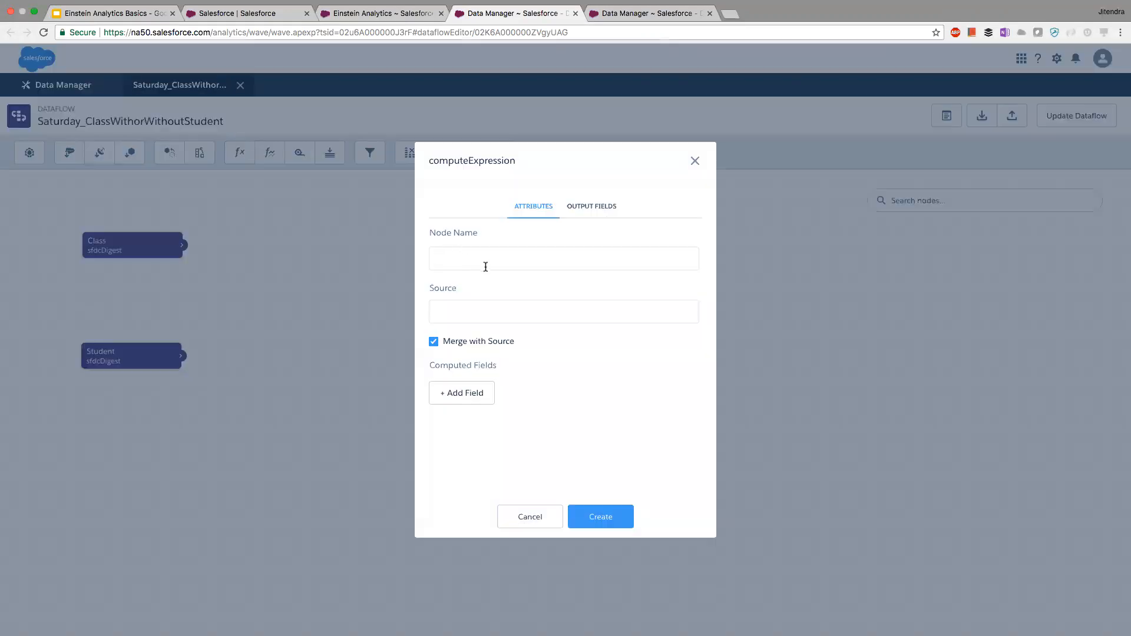
text(Class Ref)
click(462, 311)
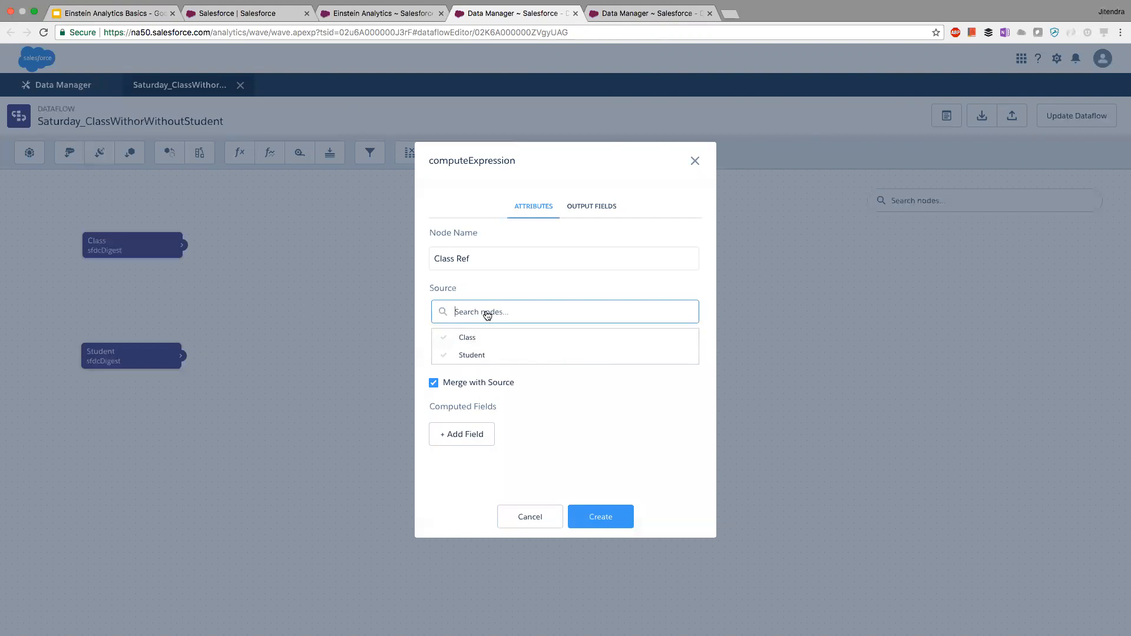
click(483, 343)
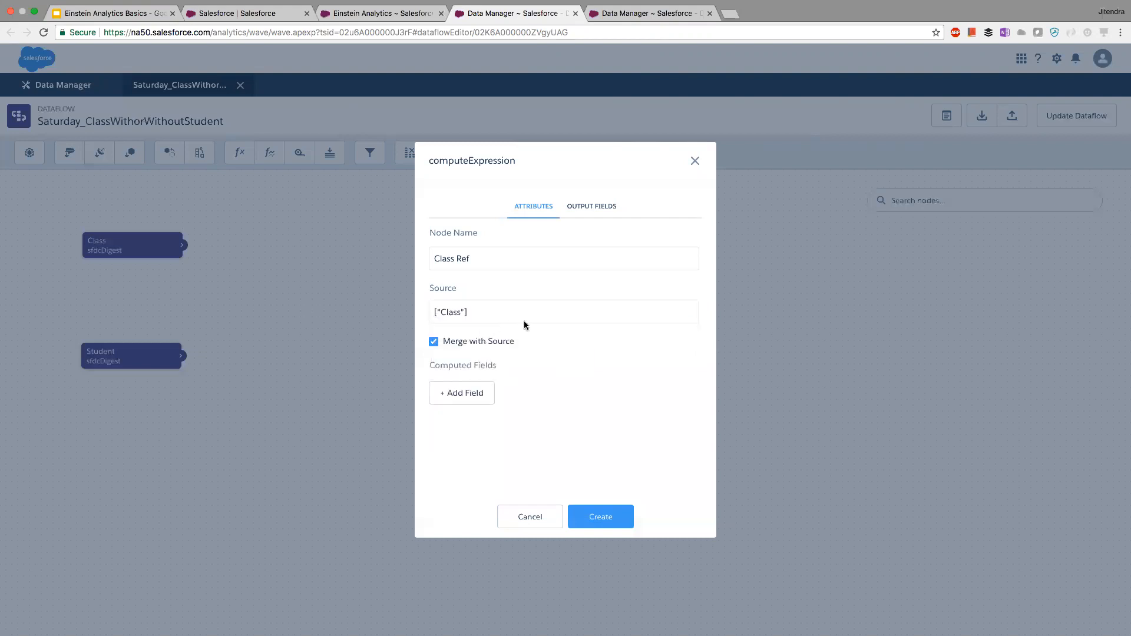
click(441, 343)
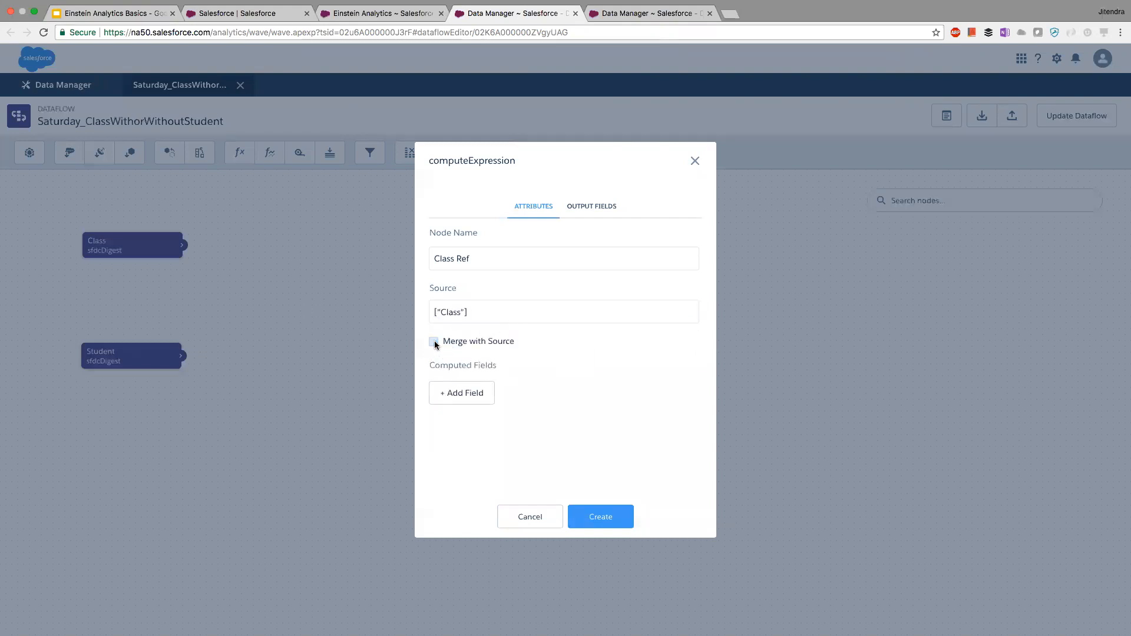
Add a computed text field named and labelled Index with the SAQL expression Id to the Class Ref node.
click(470, 390)
click(459, 230)
text(Id)
drag(454, 242, 397, 228)
text(Index)
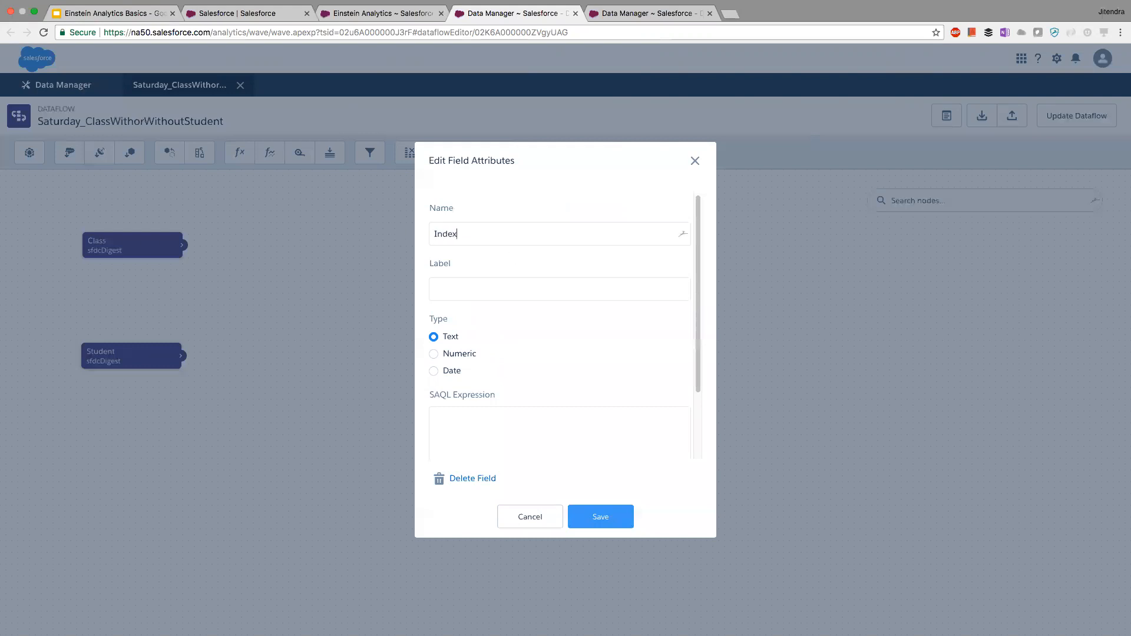
click(510, 291)
scroll(504, 304, down, 1)
text(Id)
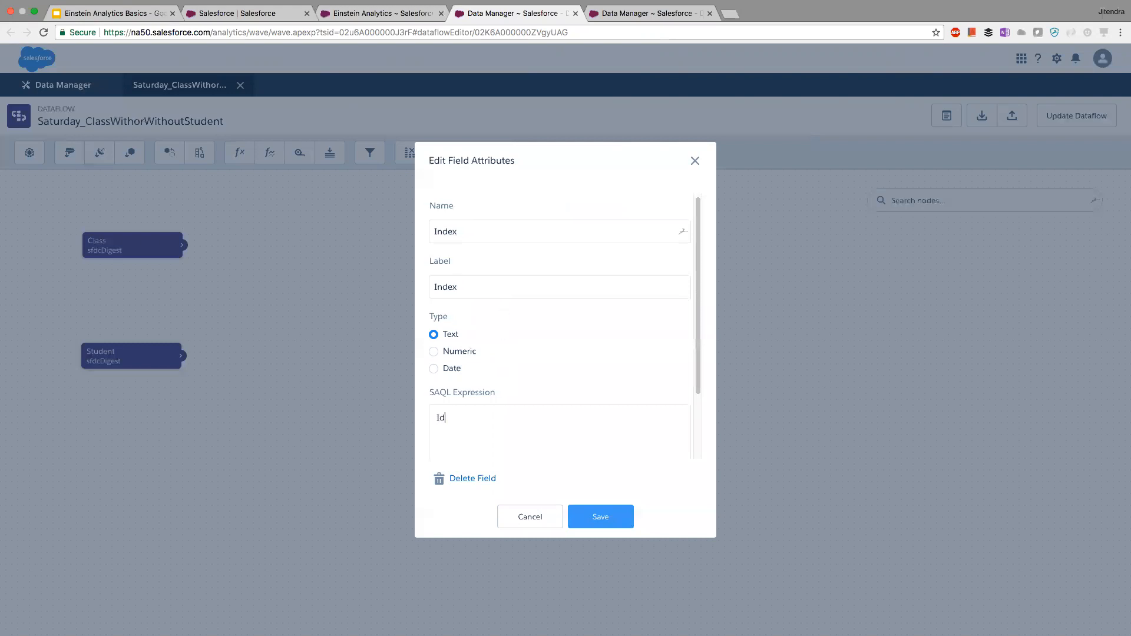
scroll(560, 330, down, 3)
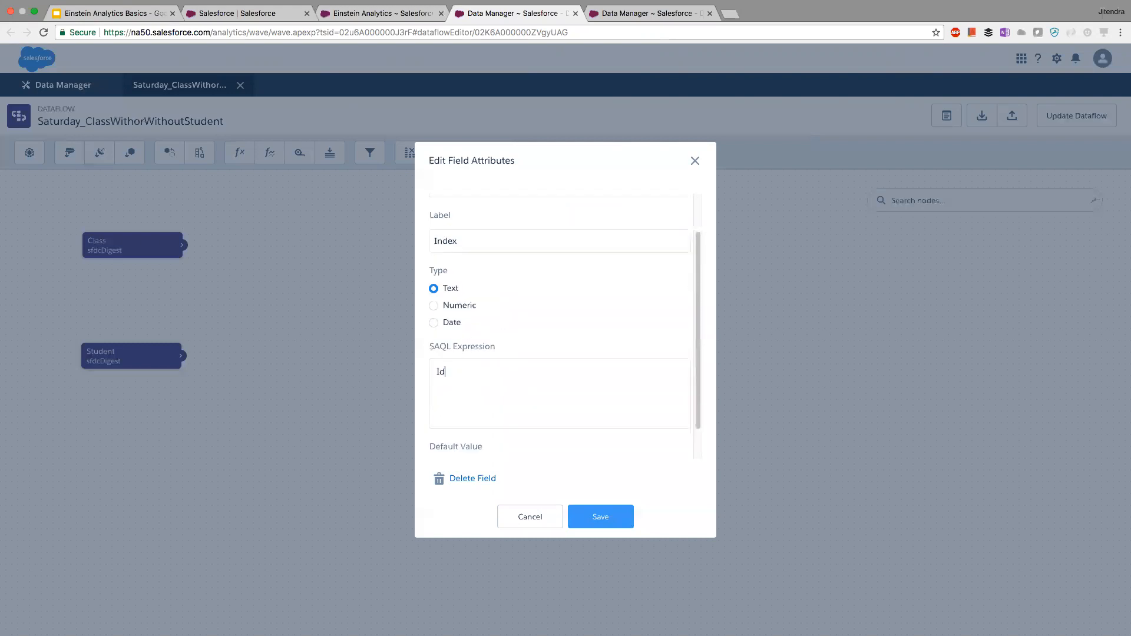
click(600, 516)
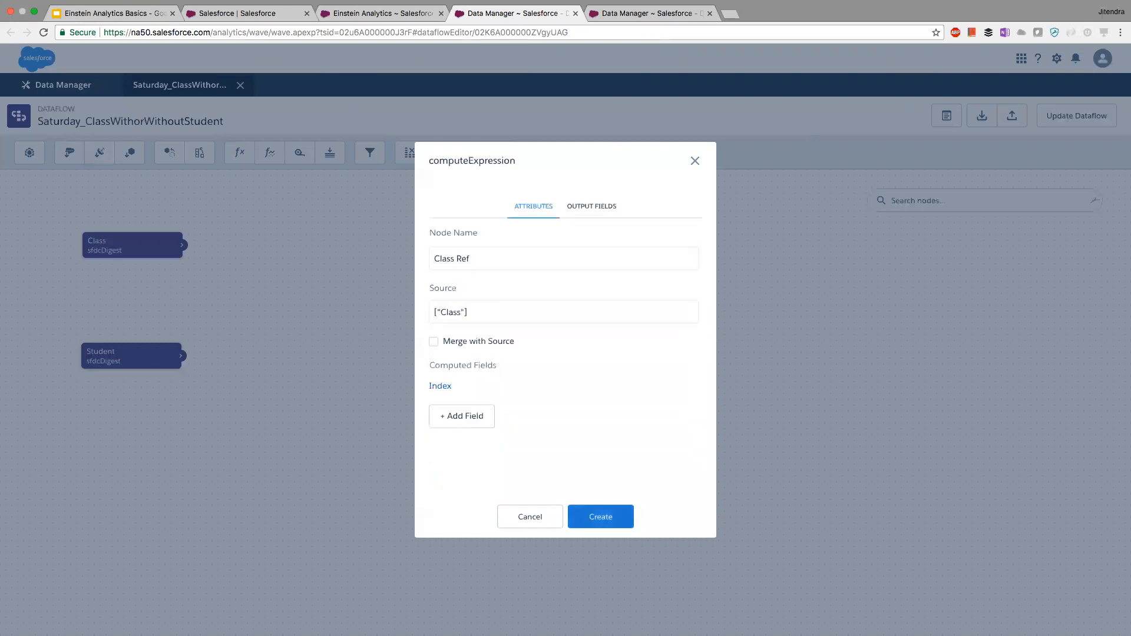
Add a computed text field named and labelled Source with the SAQL expression "Class" to the Class Ref node.
click(462, 416)
text(Source)
click(459, 291)
click(459, 422)
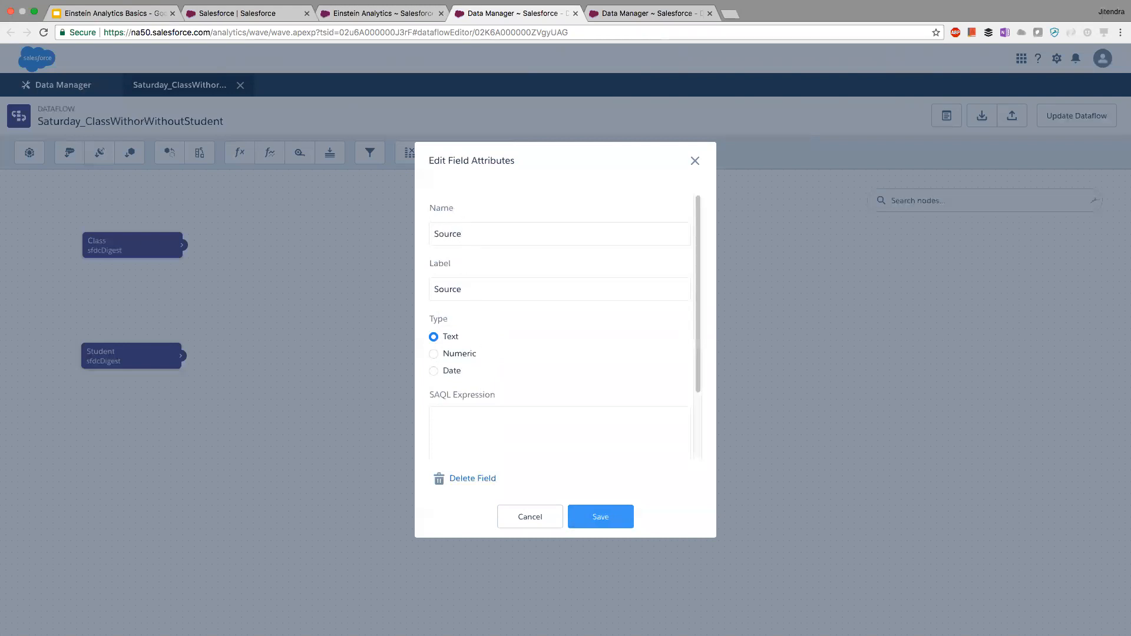
text("Class")
click(601, 517)
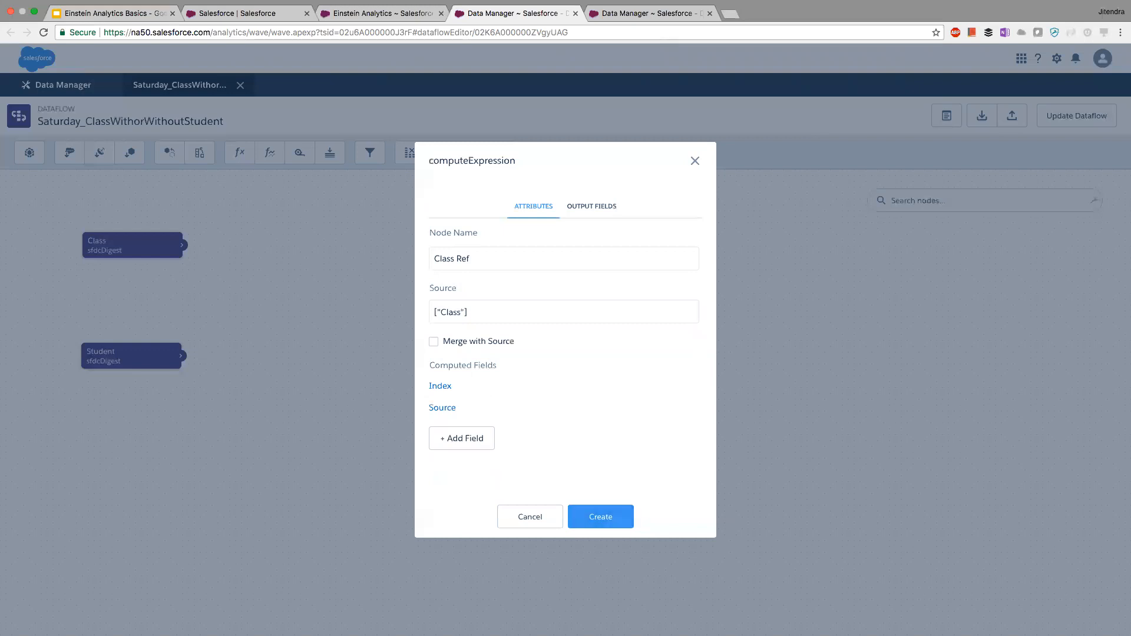
Create the Class Ref node, placing it between the Class and Student nodes with the Student node slightly lower.
click(601, 517)
drag(215, 202, 242, 289)
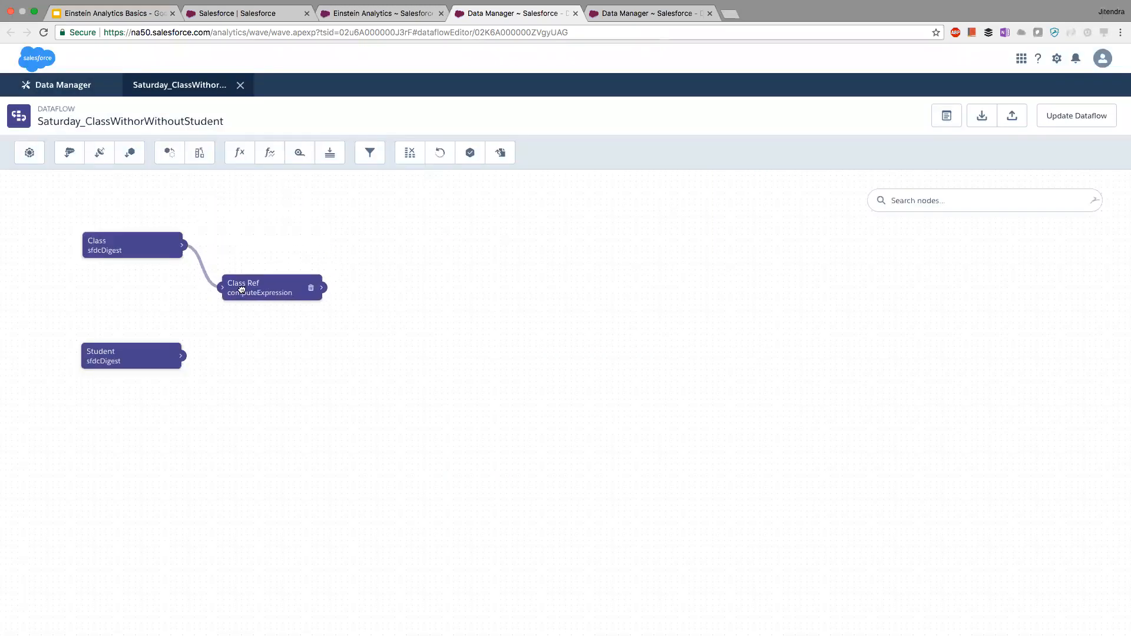
drag(188, 358, 185, 374)
Start a computeExpression node named Student with Student as its source and merging with the source turned off.
click(248, 156)
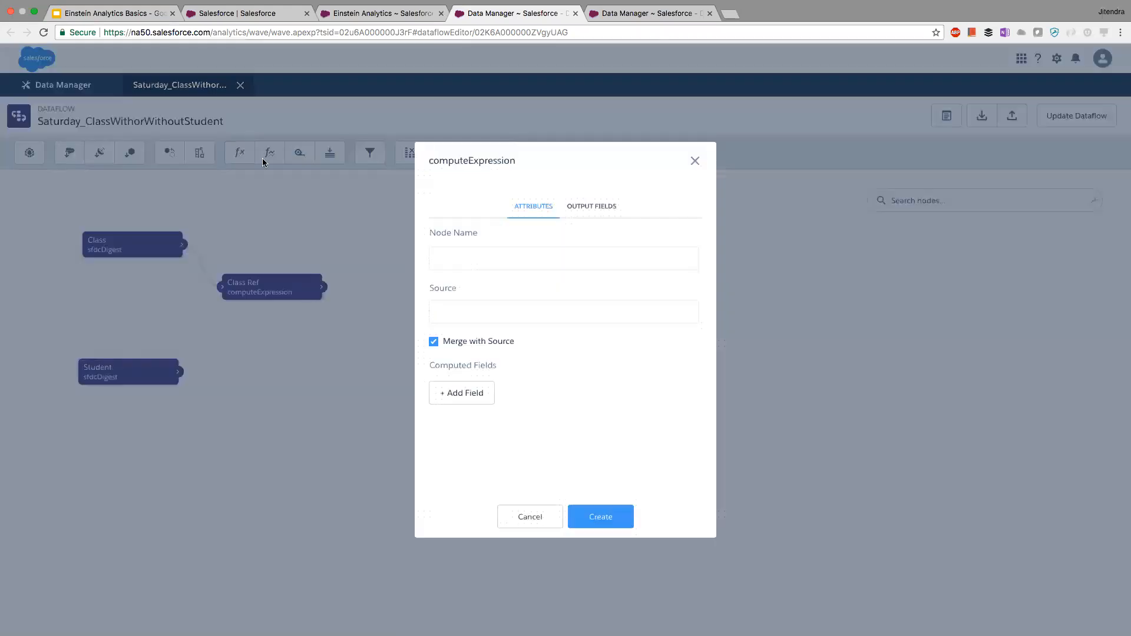
click(468, 258)
text(Student)
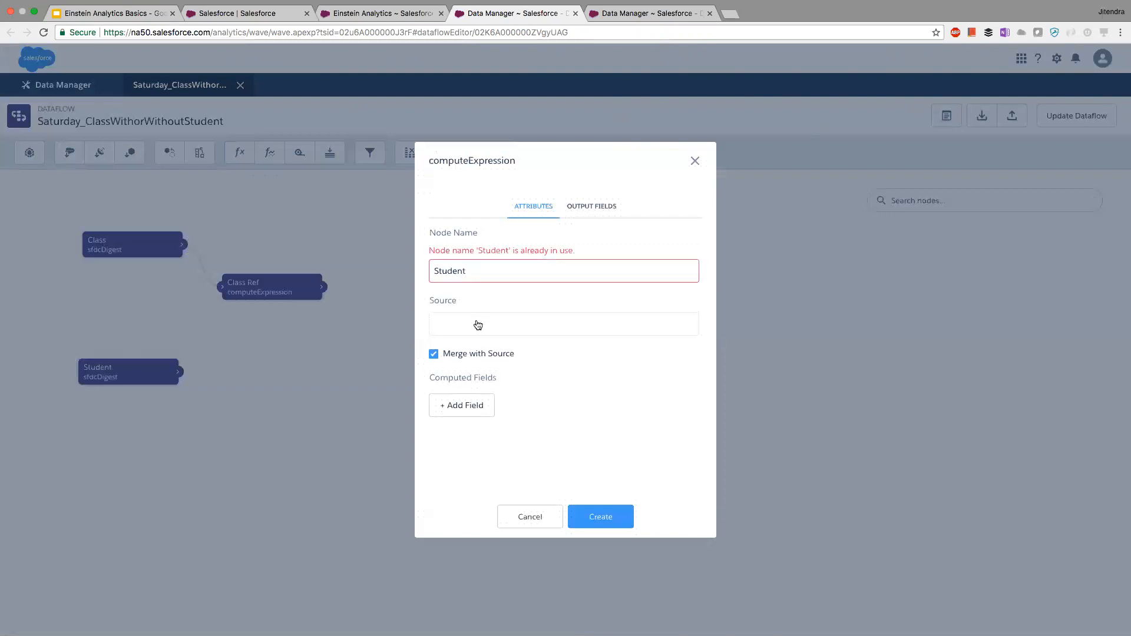
click(478, 325)
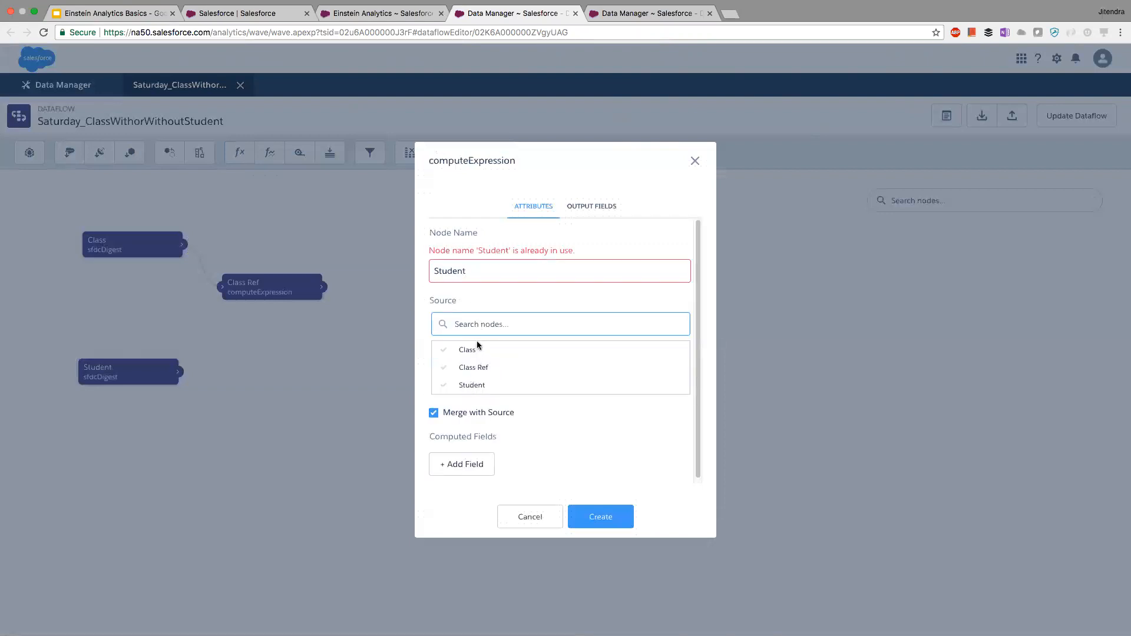
click(475, 386)
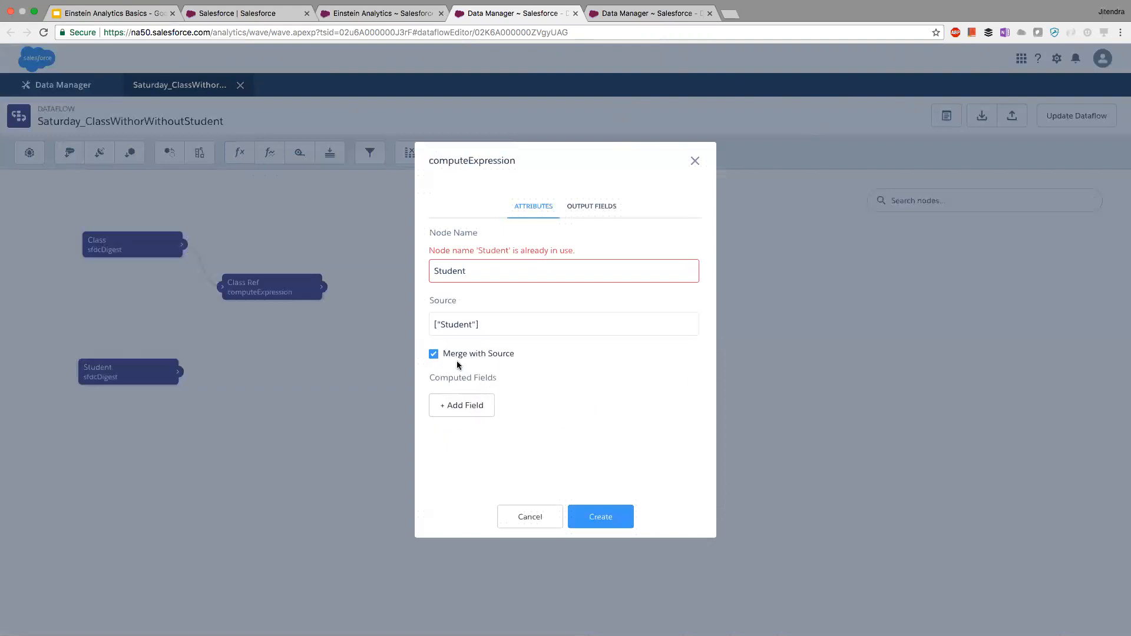
click(434, 356)
Add a computed text field named and labelled Index with the SAQL expression Id, and rename the node Student Ref.
click(469, 406)
text(Index)
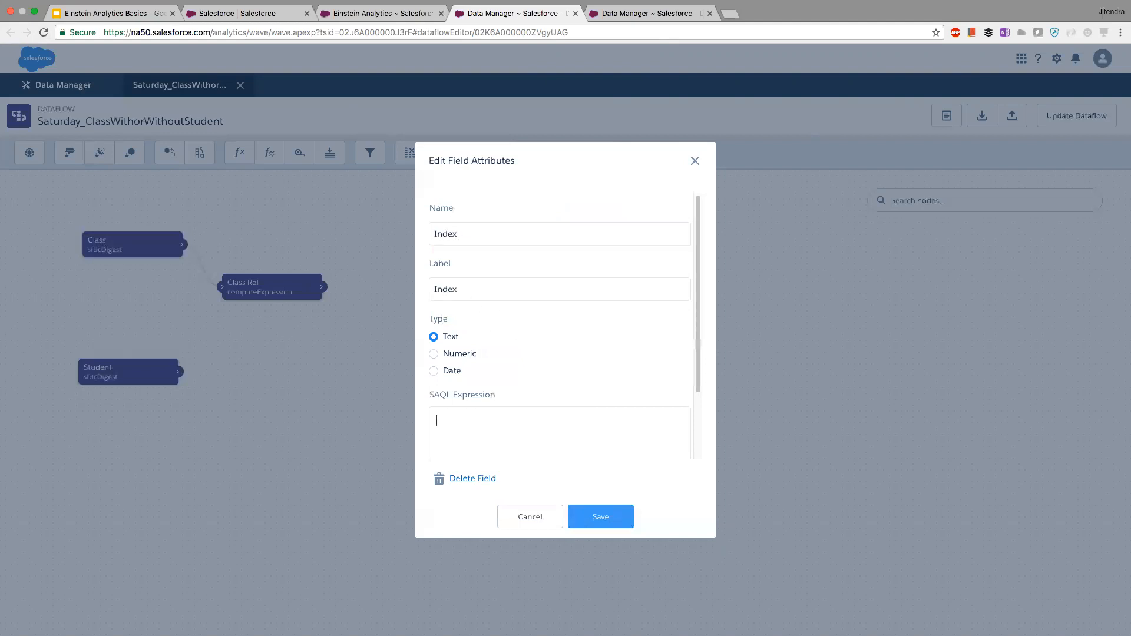
text(Id)
scroll(560, 354, down, 2)
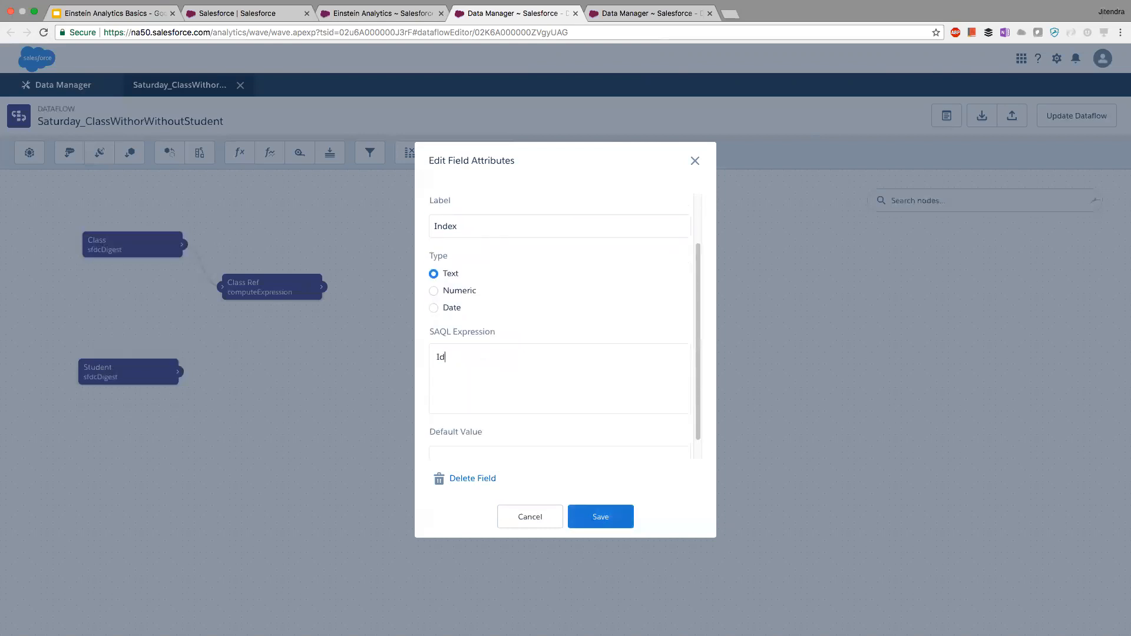
click(600, 517)
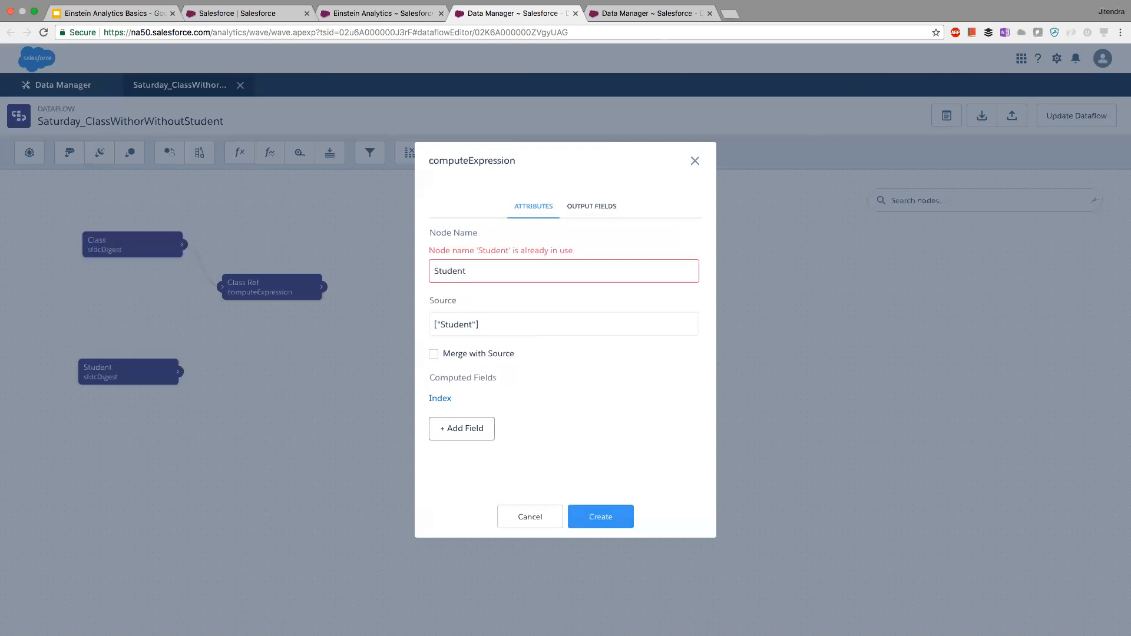
click(498, 276)
text(Ref)
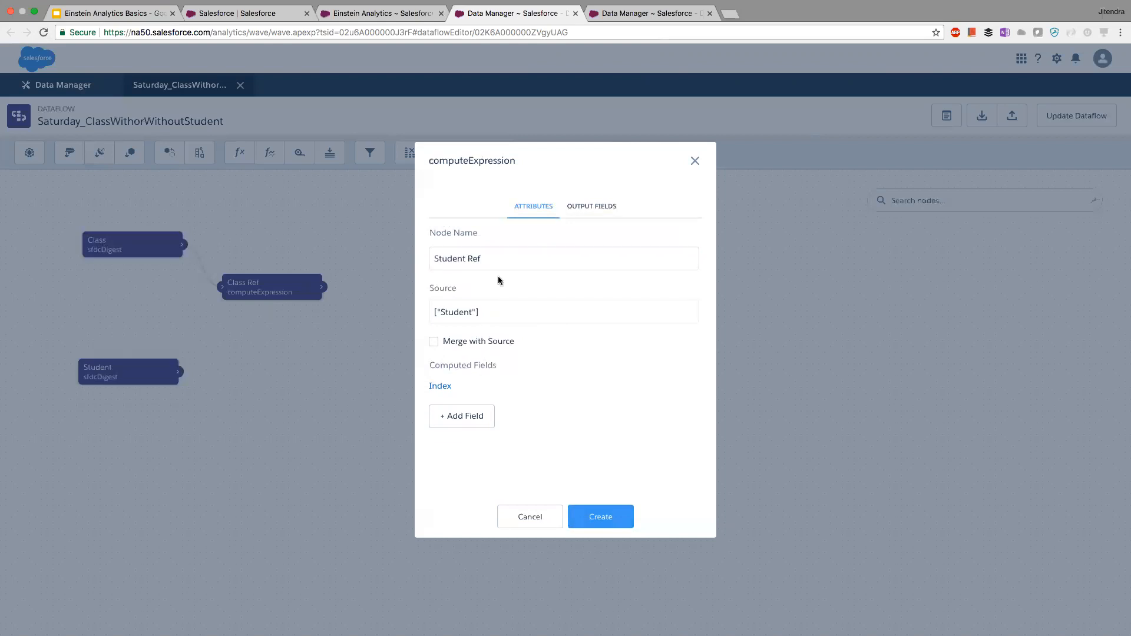
Add a computed text field named and labelled Source with the SAQL expression "Student", and create the Student Ref node.
click(462, 417)
click(465, 228)
text(Source)
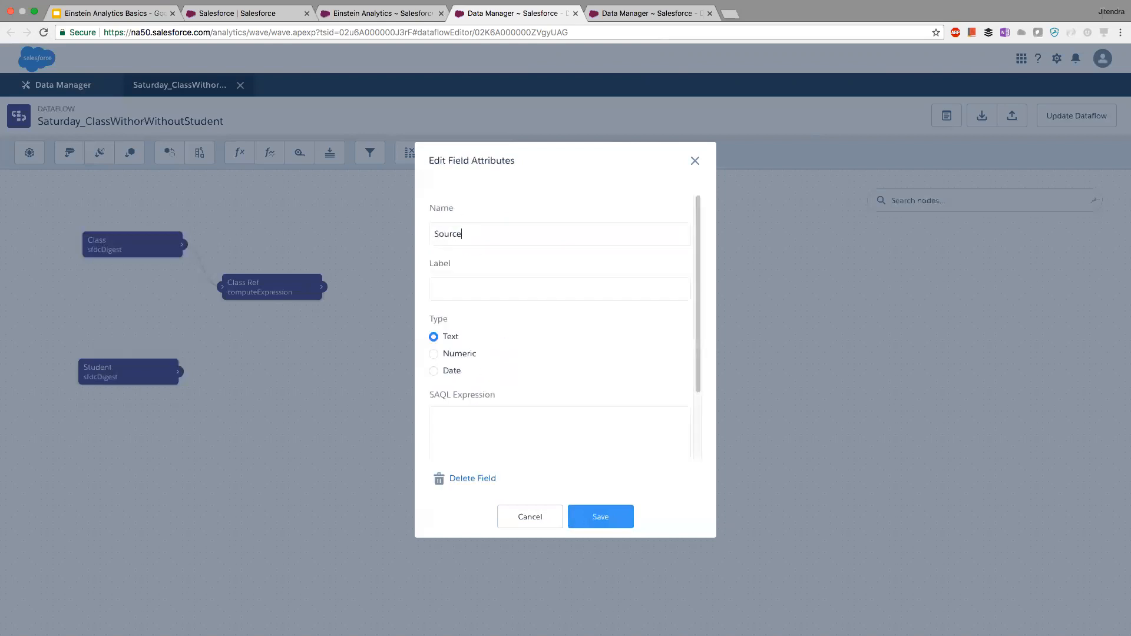
click(525, 285)
text("Student)
click(600, 517)
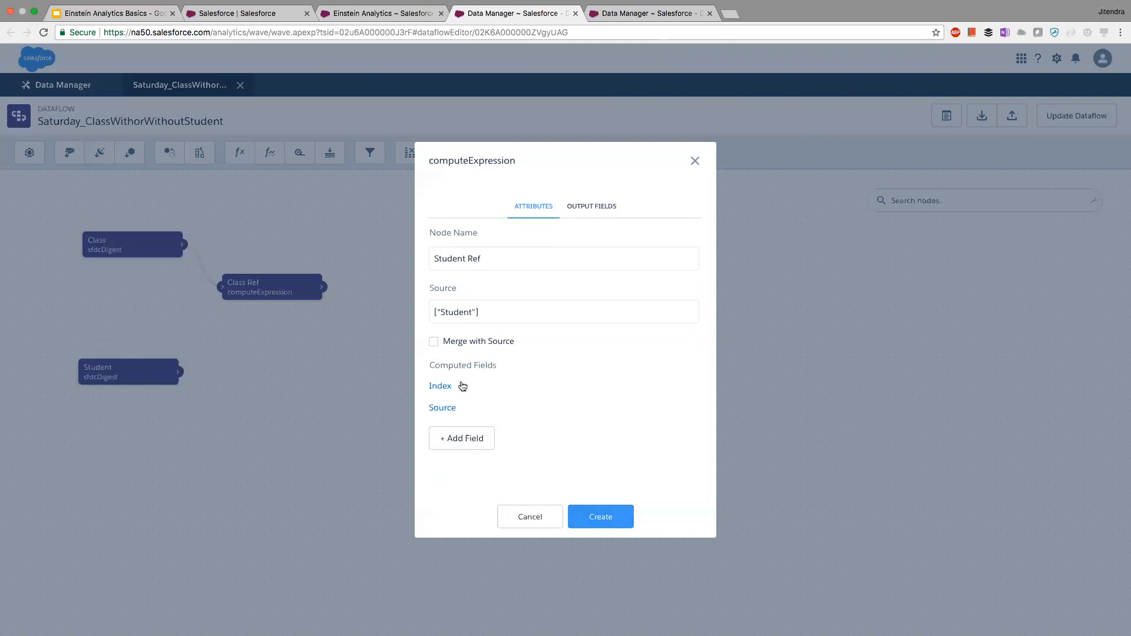
click(601, 517)
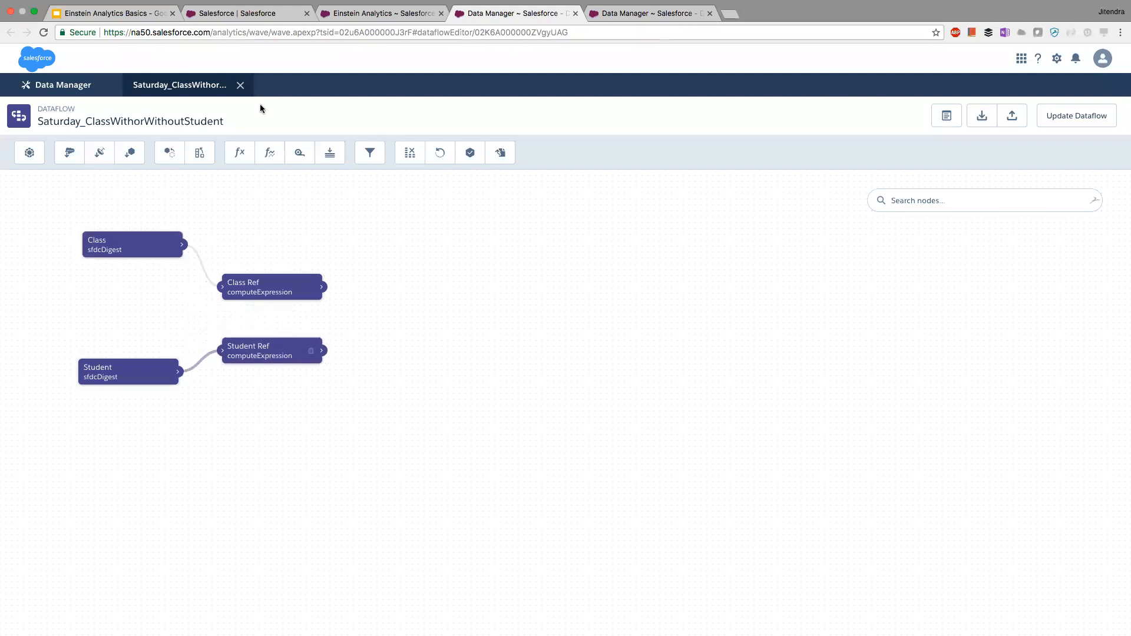
Switch to Analytics Studio and open the ClassWithStudents_Old dataset as a table of row values.
click(385, 15)
click(637, 14)
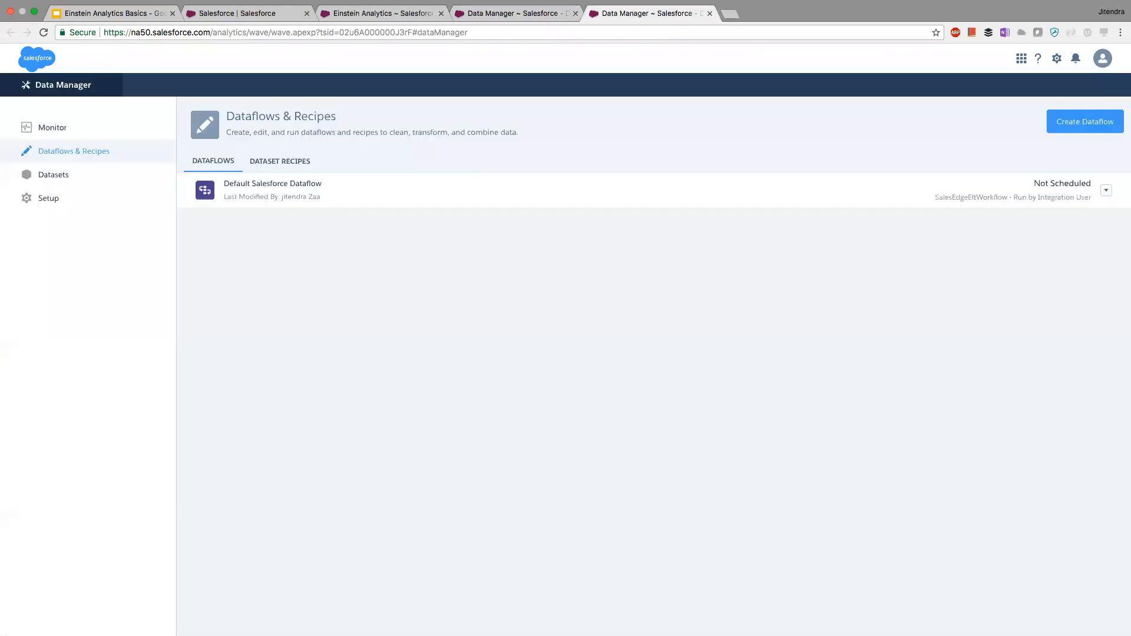
click(532, 13)
click(277, 13)
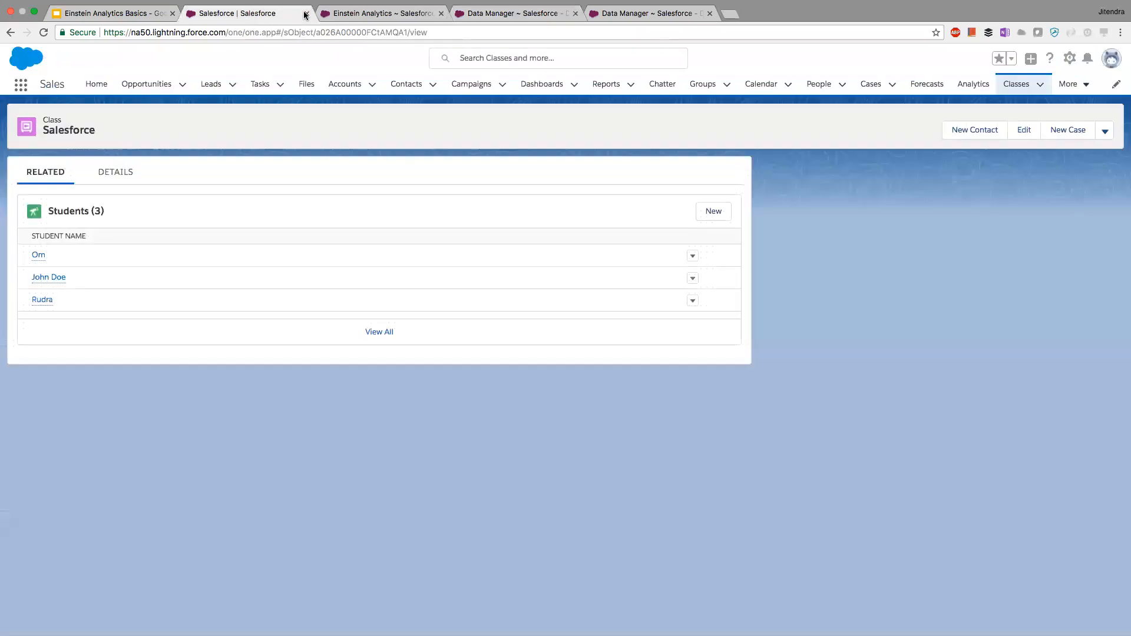
click(357, 15)
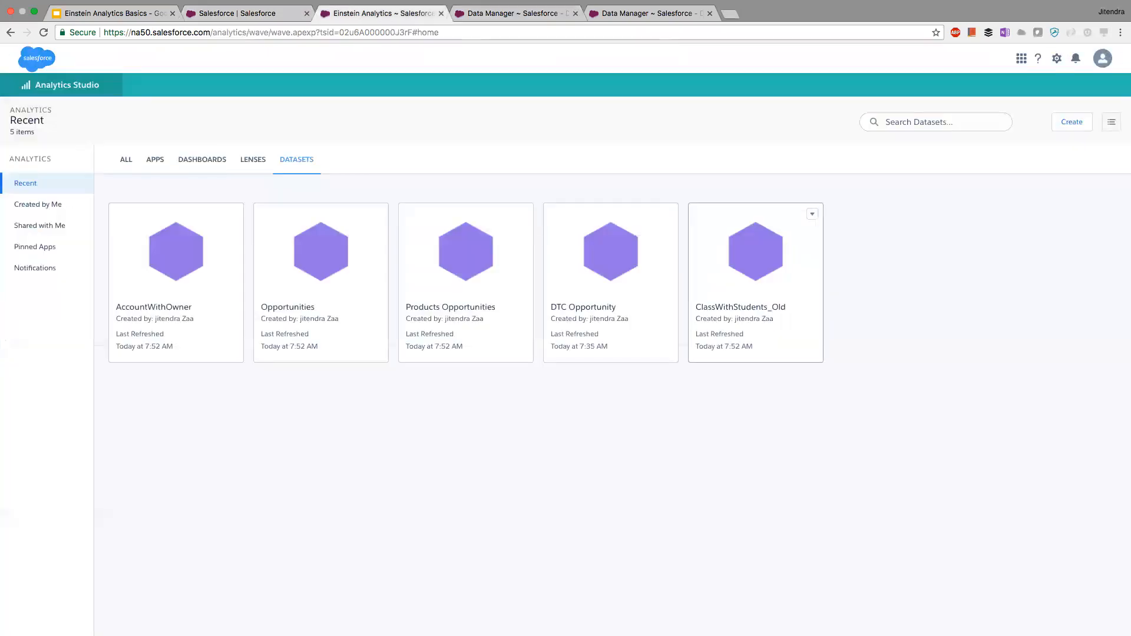
click(756, 345)
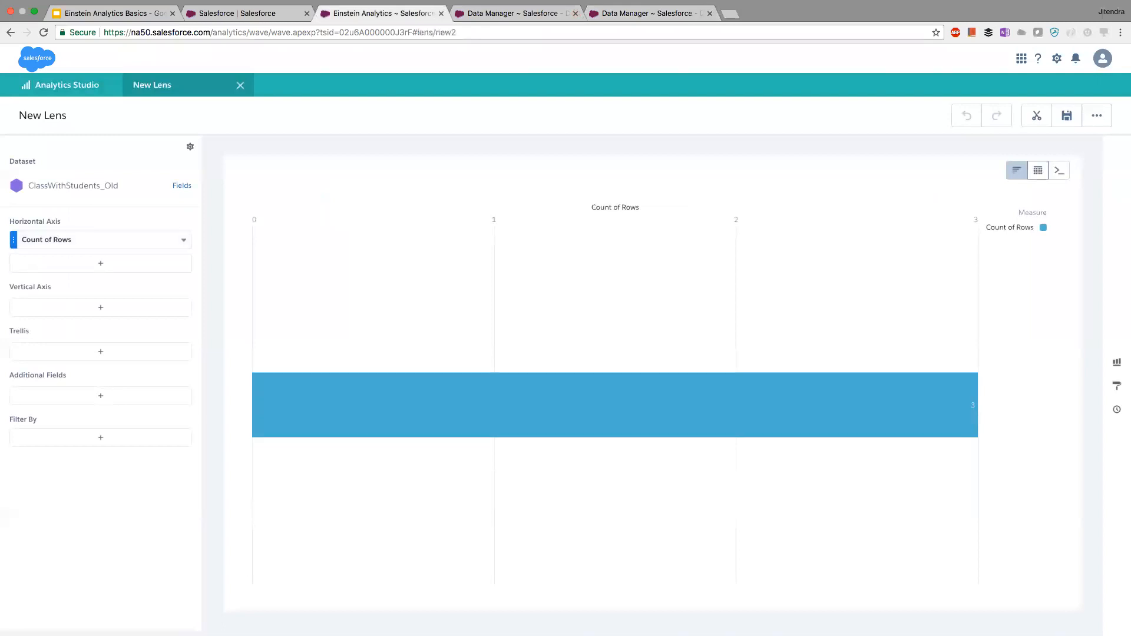
click(1039, 170)
click(906, 212)
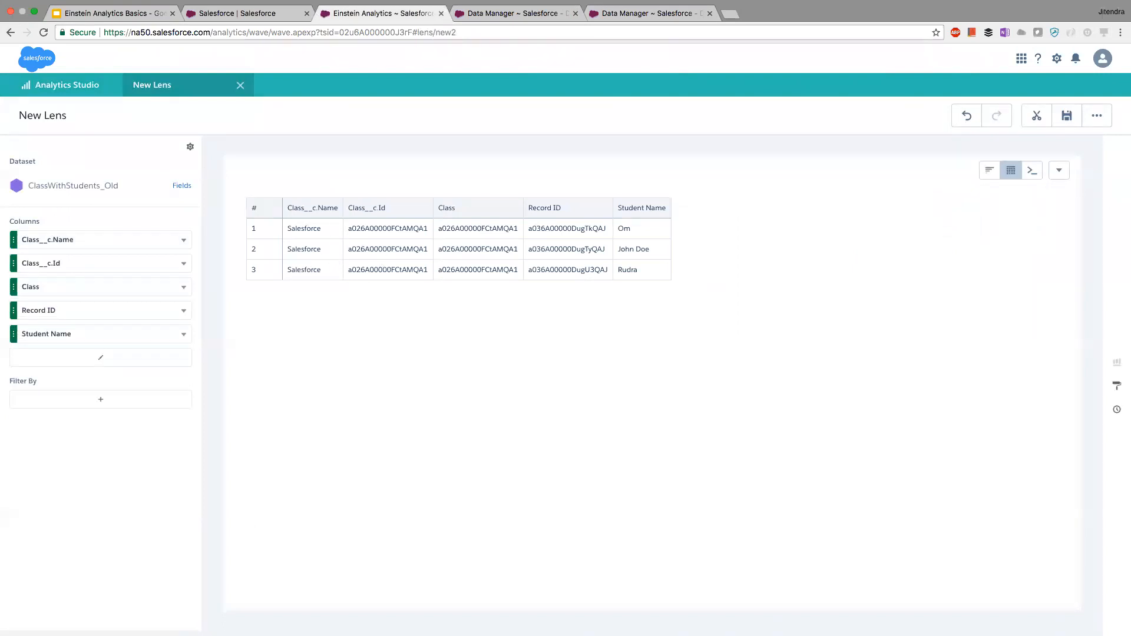
Save the lens with the title Class With Student -Problem in the Shared App.
click(1067, 116)
triple_click(568, 295)
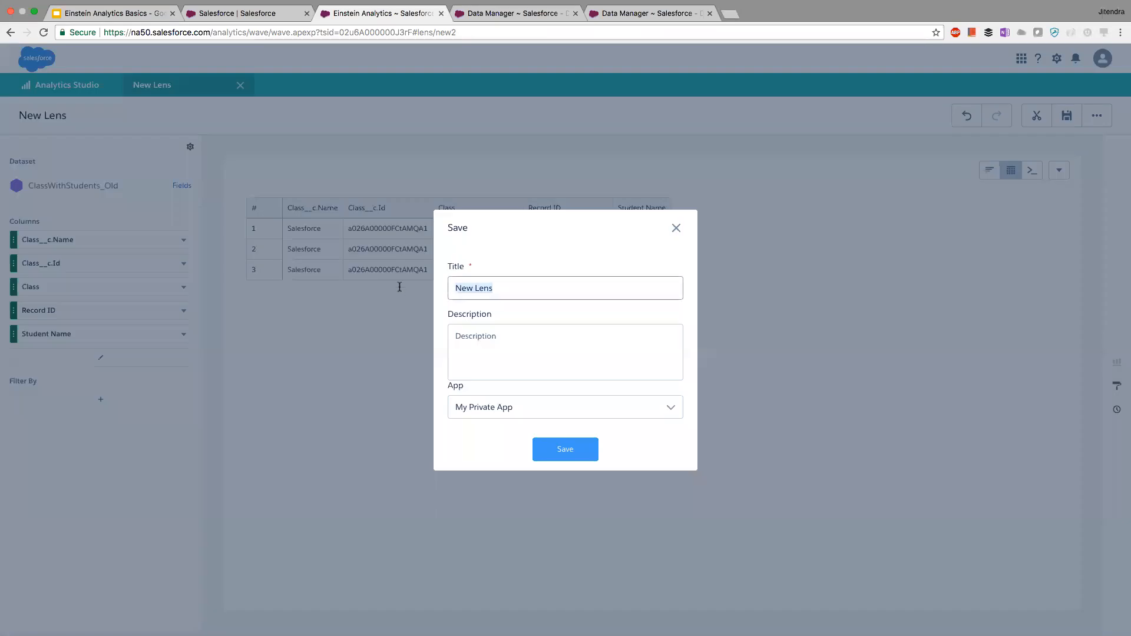
text(Studen)
text(ts with)
key(BackSpace)
key(BackSpace)
key(BackSpace)
key(BackSpace)
key(BackSpace)
key(BackSpace)
key(BackSpace)
key(BackSpace)
key(BackSpace)
key(BackSpace)
text(Class With STudent)
key(BackSpace)
key(BackSpace)
key(BackSpace)
key(BackSpace)
key(BackSpace)
key(BackSpace)
text(udent -Problem)
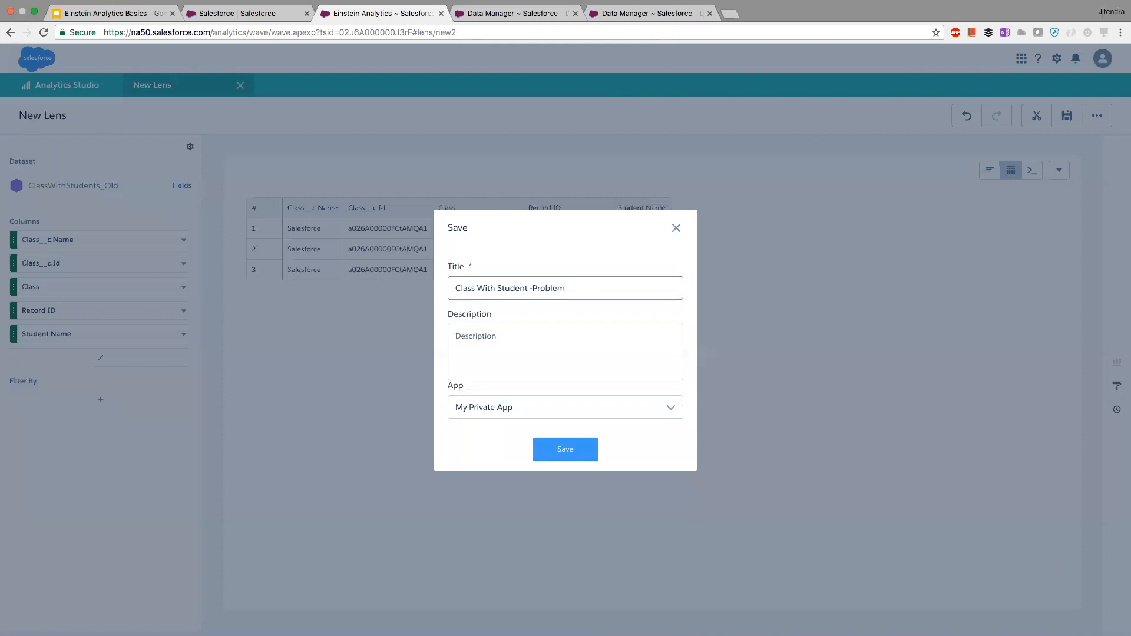
click(566, 408)
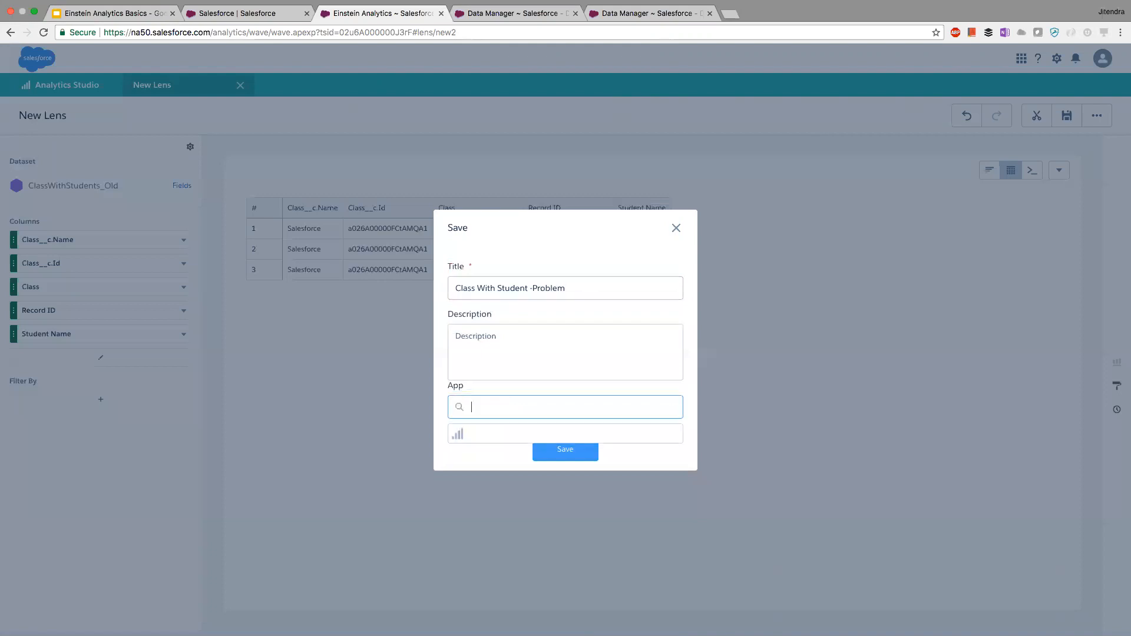
click(566, 464)
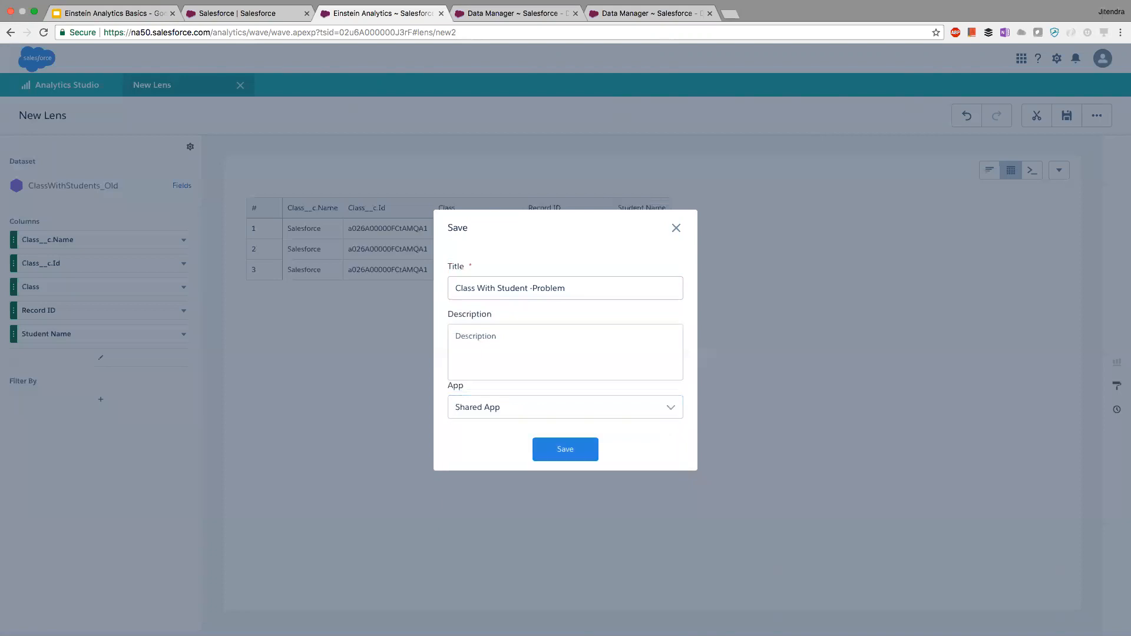
click(566, 450)
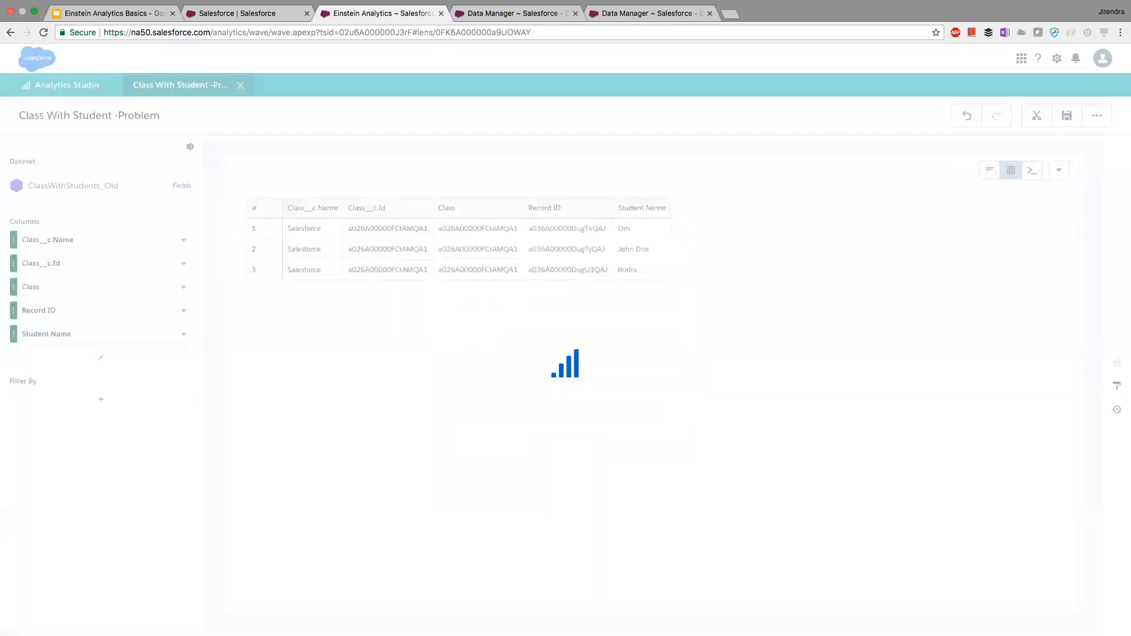
Return to the Saturday_ClassWithorWithoutStudent dataflow and start an append node named Append Refs with Class Ref and Student Ref as sources.
click(495, 13)
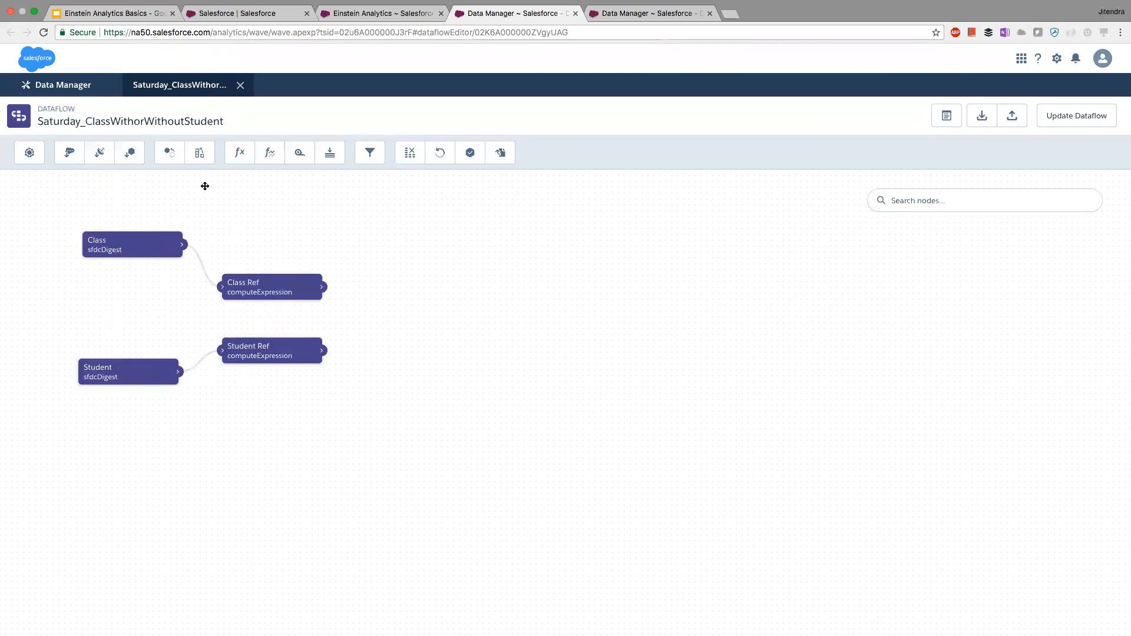
click(169, 155)
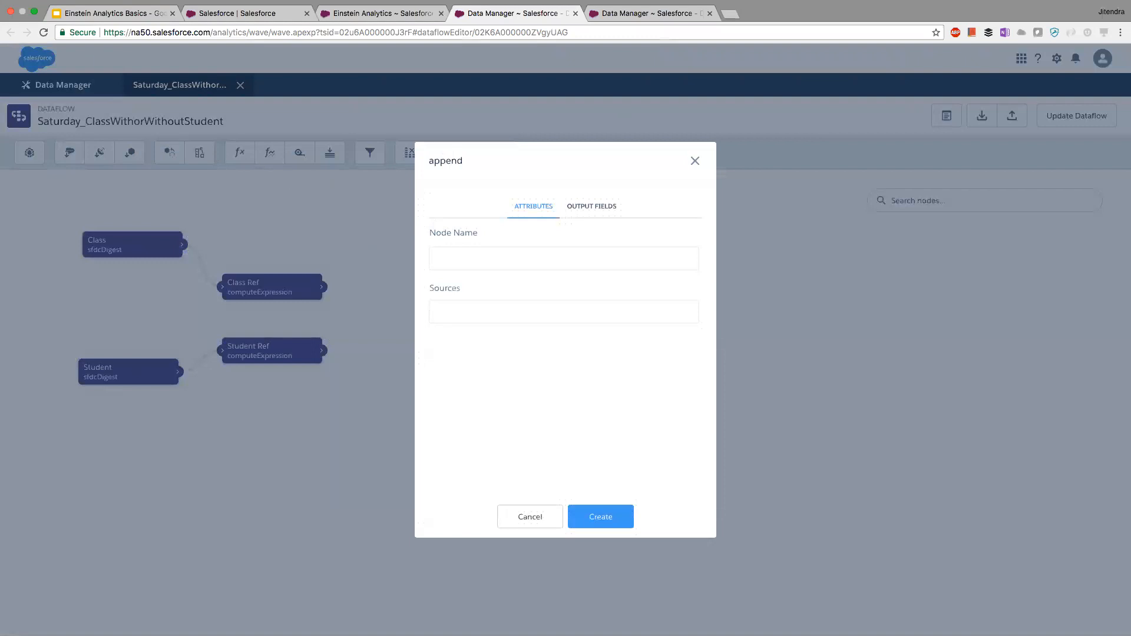
text(Appends Refs)
click(495, 318)
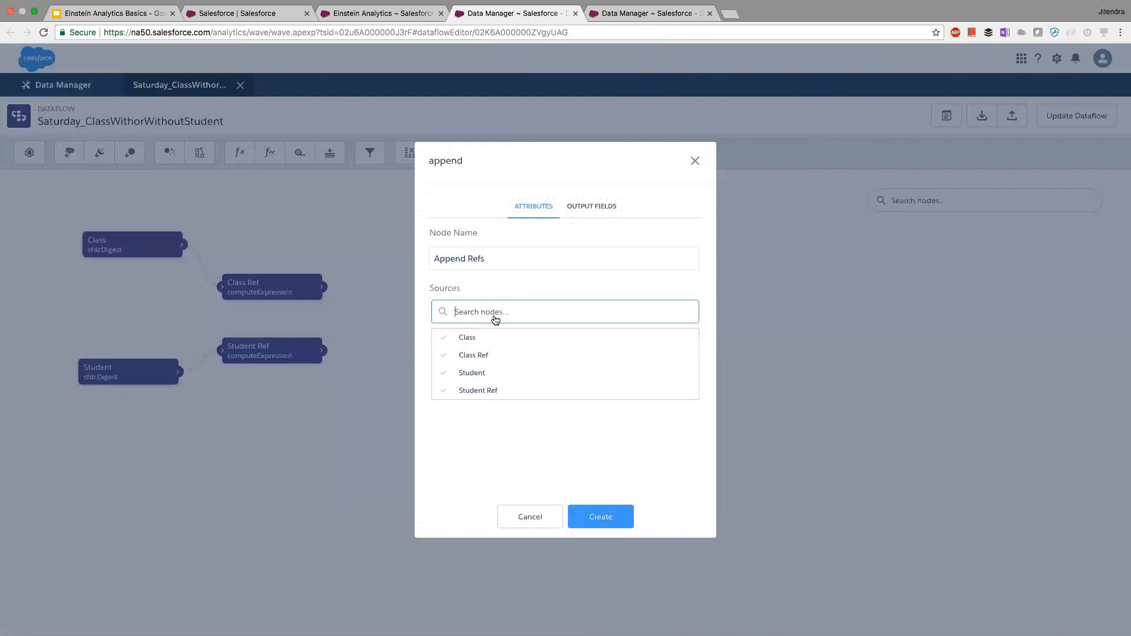
click(487, 356)
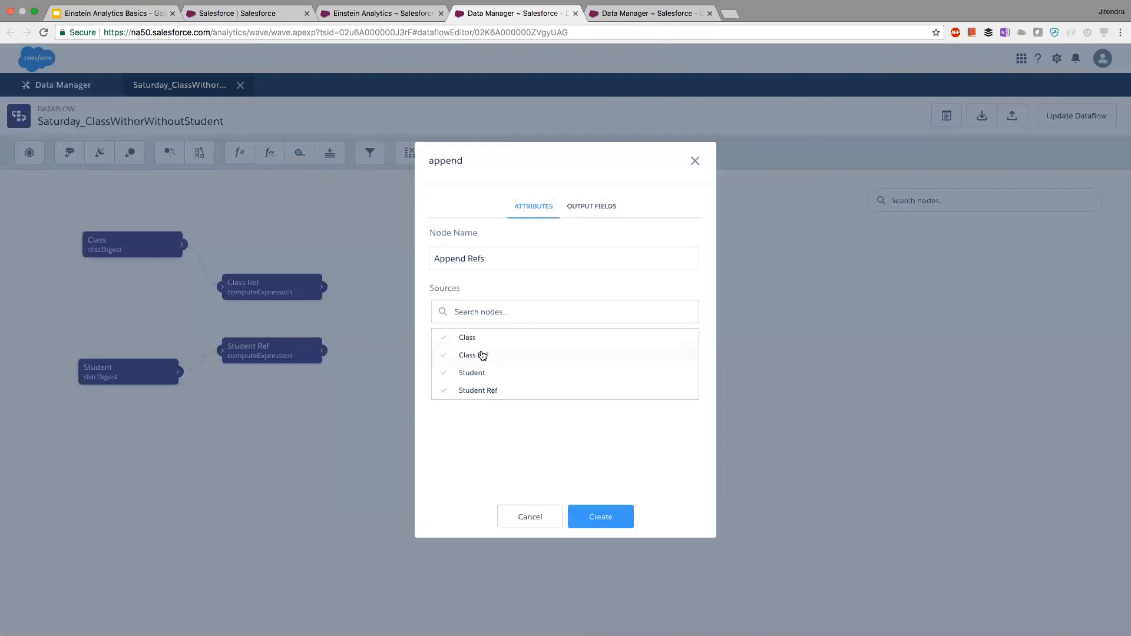
click(491, 389)
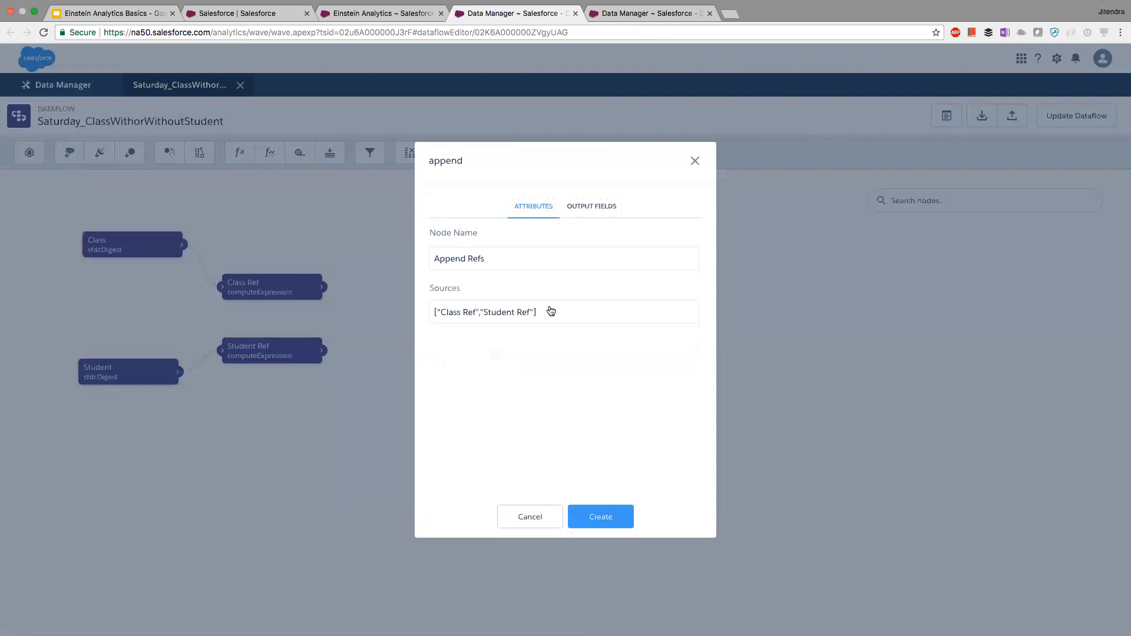
Check the append node's output fields, then create it and place it beside the Class Ref and Student Ref nodes.
click(591, 206)
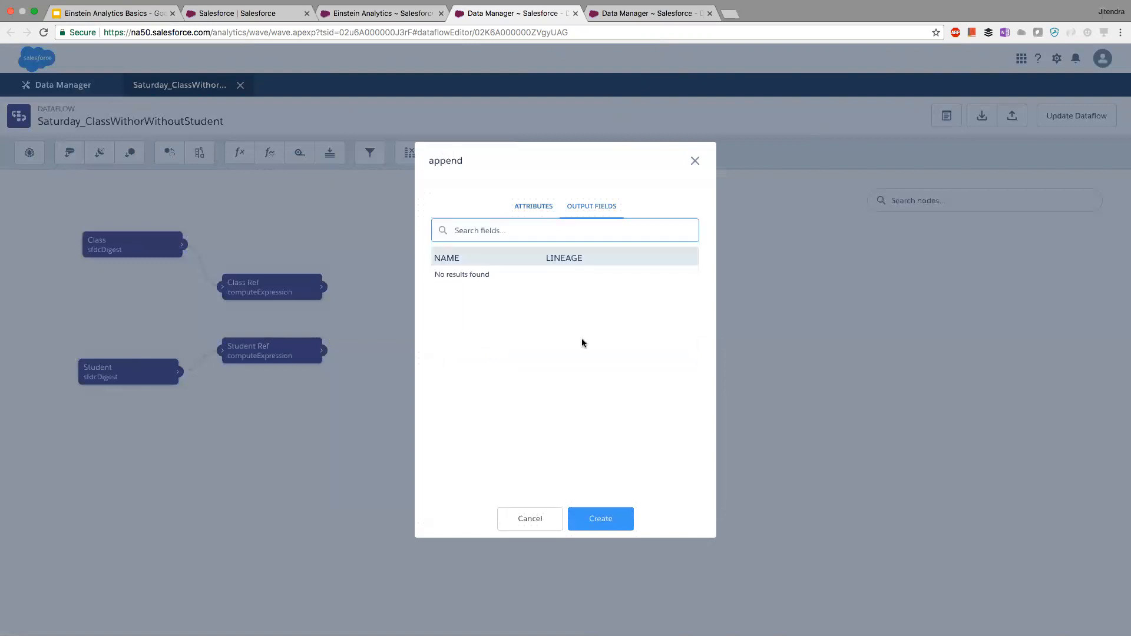
click(533, 212)
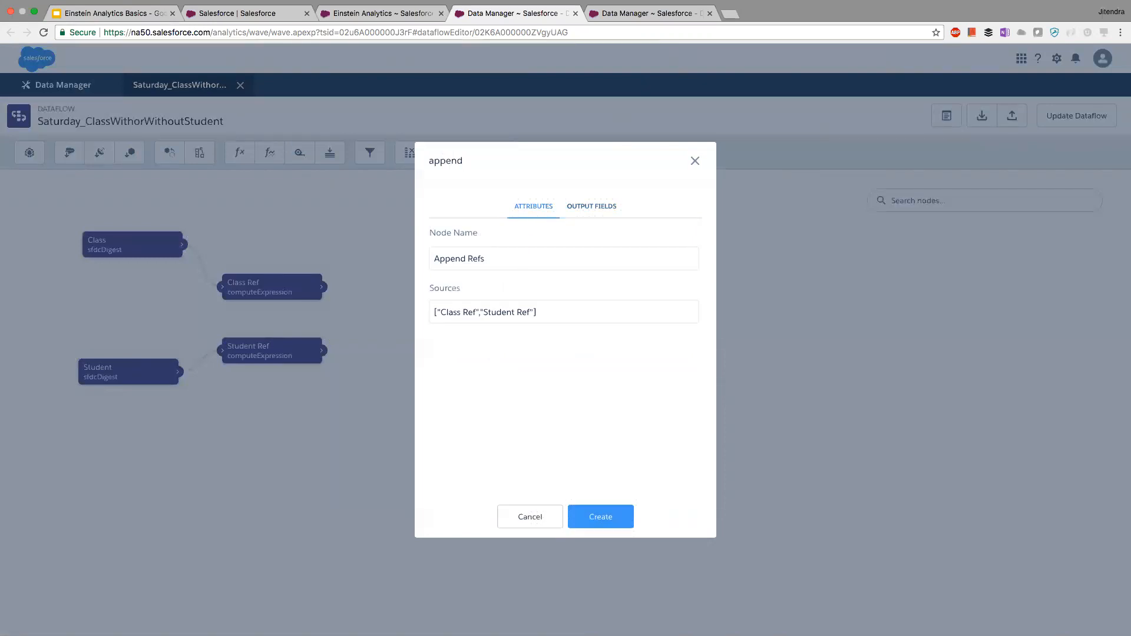
click(600, 517)
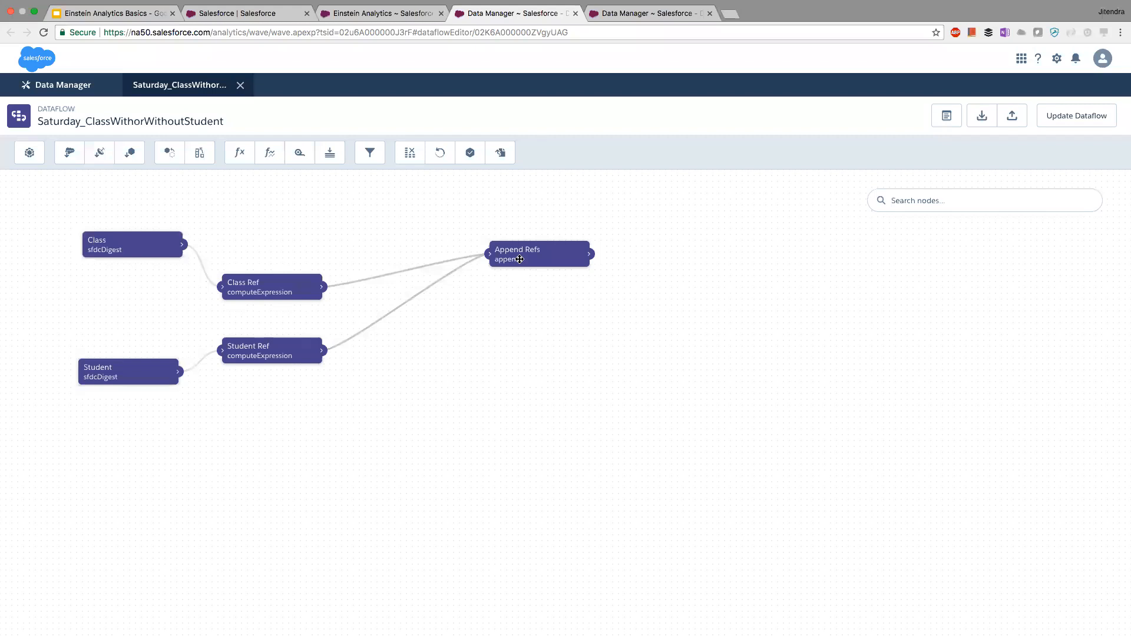
drag(519, 259, 405, 320)
Check the output fields of the Student Ref and Class Ref nodes, leaving both unchanged.
double_click(260, 346)
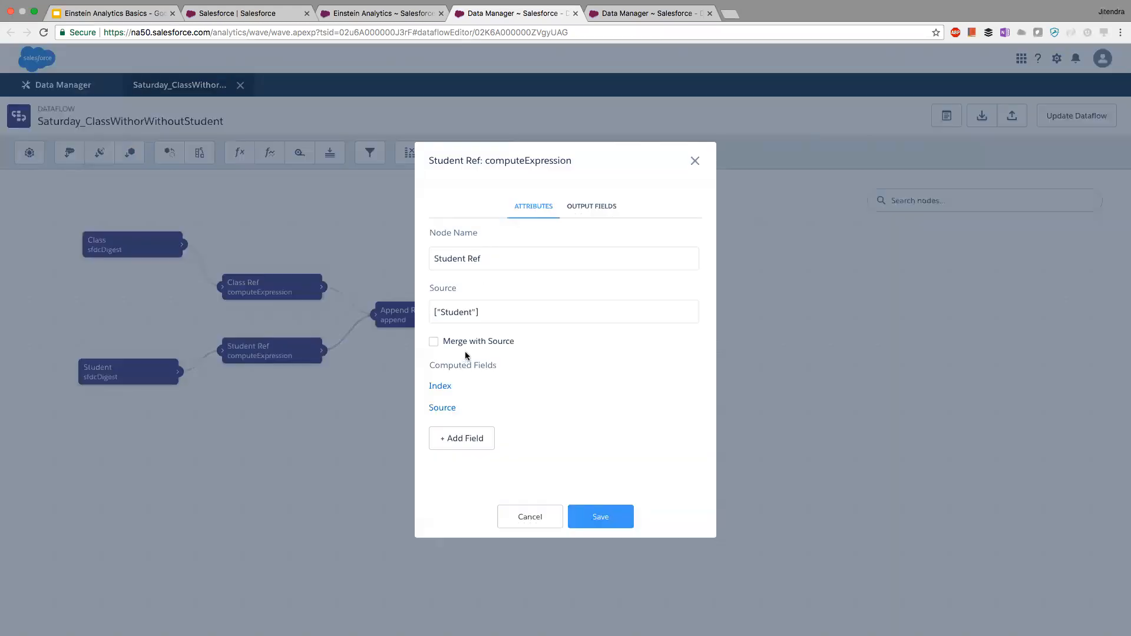
click(591, 206)
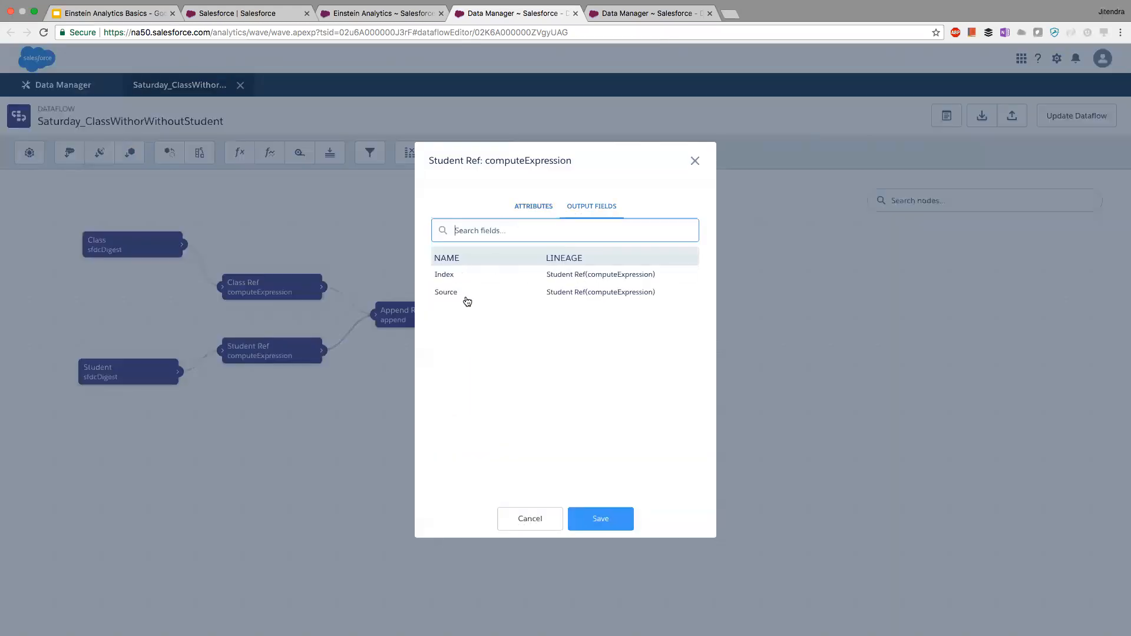
click(529, 518)
double_click(279, 285)
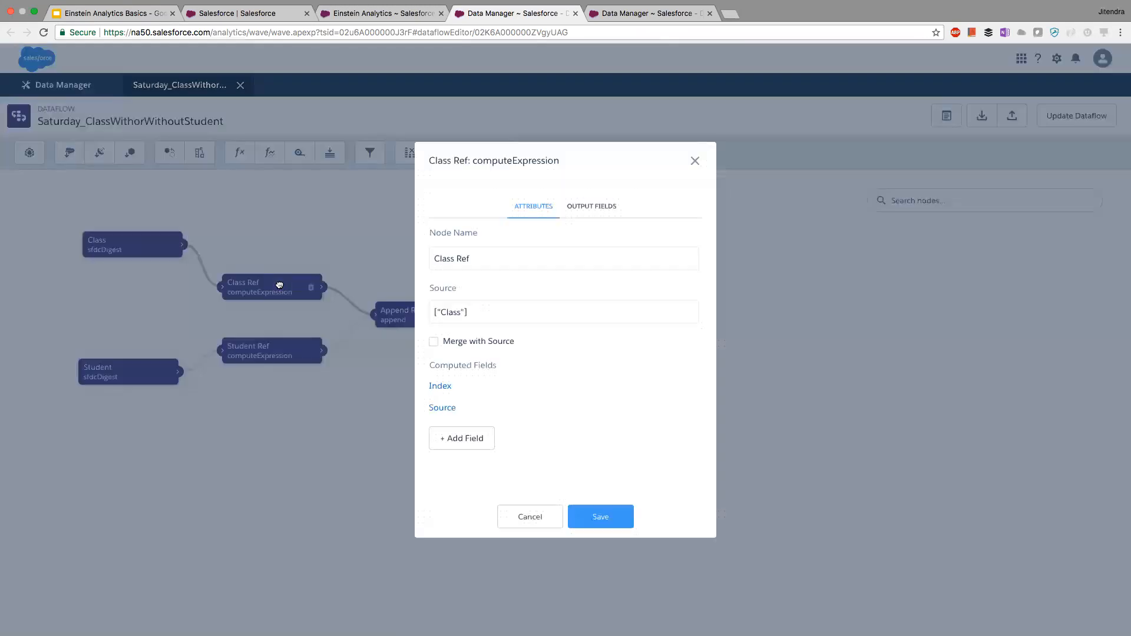
click(576, 213)
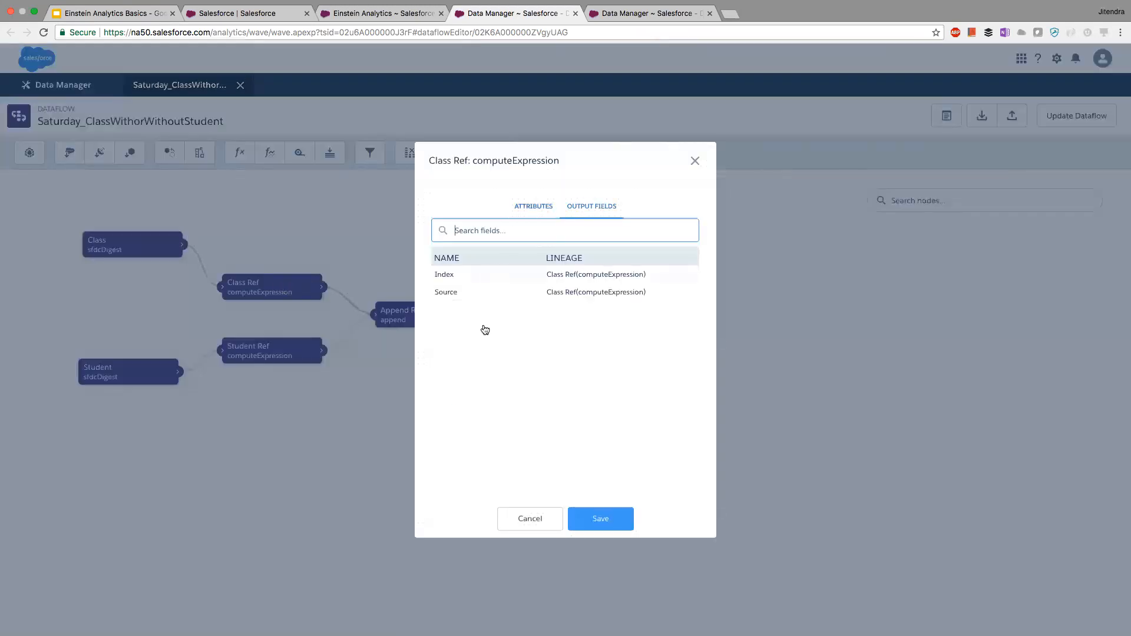
click(530, 518)
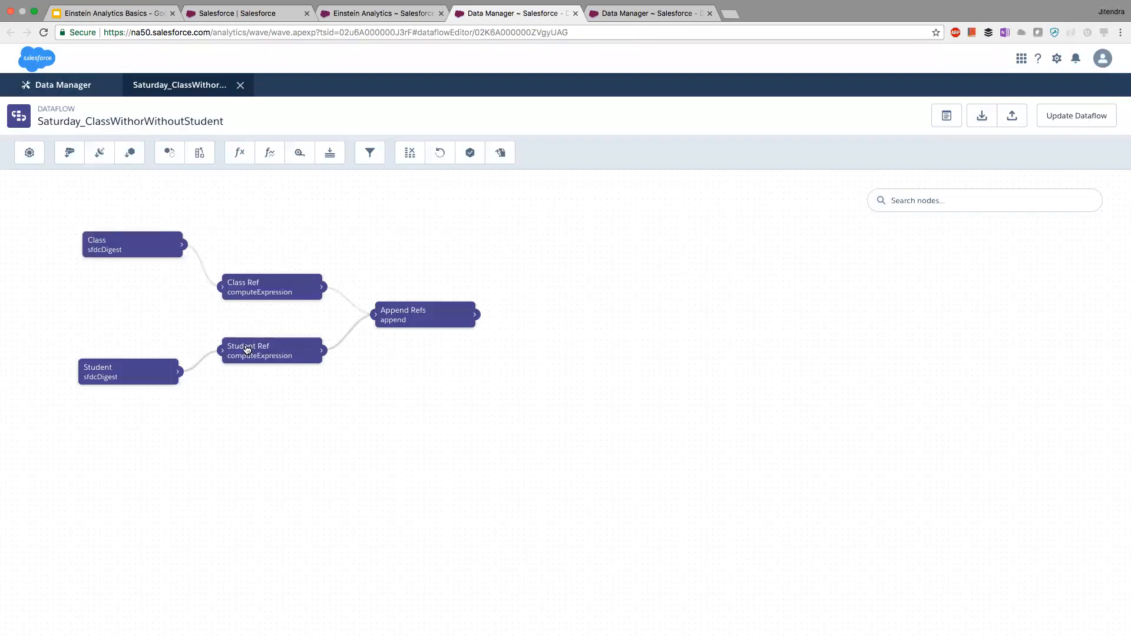
Review the attributes of Student Ref, and the sources and output fields of the Append Refs node.
double_click(290, 356)
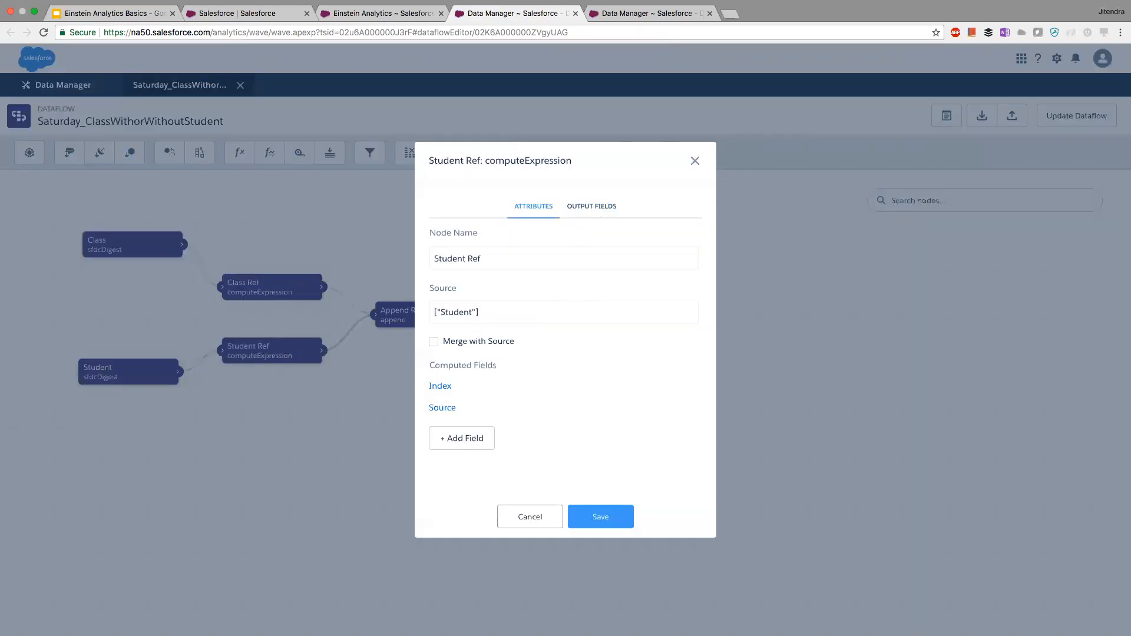
click(530, 516)
double_click(407, 323)
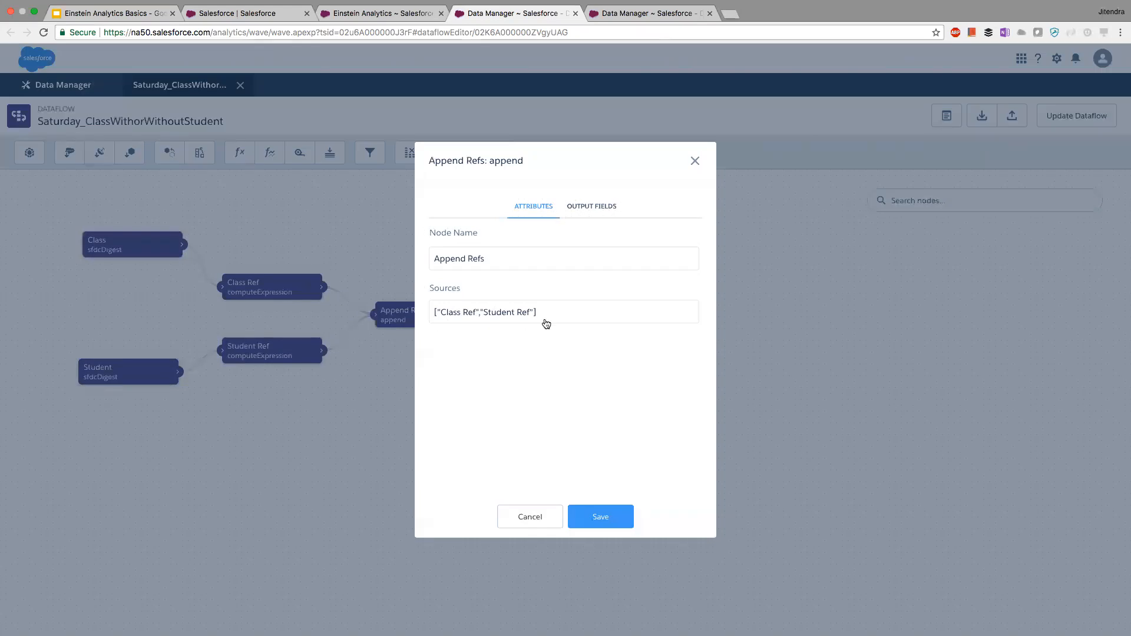
click(592, 206)
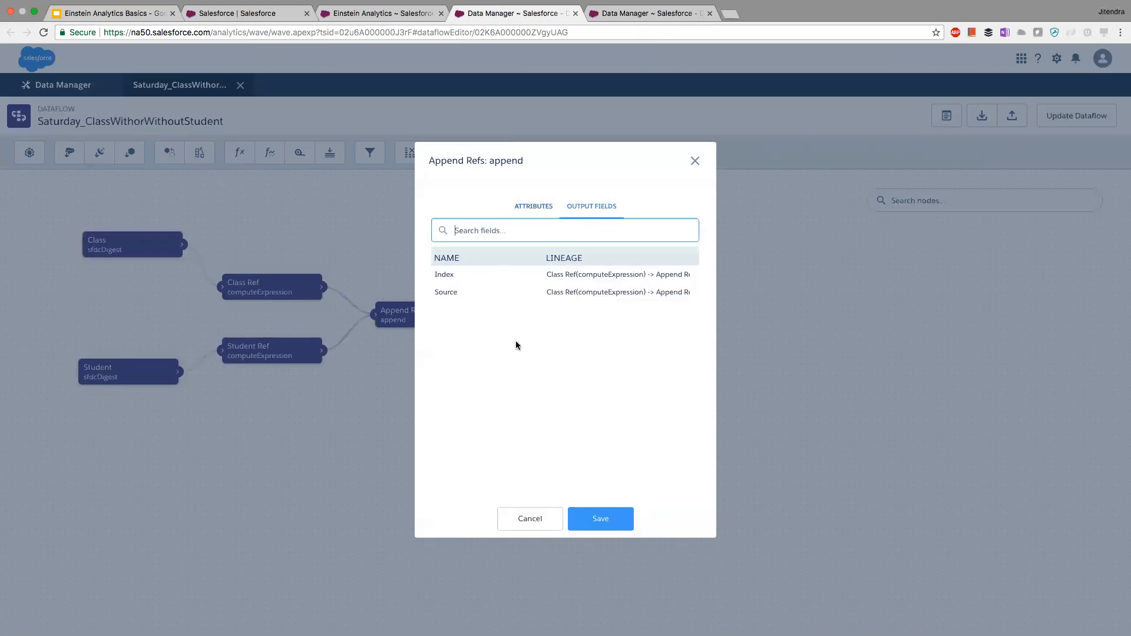
click(530, 519)
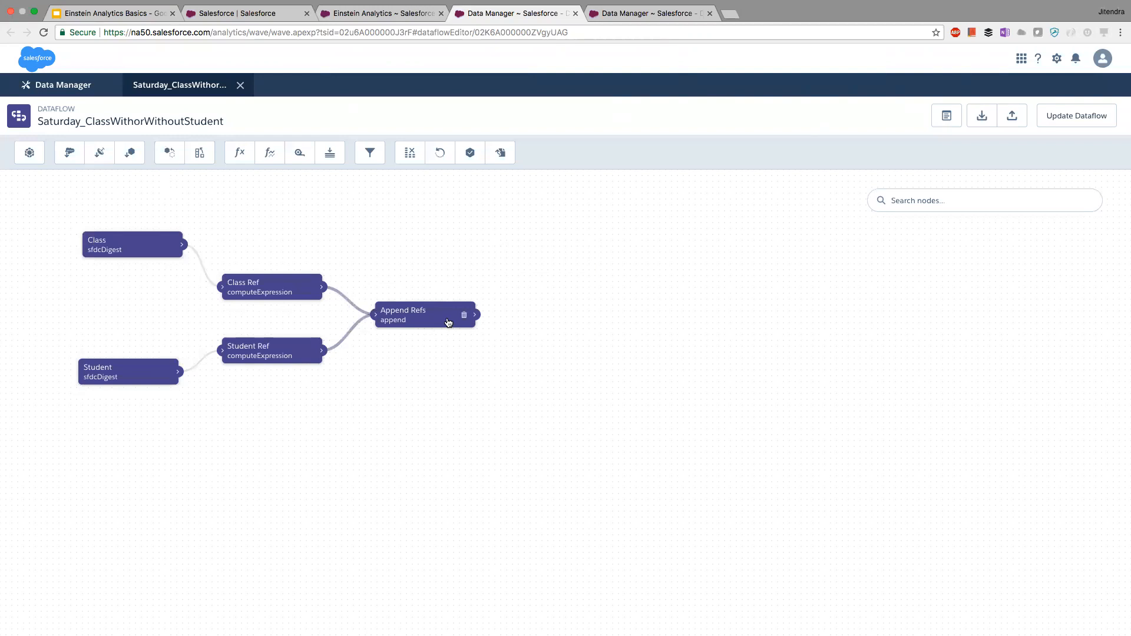
Start an sfdcRegister node named Class WIth or Without Student with Append Refs as its source node.
click(470, 152)
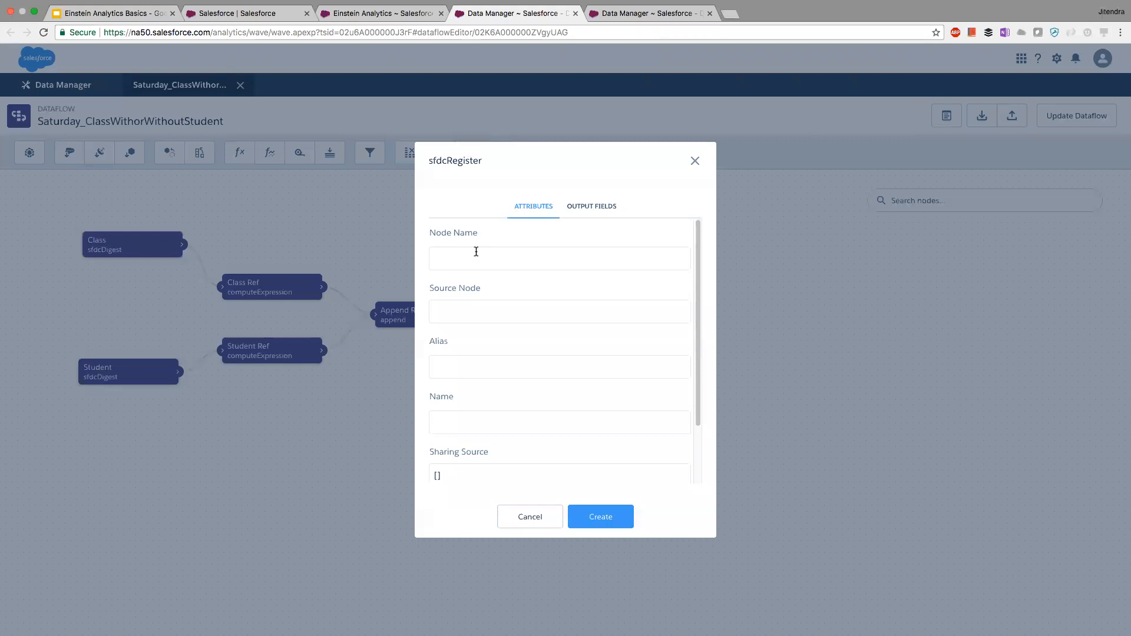
text(Class)
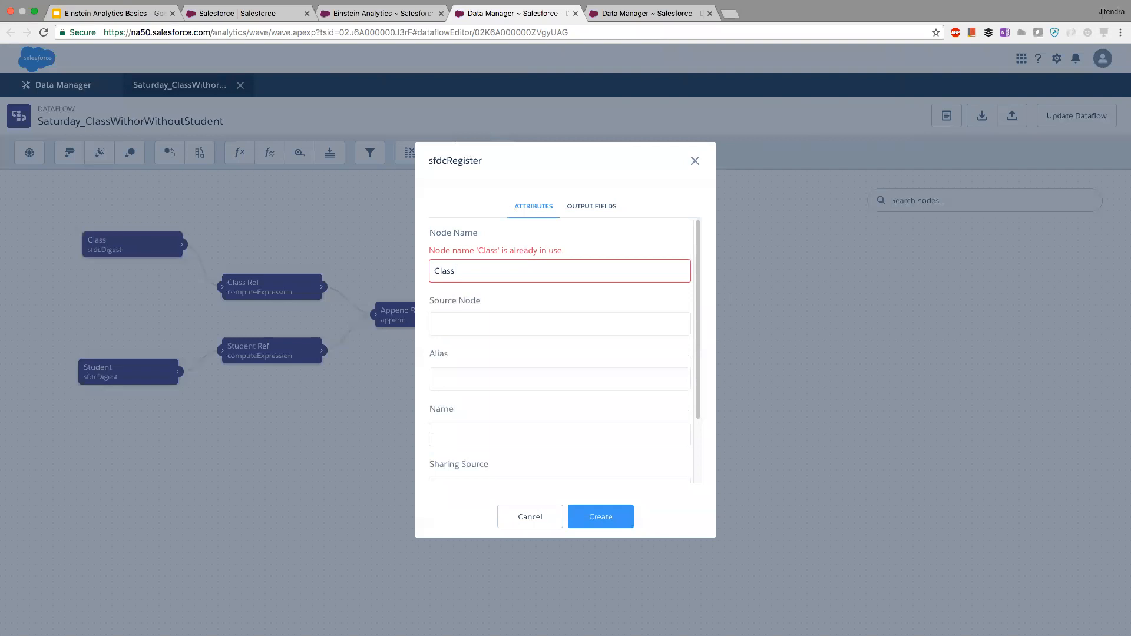
text( WIth or Without Student)
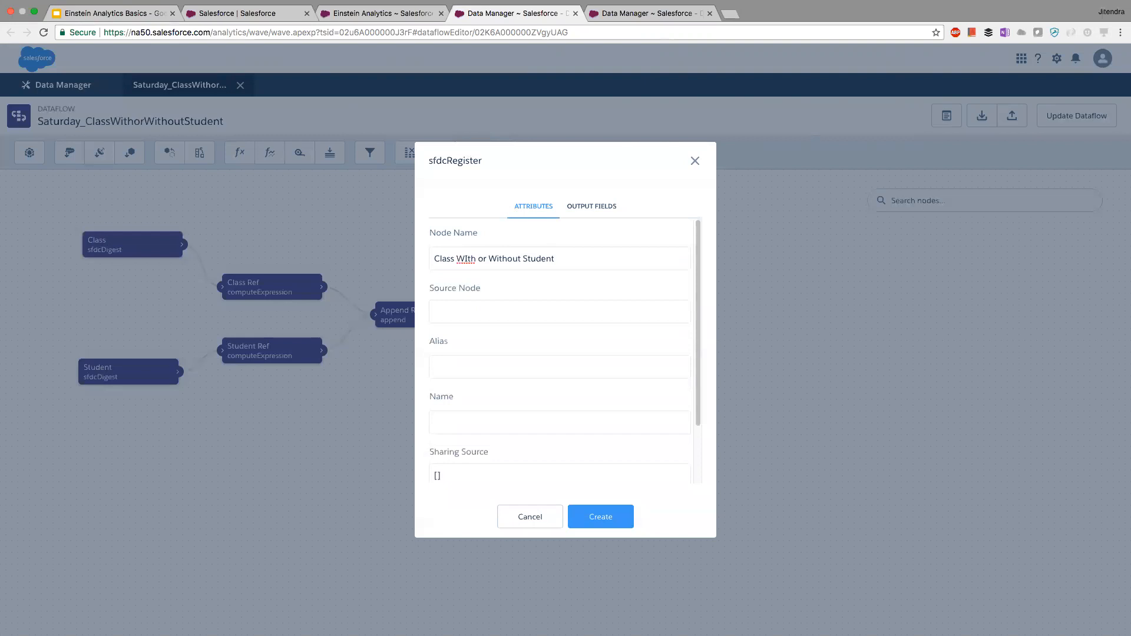
click(524, 319)
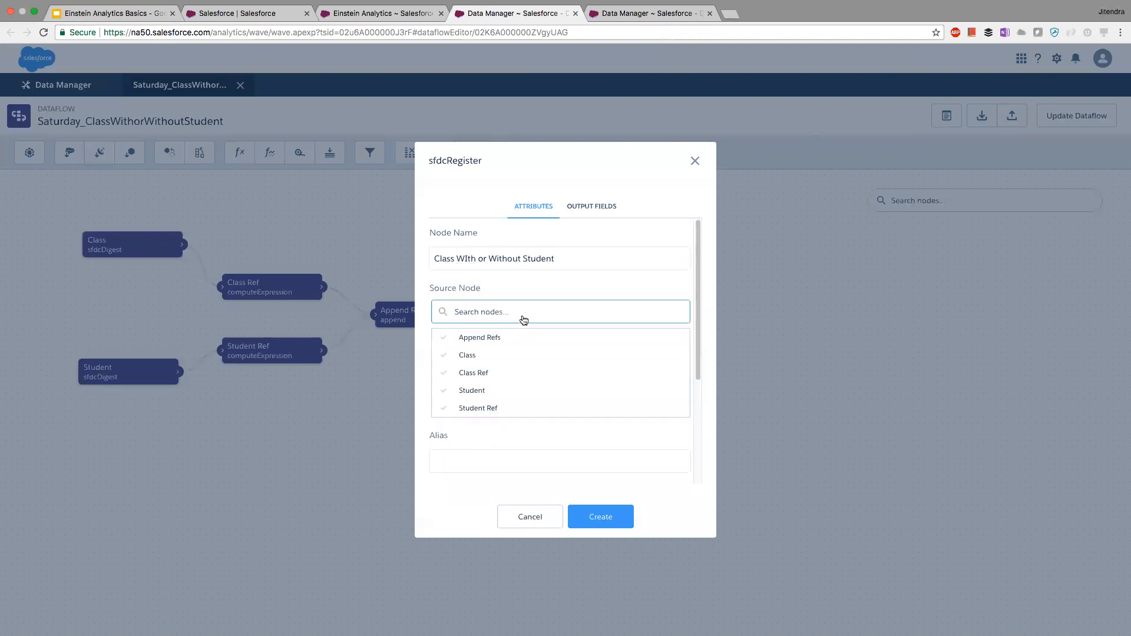
click(511, 337)
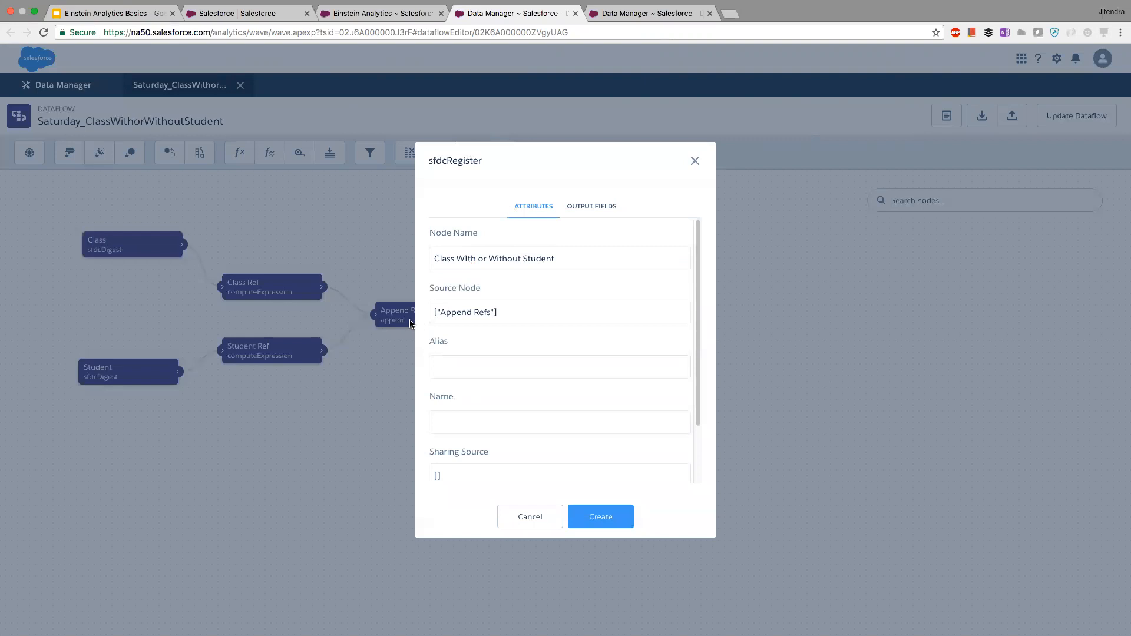
Set both the alias and the name of the registered dataset to ClassWithorWithoutStudent.
click(496, 366)
text(AppendRefs)
drag(495, 370, 440, 368)
text(Class)
text(thorWithoutStudent)
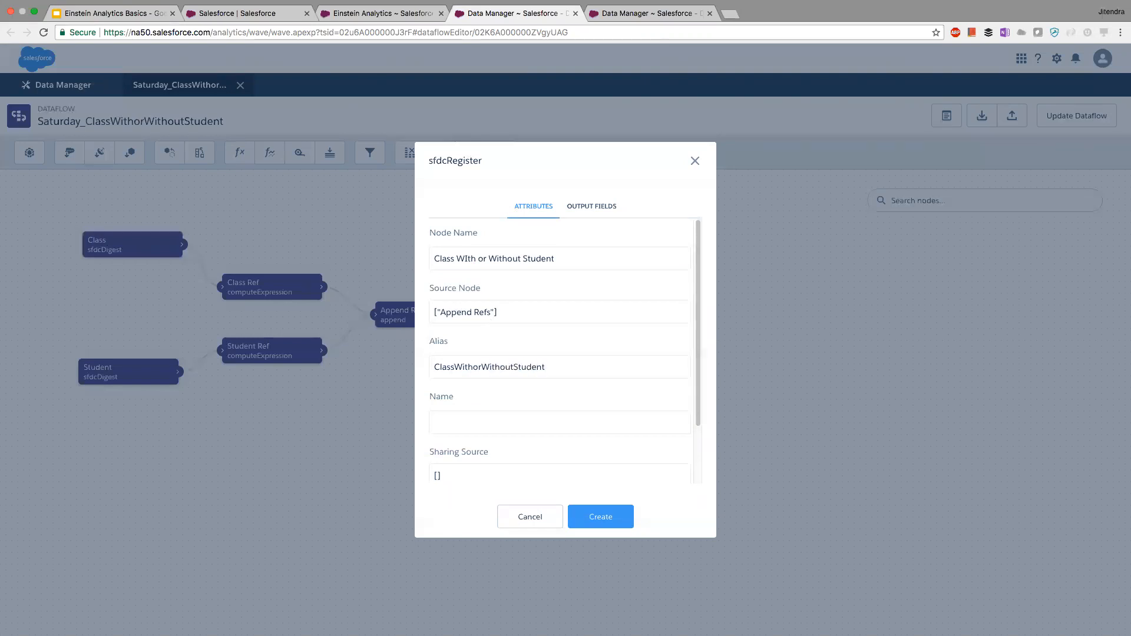
key(super+a)
key(super+c)
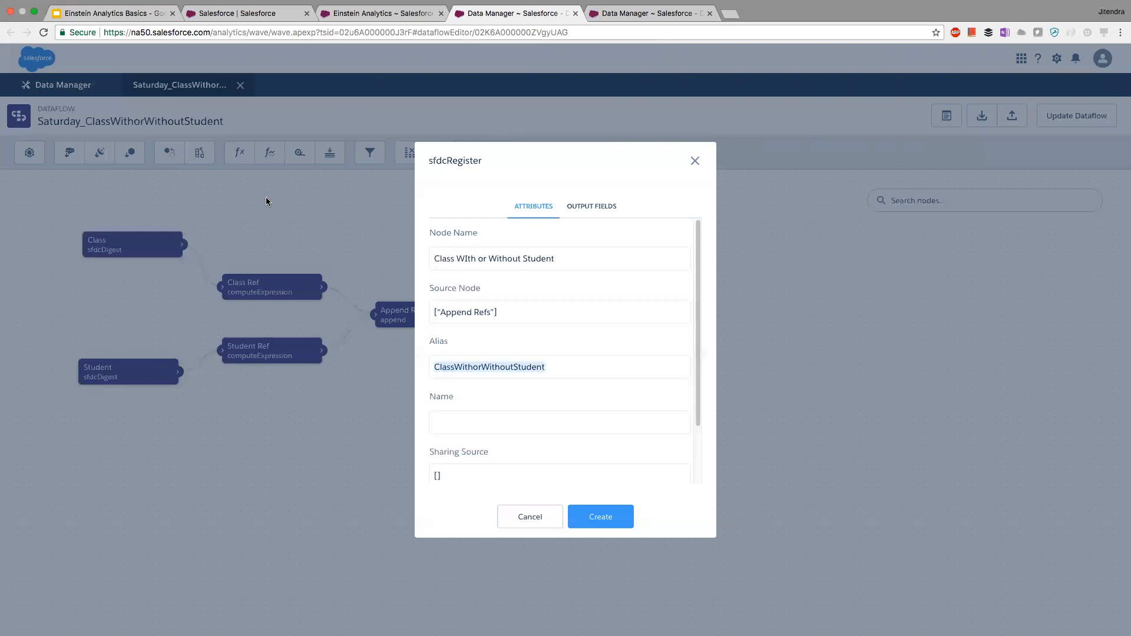
key(Tab)
key(super+v)
scroll(560, 353, down, 2)
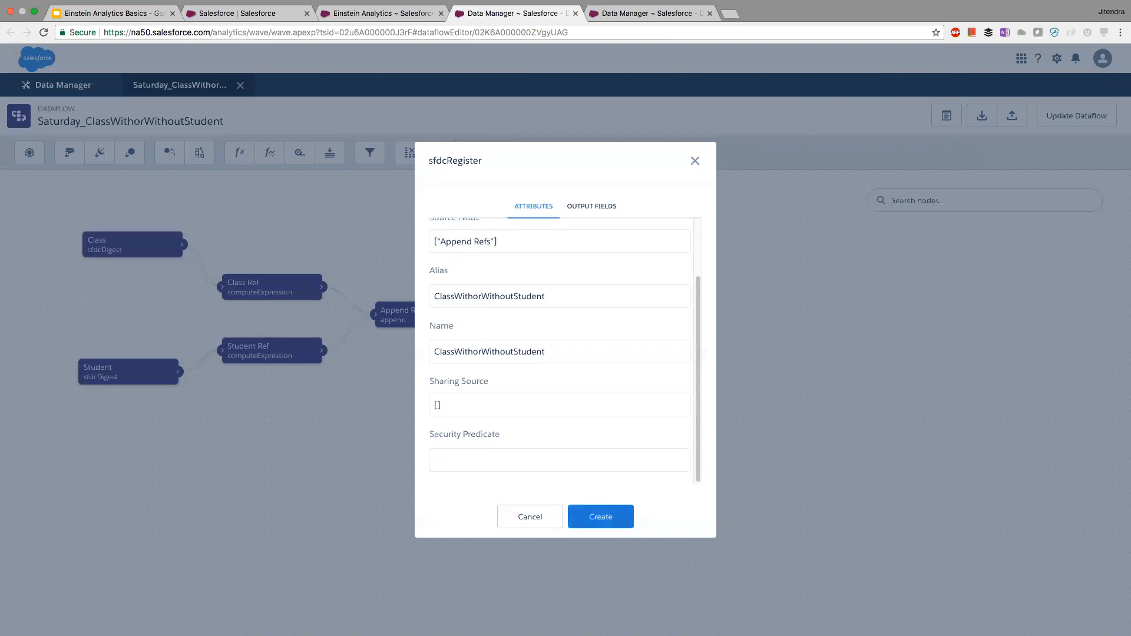
Check the register node's output fields, create the node and place it beside Append Refs.
click(592, 206)
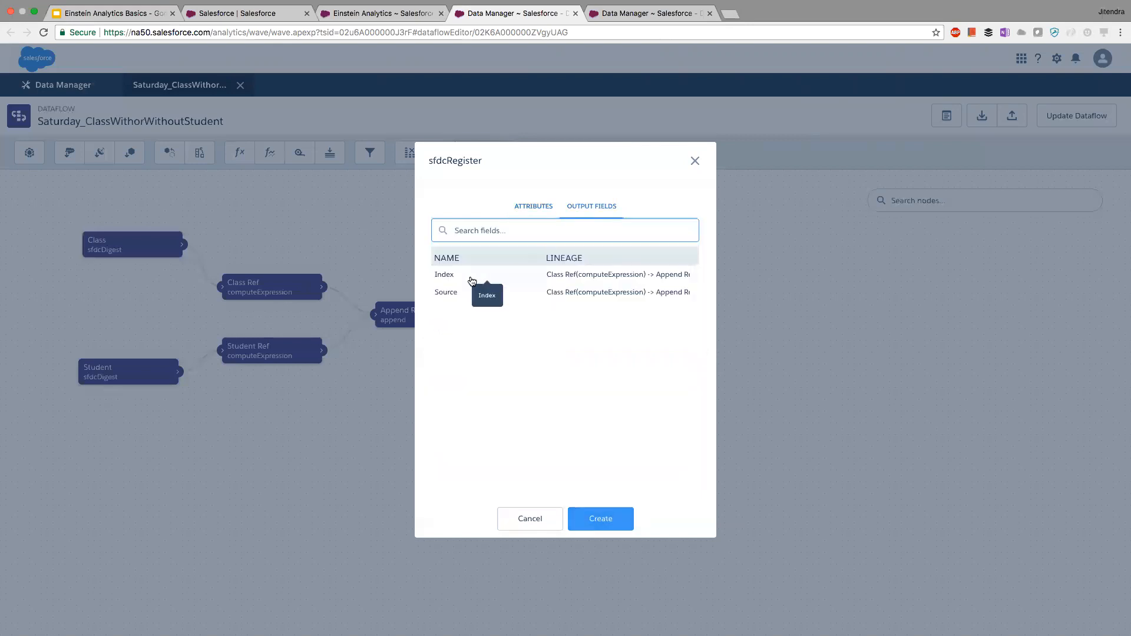
click(498, 327)
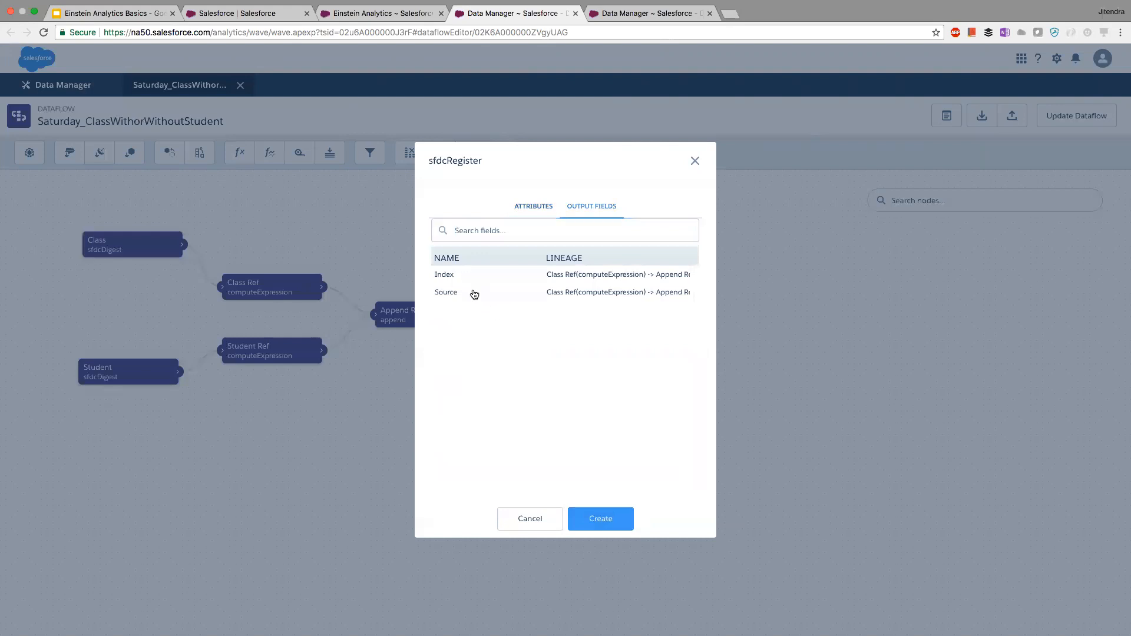
click(600, 518)
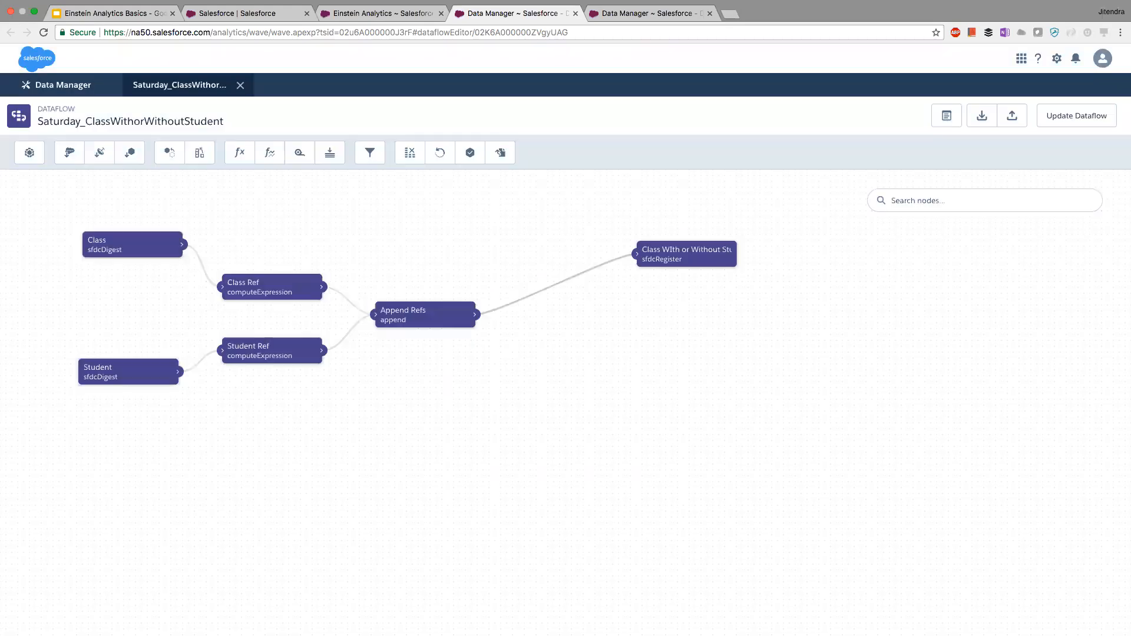
drag(699, 282, 652, 308)
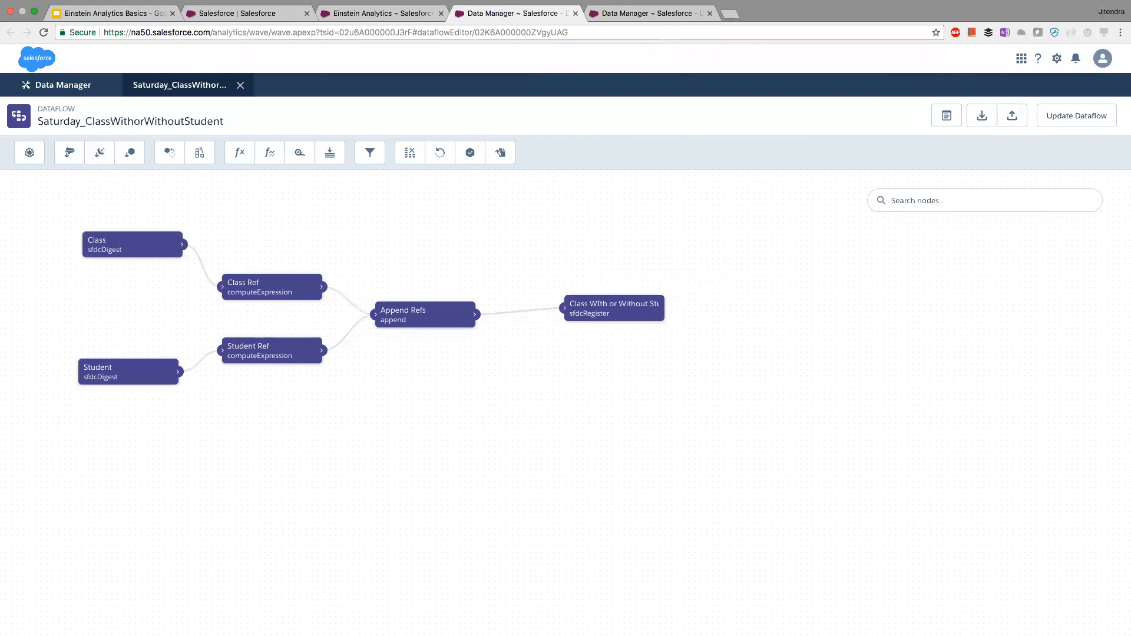
Update and run the Saturday_ClassWithorWithoutStudent dataflow, and check its job in the Data Manager monitor.
click(1077, 116)
click(707, 377)
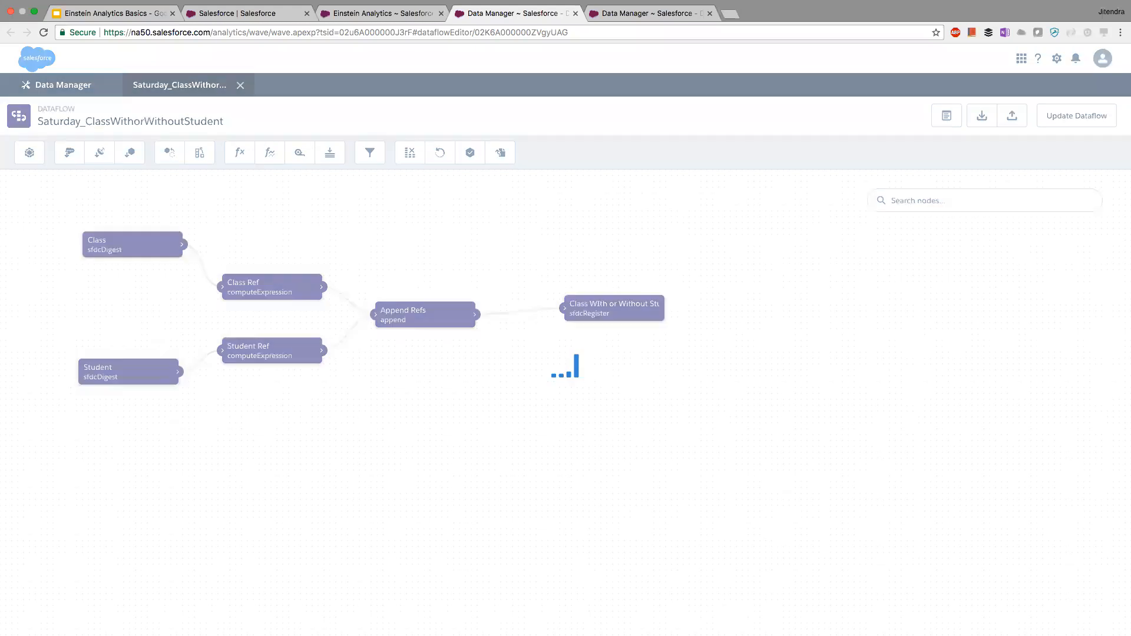
click(1074, 115)
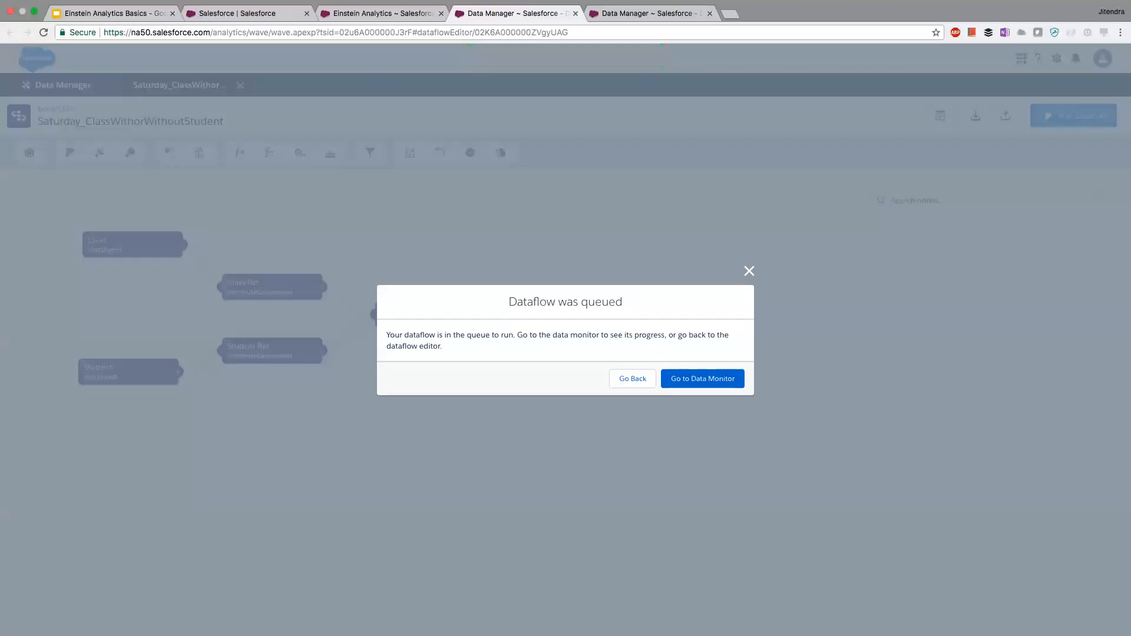
click(632, 378)
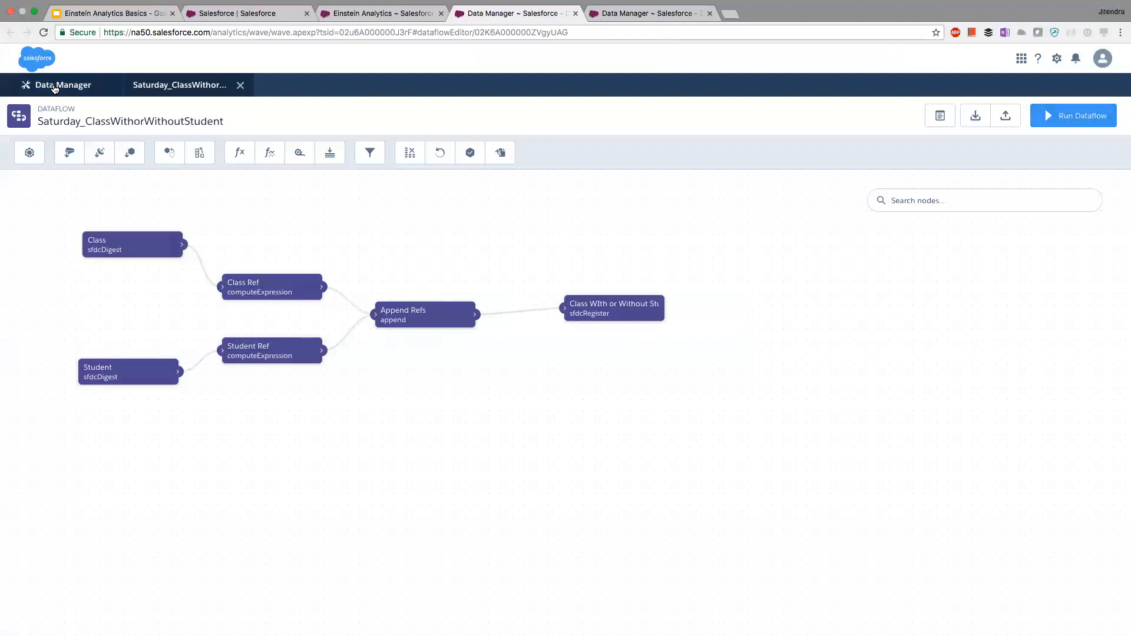
click(59, 85)
click(61, 128)
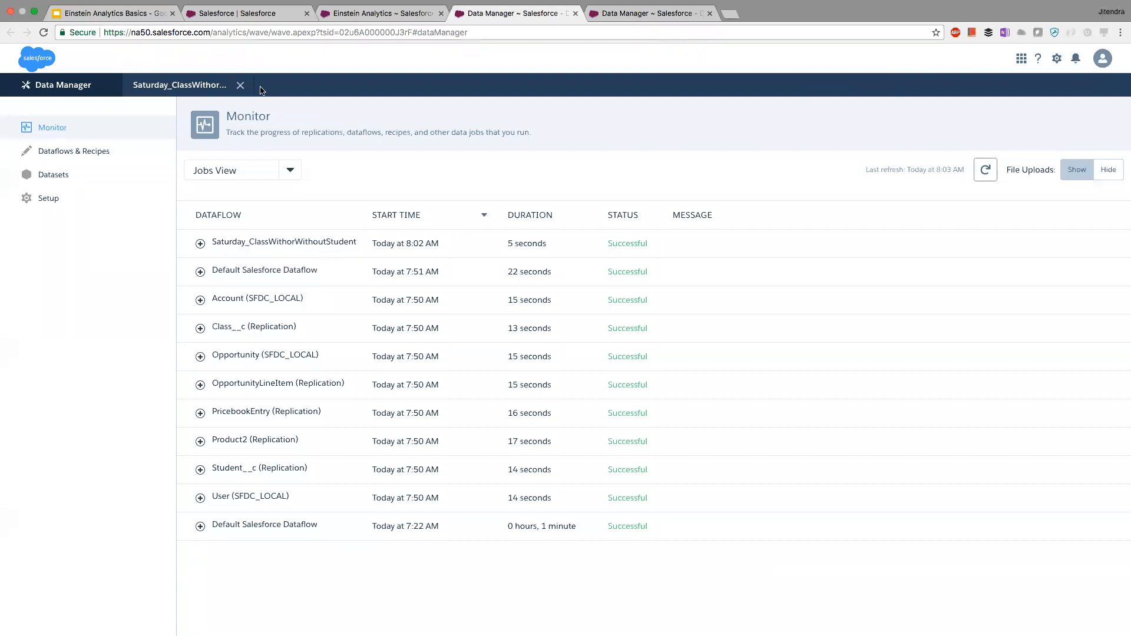
Switch to Analytics Studio, reload it and reopen the Class With Student -Problem lens to review its rows.
click(383, 14)
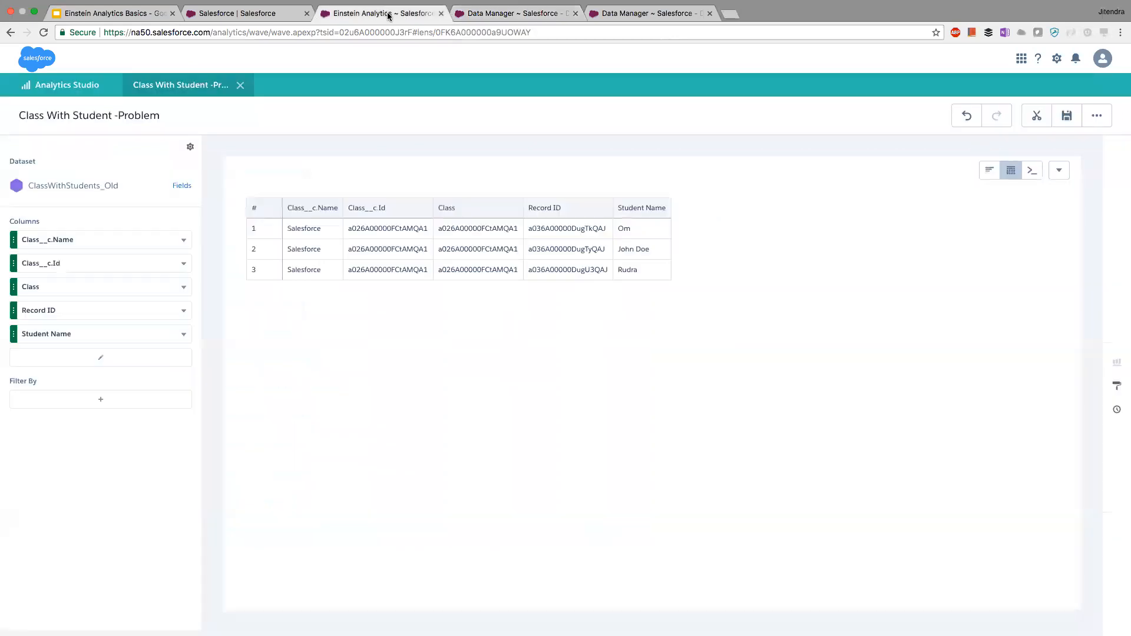
click(240, 85)
click(44, 33)
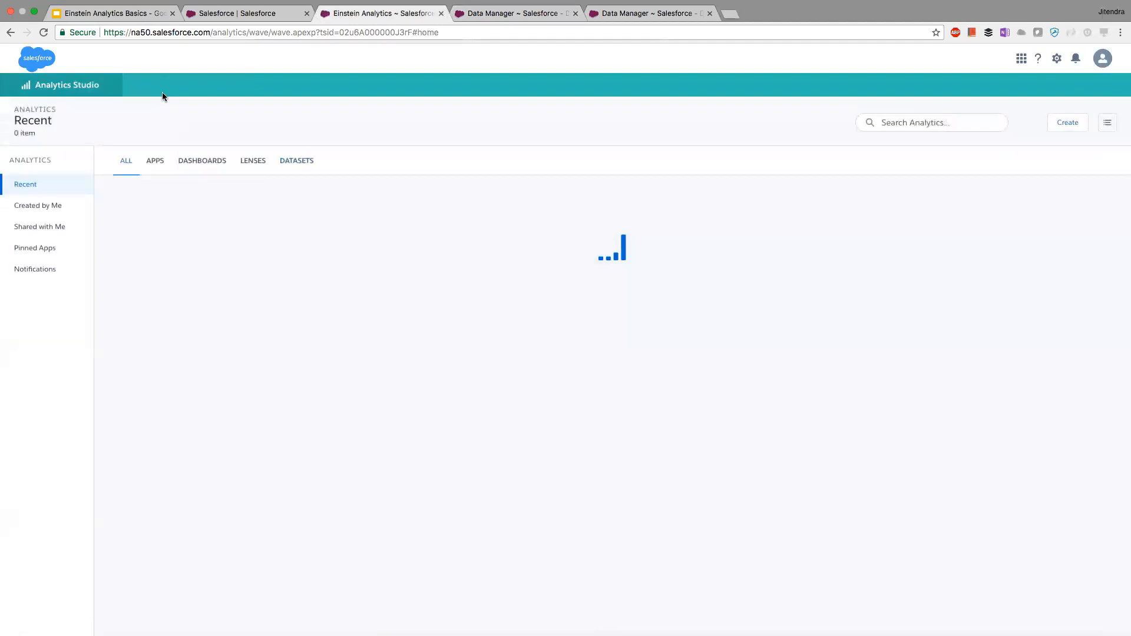
click(253, 160)
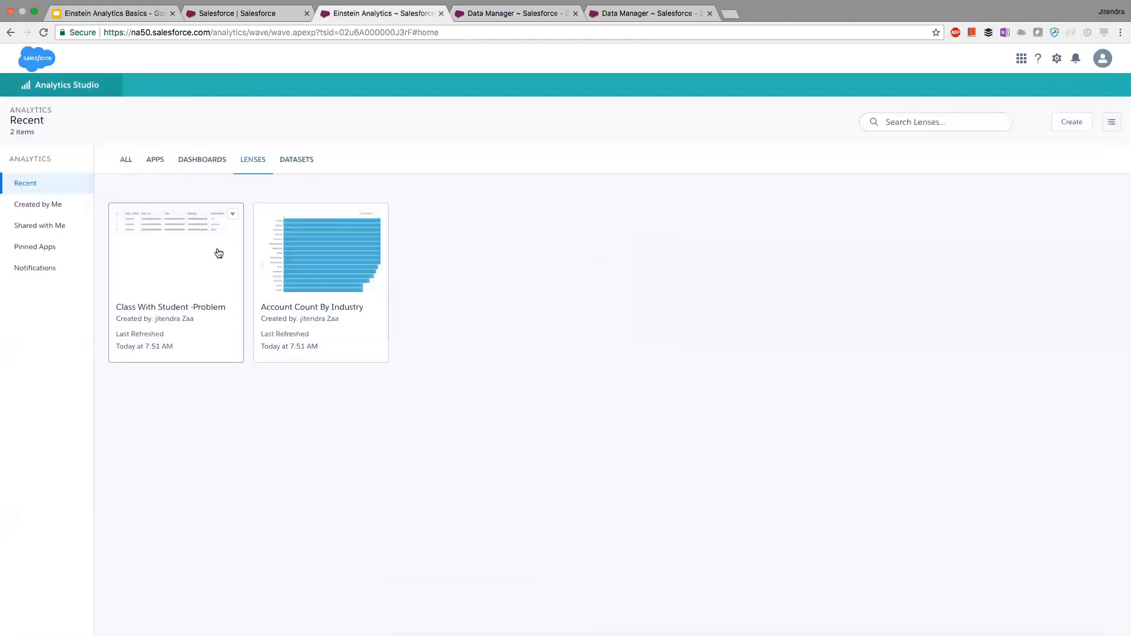
click(167, 272)
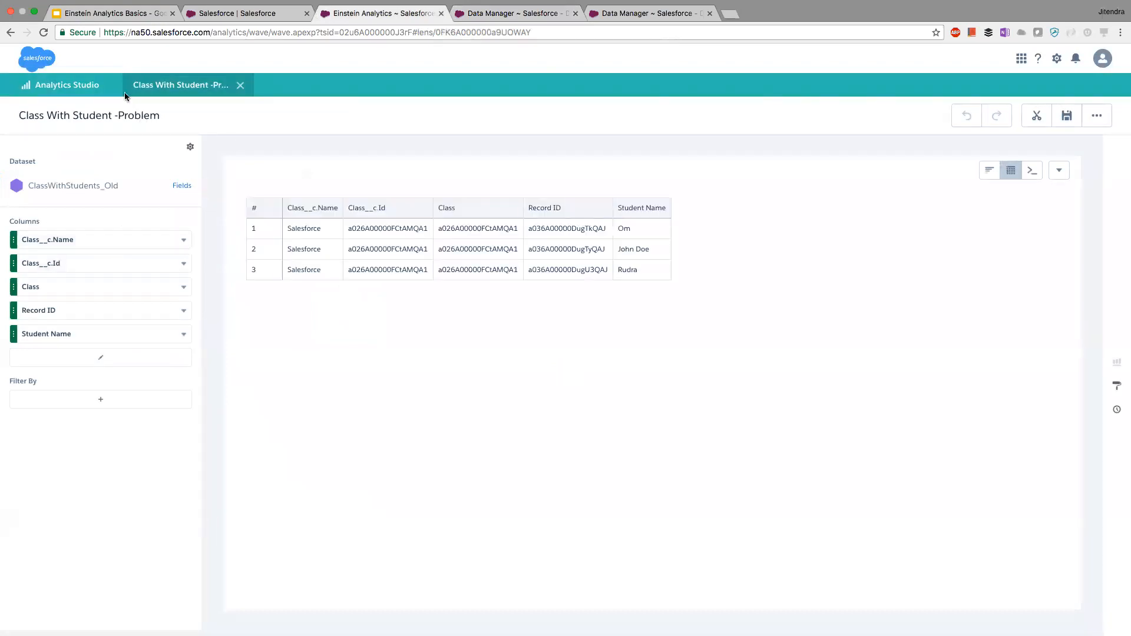
Open the ClassWithorWithoutStudent dataset in a new lens, after checking the register node in the dataflow.
click(73, 86)
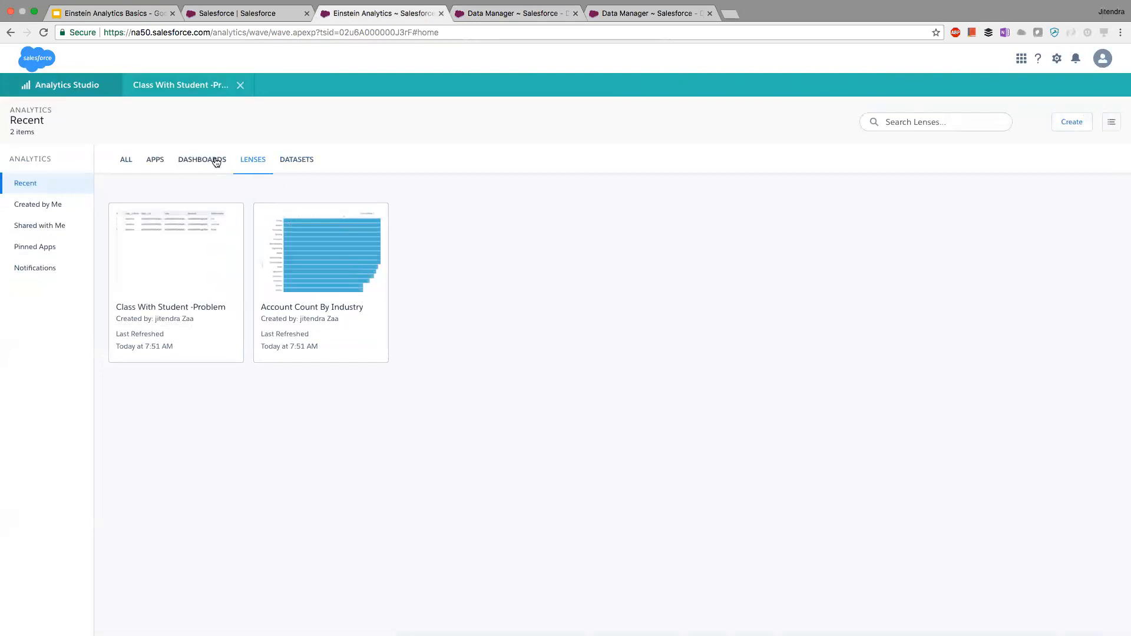
click(297, 159)
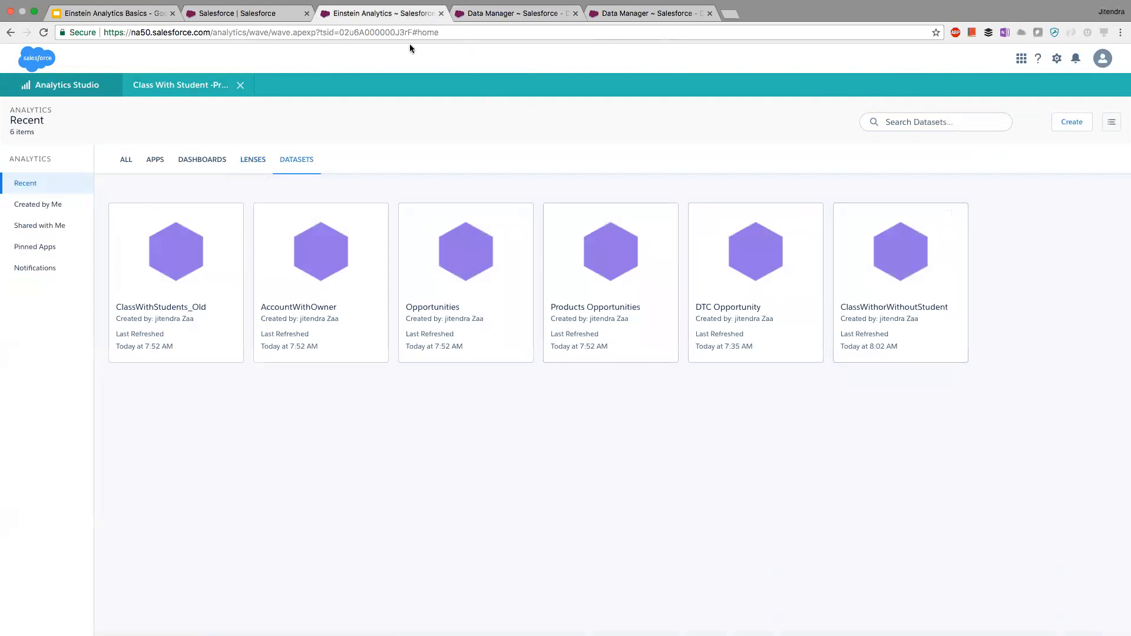
click(510, 14)
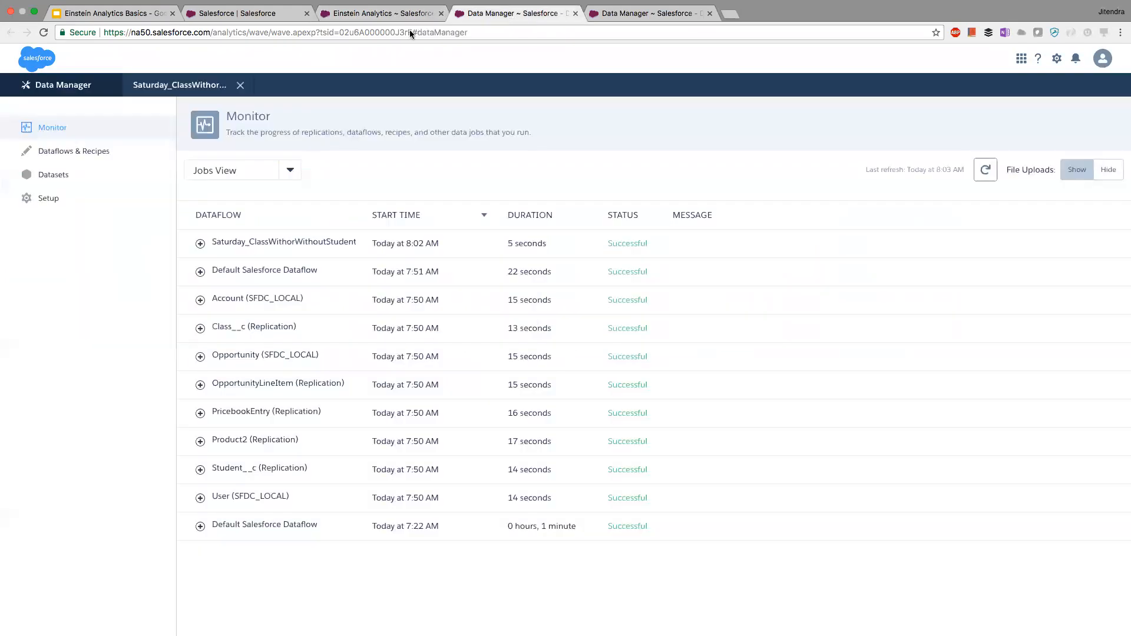
click(131, 86)
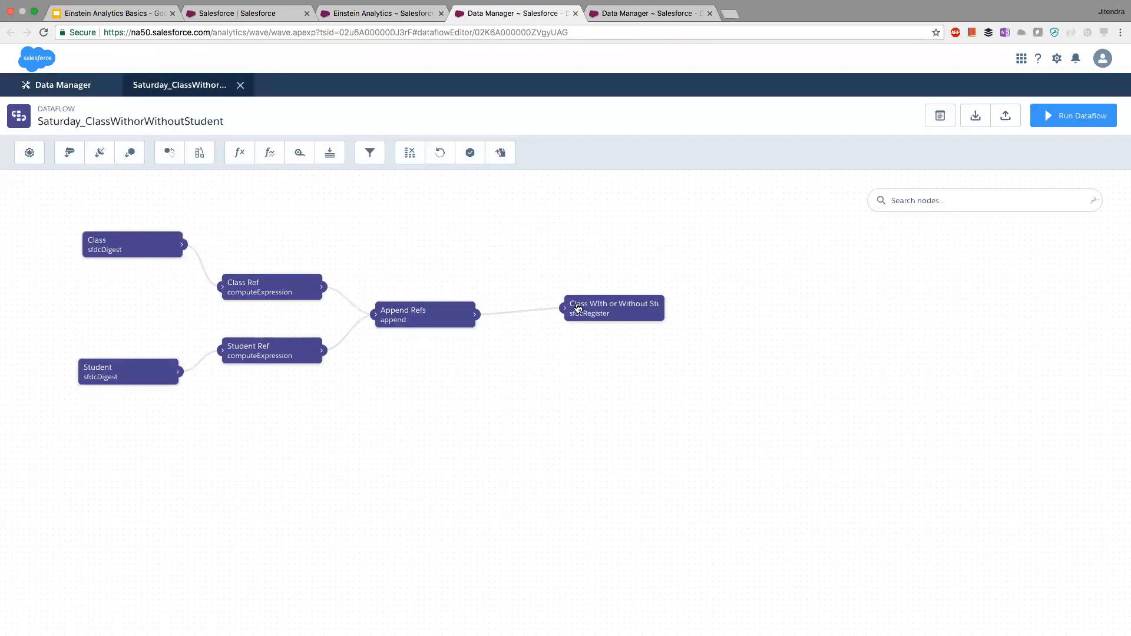
click(363, 16)
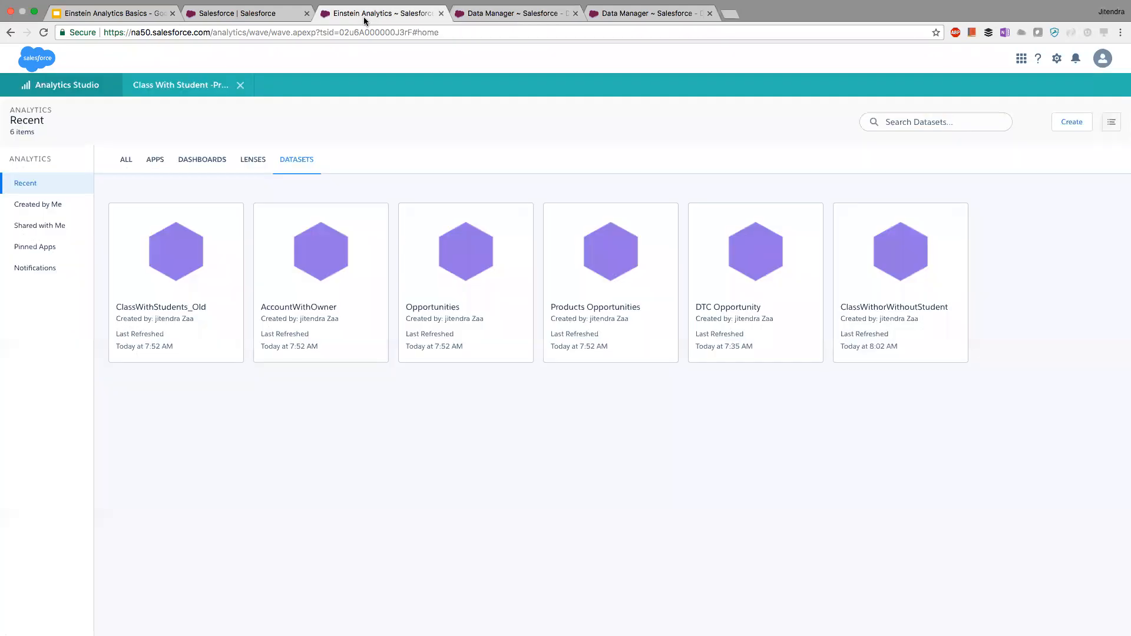
click(901, 265)
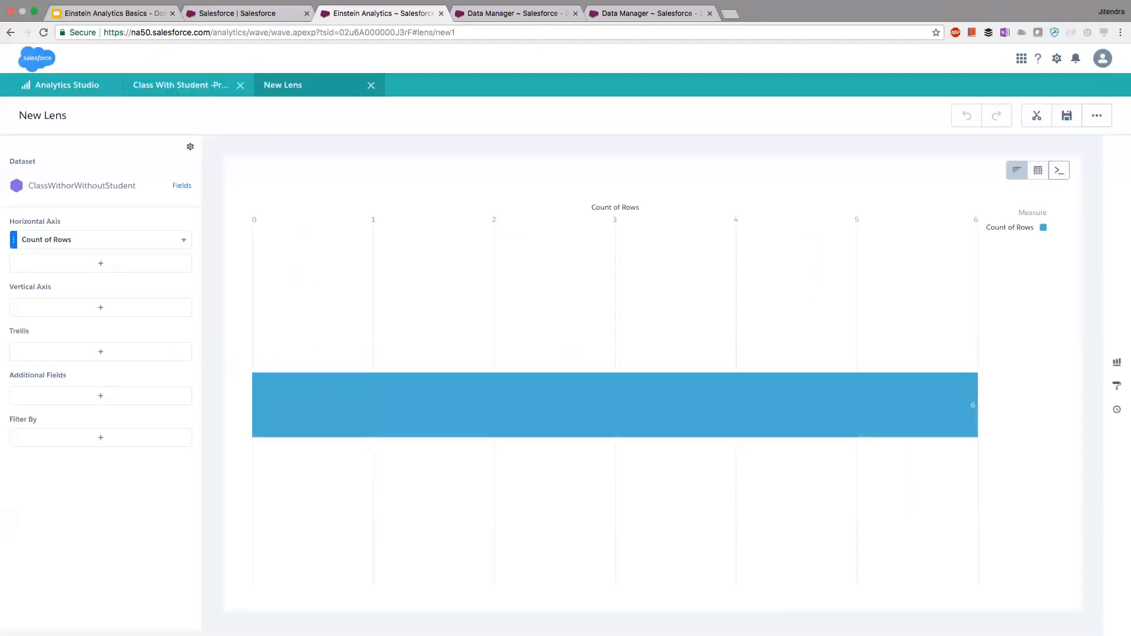
Show the ClassWithorWithoutStudent lens as a values table with the Index and Source columns.
click(1038, 170)
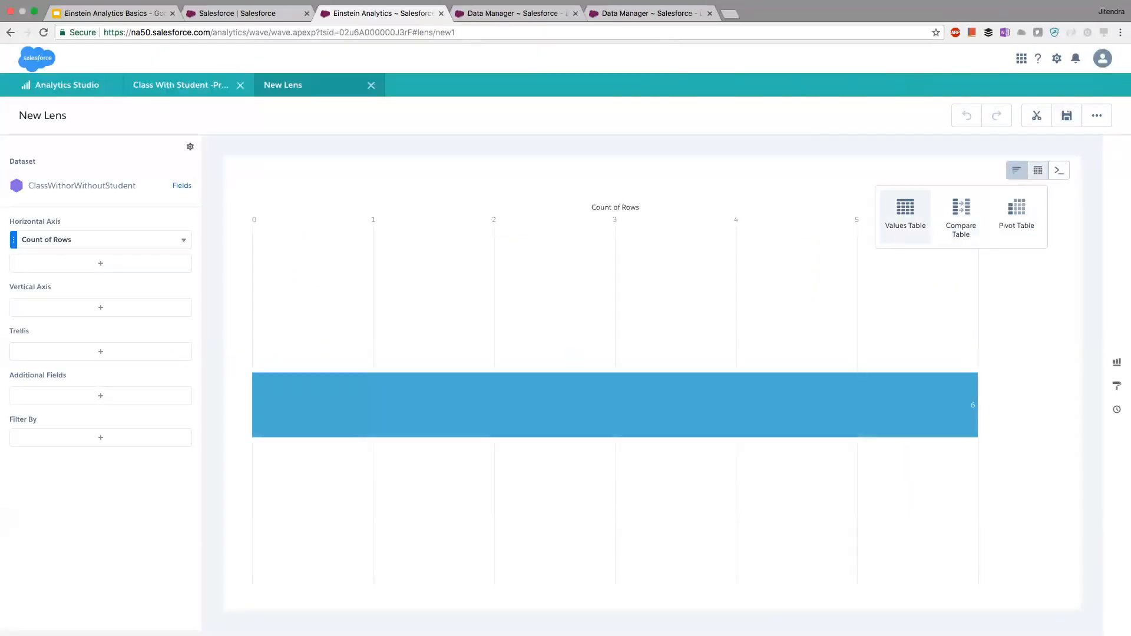
click(906, 212)
click(101, 287)
click(312, 454)
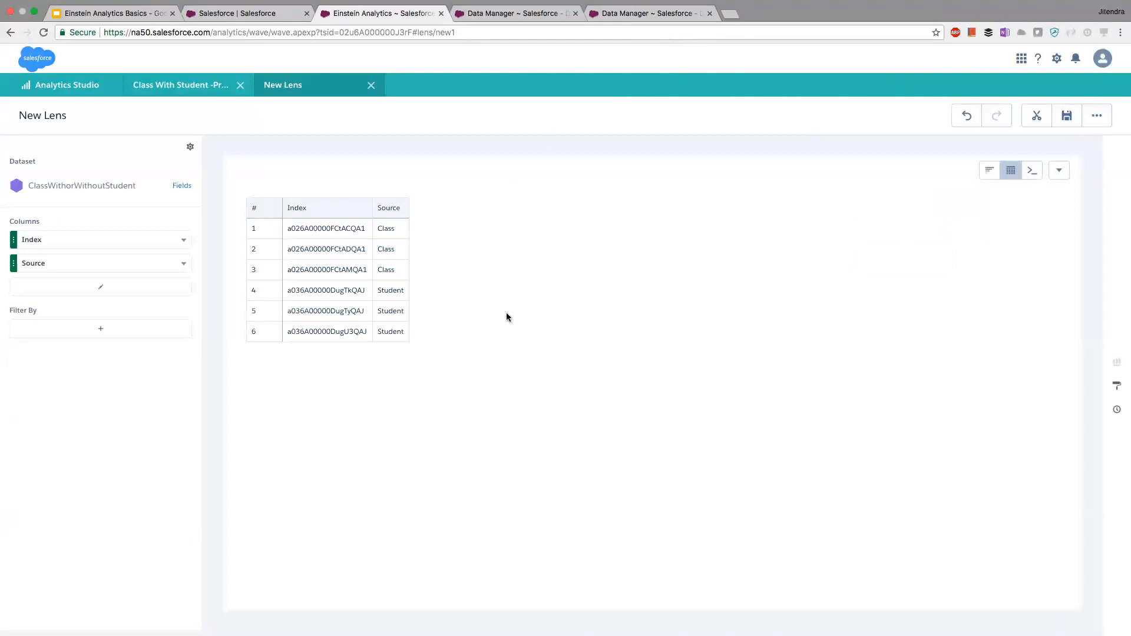
Compare the rows of the Class With Student -Problem lens with those of the new ClassWithorWithoutStudent lens.
click(181, 85)
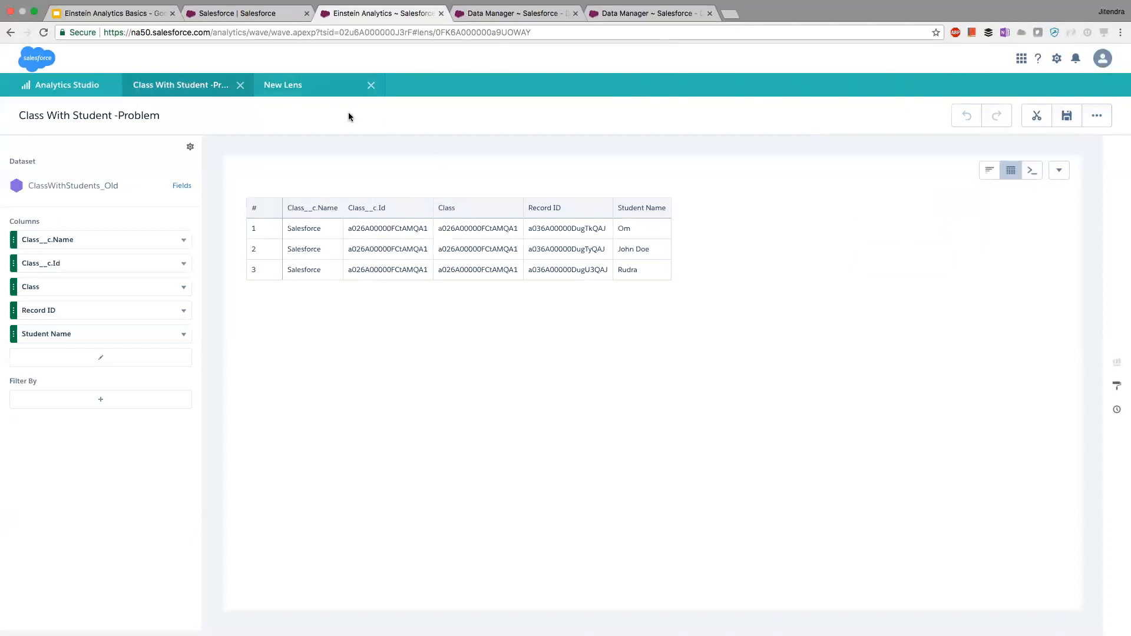
click(287, 84)
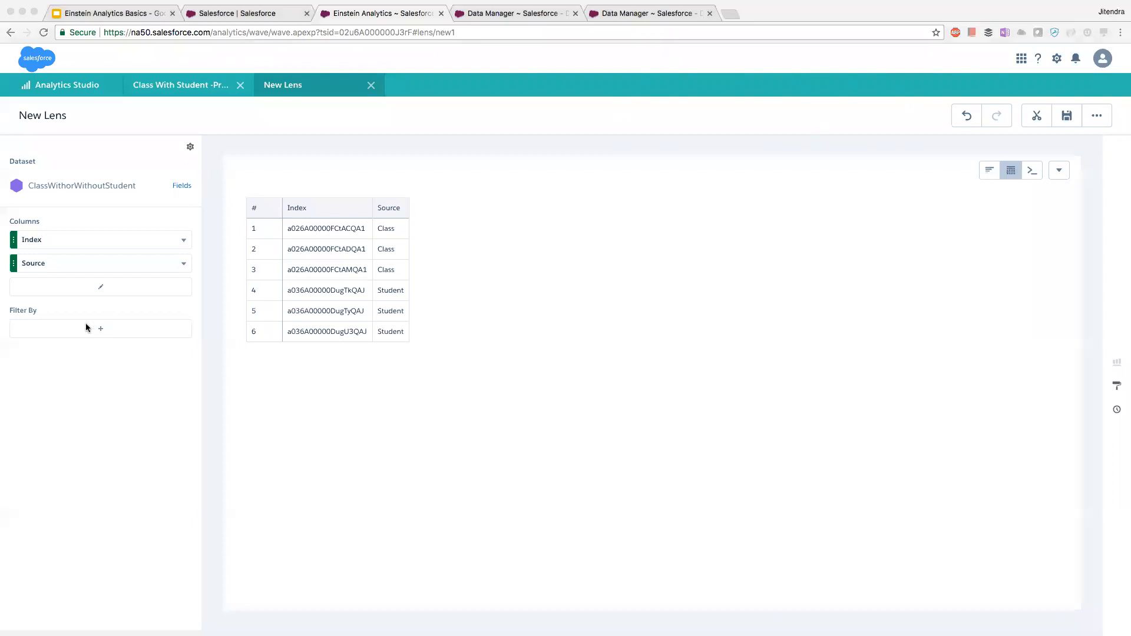
click(493, 242)
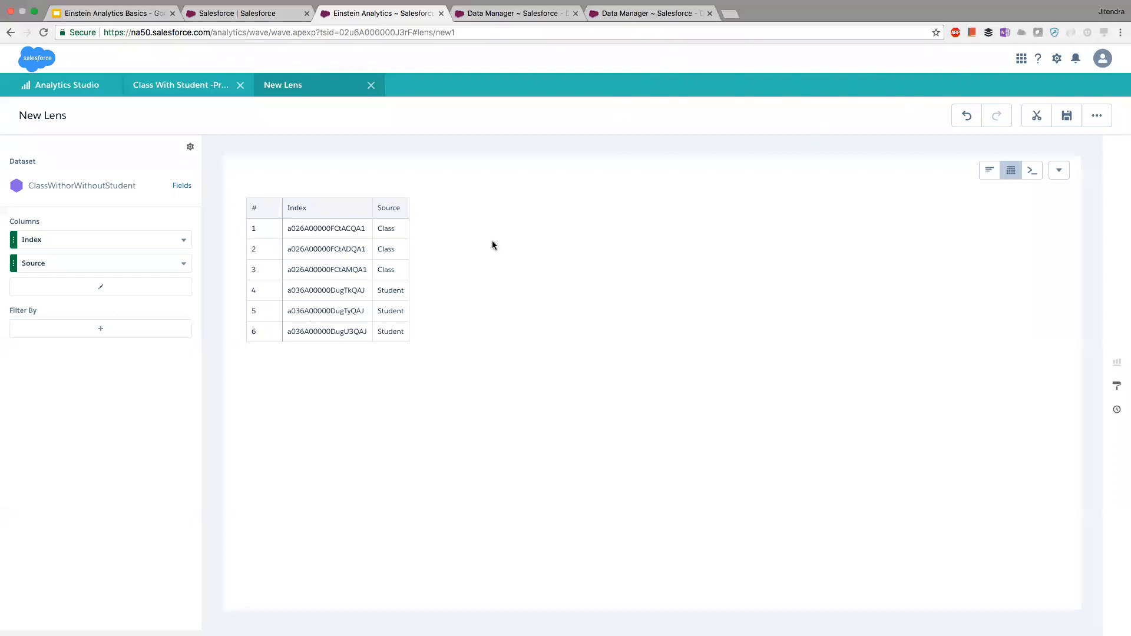
Switch to the dataflow editor and move the register node farther from Append Refs, rechecking the lens table before returning to the dataflow.
click(511, 15)
drag(601, 313, 841, 310)
drag(766, 377, 720, 361)
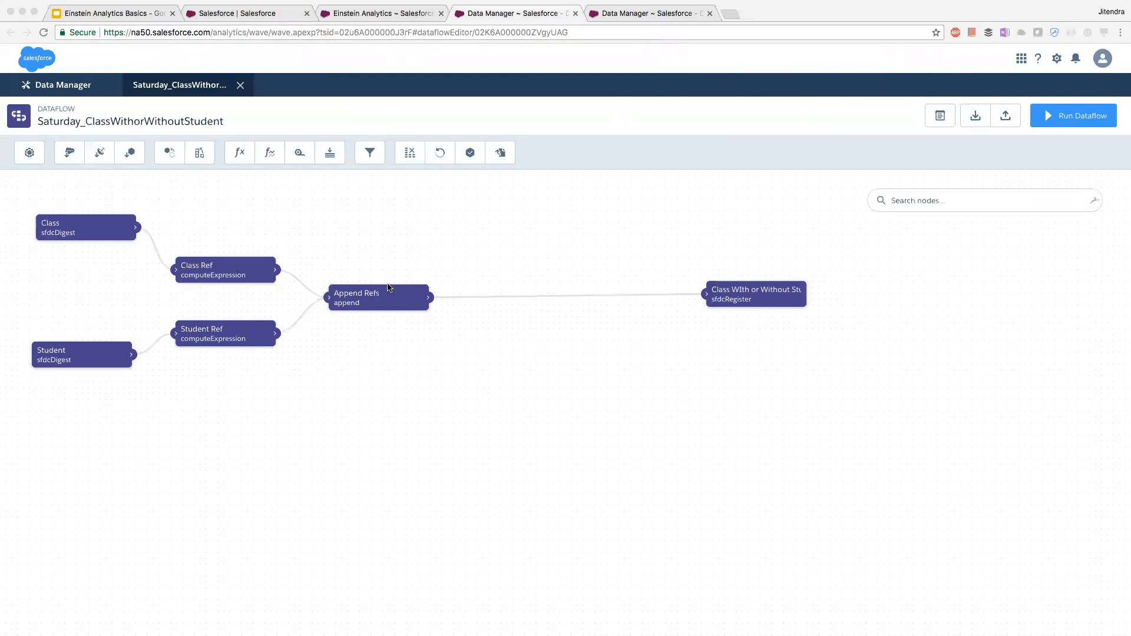
click(382, 17)
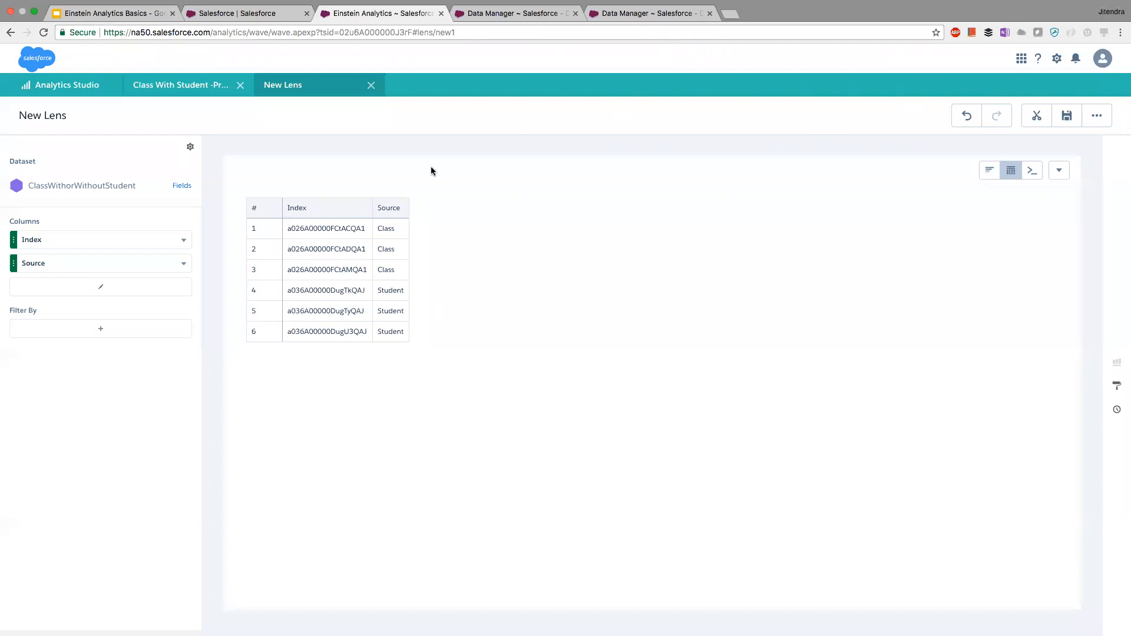
click(503, 17)
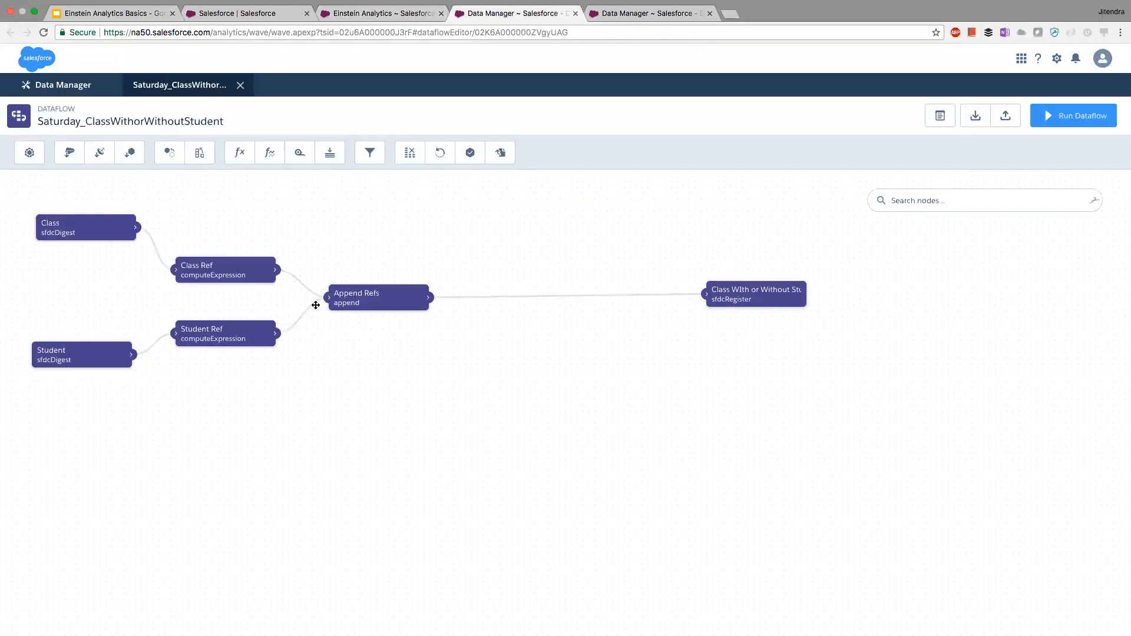
click(202, 157)
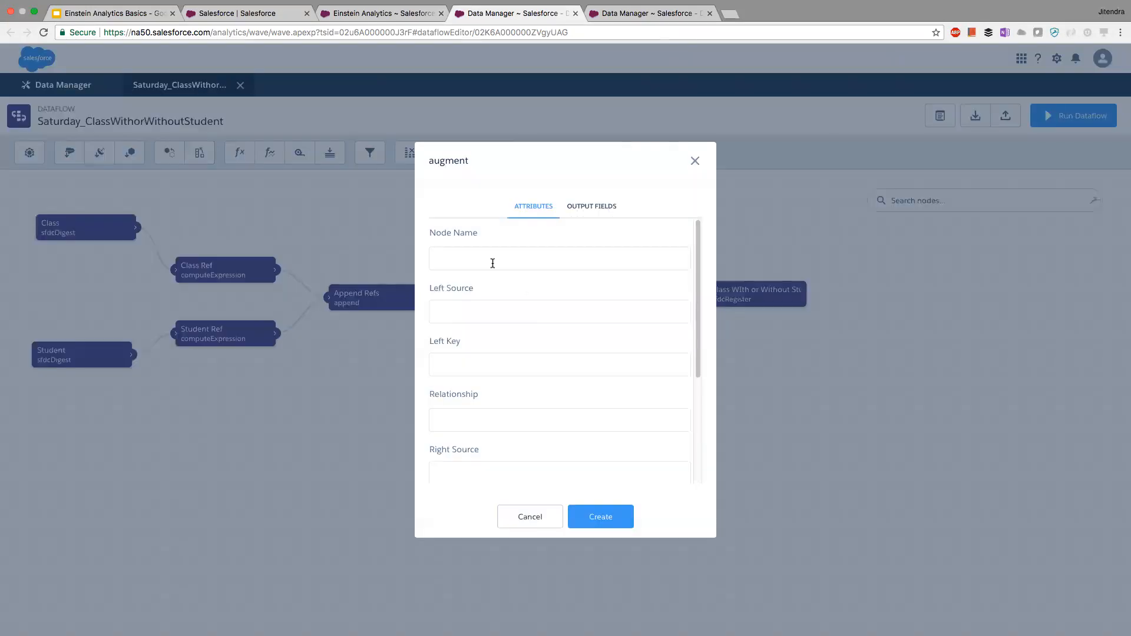
text(Jo)
click(531, 517)
drag(531, 460, 507, 389)
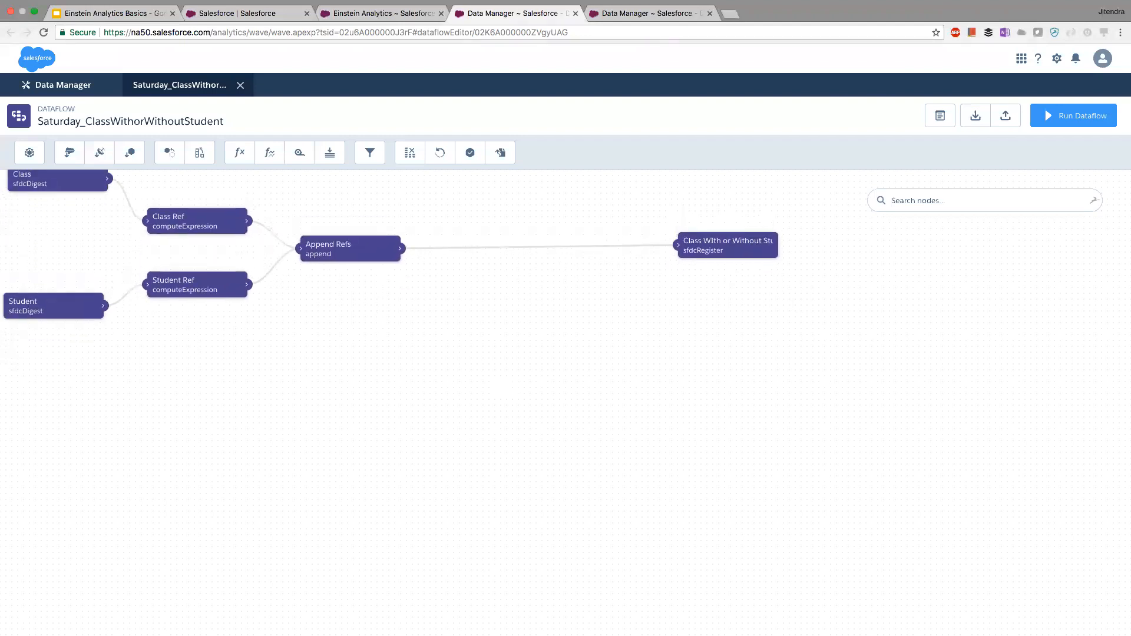
Start an augment node named Join Student with Append Refs as the left source and Index as the left key.
click(200, 152)
text(Join Student)
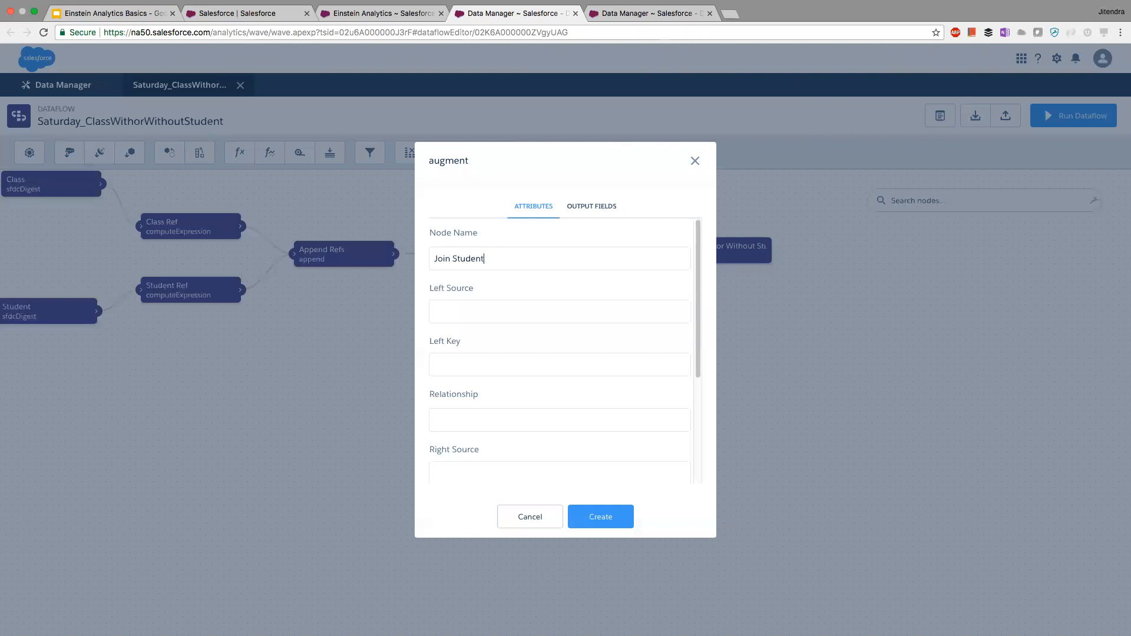
click(561, 365)
click(536, 318)
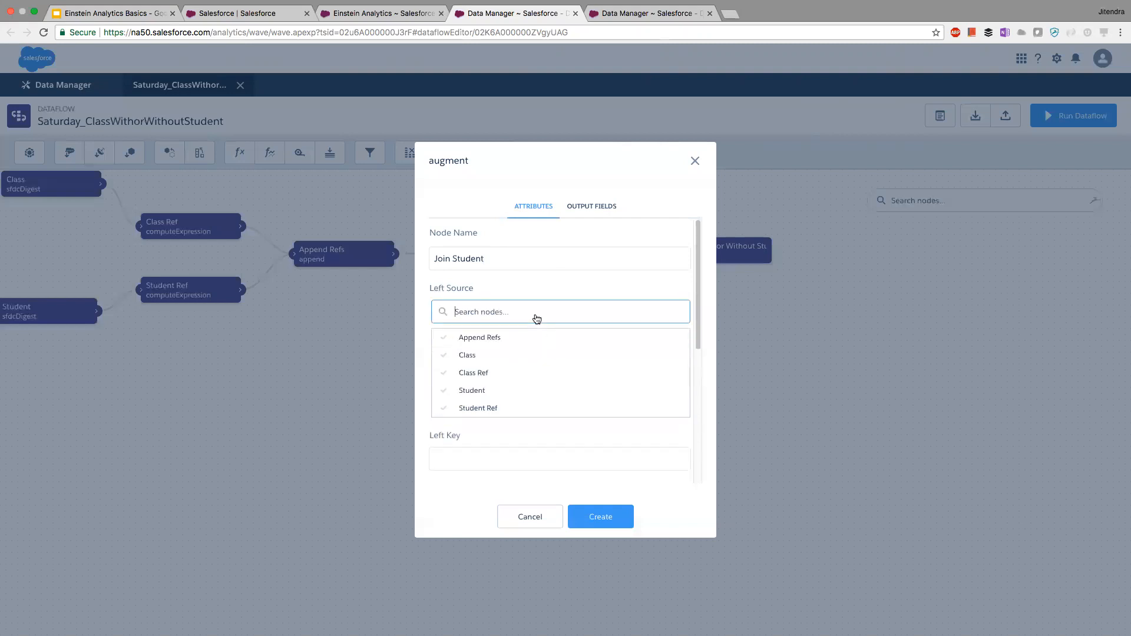
click(504, 338)
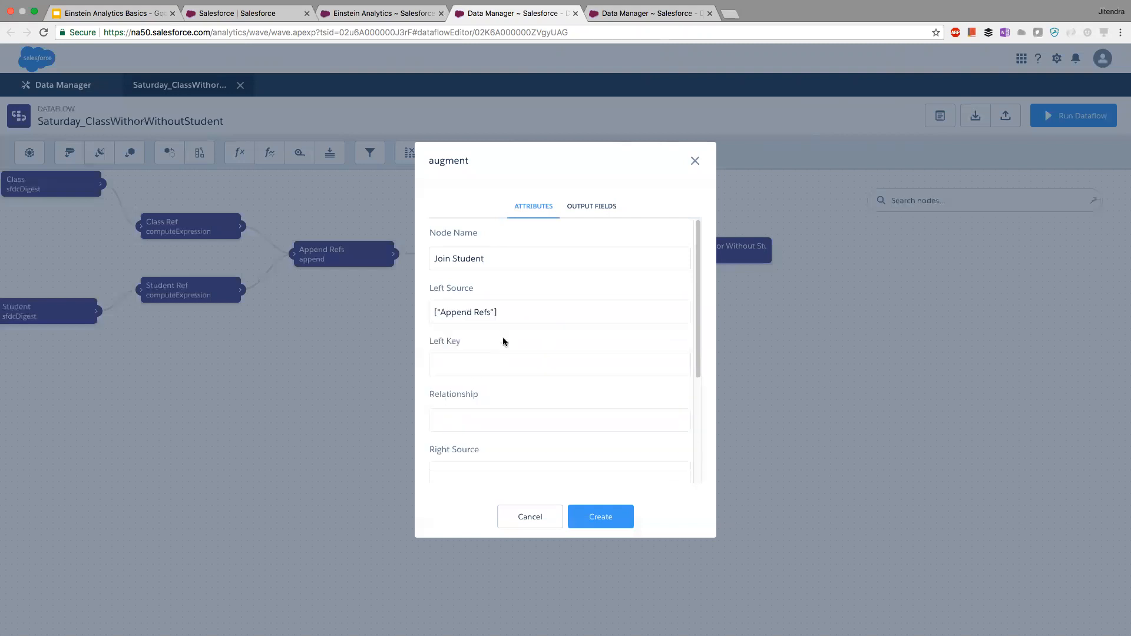
click(496, 370)
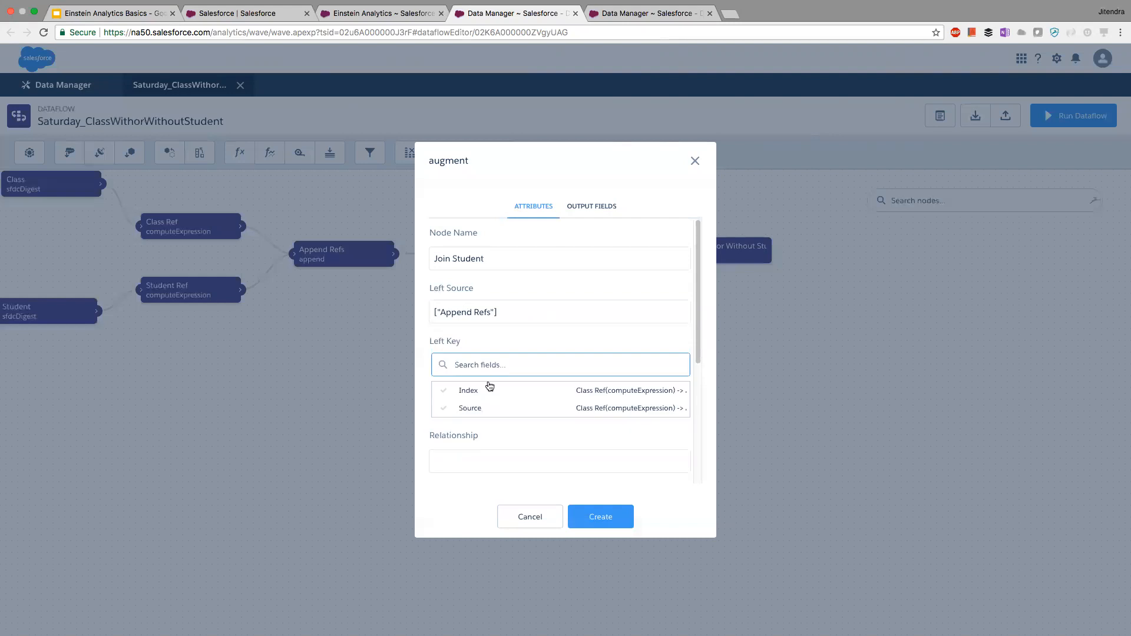
click(490, 387)
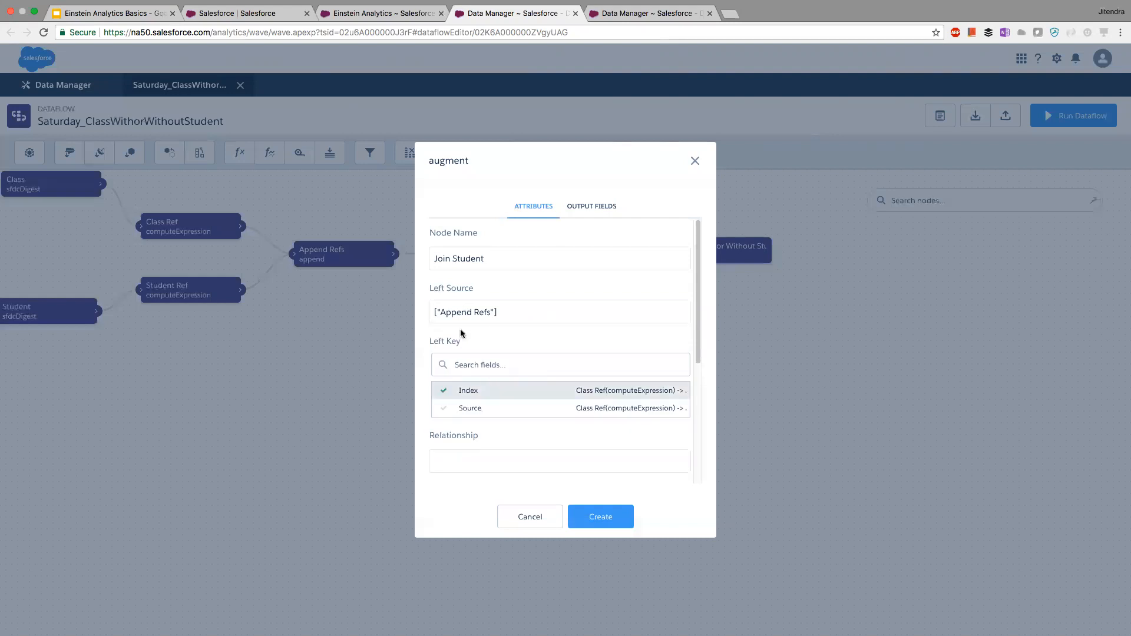
click(507, 337)
Set the augment node's relationship to StudentJoin, its right source to Student and its right key to Id.
scroll(476, 368, down, 2)
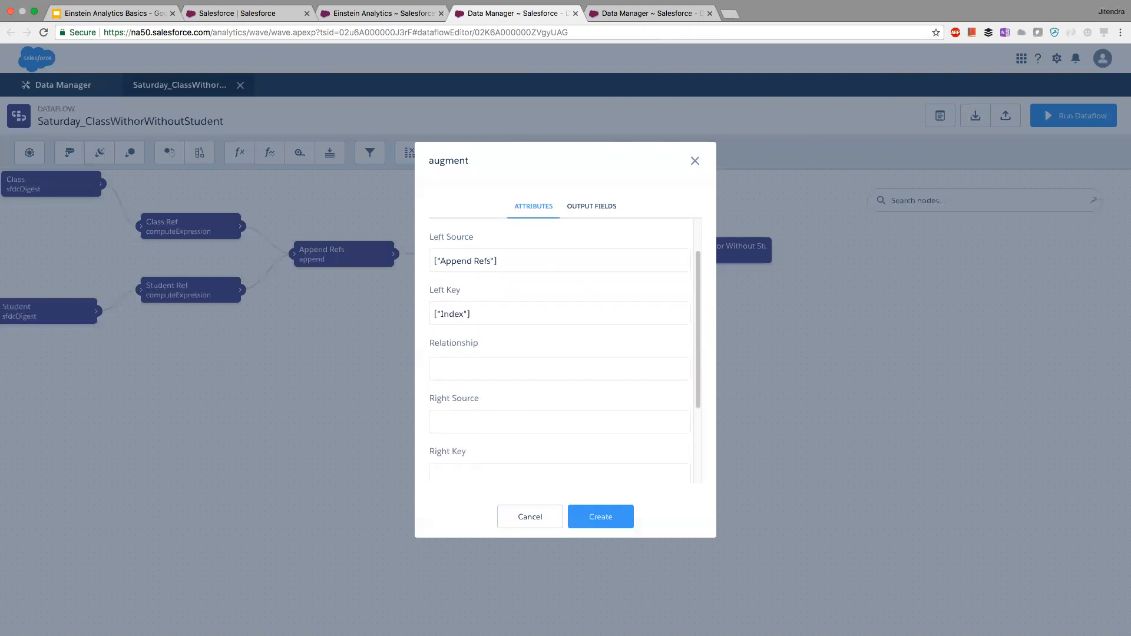
click(476, 366)
text(StudentJoin)
click(484, 422)
scroll(485, 422, down, 4)
click(473, 382)
scroll(502, 390, down, 2)
scroll(565, 348, down, 1)
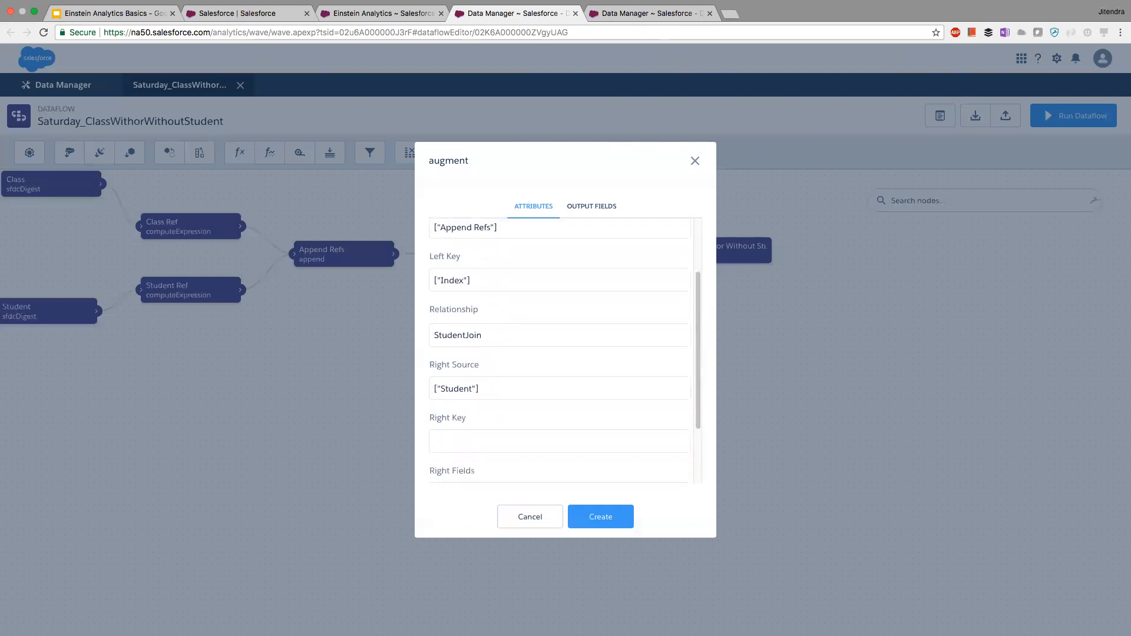
click(484, 441)
scroll(485, 441, down, 1)
click(471, 452)
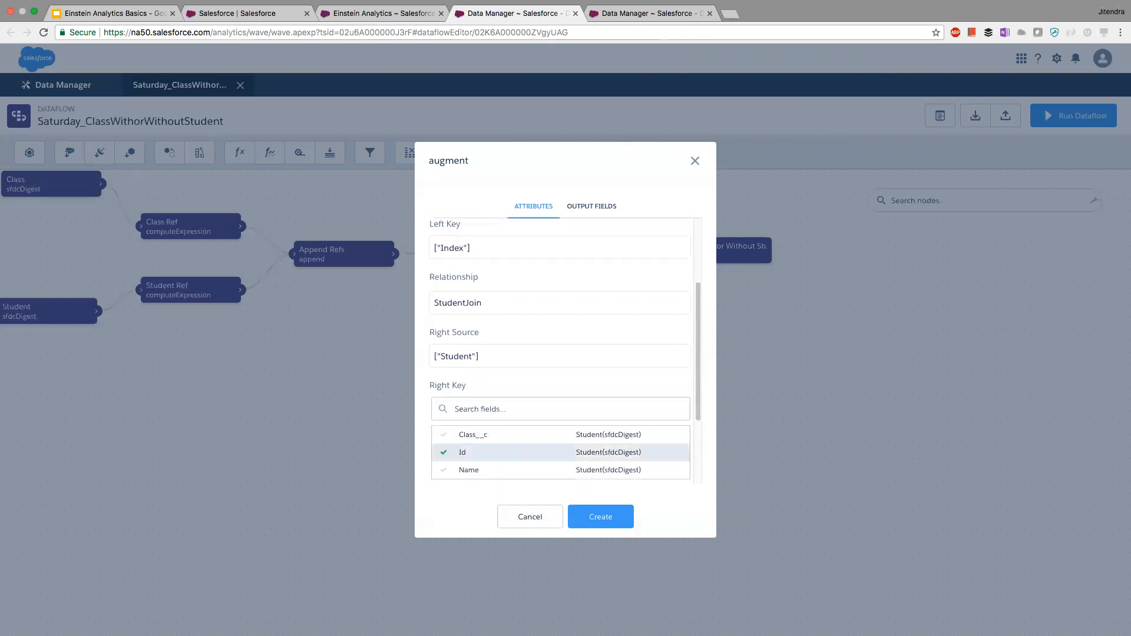
scroll(471, 453, down, 2)
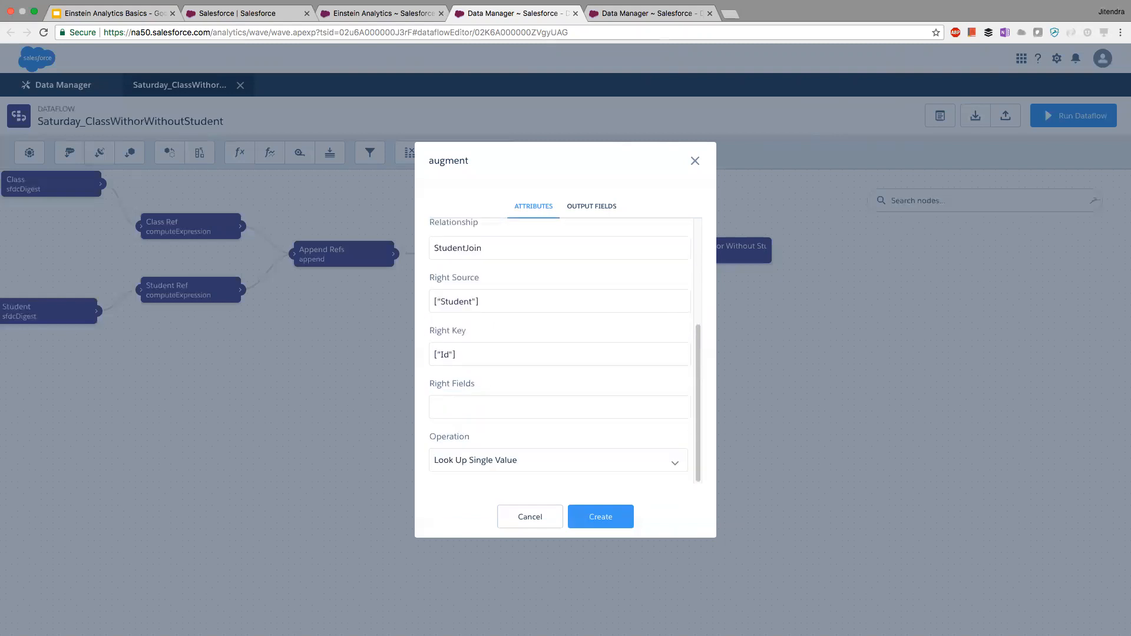
Choose Id and Name as the right fields, create the Join Student node and place it between Append Refs and the register node.
click(485, 408)
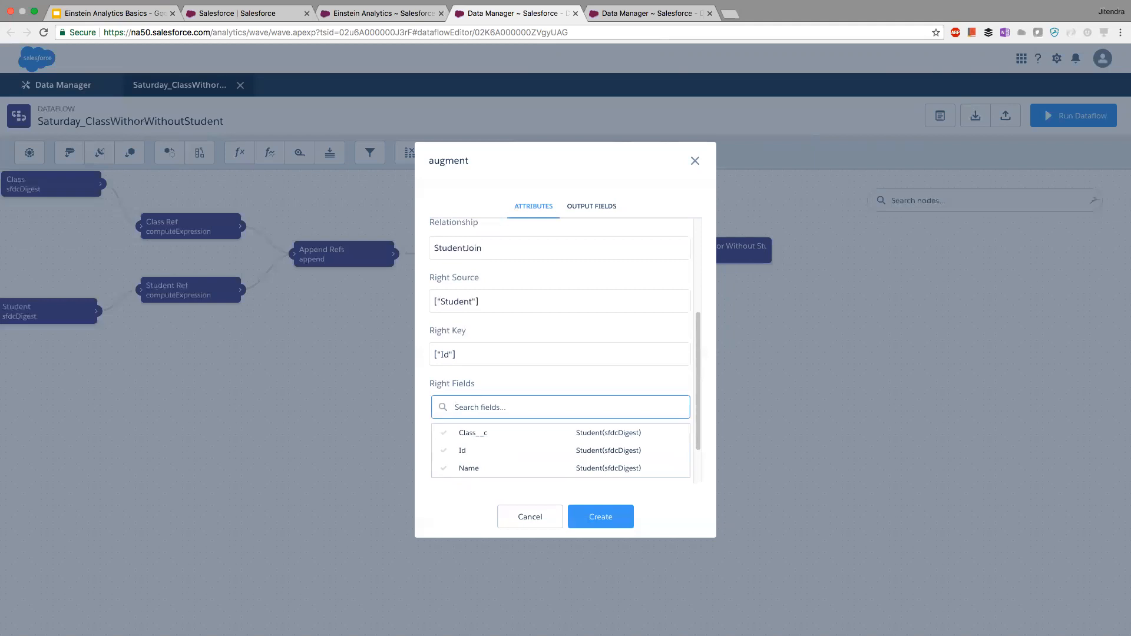
scroll(501, 413, down, 2)
click(488, 386)
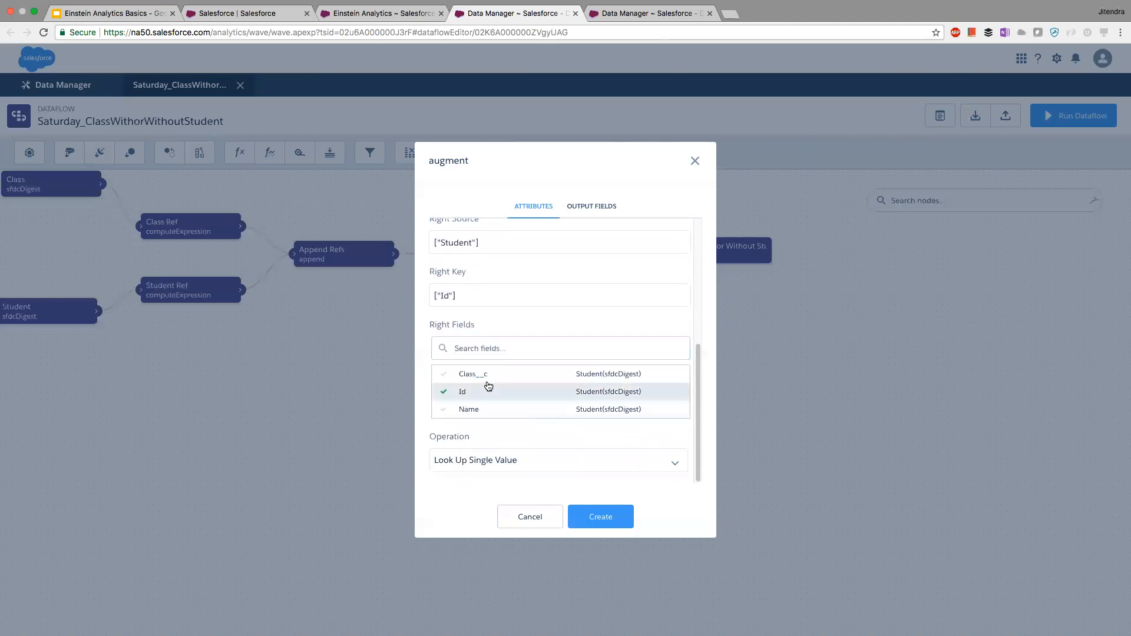
click(489, 409)
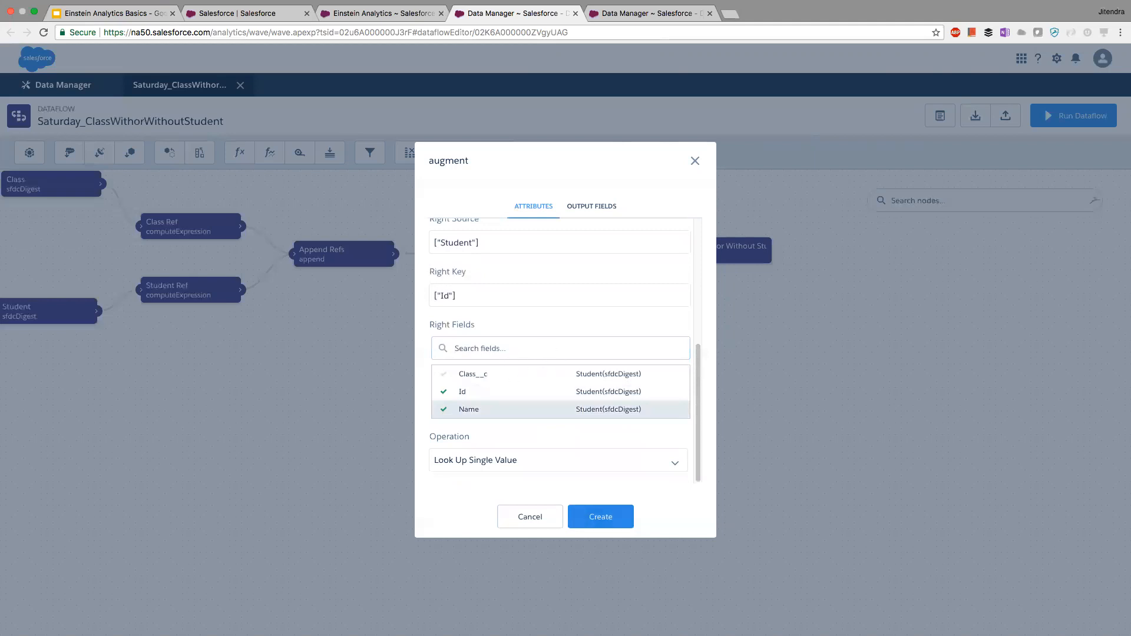
click(601, 516)
drag(579, 253, 540, 338)
drag(752, 266, 794, 265)
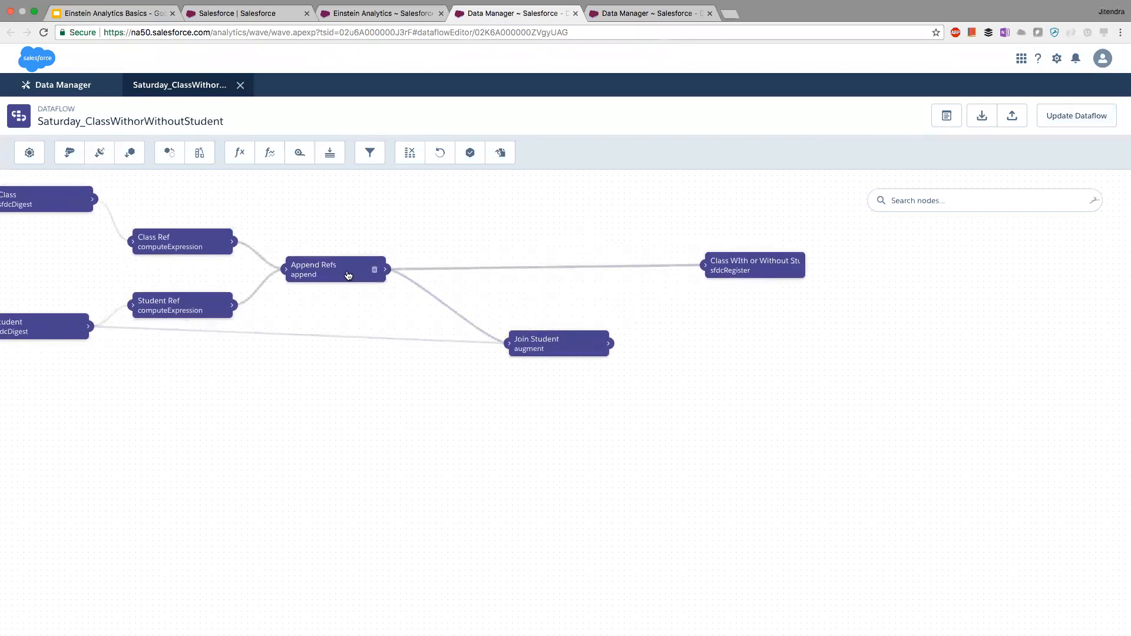
Change the source node of the Class WIth or Without Student register node from Append Refs to Join Student.
click(757, 266)
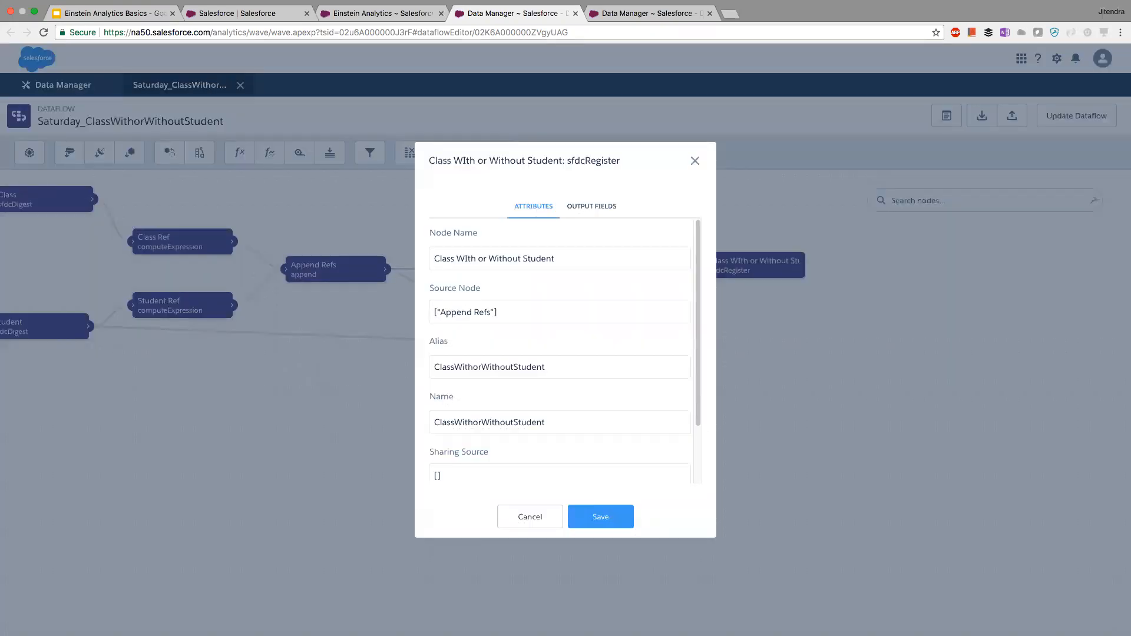
click(533, 312)
click(448, 338)
click(488, 315)
click(496, 390)
click(601, 517)
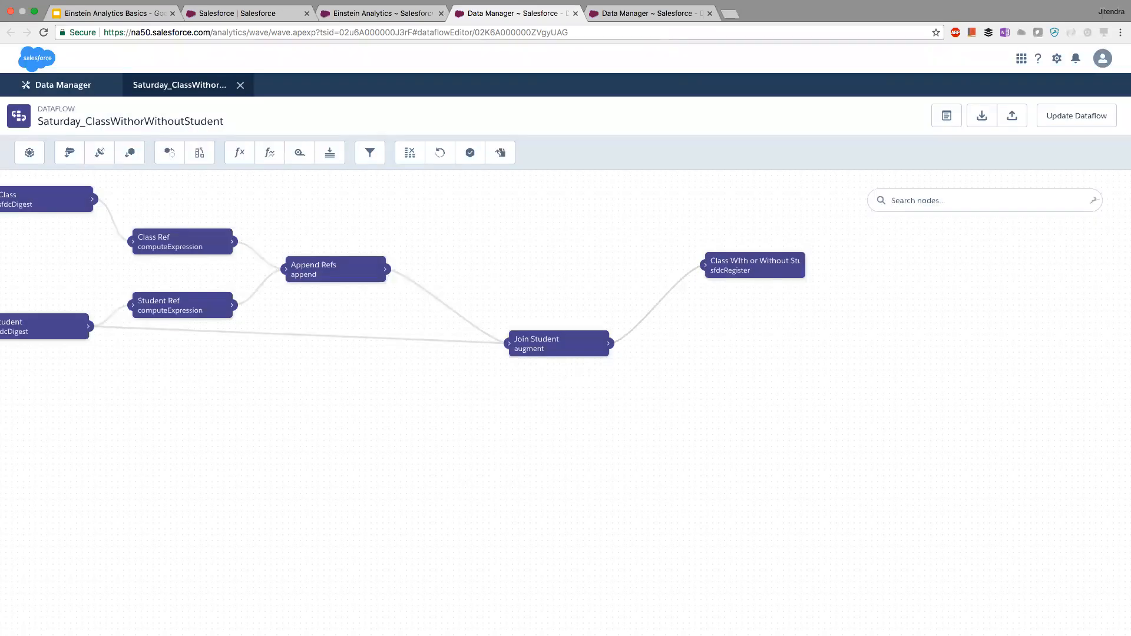
Rearrange the dataflow by moving the Student digest node lower and aligning Join Student with Append Refs and the register node.
drag(526, 353, 505, 373)
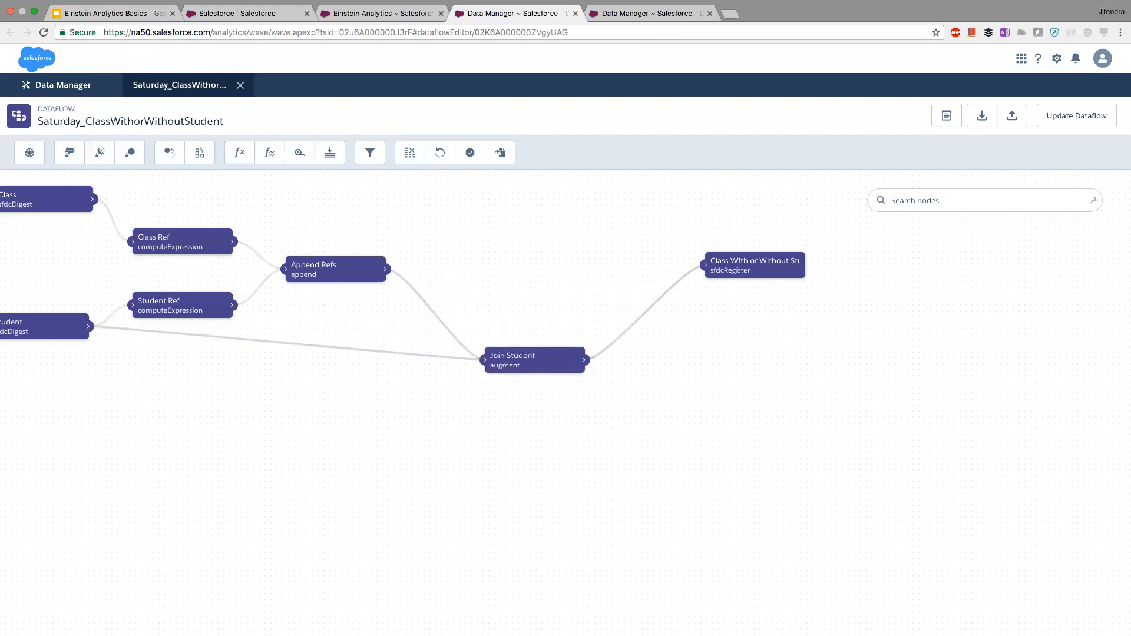
drag(76, 323, 63, 458)
drag(533, 361, 527, 271)
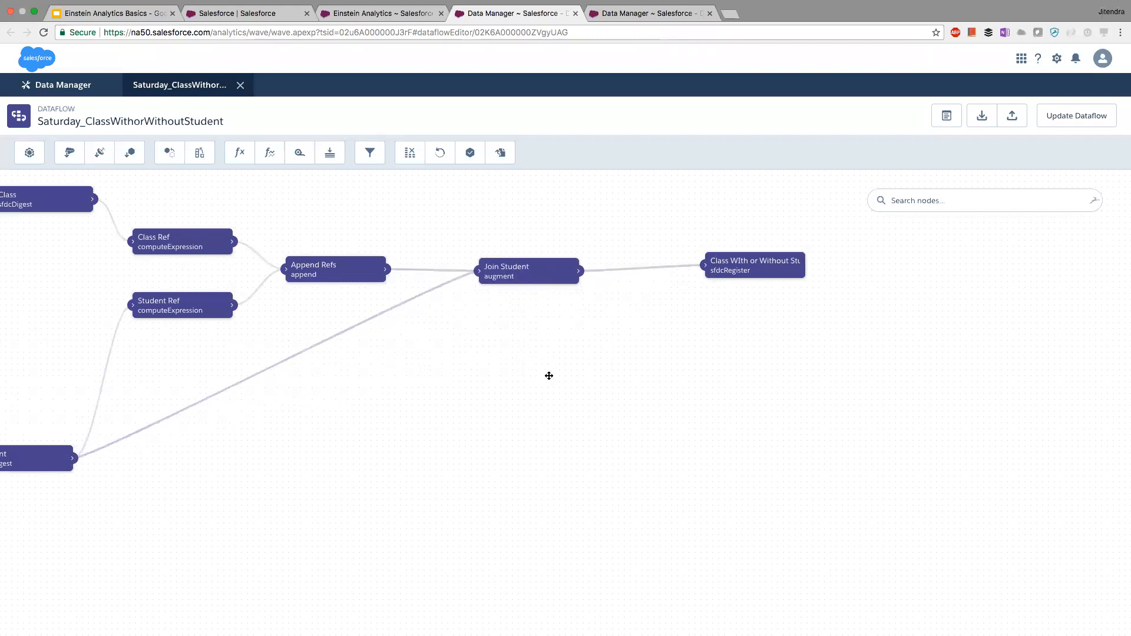
Update the dataflow, check the register node's output fields and save the node.
click(1077, 116)
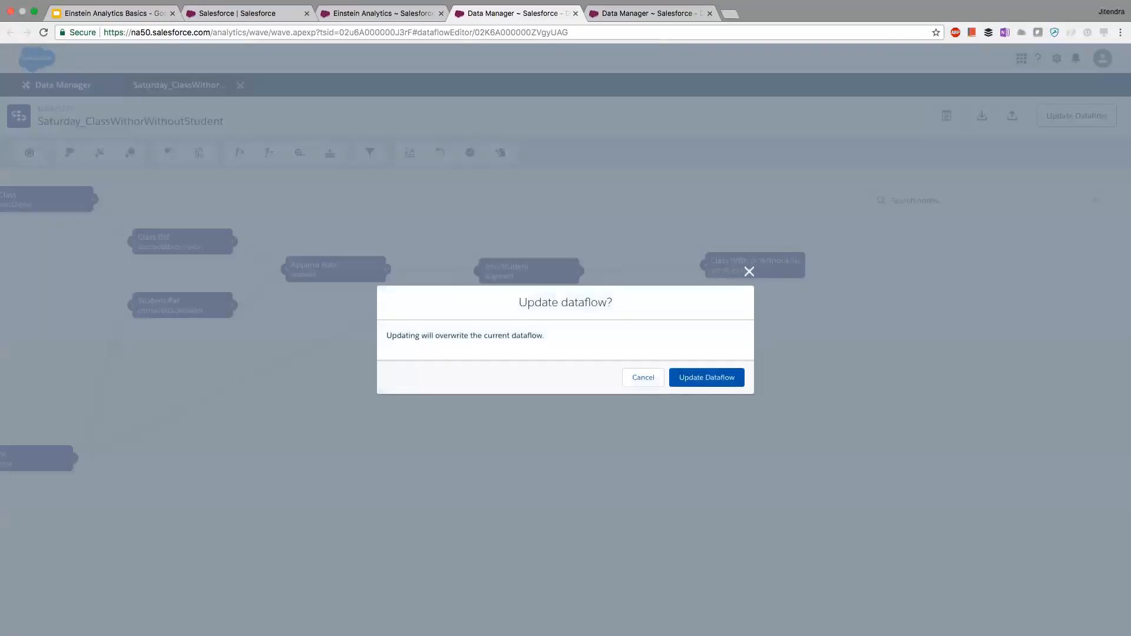
click(706, 377)
click(754, 266)
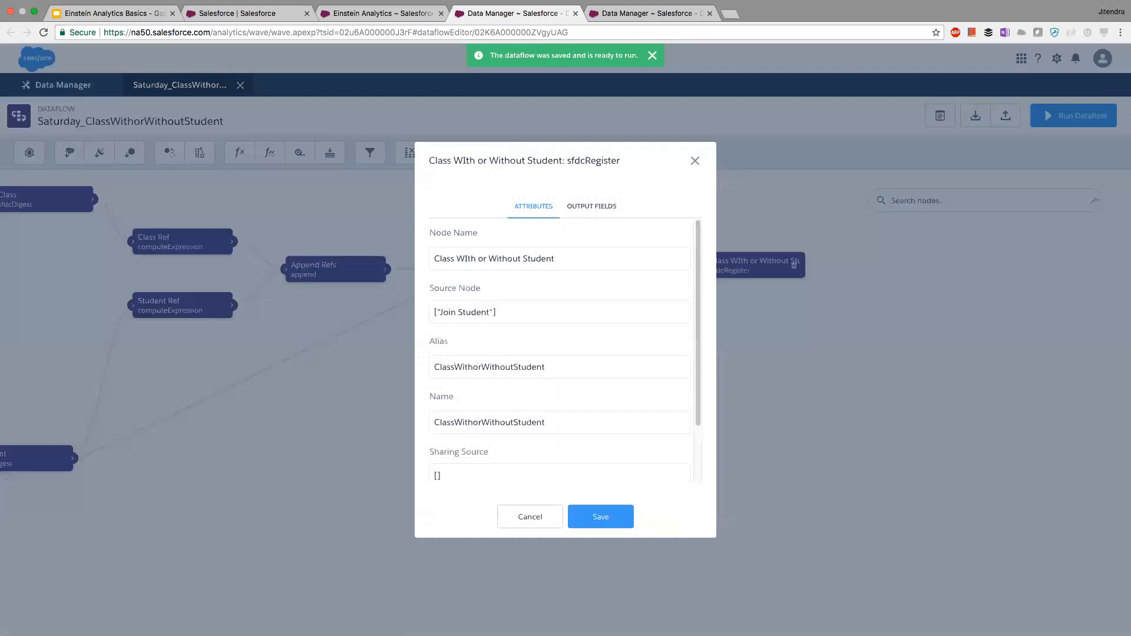
click(582, 206)
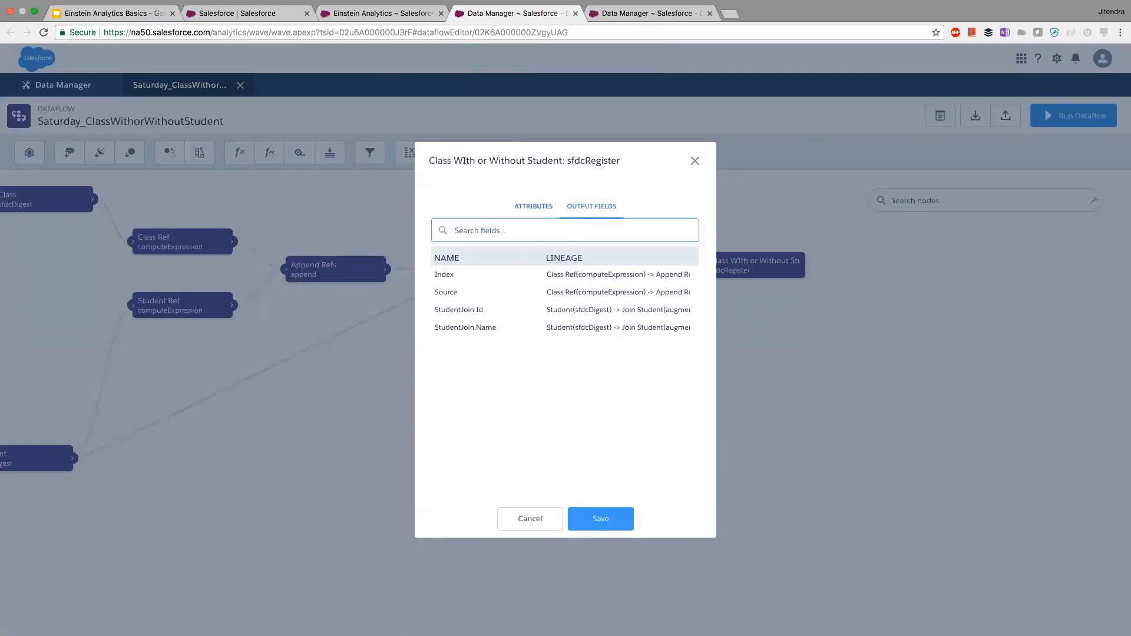
click(600, 519)
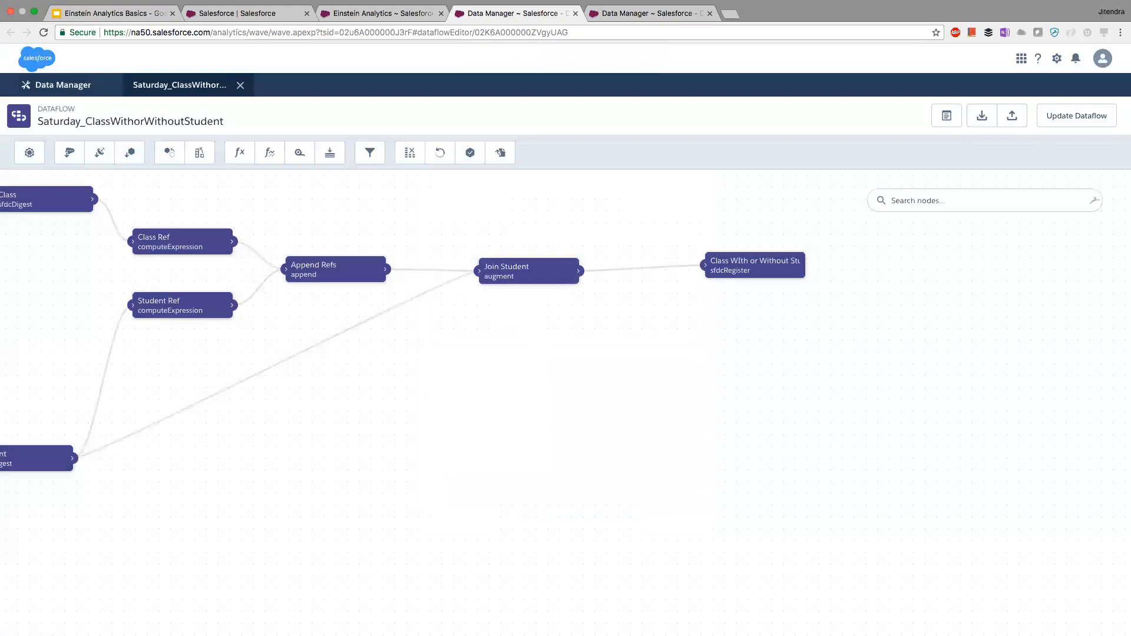
Update the dataflow again, run it and check its job in the refreshed Data Manager monitor.
click(1077, 115)
click(707, 377)
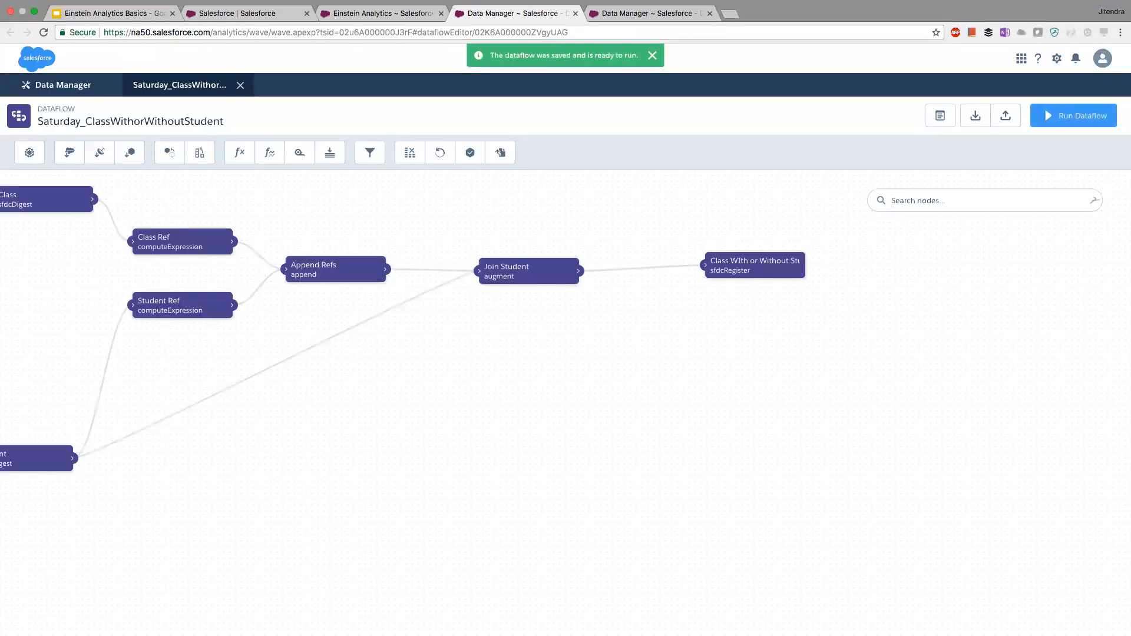
click(1075, 115)
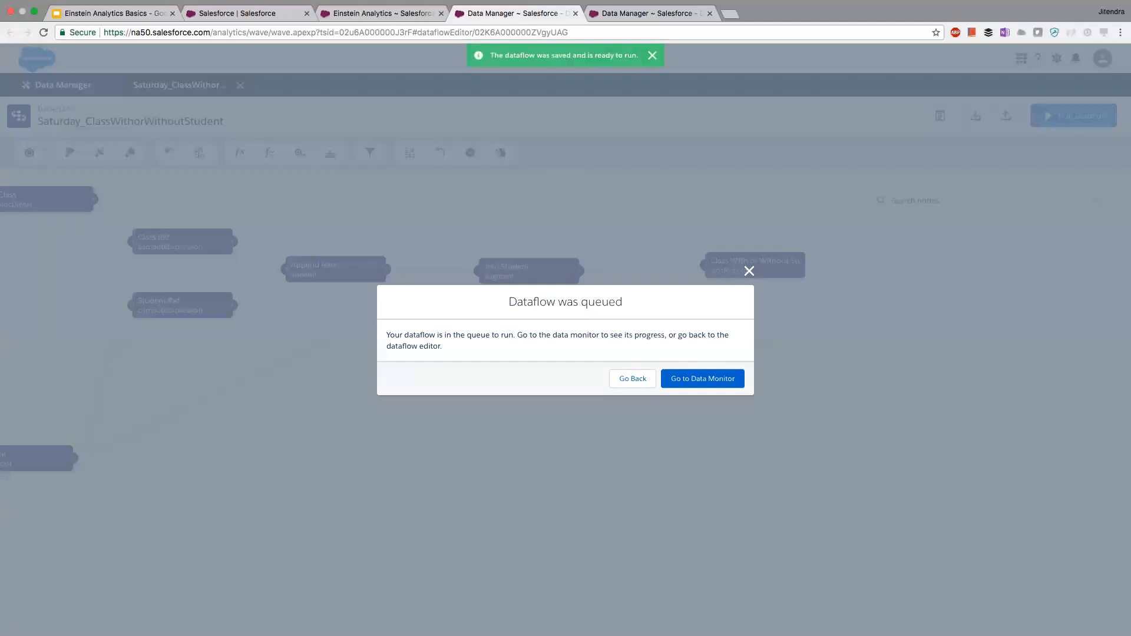
click(637, 378)
click(65, 92)
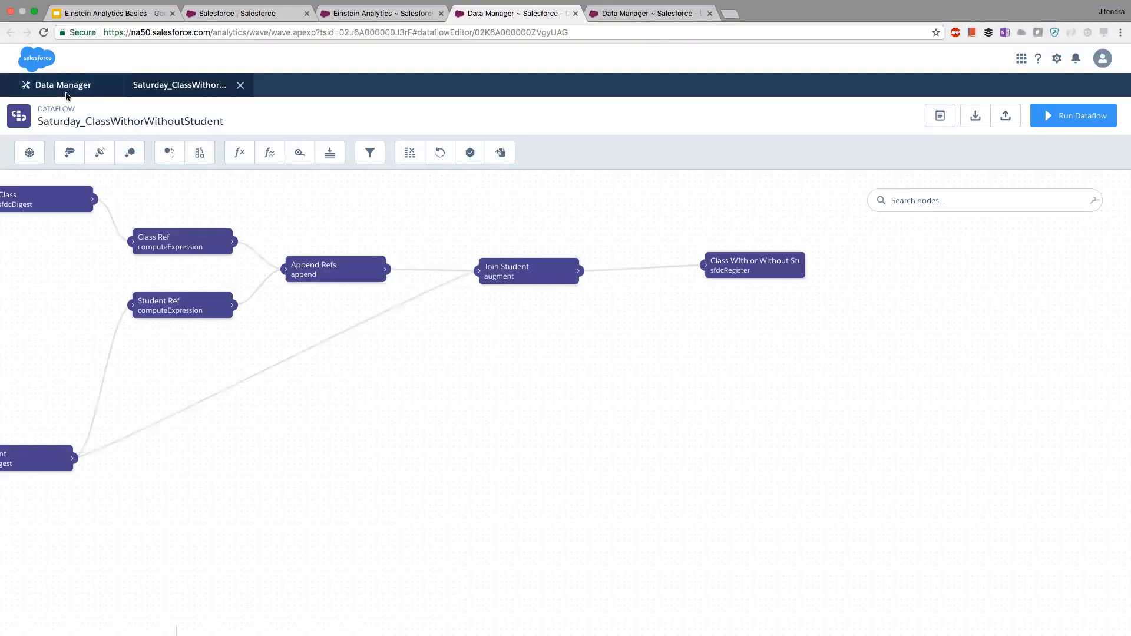
click(986, 170)
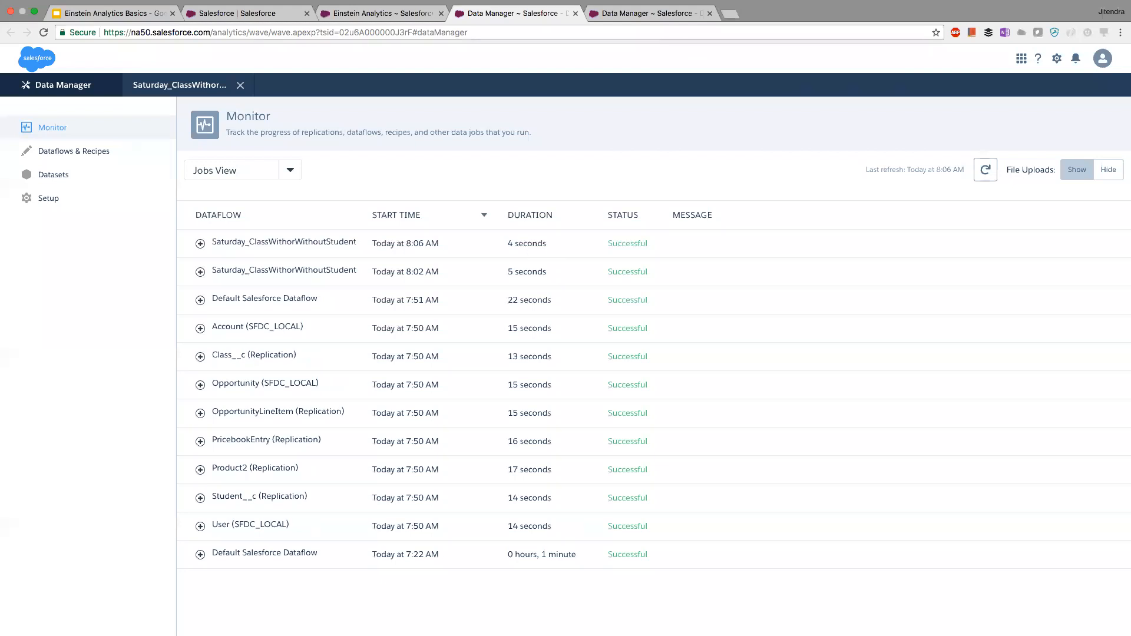
Close the old lens and open the ClassWithorWithoutStudent dataset in a new lens displayed as a values table.
click(389, 13)
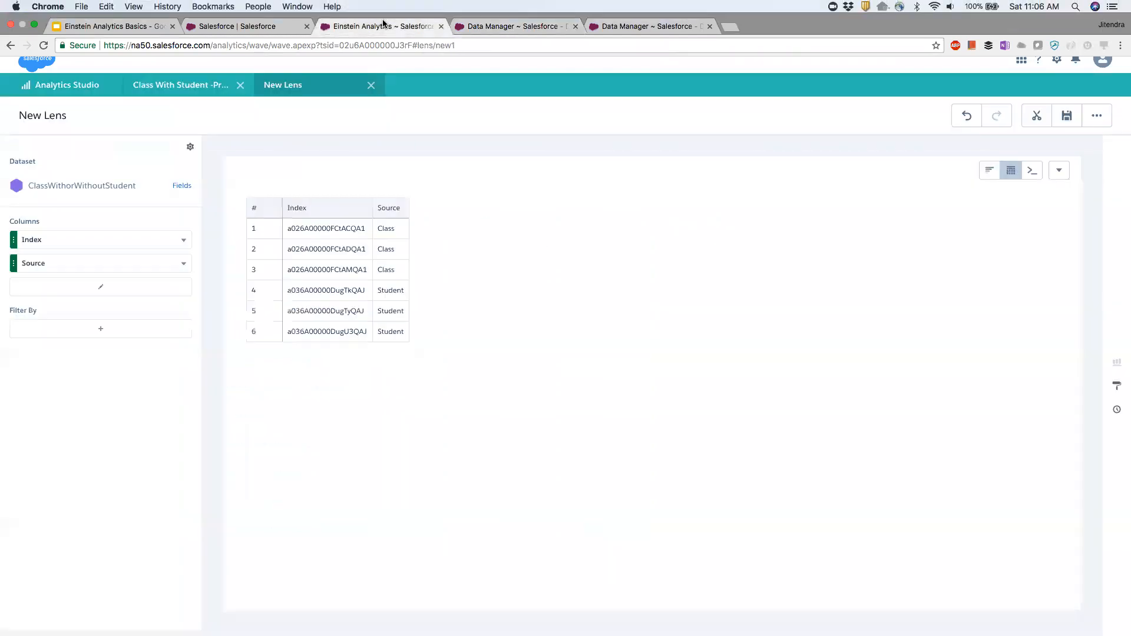
click(371, 85)
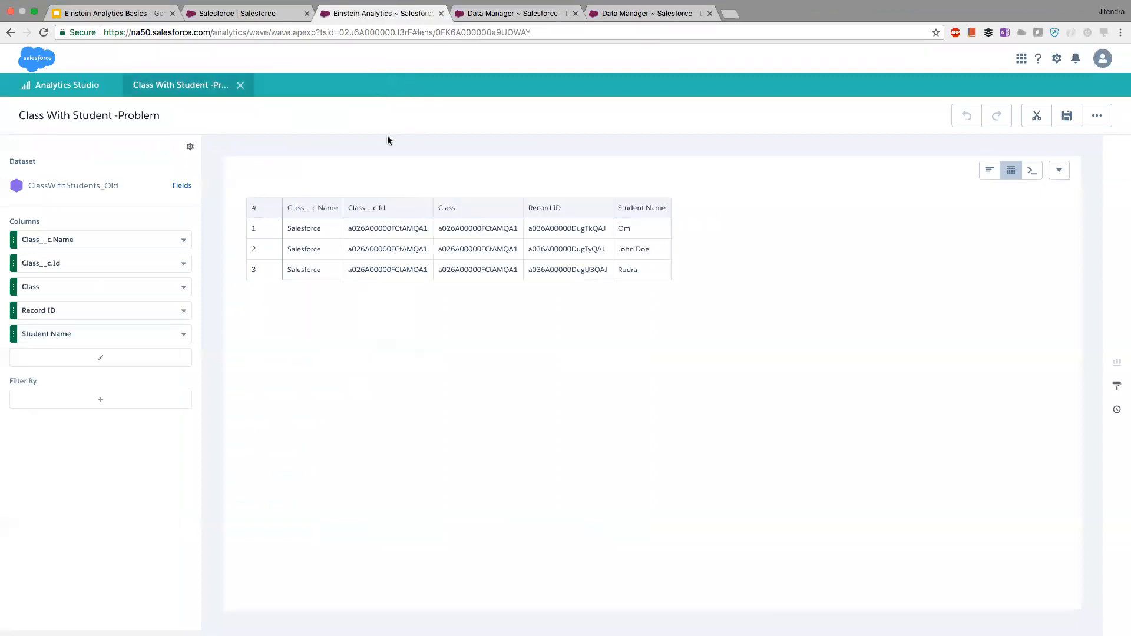
click(83, 88)
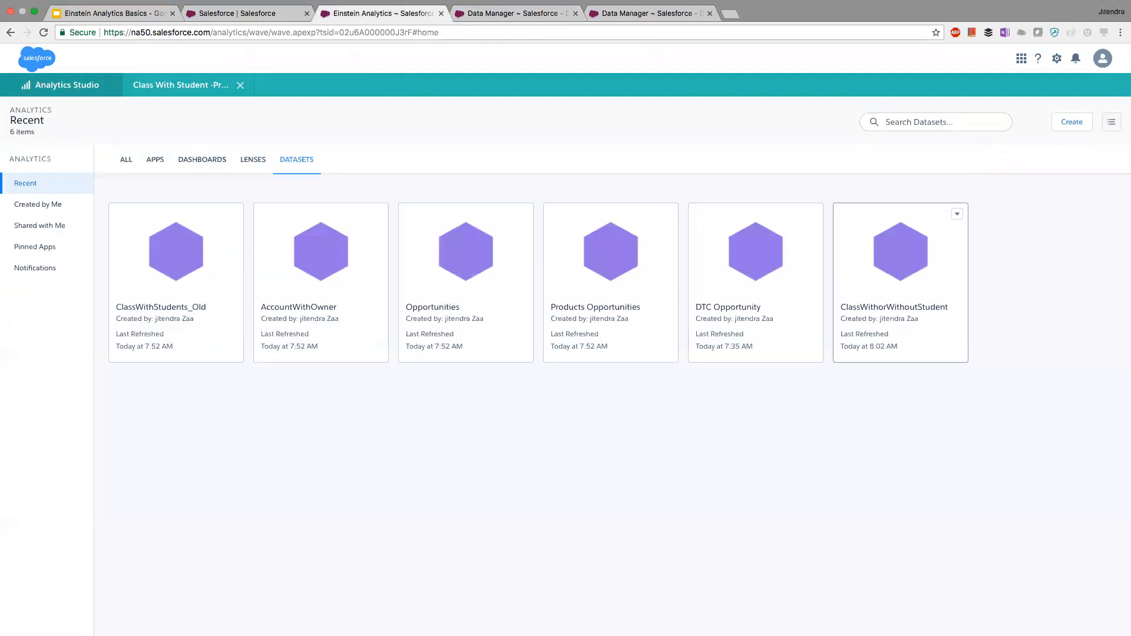
click(902, 283)
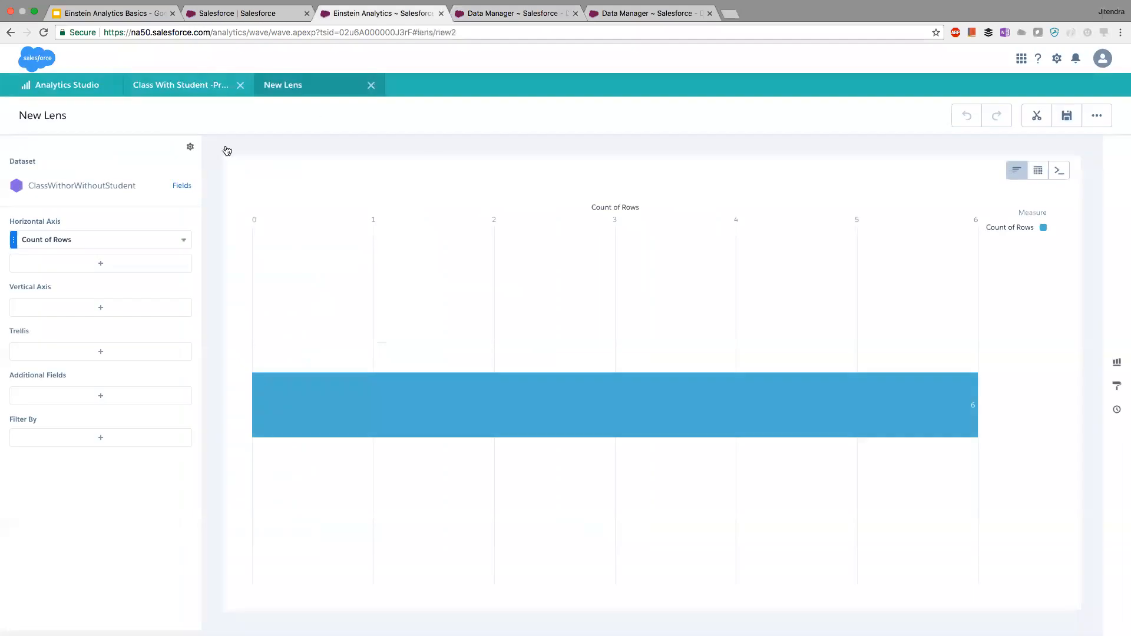
click(1038, 171)
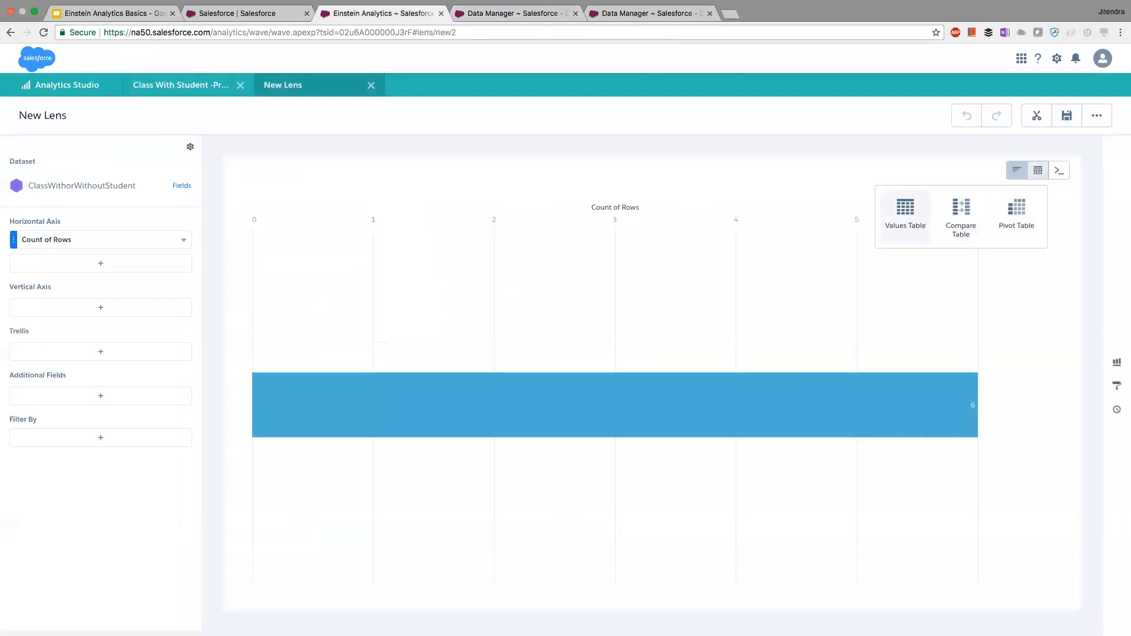
click(906, 211)
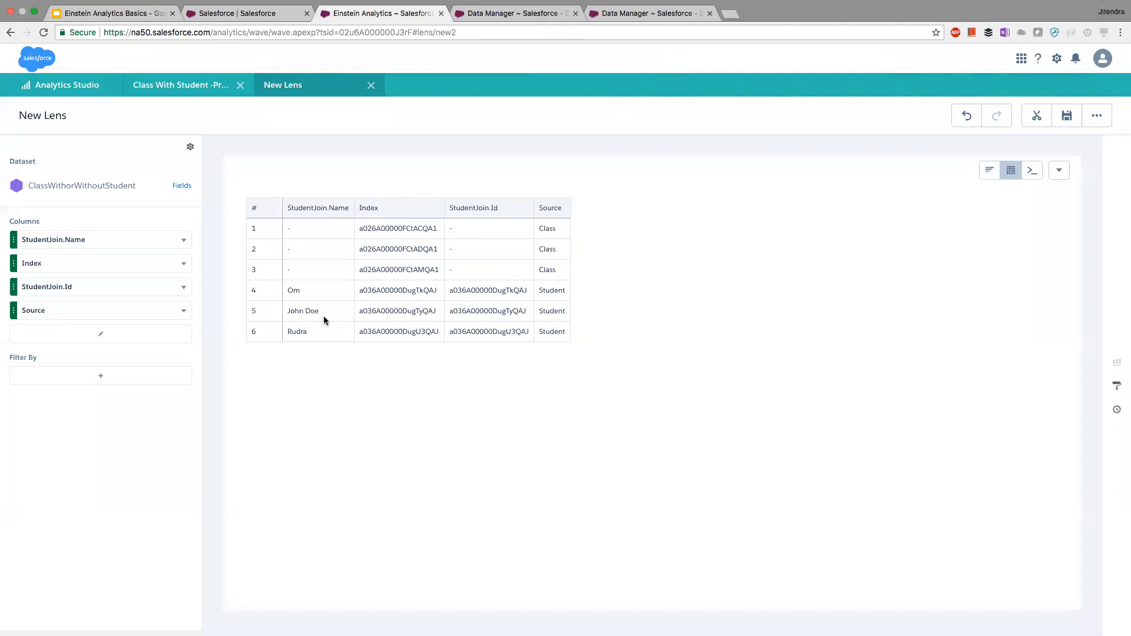
Examine the student names and the Class rows' Index values in the lens, then check the students related to the Salesforce class record.
drag(296, 293, 294, 331)
click(298, 340)
drag(373, 229, 389, 270)
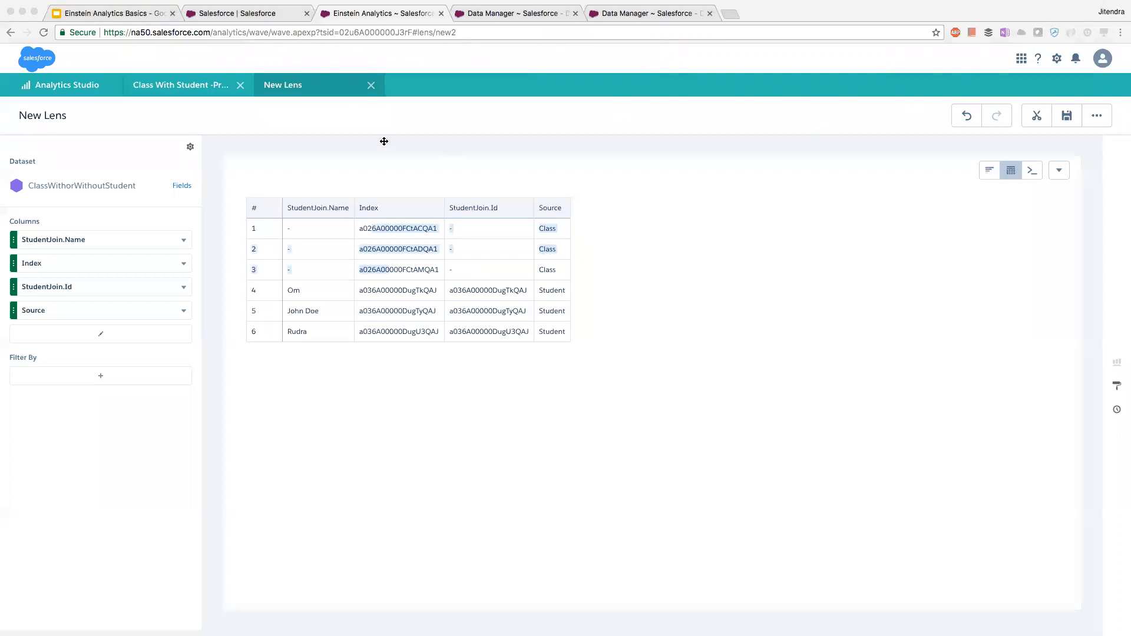
click(243, 13)
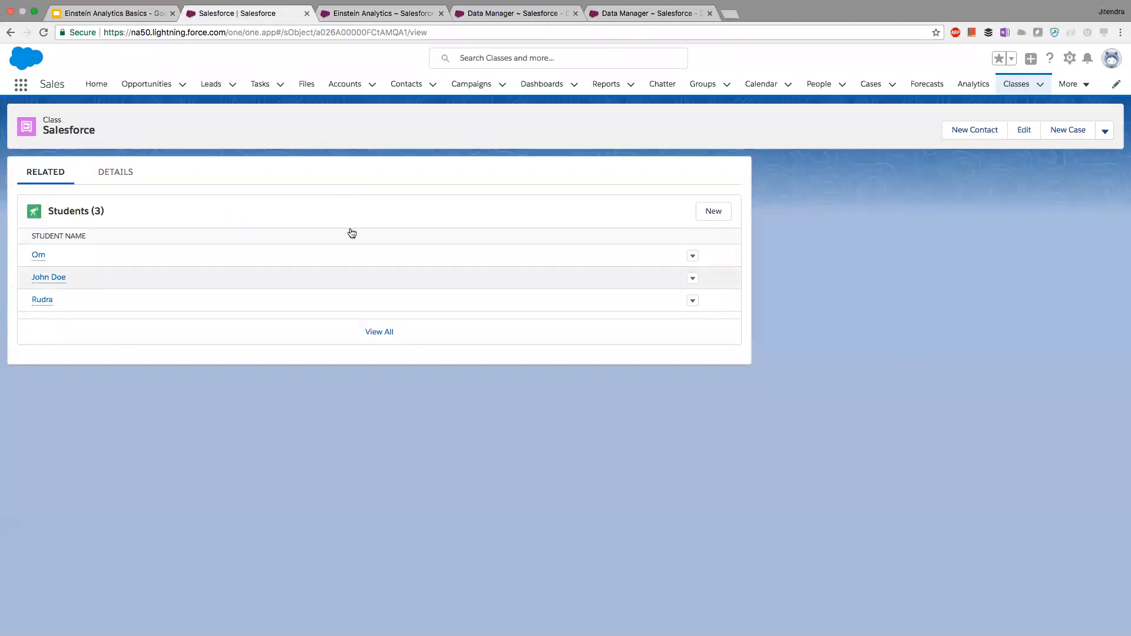
click(392, 13)
Return to the Saturday_ClassWithorWithoutStudent dataflow in Data Manager and move the Class digest node higher on the canvas.
click(479, 18)
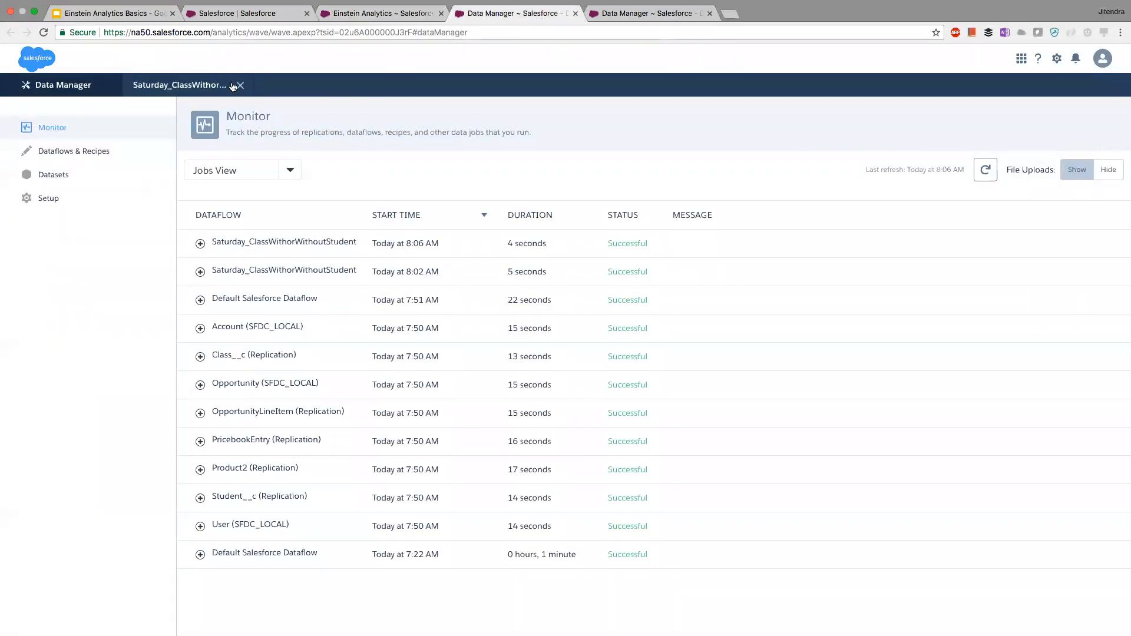
click(185, 87)
drag(515, 356, 579, 436)
drag(81, 286, 79, 233)
drag(407, 298, 342, 287)
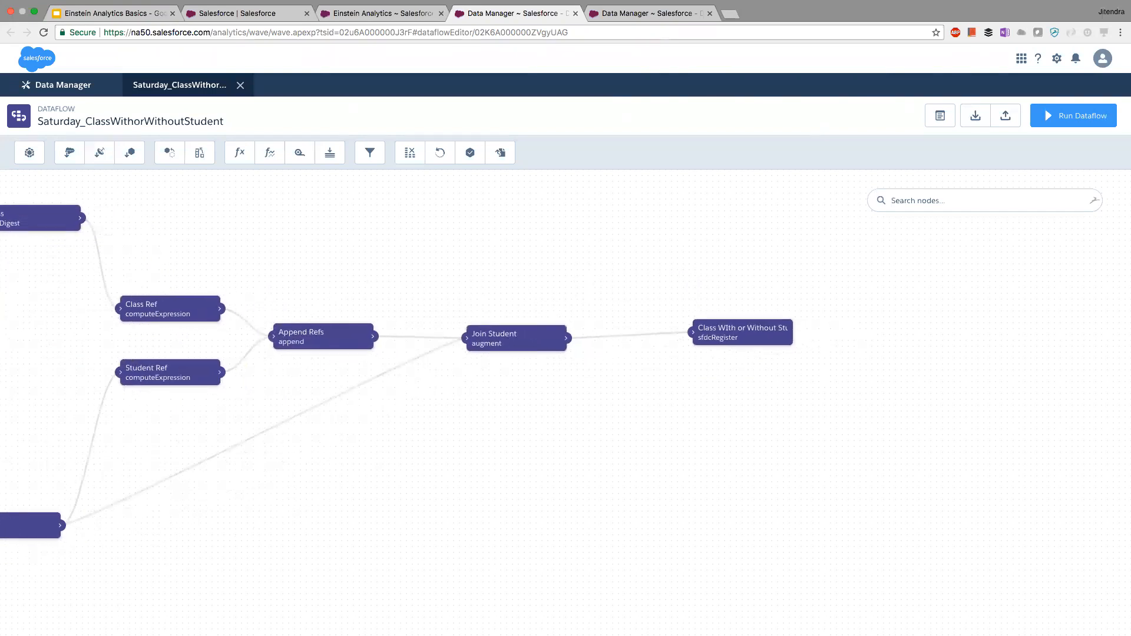
Start an augment node named Join Class with left source Join Student, left key Index and relationship Class Join.
click(201, 153)
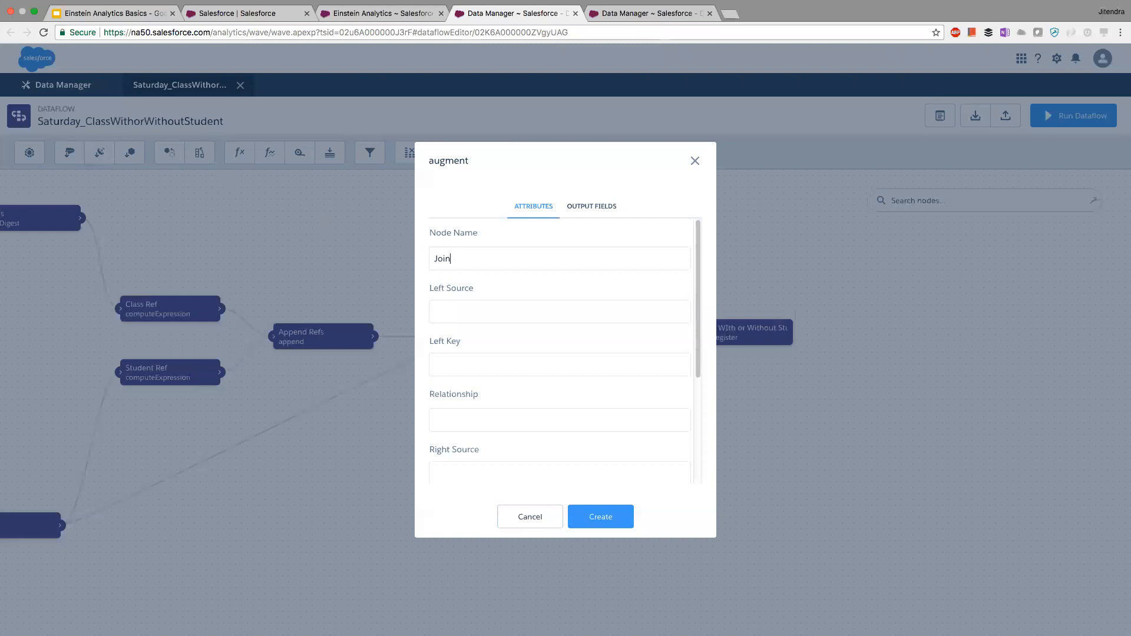
click(461, 309)
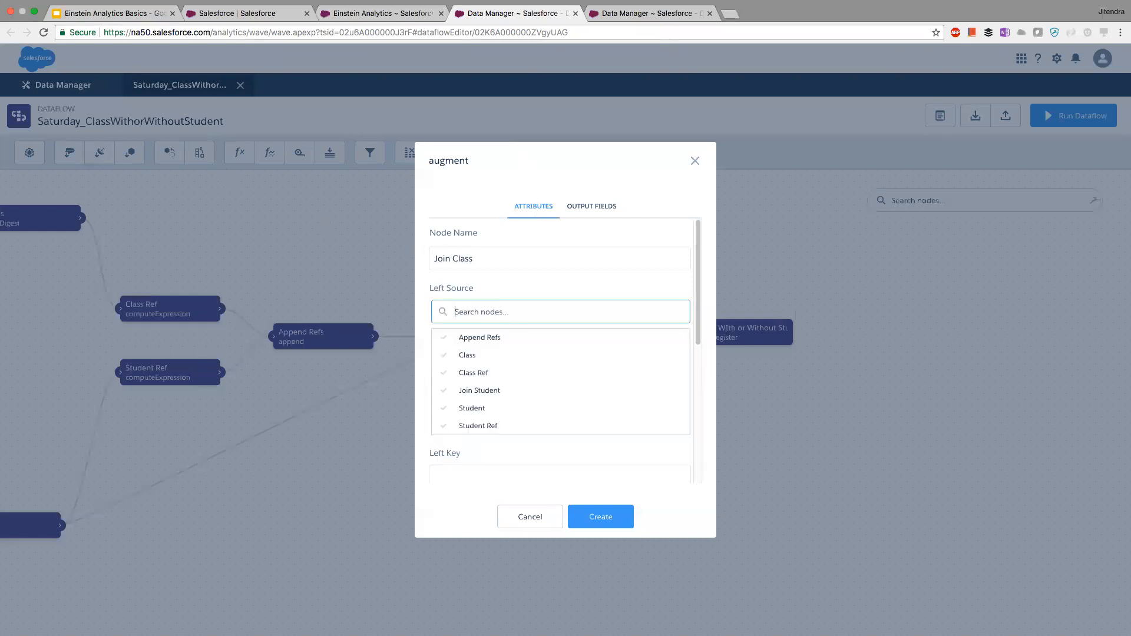
scroll(481, 360, down, 1)
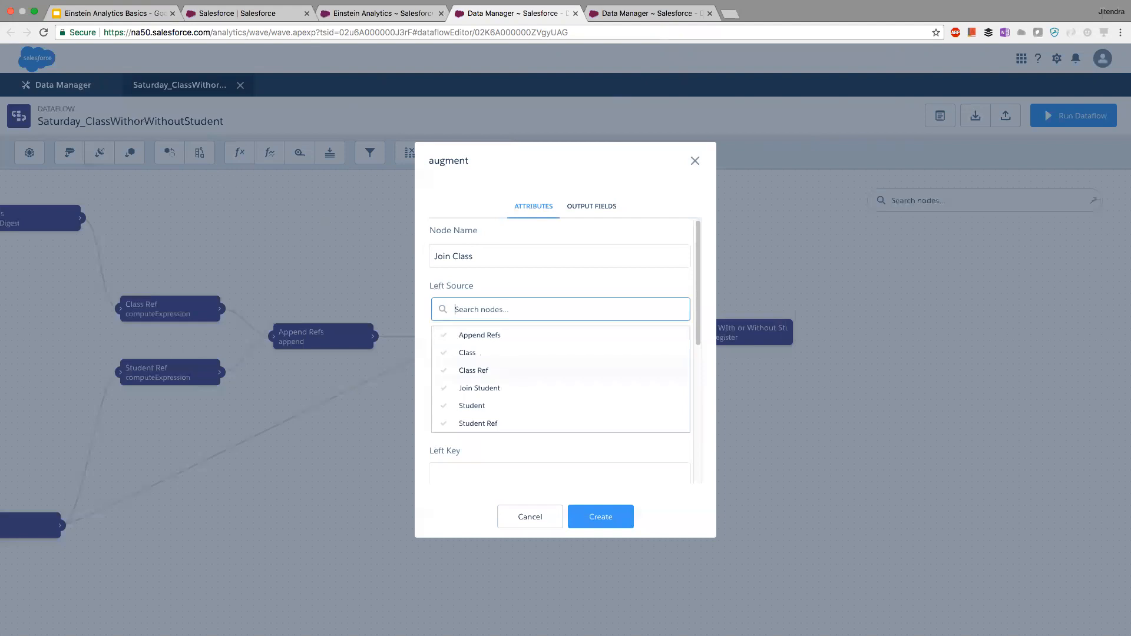
click(513, 387)
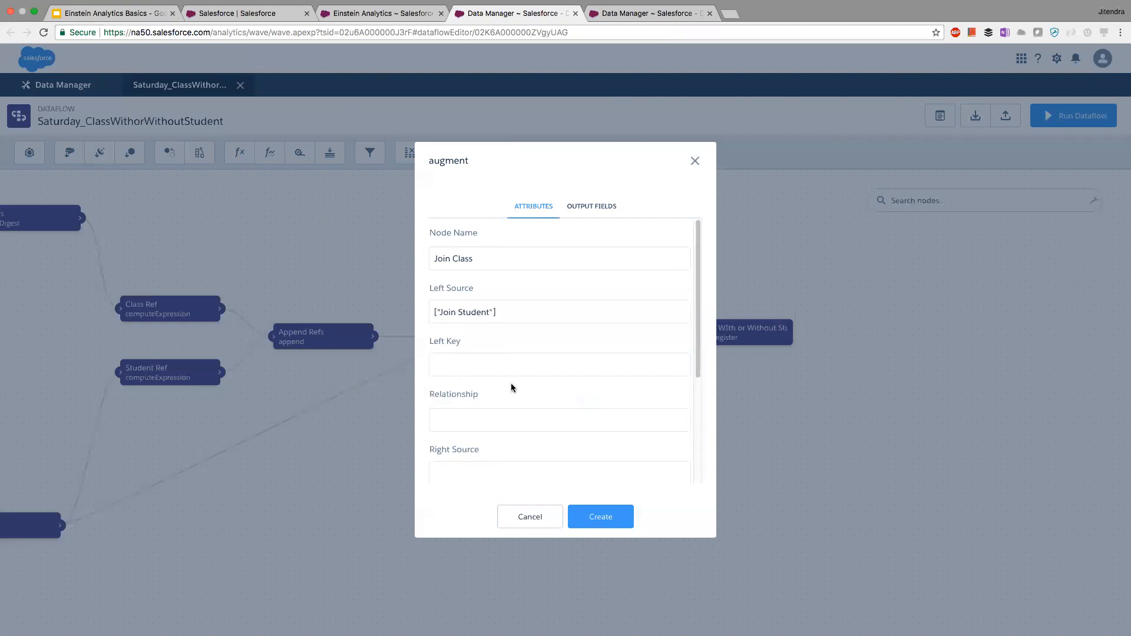
click(478, 370)
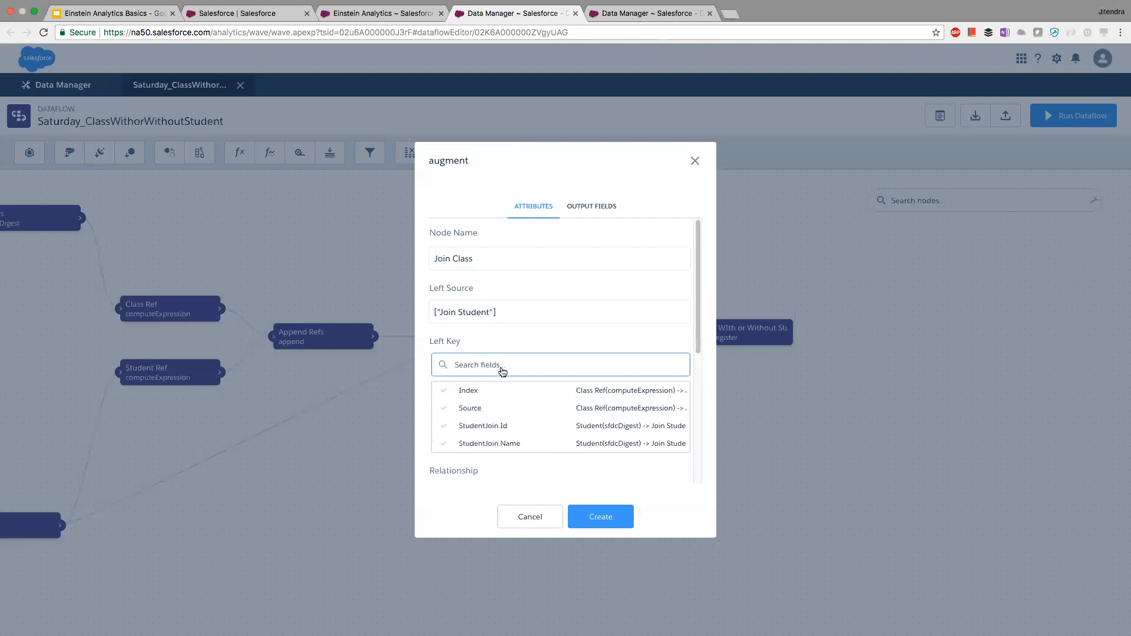
scroll(516, 372, down, 2)
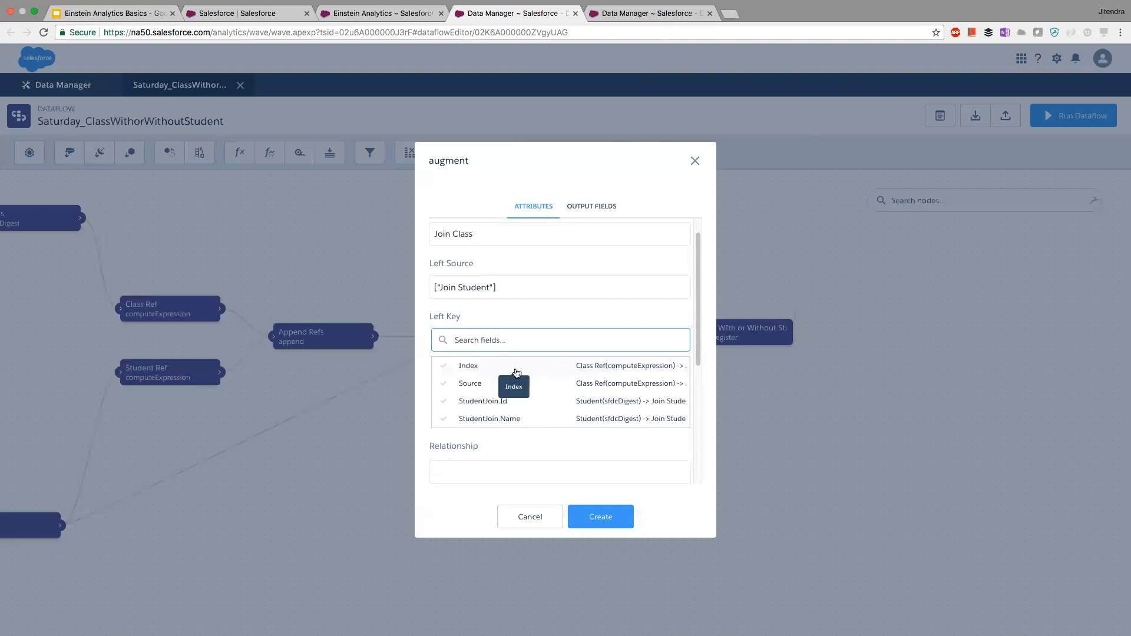
click(481, 367)
click(560, 316)
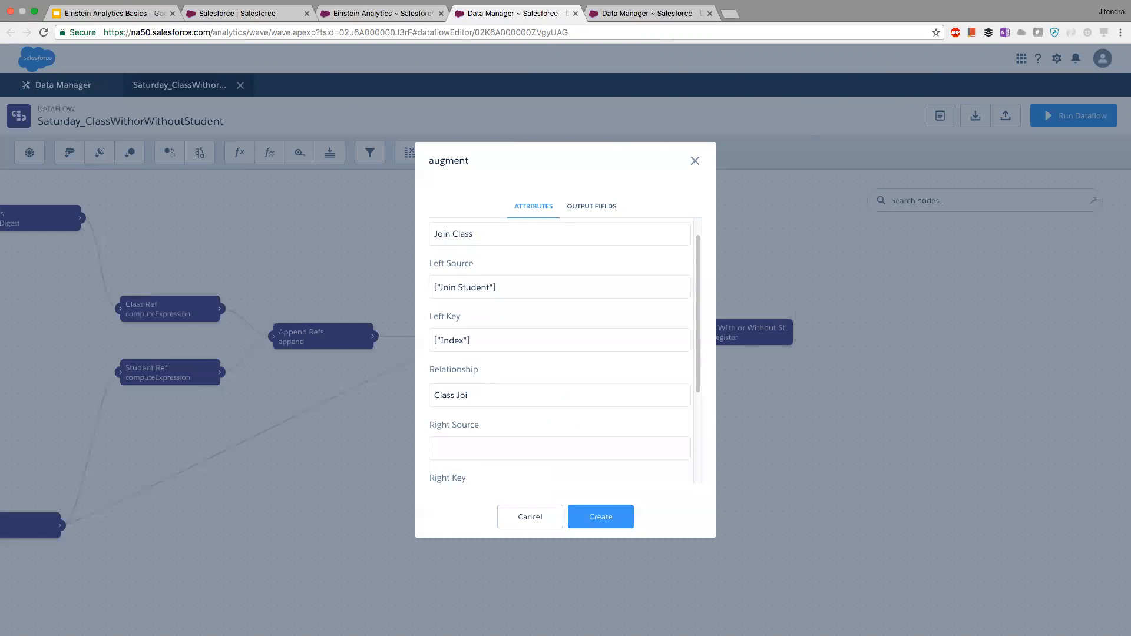
Set the right source of the Join Class augment node to the Class digest node.
scroll(499, 387, down, 2)
click(499, 387)
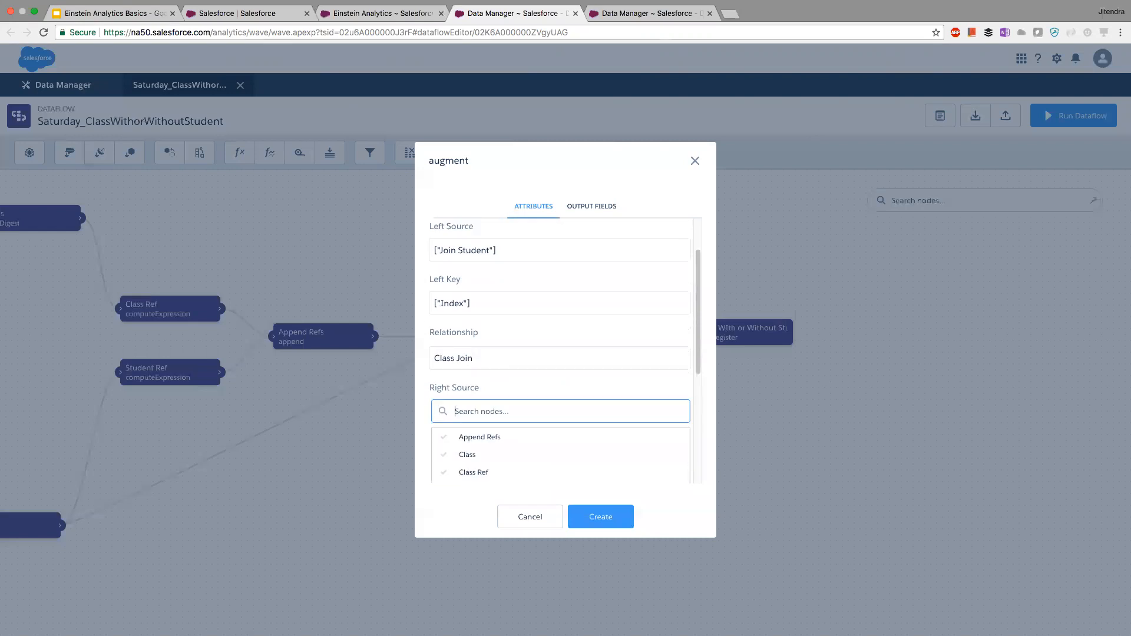
scroll(498, 387, down, 1)
click(467, 427)
scroll(505, 384, down, 2)
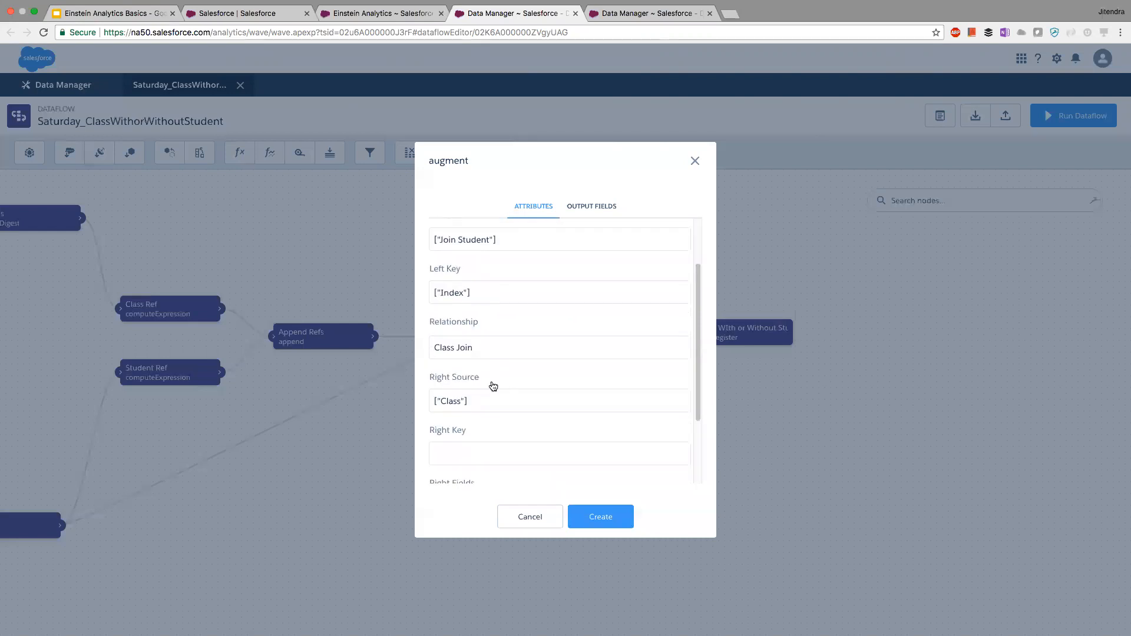
Set the right key of the Join Class node to only the Id field of Class.
scroll(460, 380, down, 1)
click(460, 380)
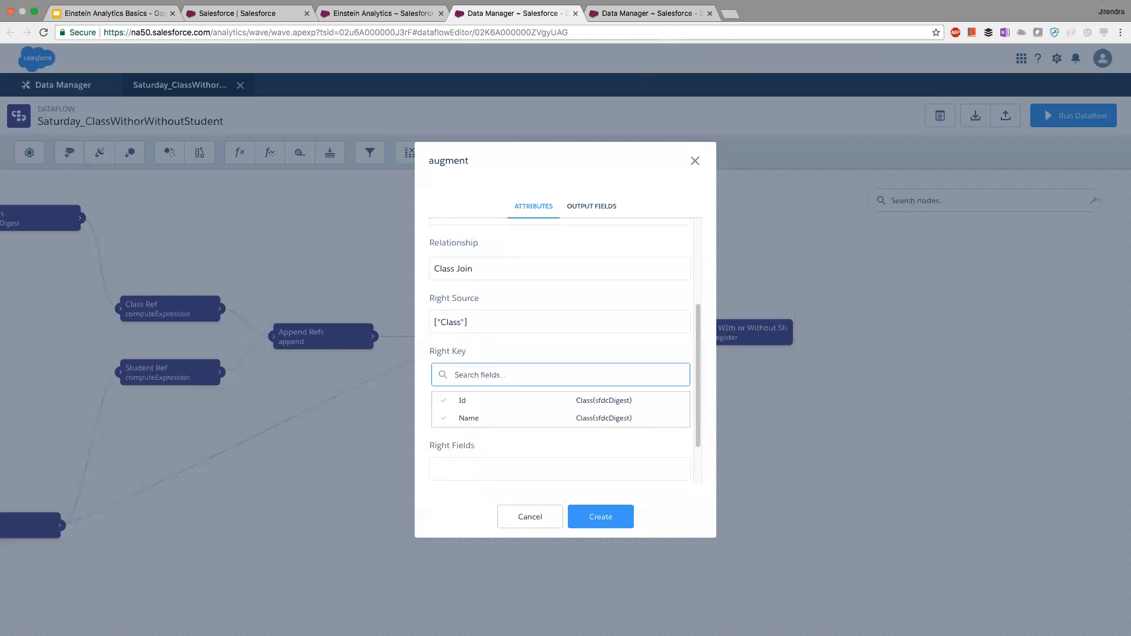
click(469, 418)
scroll(507, 383, down, 1)
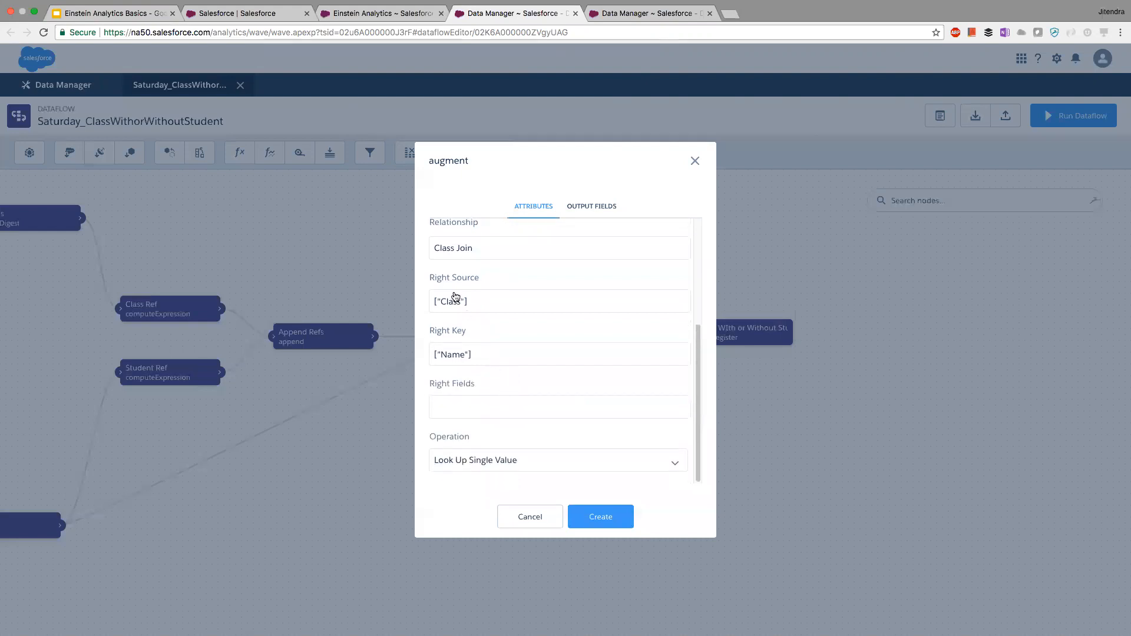
click(478, 356)
click(473, 391)
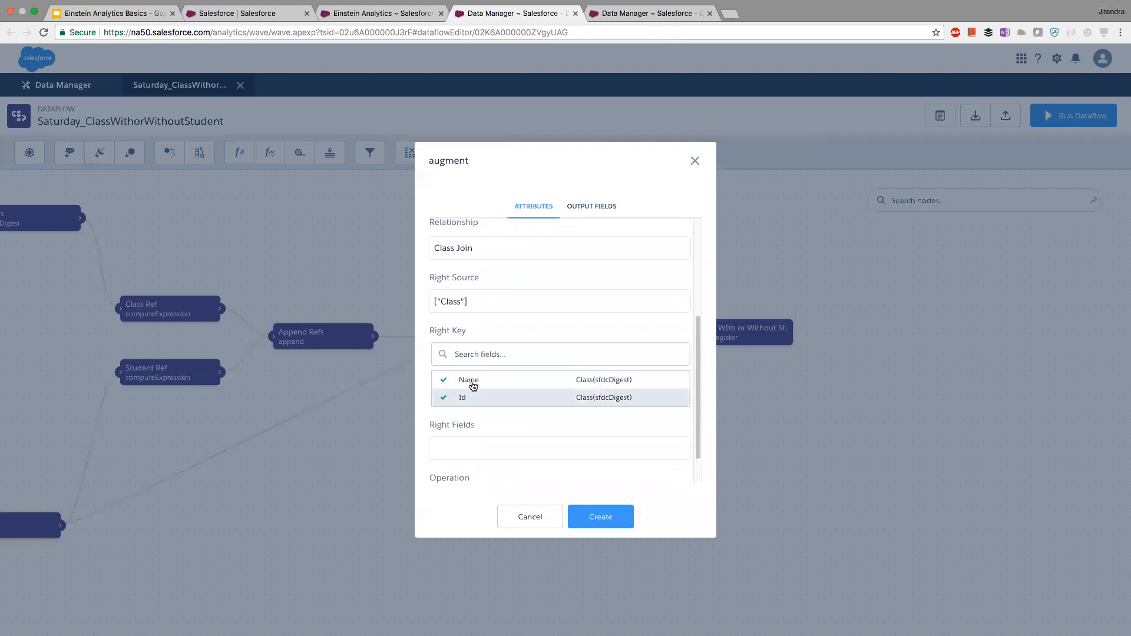
click(472, 382)
click(500, 325)
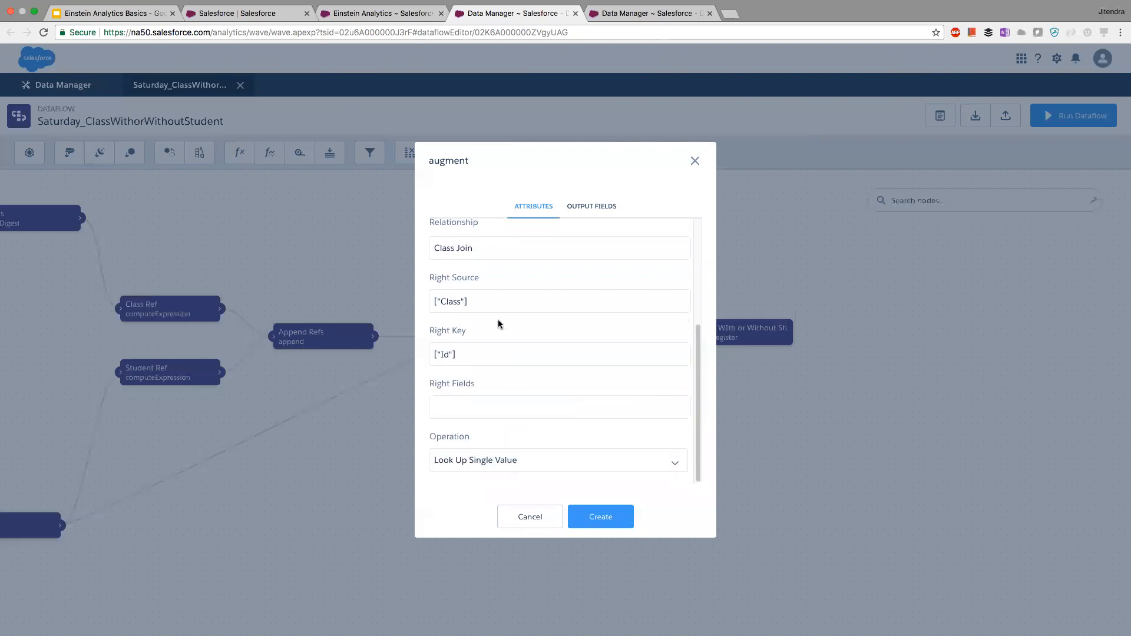
Choose Name as the right field for Join Class and create the augment node.
click(495, 408)
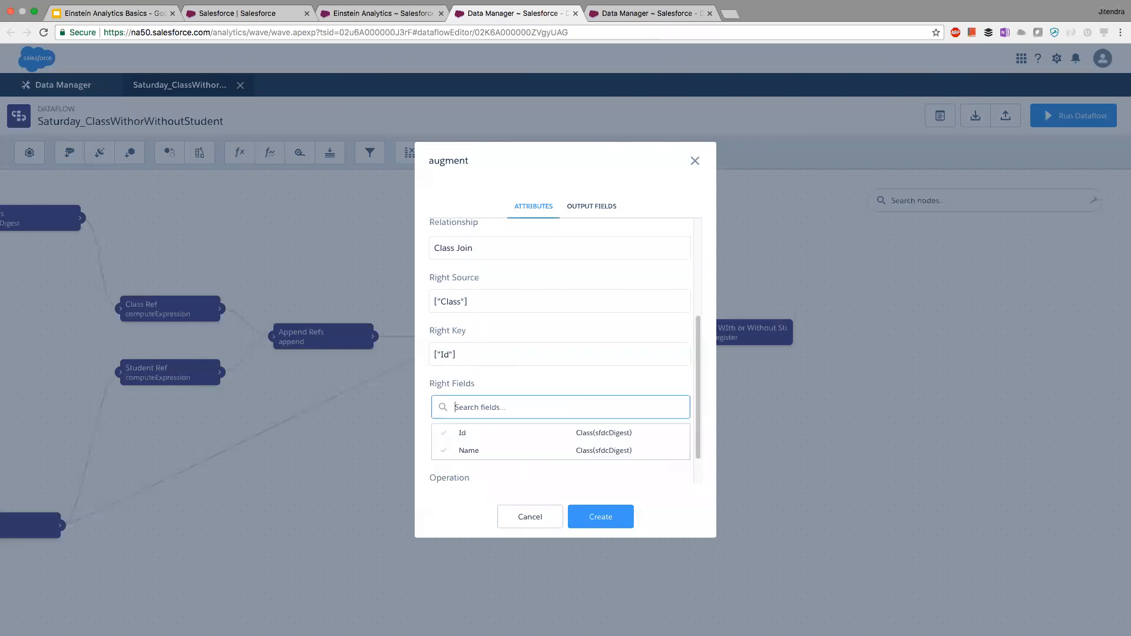
click(501, 451)
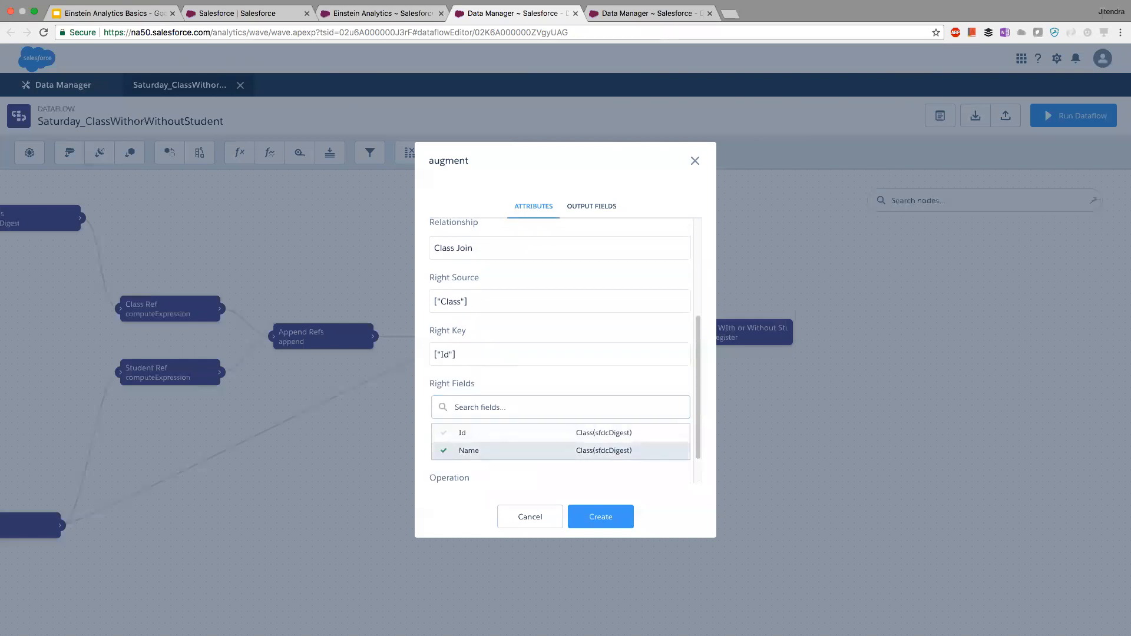
click(496, 373)
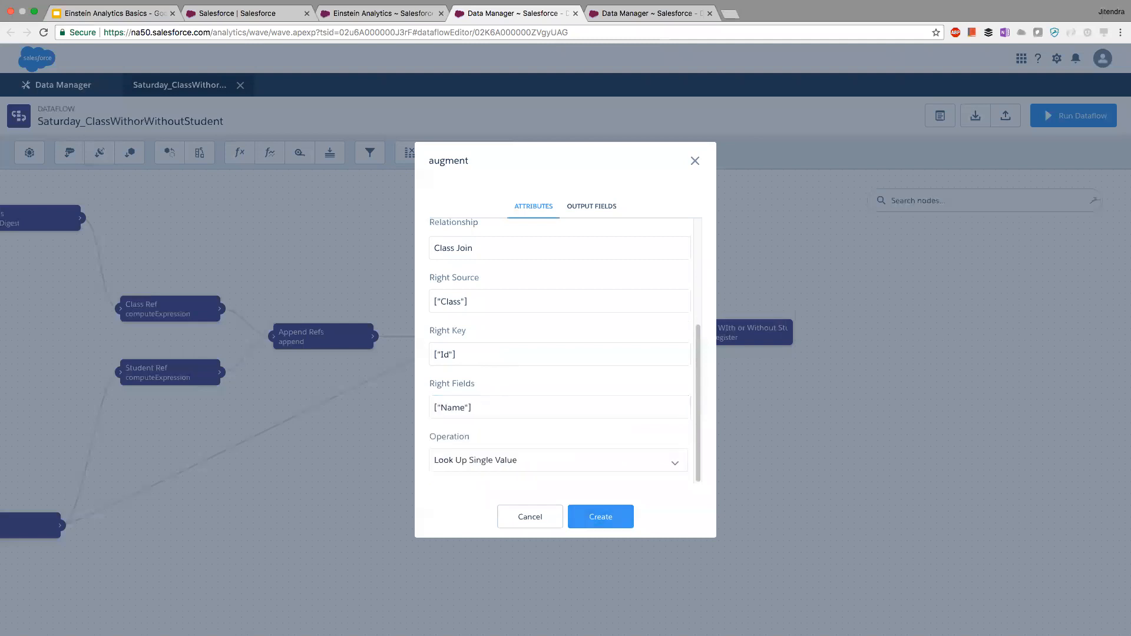
click(600, 517)
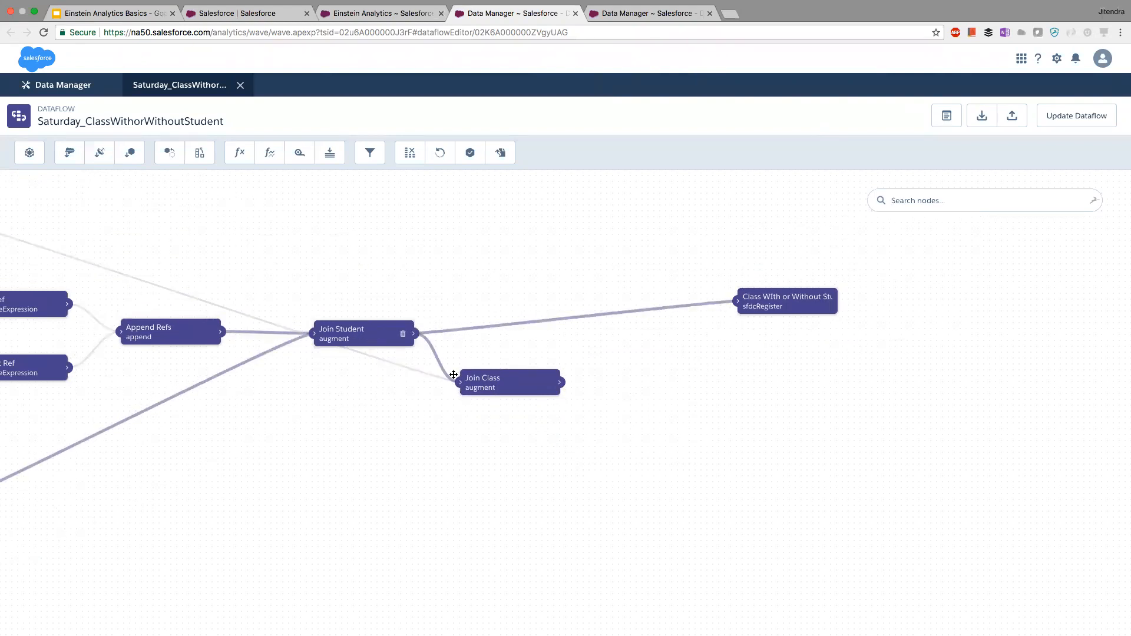
Change the source node of the Class WIth or Without Student register node to Join Class and save it.
click(790, 301)
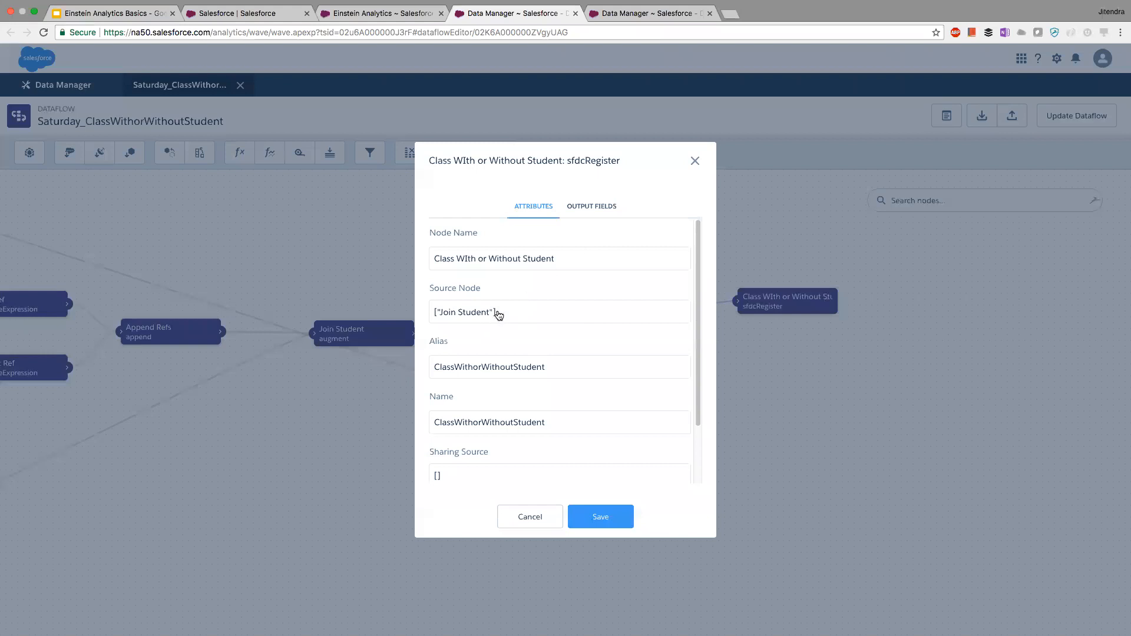
click(499, 314)
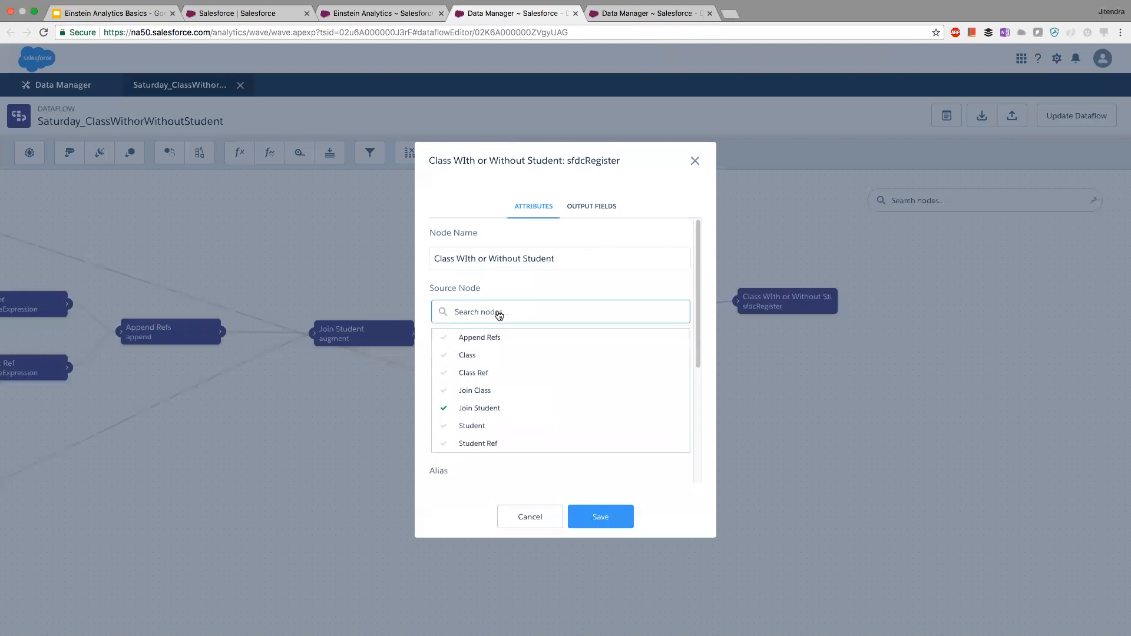
click(490, 389)
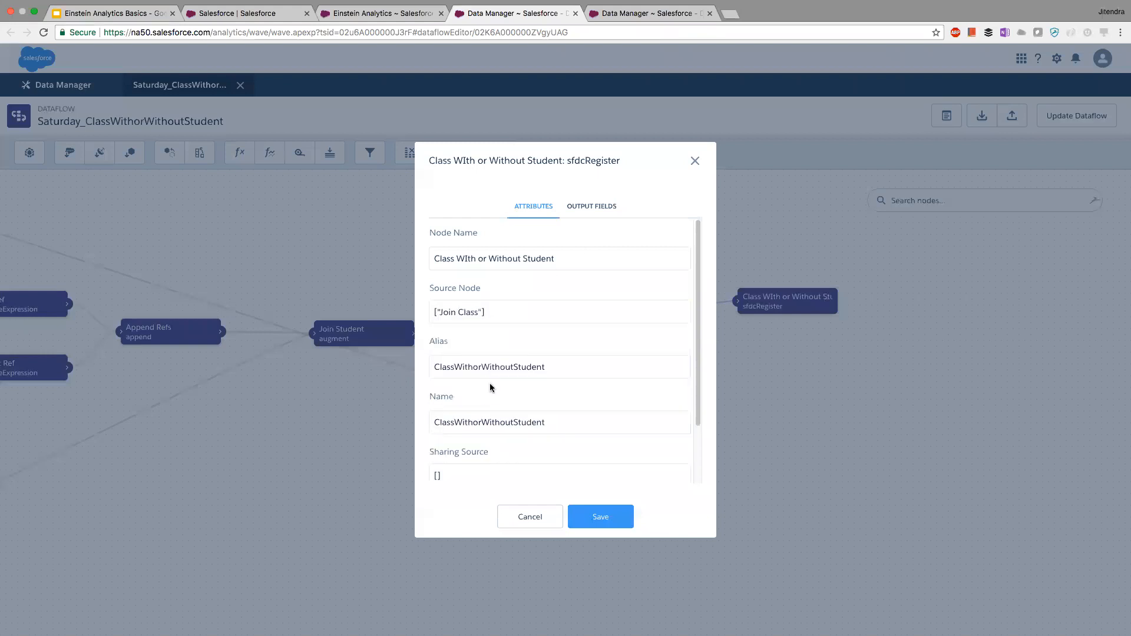
click(601, 516)
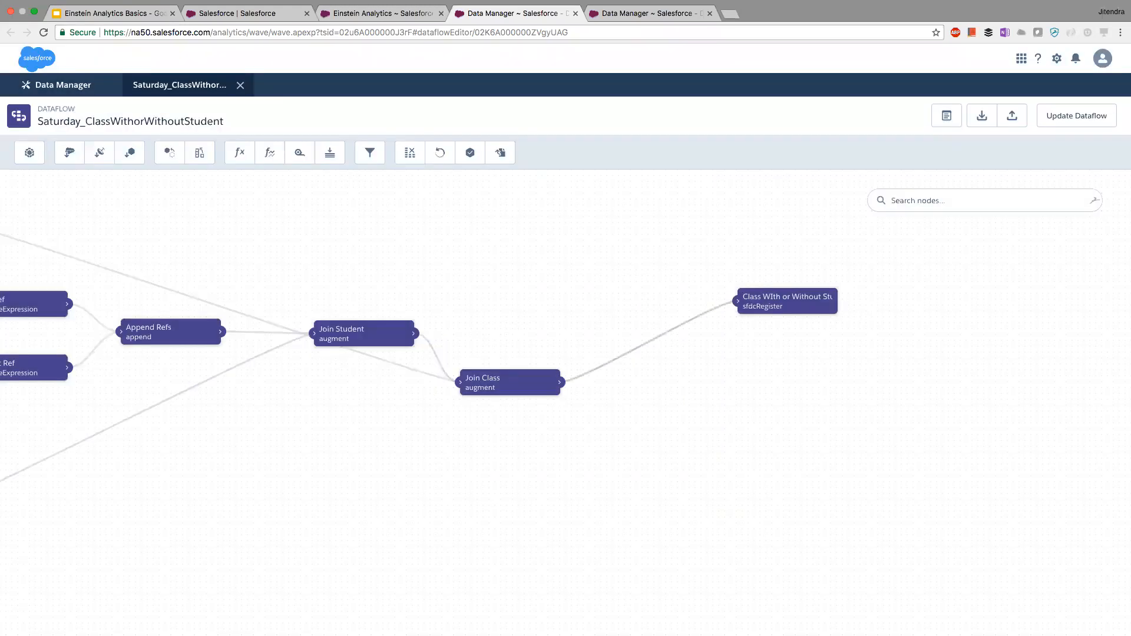
Rearrange the dataflow by placing Join Class between Join Student and the register node and moving Class Ref, Student Ref and Append Refs left.
drag(523, 387, 541, 320)
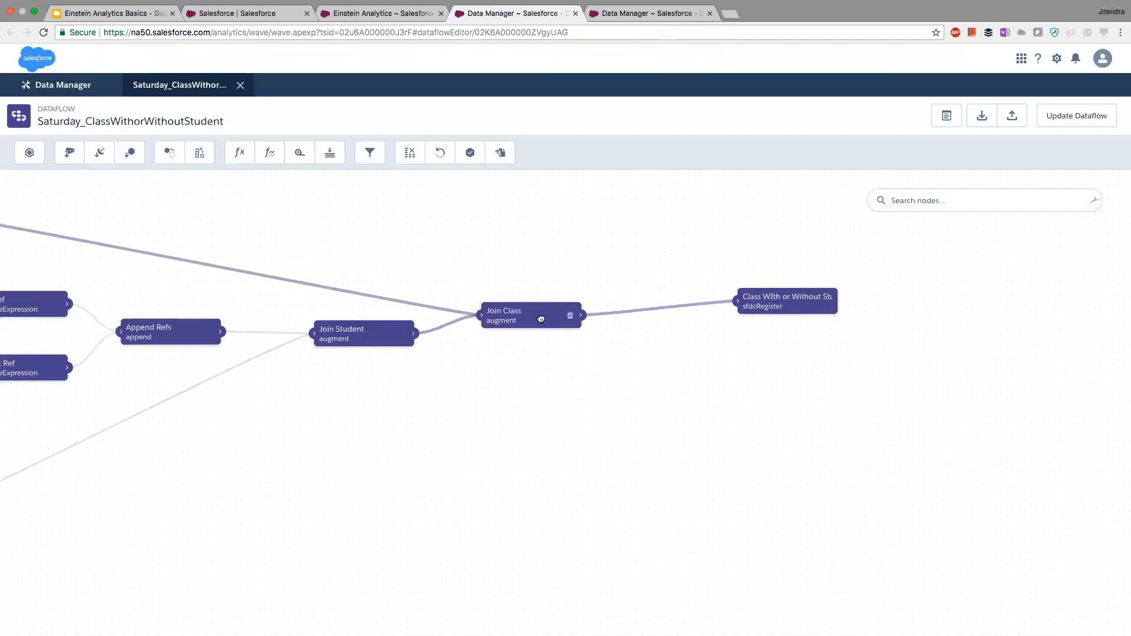
drag(732, 326, 406, 356)
scroll(496, 416, down, 2)
drag(307, 420, 555, 389)
drag(110, 263, 101, 245)
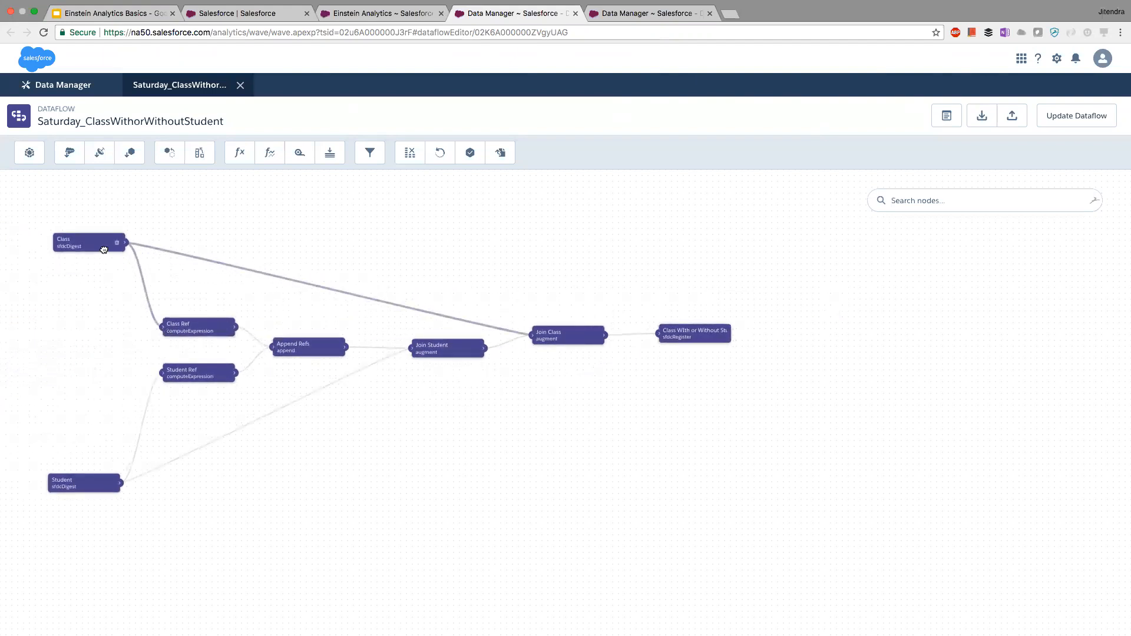
drag(201, 331, 156, 326)
drag(203, 377, 152, 380)
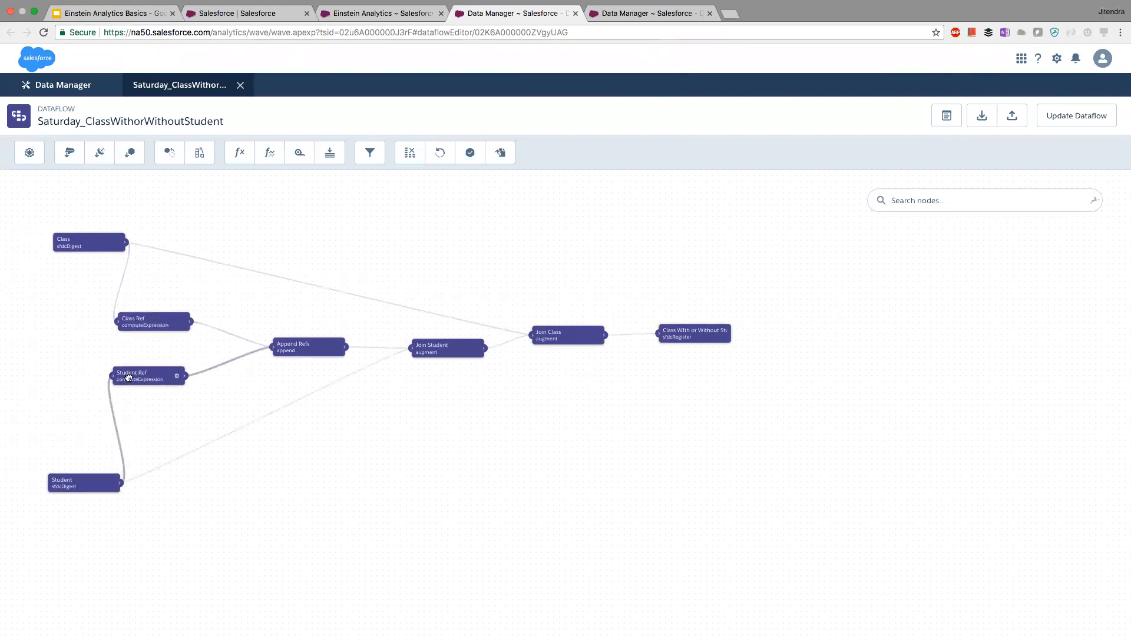
drag(126, 316, 116, 315)
drag(300, 350, 248, 346)
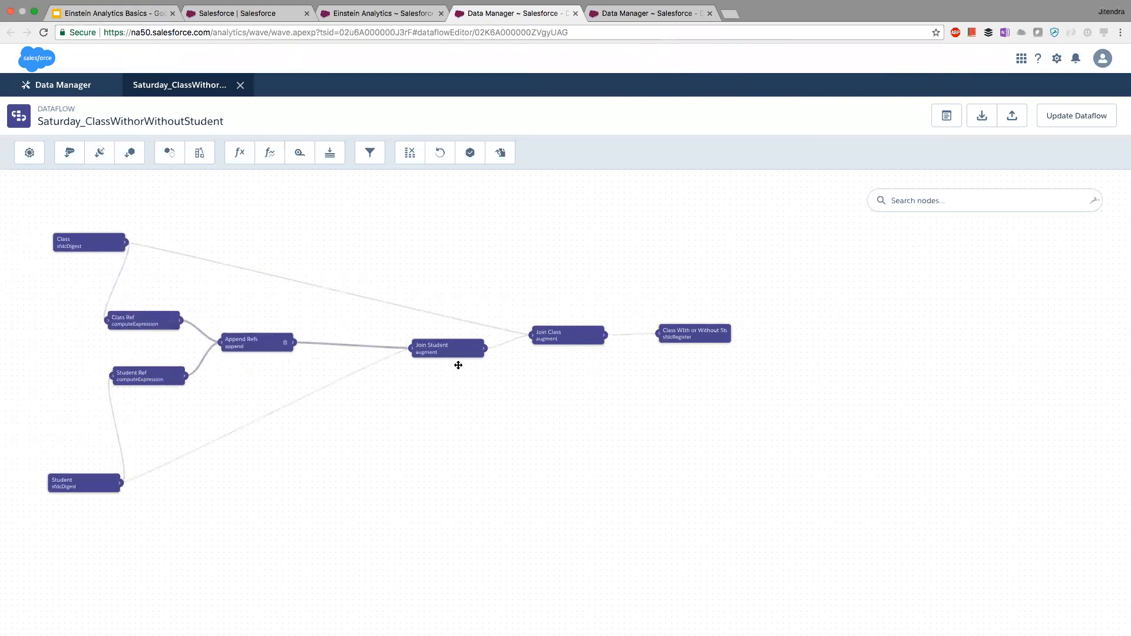
Move Join Student, Join Class and the Class WIth or Without Student register node left, closer to Append Refs.
drag(399, 344, 378, 346)
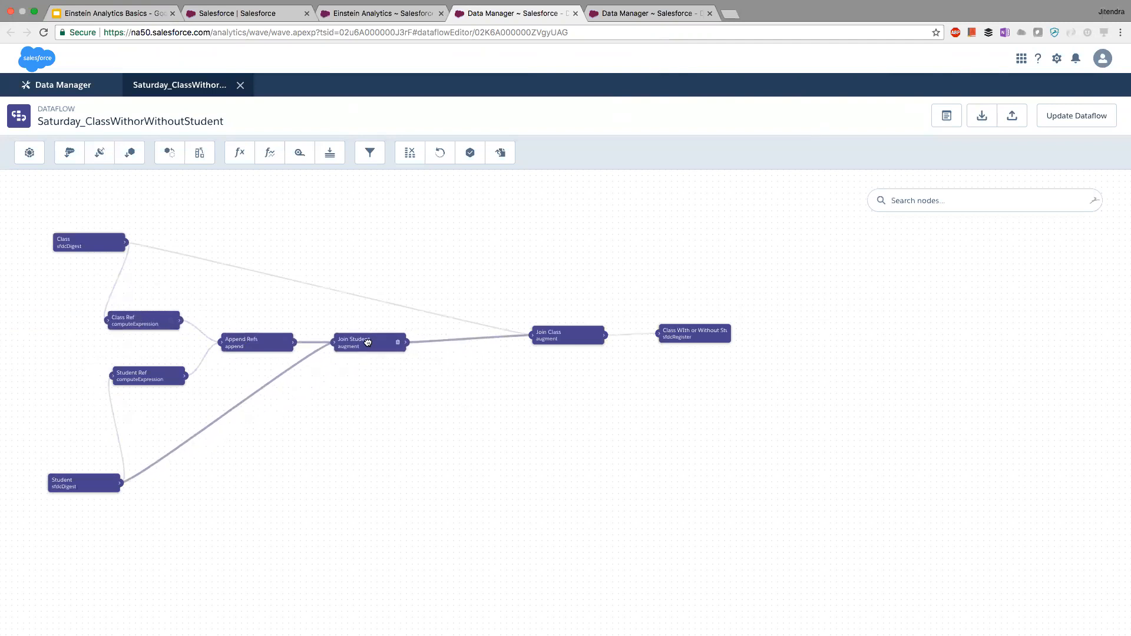
drag(565, 331, 482, 332)
drag(696, 333, 678, 337)
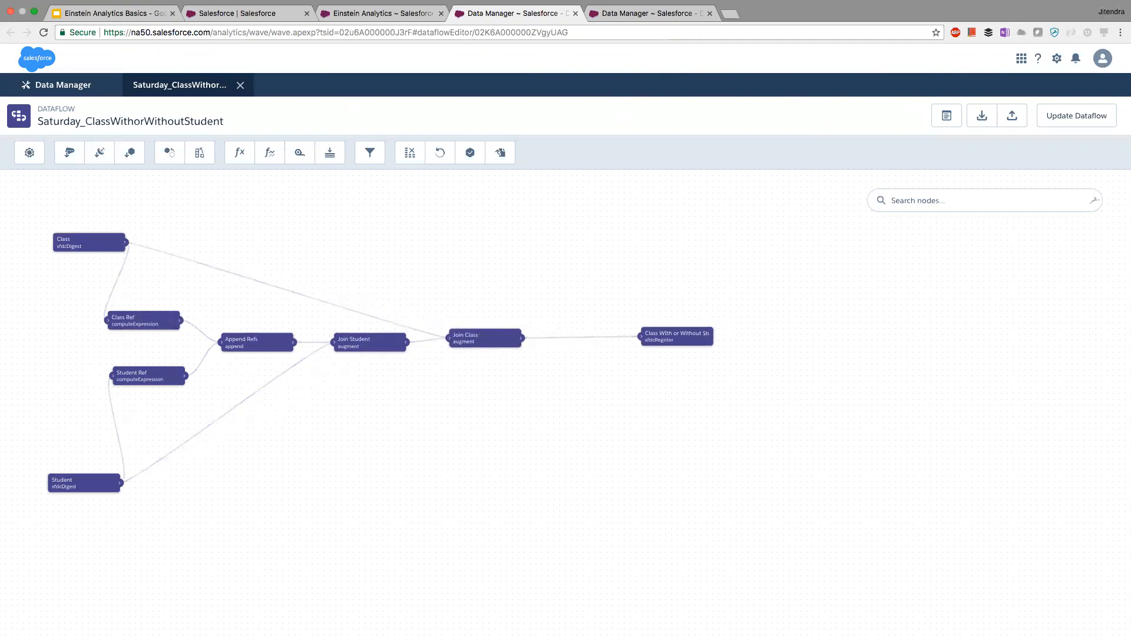
Update the Saturday_ClassWithorWithoutStudent dataflow, run it and dismiss the queue notice.
click(1076, 115)
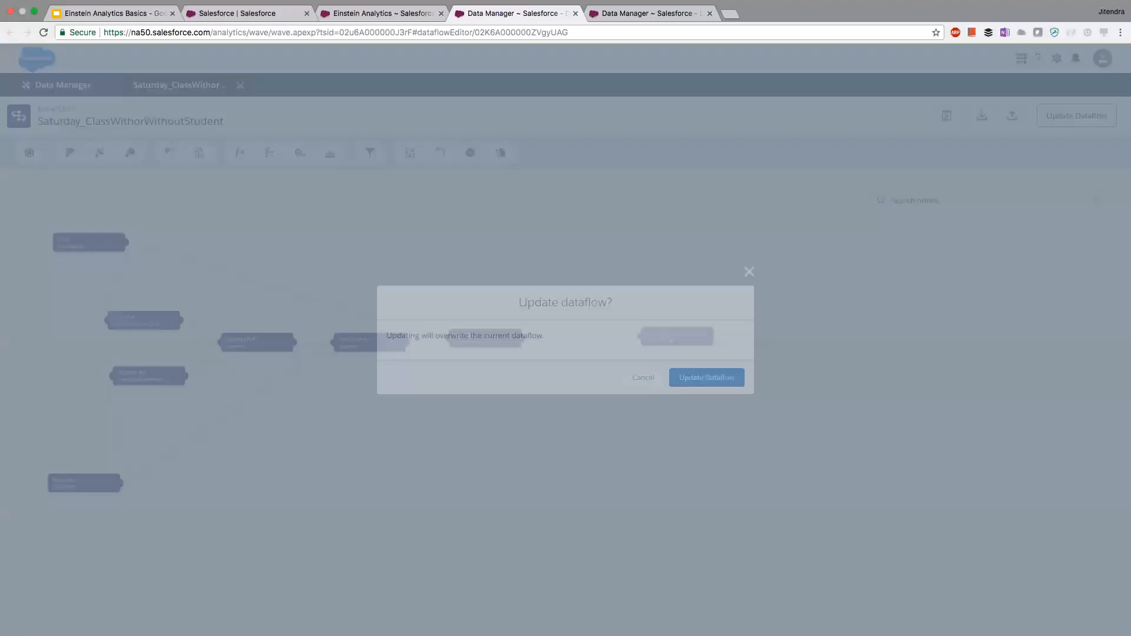
click(707, 377)
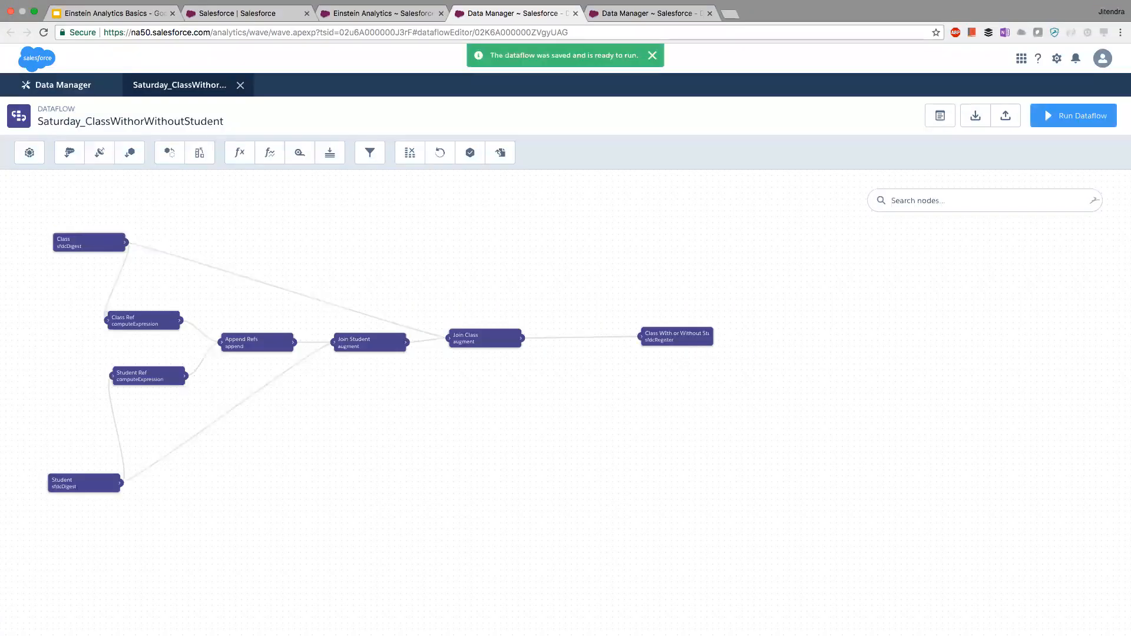
click(1074, 115)
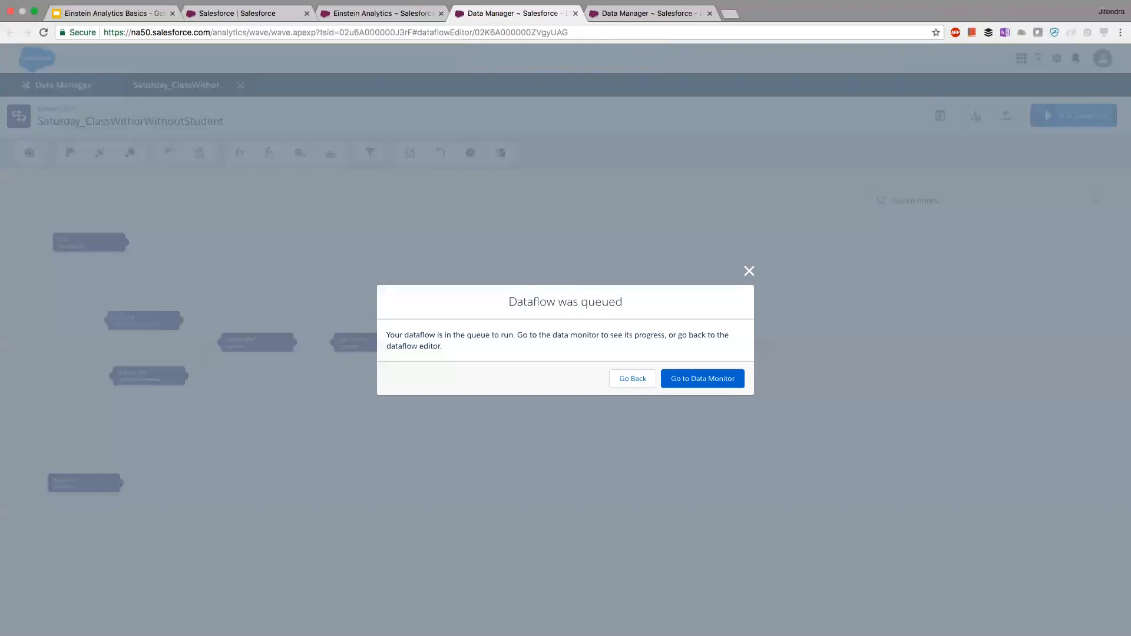
key(Escape)
Refresh the job list in the data monitor and examine the message of the latest Saturday_ClassWithorWithoutStudent run.
click(65, 85)
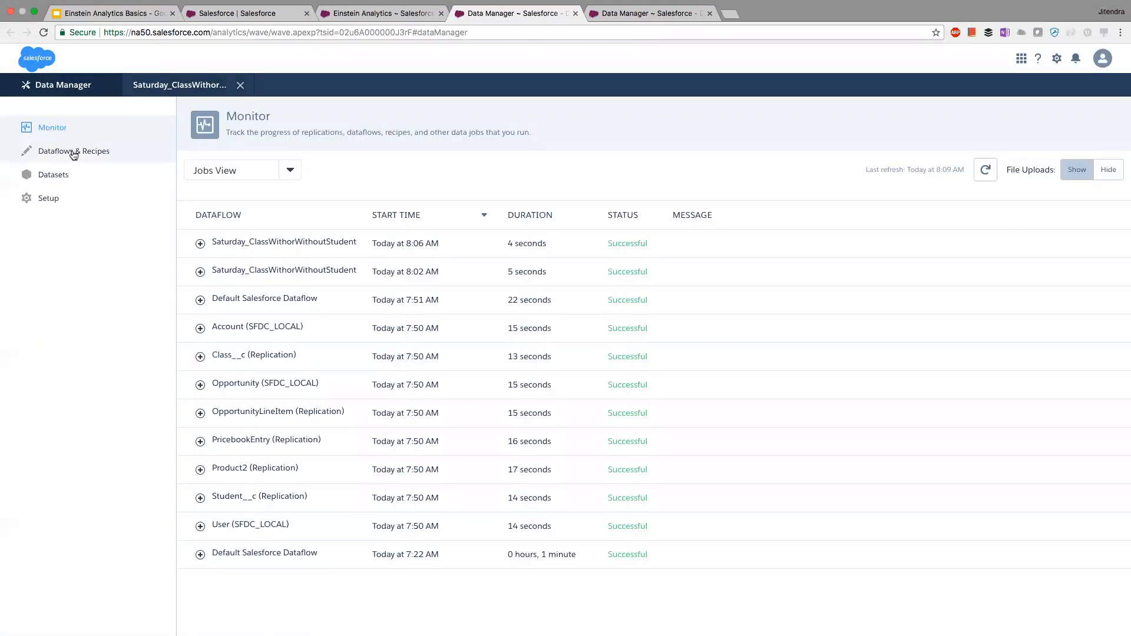
click(985, 170)
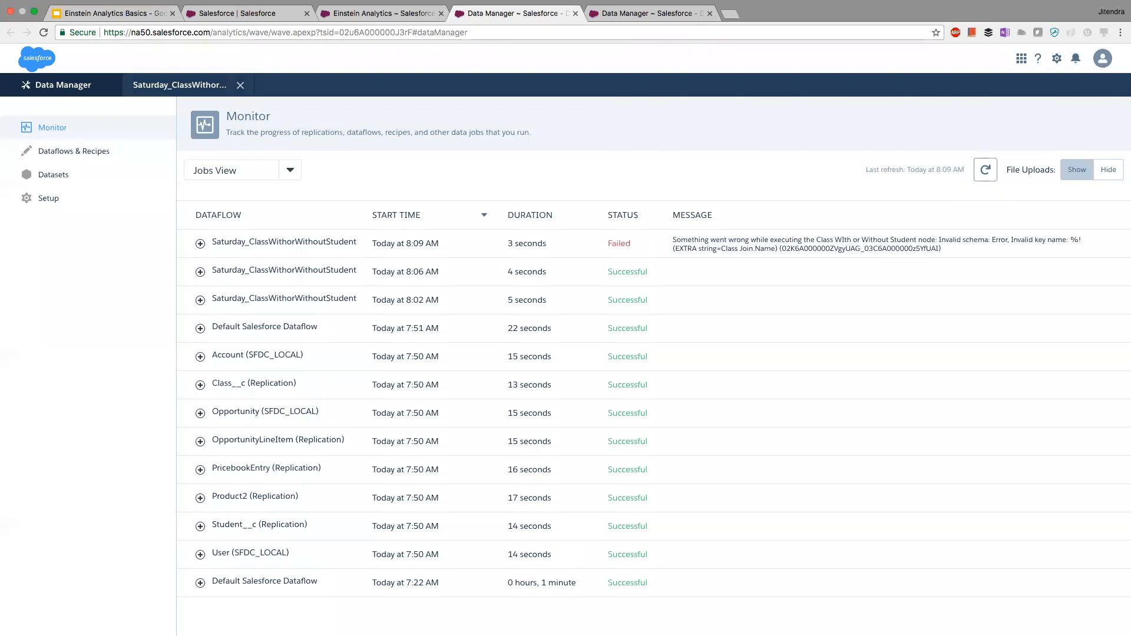
drag(833, 240, 1041, 240)
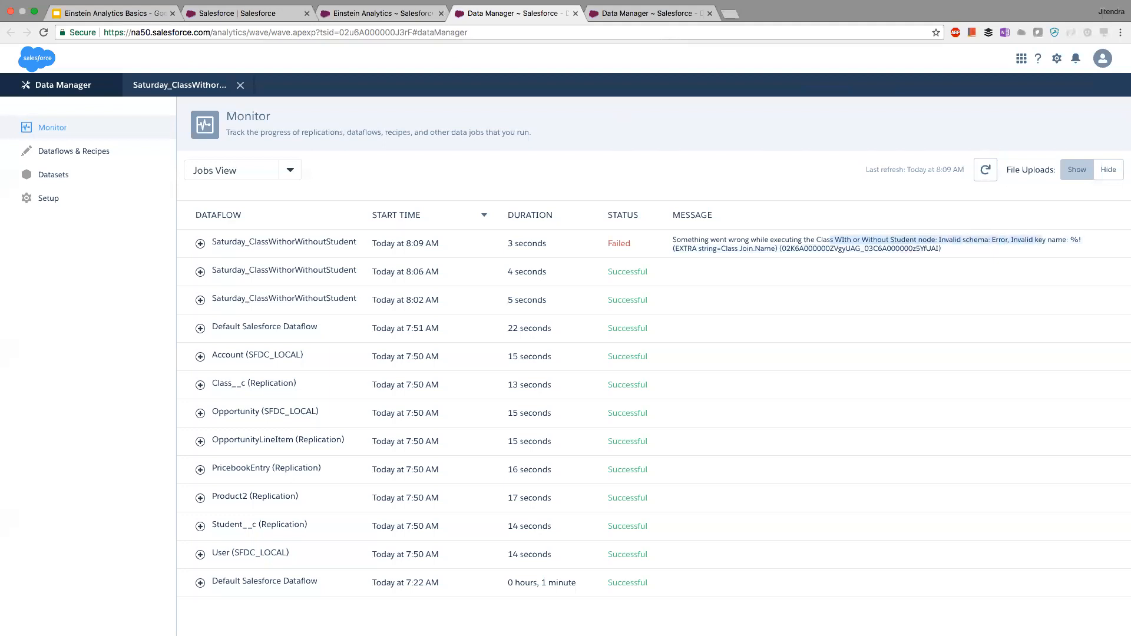
click(1040, 241)
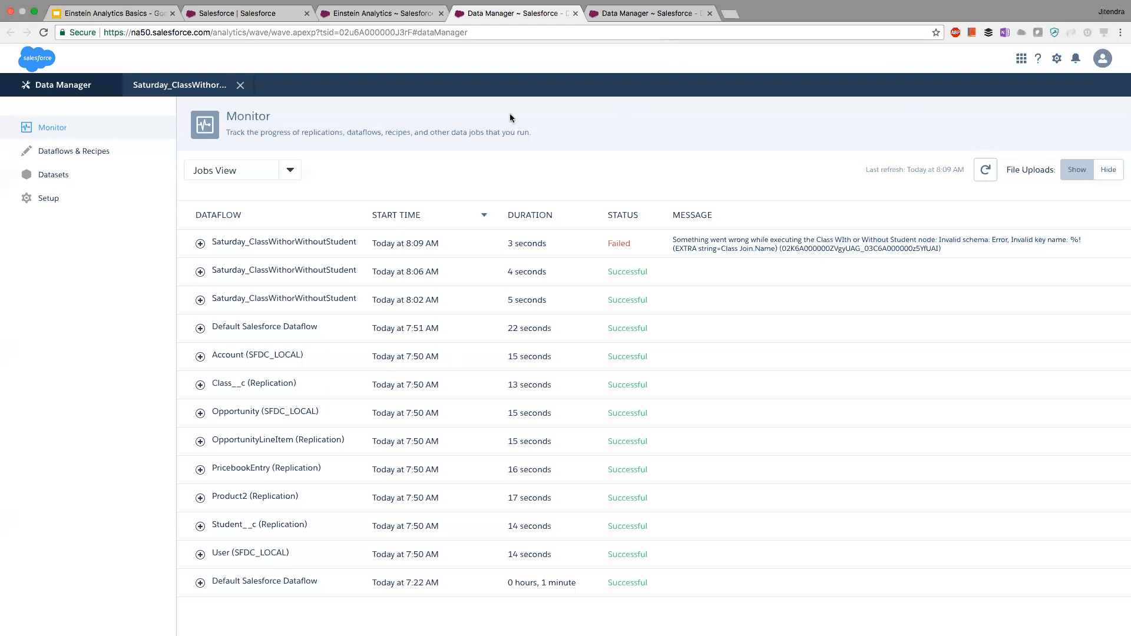
Return to the dataflow and review the output fields of the Class WIth or Without Student register node.
click(167, 93)
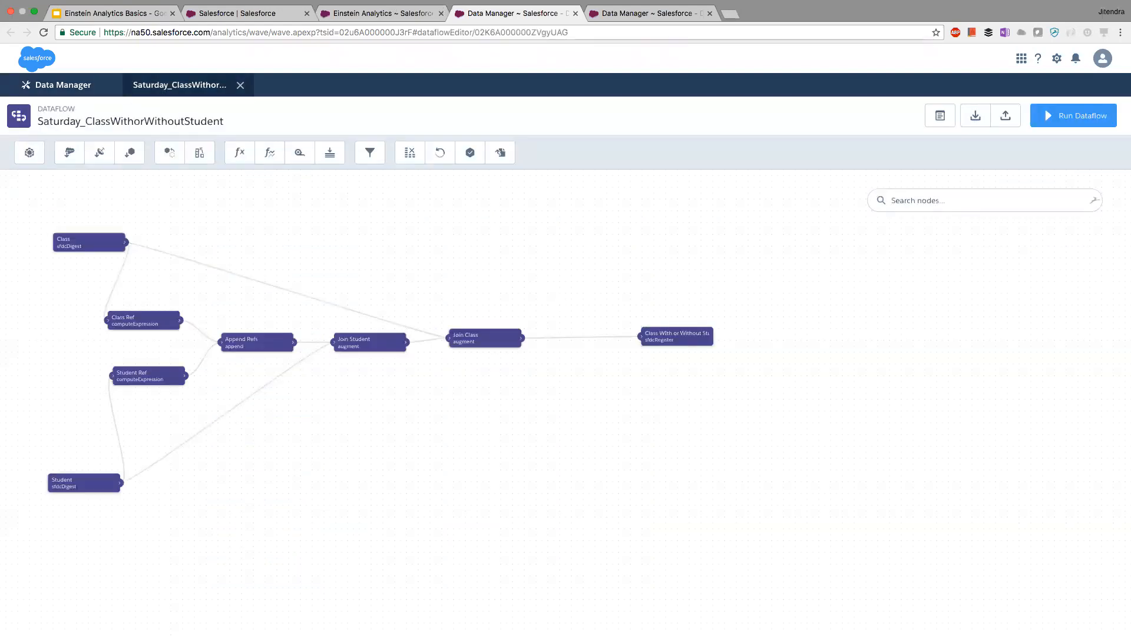
scroll(530, 357, up, 2)
drag(499, 366, 491, 390)
drag(409, 341, 421, 339)
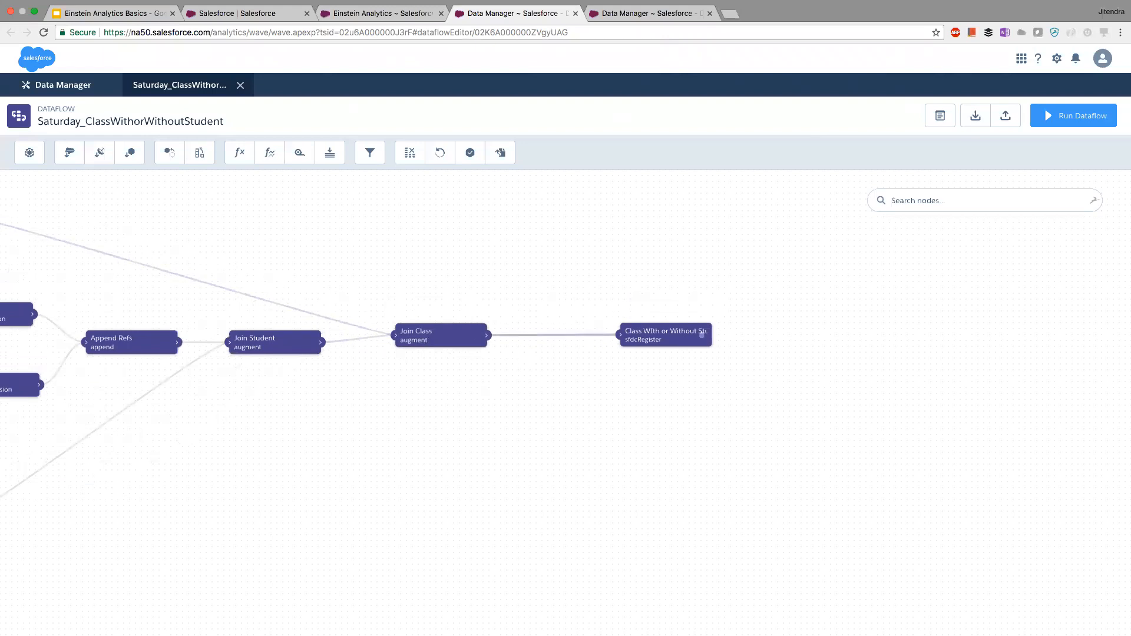
click(663, 336)
click(592, 206)
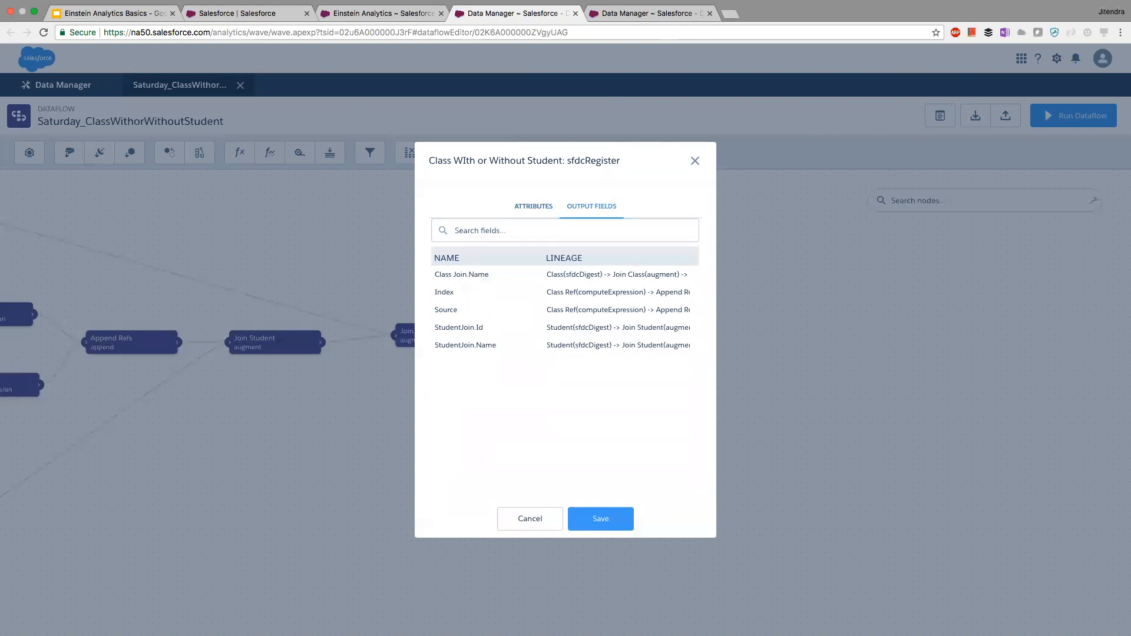
click(601, 519)
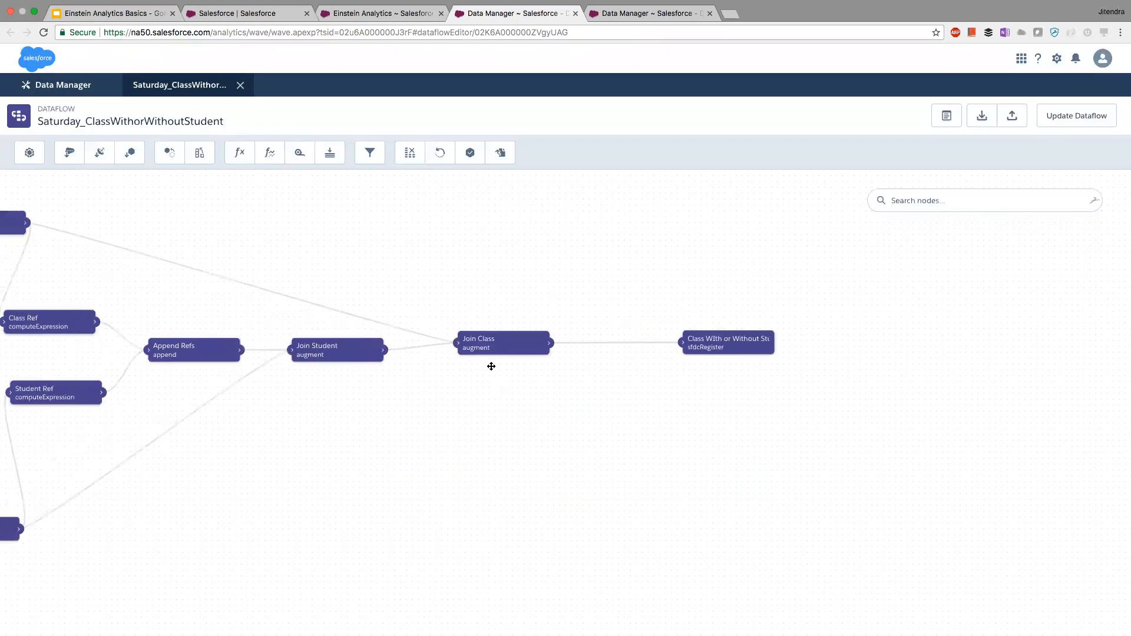
Add Id to the right fields of the Join Class node and save it, propagating the field changes.
click(477, 342)
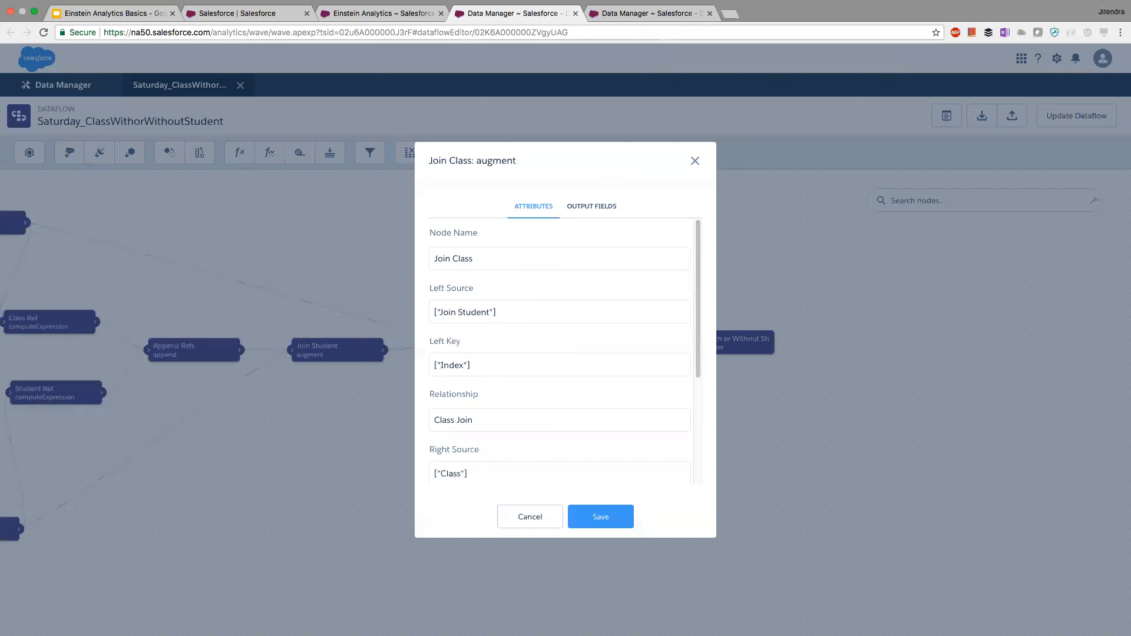
scroll(566, 349, down, 1)
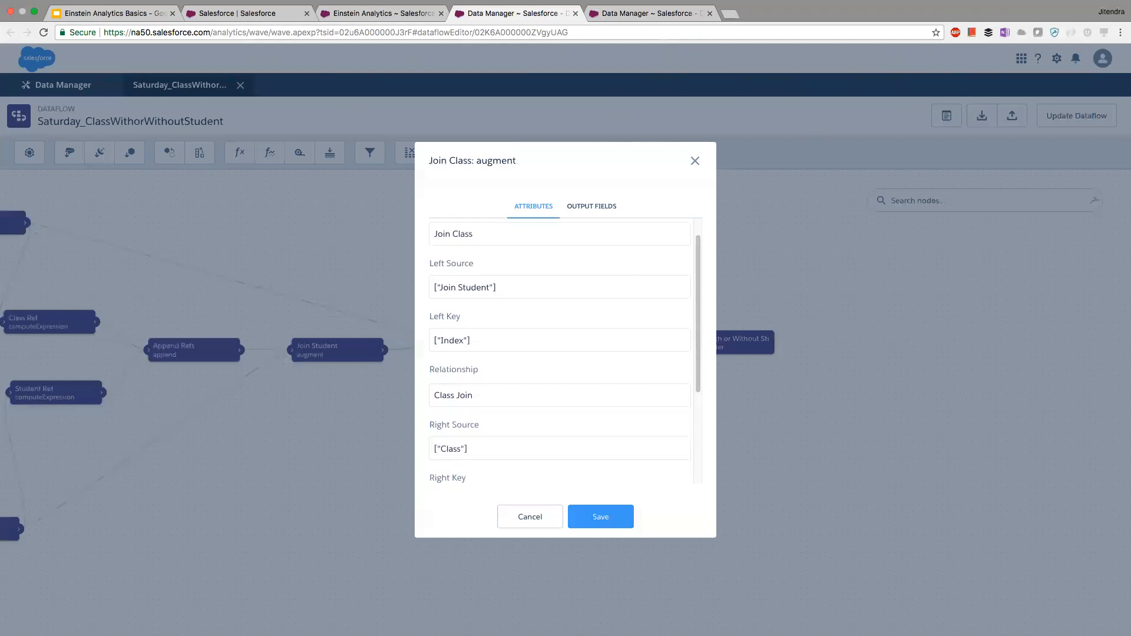
scroll(562, 354, down, 5)
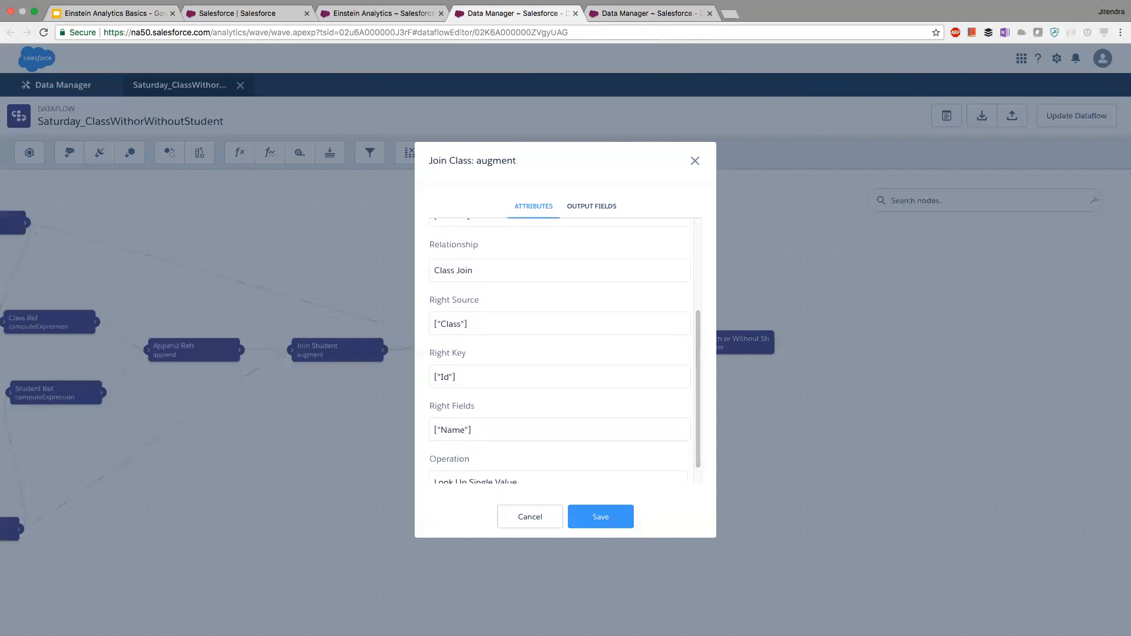
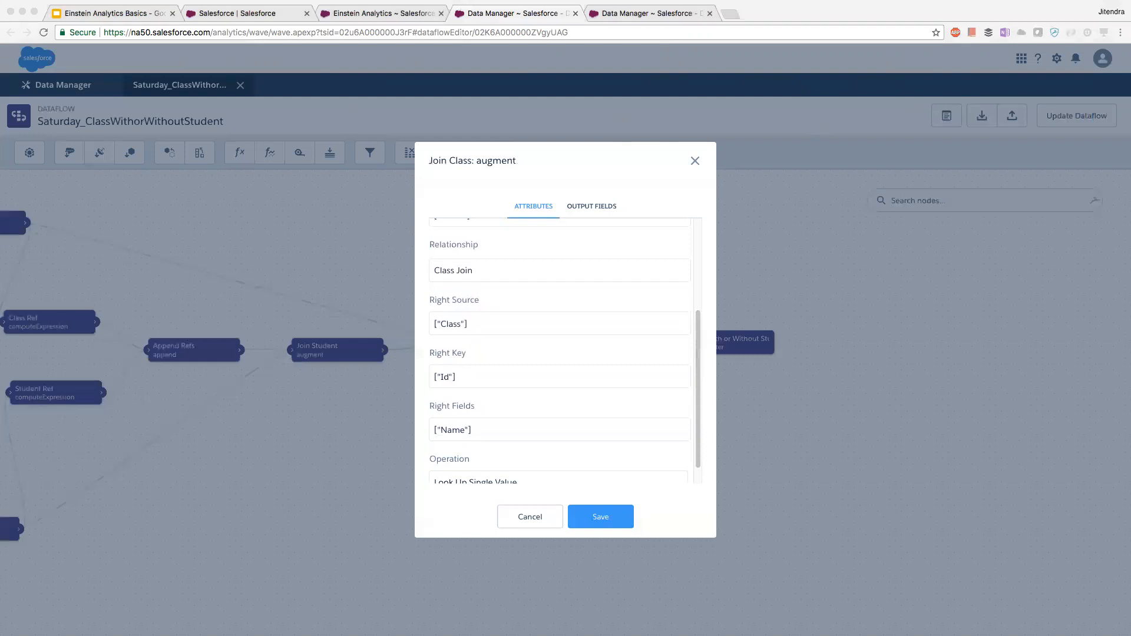
scroll(560, 354, down, 1)
scroll(565, 352, down, 2)
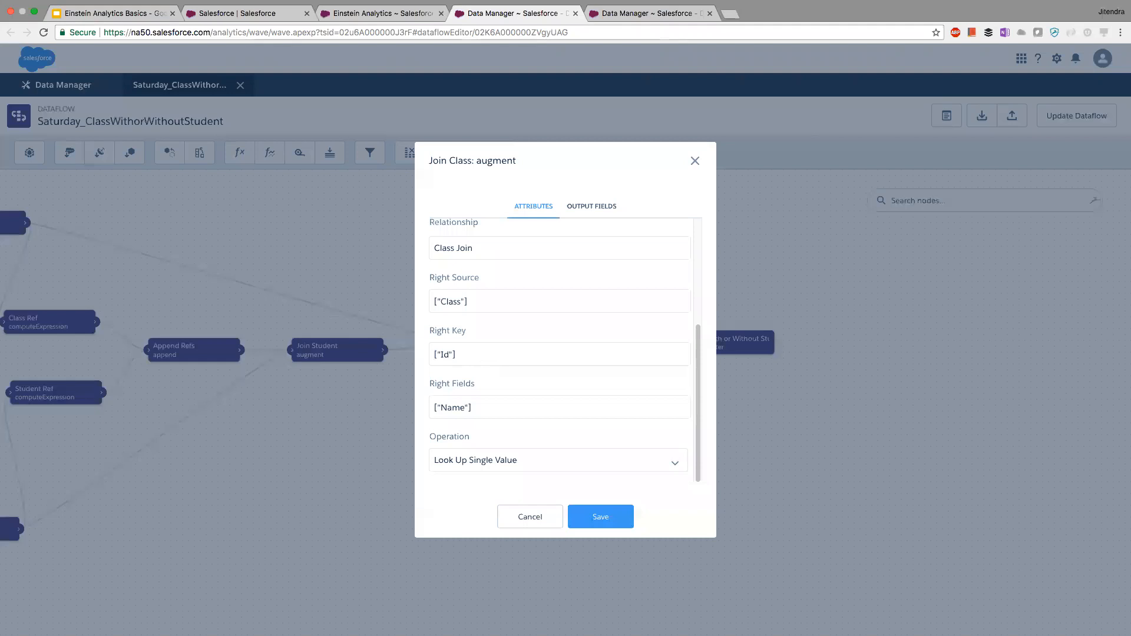
click(500, 408)
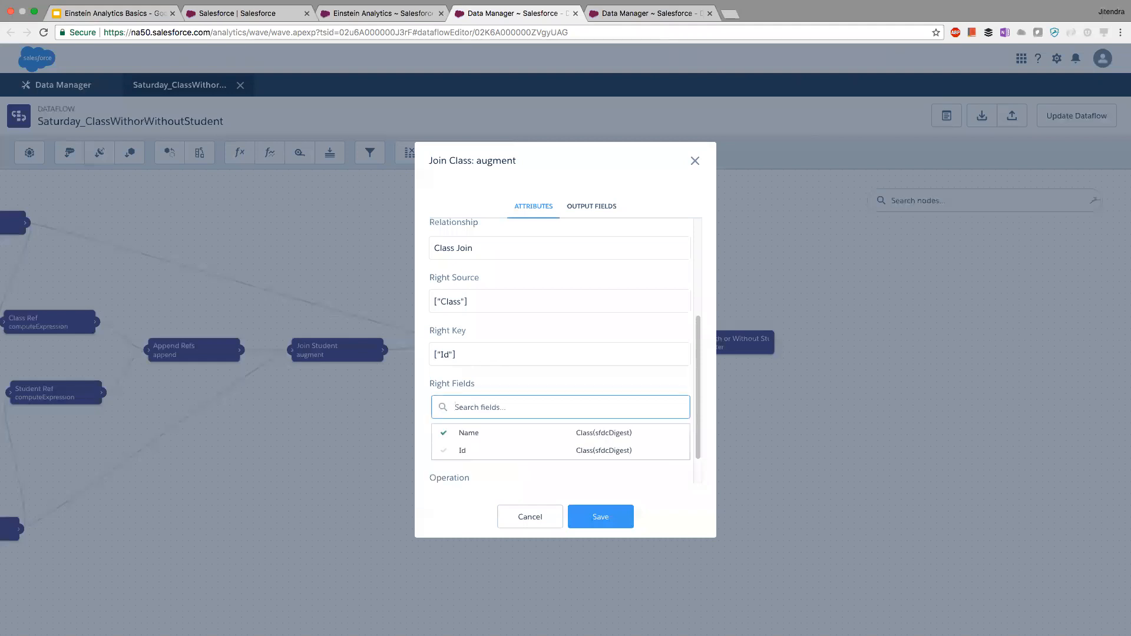
click(507, 451)
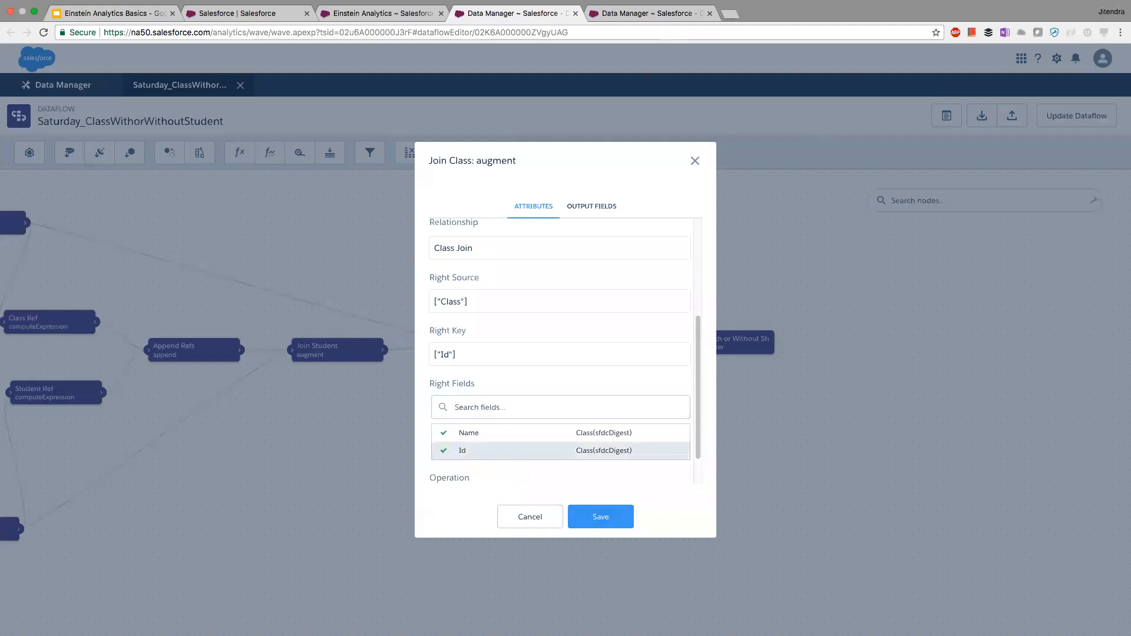
click(601, 517)
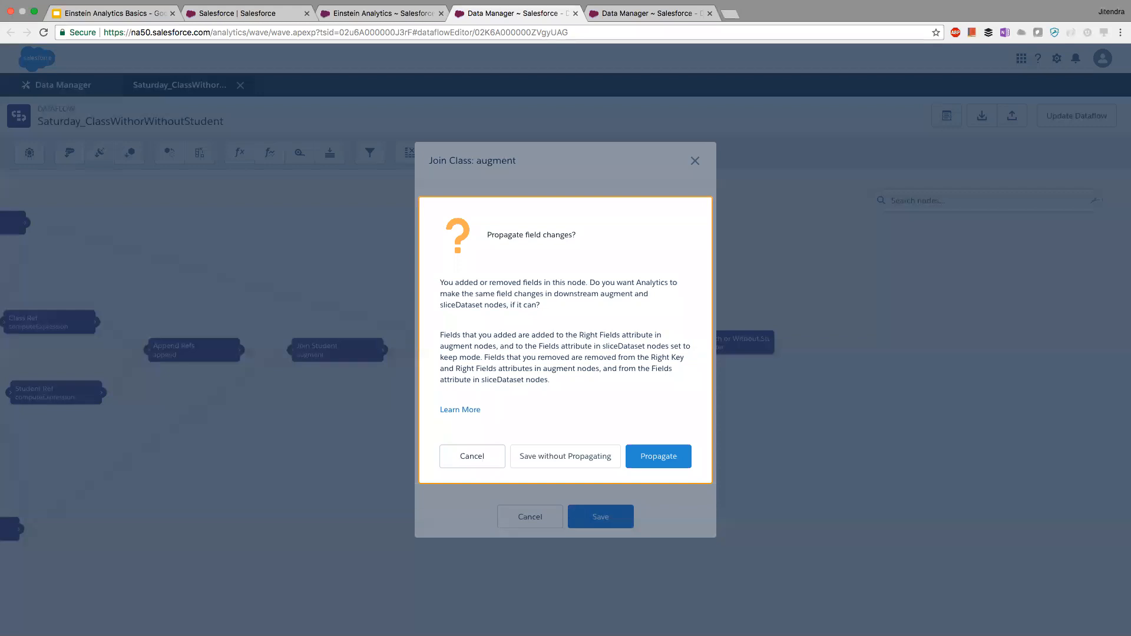
click(659, 457)
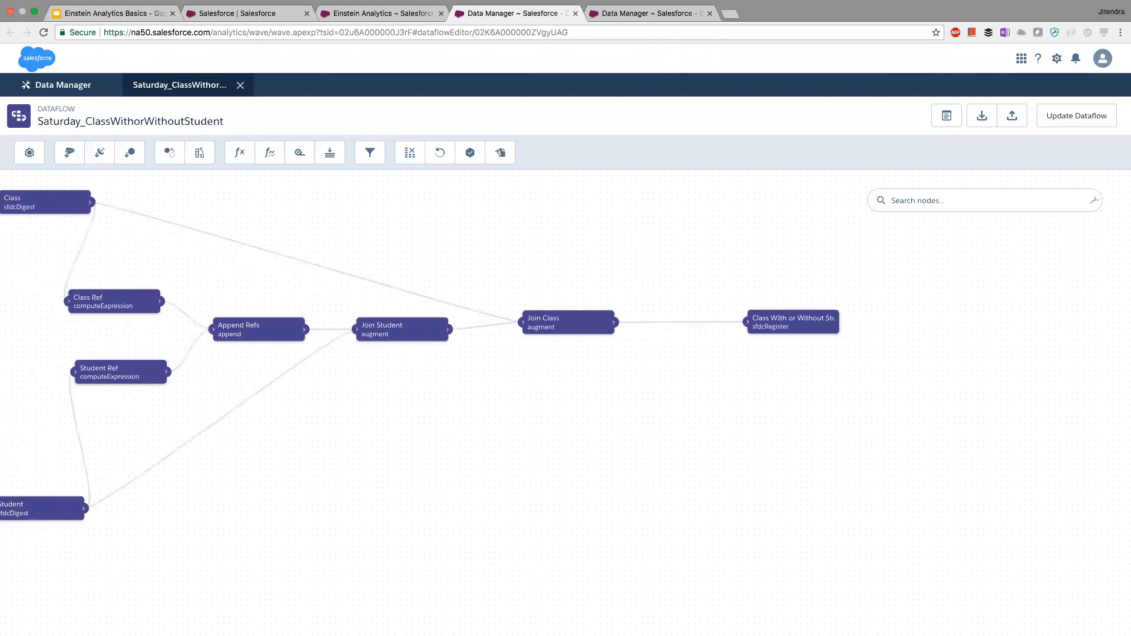
Move Join Class and the register node left, and update and run the dataflow.
drag(583, 336, 552, 318)
drag(828, 322, 765, 313)
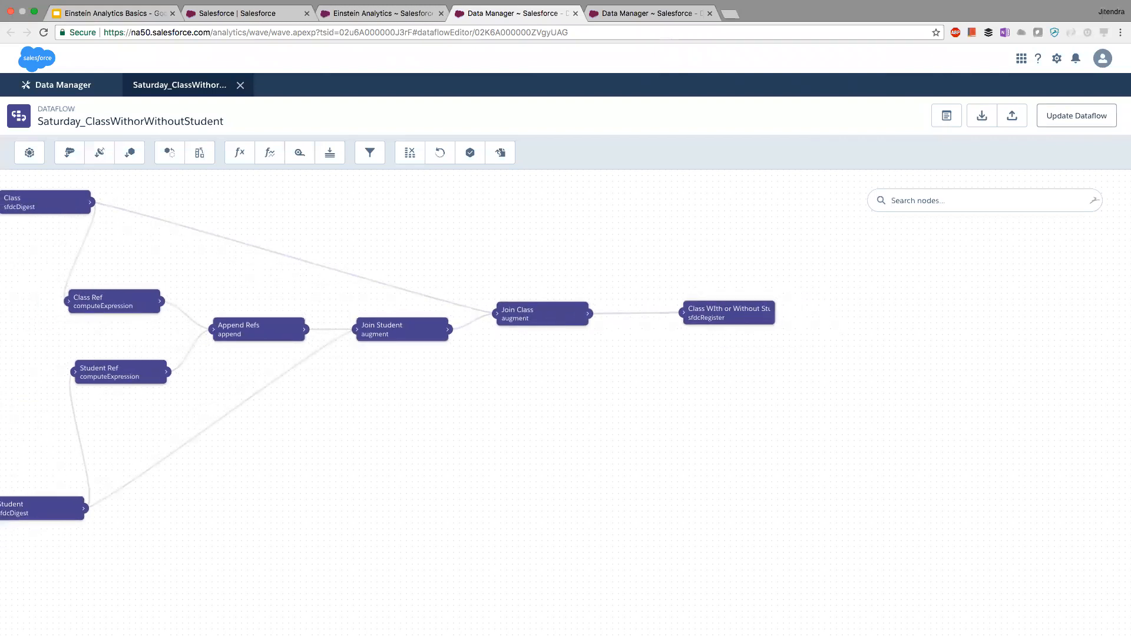
click(1076, 115)
click(707, 377)
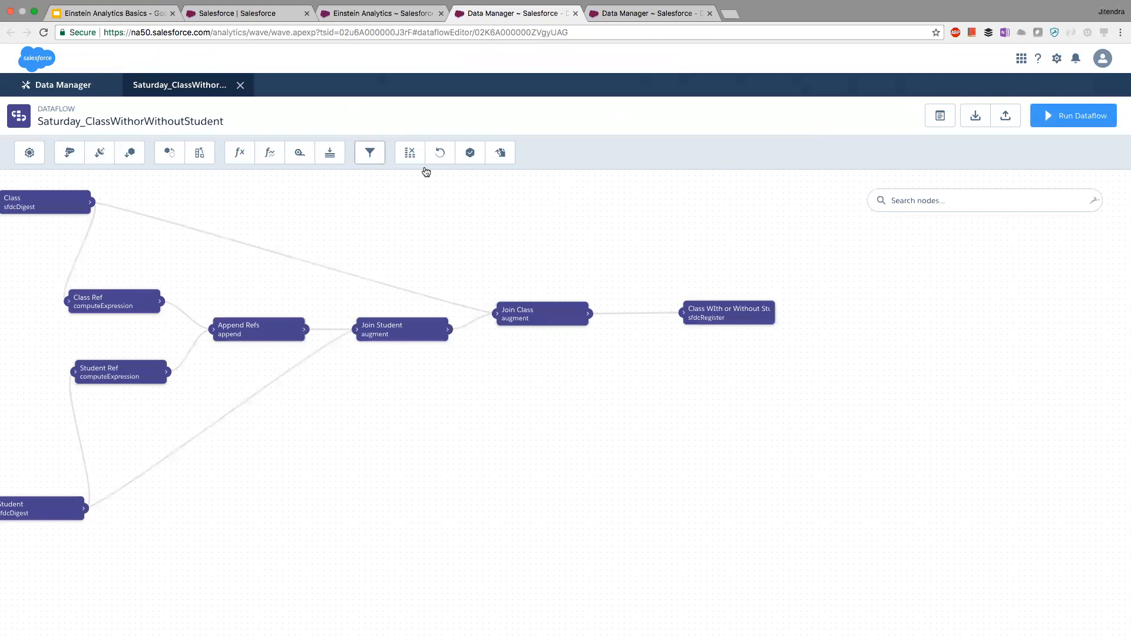
click(1074, 115)
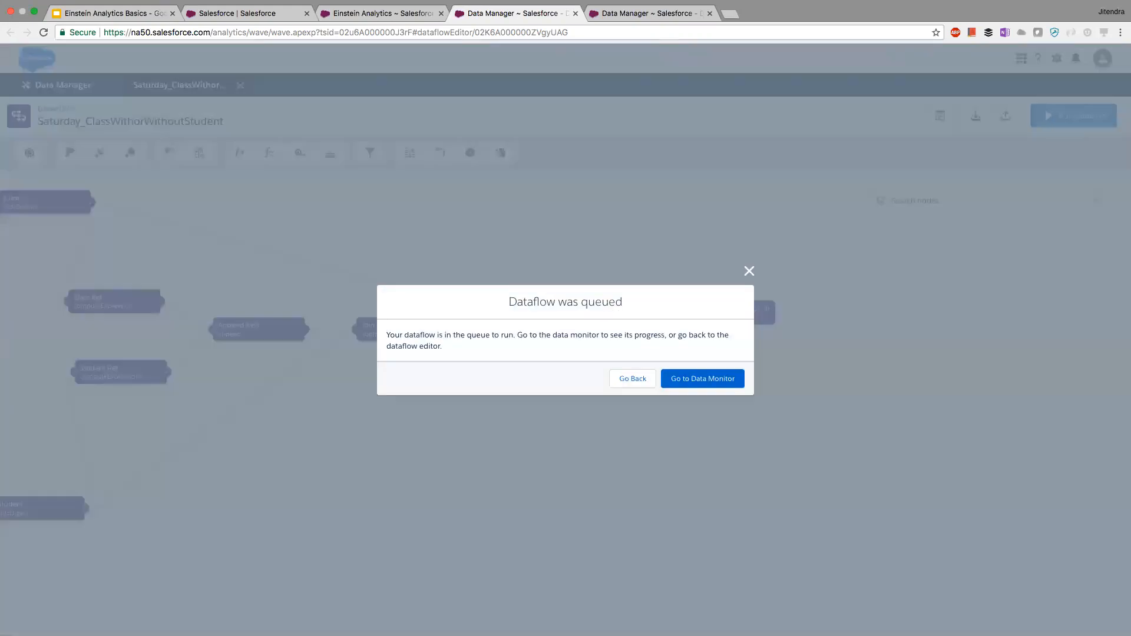
Examine the failed run's error message in the data monitor and refresh the job list.
click(701, 378)
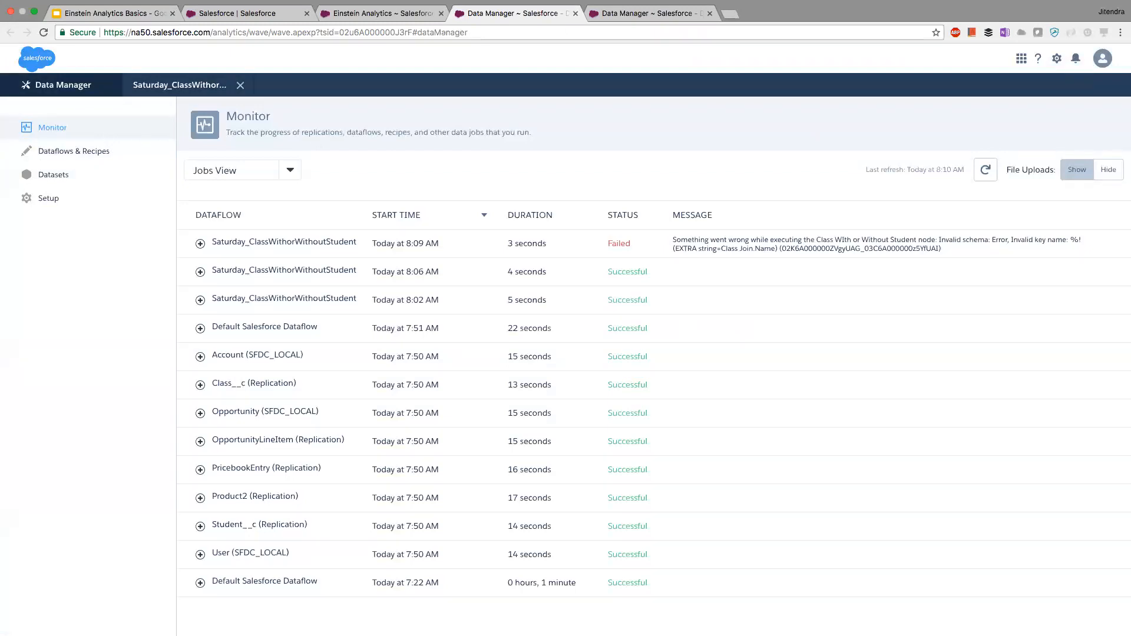
drag(816, 240, 918, 240)
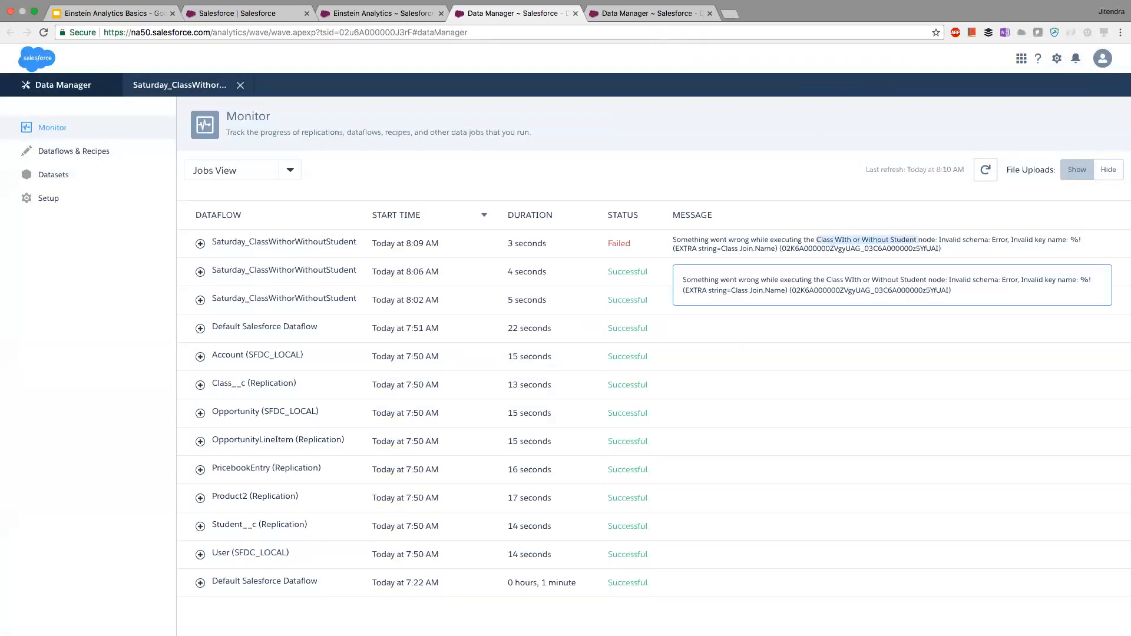
drag(1013, 240, 1033, 240)
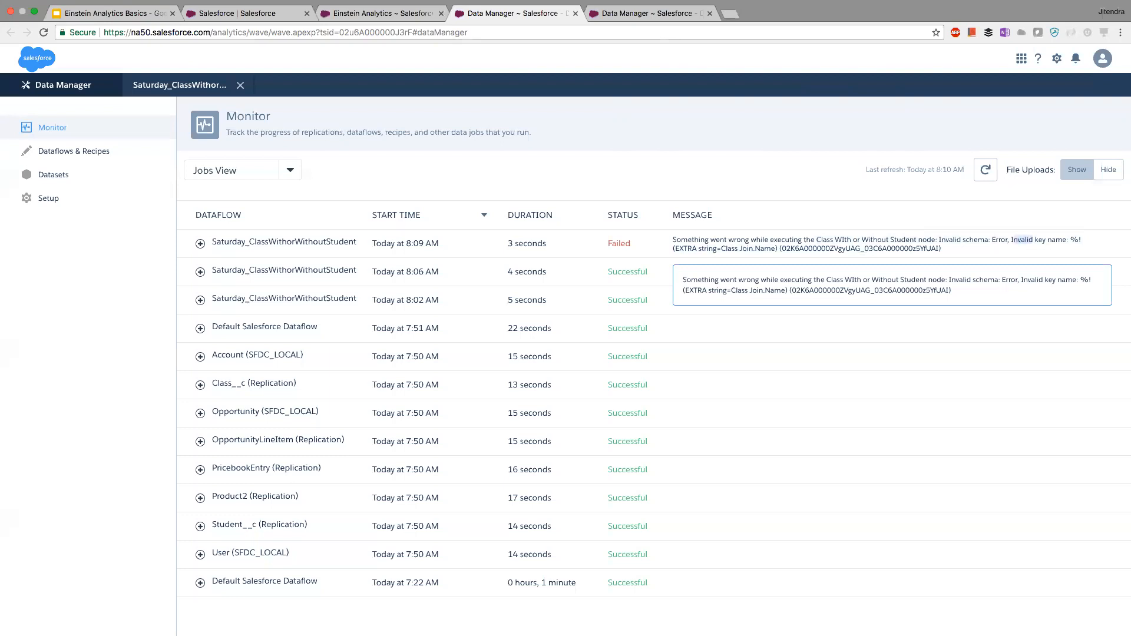
mouse_move(721, 249)
mouse_down()
mouse_move(941, 249)
mouse_move(713, 249)
mouse_up()
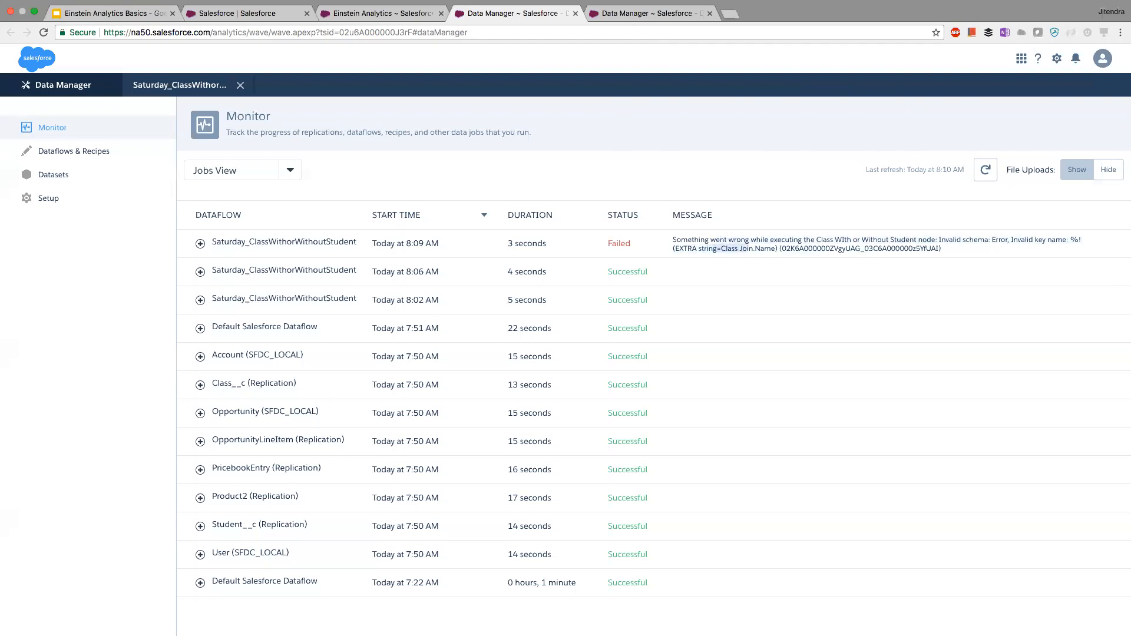
click(714, 249)
click(986, 170)
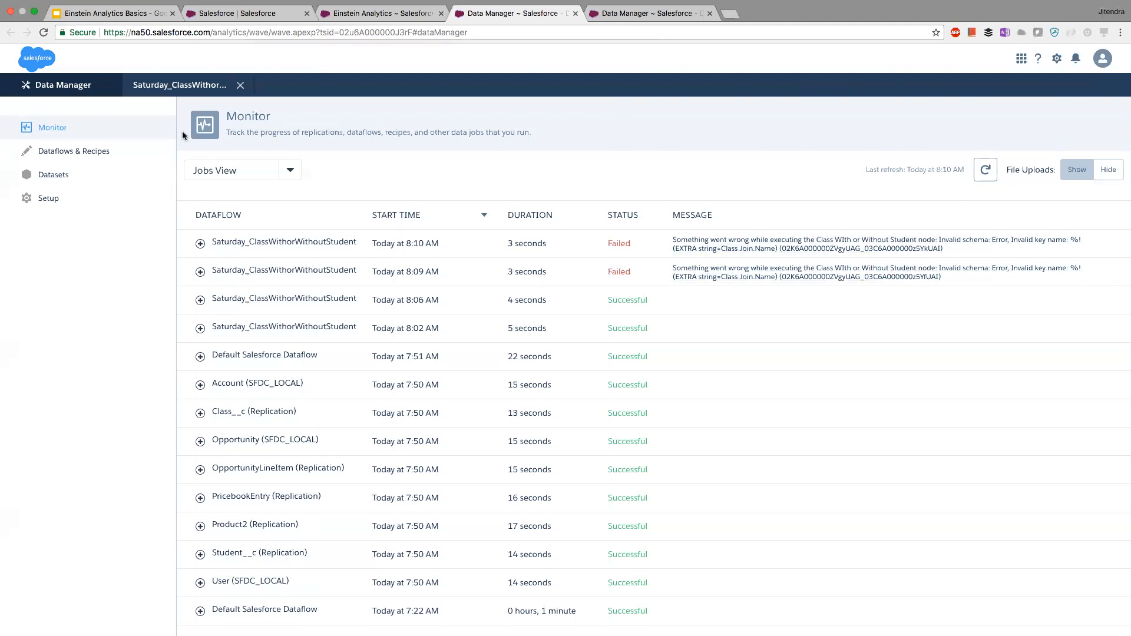
Return to the dataflow, rename the Join Student augment node as JoinStudent and save it.
click(190, 87)
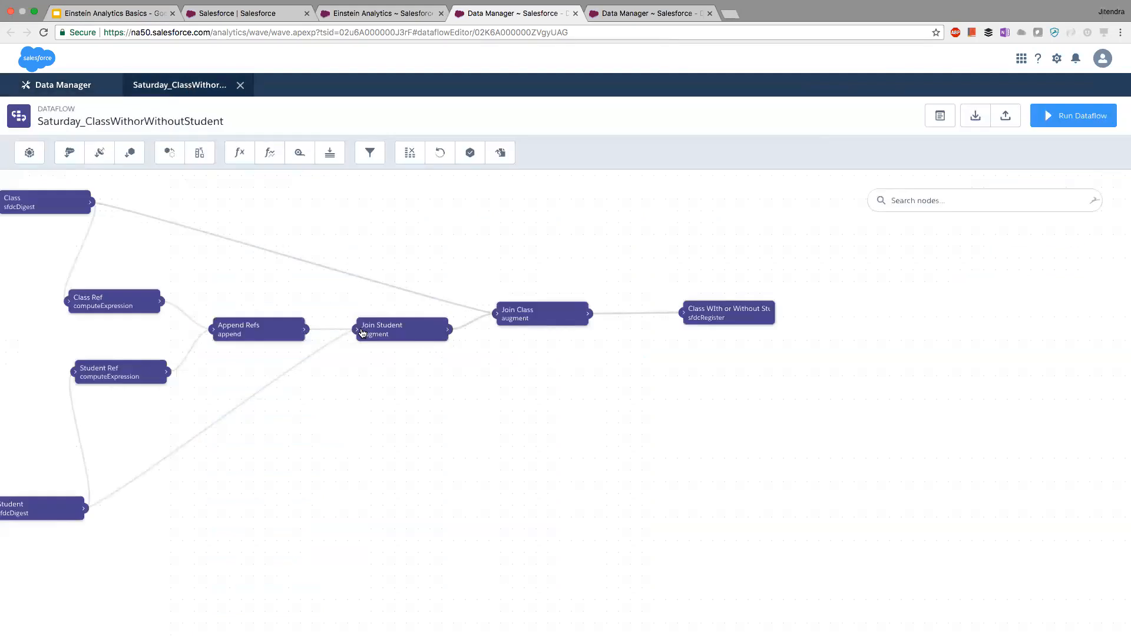
click(386, 333)
scroll(508, 307, down, 3)
scroll(506, 321, up, 3)
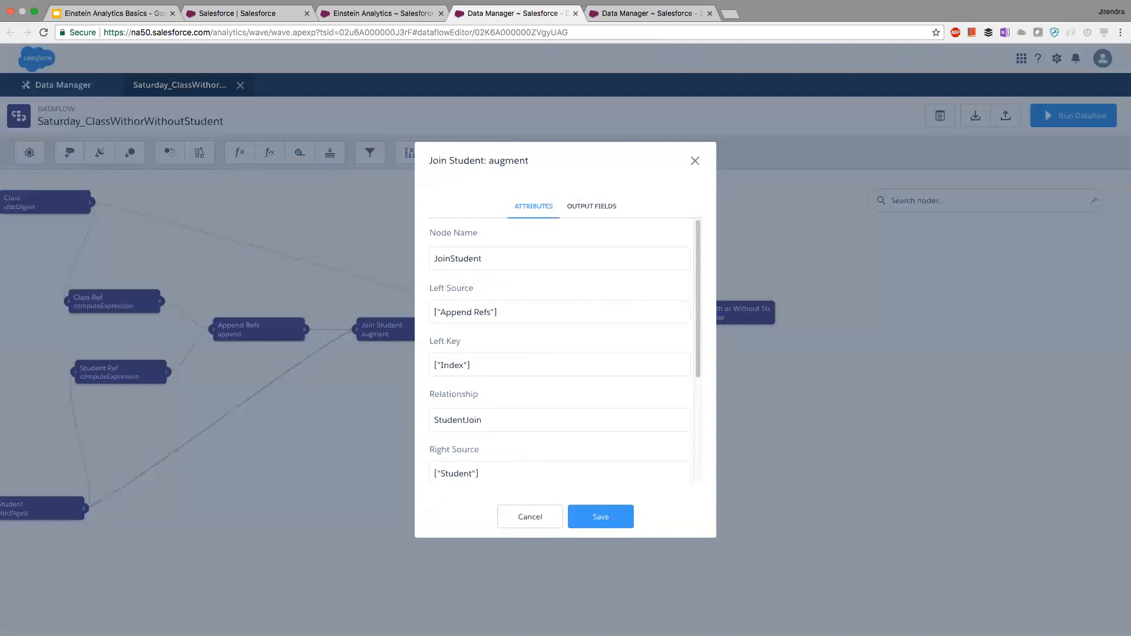
scroll(553, 362, down, 3)
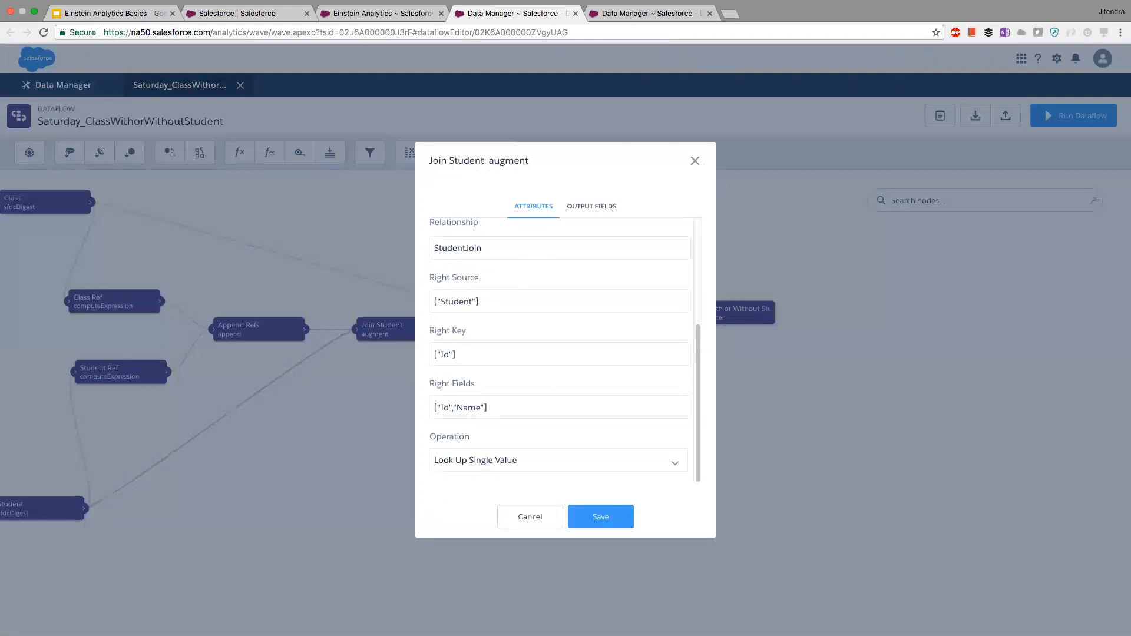
click(600, 517)
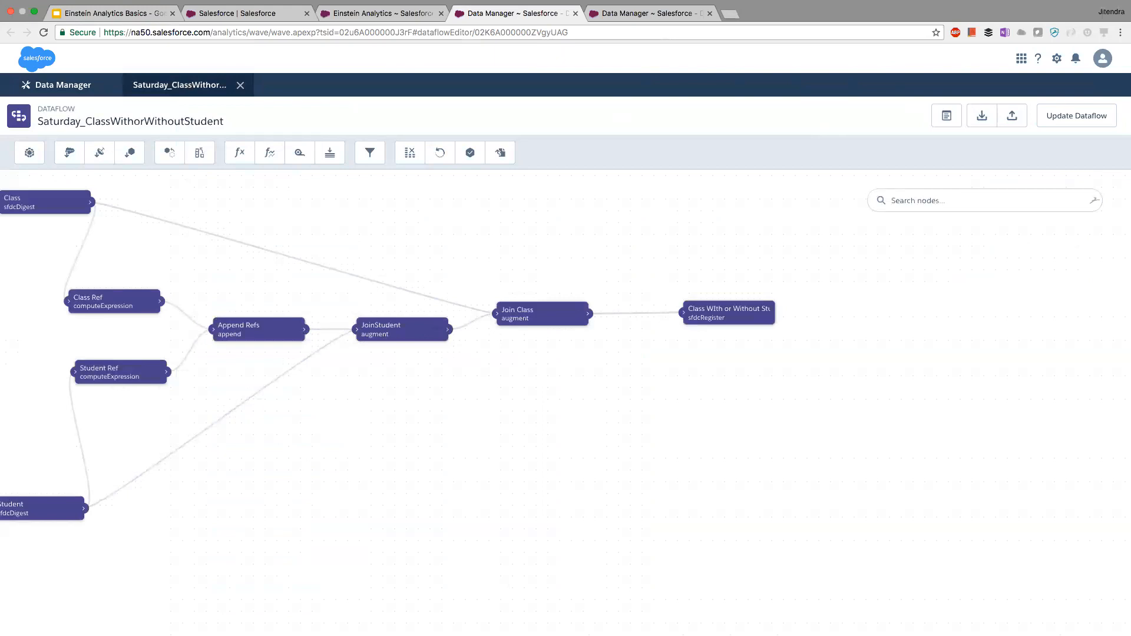
Rename the Join Class augment node as JoinClass, set its relationship to ClassJoin and save it.
click(531, 318)
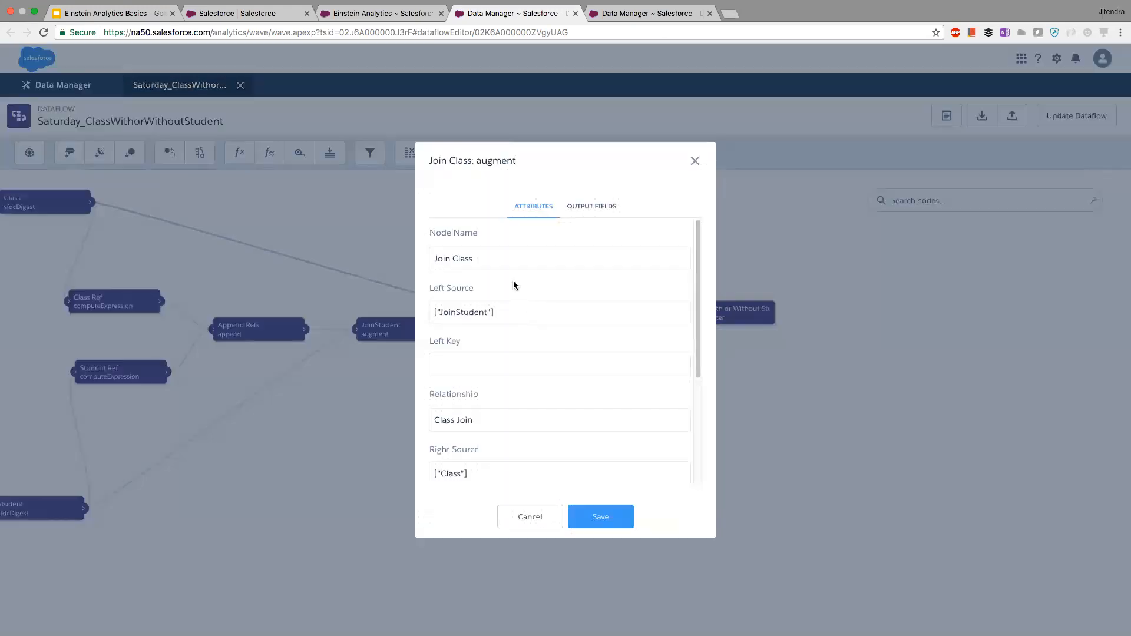
click(454, 262)
key(BackSpace)
key(BackSpace)
scroll(527, 386, down, 5)
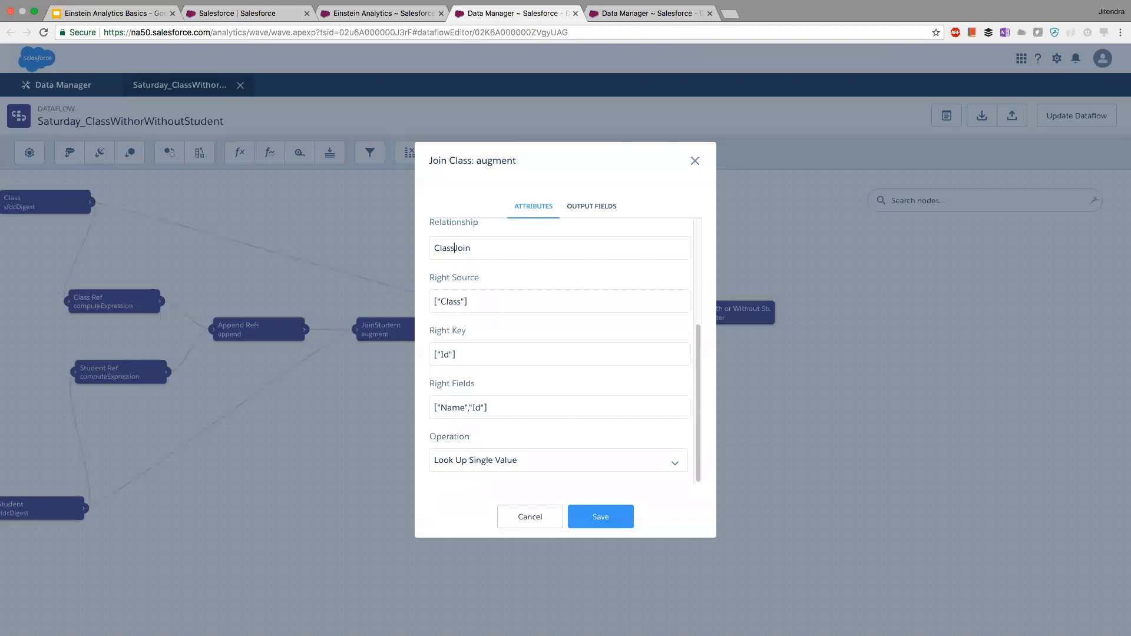
scroll(526, 387, up, 5)
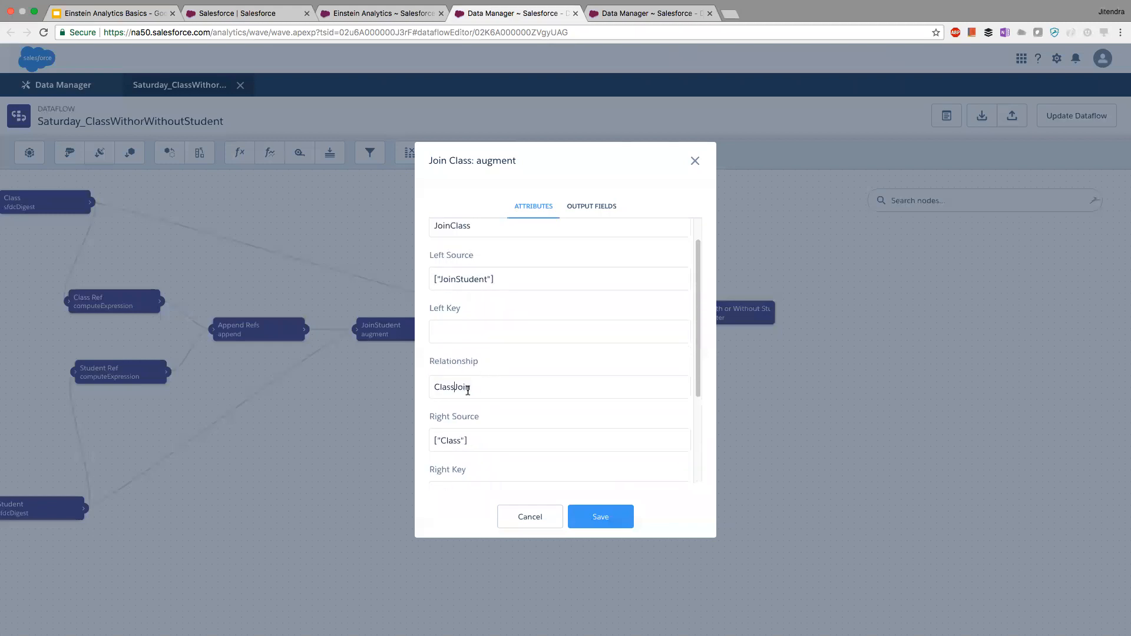
click(602, 517)
Examine the output fields and attributes of the Class WIth or Without Student register node without changing it.
drag(599, 396, 557, 390)
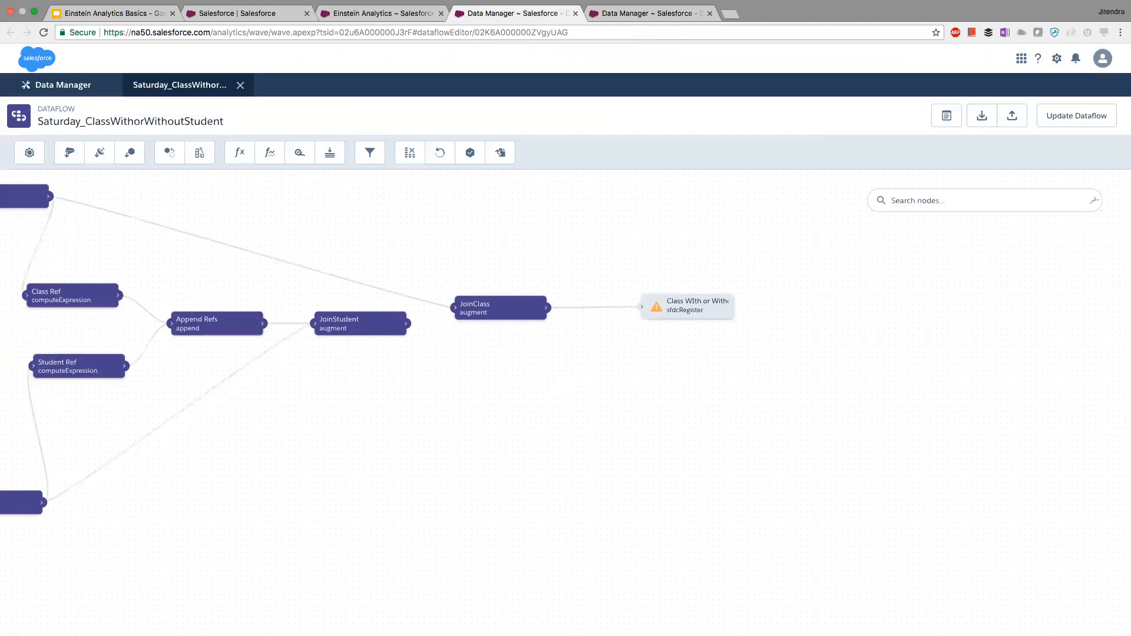
click(686, 309)
click(592, 206)
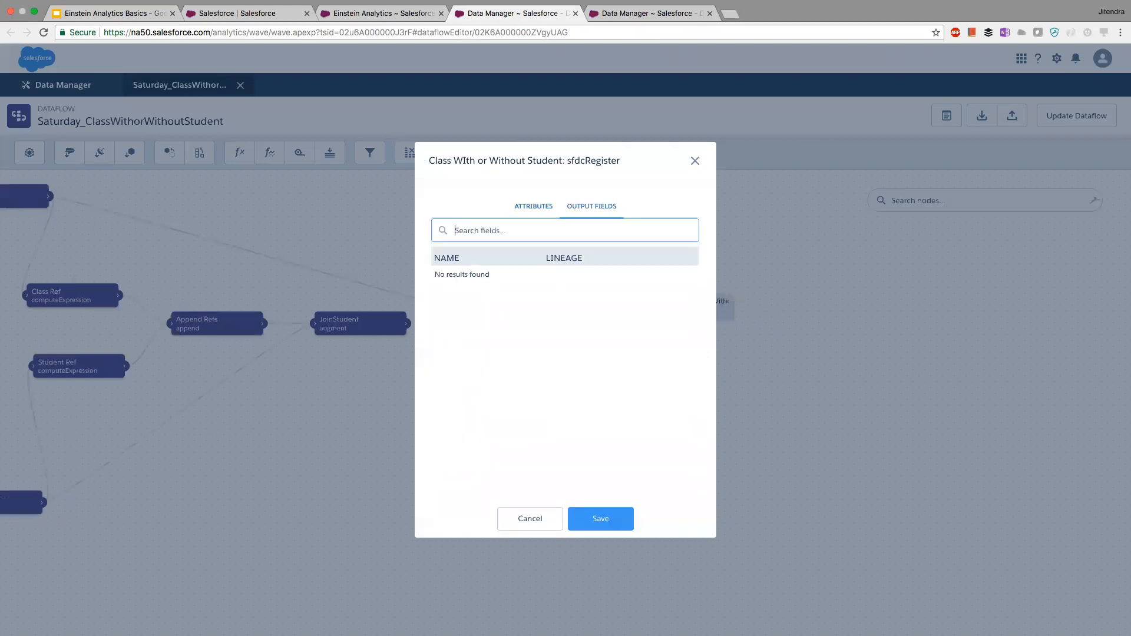
click(524, 204)
click(580, 216)
click(530, 518)
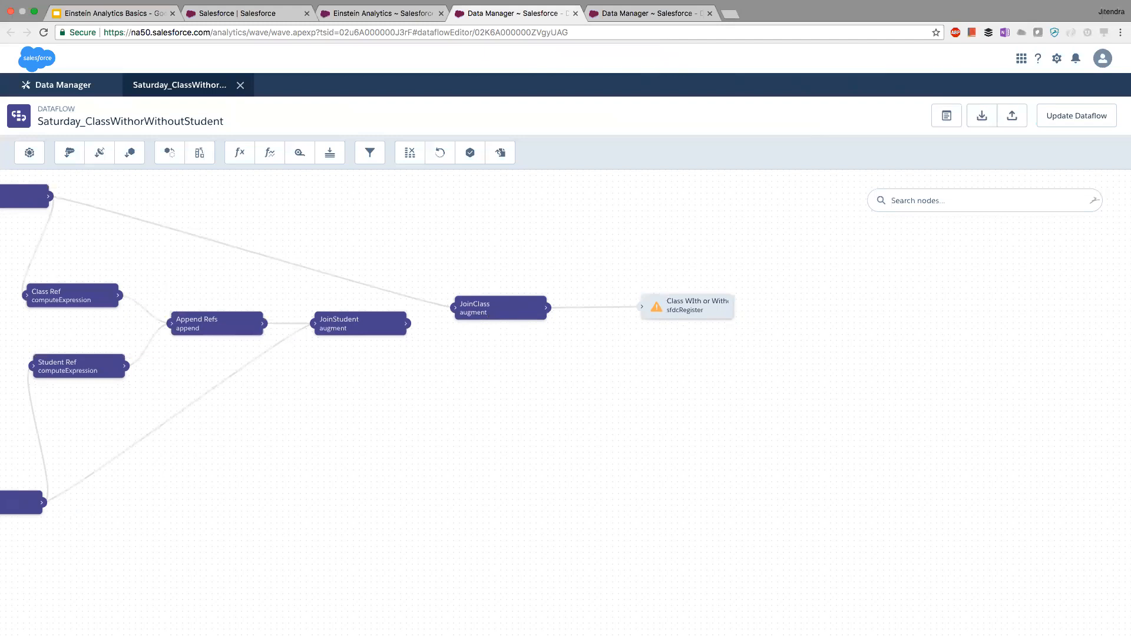
Try to reselect JoinClass as the register node's source node, check its output fields and save the node.
click(684, 308)
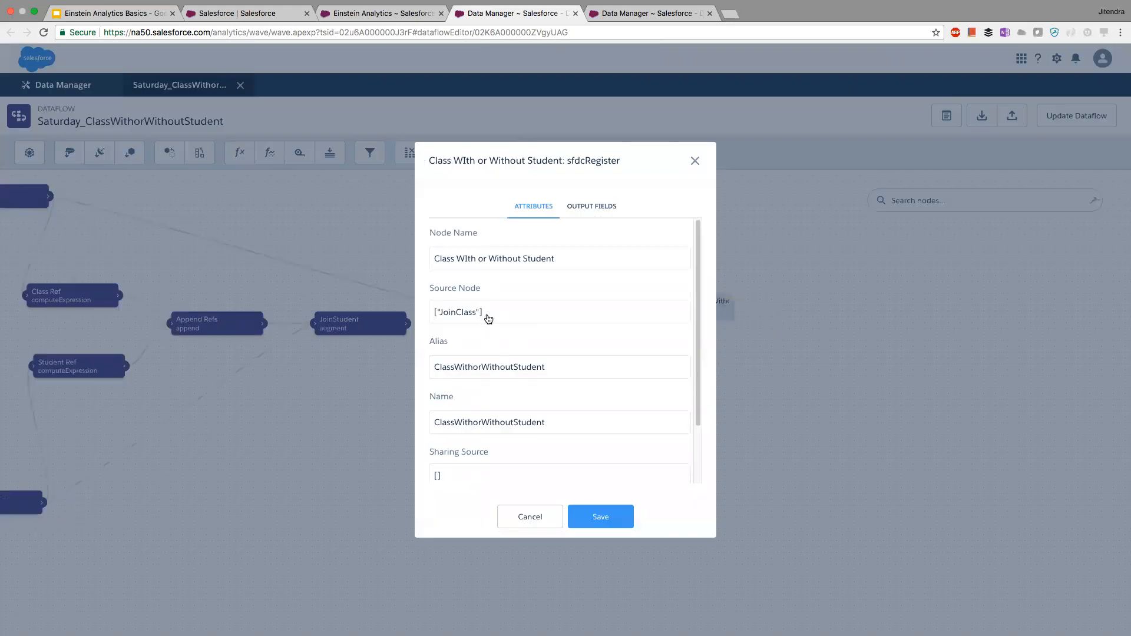
click(489, 313)
click(479, 388)
click(503, 321)
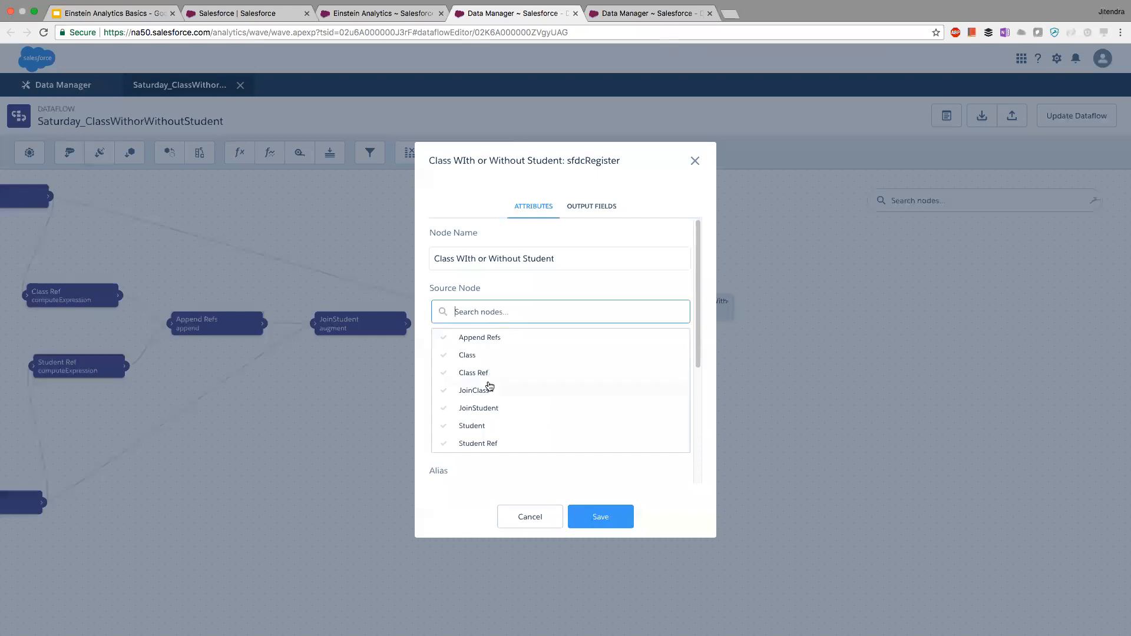
click(488, 389)
click(591, 206)
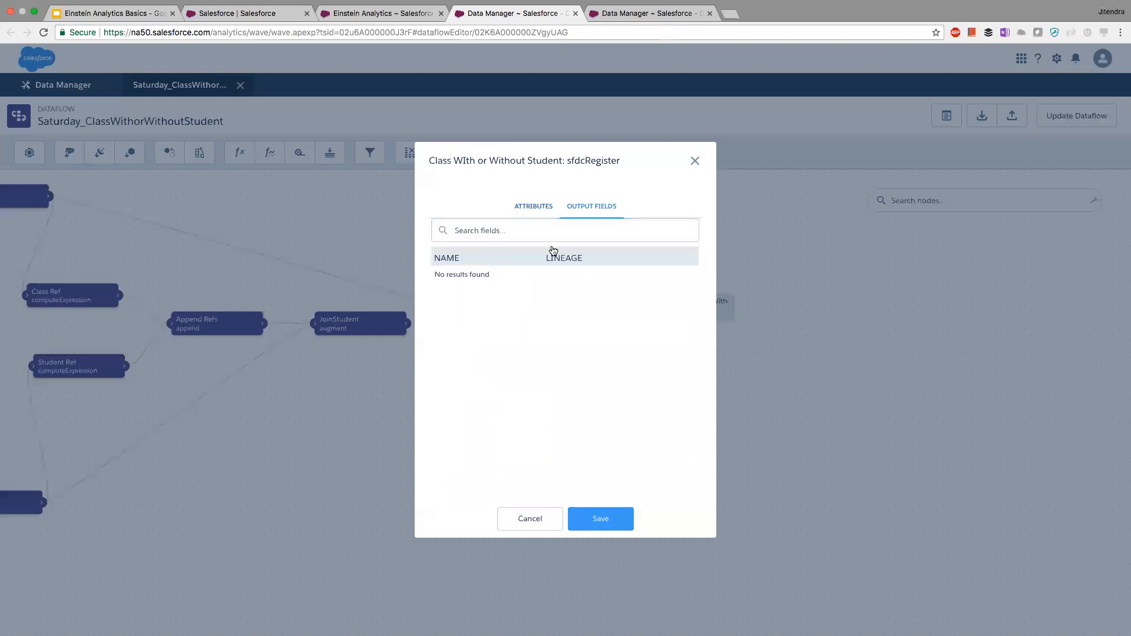
click(533, 206)
scroll(549, 328, down, 2)
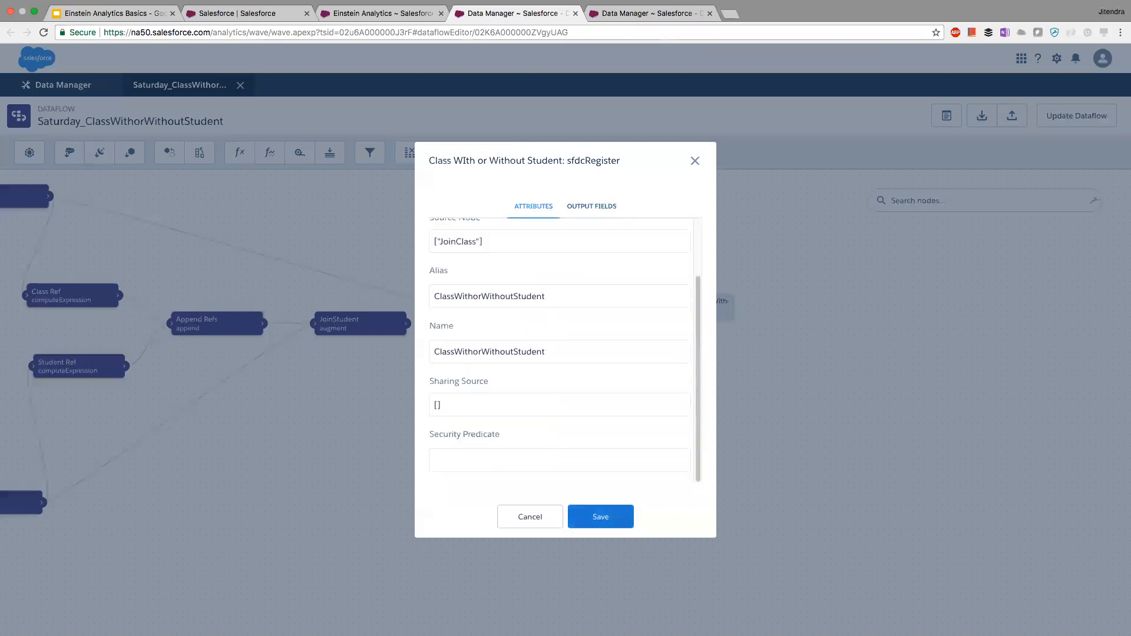
click(601, 517)
Delete the Class WIth or Without Student register node from the dataflow.
click(688, 307)
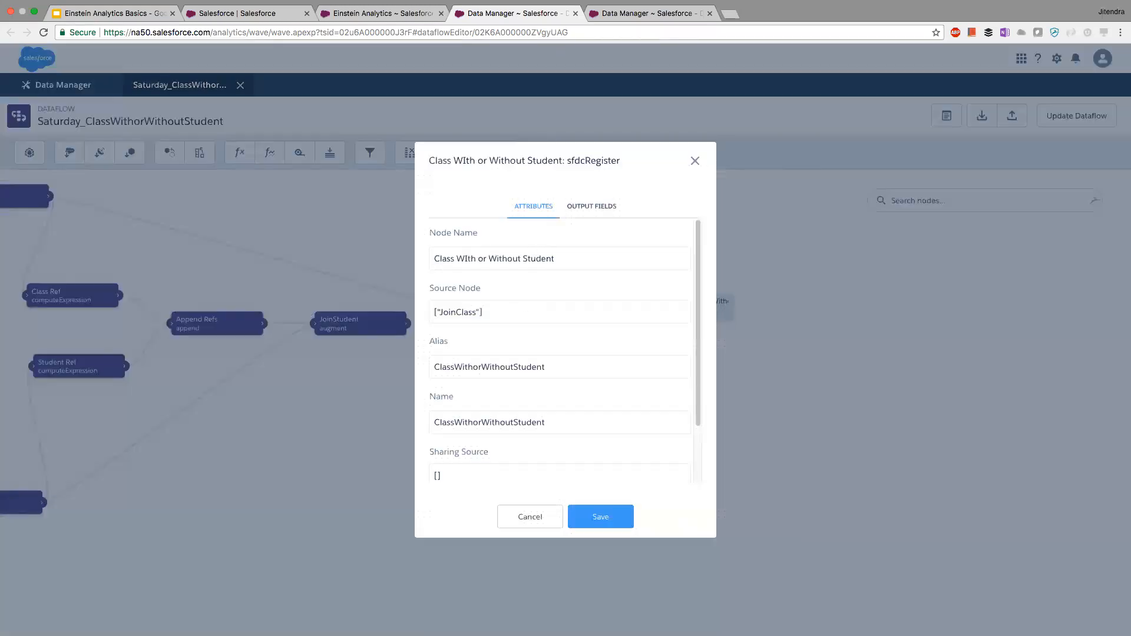
click(530, 517)
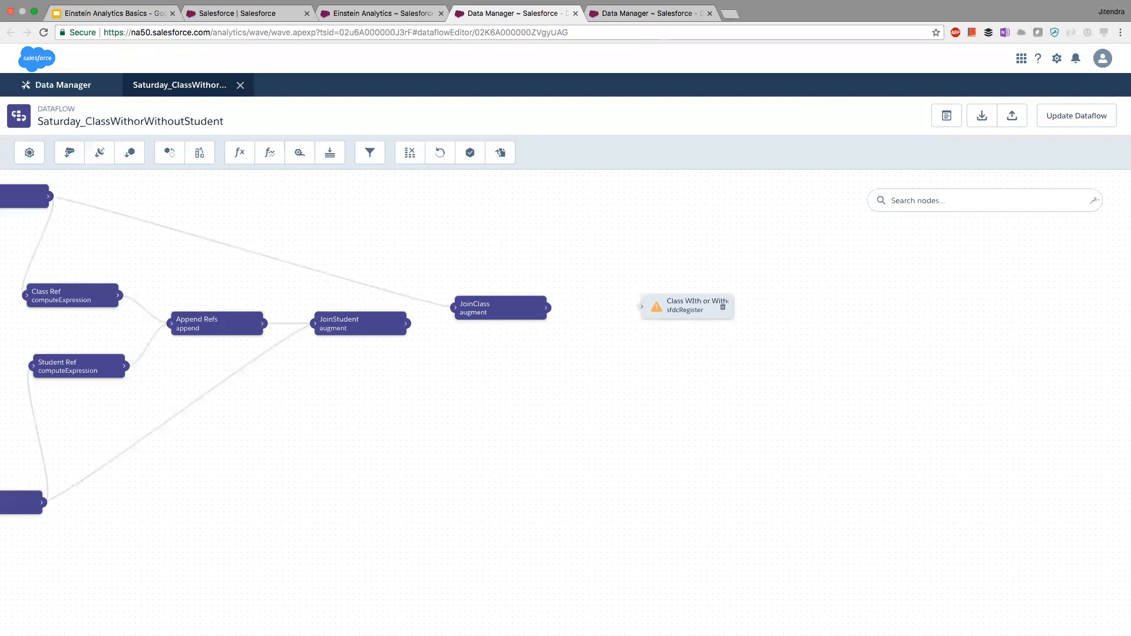
click(723, 307)
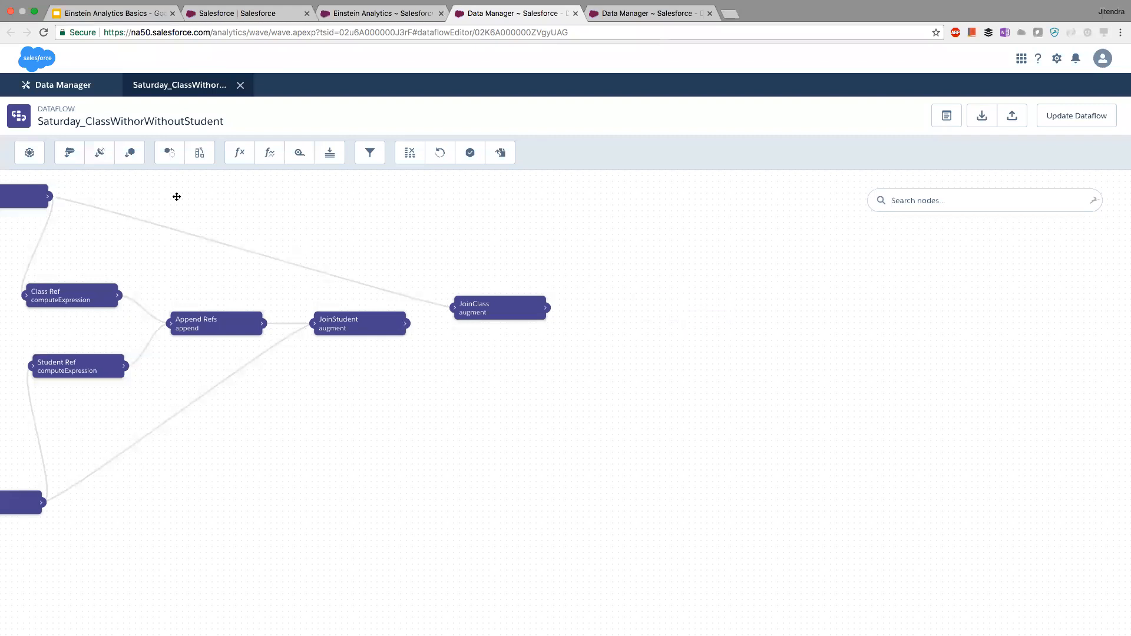
click(471, 154)
click(470, 154)
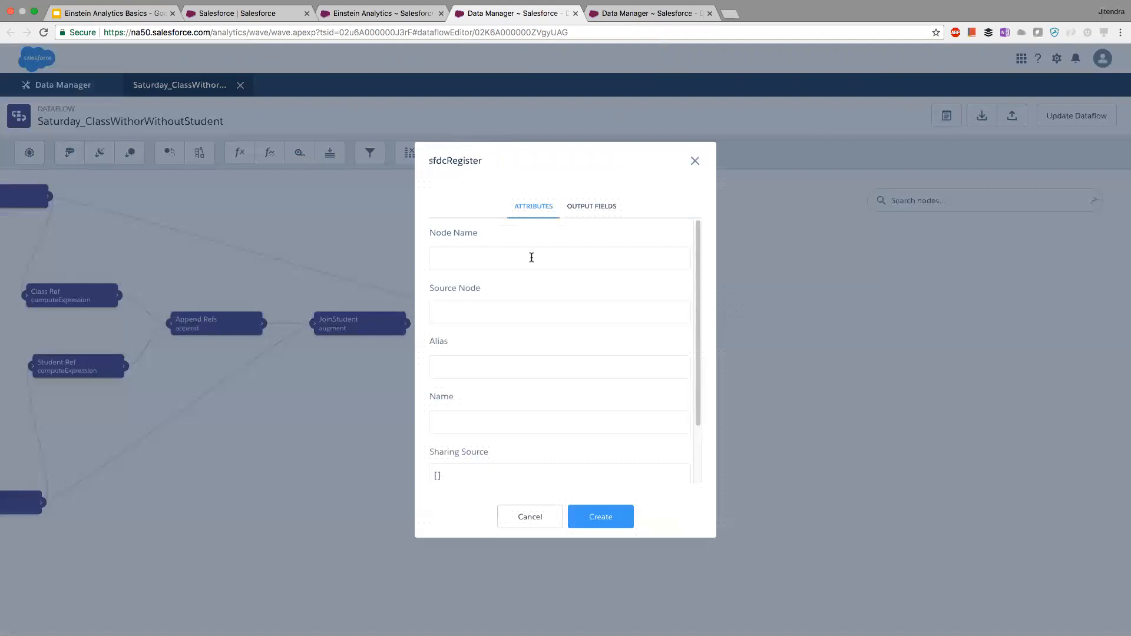
text(Class)
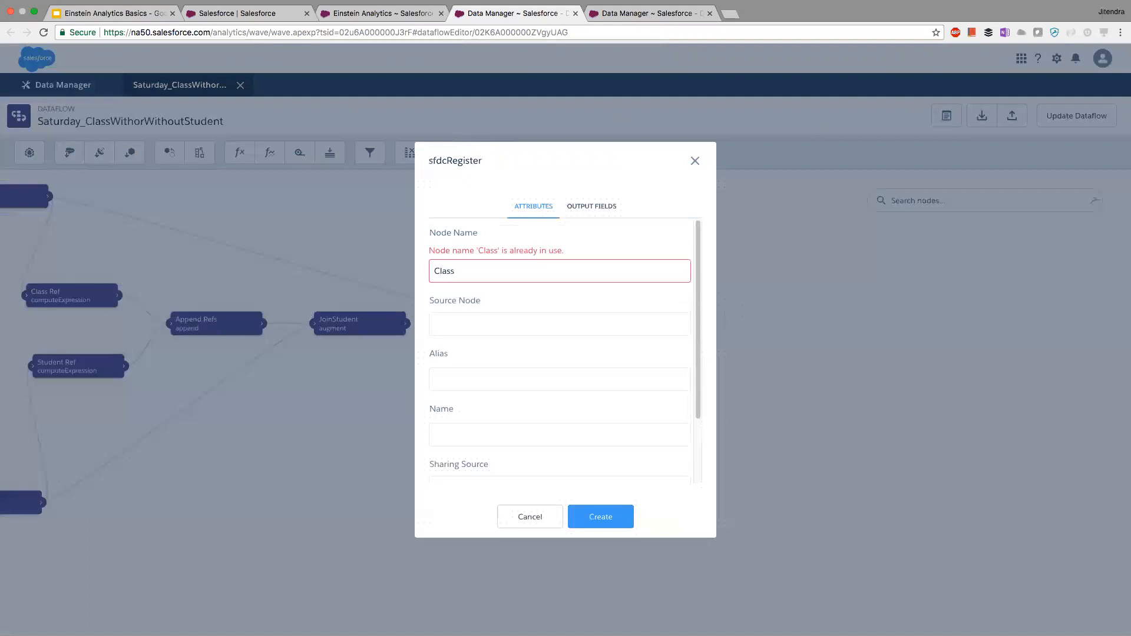
text( WIth )
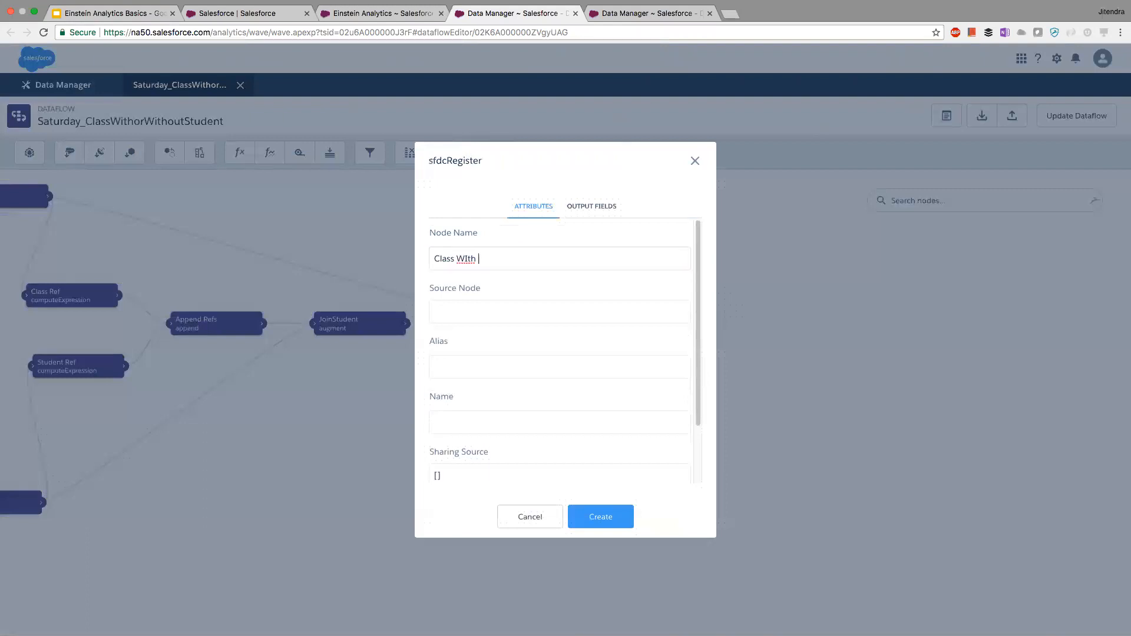
text(or Without Student)
click(537, 318)
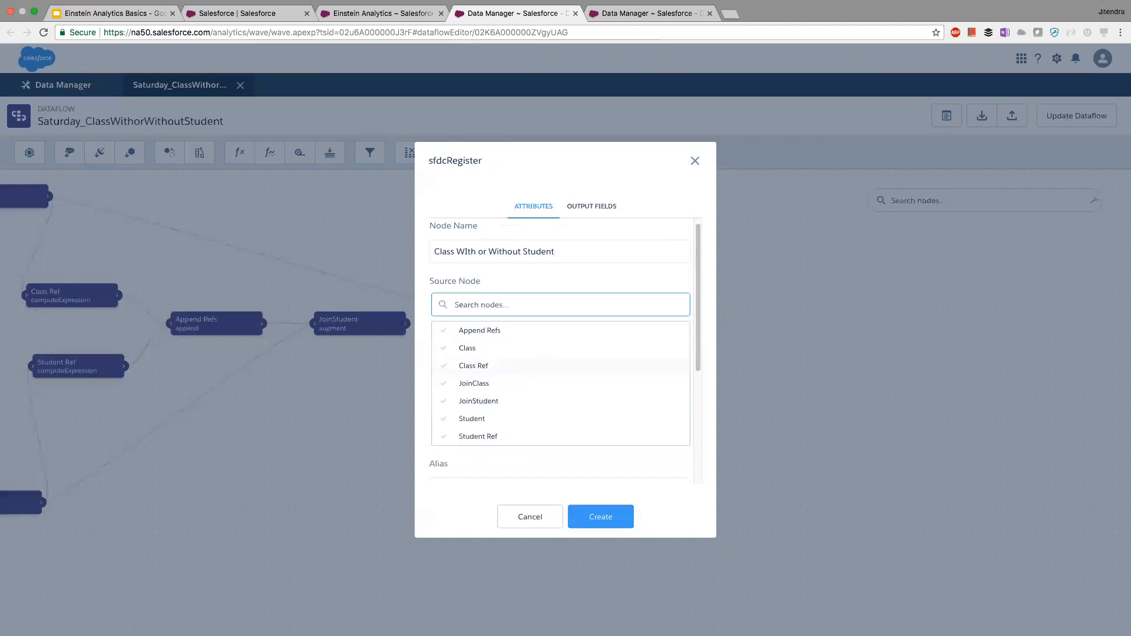
click(512, 156)
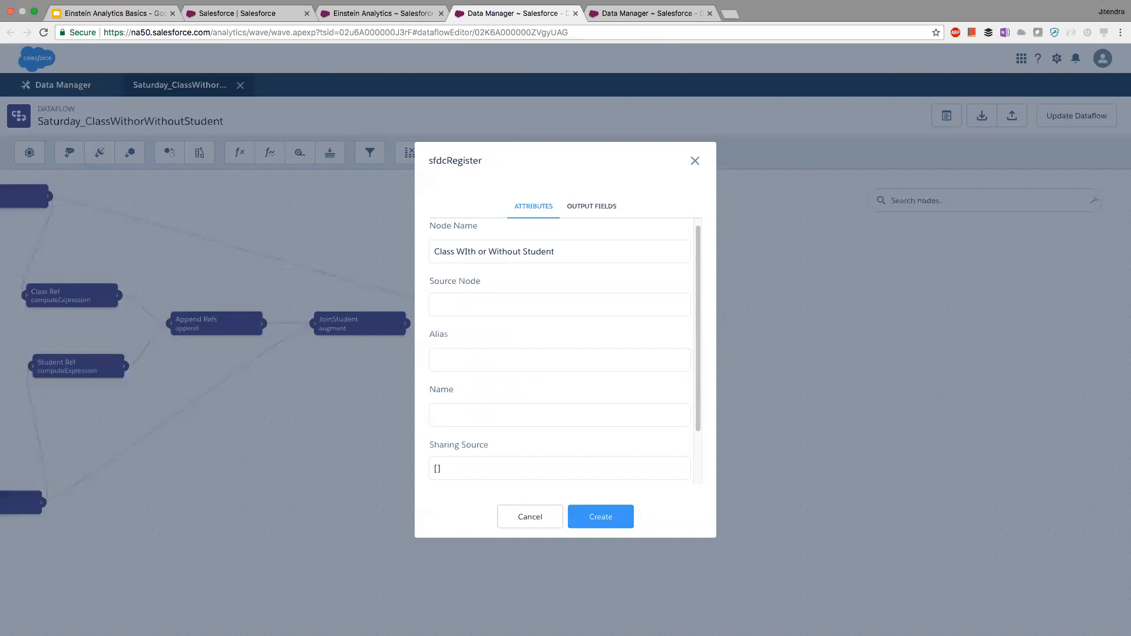
drag(565, 250, 337, 242)
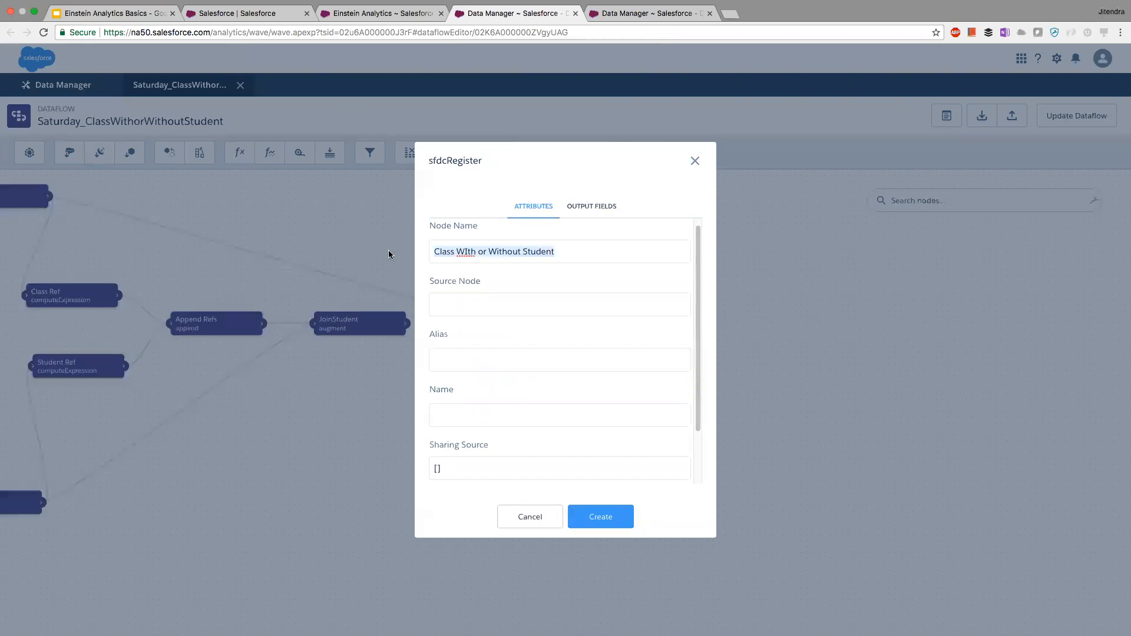
click(530, 517)
Move the JoinClass node slightly higher on the dataflow canvas.
scroll(530, 517, right, 3)
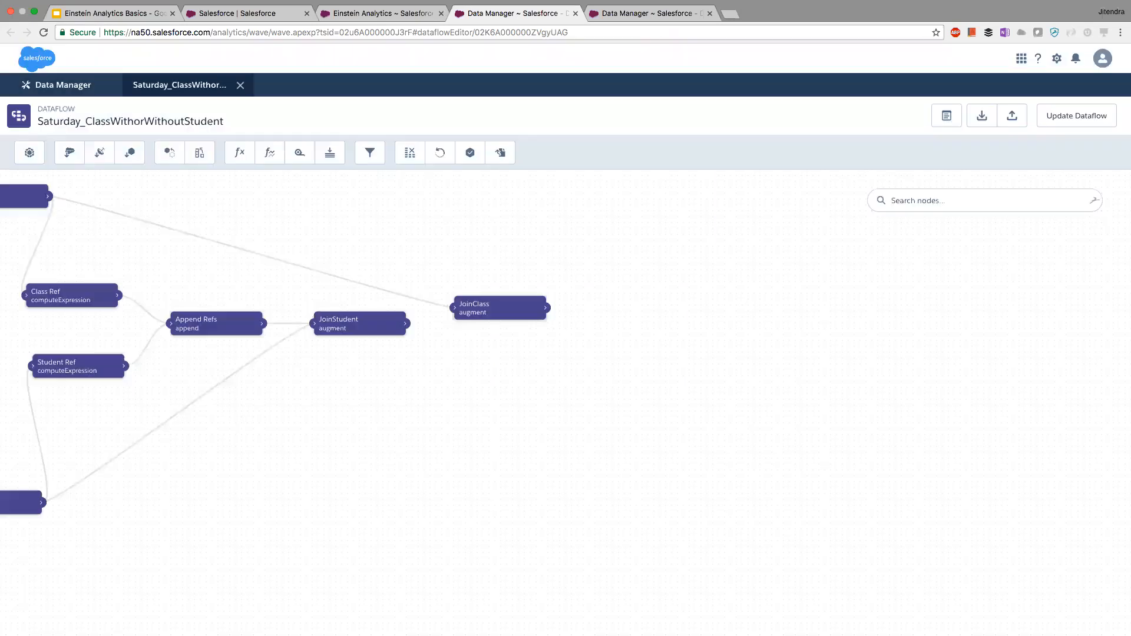
scroll(531, 516, up, 1)
scroll(531, 517, left, 2)
scroll(533, 369, left, 2)
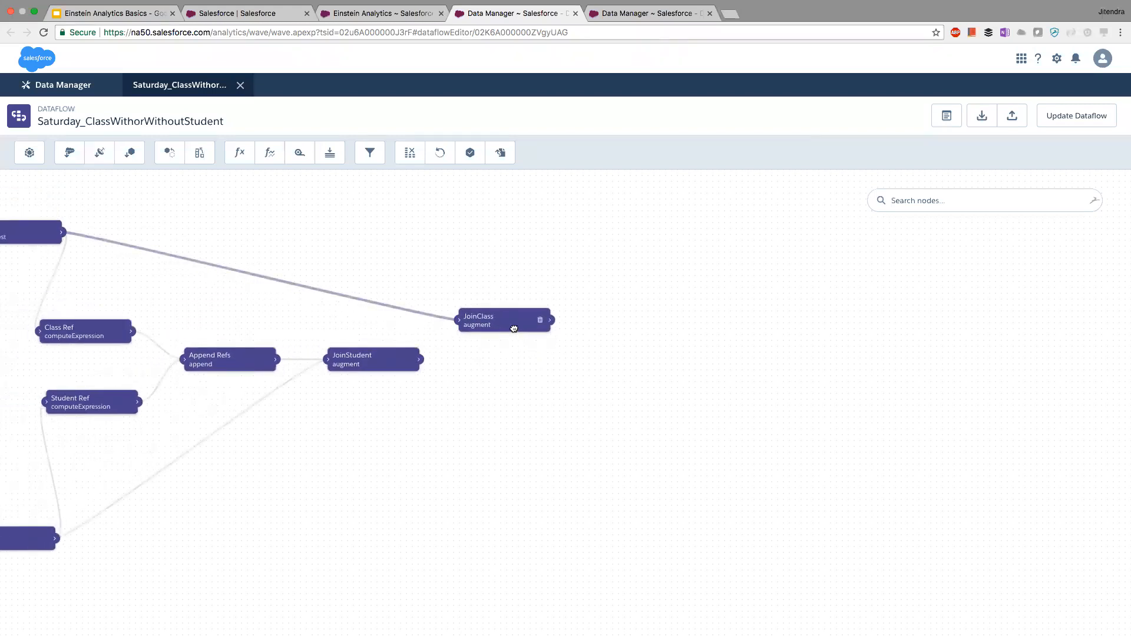
drag(514, 329, 518, 335)
drag(517, 335, 515, 327)
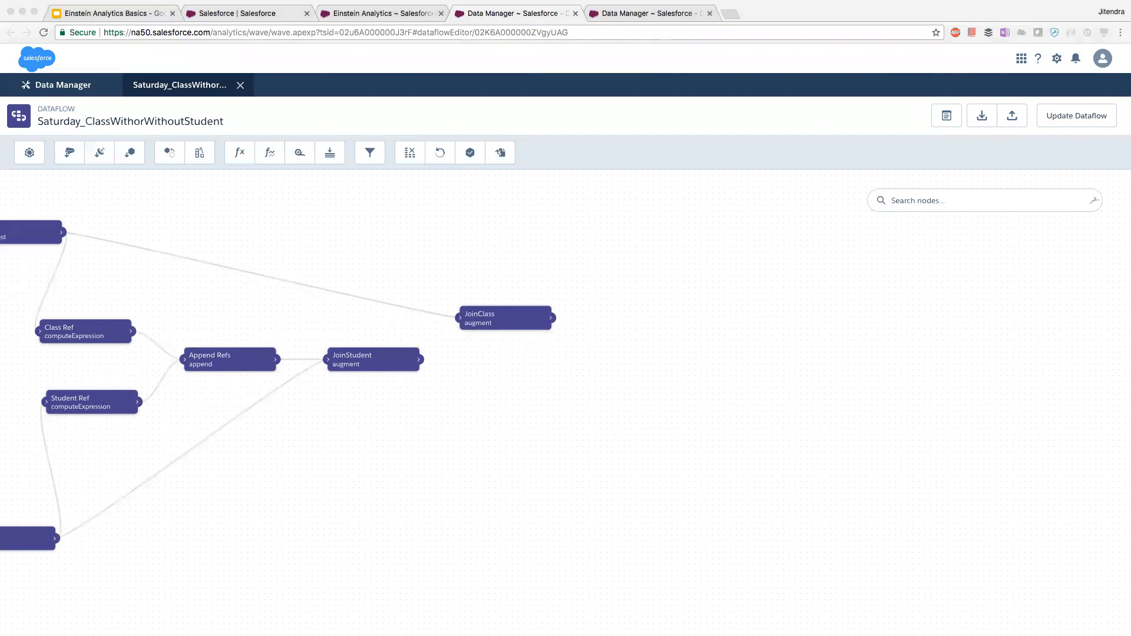
click(487, 320)
drag(487, 320, 487, 311)
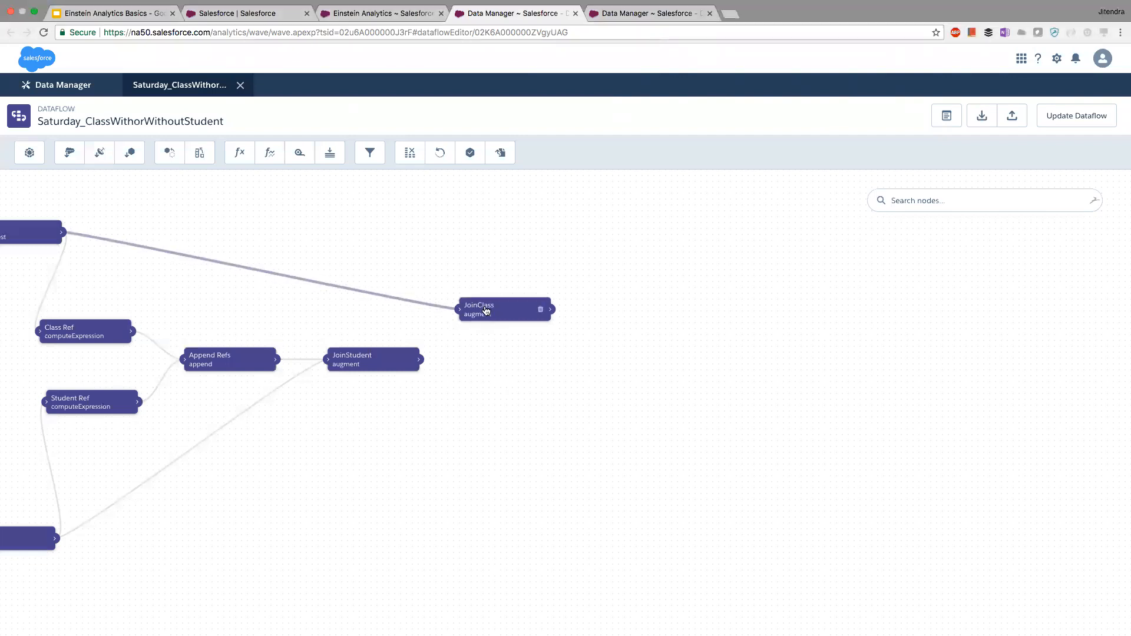
Check the left key choices of JoinClass and try clearing its left source, discarding the edits.
click(485, 310)
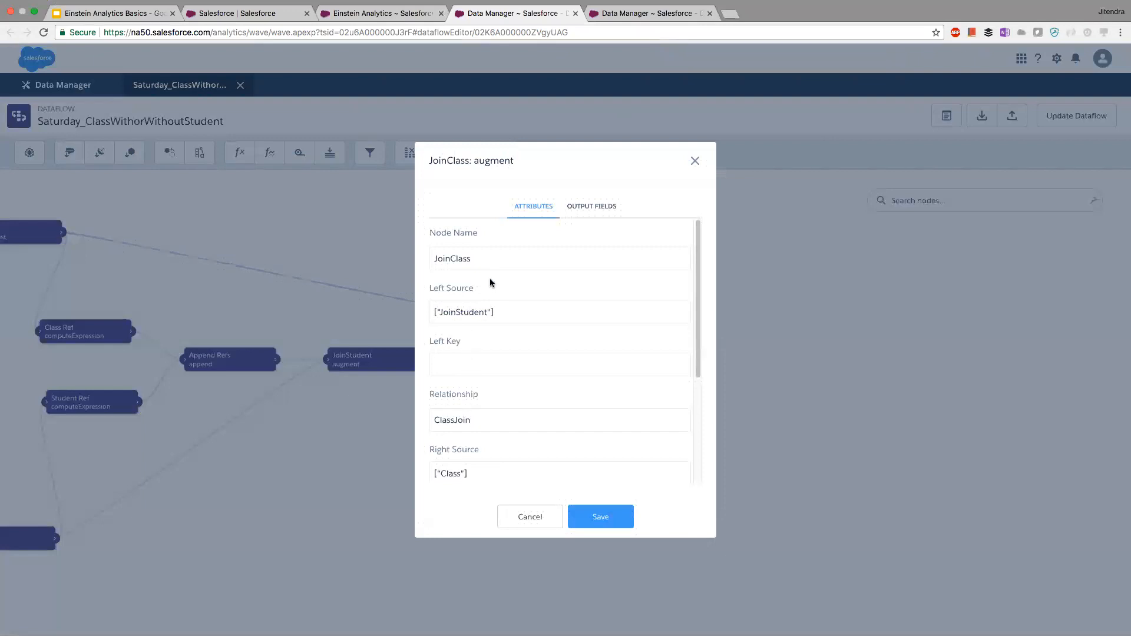
click(470, 369)
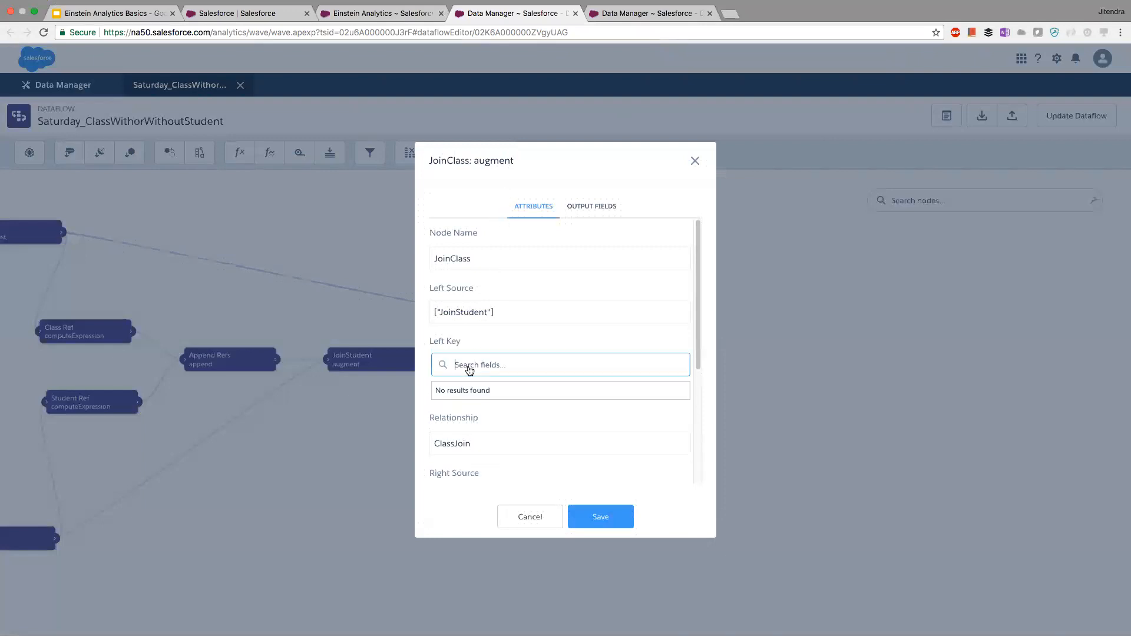
click(482, 334)
click(494, 313)
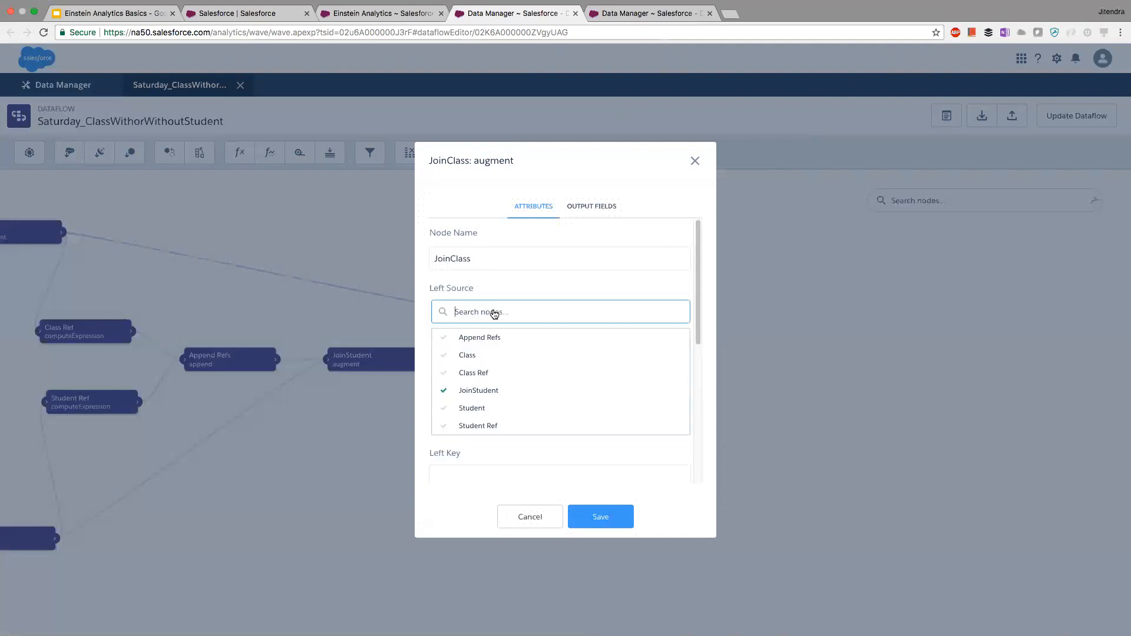
click(488, 389)
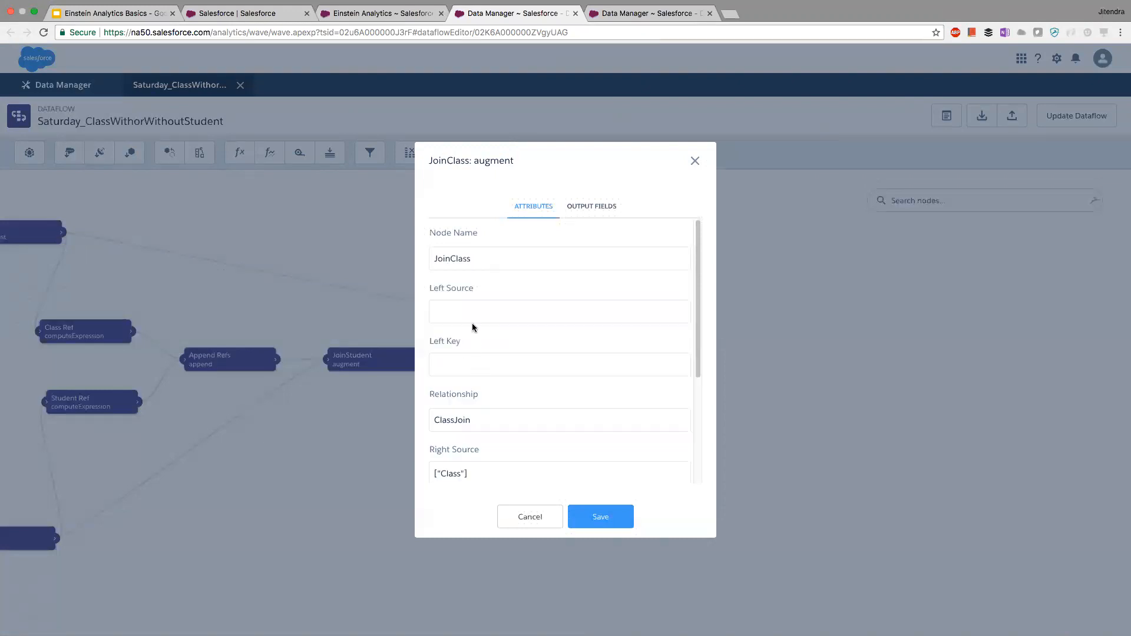
click(479, 315)
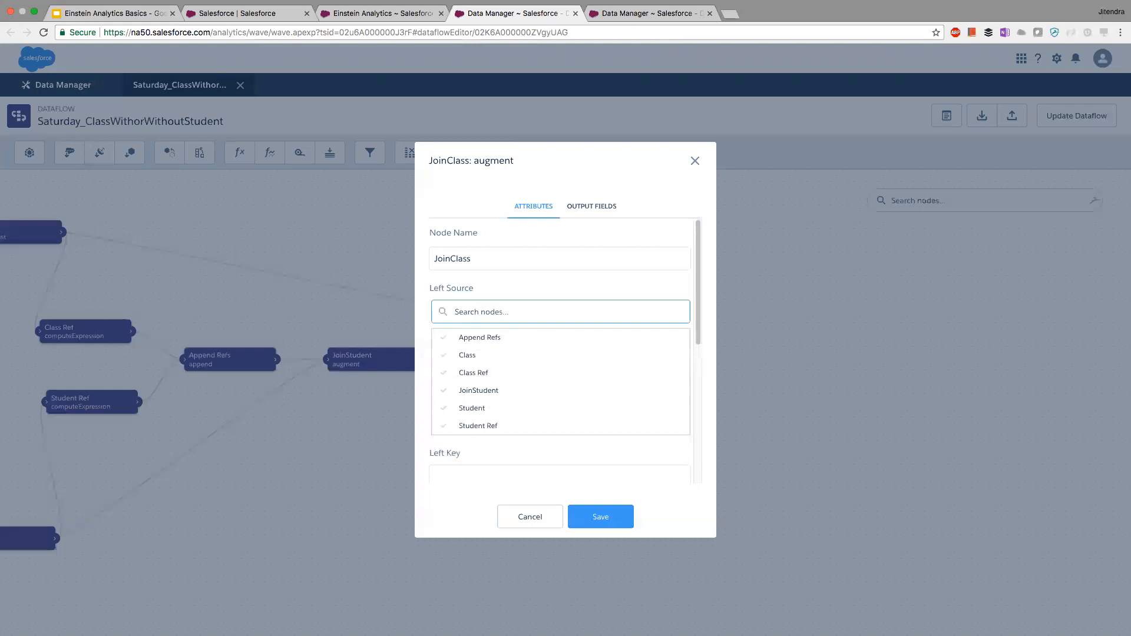
click(530, 517)
Move JoinClass farther from JoinStudent and try reselecting JoinStudent as its left source to choose a left key, discarding the node edits.
drag(483, 314, 517, 306)
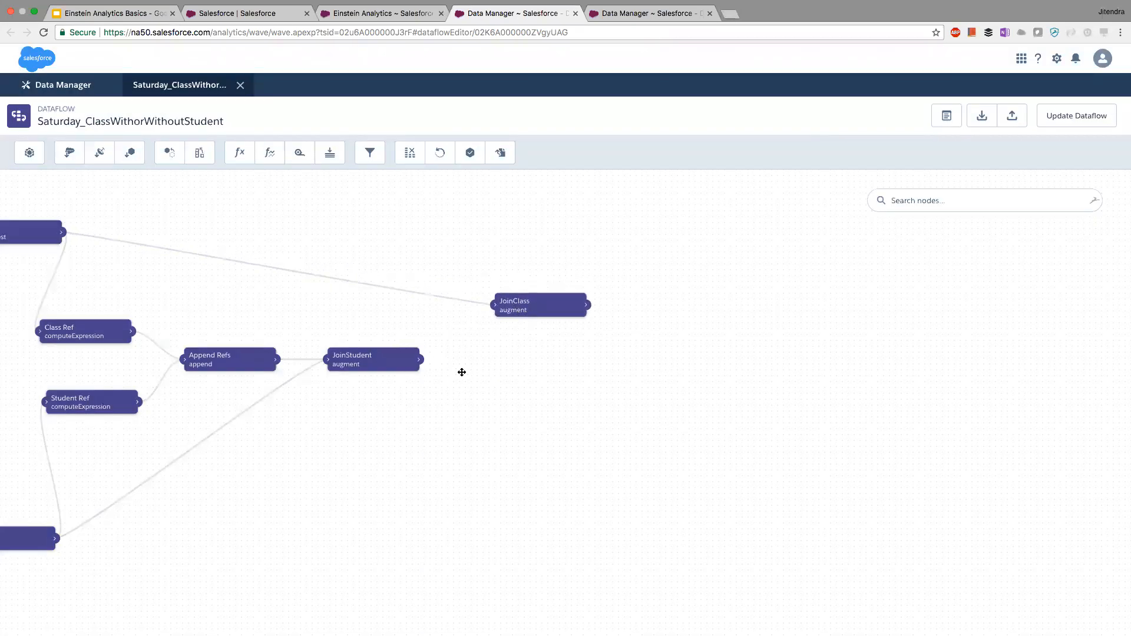
click(522, 315)
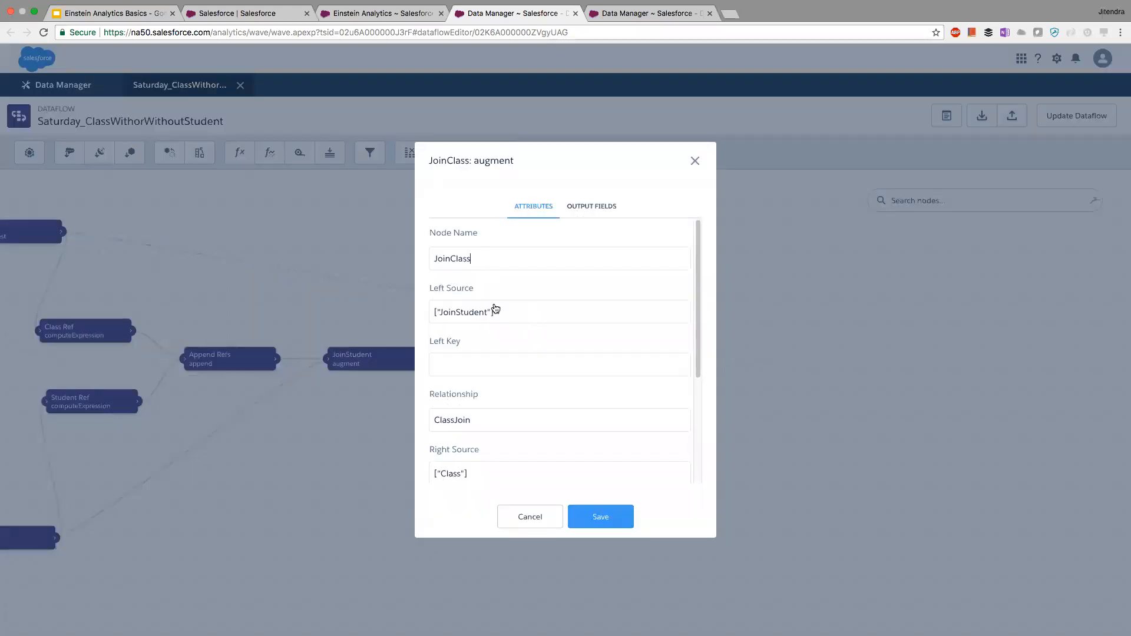
click(501, 312)
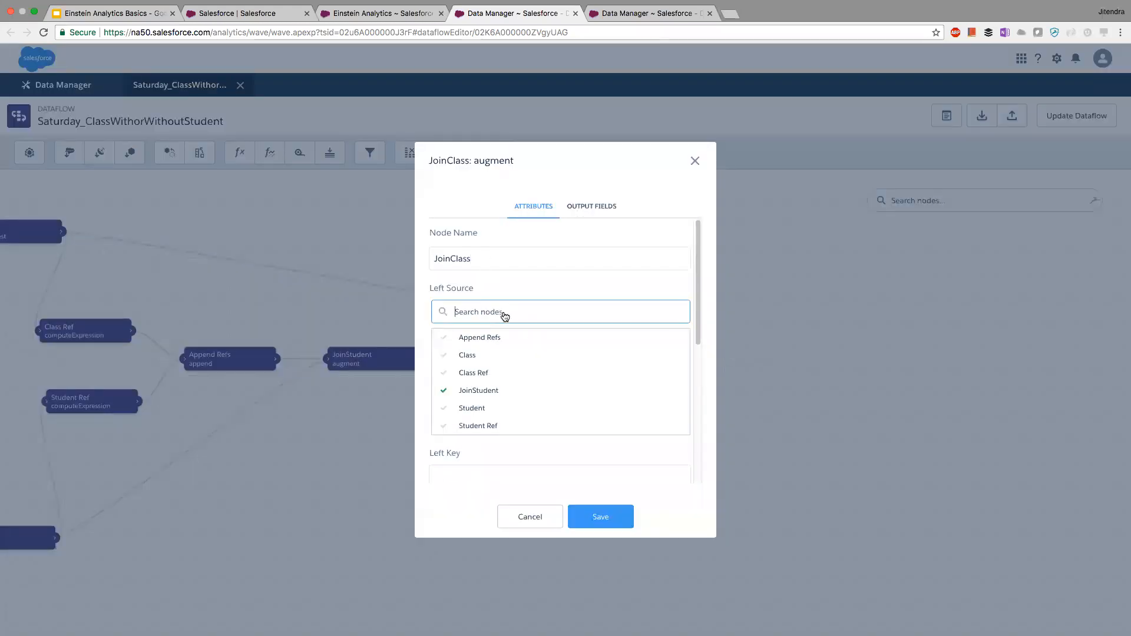
click(494, 389)
click(469, 322)
click(480, 389)
click(505, 379)
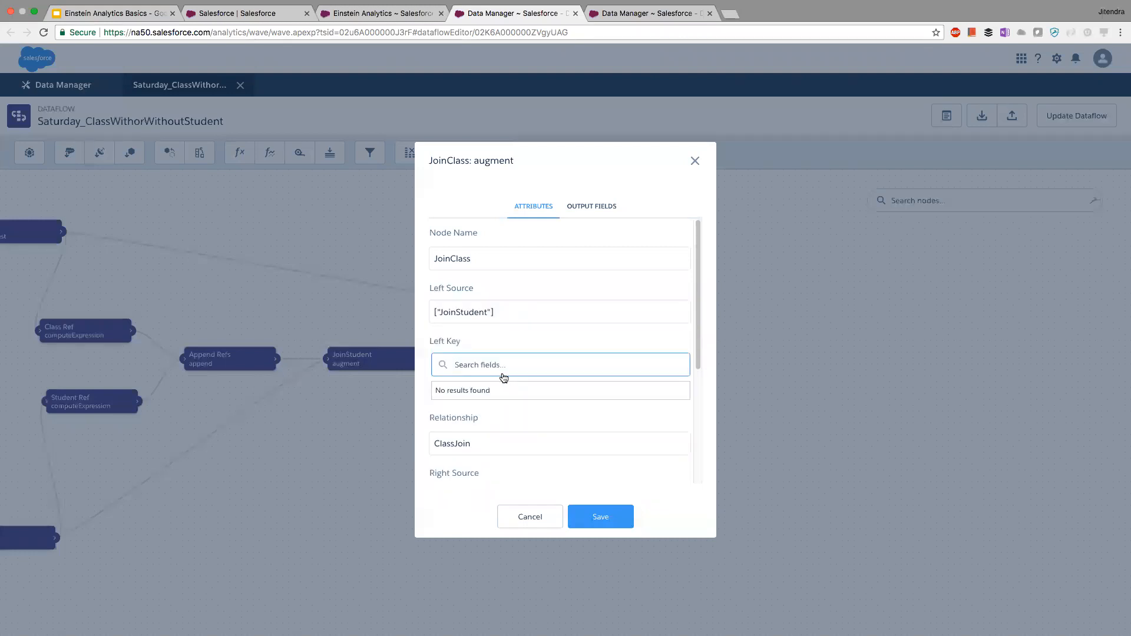
scroll(492, 377, down, 1)
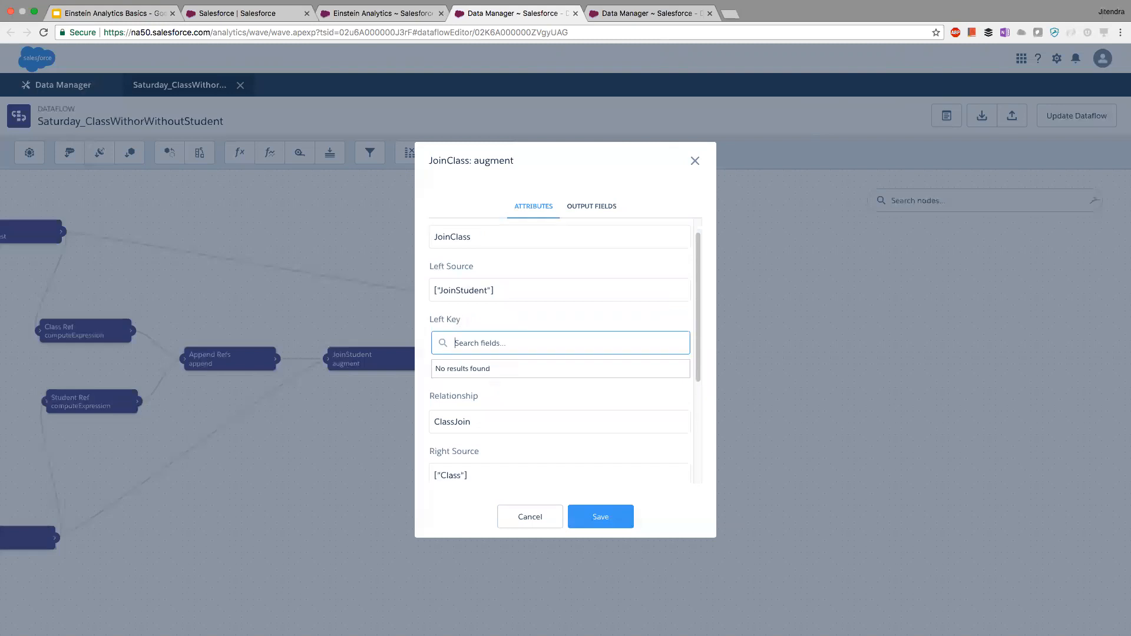
click(530, 517)
click(516, 307)
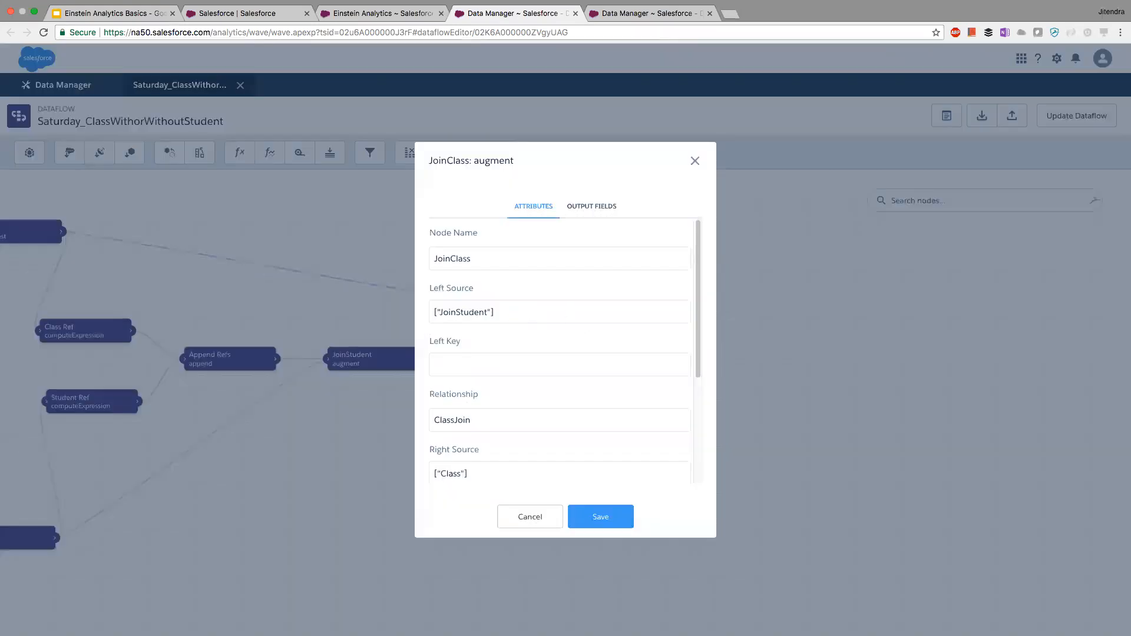
click(530, 517)
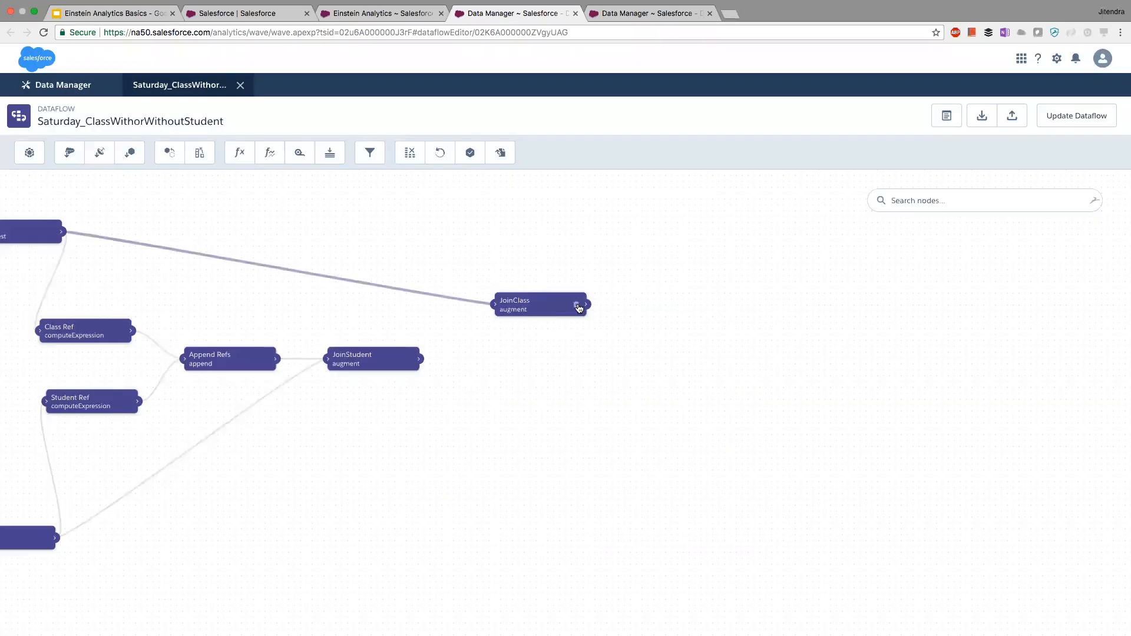
Delete the JoinClass node and start a replacement augment node named Join Class with JoinStudent as its left source.
click(577, 305)
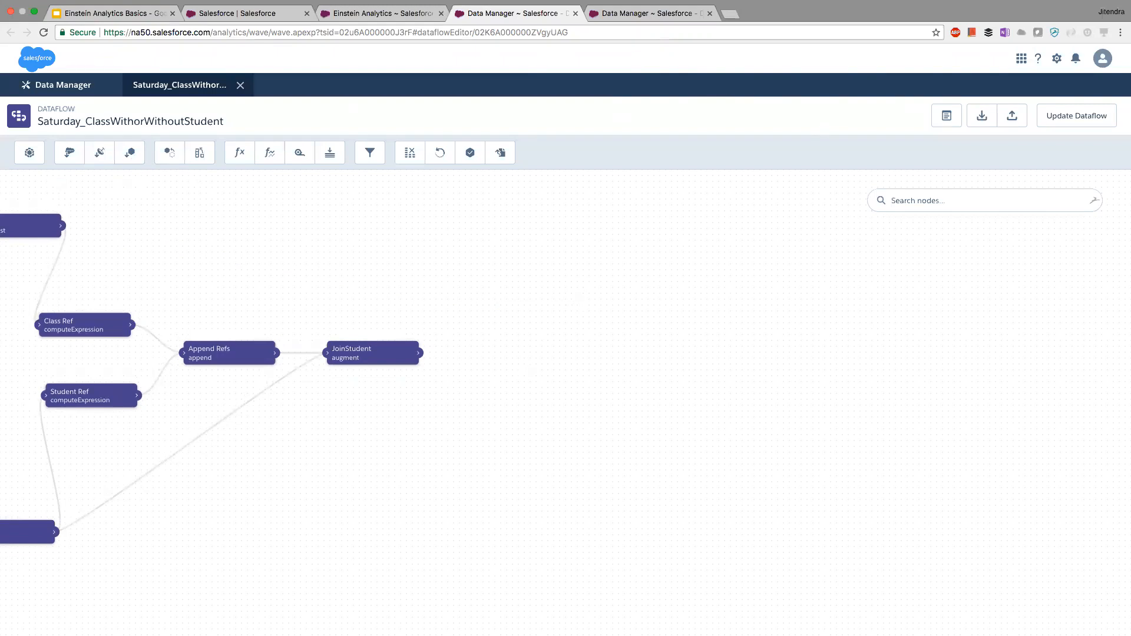
click(172, 154)
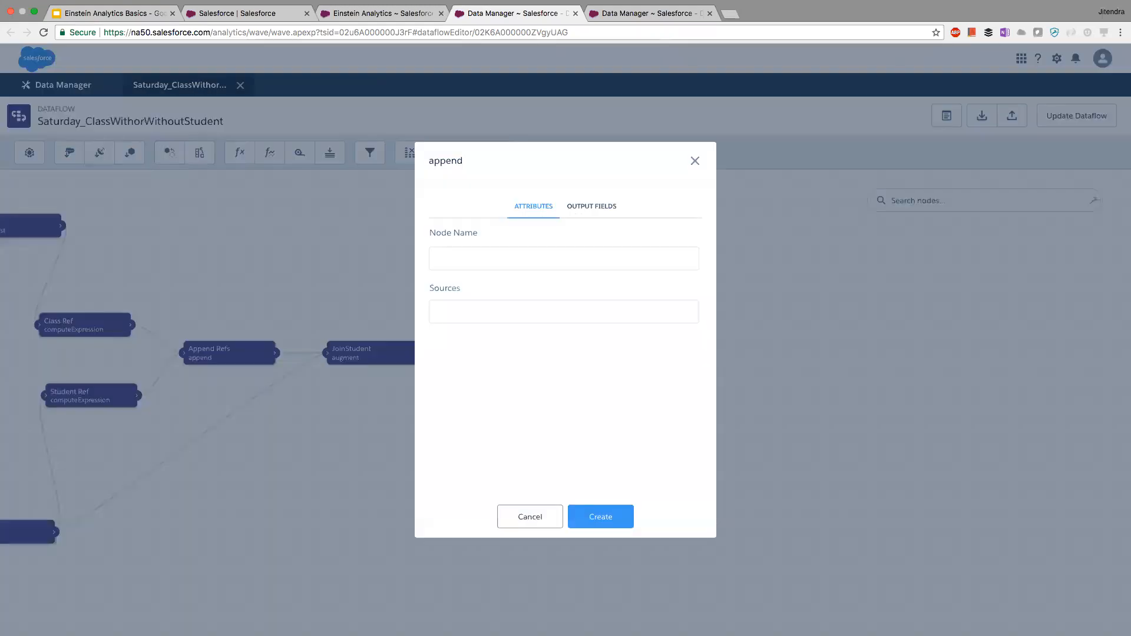
click(529, 517)
click(200, 153)
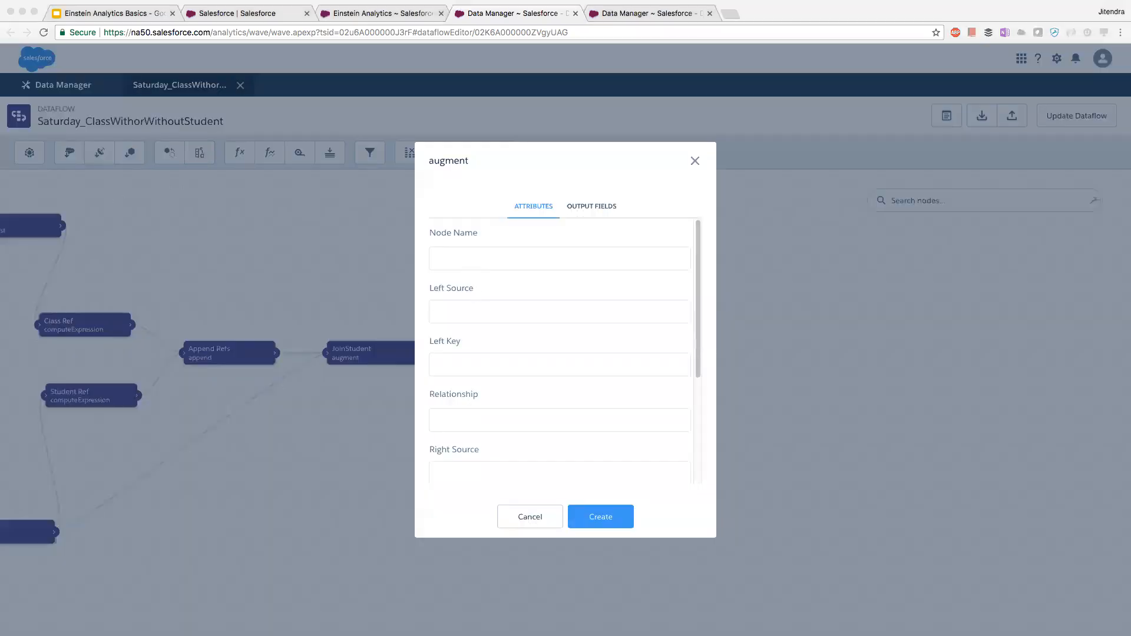
click(501, 257)
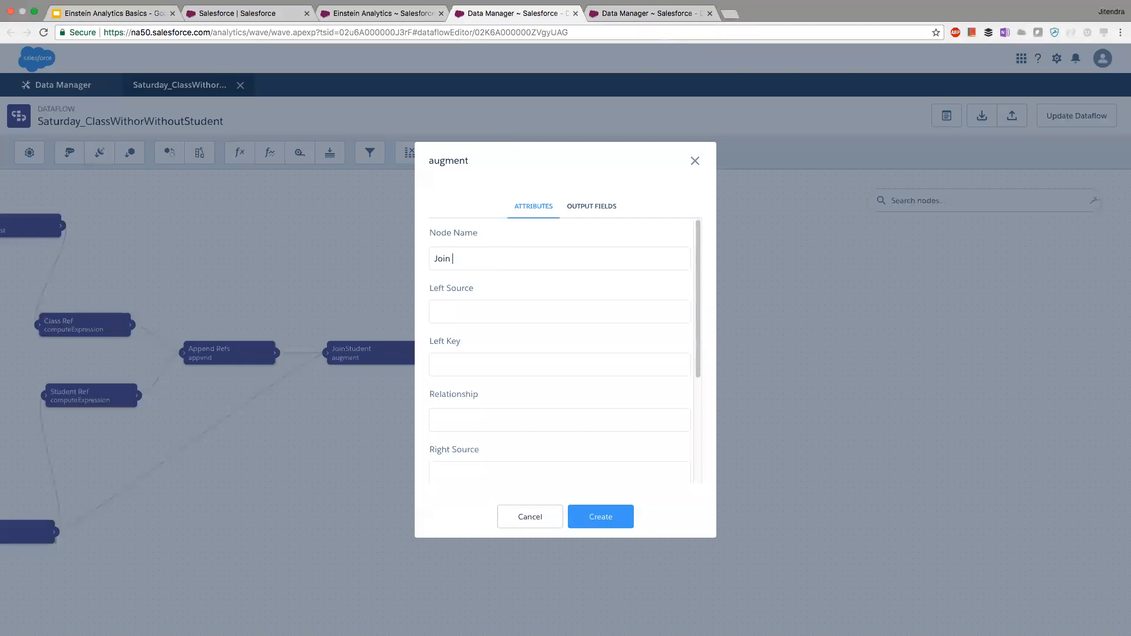
click(460, 318)
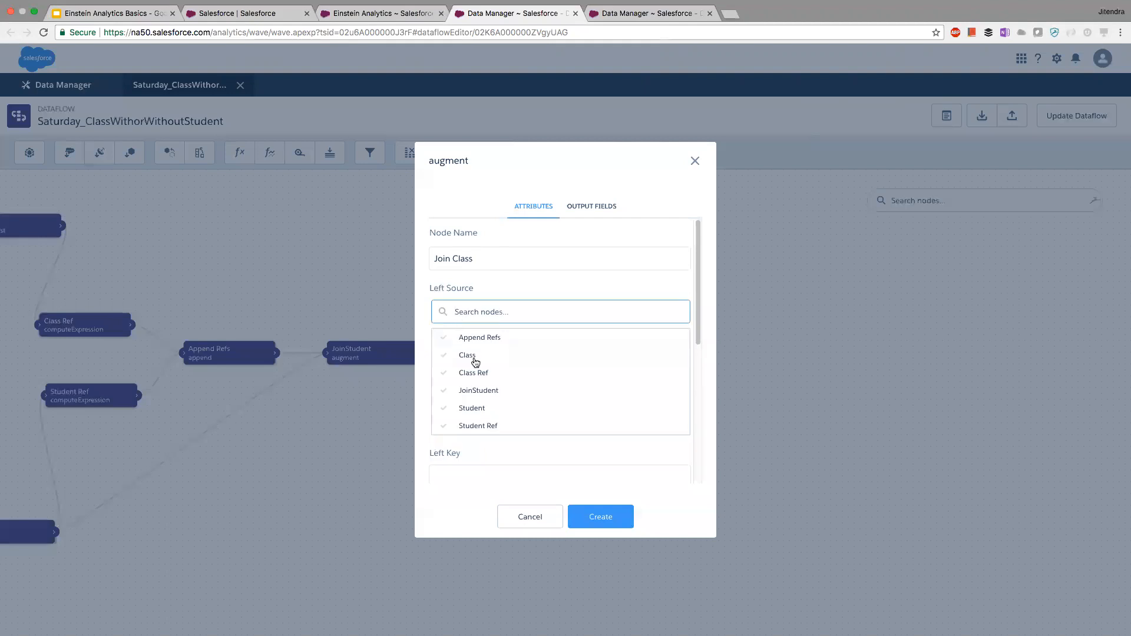
click(480, 389)
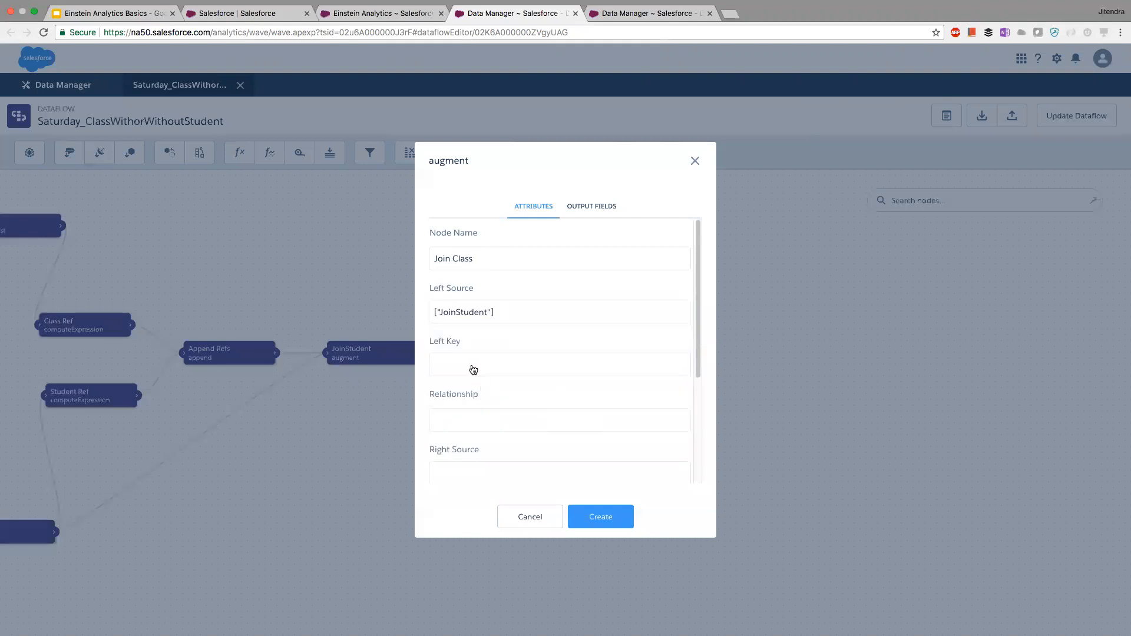
Try to choose a left key for the new Join Class augment node, and discard the node.
click(474, 370)
scroll(477, 369, down, 3)
scroll(481, 369, up, 3)
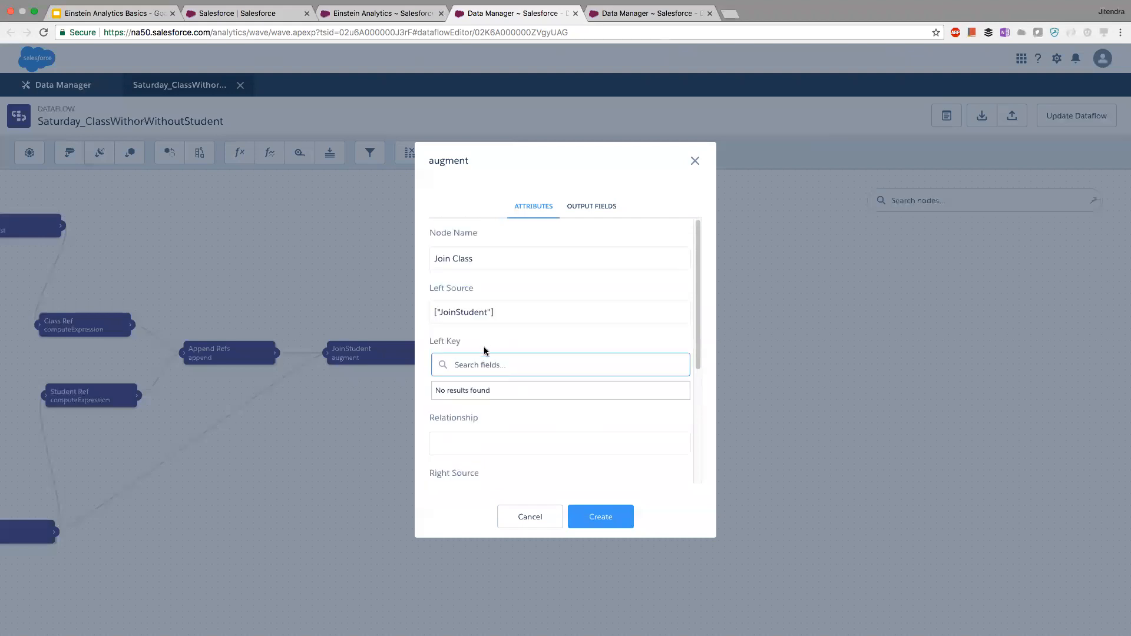
click(489, 350)
click(485, 365)
click(529, 517)
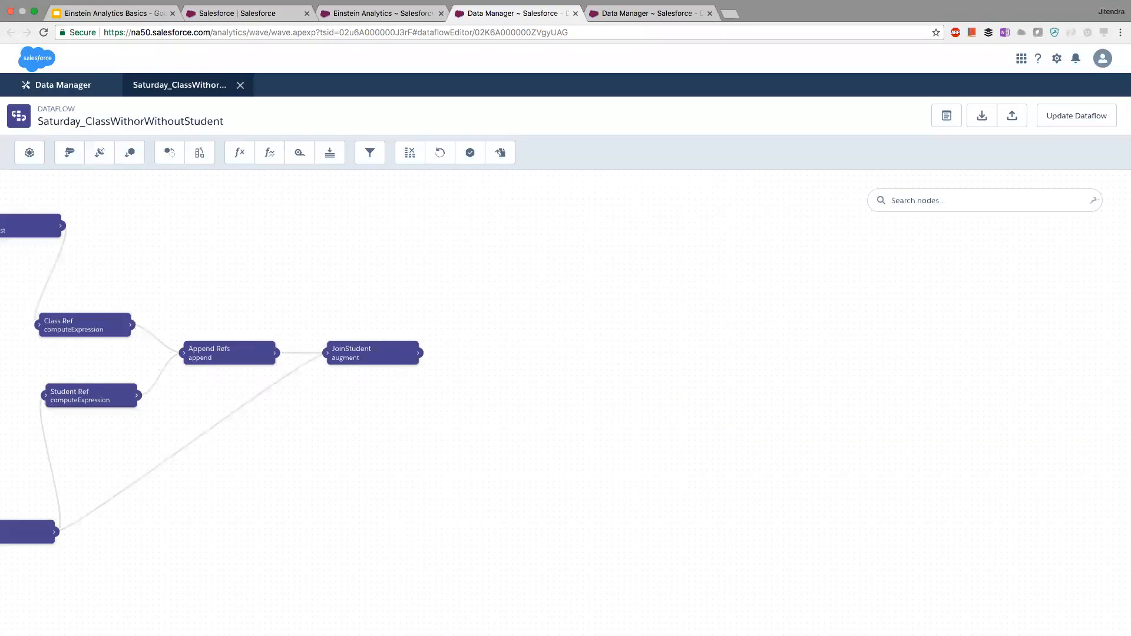
Check the output fields of the JoinStudent node and close it without saving.
click(352, 349)
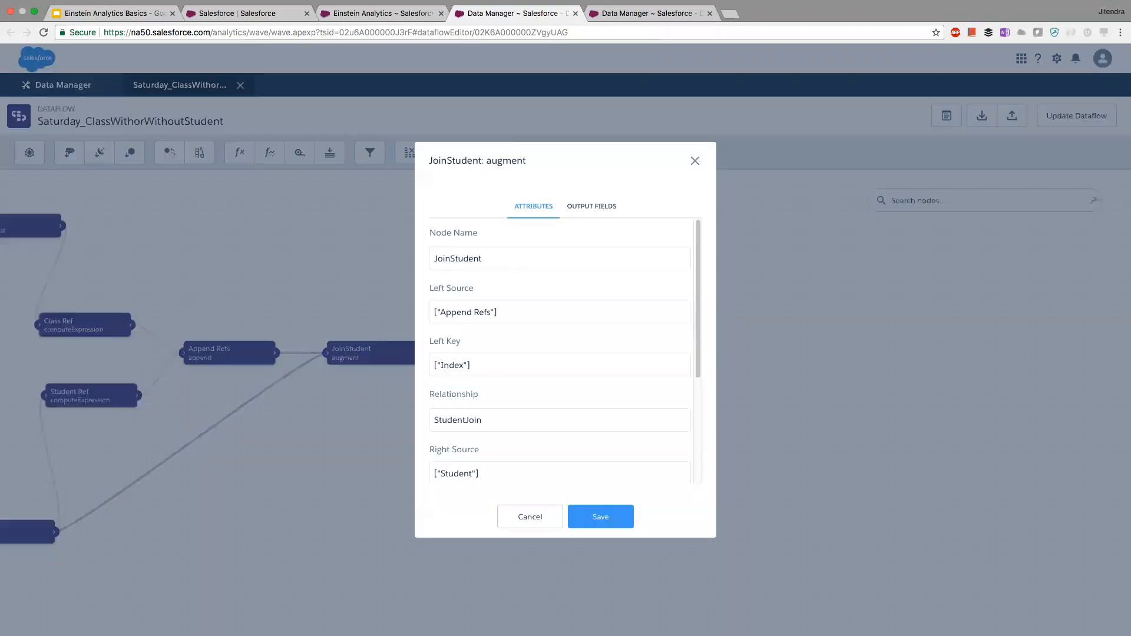
click(592, 207)
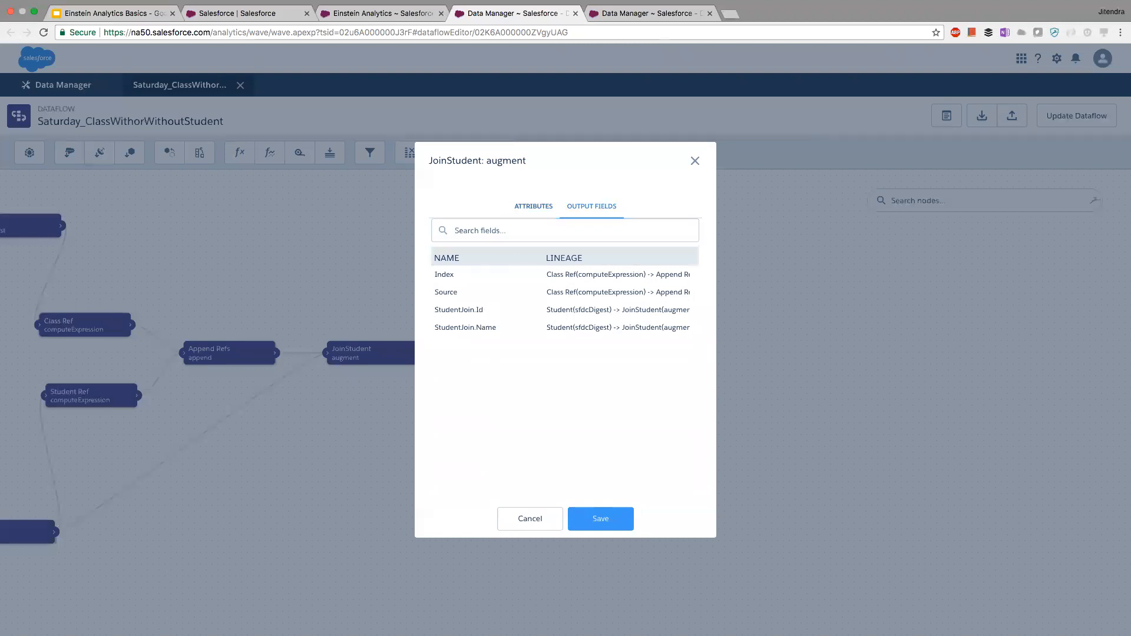
click(530, 519)
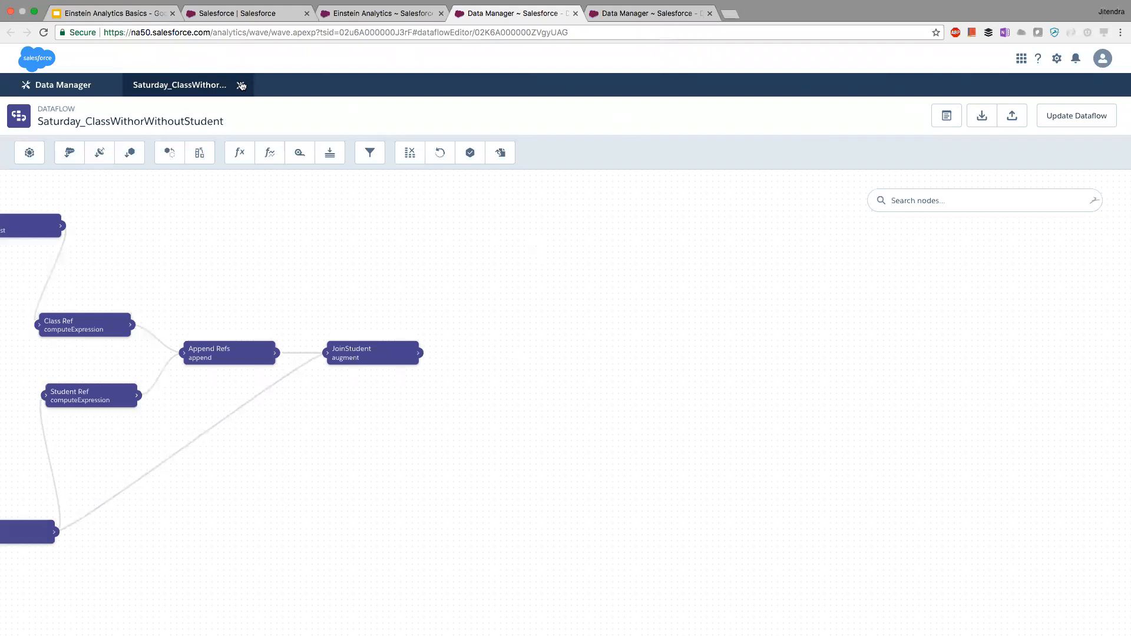
Reload the dataflow editor page to discard the unsaved node changes.
click(261, 33)
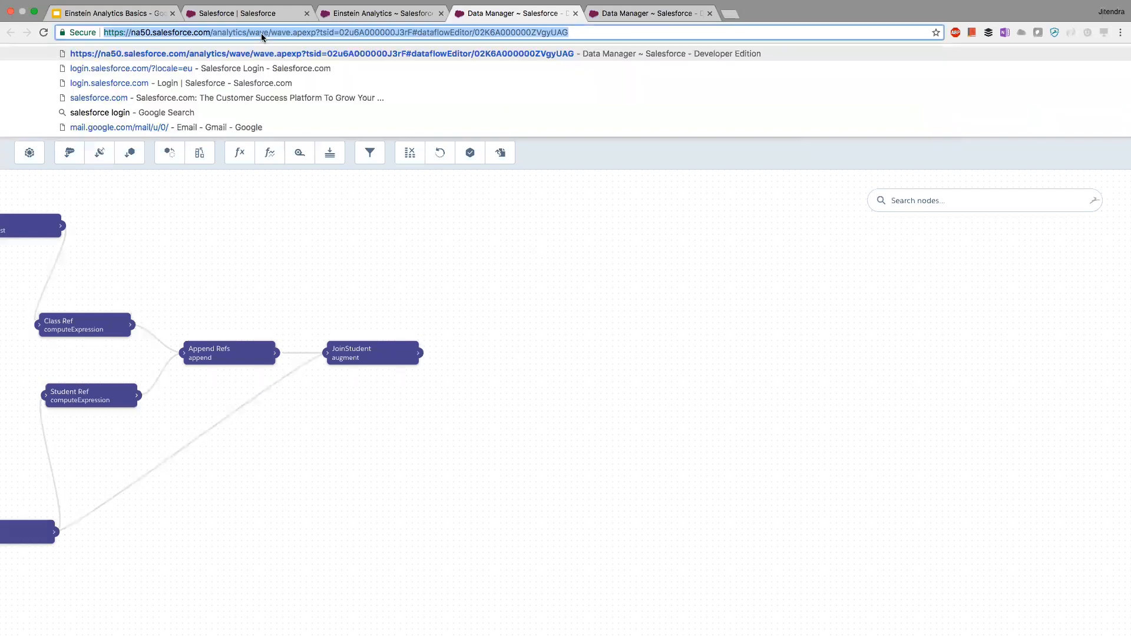
key(Return)
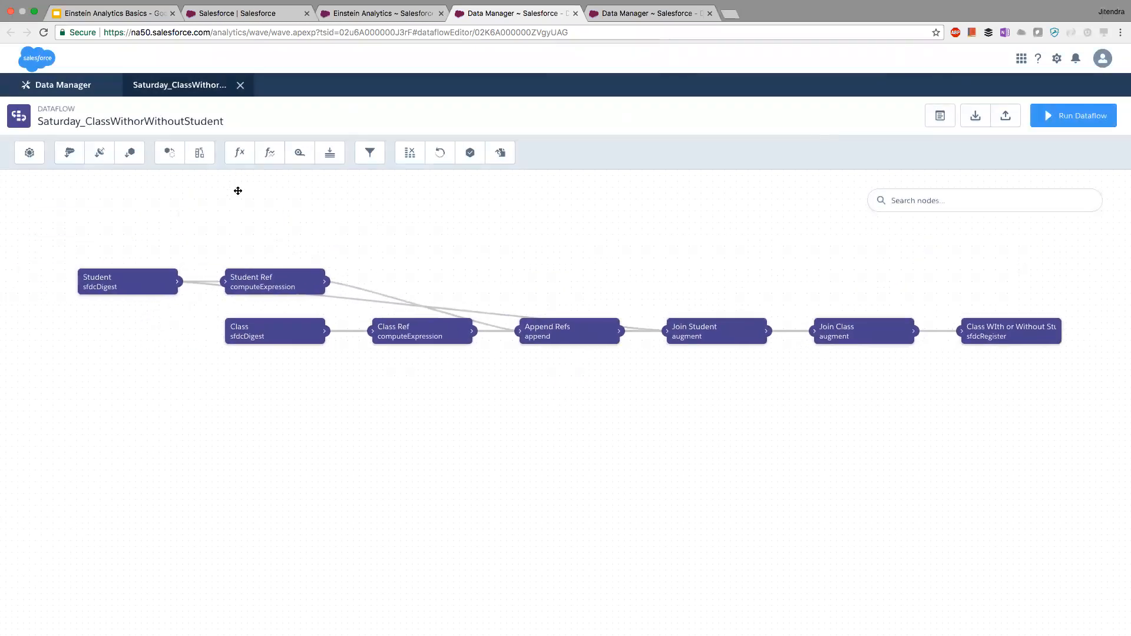
Rearrange the dataflow canvas with Class above the main chain and Student Ref and Student below it.
drag(241, 245, 149, 395)
drag(112, 243, 89, 483)
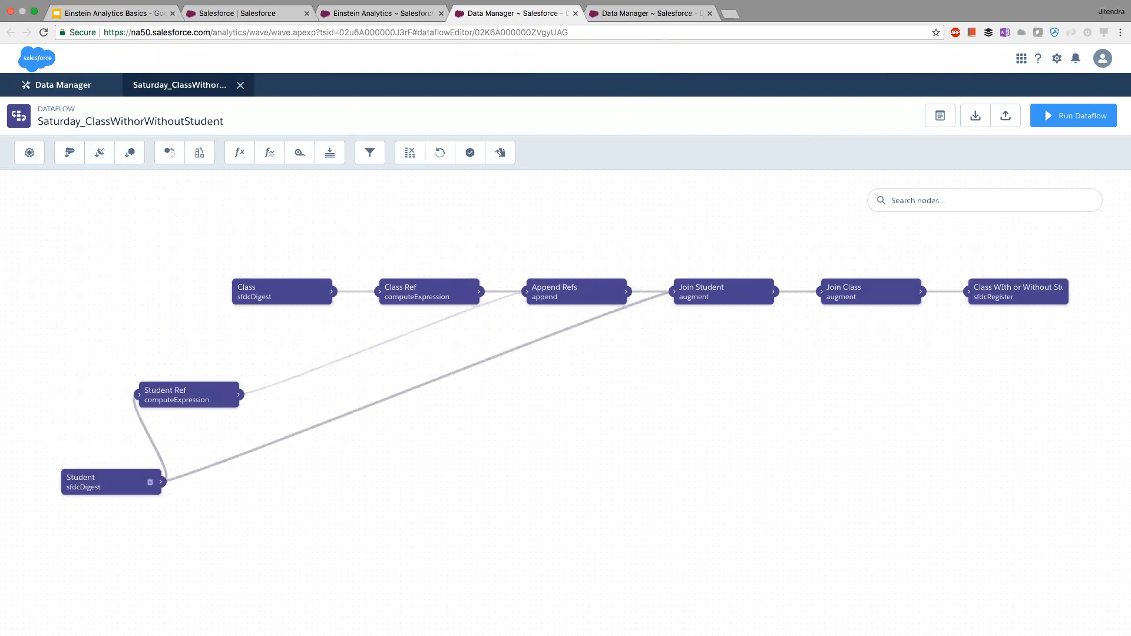
drag(266, 292, 114, 220)
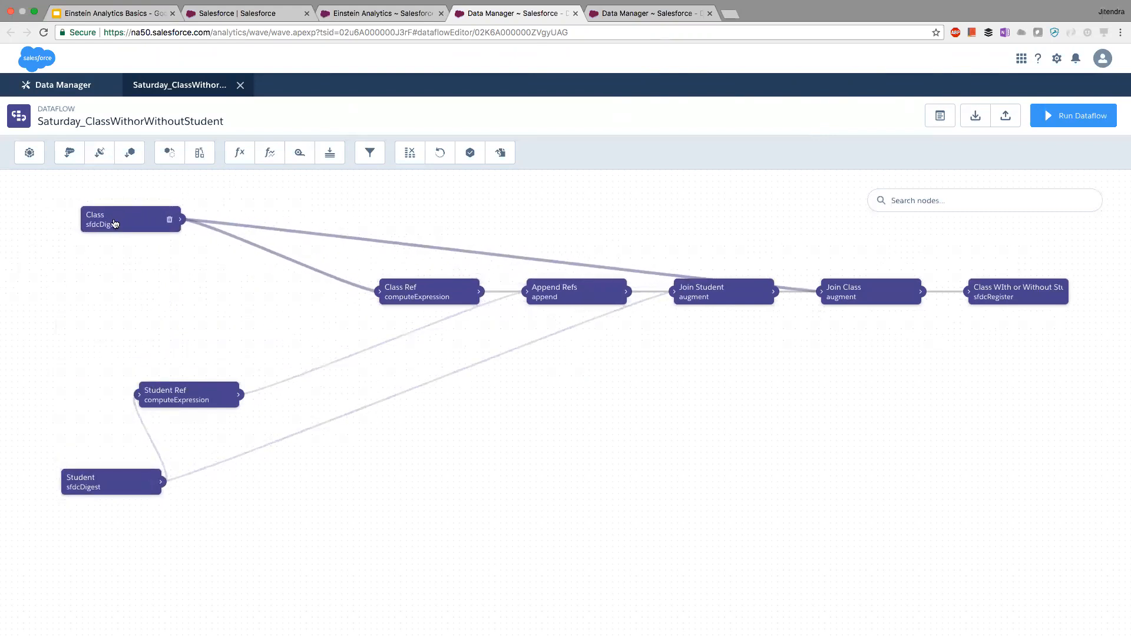
drag(188, 394, 227, 397)
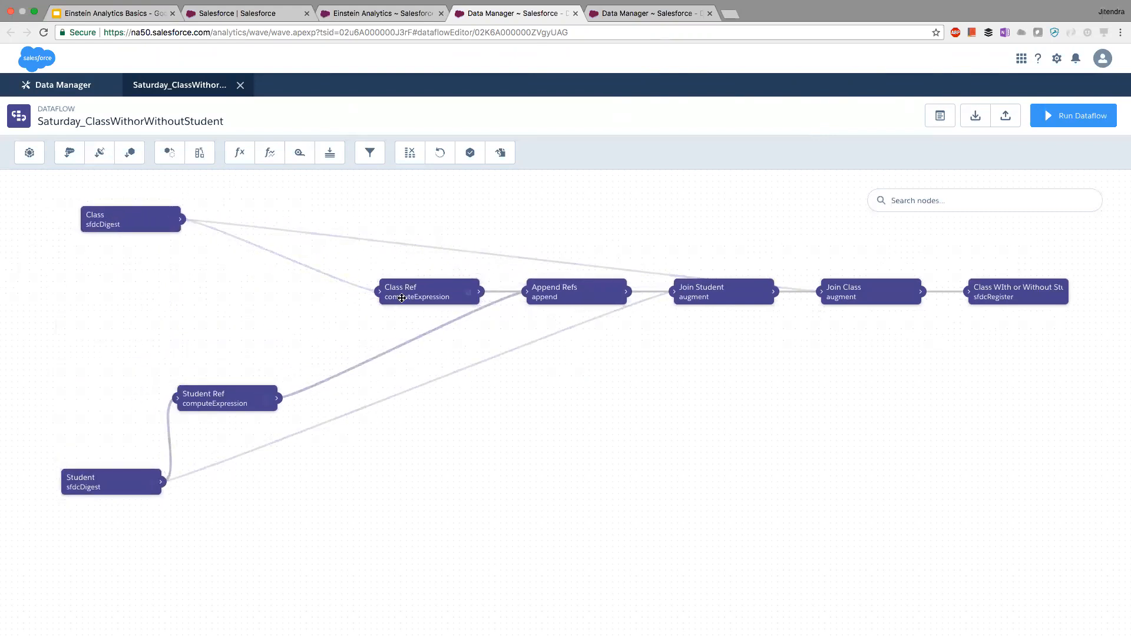
Rearrange the Class Ref, Append Refs, Join Student, Join Class and register nodes into a compact chain between the Class and Student digests.
drag(398, 309, 218, 324)
drag(595, 291, 438, 339)
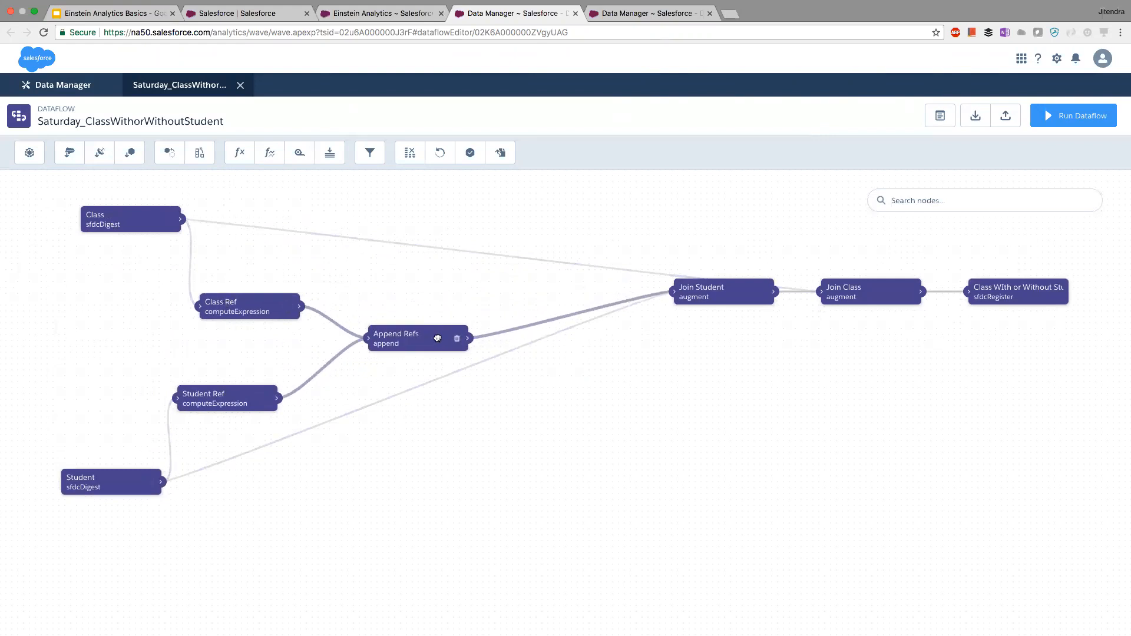
drag(731, 288, 584, 336)
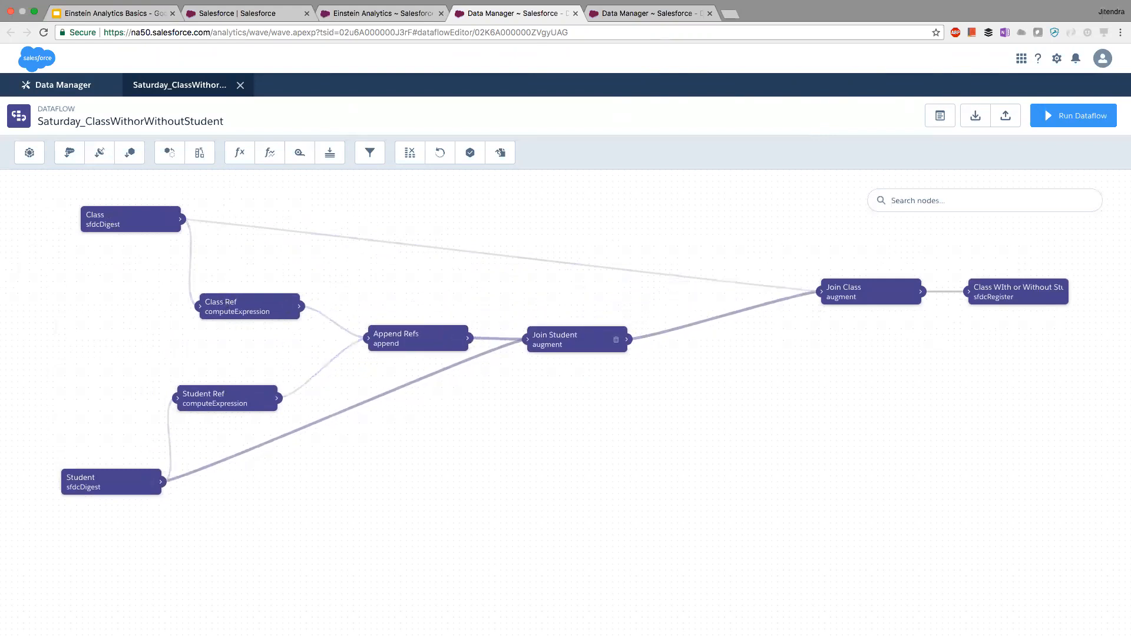
drag(848, 295, 696, 332)
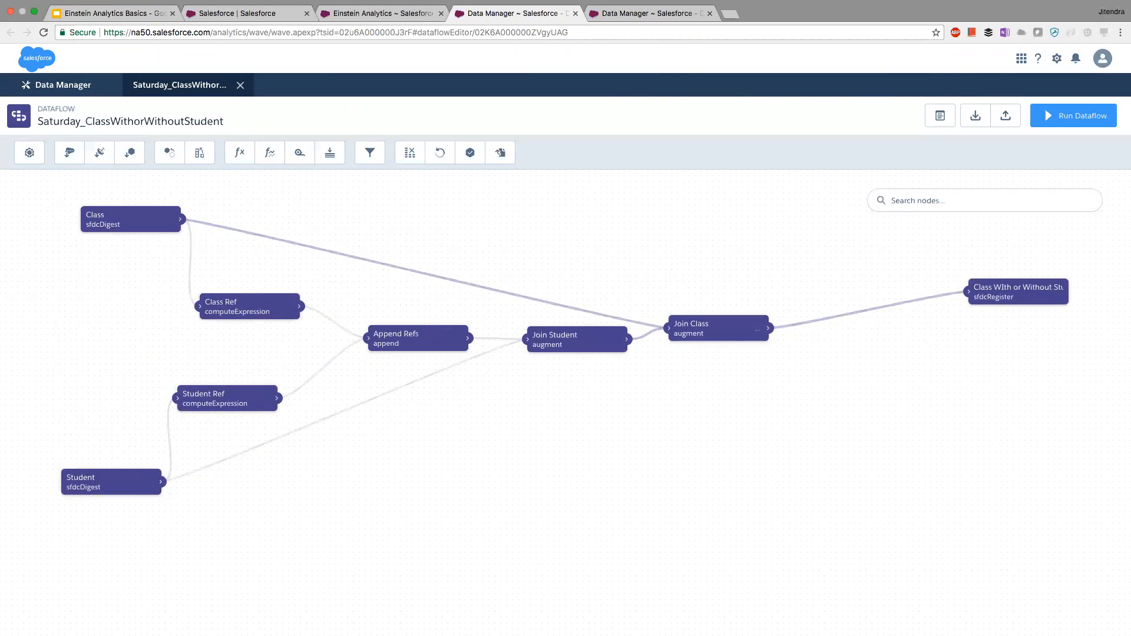
drag(1002, 294, 919, 329)
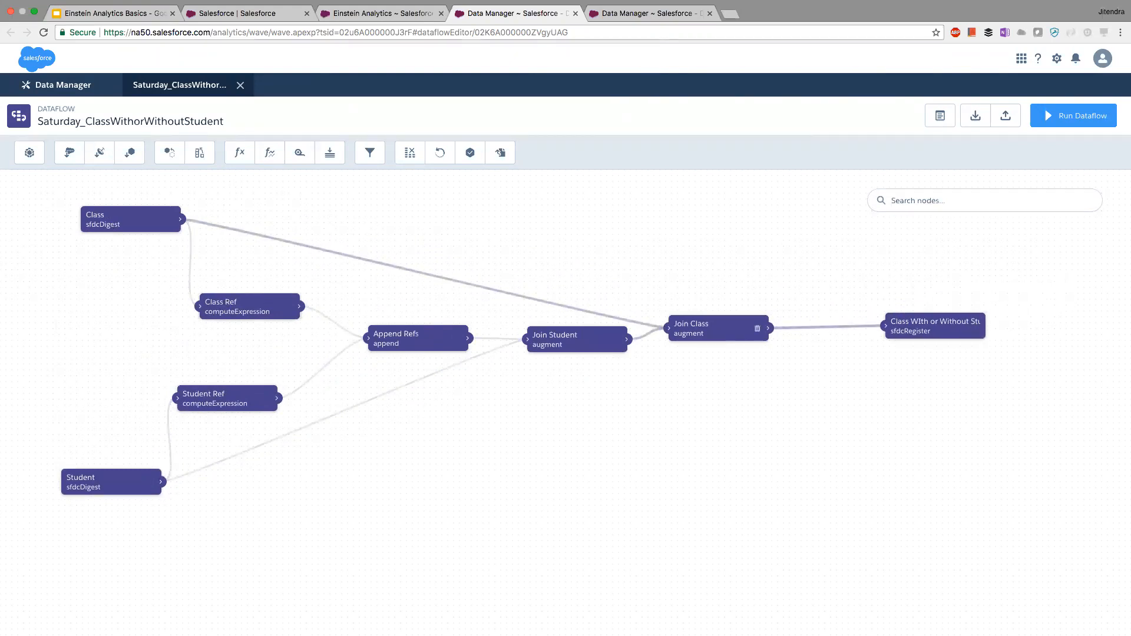
Inspect the Join Class and Join Student augment nodes to compare their relationship names, leaving both without changes.
click(713, 329)
click(530, 517)
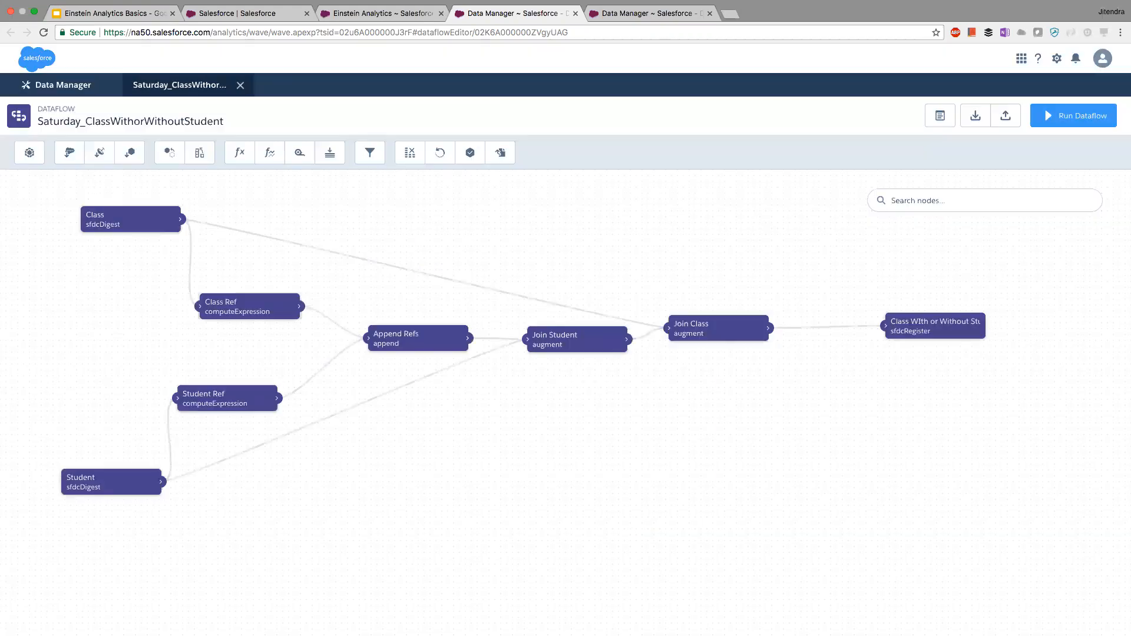
click(553, 341)
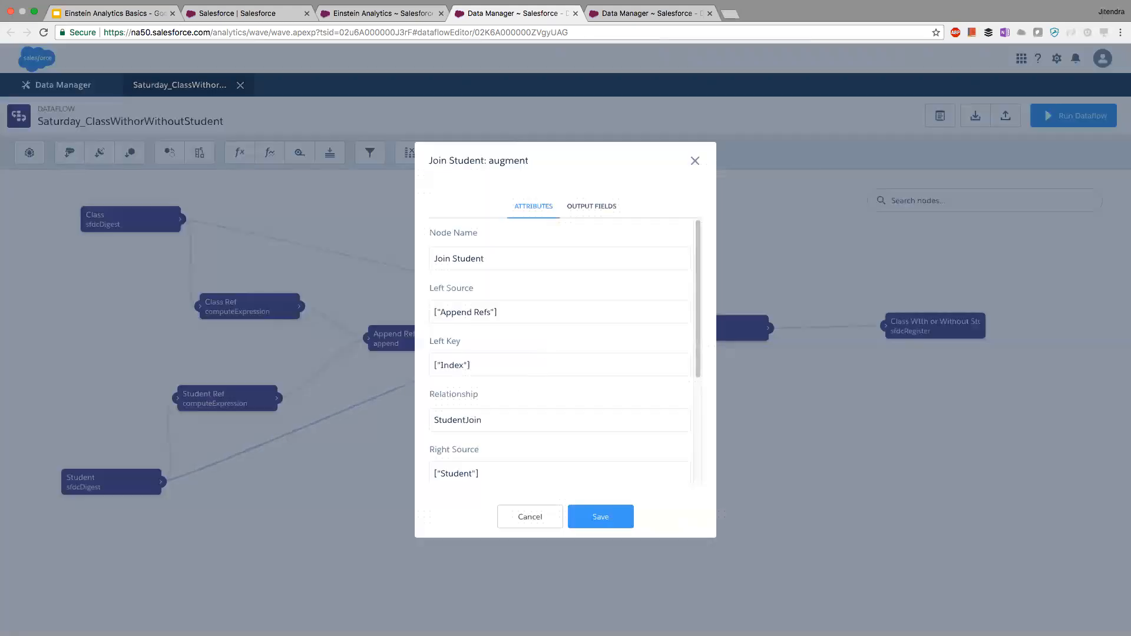
double_click(458, 420)
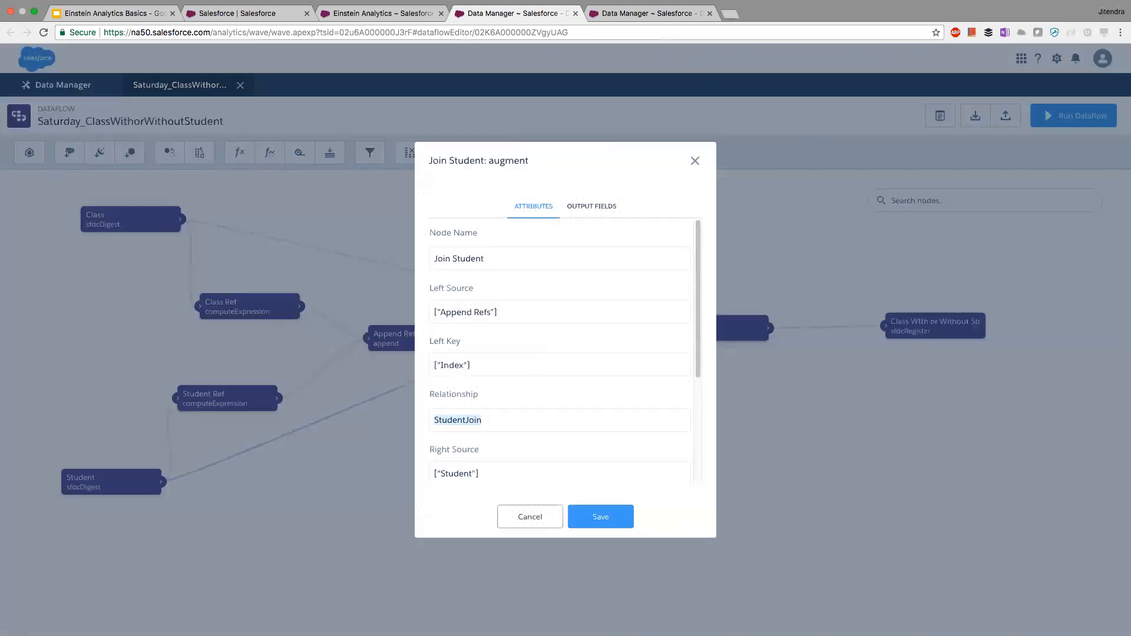
click(530, 517)
Set the Join Class node's relationship to ClassJoin without a space and save the node.
click(737, 328)
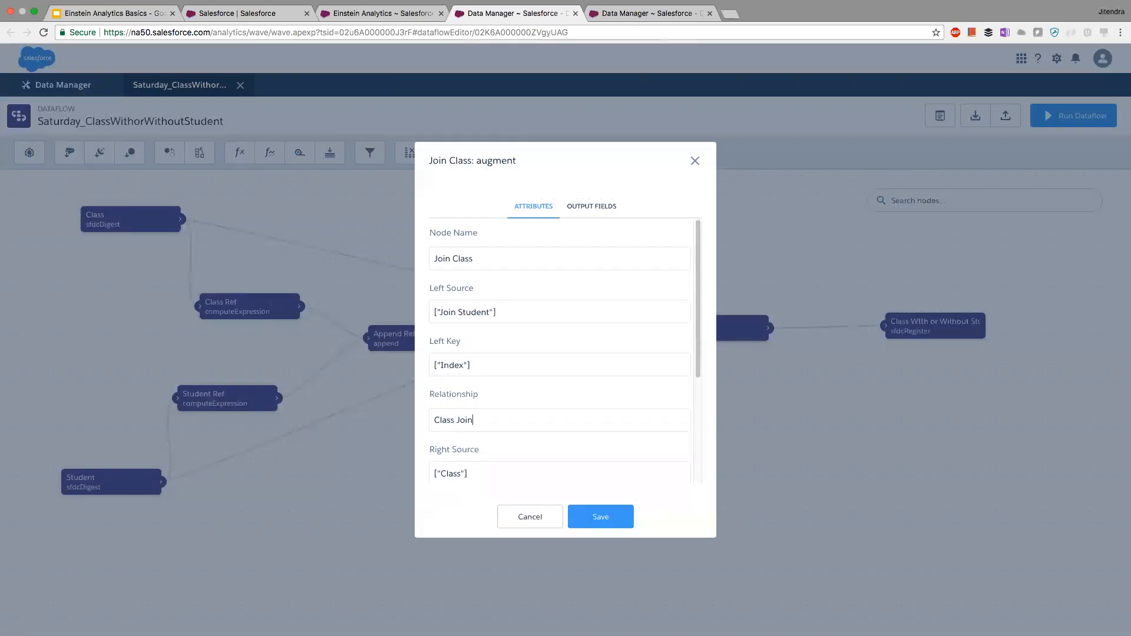
click(457, 419)
key(BackSpace)
click(601, 517)
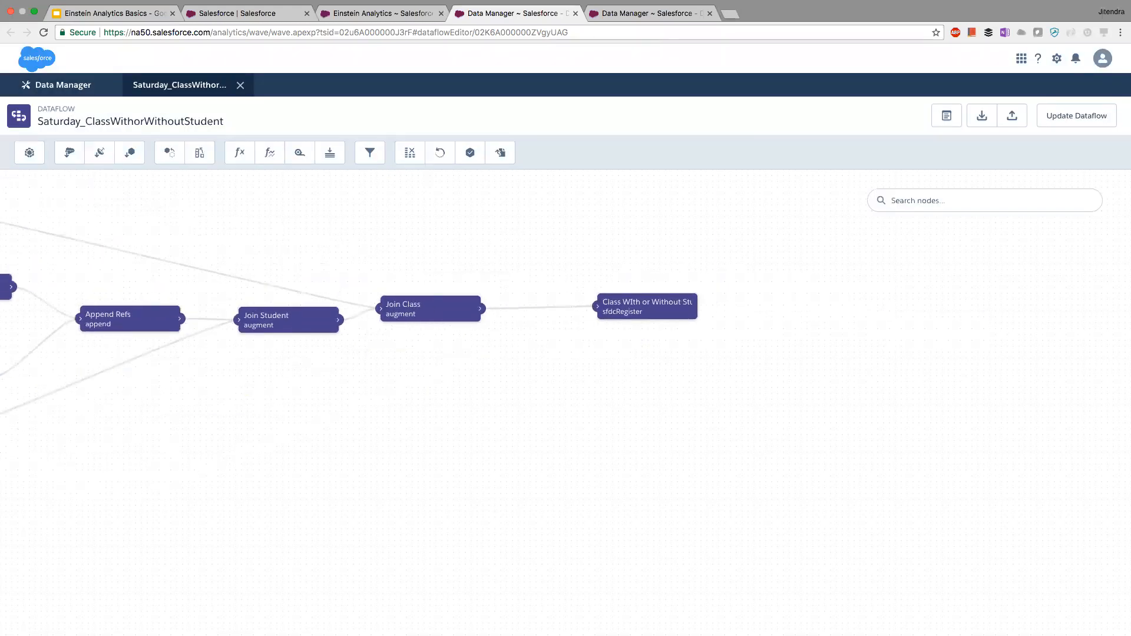
Review the output fields of the Class WIth or Without Student register node.
double_click(601, 311)
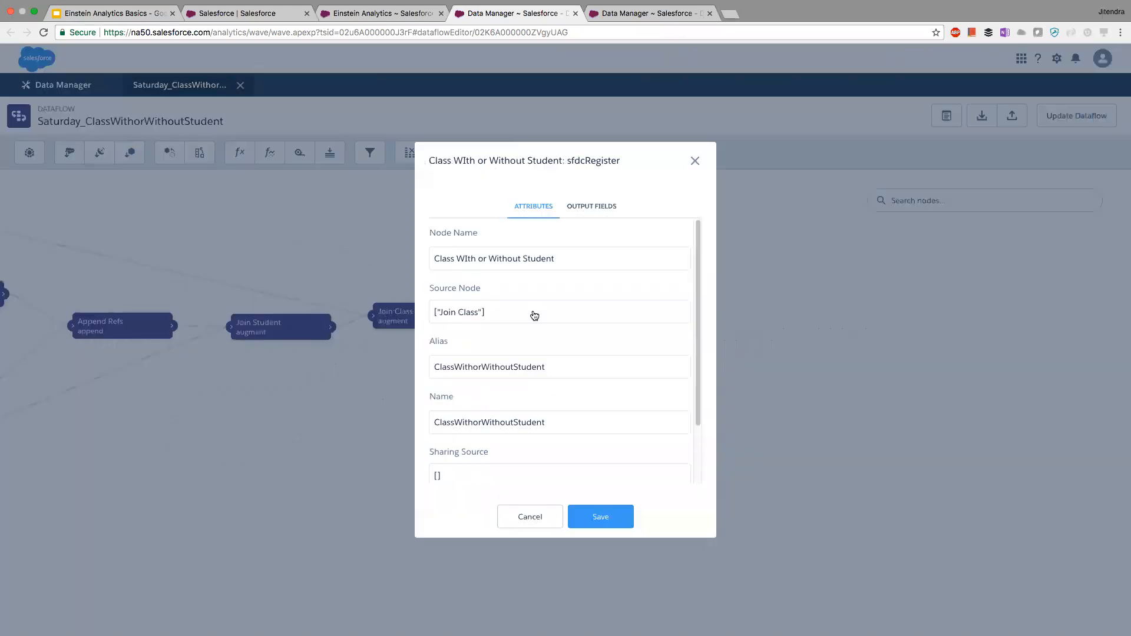
click(591, 206)
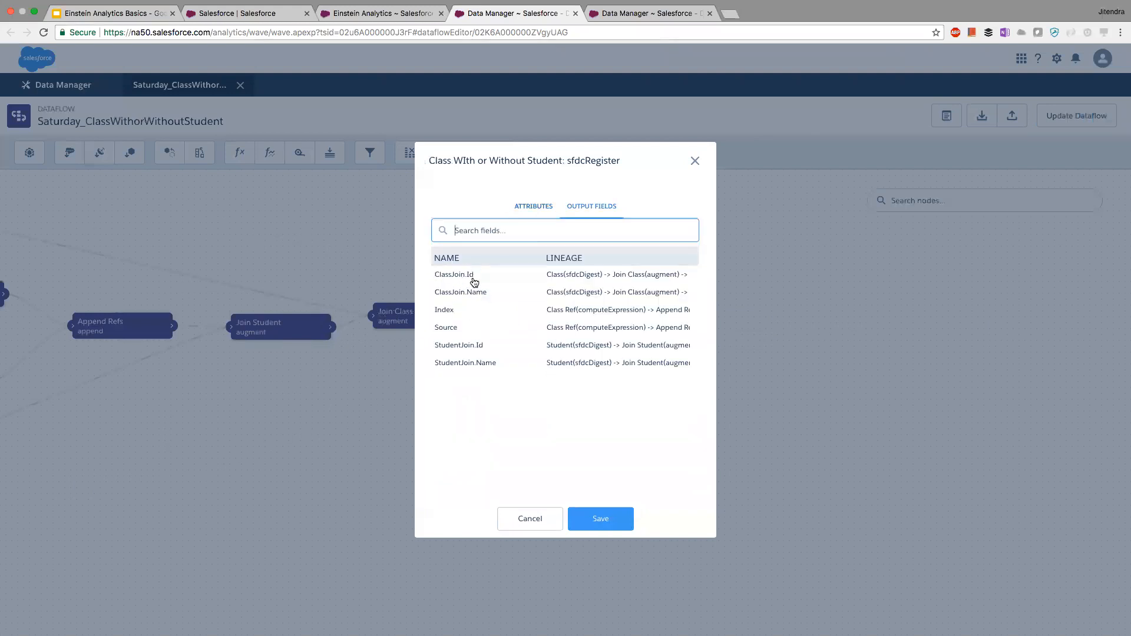
click(601, 519)
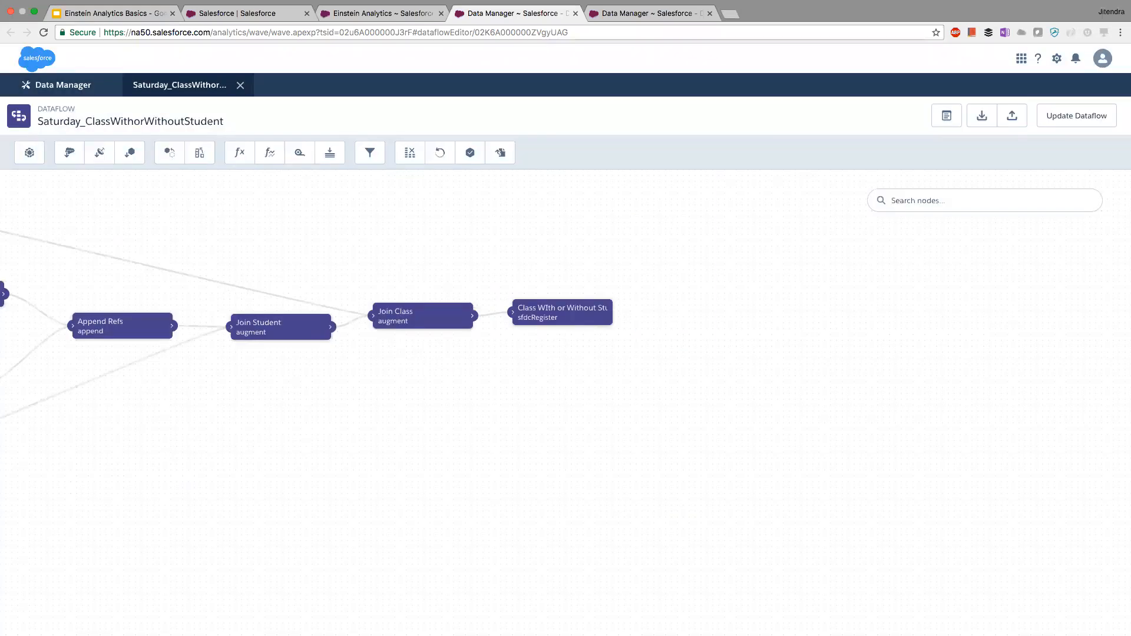
Update the Saturday_ClassWithorWithoutStudent dataflow, overwriting the current version, and run it.
click(1077, 115)
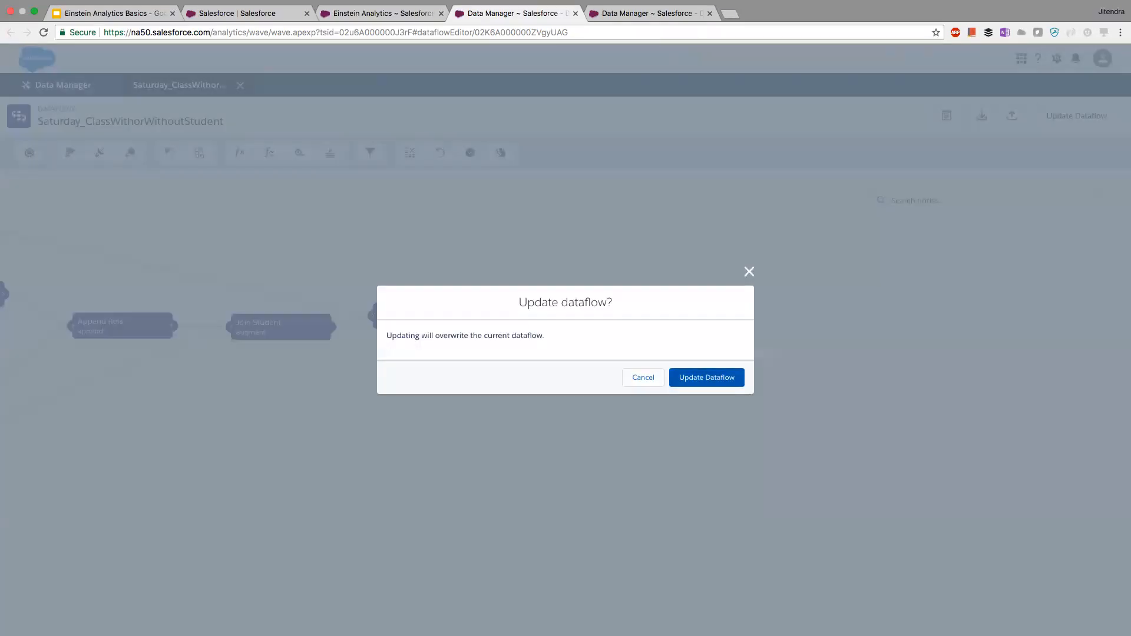
click(707, 377)
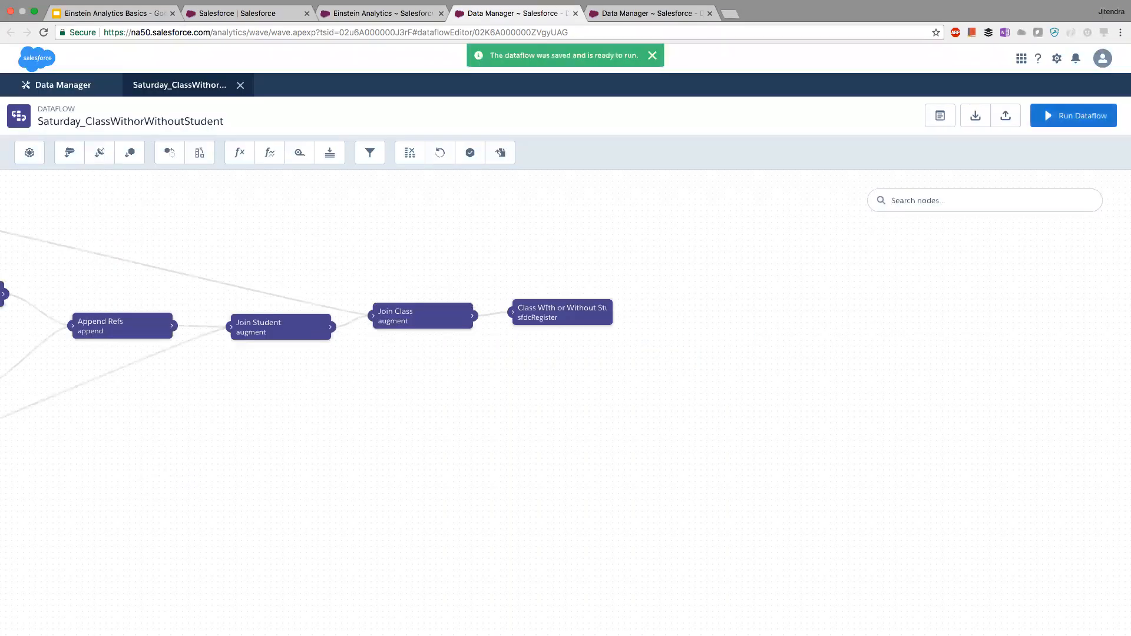
click(1074, 116)
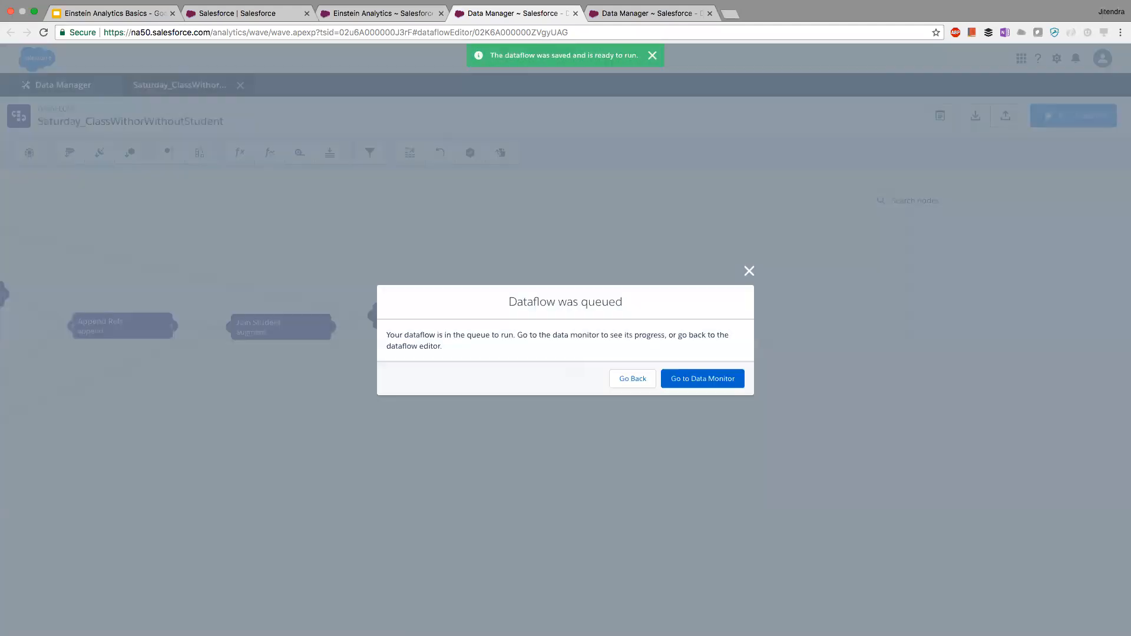
Check the status of the Saturday_ClassWithorWithoutStudent run in the data monitor.
click(633, 379)
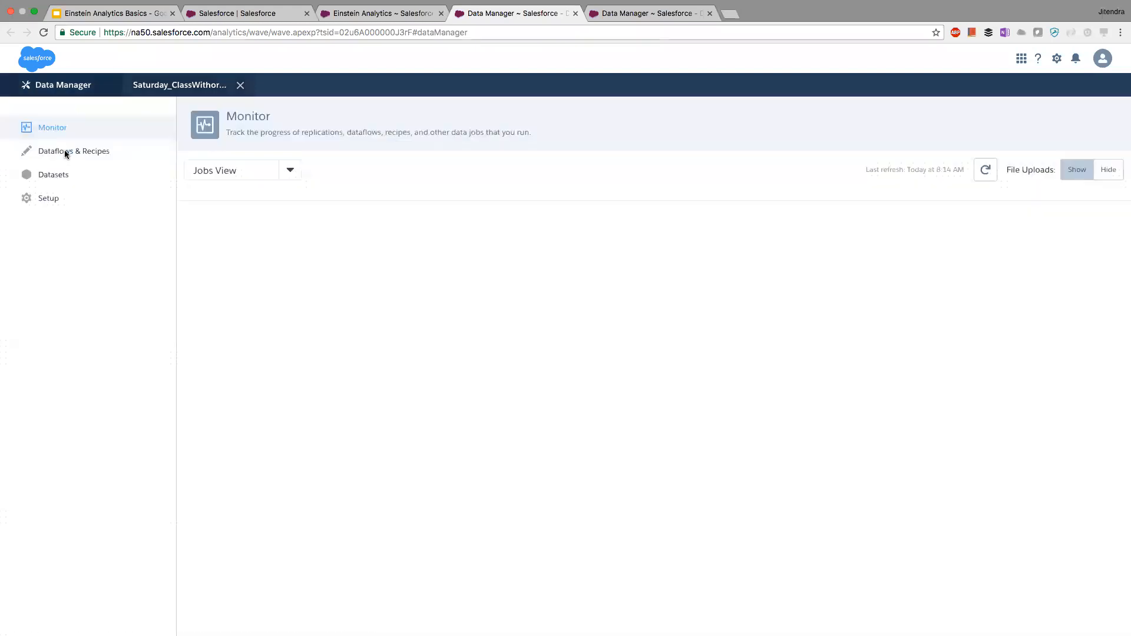
click(66, 150)
click(66, 128)
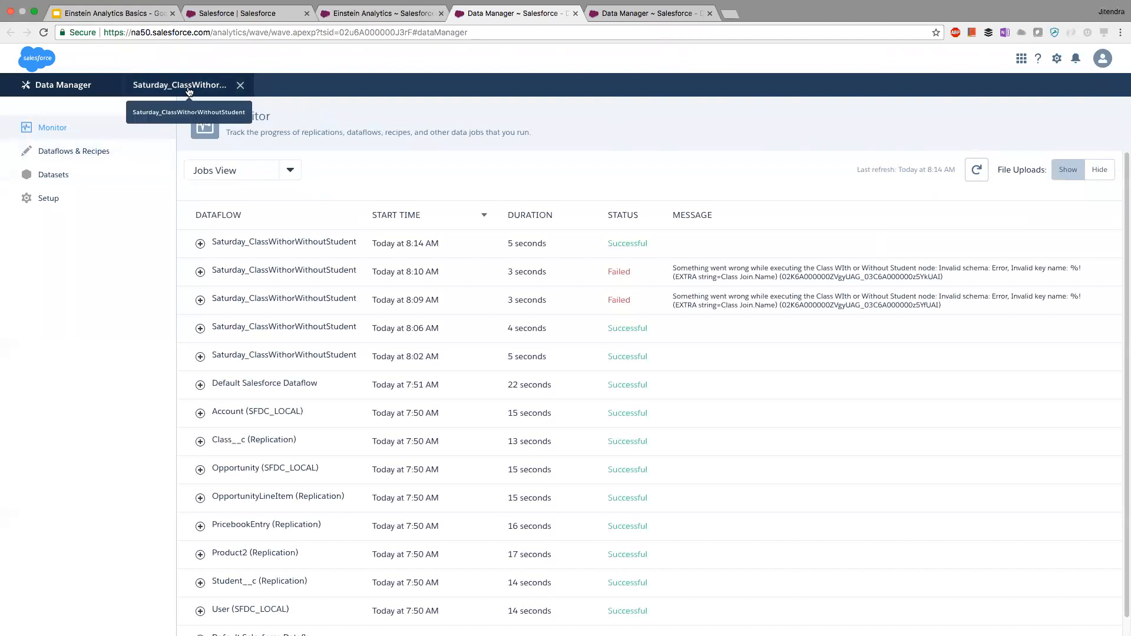
Go back to the Saturday_ClassWithorWithoutStudent dataflow and review the relationship name in the Join Class node.
click(206, 97)
drag(633, 340, 628, 330)
double_click(628, 330)
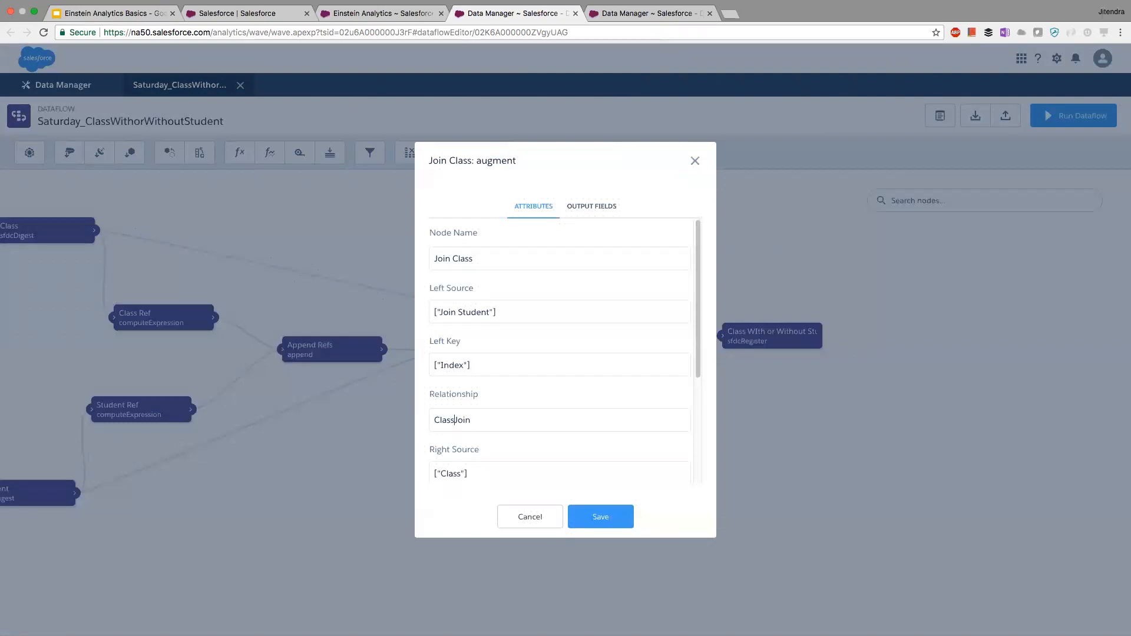
click(600, 517)
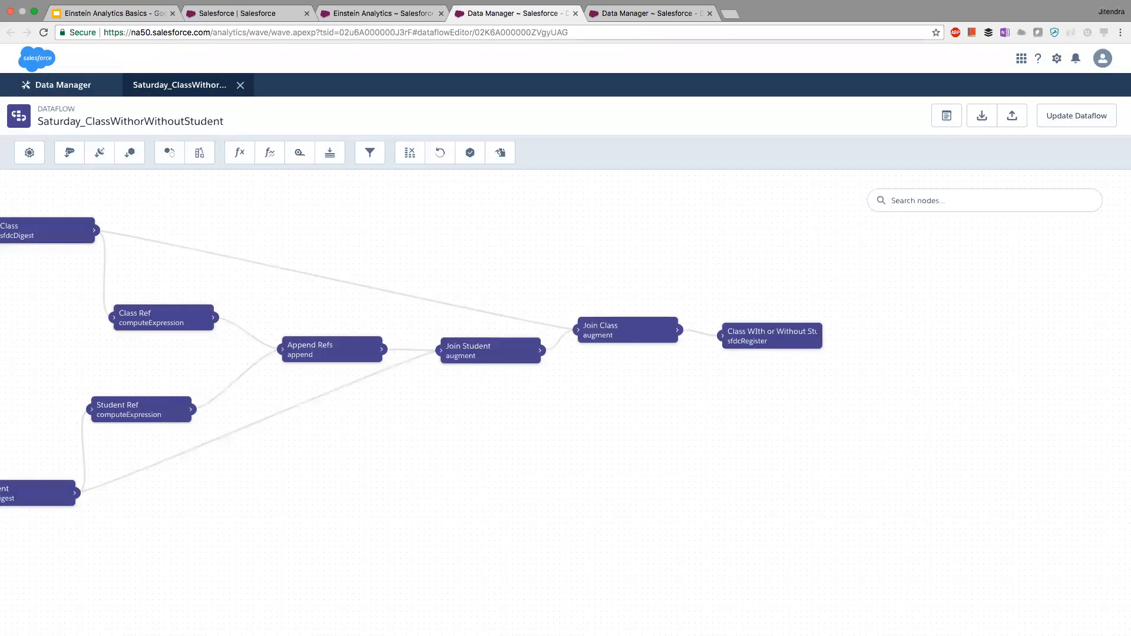
Switch to Analytics Studio, open the ClassWithorWithoutStudent dataset and show its records as a table.
click(371, 8)
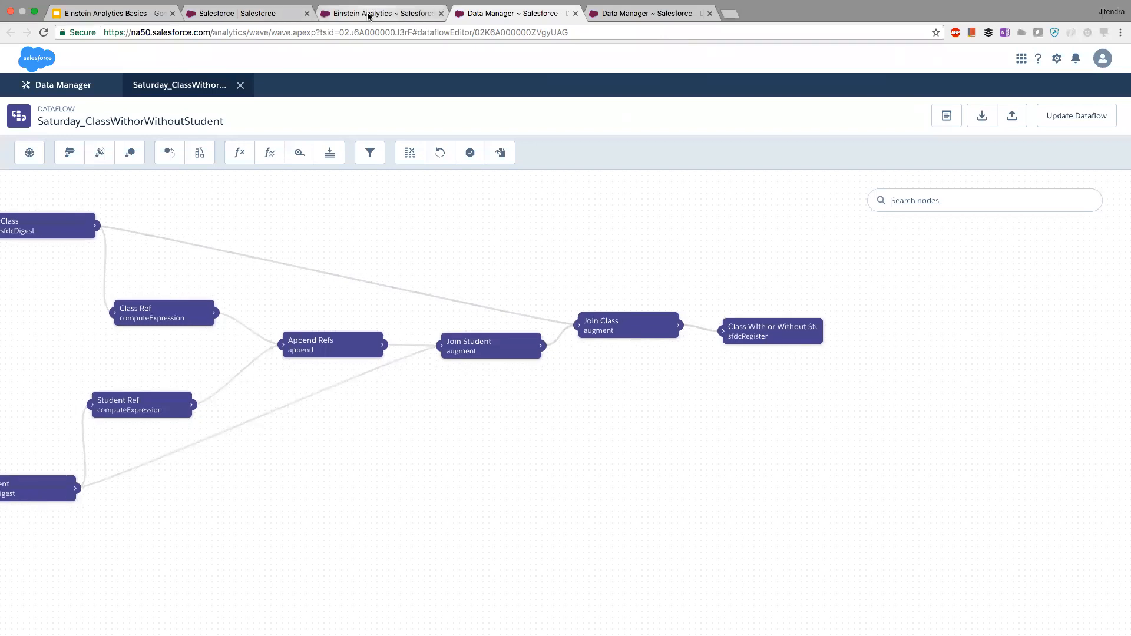
click(370, 86)
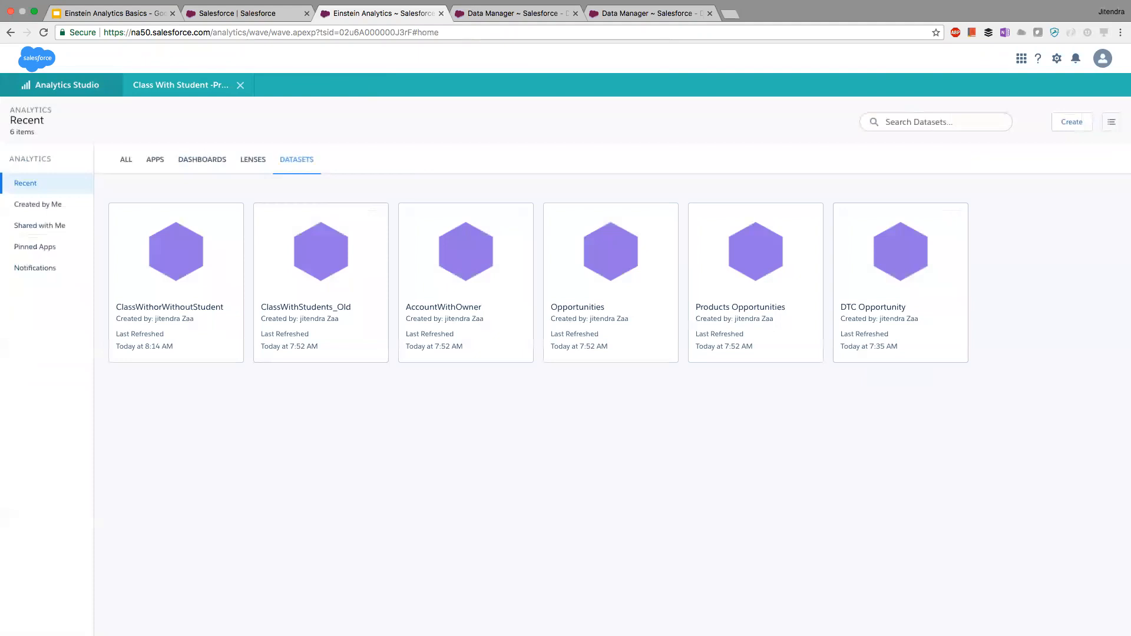
click(184, 274)
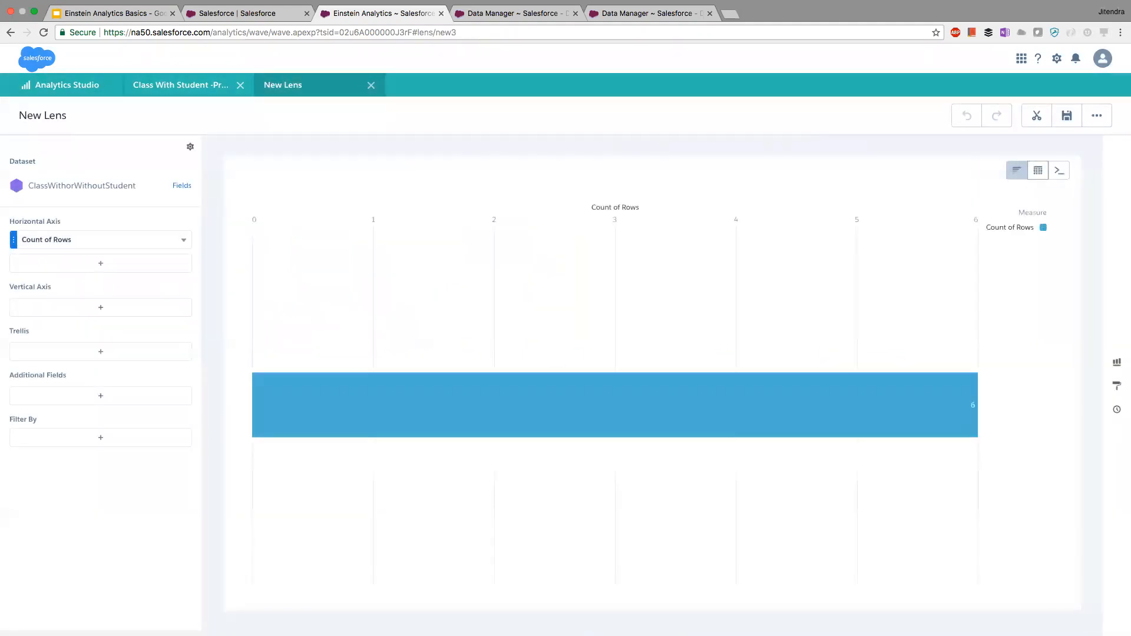
click(1038, 171)
click(906, 212)
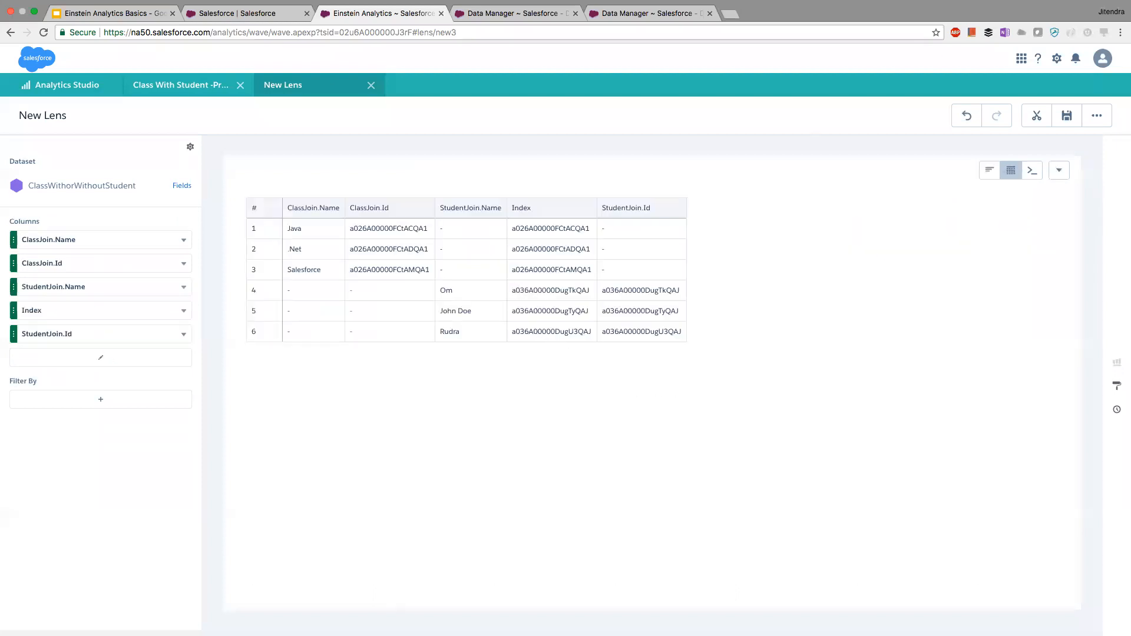
Examine the class rows for Java, .Net and Salesforce in the table, and close the lens.
drag(313, 231, 305, 269)
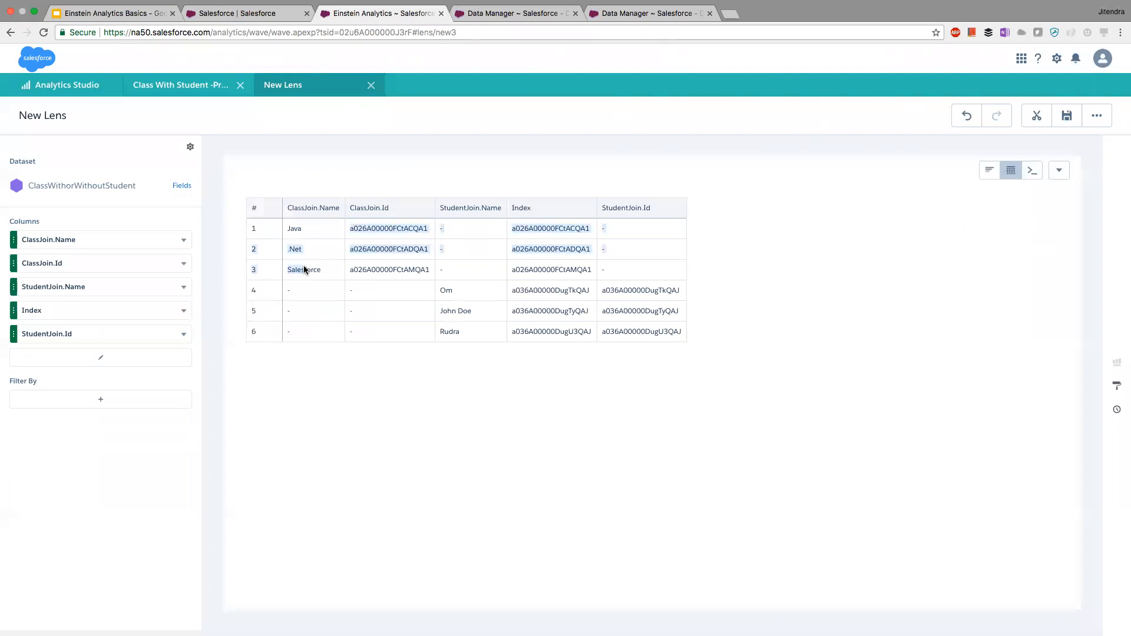
click(306, 270)
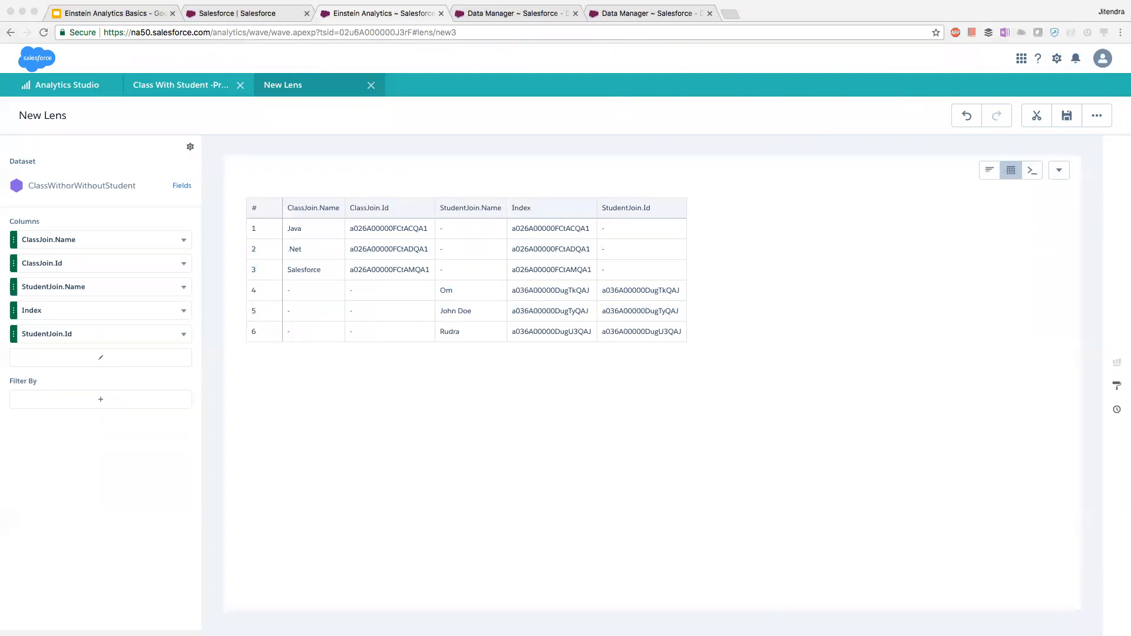
click(375, 89)
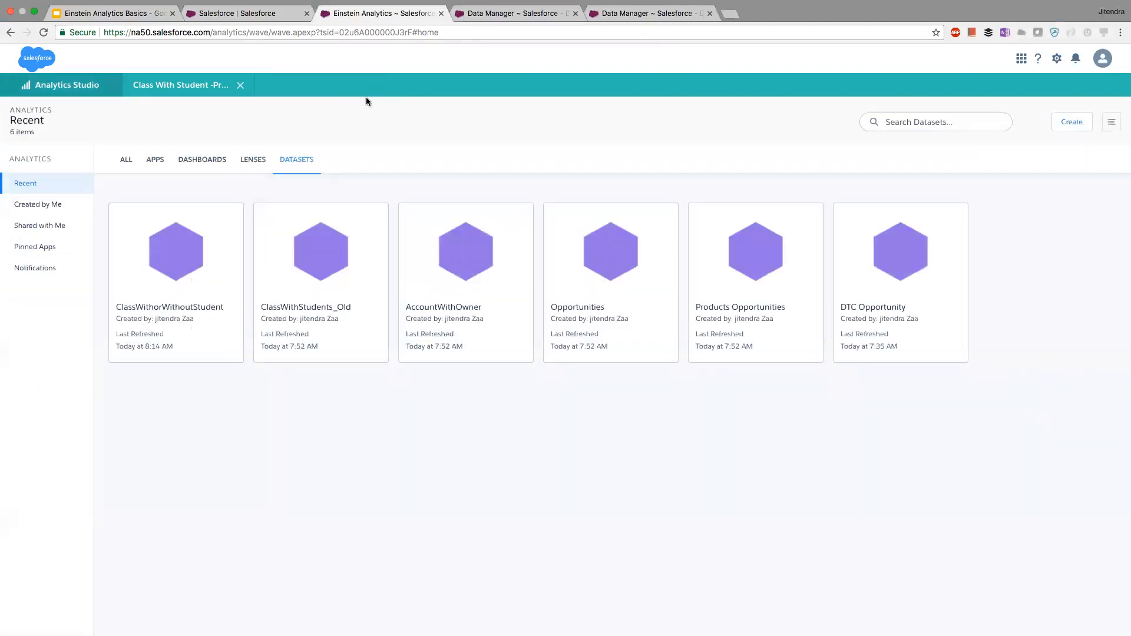
Return to the dataflow editor and reposition the Class WIth or Without Student register node and the Join Class node farther apart.
click(504, 14)
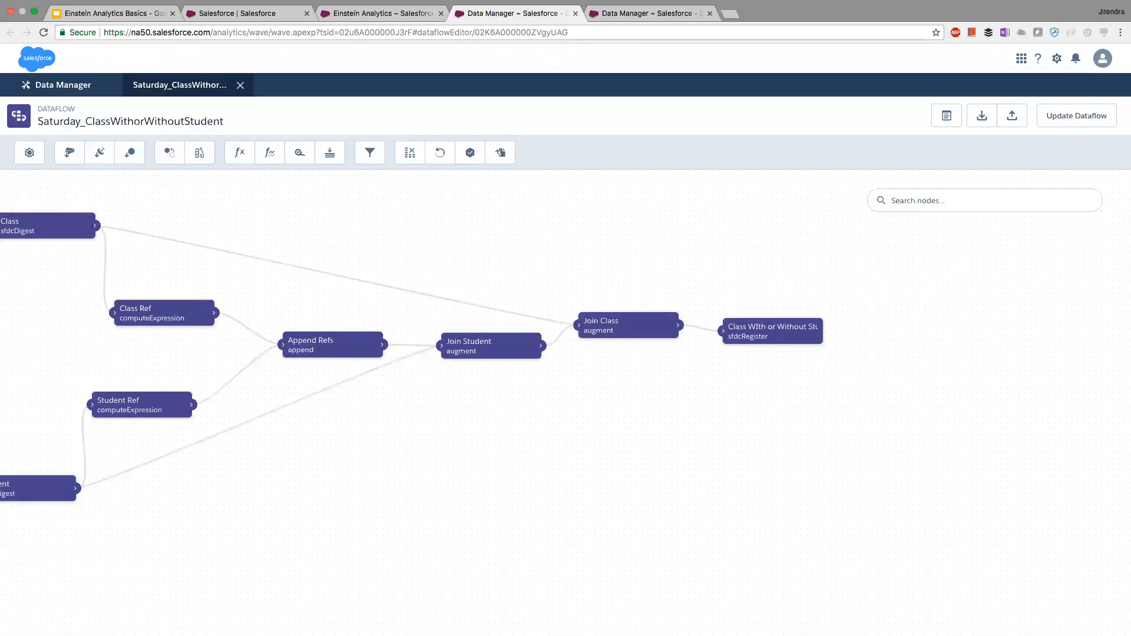
drag(720, 379, 561, 367)
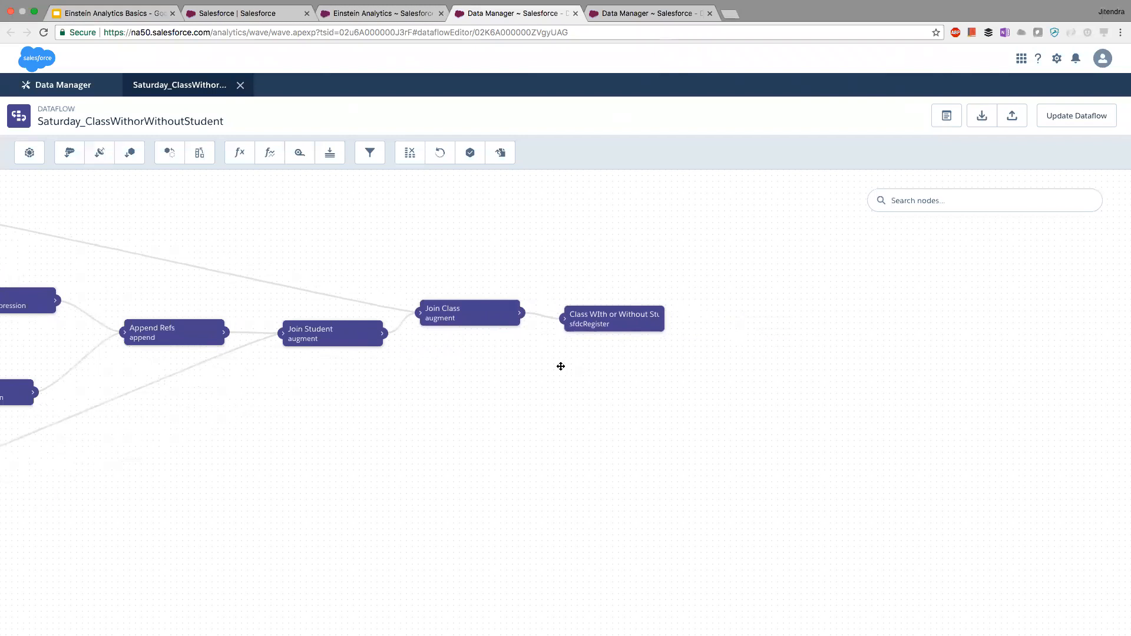
drag(653, 318, 710, 310)
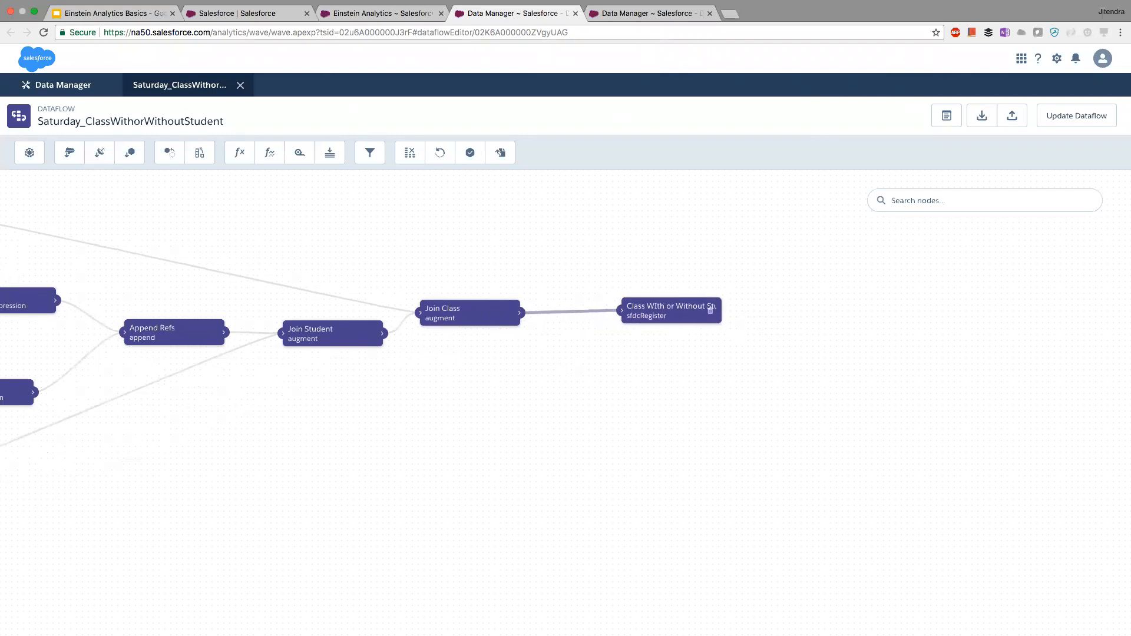
drag(468, 311, 471, 302)
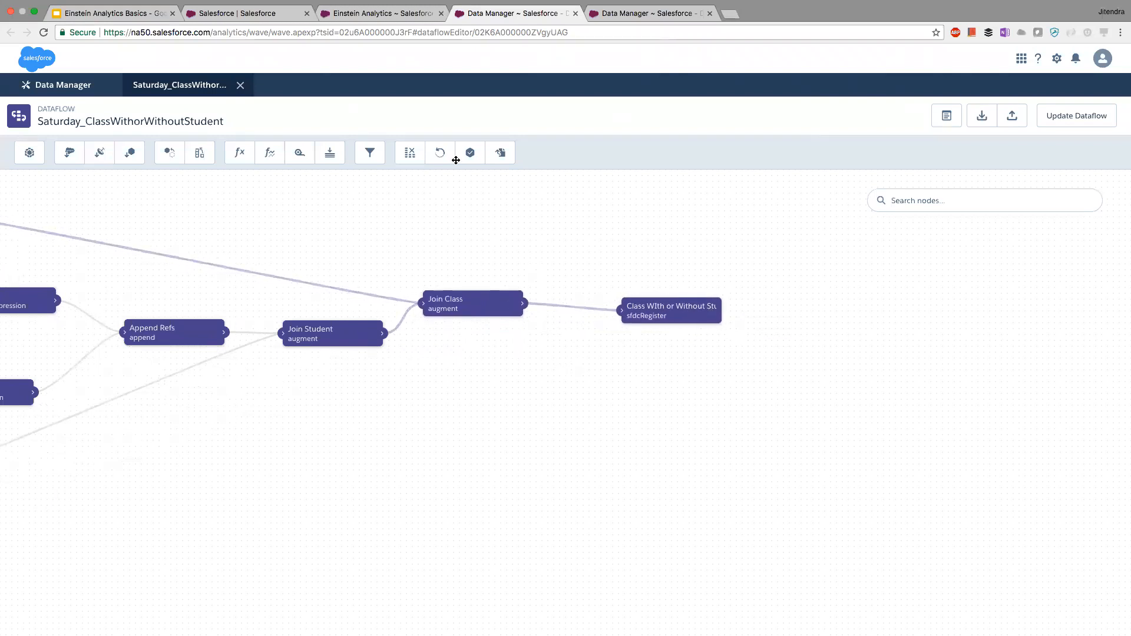
Show the ClassWithorWithoutStudent dataset as a table in a new lens and compare it with the Class With Student -Problem lens.
click(380, 13)
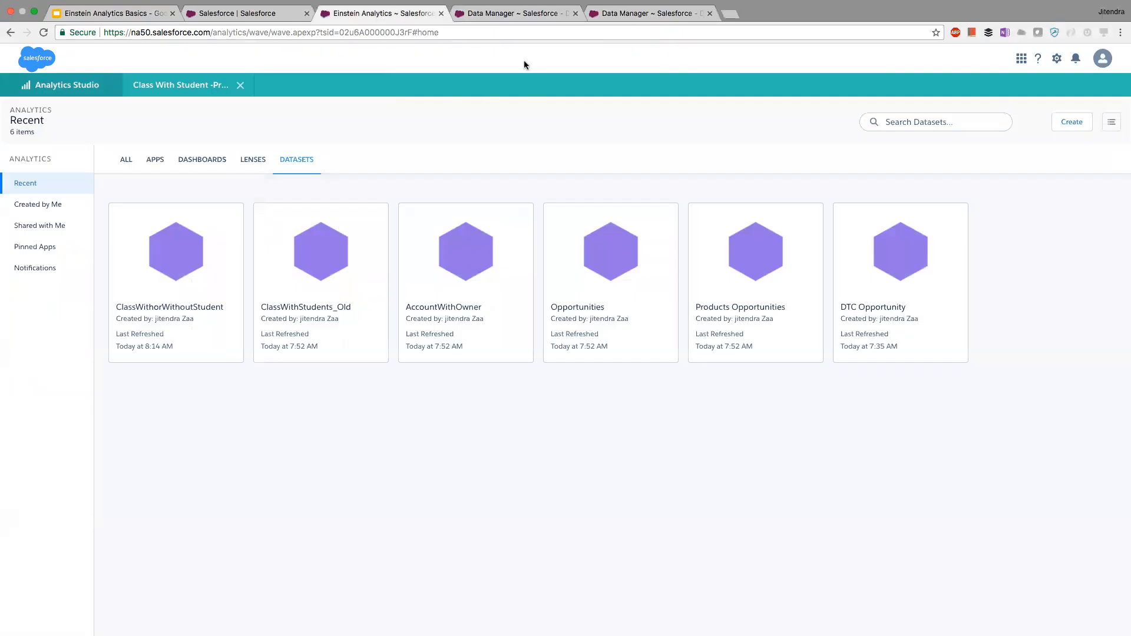
click(182, 268)
click(180, 85)
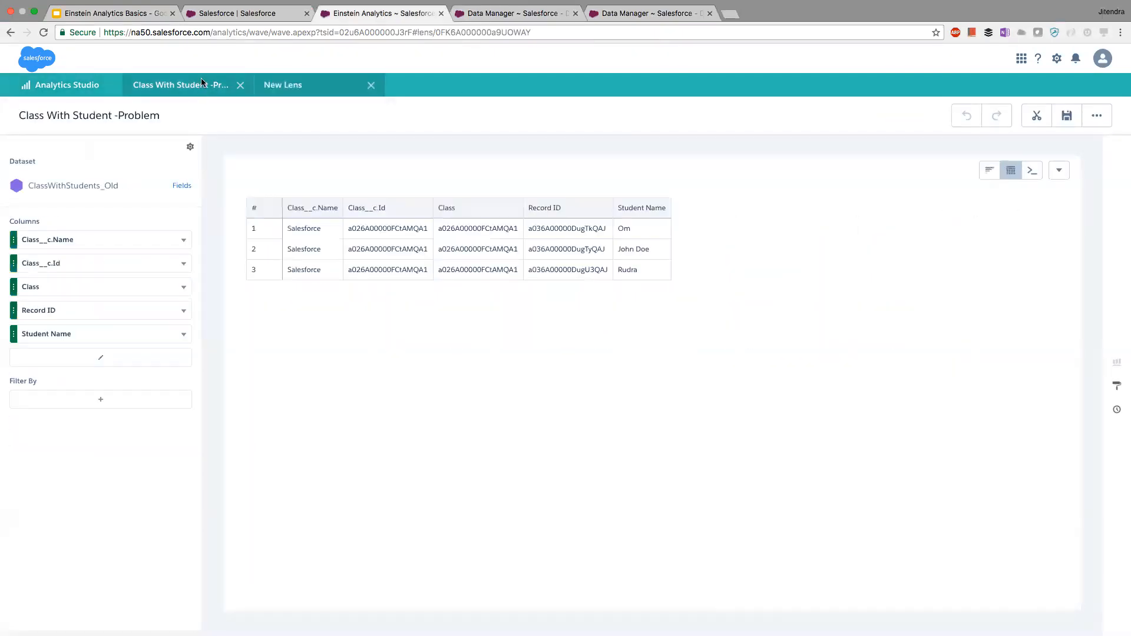
click(302, 93)
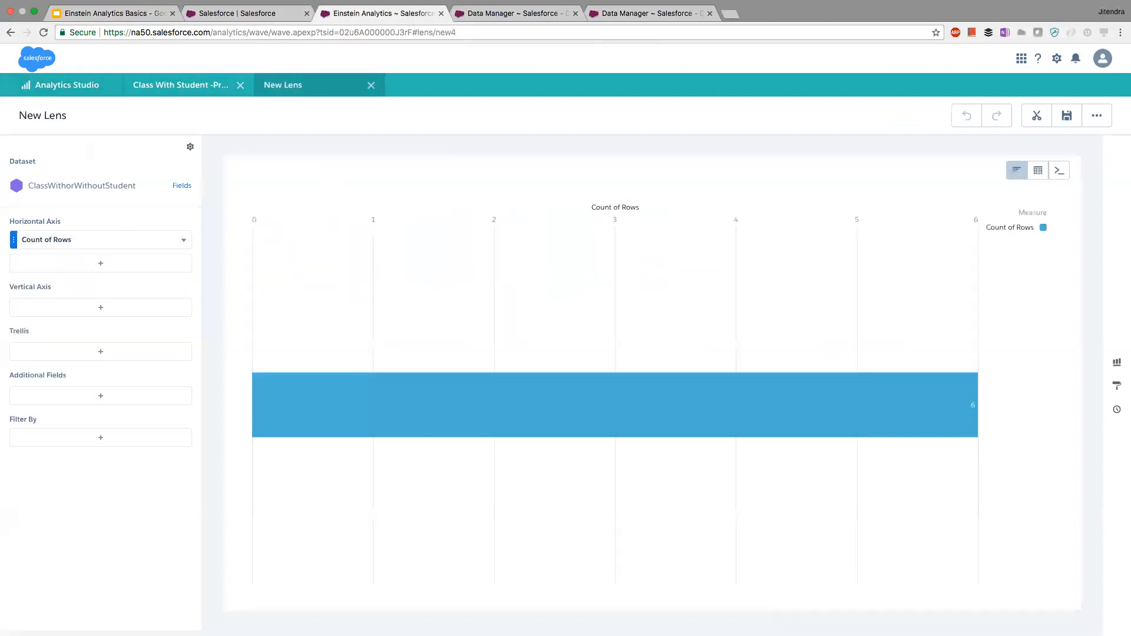
click(1038, 170)
click(905, 209)
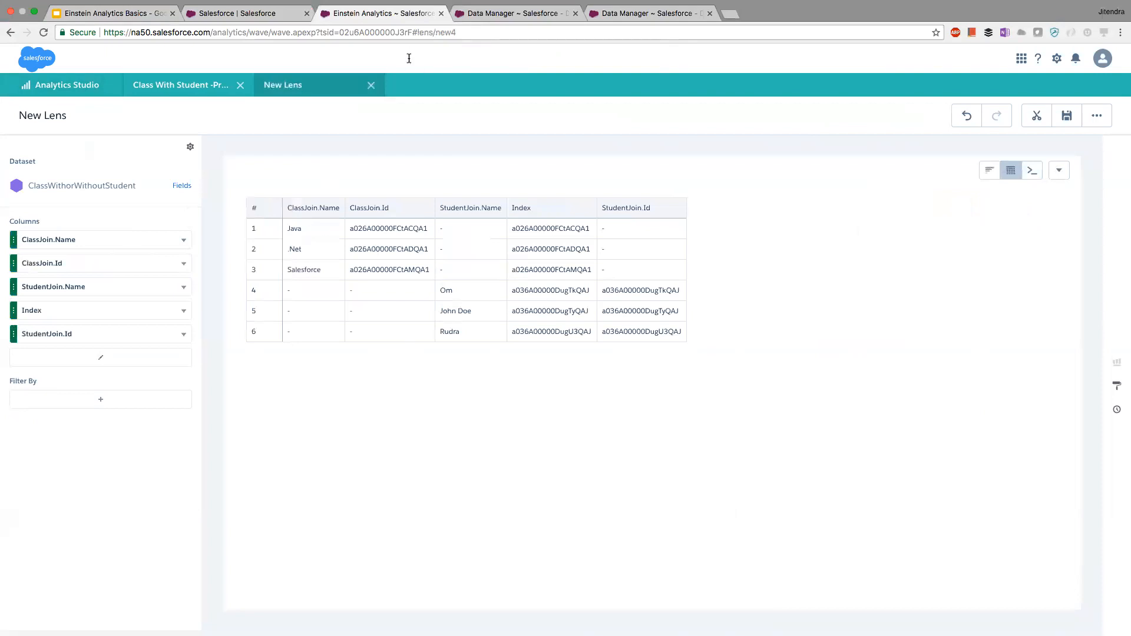
Return to the dataflow editor and move the Class WIth or Without Student register node farther away from the Join Class node.
click(505, 13)
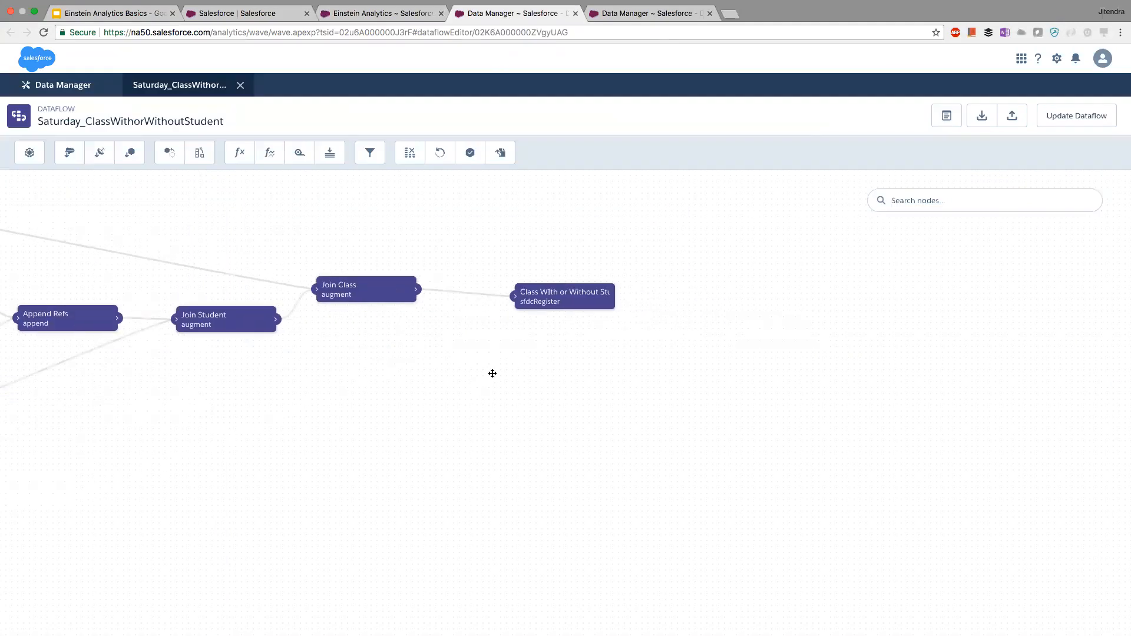
drag(603, 296, 685, 287)
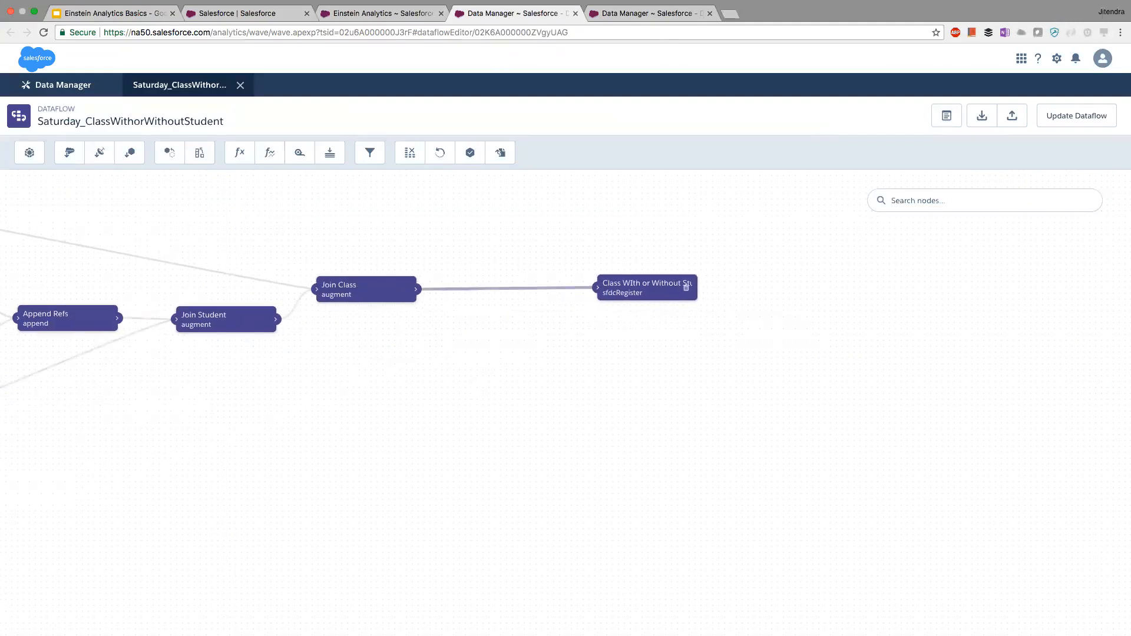
key(super+Tab)
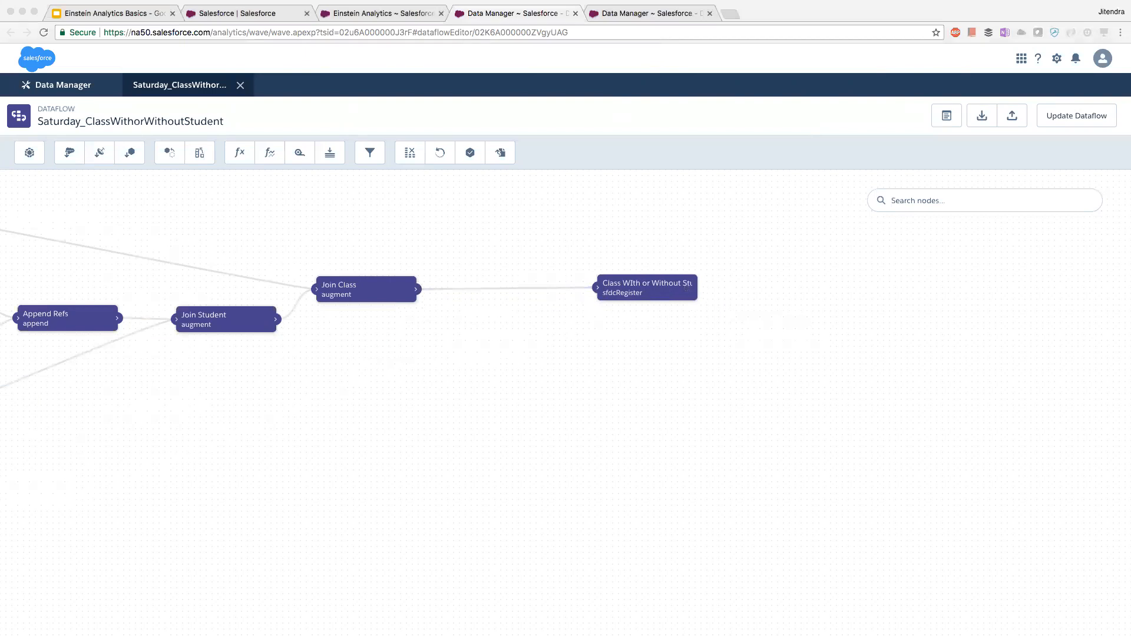
Start an augment node named Self Join Class with Join Class as the left source and Index as the left key.
click(199, 153)
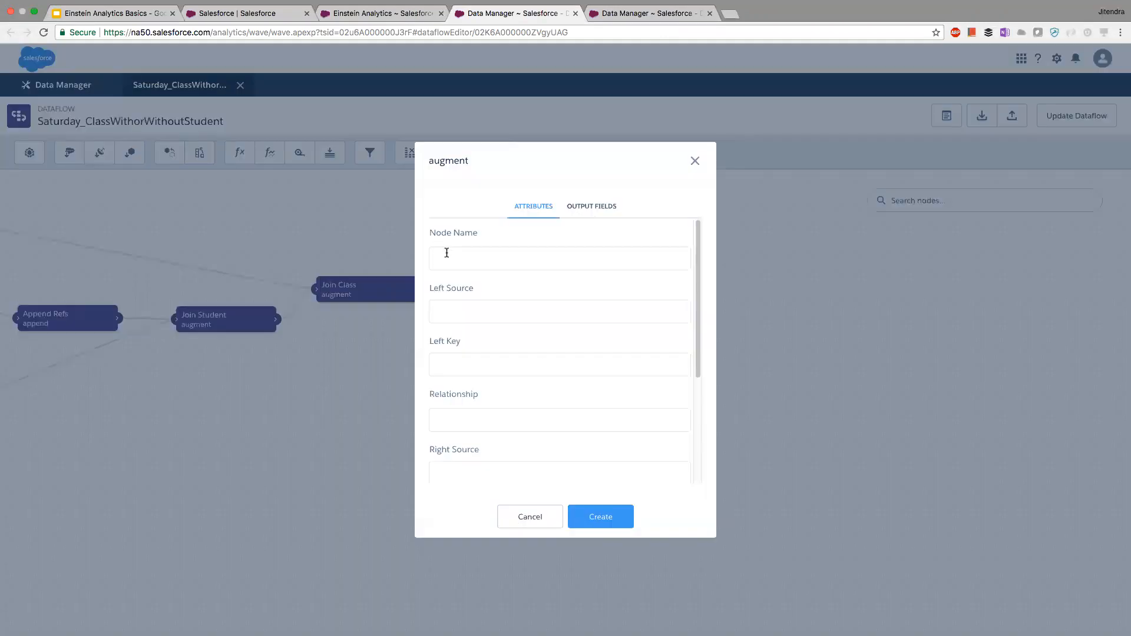
text(Self Join Class)
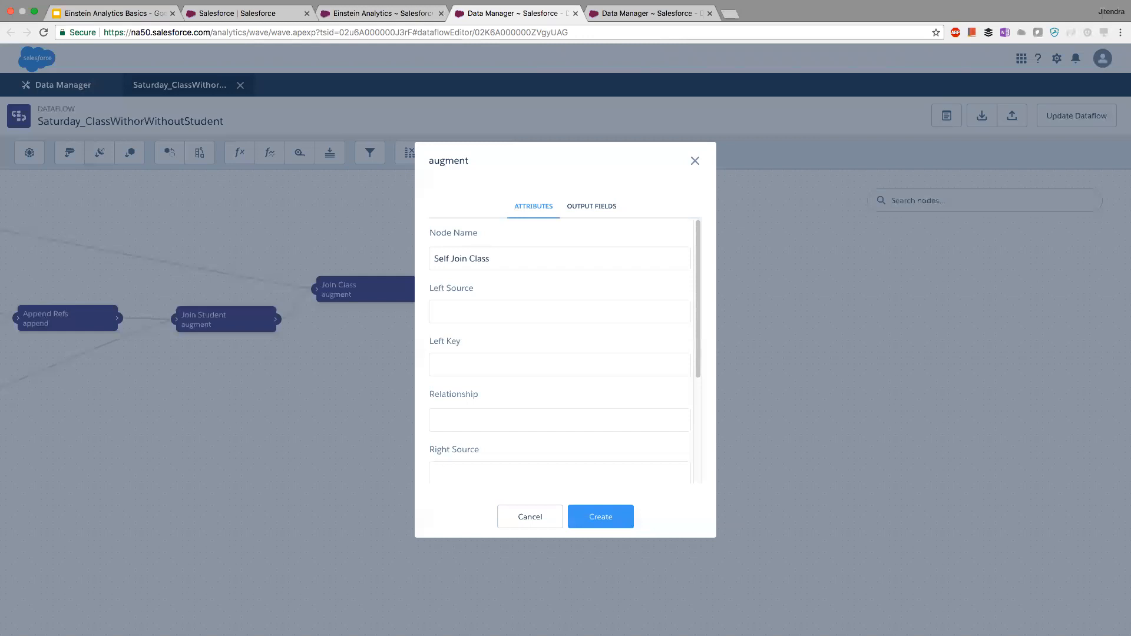
click(502, 313)
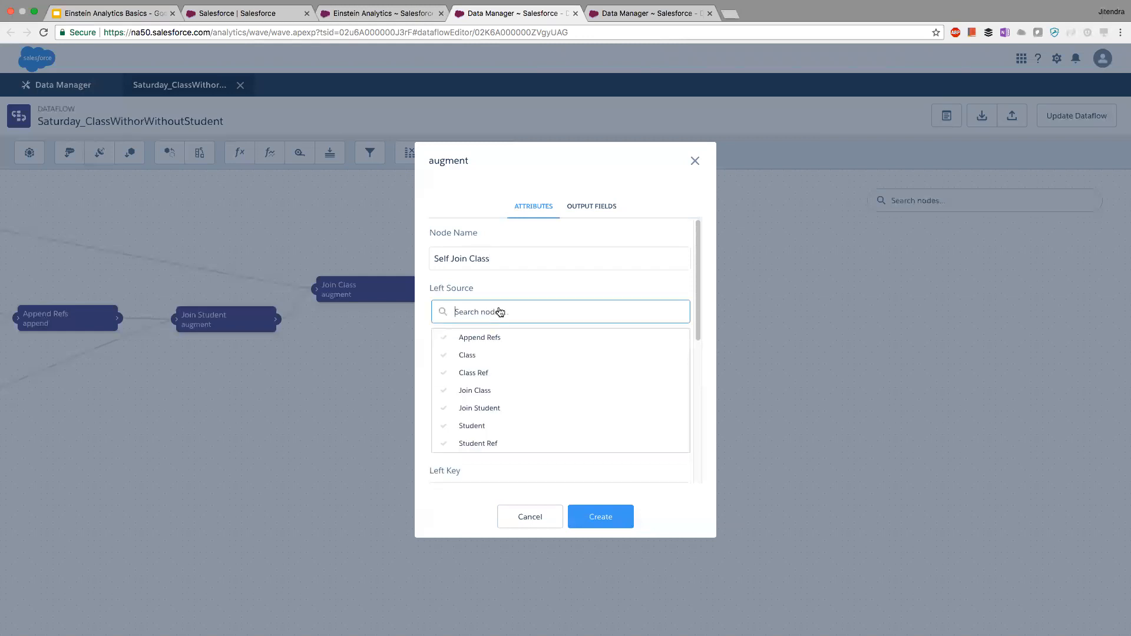
text(join)
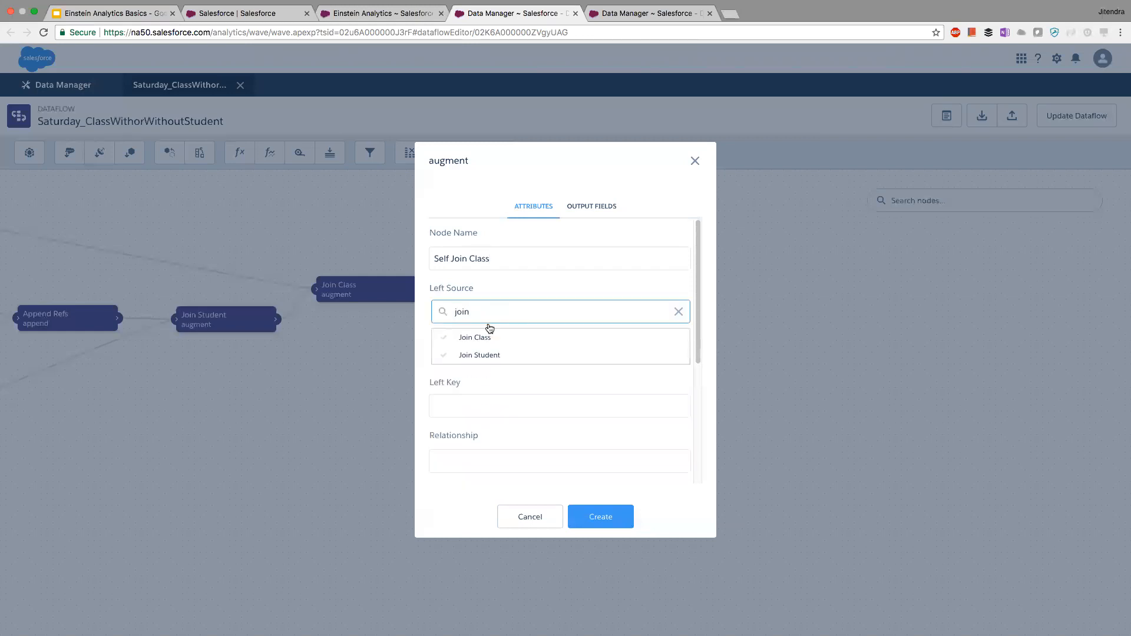
click(477, 338)
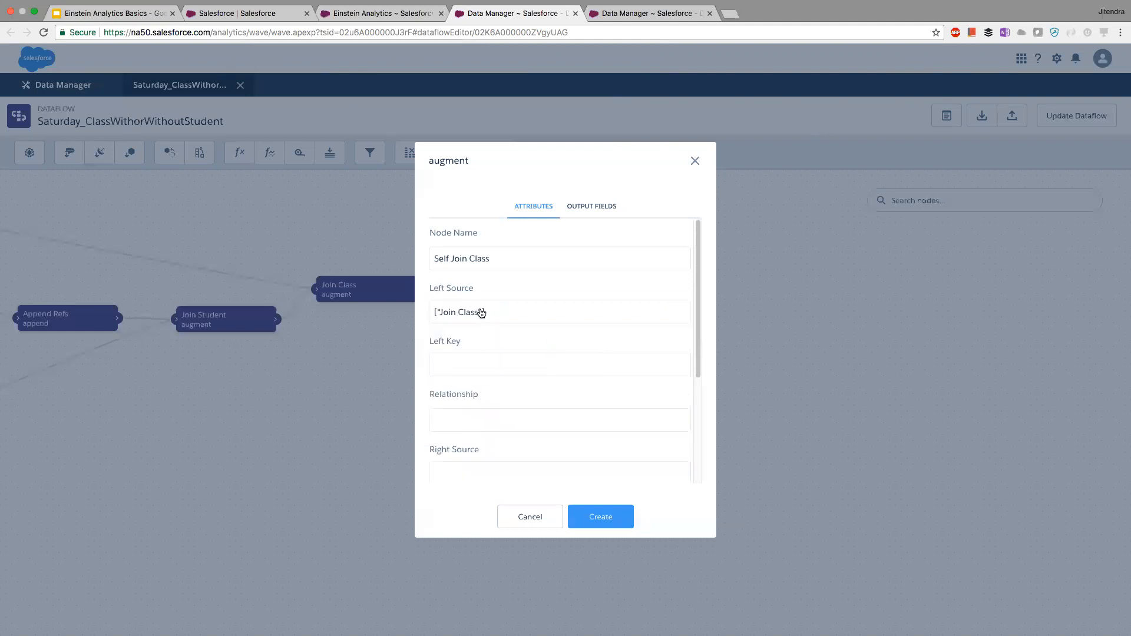
click(482, 368)
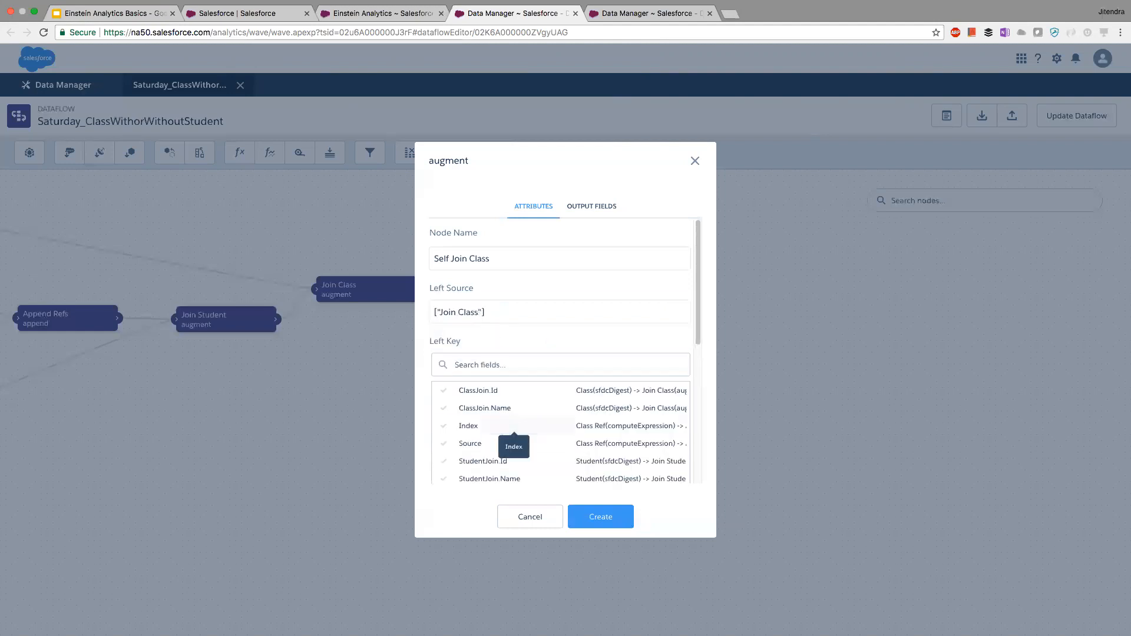
click(507, 427)
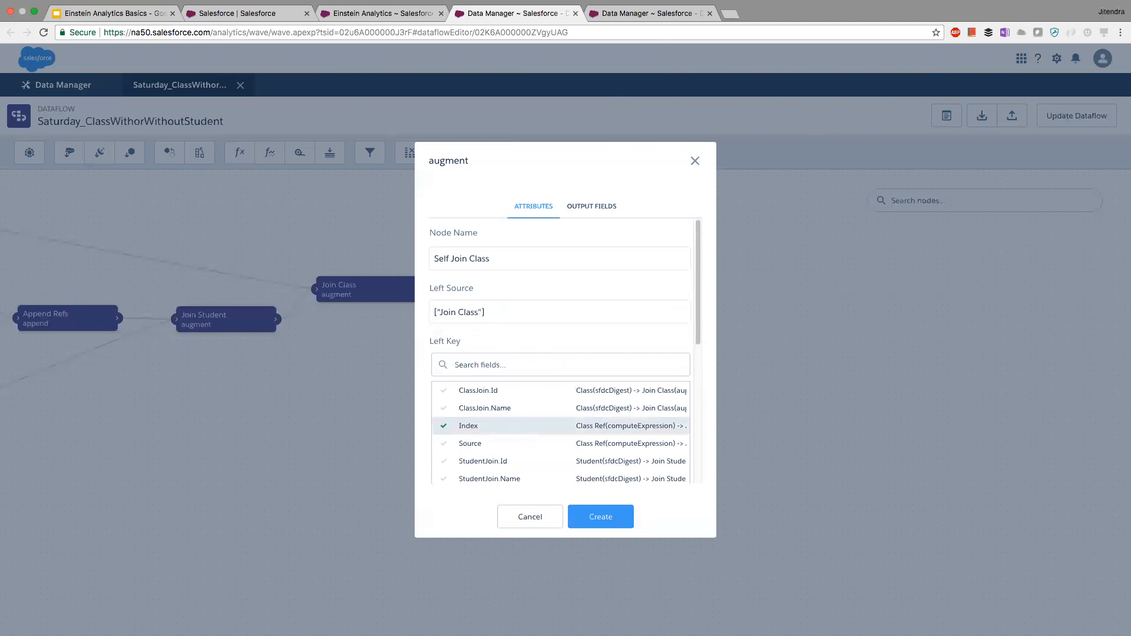
Set the augment's relationship to Self and its right source to Join Class.
click(470, 341)
text(Sel)
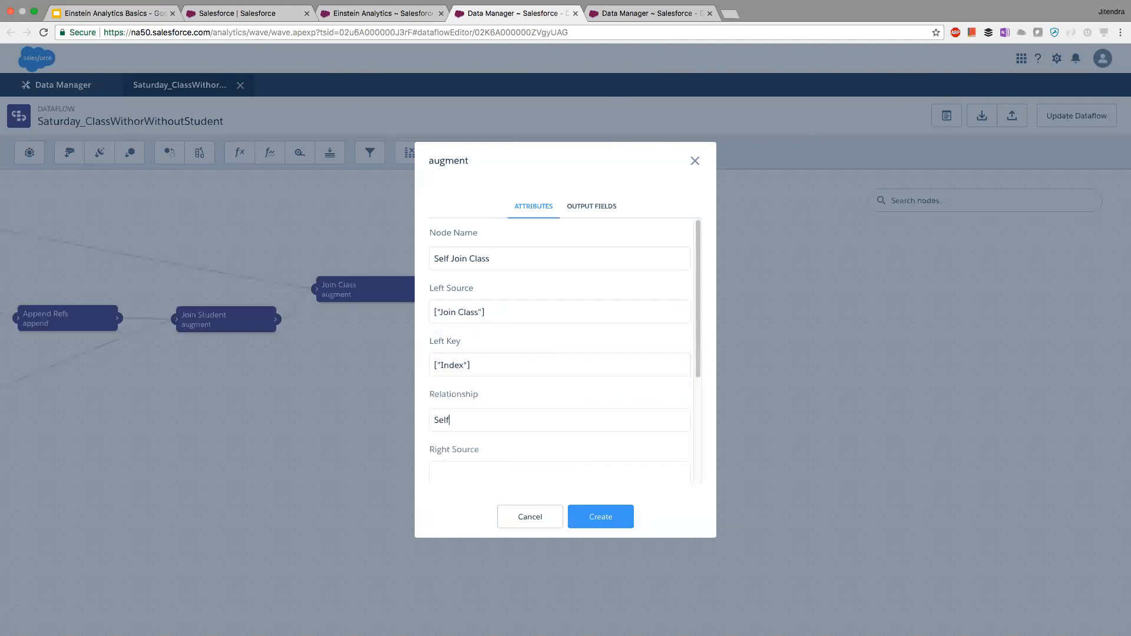
text(f)
scroll(560, 354, down, 2)
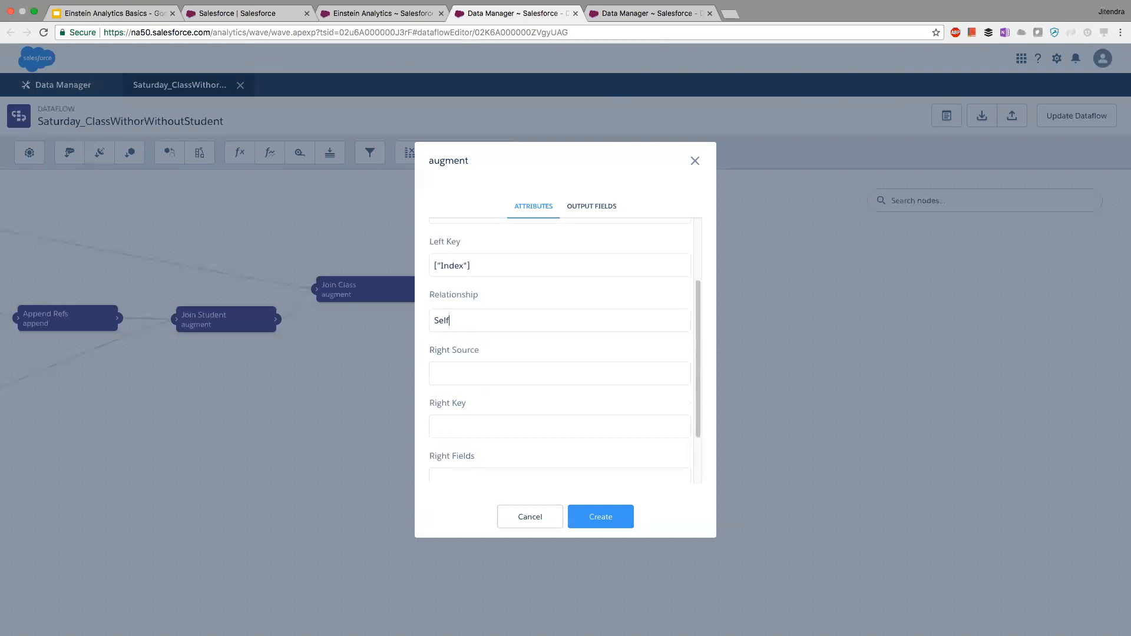
scroll(460, 360, up, 2)
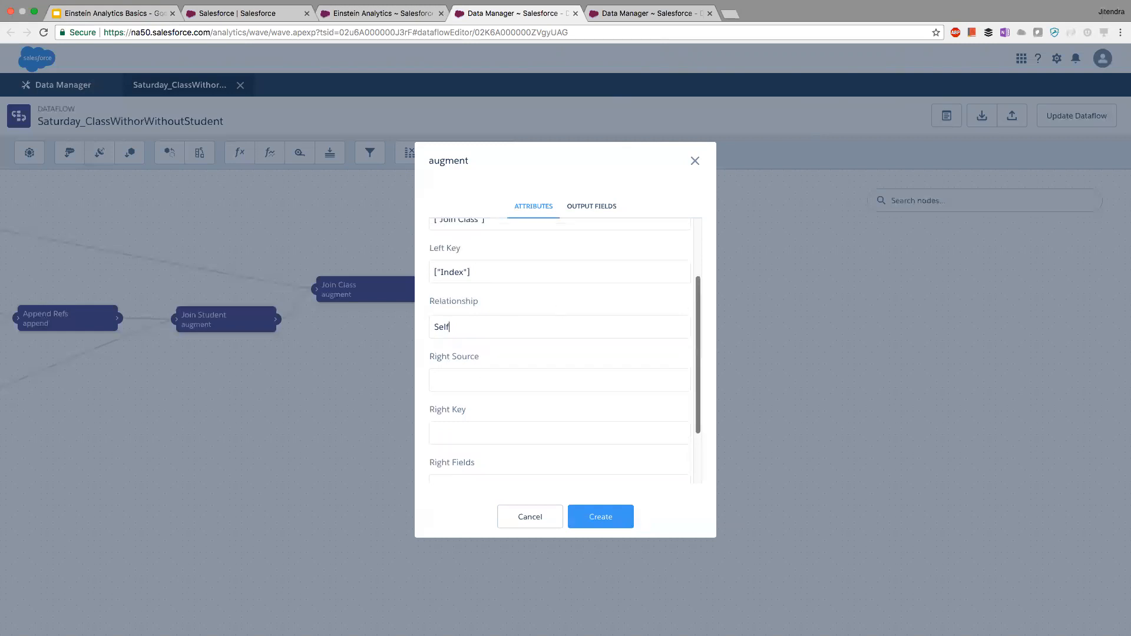
scroll(460, 360, down, 2)
click(453, 383)
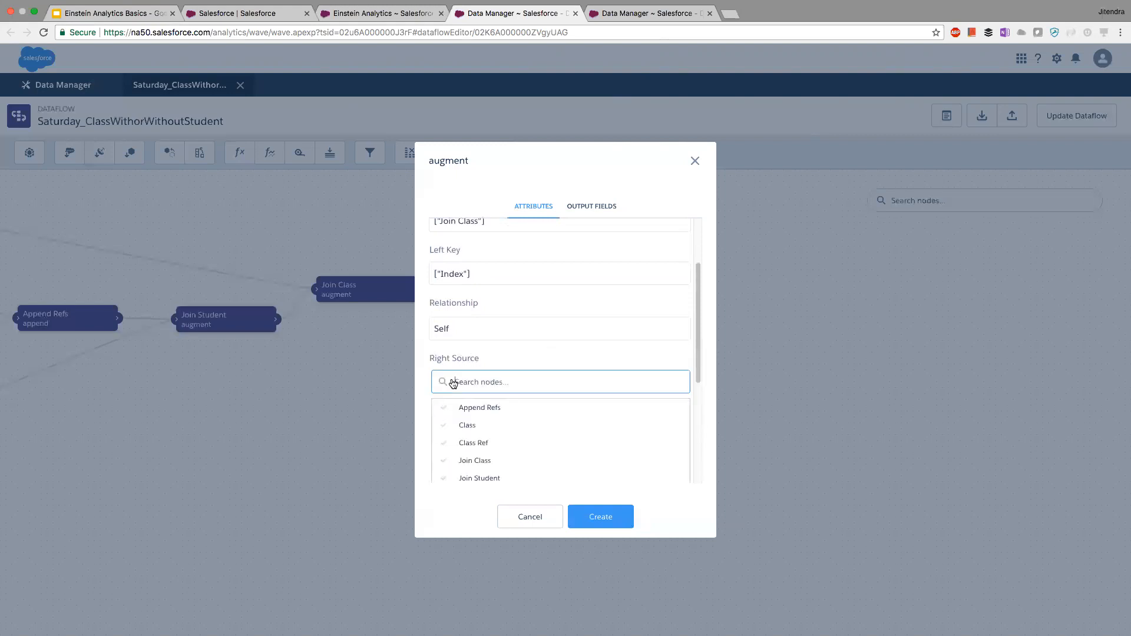
click(475, 461)
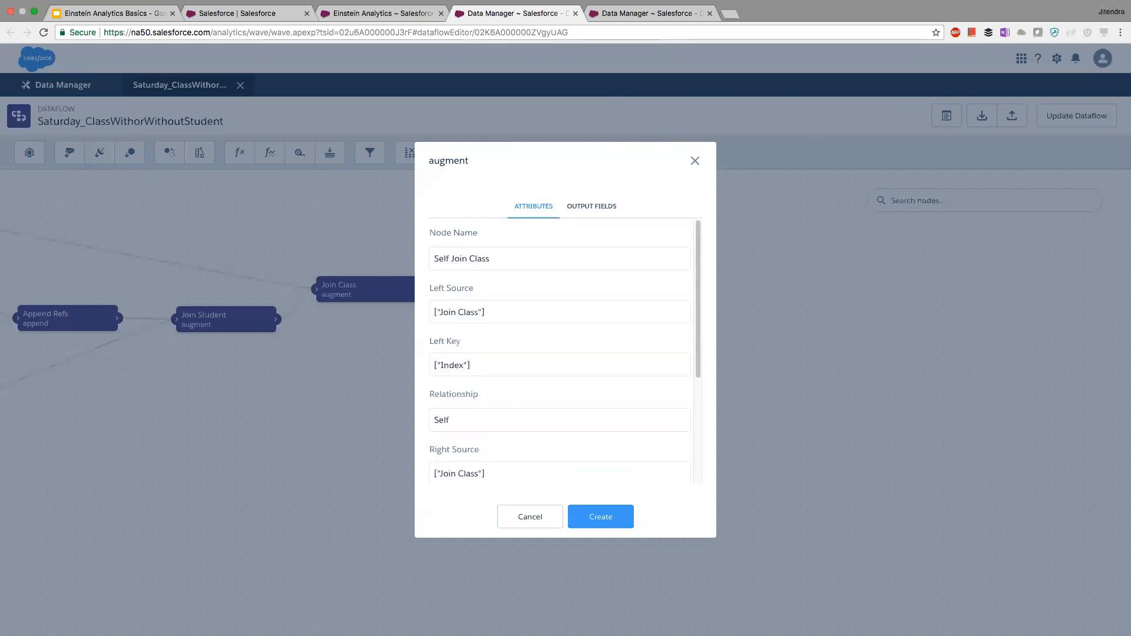
Choose Index as the right key of the Self Join Class augment.
scroll(525, 386, down, 4)
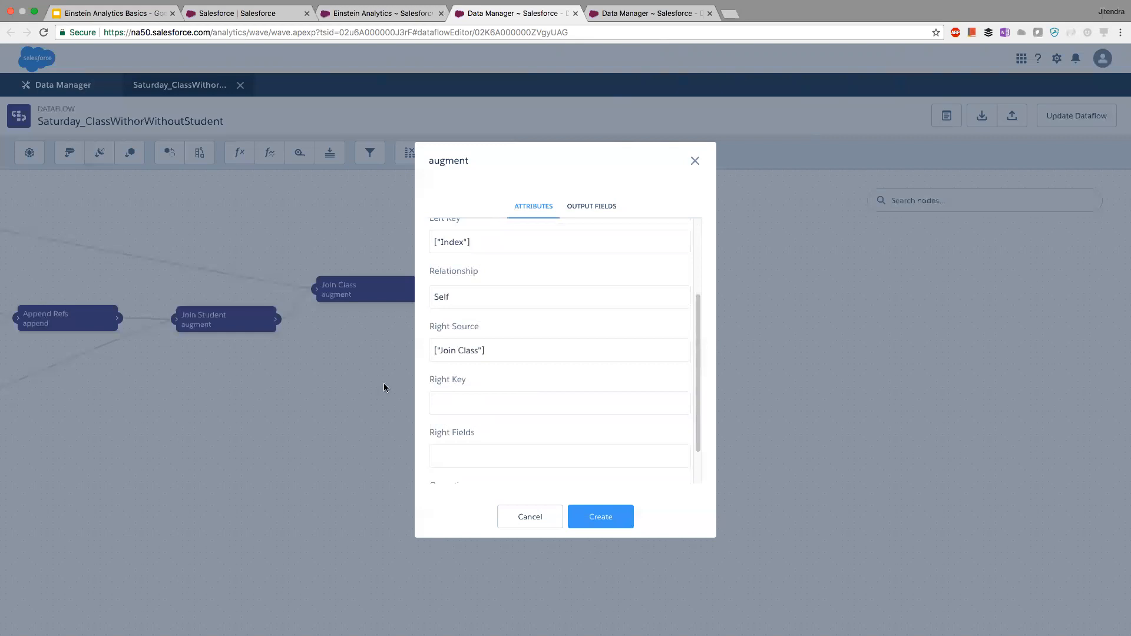
click(453, 403)
scroll(560, 377, down, 2)
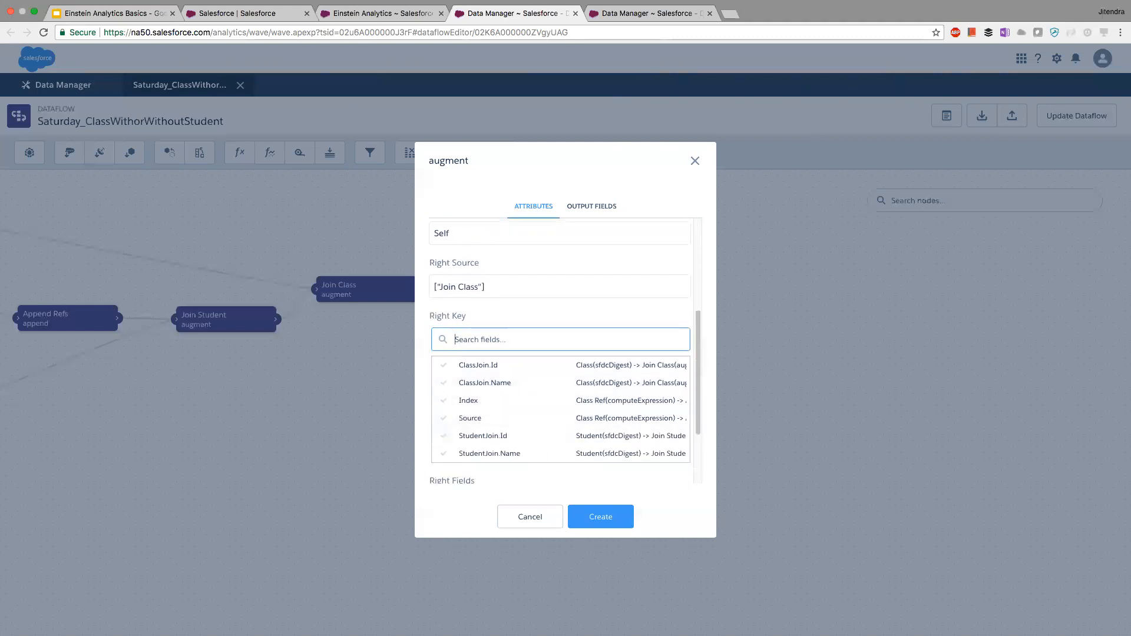
click(512, 400)
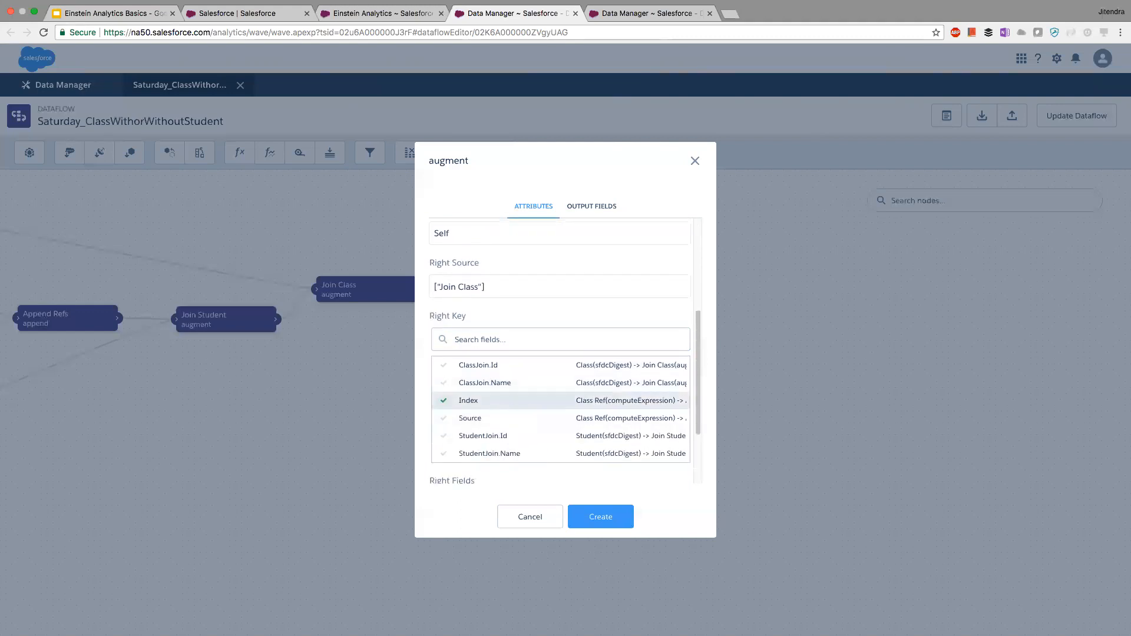
scroll(560, 354, down, 2)
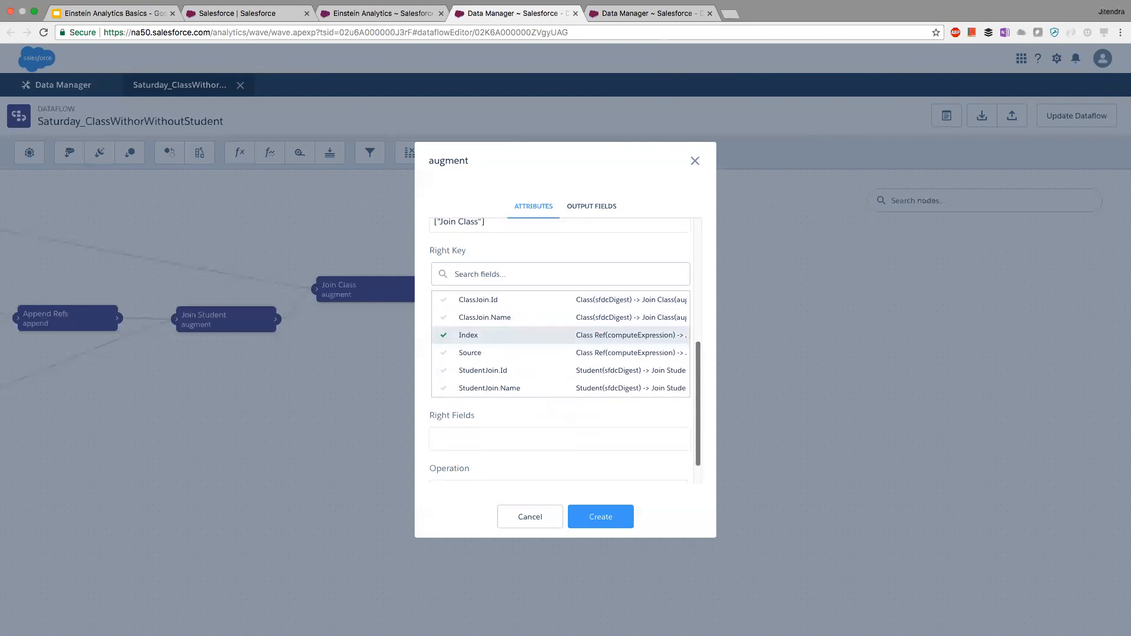
scroll(560, 354, up, 2)
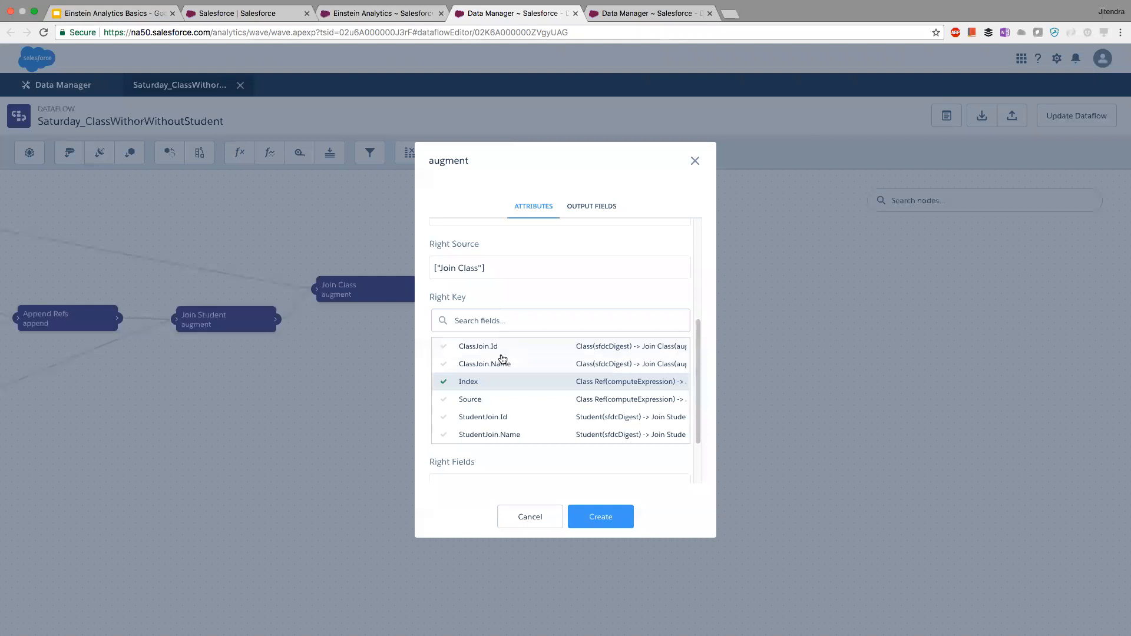
Switch to the ClassWithorWithoutStudent lens and compare the name, ID and Index values of the class rows with those of the student rows.
click(372, 13)
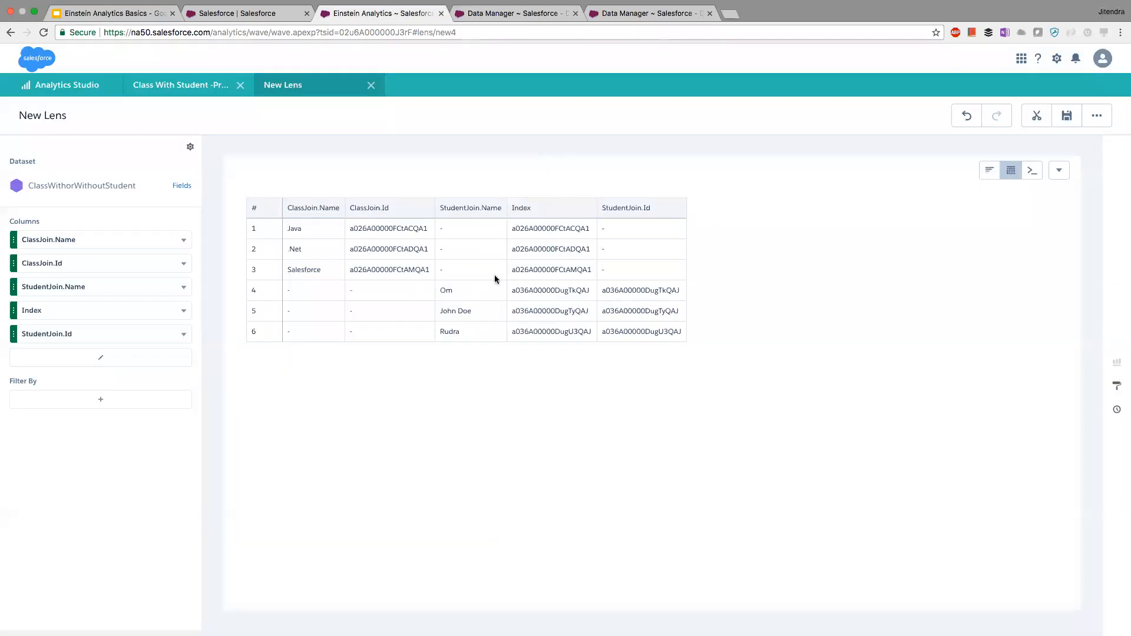
drag(444, 292, 457, 330)
click(497, 358)
drag(440, 295, 456, 328)
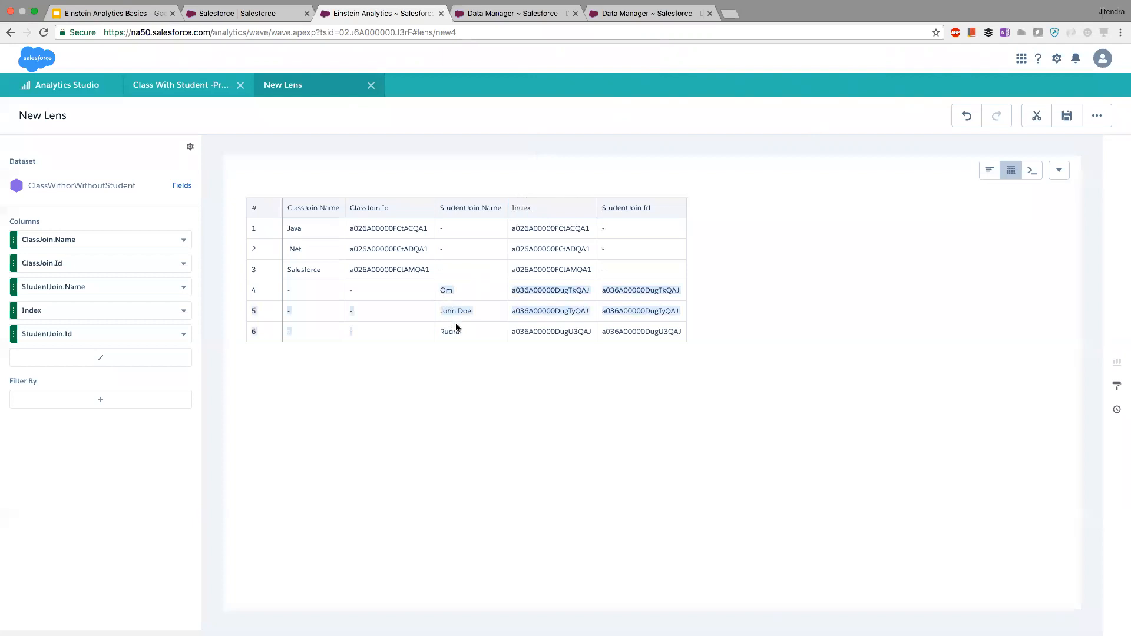
click(496, 377)
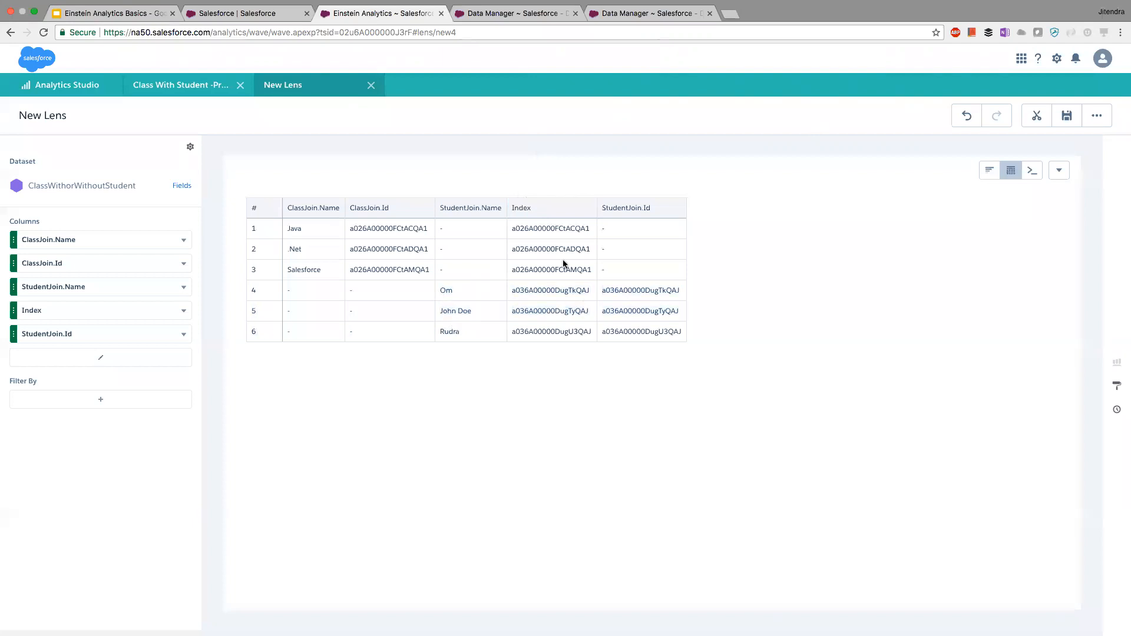
drag(513, 230, 577, 277)
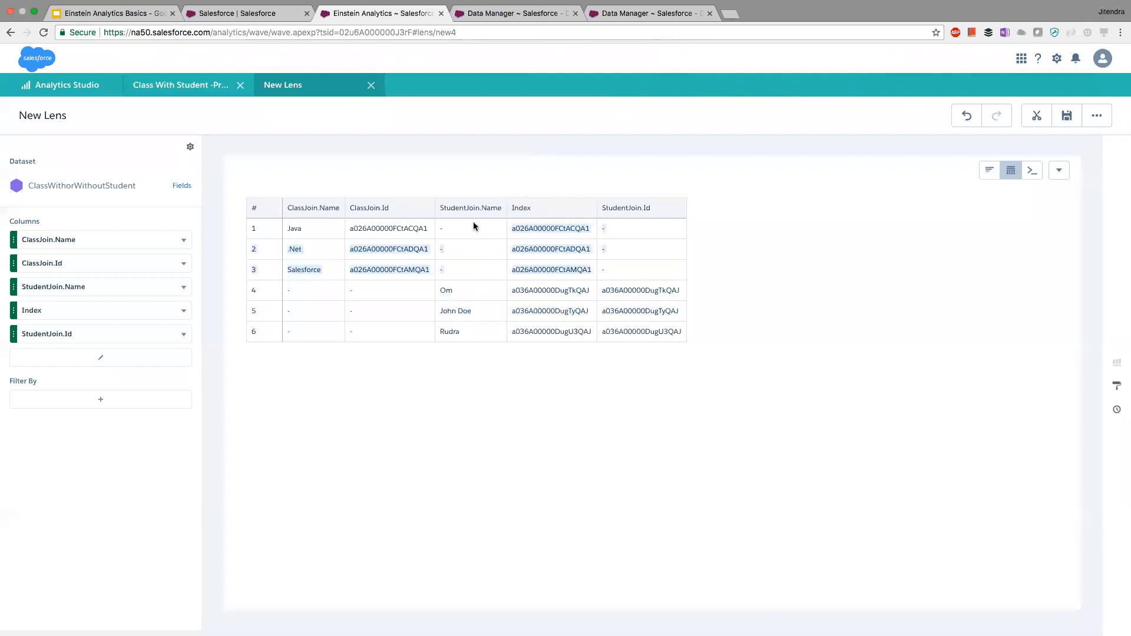
click(472, 308)
drag(444, 292, 463, 334)
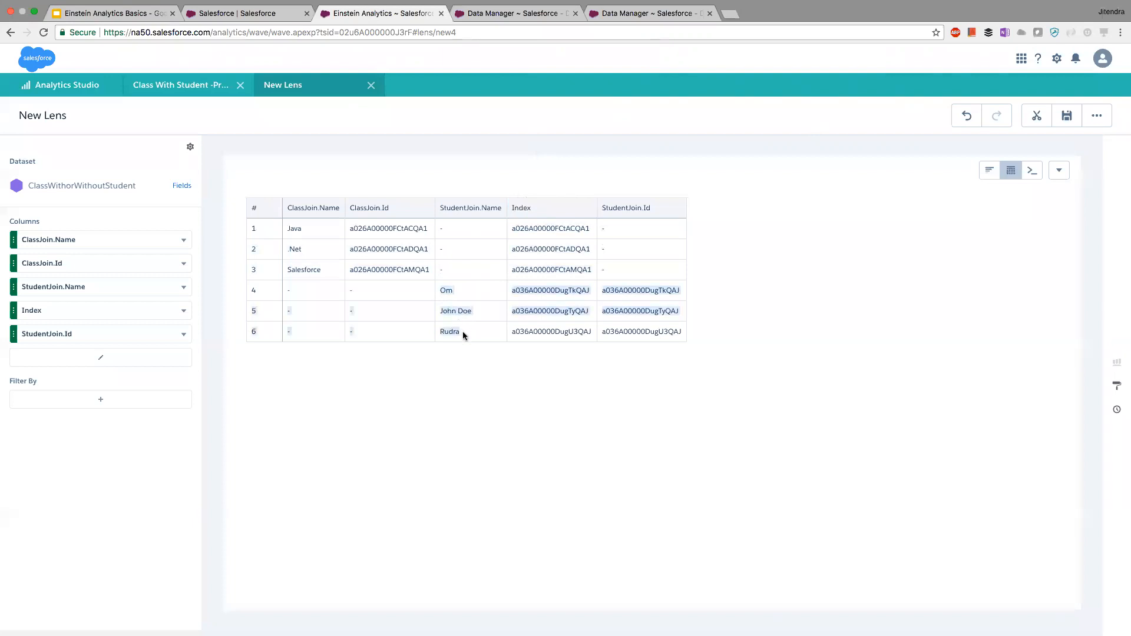
click(463, 336)
drag(683, 335, 678, 288)
click(607, 293)
drag(347, 229, 593, 271)
click(518, 247)
drag(357, 227, 517, 236)
click(517, 229)
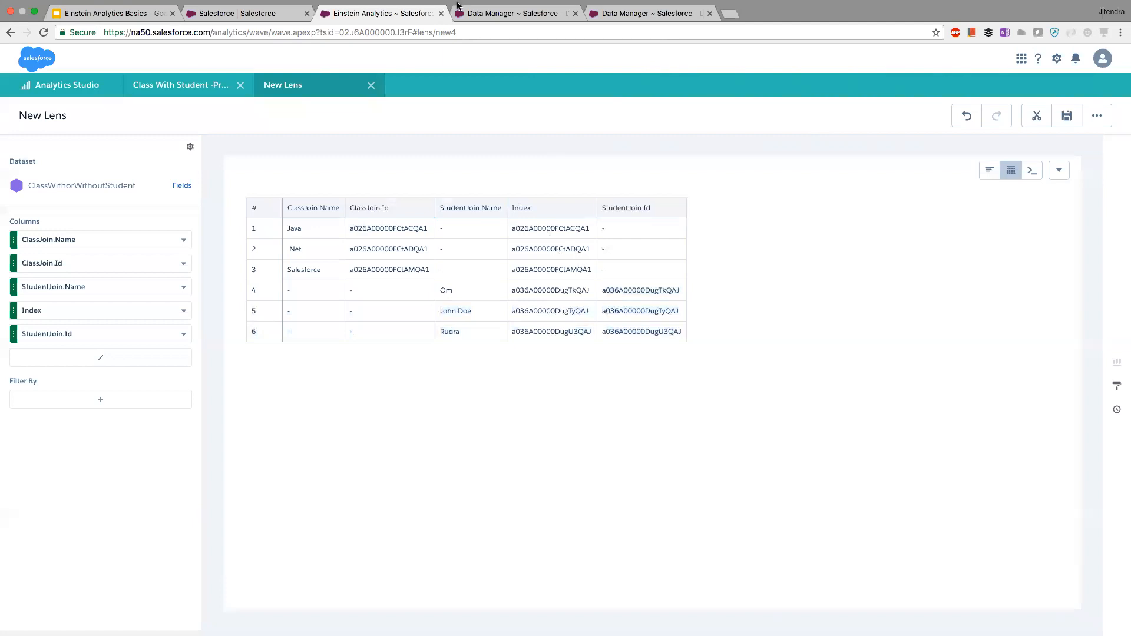
Return to the dataflow editor and discard the unfinished Self Join Class augment node.
click(480, 14)
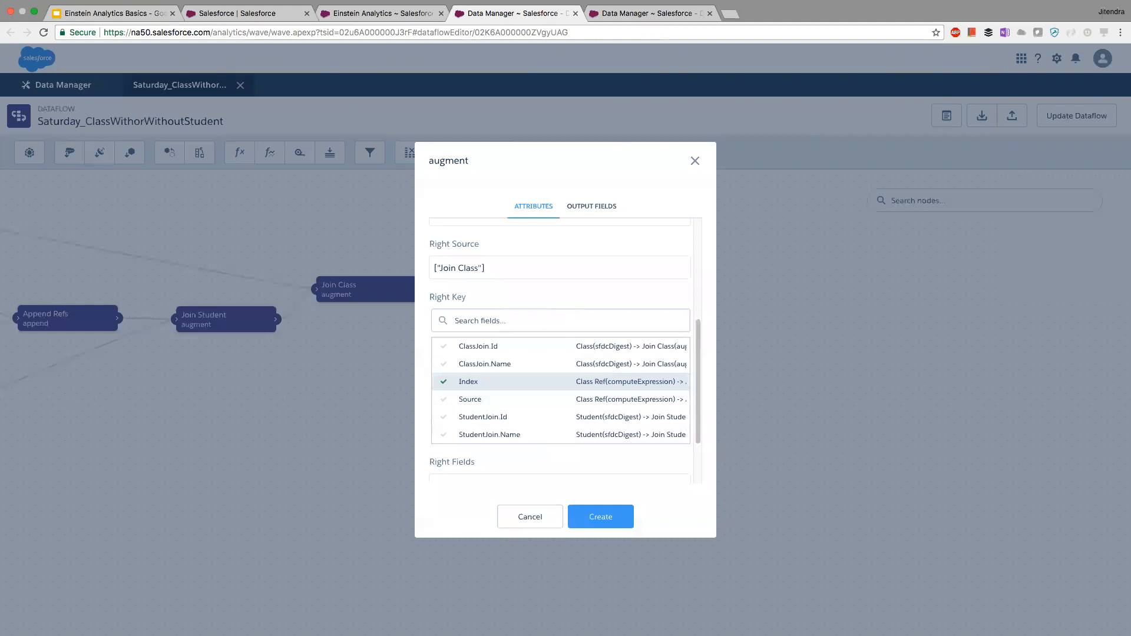
scroll(564, 387, down, 1)
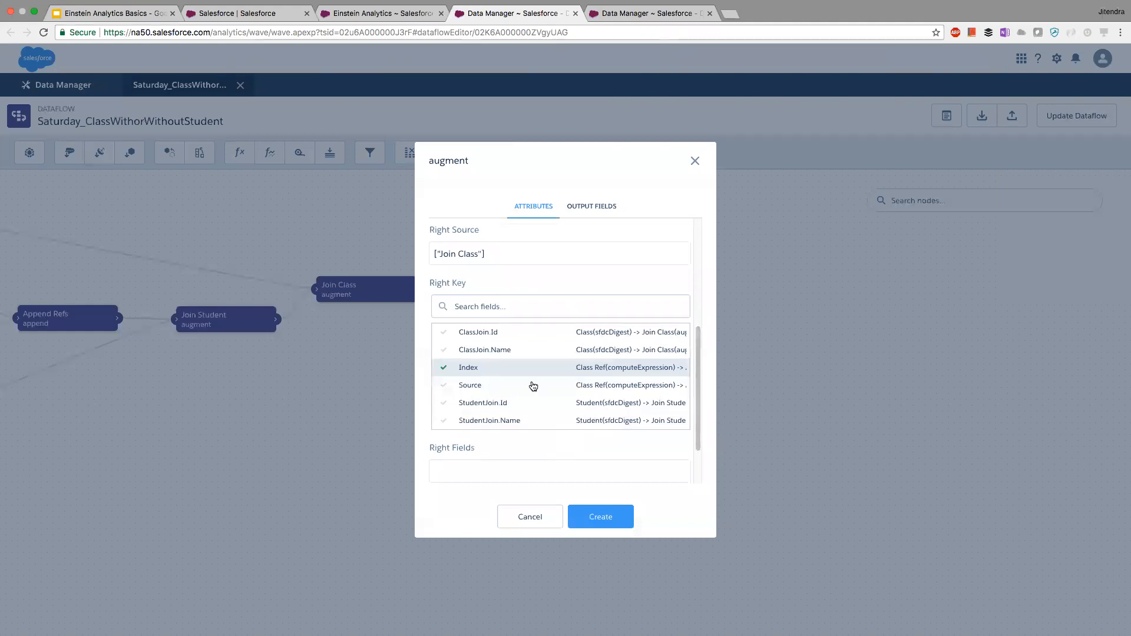
scroll(533, 384, up, 1)
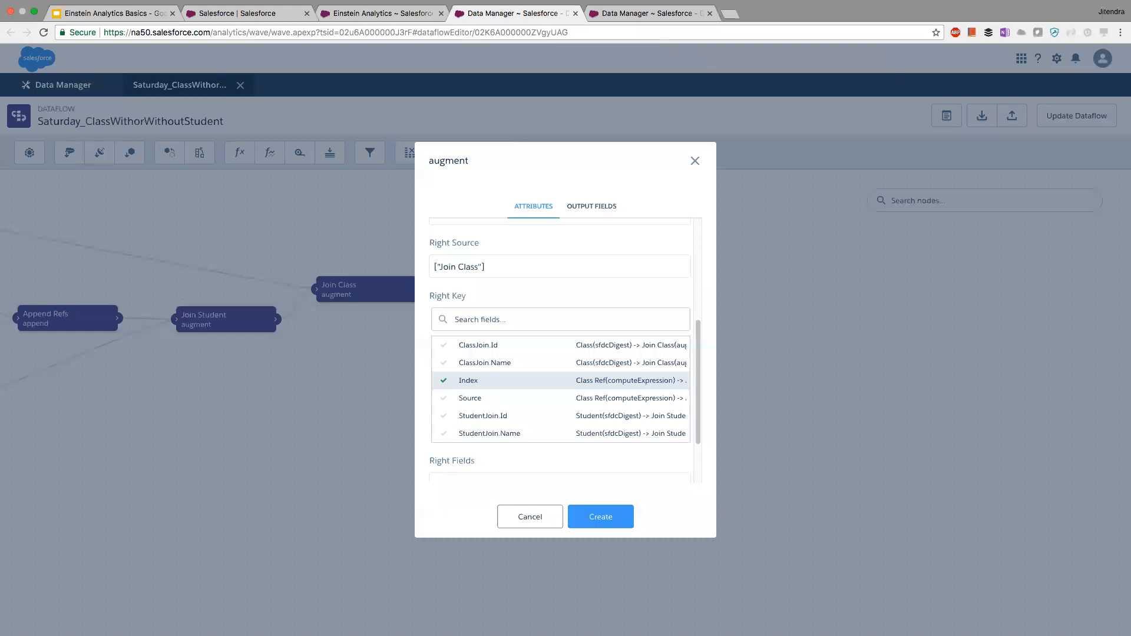
click(530, 517)
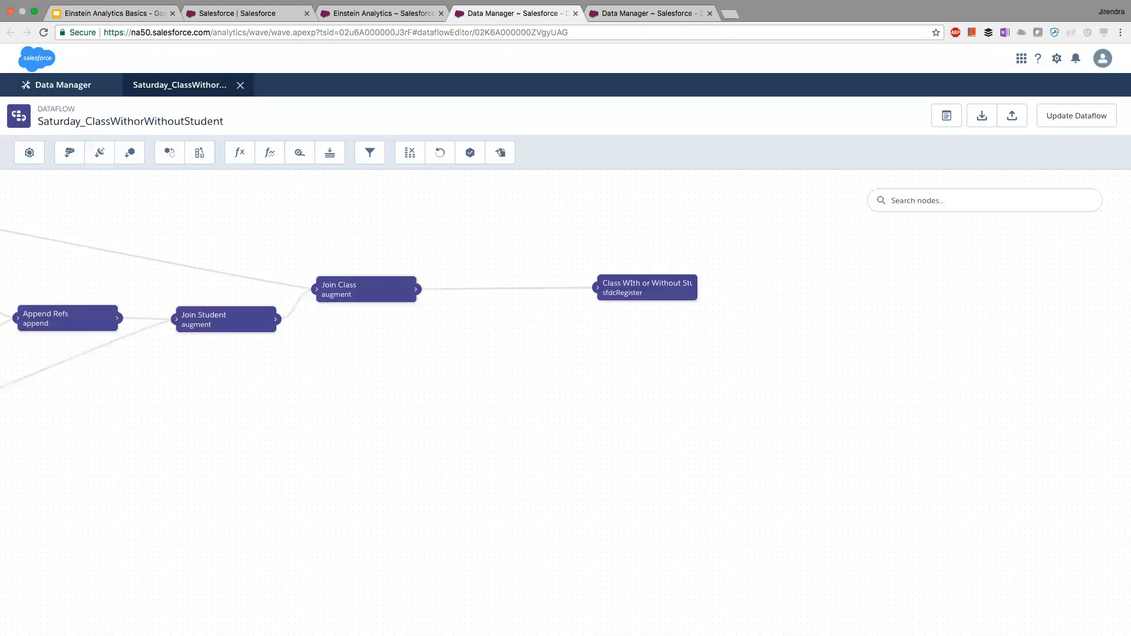
Add Class__c to the right fields of the Join Student augment and save it, propagating the field change downstream.
drag(149, 348, 456, 352)
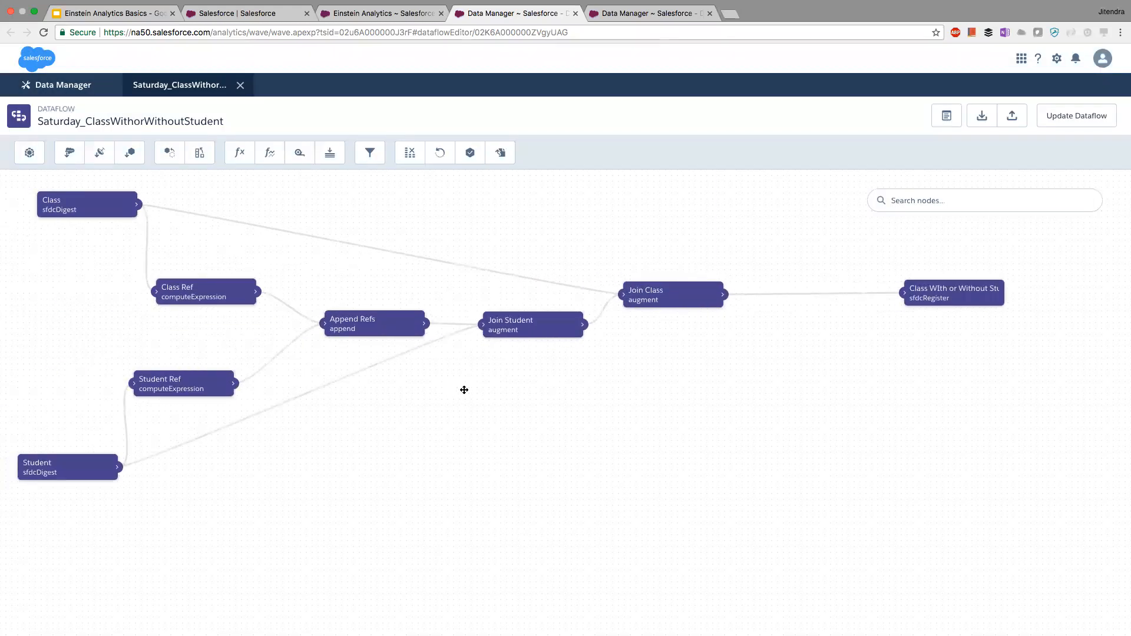
drag(463, 395, 501, 390)
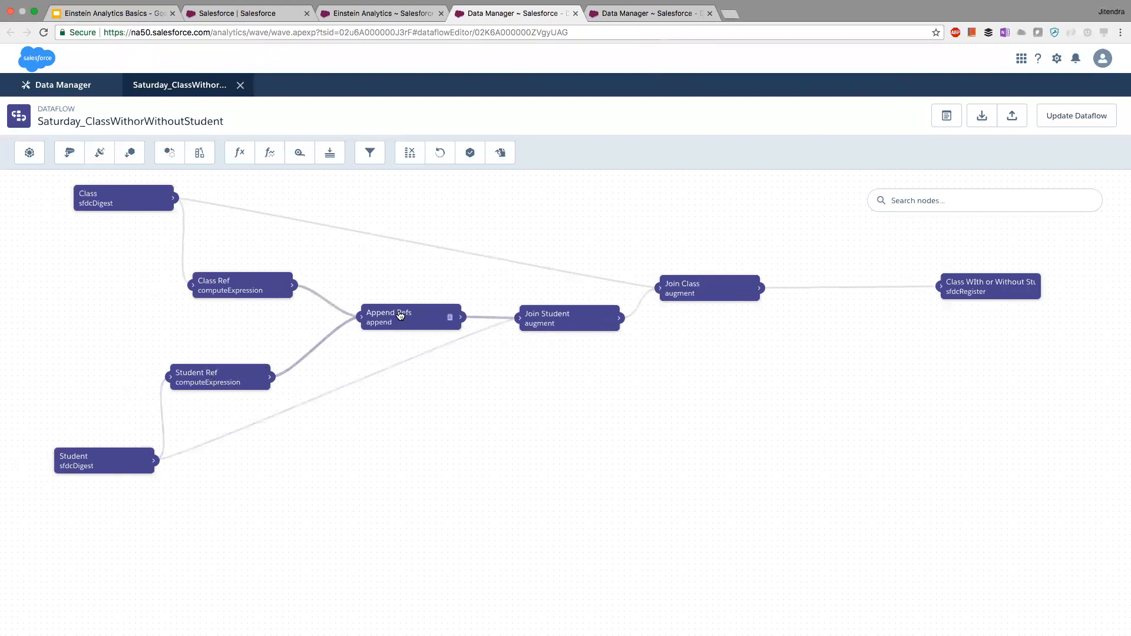
click(551, 319)
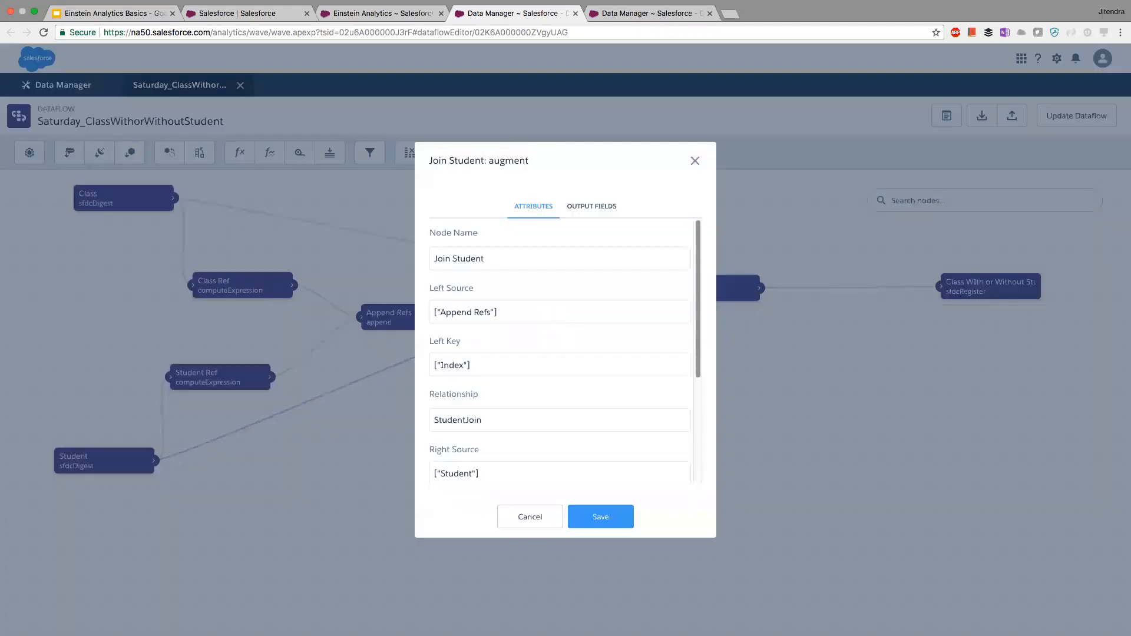
scroll(559, 354, down, 5)
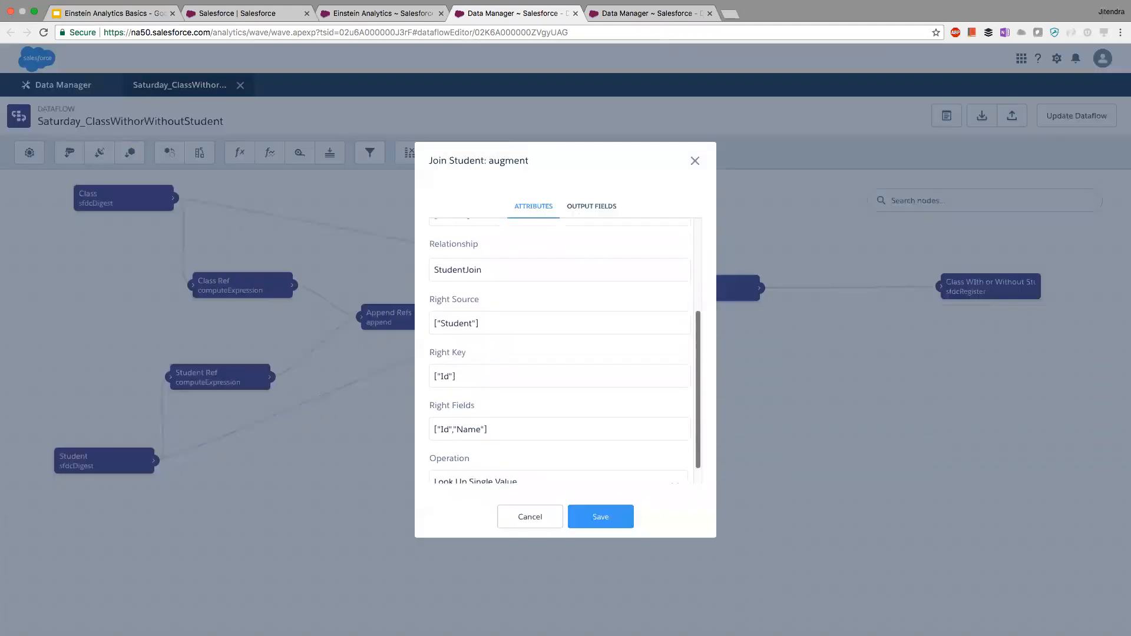
click(560, 408)
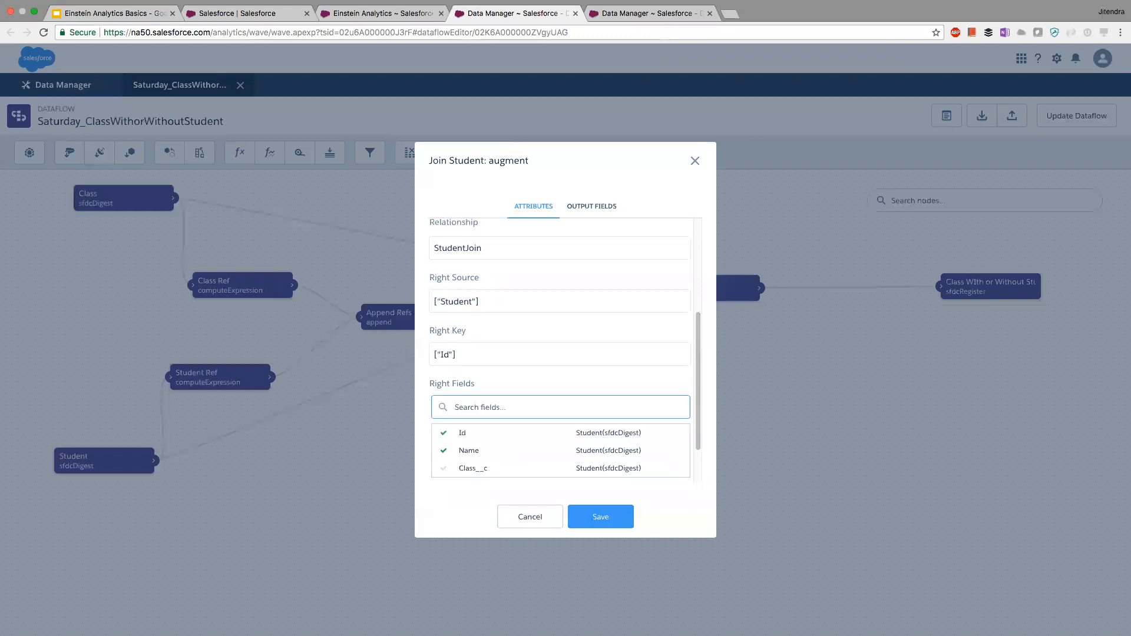
click(473, 468)
click(600, 517)
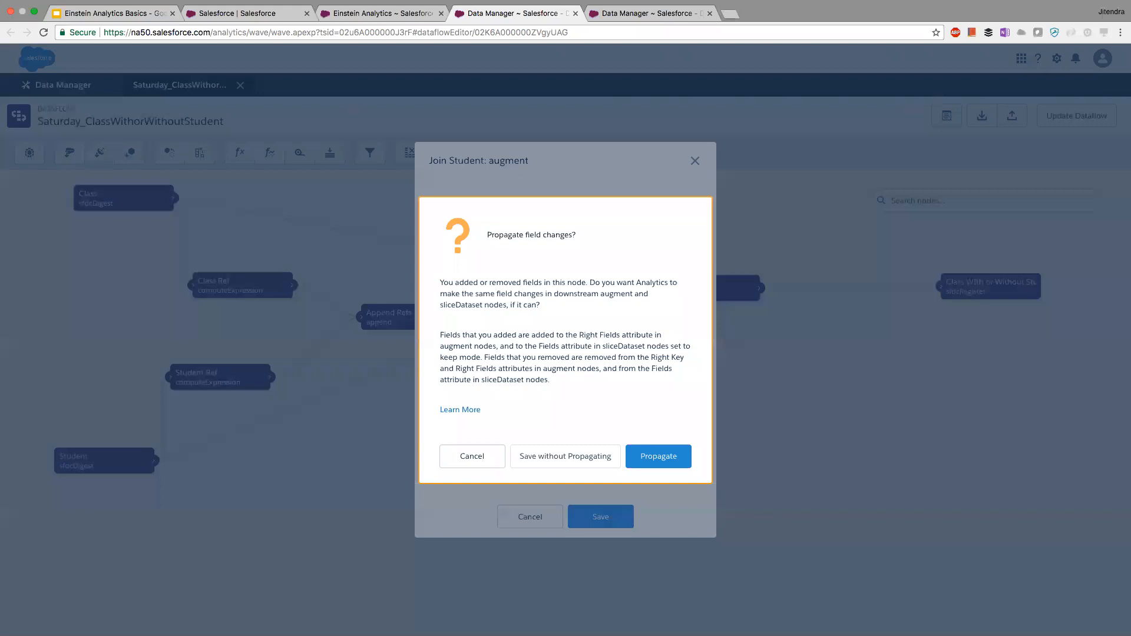
click(659, 457)
Review the sources, keys and right fields of the Join Student and Join Class augments without changing them.
drag(625, 360, 418, 381)
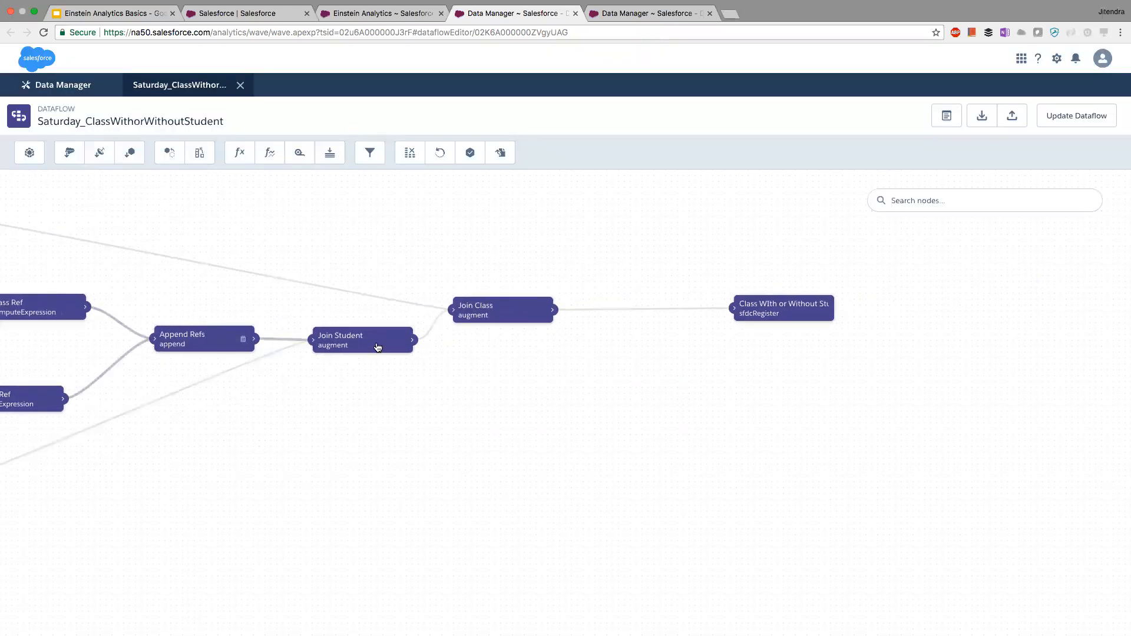
double_click(344, 347)
scroll(559, 365, down, 3)
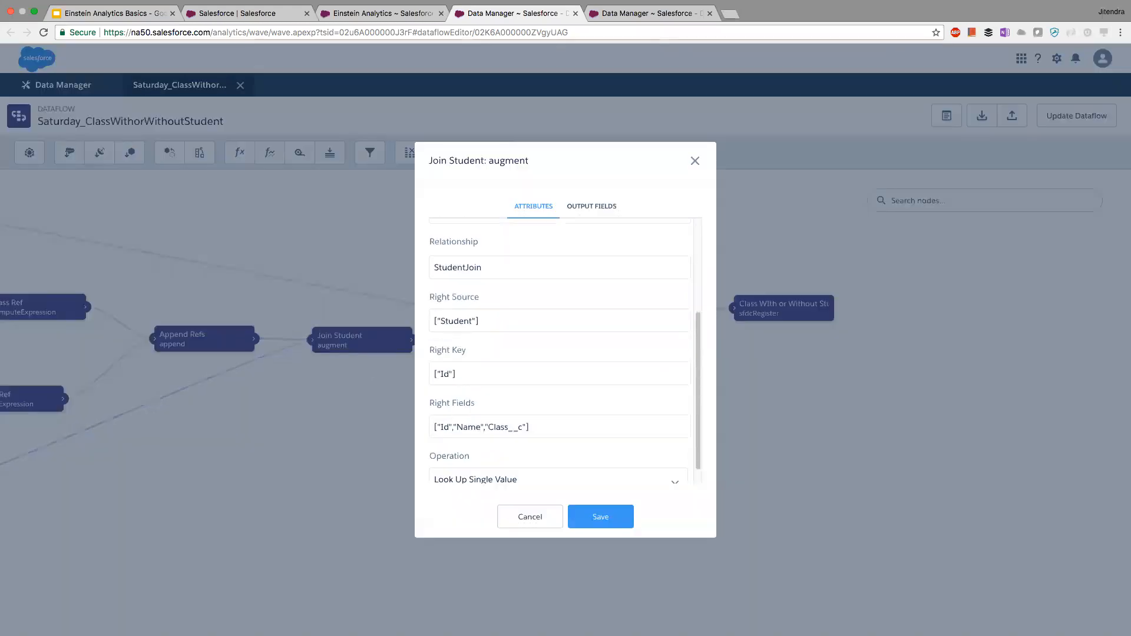
click(530, 517)
double_click(482, 312)
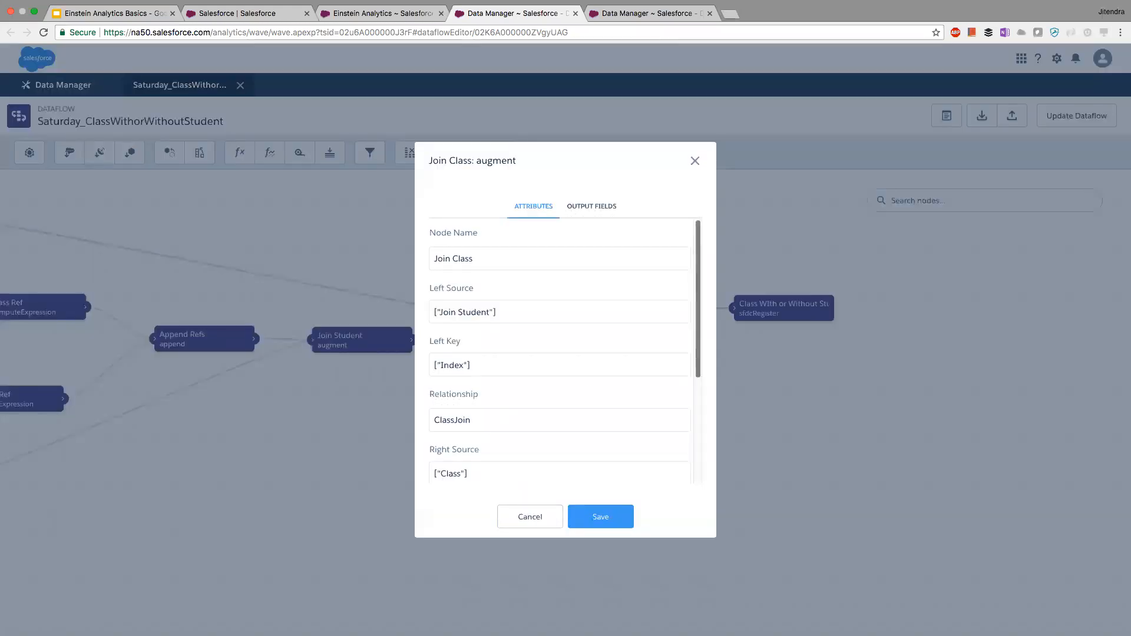
scroll(560, 354, down, 5)
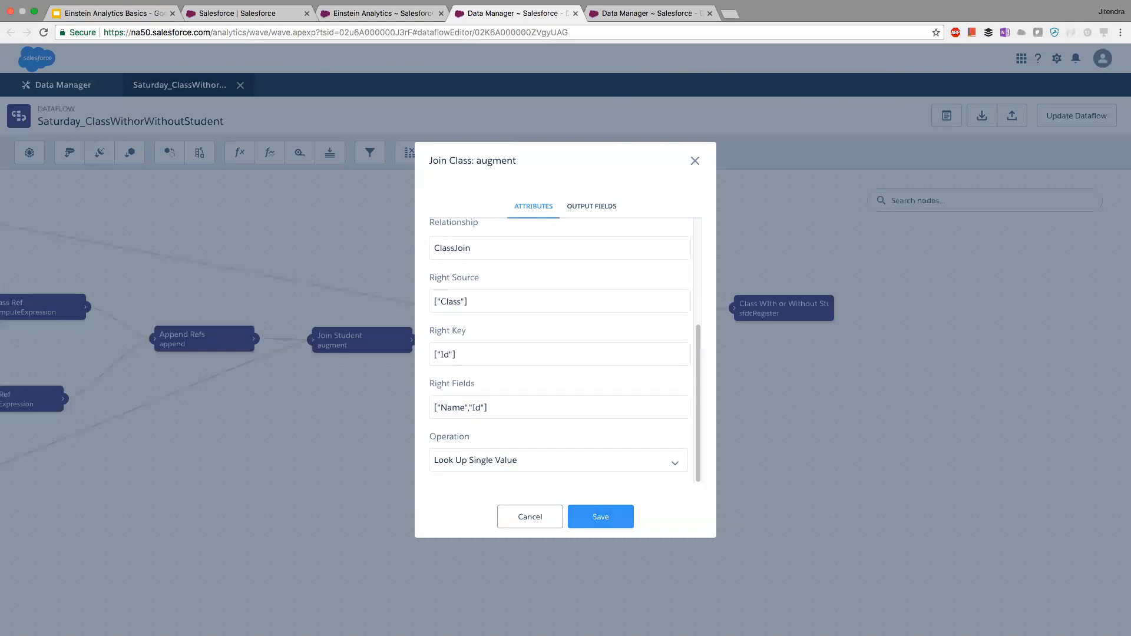
click(531, 517)
Move the Join Class node slightly higher on the canvas, above the line of Join Student and the register node.
drag(485, 310, 487, 266)
drag(707, 346, 555, 351)
drag(480, 345, 595, 350)
drag(451, 278, 472, 290)
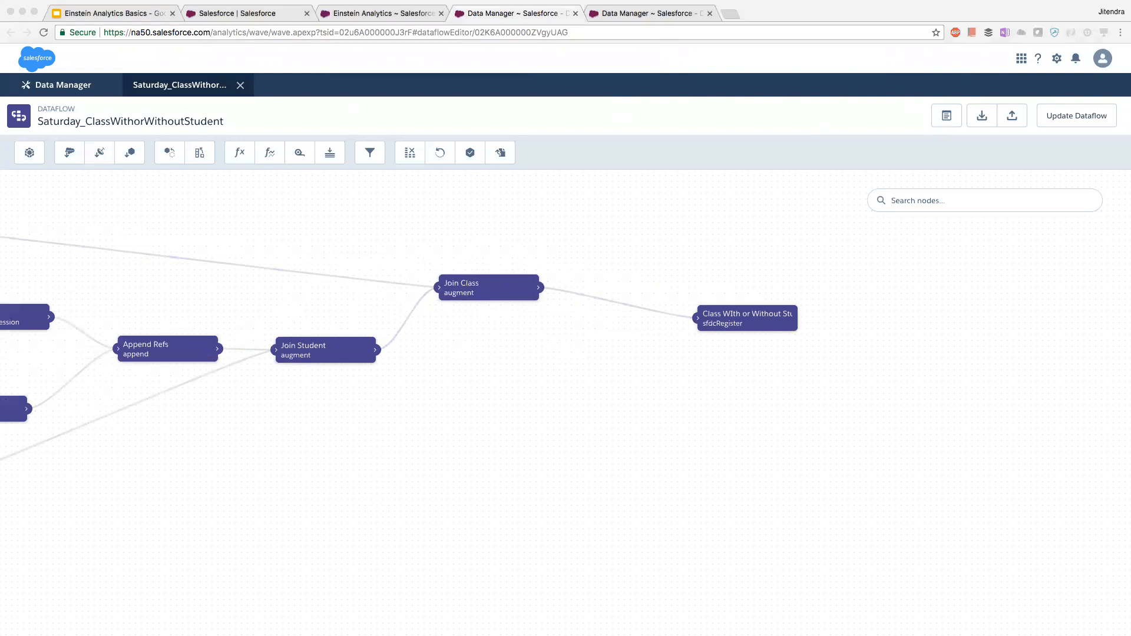
click(470, 289)
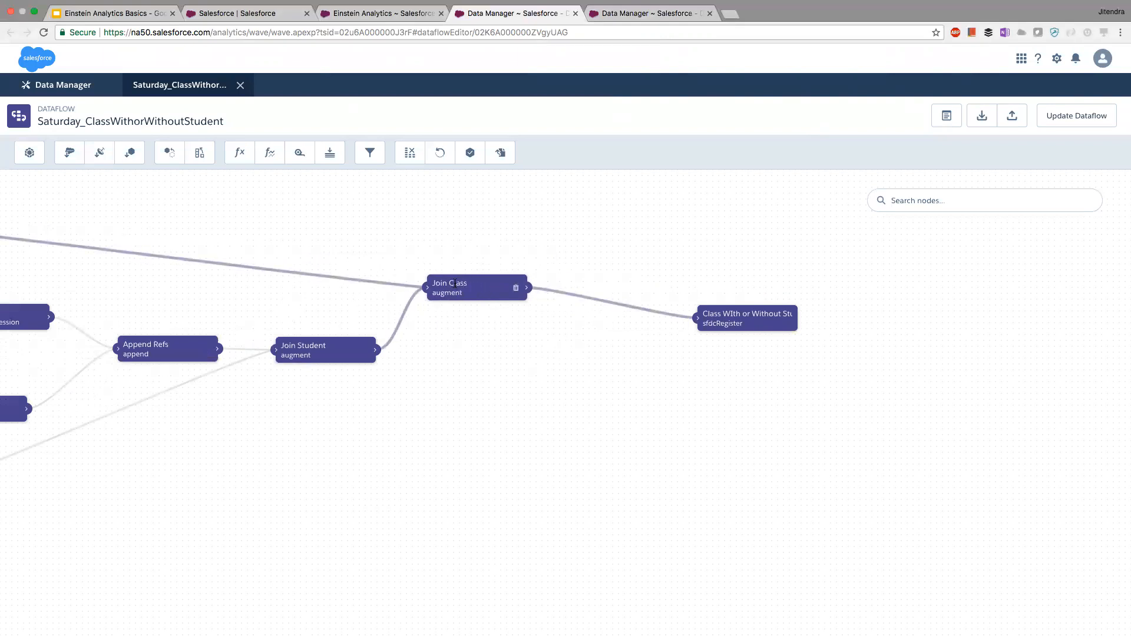
Check the output fields of the Join Class augment for the student's class field.
click(462, 289)
click(591, 206)
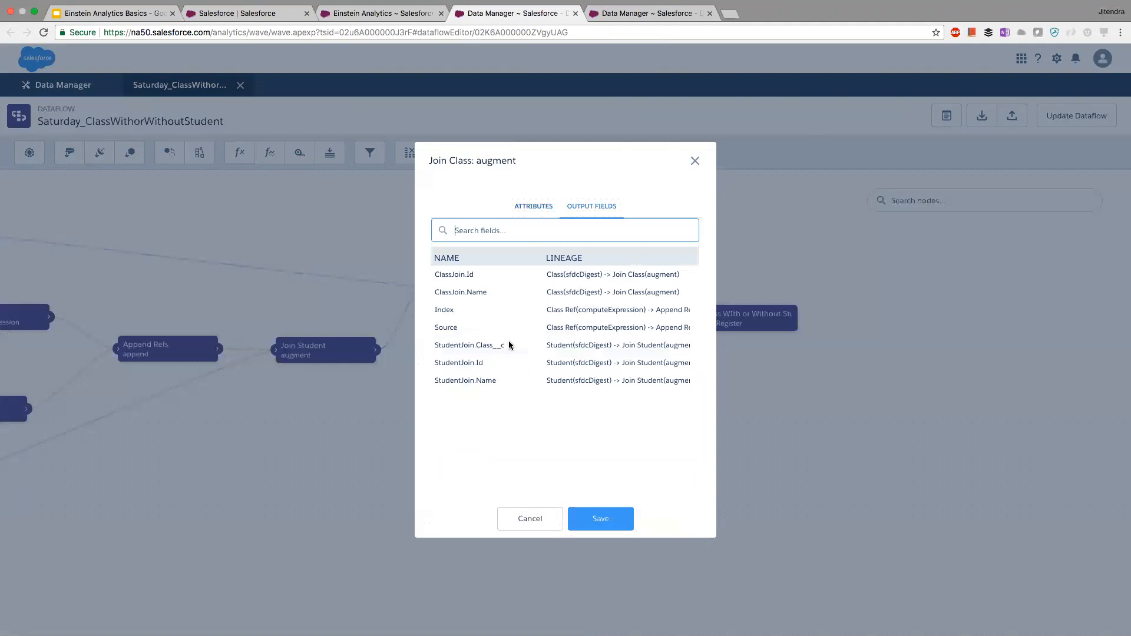
click(529, 519)
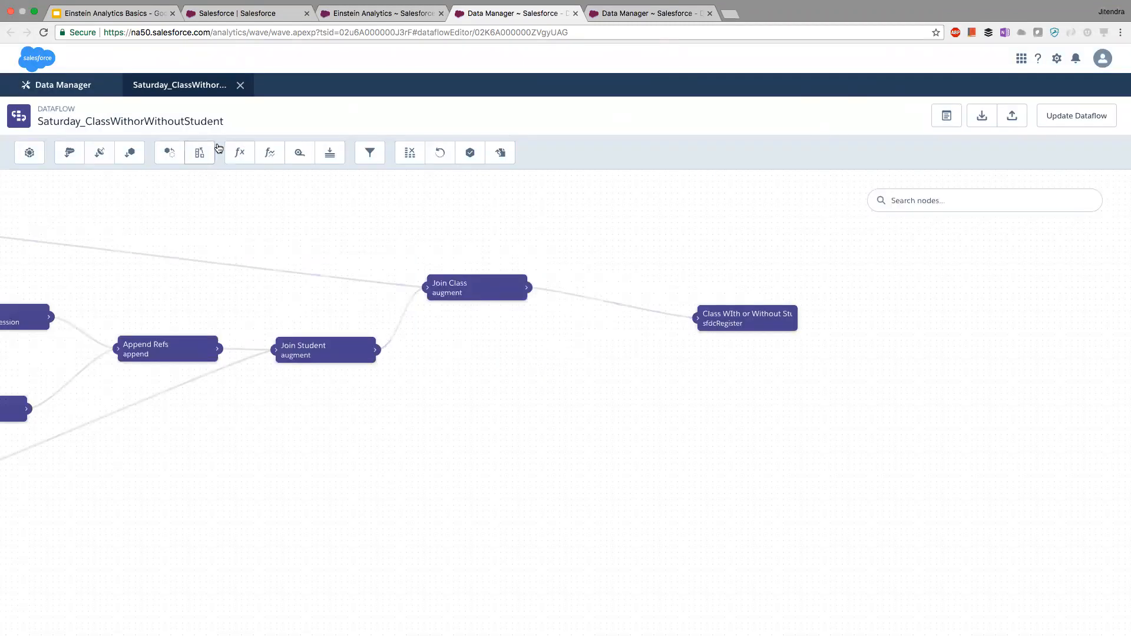
Start a new augment named Self Join Class with Join Class as its left source and Index as its left key.
click(199, 153)
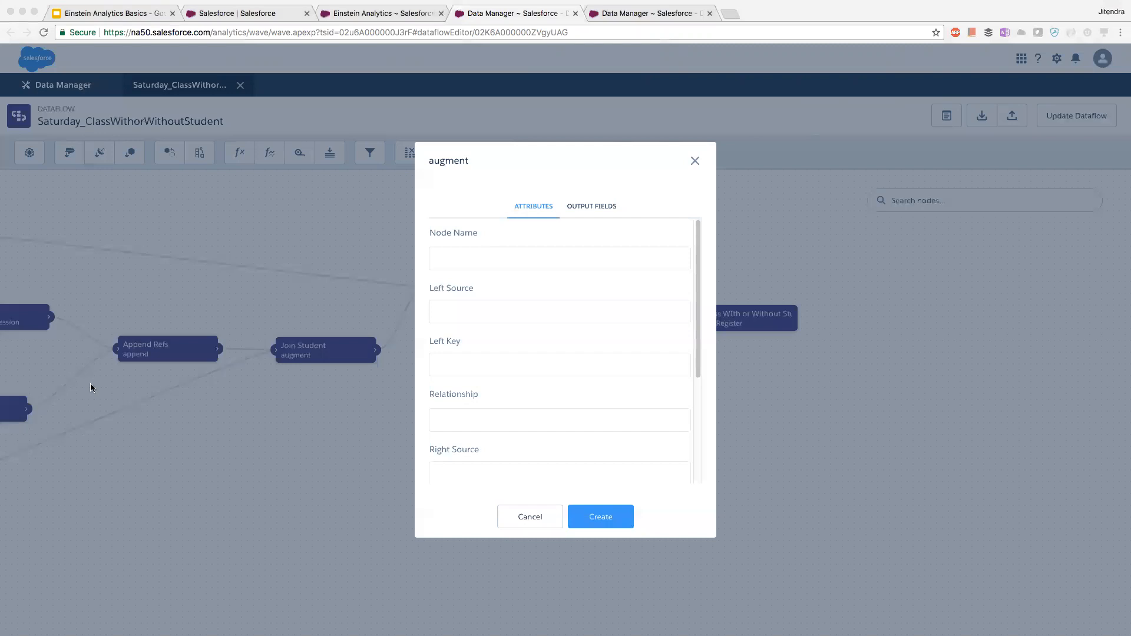
click(560, 283)
click(531, 267)
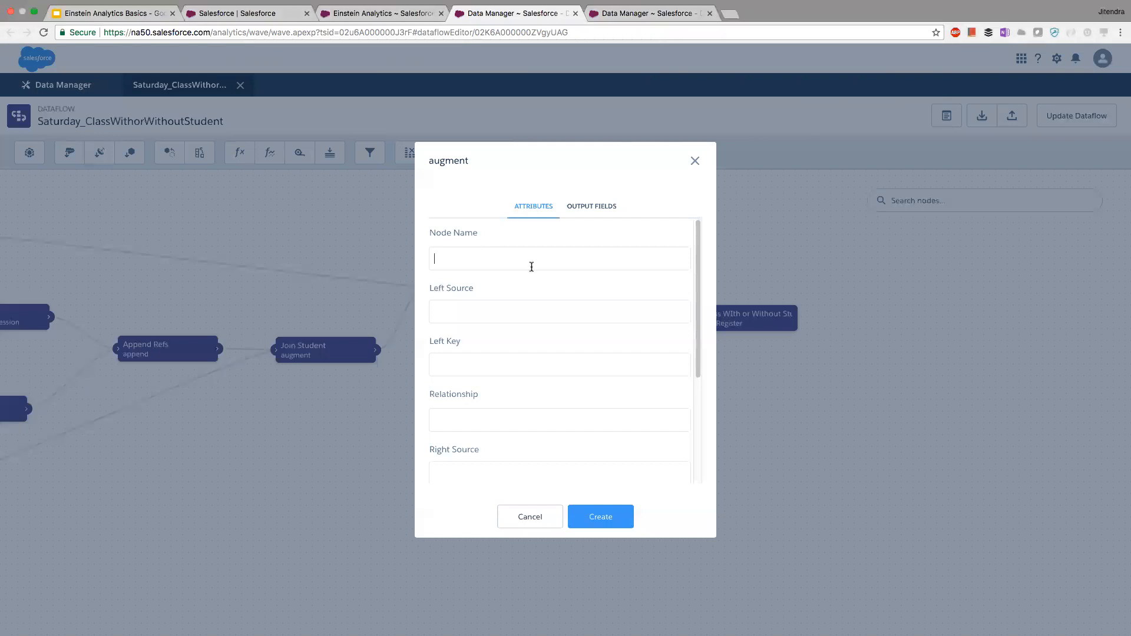
text(Self Join Class)
click(534, 309)
click(498, 386)
click(484, 371)
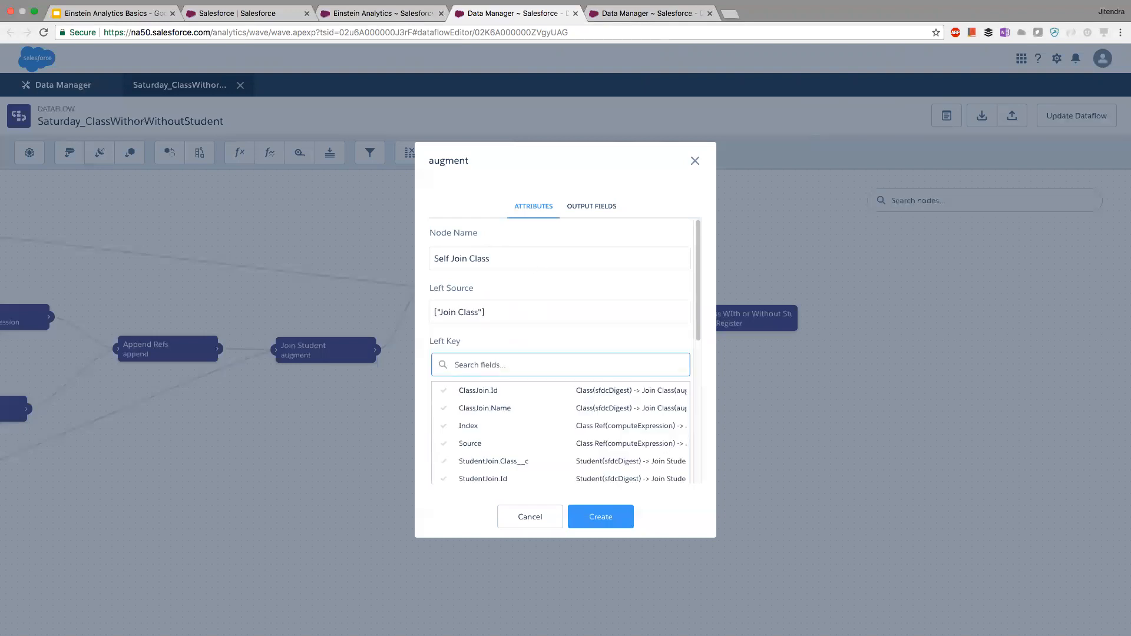
click(469, 426)
click(427, 386)
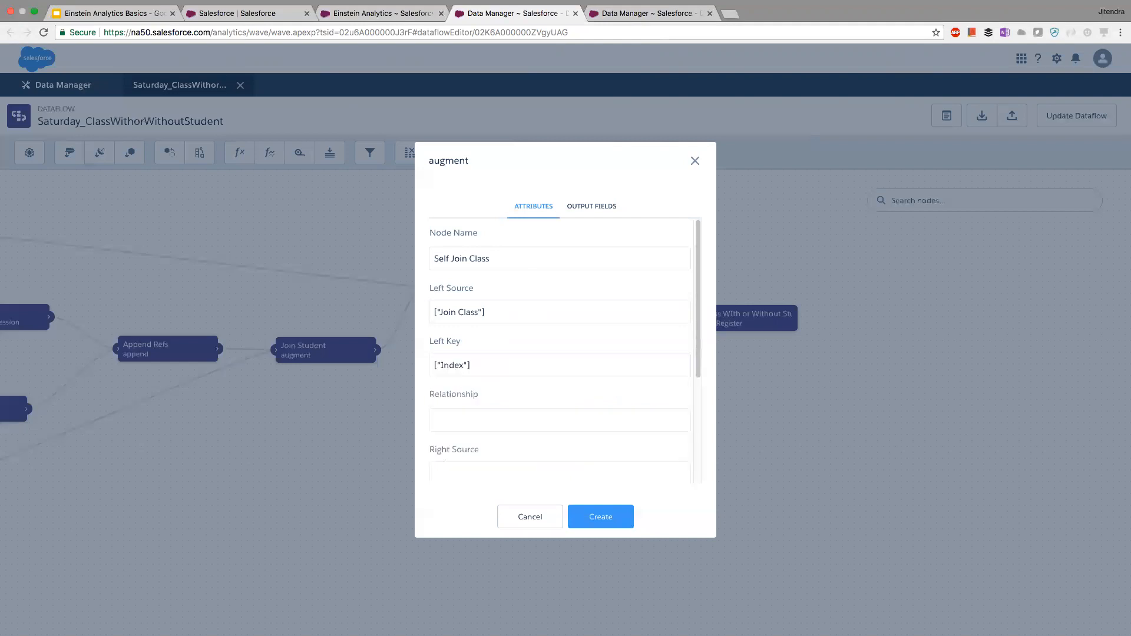
Set the Self Join Class augment's relationship to Self and its right source to Join Class.
text(Self)
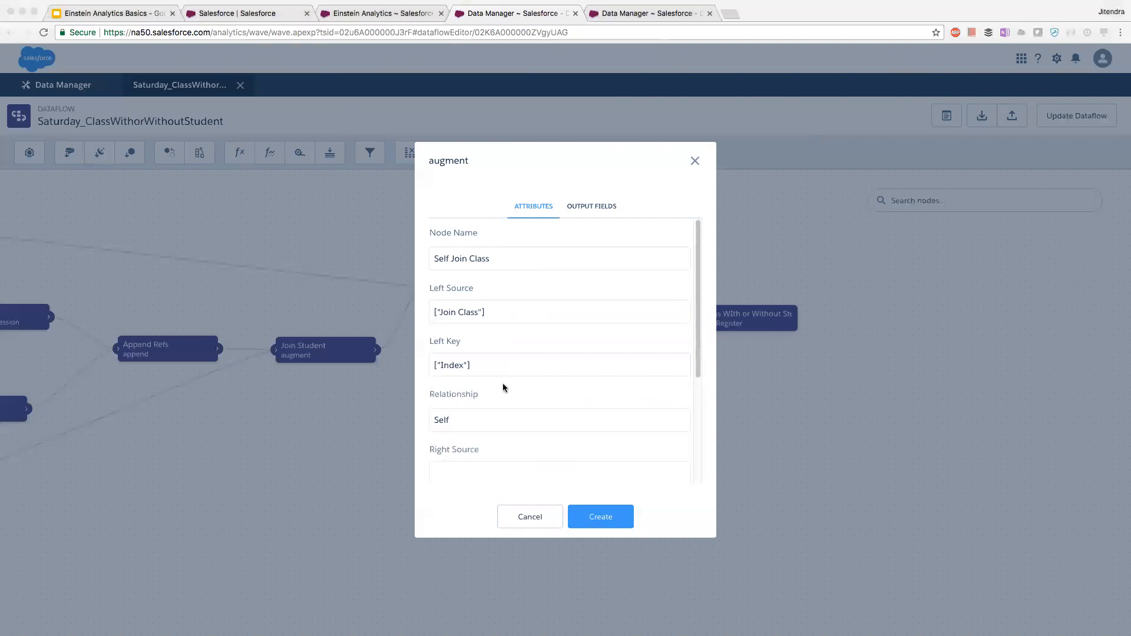
drag(699, 299, 698, 390)
click(487, 323)
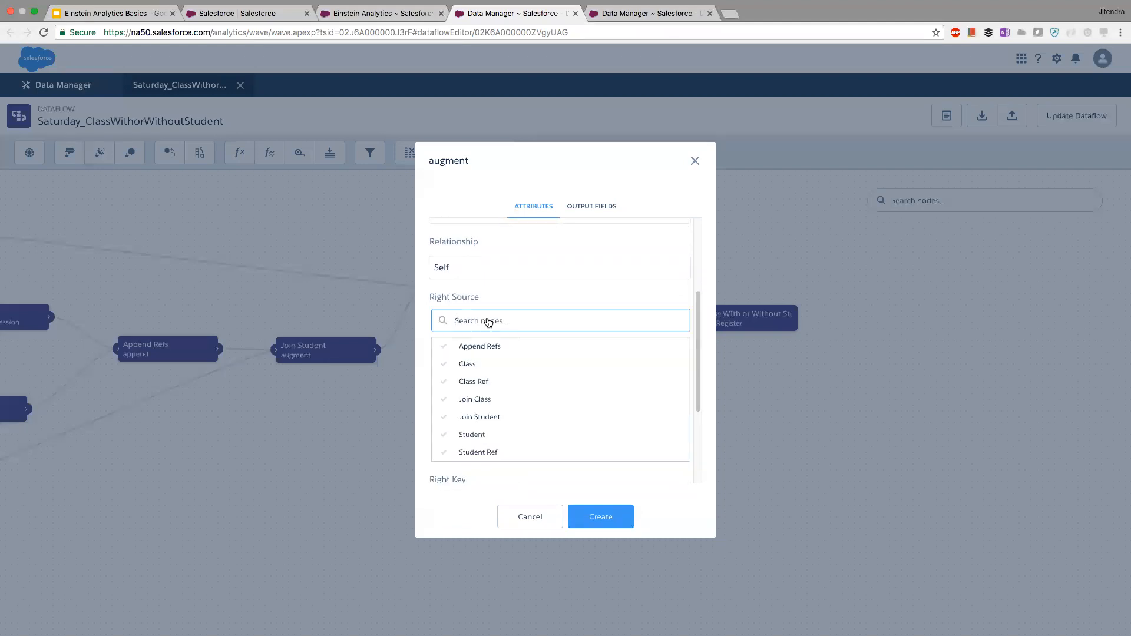
click(489, 399)
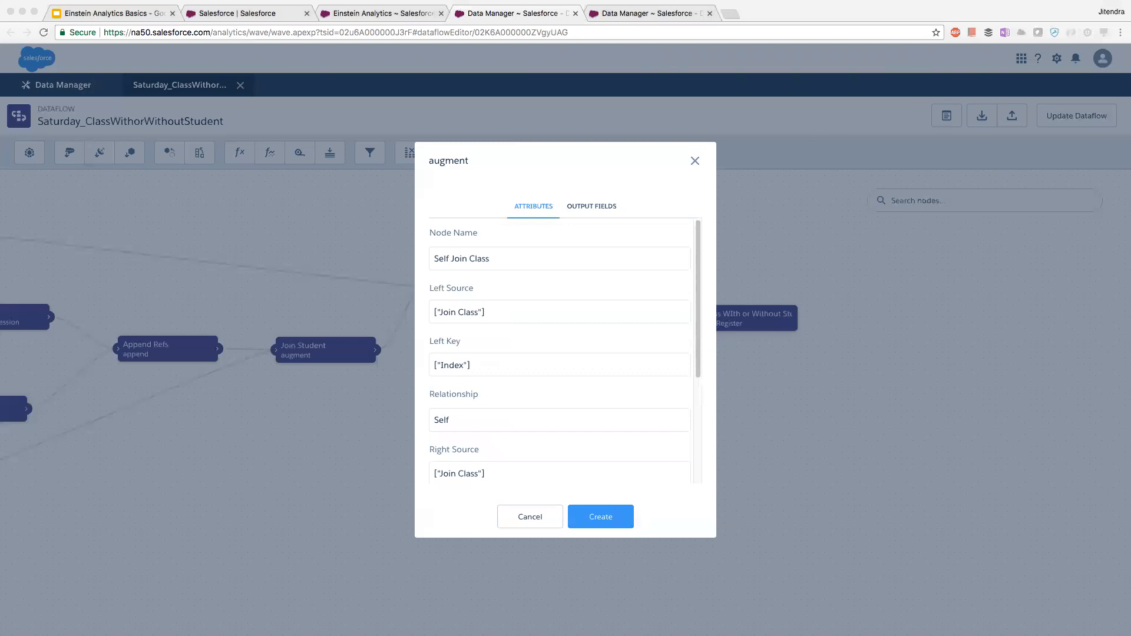
Choose StudentJoin.Class__c as the right key of the Self Join Class augment and compare the setup with the ClassWithorWithoutStudent lens.
scroll(566, 352, down, 3)
click(560, 452)
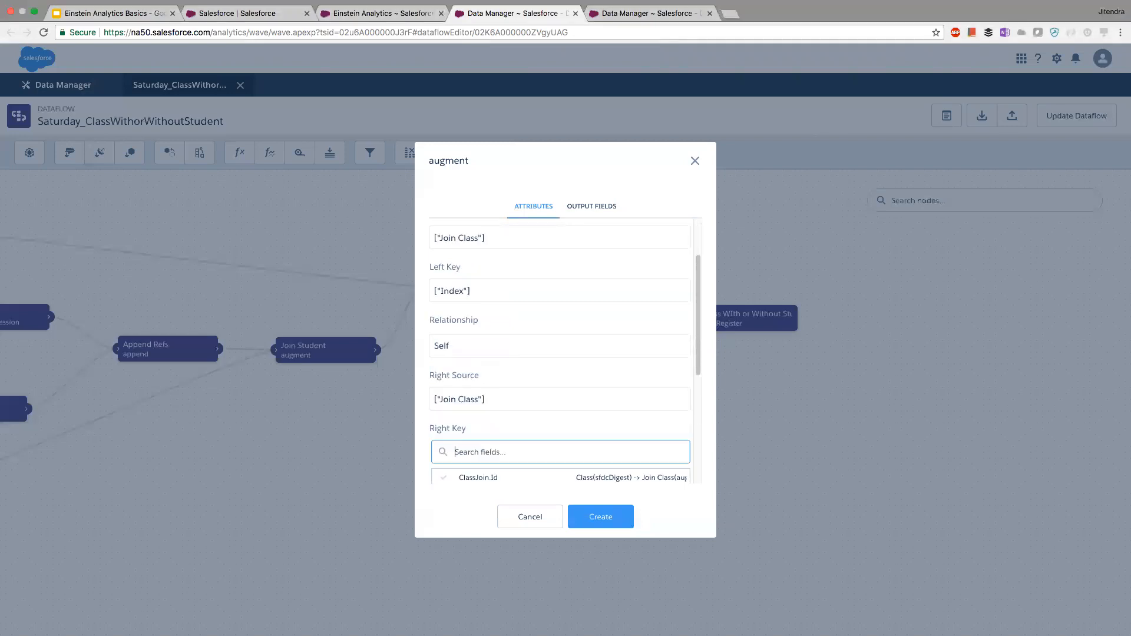
scroll(530, 389, down, 5)
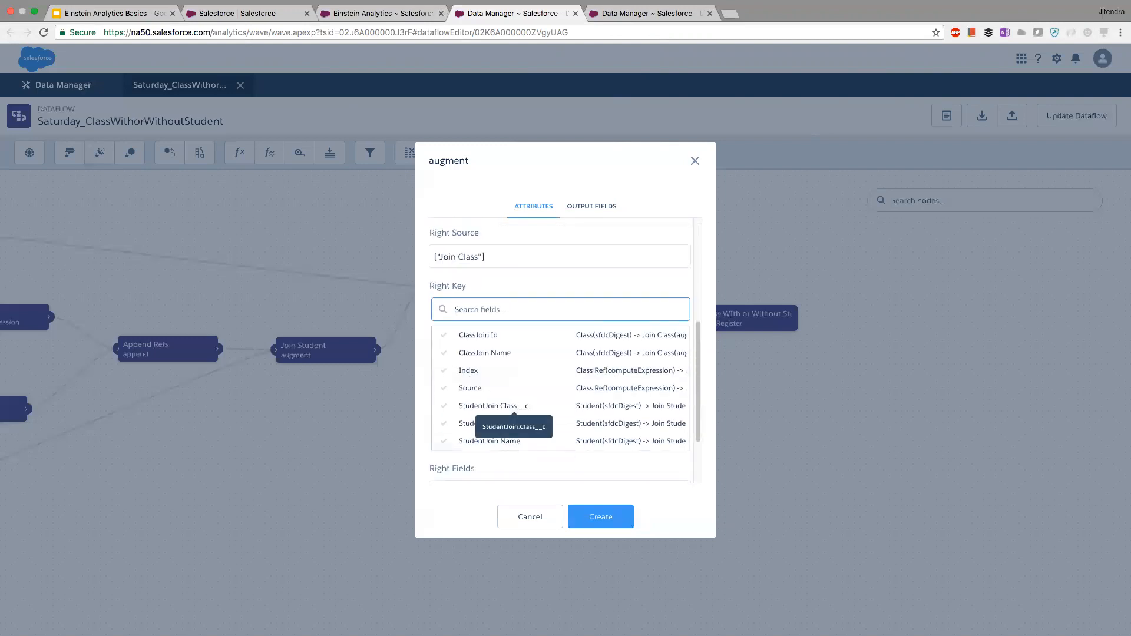
click(493, 406)
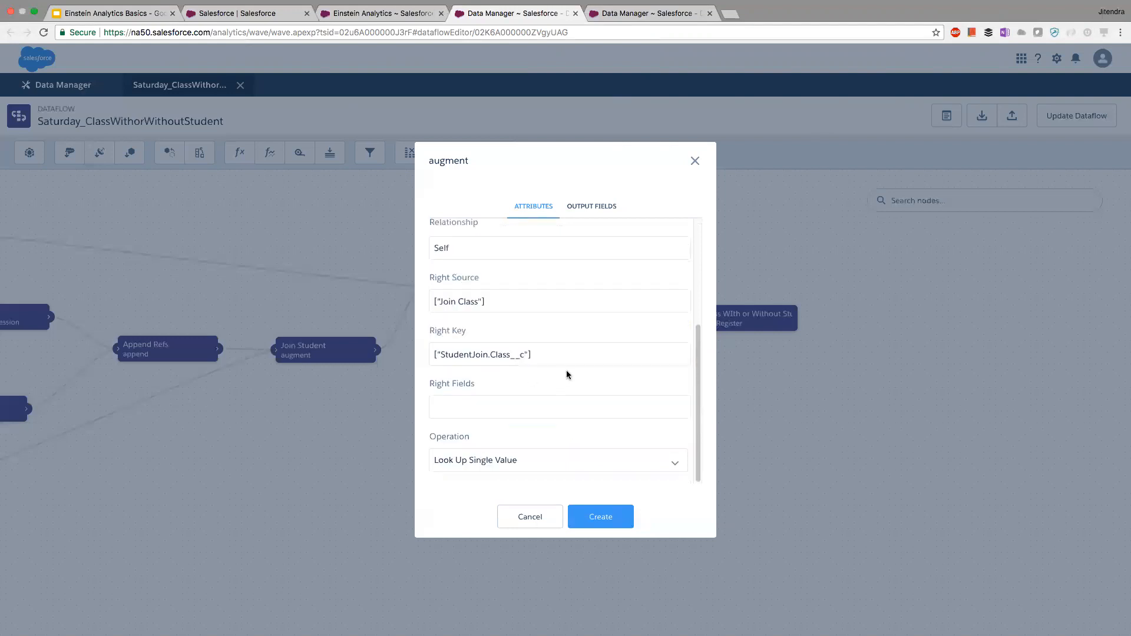
click(384, 16)
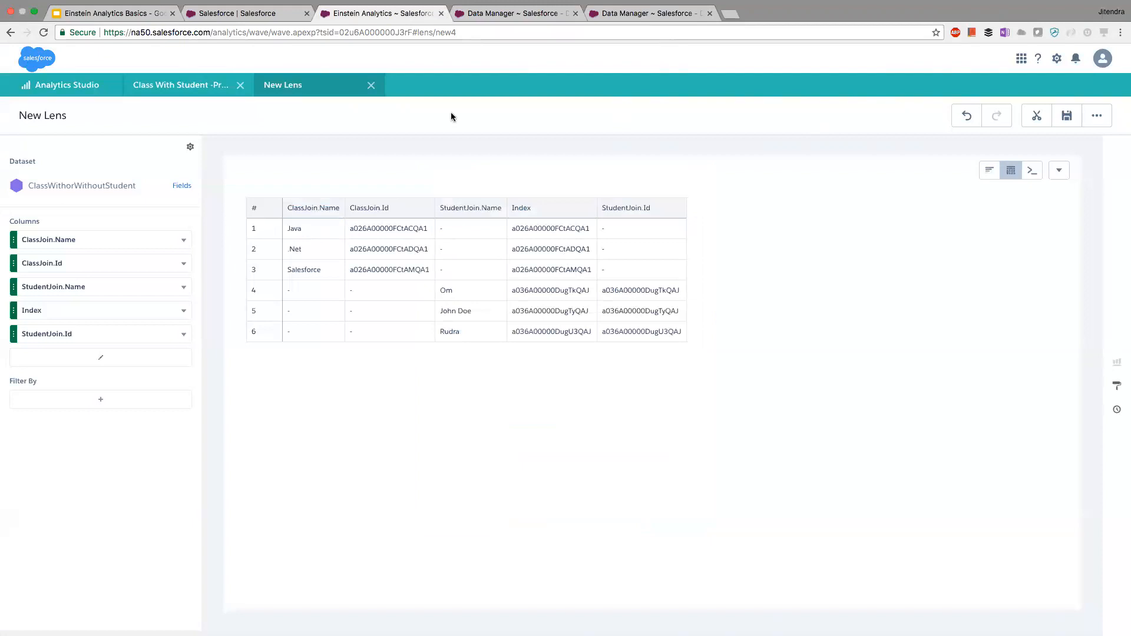
click(499, 17)
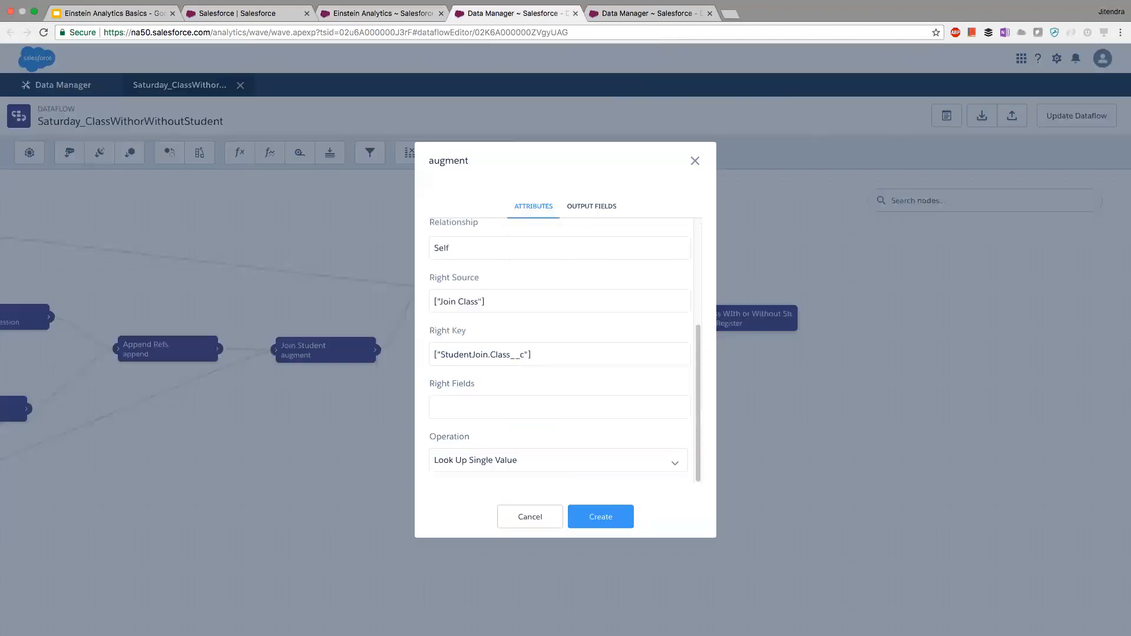
Select Index as the right field, create the Self Join Class augment node and place it closer to Join Class.
click(495, 407)
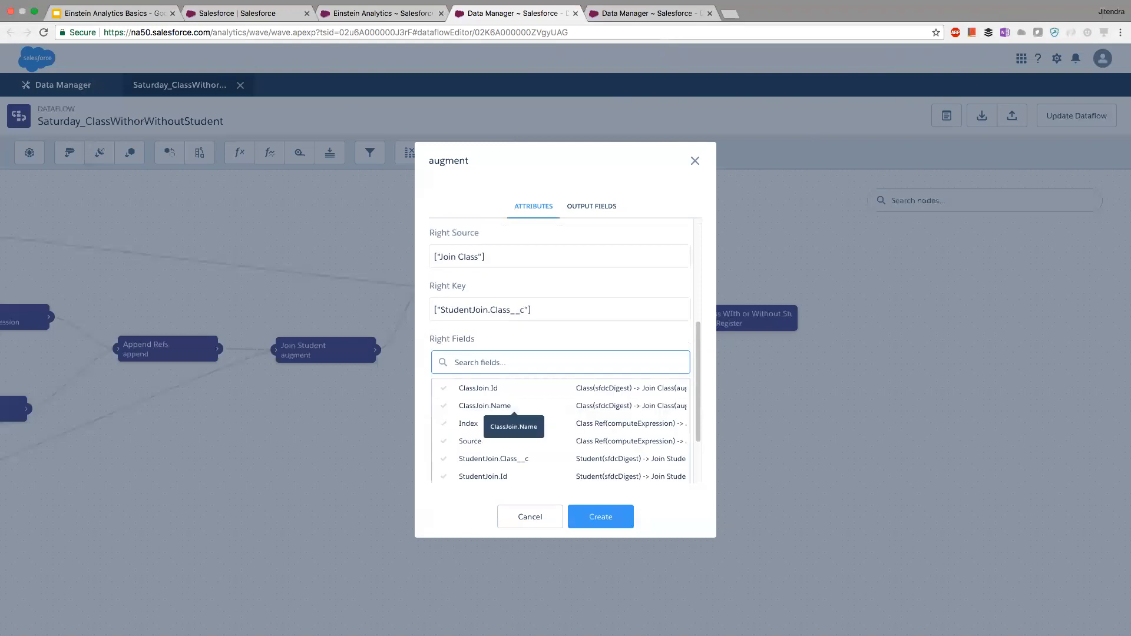
key(super+Tab)
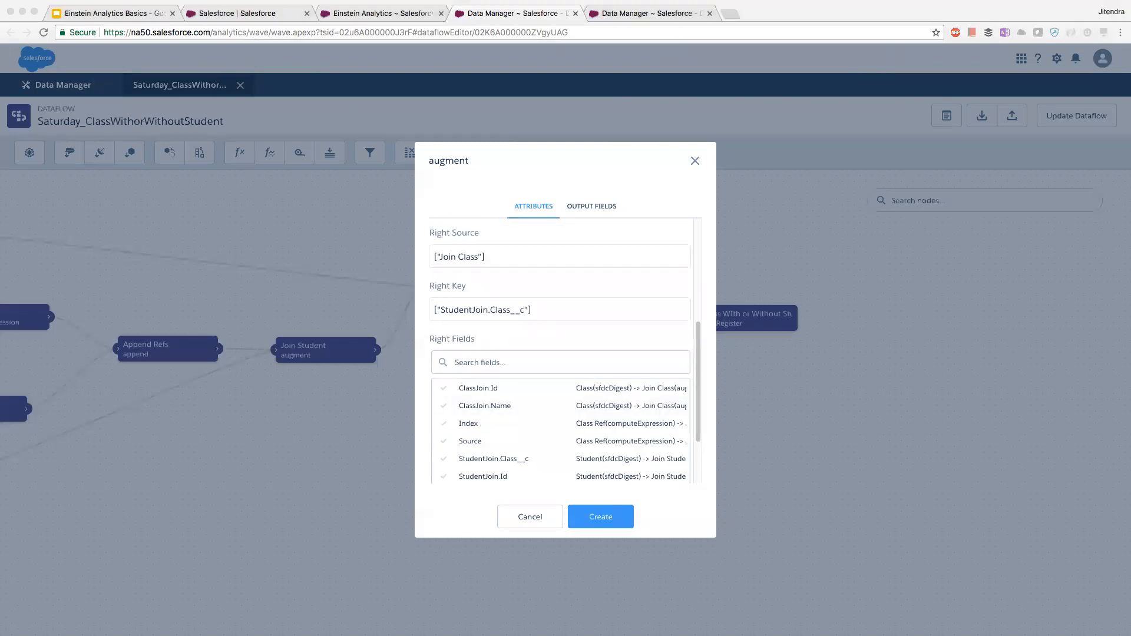
scroll(560, 378, down, 1)
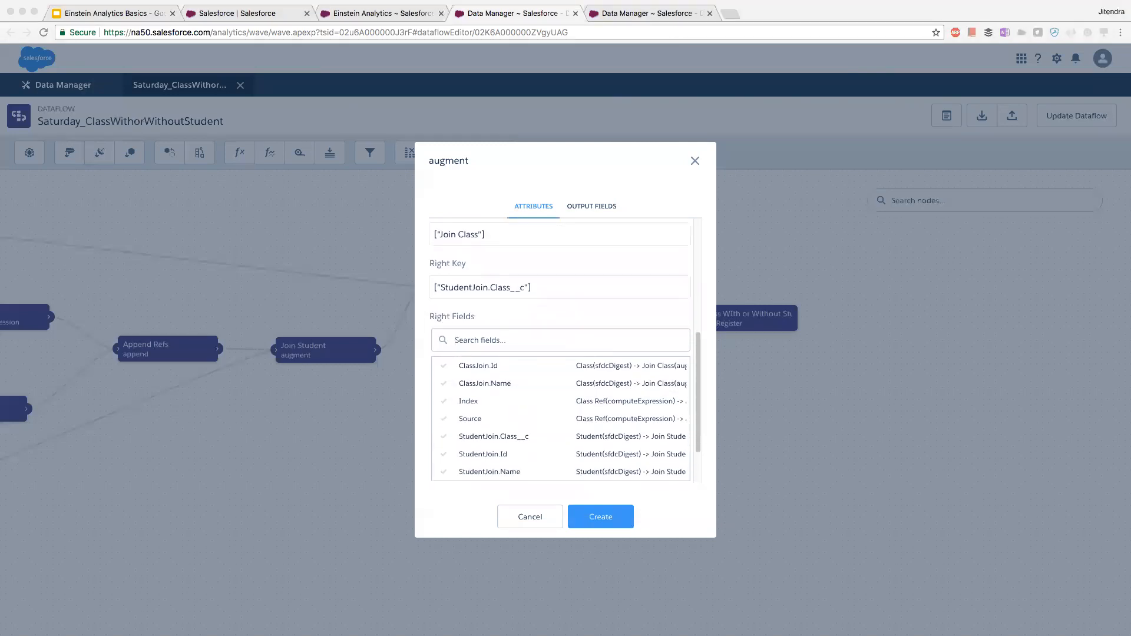
scroll(557, 350, down, 2)
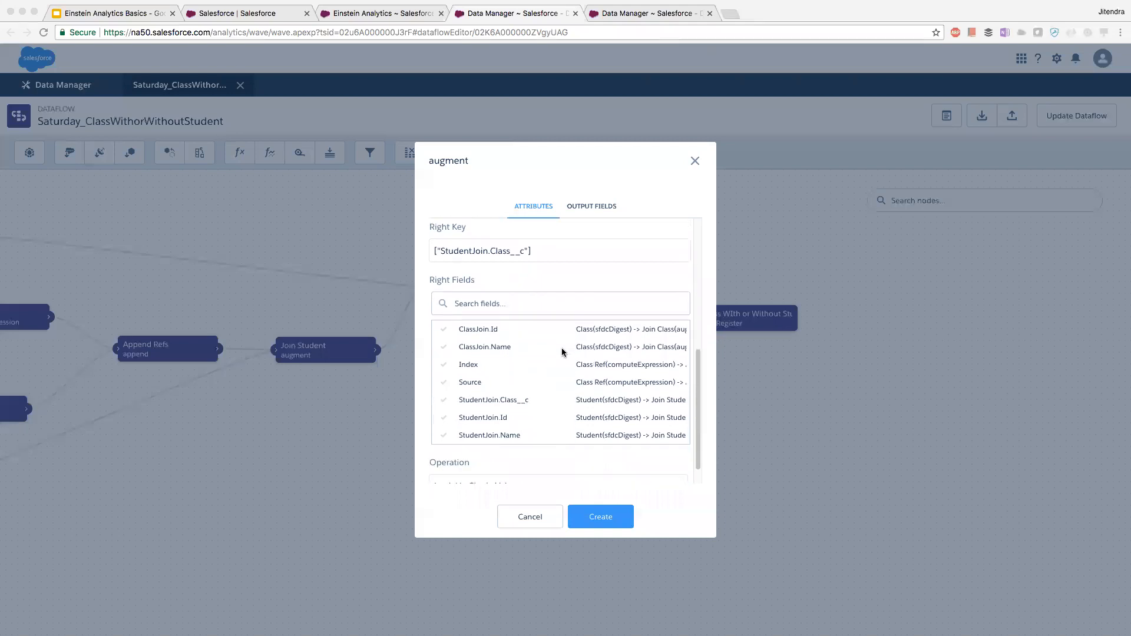
click(492, 368)
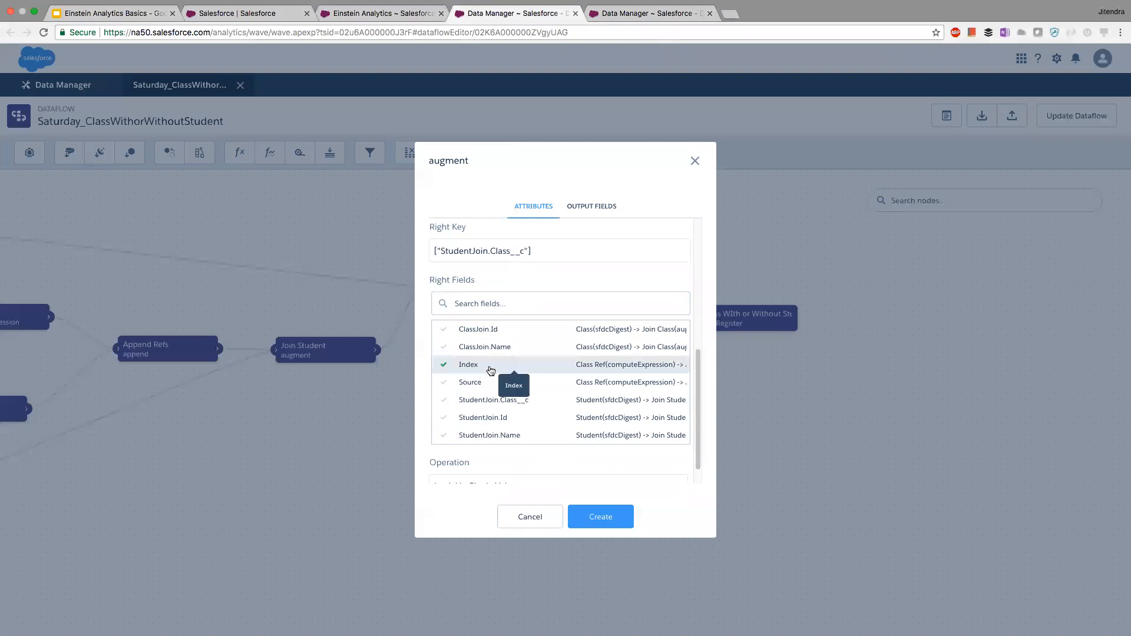
key(Tab)
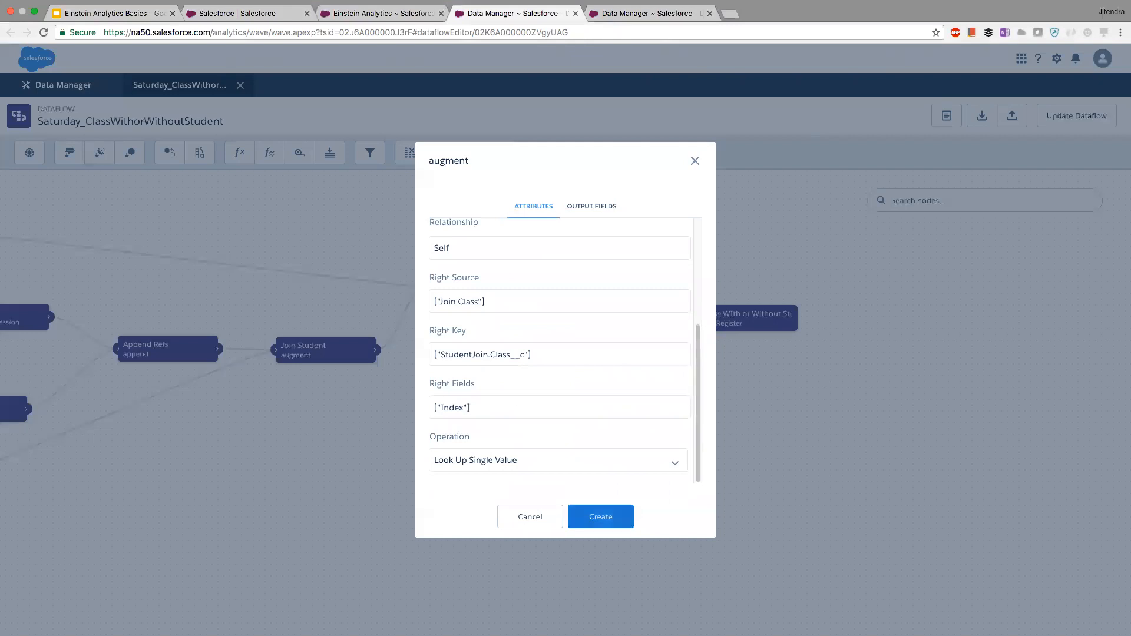
click(601, 517)
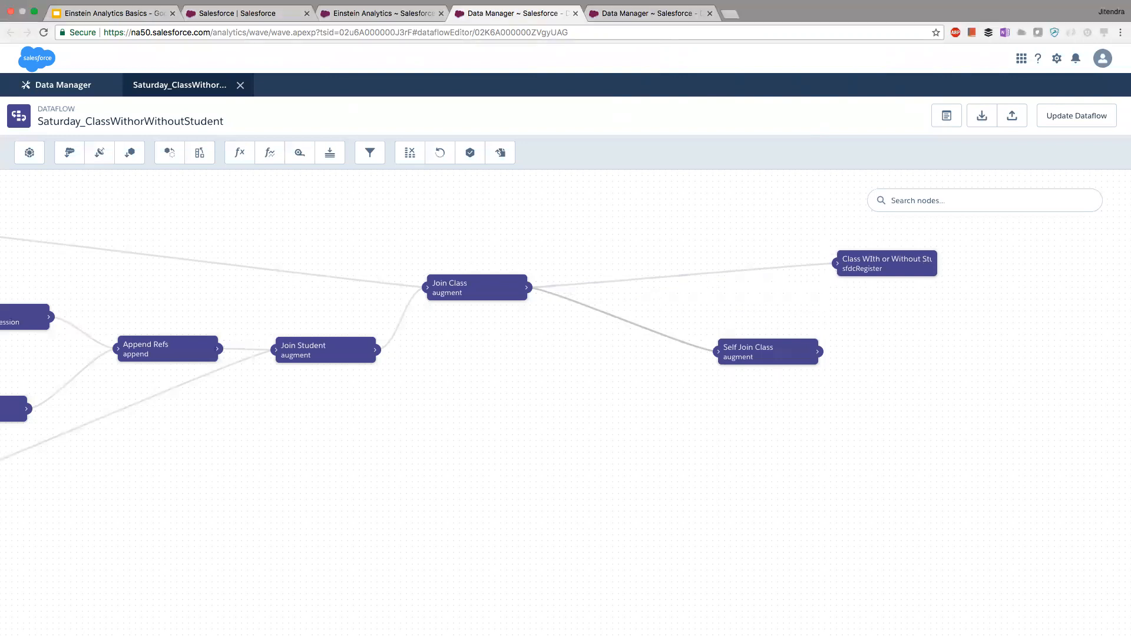
drag(769, 351, 690, 348)
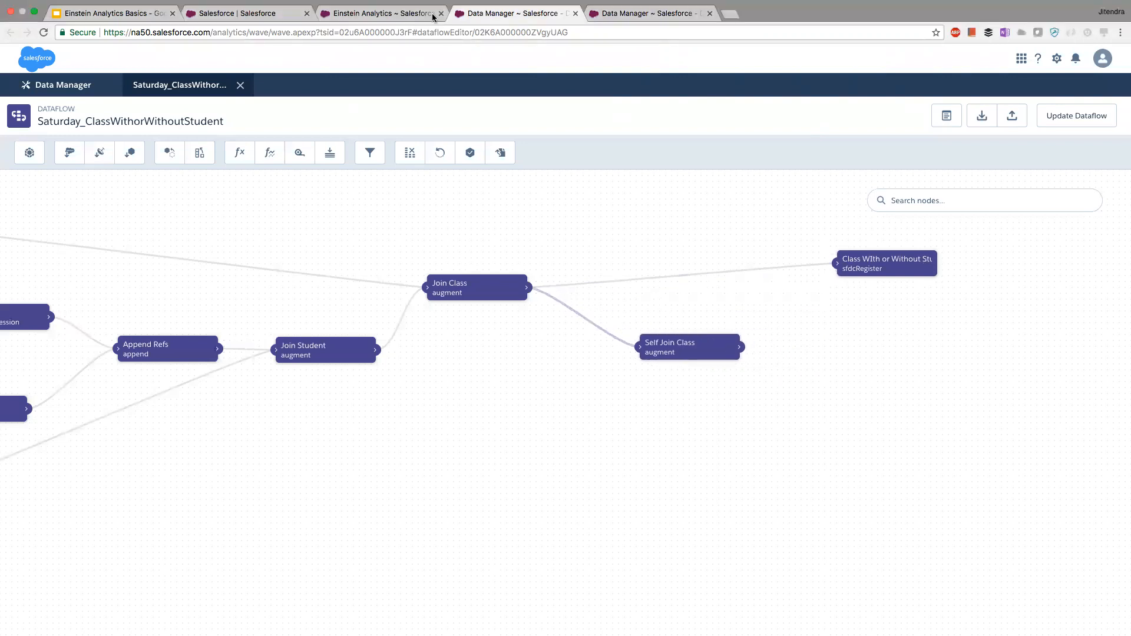
Check the class and student rows in the ClassWithorWithoutStudent lens and reposition the Self Join Class node closer to Join Class.
click(386, 14)
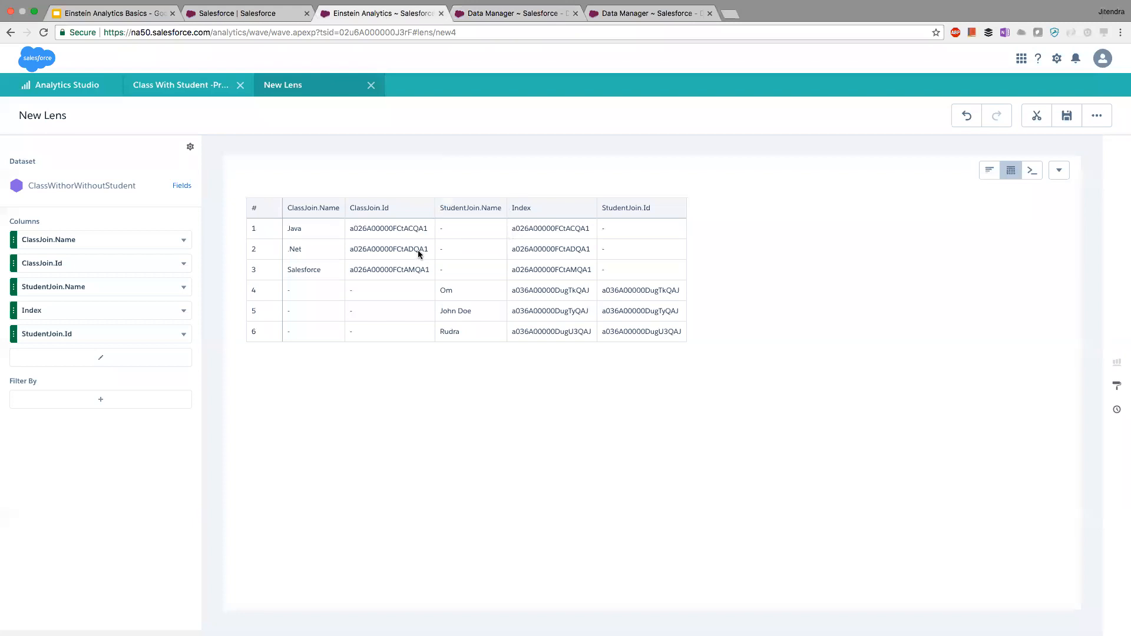
drag(325, 273, 302, 323)
click(363, 320)
click(506, 13)
drag(686, 348, 644, 354)
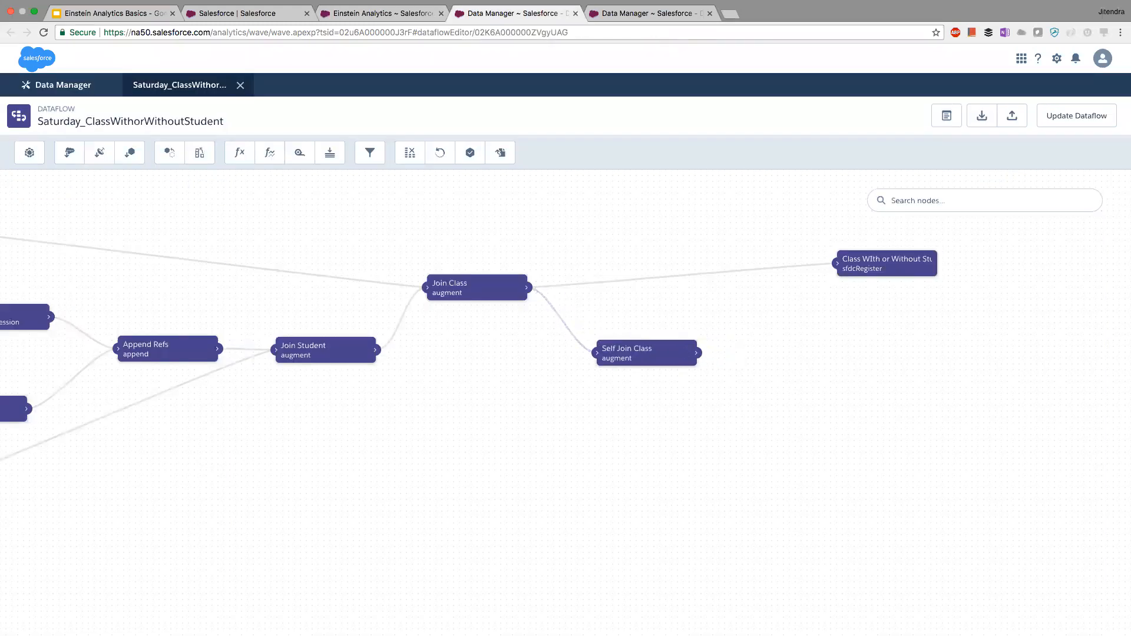
key(super+Tab)
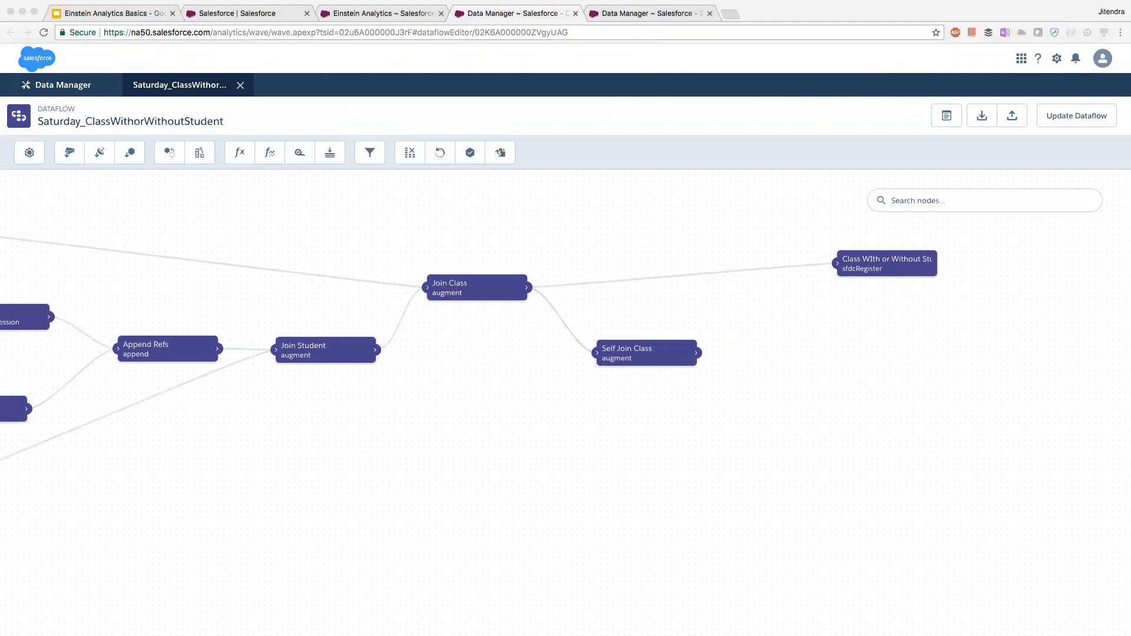
drag(492, 363, 253, 352)
click(239, 153)
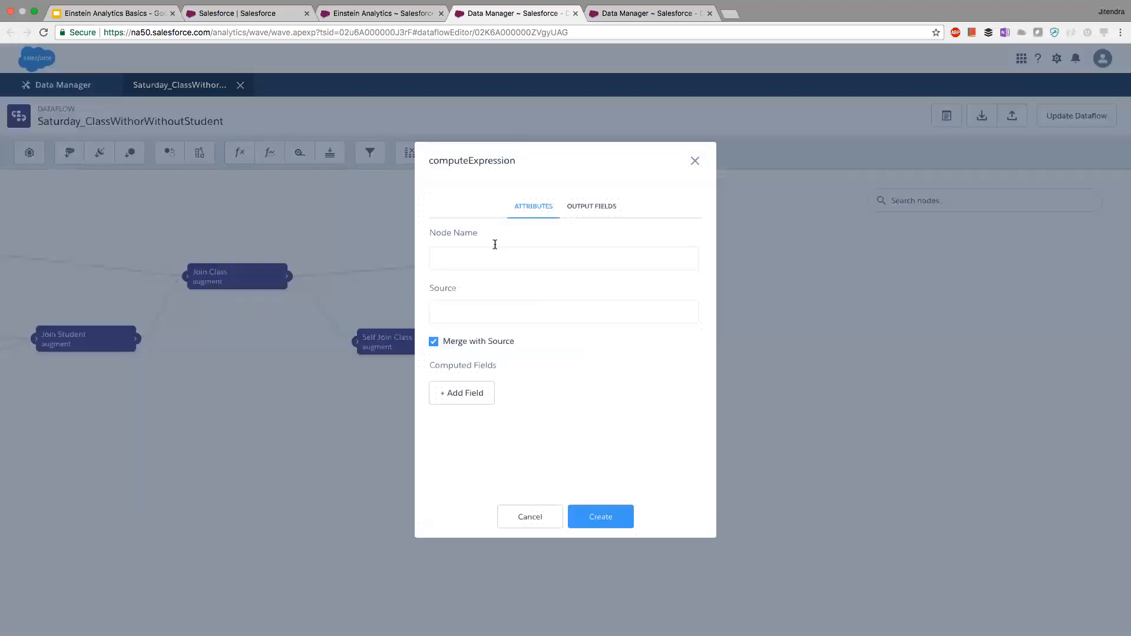
click(494, 259)
text(Duplicate)
click(521, 312)
click(471, 427)
click(466, 389)
text(Status)
click(499, 313)
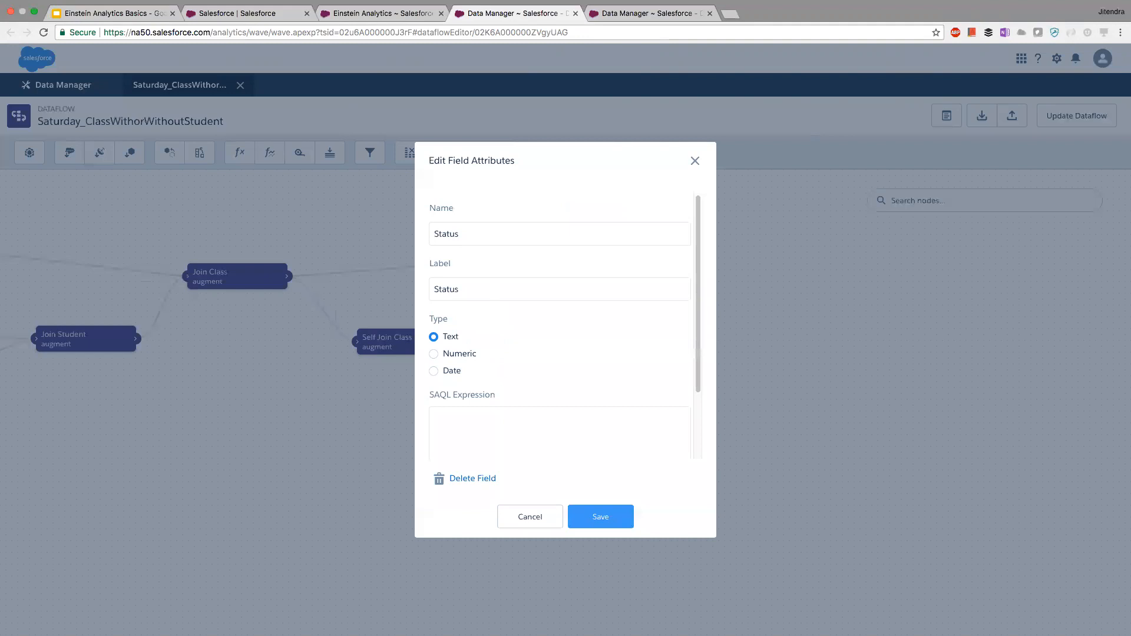
text(case when ")
Examine the Index and StudentJoin.Id columns in the ClassWithorWithoutStudent lens, sorting the rows by StudentJoin.Id in both directions.
click(279, 13)
click(372, 14)
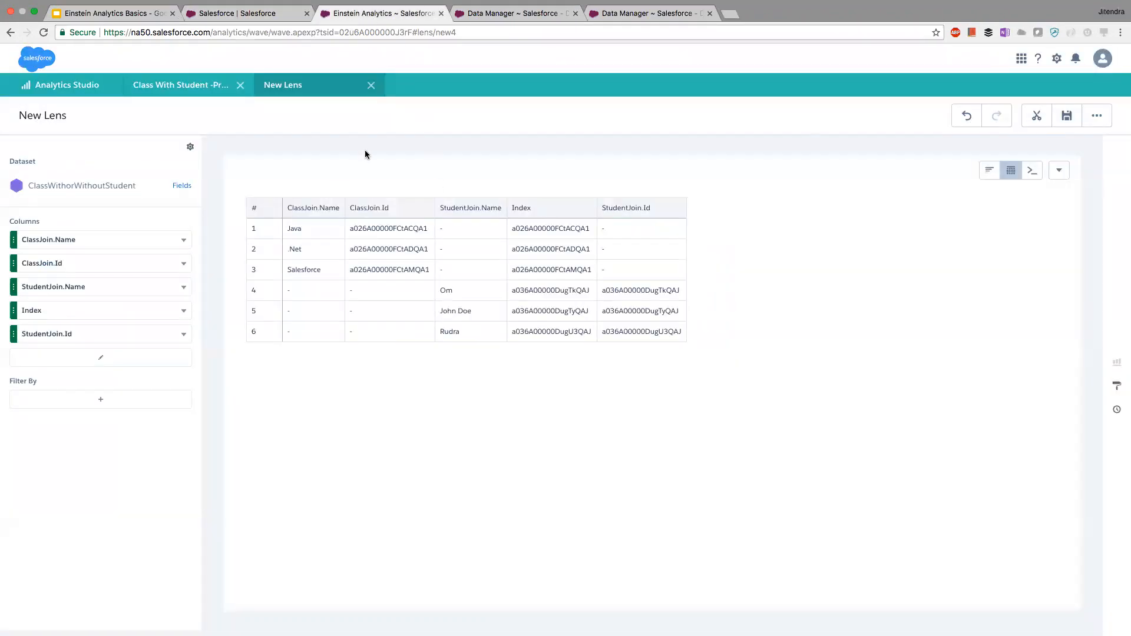
click(533, 209)
drag(650, 208, 601, 207)
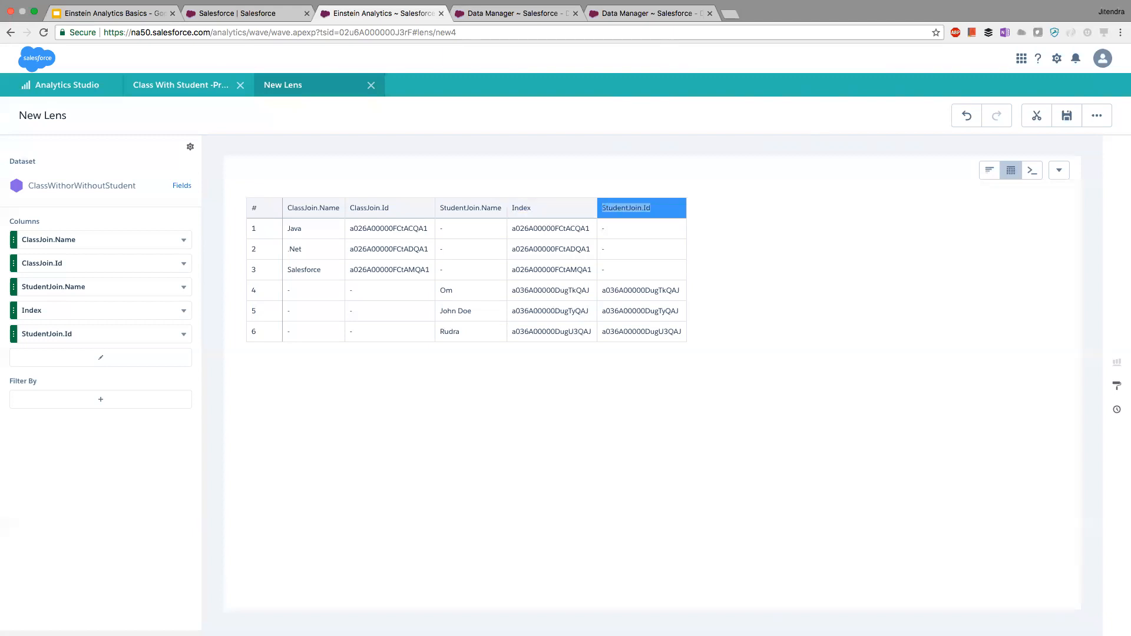
click(601, 207)
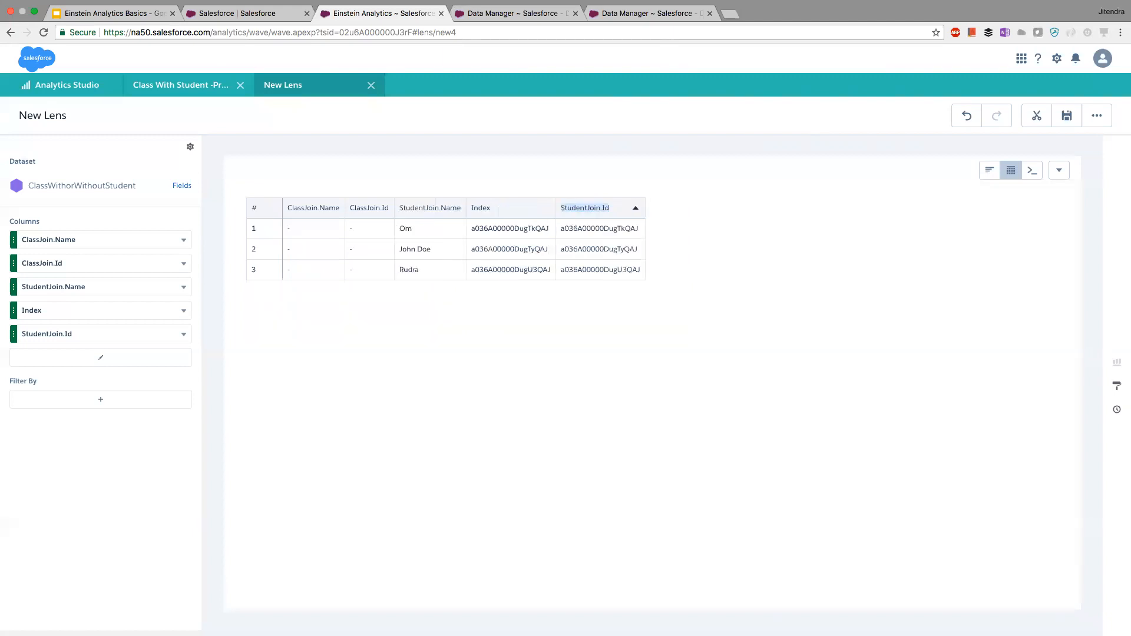
click(601, 207)
click(248, 13)
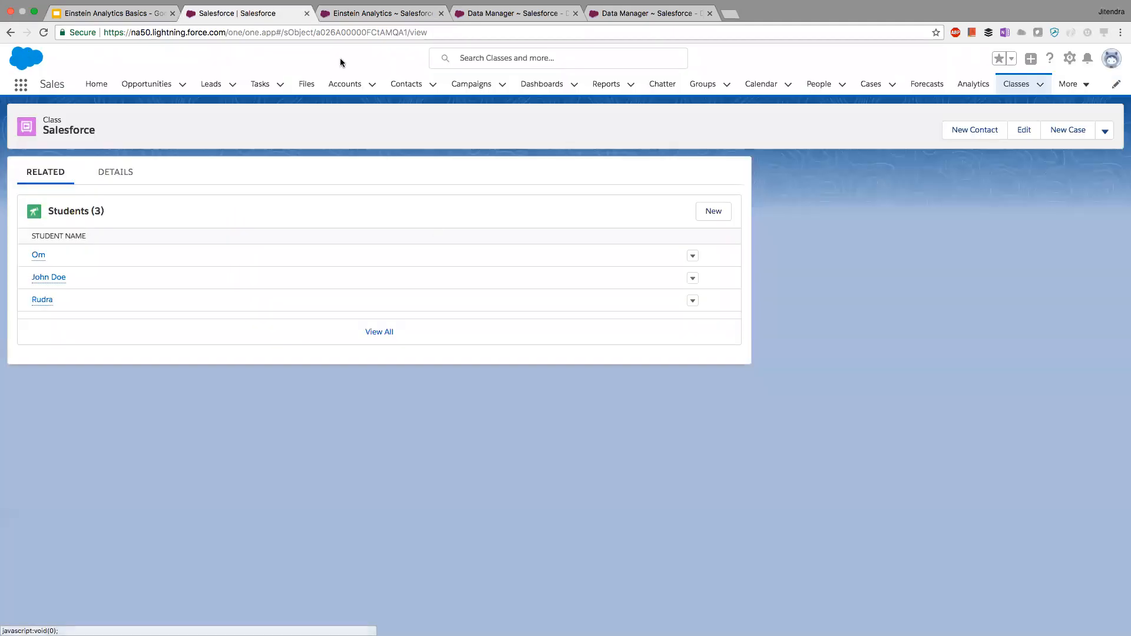
click(134, 13)
click(411, 14)
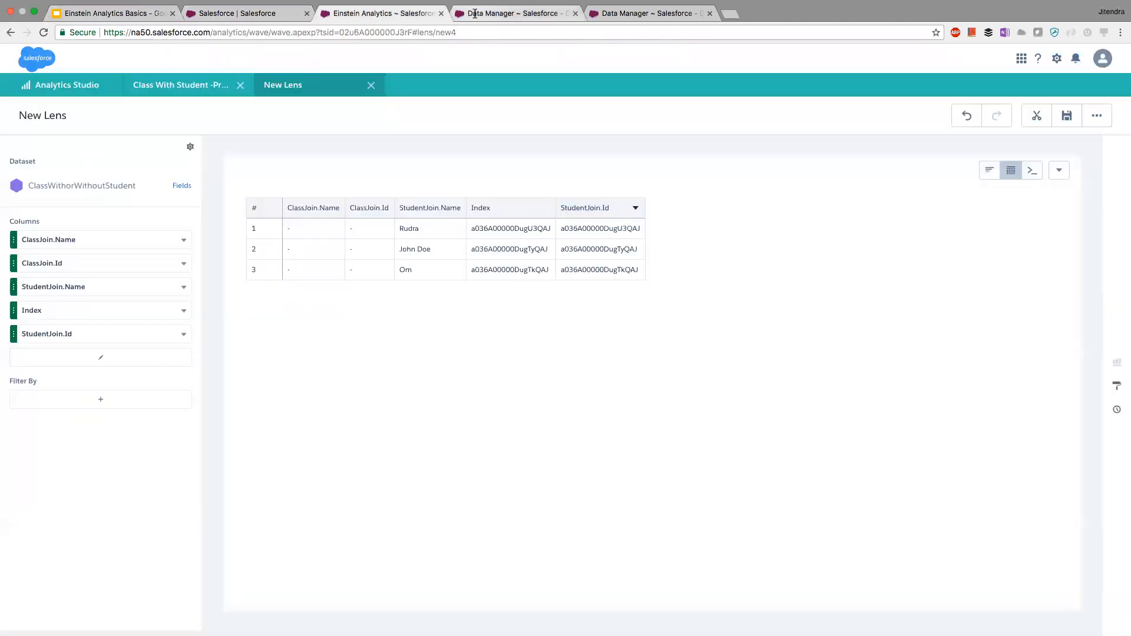
click(475, 13)
click(530, 517)
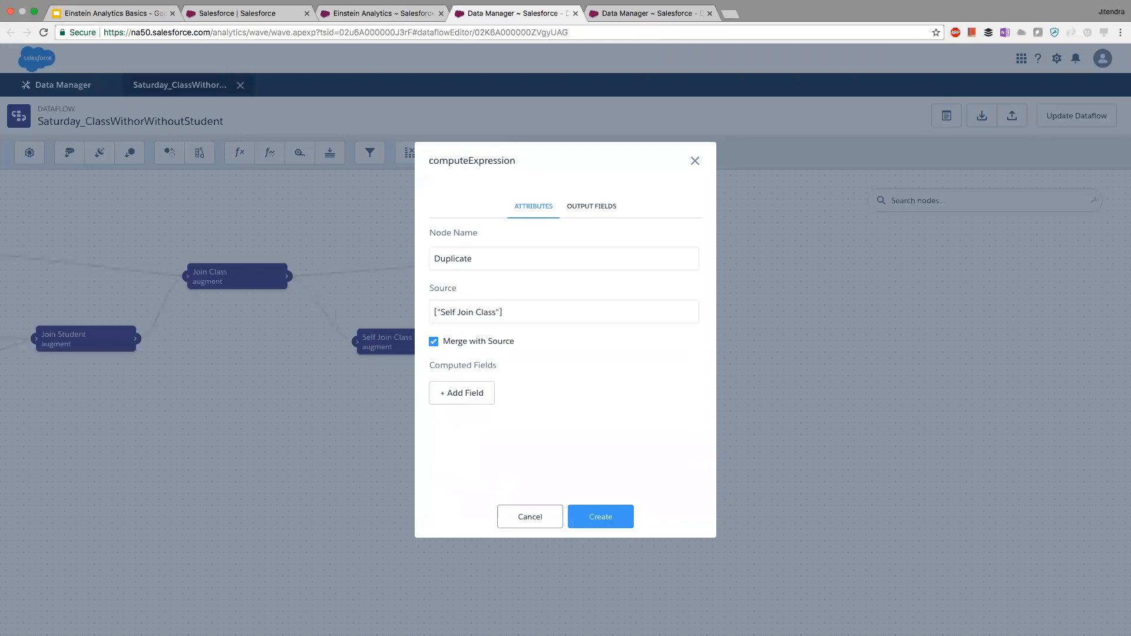
click(530, 517)
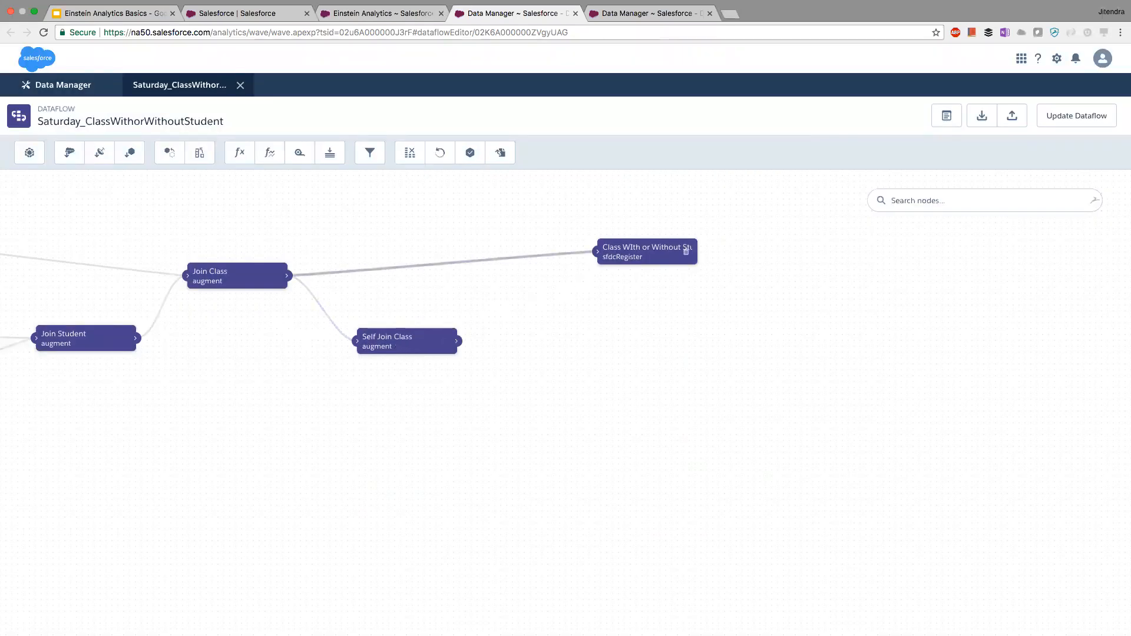
Set the source node of the Class WIth or Without Student register to Self Join Class and line both nodes up with Join Class.
click(687, 250)
click(490, 312)
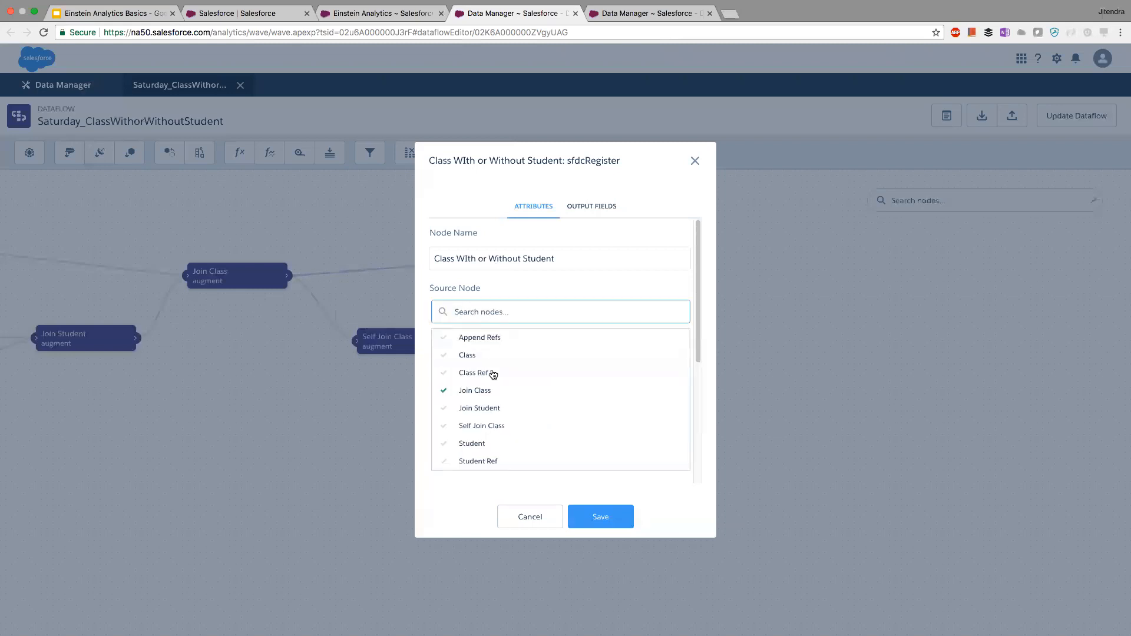
click(489, 425)
click(600, 517)
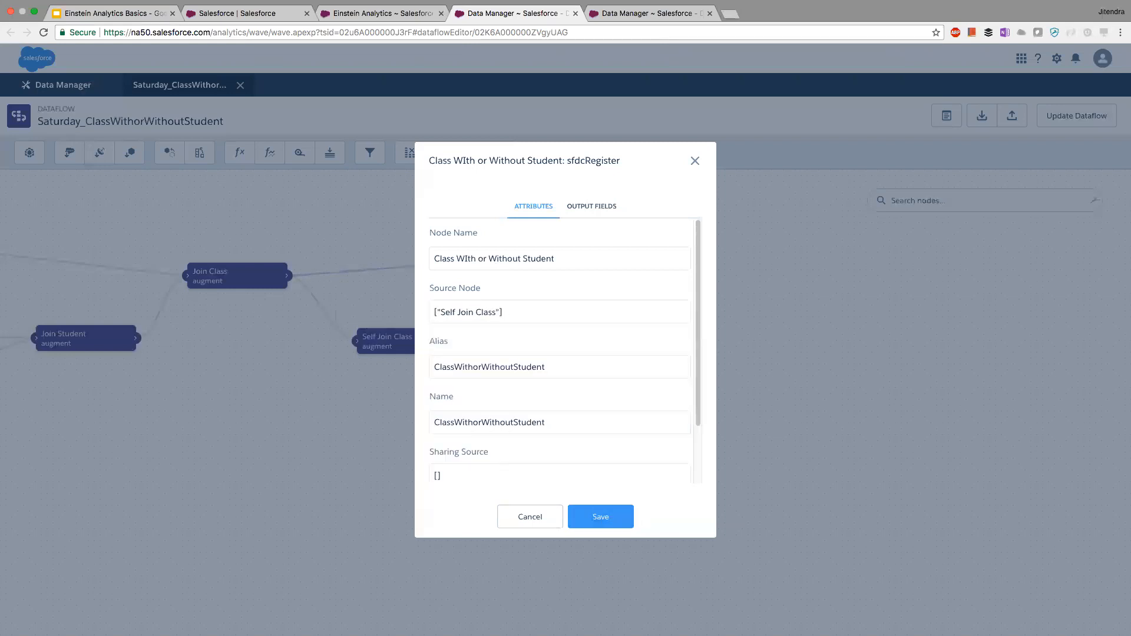
drag(445, 341, 442, 273)
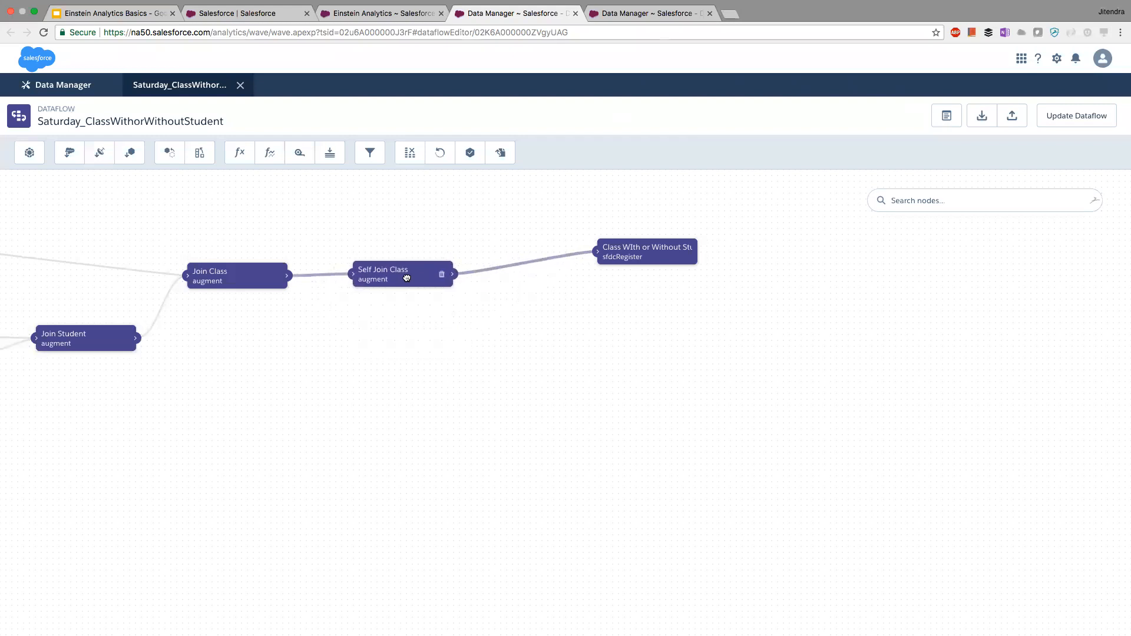
drag(686, 251, 639, 272)
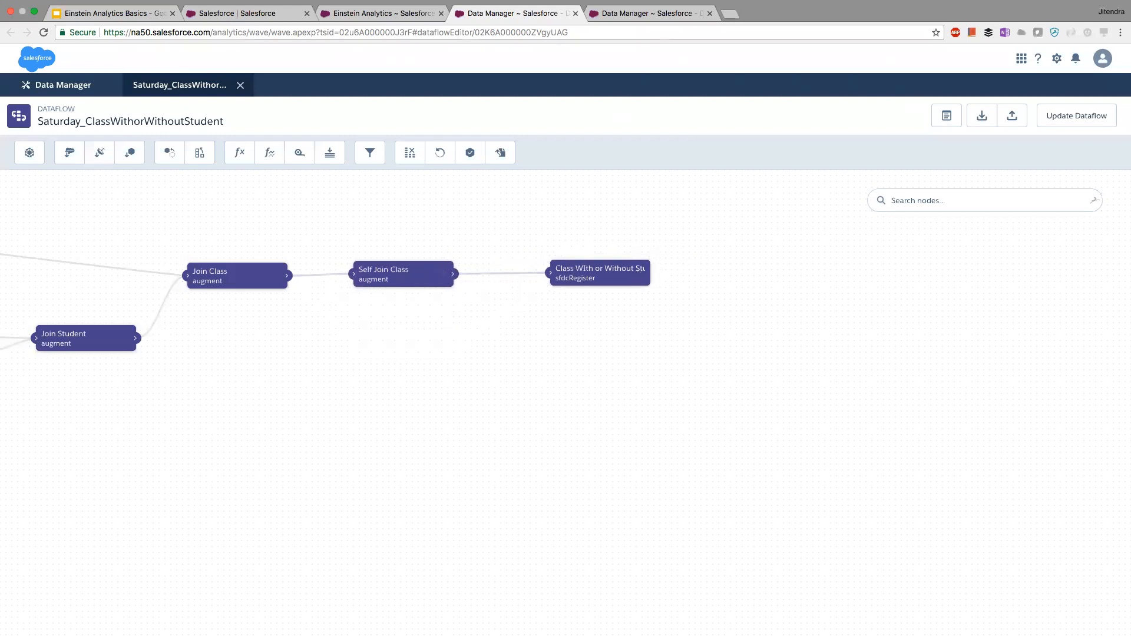
Update and run the Saturday_ClassWithorWithoutStudent dataflow, and refresh its job status in the monitor.
click(1077, 116)
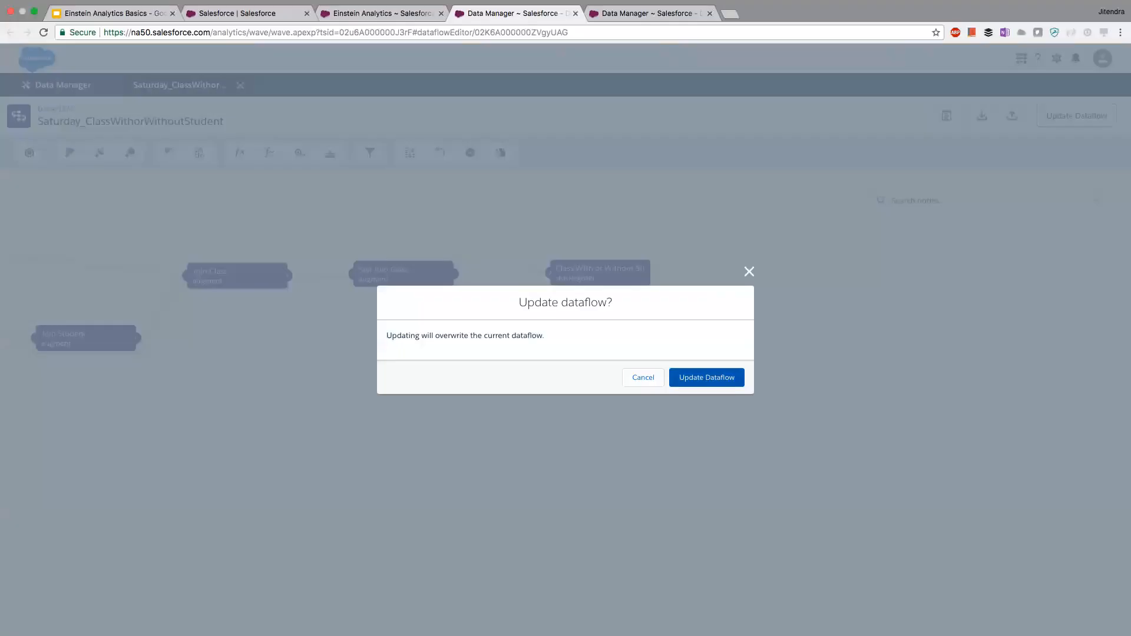
click(707, 377)
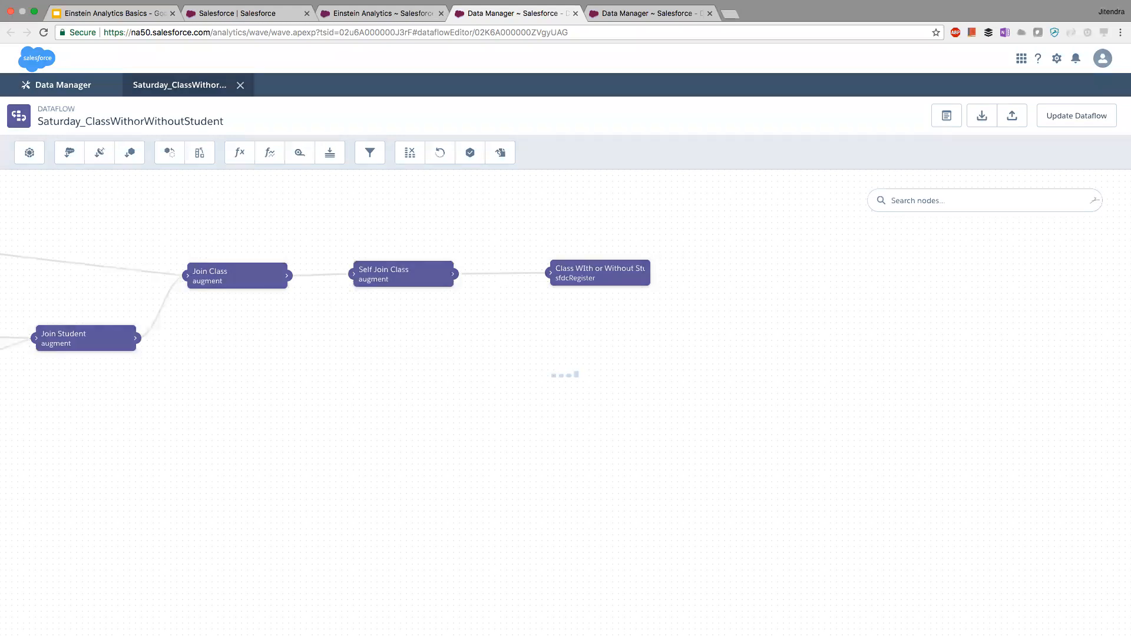
click(1074, 116)
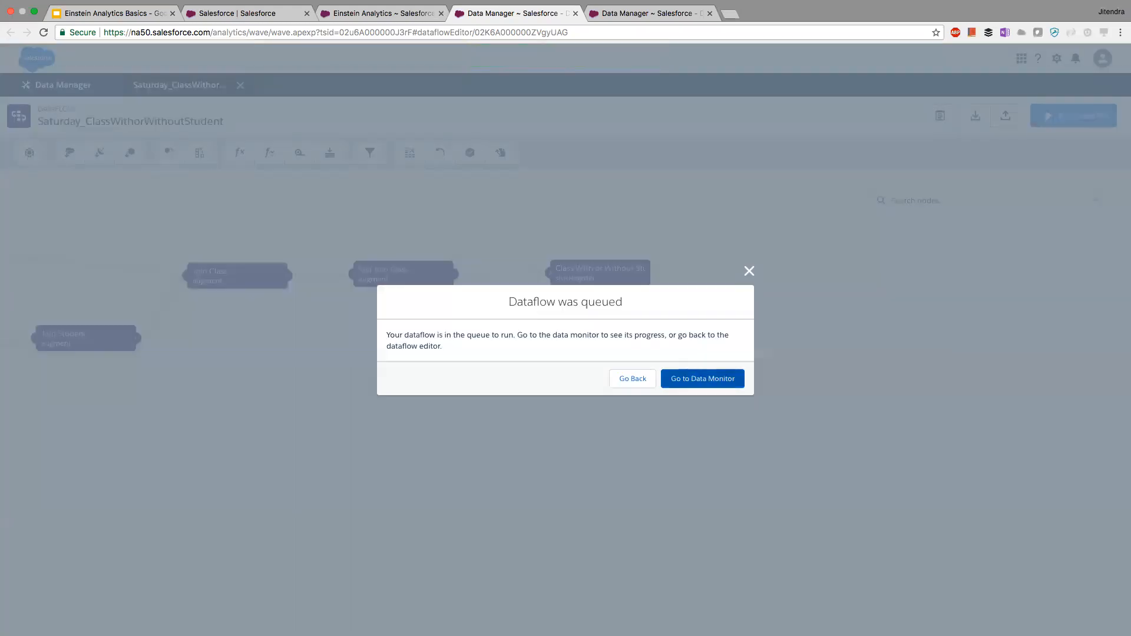
click(632, 379)
click(62, 85)
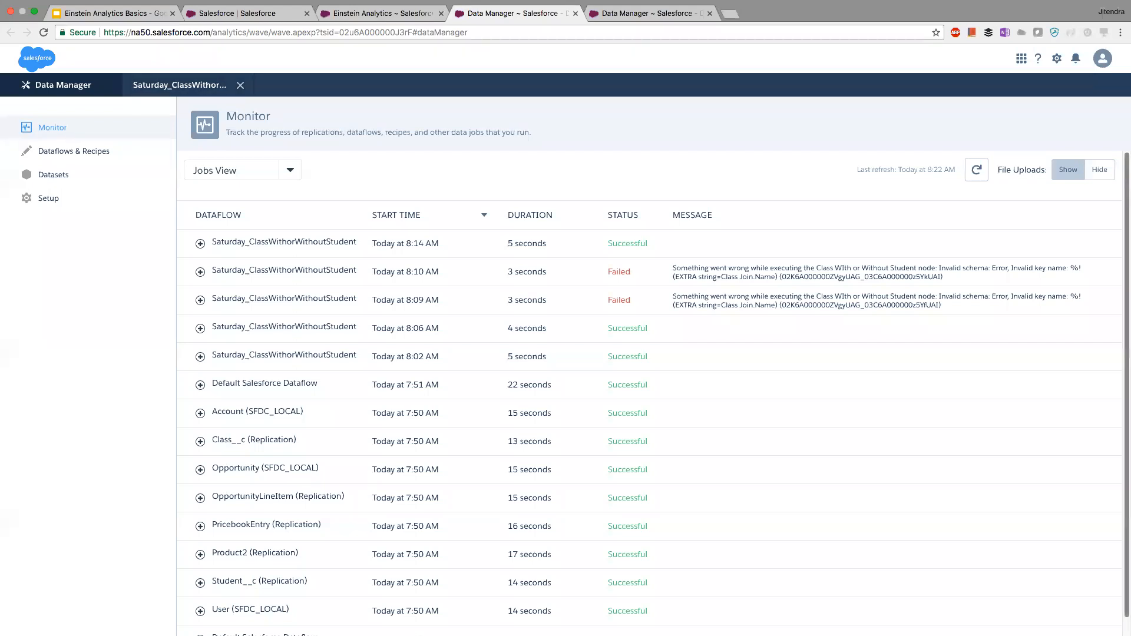
click(977, 169)
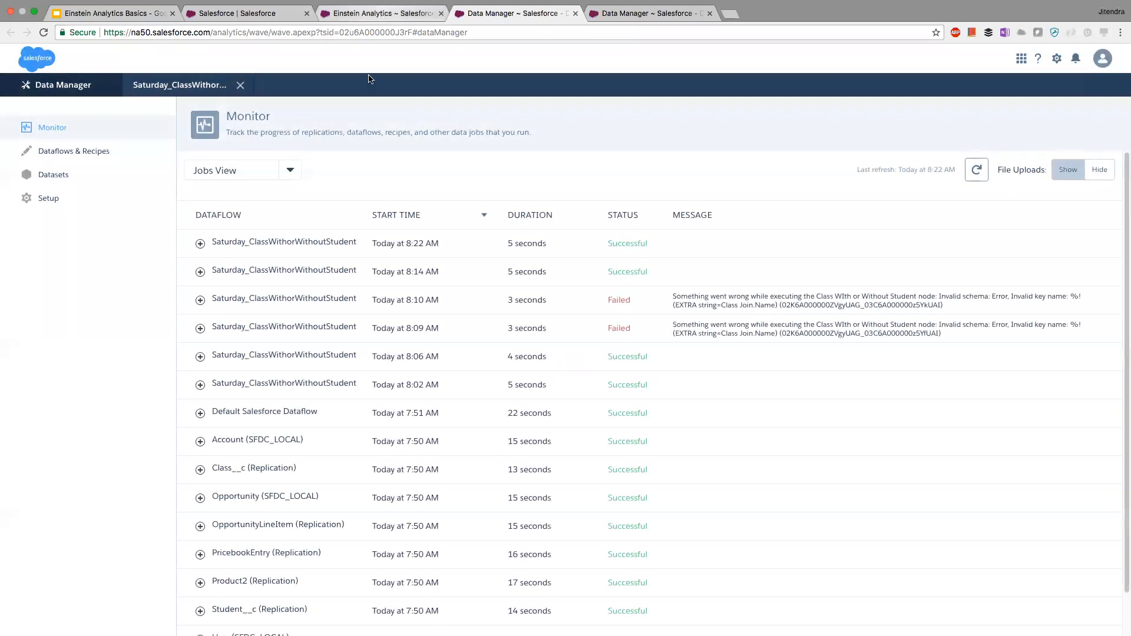
Replace the outdated lens with a new ClassWithorWithoutStudent lens shown as a values table.
key(ctrl+shift+Tab)
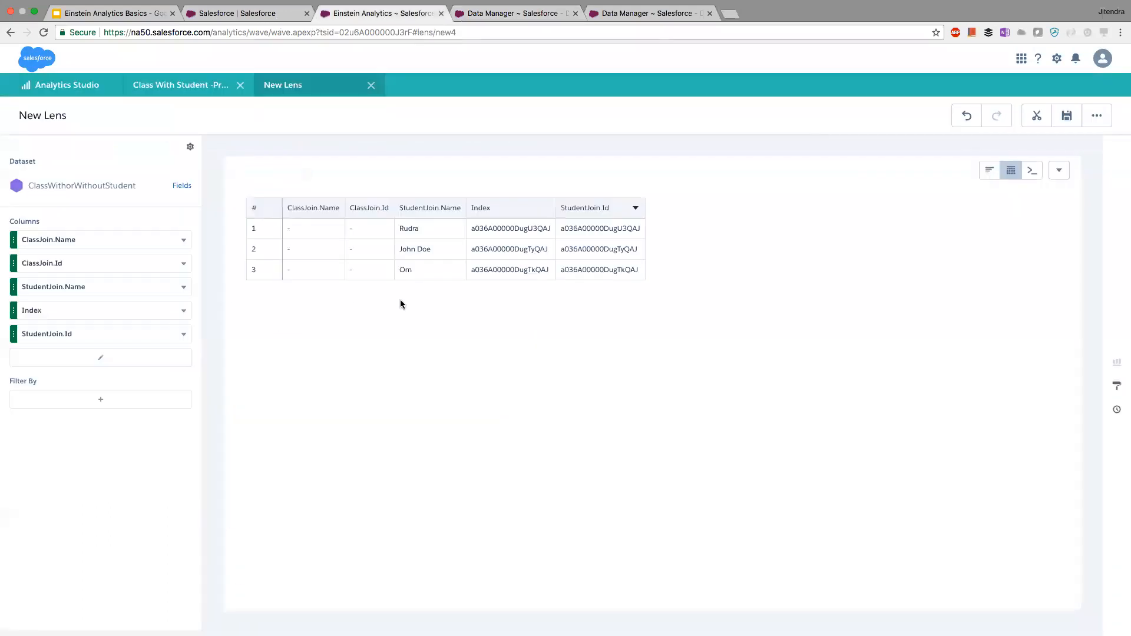
click(372, 86)
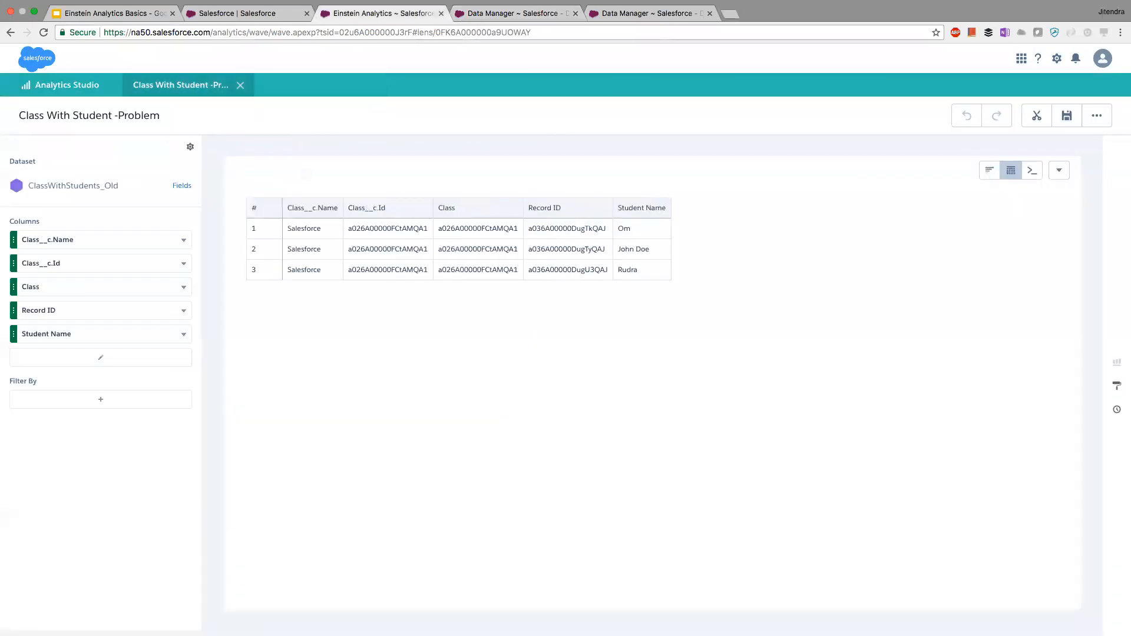
click(74, 86)
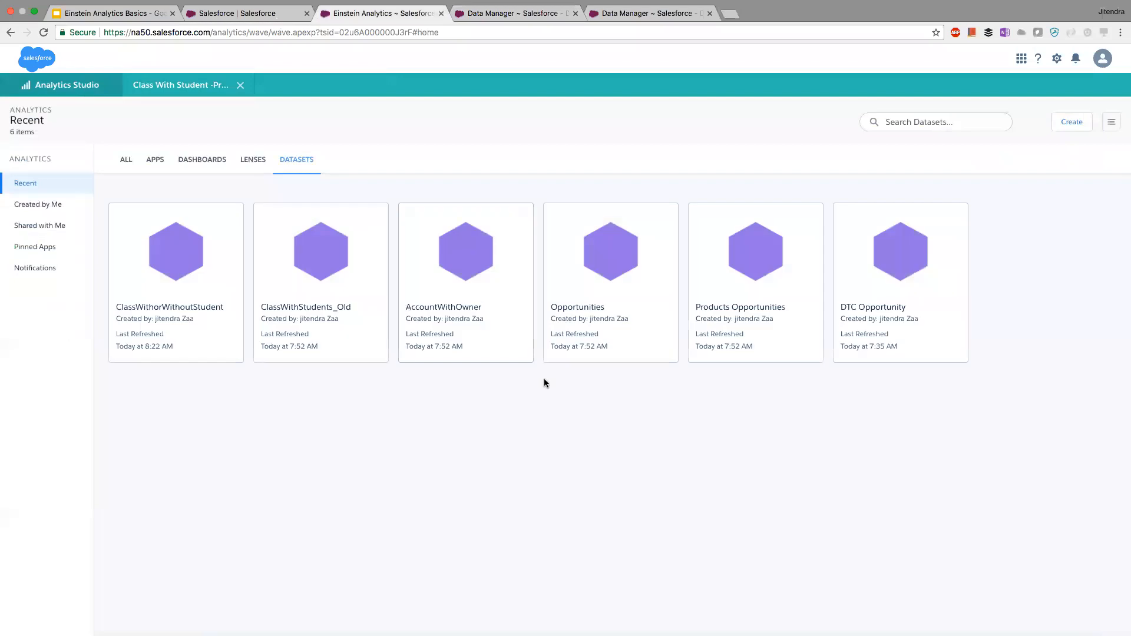
click(162, 271)
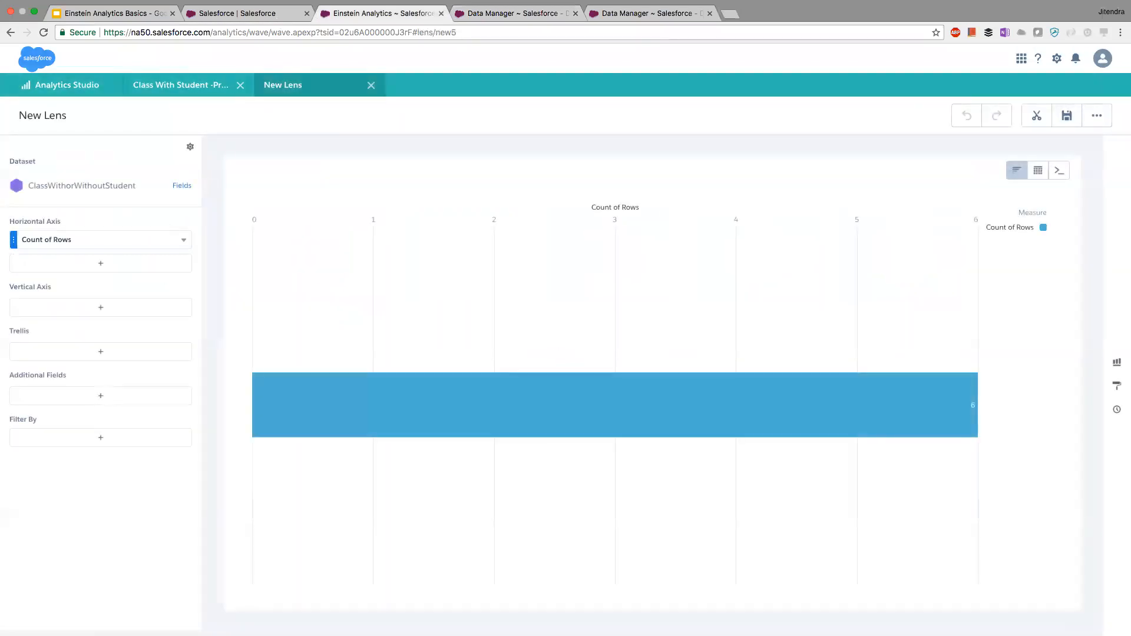
click(1038, 171)
click(906, 212)
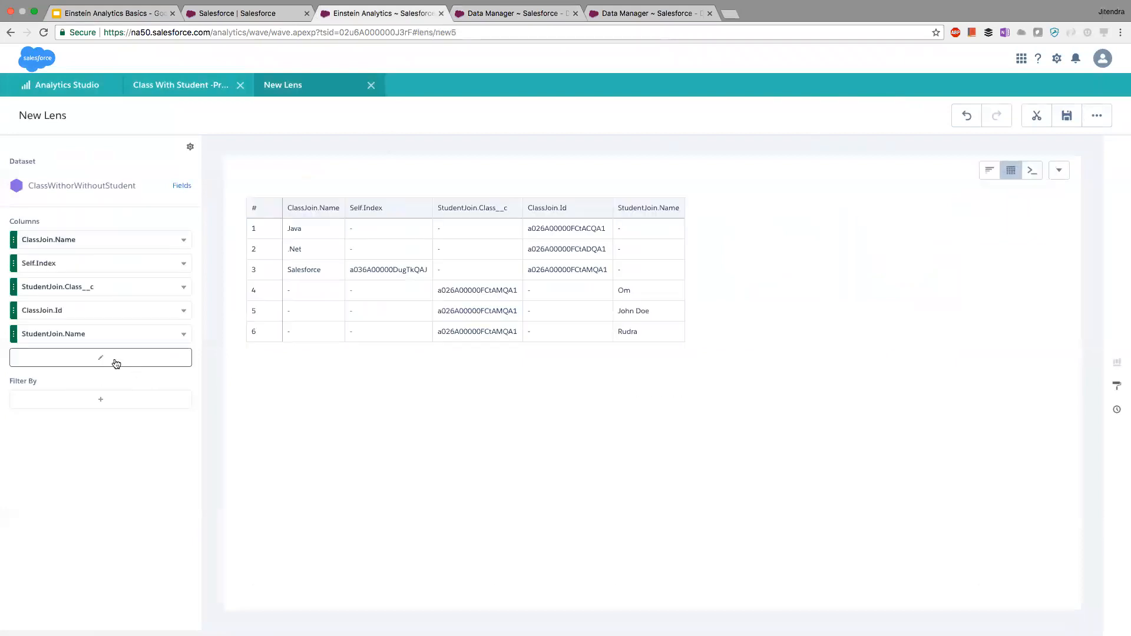
Add the Index, Source and StudentJoin.Id columns to the new lens table.
click(111, 360)
click(216, 429)
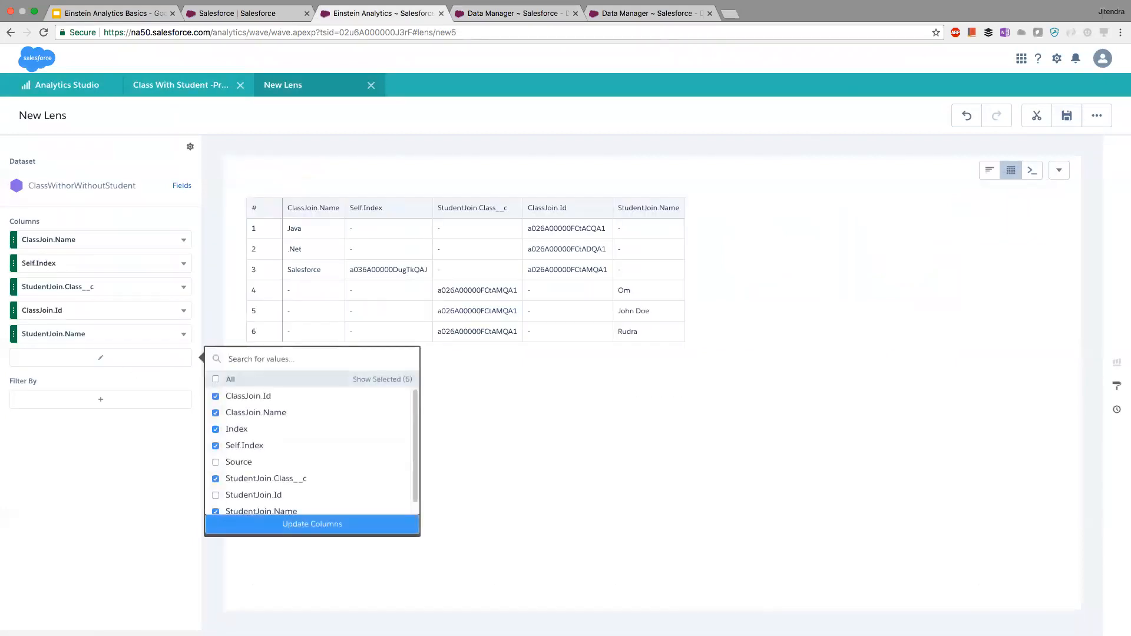
click(216, 462)
scroll(313, 448, down, 1)
click(216, 484)
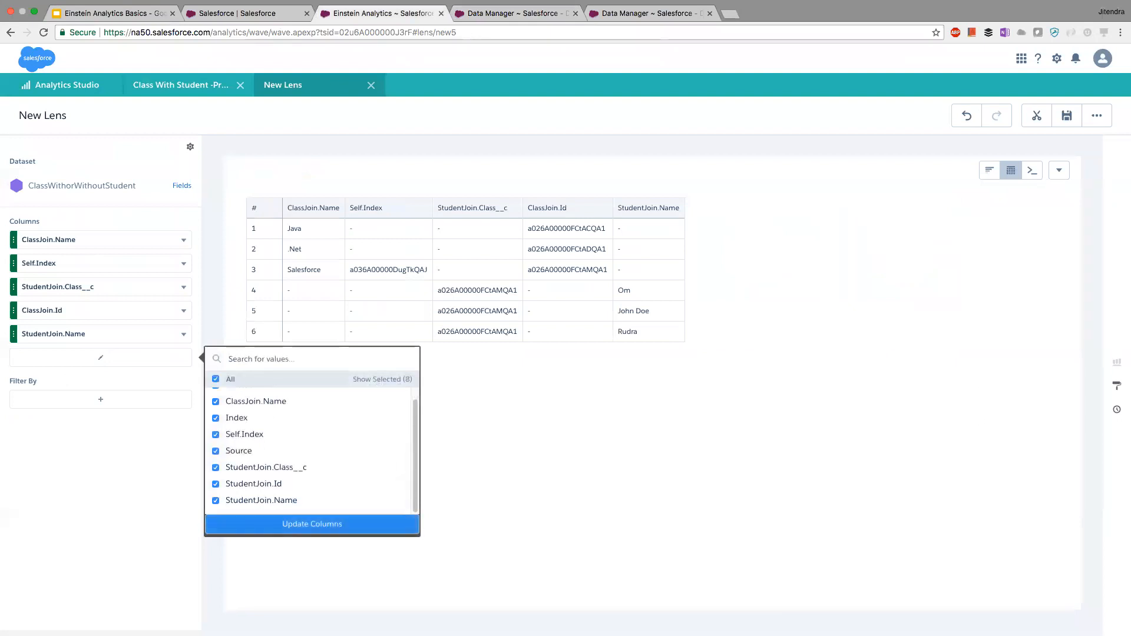
click(312, 524)
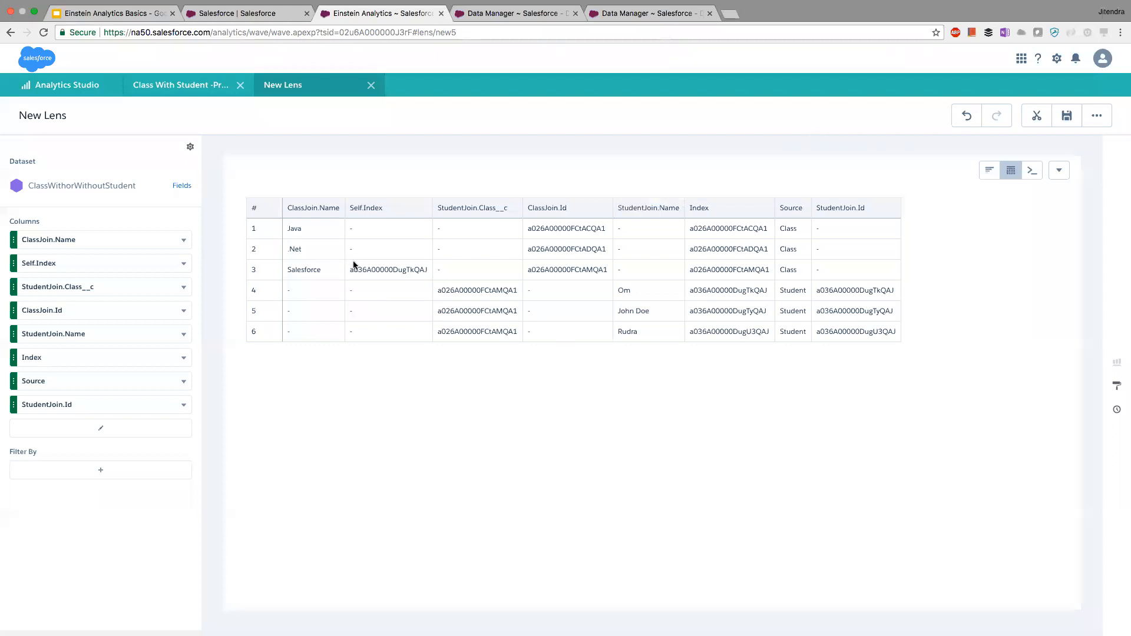
Examine the Self.Index value in the Salesforce row and the students related to the Salesforce class record.
drag(387, 270, 470, 277)
click(362, 271)
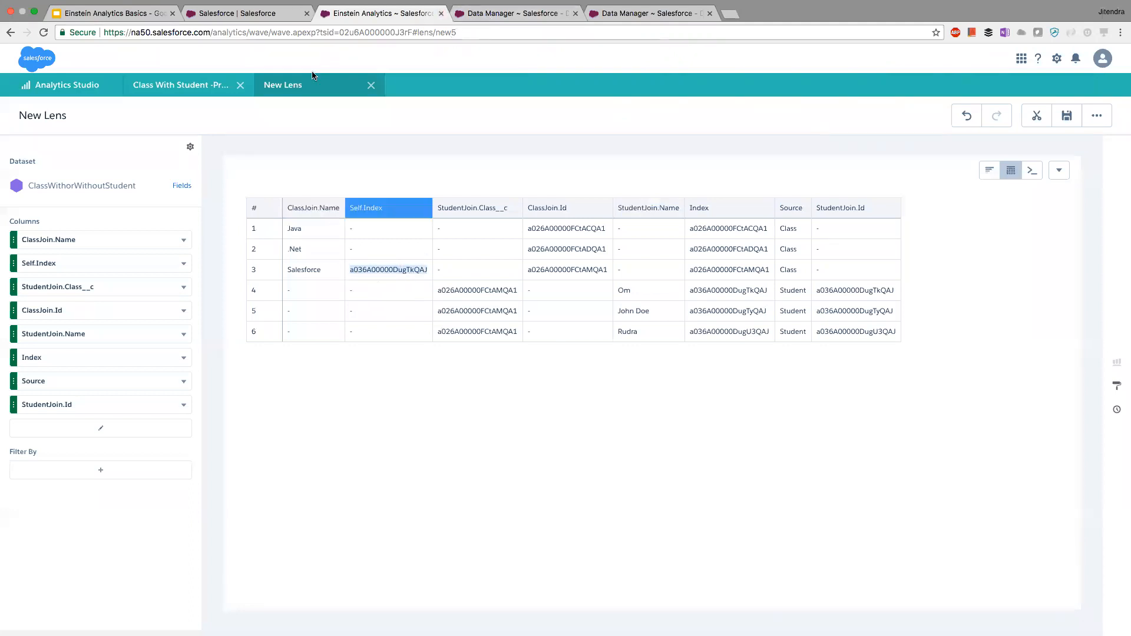
click(242, 14)
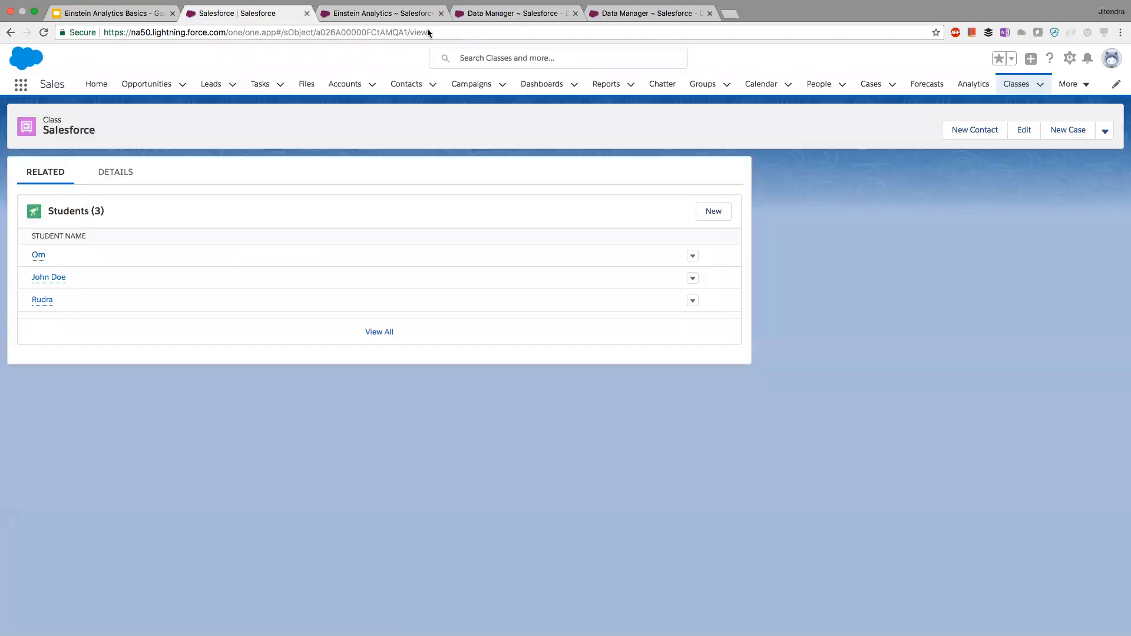
In the Saturday_ClassWithorWithoutStudent dataflow, start a computeExpression node named Duplicate with Self Join Class as its source.
click(503, 14)
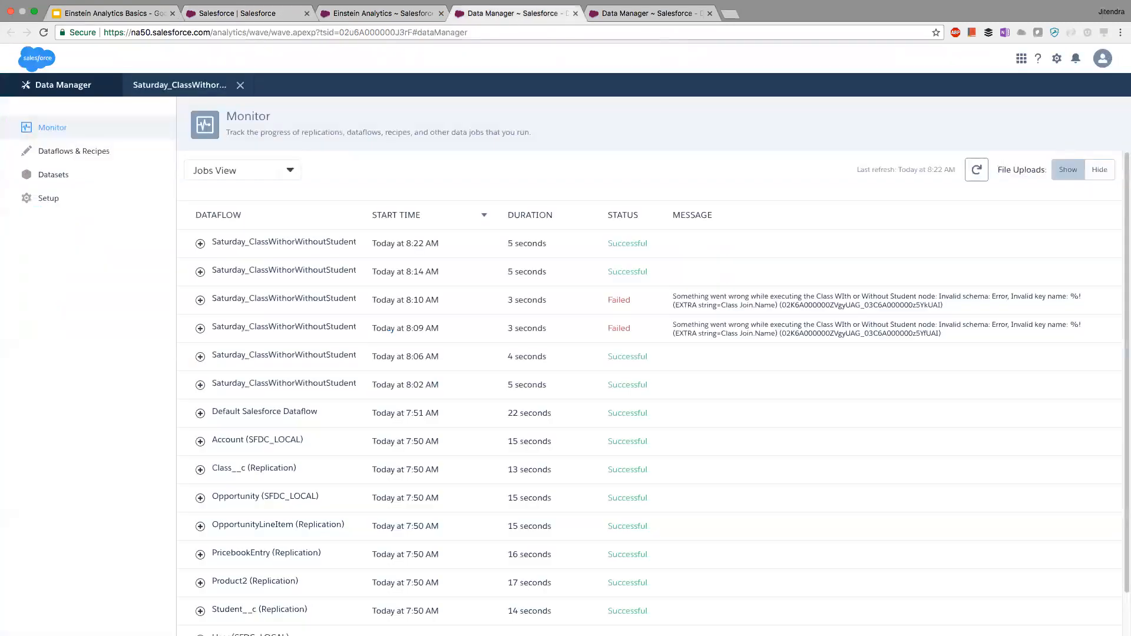
click(203, 88)
drag(440, 339, 358, 360)
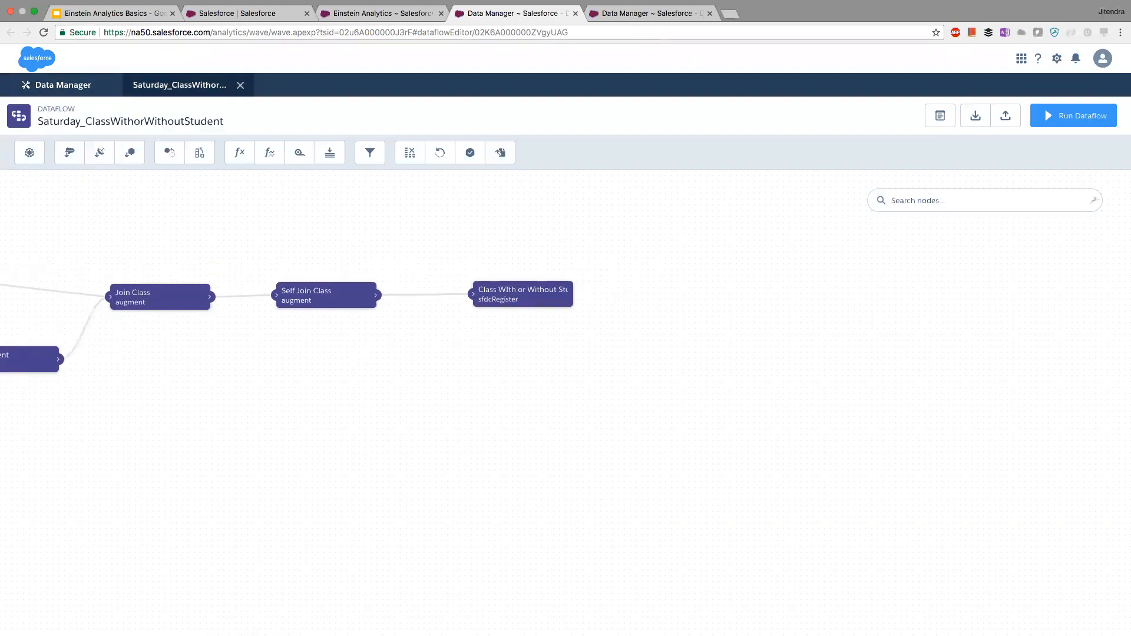
key(super+Tab)
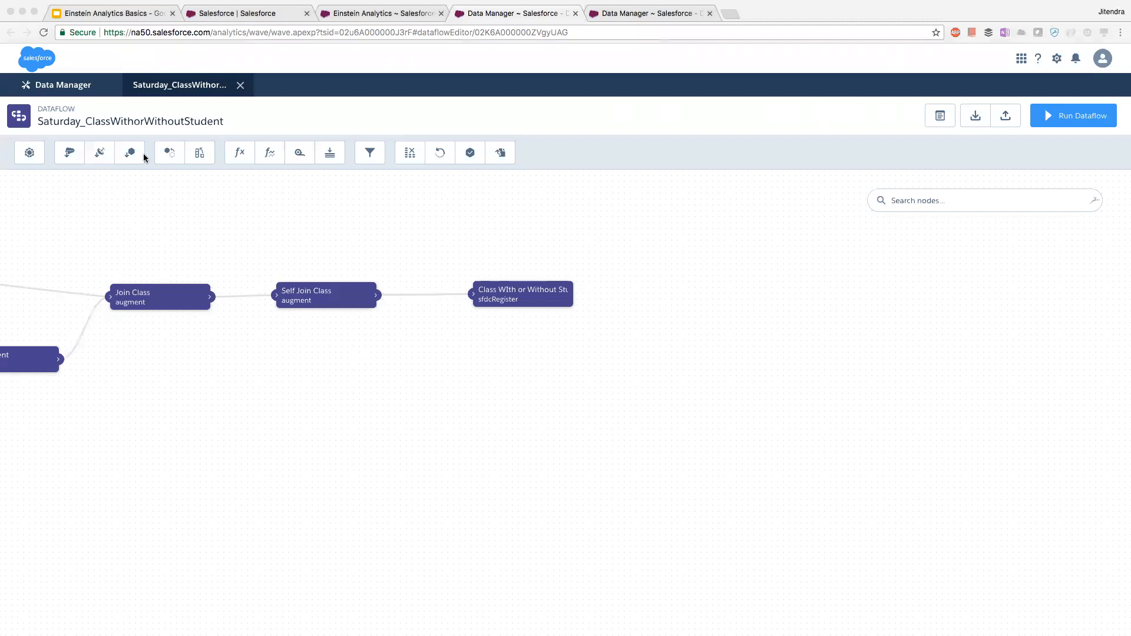
click(258, 204)
click(240, 154)
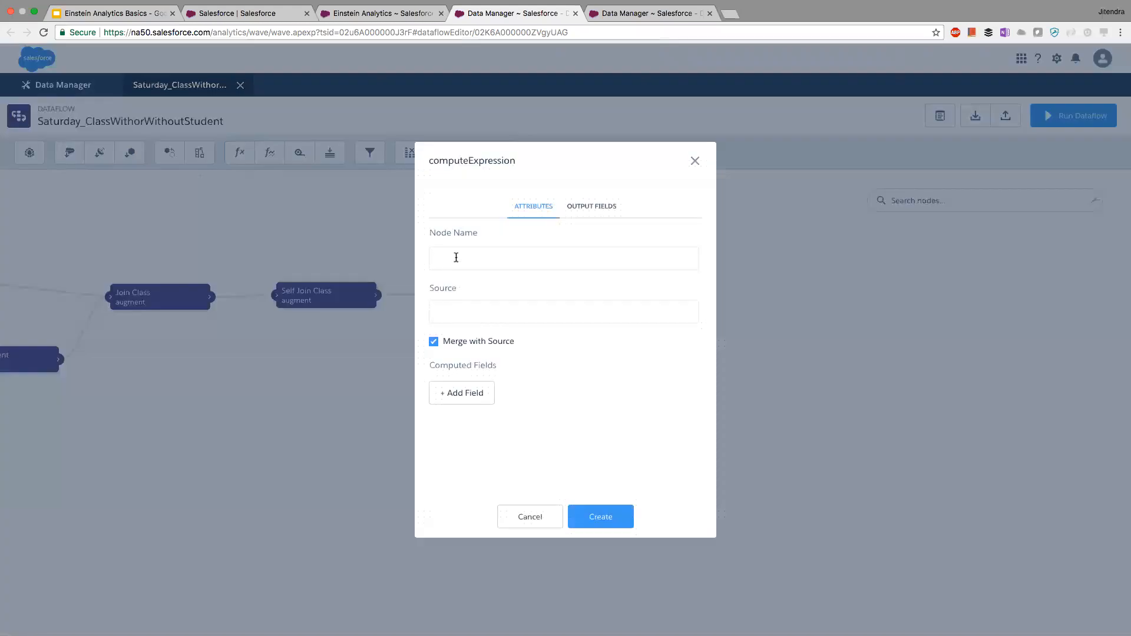
text(Duplicate)
click(457, 313)
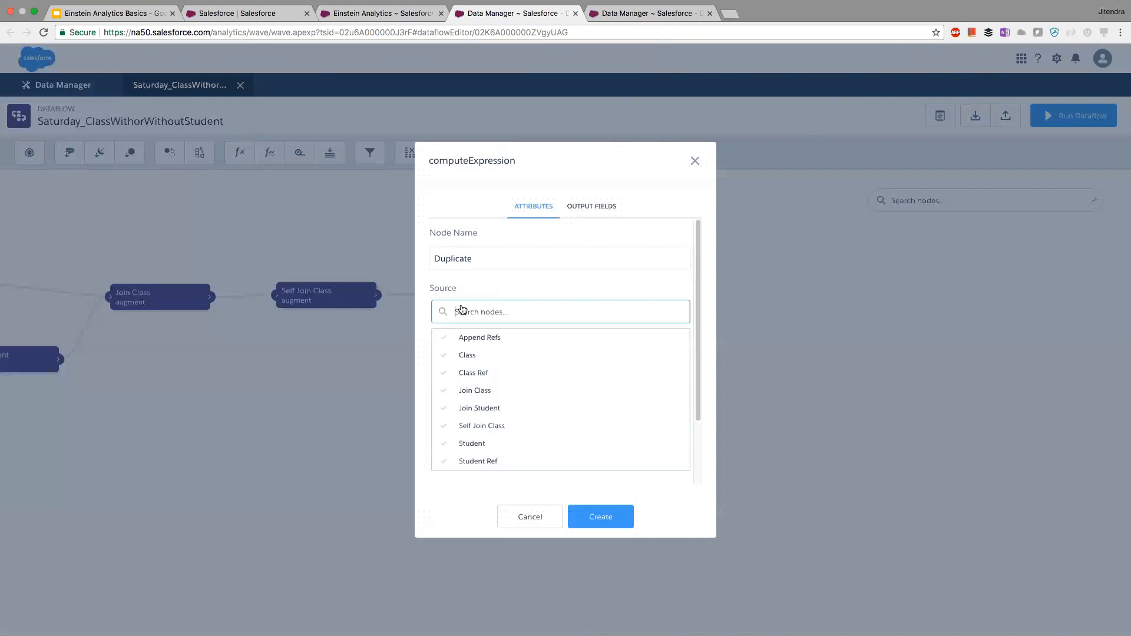
click(481, 426)
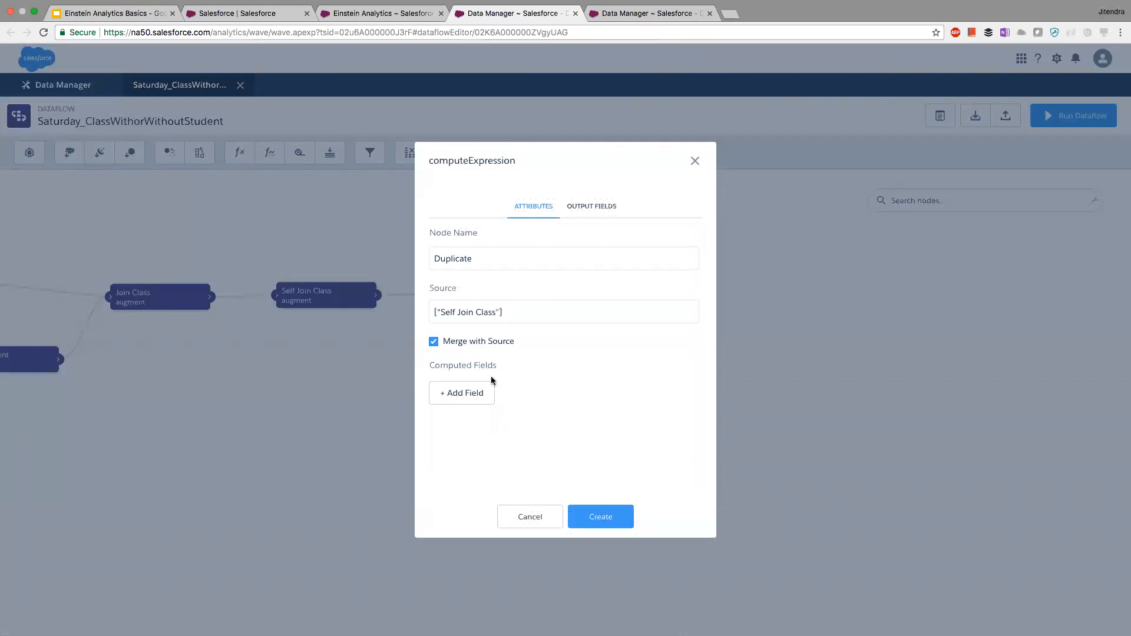
Add a computed text field to the Duplicate node with Status as both name and label.
click(466, 389)
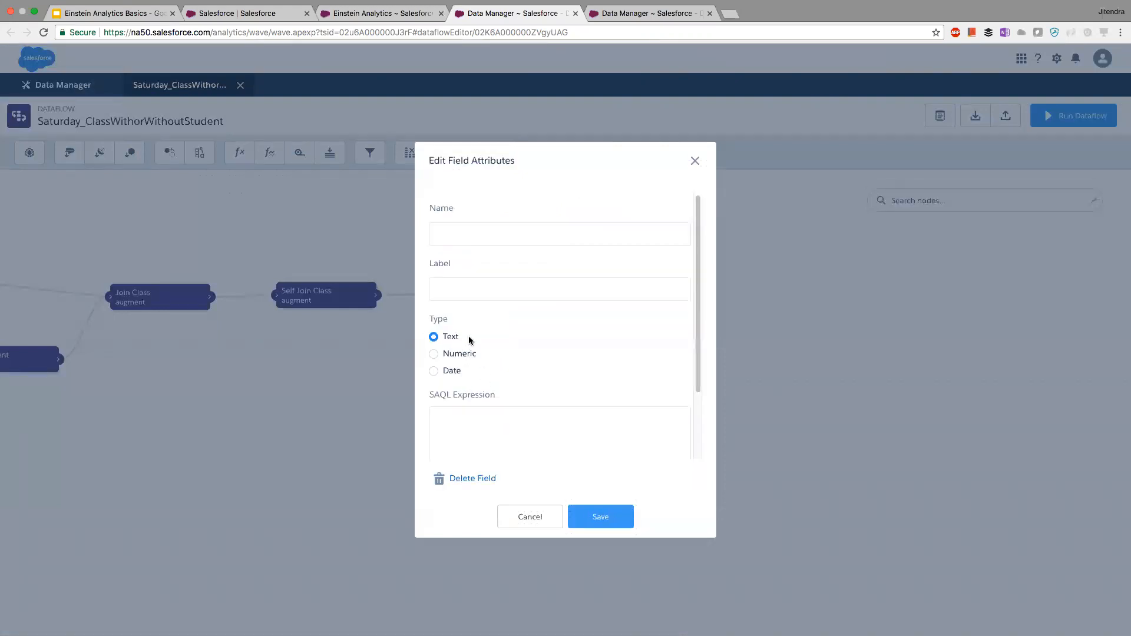
click(457, 238)
text(Status)
click(454, 303)
key(super+Tab)
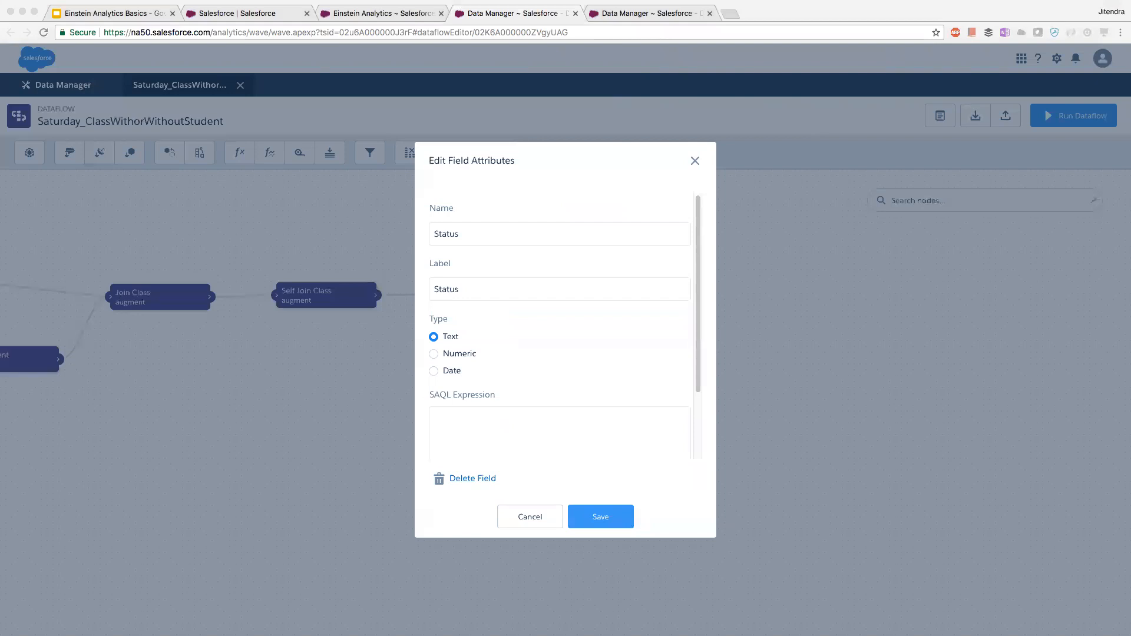
key(super+Tab)
Set the Status SAQL expression to case when 'Self.Index' is not null then "0" else "1" end, save the field and create the node.
text(ase )
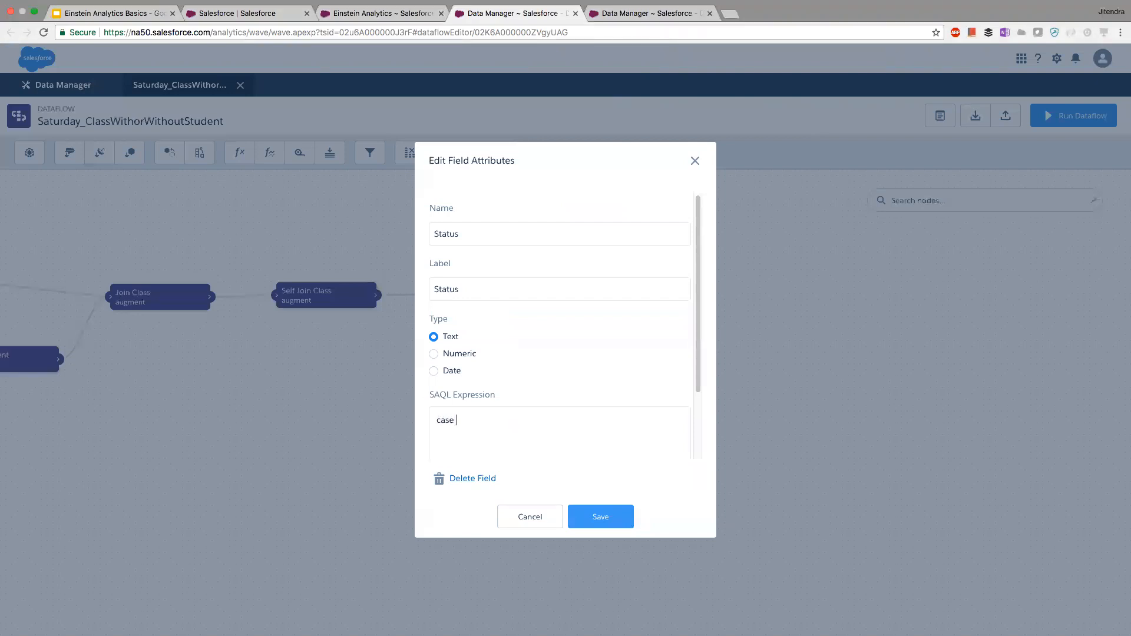
text(when 'Self.IdField)
click(372, 17)
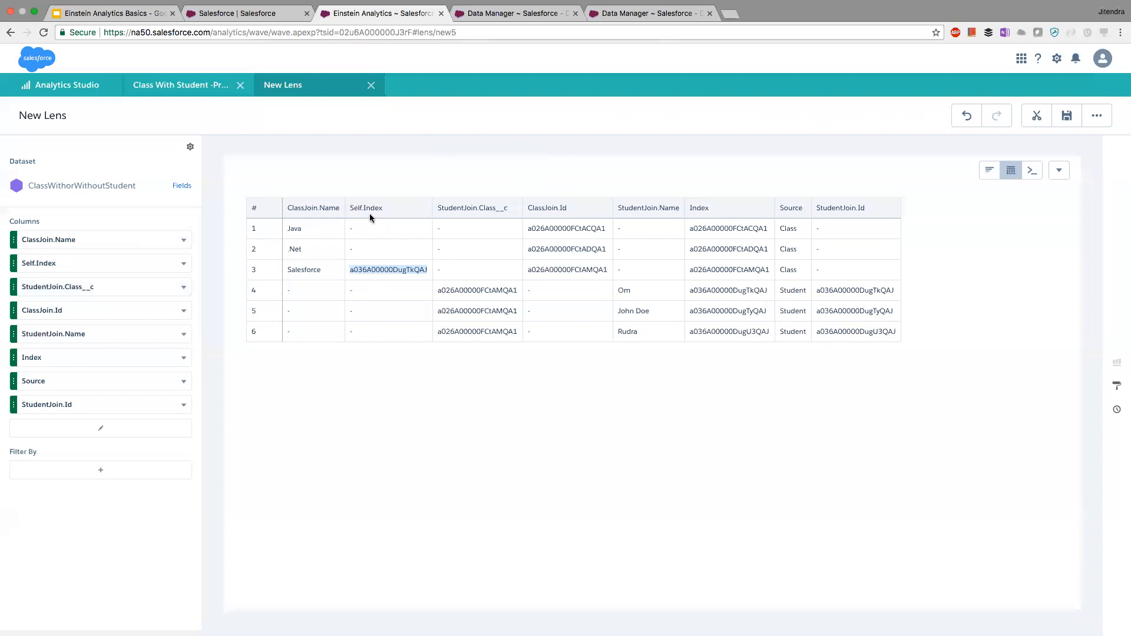
click(493, 18)
key(BackSpace)
key(BackSpace)
key(BackSpace)
key(BackSpace)
key(BackSpace)
key(BackSpace)
text(n)
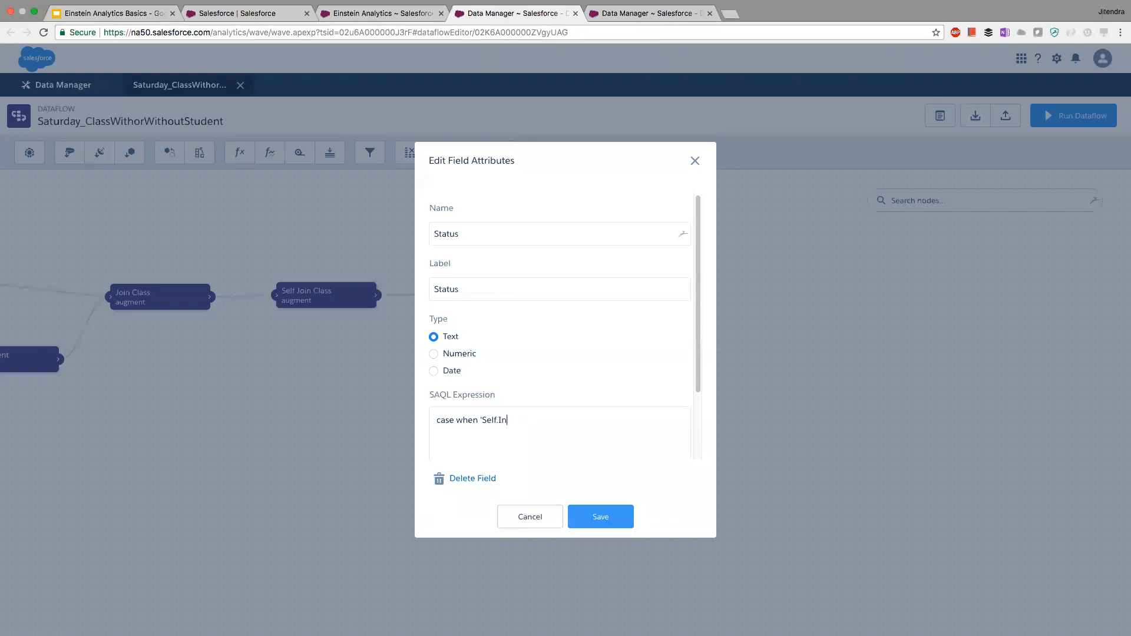
text(deex' is not null then "0" else "1" end)
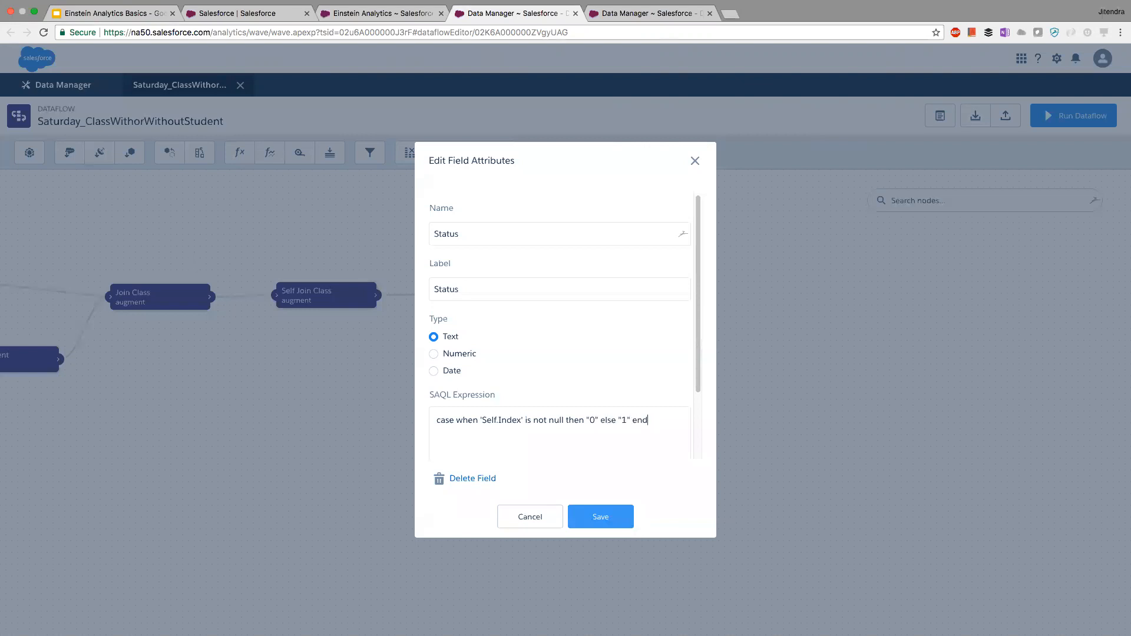
click(601, 516)
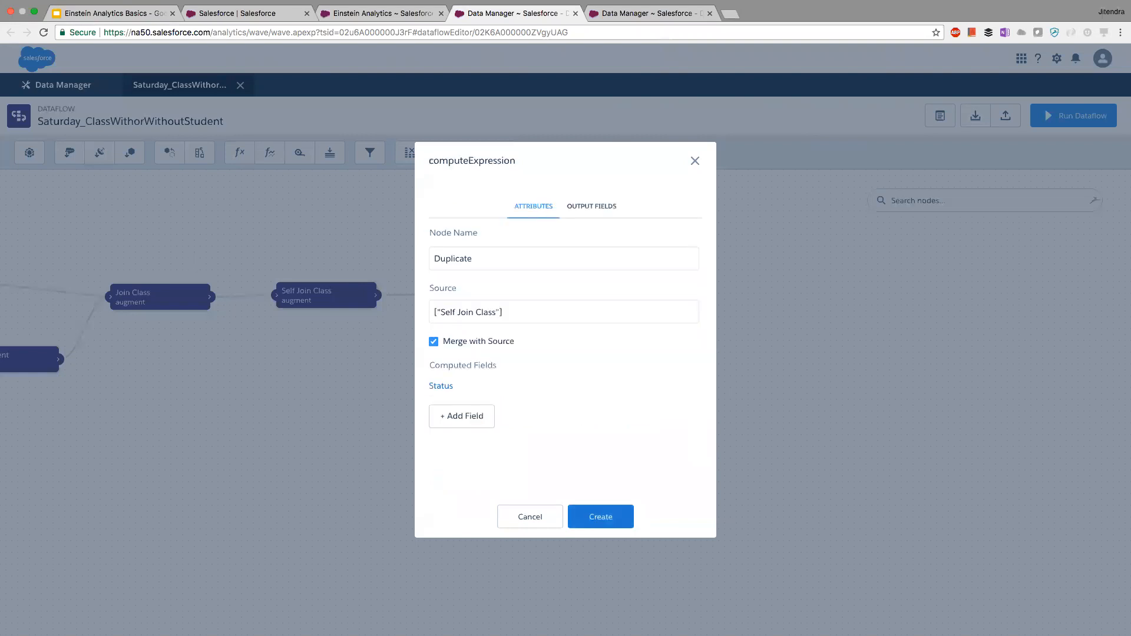
click(600, 517)
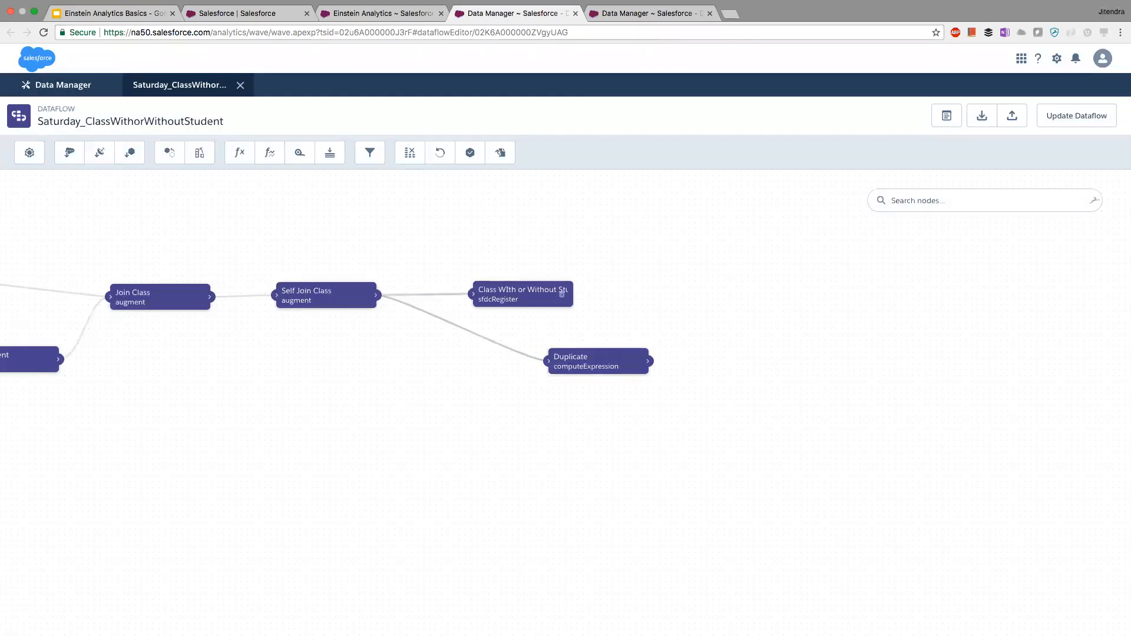
Spread out the Duplicate and Class WIth or Without Student nodes on the canvas and check their source settings.
drag(569, 378, 492, 369)
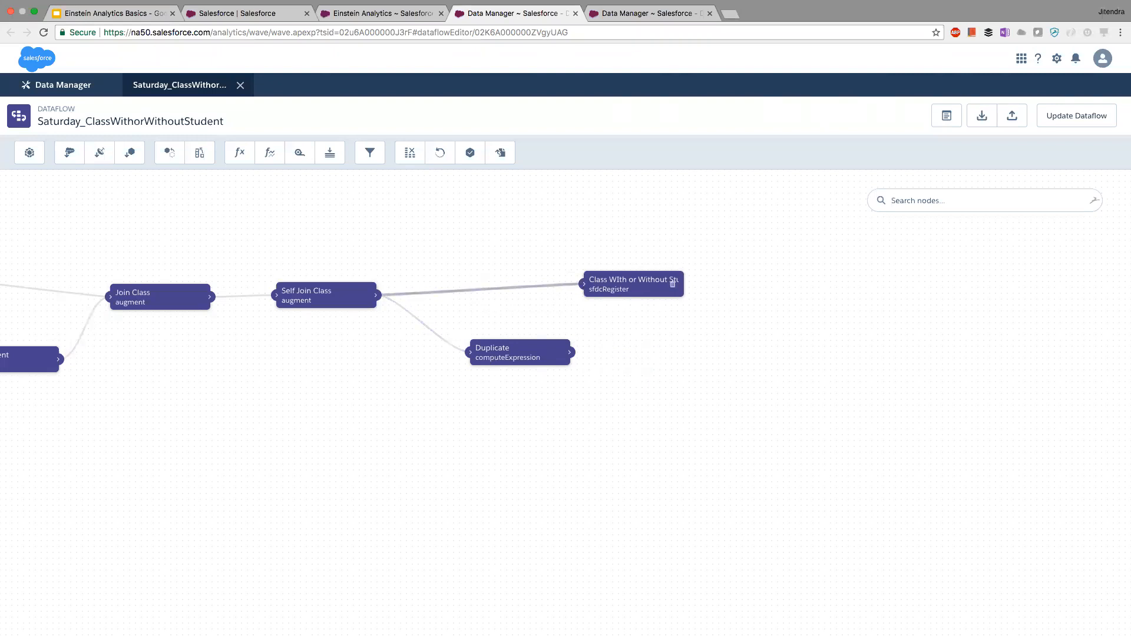
click(582, 285)
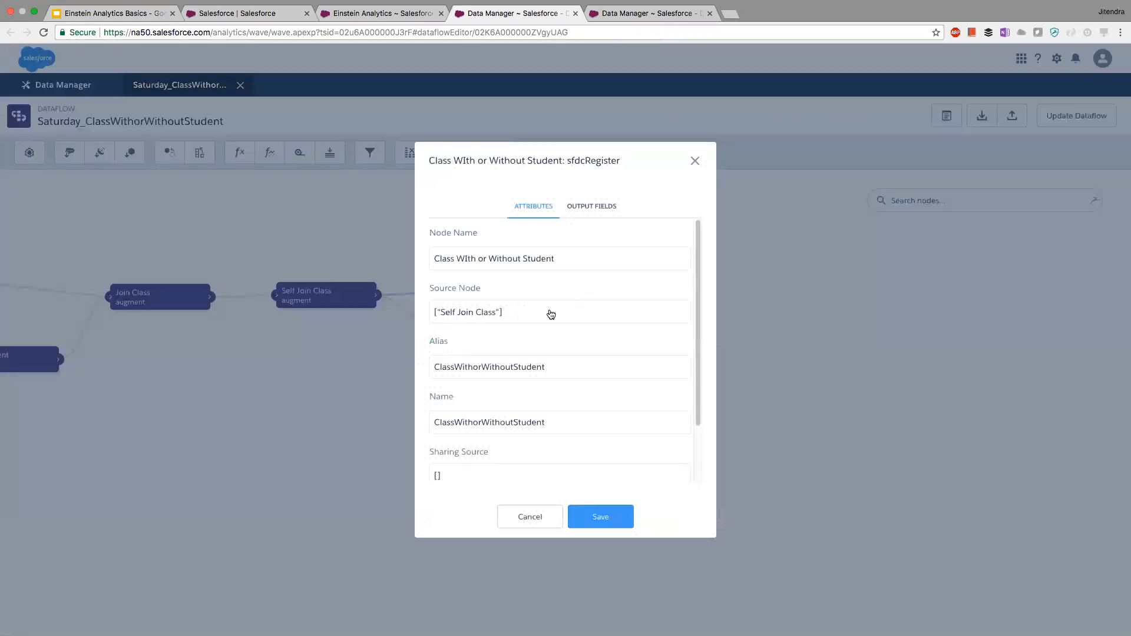
click(531, 518)
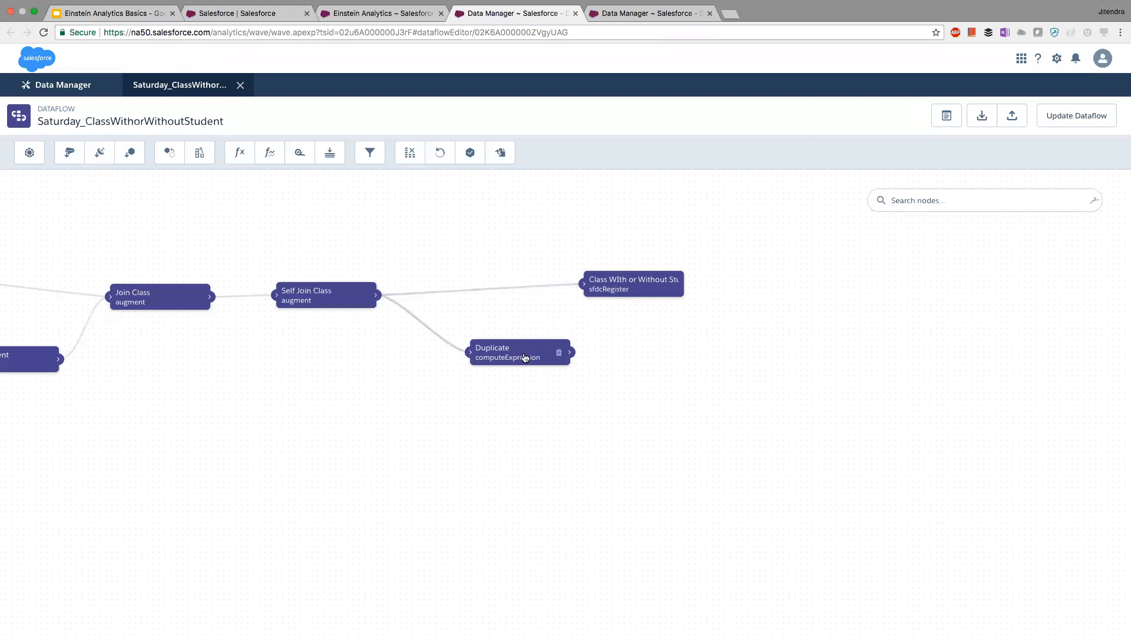
drag(495, 355, 473, 356)
click(474, 357)
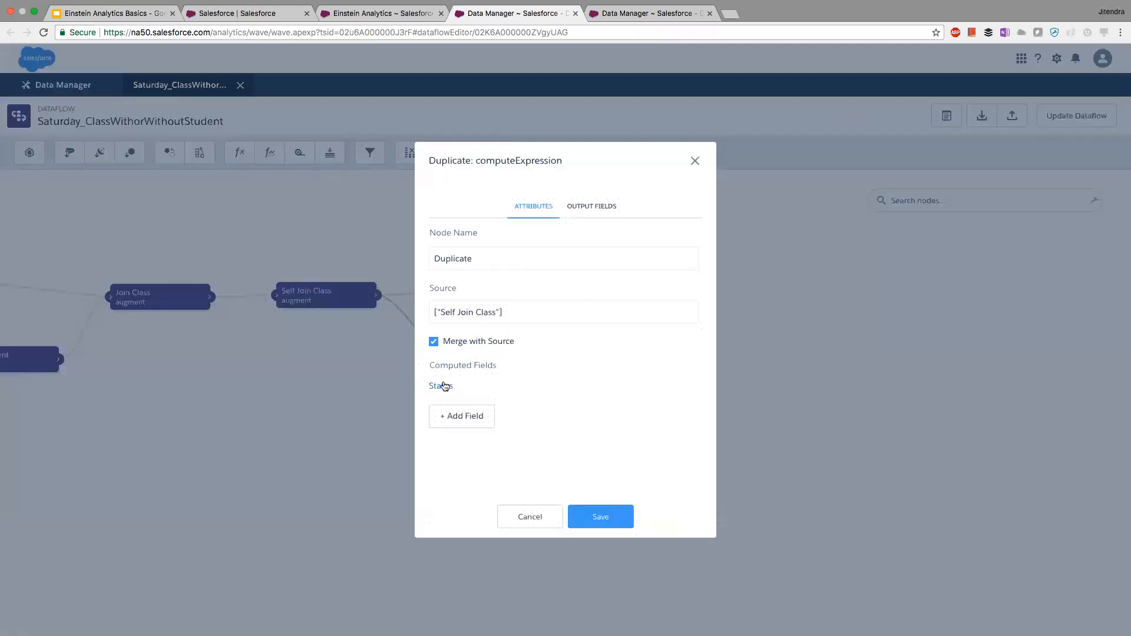
click(530, 517)
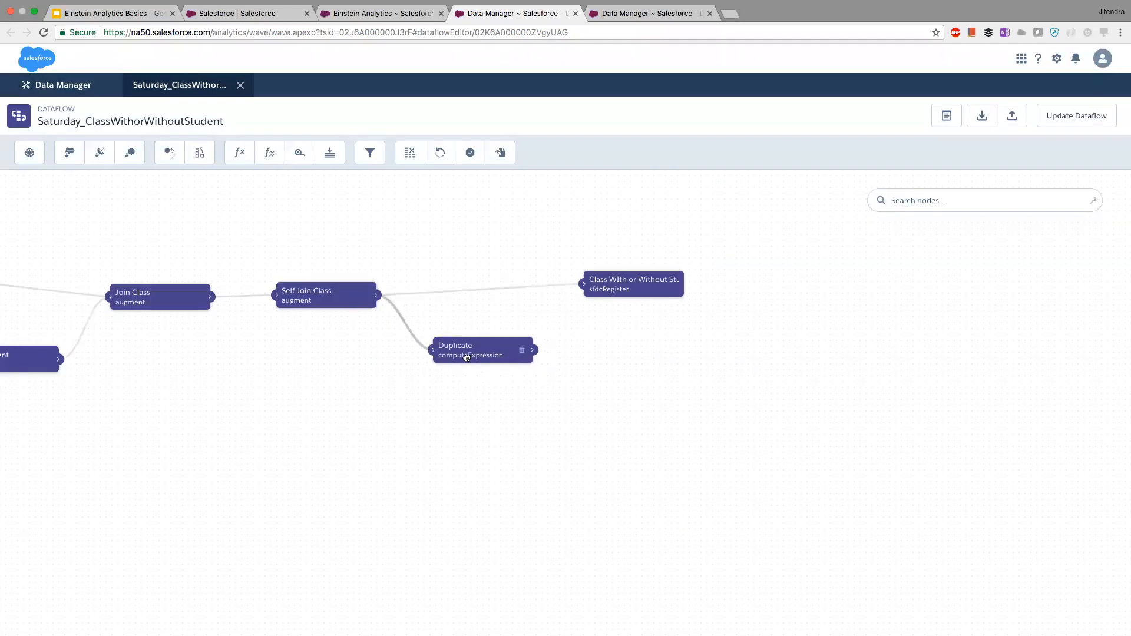
Set the source of the Class WIth or Without Student register node to Duplicate and align the Duplicate node in the flow.
click(633, 287)
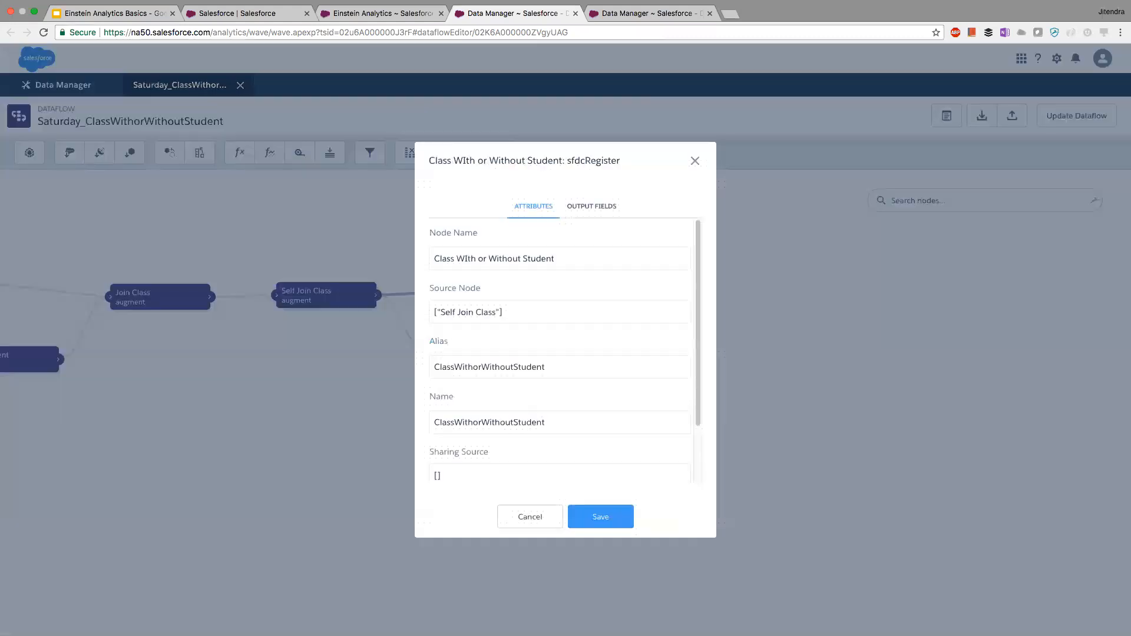
click(513, 317)
click(510, 386)
click(601, 516)
drag(467, 348, 466, 301)
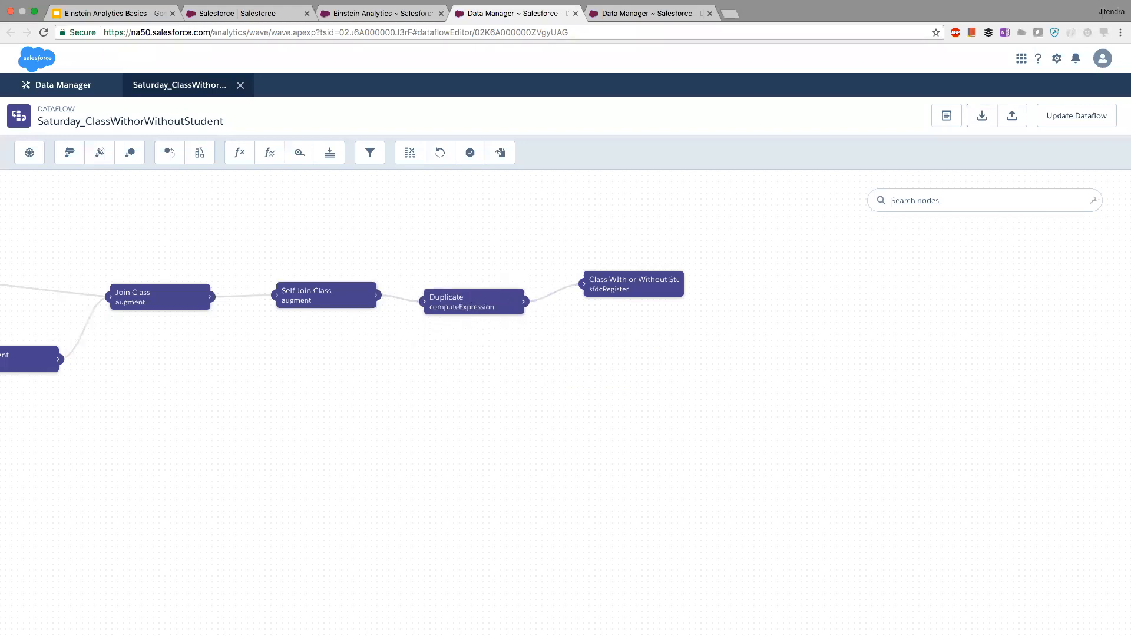
Save the updated dataflow, run it and refresh the job list in the data monitor.
click(1077, 115)
click(707, 377)
click(1074, 116)
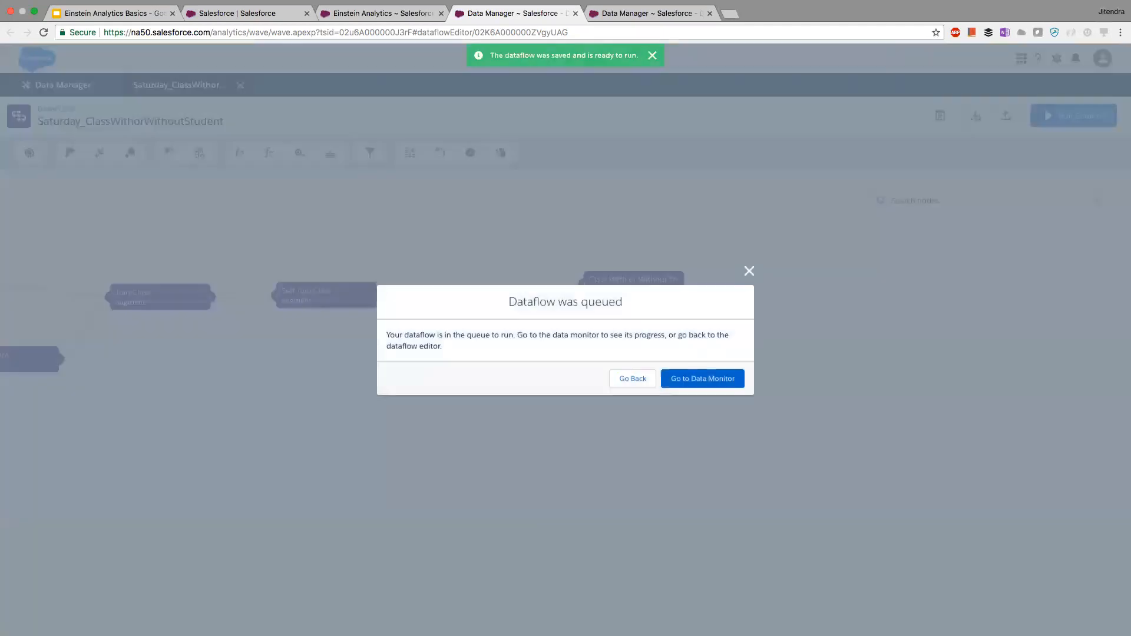
click(702, 379)
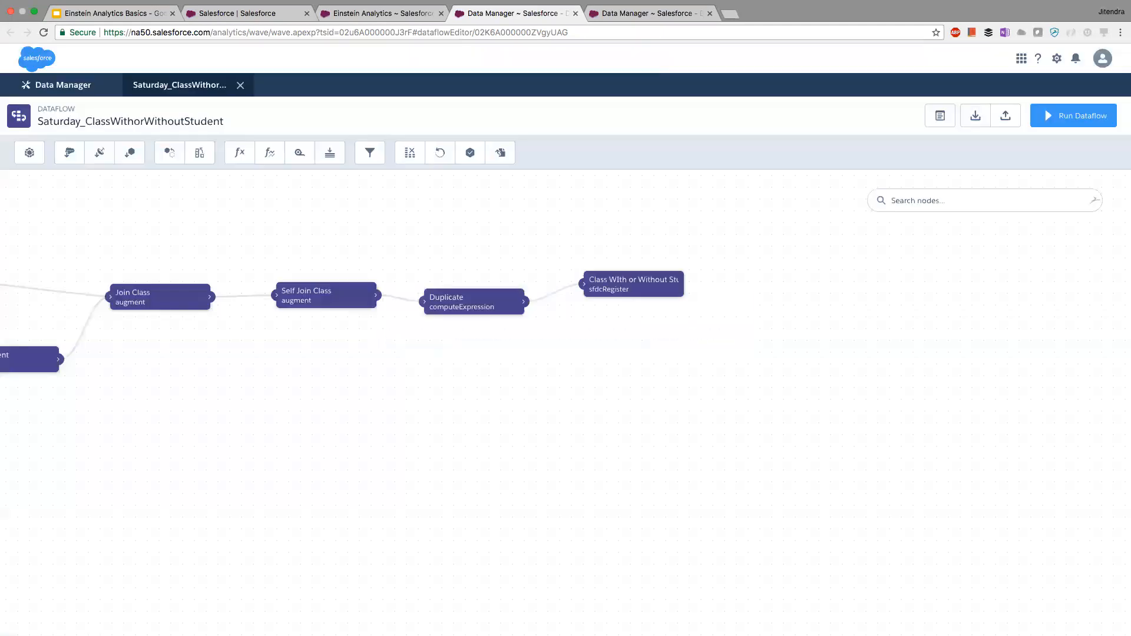
click(71, 86)
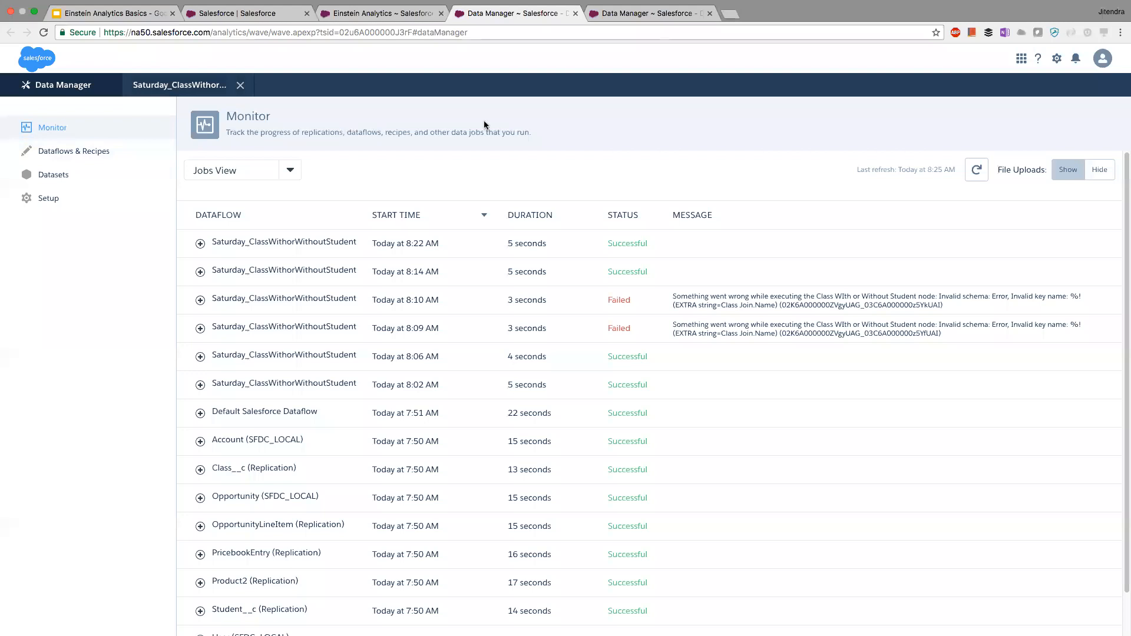
click(977, 170)
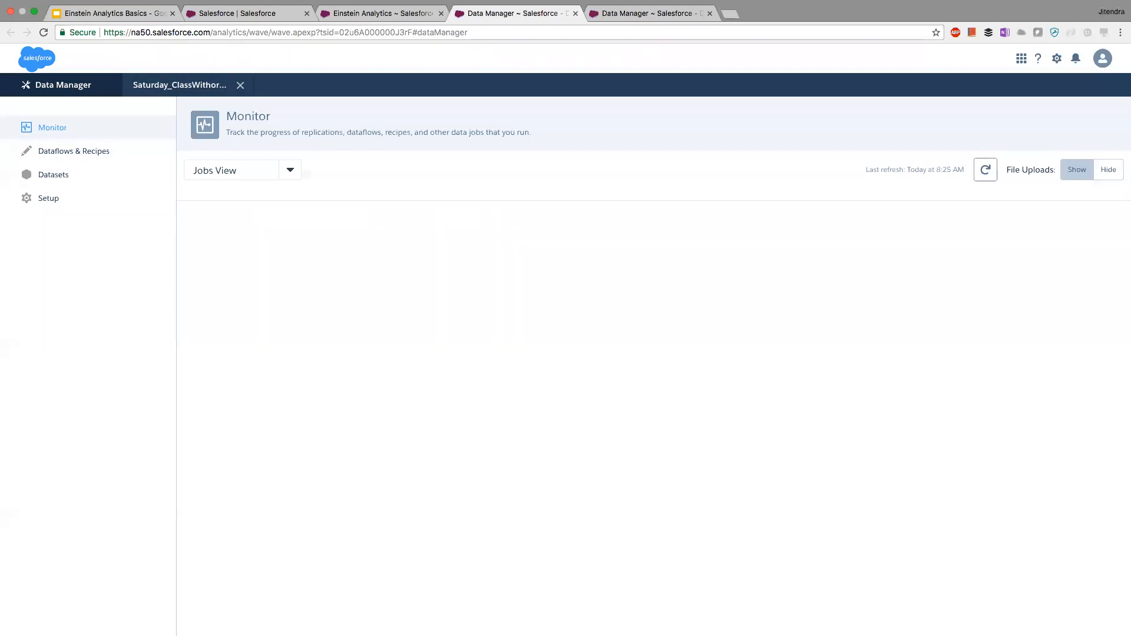
Close the outdated lens and explore the ClassWithorWithoutStudent dataset in a new lens as a values table.
click(354, 13)
click(371, 85)
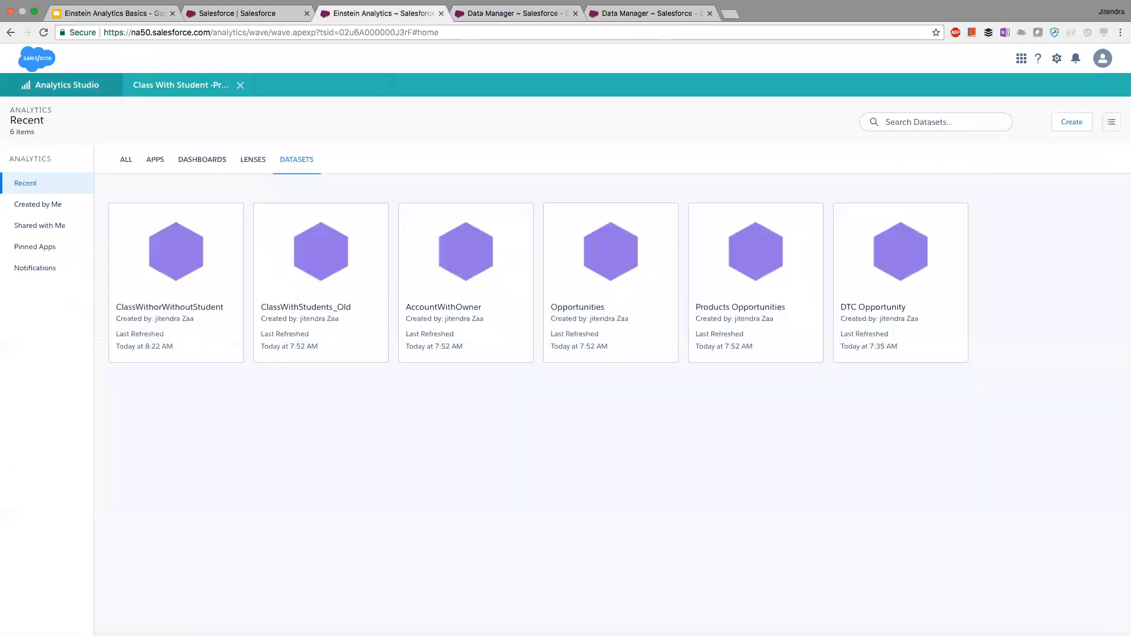
click(170, 280)
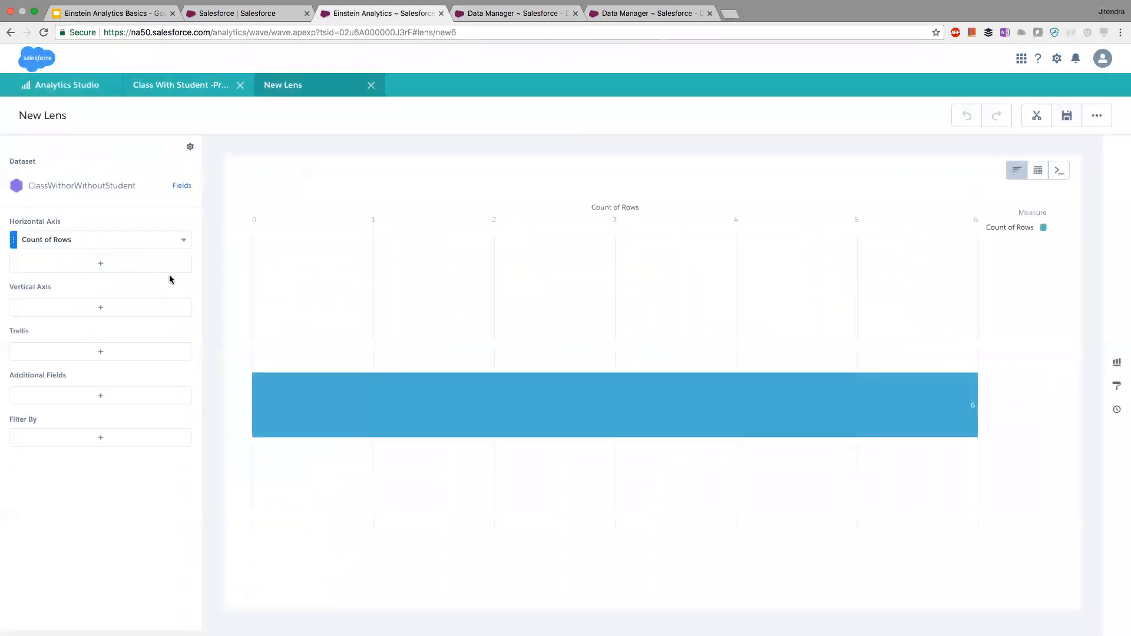
click(1038, 170)
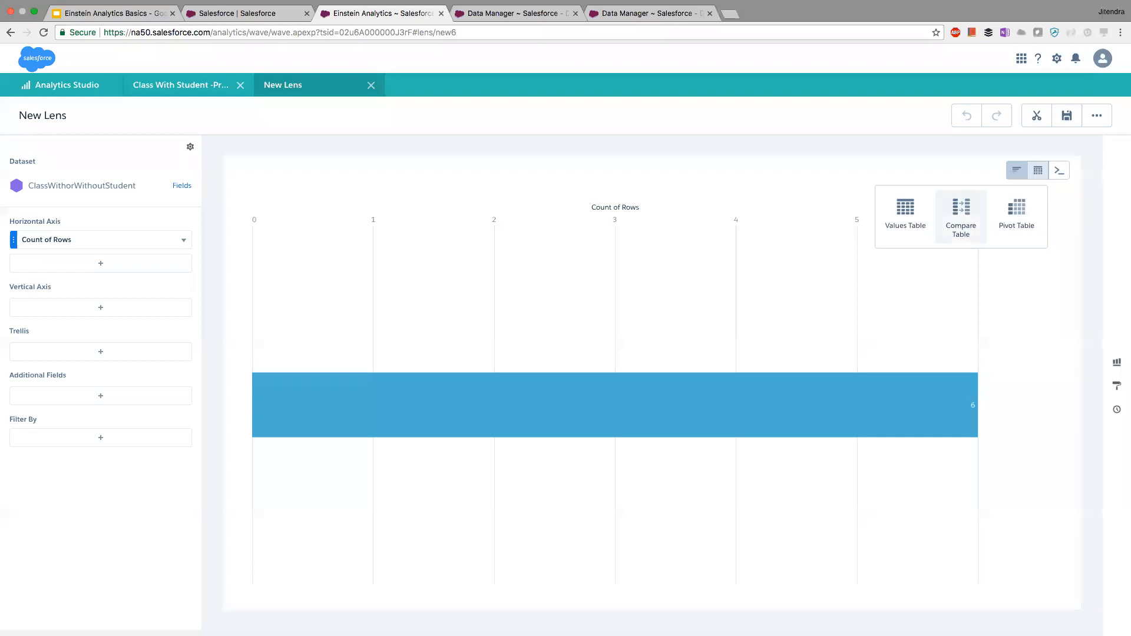
click(905, 218)
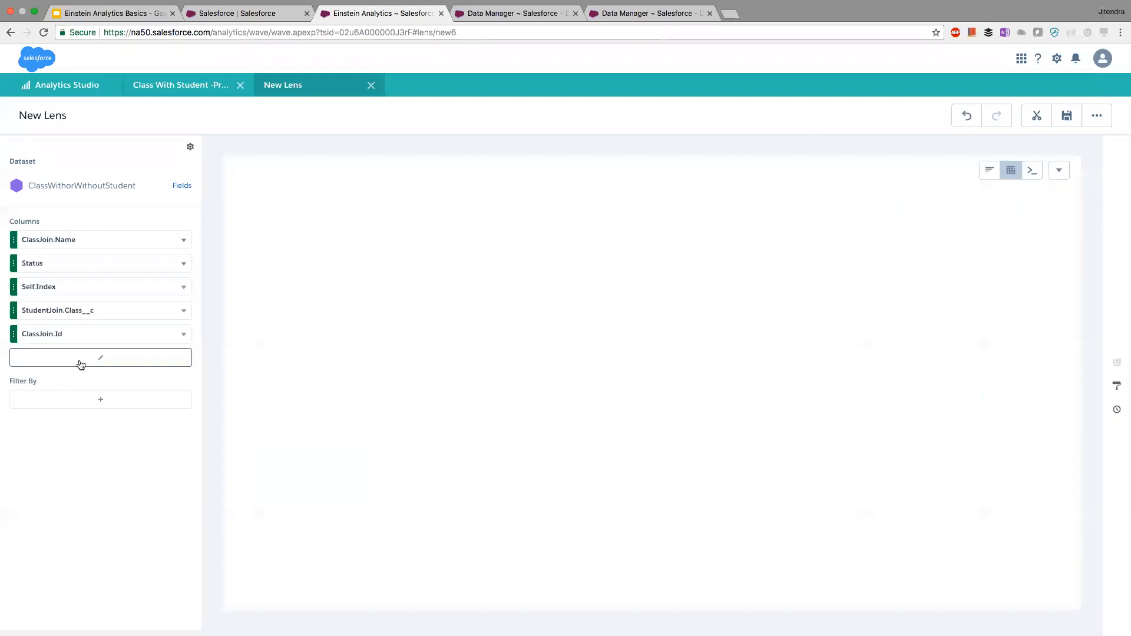
Include all dataset fields as columns in the lens table and examine the Status values in the student rows.
click(99, 359)
click(231, 379)
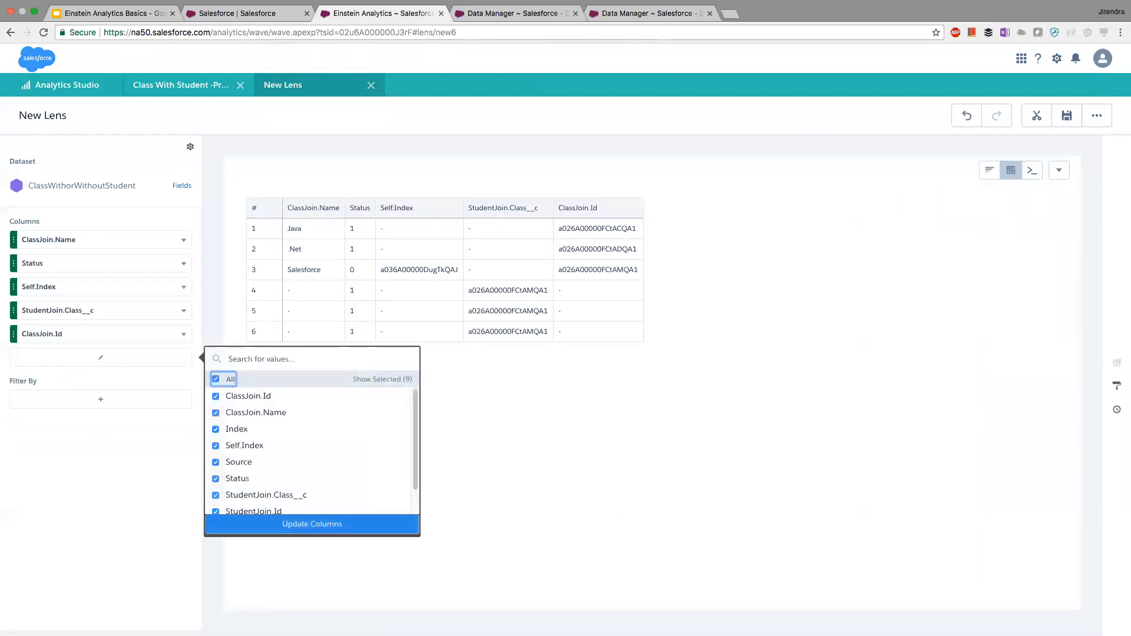
click(313, 523)
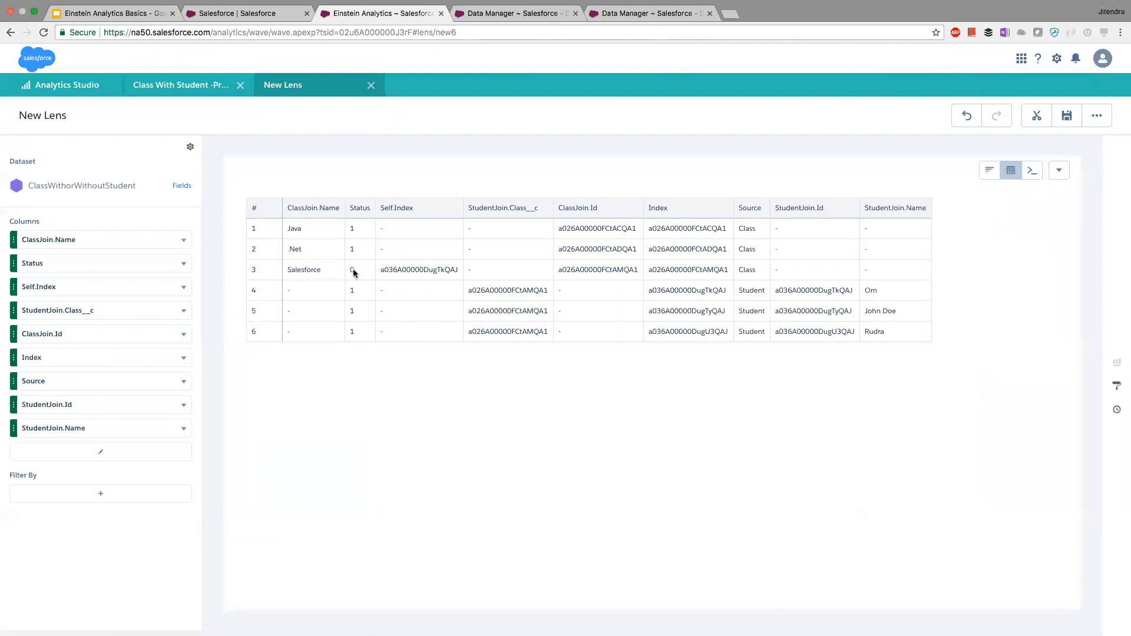
drag(352, 332, 349, 296)
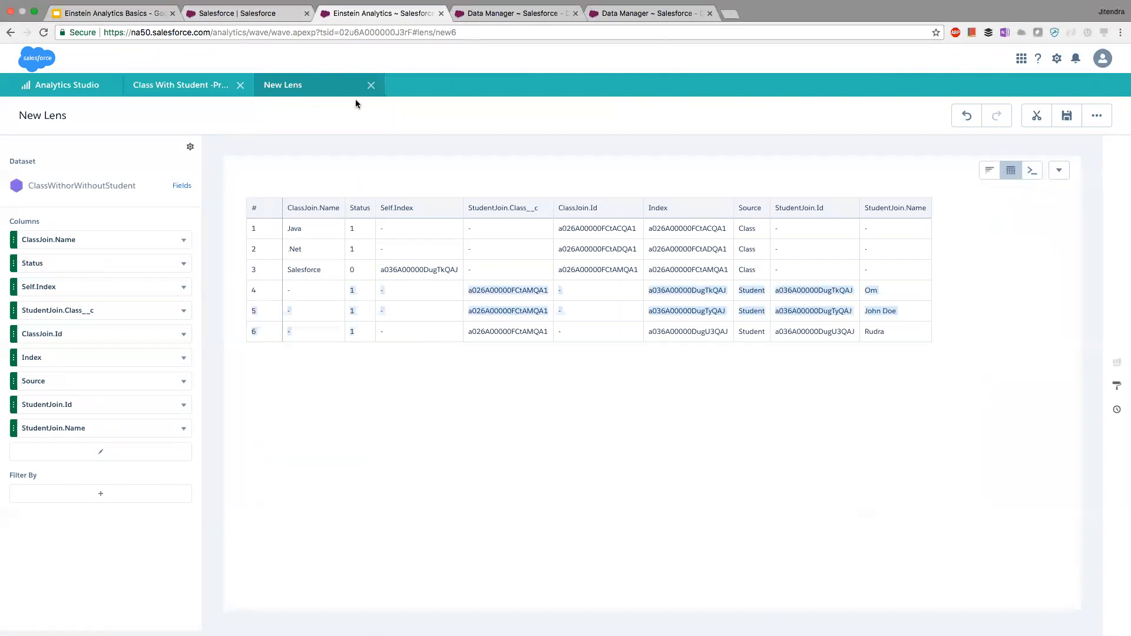
Open the Transformations for Analytics Dataflows documentation from the Einstein Analytics Basics slides and look up the filter Transformation.
click(115, 13)
click(325, 387)
click(394, 388)
click(394, 409)
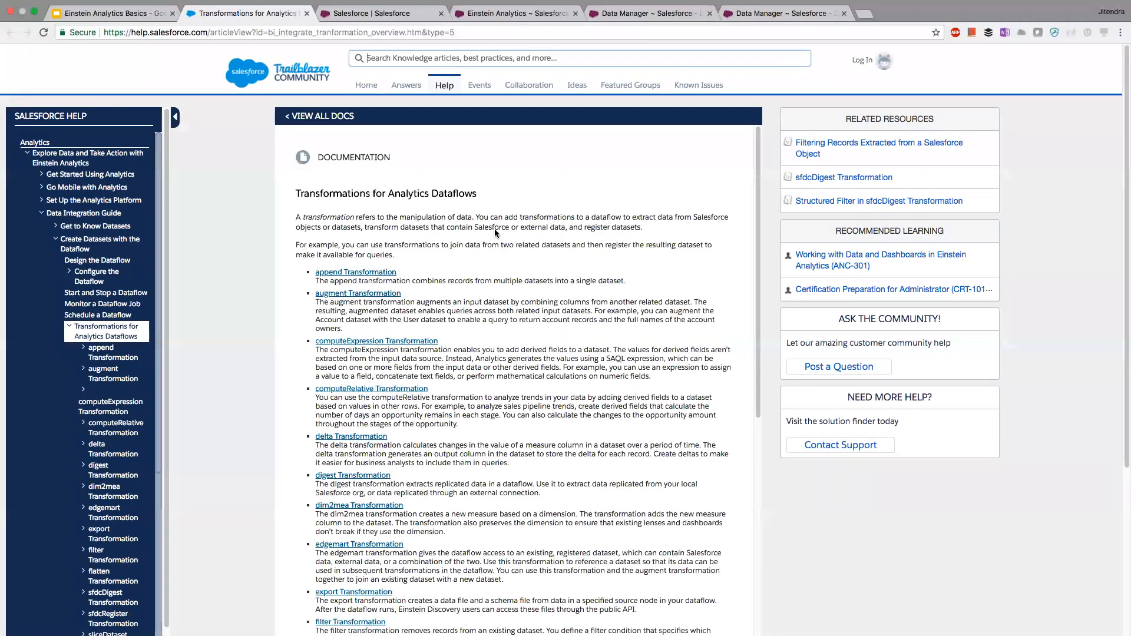
scroll(437, 246, down, 5)
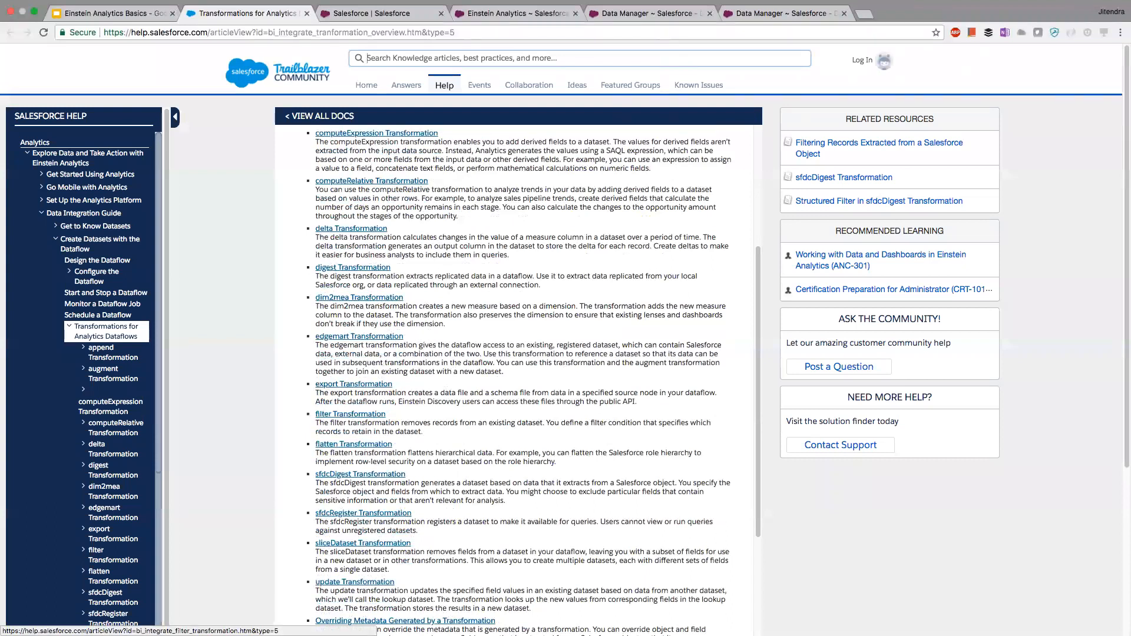
click(350, 414)
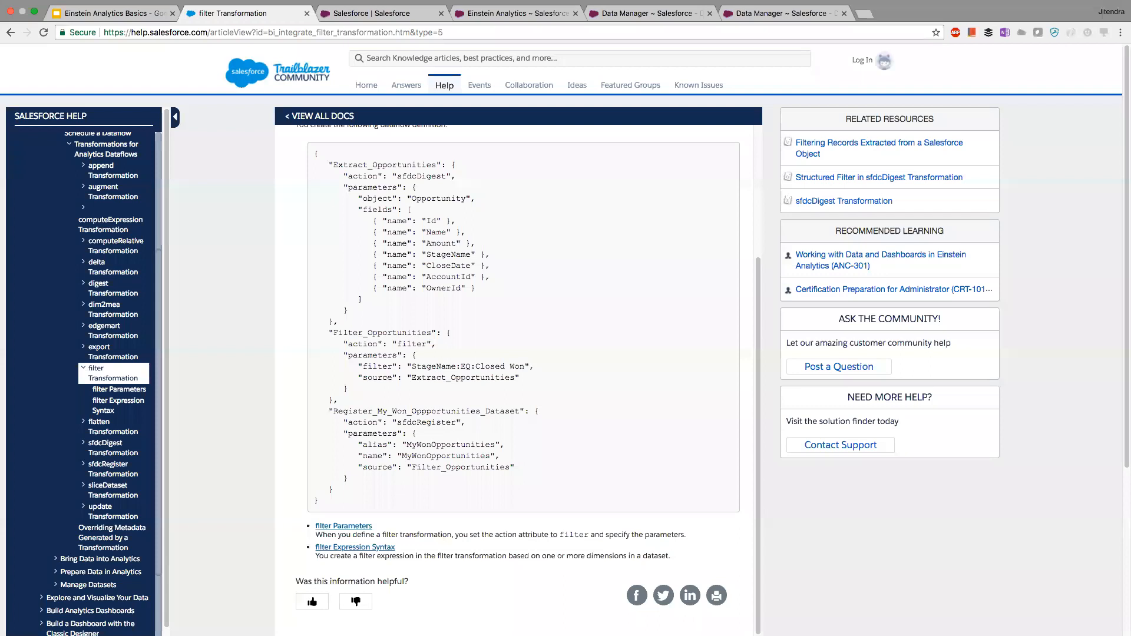
Open the filter Expression Syntax documentation and examine the syntax for comparing a dimension with a value.
click(355, 547)
scroll(410, 350, down, 3)
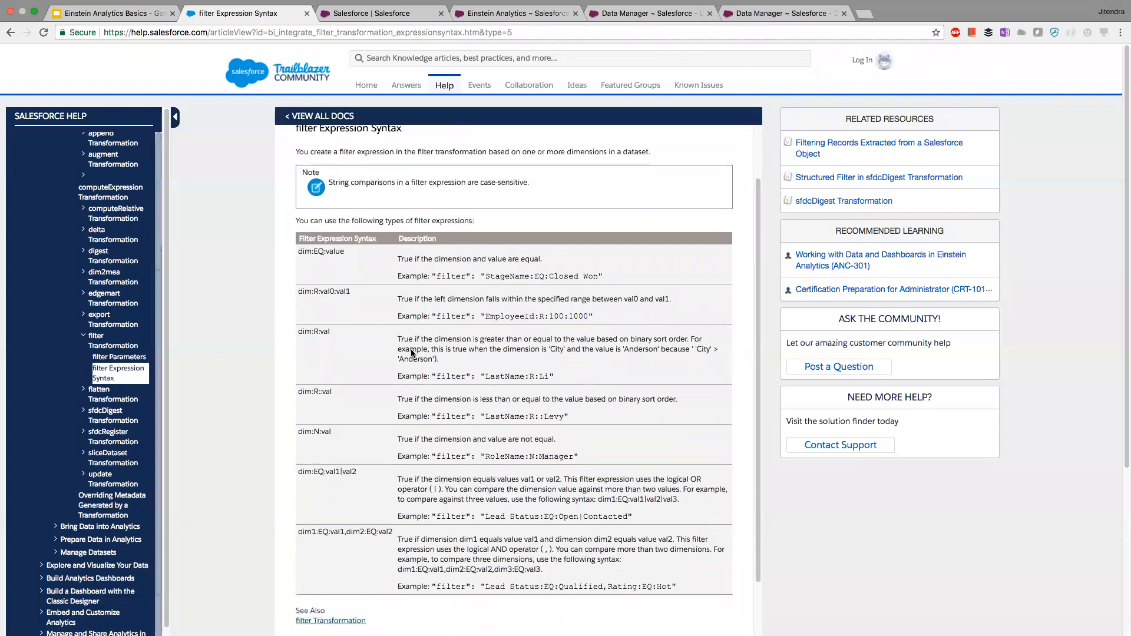
drag(352, 192, 297, 192)
click(320, 207)
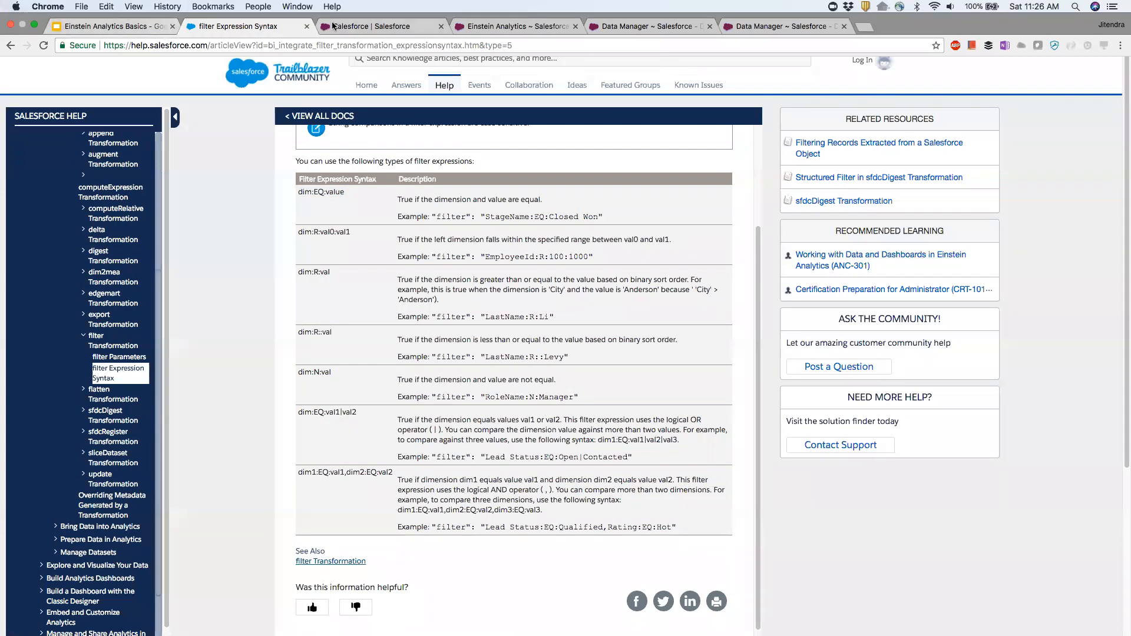
Return to the Saturday_ClassWithorWithoutStudent dataflow in Data Manager and review its complete node graph.
click(374, 28)
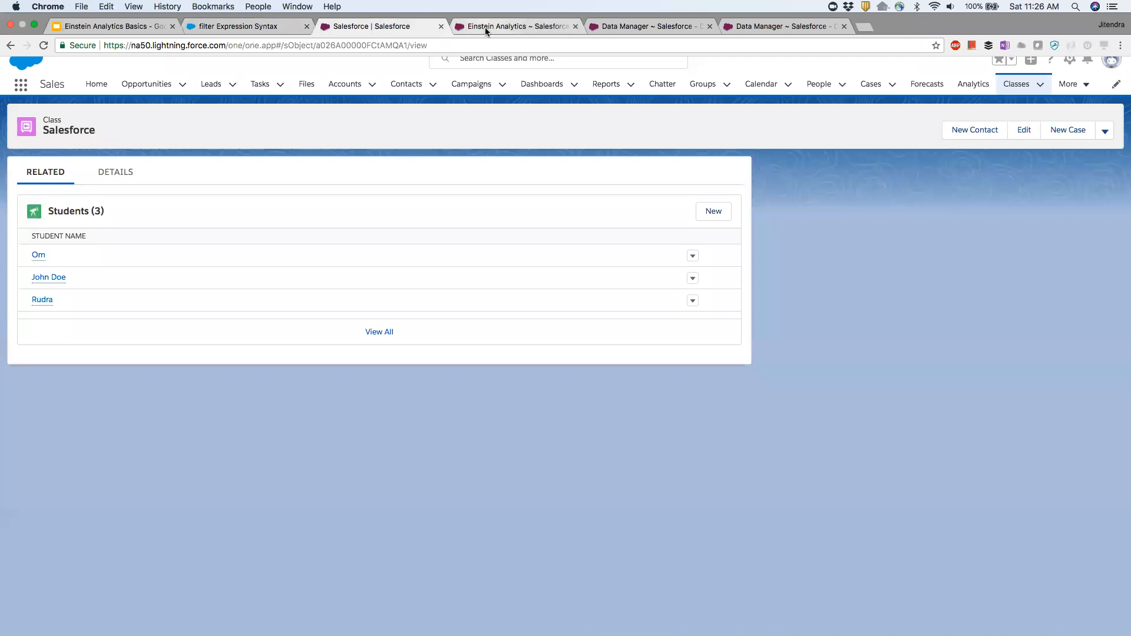
click(486, 27)
click(649, 27)
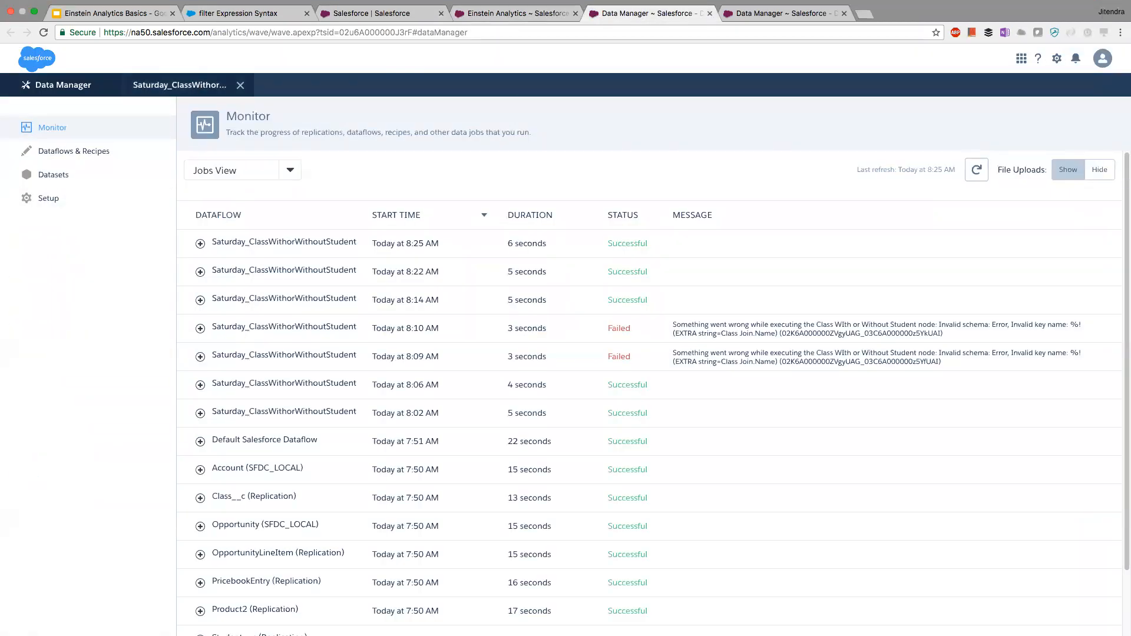
click(180, 85)
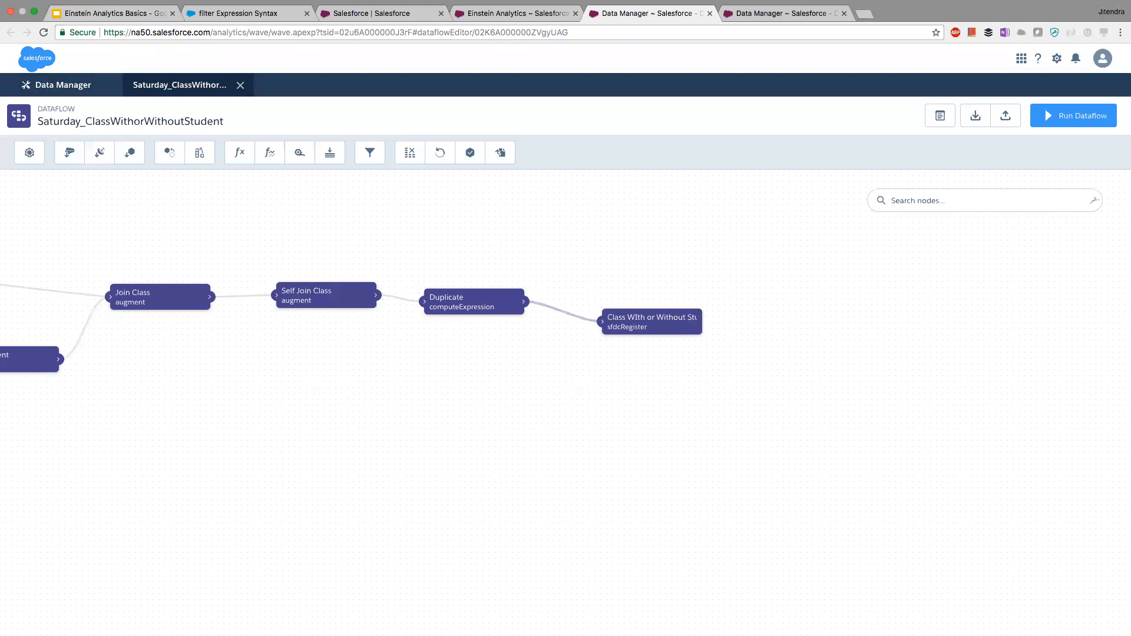
scroll(536, 424, down, 2)
scroll(413, 398, down, 1)
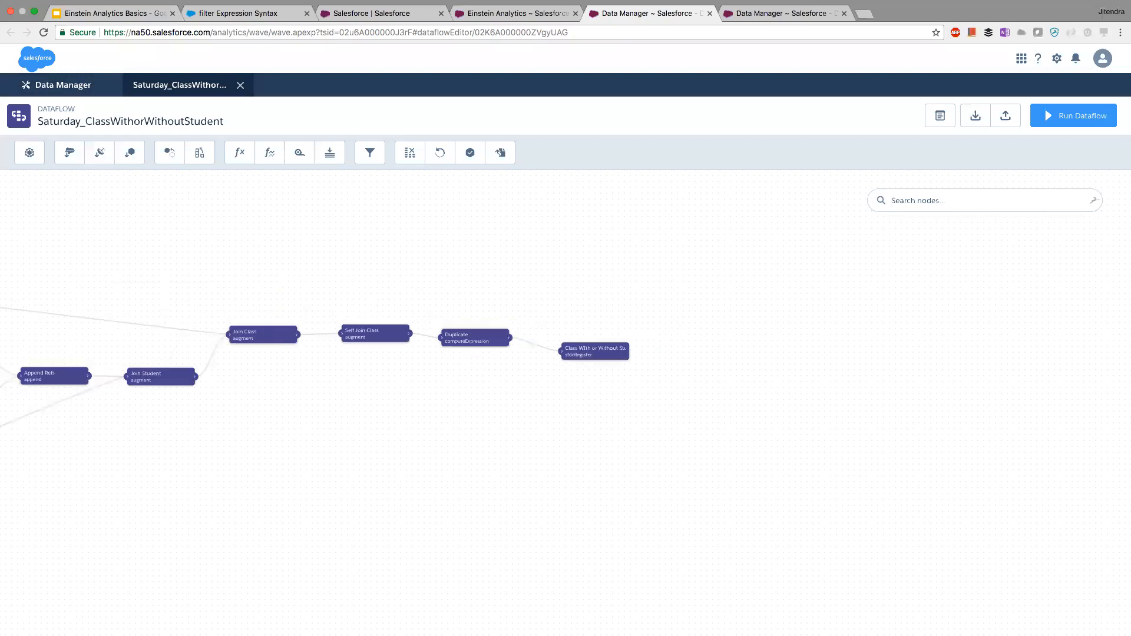
drag(413, 397, 684, 372)
scroll(684, 372, down, 1)
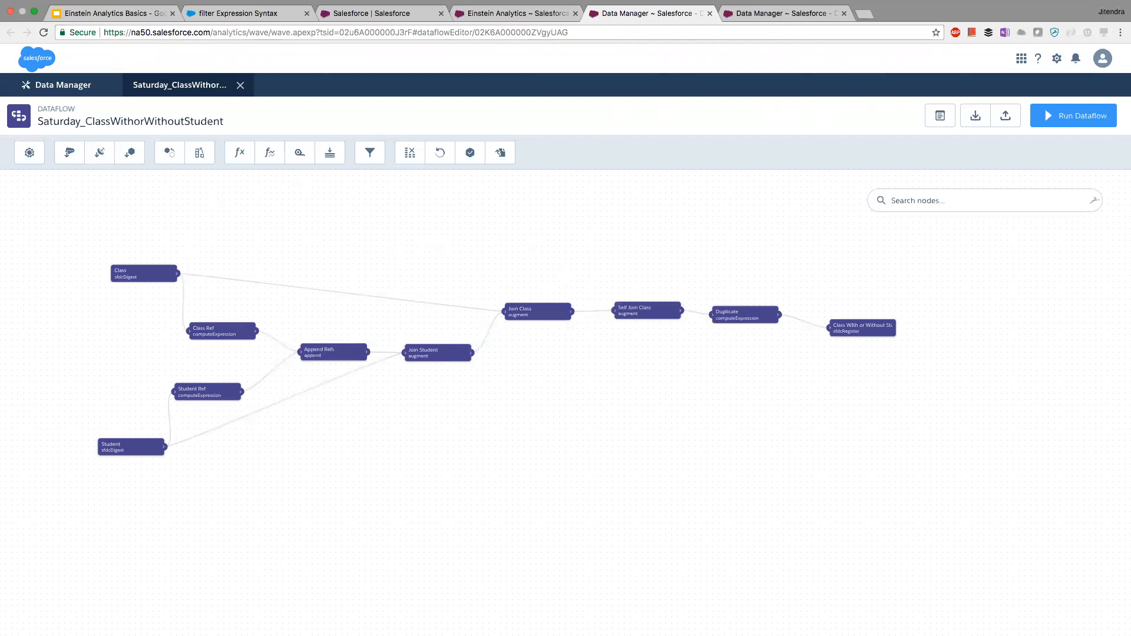
Move the Class WIth or Without Student register node away from the Duplicate node to make room for another node.
drag(716, 398, 439, 381)
scroll(440, 381, up, 3)
drag(533, 309, 389, 419)
scroll(389, 419, up, 1)
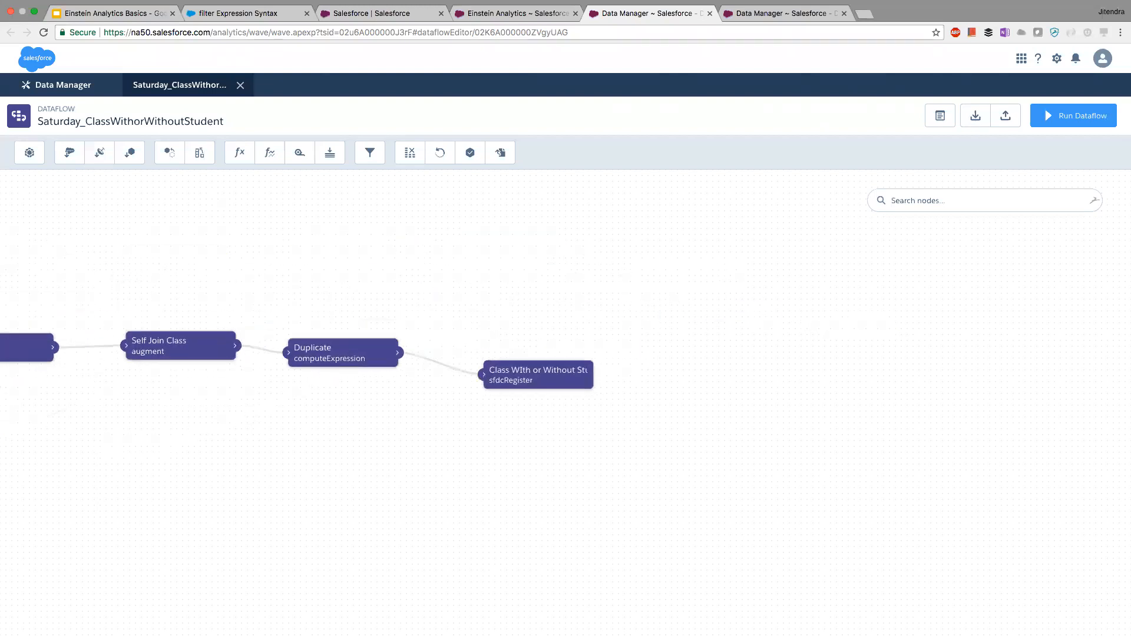
drag(491, 382, 580, 358)
drag(358, 357, 363, 353)
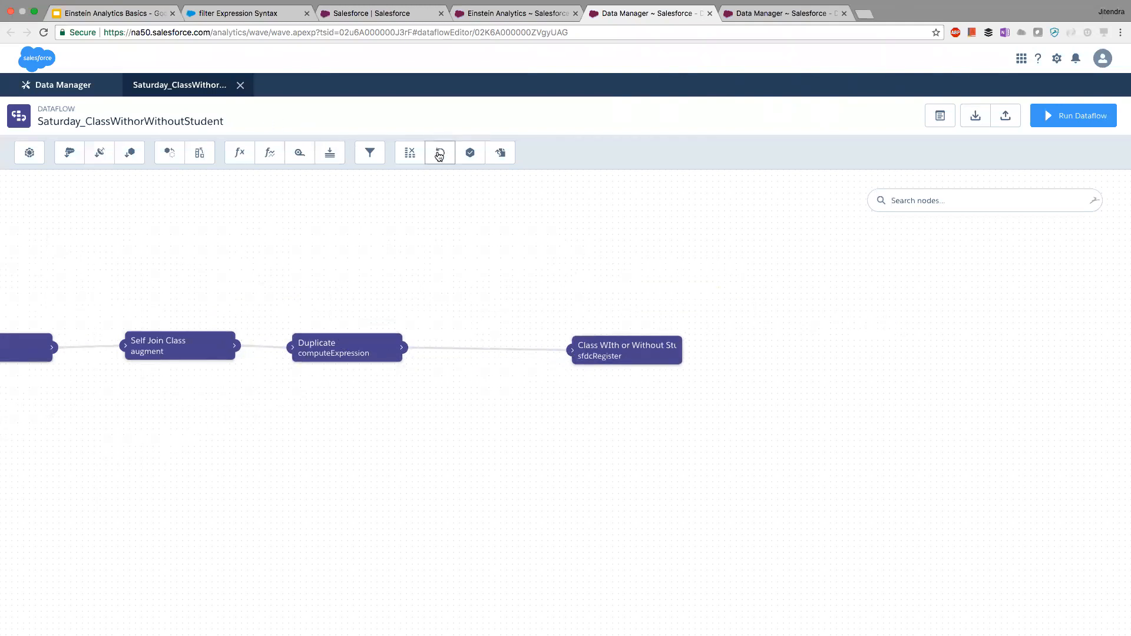
Start a filter node named Filter Duplicate with the Duplicate node as its source.
click(363, 154)
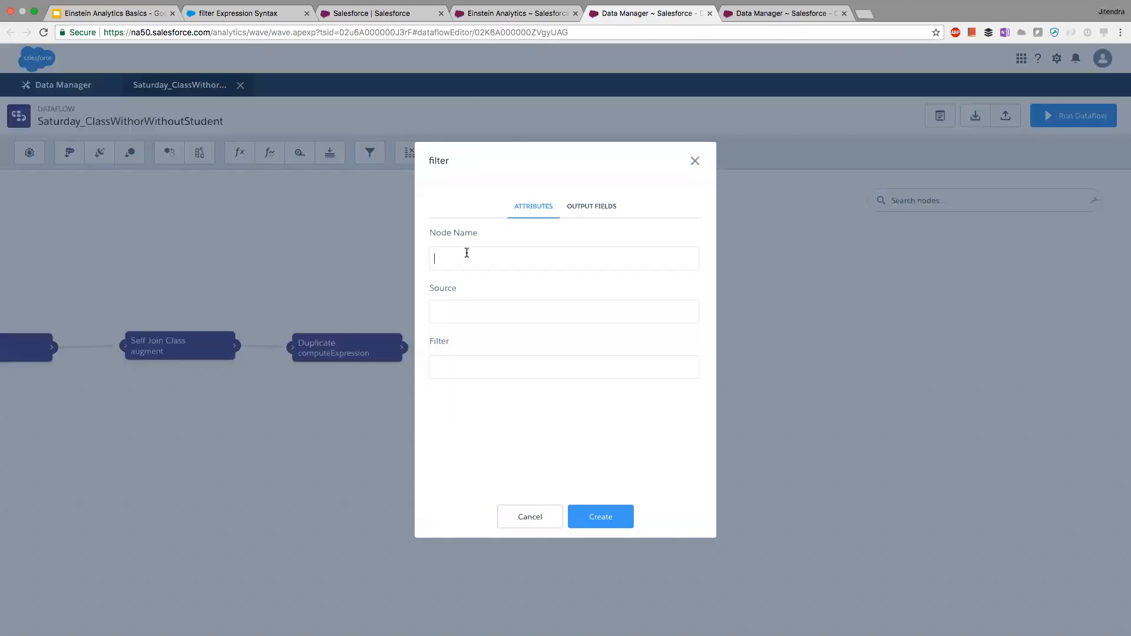
text(Filter Duplicate)
click(486, 11)
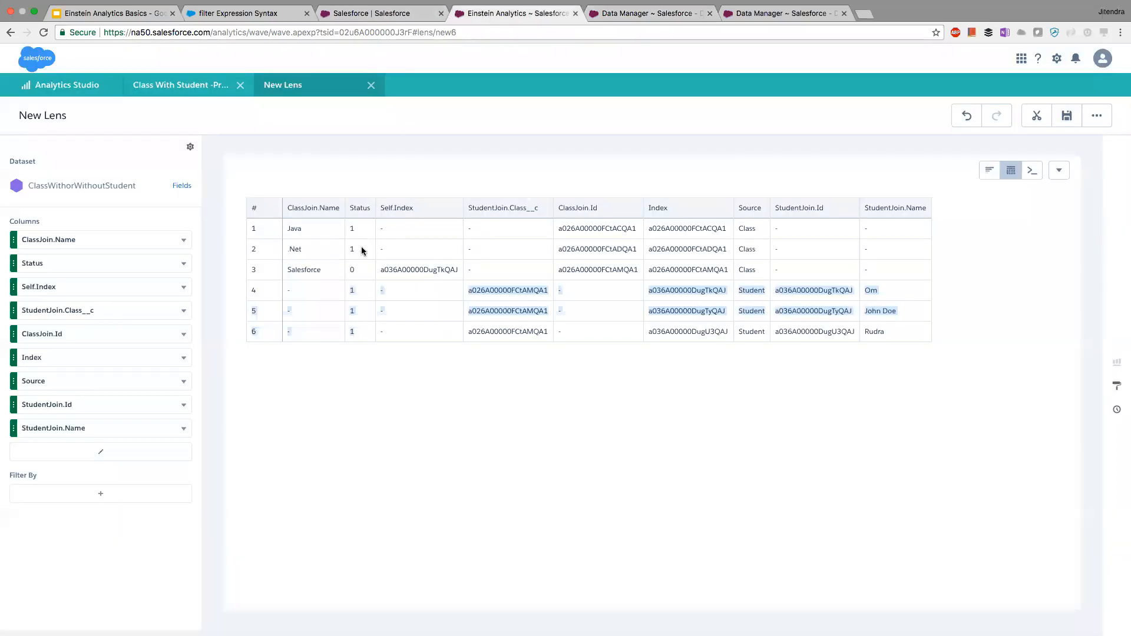
click(649, 13)
click(447, 318)
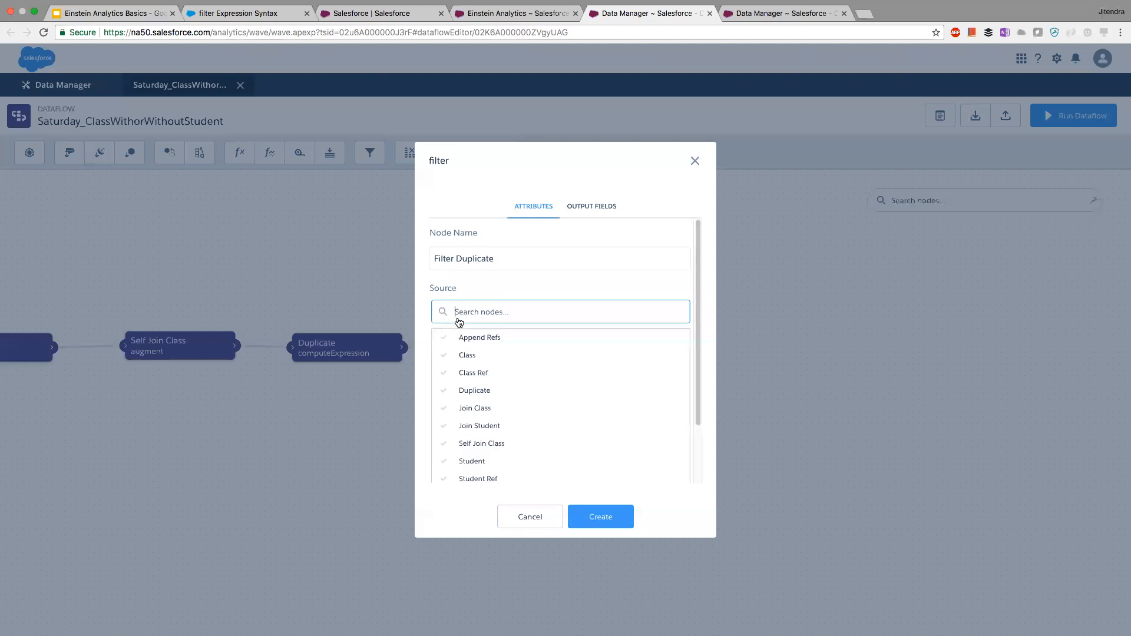
click(485, 389)
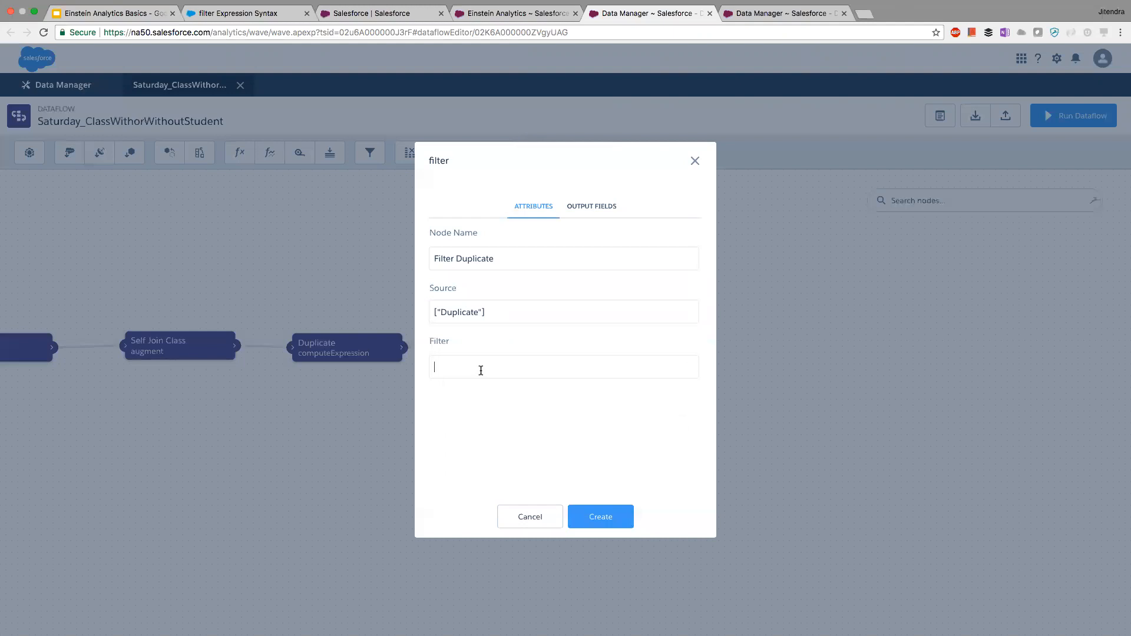
Set the filter expression to Status:EQ:1, checking the Status column name in the lens table.
text(Status)
click(510, 13)
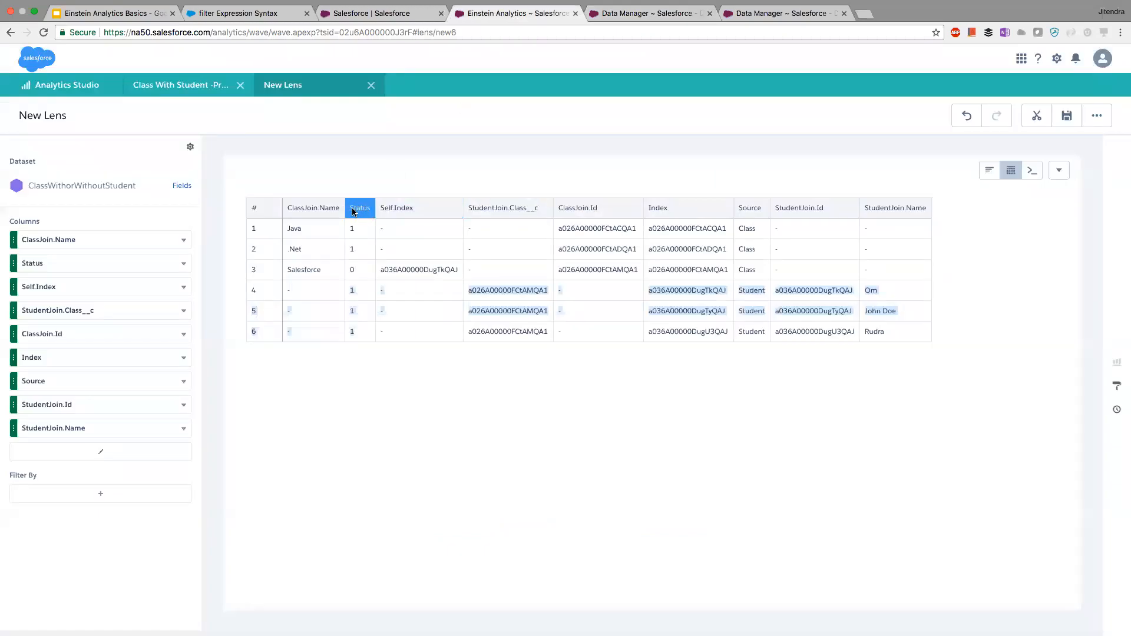
click(648, 13)
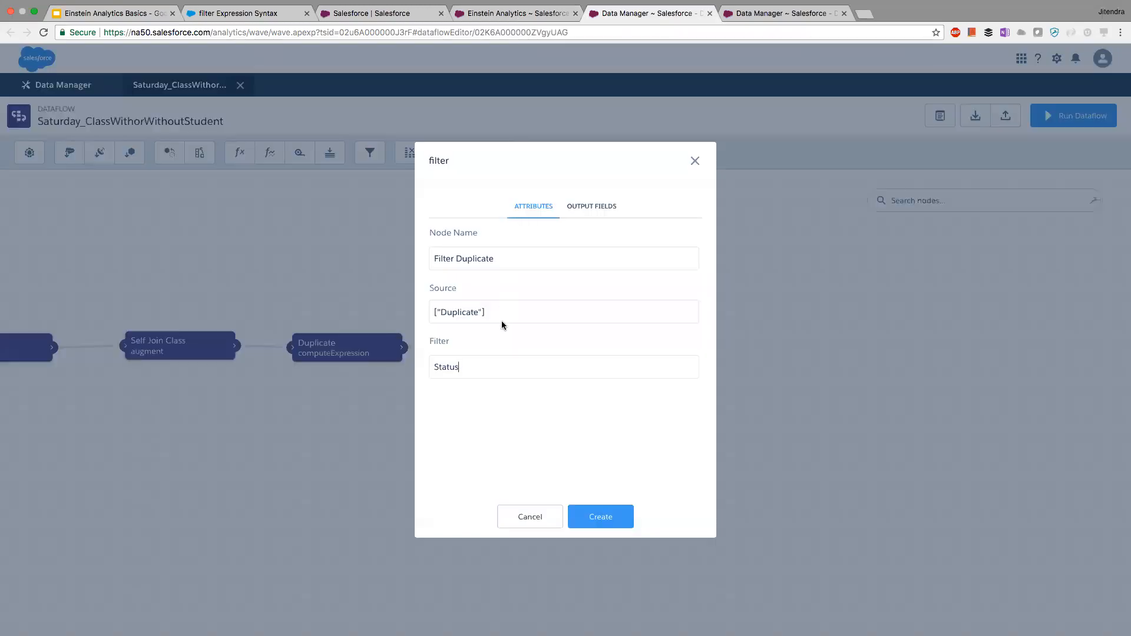
text(:EQ:1)
Compare the entered filter expression with the dim:EQ:value syntax in the documentation, then return to the filter settings.
click(261, 13)
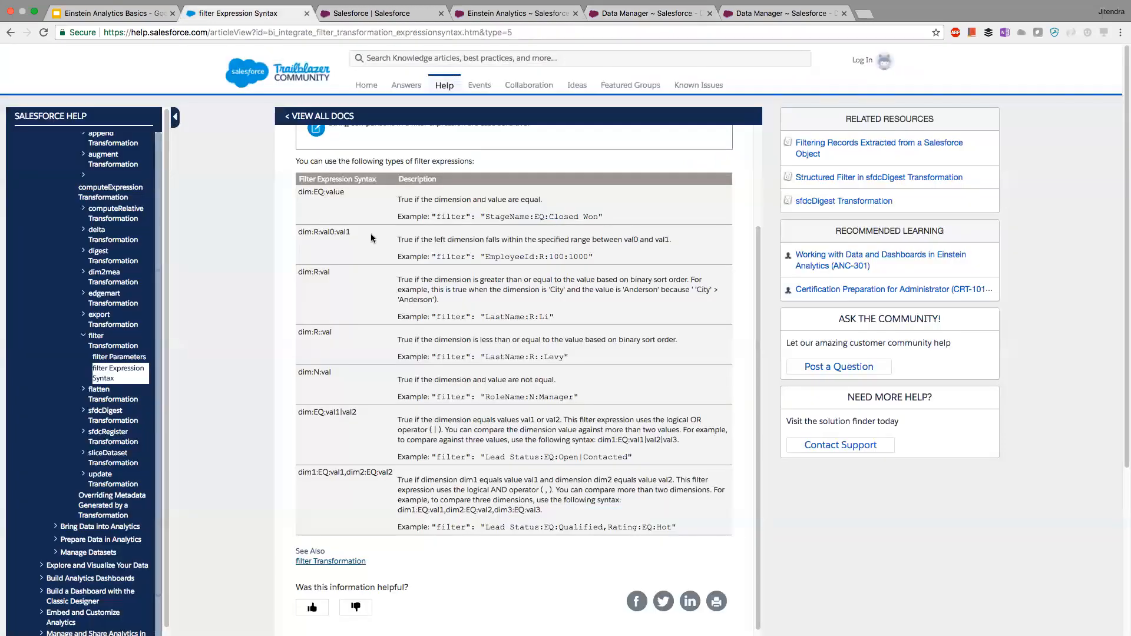
scroll(374, 239, up, 1)
drag(345, 211, 301, 213)
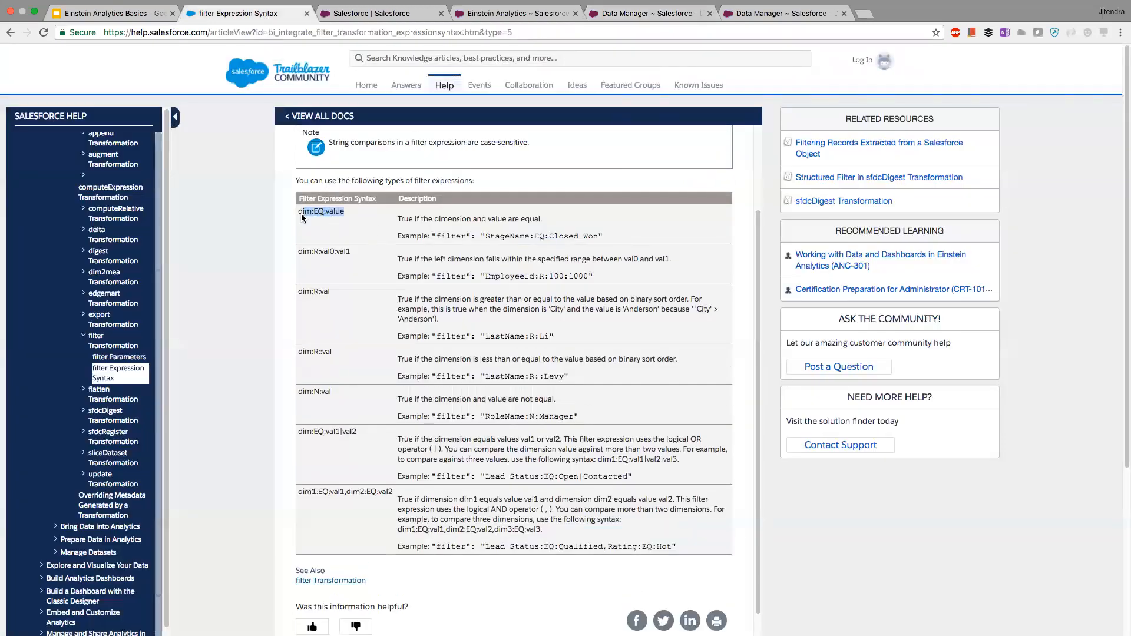
scroll(403, 279, up, 1)
click(349, 271)
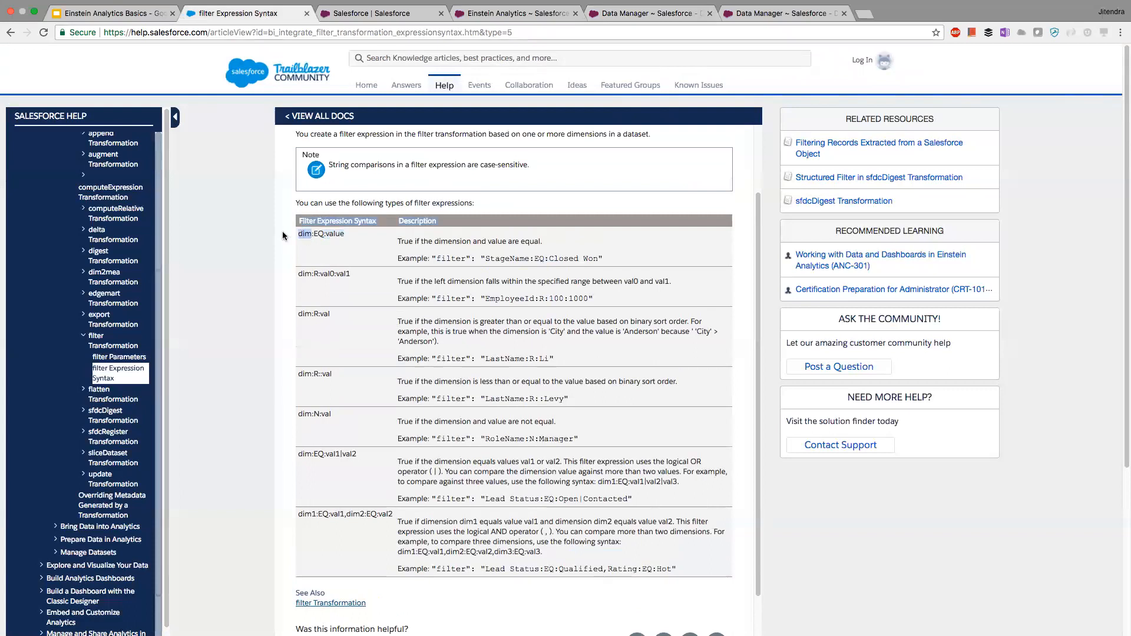
click(316, 238)
drag(317, 237, 331, 237)
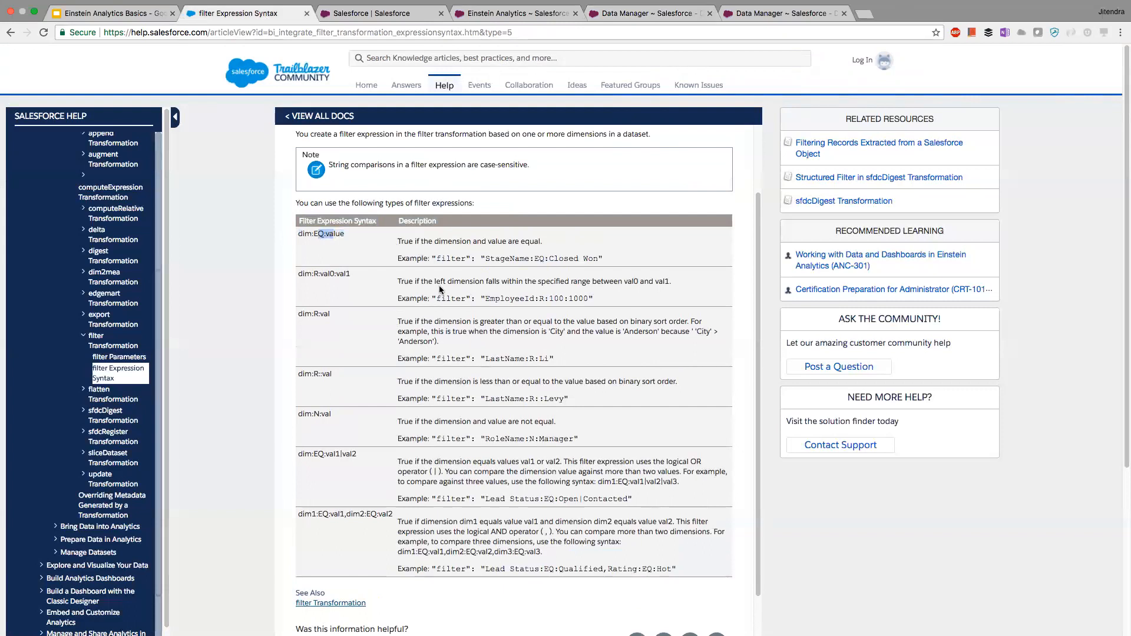
click(489, 13)
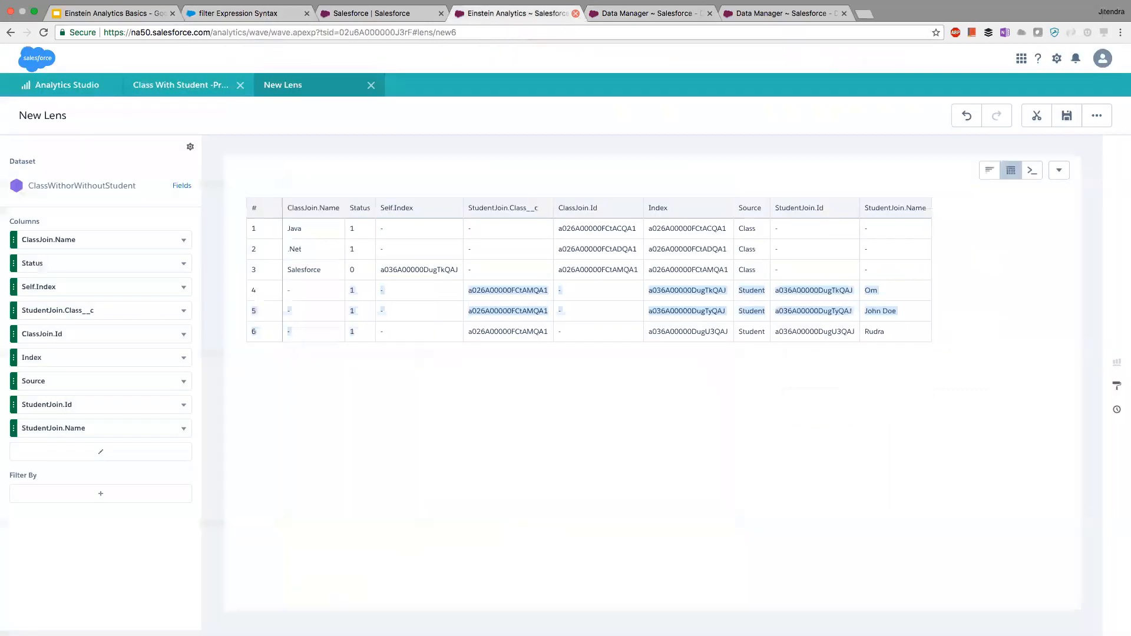
click(649, 13)
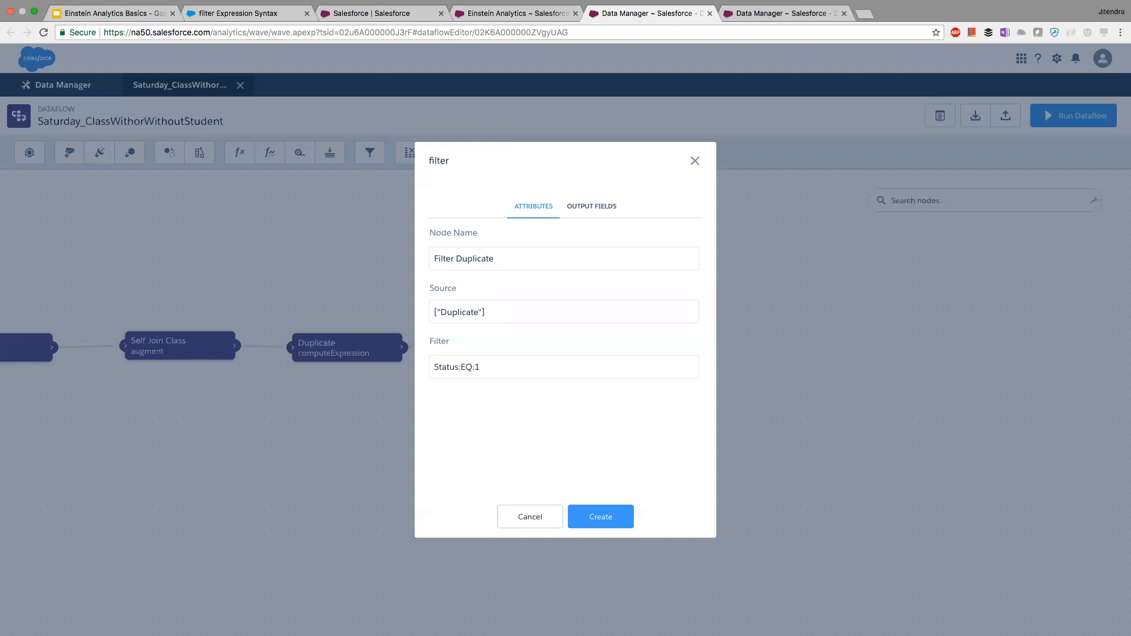
Create the Filter Duplicate node and position it between the Duplicate node and the register node.
click(601, 517)
drag(637, 408, 567, 389)
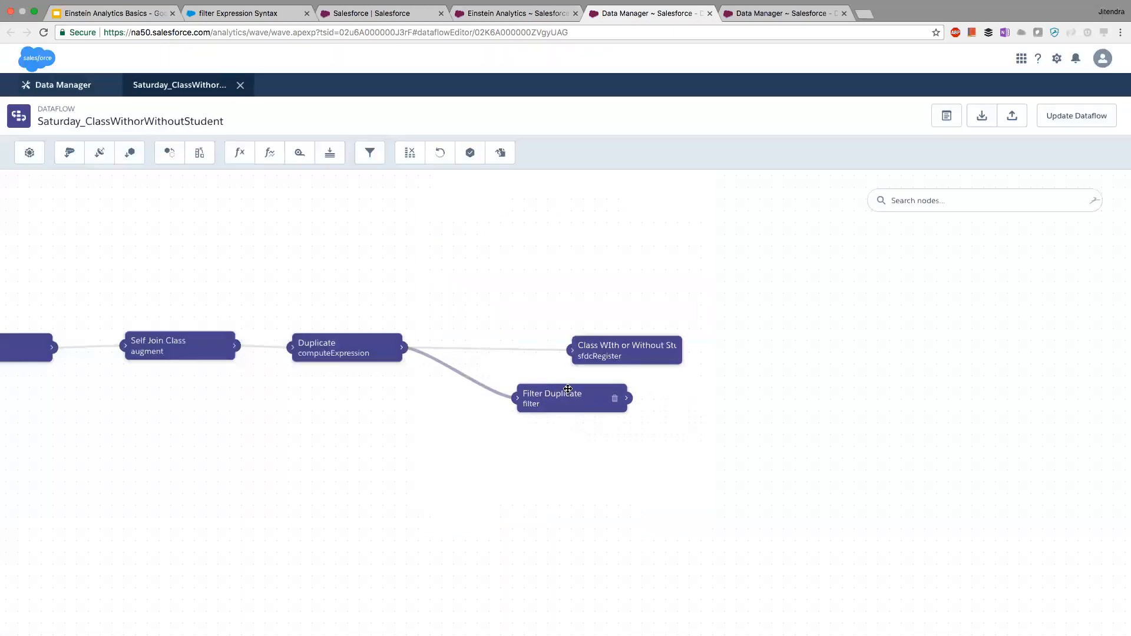
drag(619, 352, 663, 314)
drag(592, 401, 564, 380)
Set the source of the Class WIth or Without Student register node to Filter Duplicate and line up both nodes.
click(660, 314)
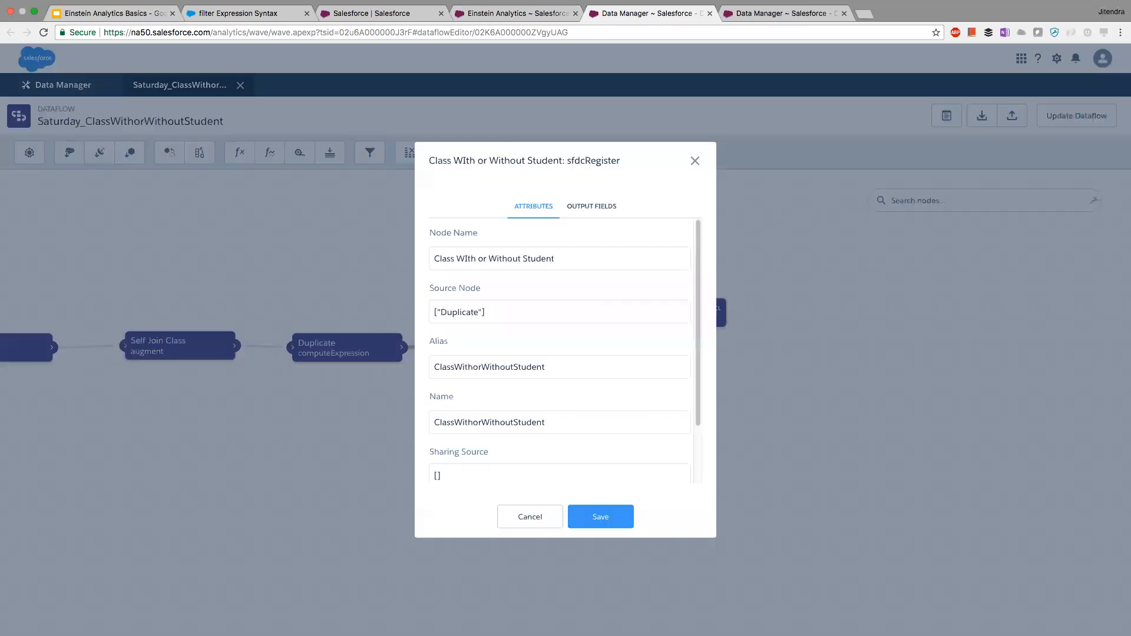
click(498, 312)
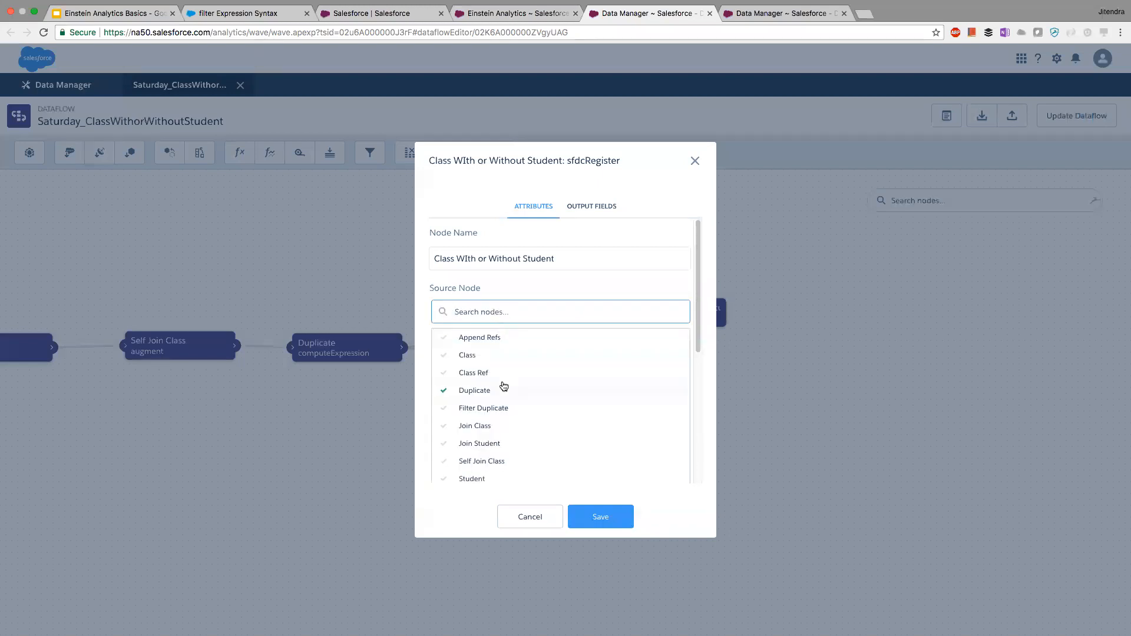
click(499, 407)
click(601, 516)
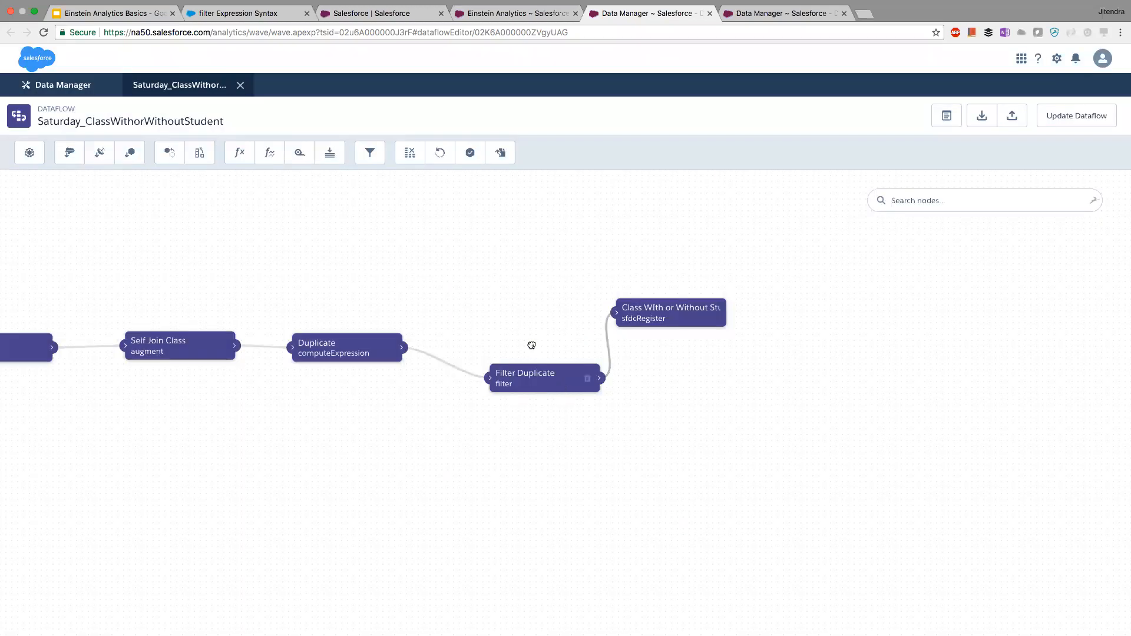
drag(533, 377, 525, 339)
drag(700, 336, 704, 334)
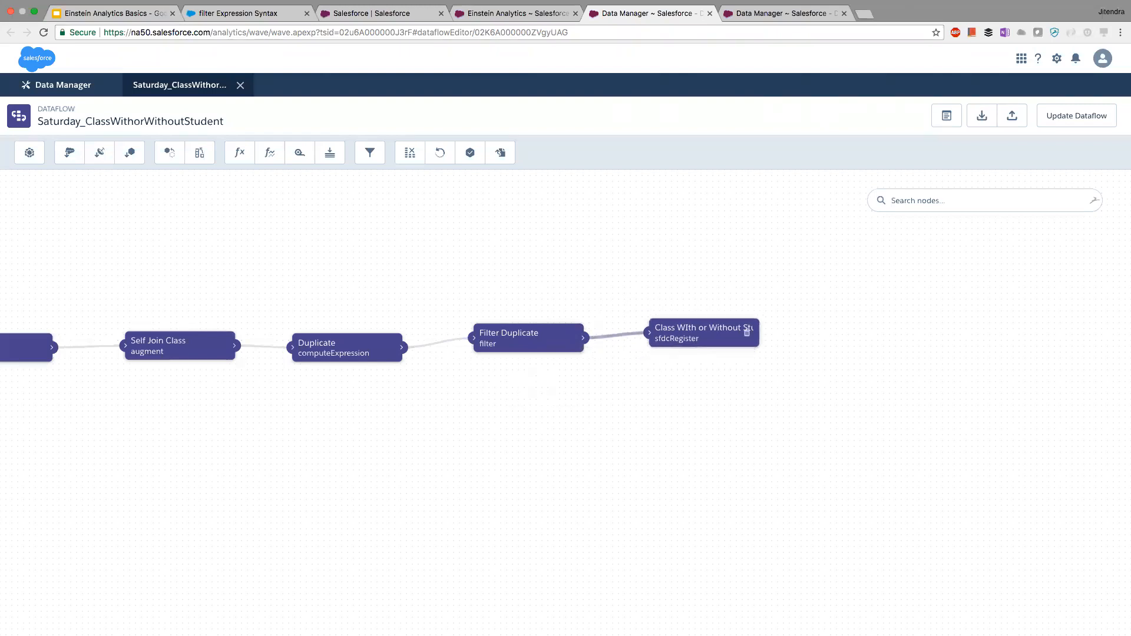
drag(704, 333, 714, 334)
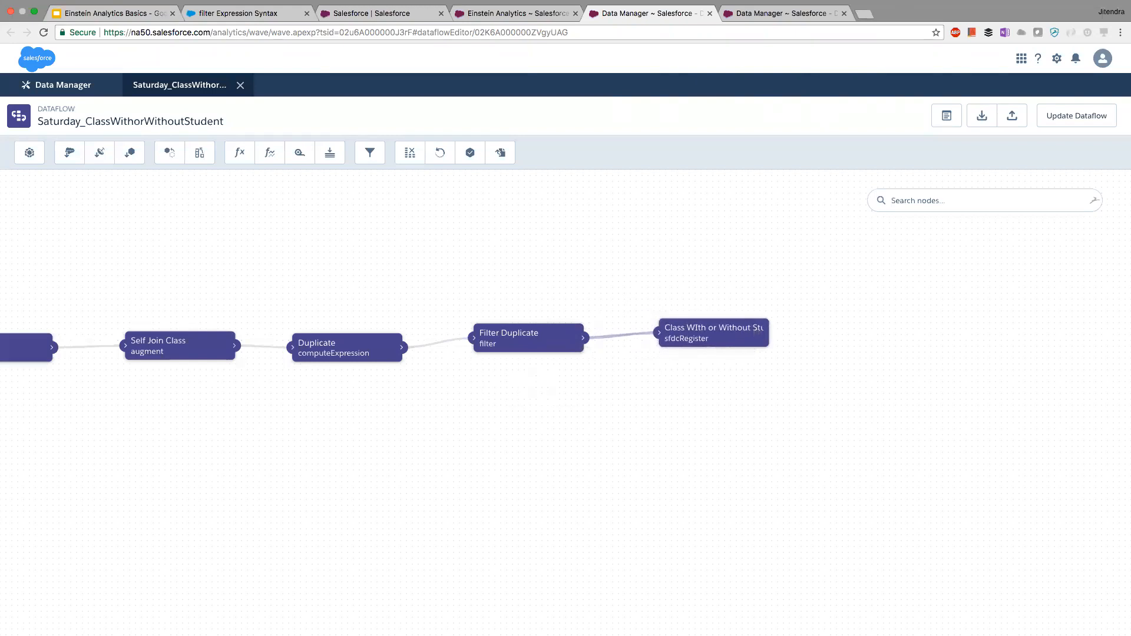
Update the dataflow with the filter node, run it and refresh its job status in the data monitor.
click(1077, 116)
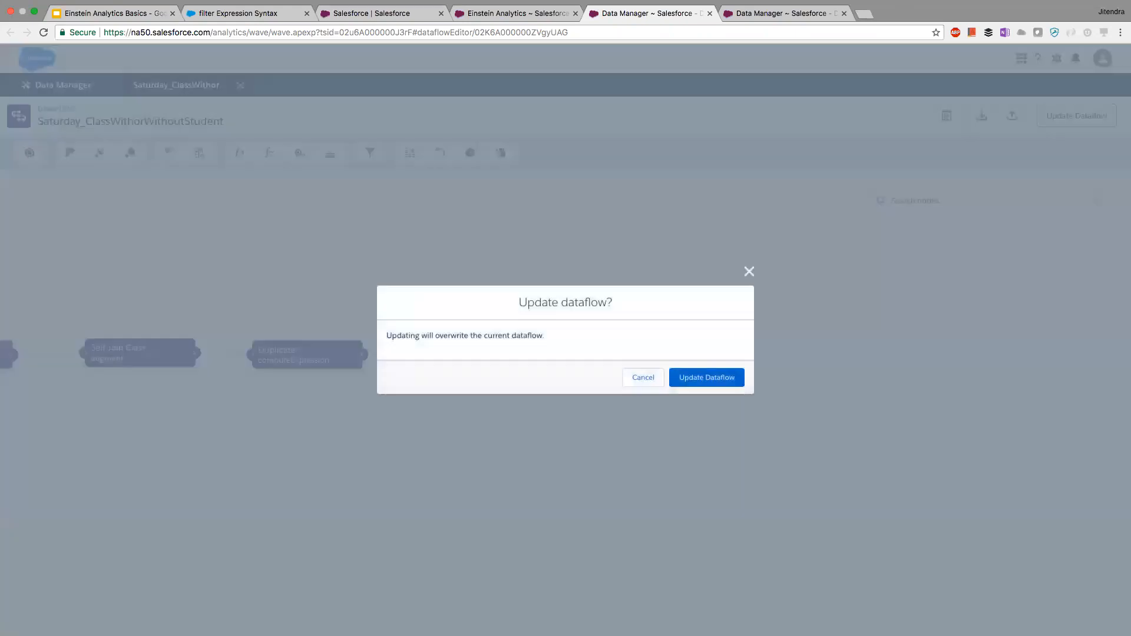
click(707, 378)
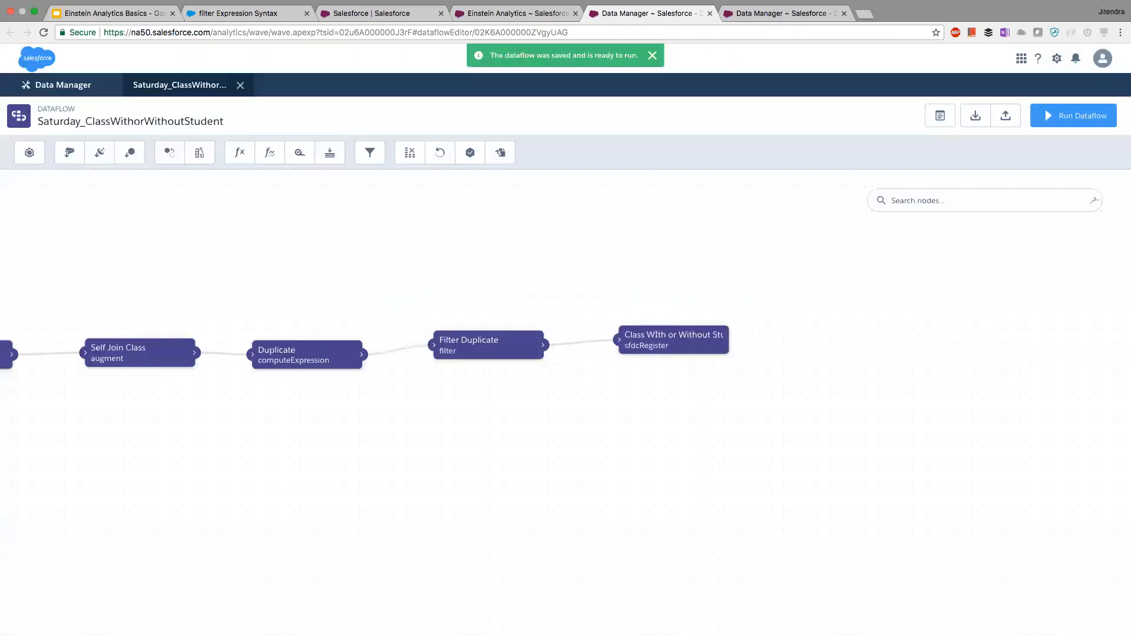
click(1074, 116)
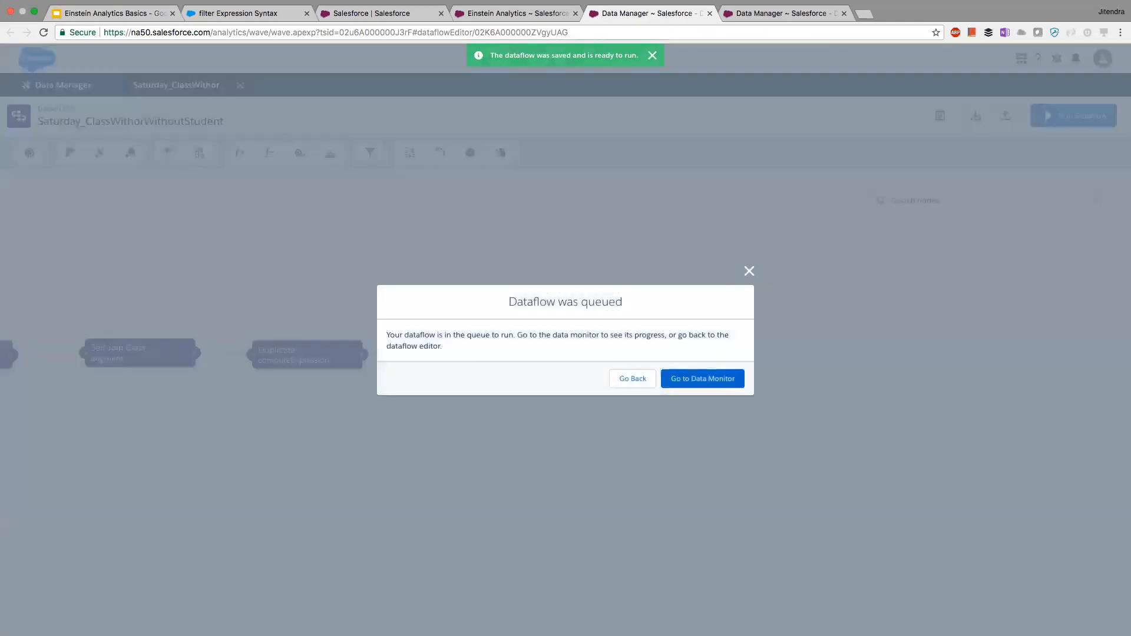
click(702, 378)
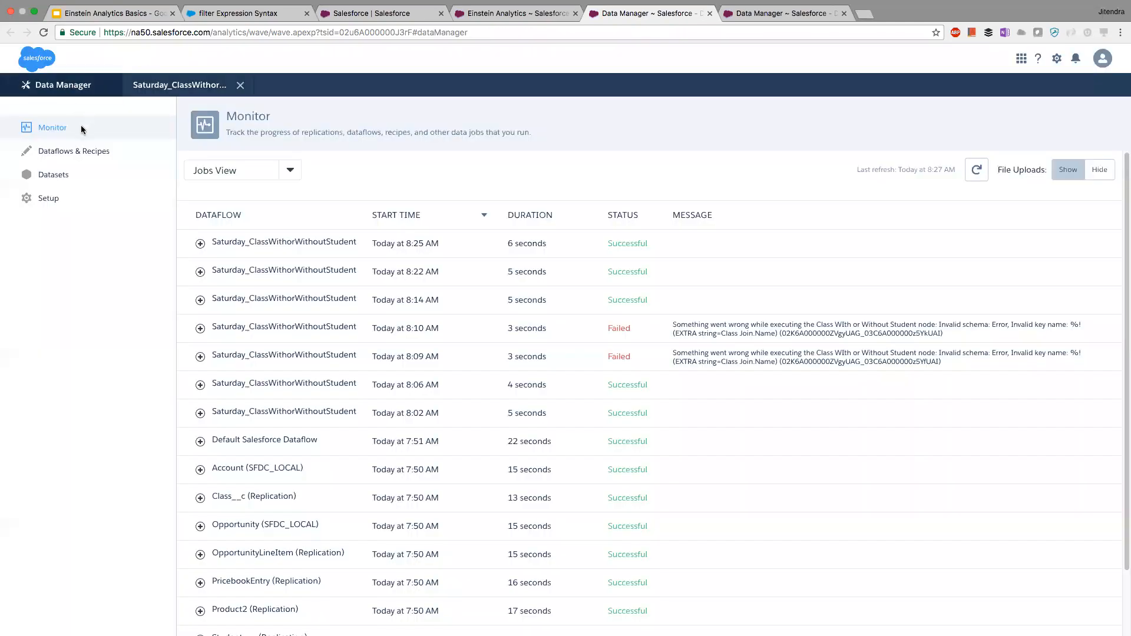
click(977, 169)
click(977, 170)
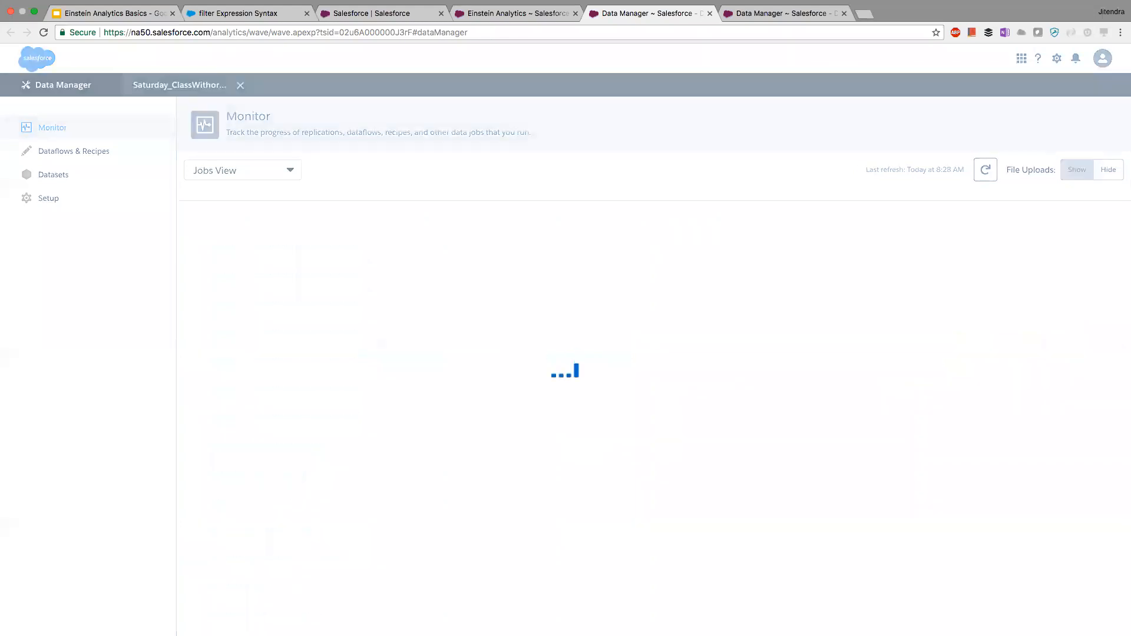
click(976, 170)
Switch back to Analytics Studio and close the outdated lens of the ClassWithorWithoutStudent dataset.
click(468, 12)
click(394, 84)
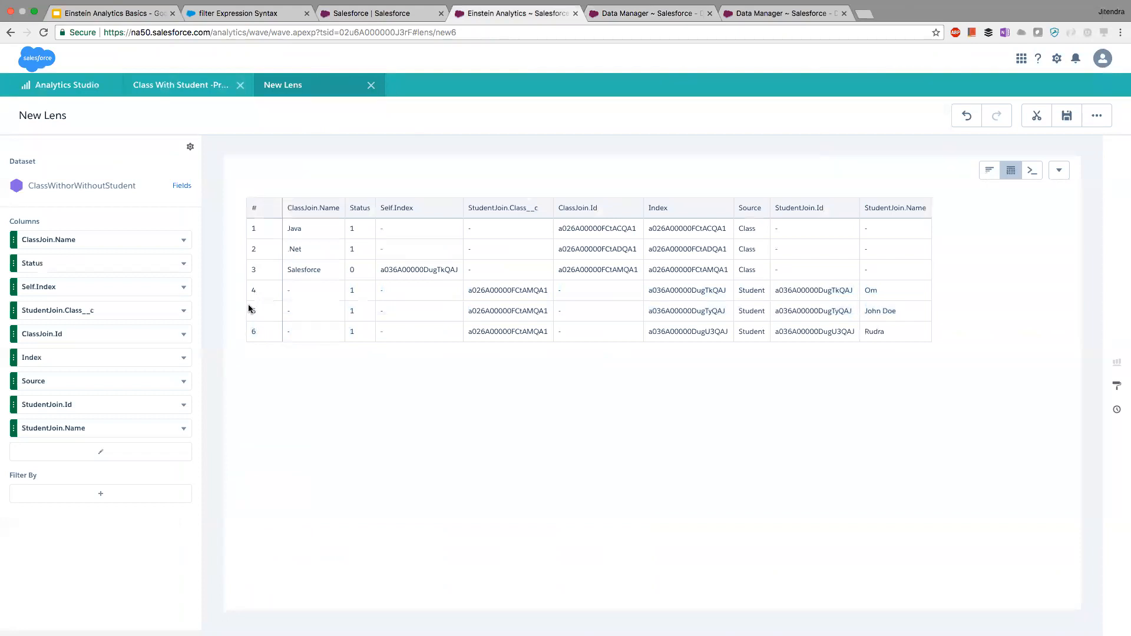
key(super+Tab)
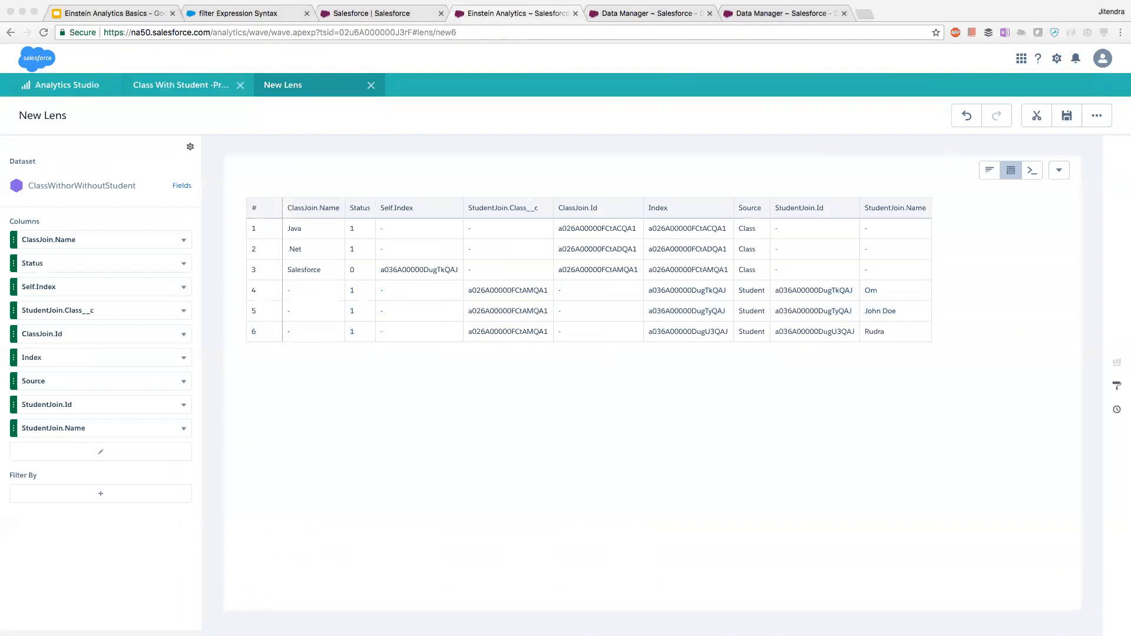
click(371, 85)
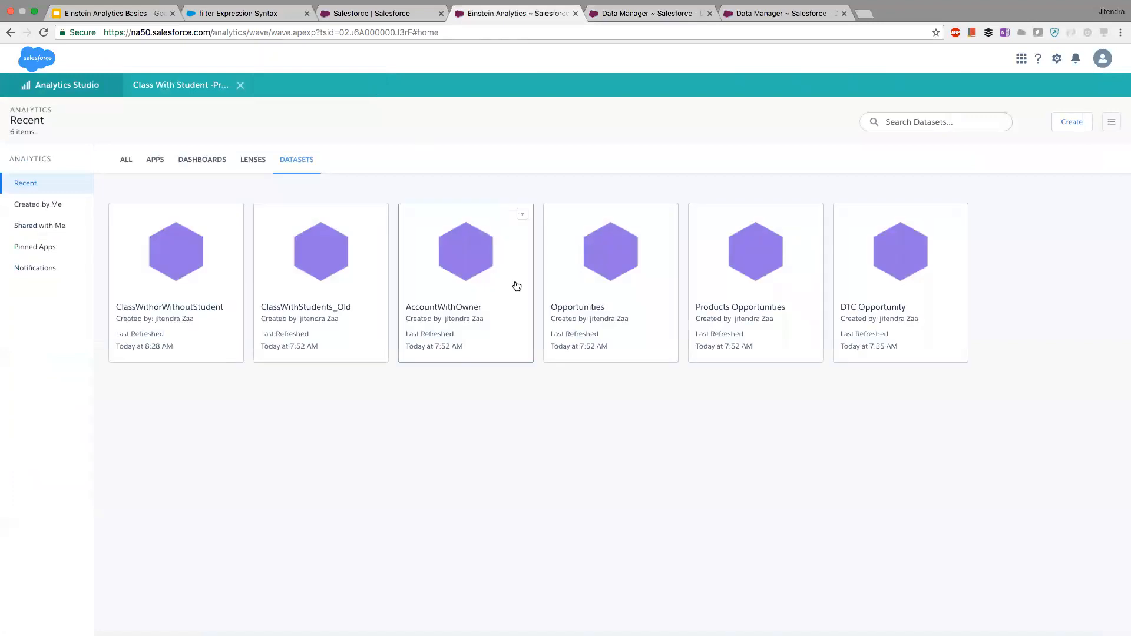
Open the ClassWithorWithoutStudent dataset in a new lens and display it as a values table.
click(209, 278)
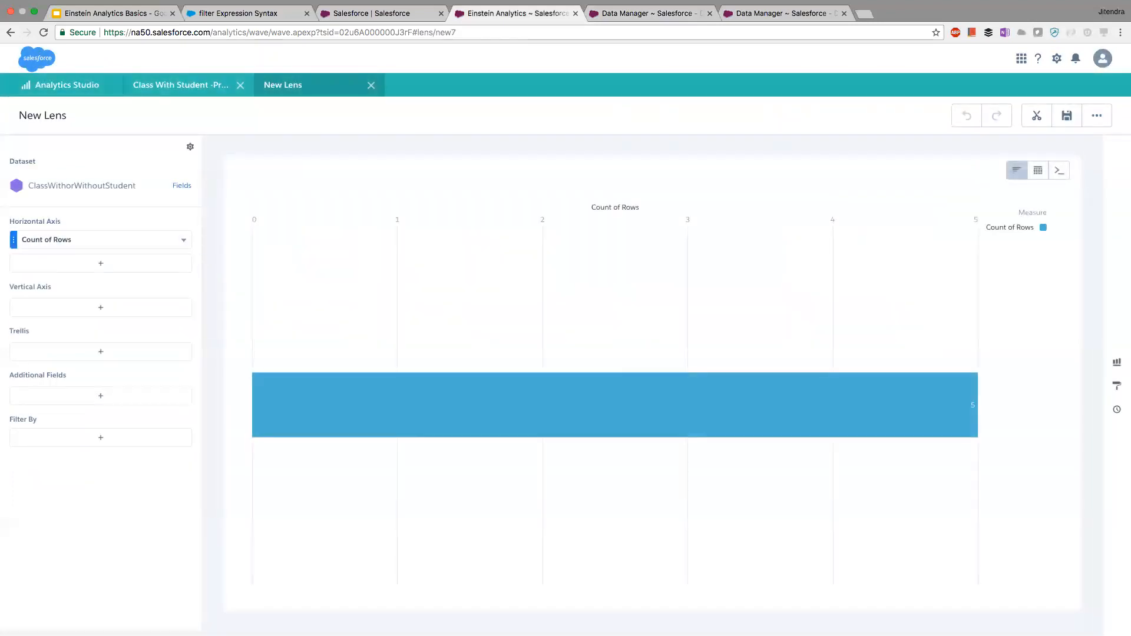
click(1017, 170)
click(1039, 171)
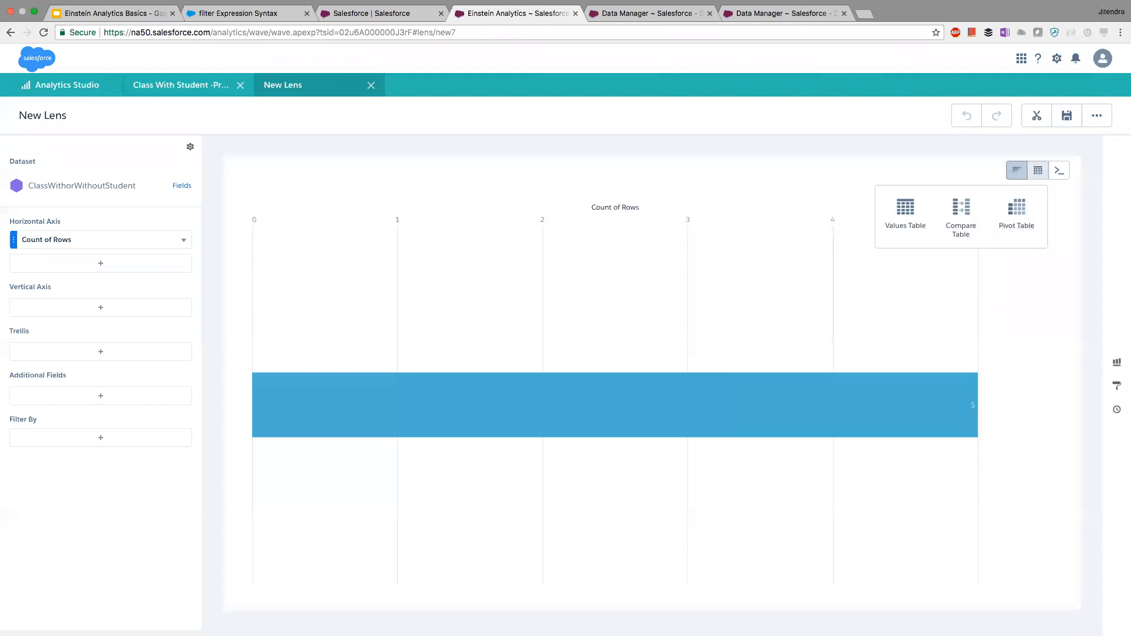
click(905, 215)
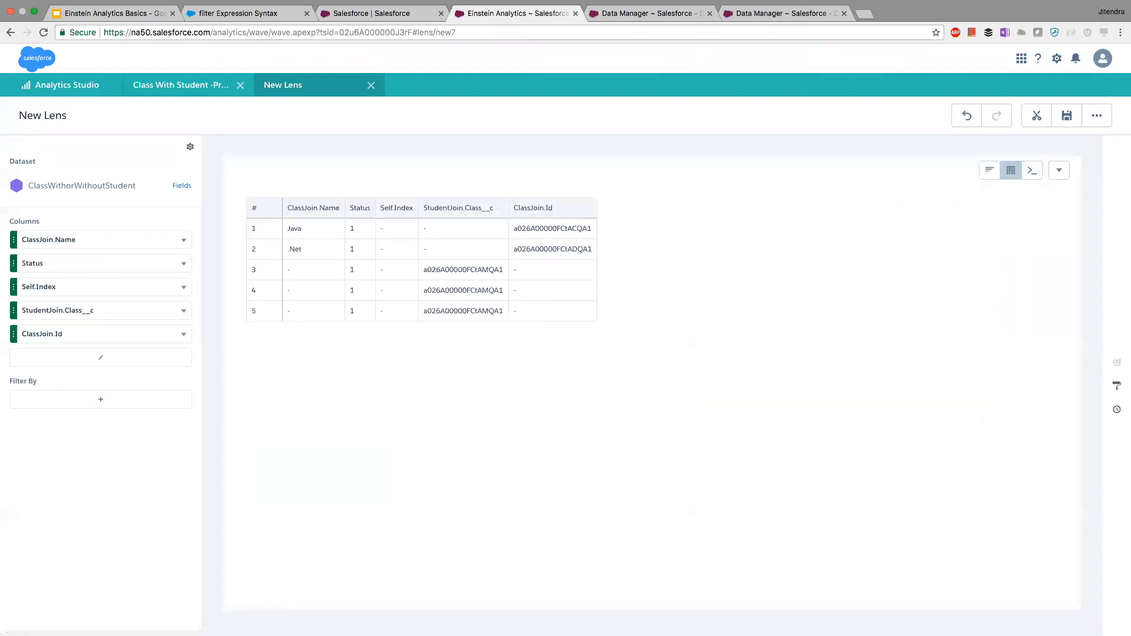
Show all fields as columns in the values table and examine the Status and StudentJoin.Class__c values.
click(76, 356)
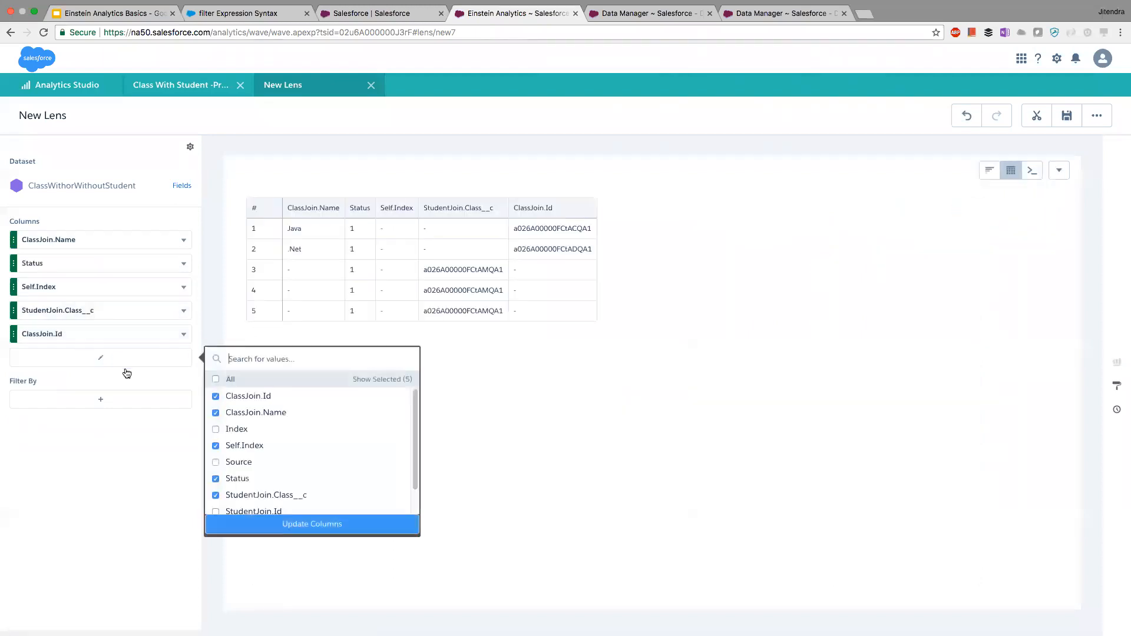
click(215, 380)
click(312, 524)
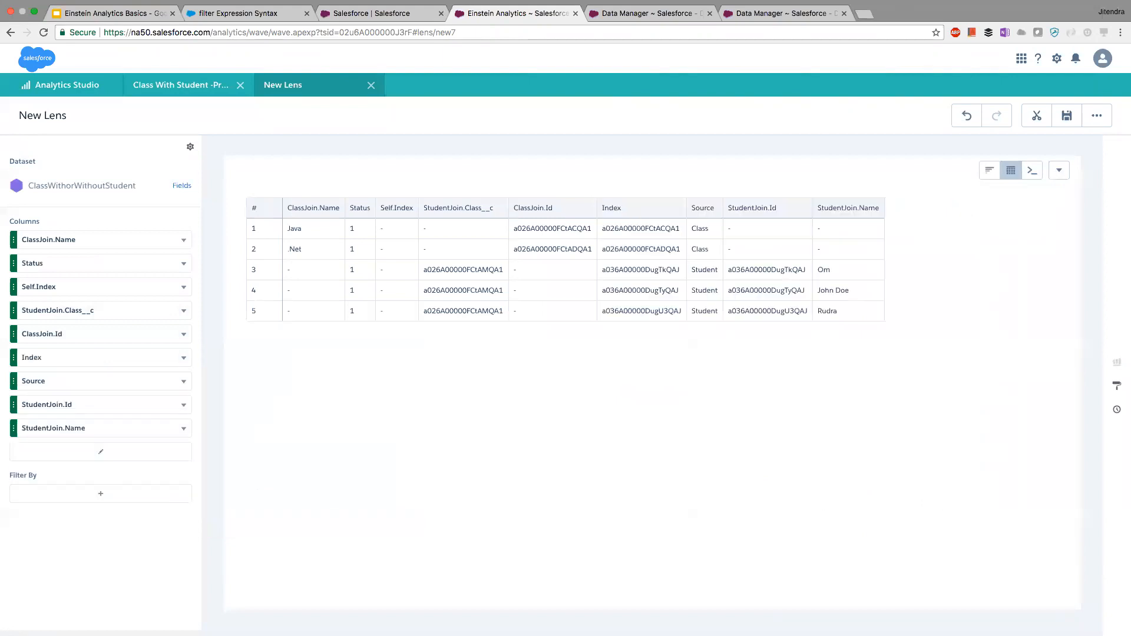
drag(349, 224, 359, 306)
click(380, 362)
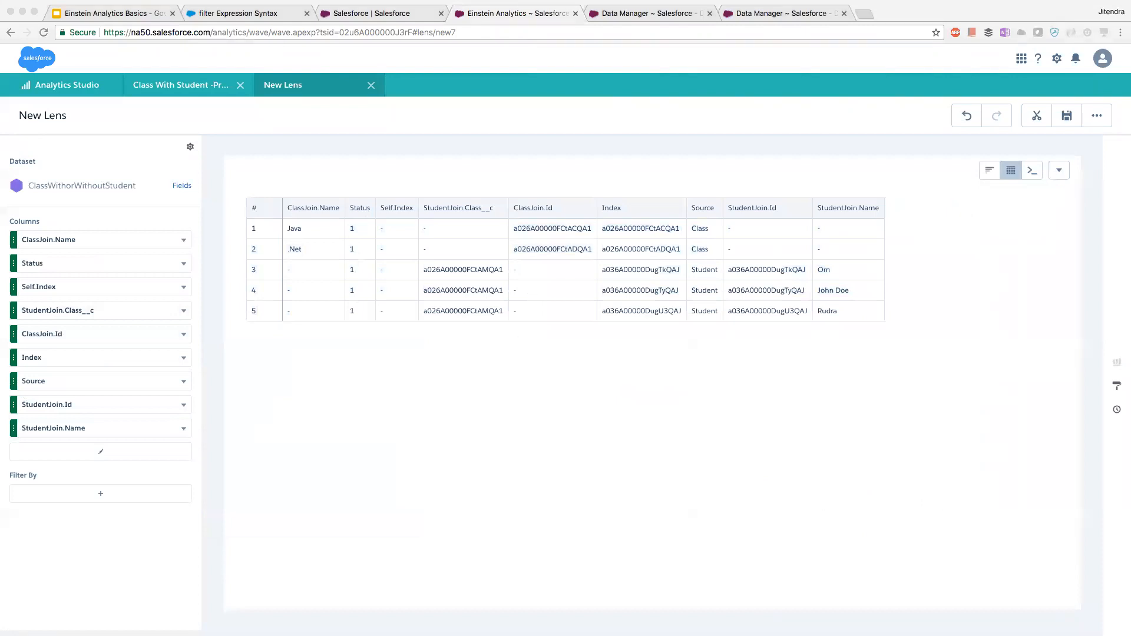
click(446, 275)
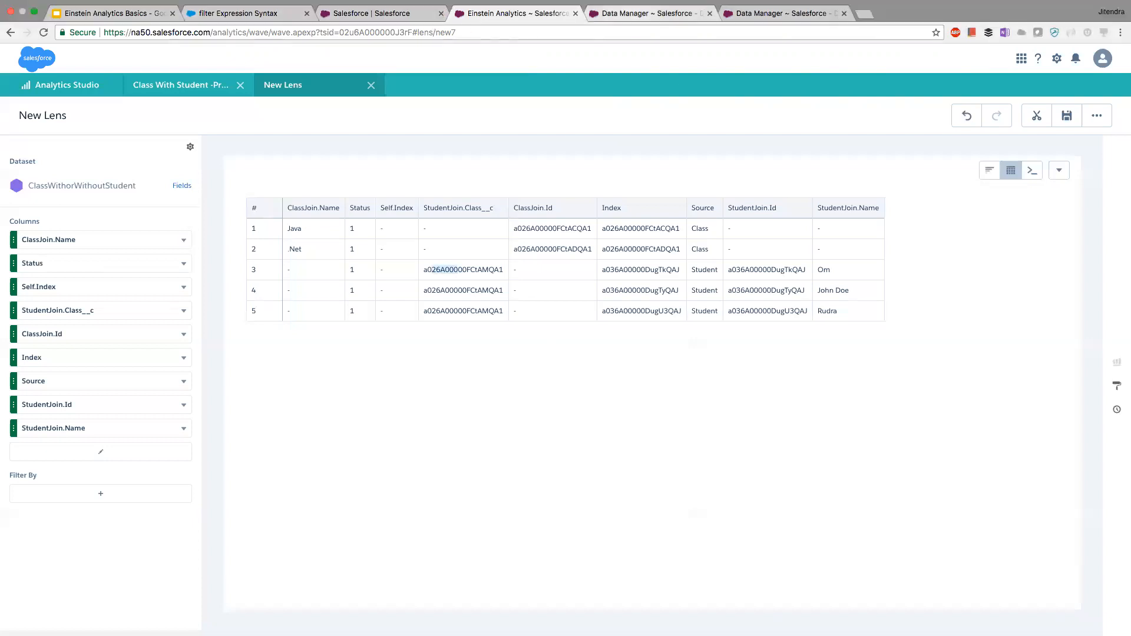
Return to the Saturday_ClassWithorWithoutStudent dataflow and start an augment node named ClassNameInStudent with Filter Duplicate as its left source.
click(619, 13)
click(155, 92)
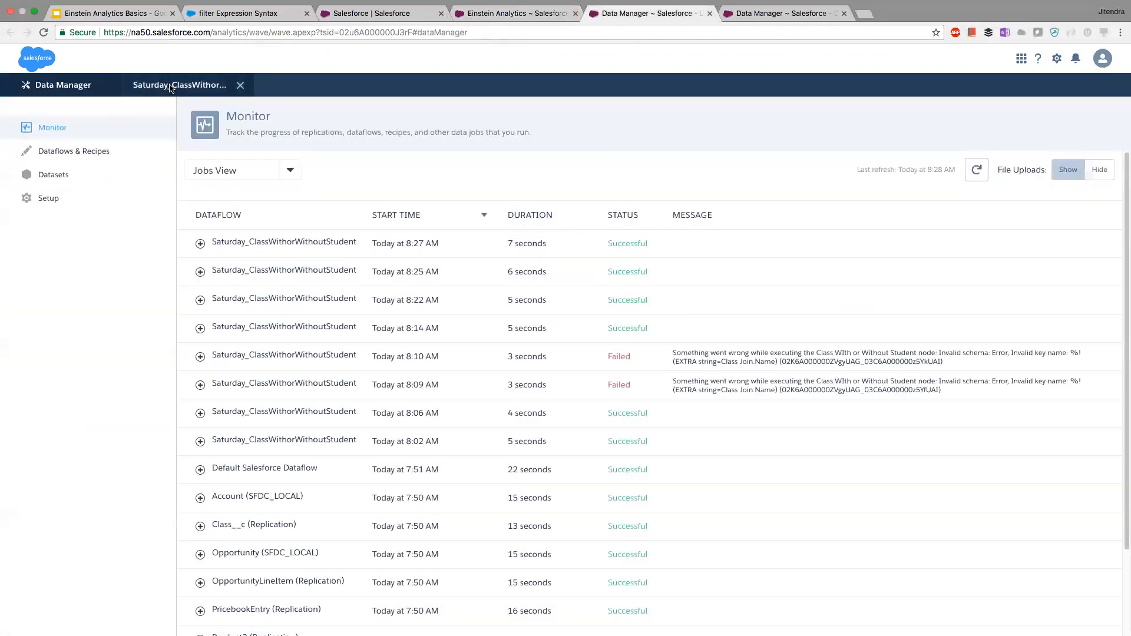
drag(334, 292, 327, 301)
drag(518, 303, 554, 301)
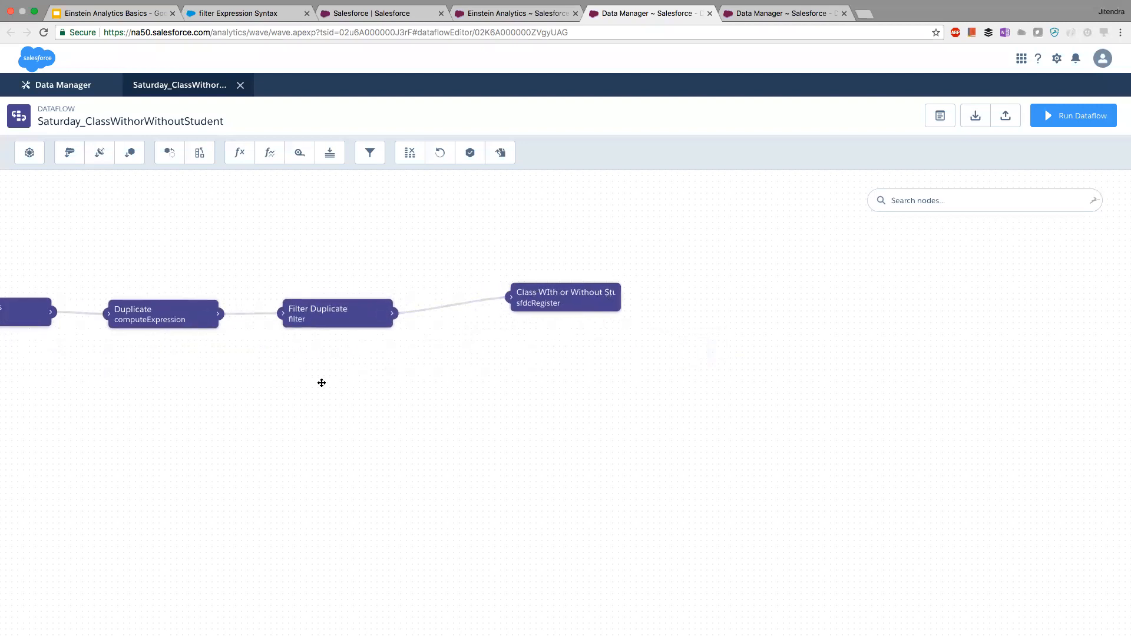
click(200, 153)
click(482, 258)
text(ClassName)
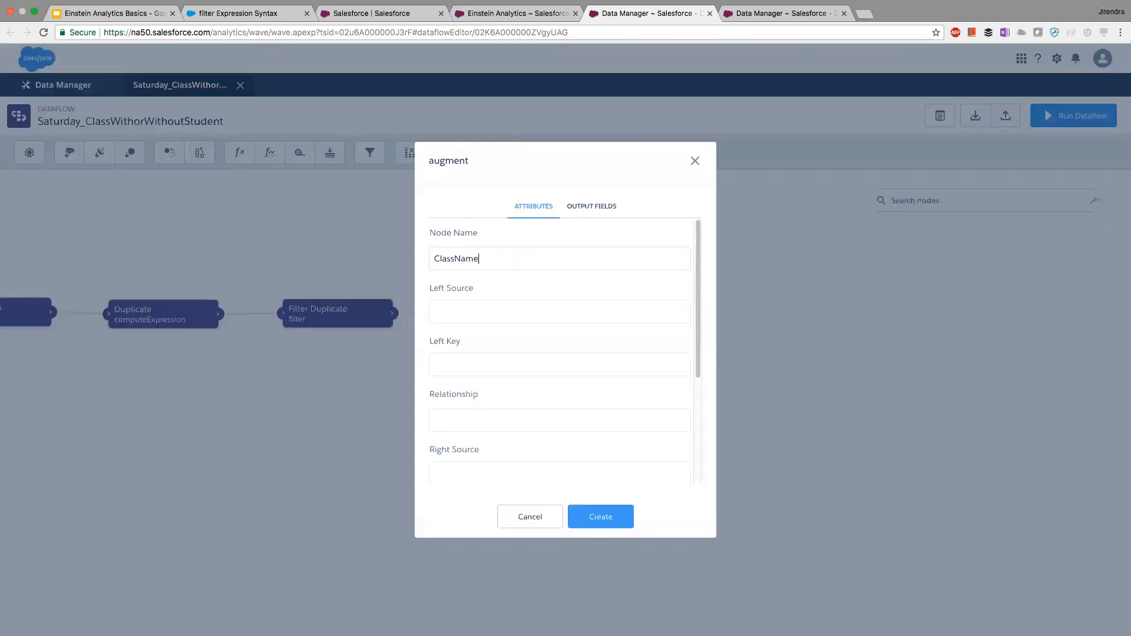
text(InStudent)
click(504, 324)
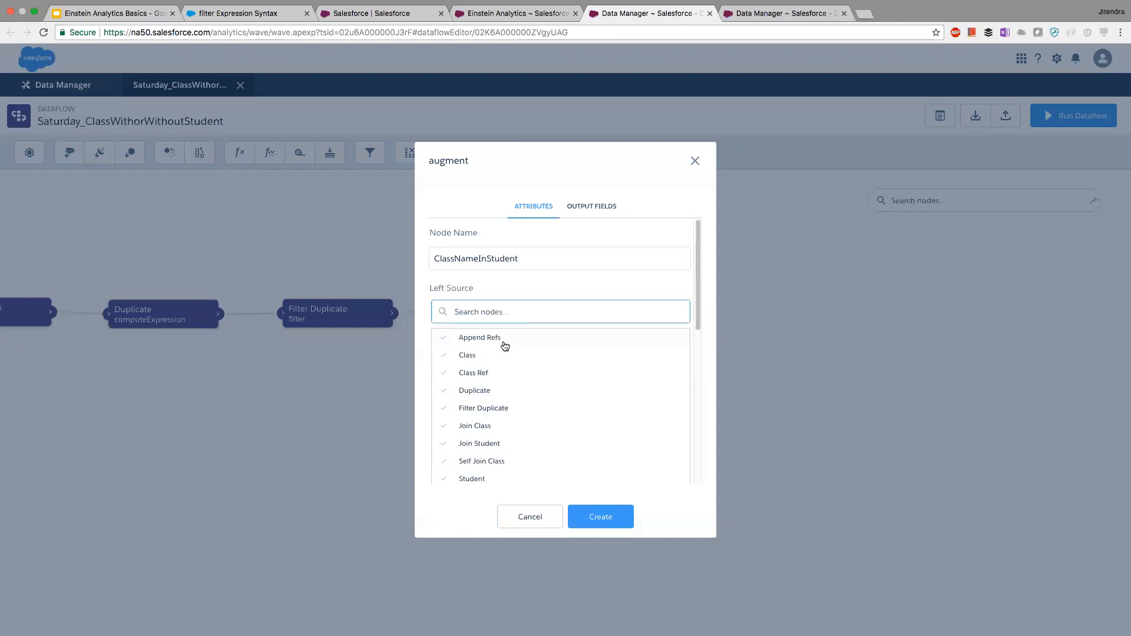
click(573, 409)
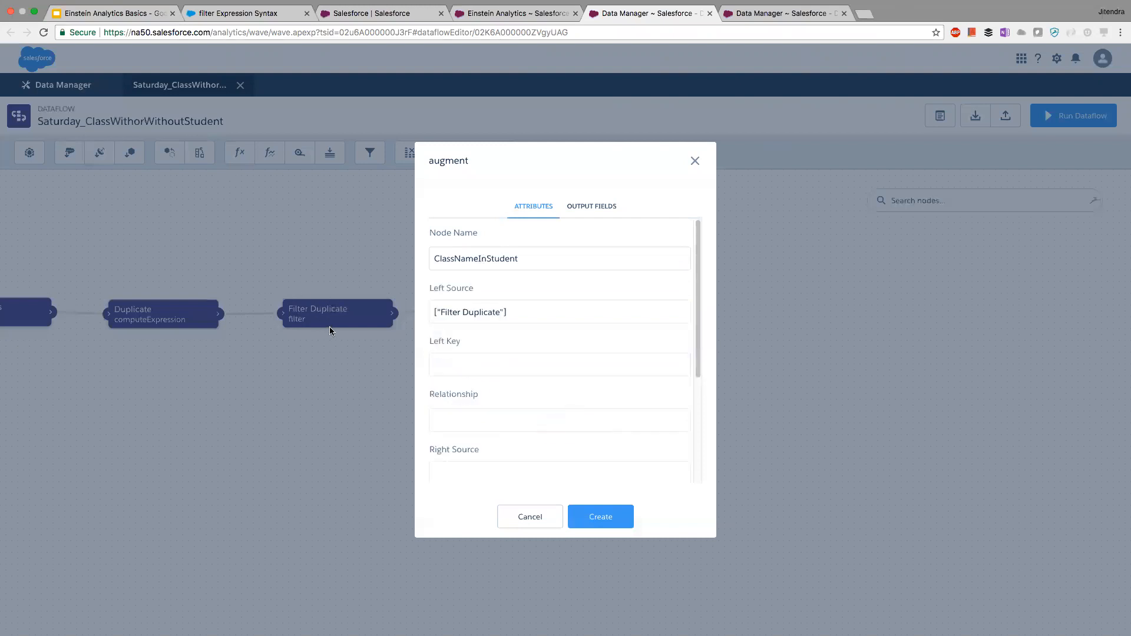
Set the augment node's left key to StudentJoin.Class__c and its relationship to StudentClass.
click(476, 370)
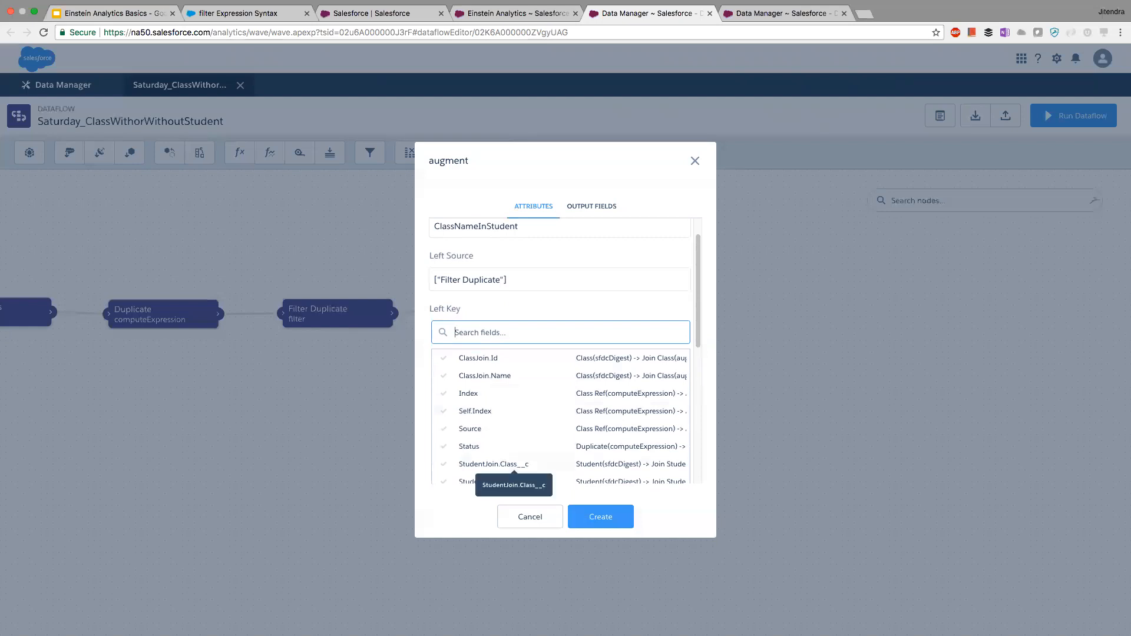
click(514, 464)
click(426, 390)
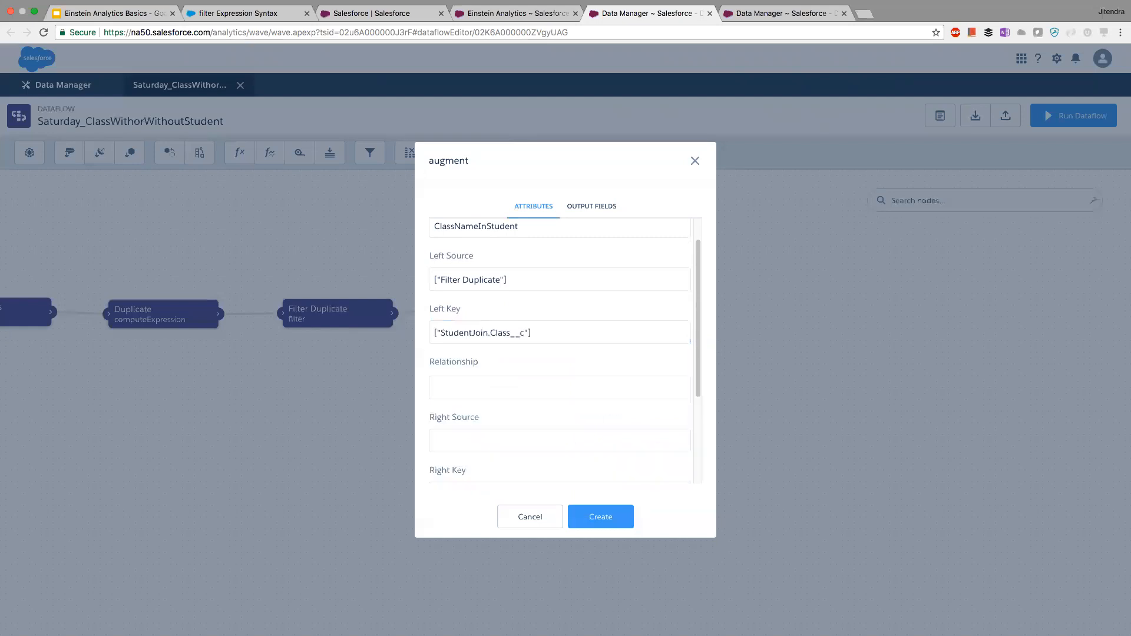
text(StudentClass)
Set the augment node's right source to Class and its right key to Id.
click(560, 441)
scroll(560, 441, down, 1)
click(468, 468)
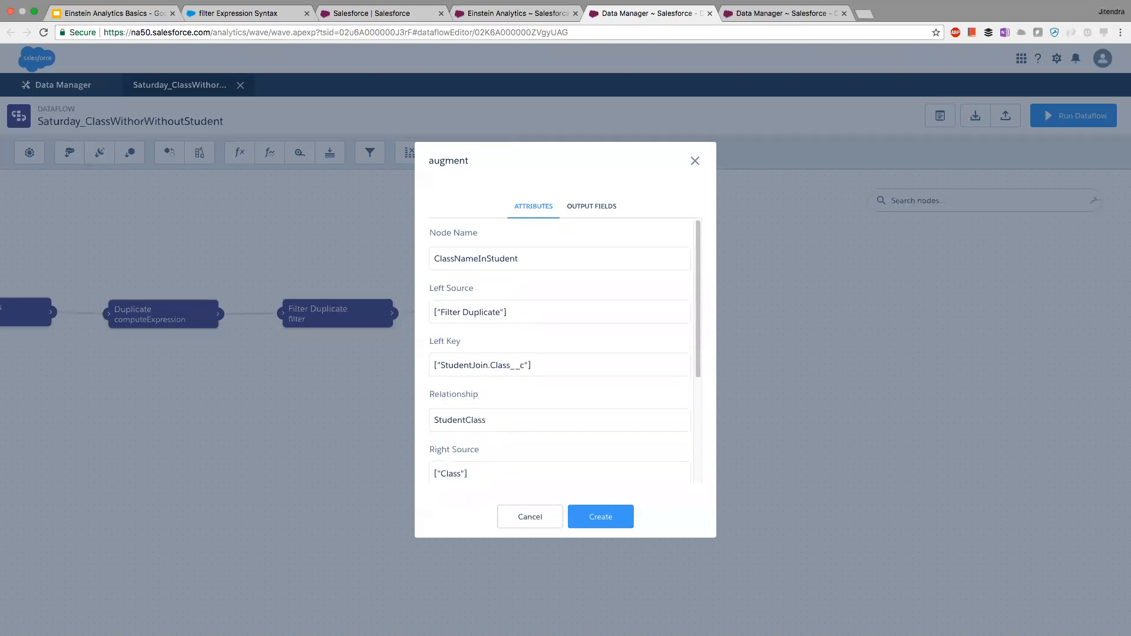
scroll(560, 442, down, 2)
click(560, 443)
scroll(560, 442, down, 1)
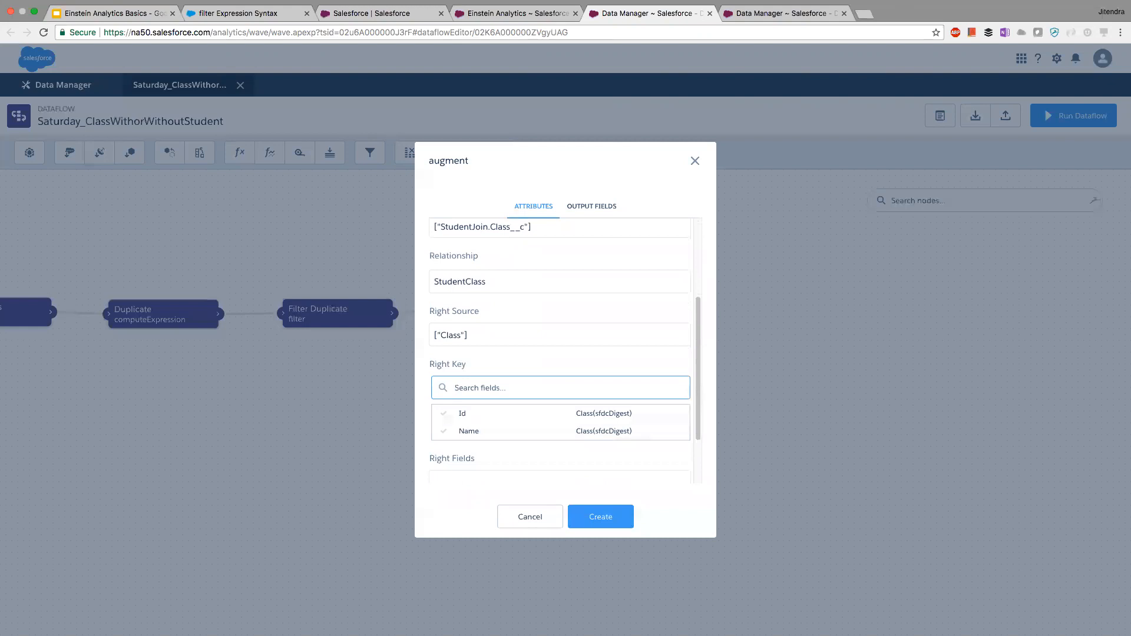
click(462, 414)
Choose Name as the right field and create the ClassNameInStudent augment node.
scroll(560, 420, down, 1)
click(559, 419)
click(501, 462)
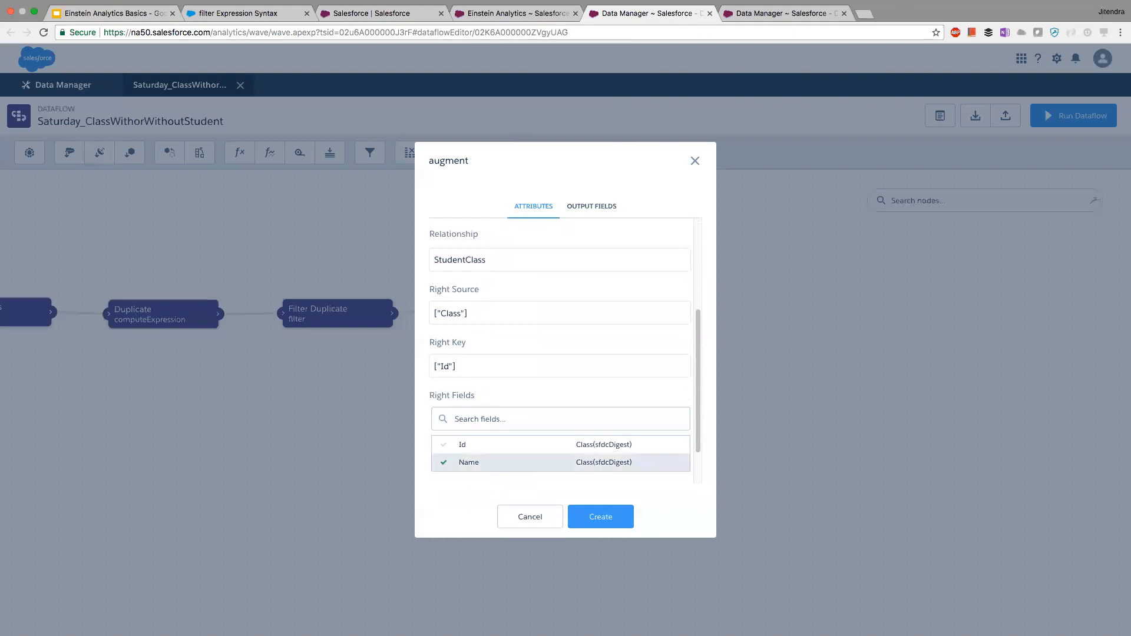
scroll(501, 462, down, 1)
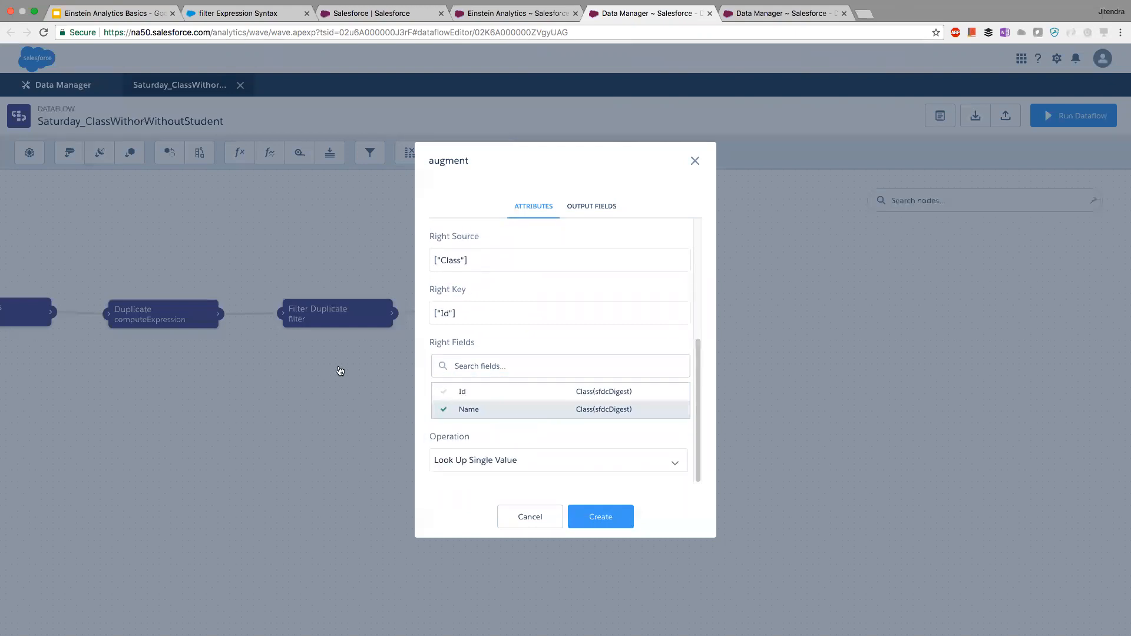
click(601, 518)
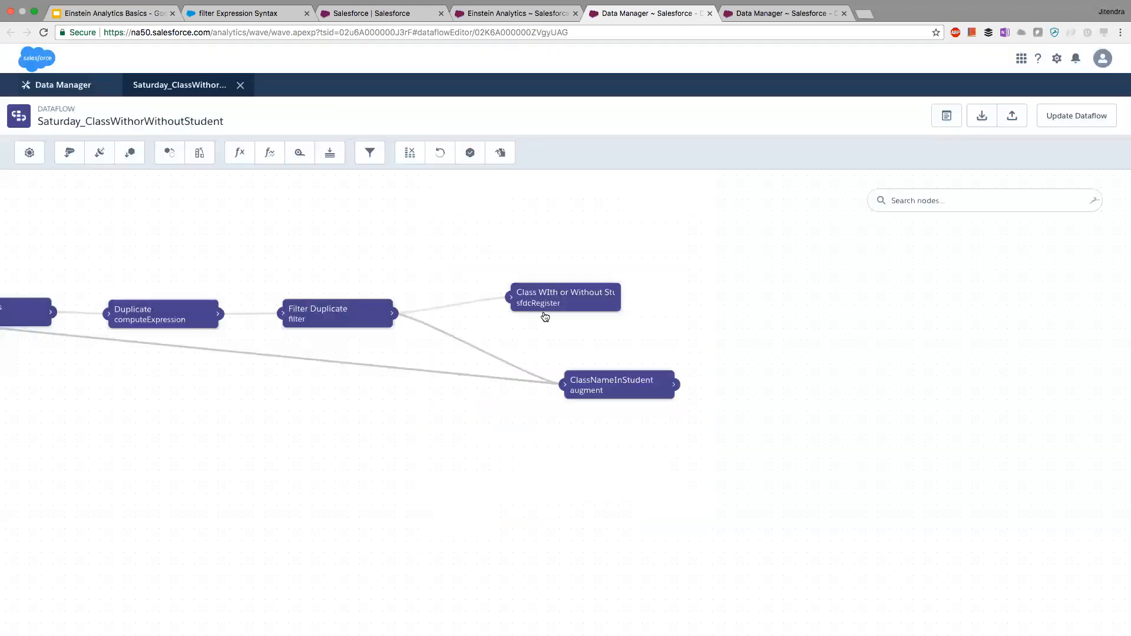
Make room between the end nodes and set the source of the Class WIth or Without Student register node to ClassNameInStudent.
drag(575, 298, 777, 276)
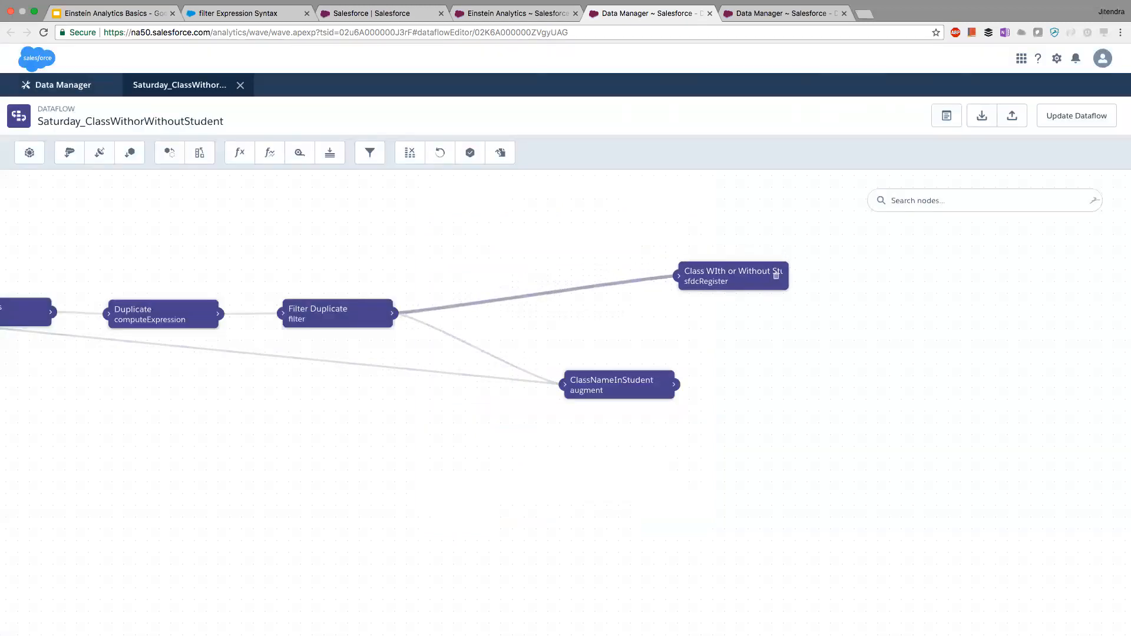
drag(598, 379, 524, 388)
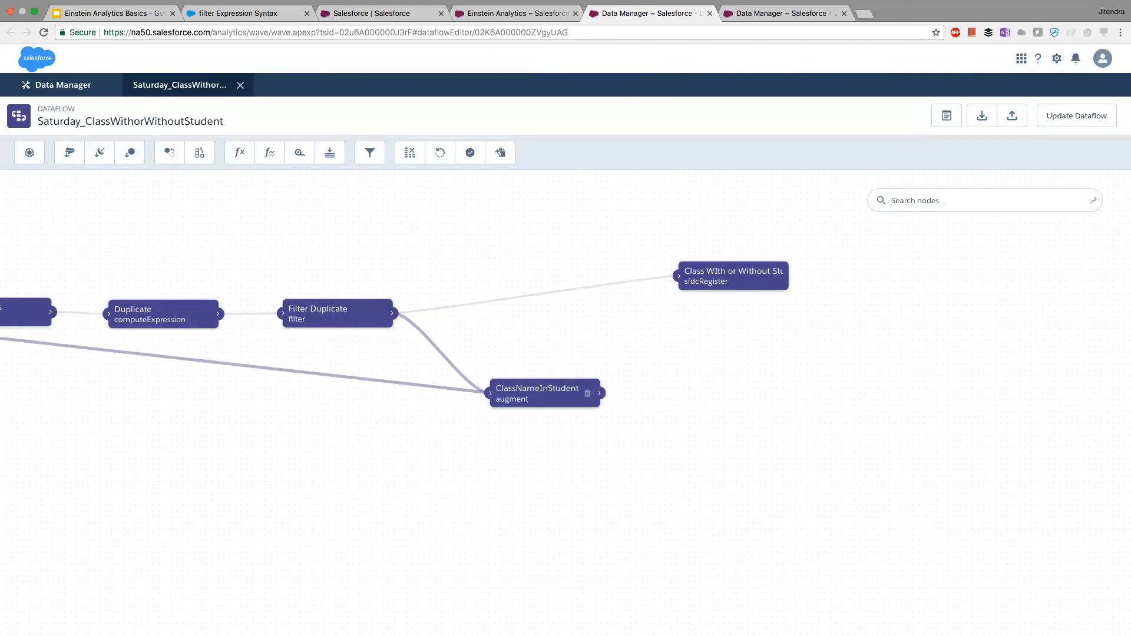
click(736, 277)
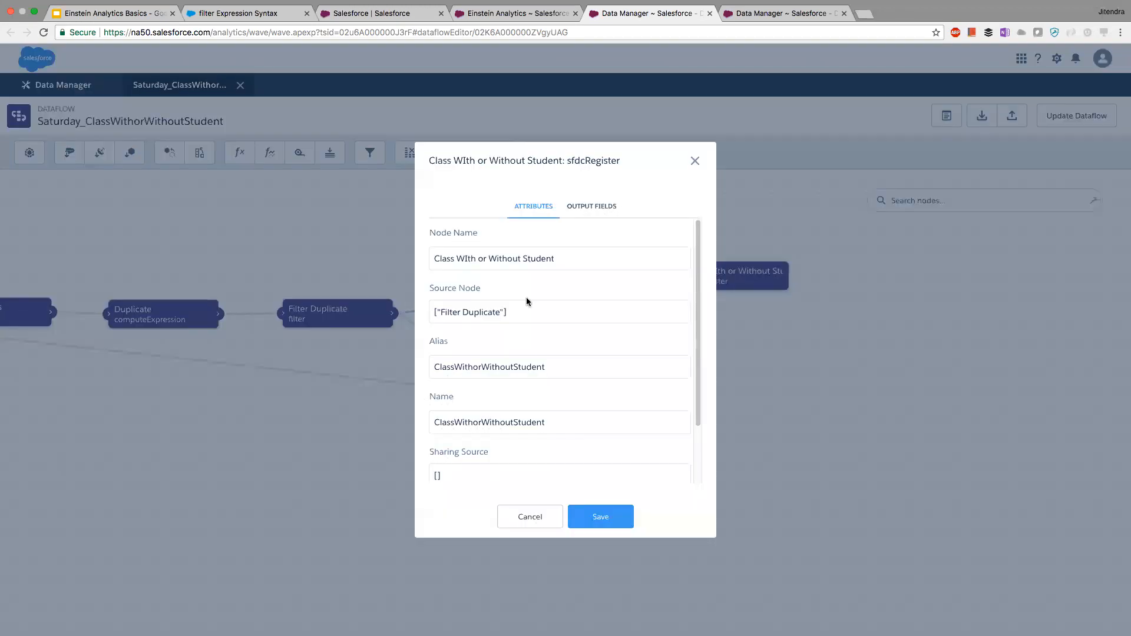
click(488, 314)
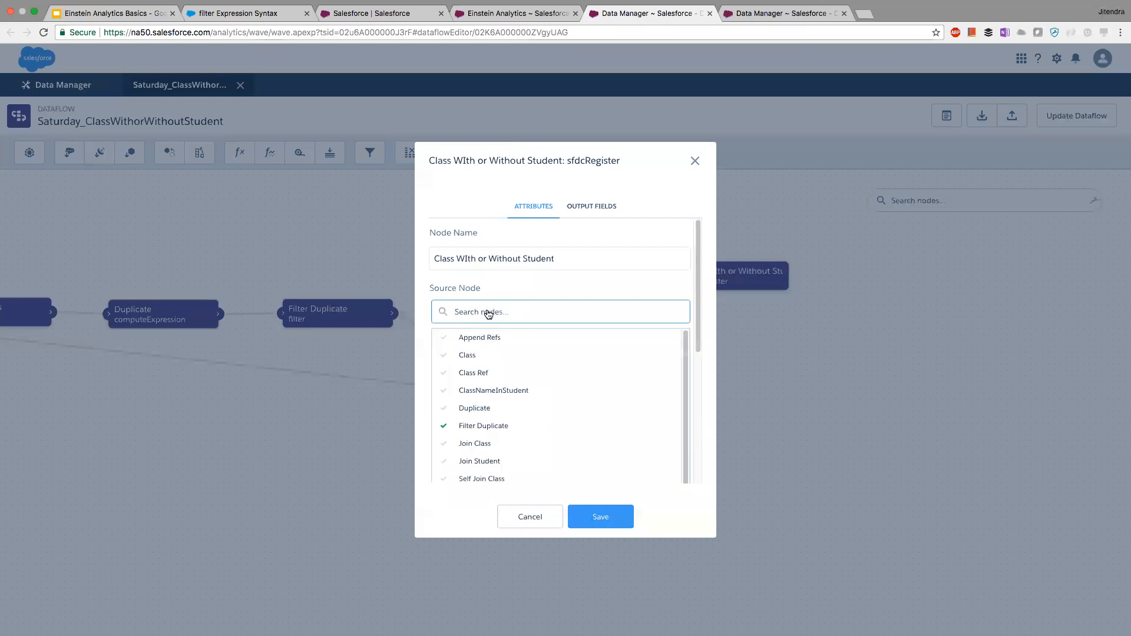
click(483, 390)
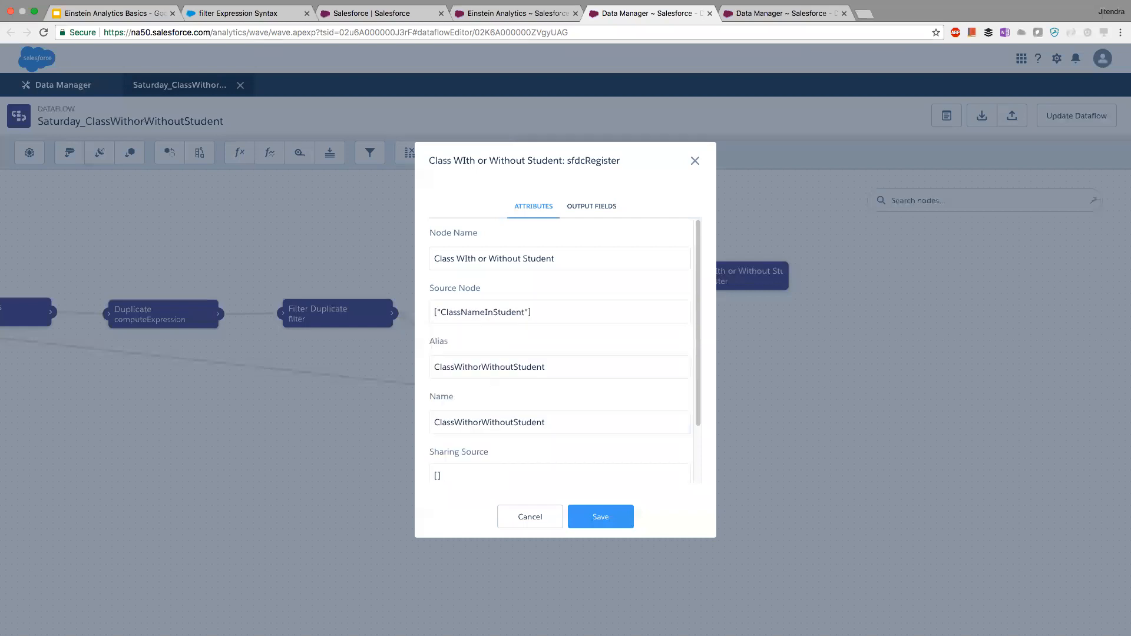
click(600, 517)
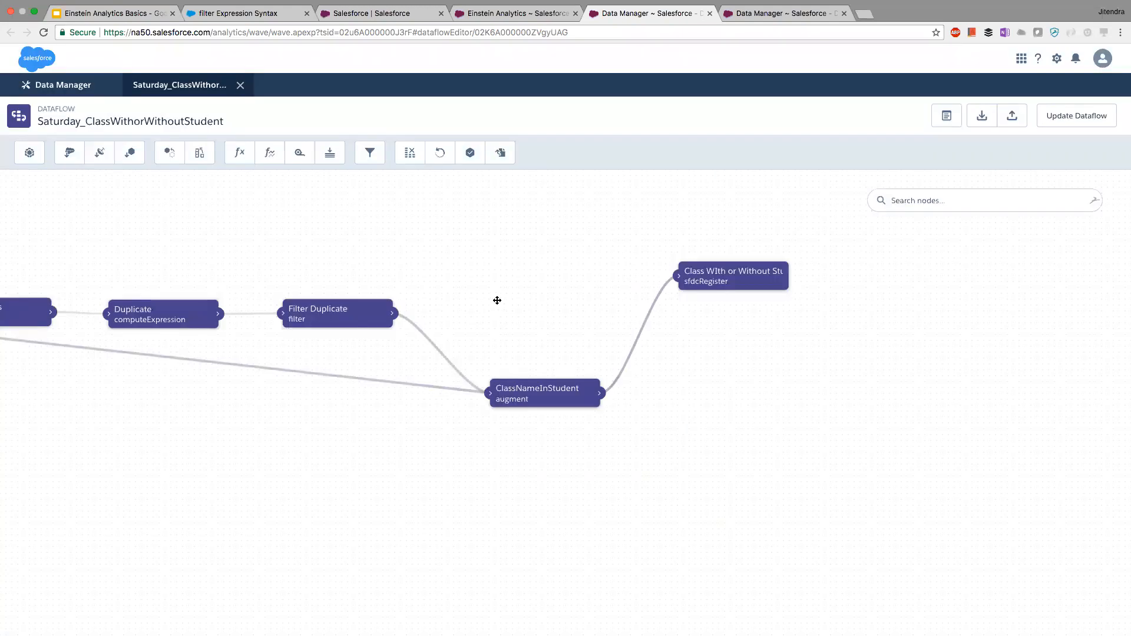
Line up the register node with the ClassNameInStudent node and update the dataflow.
drag(517, 377, 511, 413)
drag(776, 275, 752, 434)
drag(766, 377, 458, 330)
click(1078, 115)
click(707, 377)
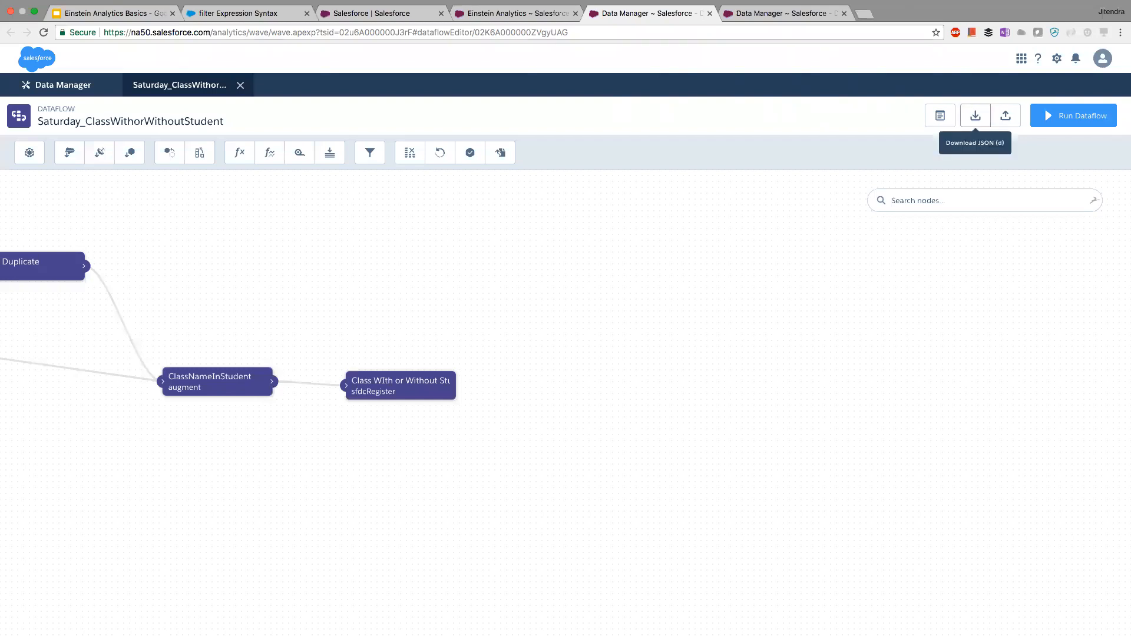
Download the JSON definition of the Saturday_ClassWithorWithoutStudent dataflow.
click(976, 115)
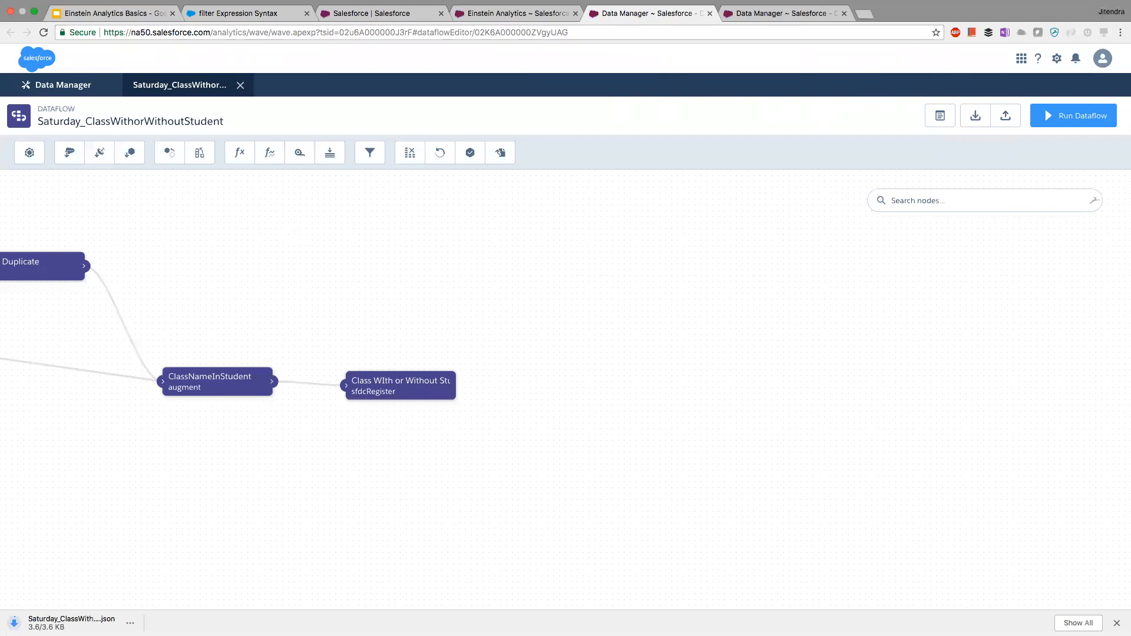
drag(472, 330, 508, 277)
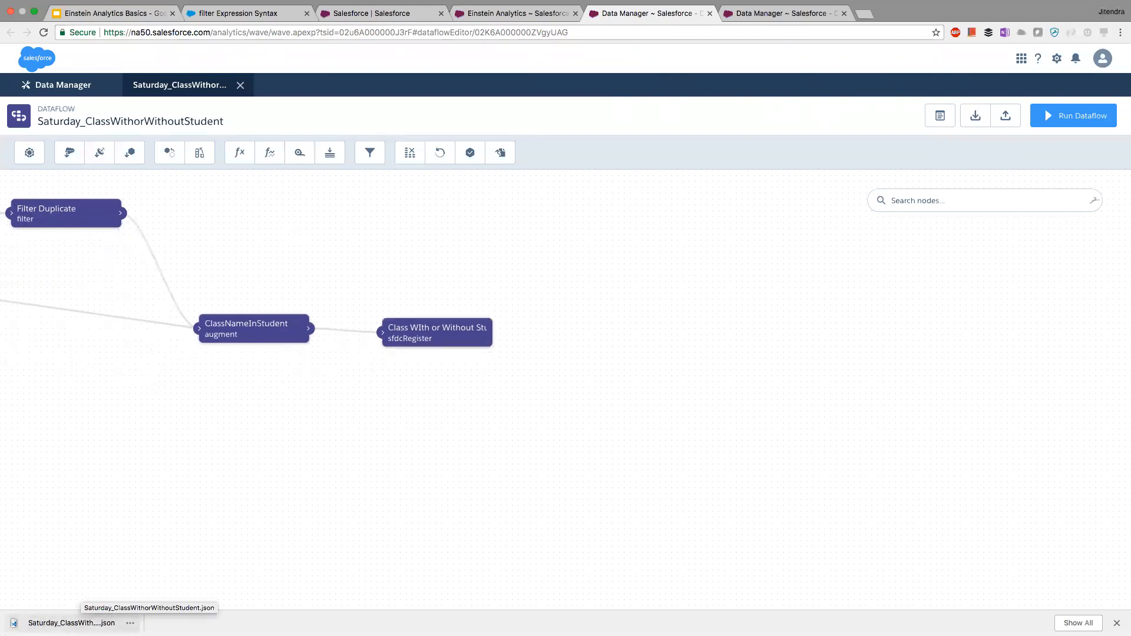
scroll(436, 389, down, 1)
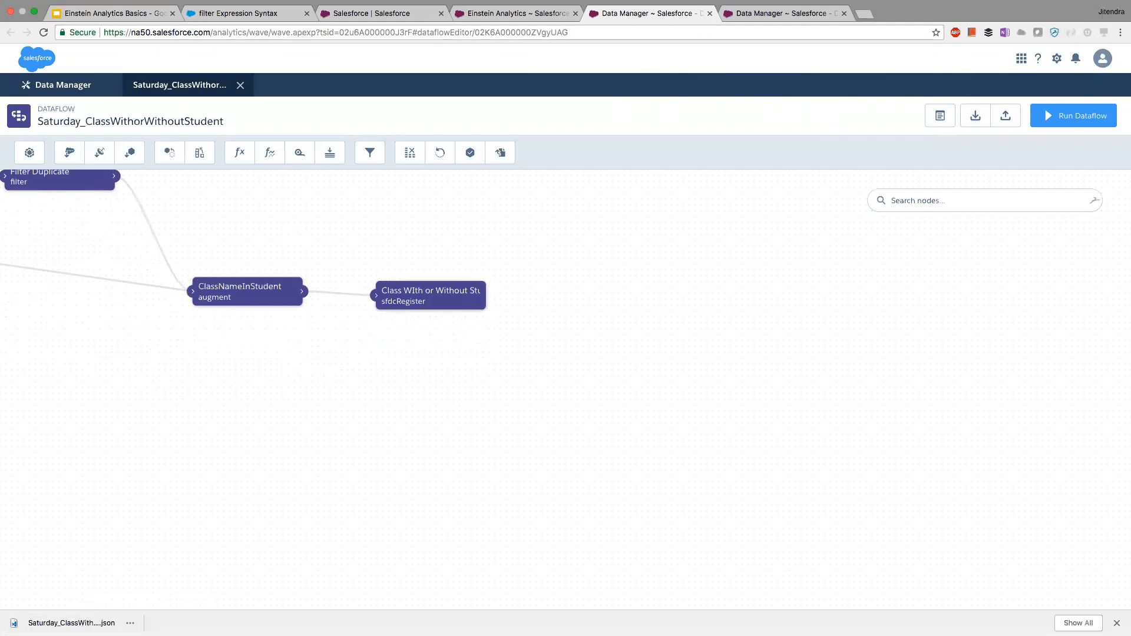
Run the updated dataflow and check its job status in the data monitor.
click(1074, 115)
click(632, 366)
click(62, 84)
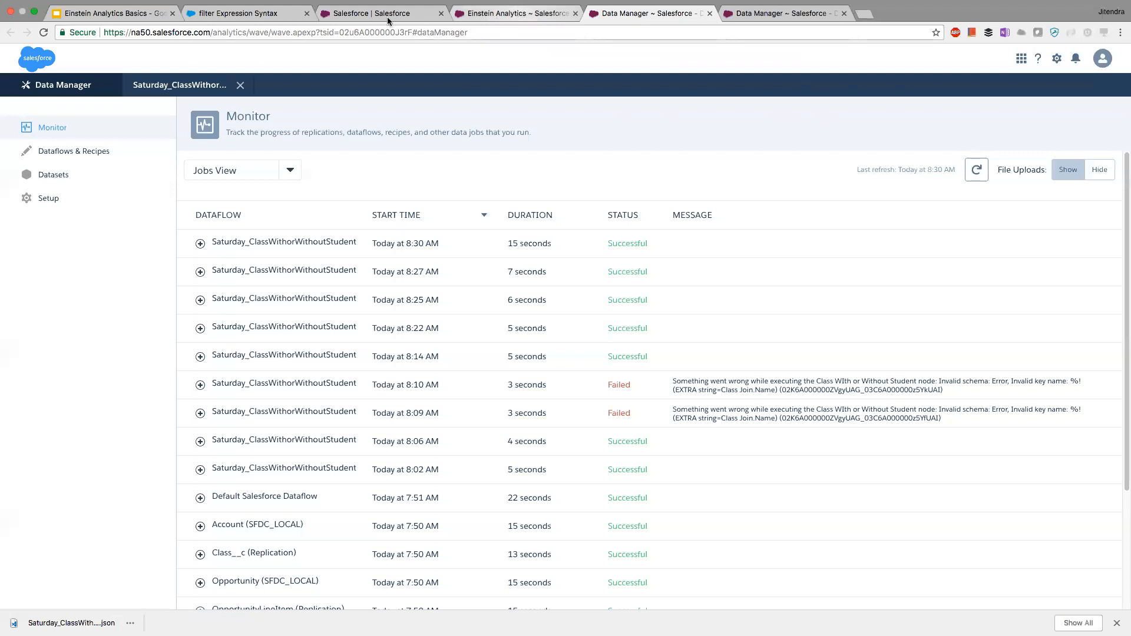
Switch to Analytics Studio, replace the outdated lens with a new one on ClassWithorWithoutStudent and display it as a values table.
click(487, 15)
click(372, 86)
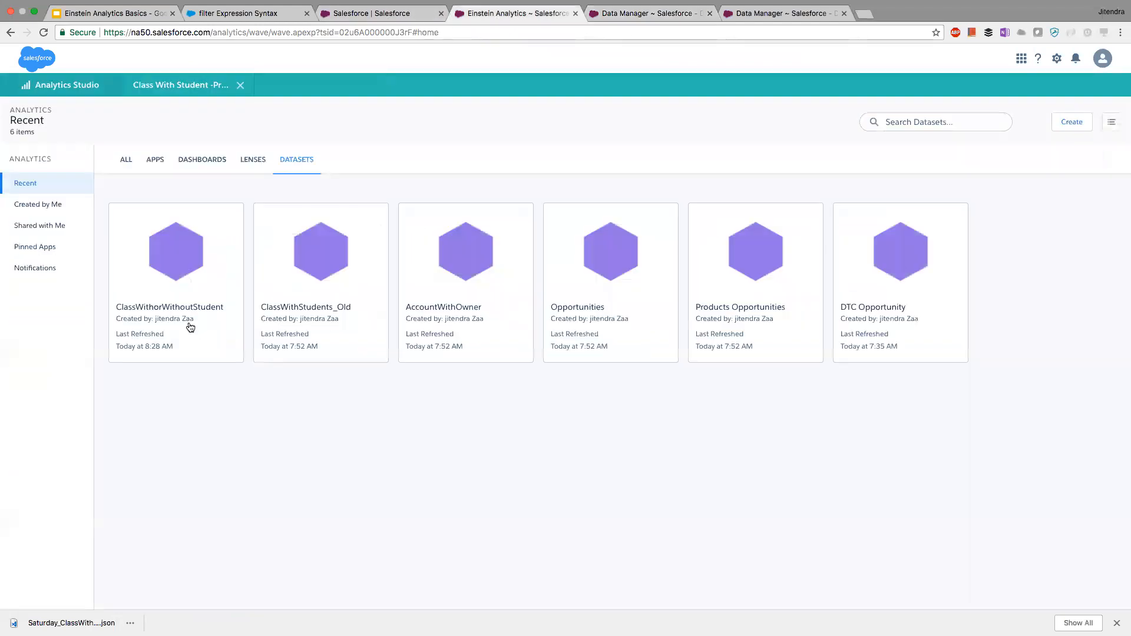
click(175, 266)
click(1038, 170)
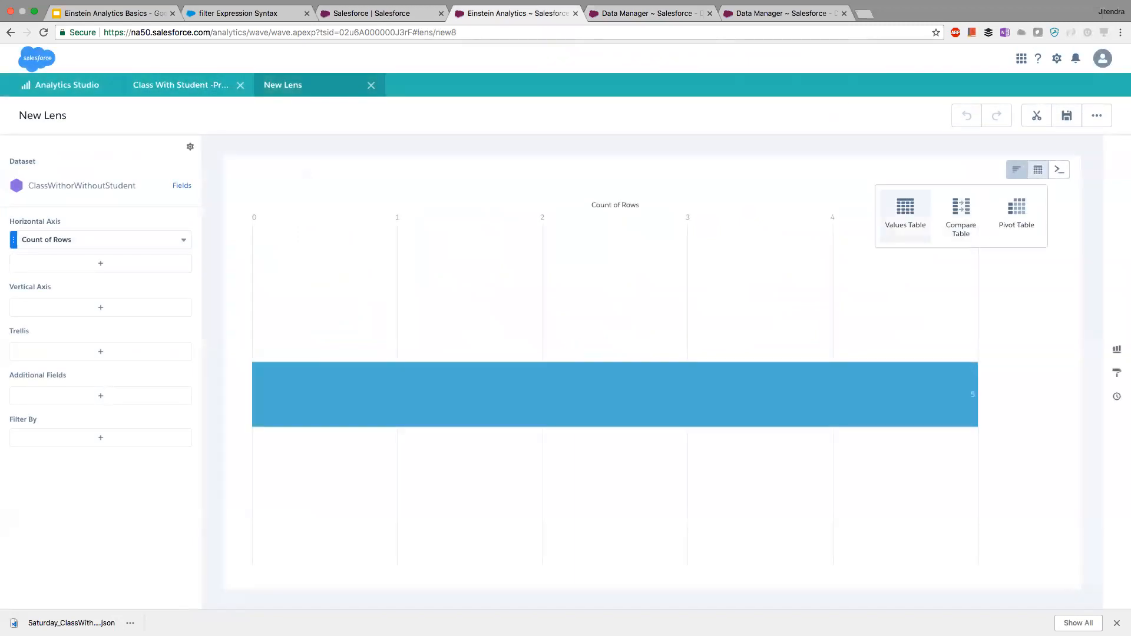
click(1015, 210)
Update the table columns to include every field except StudentJoin.Class__c.
click(133, 357)
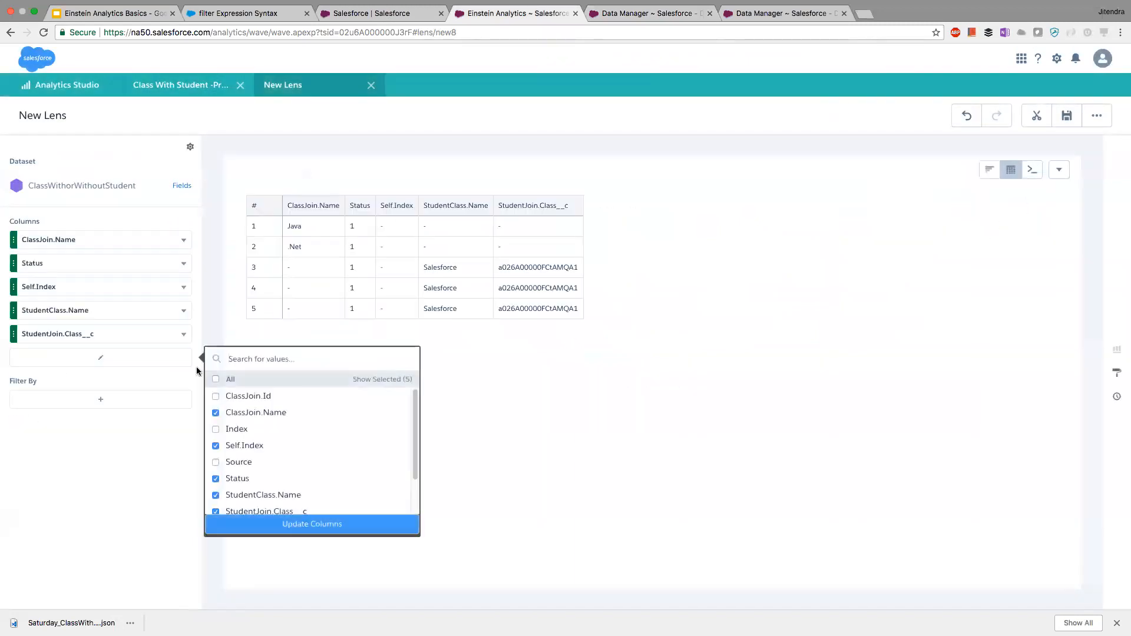
click(215, 512)
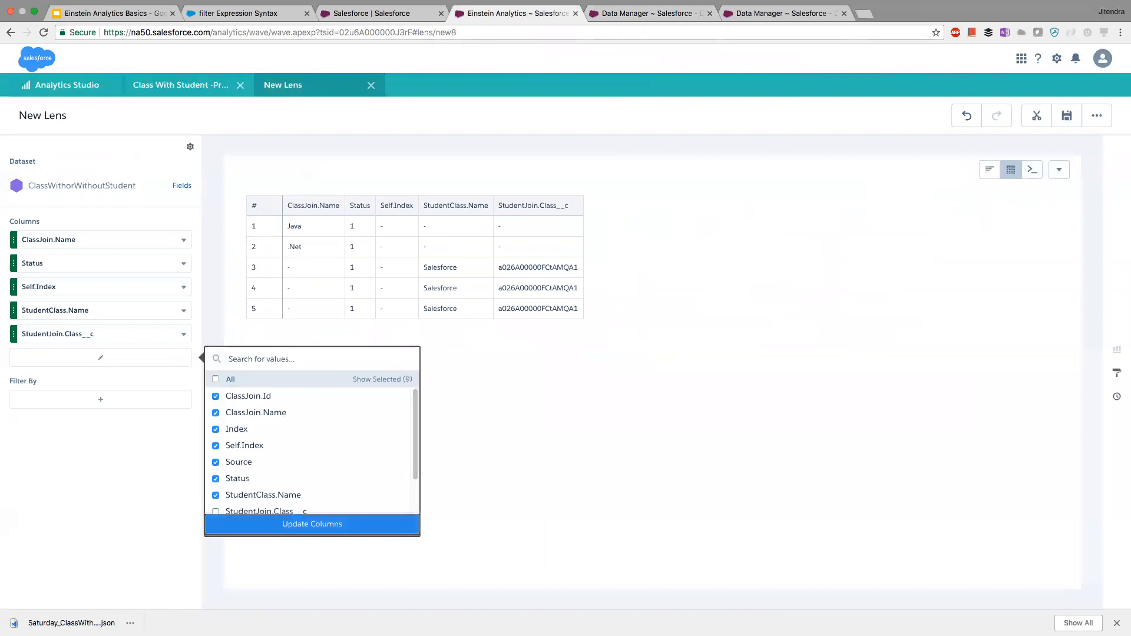
click(312, 524)
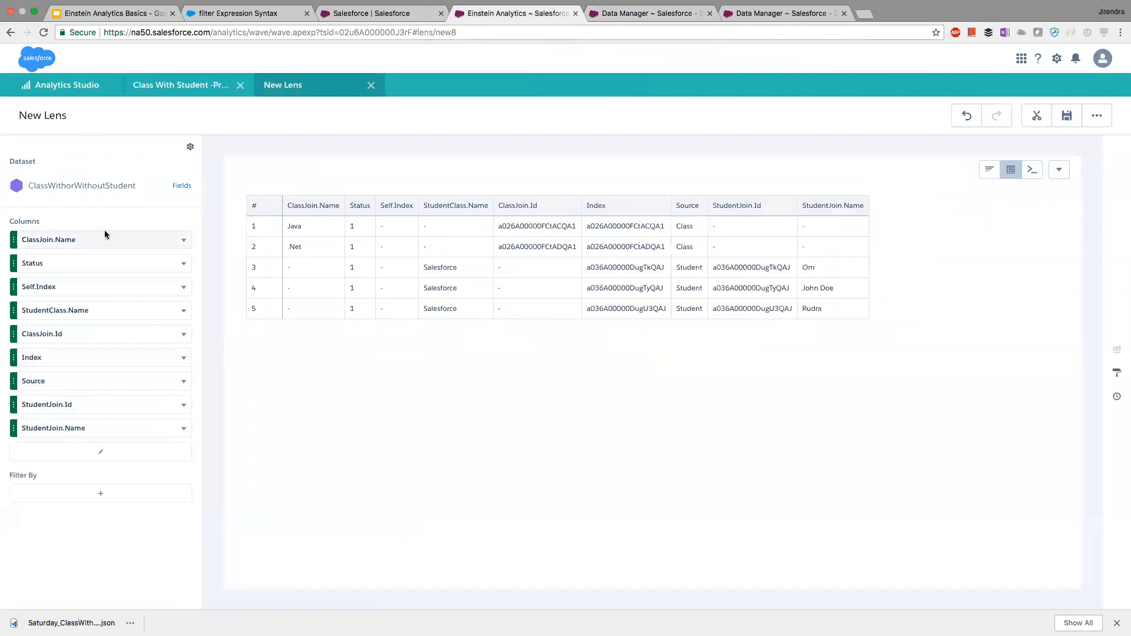
Add the StudentJoin.Class__c field to the lens table's columns.
click(100, 452)
click(216, 450)
click(312, 595)
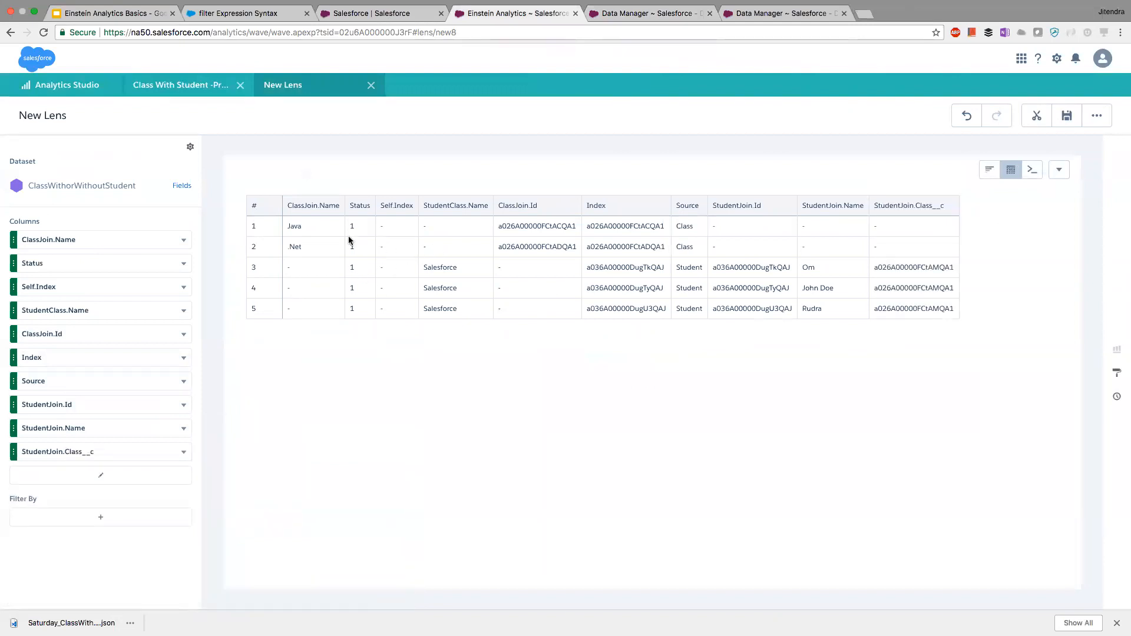
drag(309, 247, 297, 234)
click(392, 361)
mouse_move(422, 270)
mouse_down()
mouse_move(468, 353)
mouse_move(436, 276)
mouse_up()
click(327, 274)
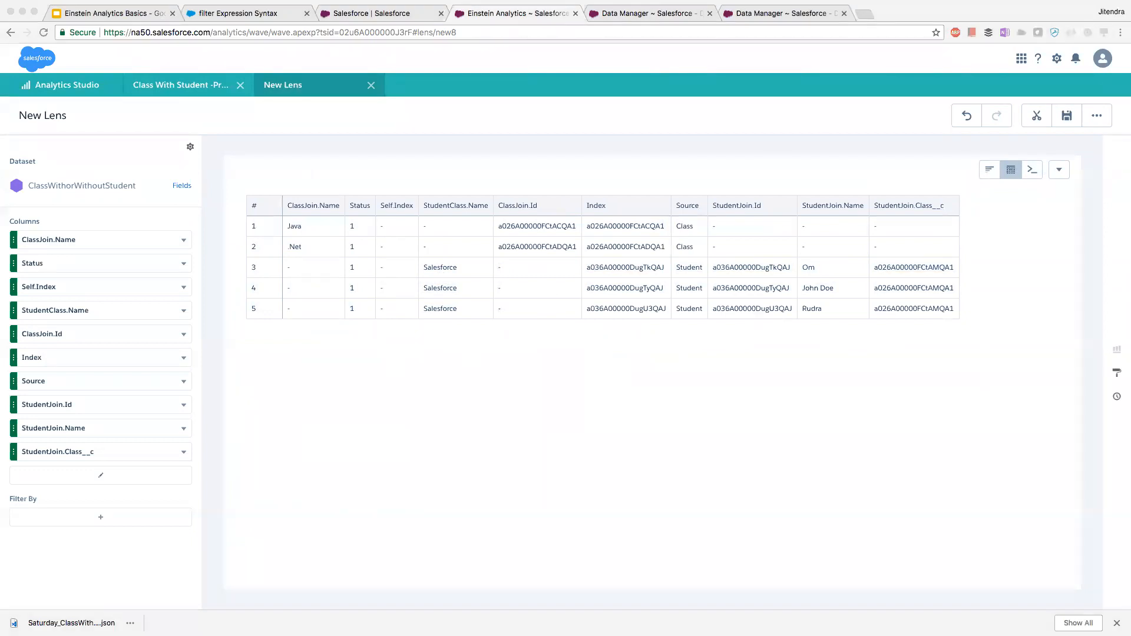
click(475, 352)
click(380, 13)
click(534, 10)
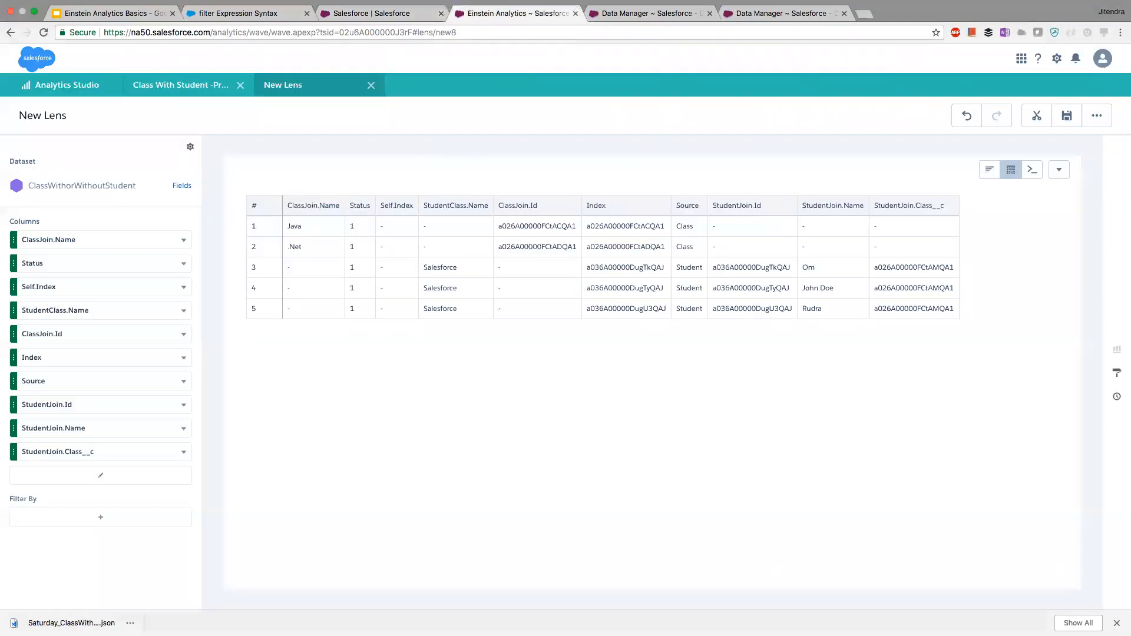
Switch to Data Manager and, in the Saturday_ClassWithorWithoutStudent dataflow, start a computeExpression node named New Fields with ClassNameInStudent as its source.
click(648, 13)
click(150, 86)
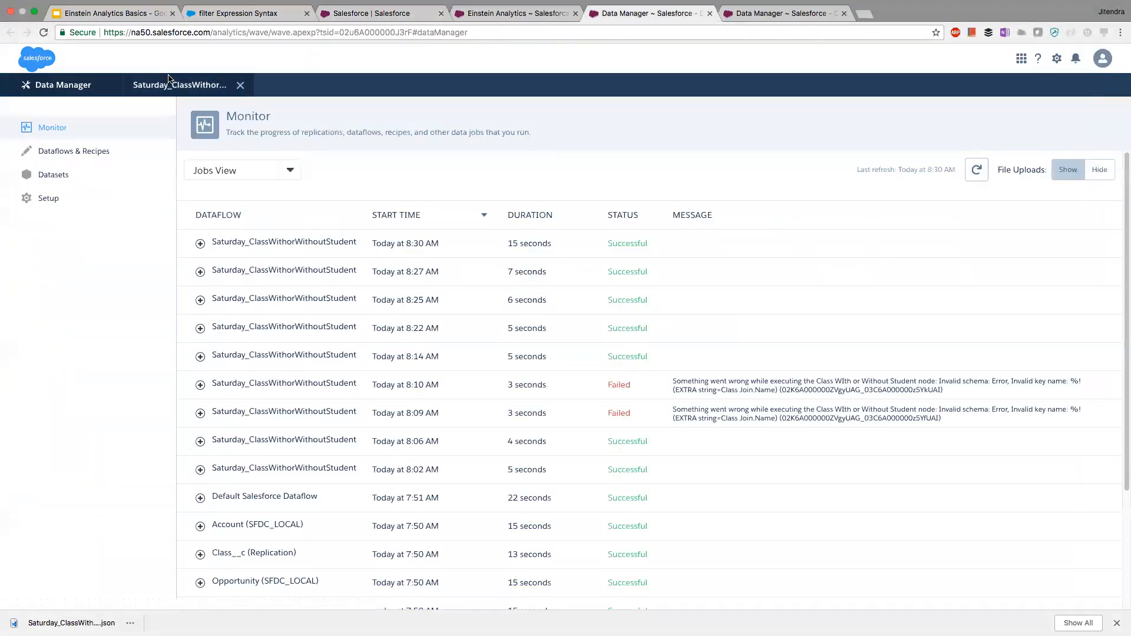
scroll(336, 365, down, 1)
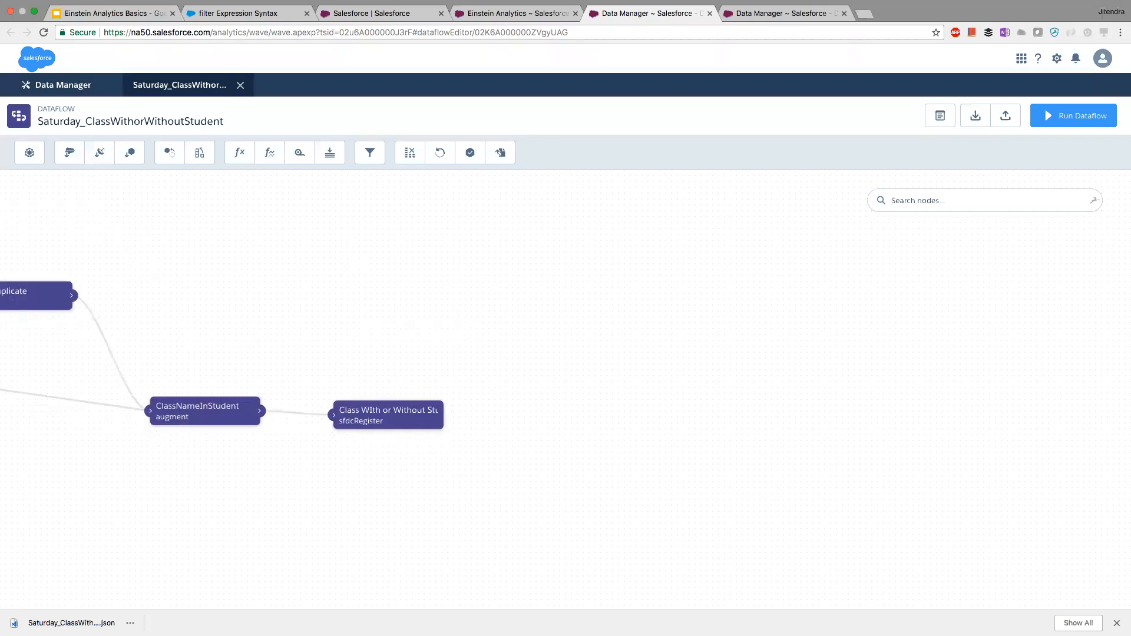
click(240, 154)
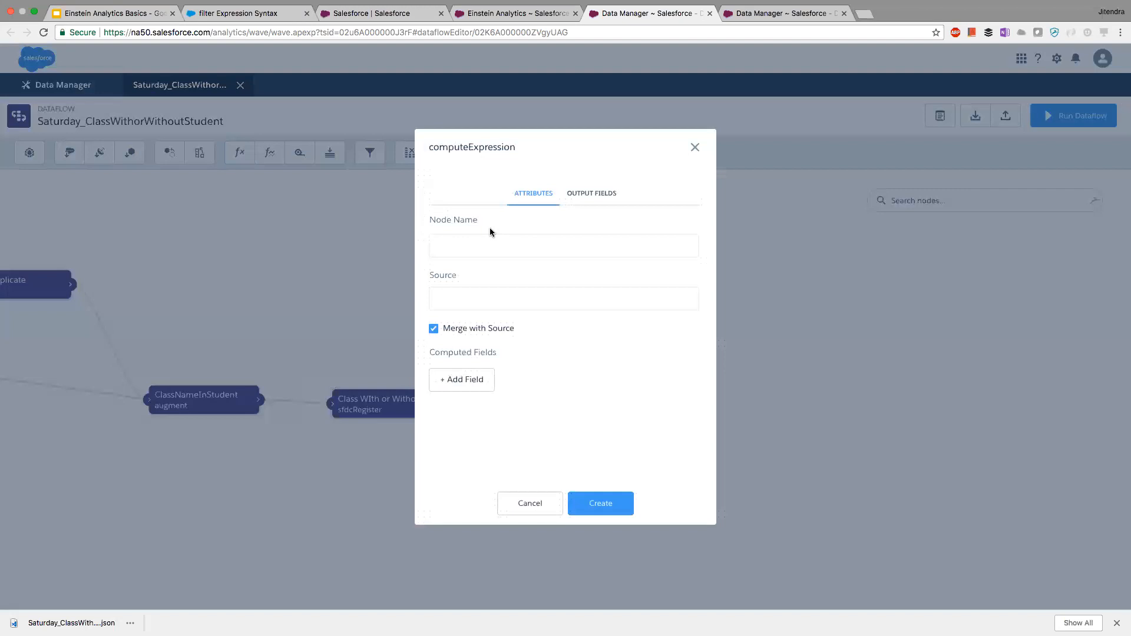
click(509, 243)
text(New Fields)
click(502, 300)
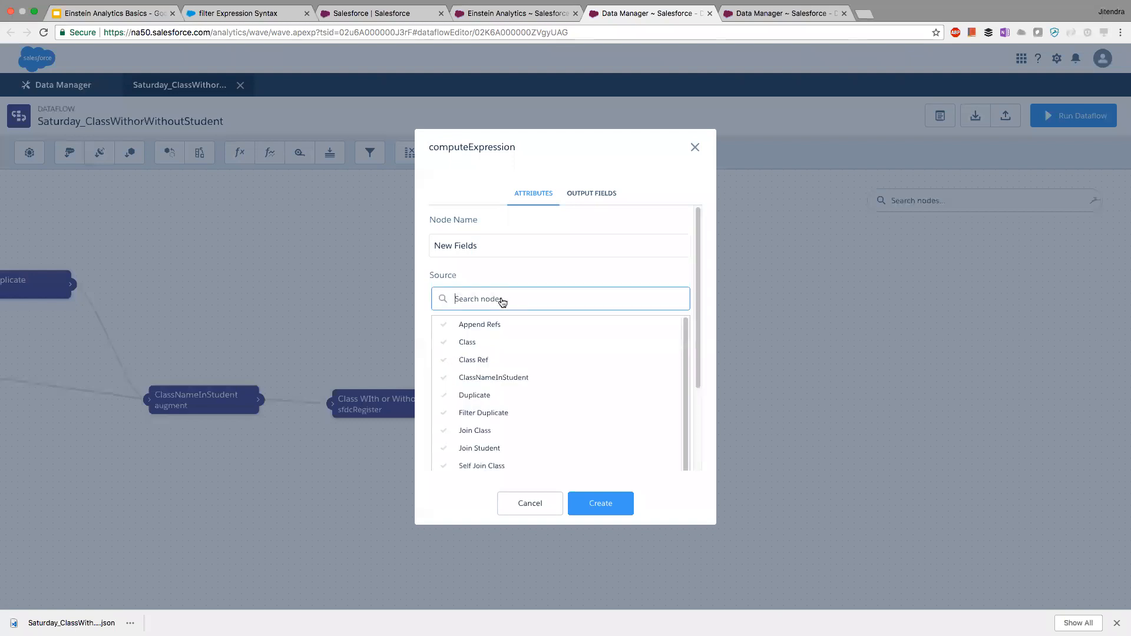
click(506, 377)
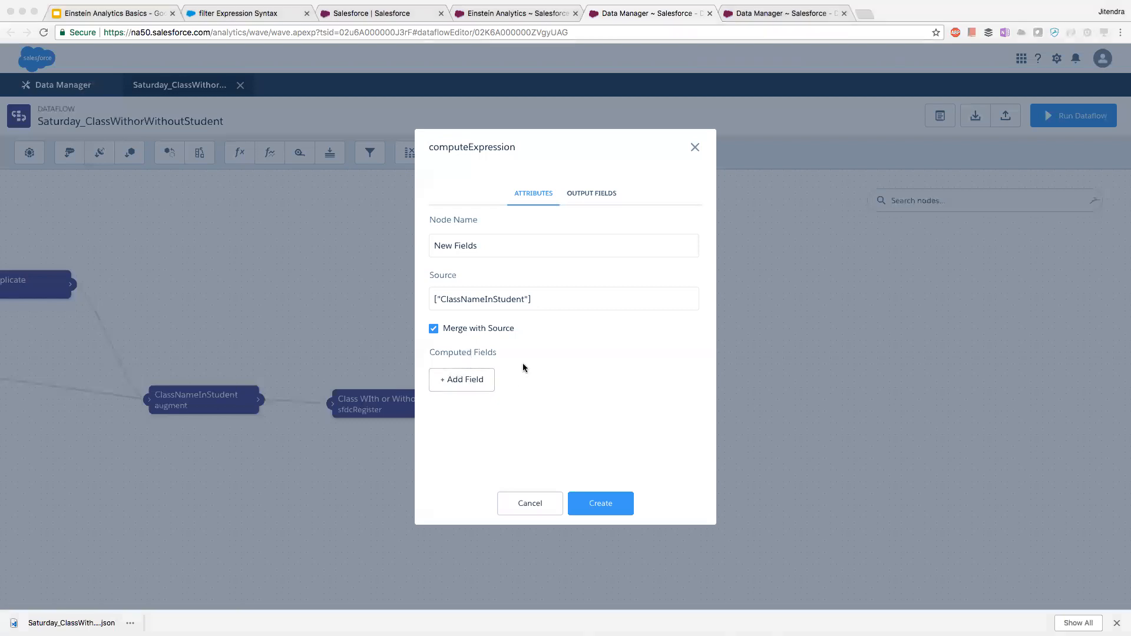
click(581, 365)
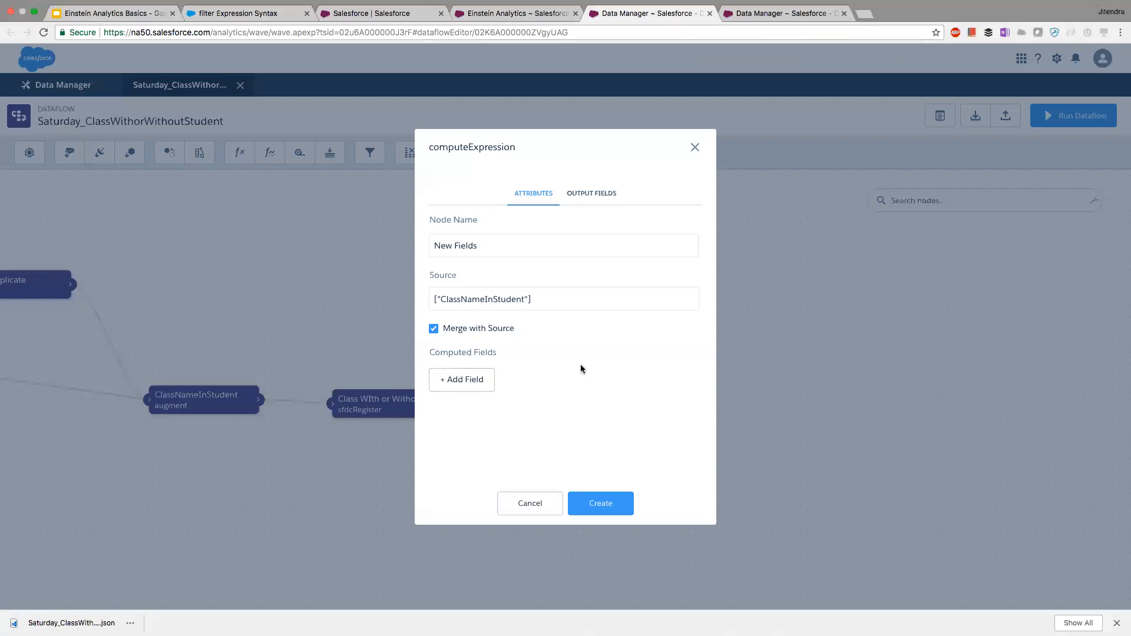
Add a computed text field named and labelled Class_Name to the New Fields node.
click(471, 386)
text(ss)
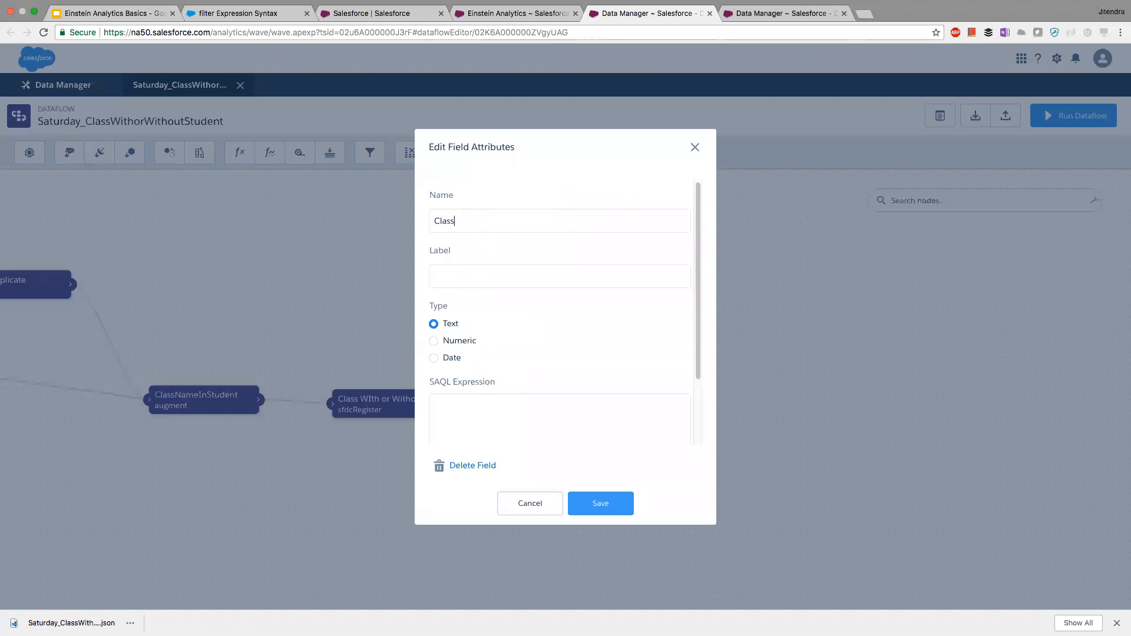
text(_Name)
click(479, 283)
Begin the Class_Name SAQL expression with case when 'StudentClass.Name' is not null then, matching the field name shown in the lens.
click(436, 407)
text(case when)
click(455, 11)
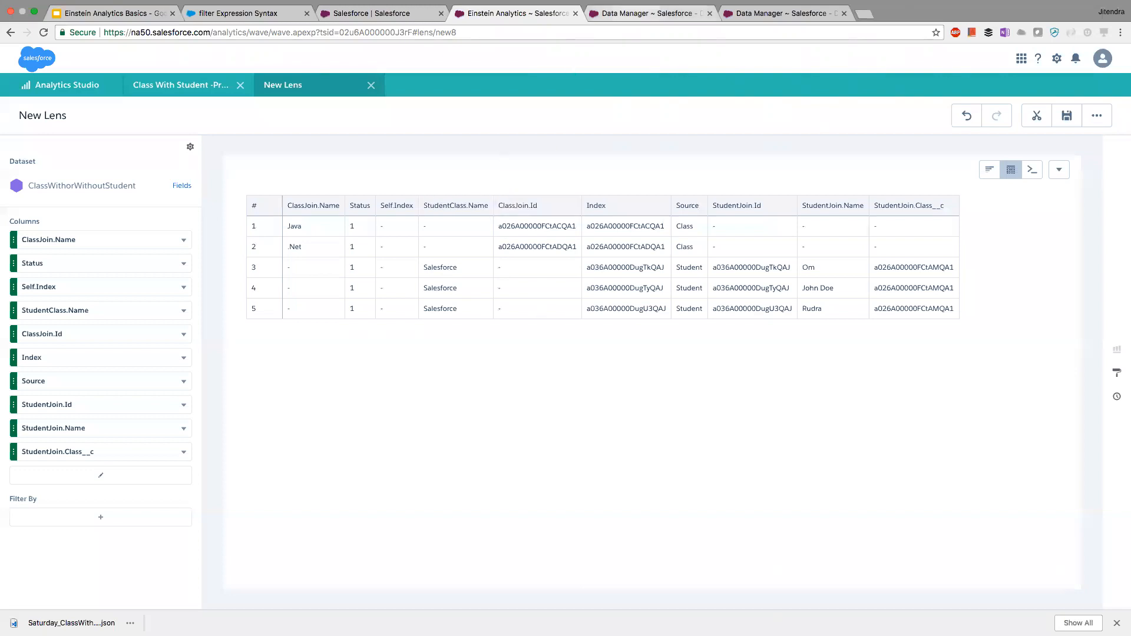
click(648, 13)
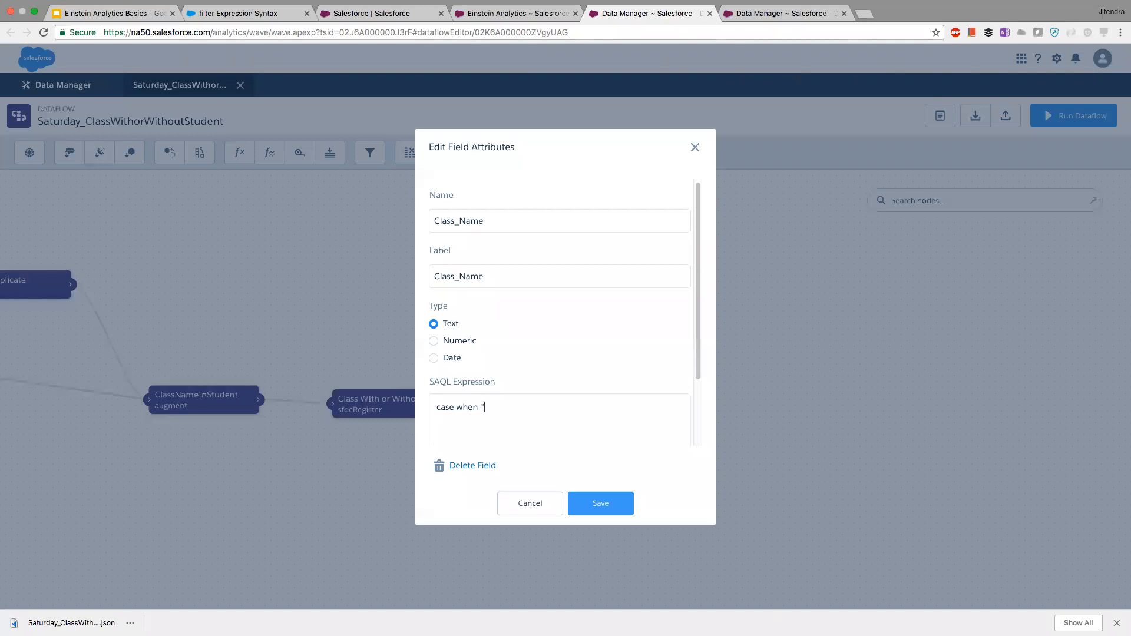
text(studentClass.Name)
click(499, 14)
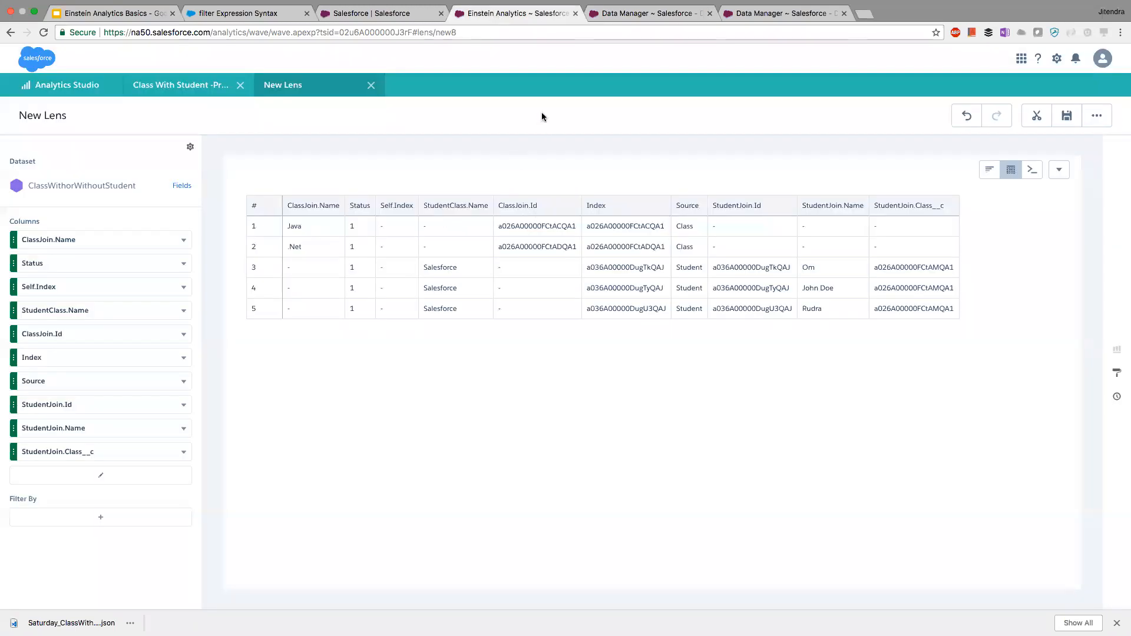
key(ctrl+Tab)
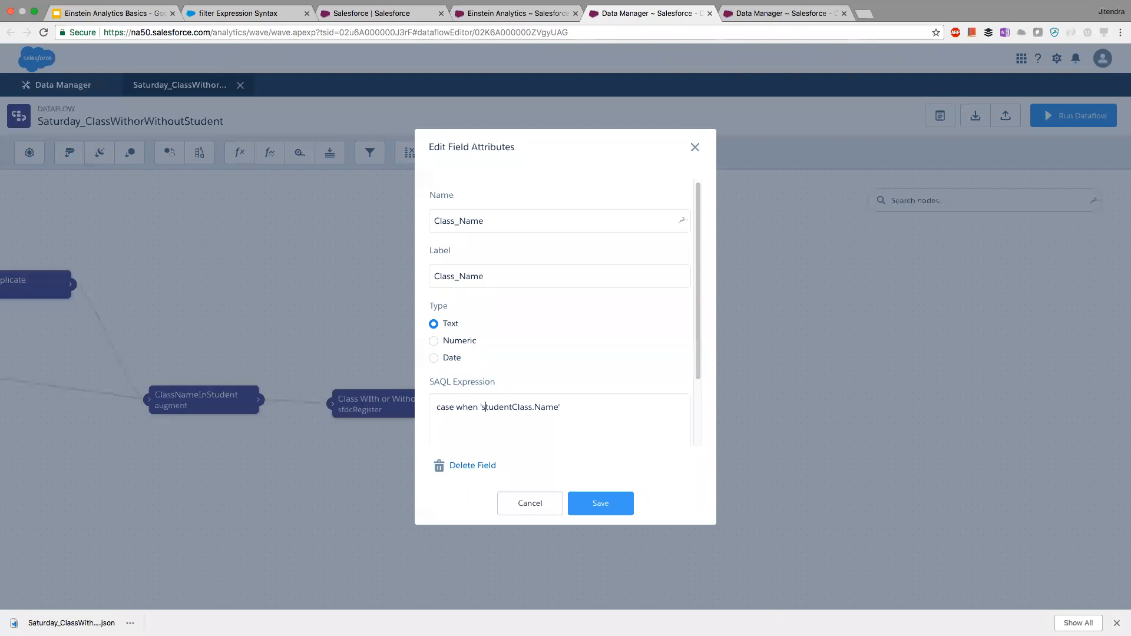
text(S)
click(539, 15)
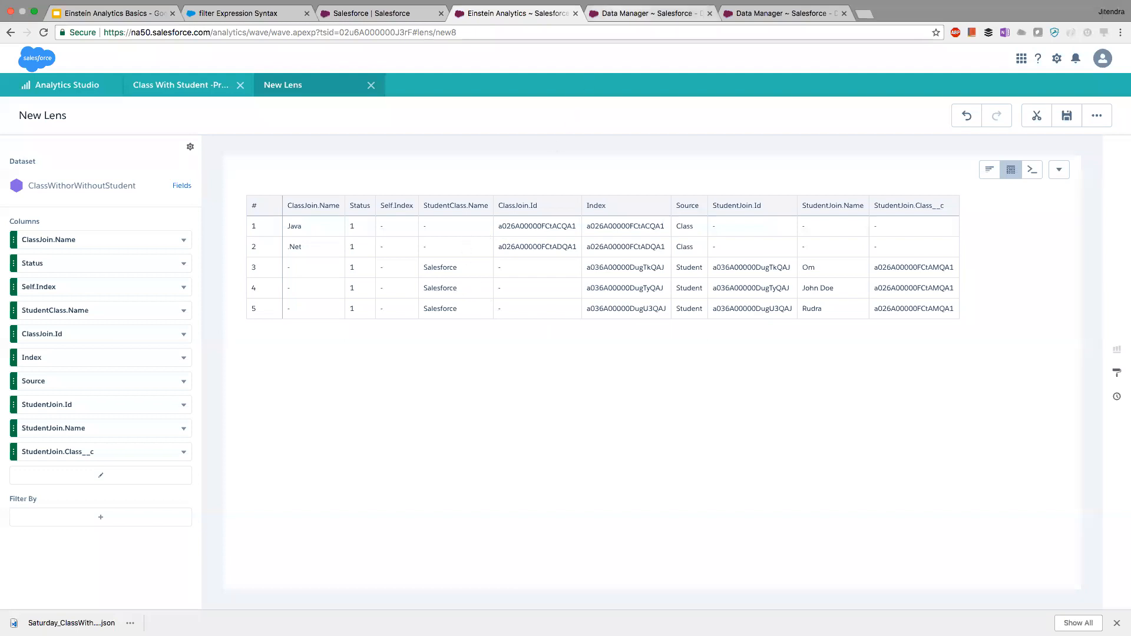
click(649, 13)
text(is )
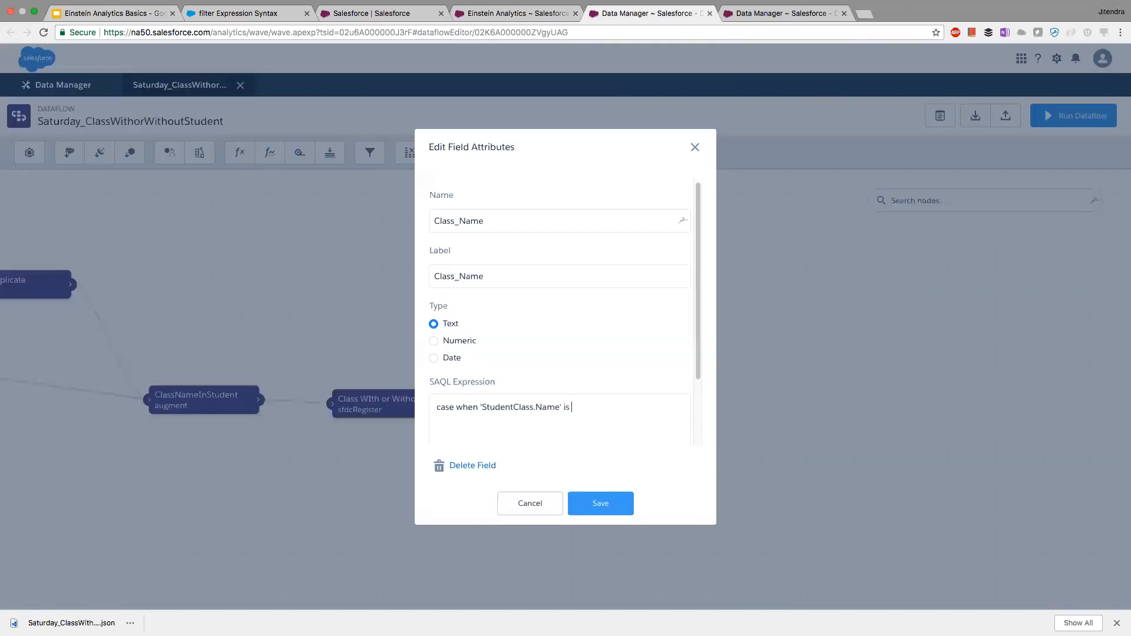
text(not null then)
Complete the Class_Name expression so it returns 'StudentClass.Name', else 'ClassJoin.Name', and close it with end.
drag(560, 408, 482, 408)
key(super+c)
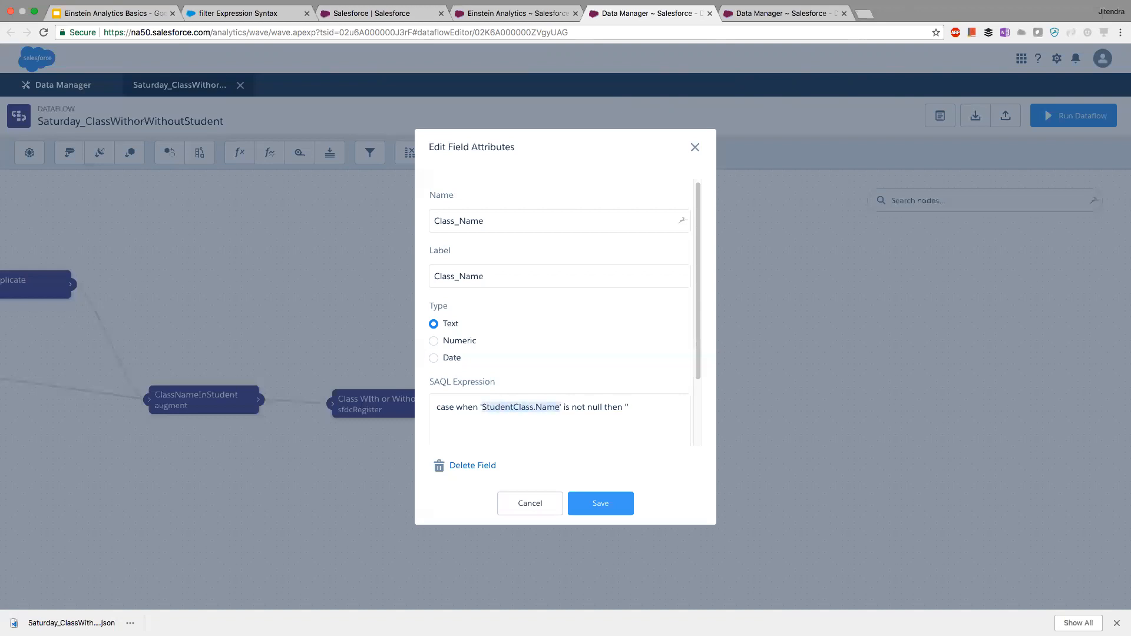
click(628, 407)
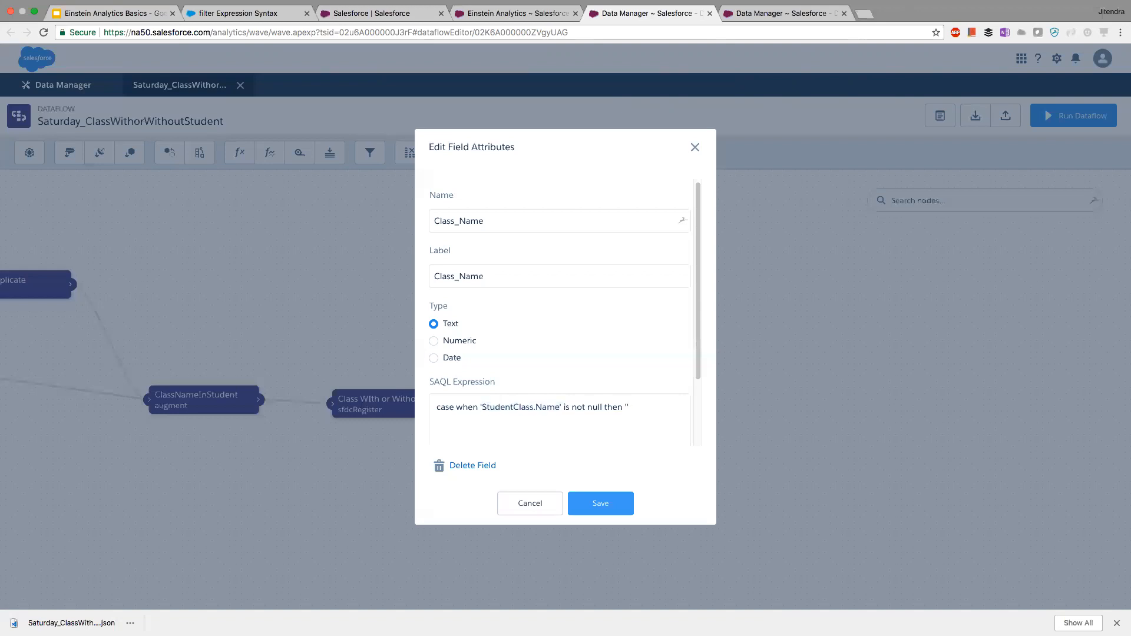
key(Left)
key(super+v)
key(Right)
text(else ')
click(516, 17)
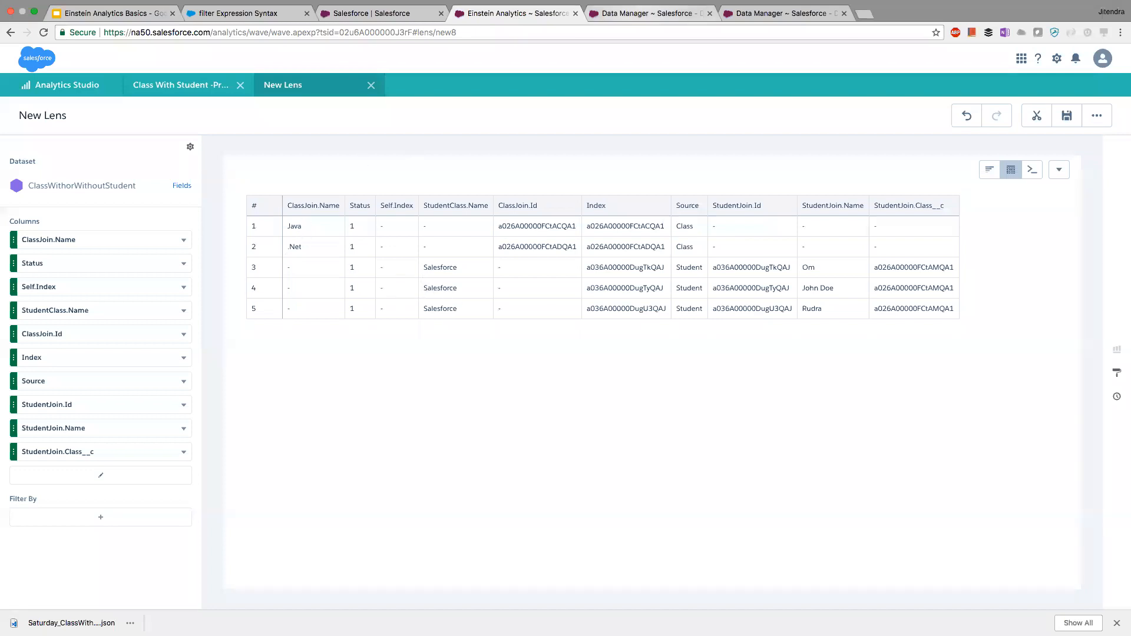
click(651, 14)
text(Clas)
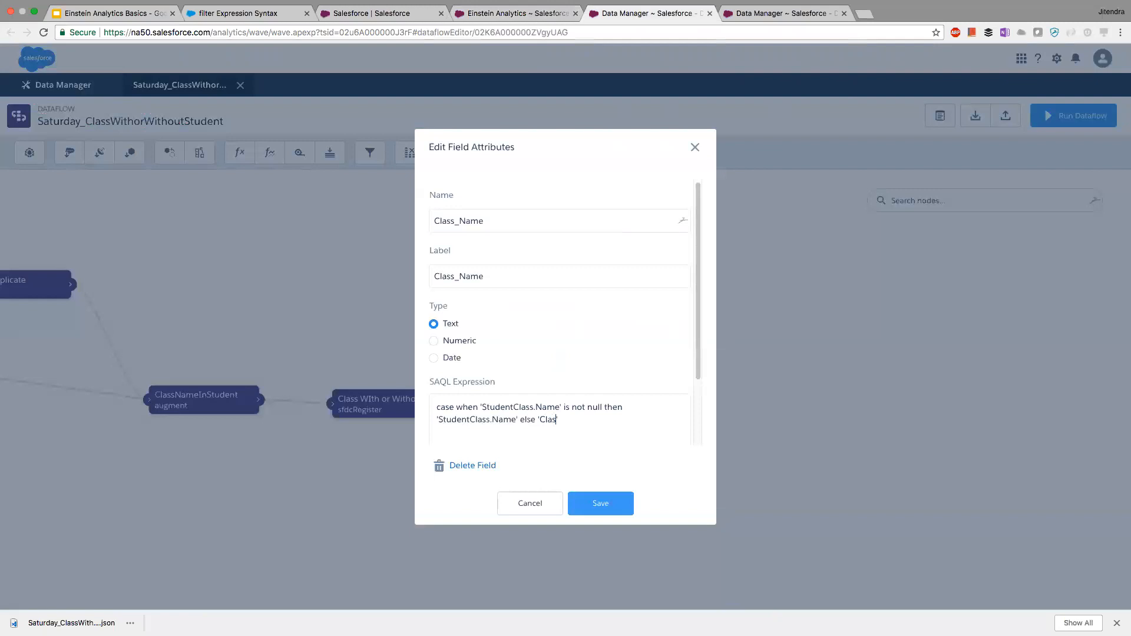
text(sJoin.Name' end)
Copy the whole Class_Name SAQL expression and save the computed field.
key(super+a)
key(super+c)
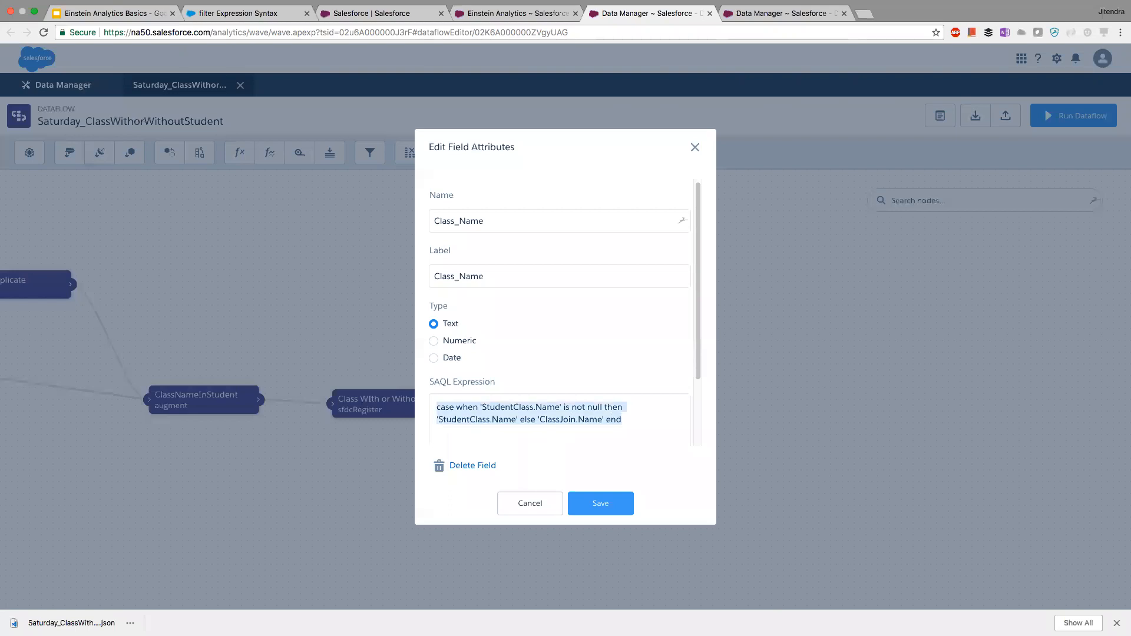
click(518, 28)
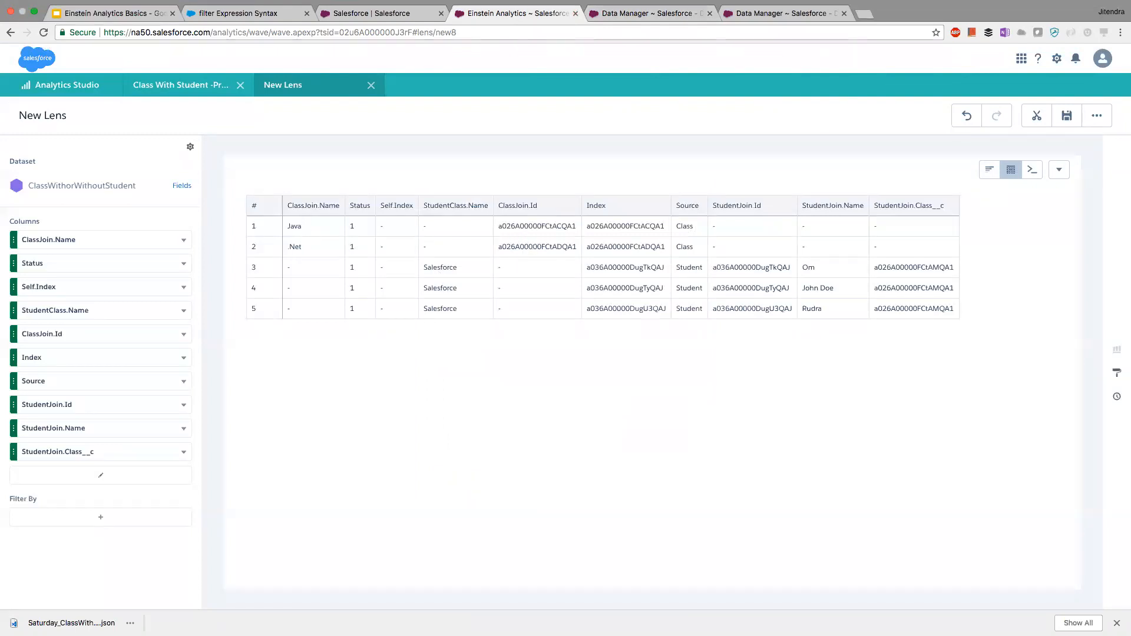
key(ctrl+Tab)
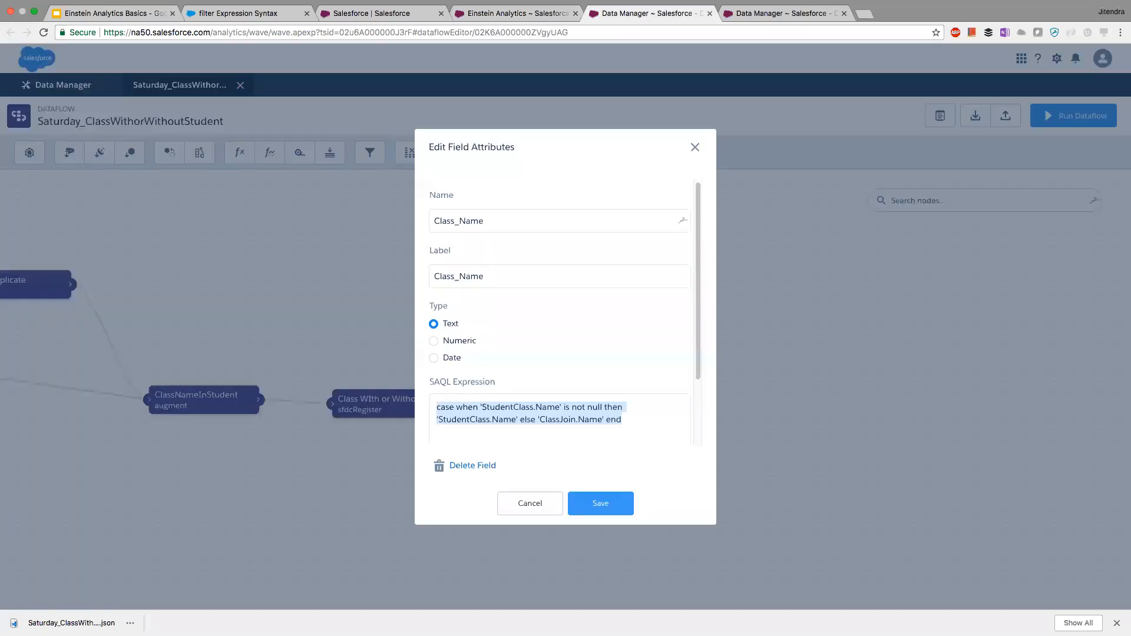
click(601, 503)
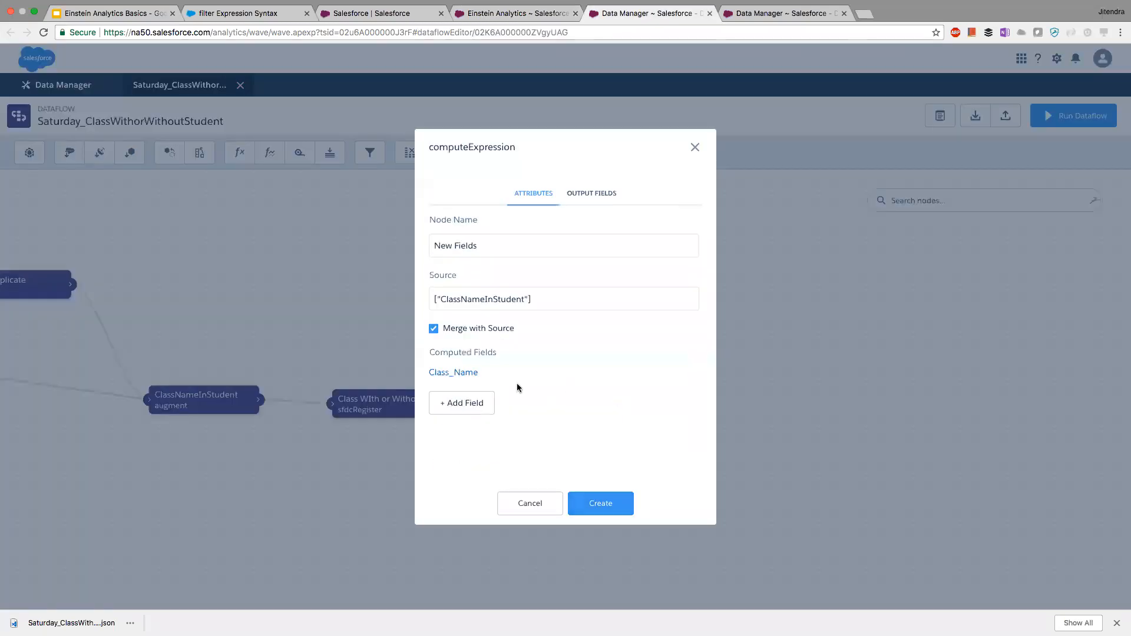
Add a second computed text field named and labelled Classs_Id, reusing the copied case expression.
click(461, 403)
click(488, 219)
text(C)
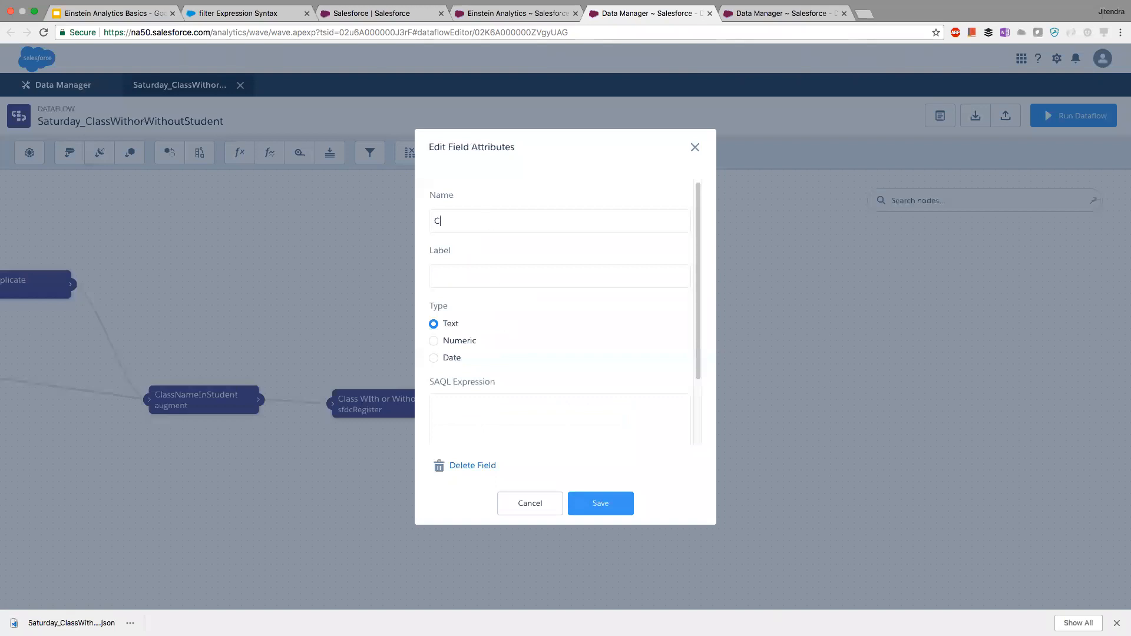
text(lasss_Id)
click(490, 284)
key(Tab)
key(super+v)
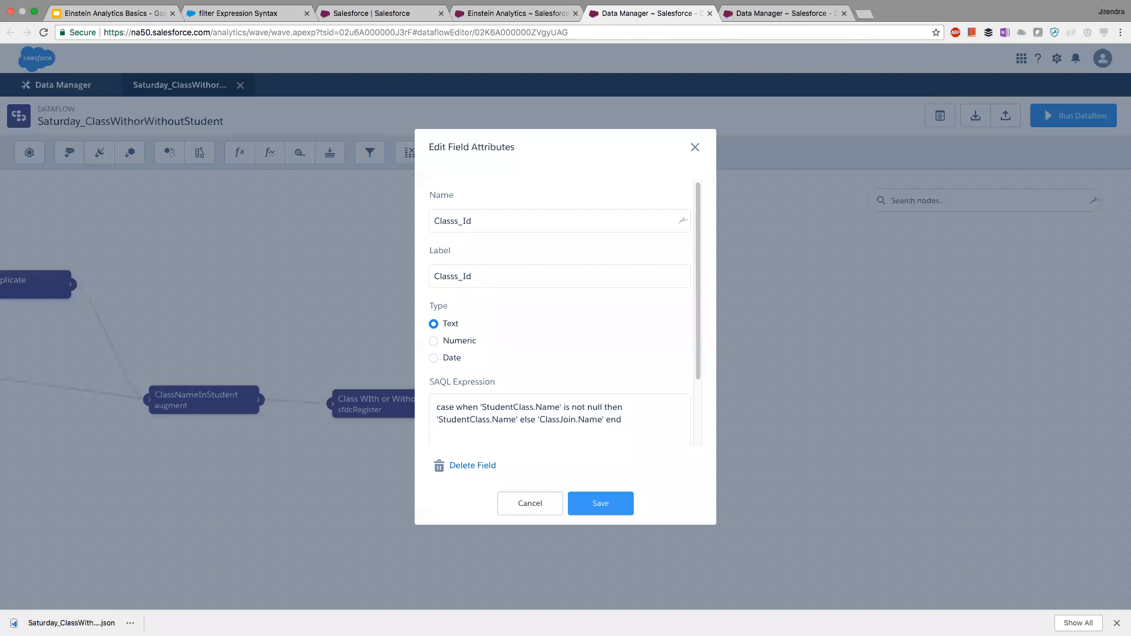
Replace the 'StudentClass.Name' result after then in the Classs_Id expression with 'StudentJoin.class__c', using the lens columns as reference.
click(549, 15)
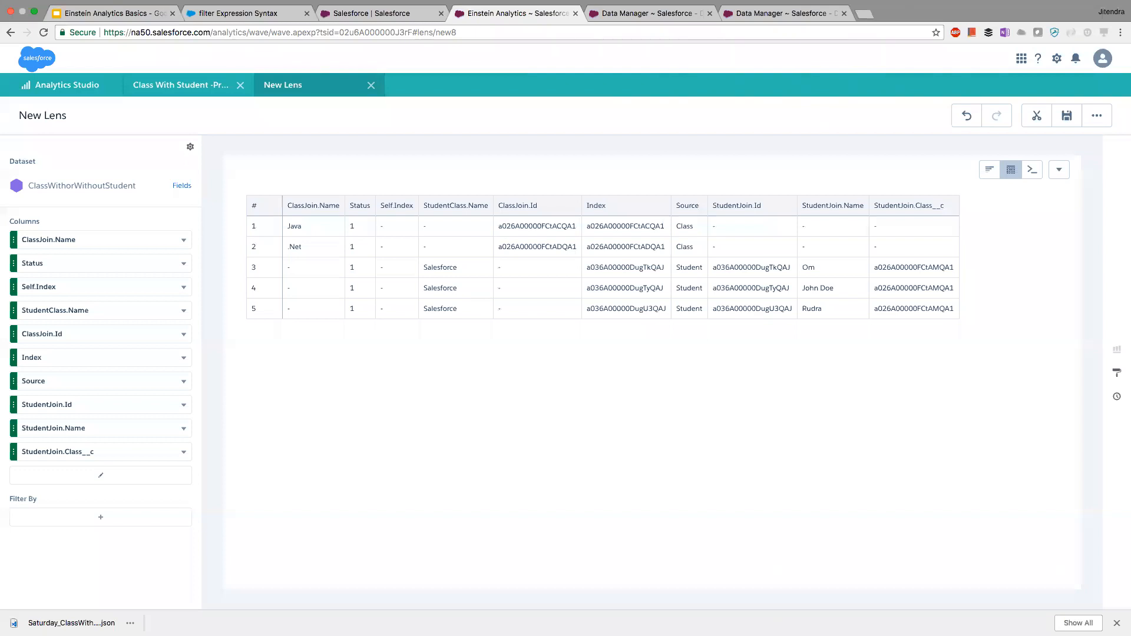
key(ctrl+Tab)
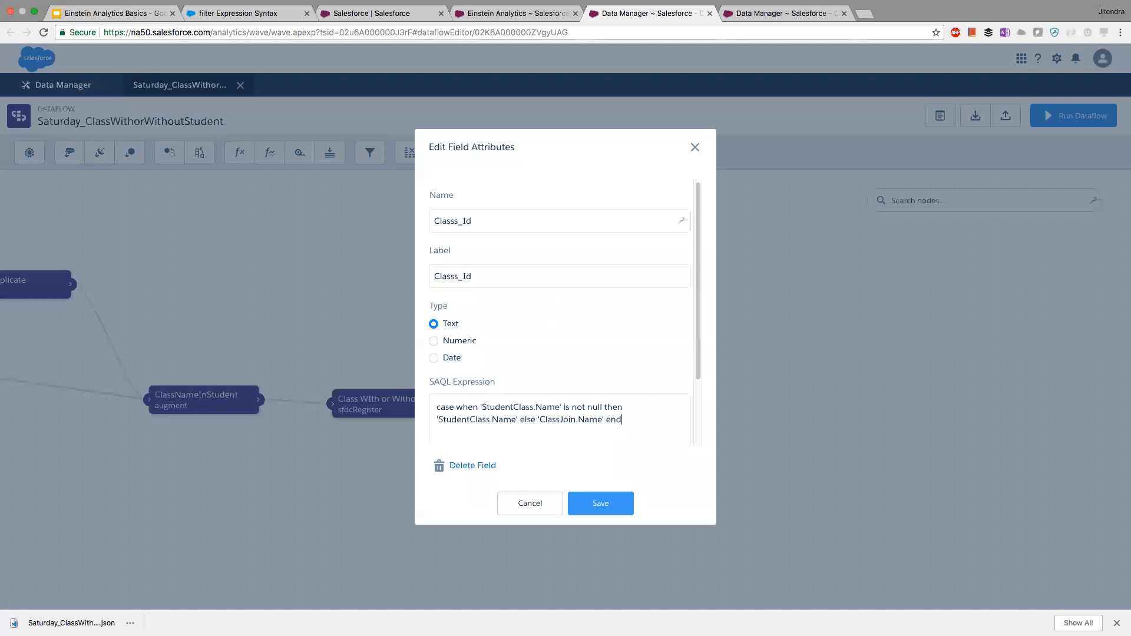
key(shift+Left)
key(shift+Left)
key(shift+Left)
key(shift+Left)
key(shift+Left)
key(shift+Left)
key(shift+Left)
key(shift+Left)
key(shift+Left)
key(shift+Left)
key(shift+Left)
key(shift+Left)
key(shift+Left)
key(shift+Left)
key(shift+Right)
key(shift+Right)
key(shift+Right)
text(Join)
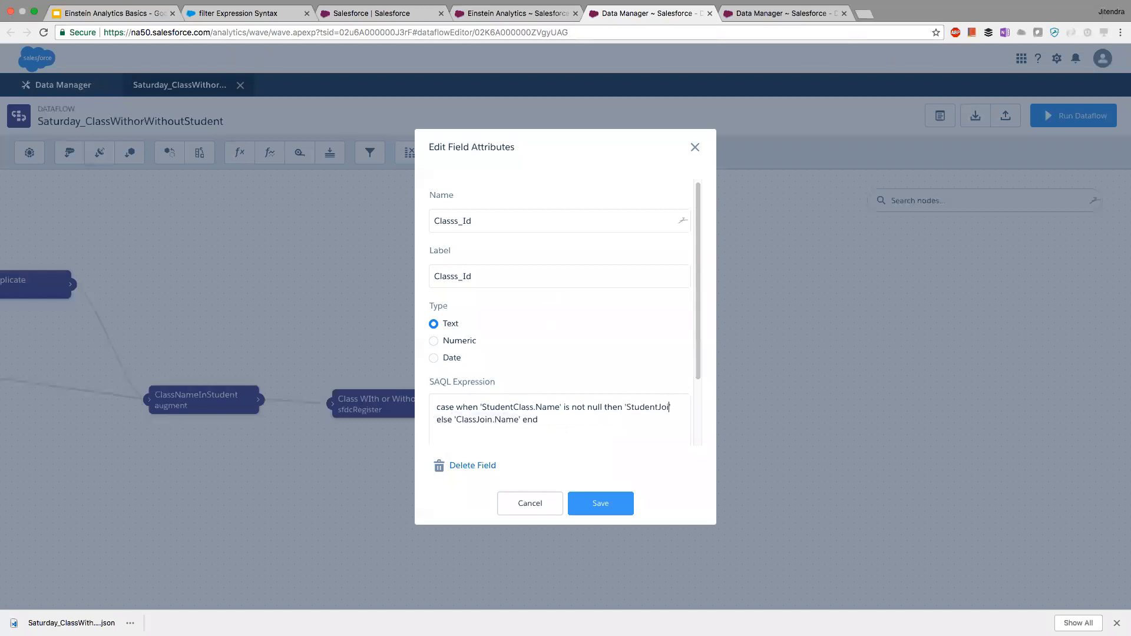
click(499, 16)
click(586, 17)
text(.class)
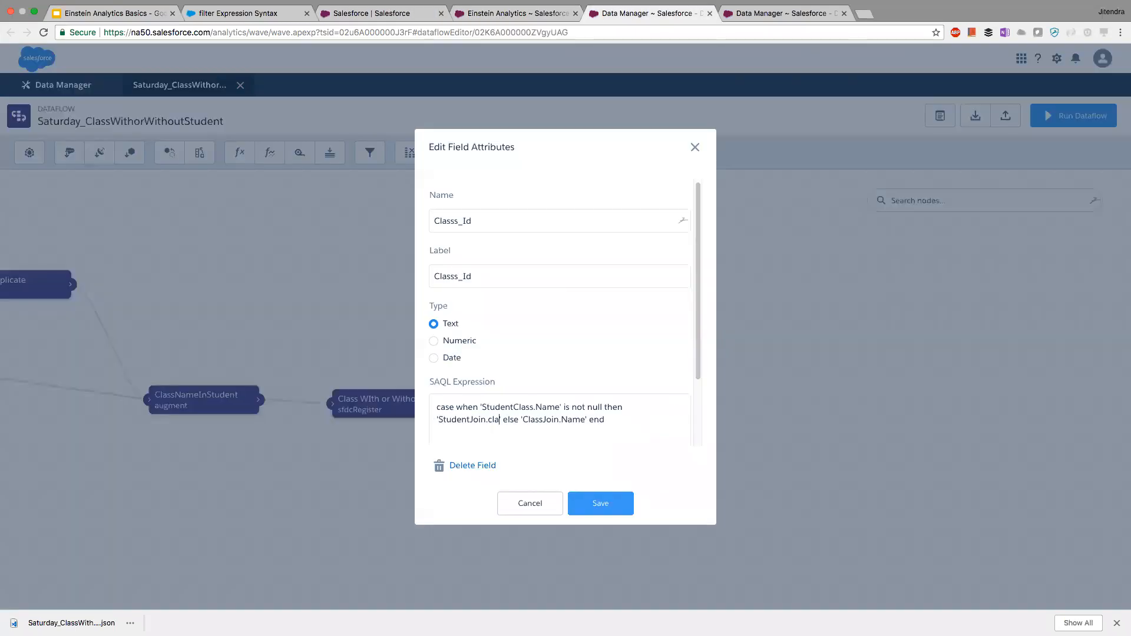
text(__c)
Check the field name against the lens columns and correct the reference's capitalisation to 'StudentJoin.Class__c'.
click(539, 15)
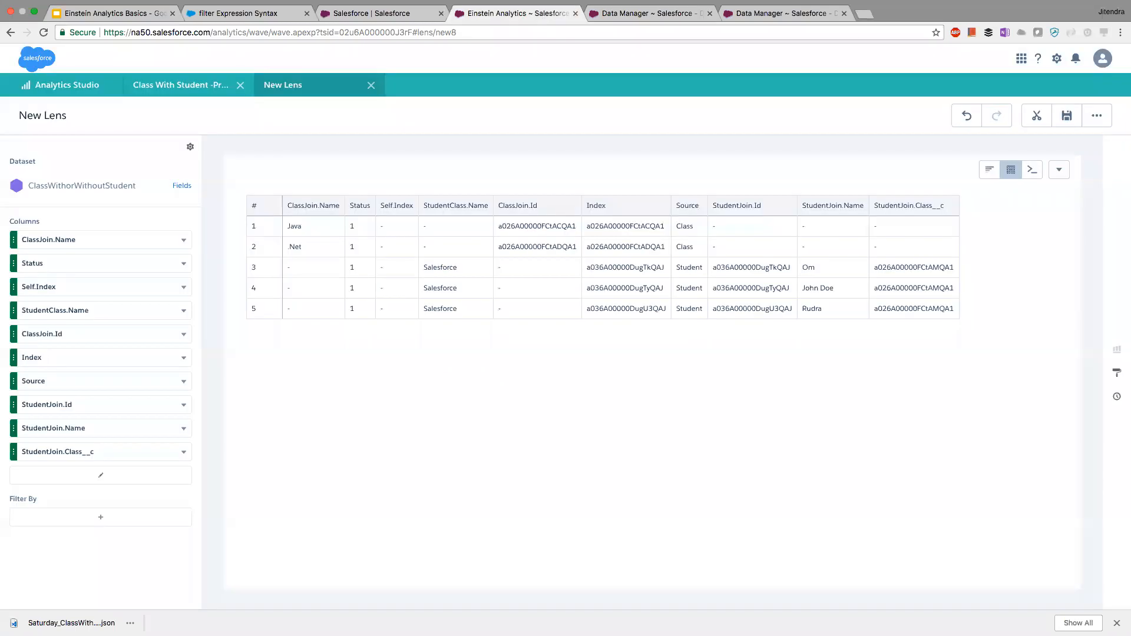
click(649, 13)
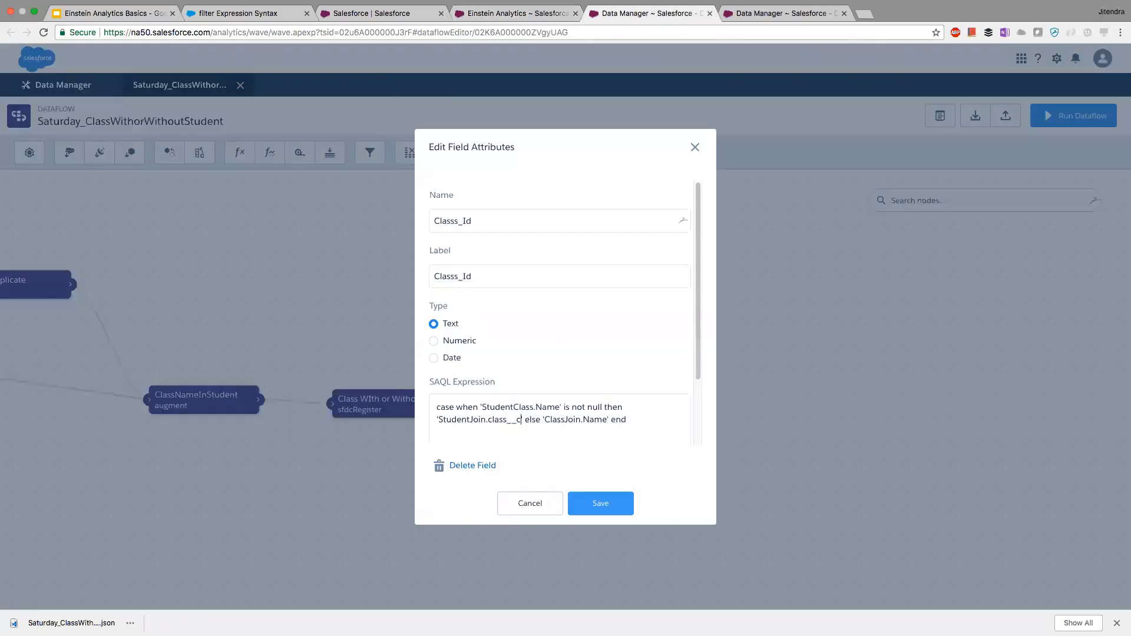
click(522, 15)
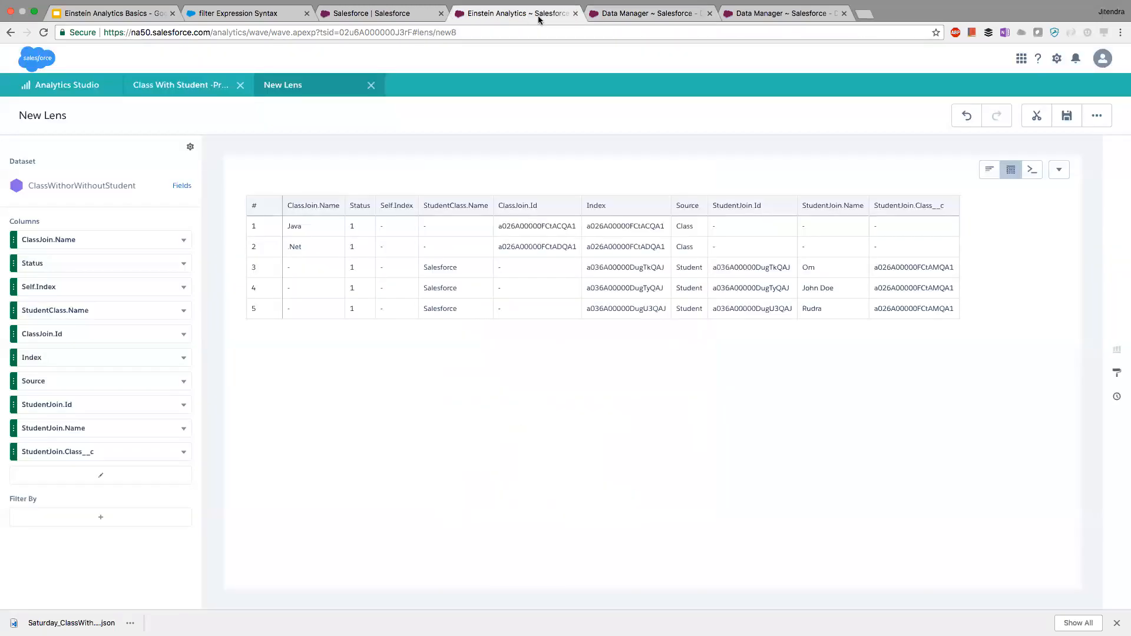
key(ctrl+Tab)
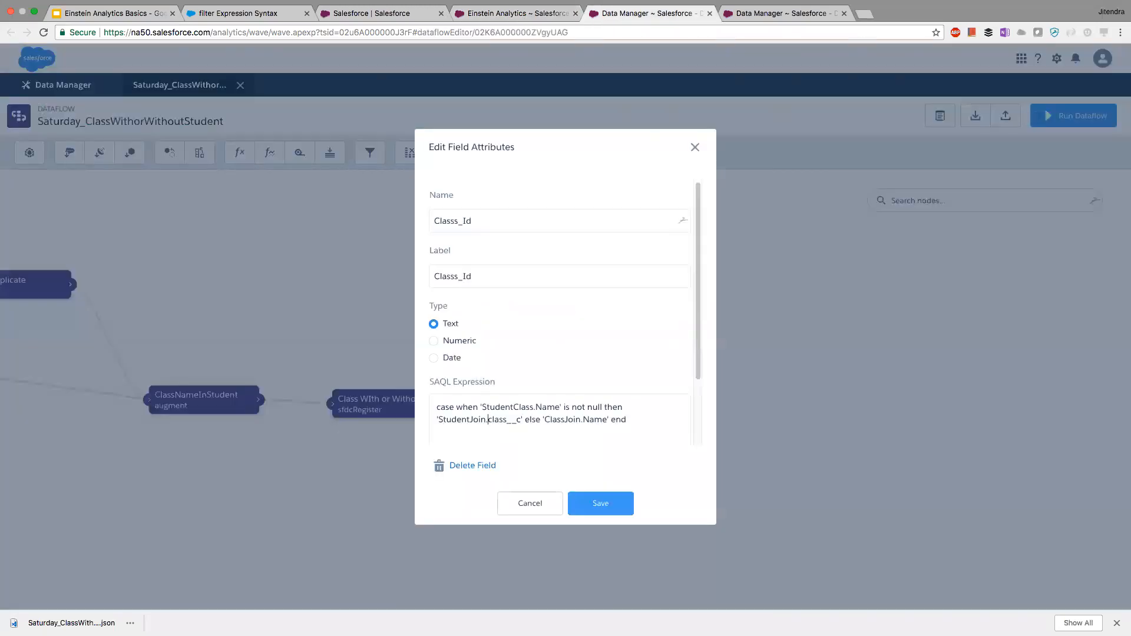
key(BackSpace)
text(C)
click(543, 15)
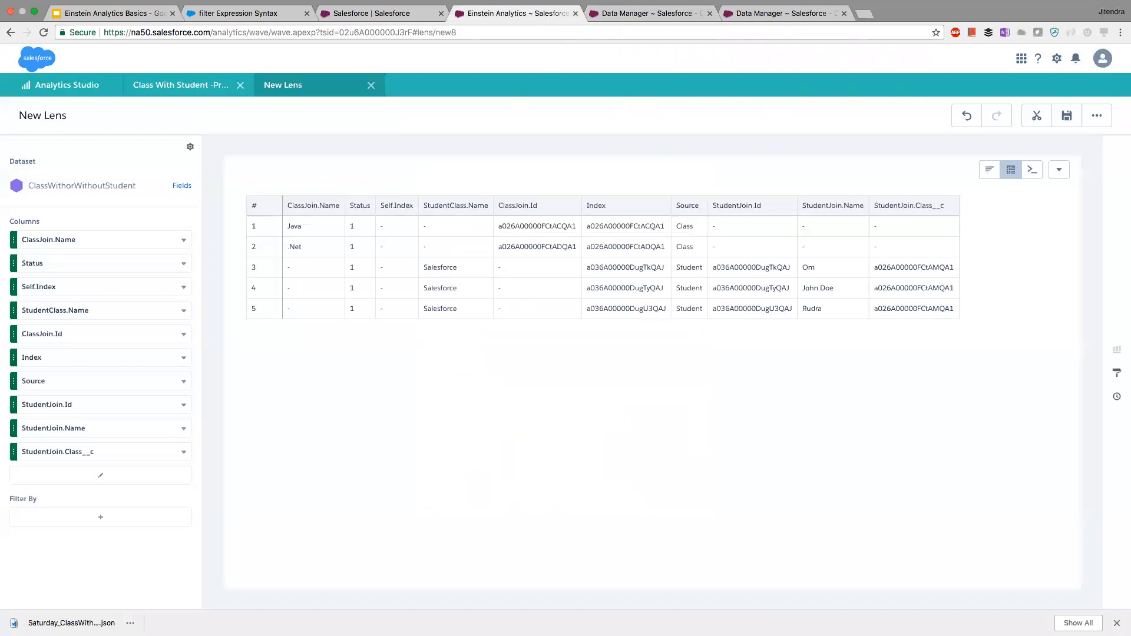
Set the else result of the Classs_Id expression to 'ClassJoin.Id', check the name against the lens columns, and save the field.
click(648, 13)
double_click(596, 419)
text(Id' end)
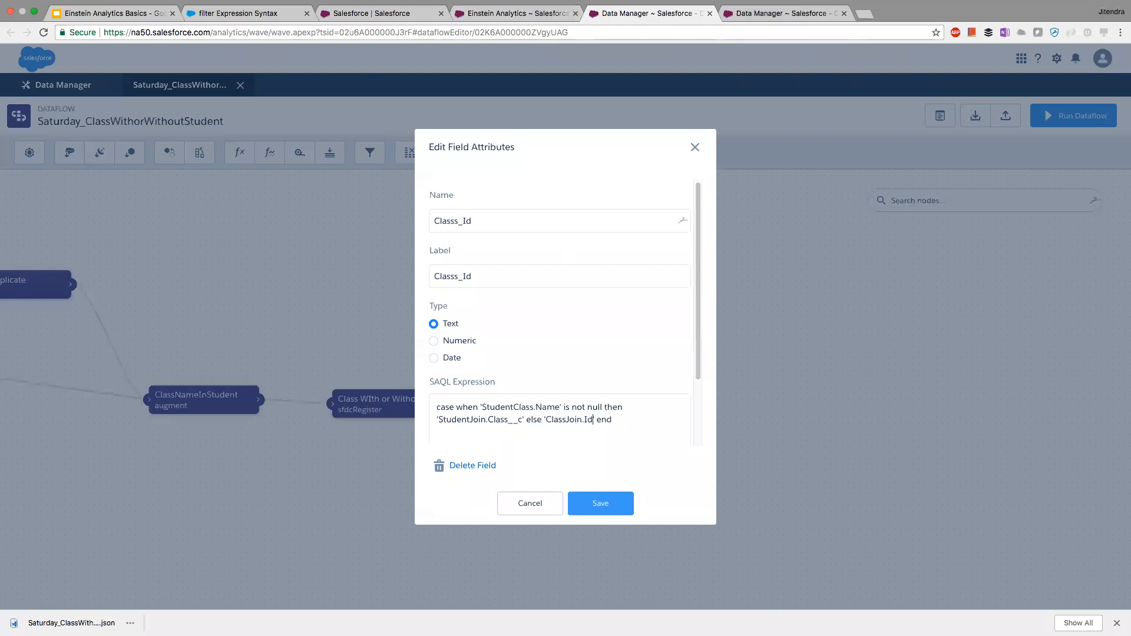
click(507, 26)
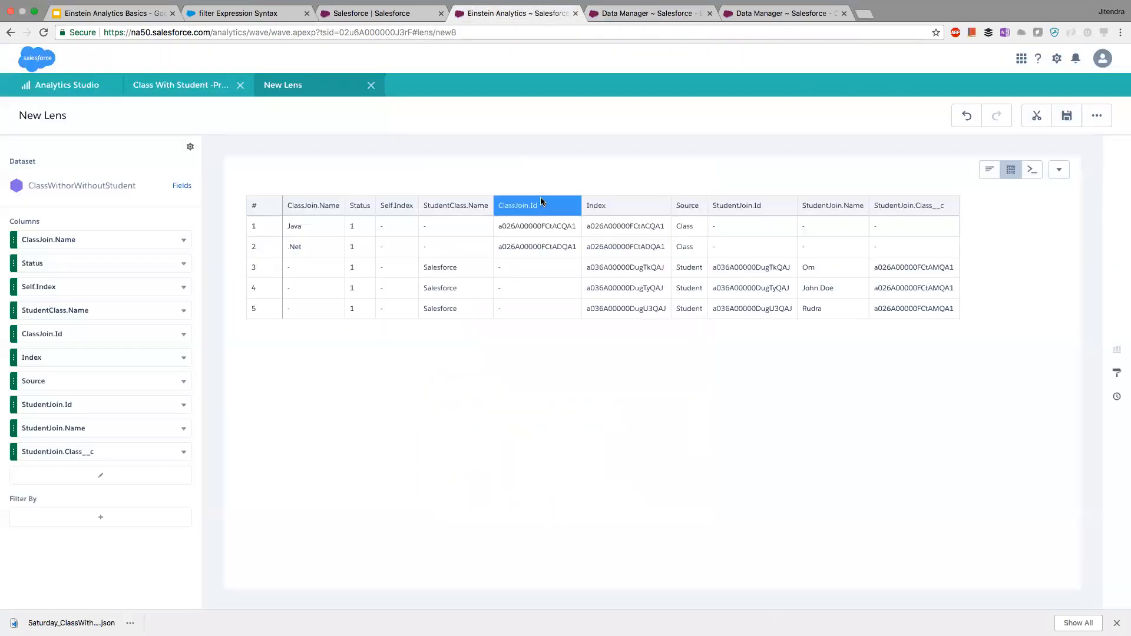
click(648, 12)
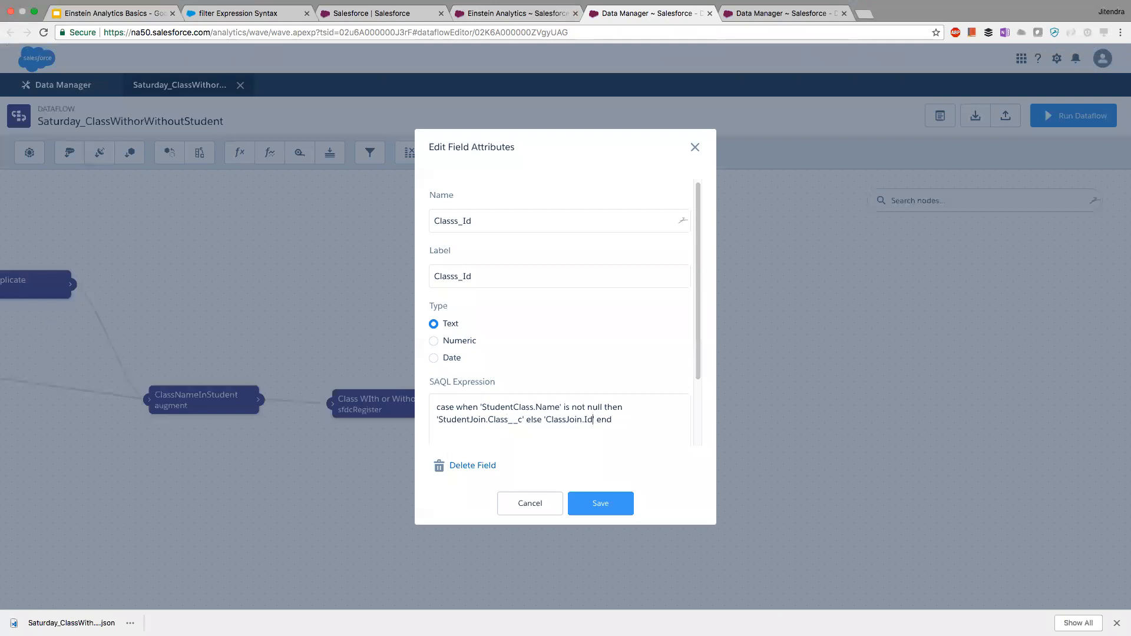
click(600, 503)
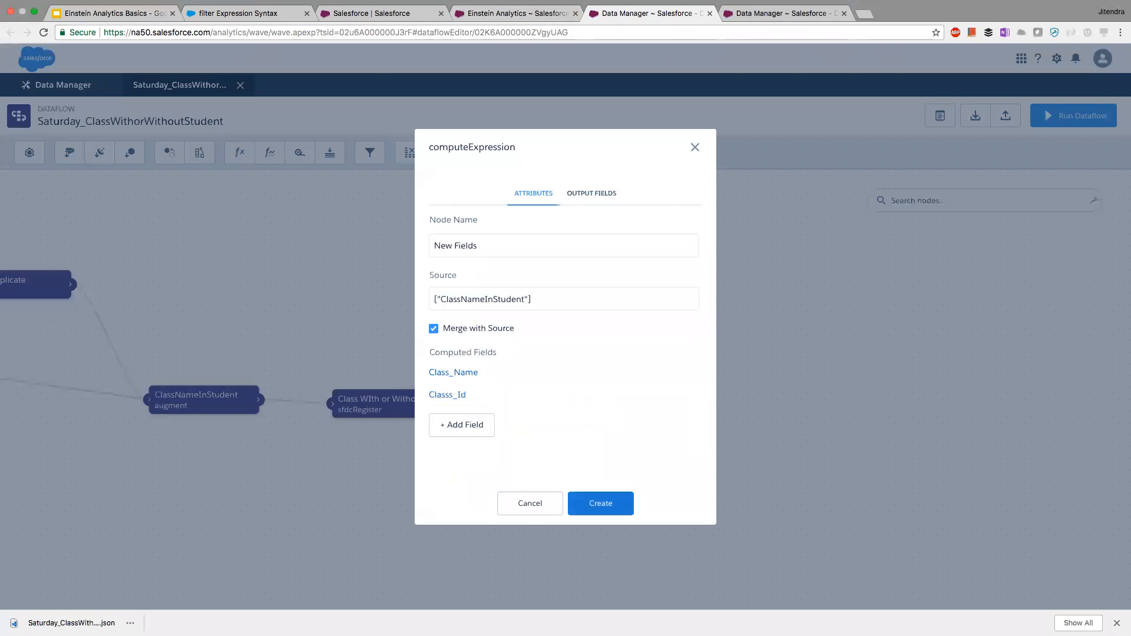
Create the New Fields computeExpression node and arrange it between the ClassNameInStudent and sfdcRegister nodes.
click(601, 503)
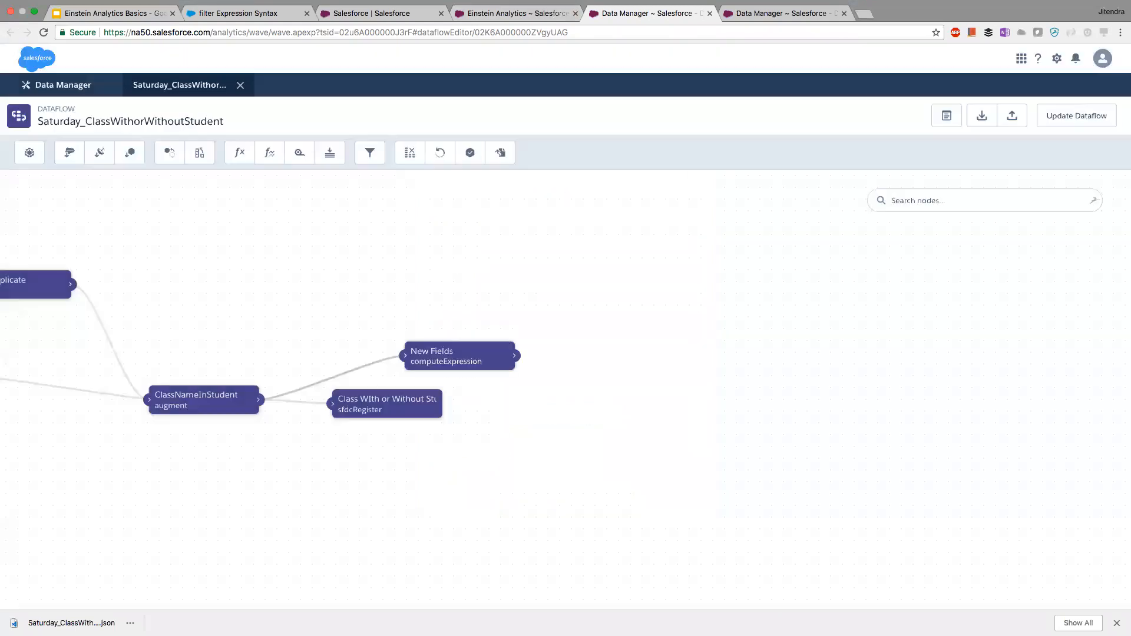
drag(407, 308, 530, 284)
drag(459, 371, 427, 373)
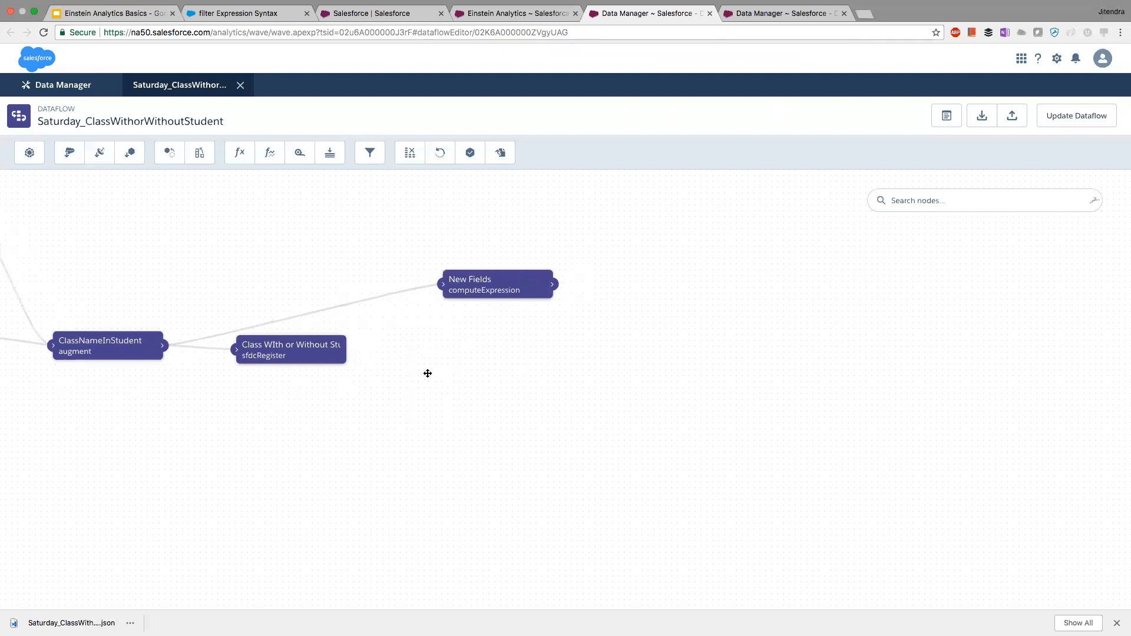
click(461, 292)
click(600, 503)
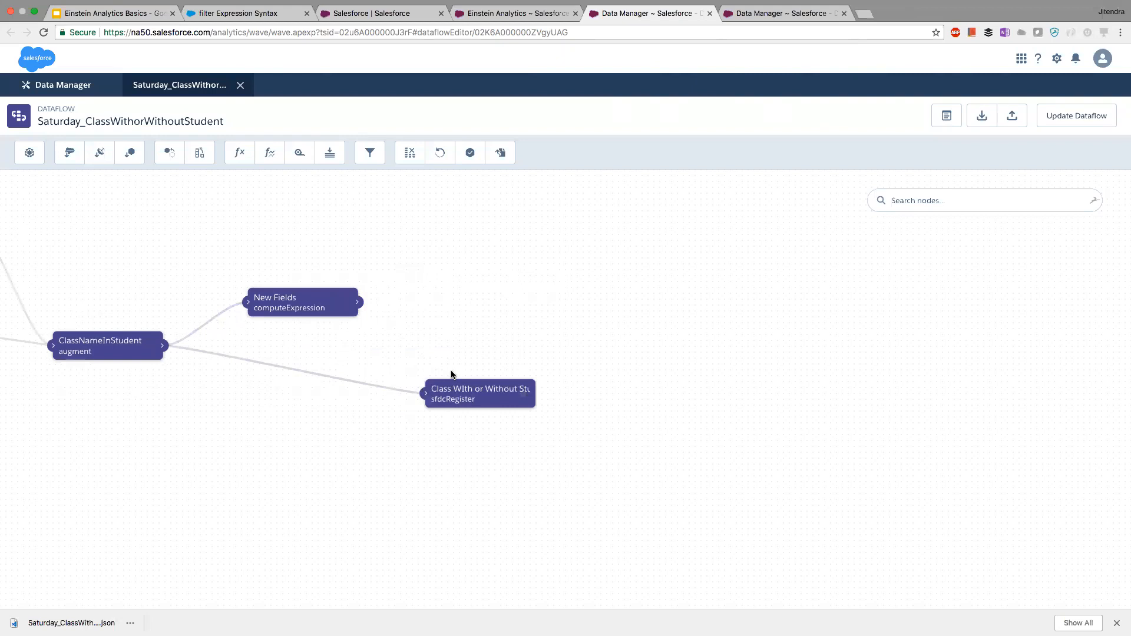
drag(481, 393, 490, 380)
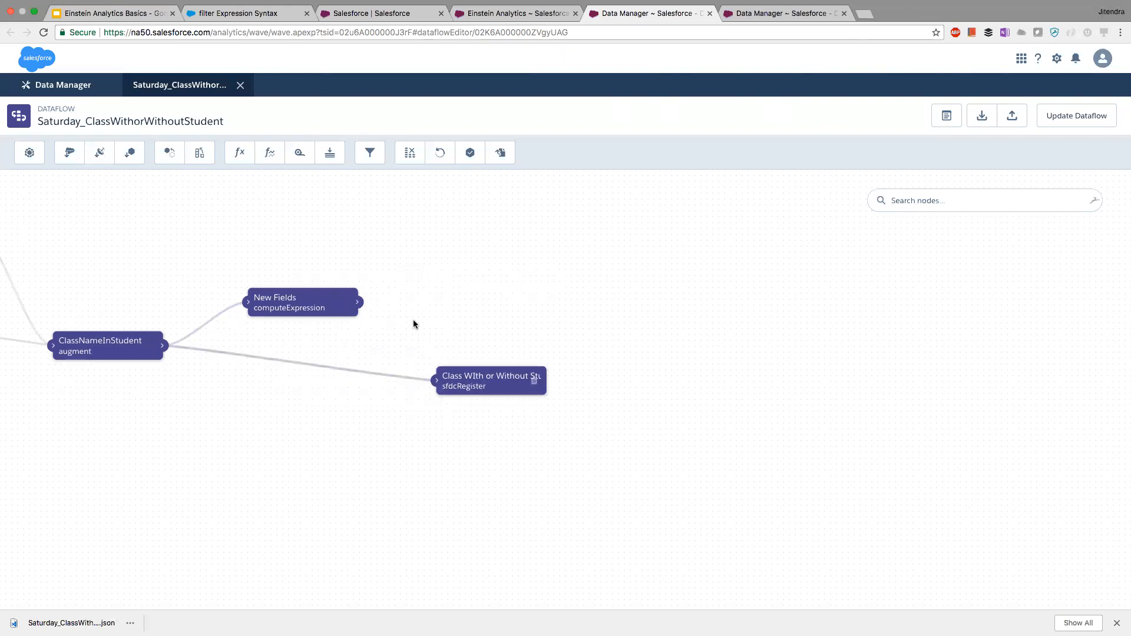
Change the sfdcRegister node's source to New Fields, check its output fields, and save the node.
click(486, 384)
click(582, 196)
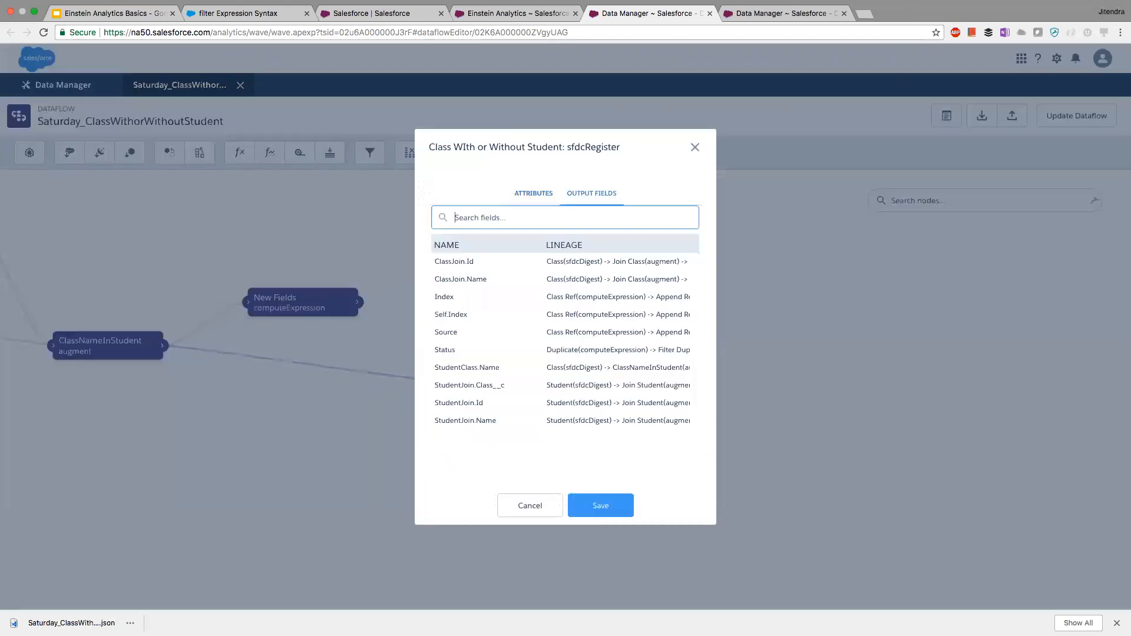
click(552, 201)
click(582, 200)
click(517, 195)
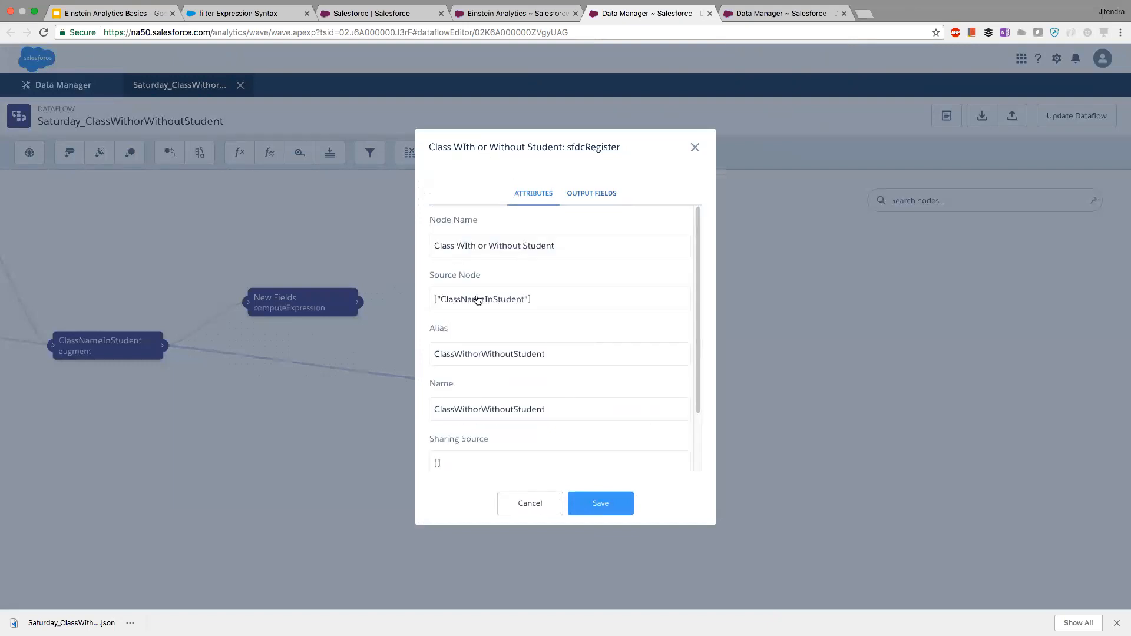
click(477, 301)
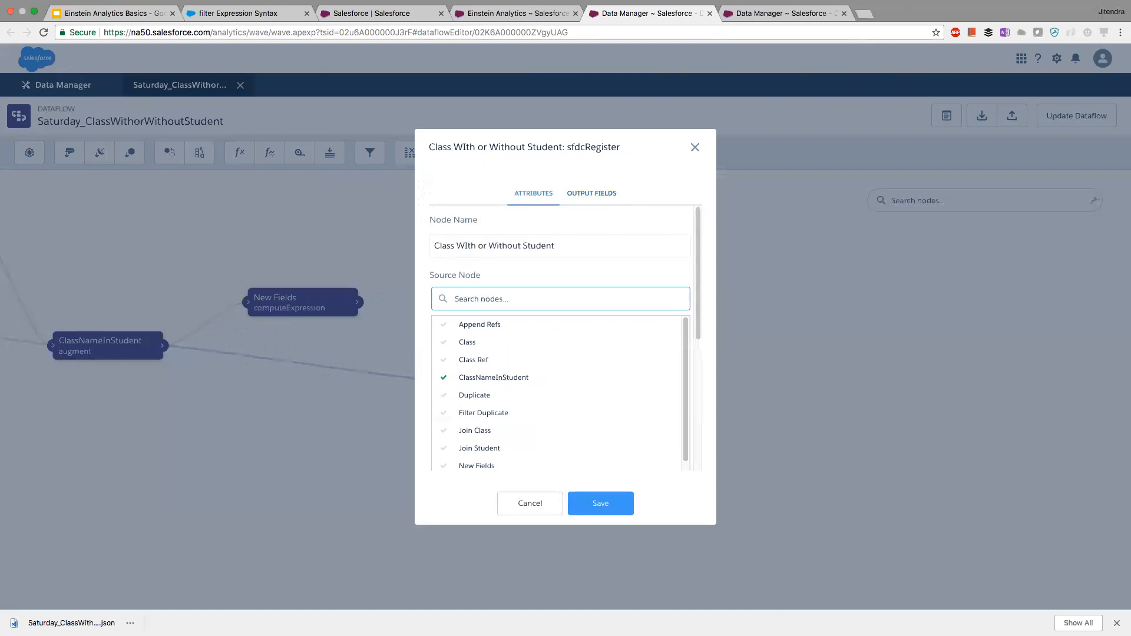
scroll(479, 421, down, 1)
click(477, 453)
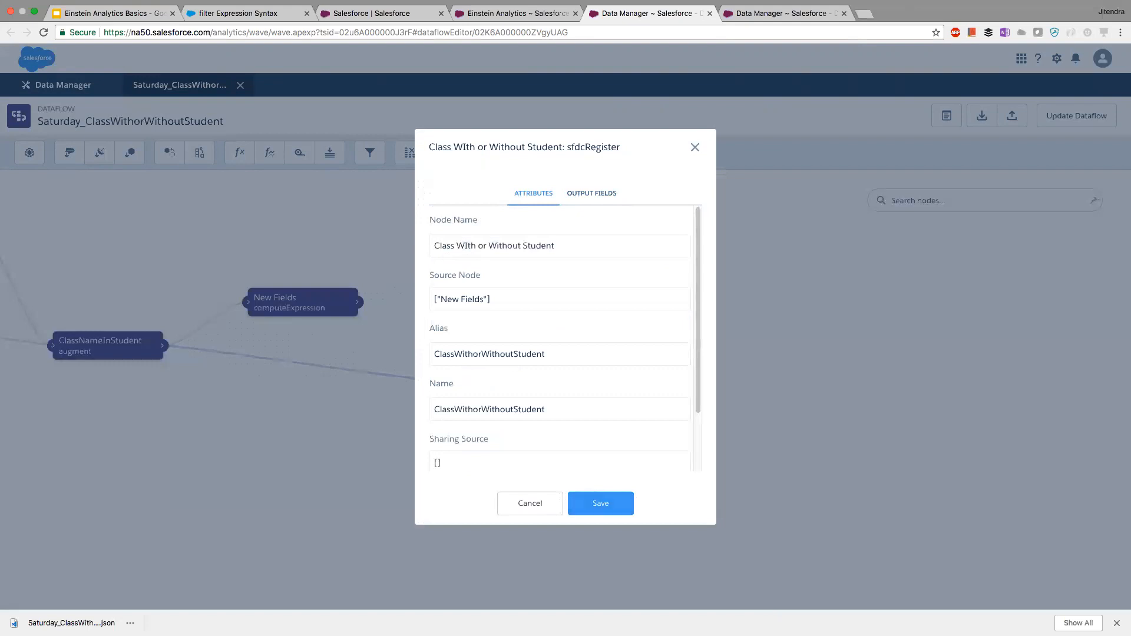
click(575, 198)
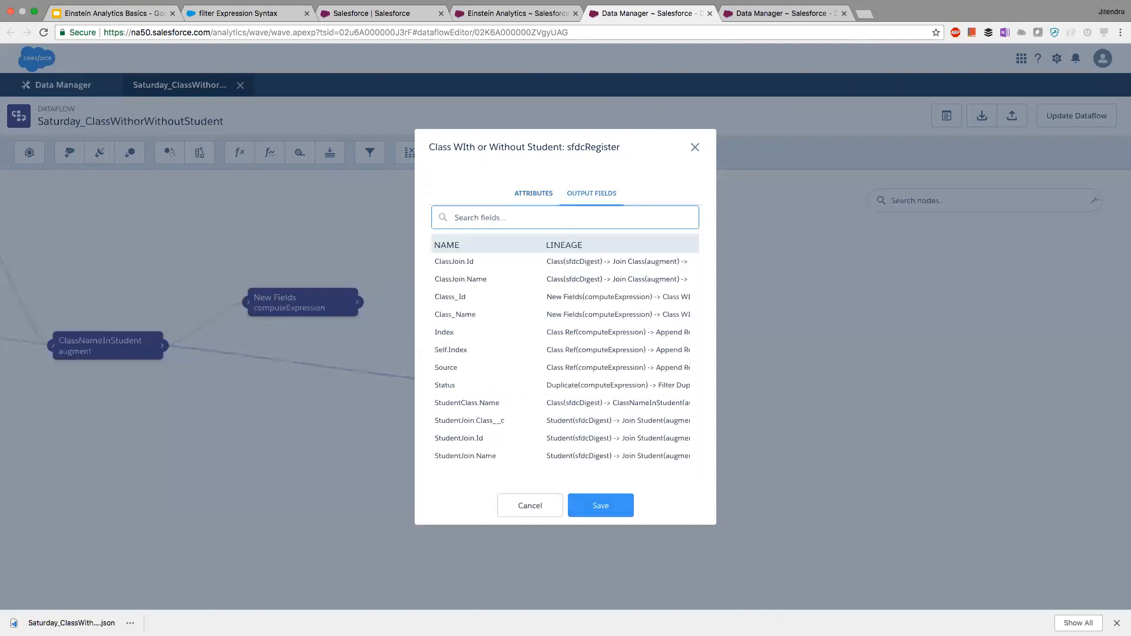
click(600, 505)
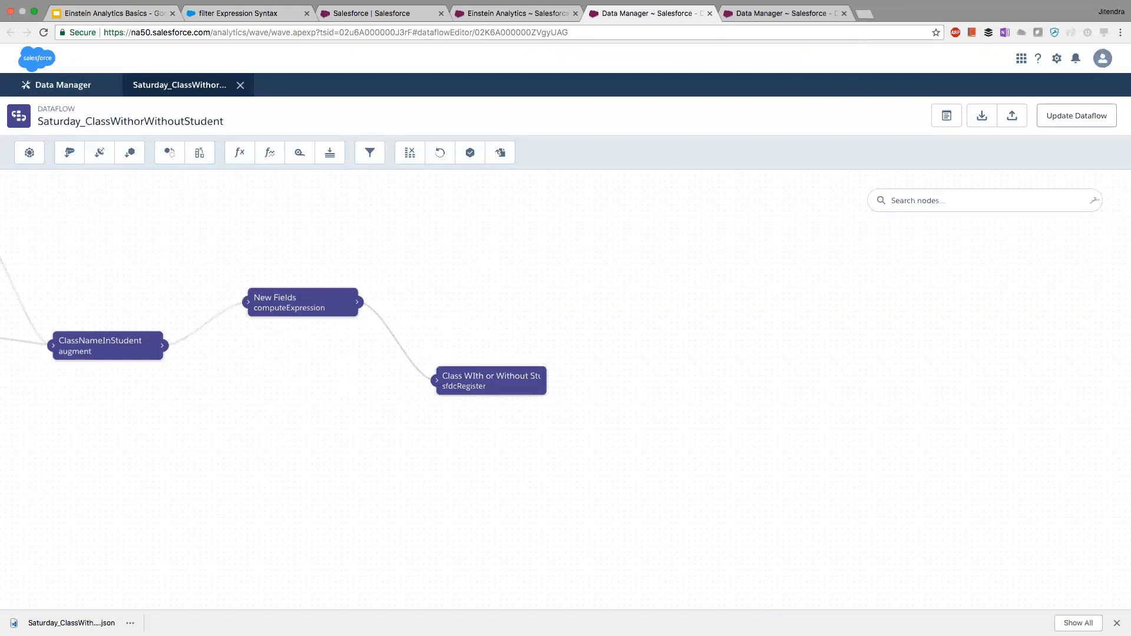
Update and run the Saturday_ClassWithorWithoutStudent dataflow, and check the job's progress in the data monitor.
click(1076, 116)
click(707, 364)
click(1074, 115)
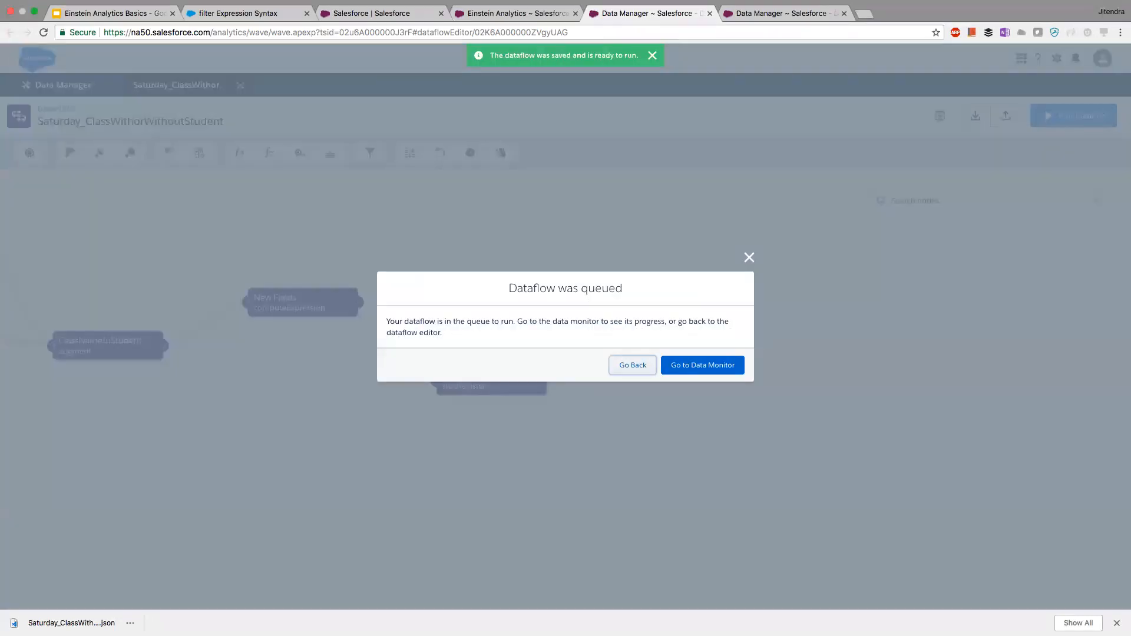
click(632, 365)
click(83, 87)
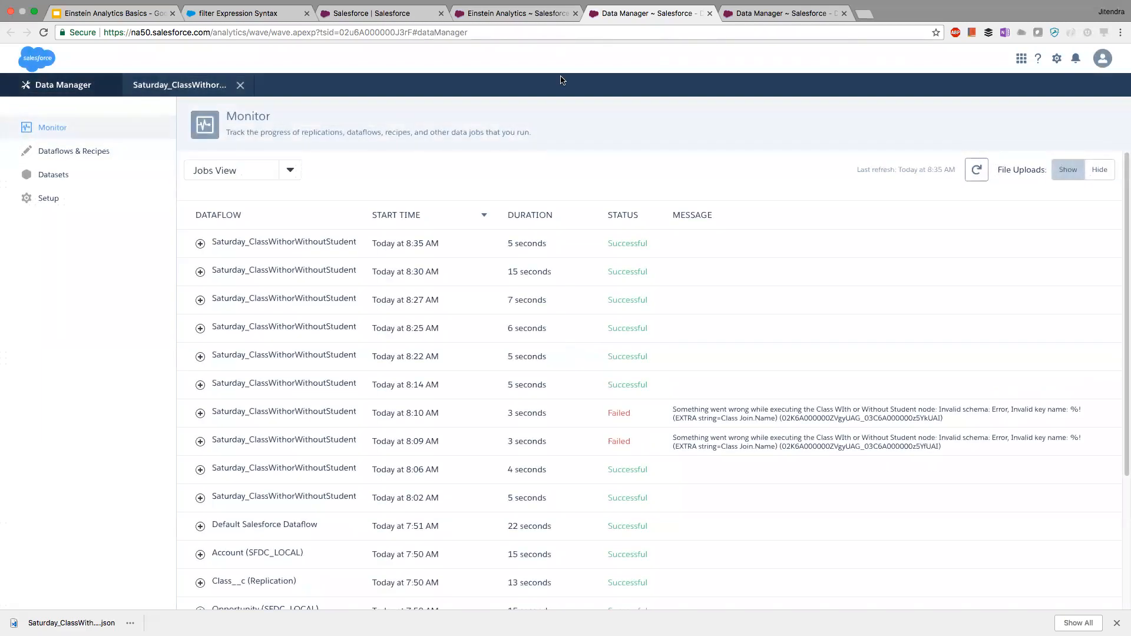
Close the old lens, reopen the ClassWithorWithoutStudent dataset in a new lens, and show its rows as a table.
click(491, 13)
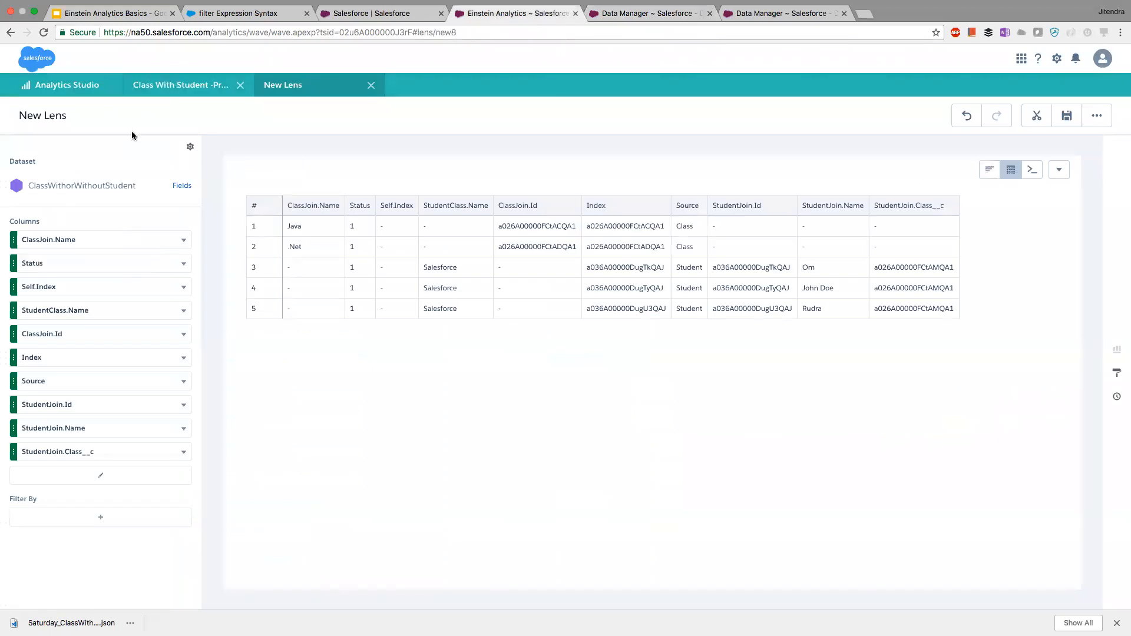
click(372, 85)
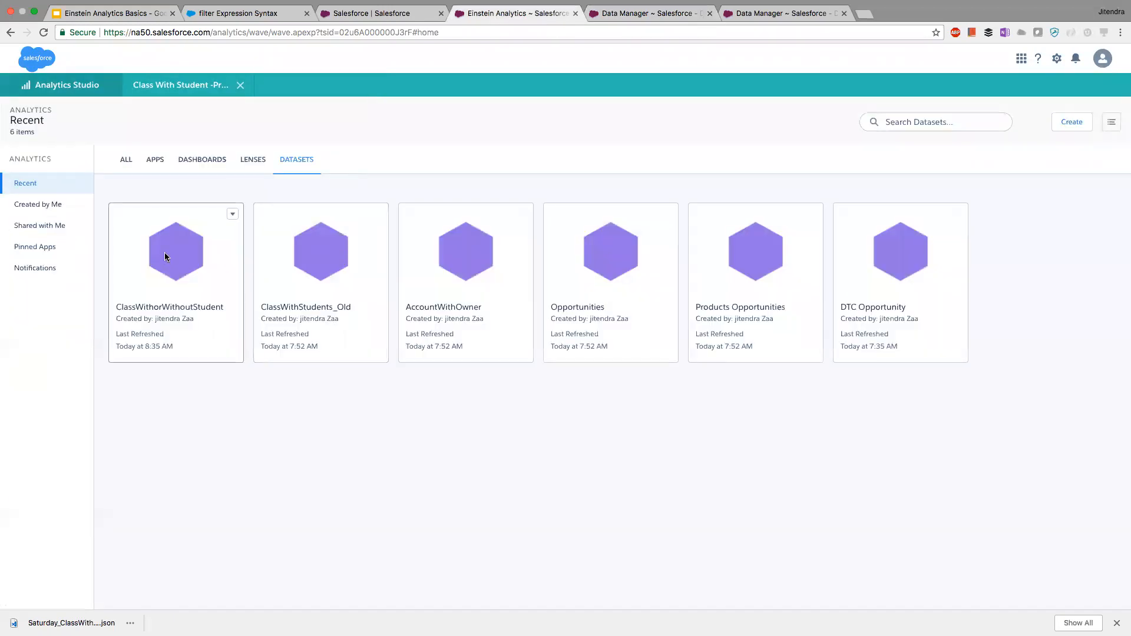
click(164, 255)
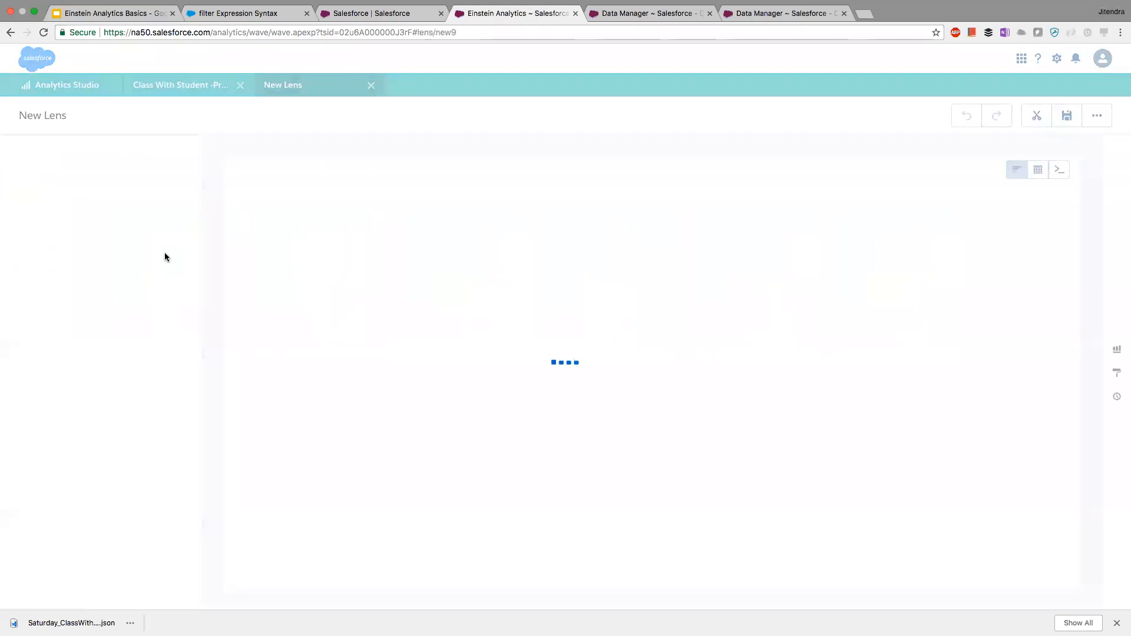
mouse_move(1038, 169)
click(906, 216)
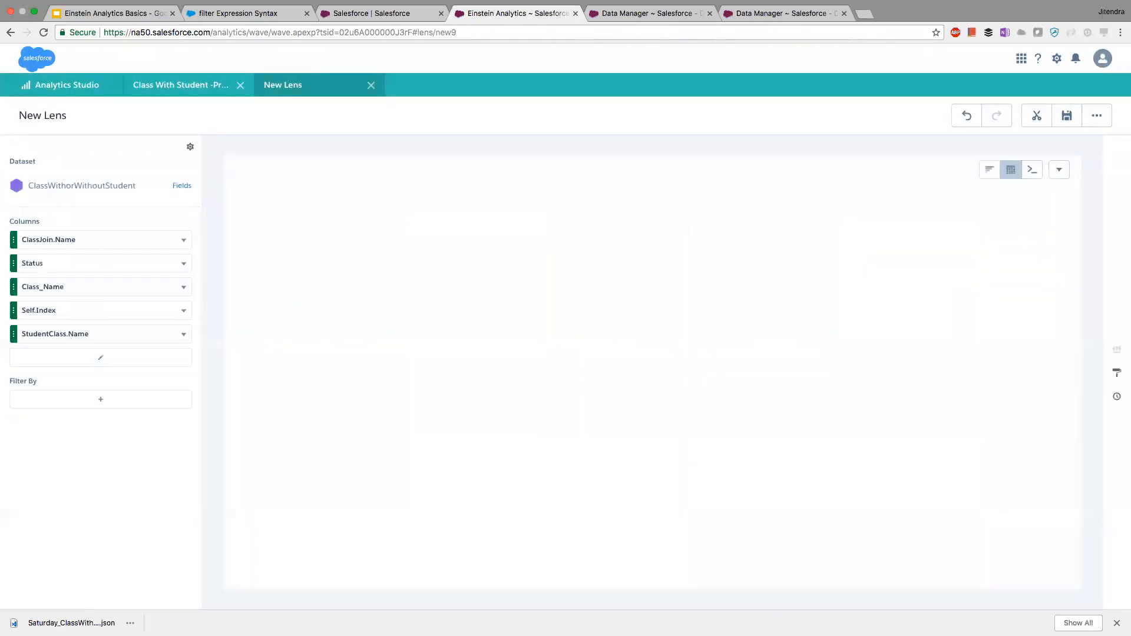
Select all available fields as columns of the lens table and update it.
click(124, 359)
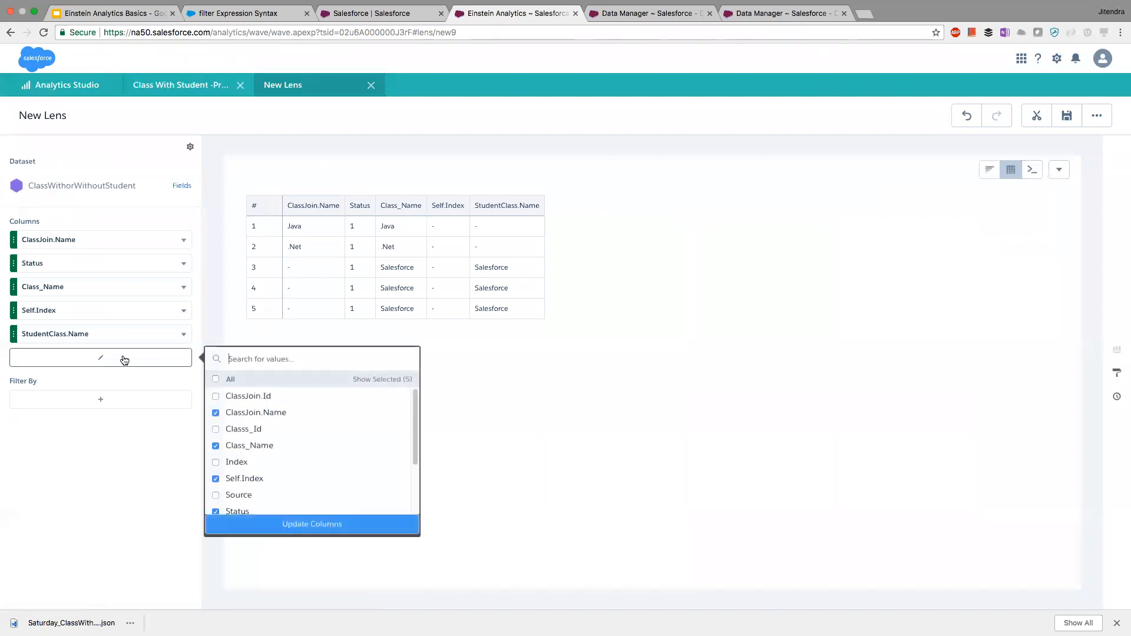
click(216, 511)
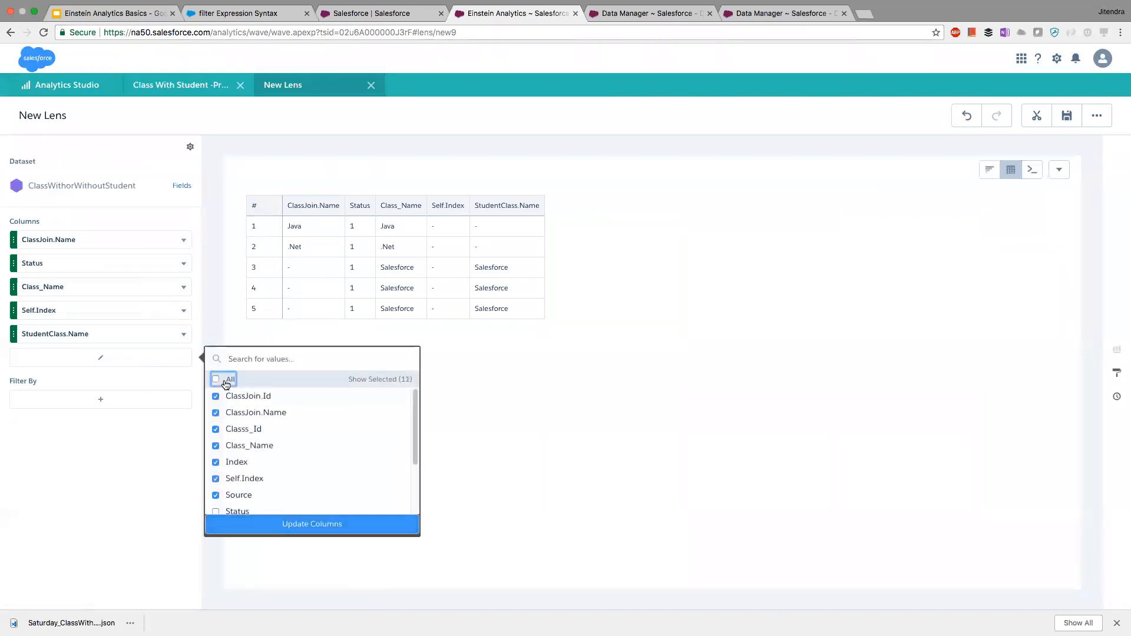
click(311, 524)
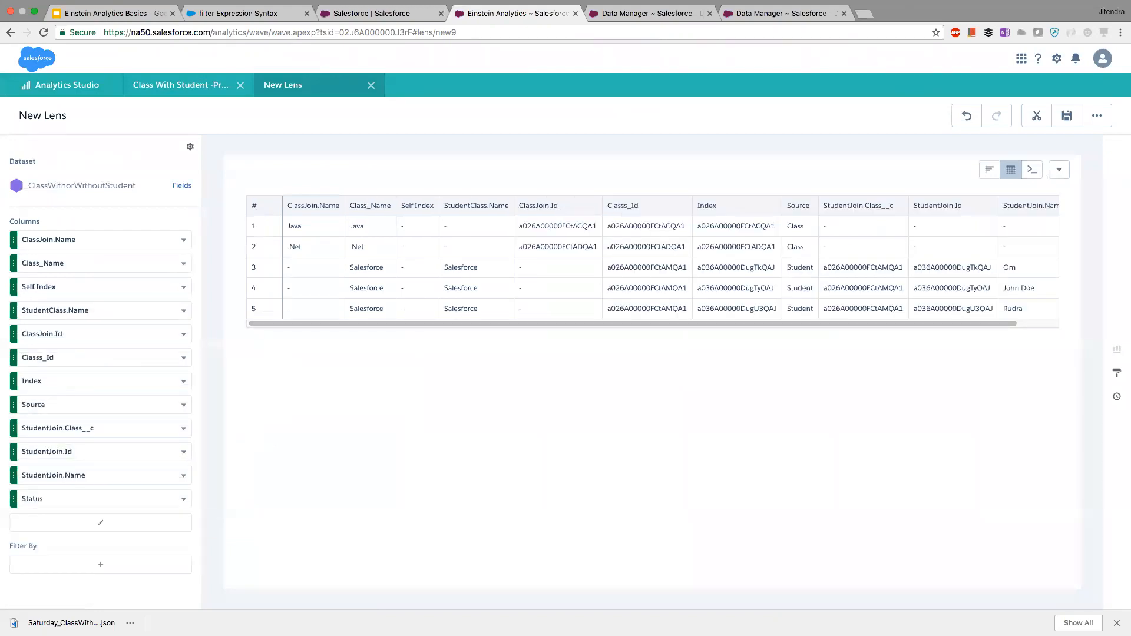
Compare the Class_Name and Classs_Id columns with the source columns in the lens to judge which fields are redundant.
click(366, 210)
mouse_move(648, 324)
mouse_down()
mouse_move(688, 324)
mouse_move(649, 324)
mouse_up()
click(648, 14)
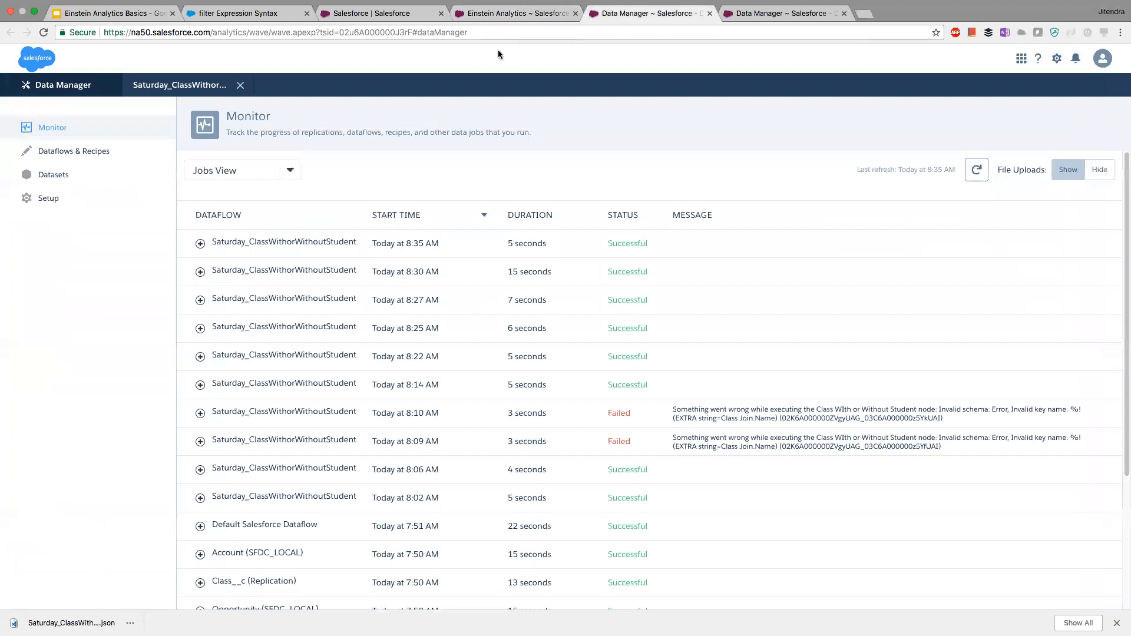
click(203, 91)
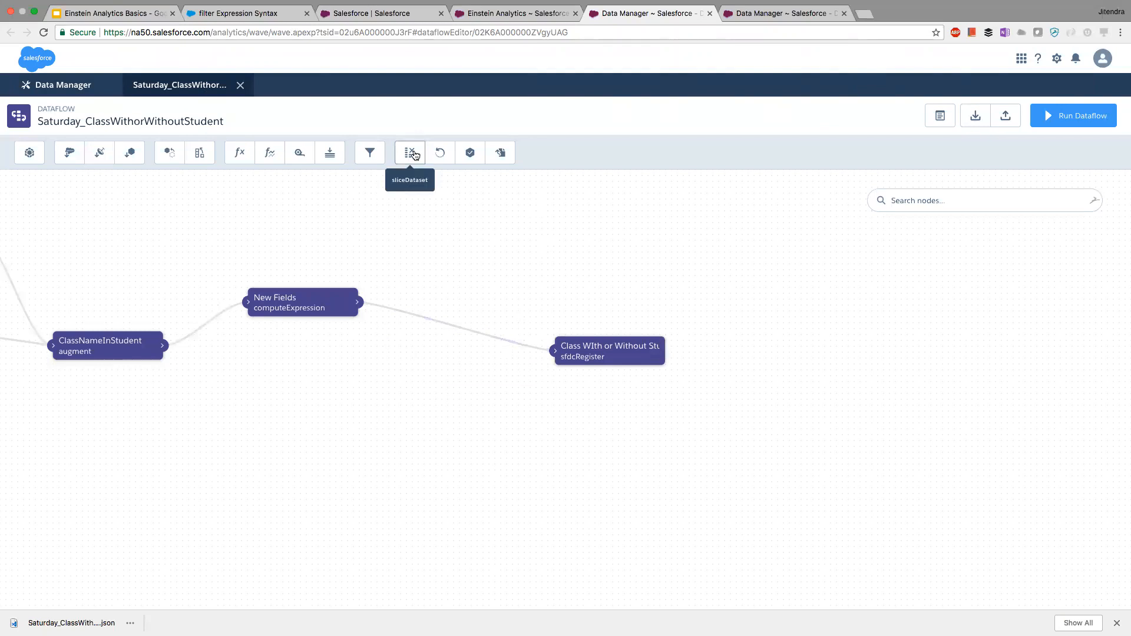
click(517, 14)
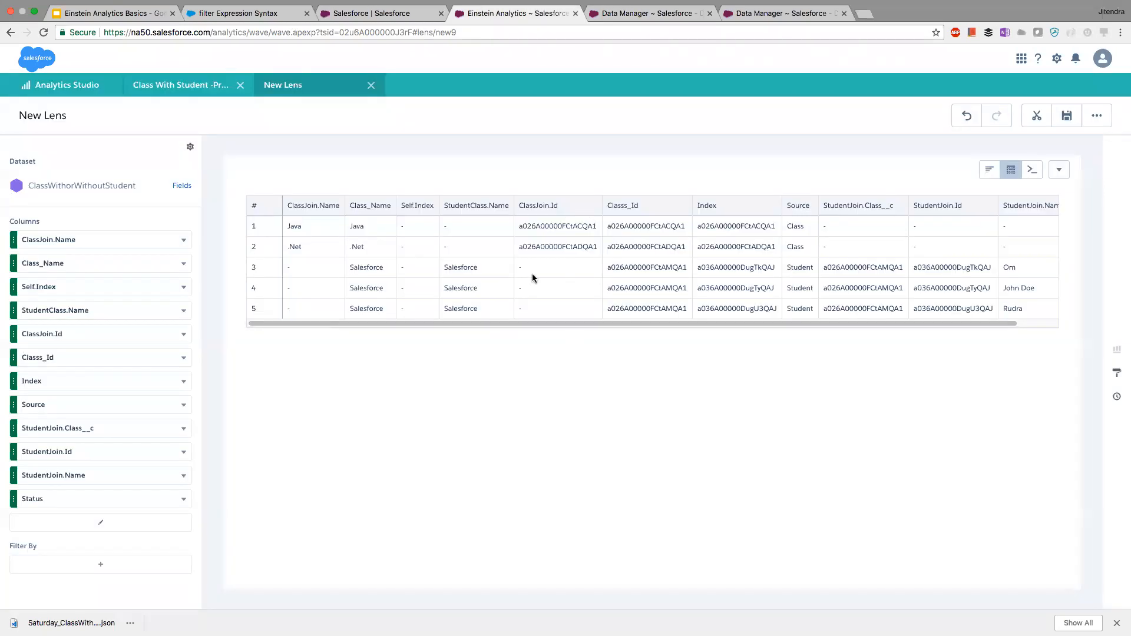
drag(581, 324, 626, 330)
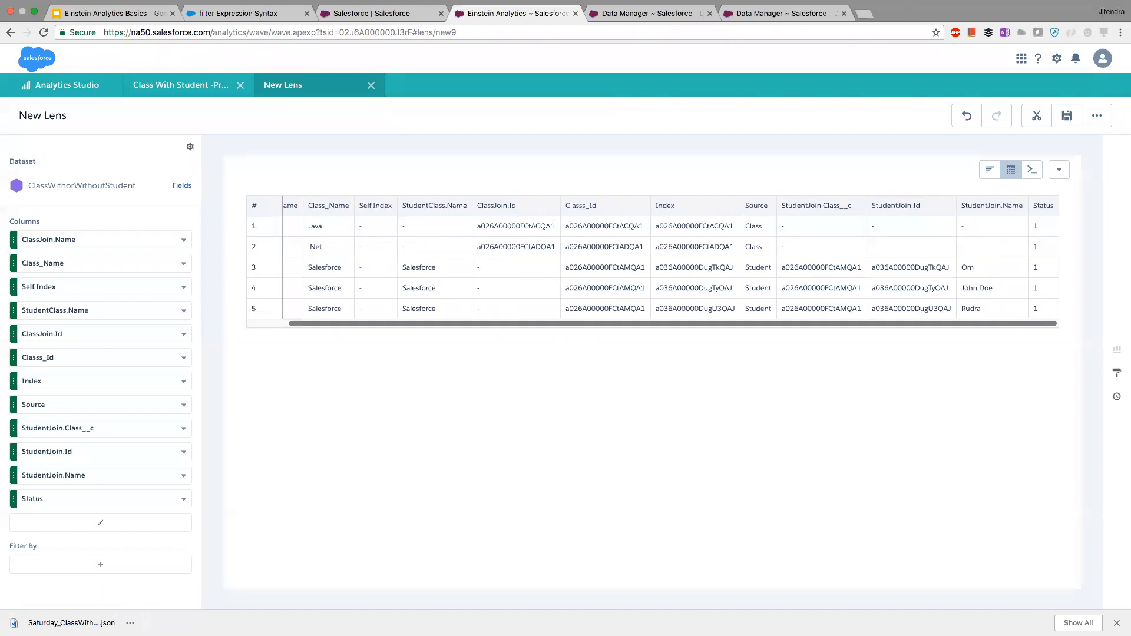
drag(615, 329, 574, 328)
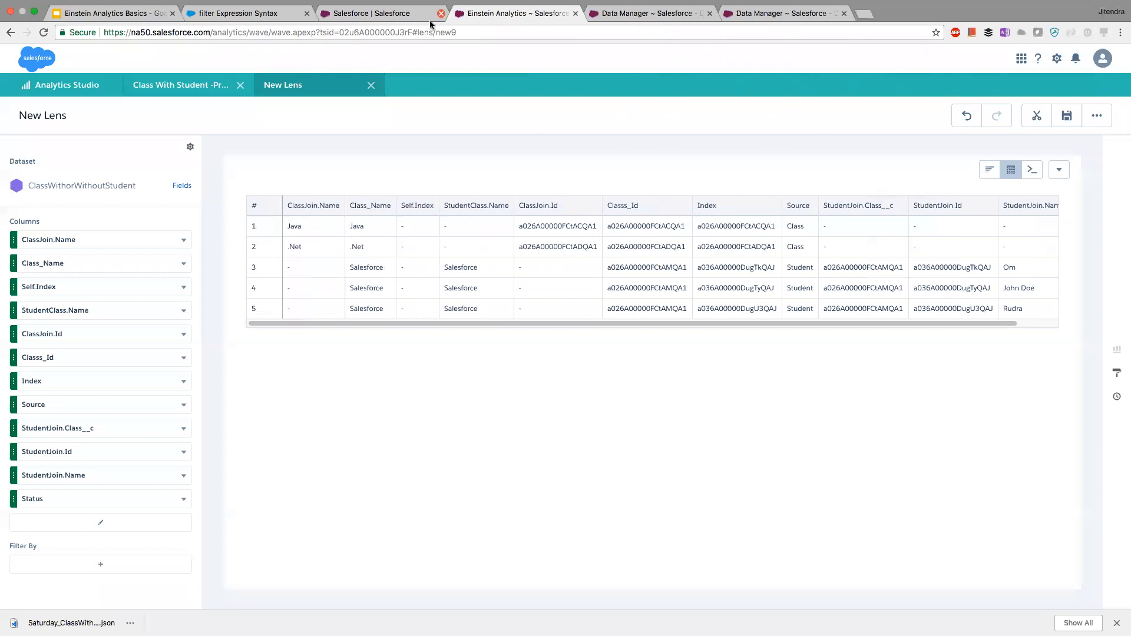
In the Saturday_ClassWithorWithoutStudent dataflow, start a sliceDataset node named CleanFields with New Fields as source and Keep as mode.
click(648, 13)
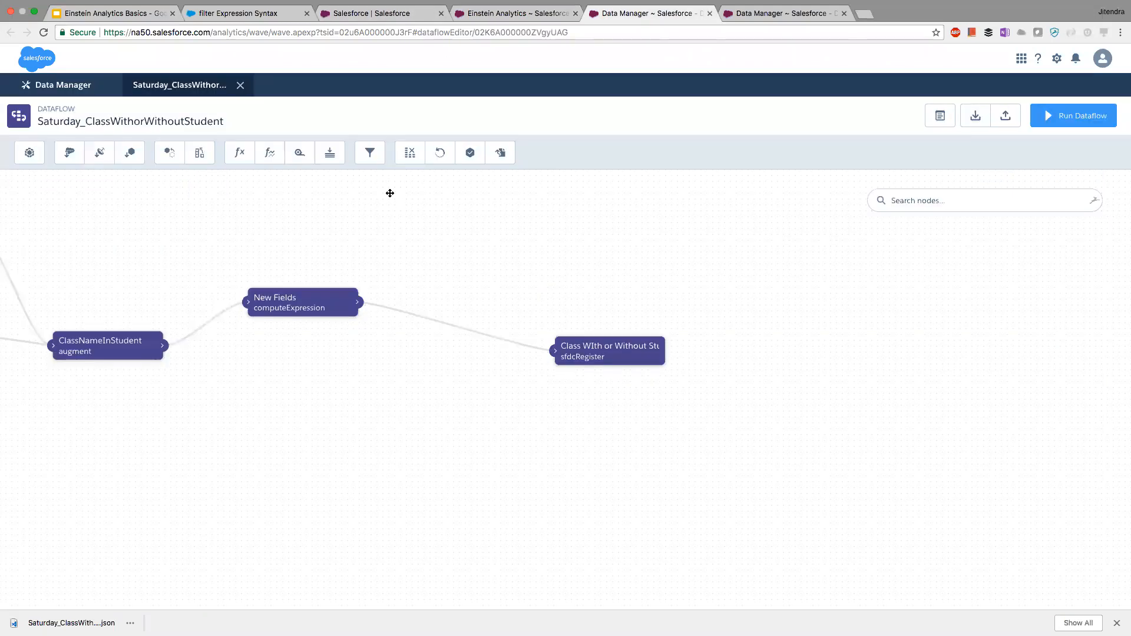
click(409, 152)
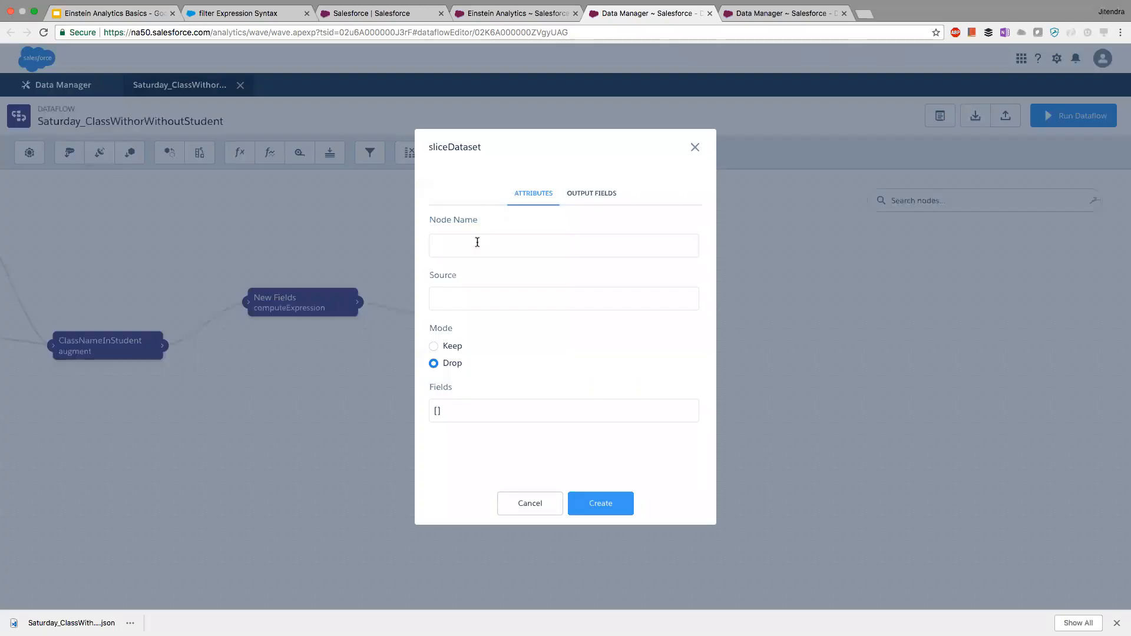
text(CleanFields)
click(510, 305)
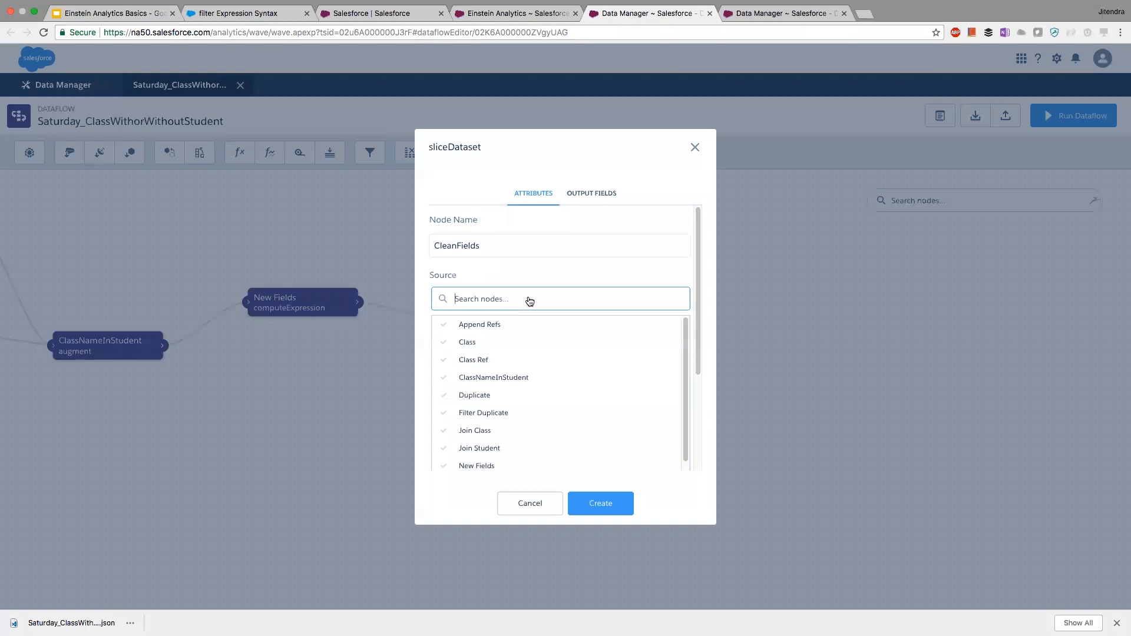
scroll(525, 303, down, 2)
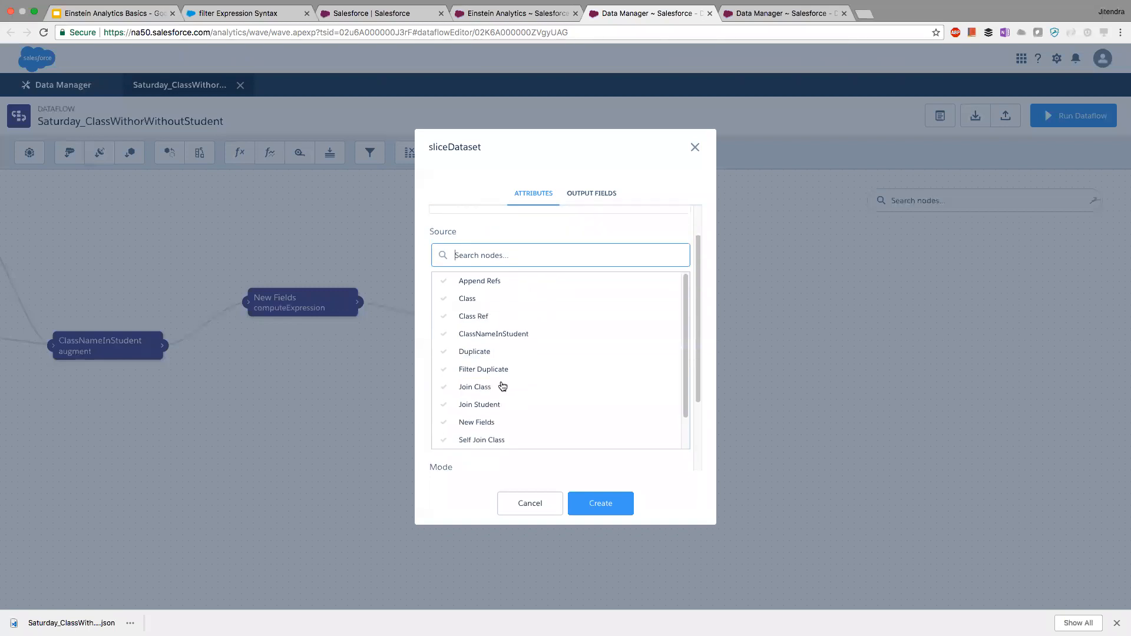
click(494, 423)
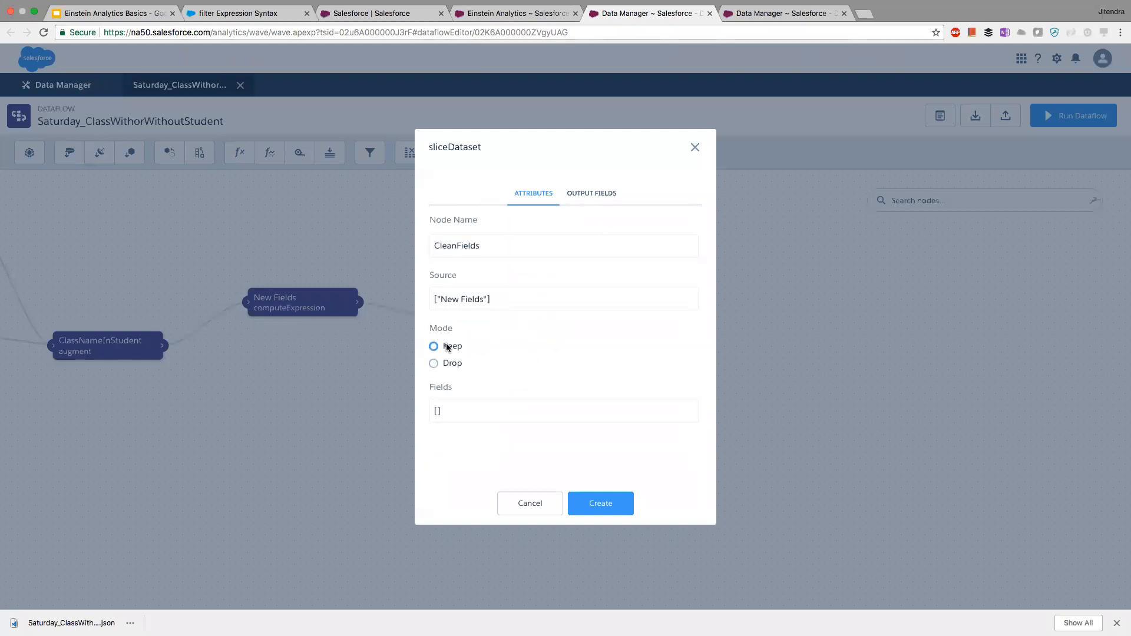
Keep the fields Classs_Id, Class_Name, StudentJoin.Id and StudentJoin.Name in the slice, and create the CleanFields node.
click(469, 389)
scroll(525, 361, down, 3)
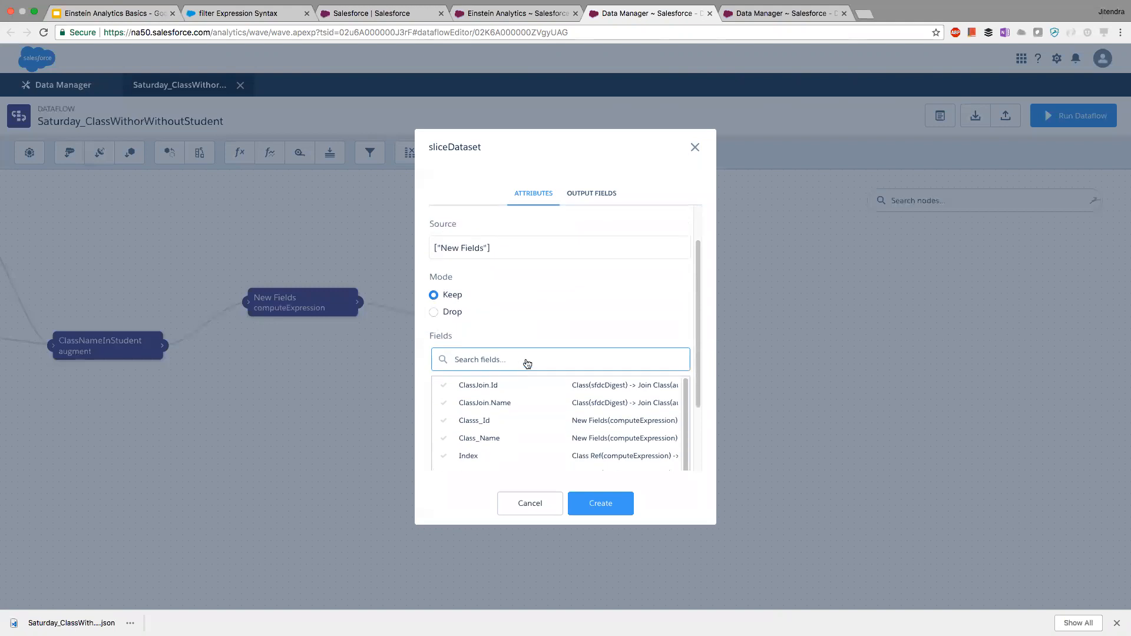
scroll(560, 395, down, 1)
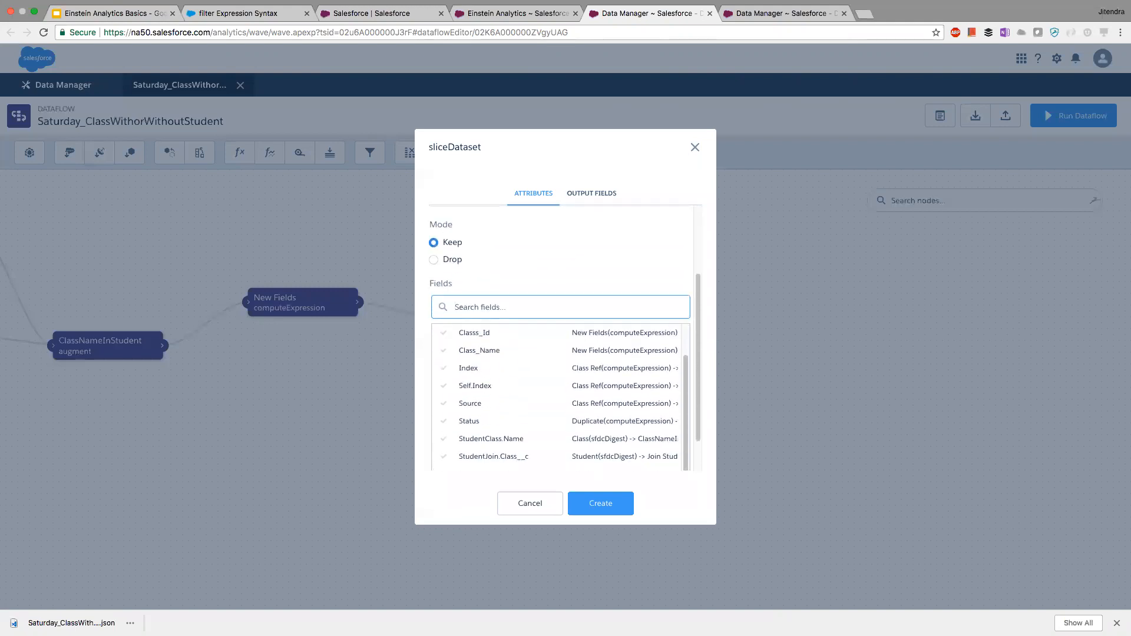
click(444, 334)
scroll(444, 347, down, 1)
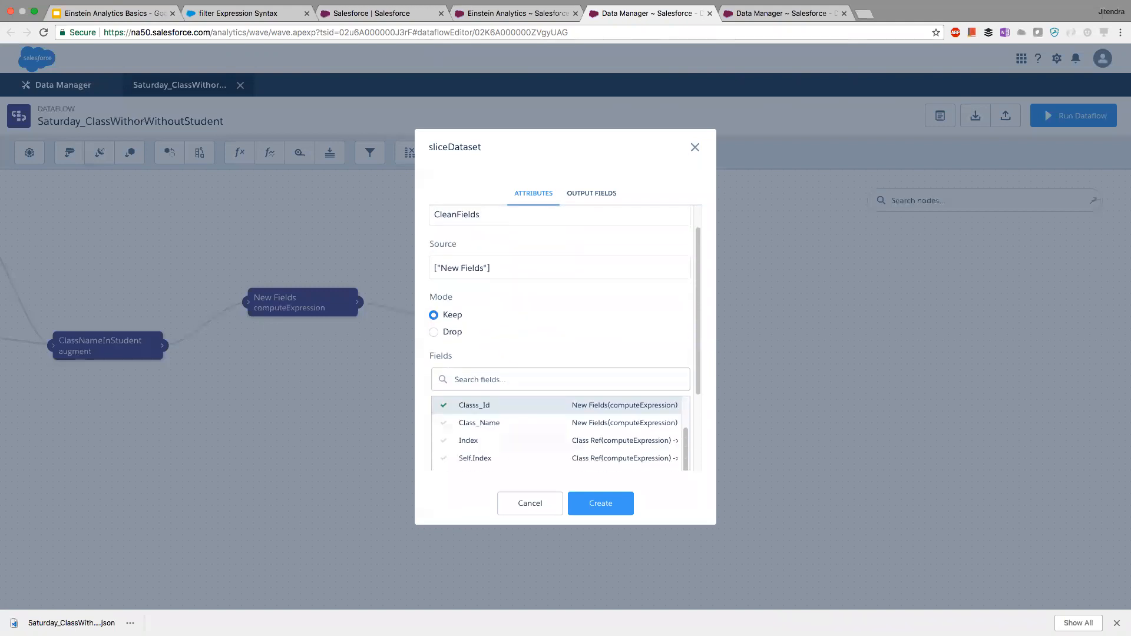
click(443, 422)
scroll(444, 422, down, 3)
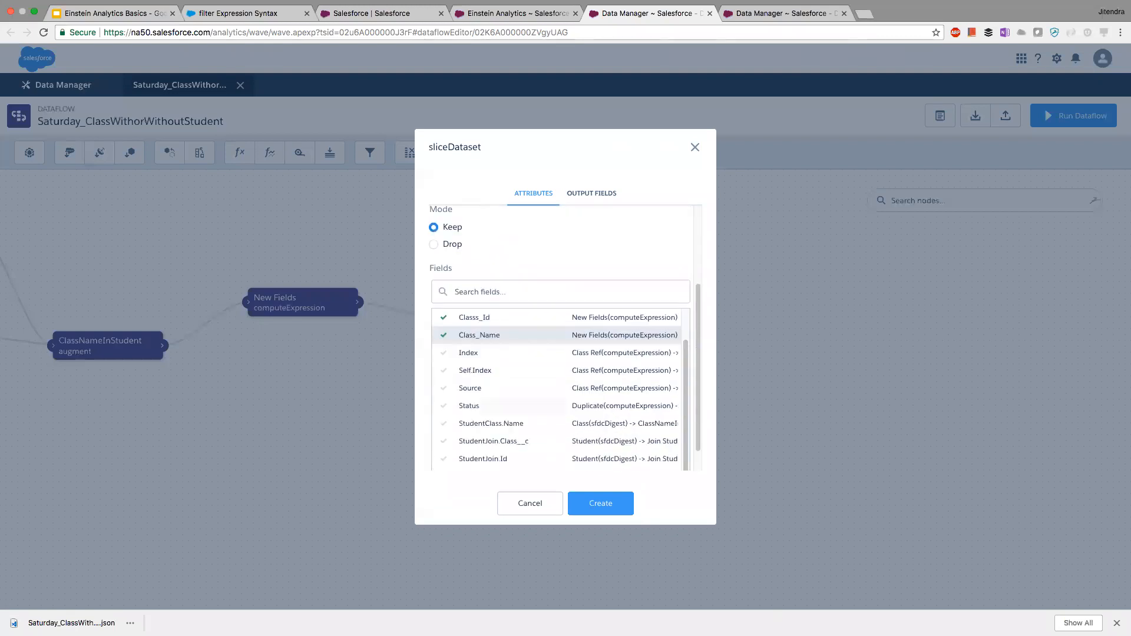
click(444, 423)
scroll(444, 423, down, 5)
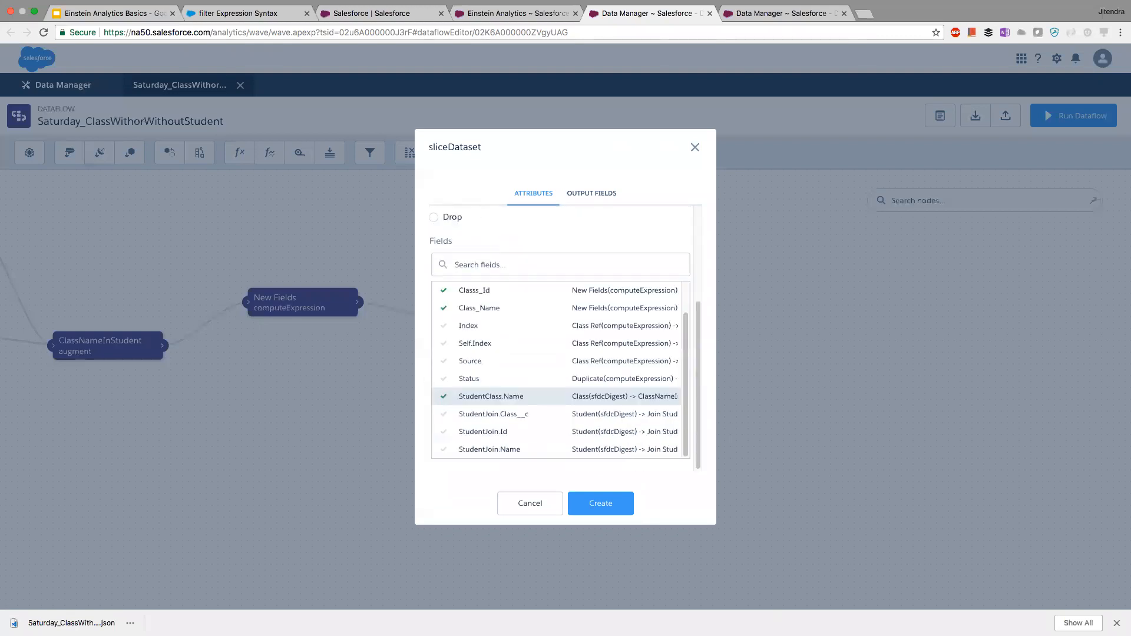
click(446, 393)
scroll(450, 391, down, 5)
click(450, 393)
scroll(450, 393, down, 5)
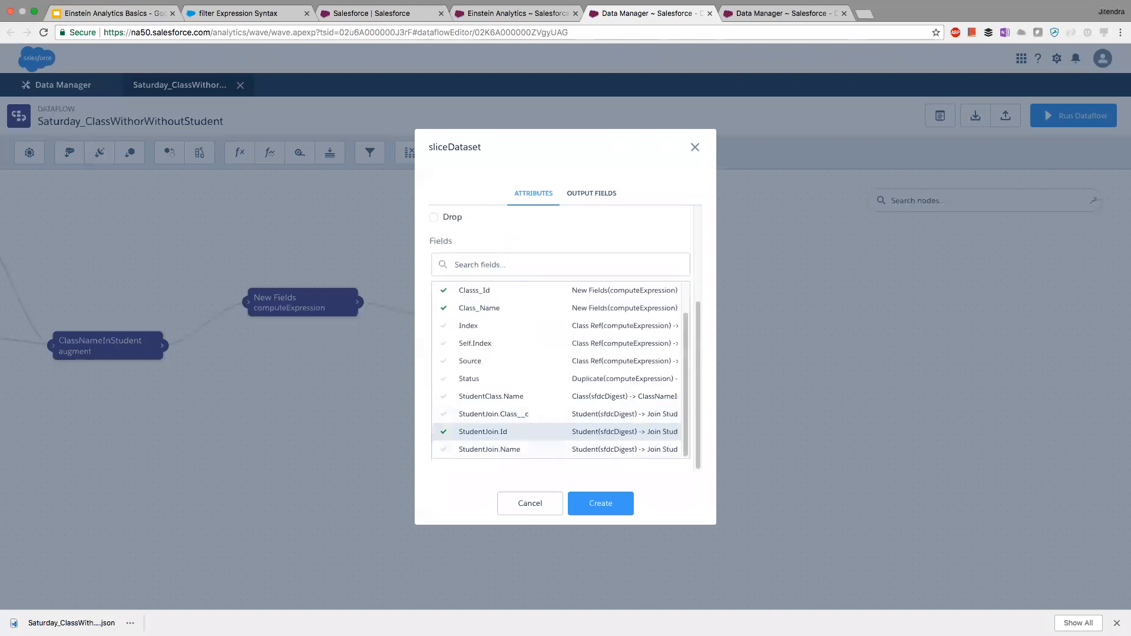
click(472, 450)
scroll(528, 386, down, 5)
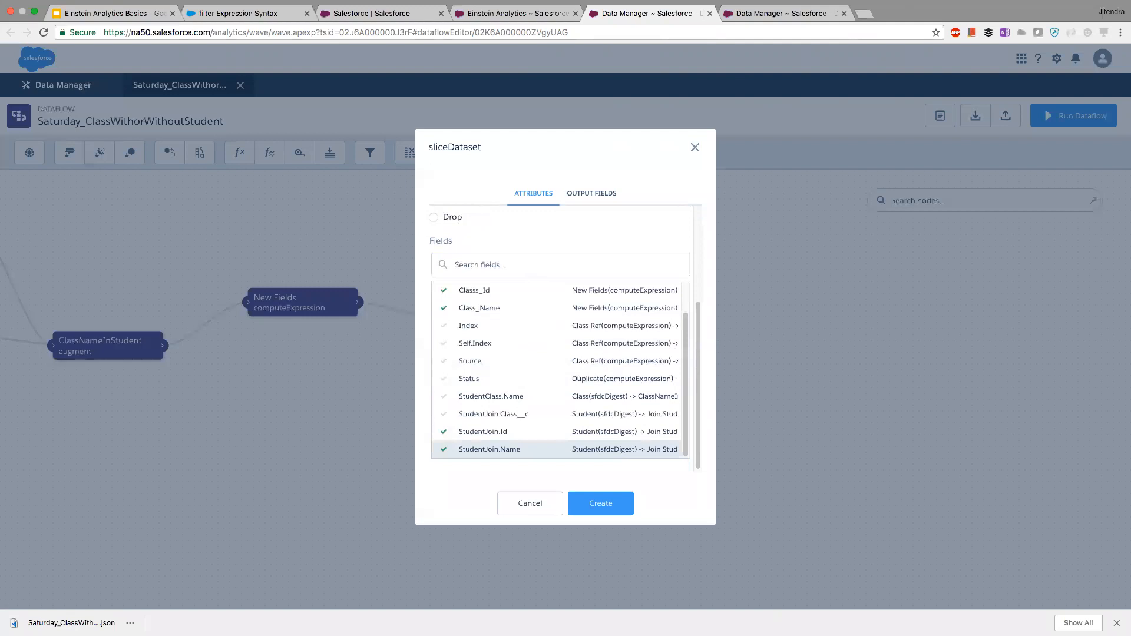
click(601, 504)
Move the CleanFields node clear of the register node and review its slice settings.
drag(567, 296, 766, 298)
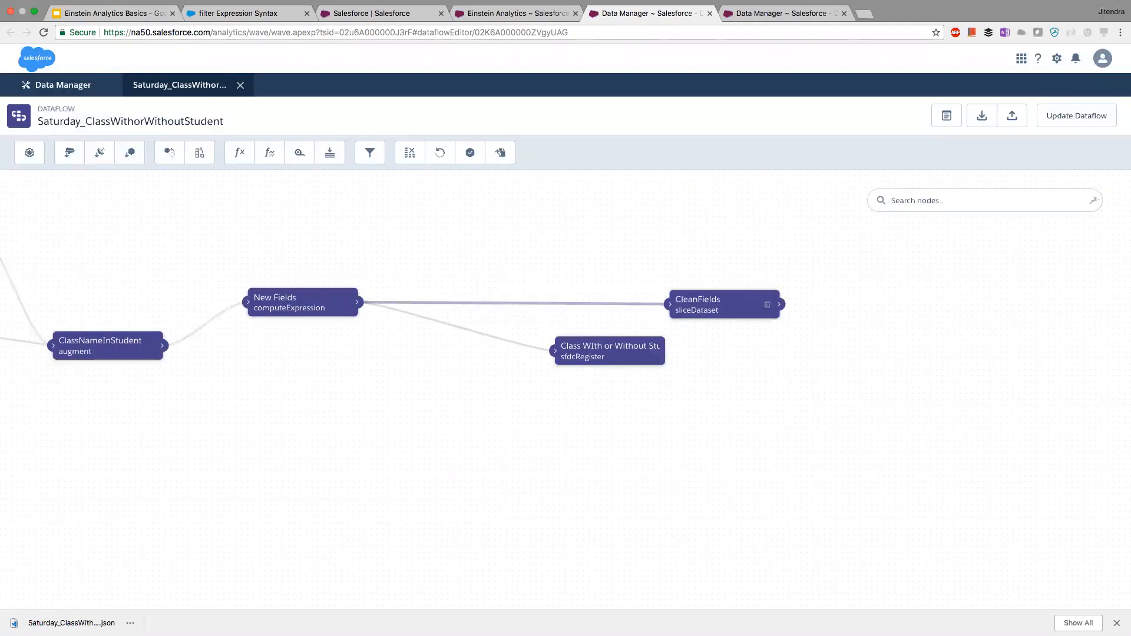
click(743, 301)
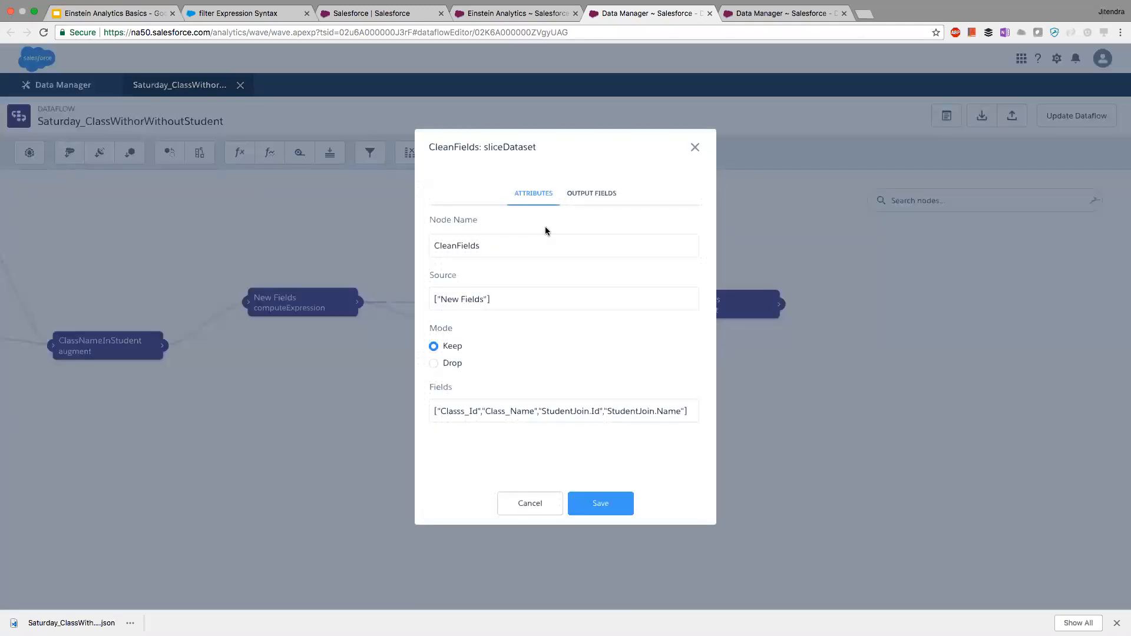
click(530, 504)
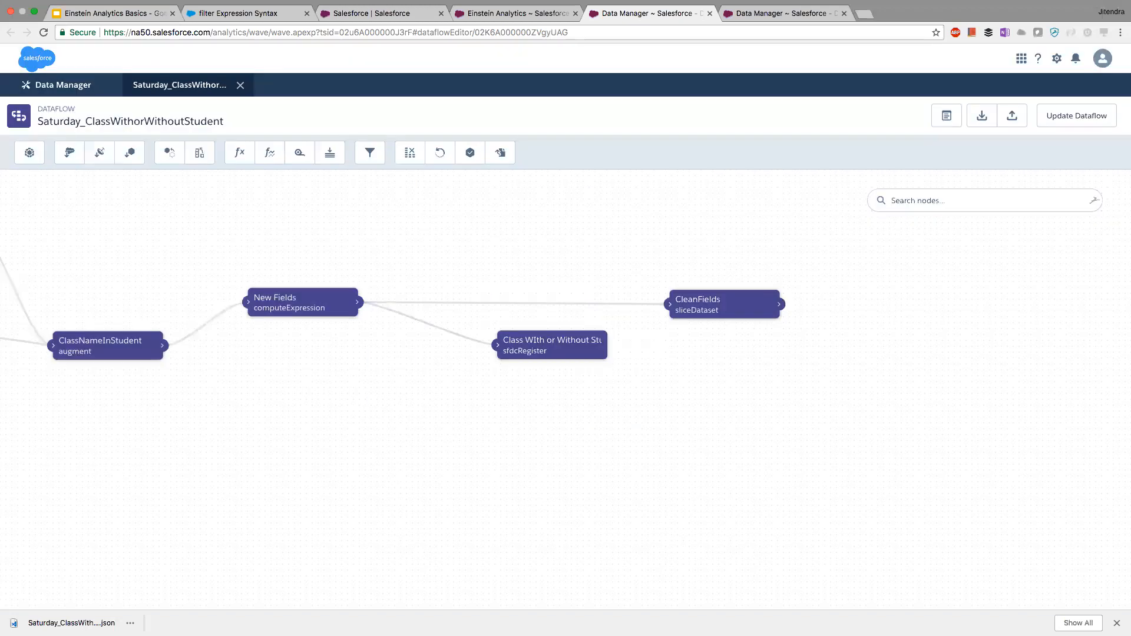
Set the source node of the Class WIth or Without Student register node to CleanFields and save it.
click(540, 342)
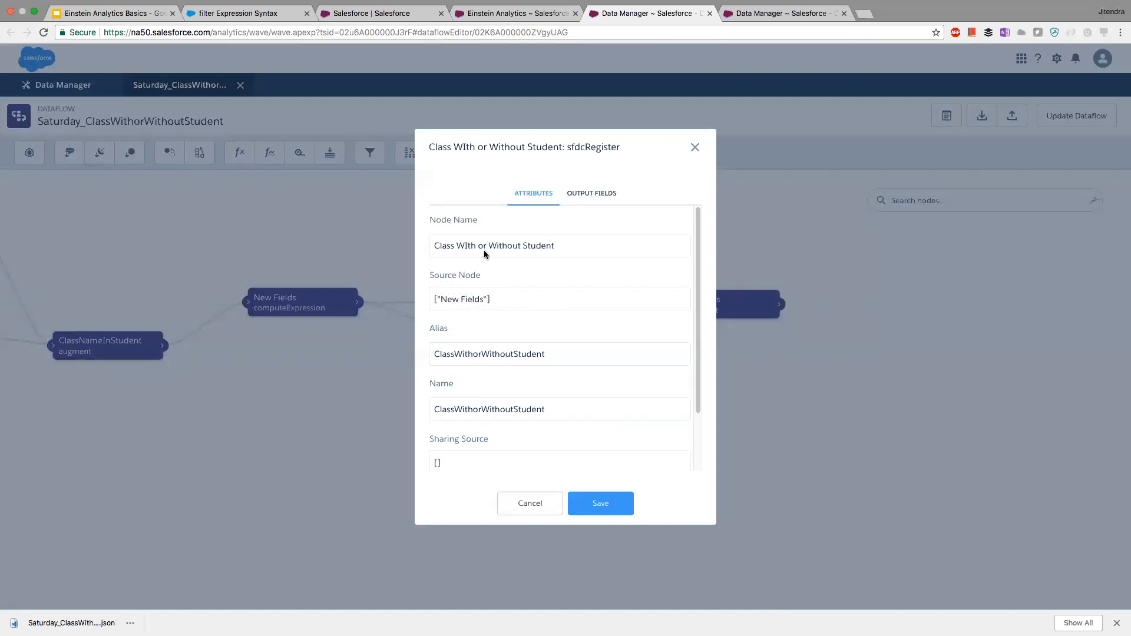
click(474, 301)
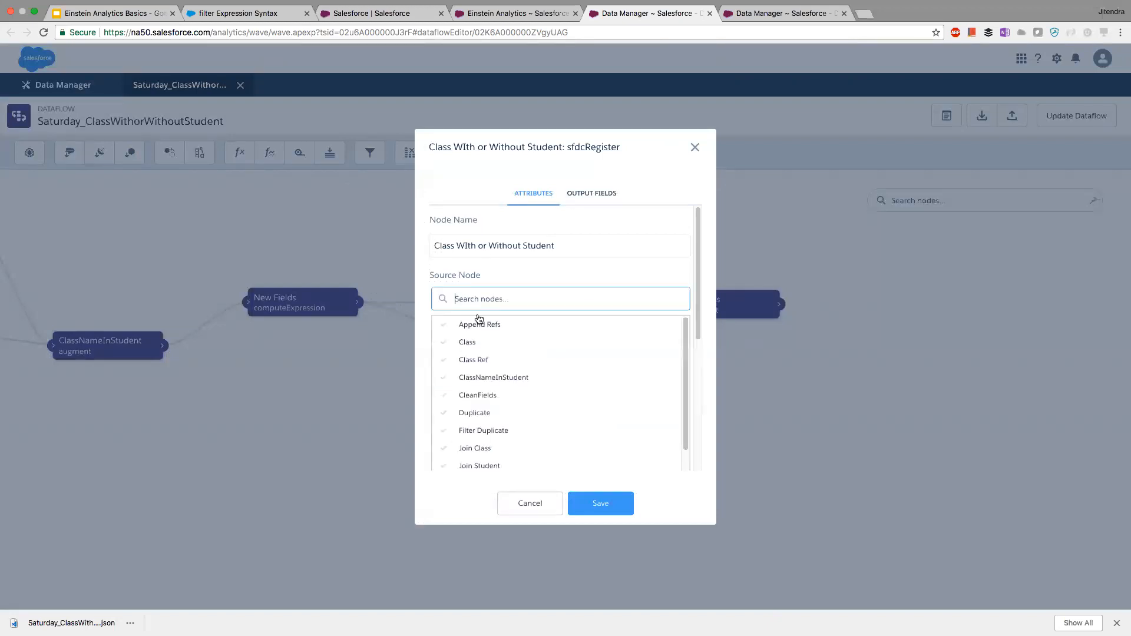
click(507, 395)
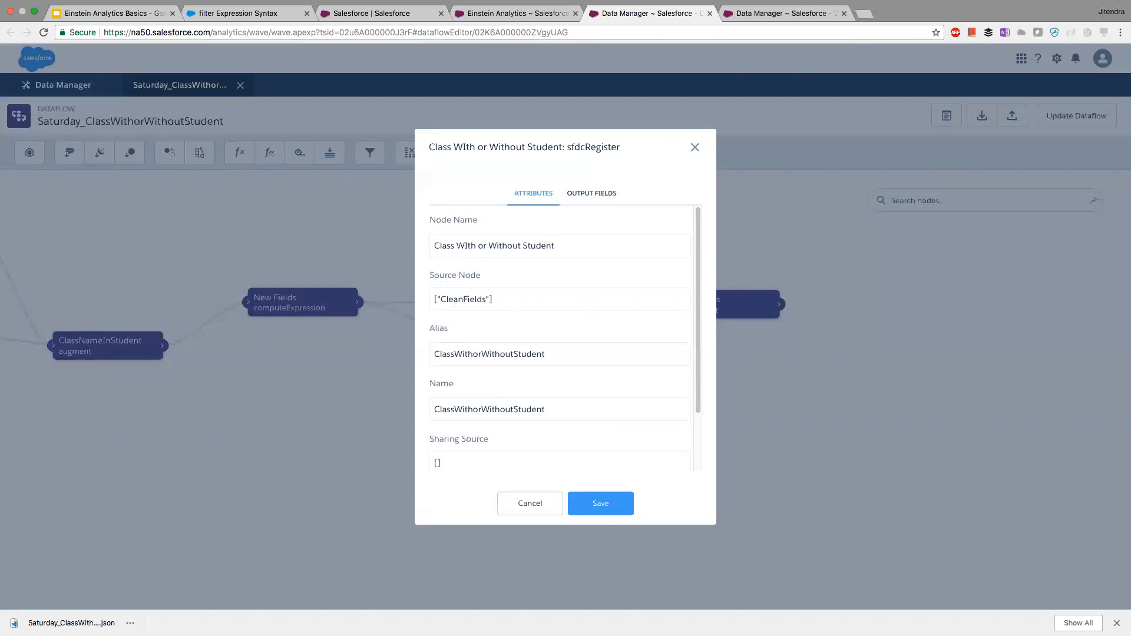
click(601, 504)
Arrange the CleanFields and Class WIth or Without Student nodes roughly in line after New Fields on the canvas.
drag(579, 347, 882, 360)
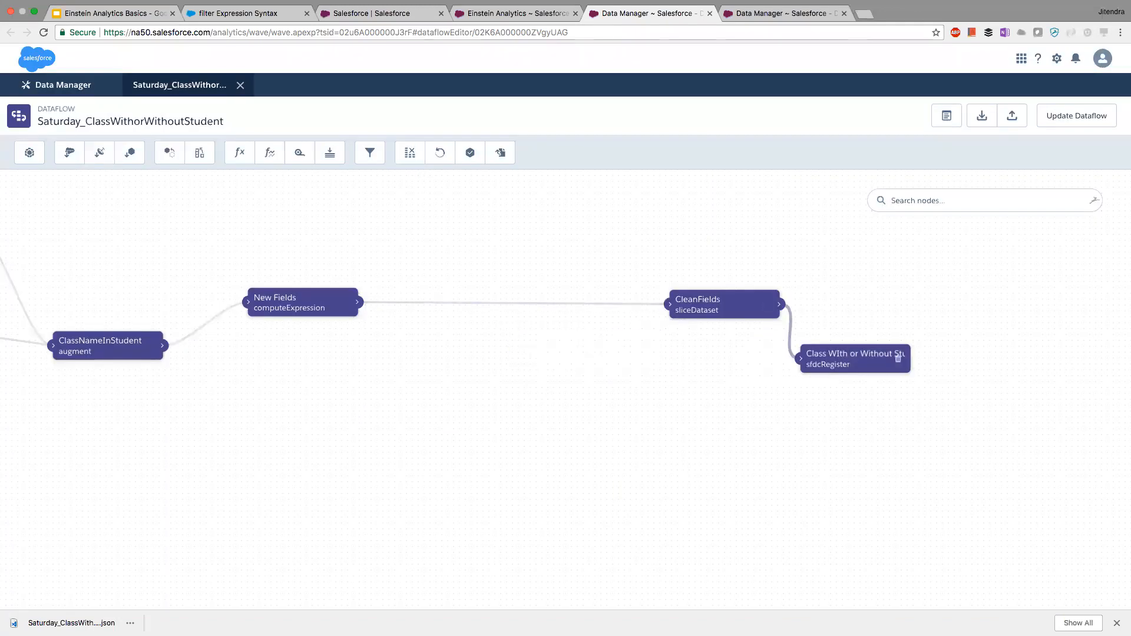
drag(622, 305, 617, 306)
drag(856, 359, 832, 313)
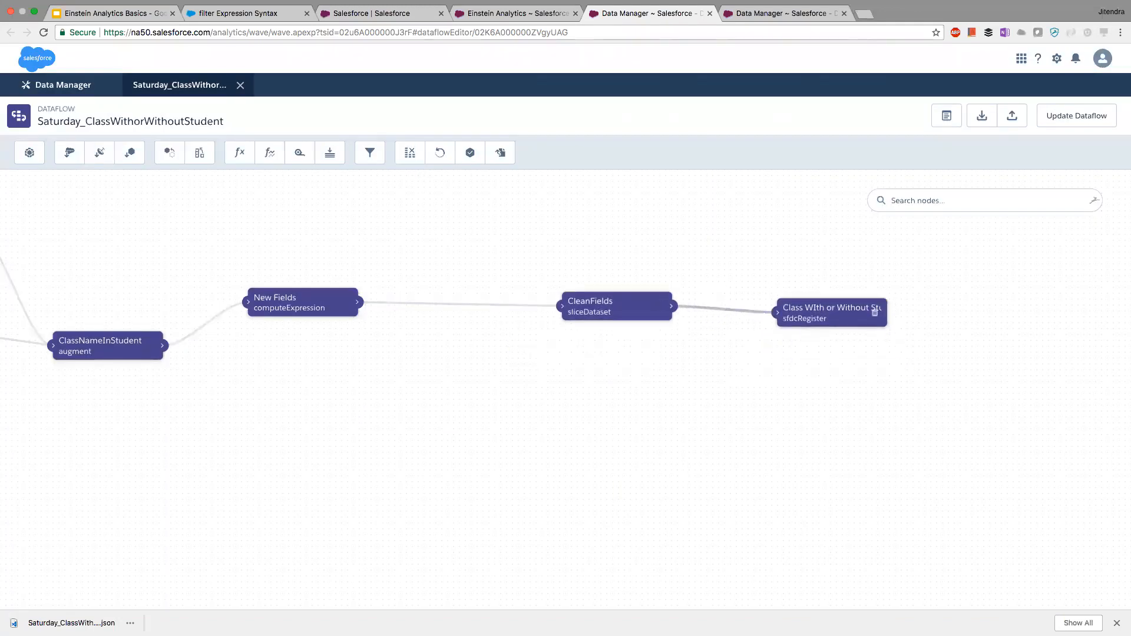
Update and run the dataflow with the new slice node, and refresh the data monitor to check the job's progress.
click(1077, 115)
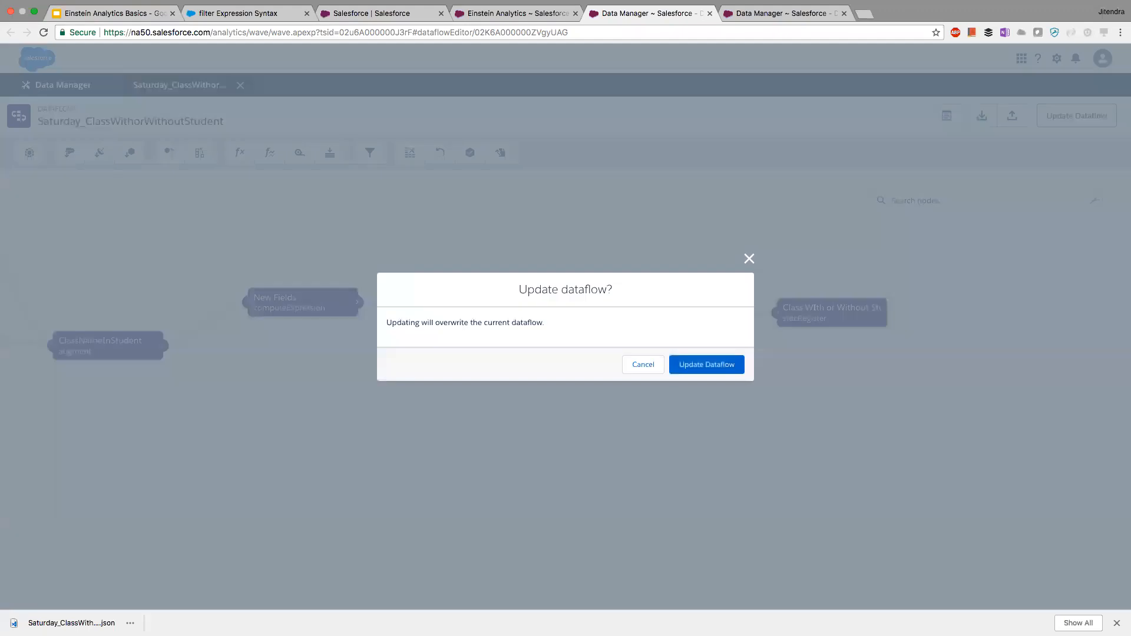
click(706, 365)
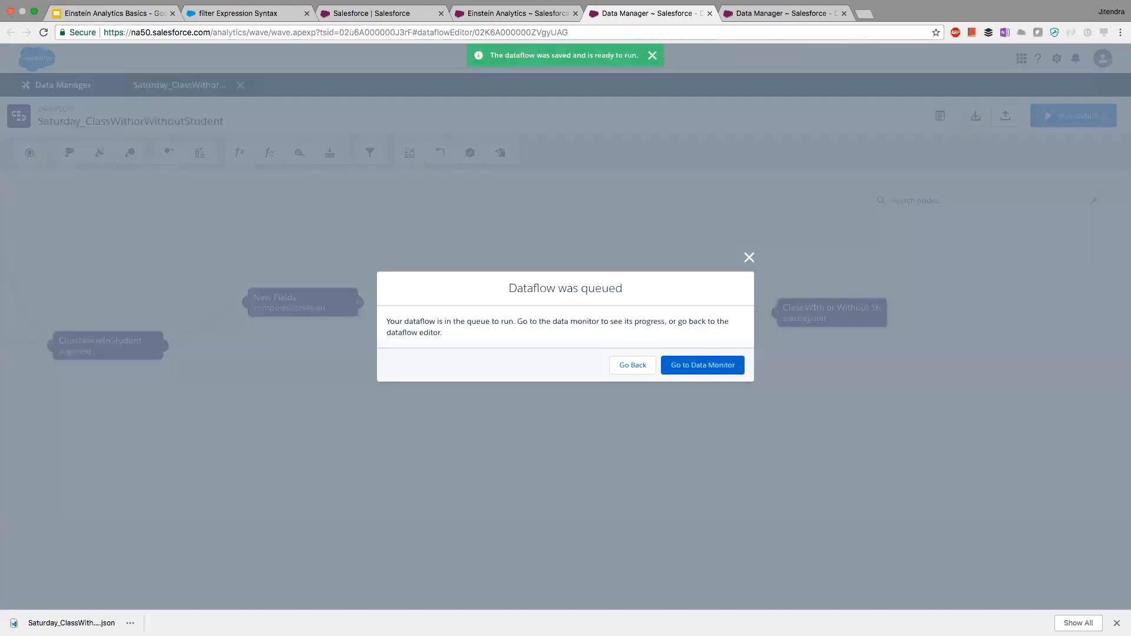
click(632, 364)
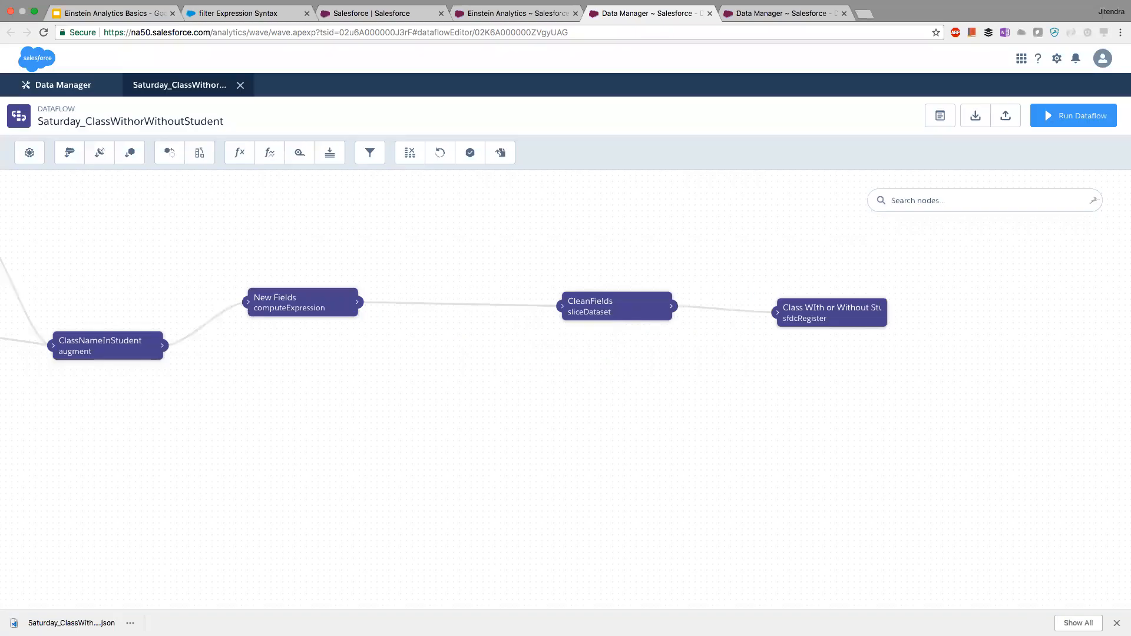
click(63, 87)
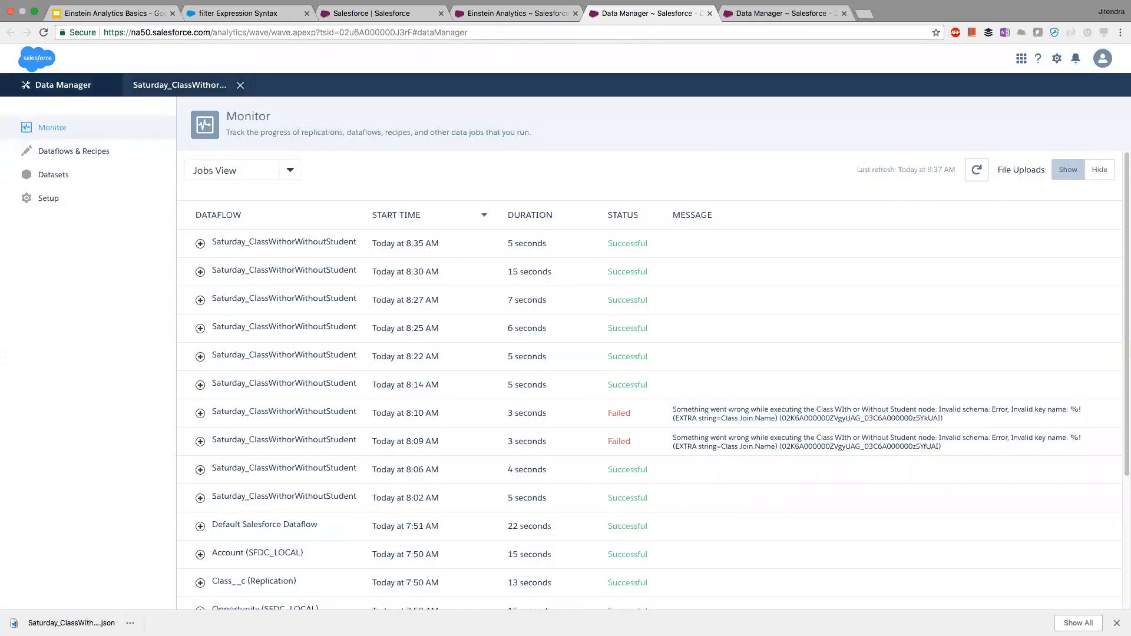
click(977, 169)
click(977, 170)
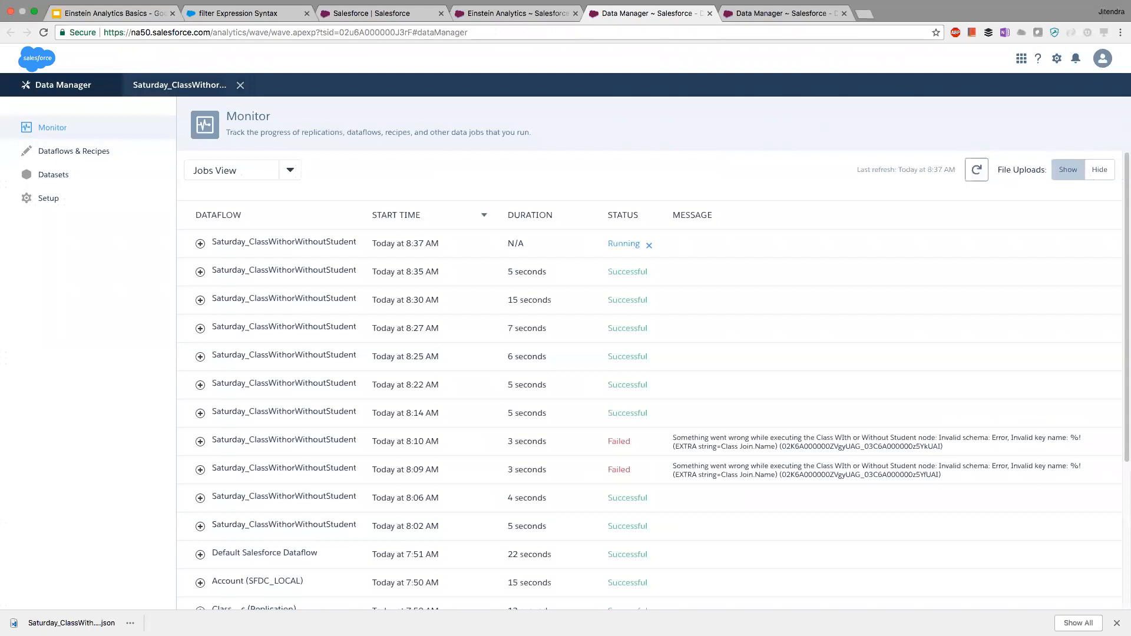
Replace the old lens with a new one on ClassWithorWithoutStudent, shown as a values table with all available columns.
click(497, 12)
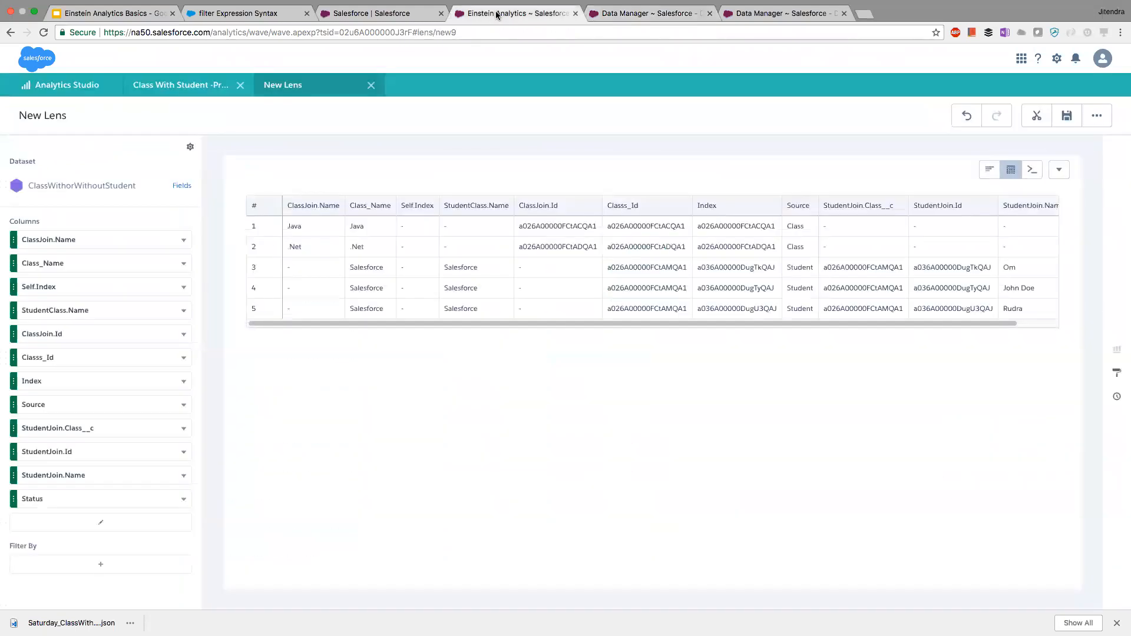
click(371, 86)
click(161, 260)
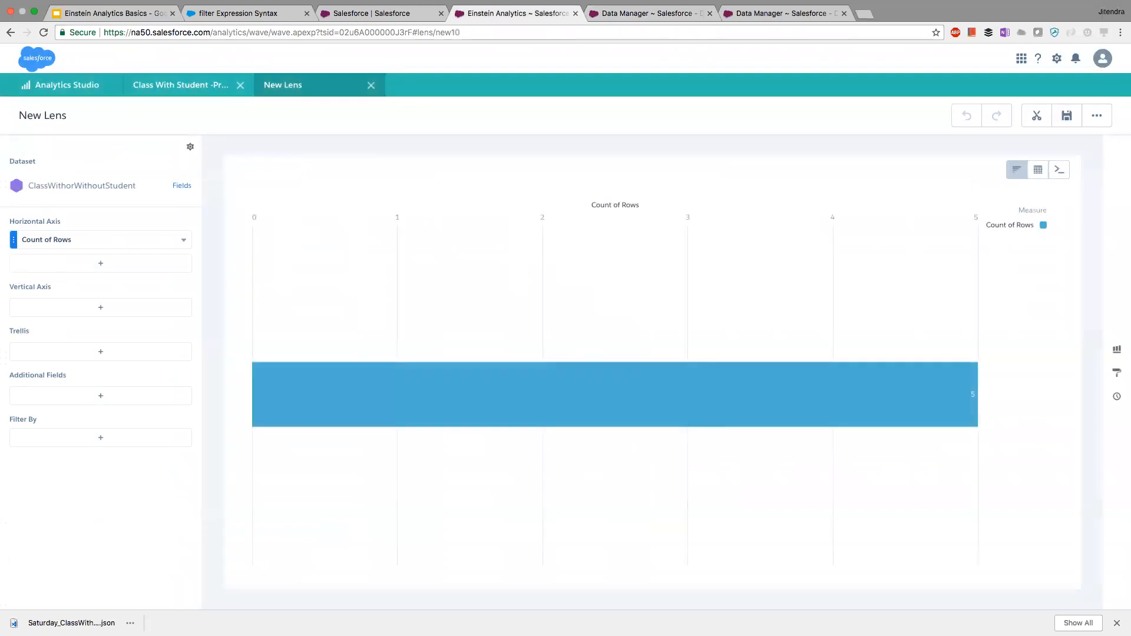
click(1038, 170)
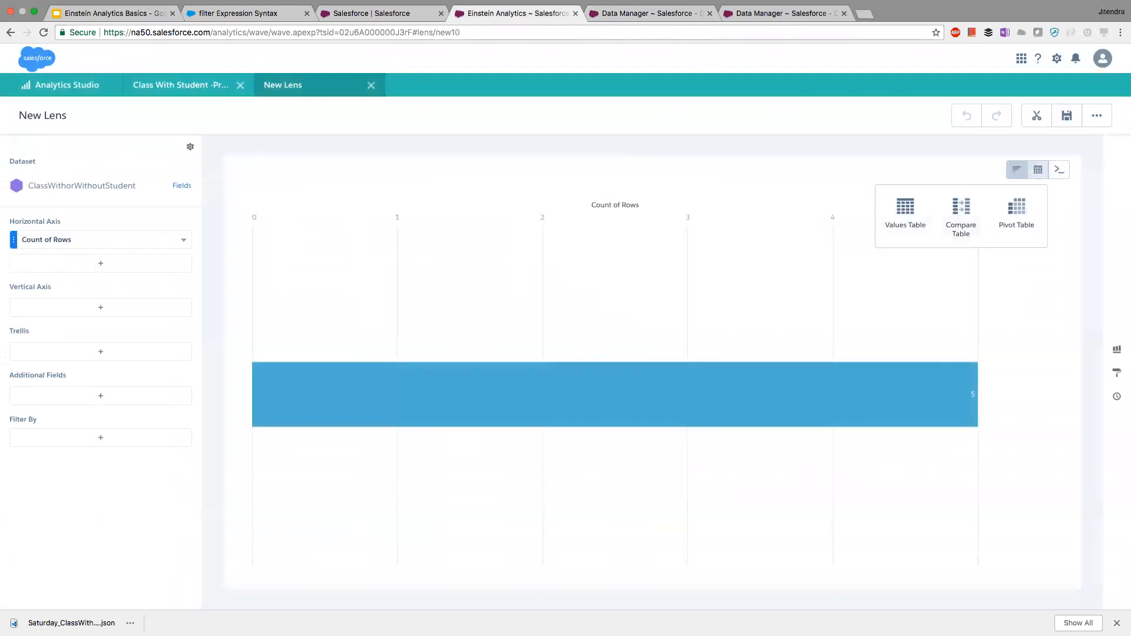
click(905, 209)
click(92, 337)
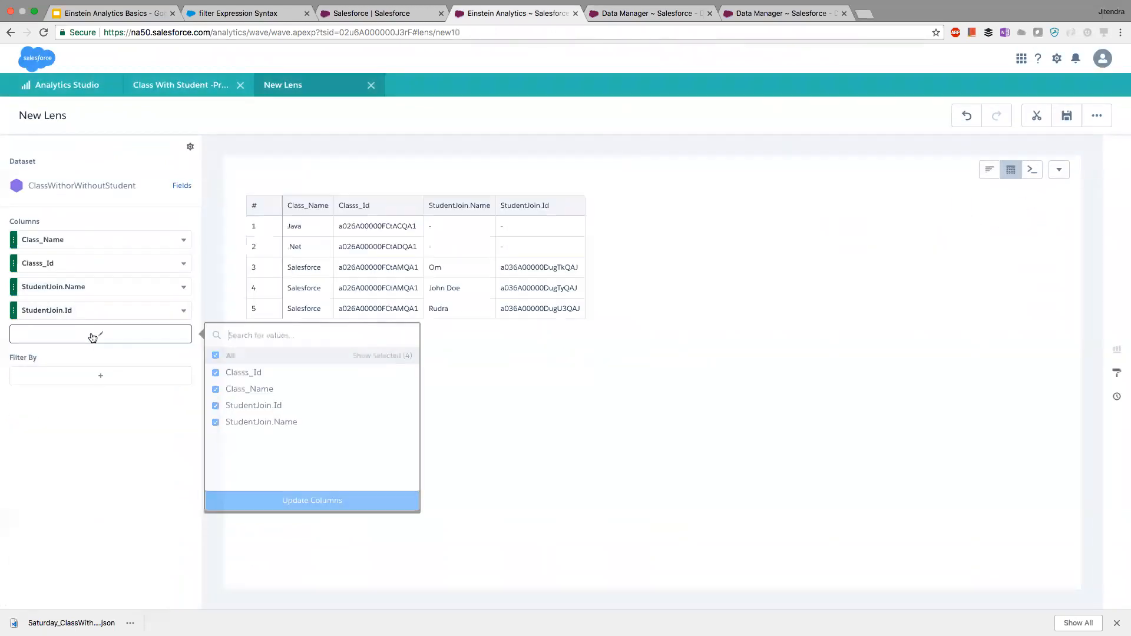
click(312, 501)
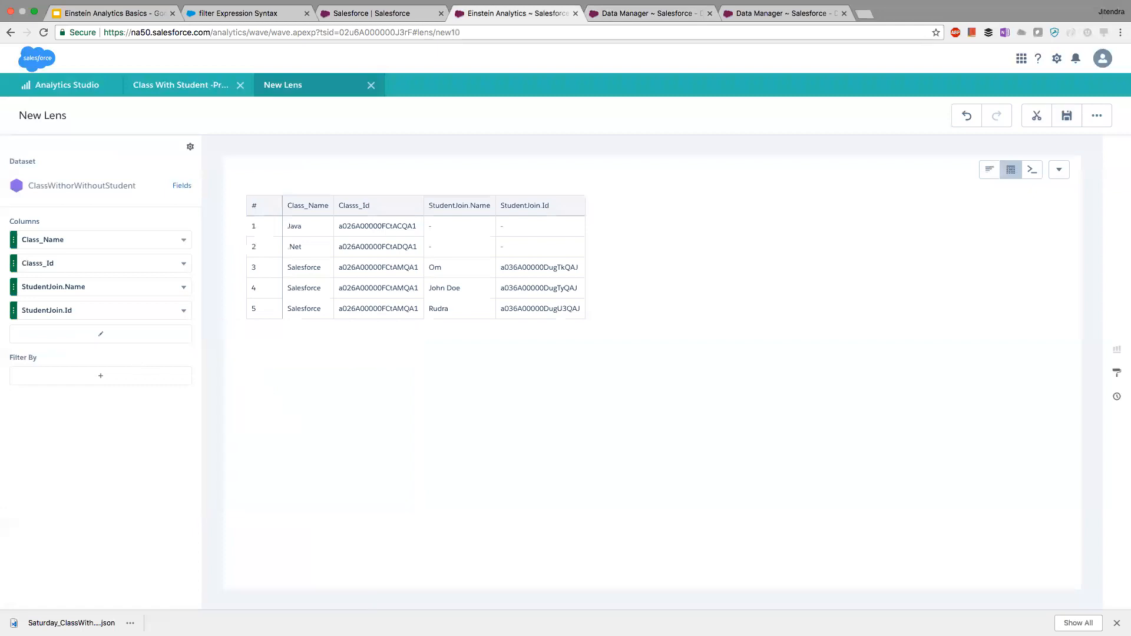
Compare the new lens with the Class With Student -Problem lens, and return to the Saturday_ClassWithorWithoutStudent dataflow canvas.
click(174, 86)
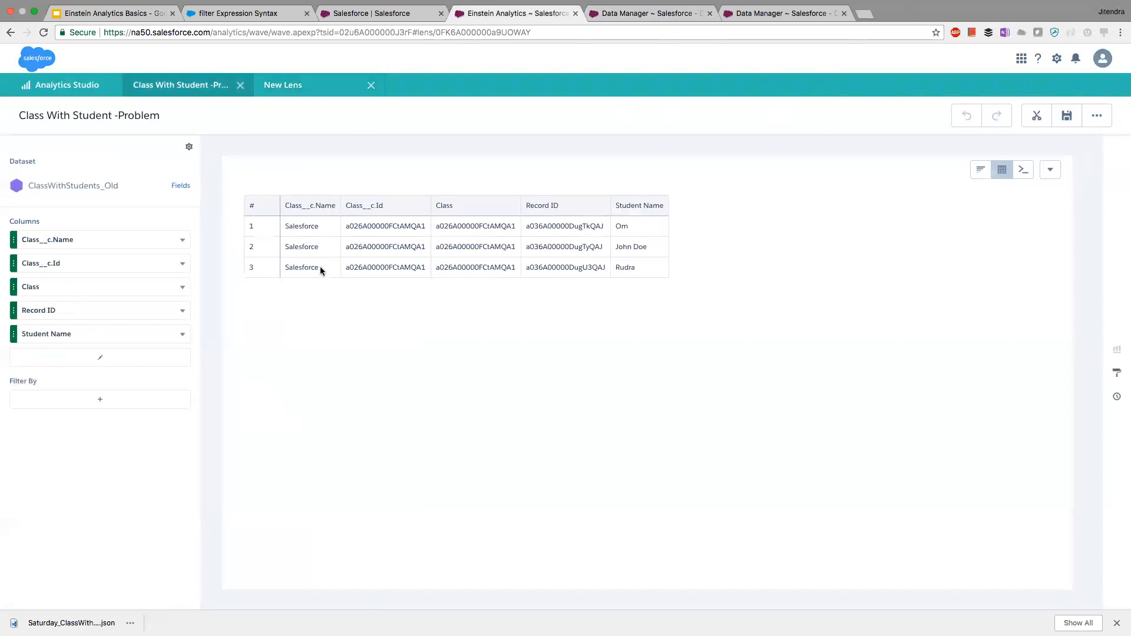
click(302, 87)
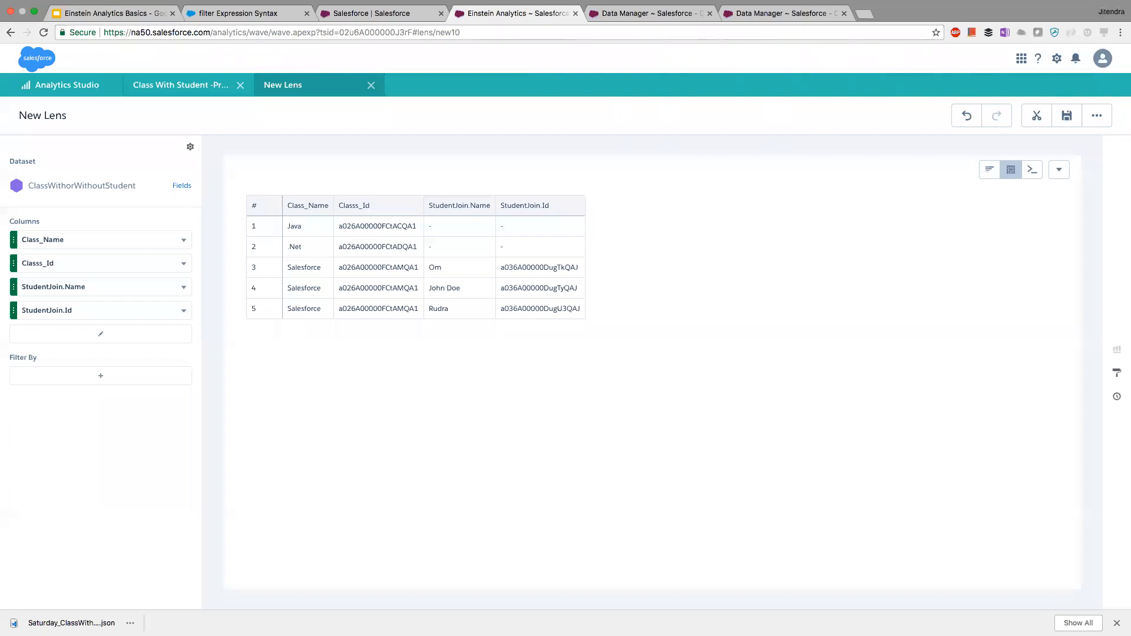
click(381, 14)
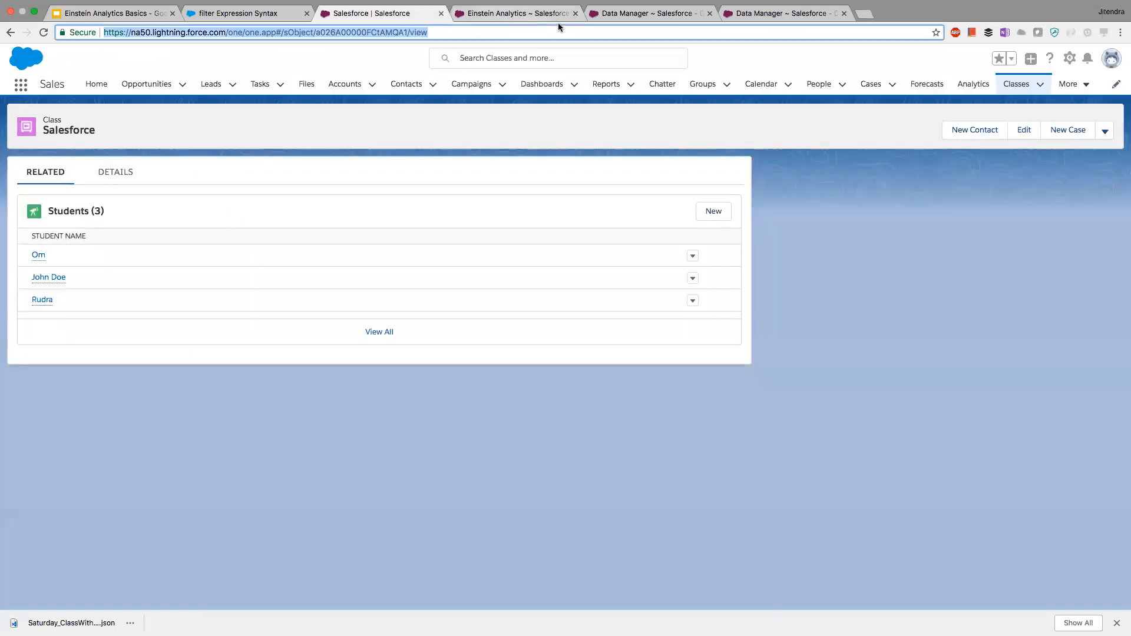
click(559, 17)
click(625, 13)
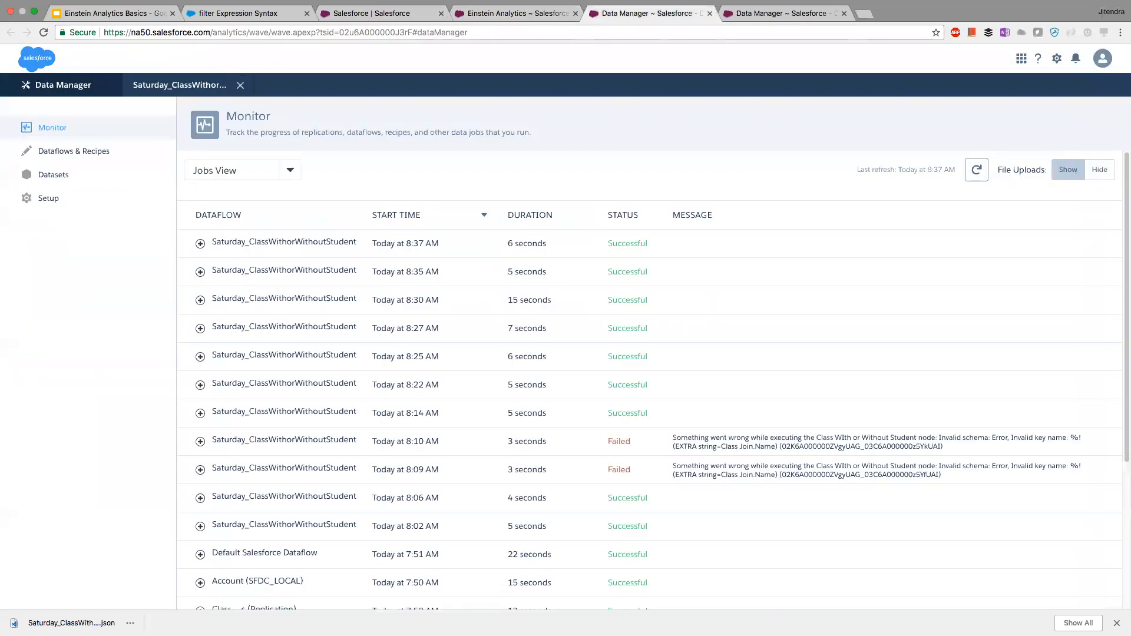
click(164, 87)
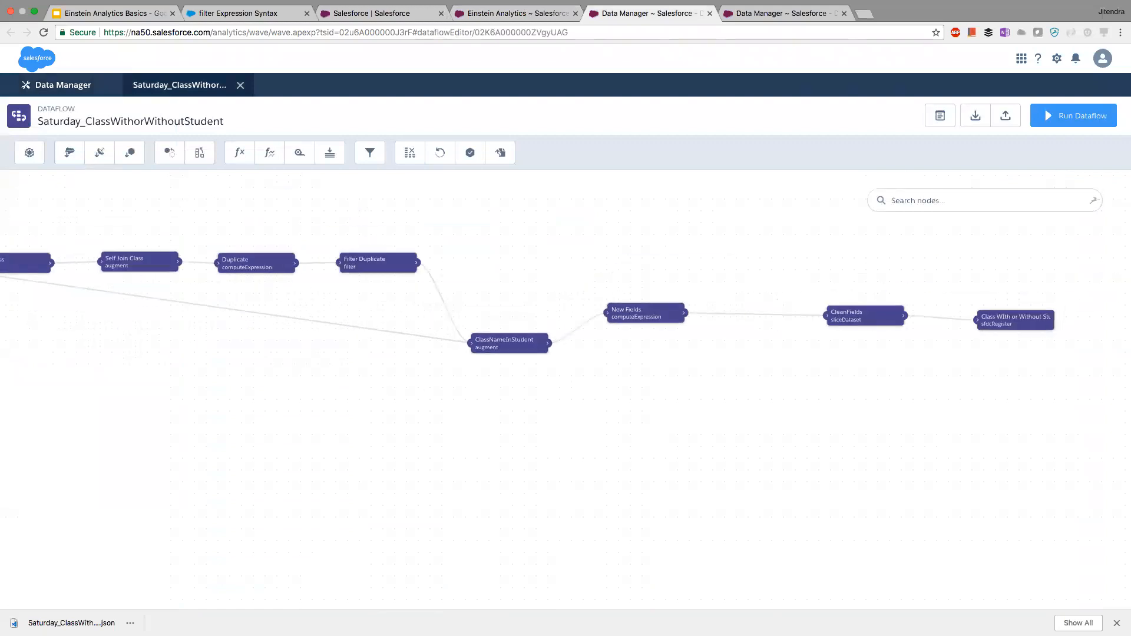
Spread out the Class and Student source nodes and align the Student compute-expression node beneath its Class counterpart on the canvas.
drag(198, 311, 198, 268)
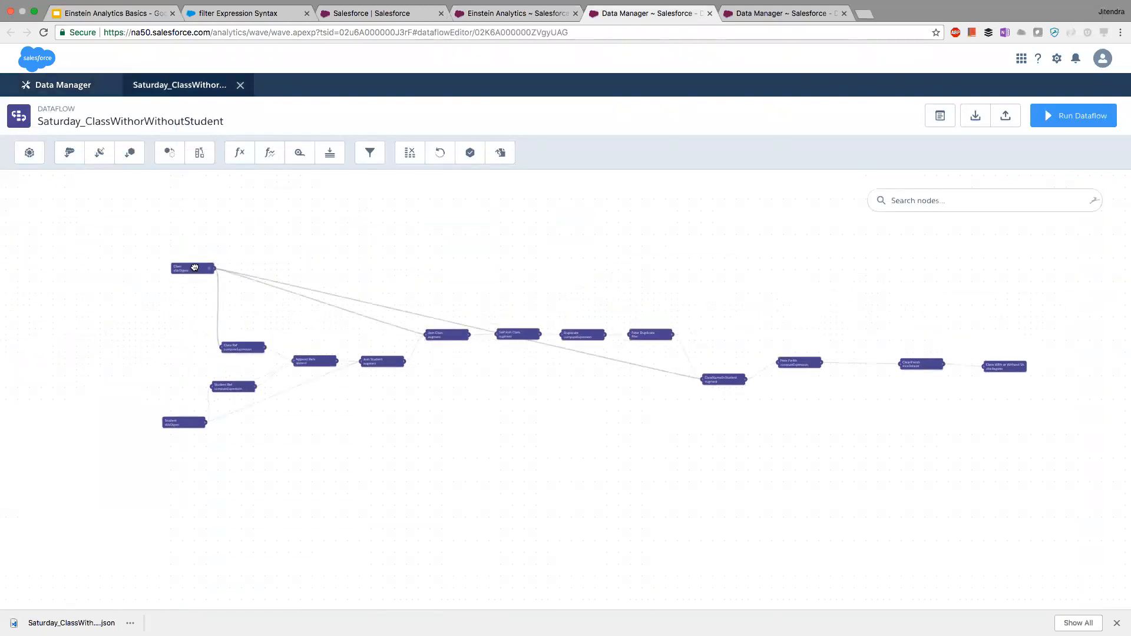
drag(183, 423, 187, 450)
drag(222, 386, 228, 384)
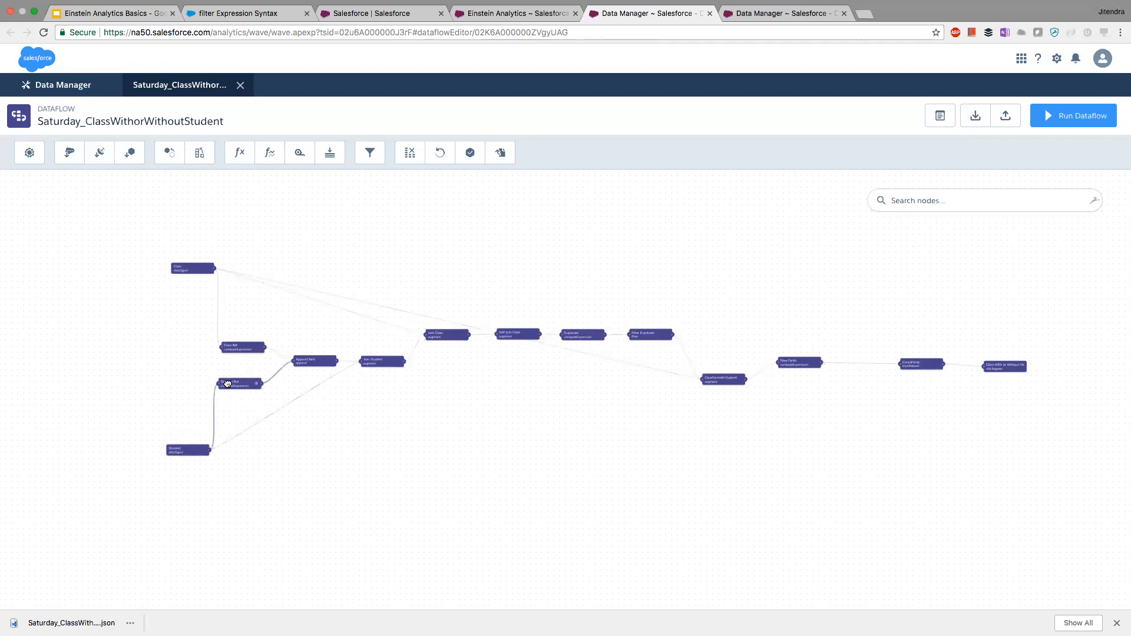
drag(195, 492, 55, 514)
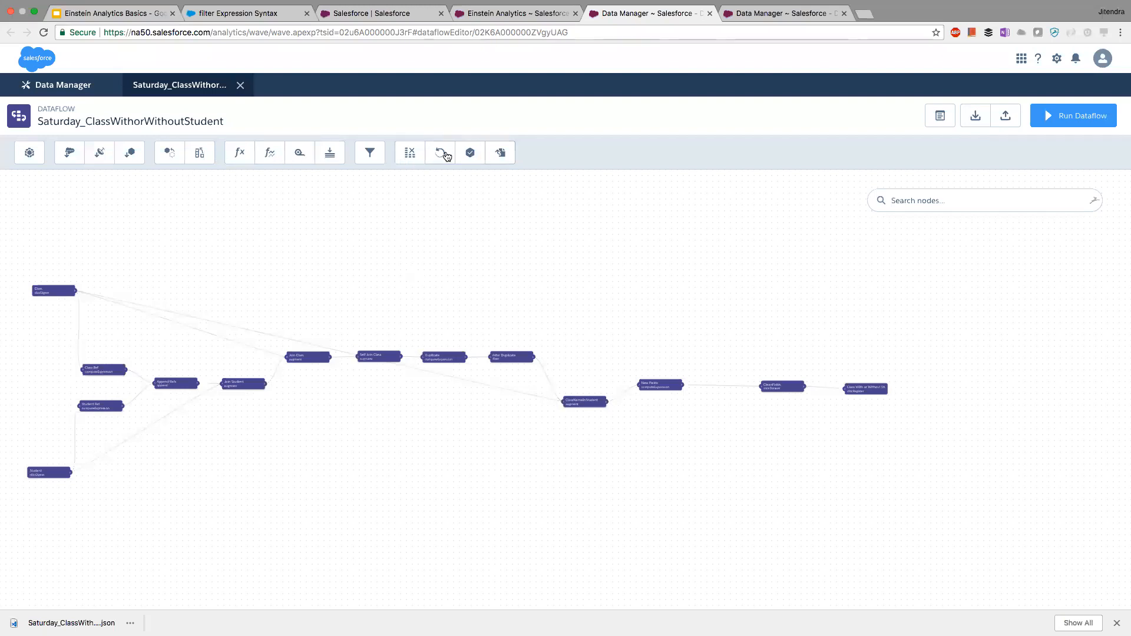
drag(326, 263, 337, 243)
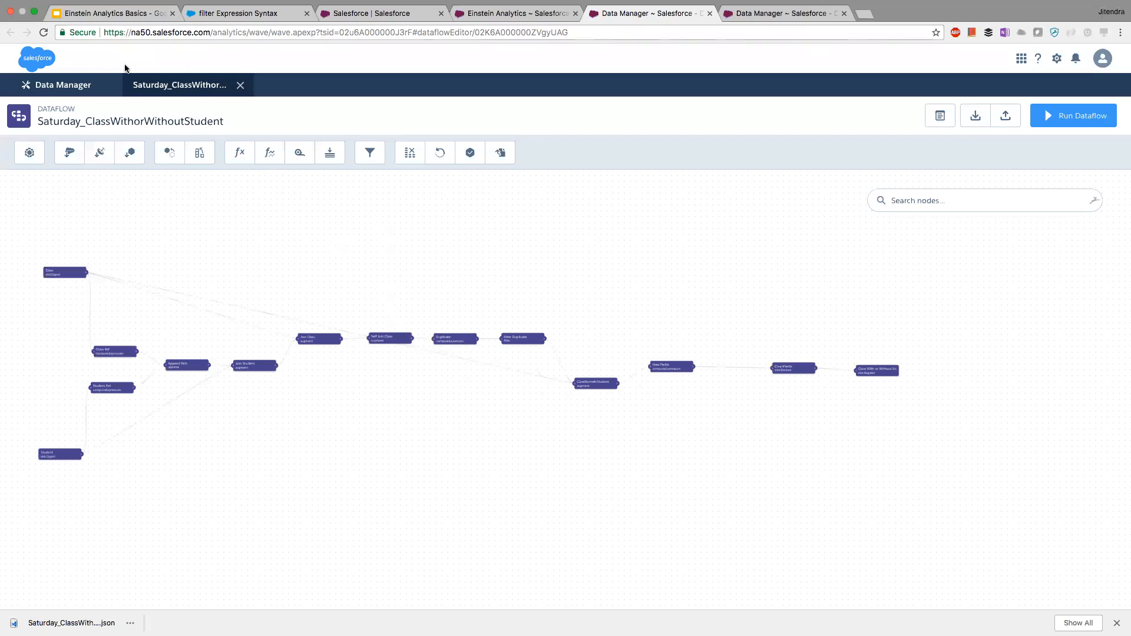
Switch to the Einstein Analytics Basics presentation in Google Slides and show the Reference and other reads slide.
click(104, 13)
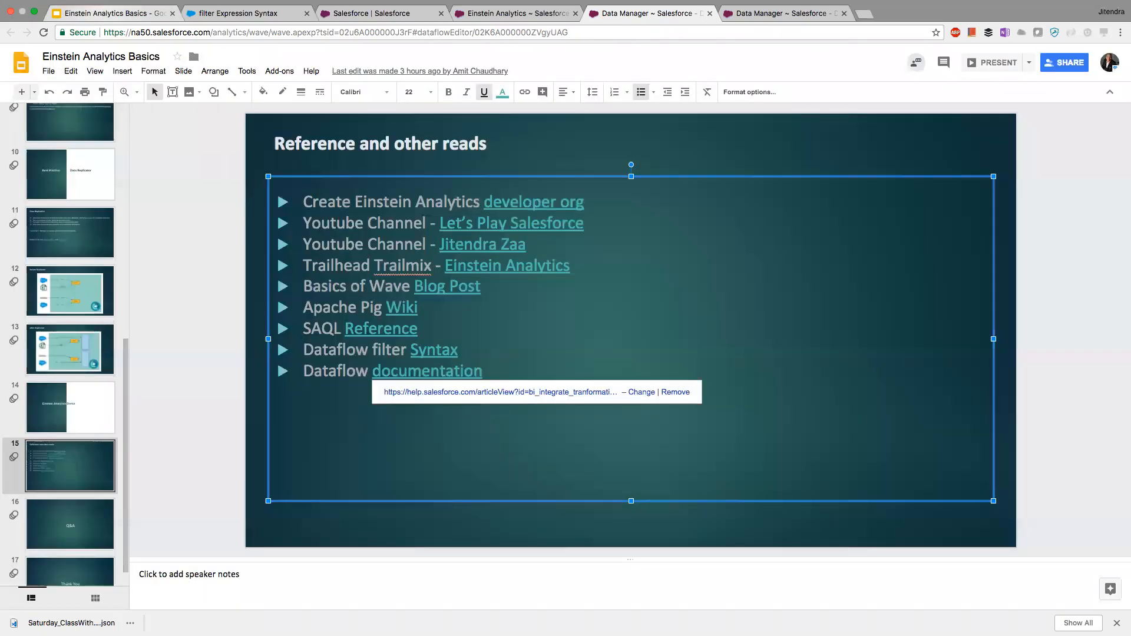
scroll(70, 377, down, 1)
click(70, 439)
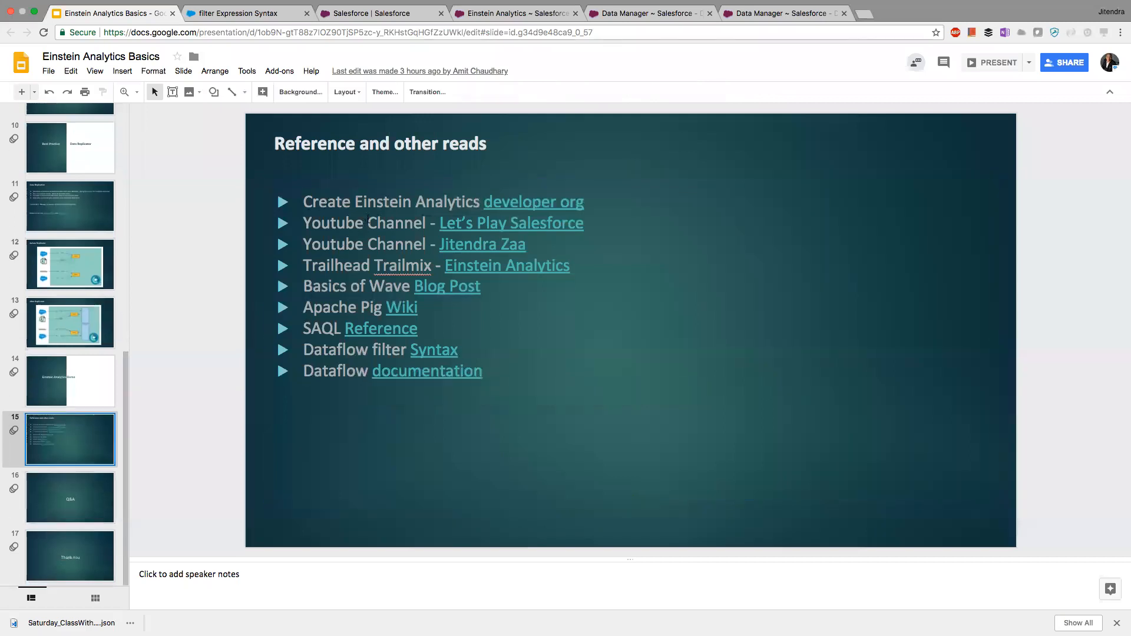
click(369, 223)
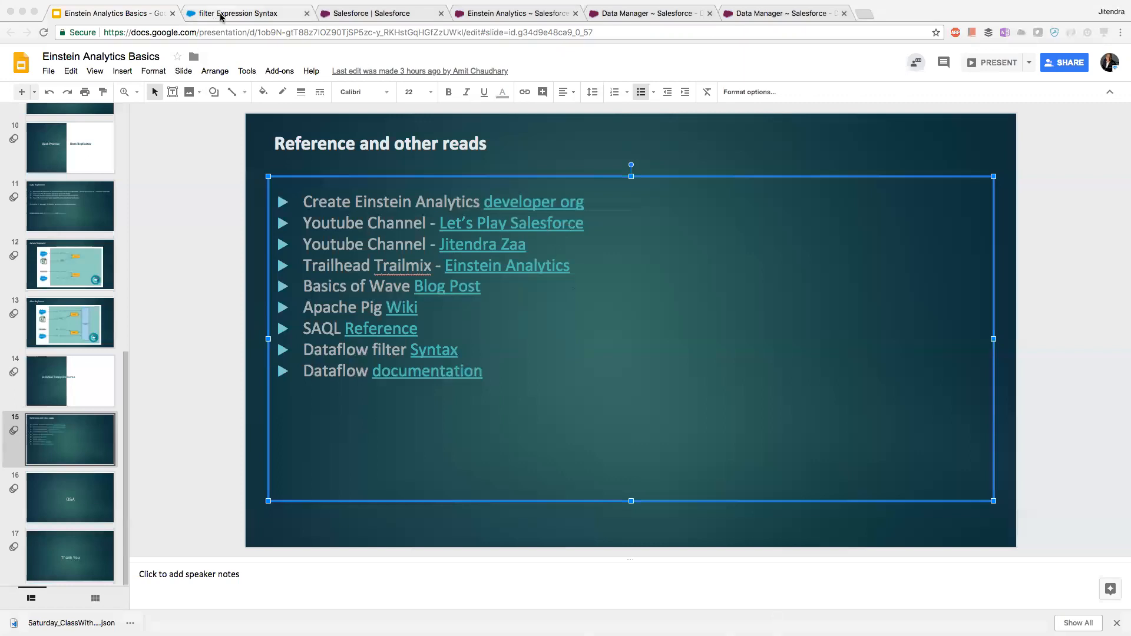
Return to Analytics Studio and open the Apex Saturday Hour Demo dashboard.
click(500, 13)
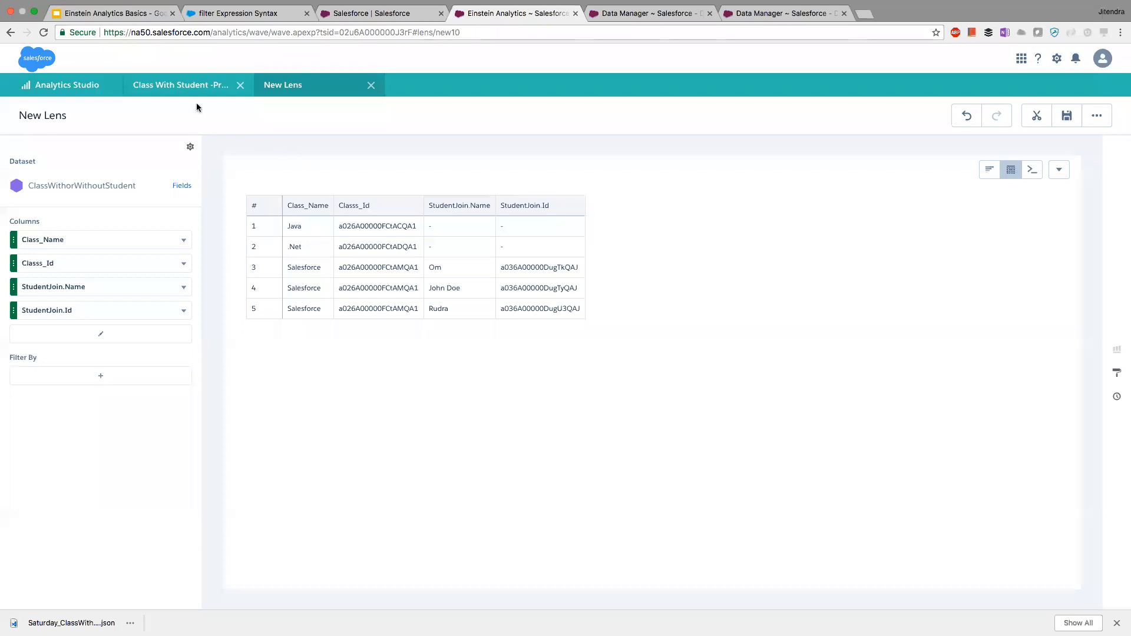
click(187, 84)
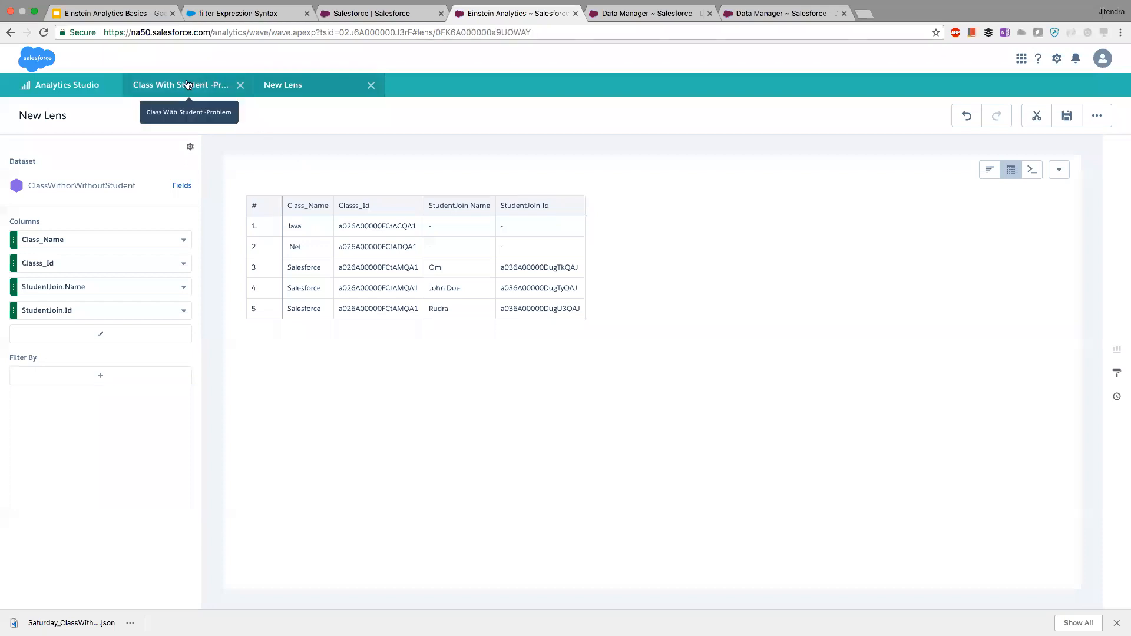
click(90, 88)
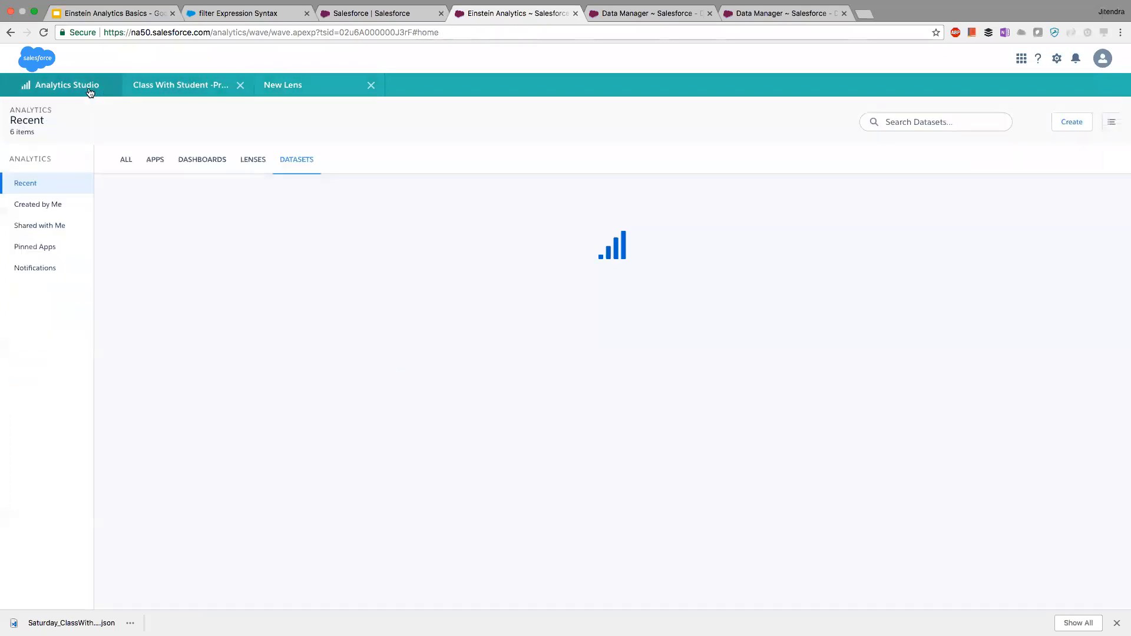
click(179, 165)
click(175, 274)
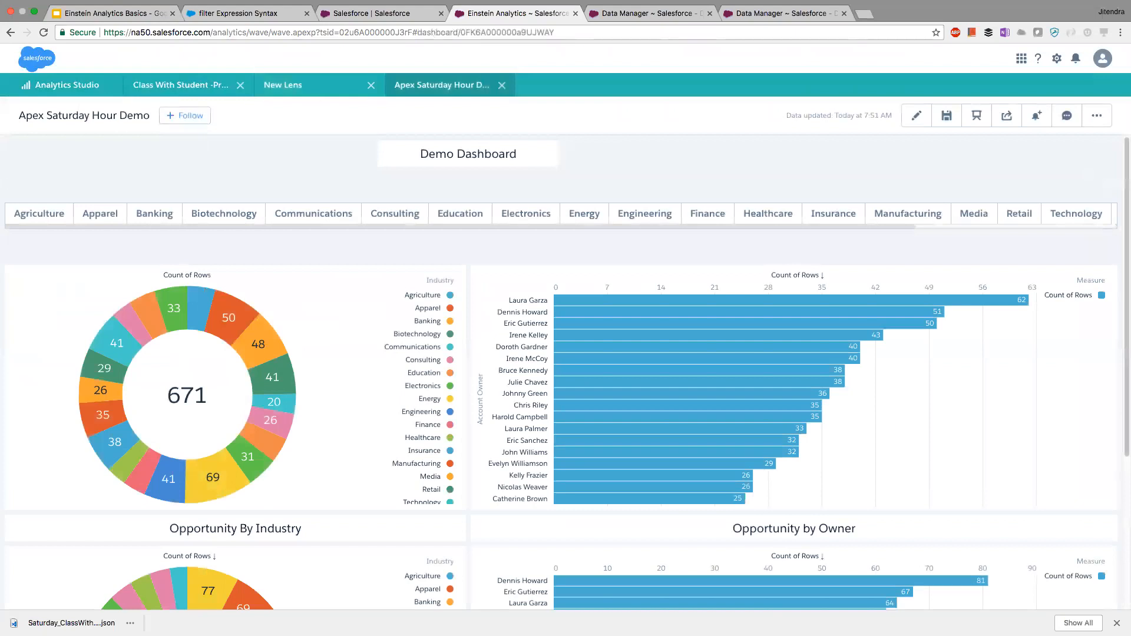
Review the dashboard's sharing options for posting to a user or group feed, getting a URL and downloading, then close them.
click(1097, 115)
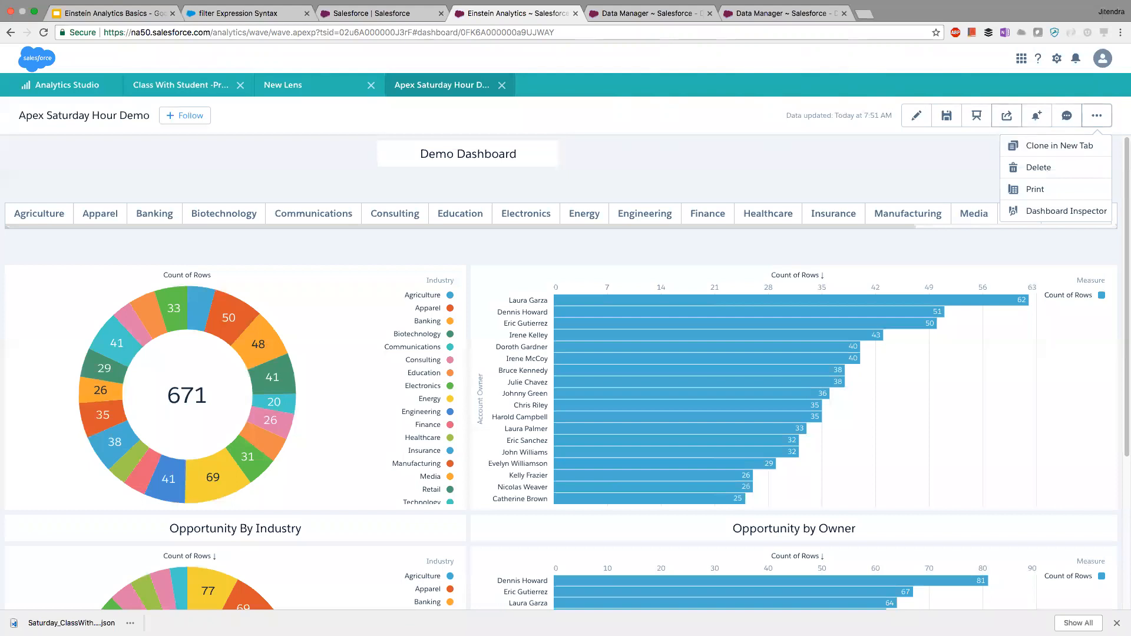
click(1007, 115)
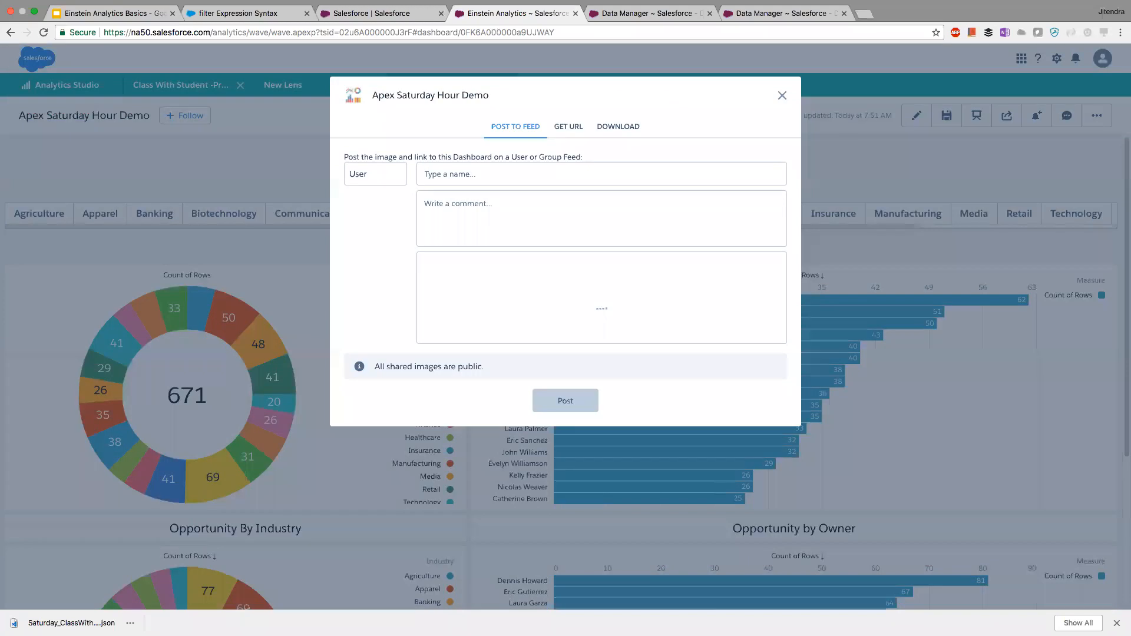
click(502, 175)
click(370, 180)
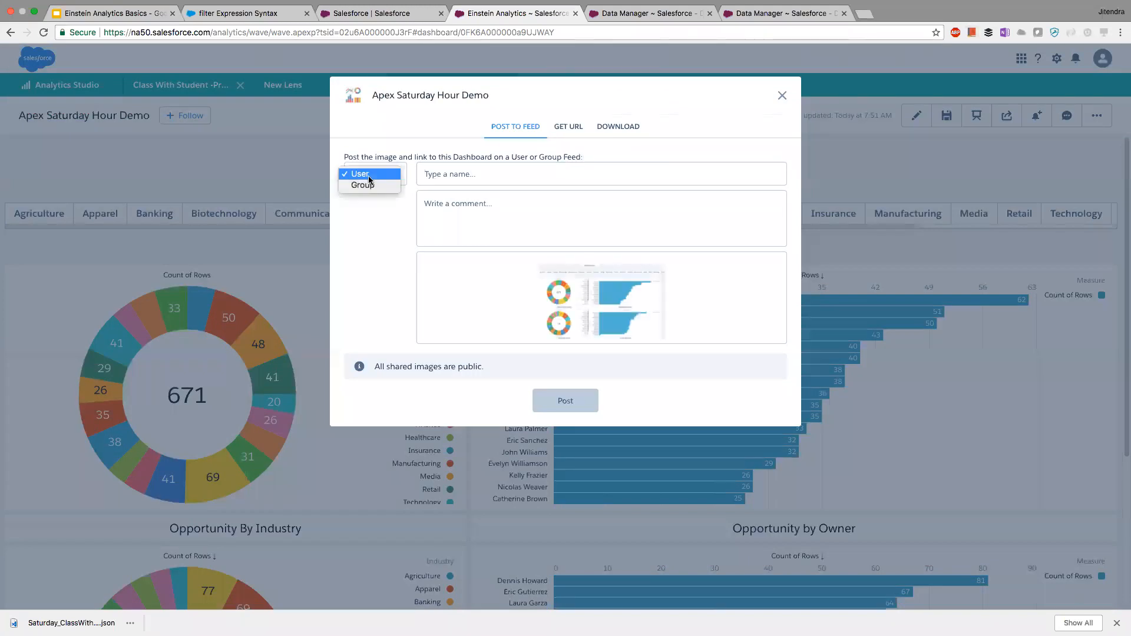
key(Escape)
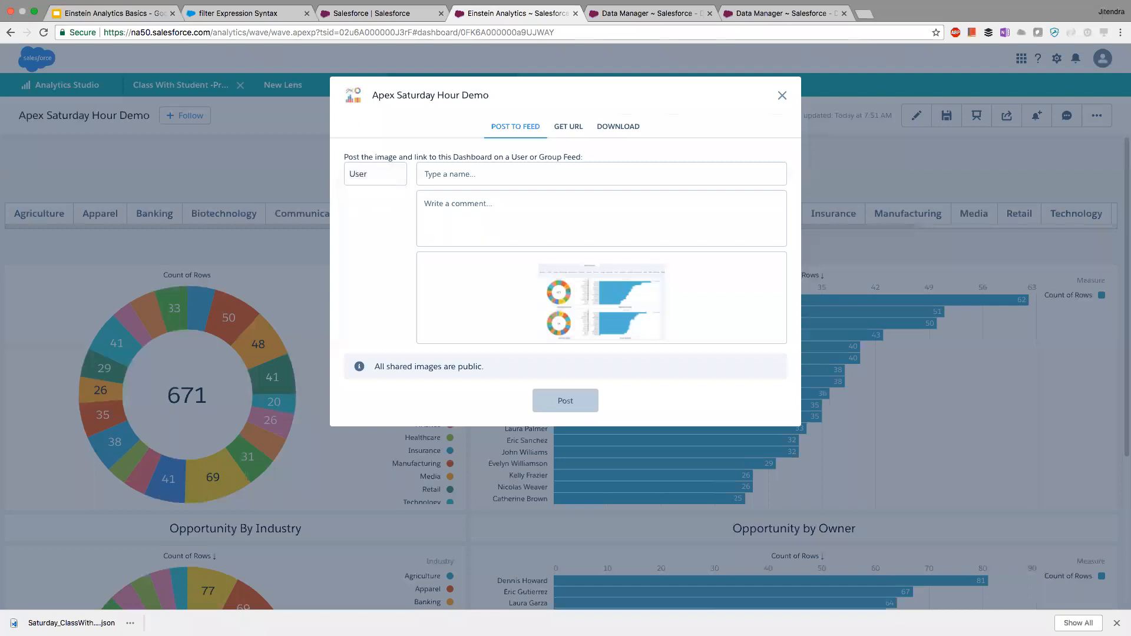
click(568, 128)
click(618, 126)
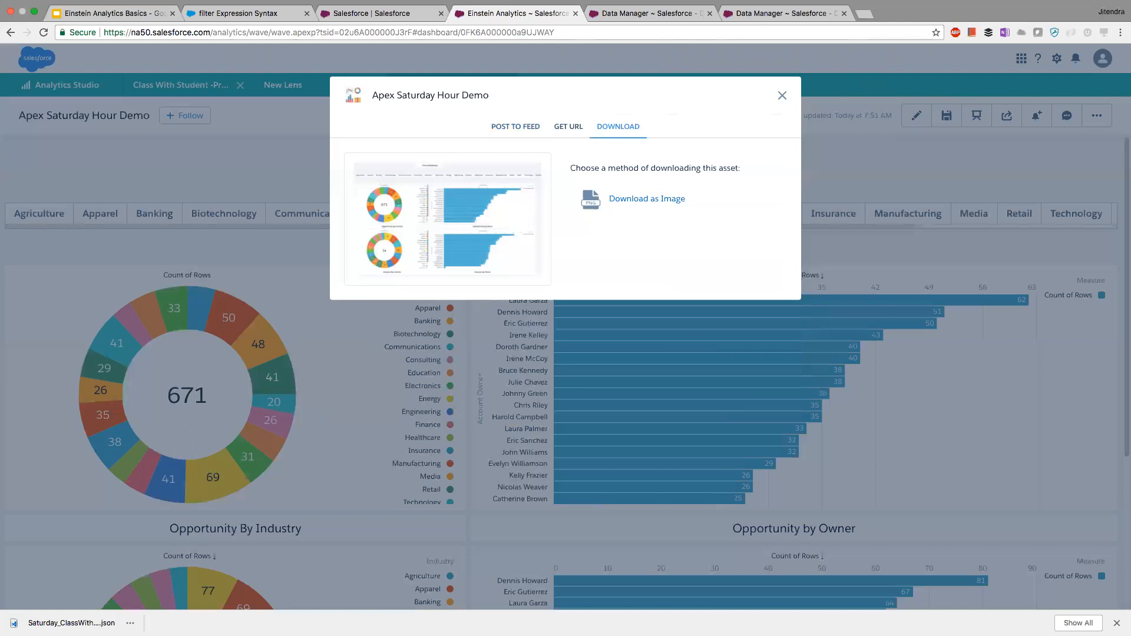
key(Escape)
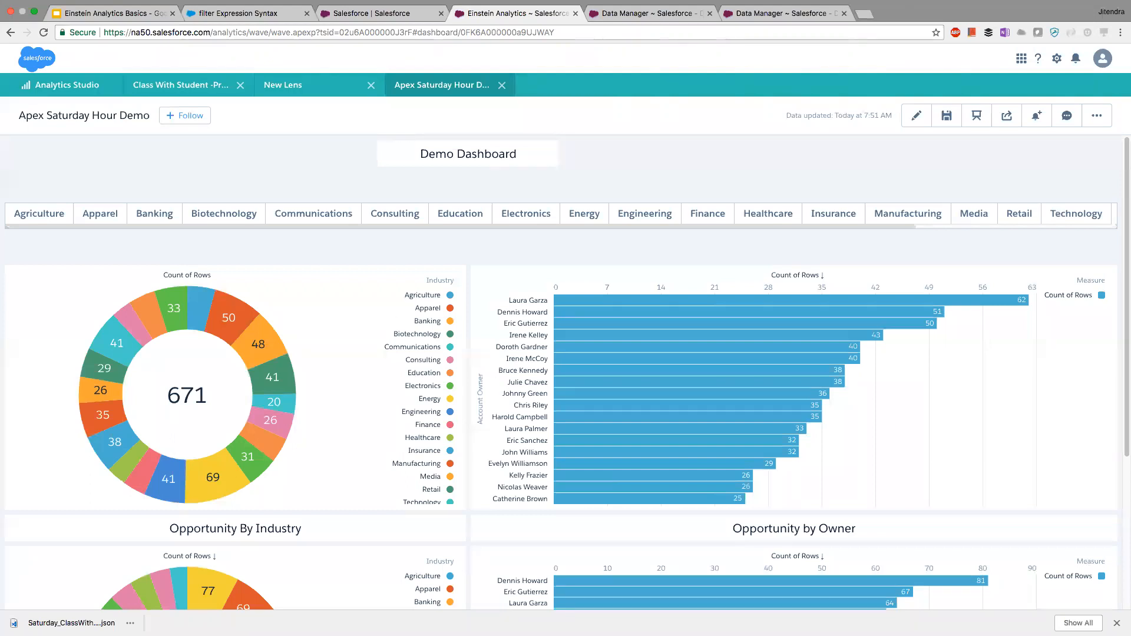
Return to the Saturday_ClassWithorWithoutStudent dataflow and inspect the settings for a new export node without creating it.
click(378, 17)
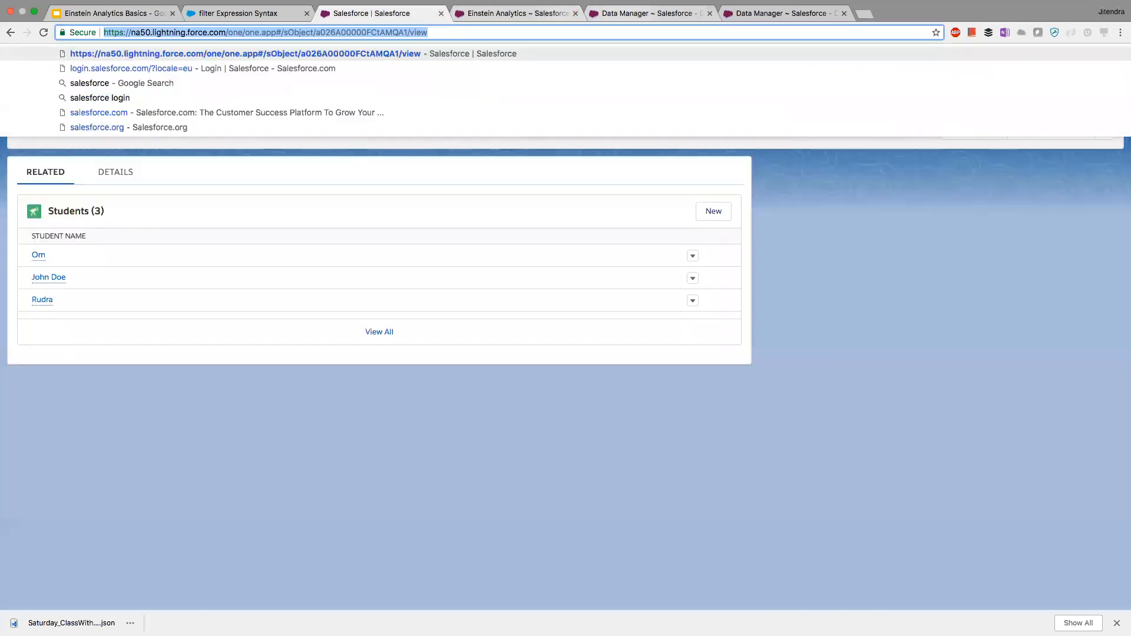
click(648, 13)
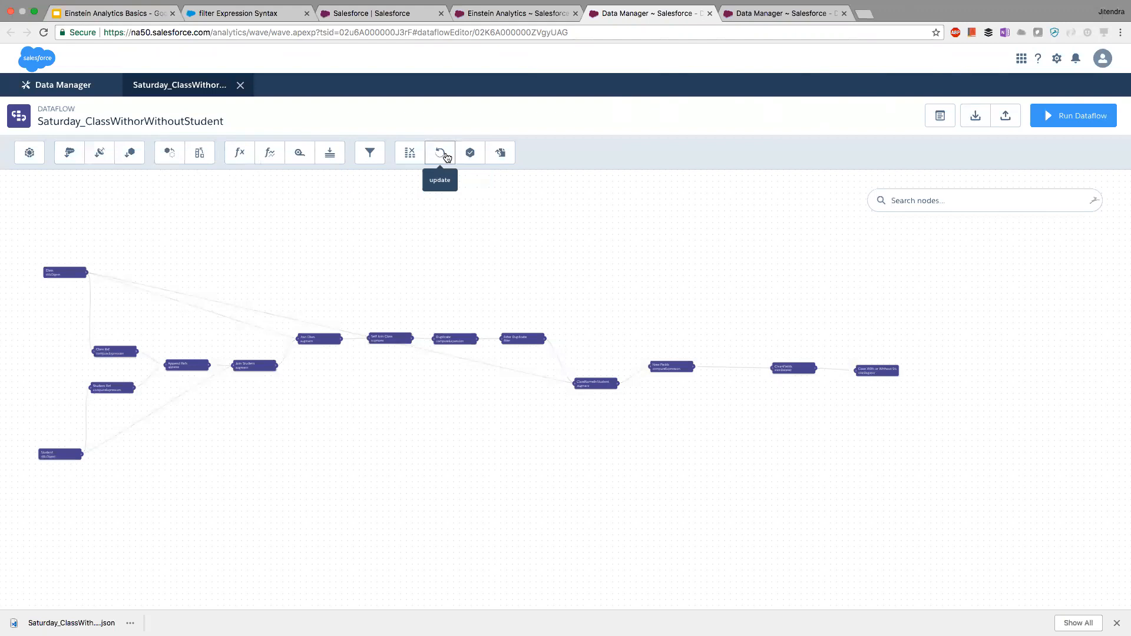
click(495, 155)
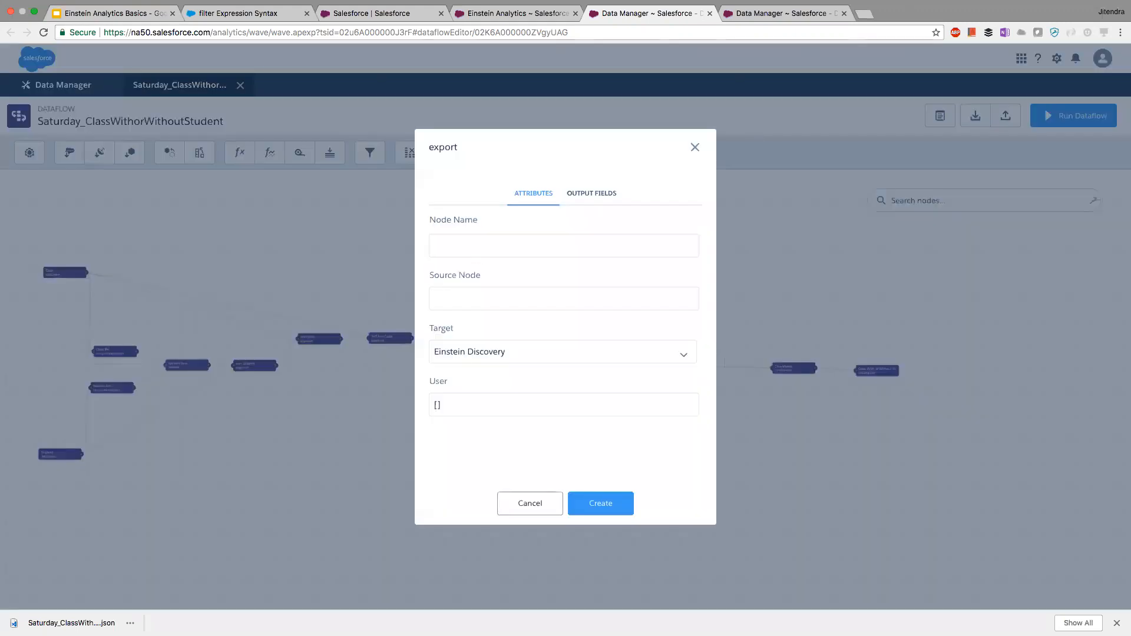
click(530, 503)
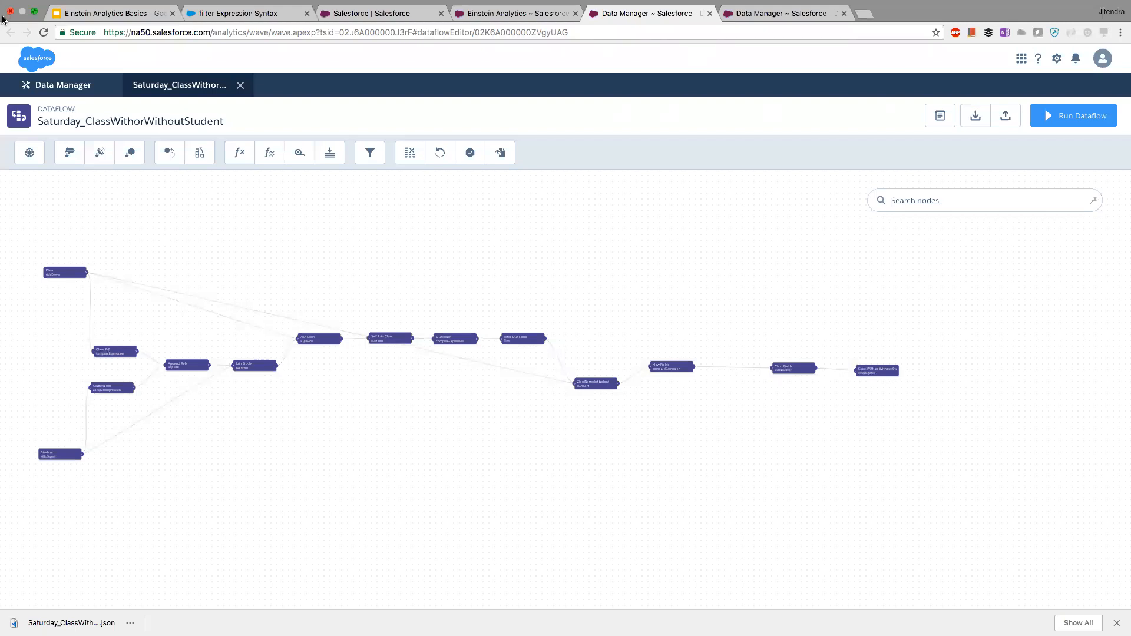
Open the Default Salesforce Dataflow from the Data Manager's list of dataflows to view its node layout.
click(46, 84)
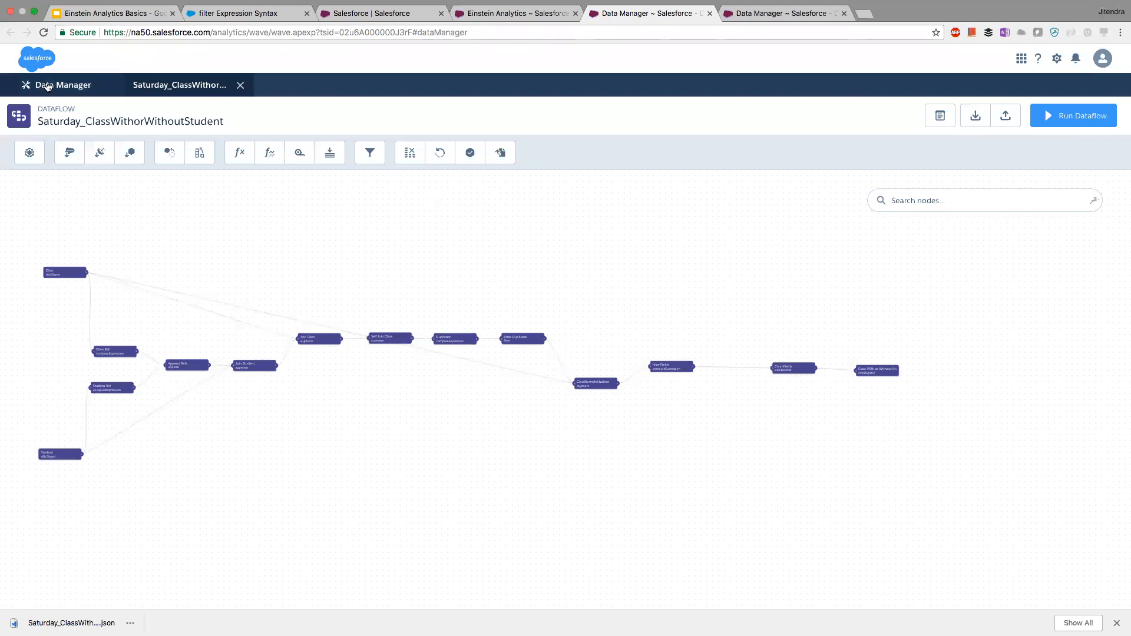
click(62, 151)
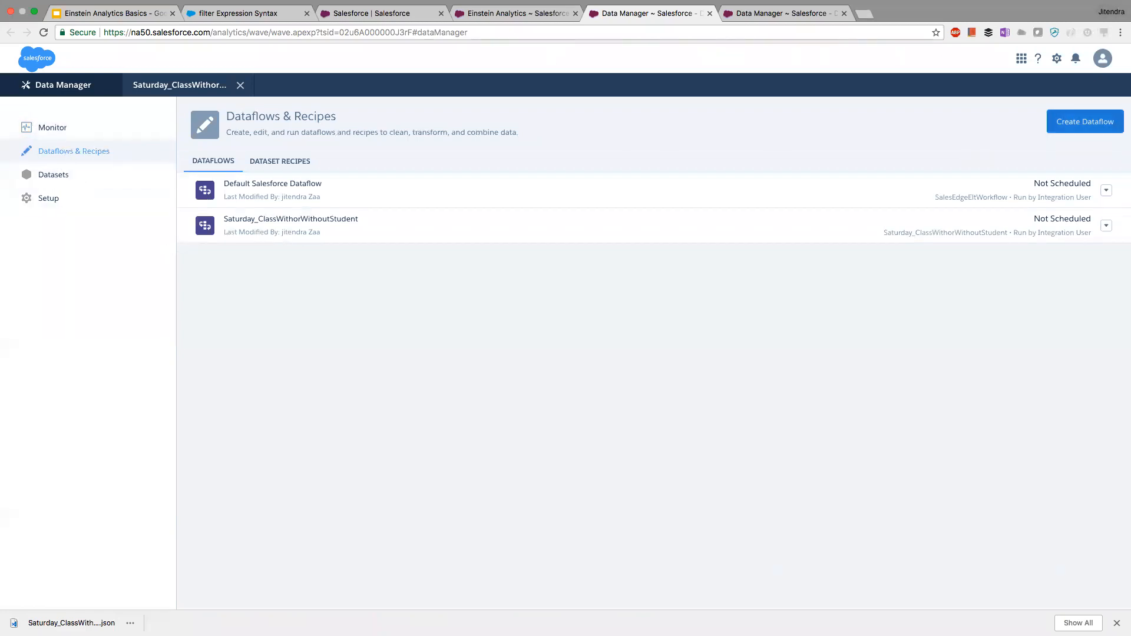
click(533, 192)
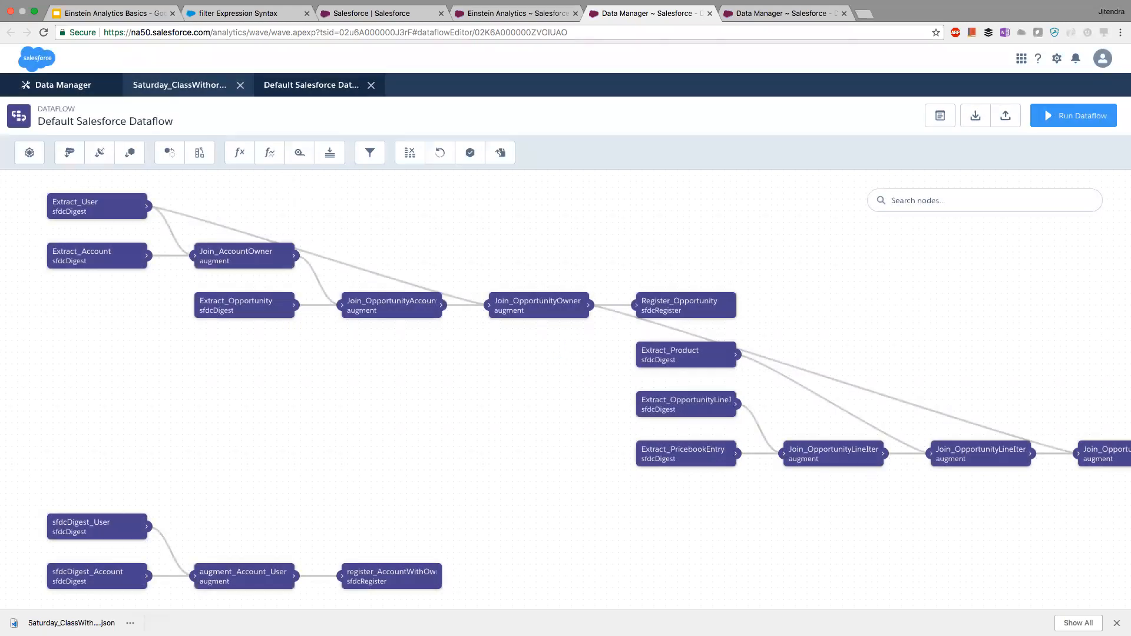
View the published base datasets available for a new dataset recipe in the Data Manager, and dismiss the selection without choosing one.
click(63, 86)
click(280, 161)
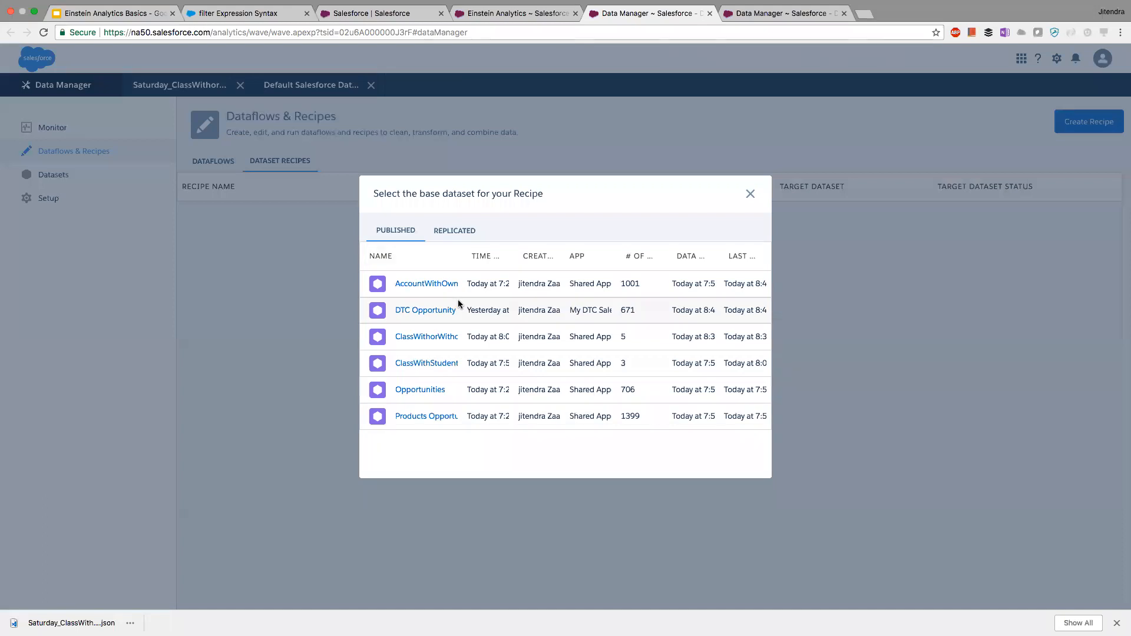
click(750, 193)
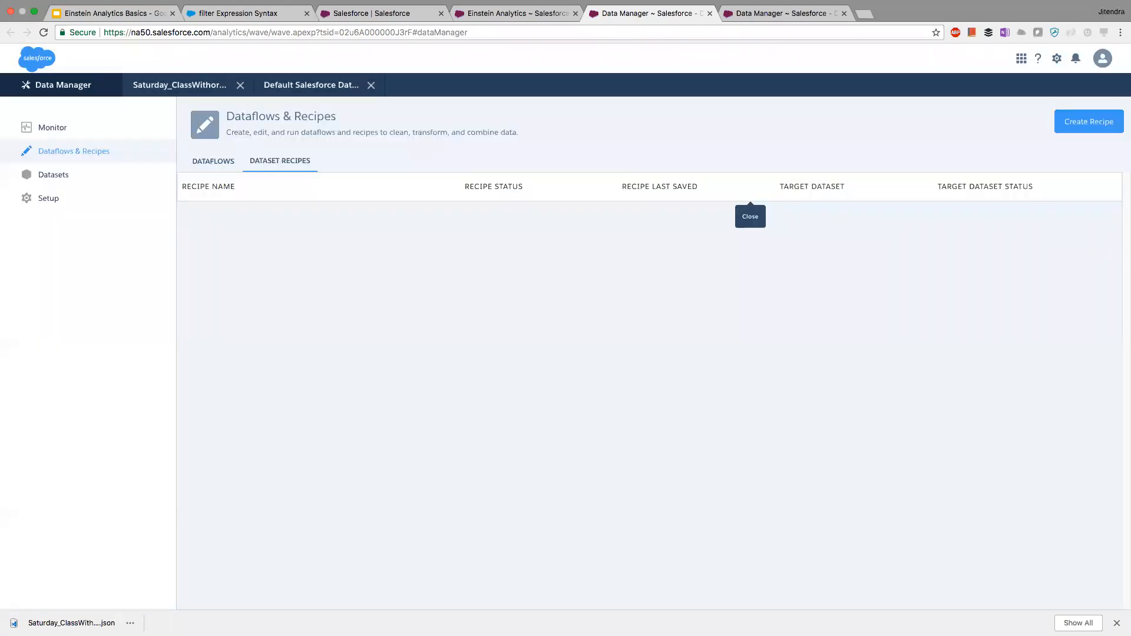